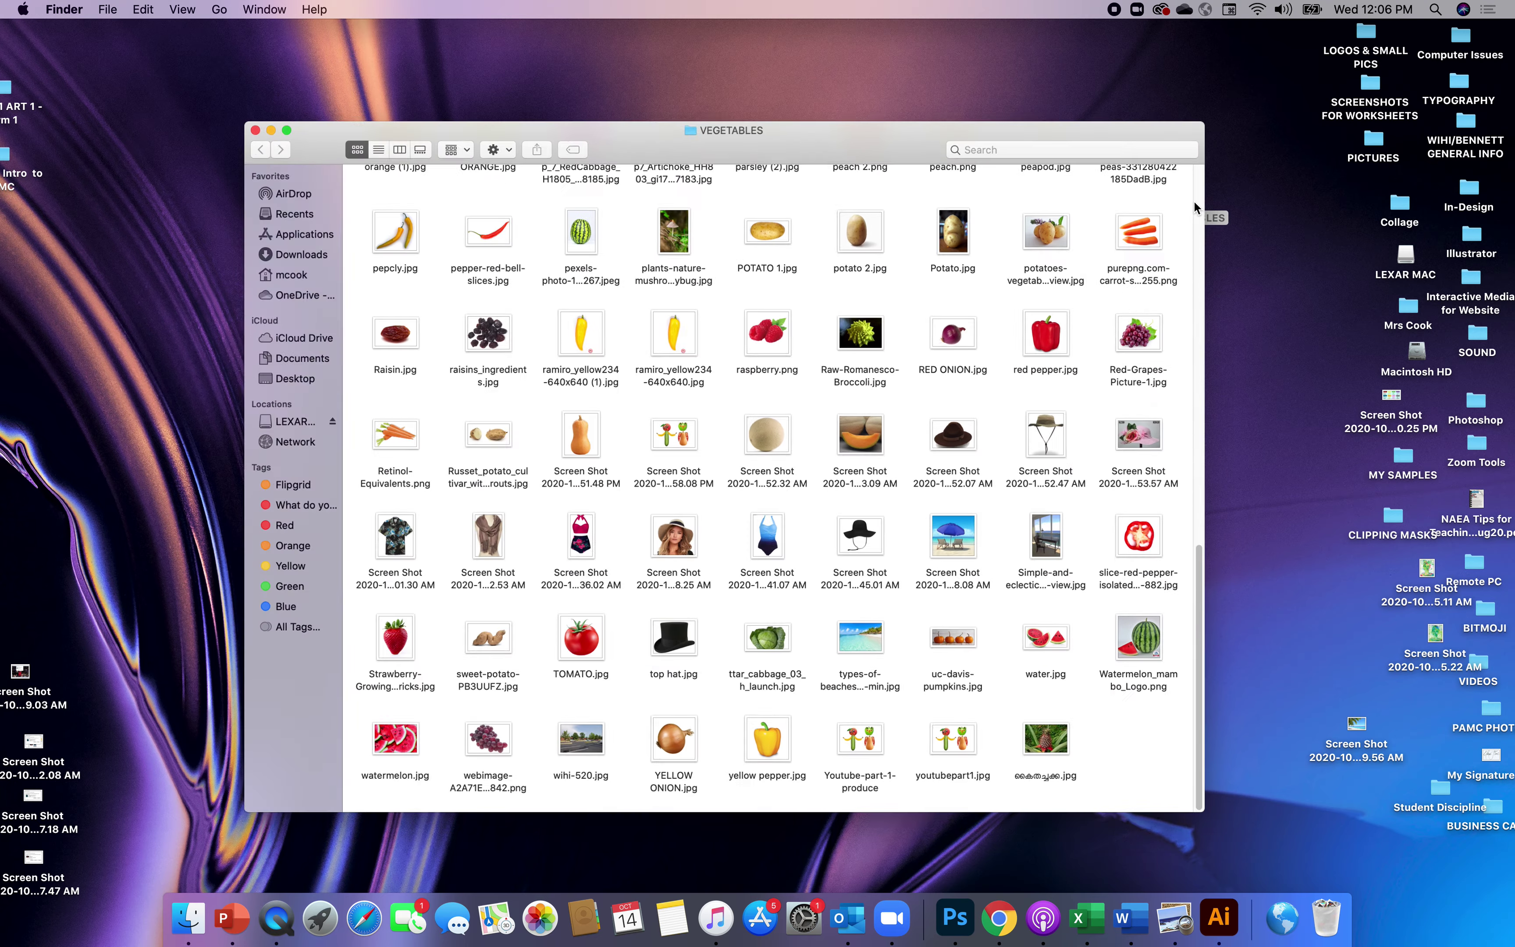
- Preview youtubepart1.jpg from the VEGETABLES folder, look through the folder's produce images, and close the folder
{"action": "left_click_drag", "start_coordinate": [1088, 133], "coordinate": [1131, 36]}
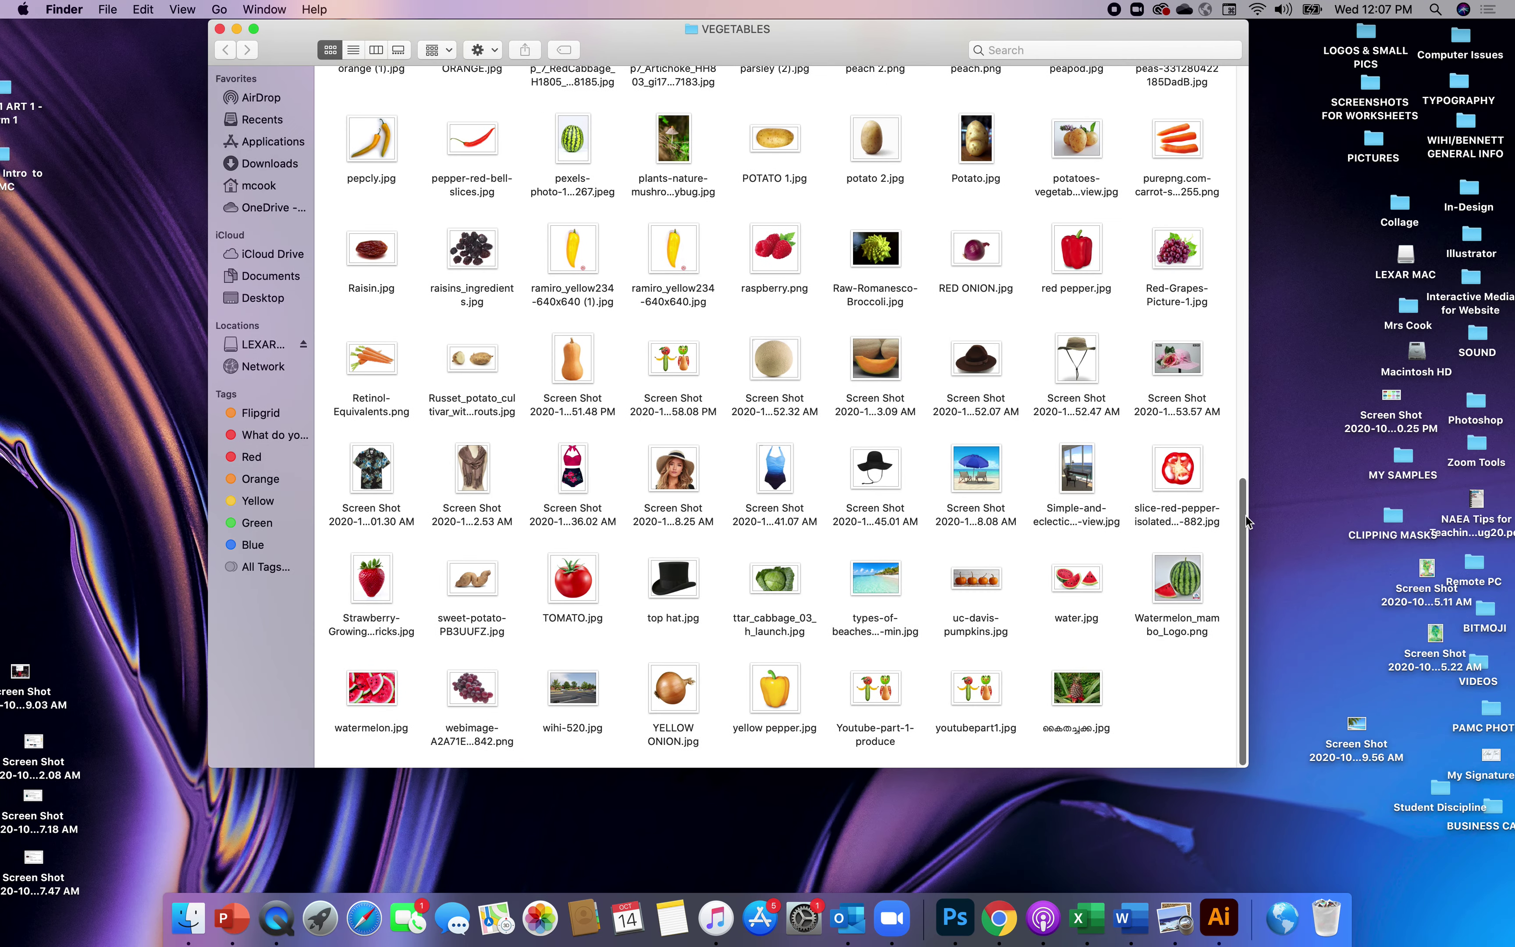
{"action": "double_click", "coordinate": [979, 696]}
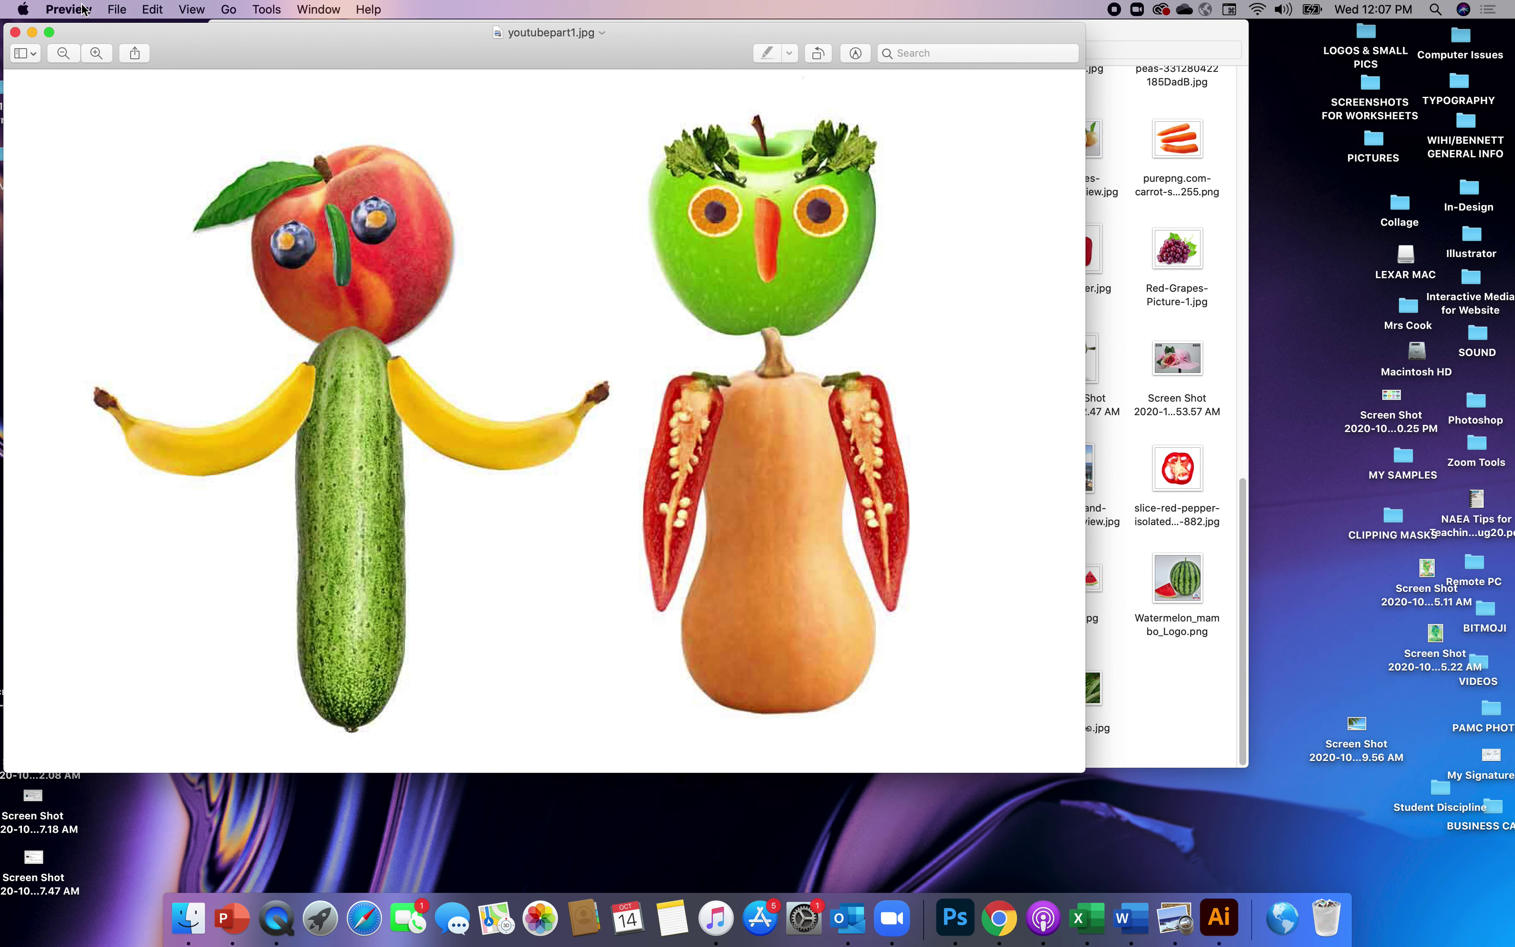
{"action": "left_click", "coordinate": [14, 32]}
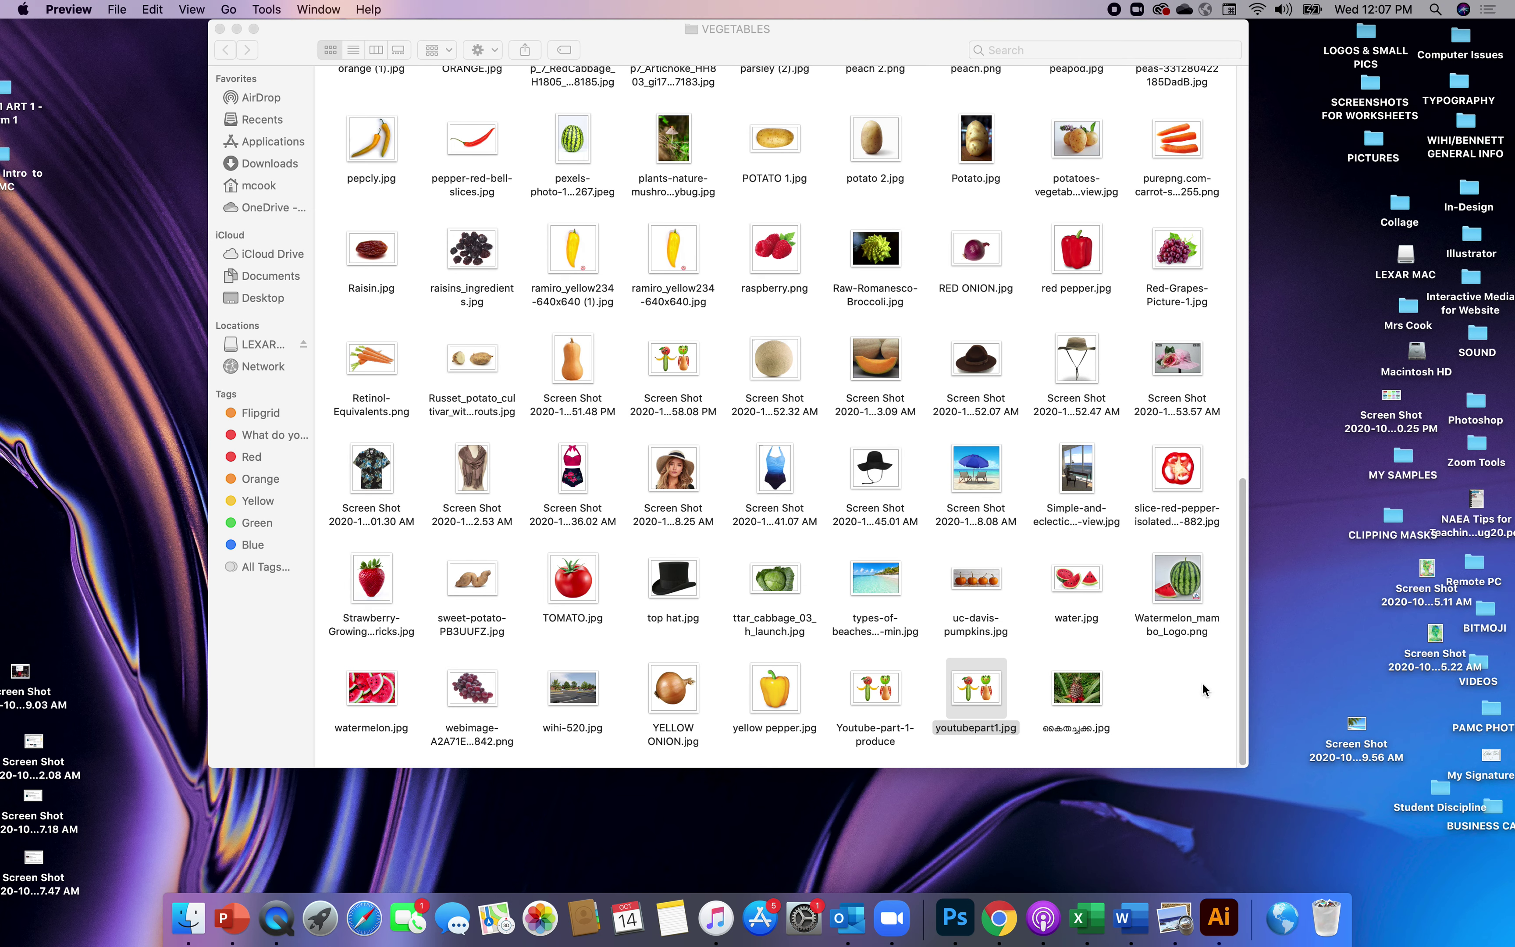
{"action": "left_click_drag", "start_coordinate": [1242, 701], "coordinate": [1244, 268]}
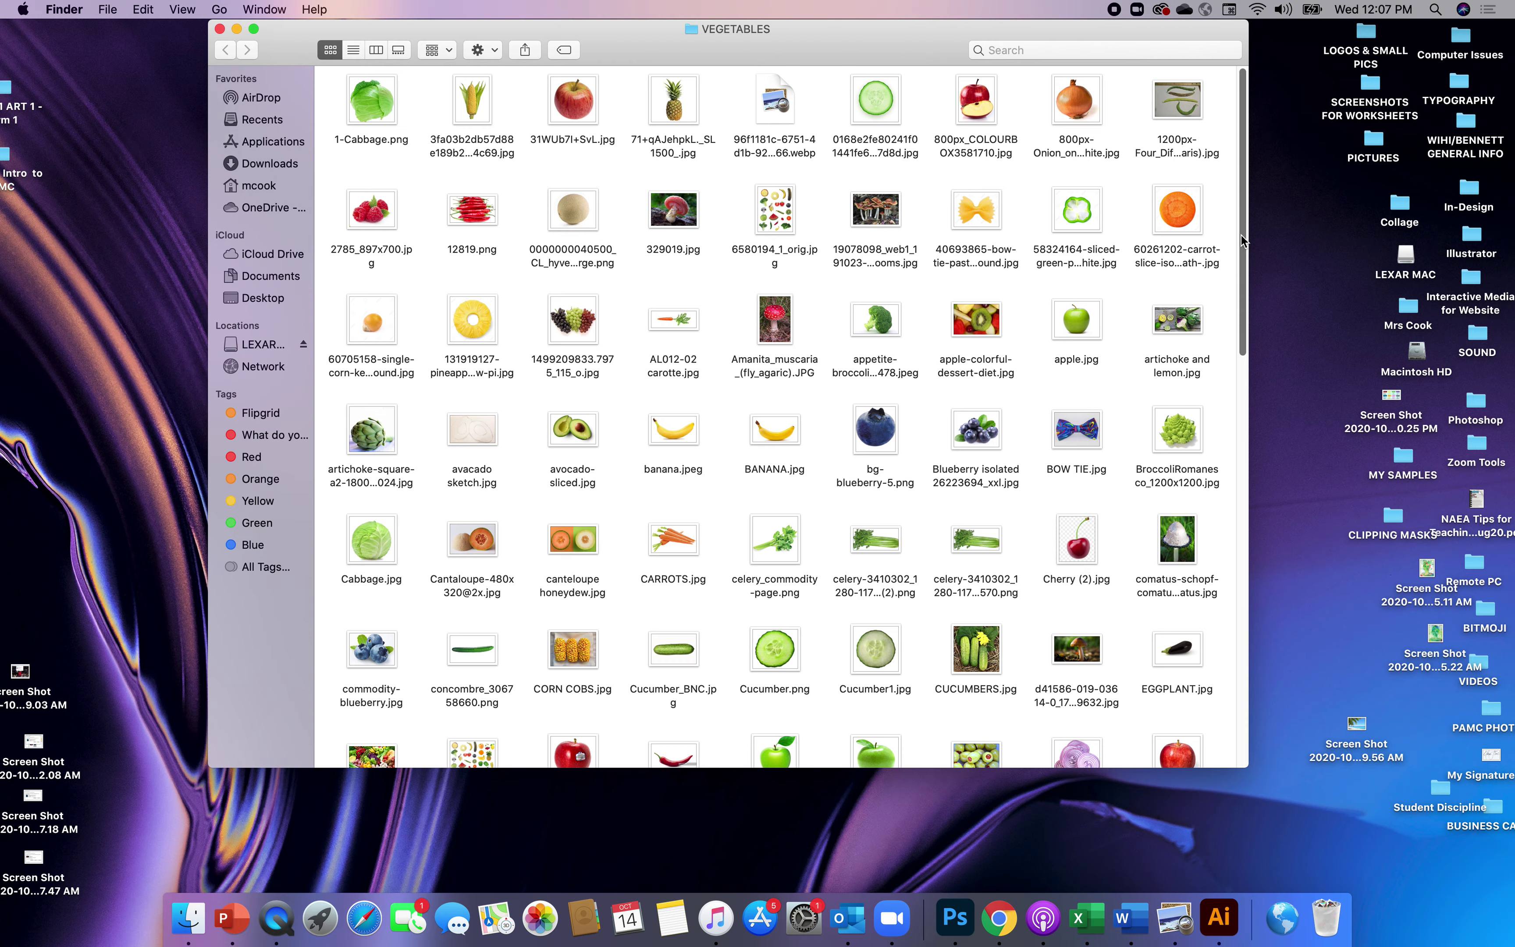
{"action": "mouse_move", "coordinate": [1240, 236]}
{"action": "left_mouse_down"}
{"action": "mouse_move", "coordinate": [1236, 673]}
{"action": "mouse_move", "coordinate": [1232, 206]}
{"action": "left_mouse_up"}
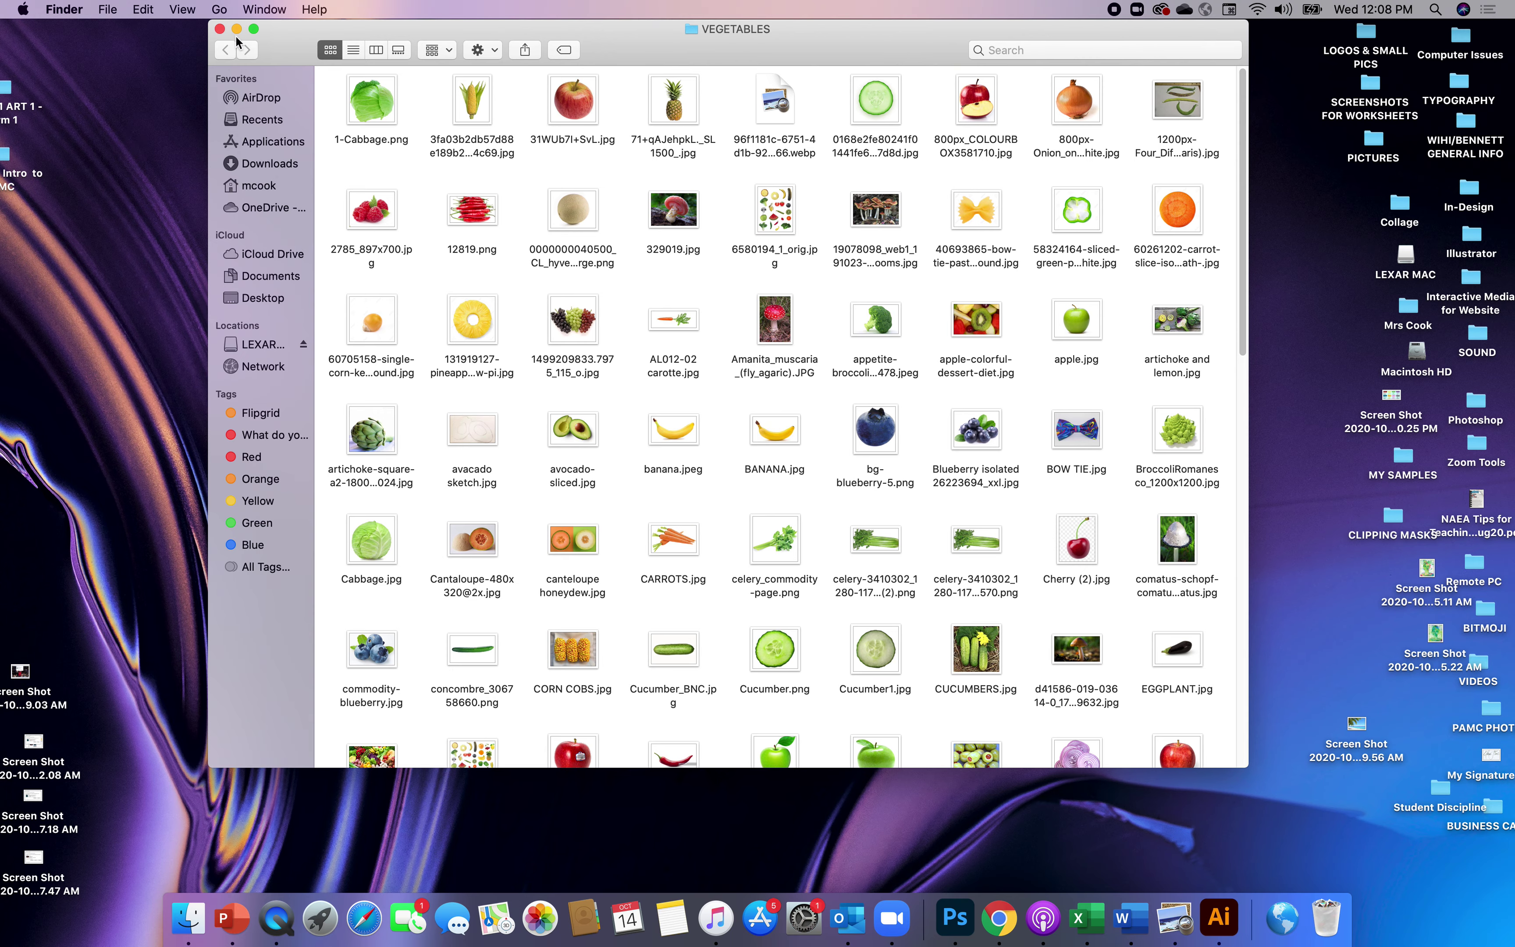
{"action": "left_click", "coordinate": [219, 29]}
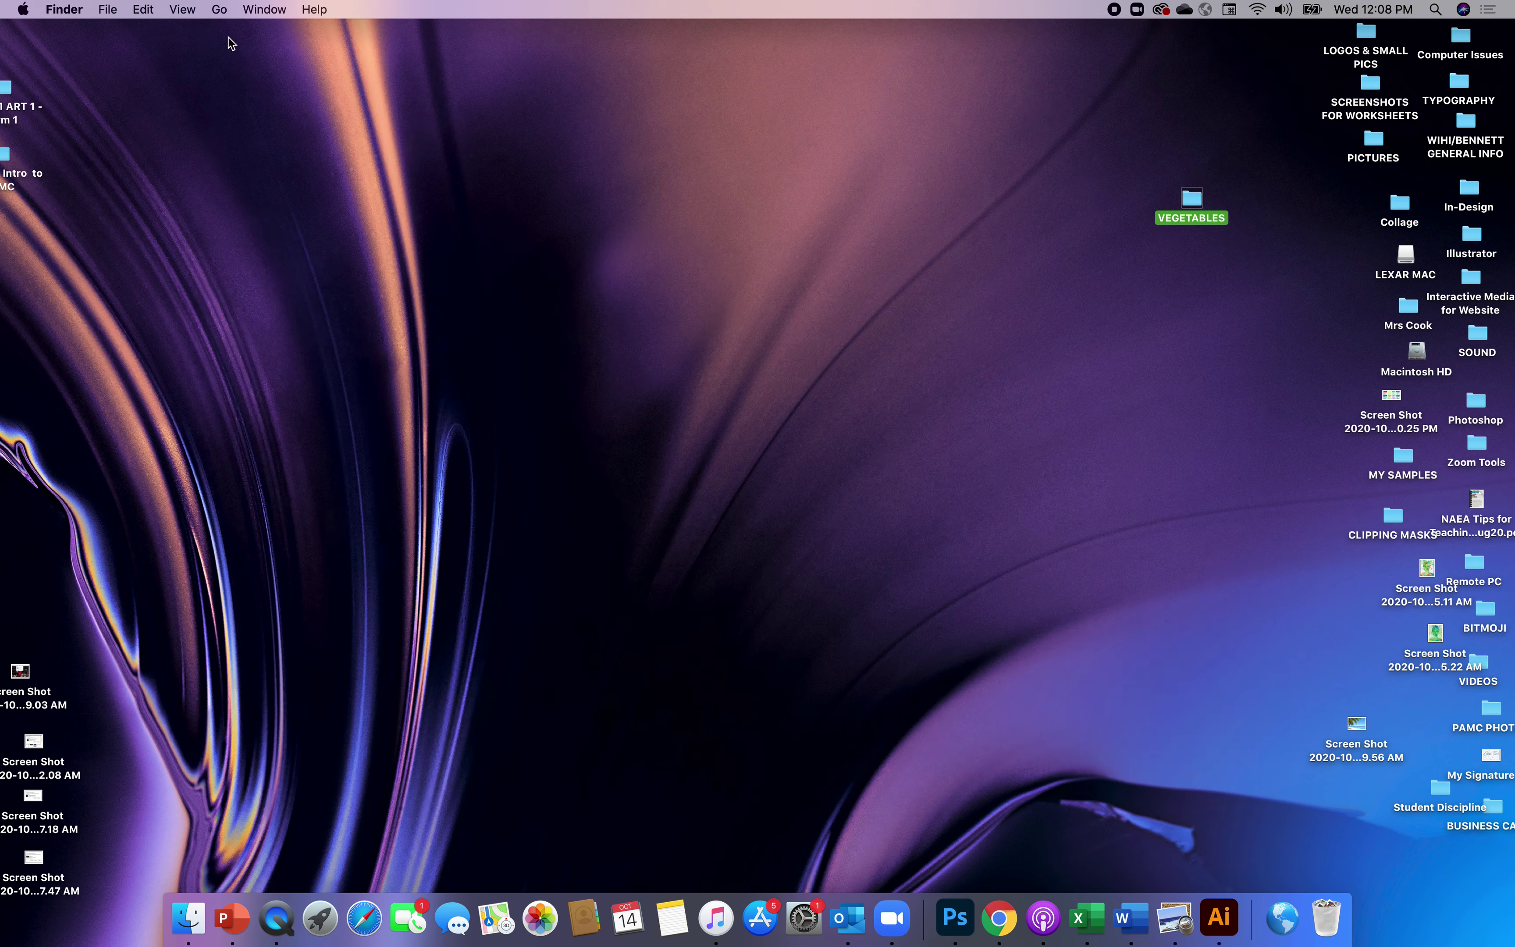
- Switch to Photoshop, open the recent file MrsC-MrProduce-v4.psd, and enlarge the application window to fill the screen
{"action": "left_click", "coordinate": [956, 919]}
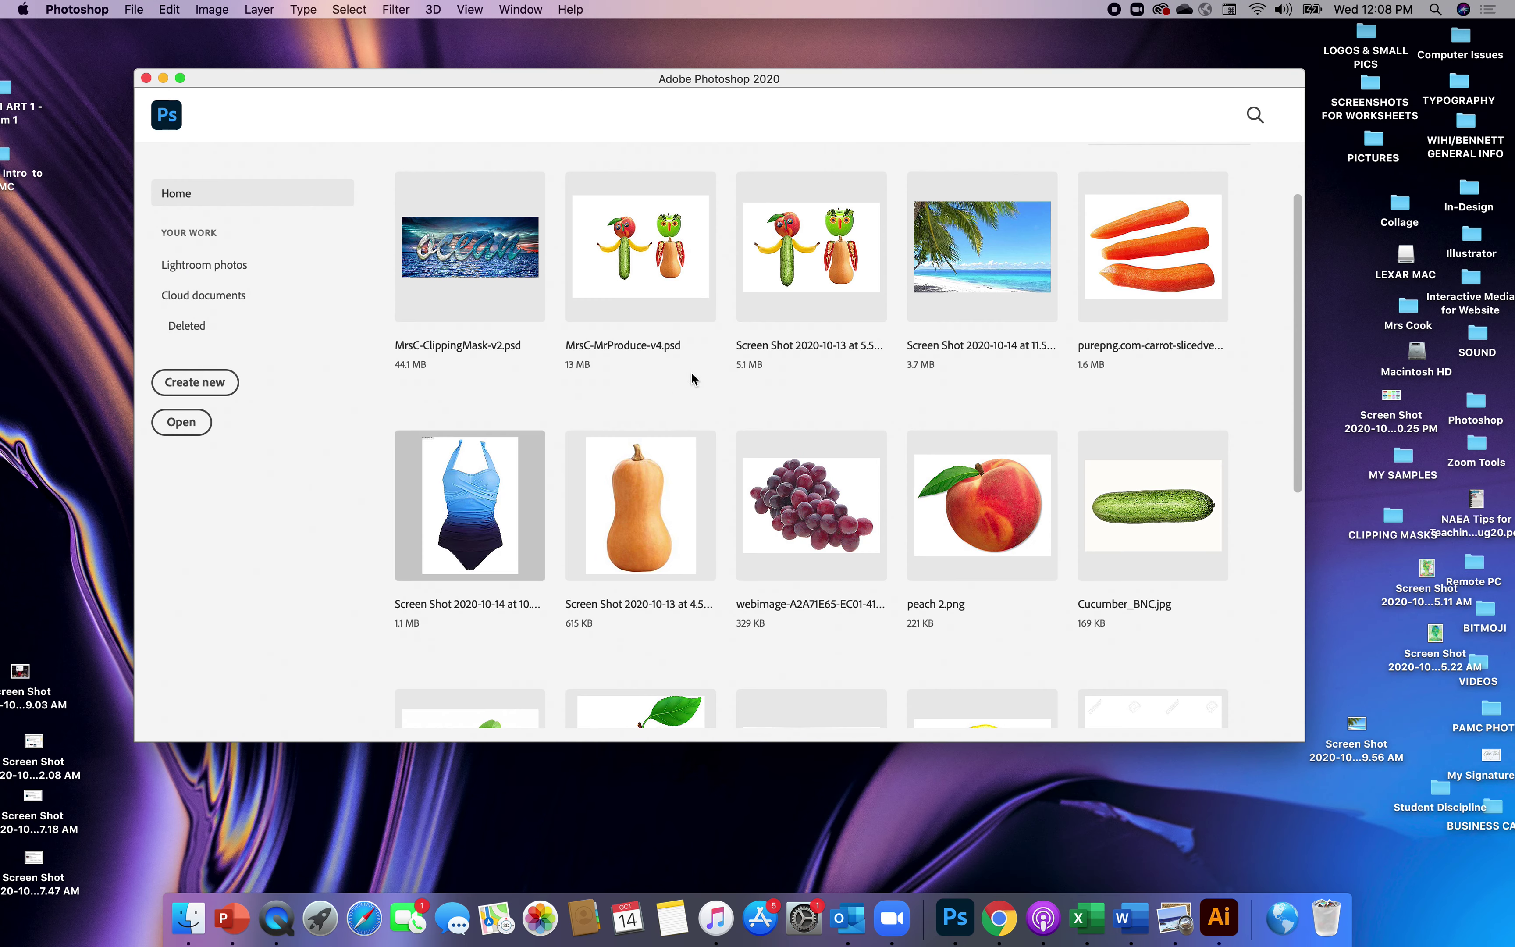
{"action": "left_click", "coordinate": [674, 279]}
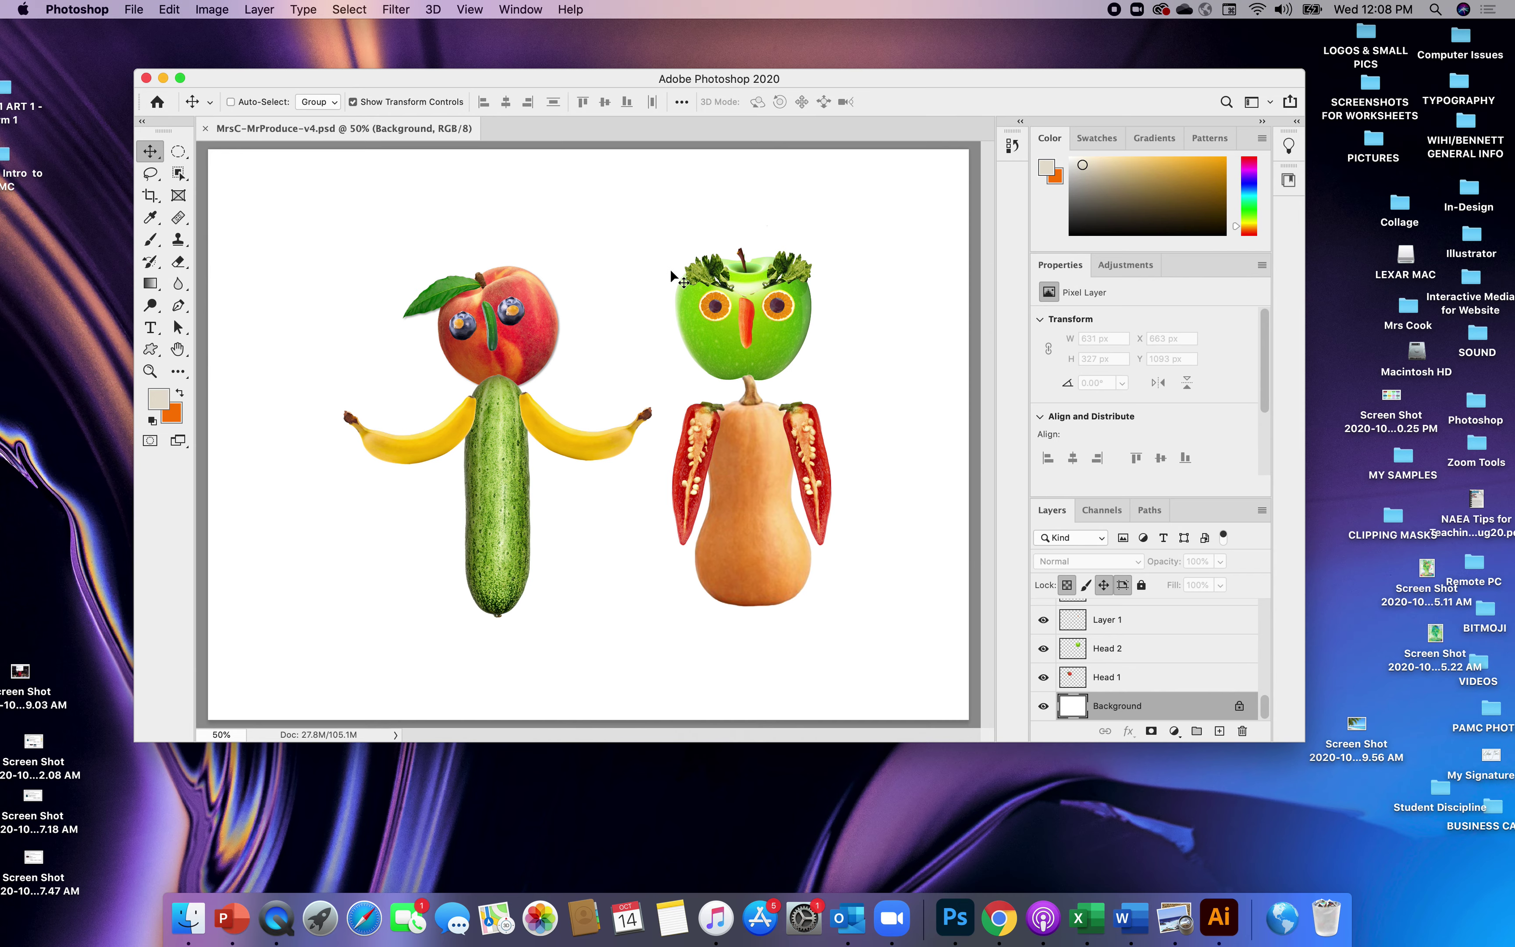
{"action": "left_click", "coordinate": [181, 78]}
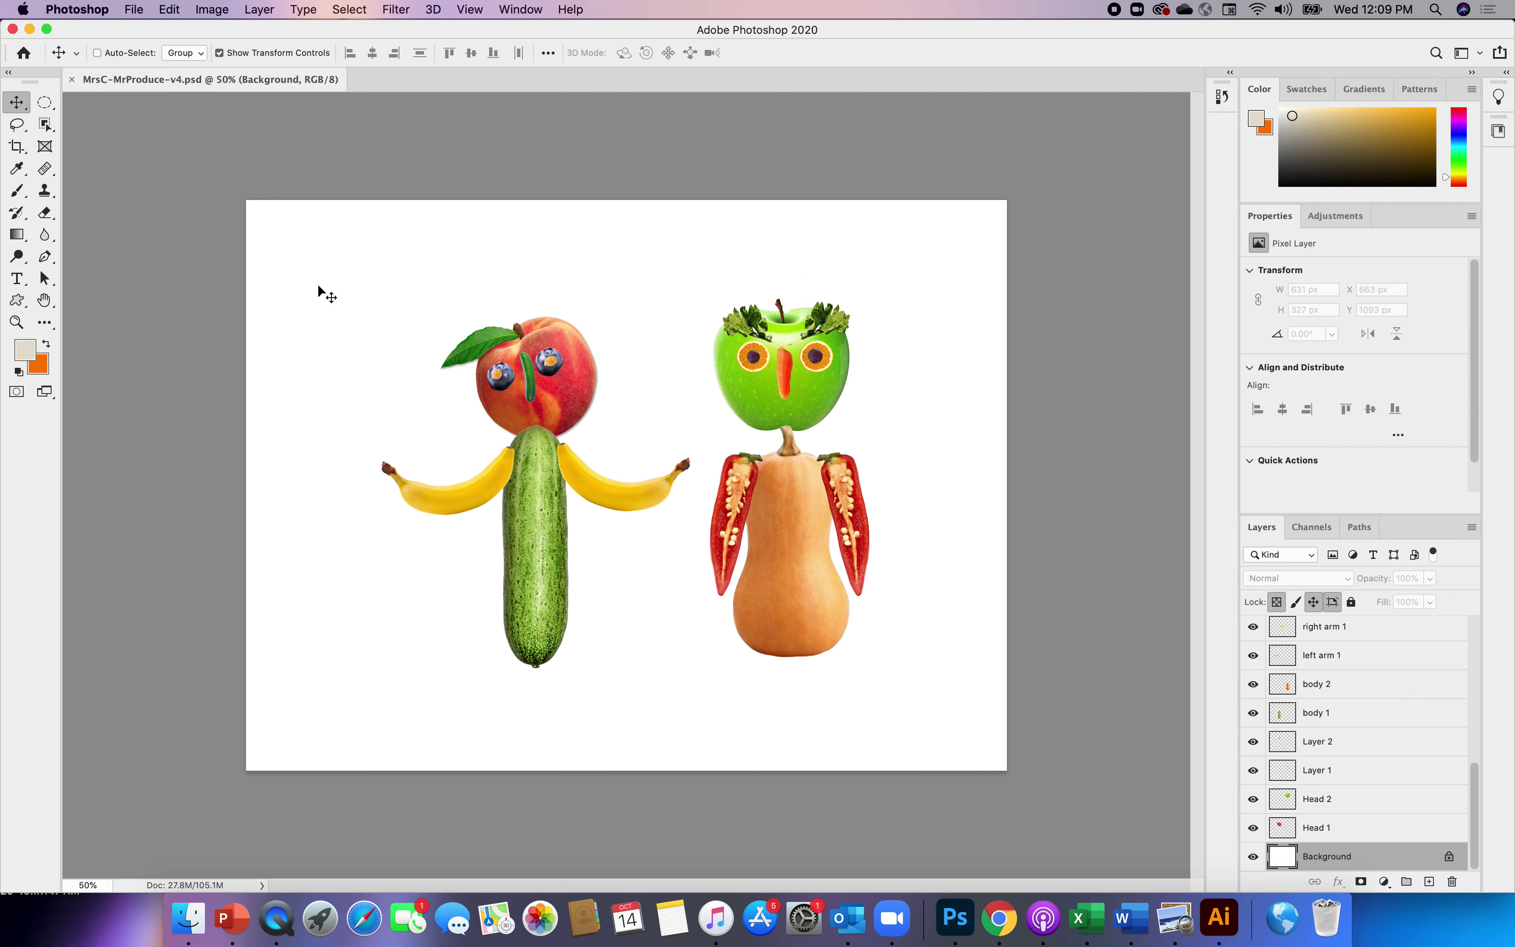
- Open the yellow pepper image ramiro_yellow234-640x640 (1).jpg from the VEGETABLES folder
{"action": "left_click", "coordinate": [136, 10]}
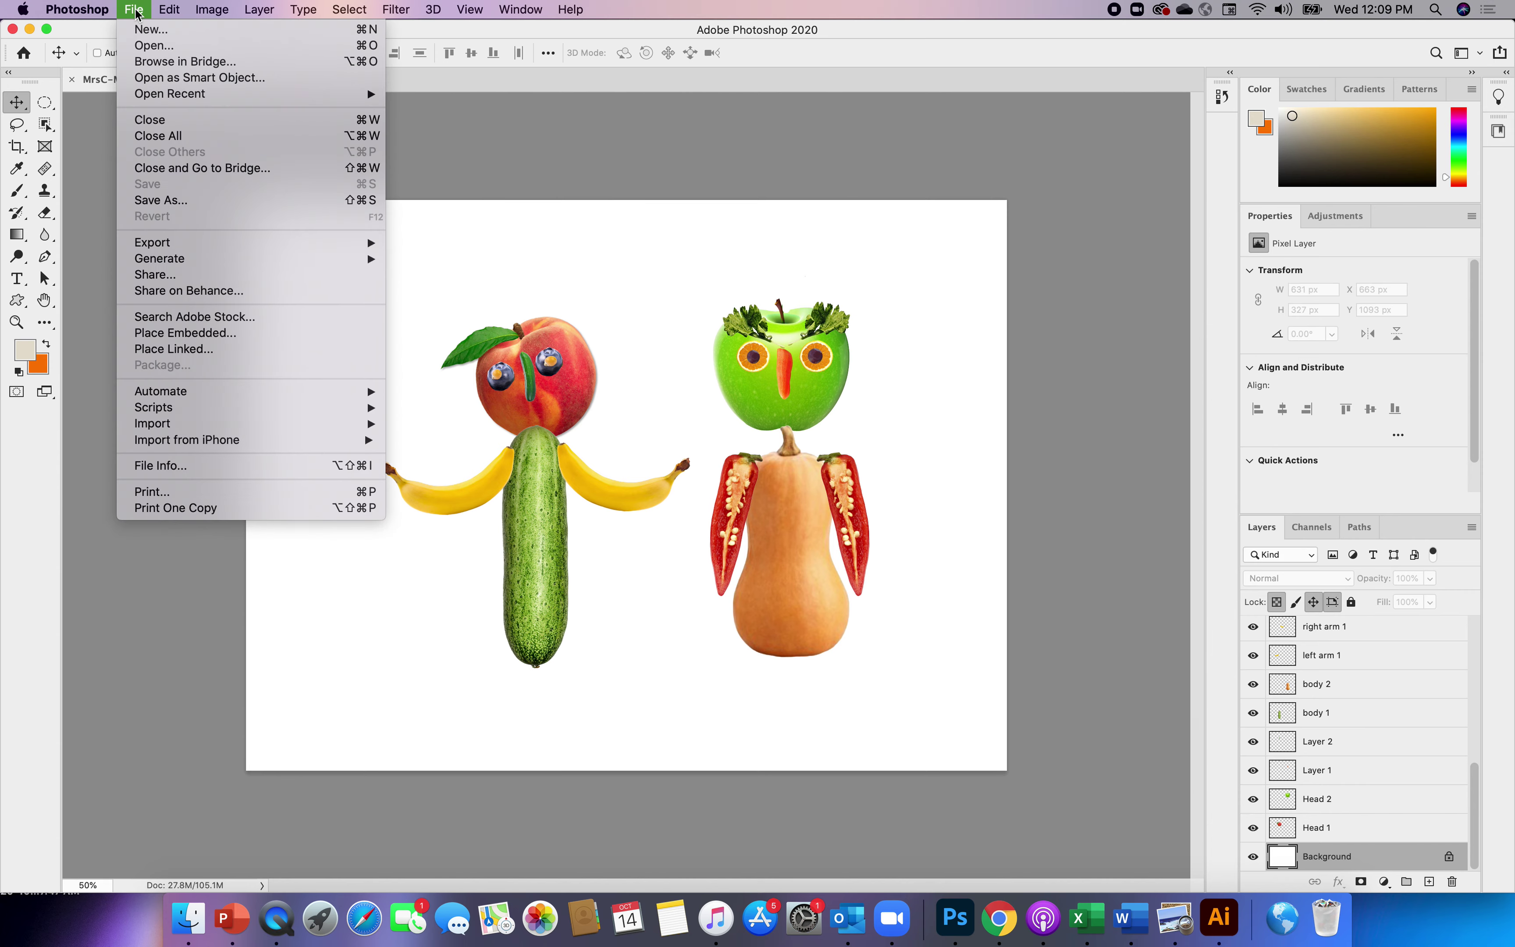
{"action": "left_click", "coordinate": [150, 48]}
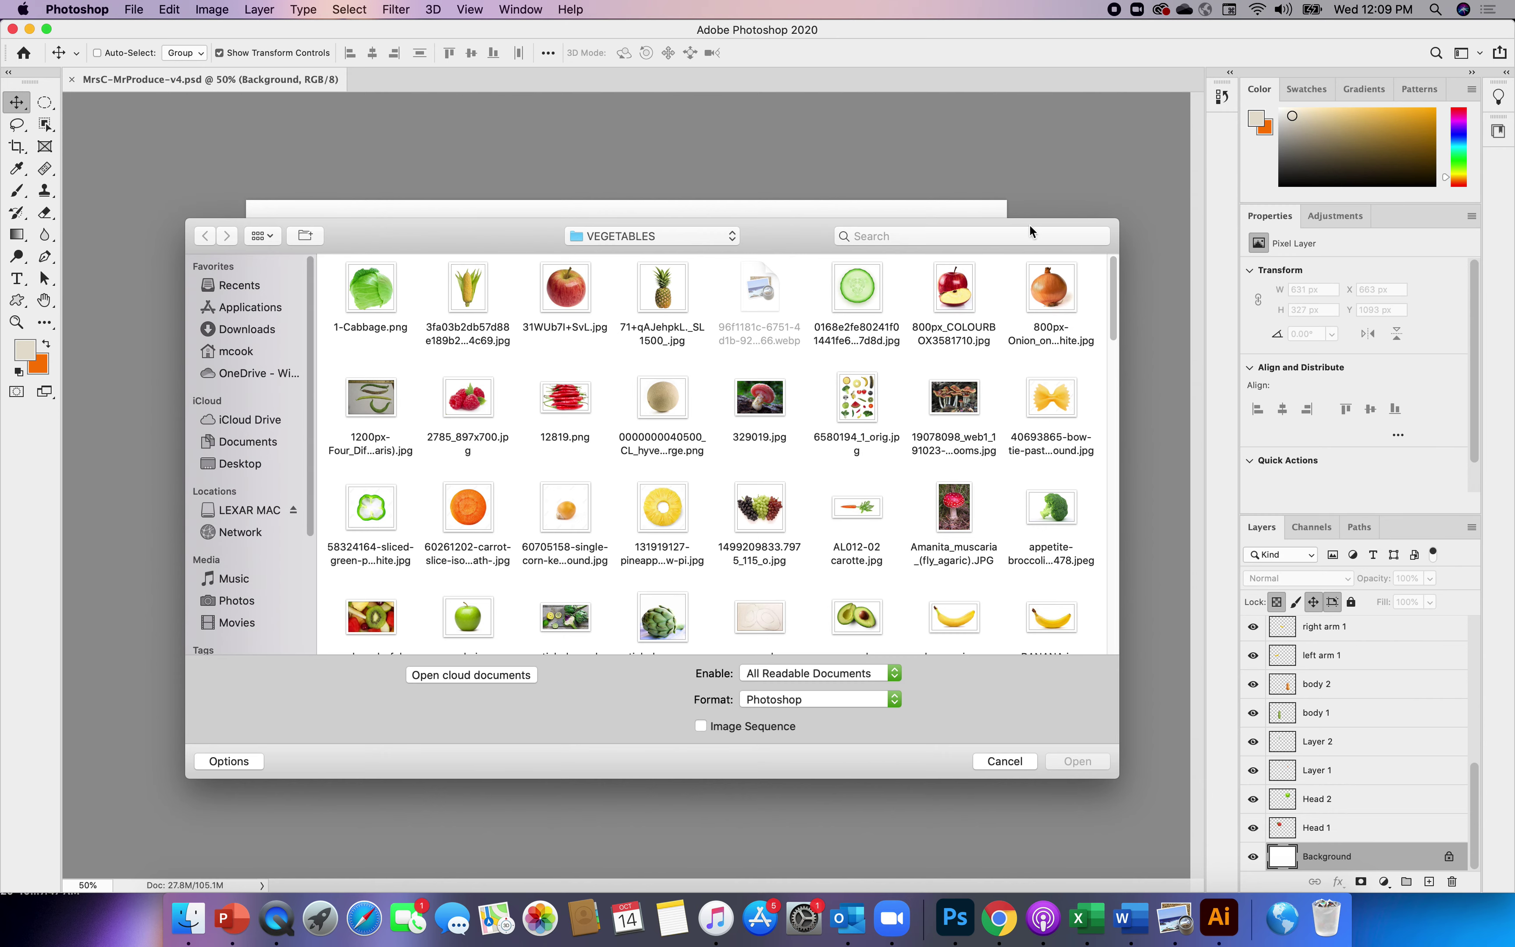
{"action": "left_click_drag", "start_coordinate": [1028, 224], "coordinate": [1045, 205]}
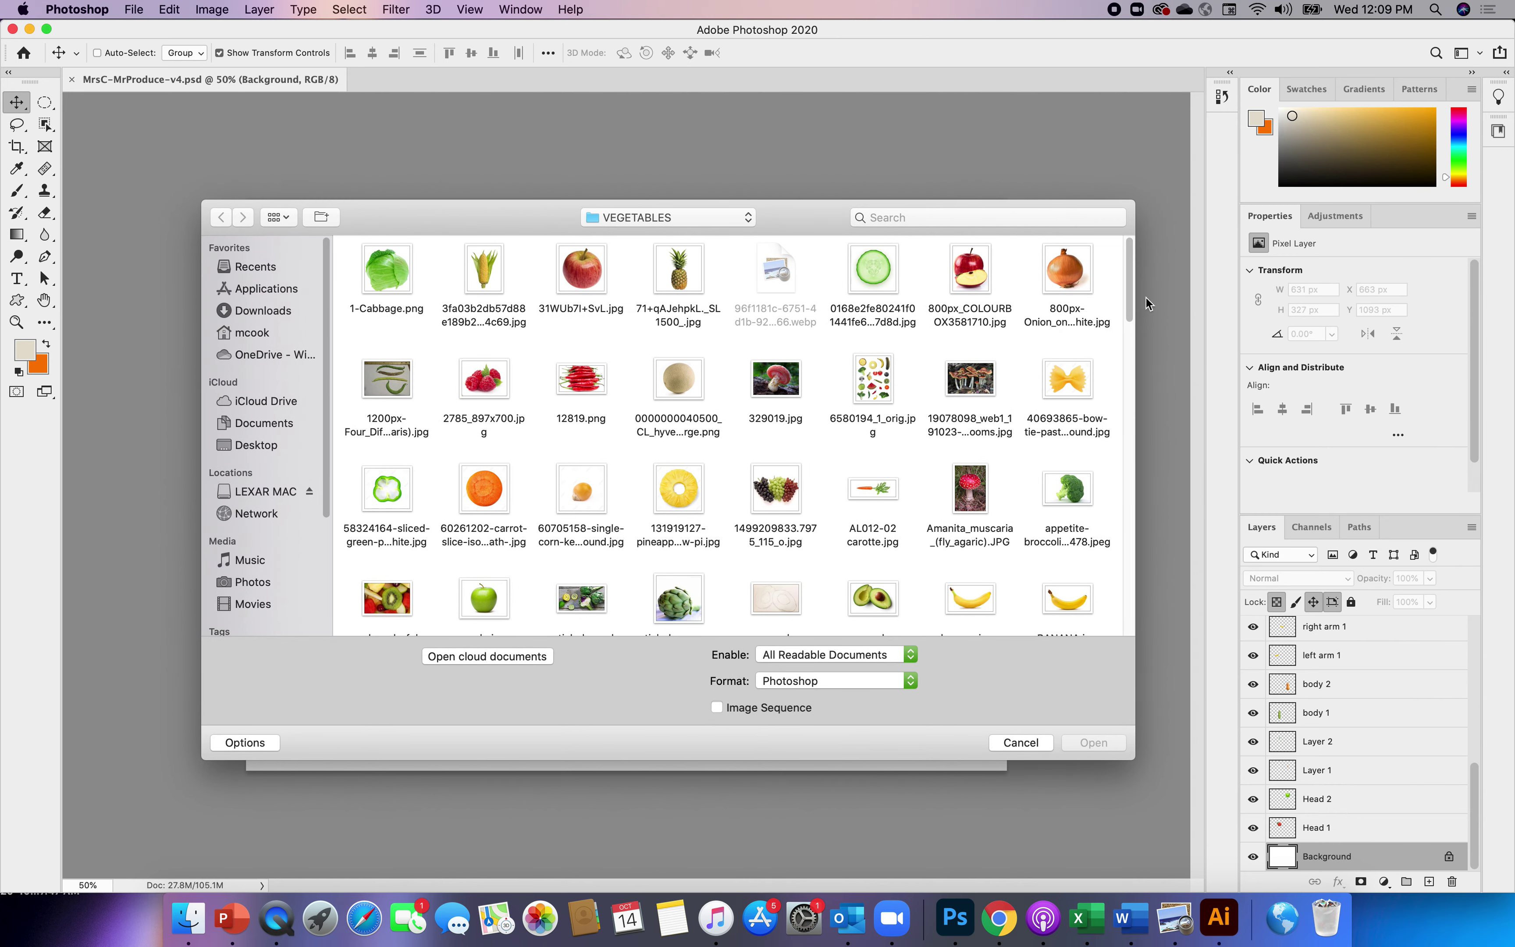
{"action": "left_click_drag", "start_coordinate": [1131, 289], "coordinate": [1142, 535]}
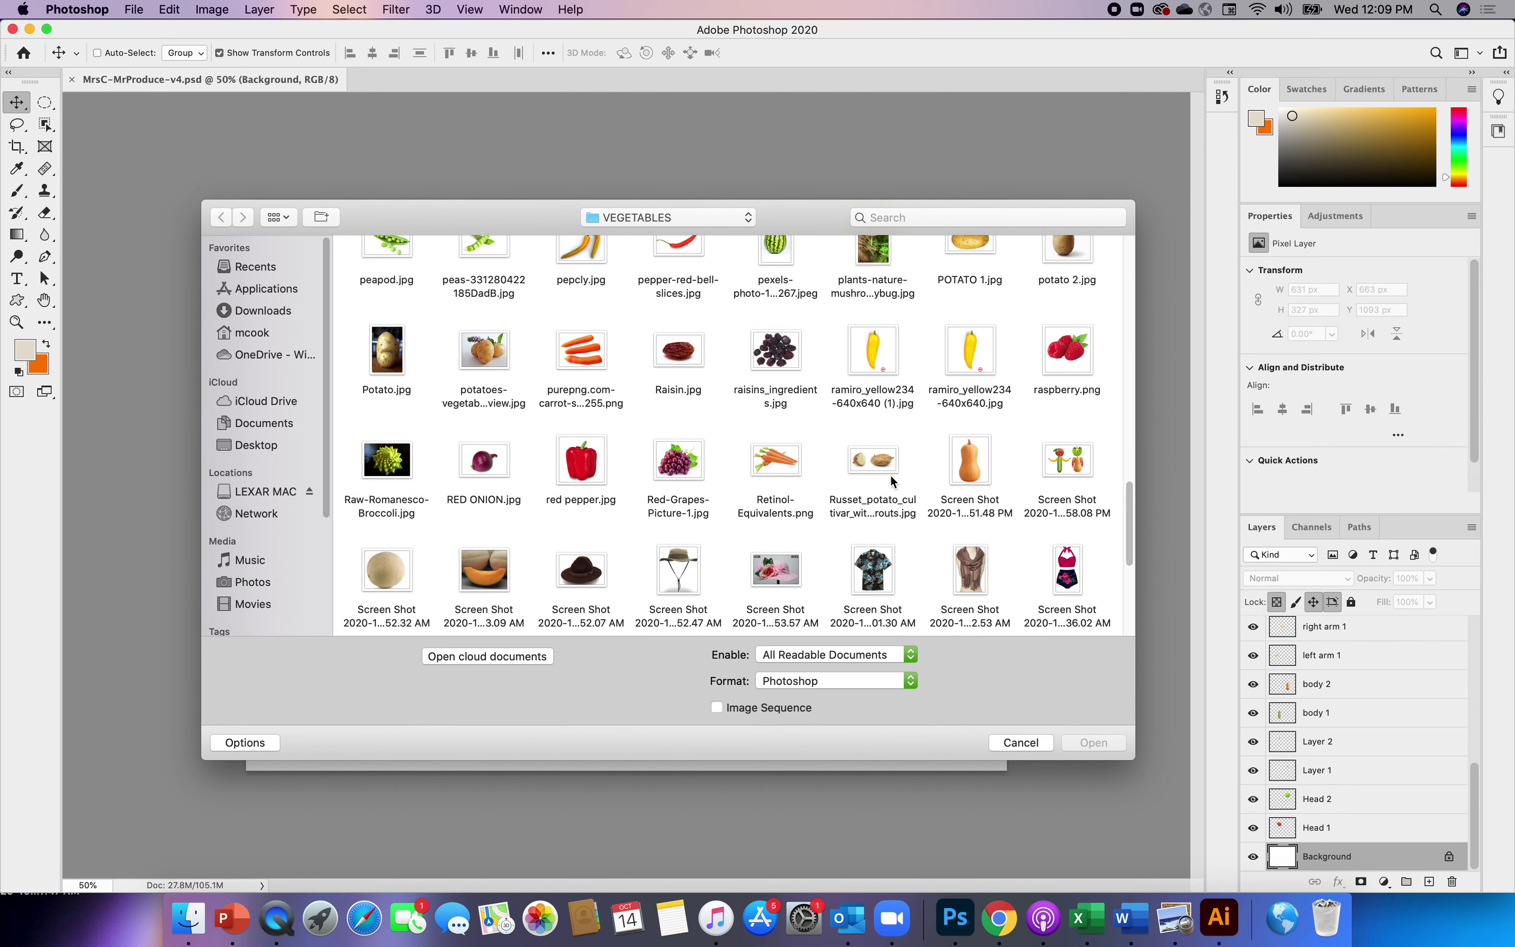
{"action": "left_click", "coordinate": [876, 357]}
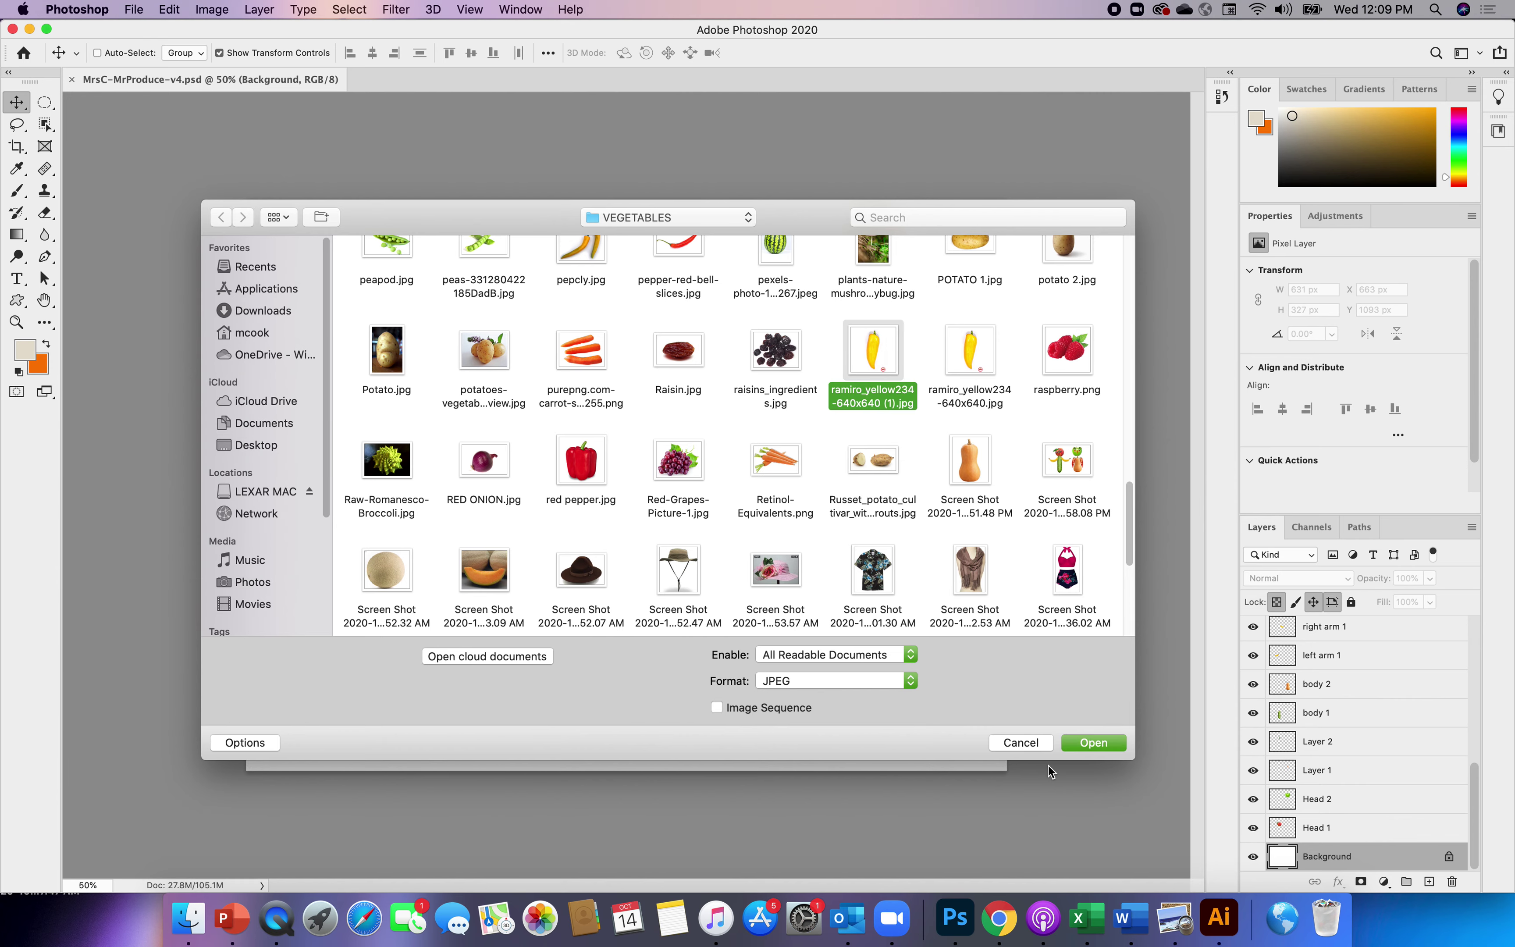
{"action": "left_click", "coordinate": [1092, 745]}
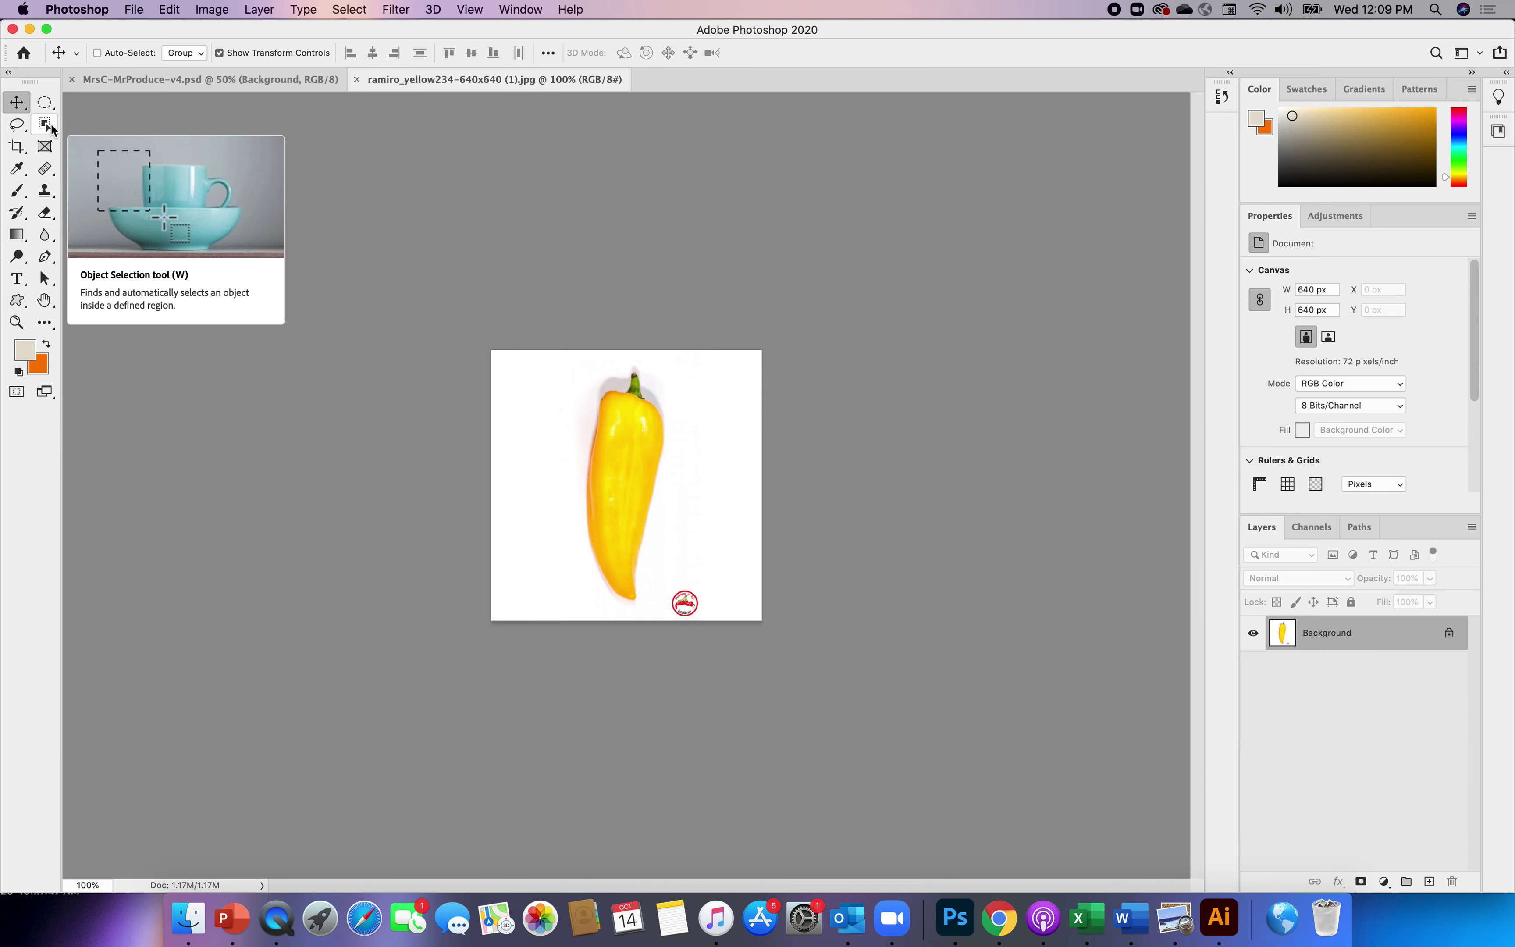
- Select the yellow body of the pepper with the Quick Selection tool at a 40 px brush size
{"action": "left_click", "coordinate": [51, 129]}
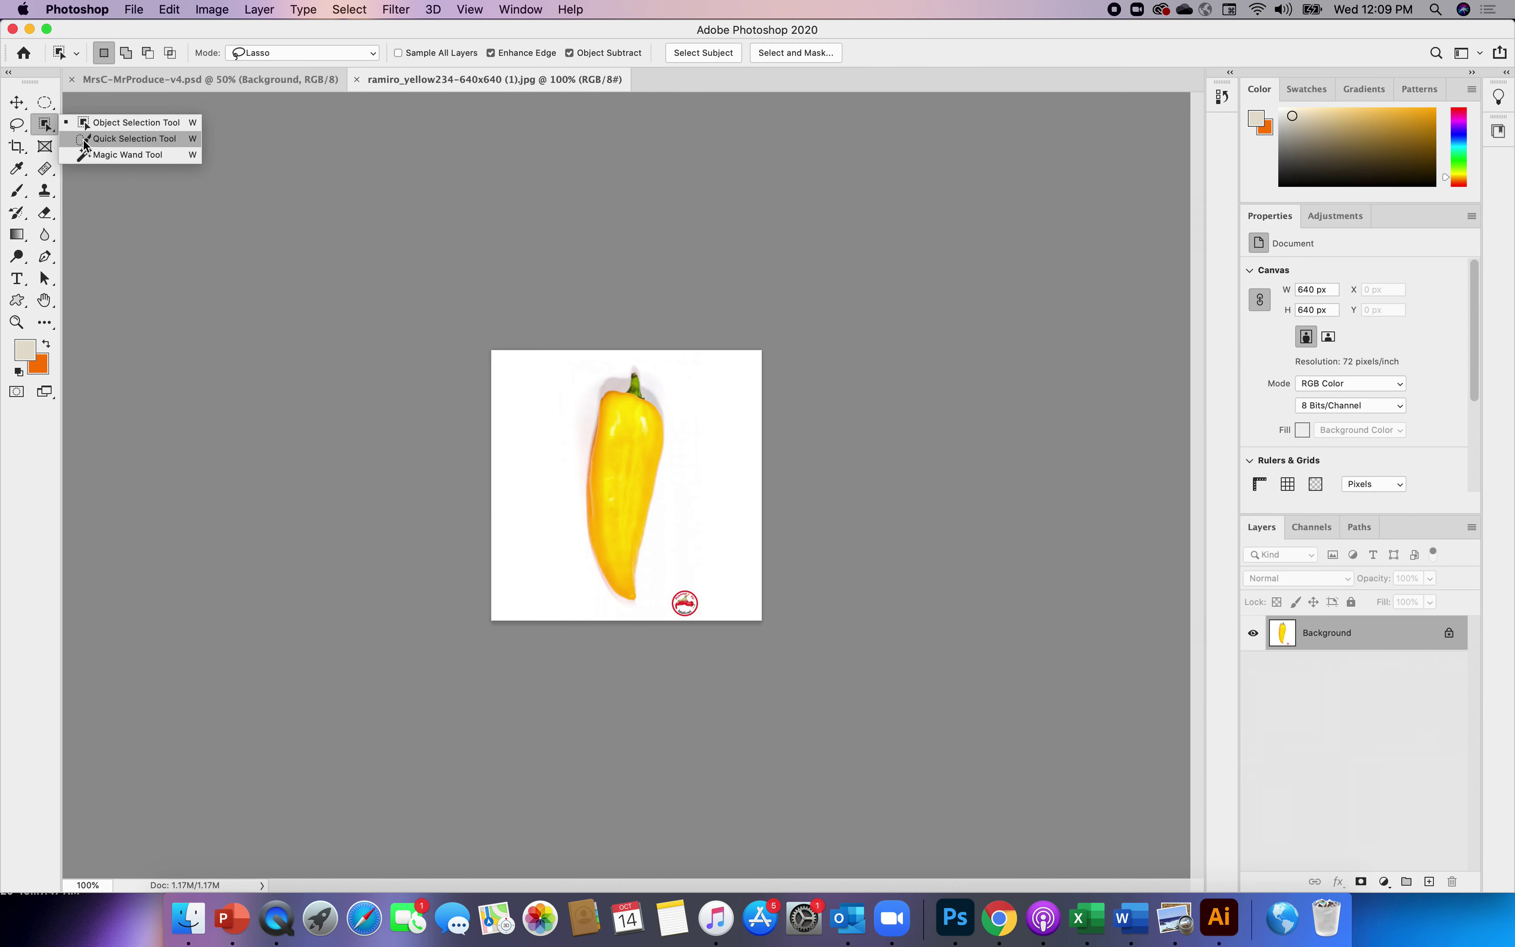
{"action": "left_click", "coordinate": [83, 139]}
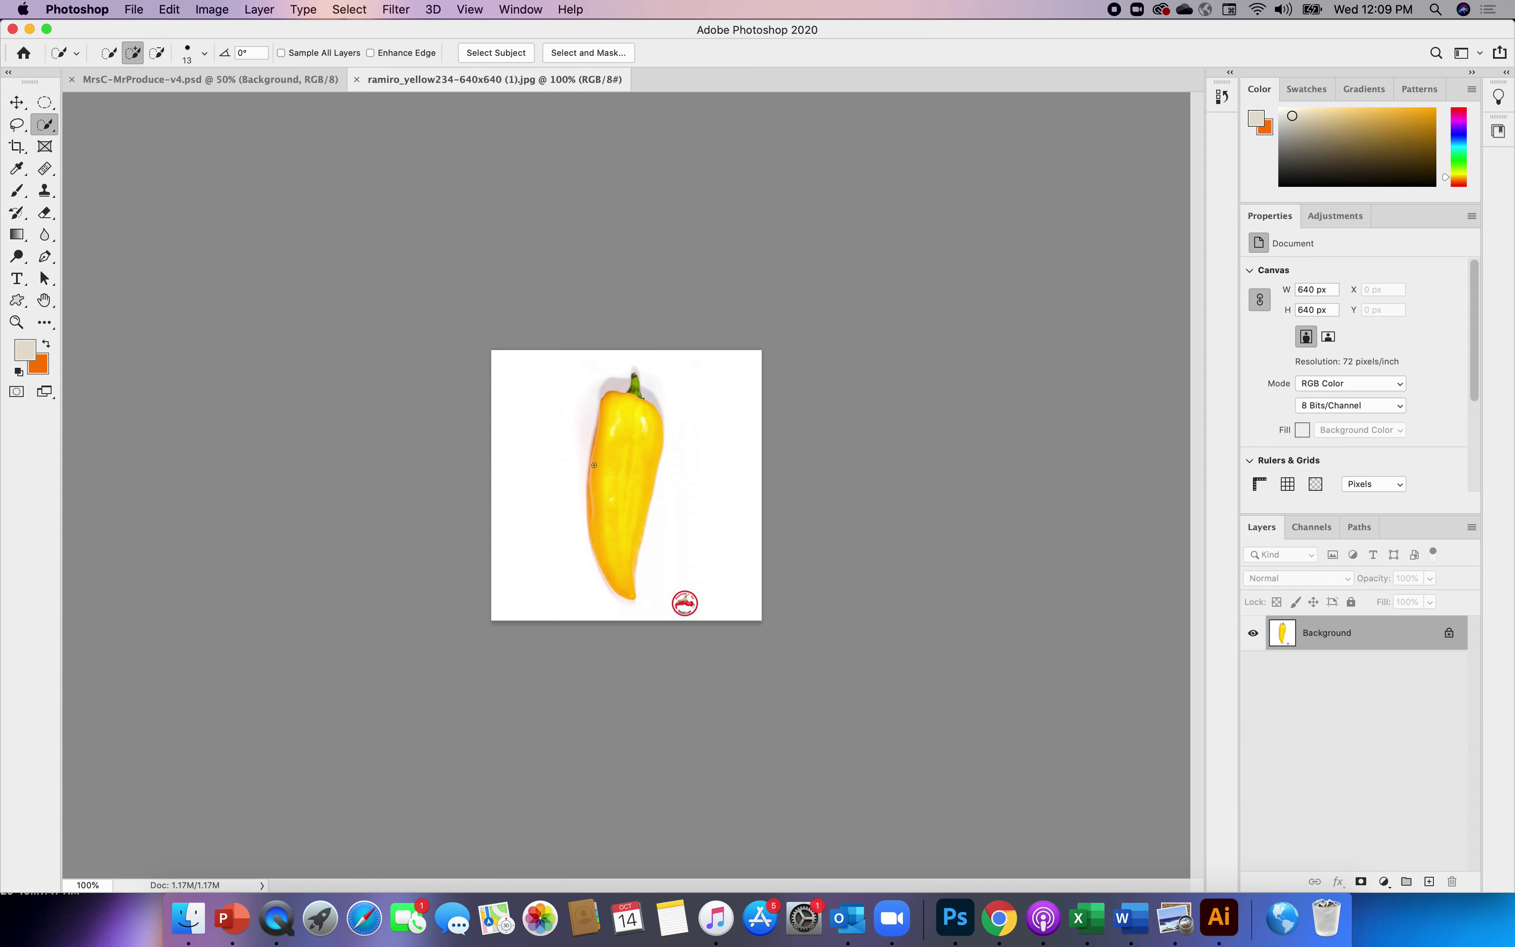
{"action": "left_click", "coordinate": [205, 54]}
{"action": "left_click_drag", "start_coordinate": [118, 95], "coordinate": [141, 98]}
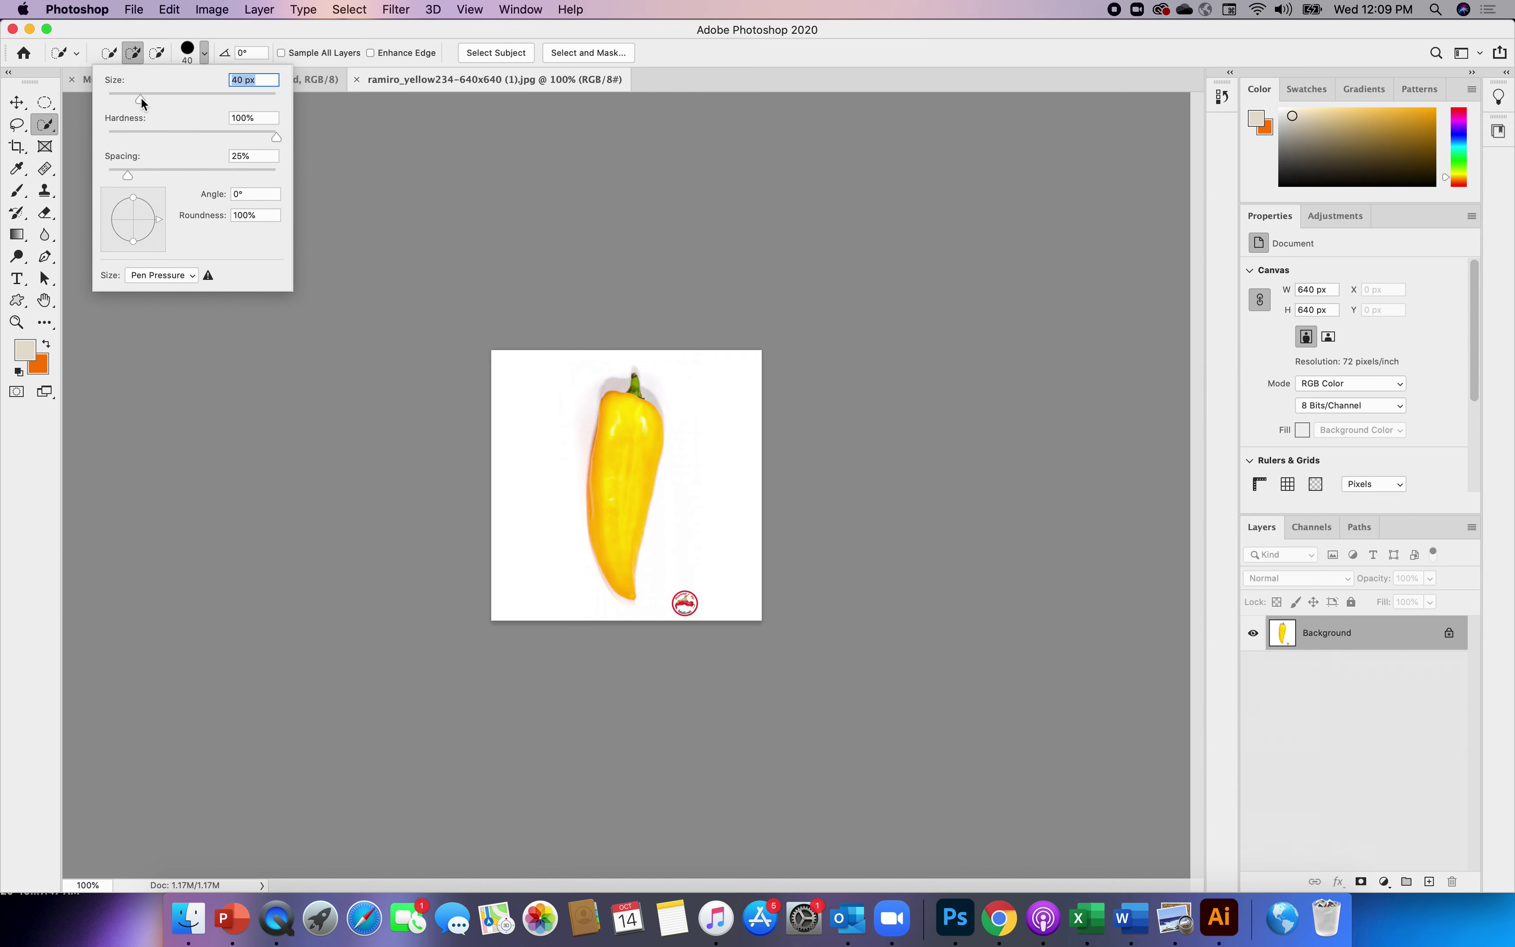
{"action": "left_click", "coordinate": [53, 129]}
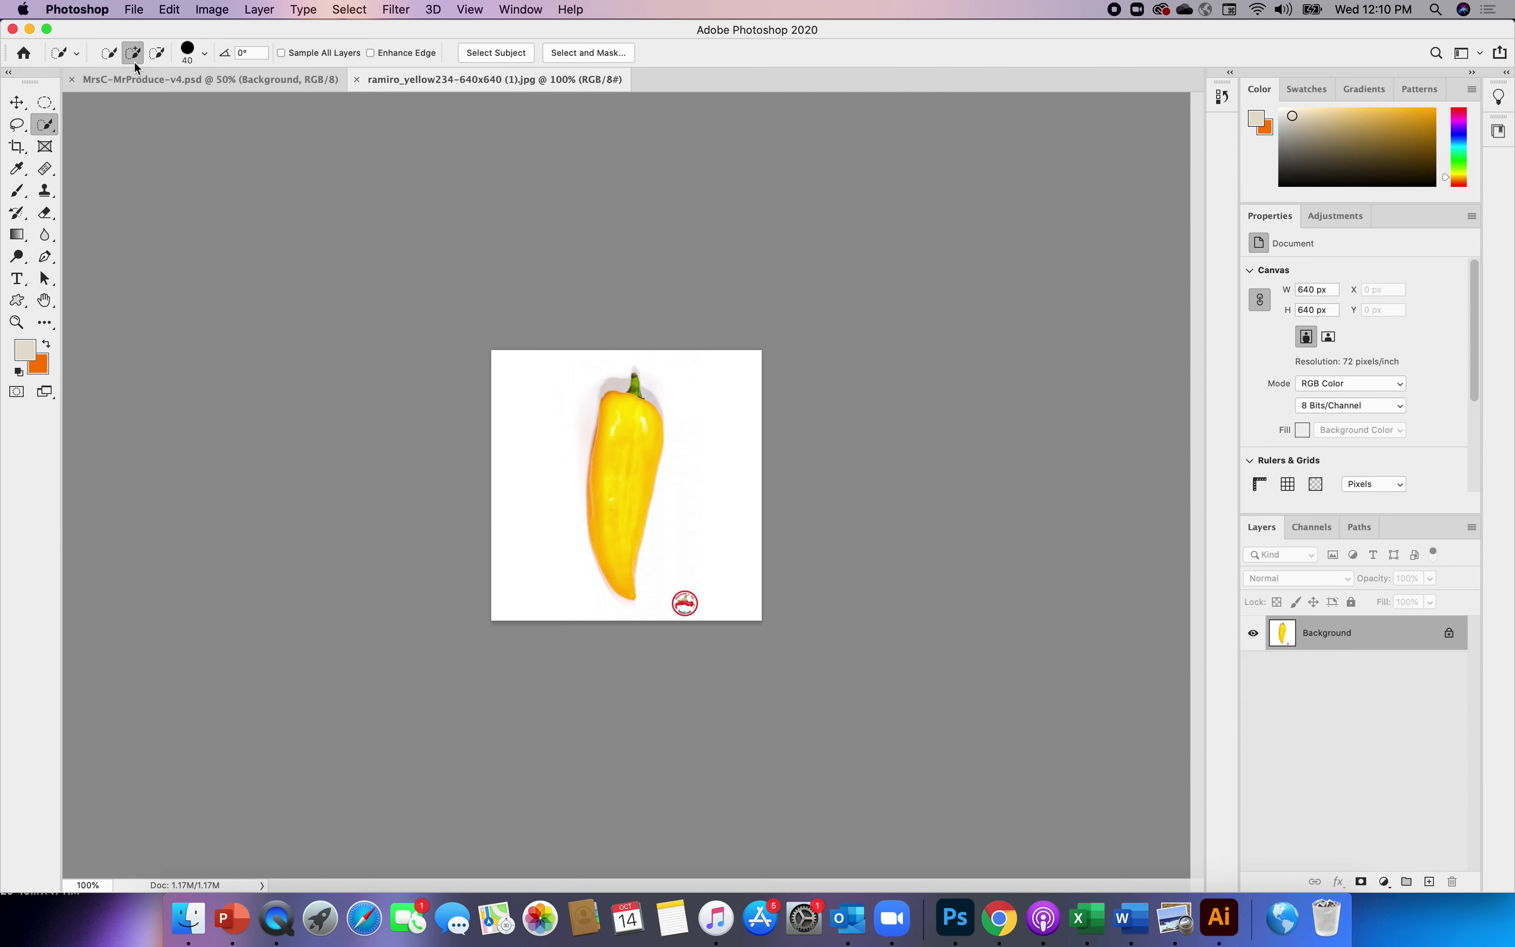
{"action": "left_click", "coordinate": [615, 497]}
- Move the selected pepper into MrsC-MrProduce-v4.psd as a leg under the cucumber's left side, stretching its height to about 121%
{"action": "left_click", "coordinate": [16, 102]}
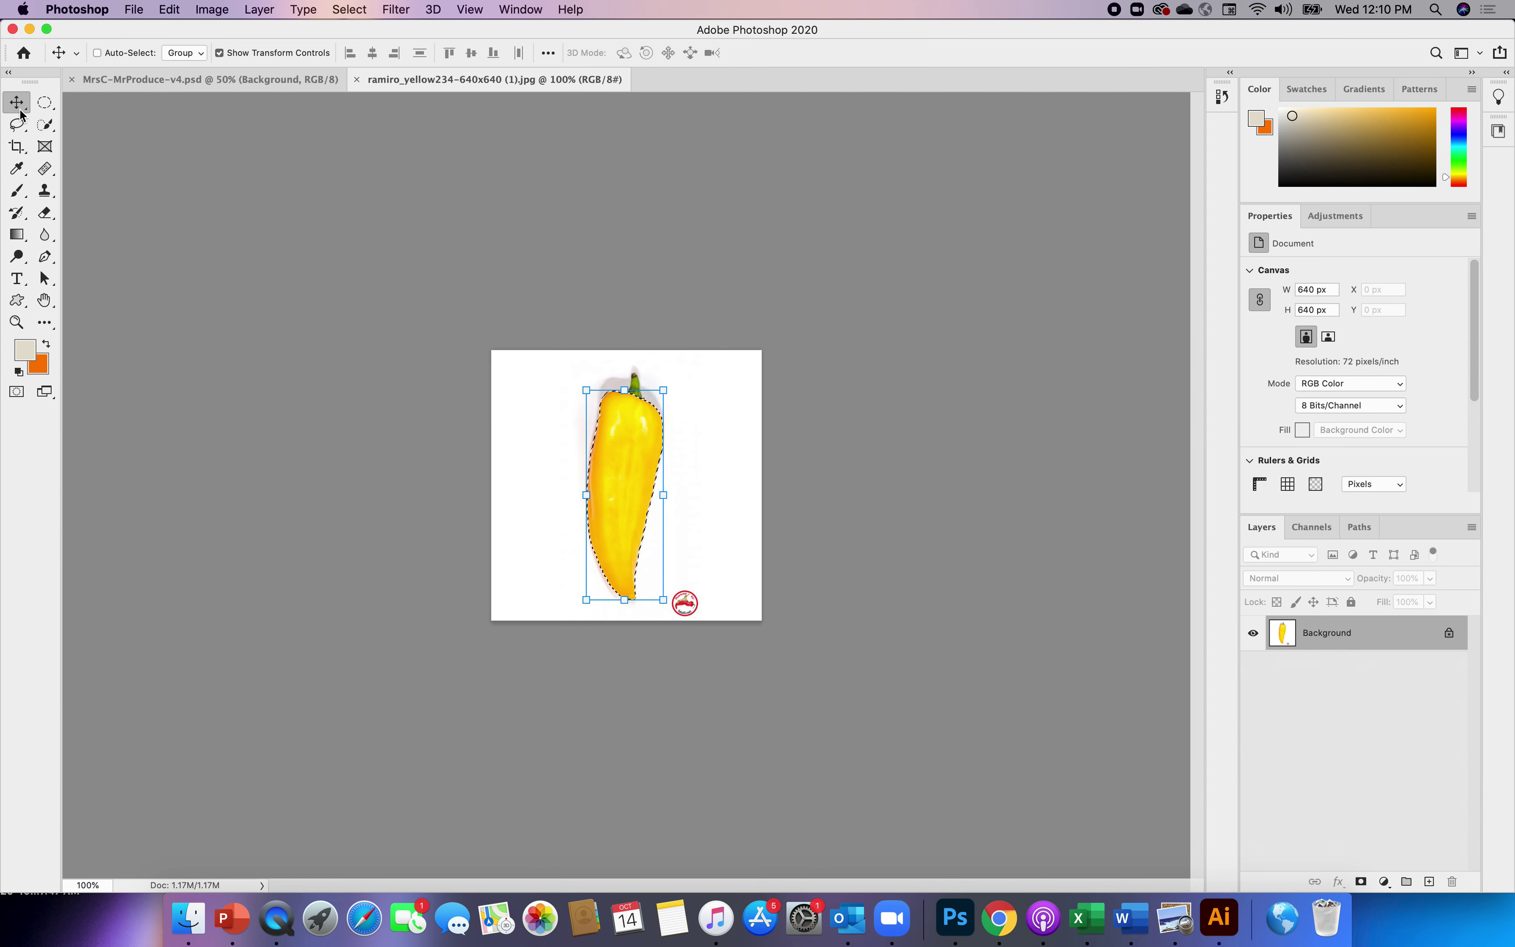
{"action": "left_click_drag", "start_coordinate": [601, 499], "coordinate": [240, 79]}
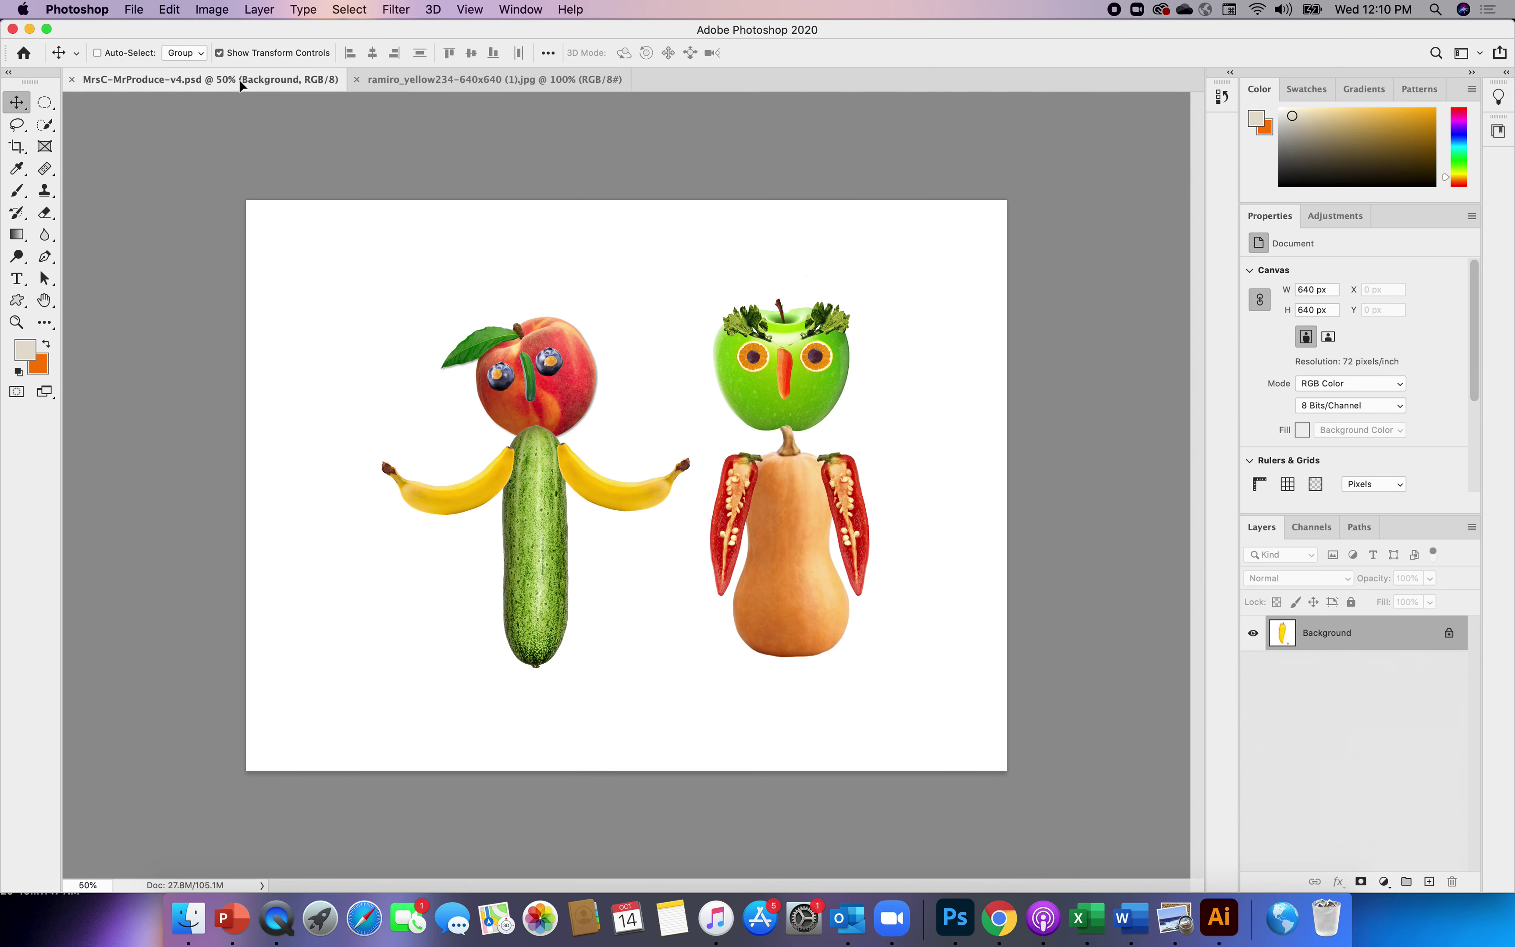
{"action": "left_click_drag", "start_coordinate": [492, 675], "coordinate": [516, 762]}
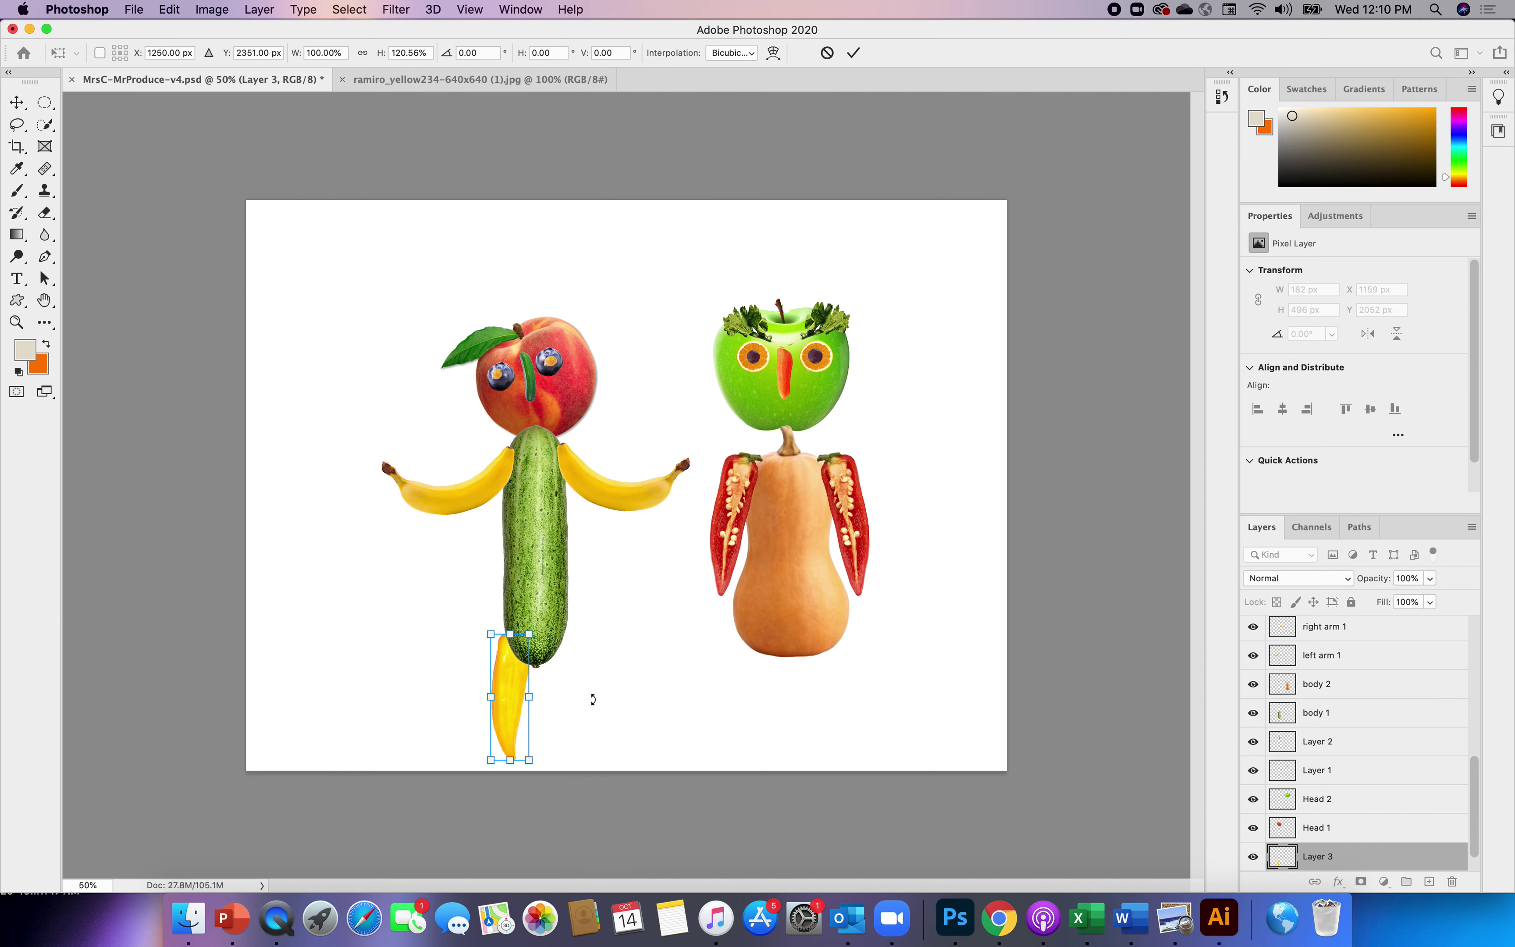
{"action": "left_click_drag", "start_coordinate": [508, 663], "coordinate": [513, 664]}
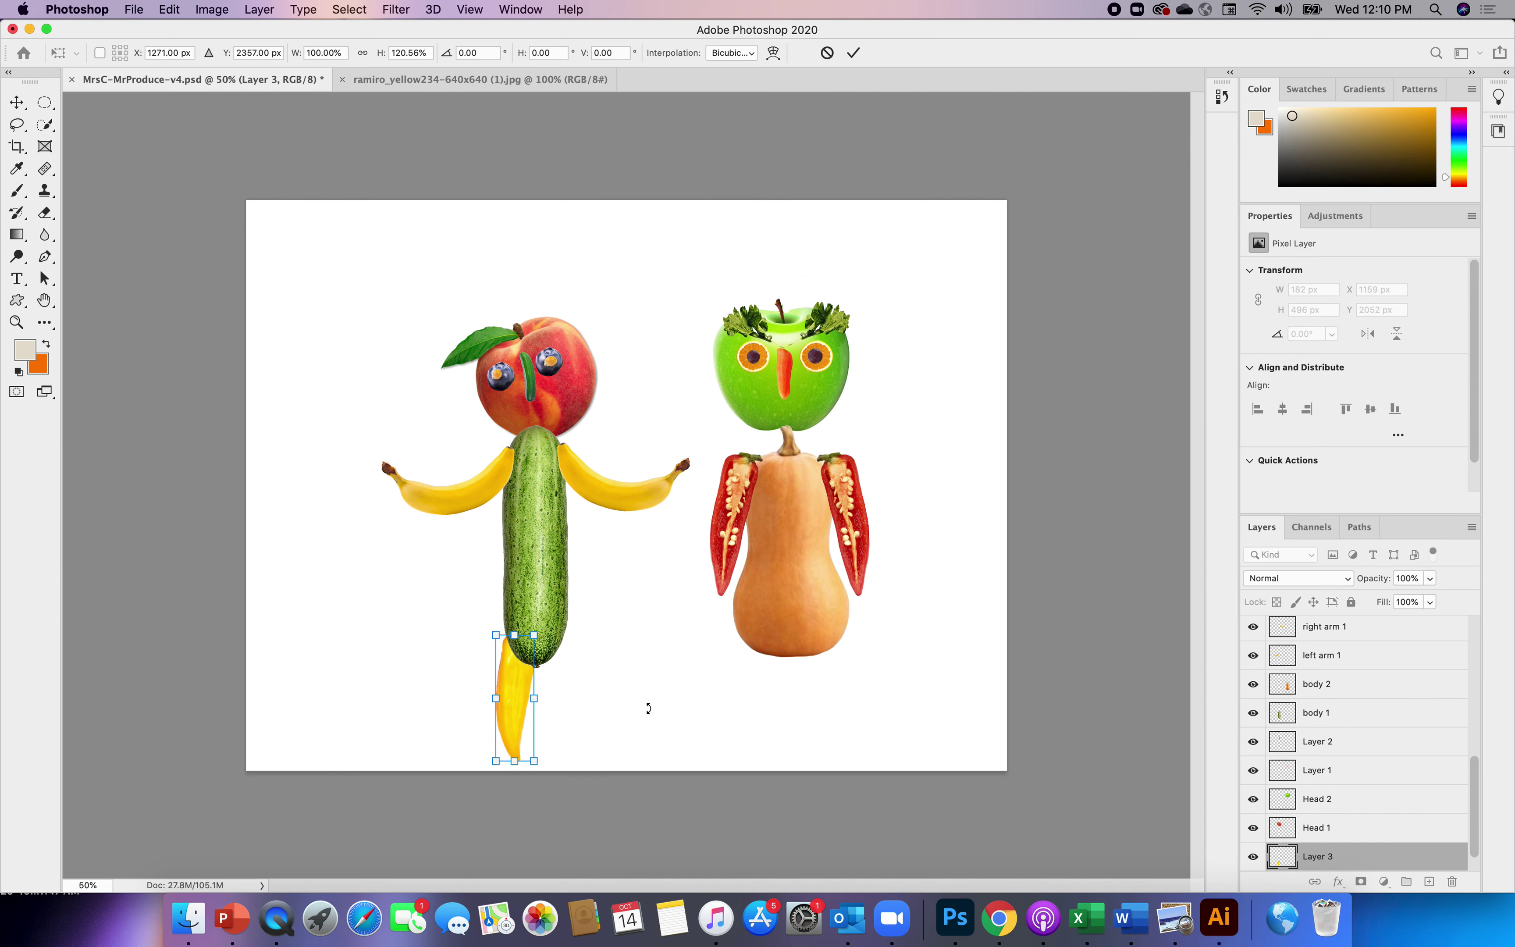
{"action": "key", "text": "Return"}
- Rename the new pepper layer as Leg Left 1
{"action": "double_click", "coordinate": [1337, 864]}
{"action": "type", "text": "Leg"}
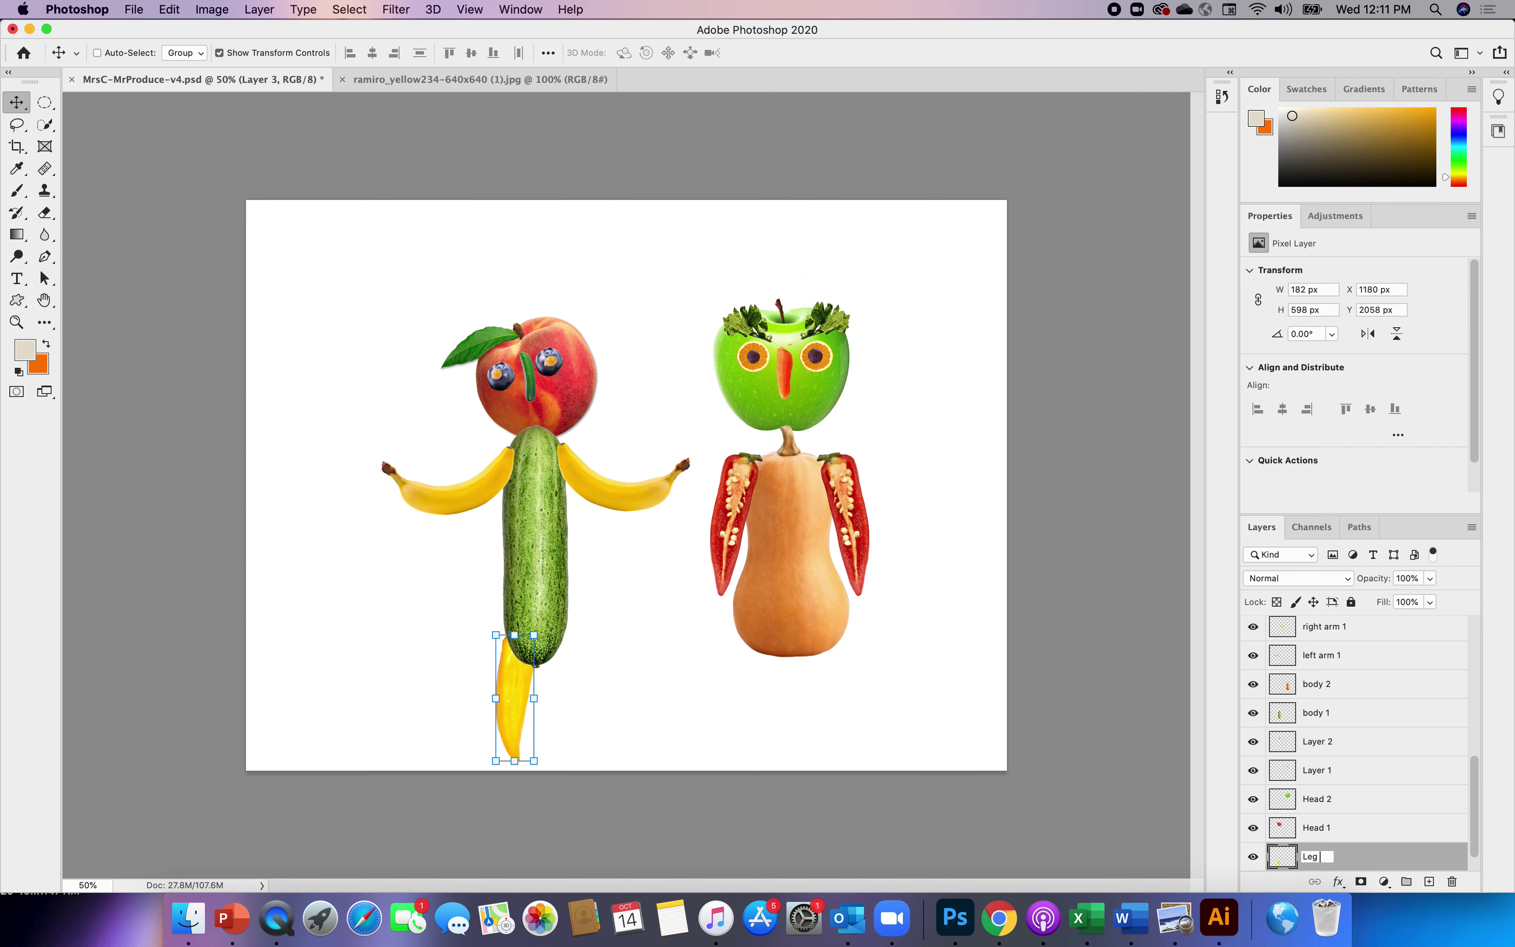
{"action": "type", "text": " Left 1"}
{"action": "key", "text": "Return"}
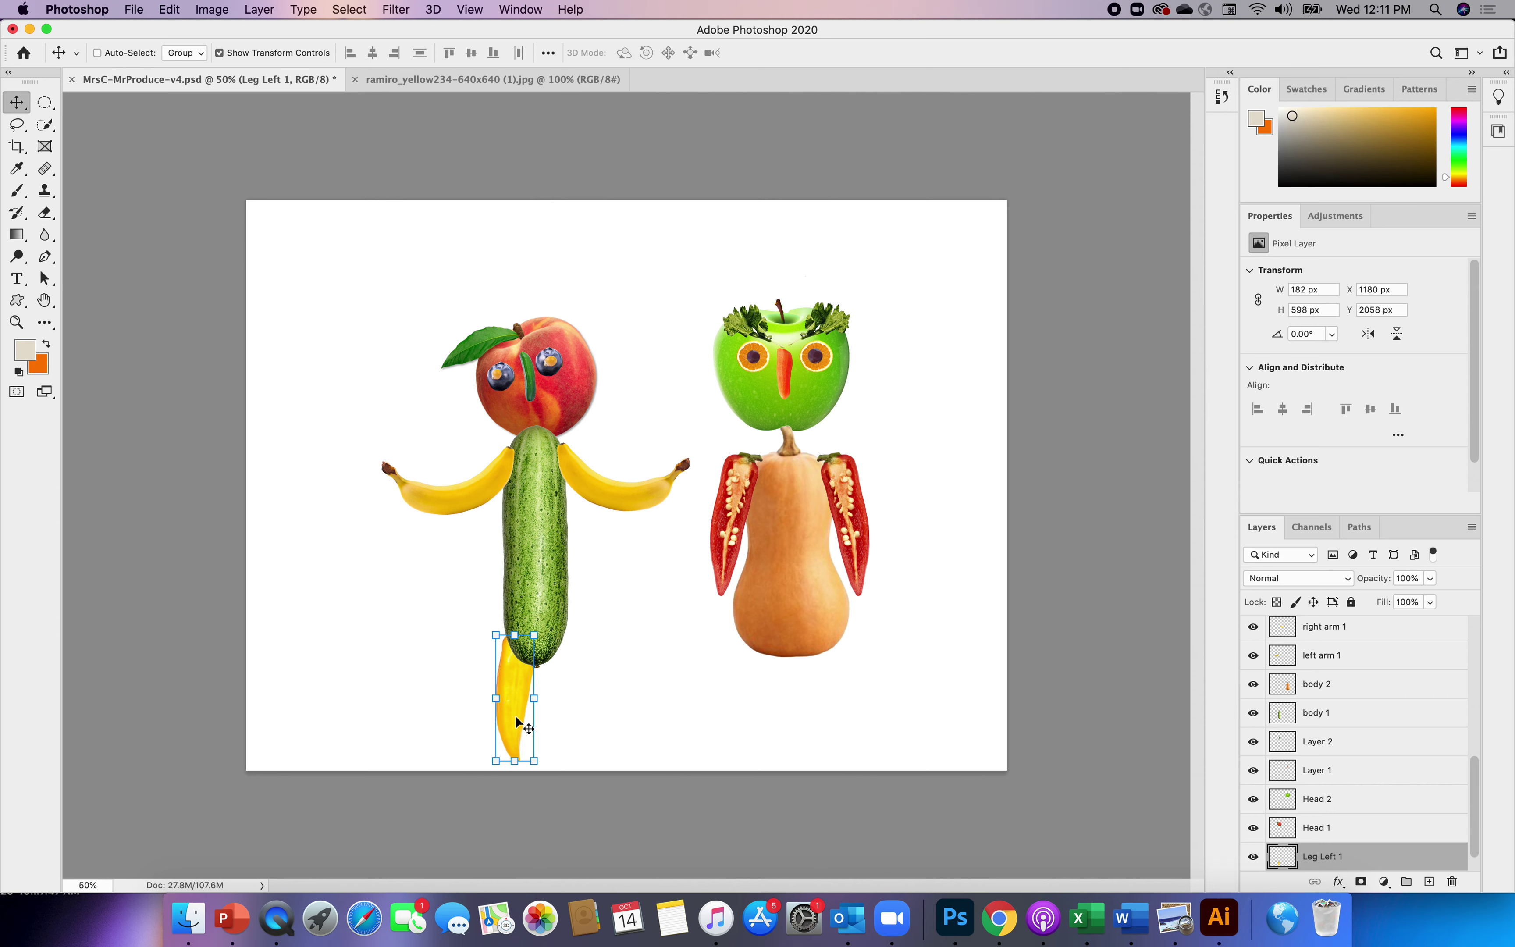
- Duplicate the pepper leg and place the copy beside the original under the cucumber's right side
{"action": "key", "text": "super+c"}
{"action": "key", "text": "super+v"}
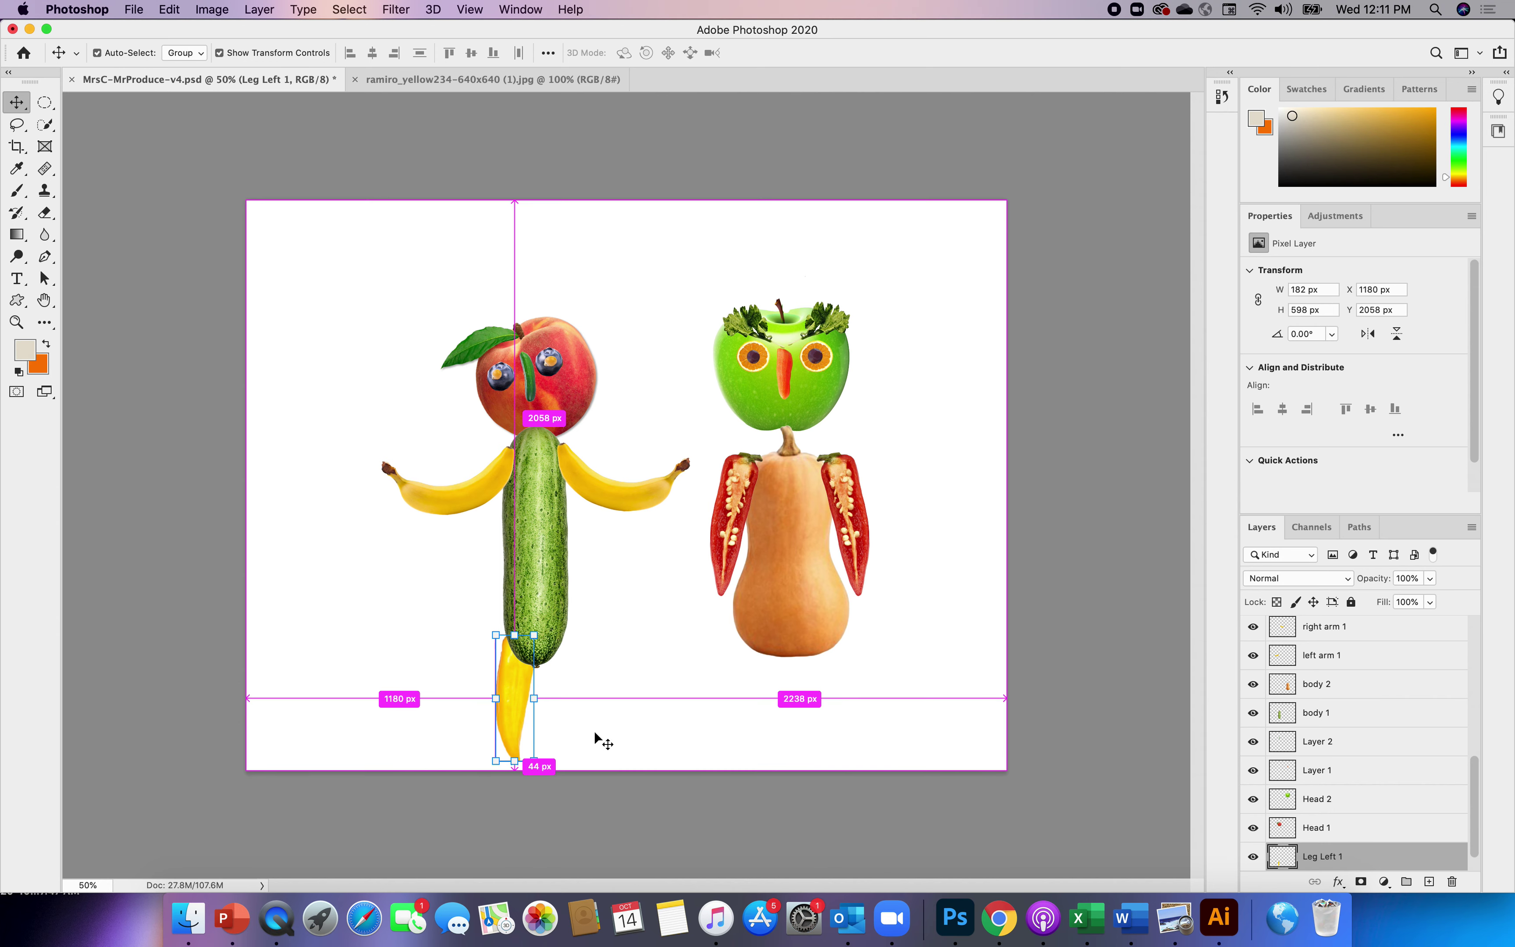
{"action": "left_click", "coordinate": [632, 454]}
{"action": "left_click_drag", "start_coordinate": [632, 455], "coordinate": [576, 677]}
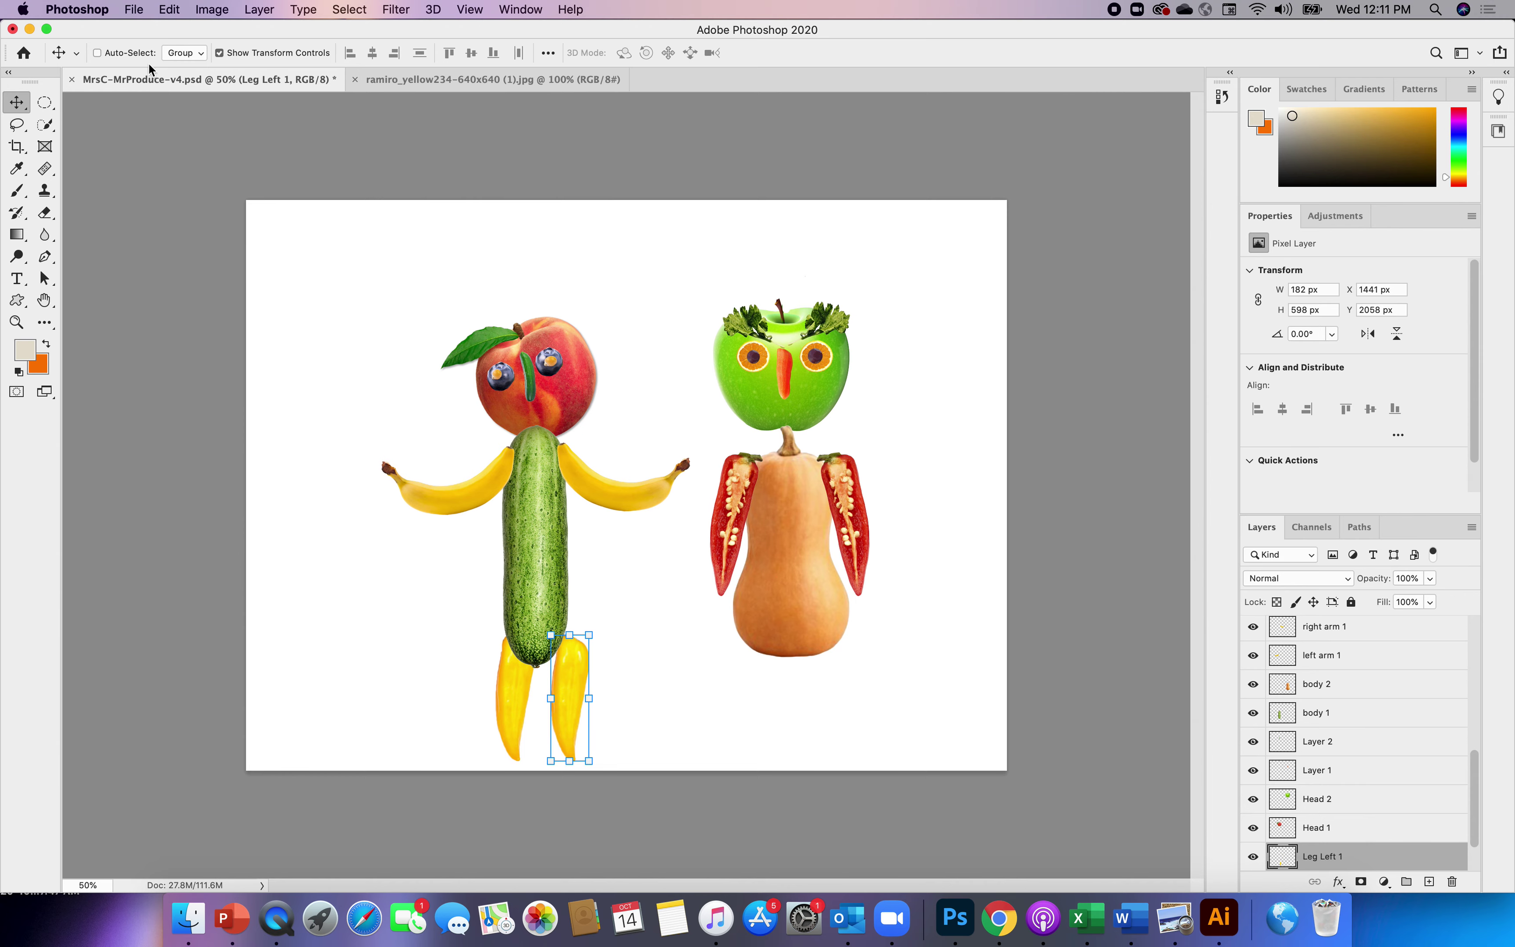
- Flip the copied pepper leg horizontally and move it closer to the first leg beneath the cucumber
{"action": "left_click", "coordinate": [172, 13]}
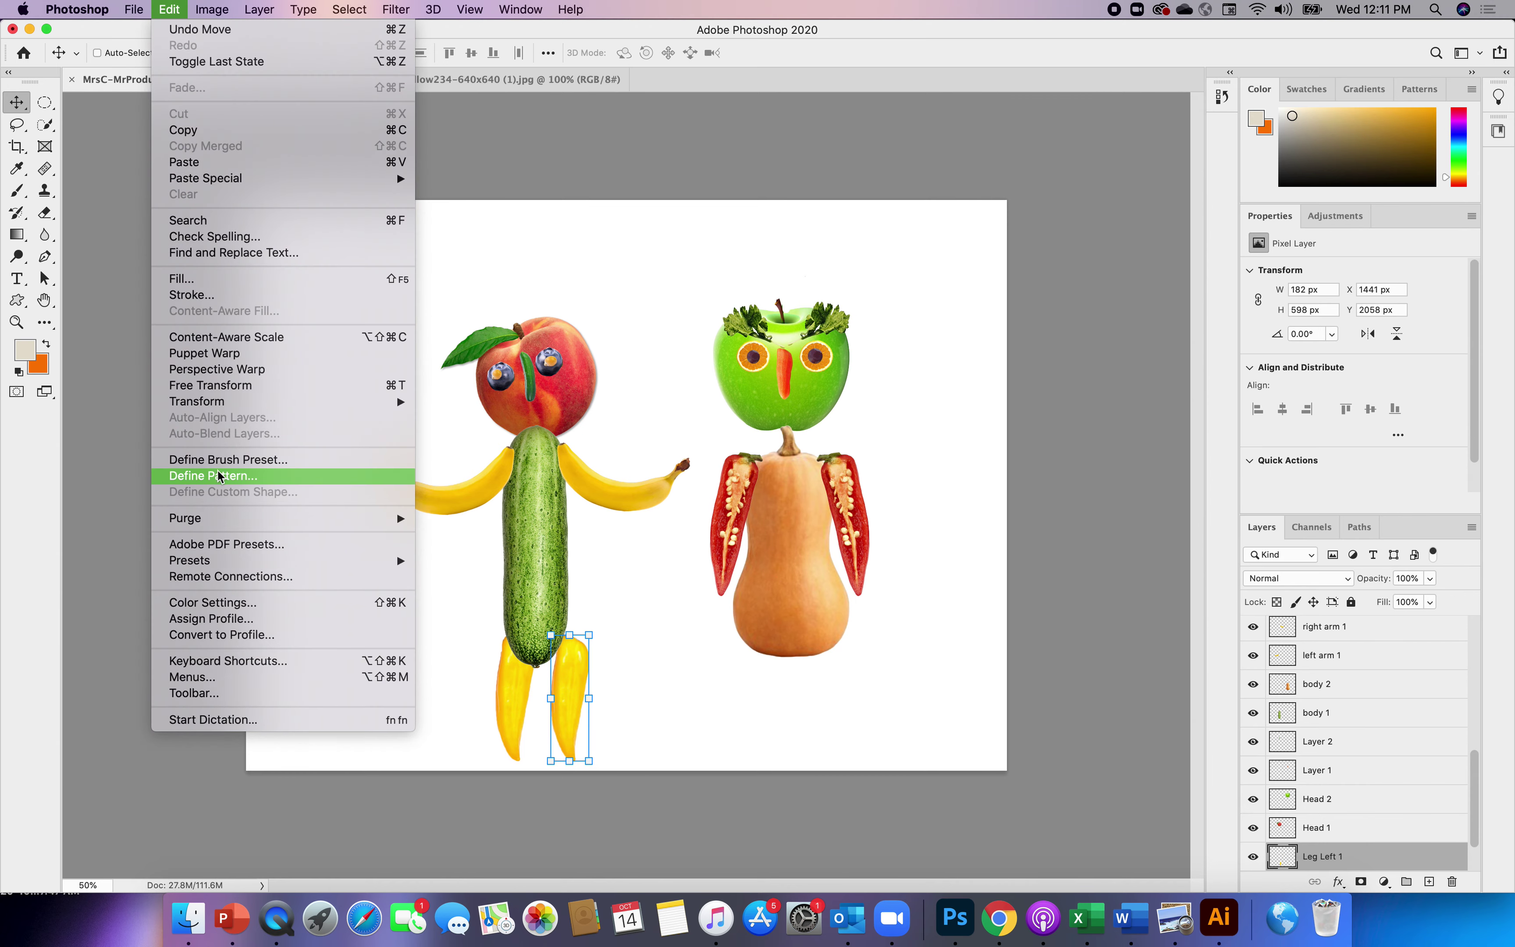
{"action": "mouse_move", "coordinate": [213, 406]}
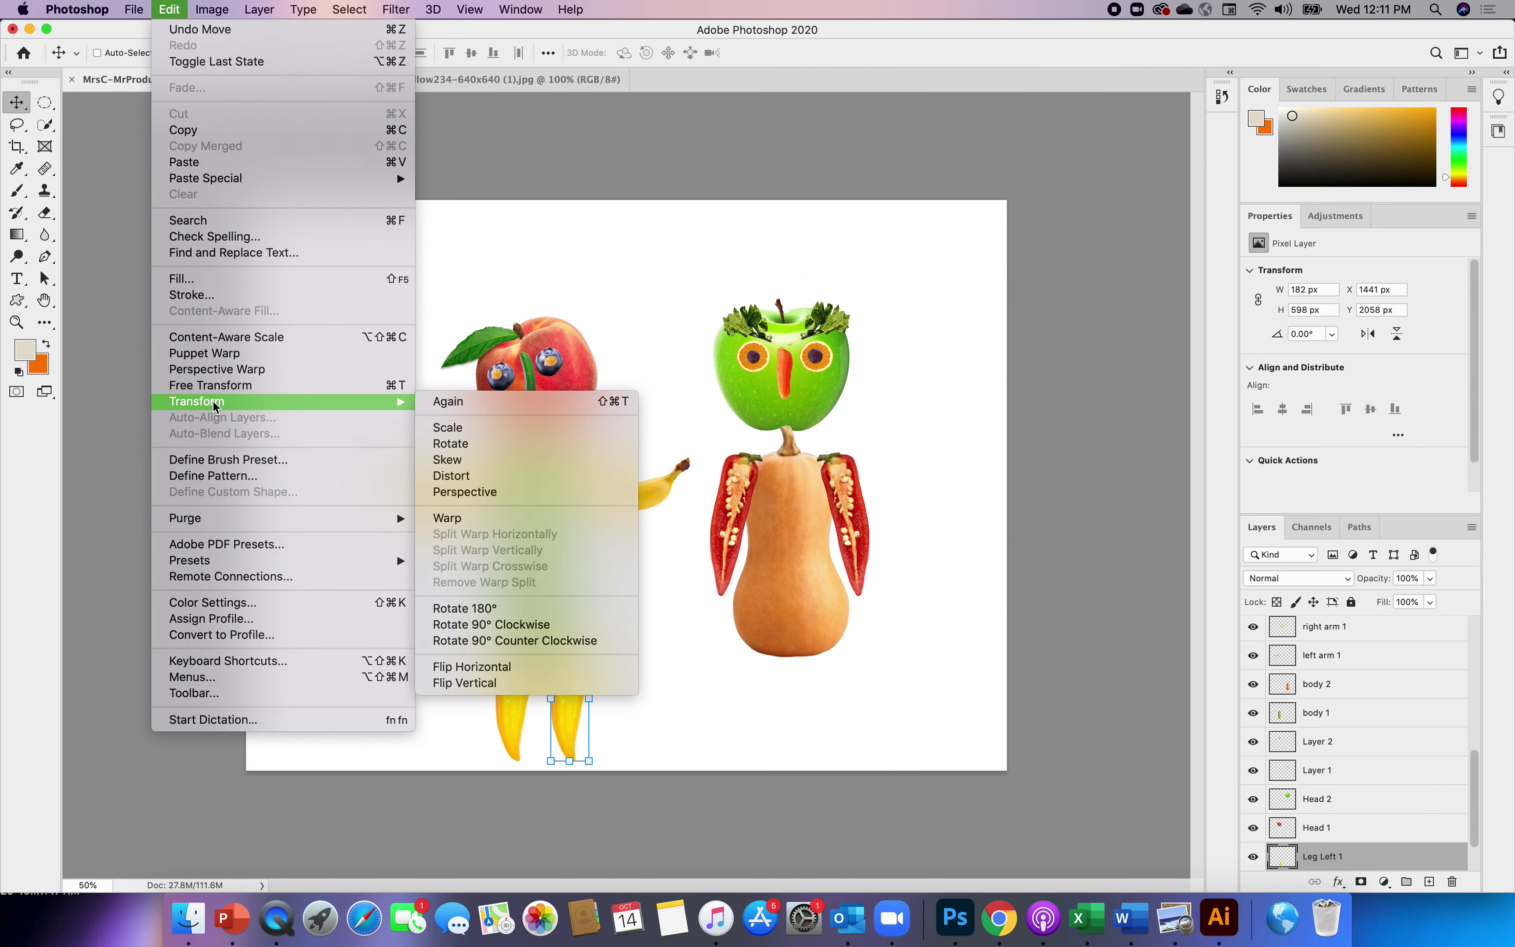
{"action": "mouse_move", "coordinate": [393, 403]}
{"action": "left_click", "coordinate": [504, 670]}
{"action": "left_click_drag", "start_coordinate": [579, 674], "coordinate": [567, 673]}
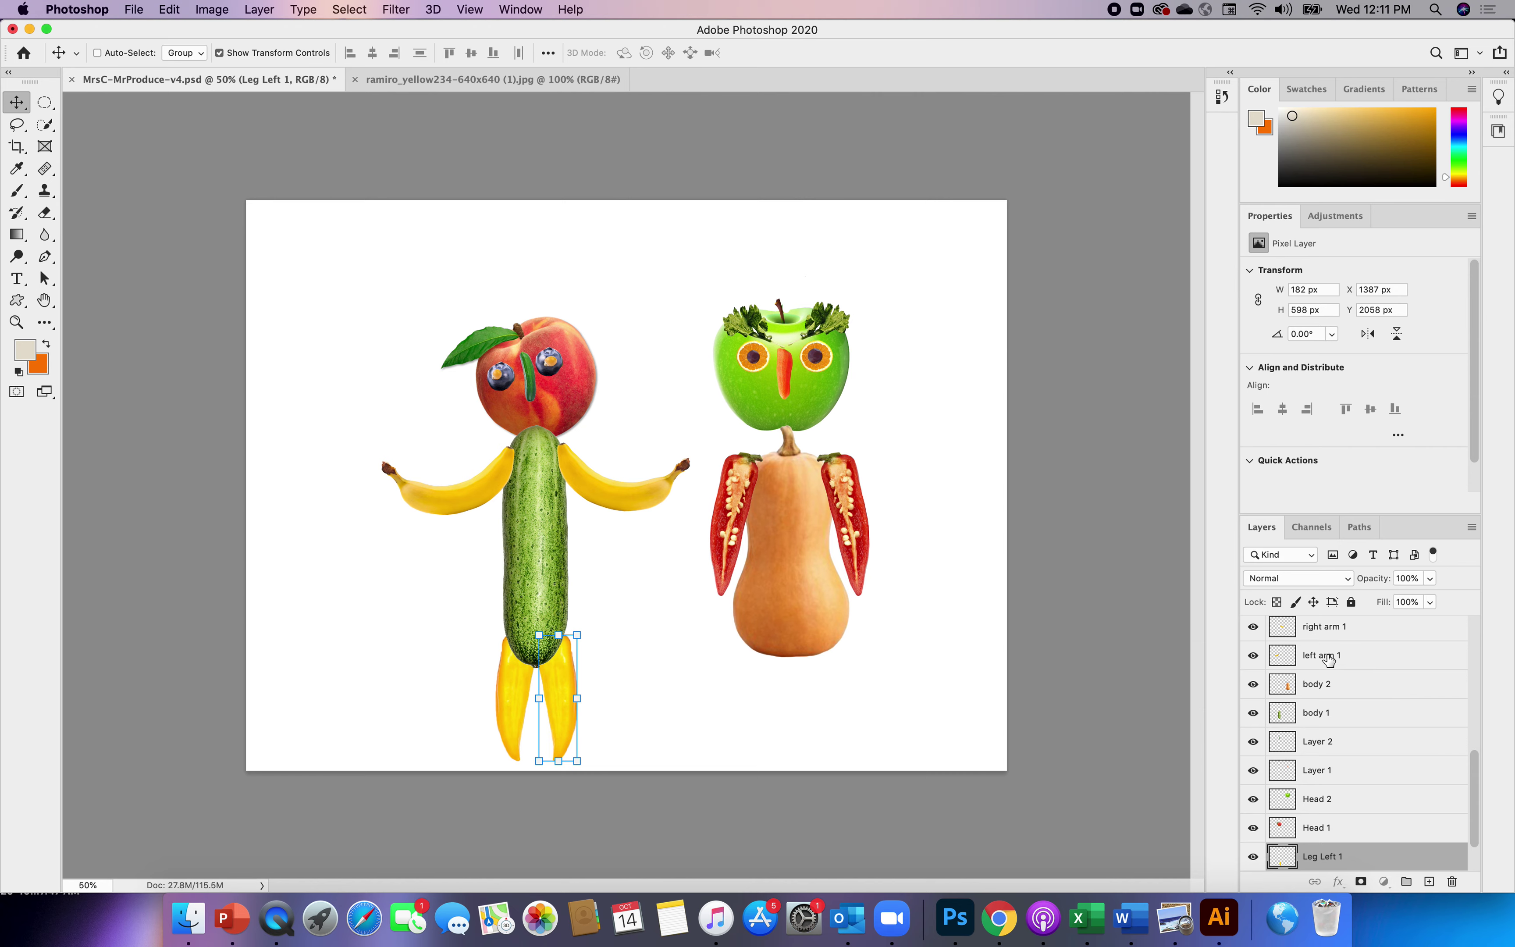
- Reorder the layers so left arm 1 and right arm 1 sit below body 1 and Head 1 sits directly above it
{"action": "left_click_drag", "start_coordinate": [1328, 659], "coordinate": [1338, 736]}
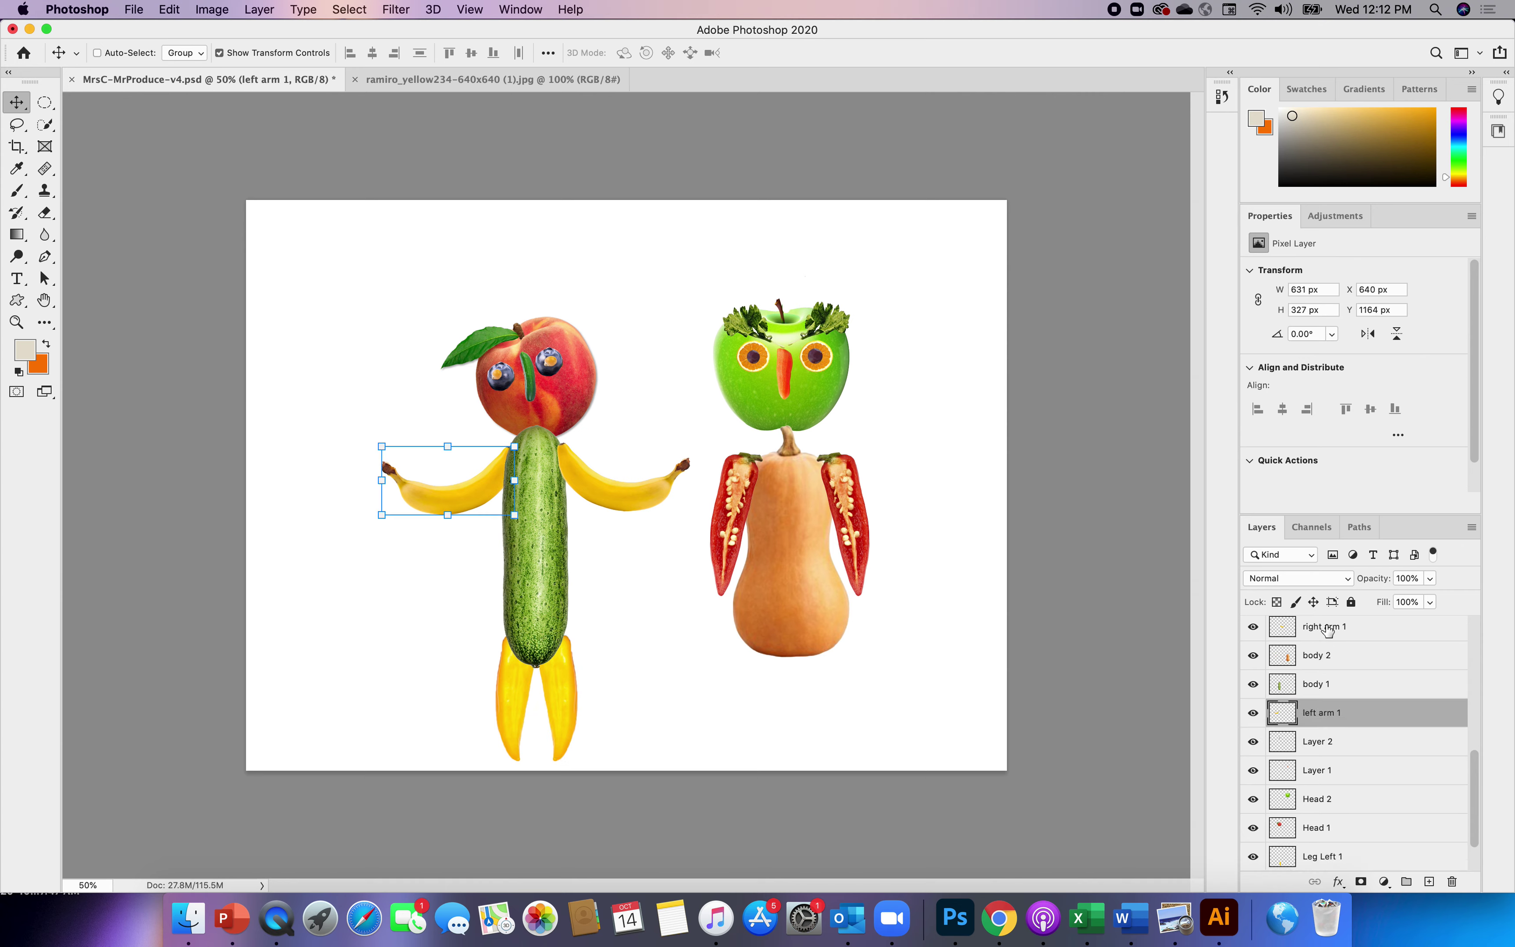
{"action": "left_click_drag", "start_coordinate": [1327, 630], "coordinate": [1336, 705]}
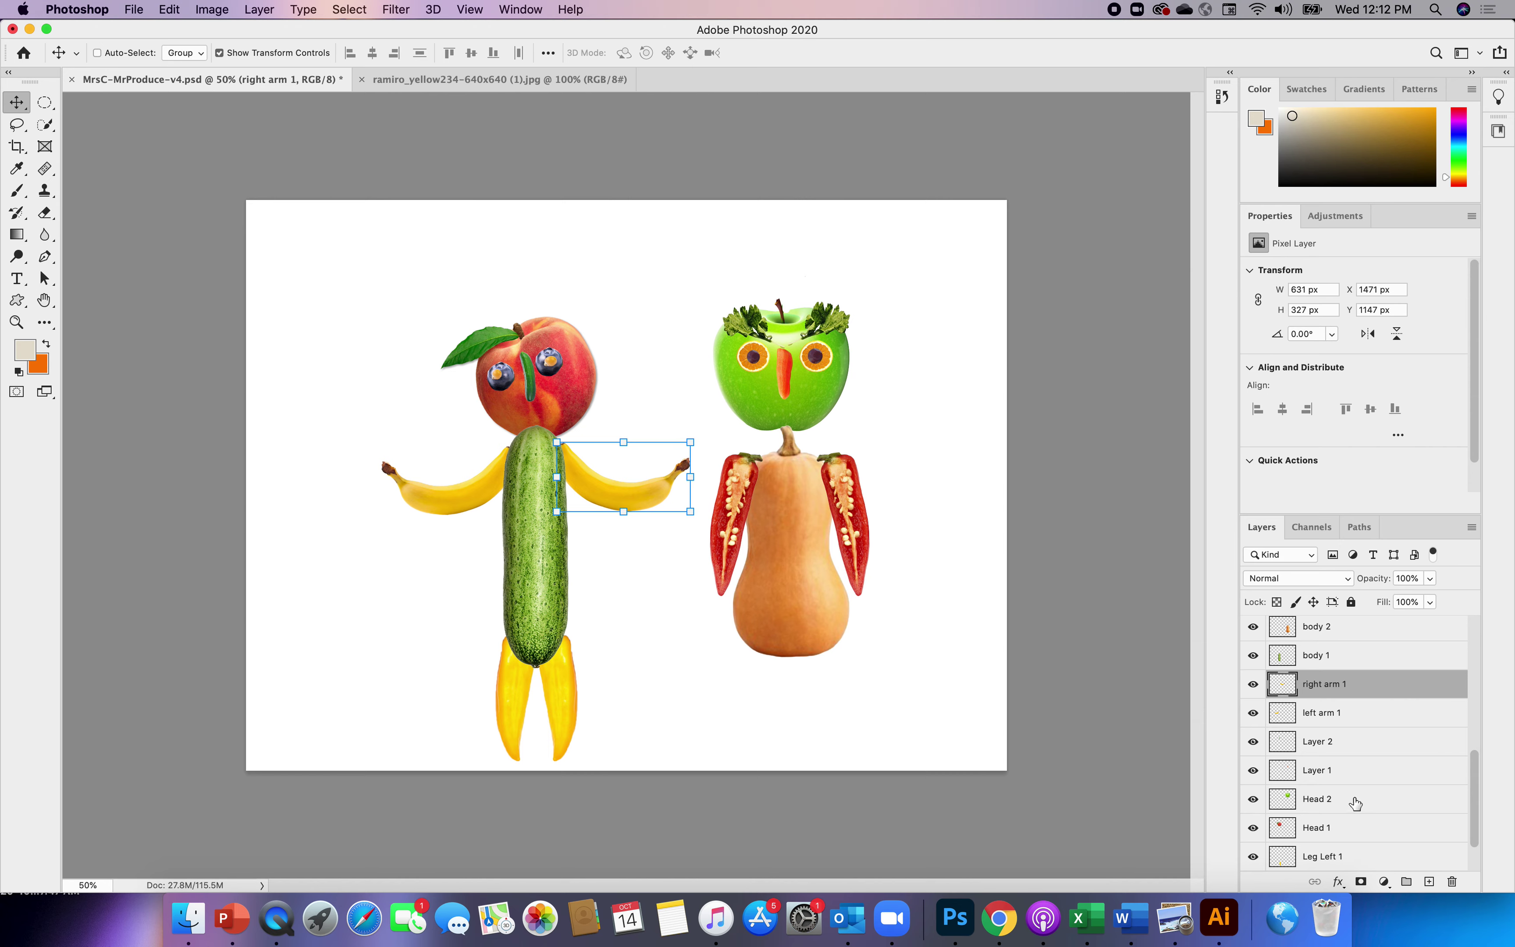
{"action": "mouse_move", "coordinate": [1472, 790]}
{"action": "left_mouse_down"}
{"action": "mouse_move", "coordinate": [1472, 804]}
{"action": "mouse_move", "coordinate": [1473, 784]}
{"action": "left_mouse_up"}
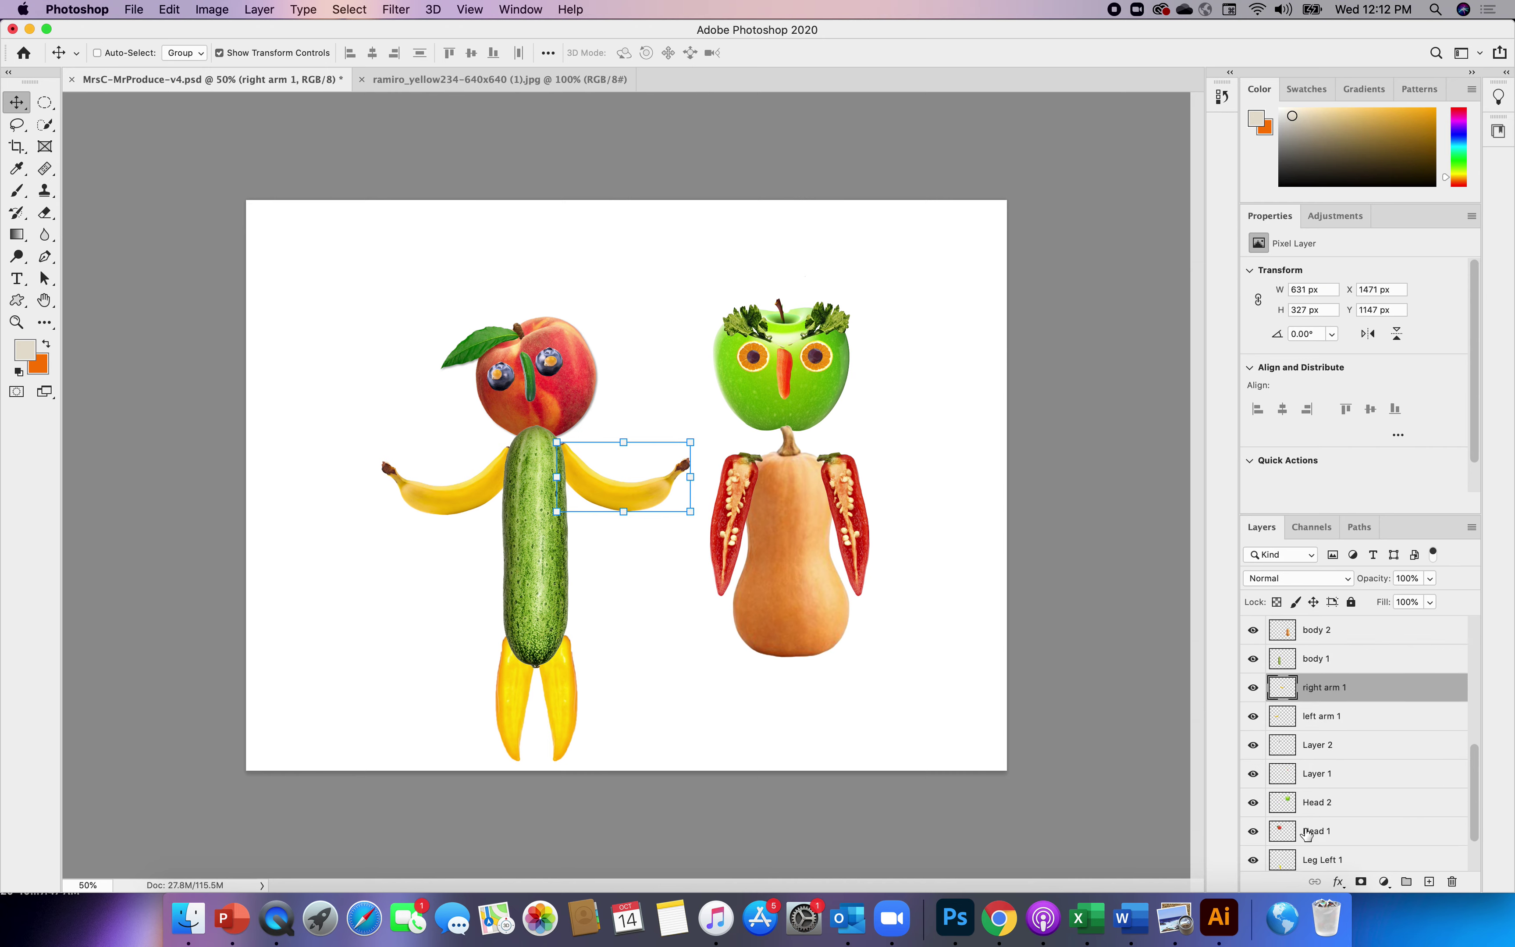
{"action": "left_click_drag", "start_coordinate": [1307, 832], "coordinate": [1315, 650]}
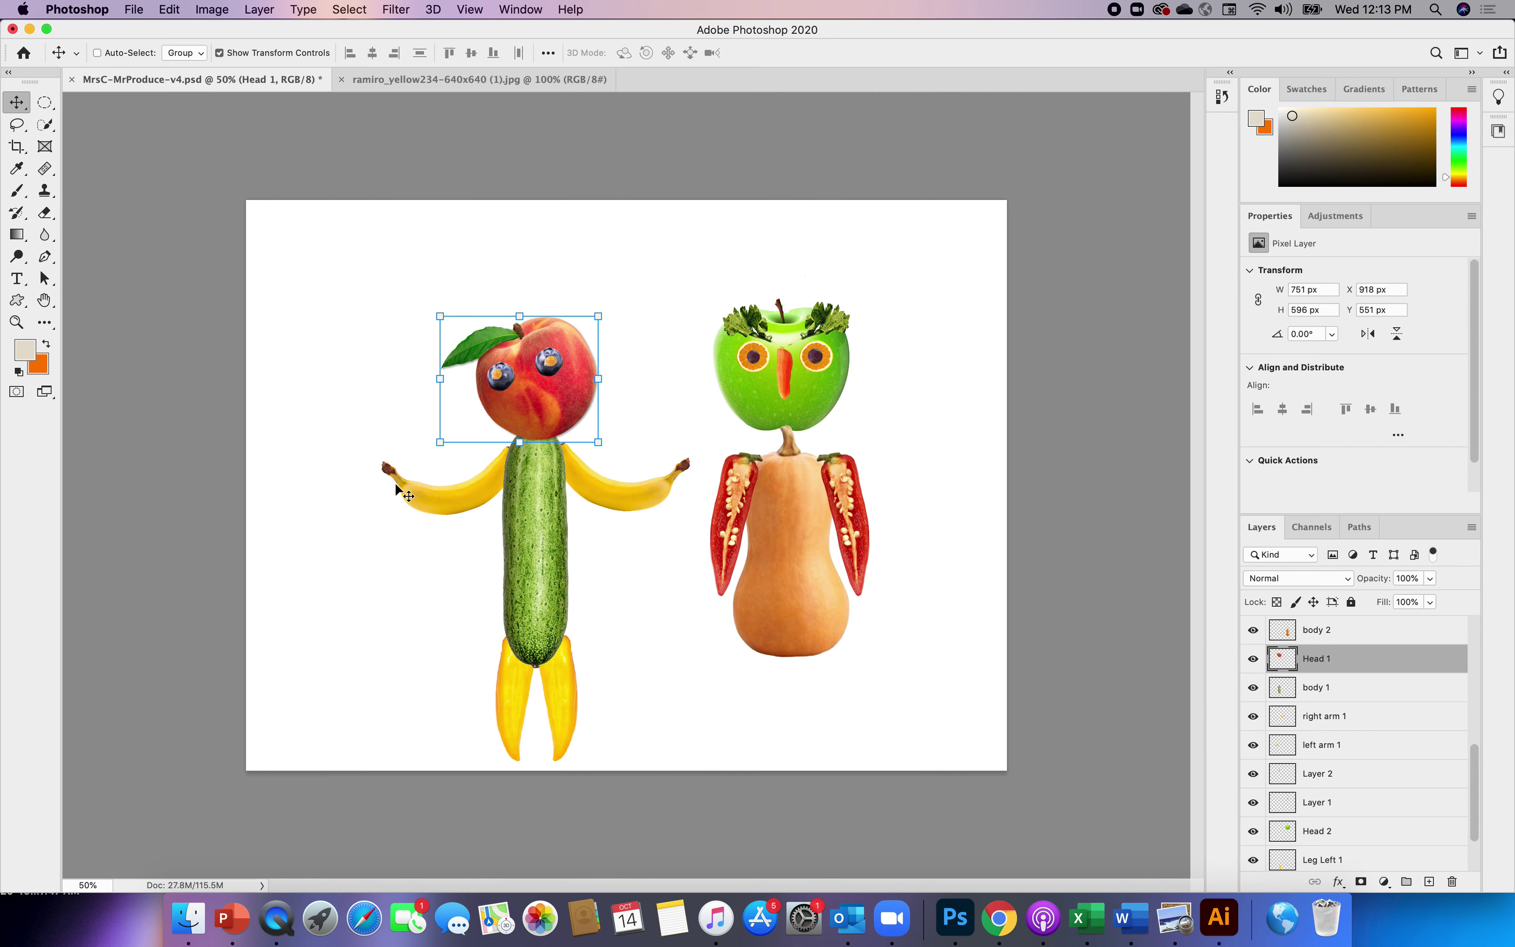
- Close the yellow pepper source image
{"action": "left_click", "coordinate": [342, 82]}
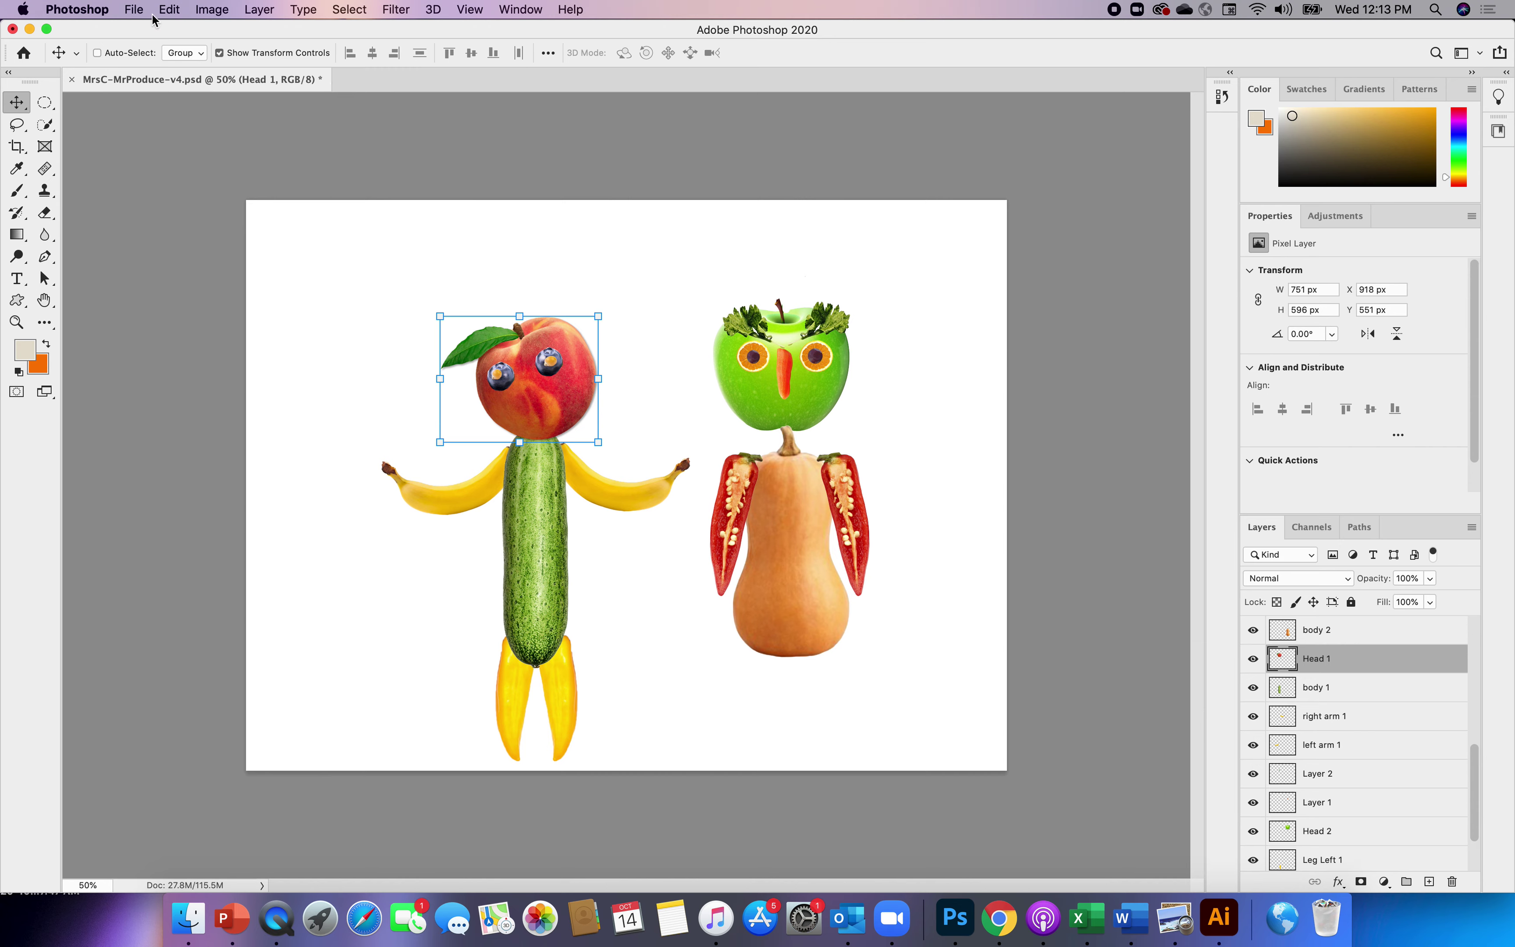
- Open the image sweet-potato-PB3UUFZ.jpg from the VEGETABLES folder
{"action": "left_click", "coordinate": [139, 10]}
{"action": "left_click", "coordinate": [151, 45]}
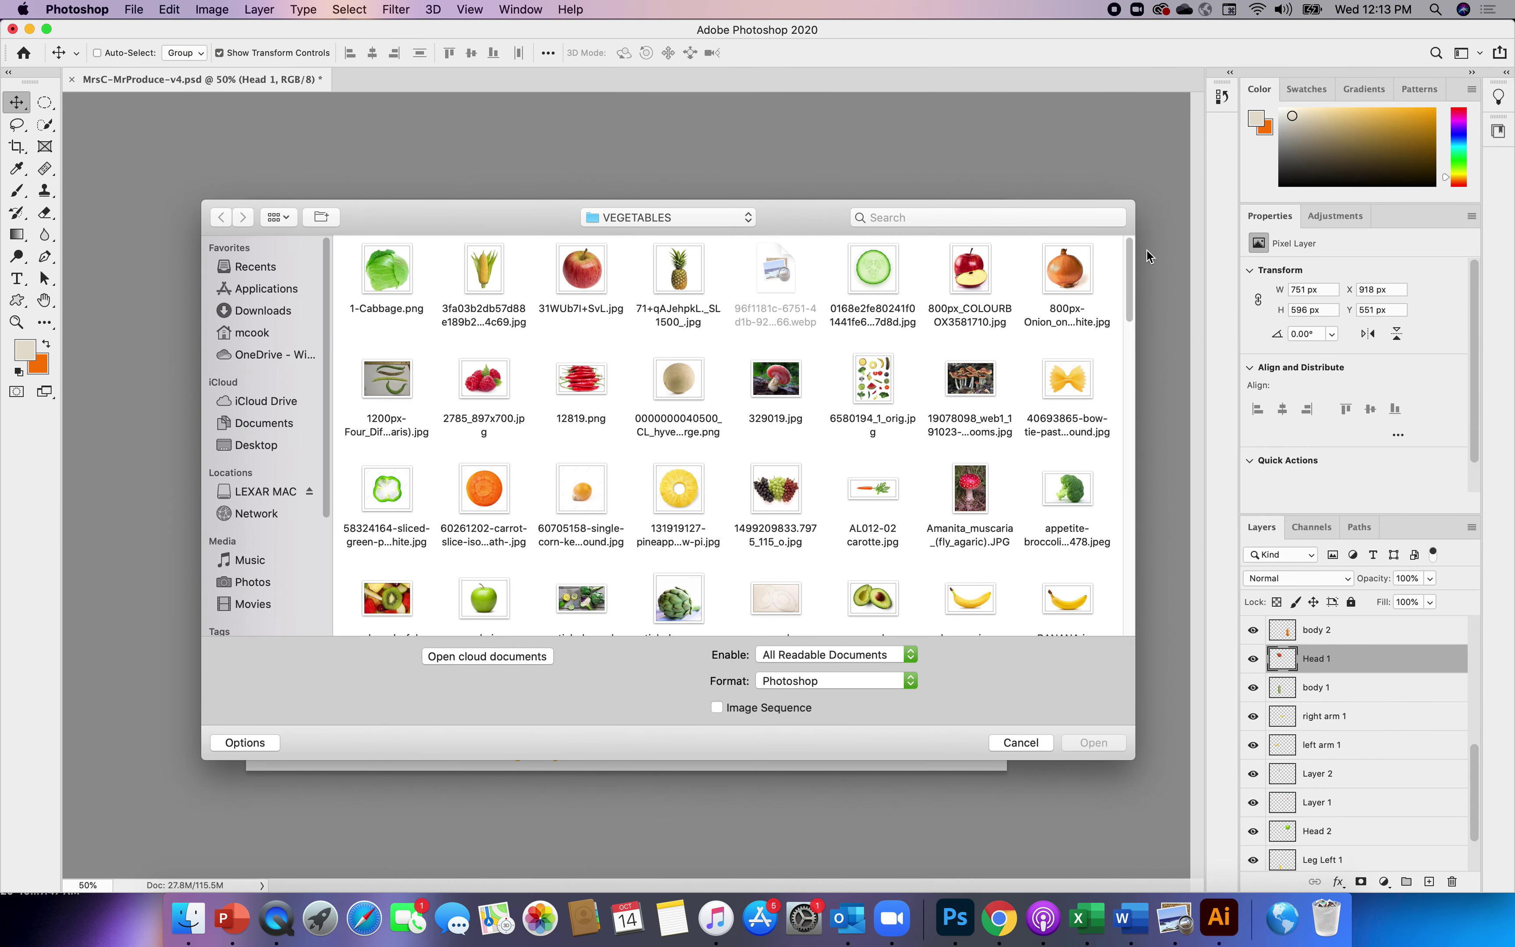
{"action": "left_click_drag", "start_coordinate": [1130, 266], "coordinate": [1133, 371]}
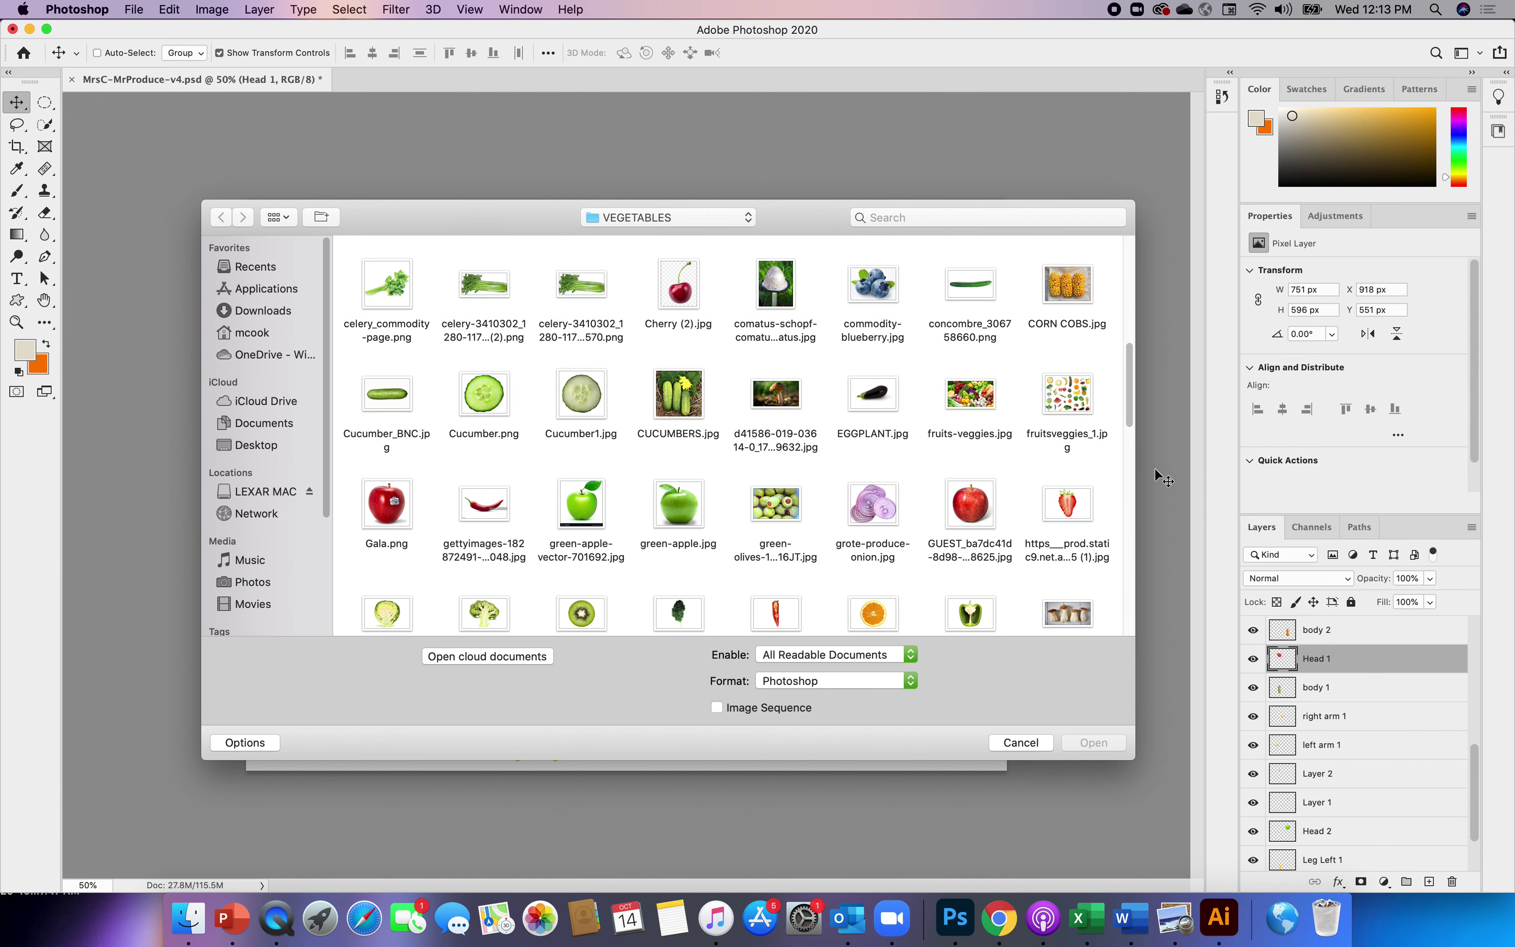
{"action": "left_click_drag", "start_coordinate": [1131, 385], "coordinate": [1141, 479]}
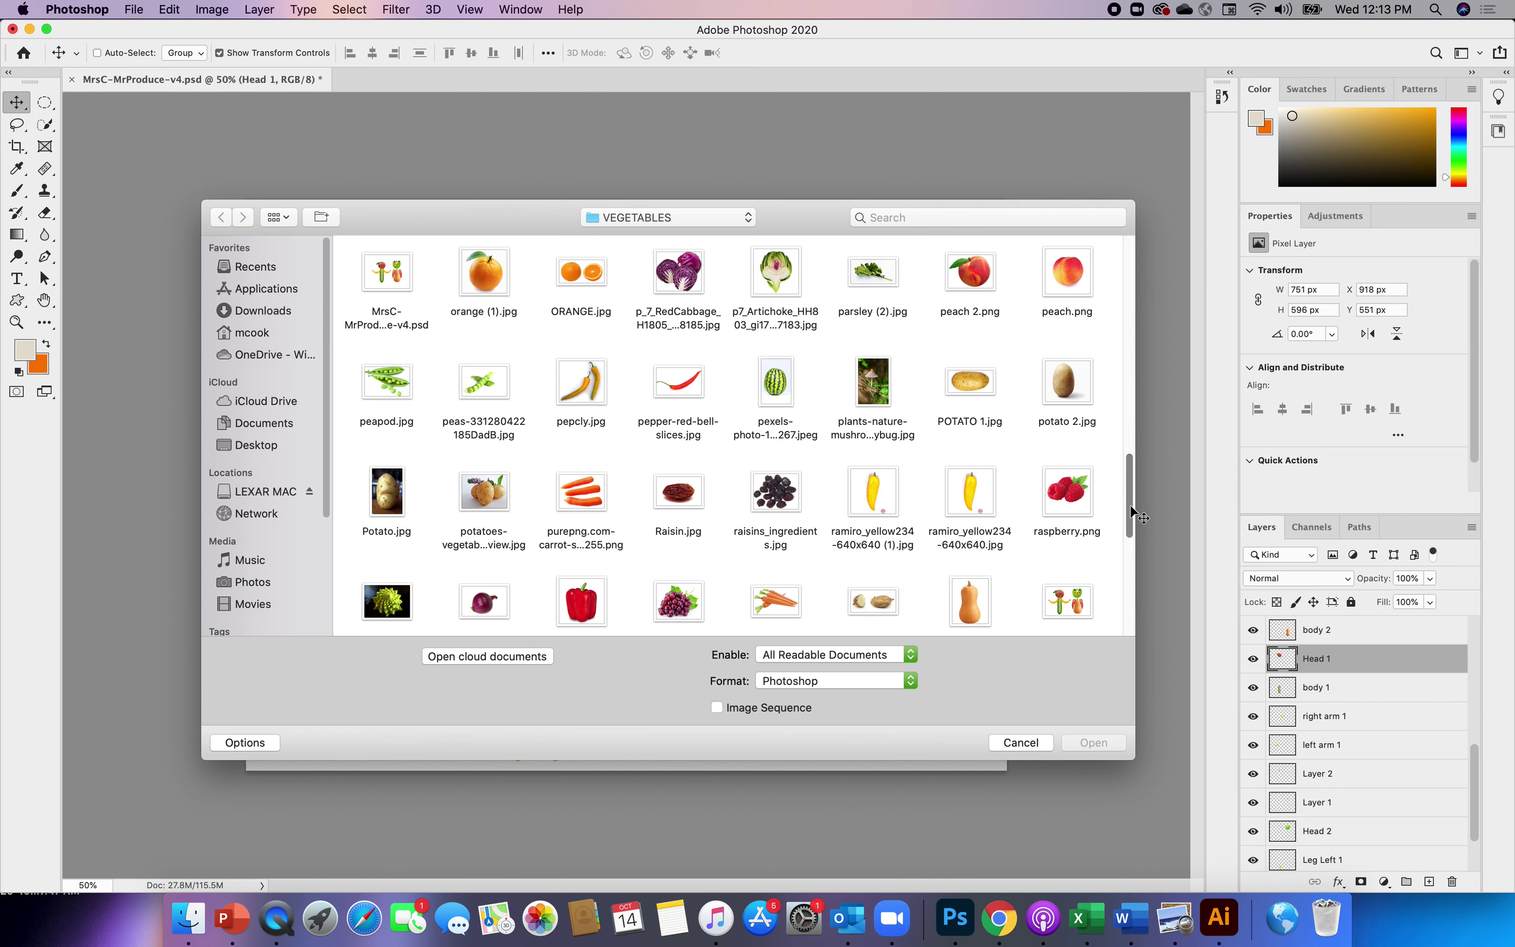
{"action": "left_click_drag", "start_coordinate": [1134, 512], "coordinate": [1133, 577]}
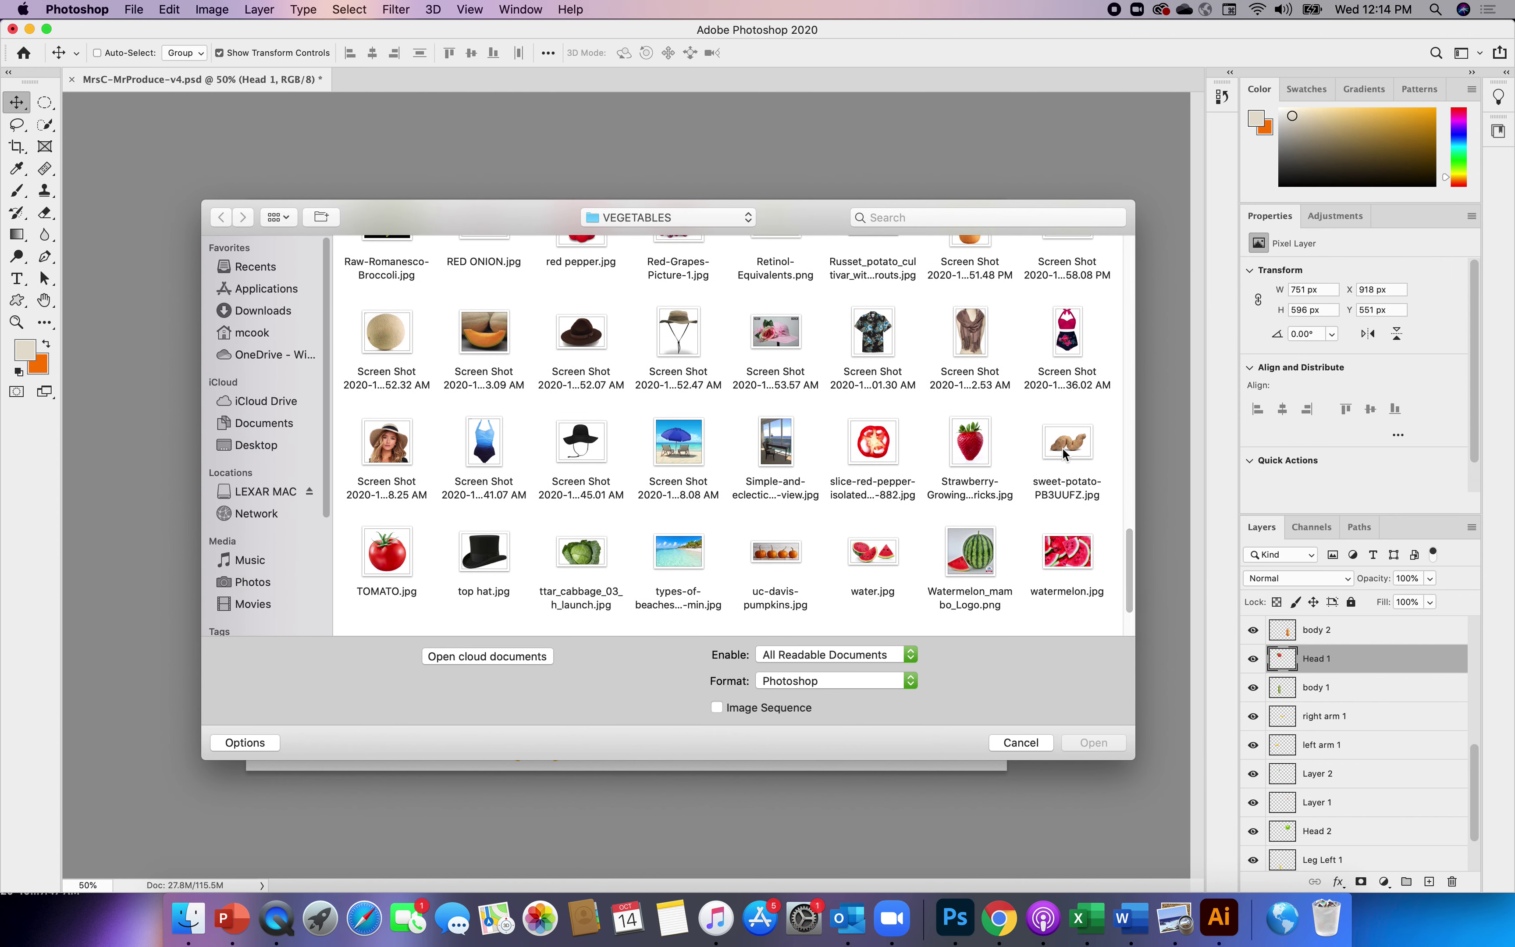
{"action": "left_click", "coordinate": [1062, 451]}
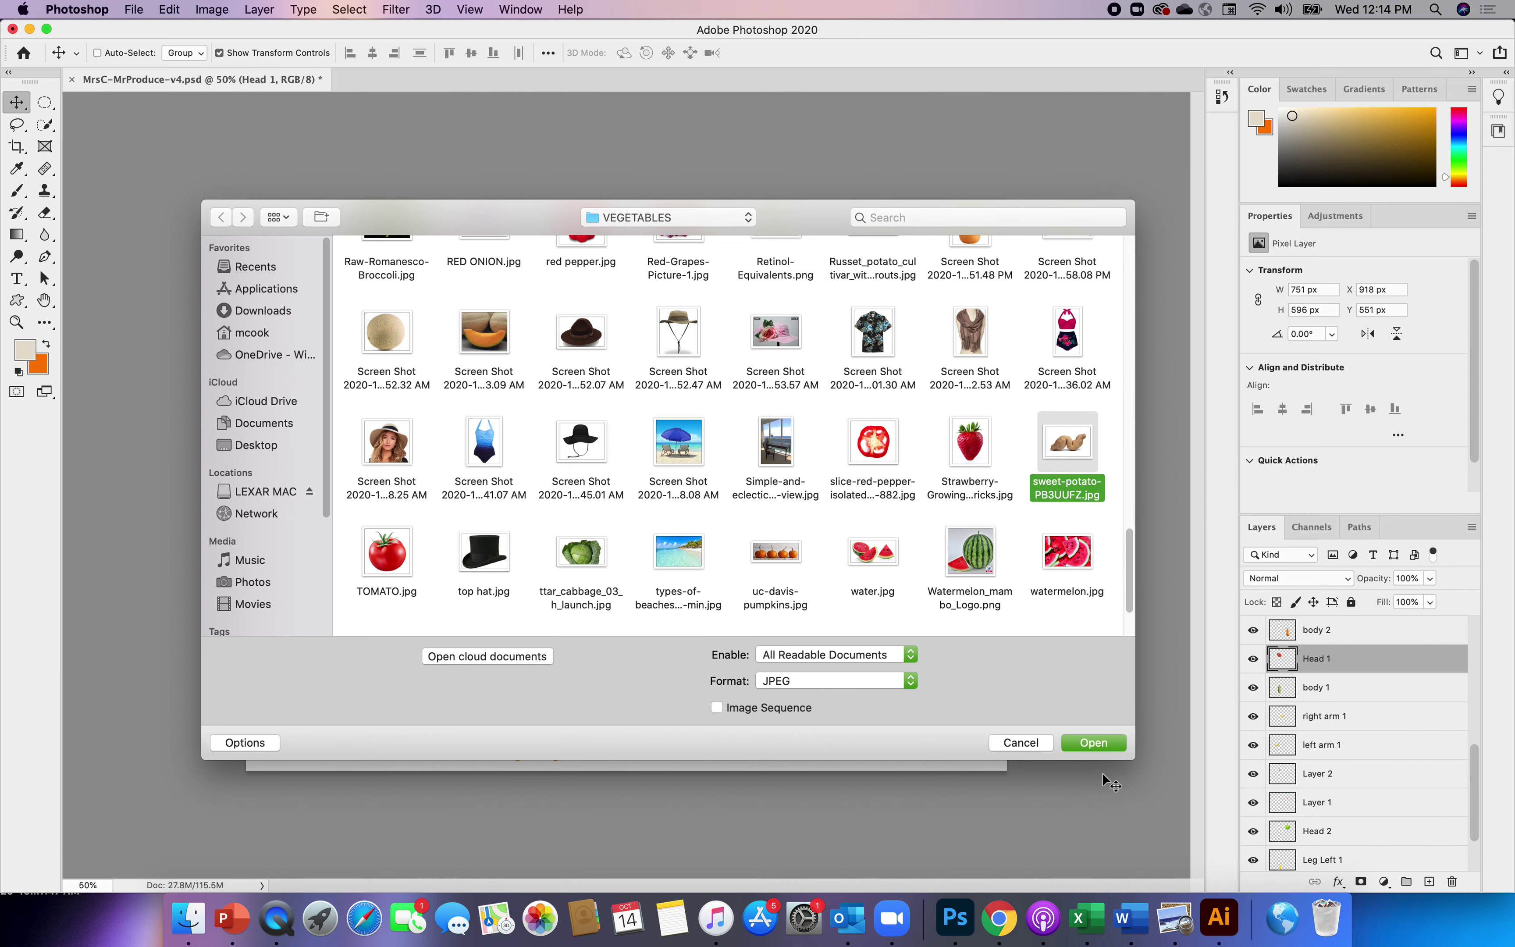
{"action": "left_click", "coordinate": [1094, 742]}
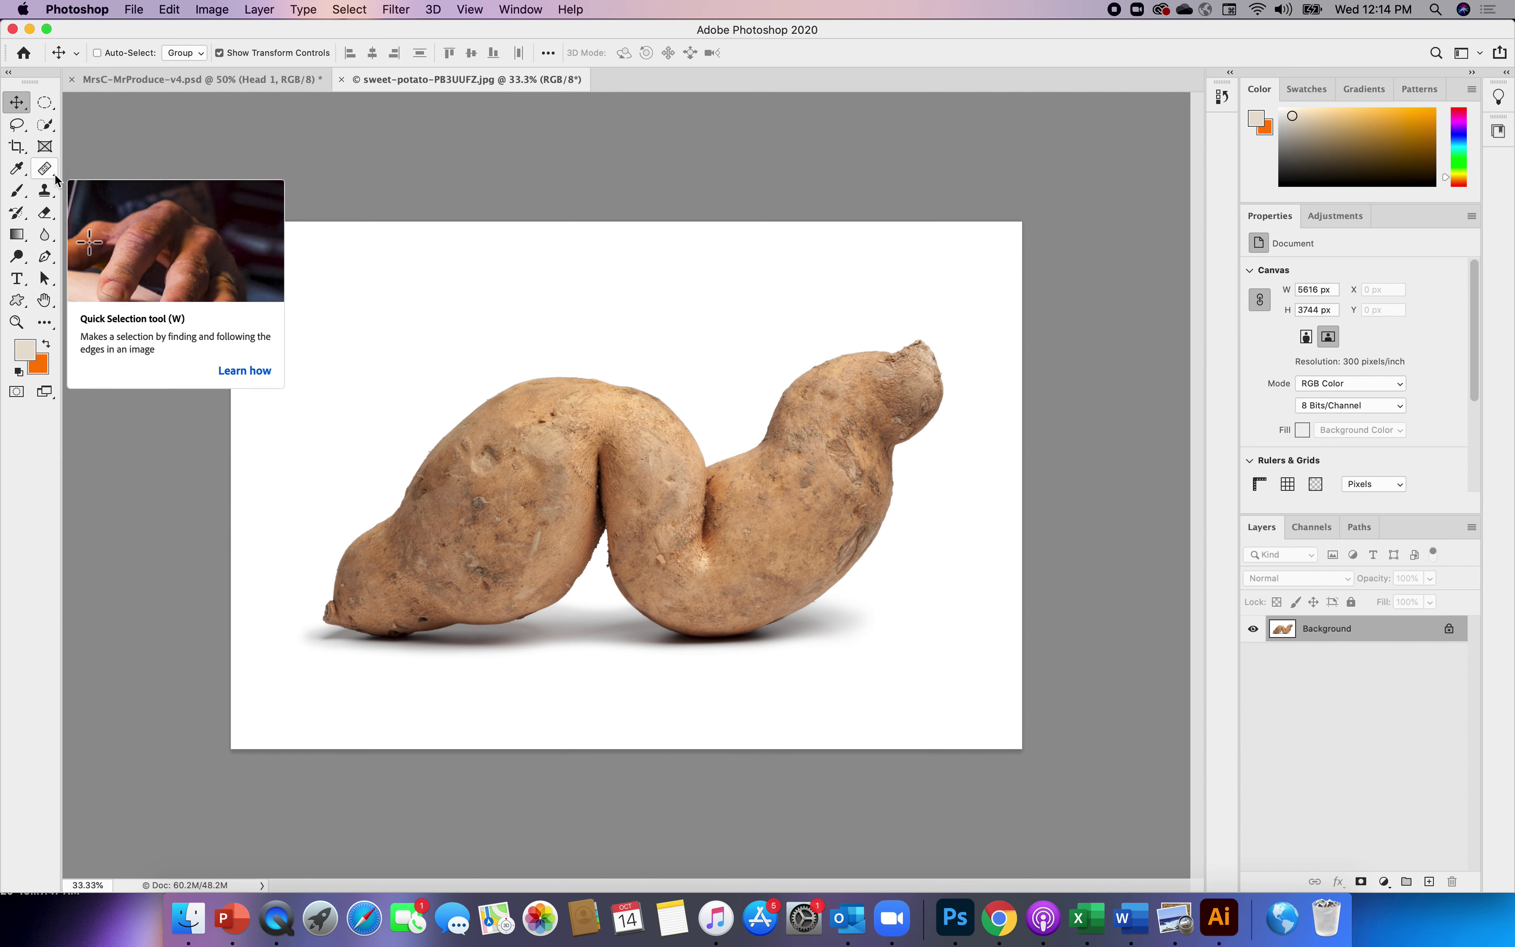
- Select the sweet potato with Select Subject and move the selection into MrsC-MrProduce-v4.psd
{"action": "left_click", "coordinate": [53, 133]}
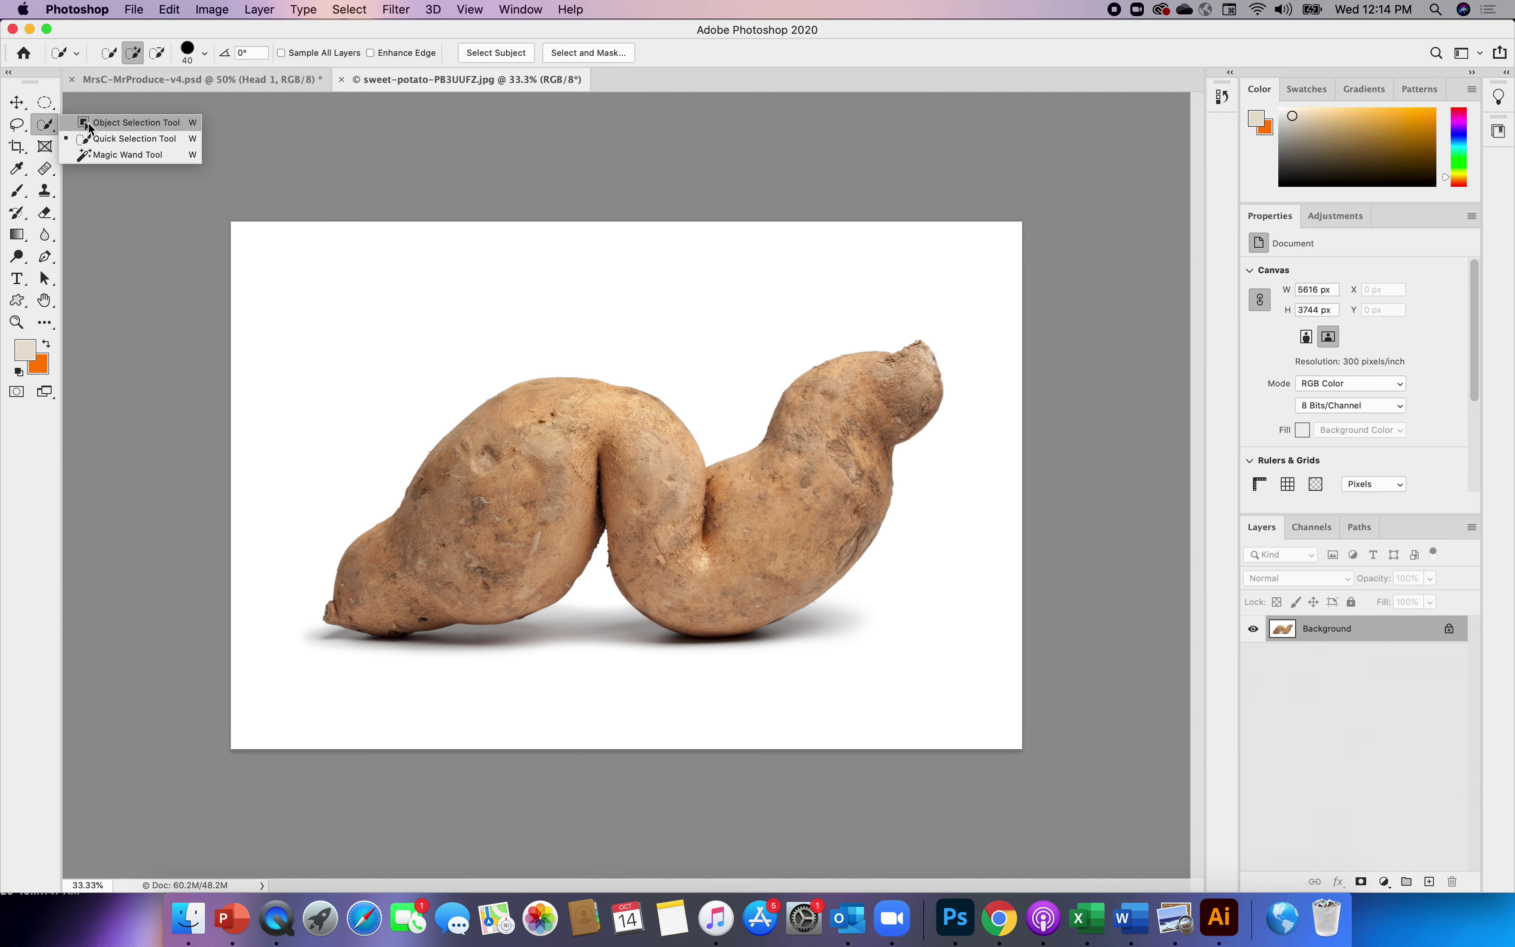
{"action": "left_click", "coordinate": [88, 128]}
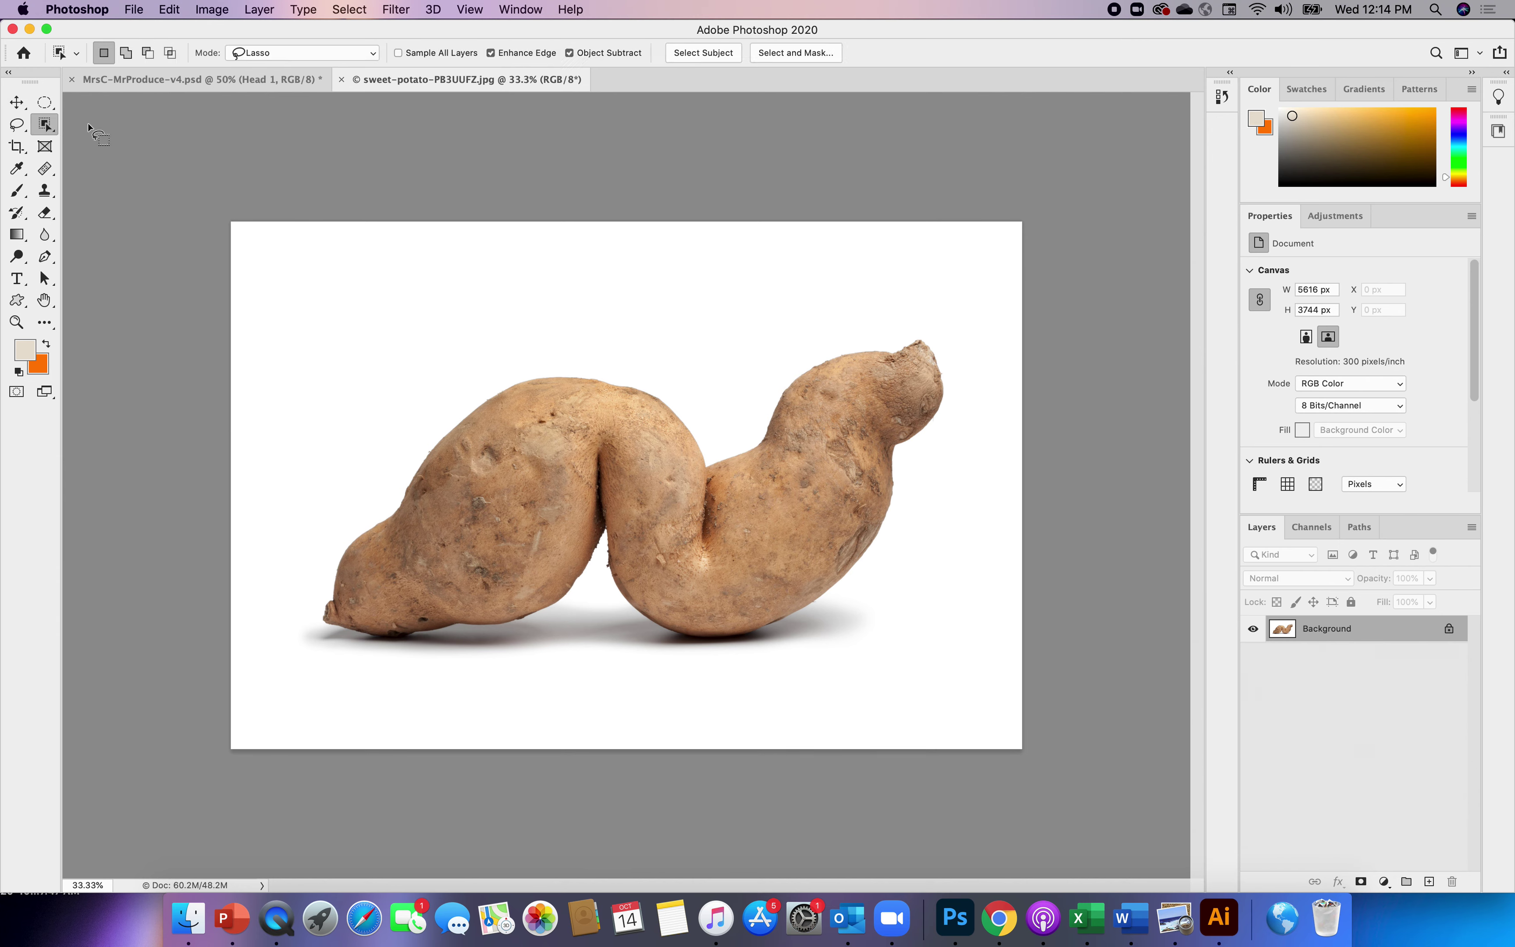
{"action": "left_click", "coordinate": [693, 53]}
{"action": "left_click", "coordinate": [17, 102]}
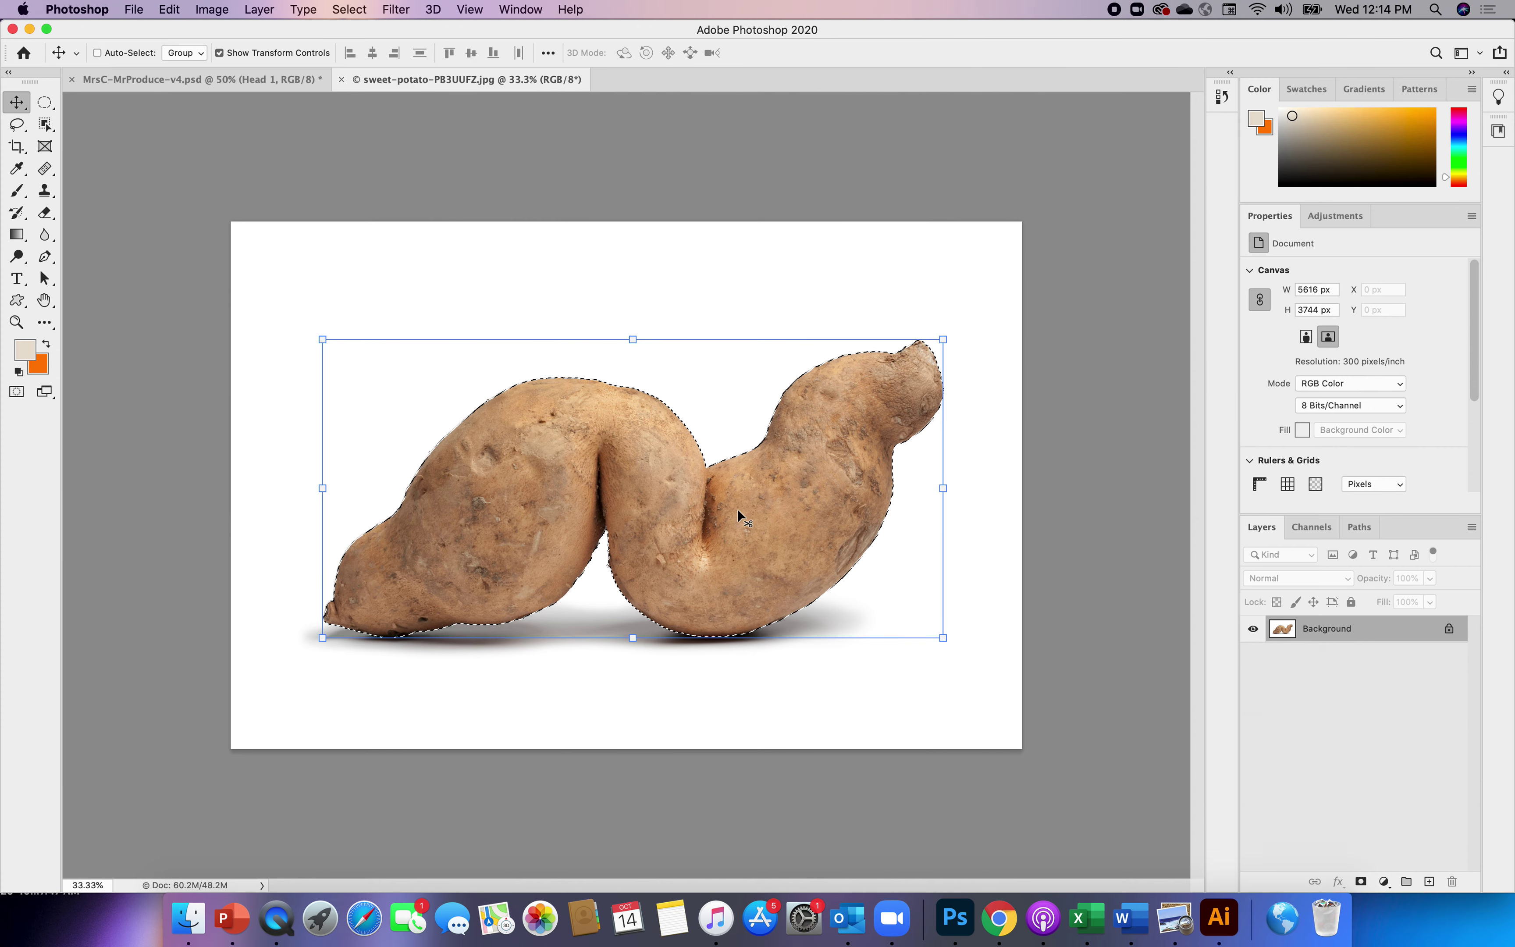
{"action": "left_click_drag", "start_coordinate": [782, 531], "coordinate": [251, 80]}
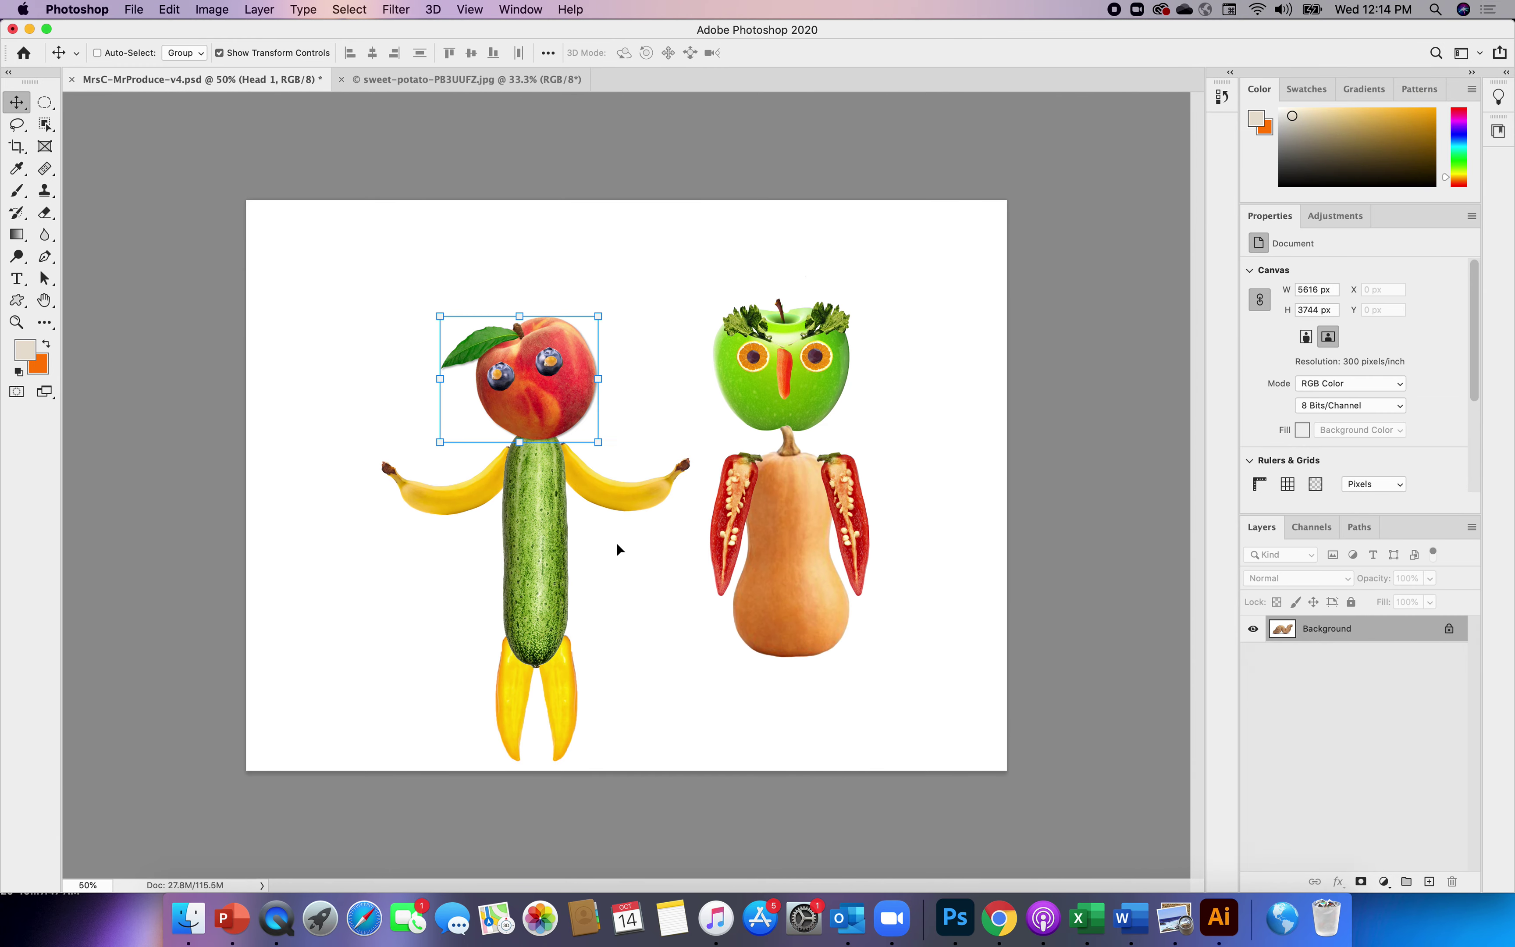
{"action": "left_click_drag", "start_coordinate": [617, 544], "coordinate": [617, 545]}
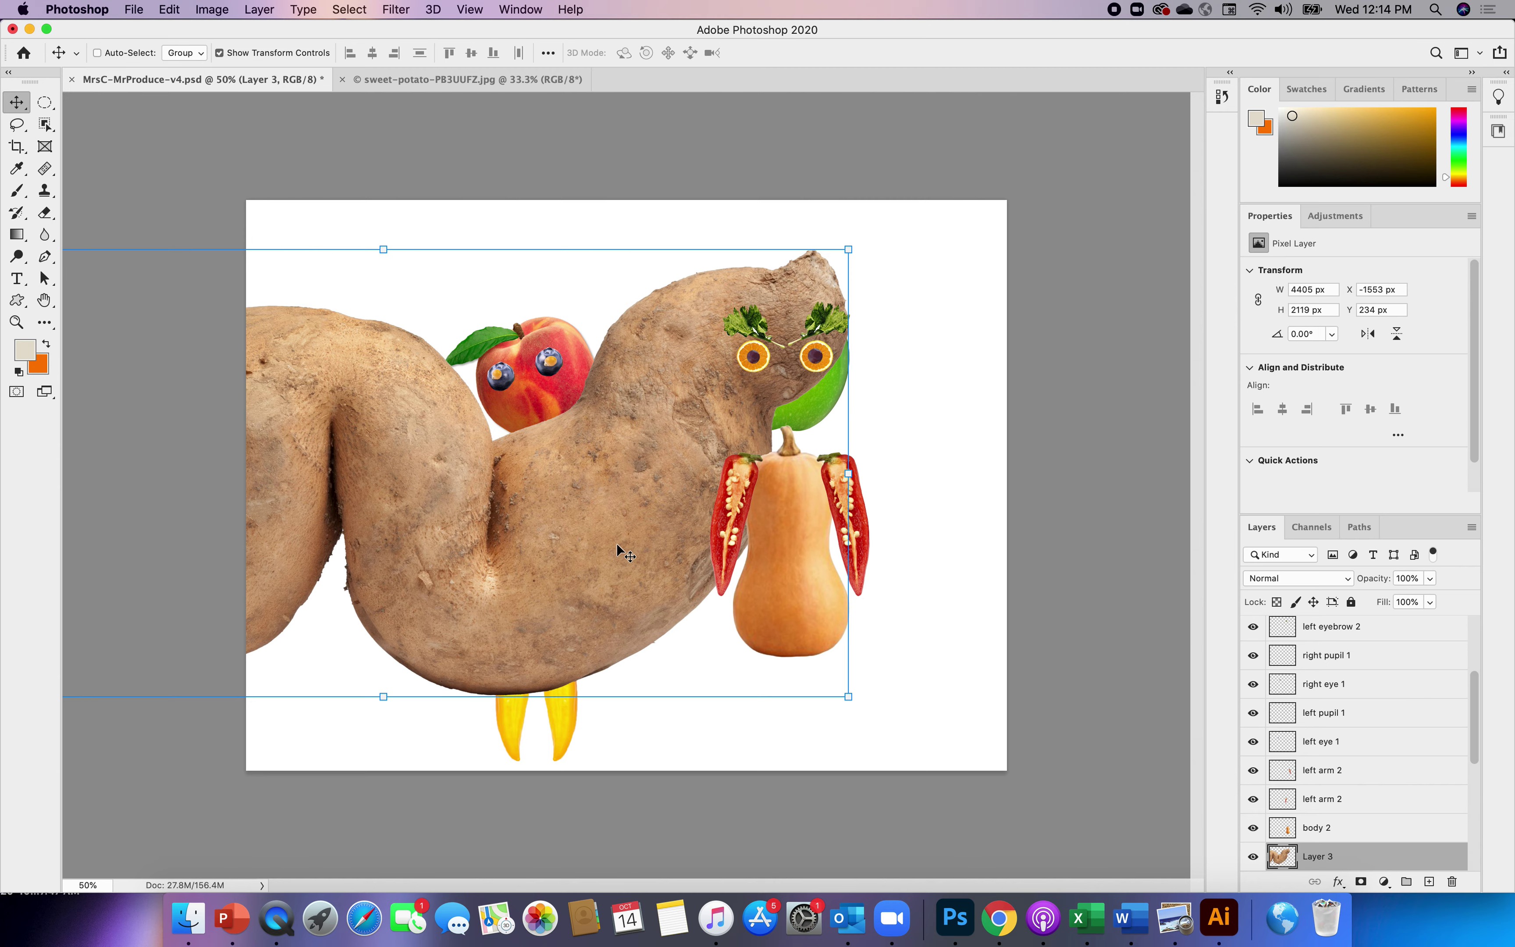
- Shrink the sweet potato to about 17% width and 19% height, placed over the lower end of the cucumber
{"action": "left_click_drag", "start_coordinate": [849, 249], "coordinate": [447, 514]}
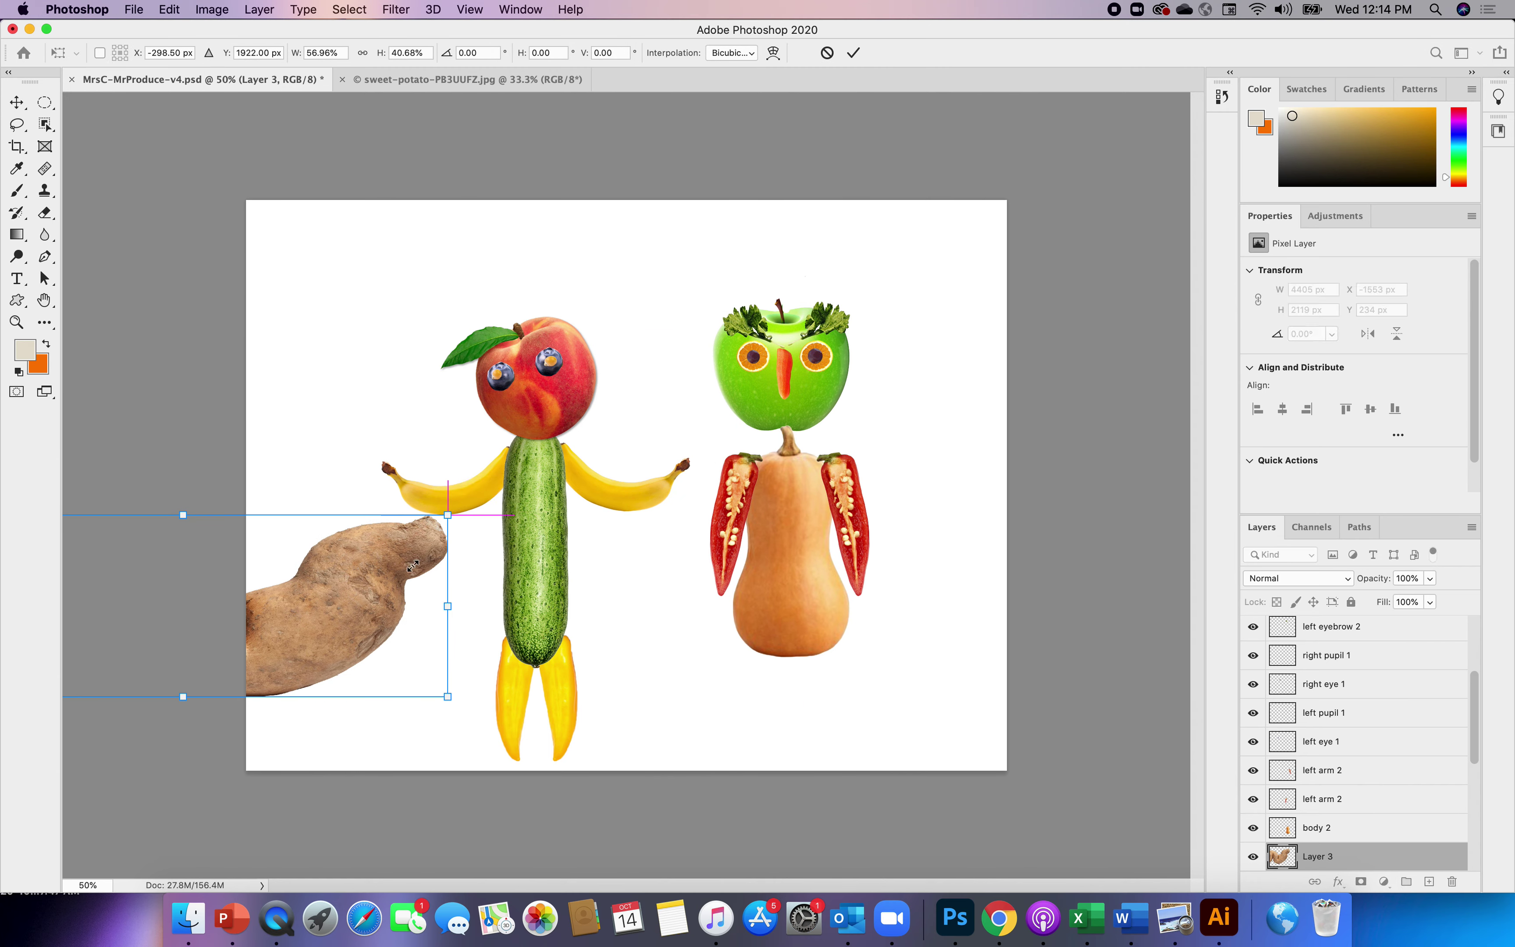
{"action": "right_click", "coordinate": [323, 662]}
{"action": "left_click", "coordinate": [446, 582]}
{"action": "left_click_drag", "start_coordinate": [312, 619], "coordinate": [639, 449]}
{"action": "left_click_drag", "start_coordinate": [781, 343], "coordinate": [519, 399]}
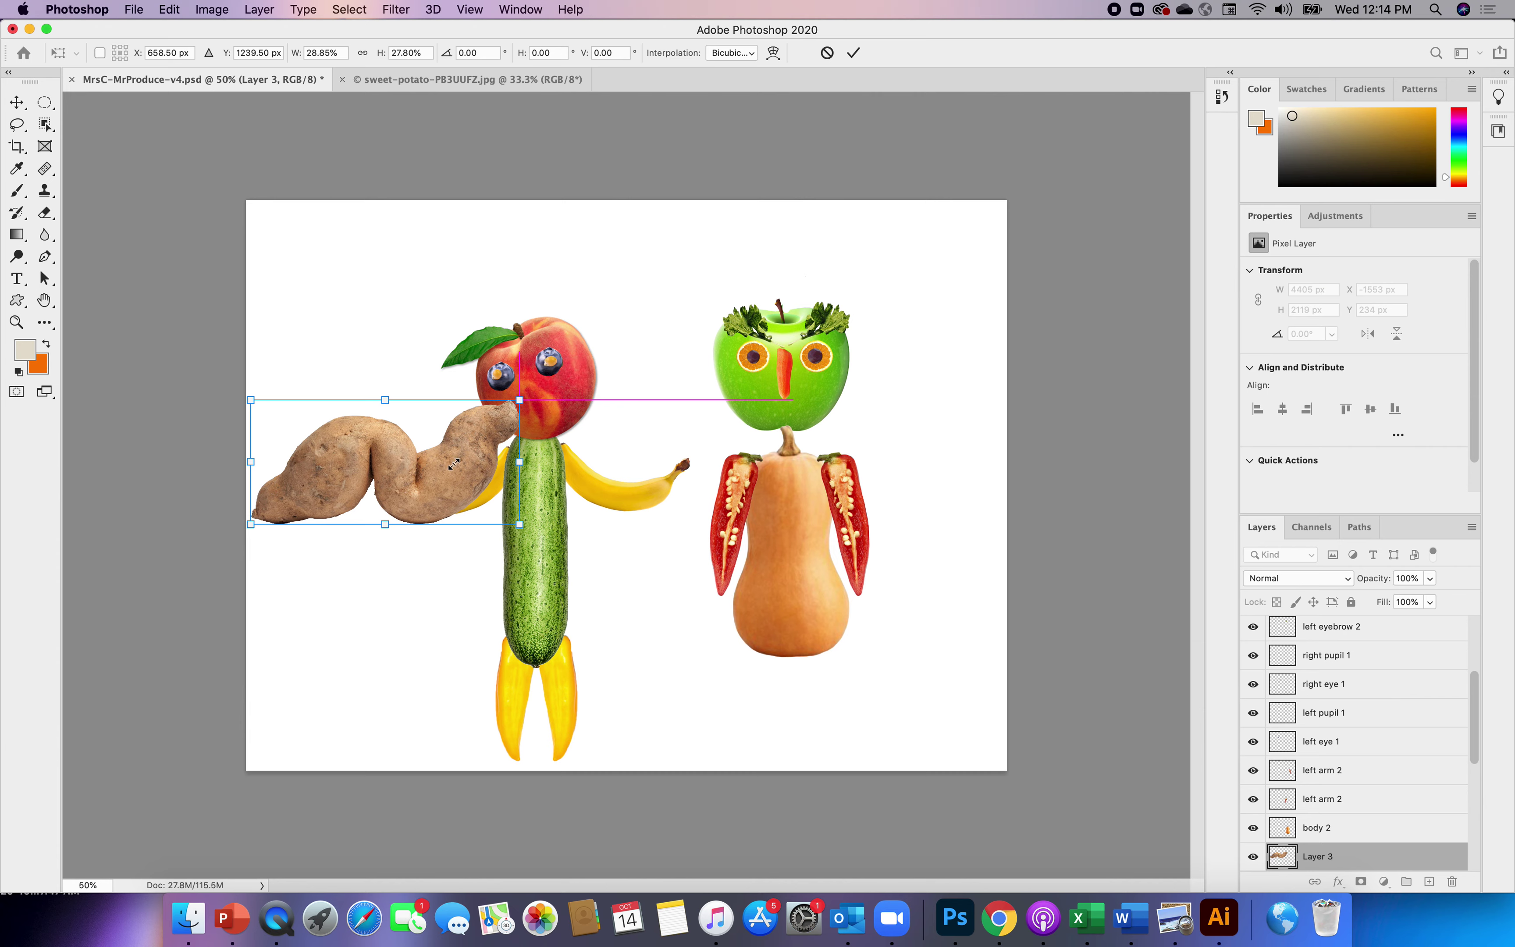
{"action": "left_click_drag", "start_coordinate": [453, 470], "coordinate": [630, 618]}
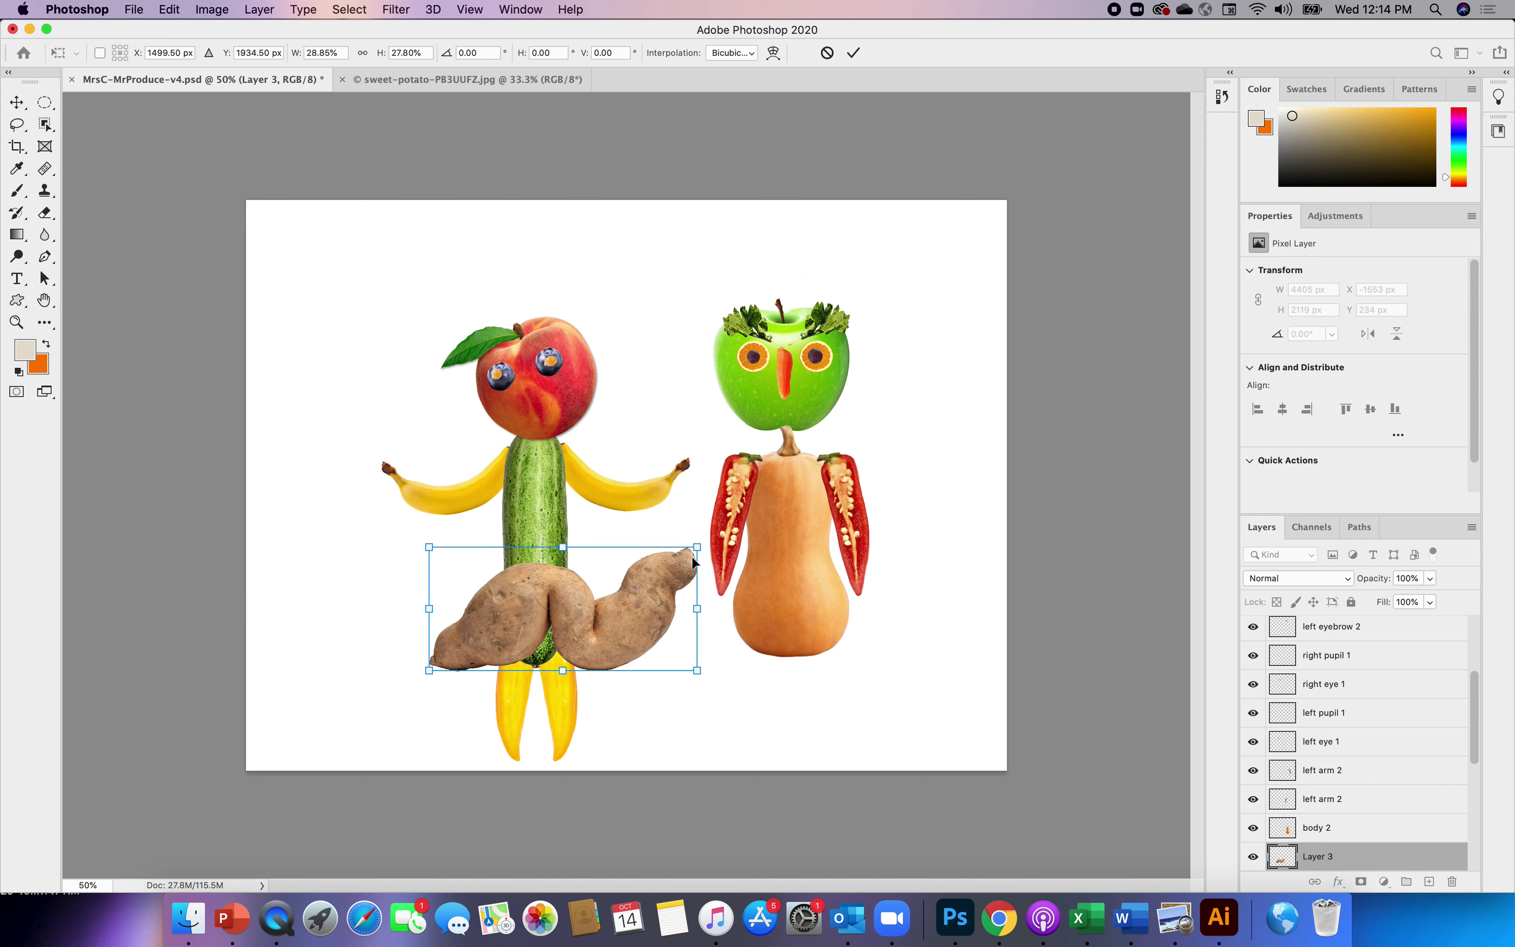
{"action": "left_click_drag", "start_coordinate": [696, 547], "coordinate": [585, 586]}
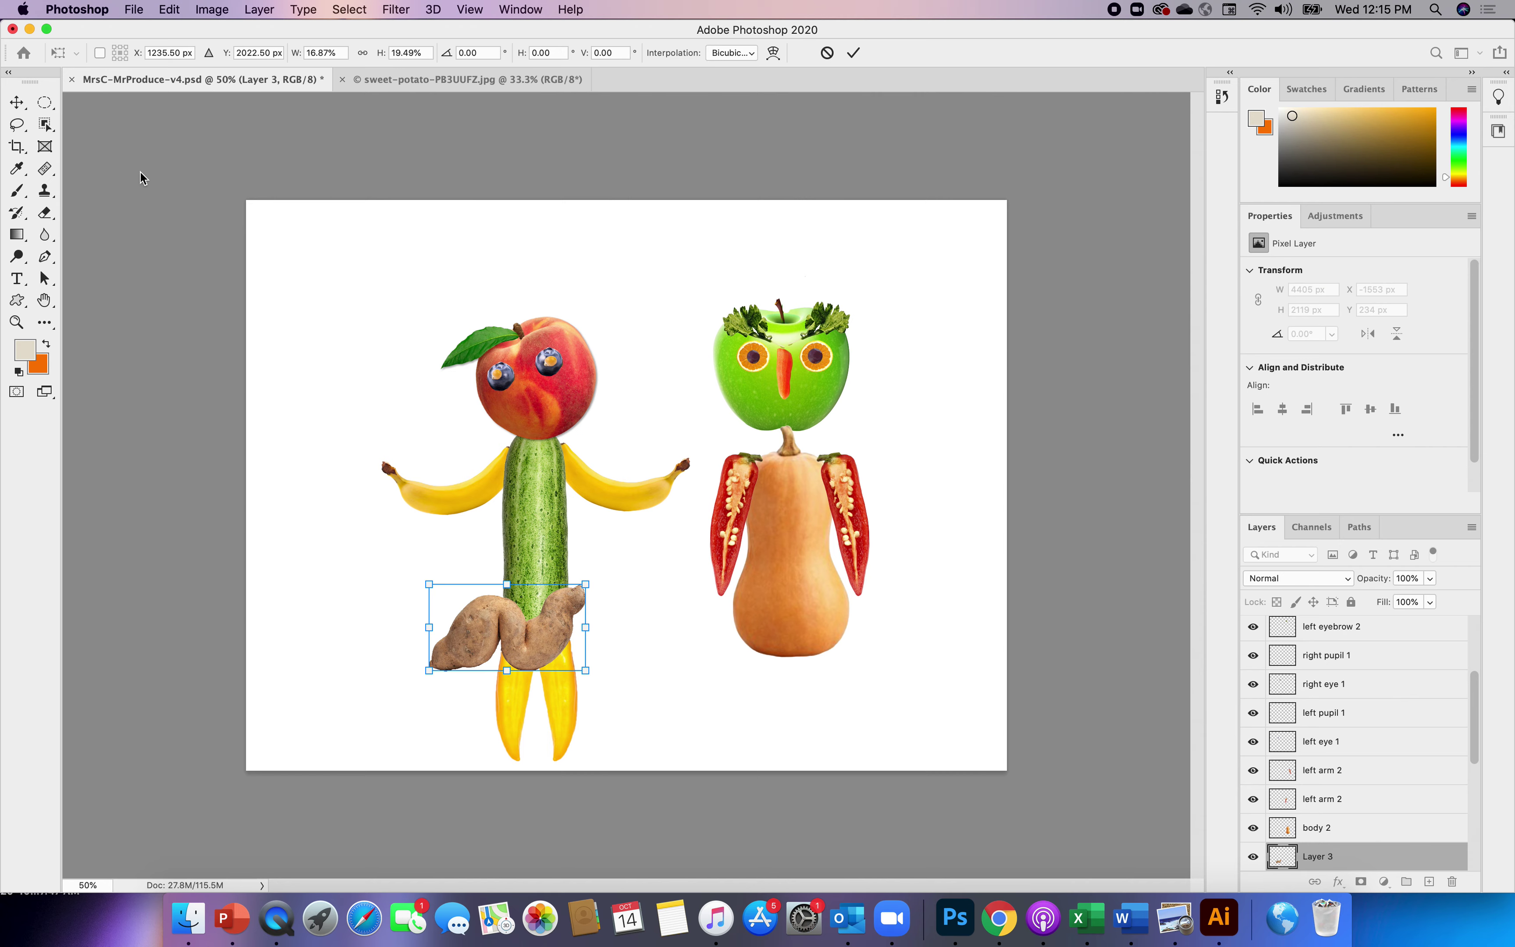
- Rotate the sweet potato about 53 degrees counterclockwise so it stands upright, and apply the transformation
{"action": "left_click", "coordinate": [171, 10]}
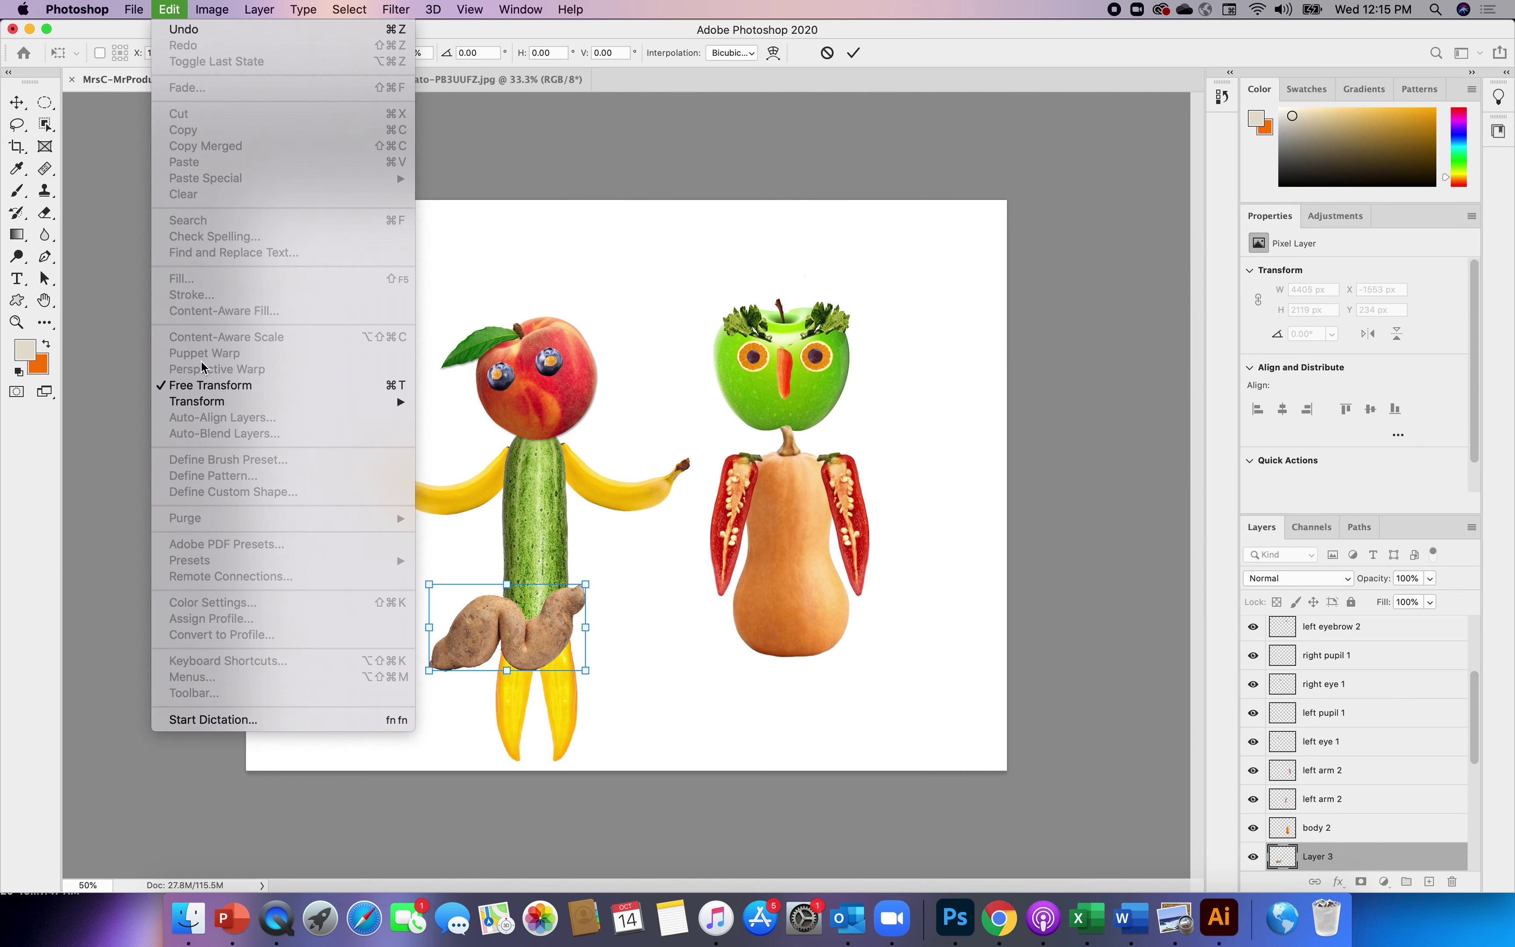
{"action": "mouse_move", "coordinate": [209, 404]}
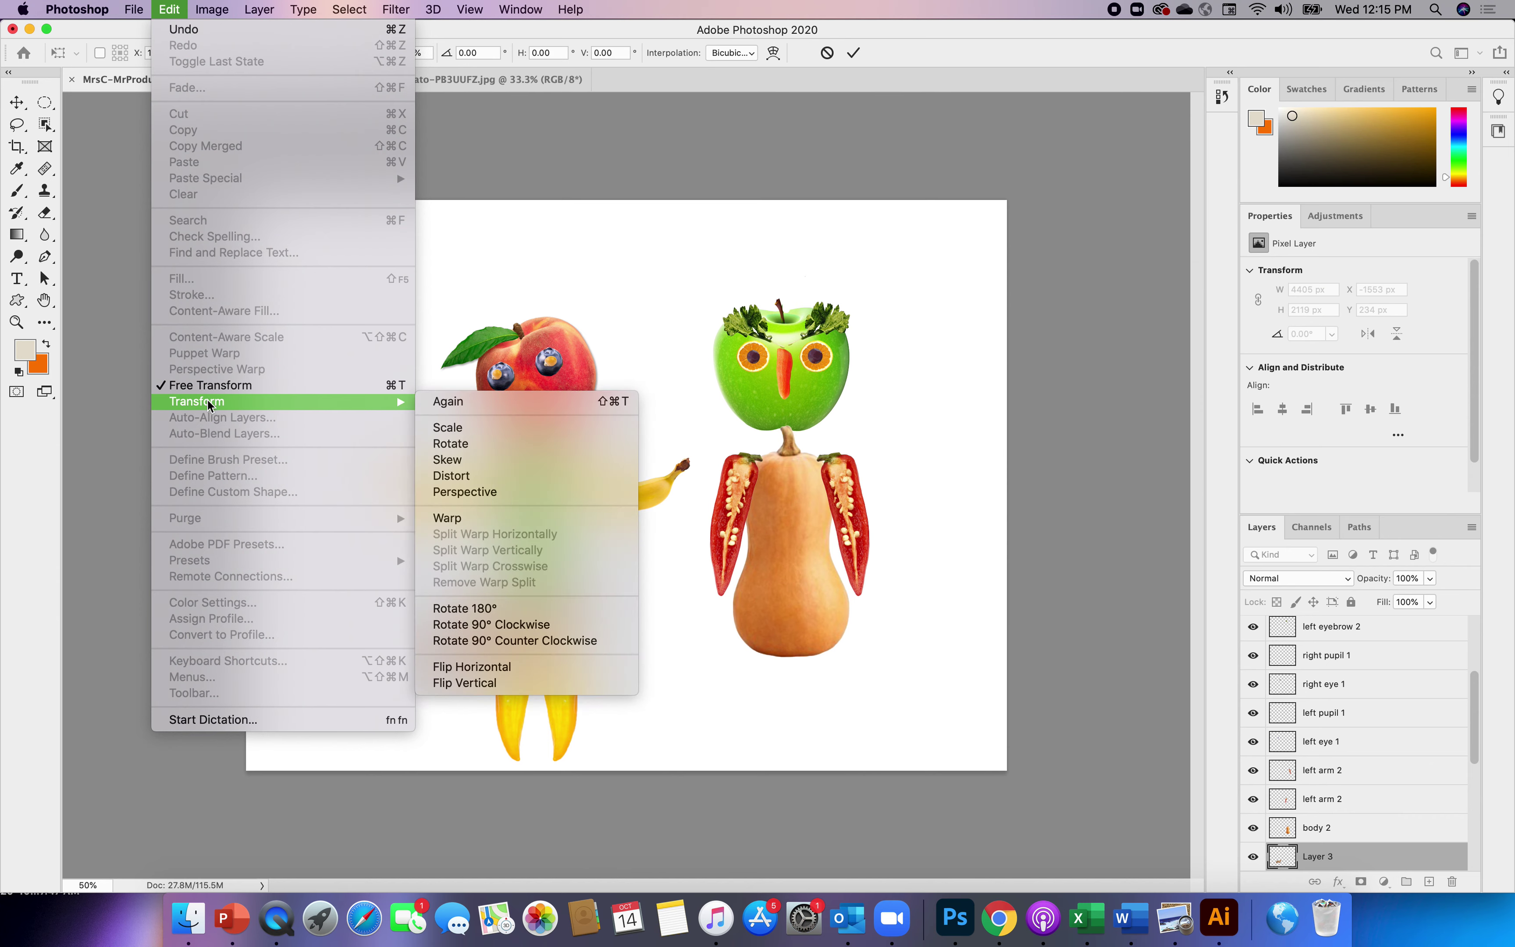
{"action": "left_click", "coordinate": [450, 444]}
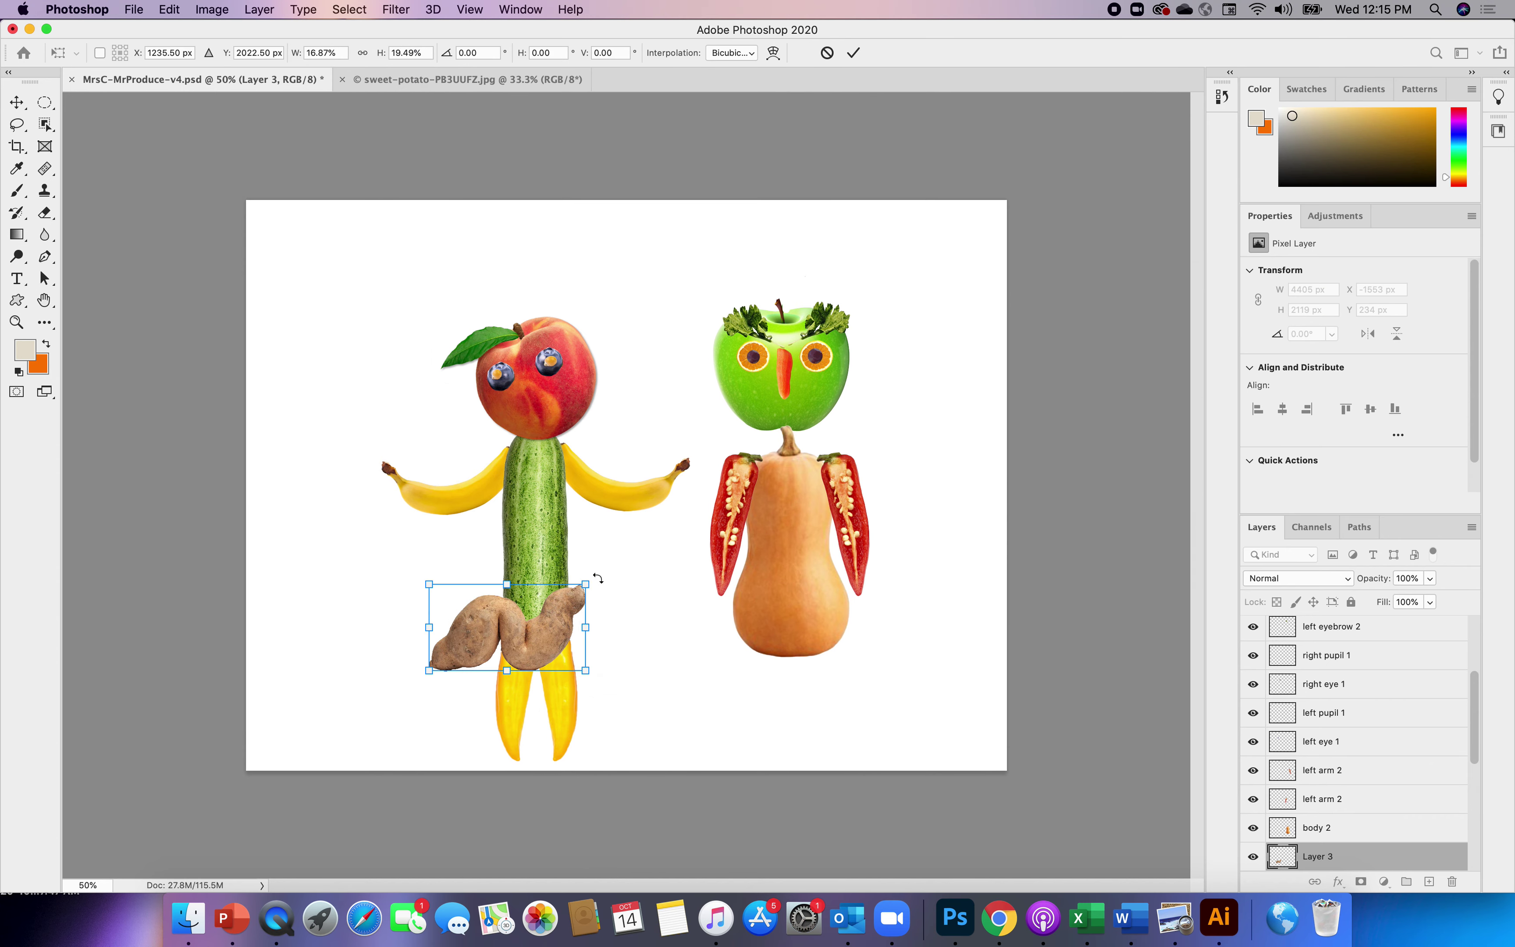
{"action": "left_click_drag", "start_coordinate": [598, 579], "coordinate": [518, 533]}
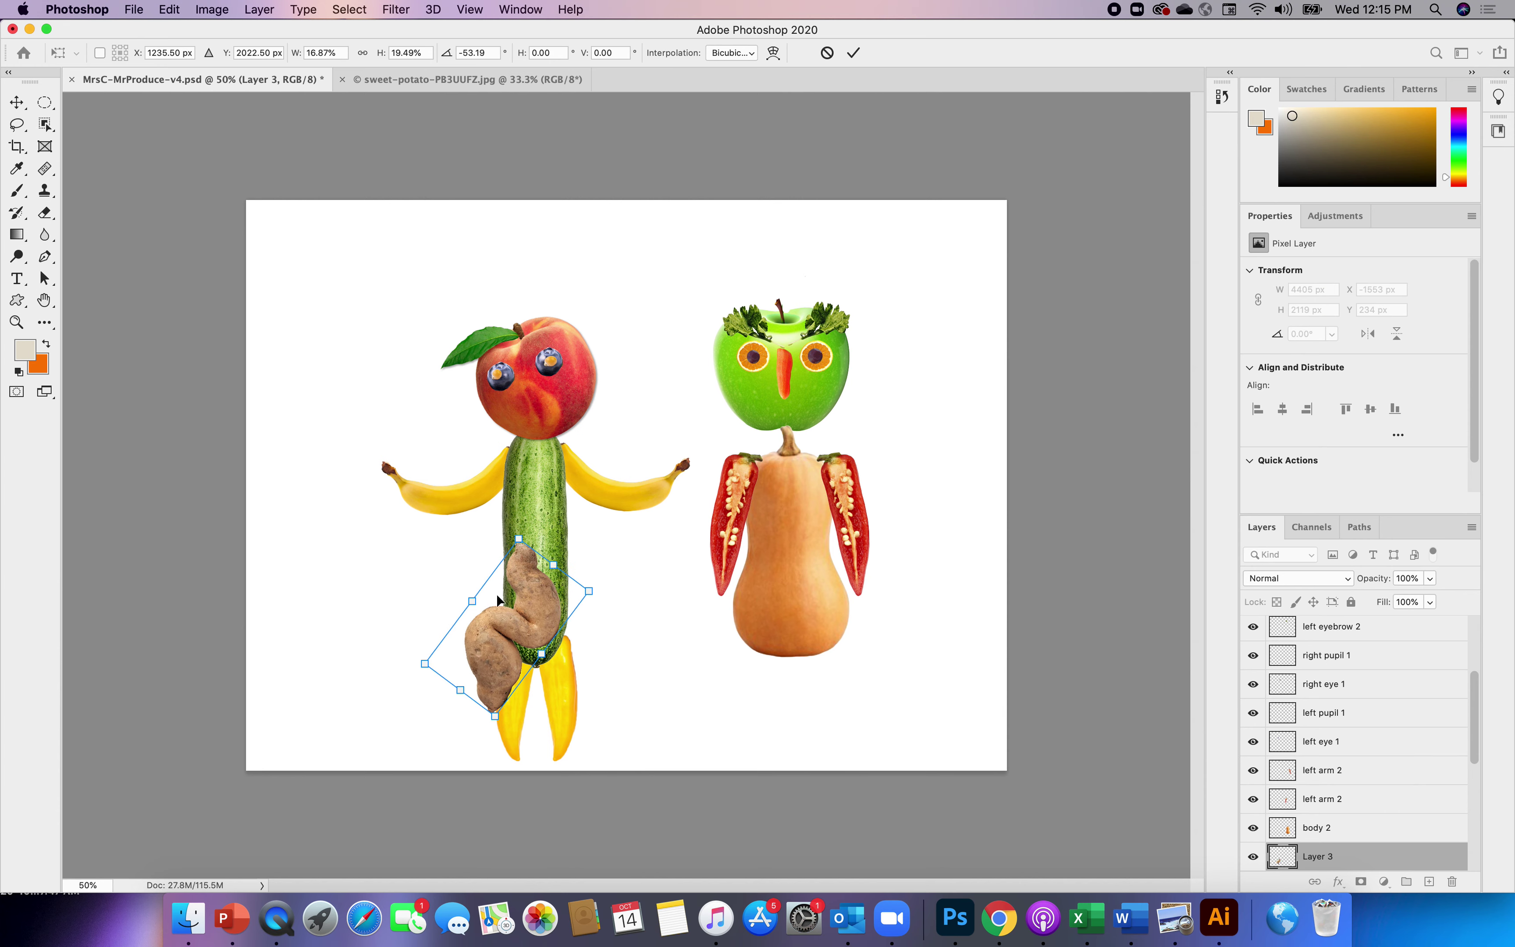
{"action": "left_click", "coordinate": [17, 102]}
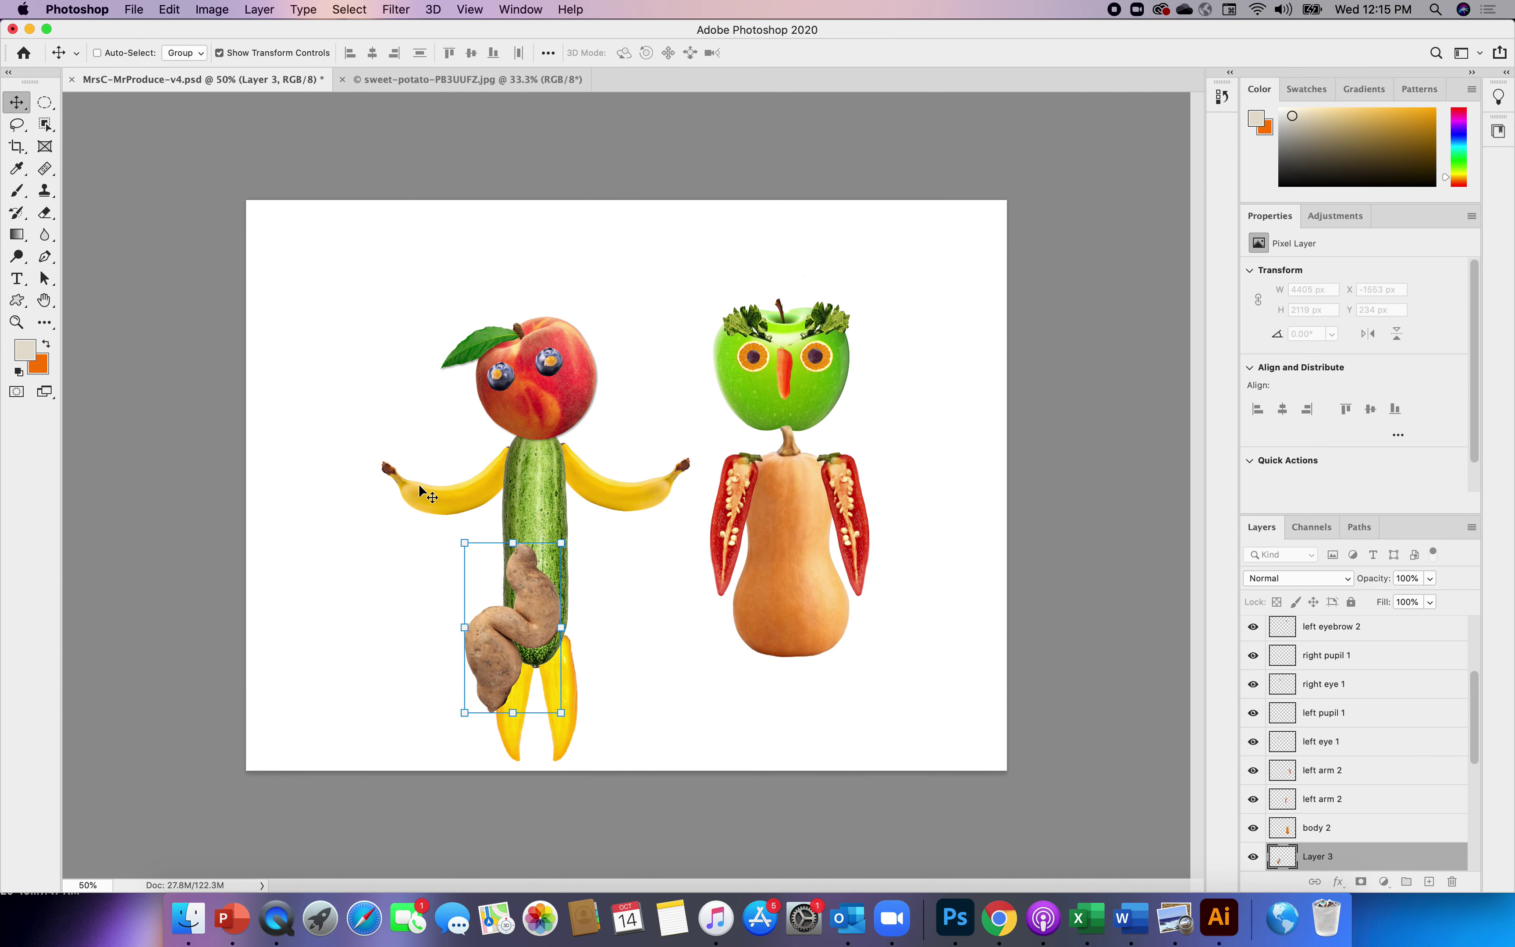
- Place the sweet potato leg under the squash's left side and shrink it to about 365 by 723 px
{"action": "left_click_drag", "start_coordinate": [540, 610], "coordinate": [750, 662]}
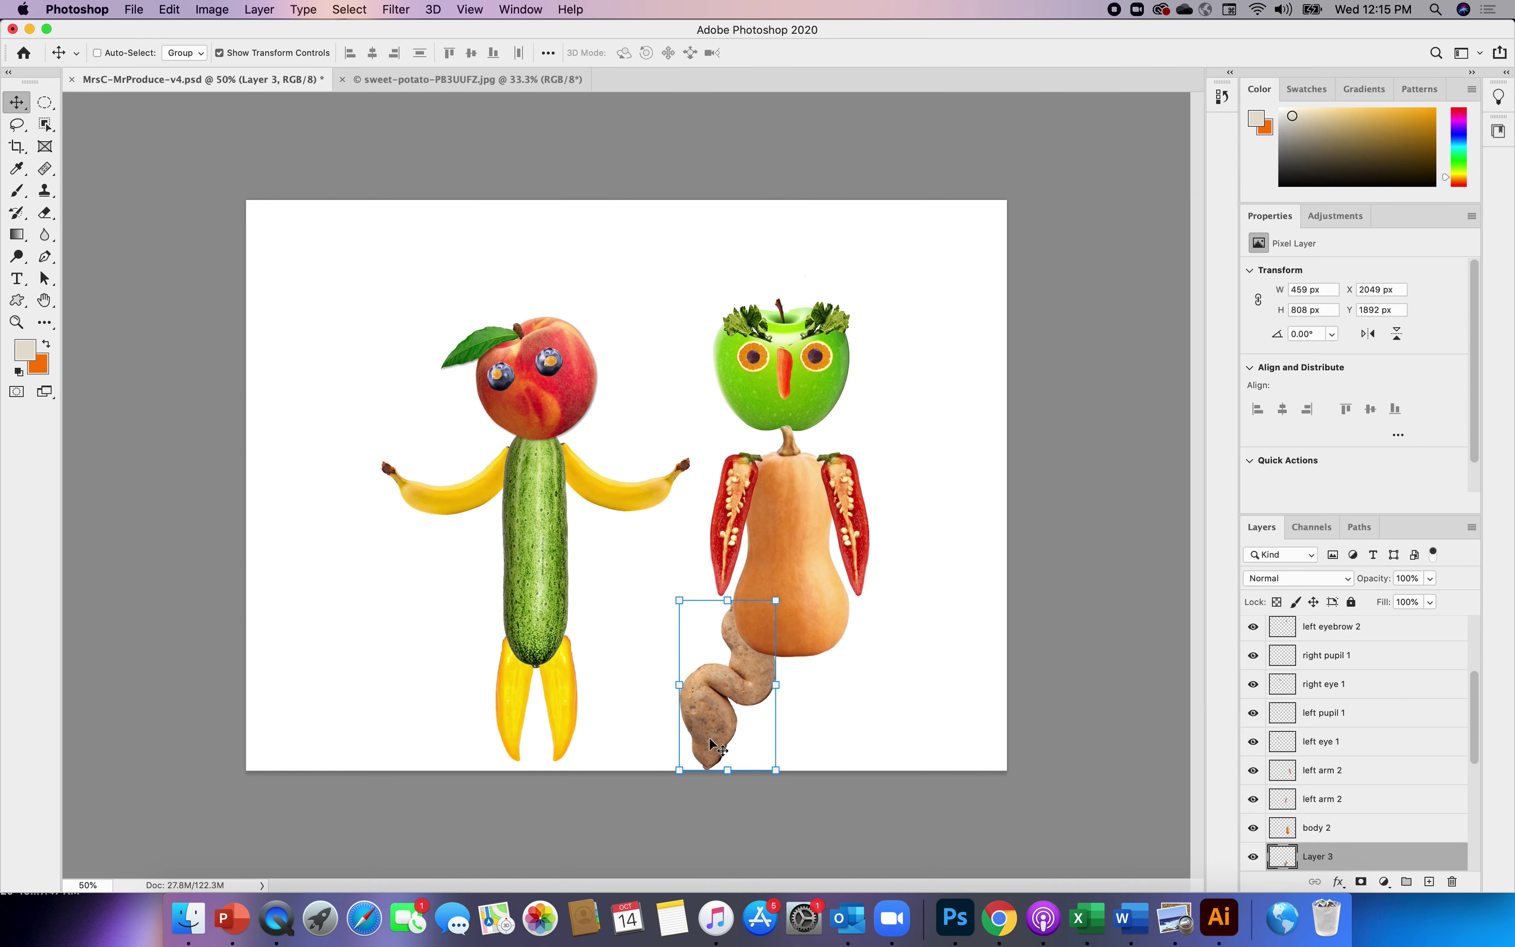
{"action": "left_click_drag", "start_coordinate": [679, 770], "coordinate": [701, 751]}
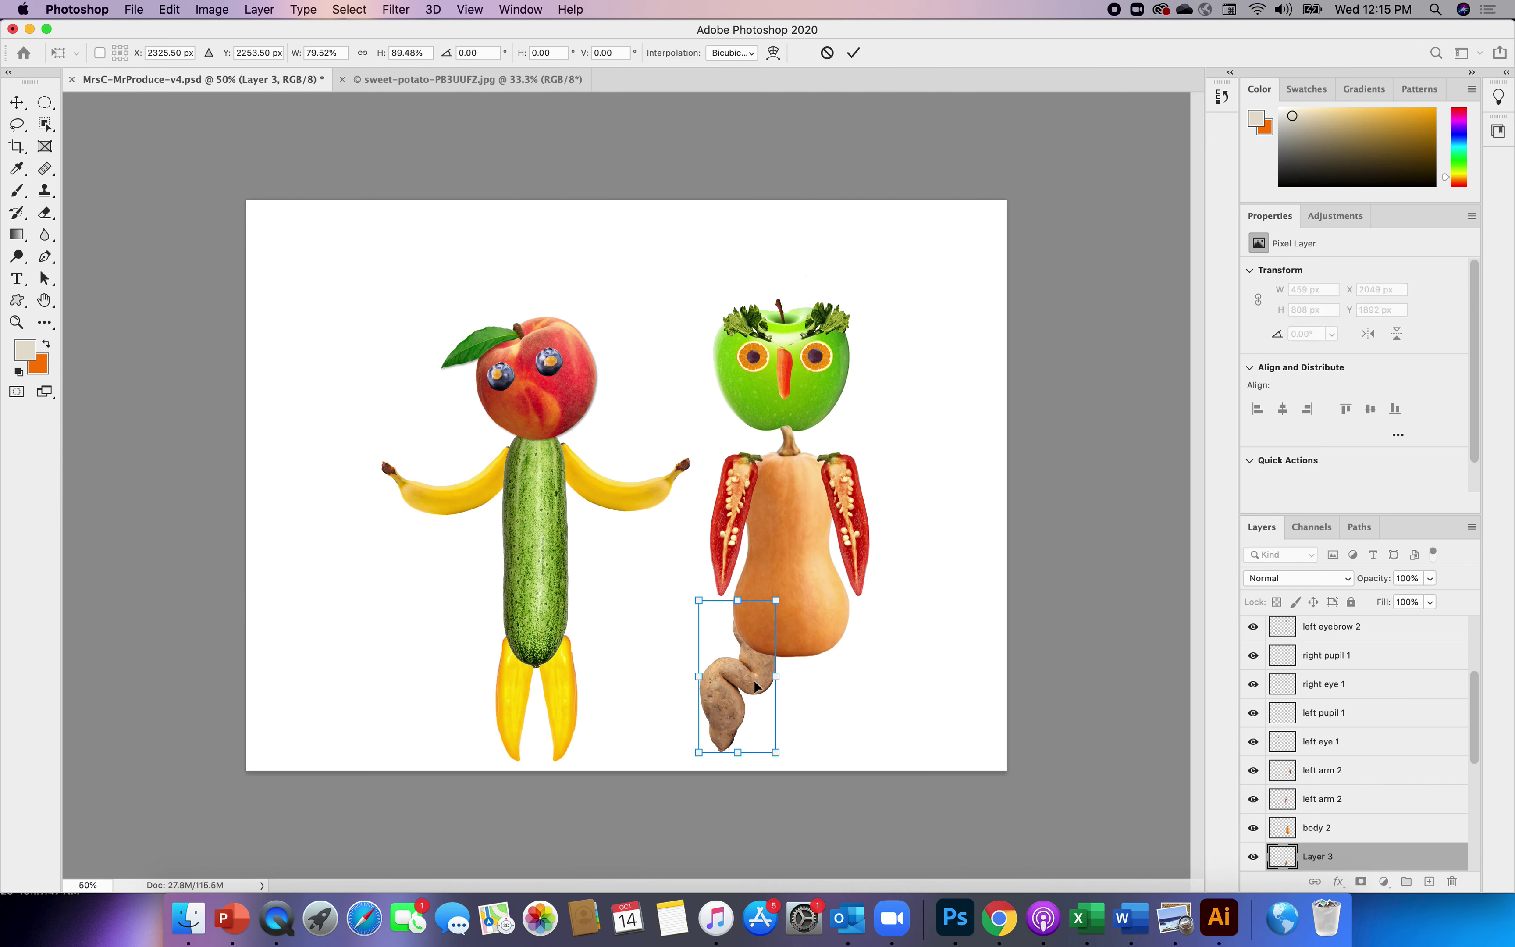
{"action": "left_click_drag", "start_coordinate": [754, 682], "coordinate": [759, 683]}
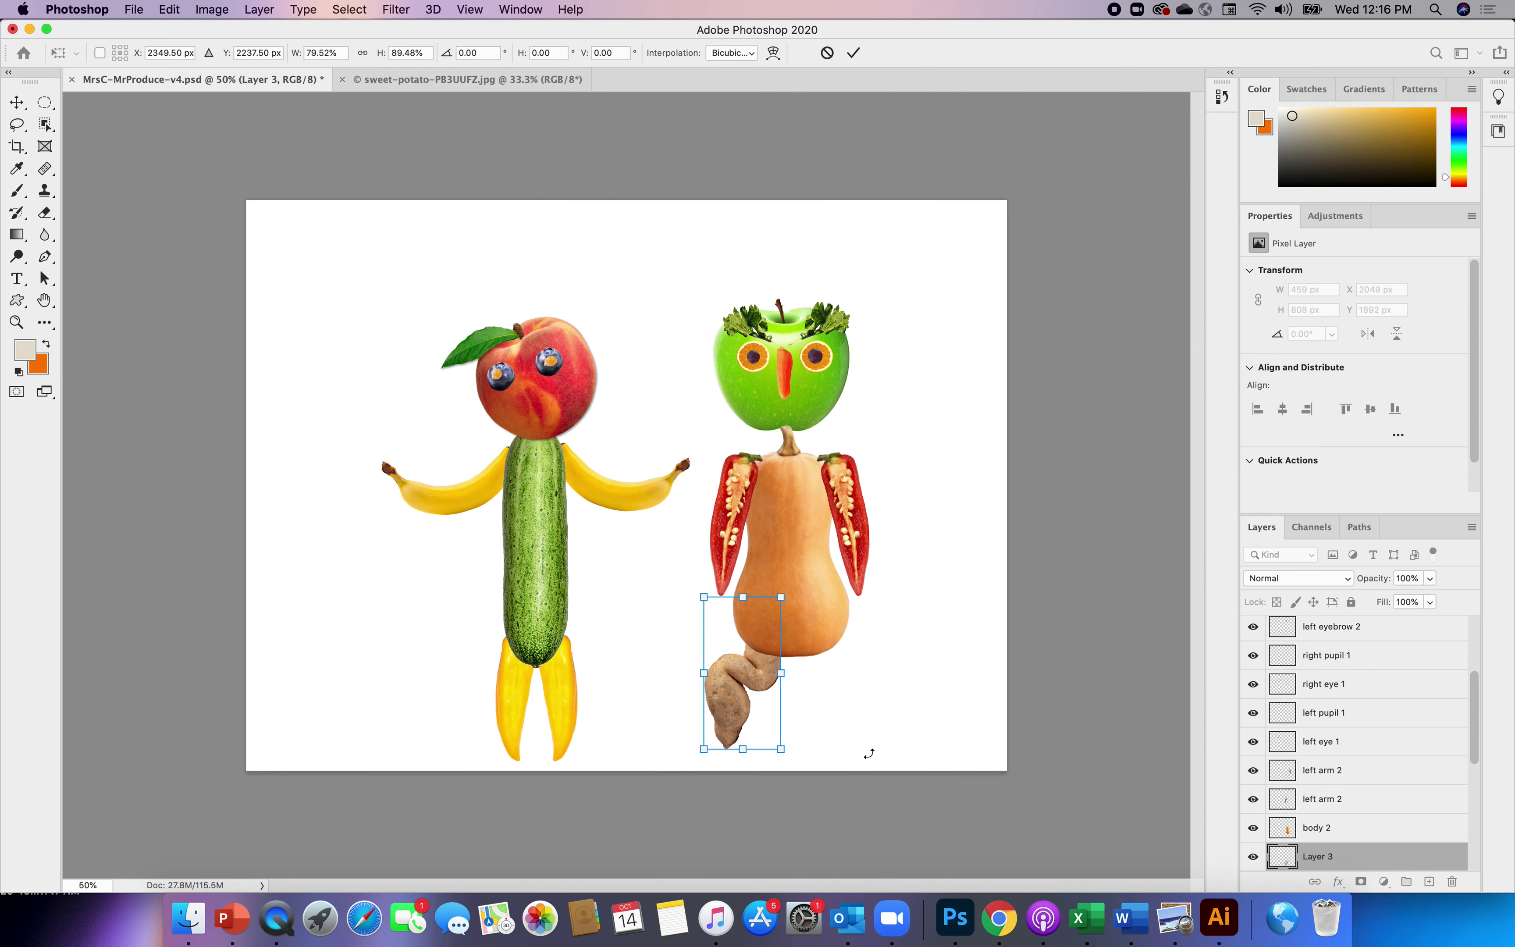
{"action": "left_click_drag", "start_coordinate": [728, 703], "coordinate": [728, 705]}
{"action": "left_click", "coordinate": [852, 58]}
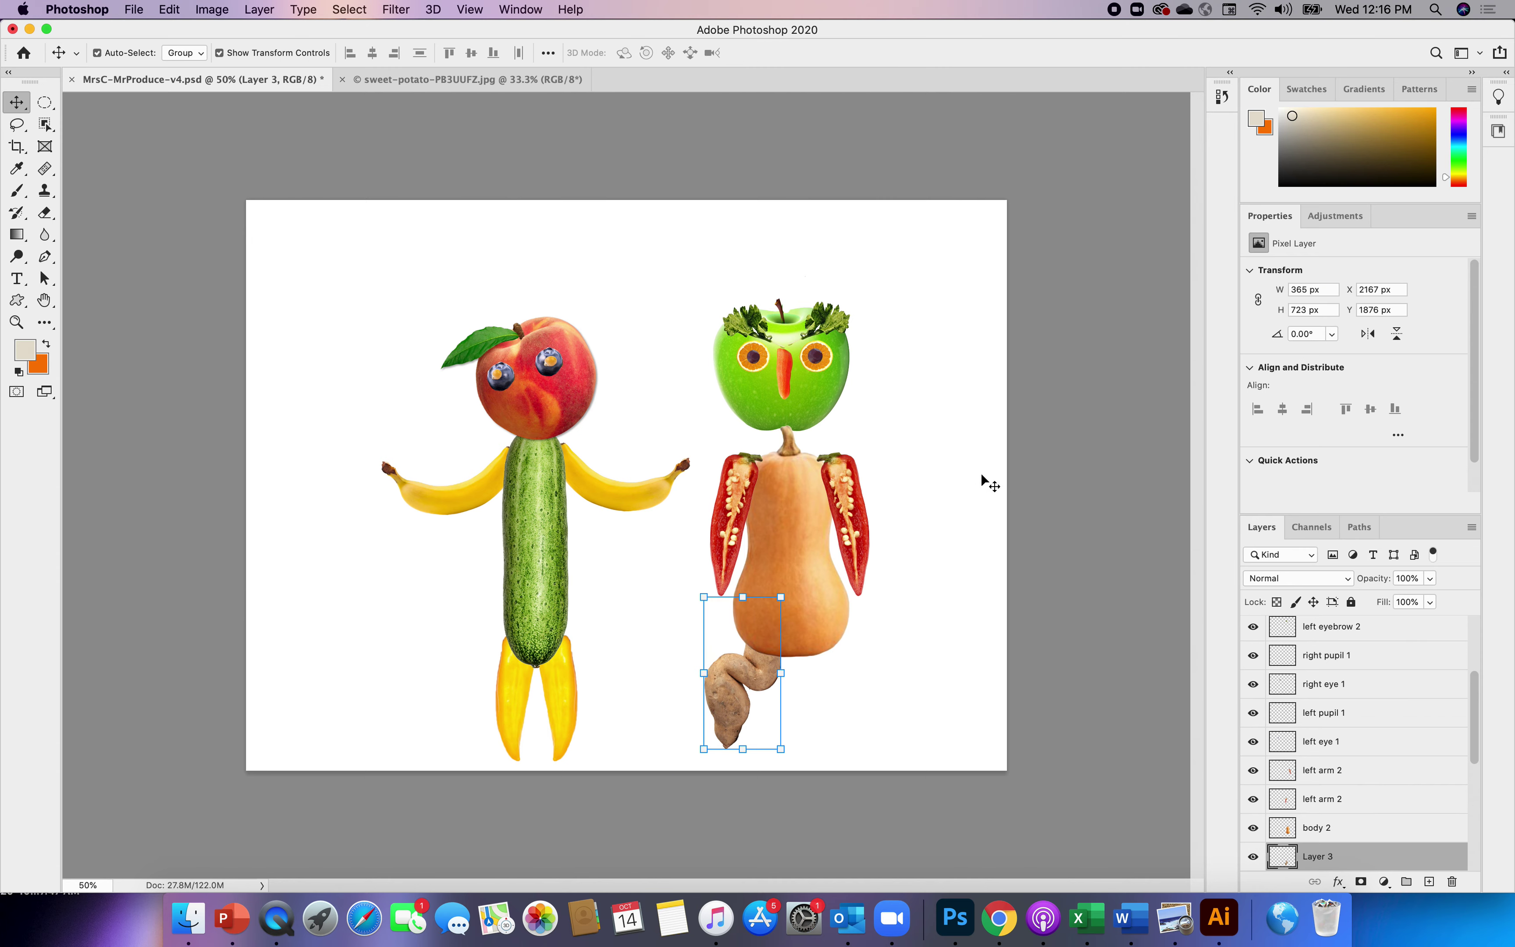
- Paste a copy of the sweet potato leg, flip it horizontally, and position it under the squash's right side
{"action": "key", "text": "super+v"}
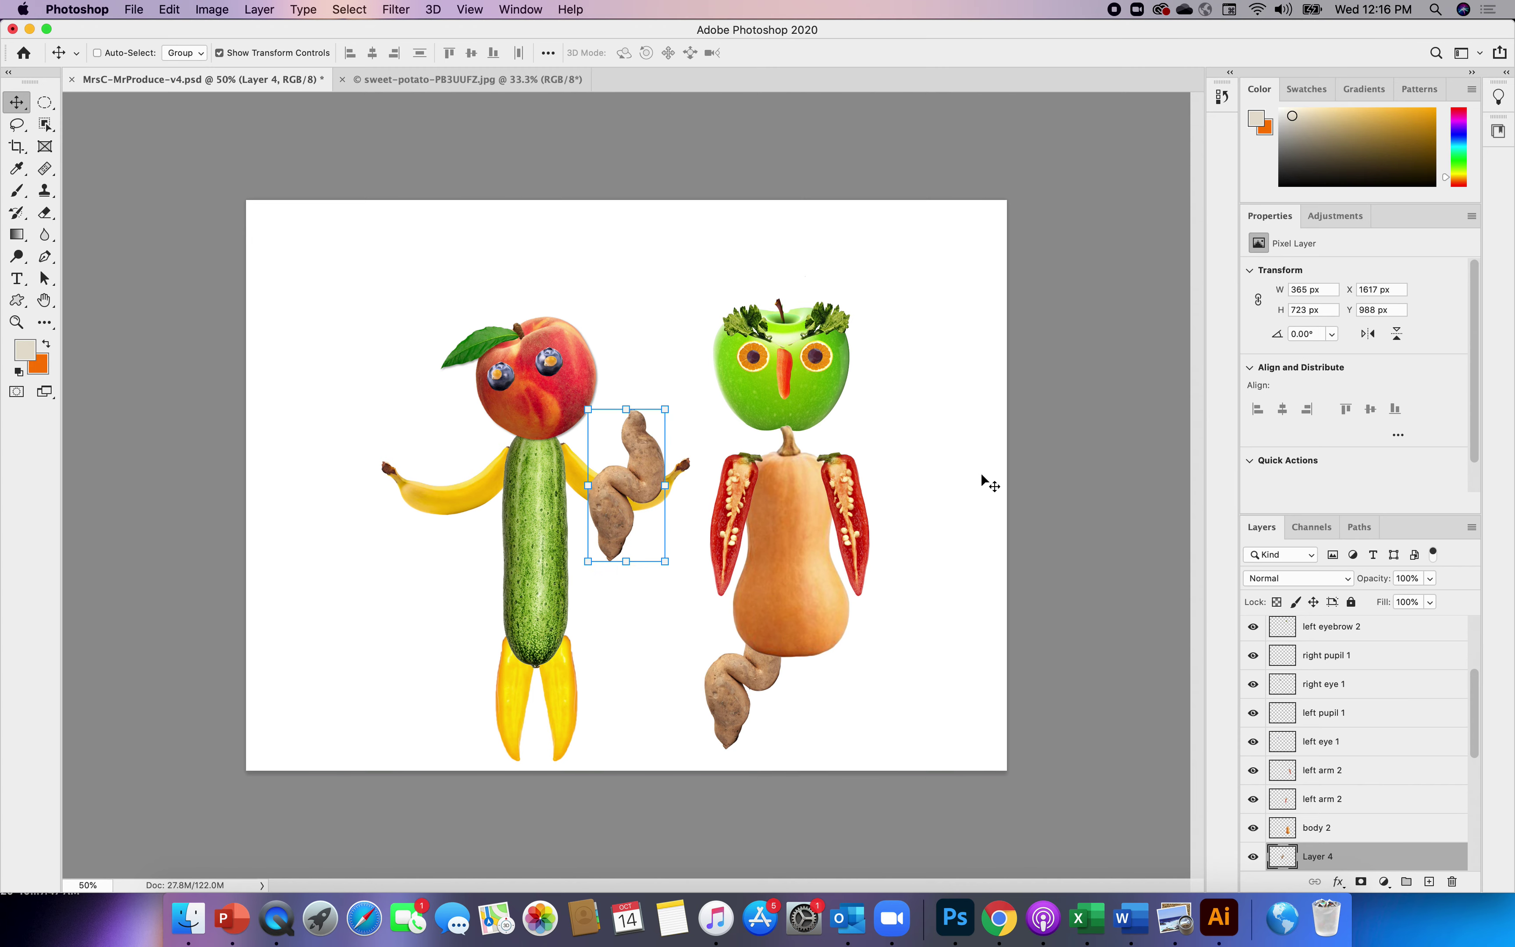
{"action": "left_click_drag", "start_coordinate": [646, 474], "coordinate": [860, 658]}
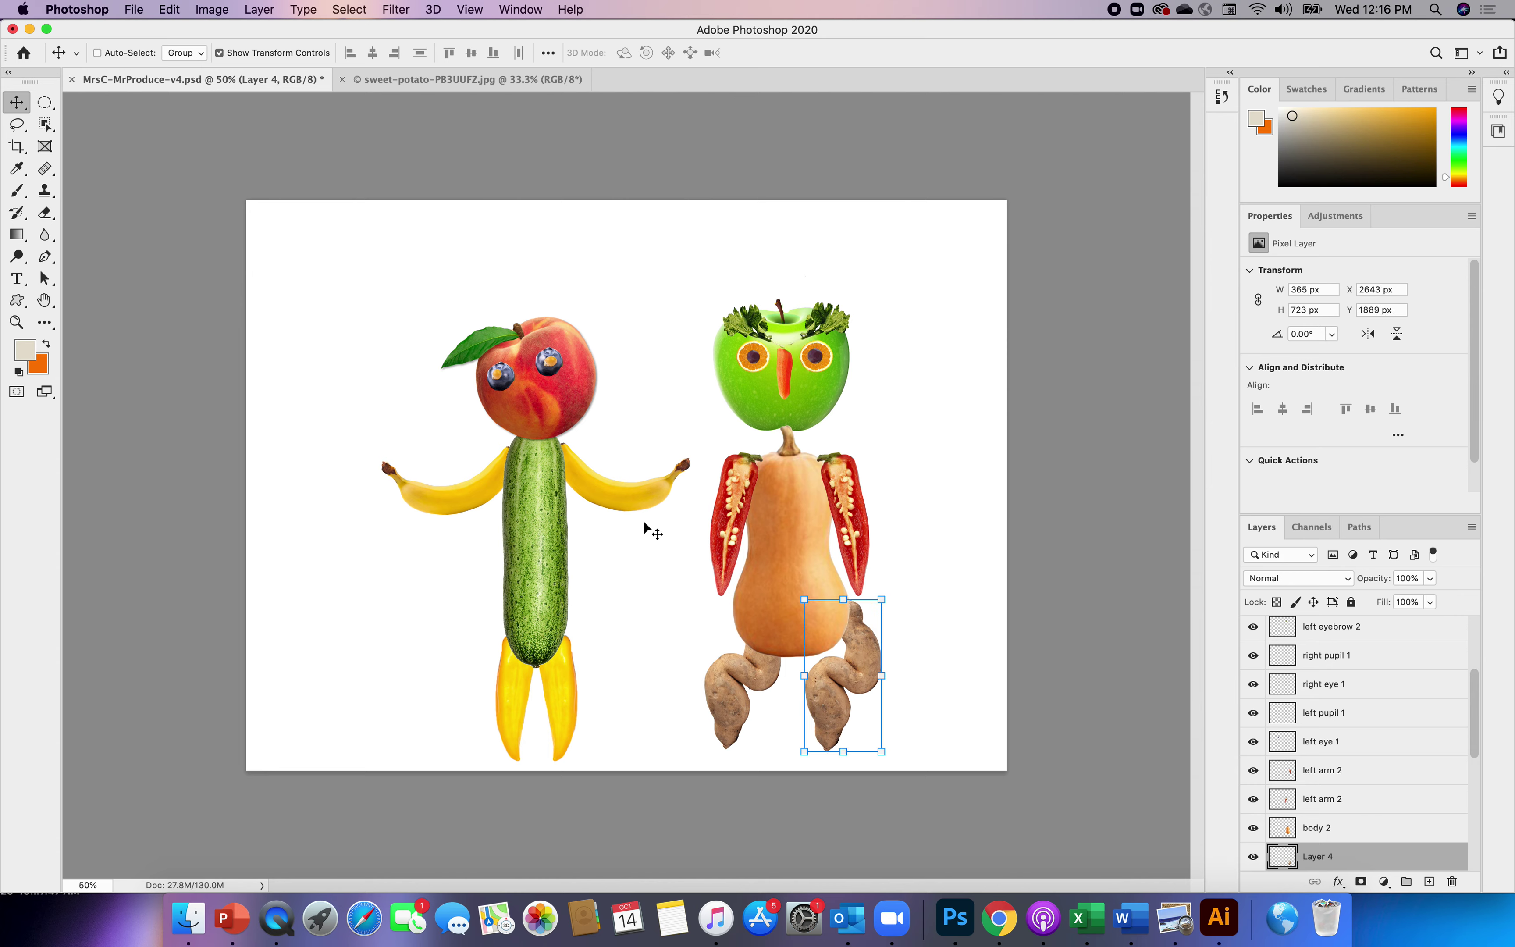
{"action": "left_click", "coordinate": [170, 10]}
{"action": "mouse_move", "coordinate": [350, 402]}
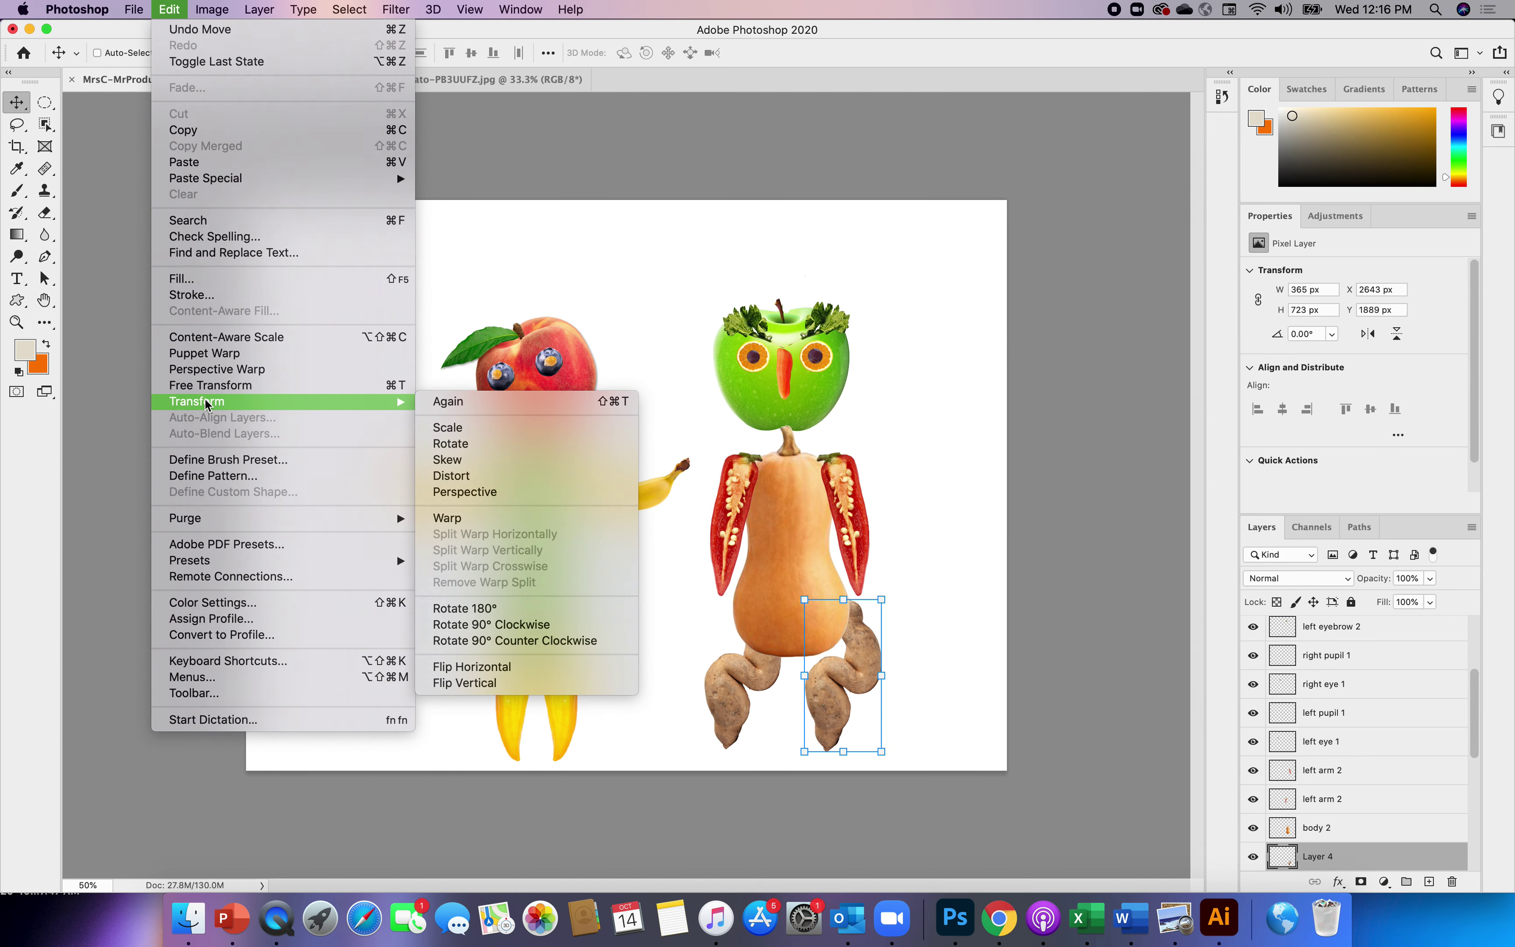
{"action": "left_click", "coordinate": [517, 667]}
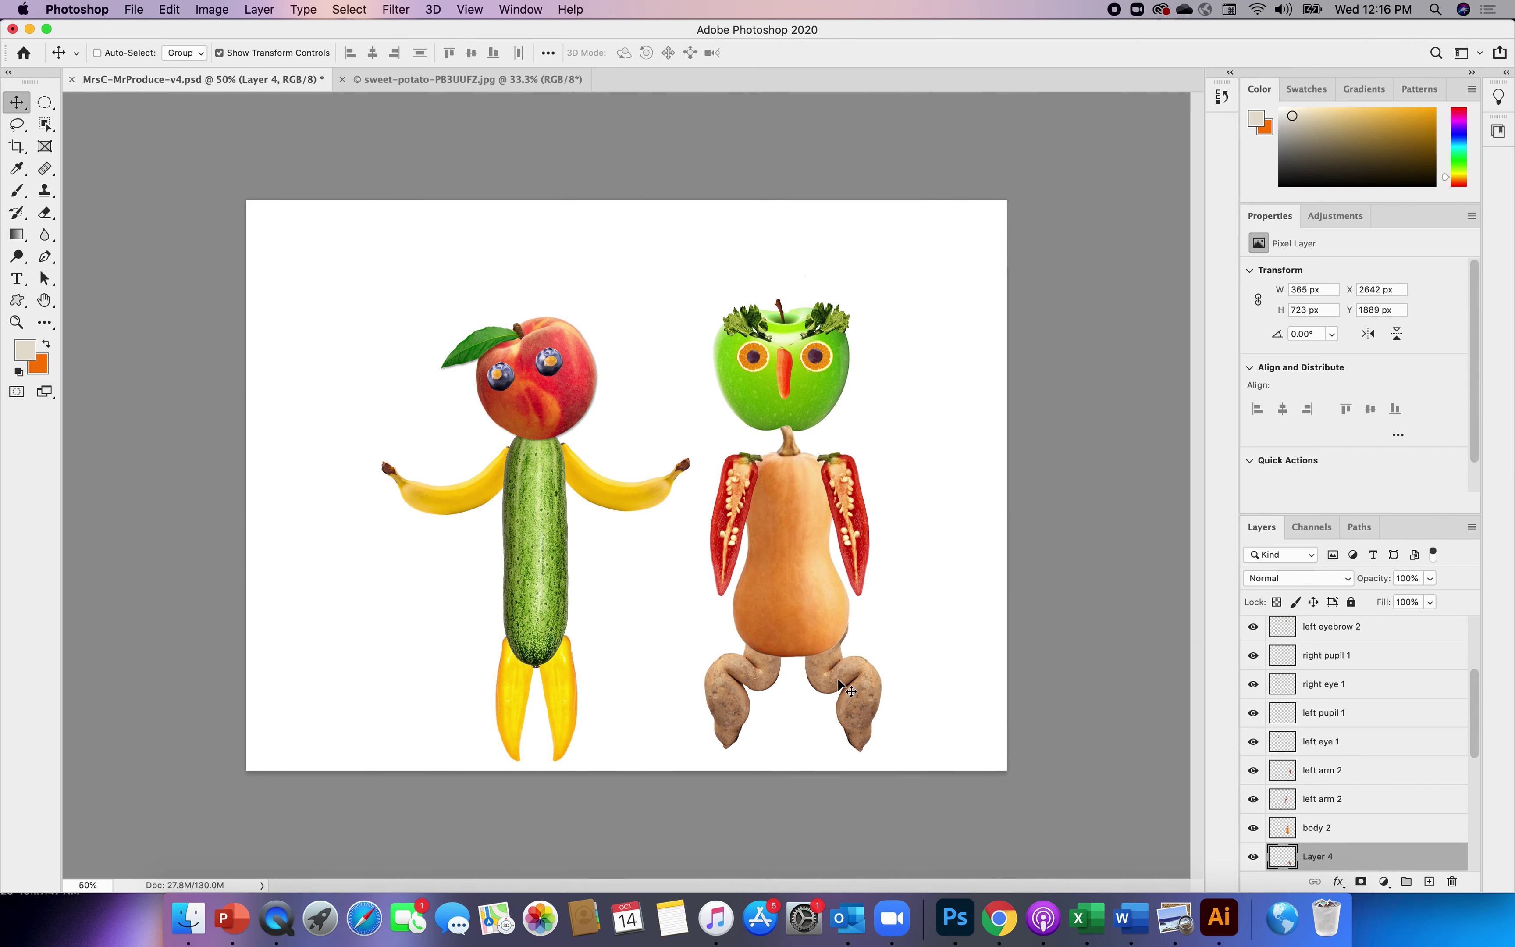
{"action": "left_click_drag", "start_coordinate": [837, 679], "coordinate": [833, 679]}
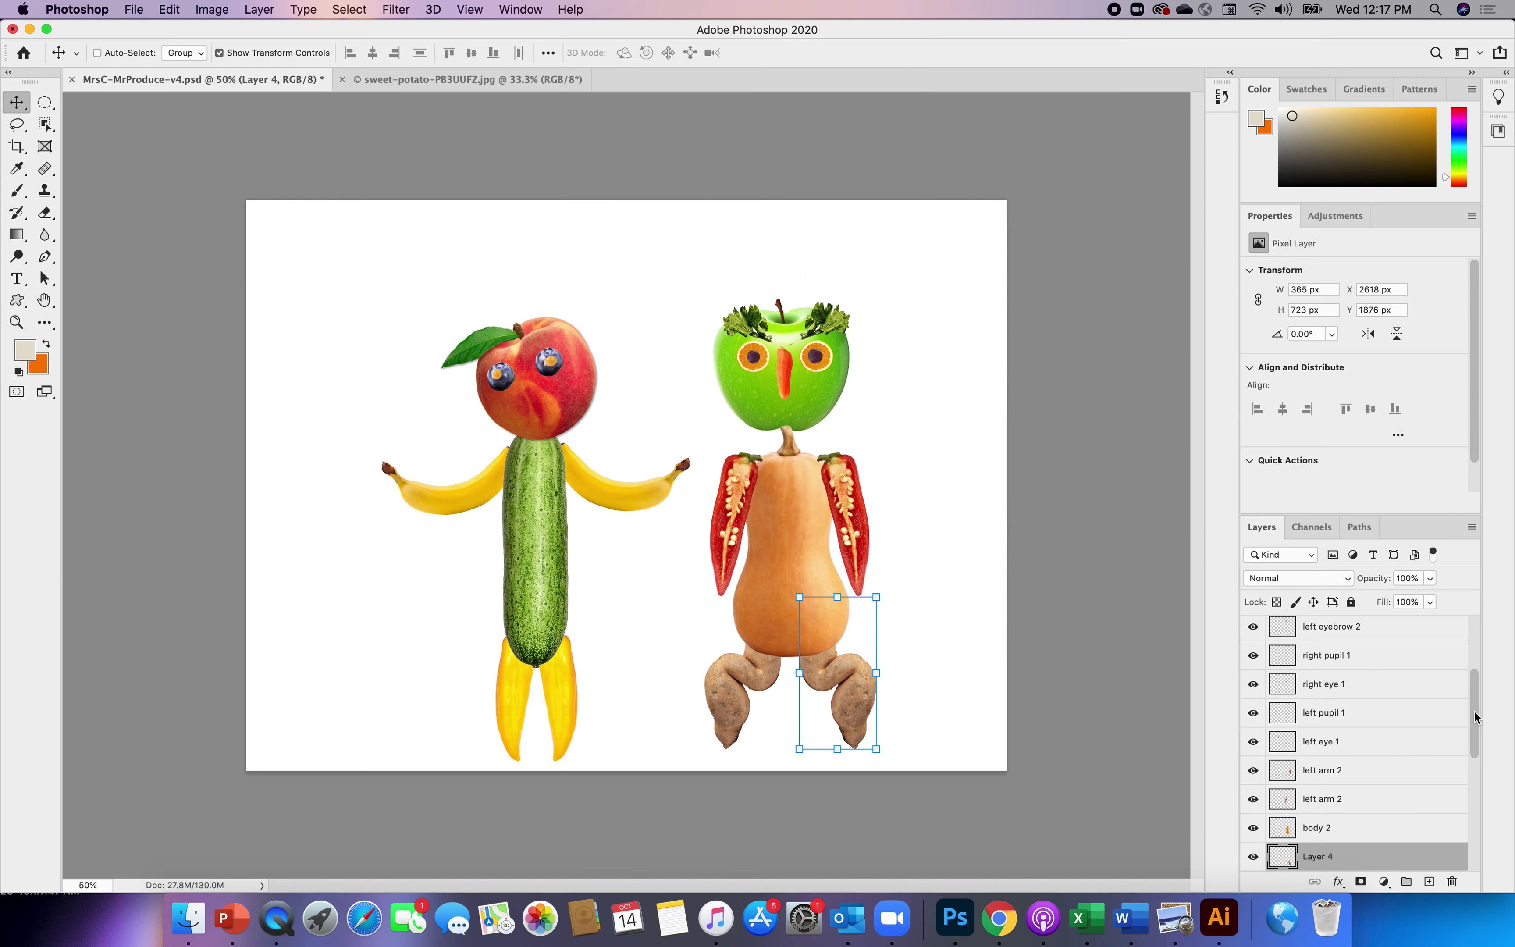
- Rename the flipped sweet potato leg's layer as "right leg 2"
{"action": "scroll", "coordinate": [1475, 719], "scroll_direction": "up", "scroll_amount": 1}
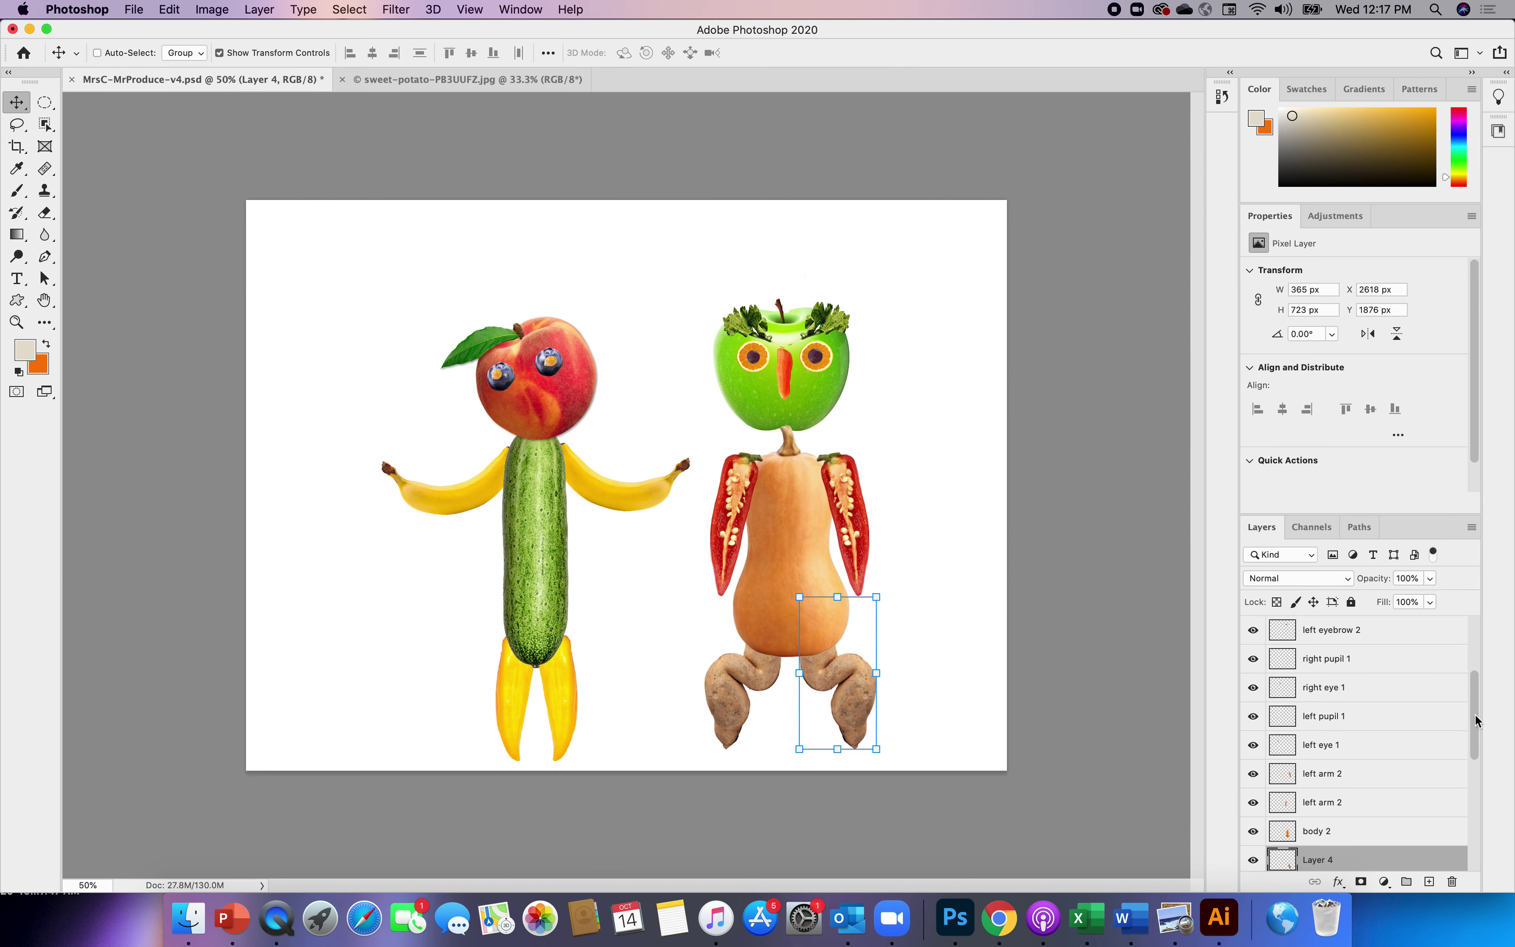
{"action": "left_click_drag", "start_coordinate": [1475, 720], "coordinate": [1476, 745]}
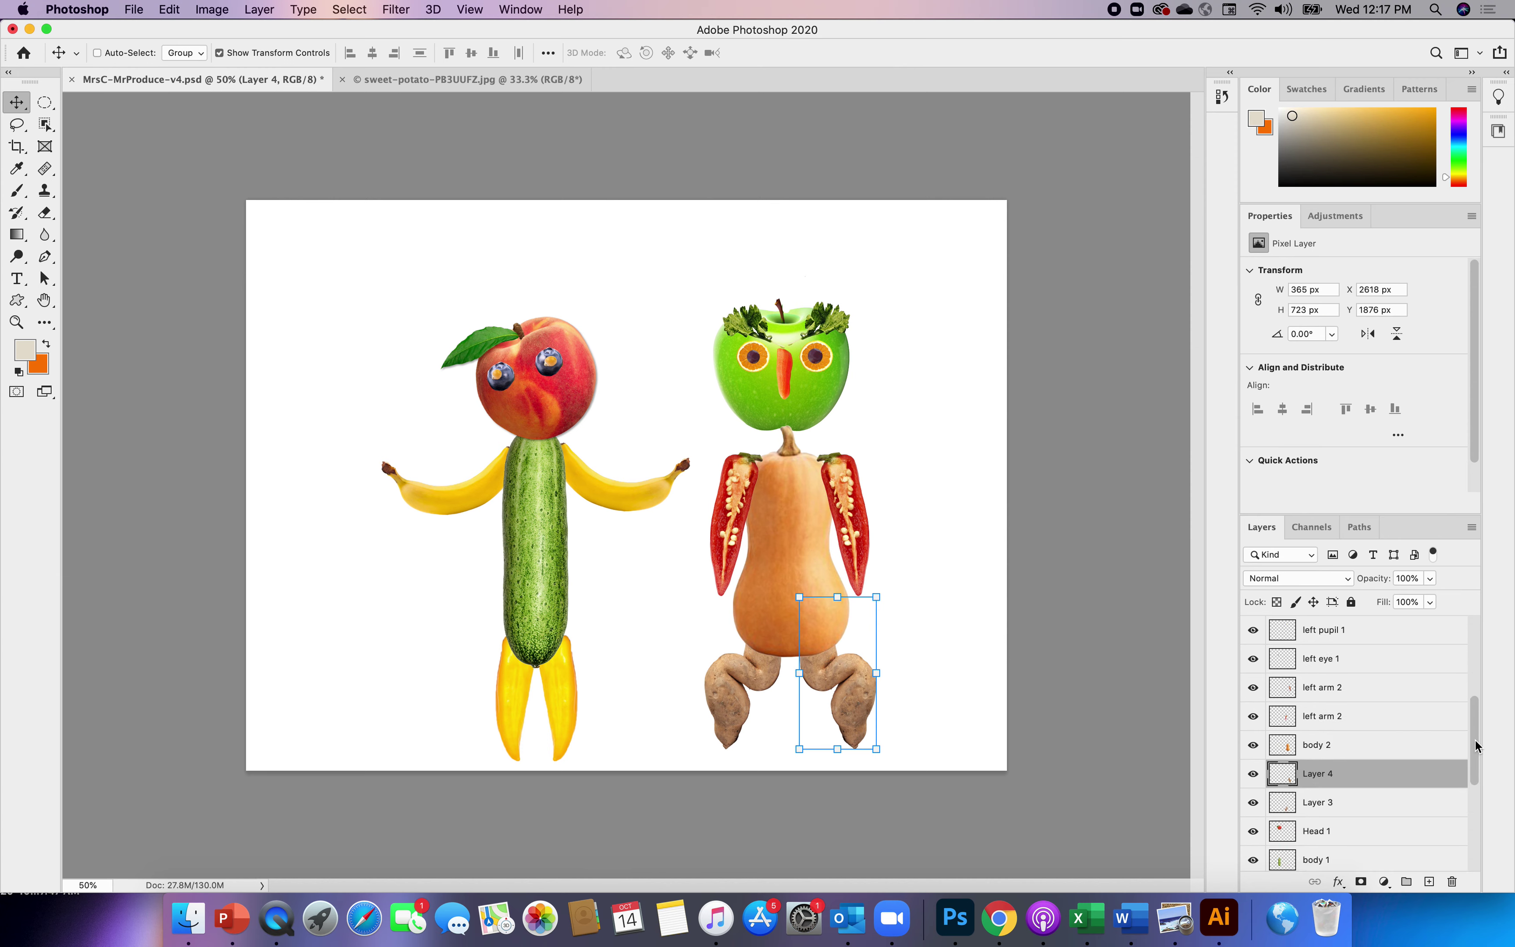
{"action": "double_click", "coordinate": [1326, 774]}
{"action": "type", "text": "right leg 2"}
{"action": "key", "text": "Return"}
- Rename the original sweet potato leg's layer, Layer 3, as "left leg 2"
{"action": "left_click", "coordinate": [1318, 807]}
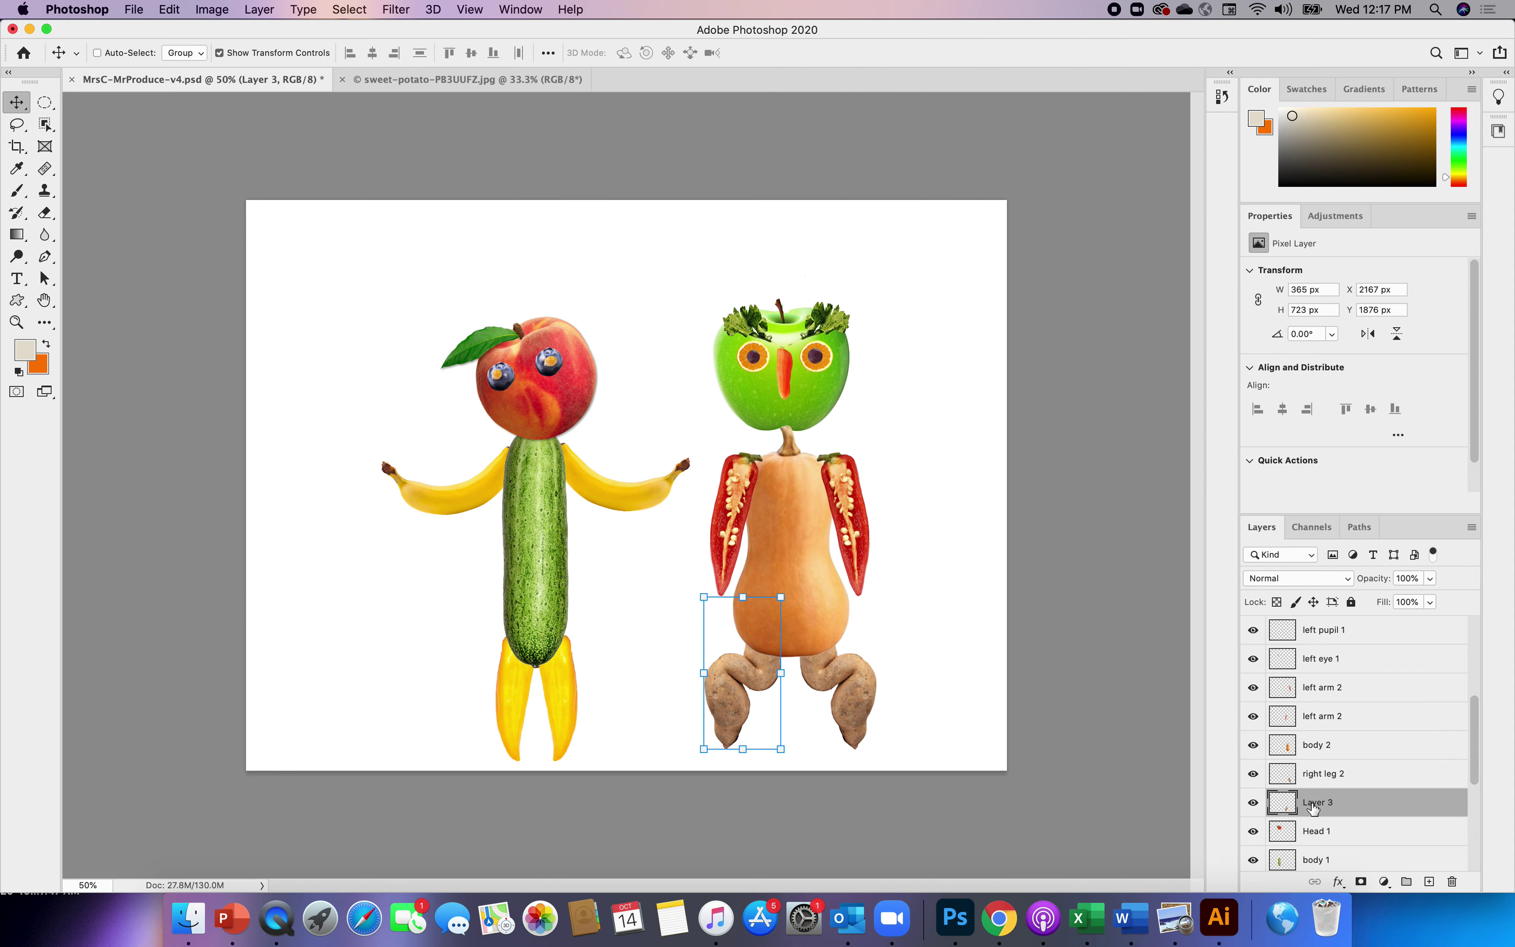
{"action": "key", "text": "e"}
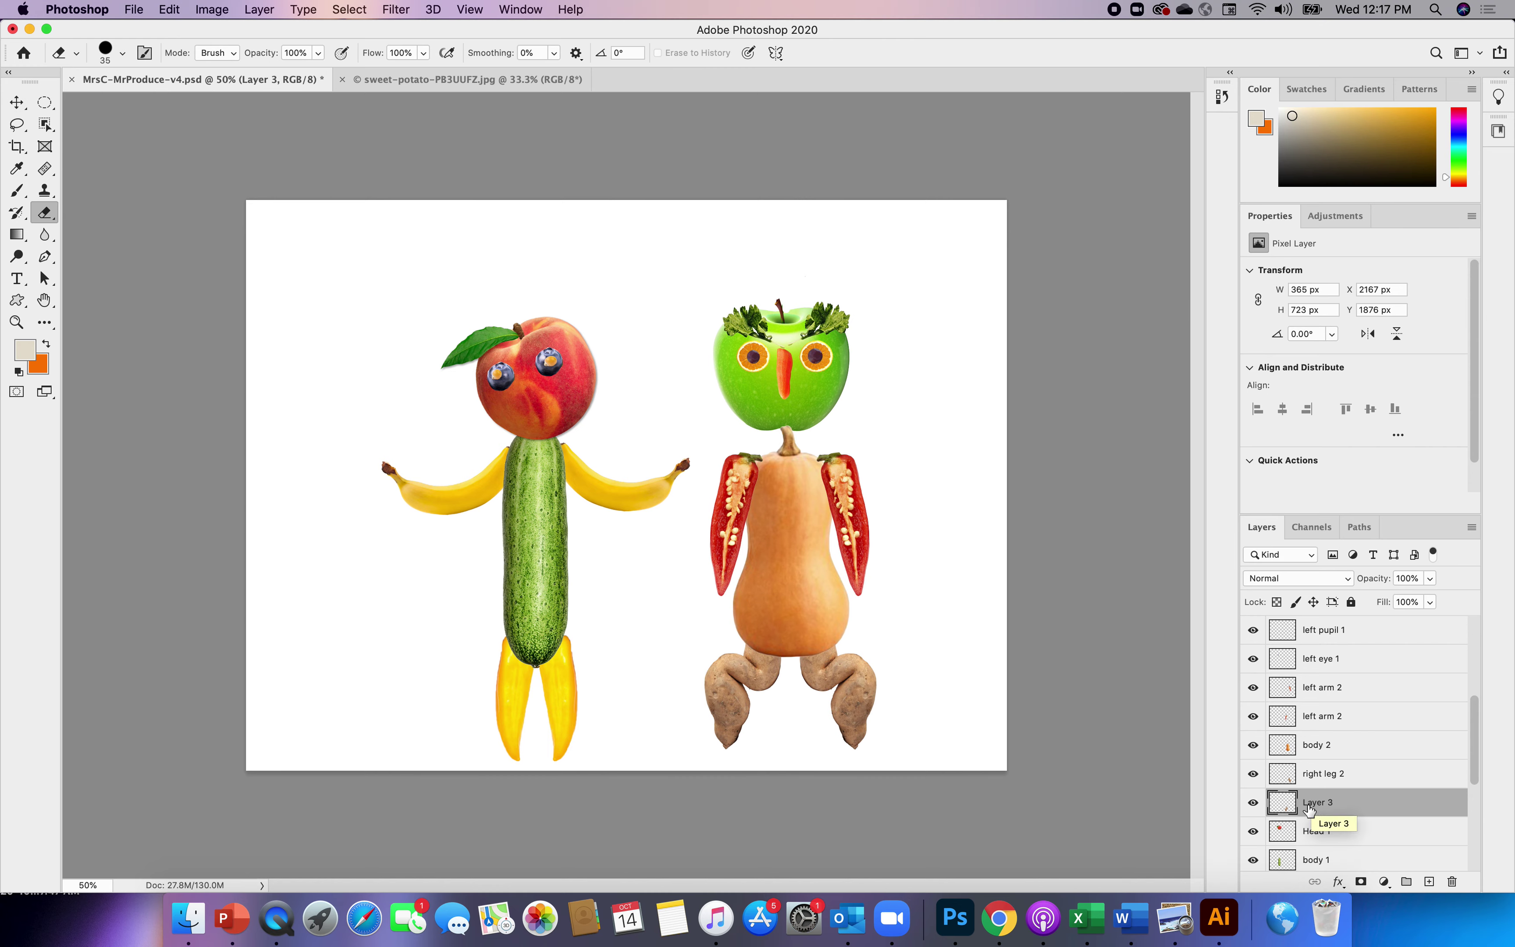
{"action": "double_click", "coordinate": [1311, 804]}
{"action": "type", "text": "left le"}
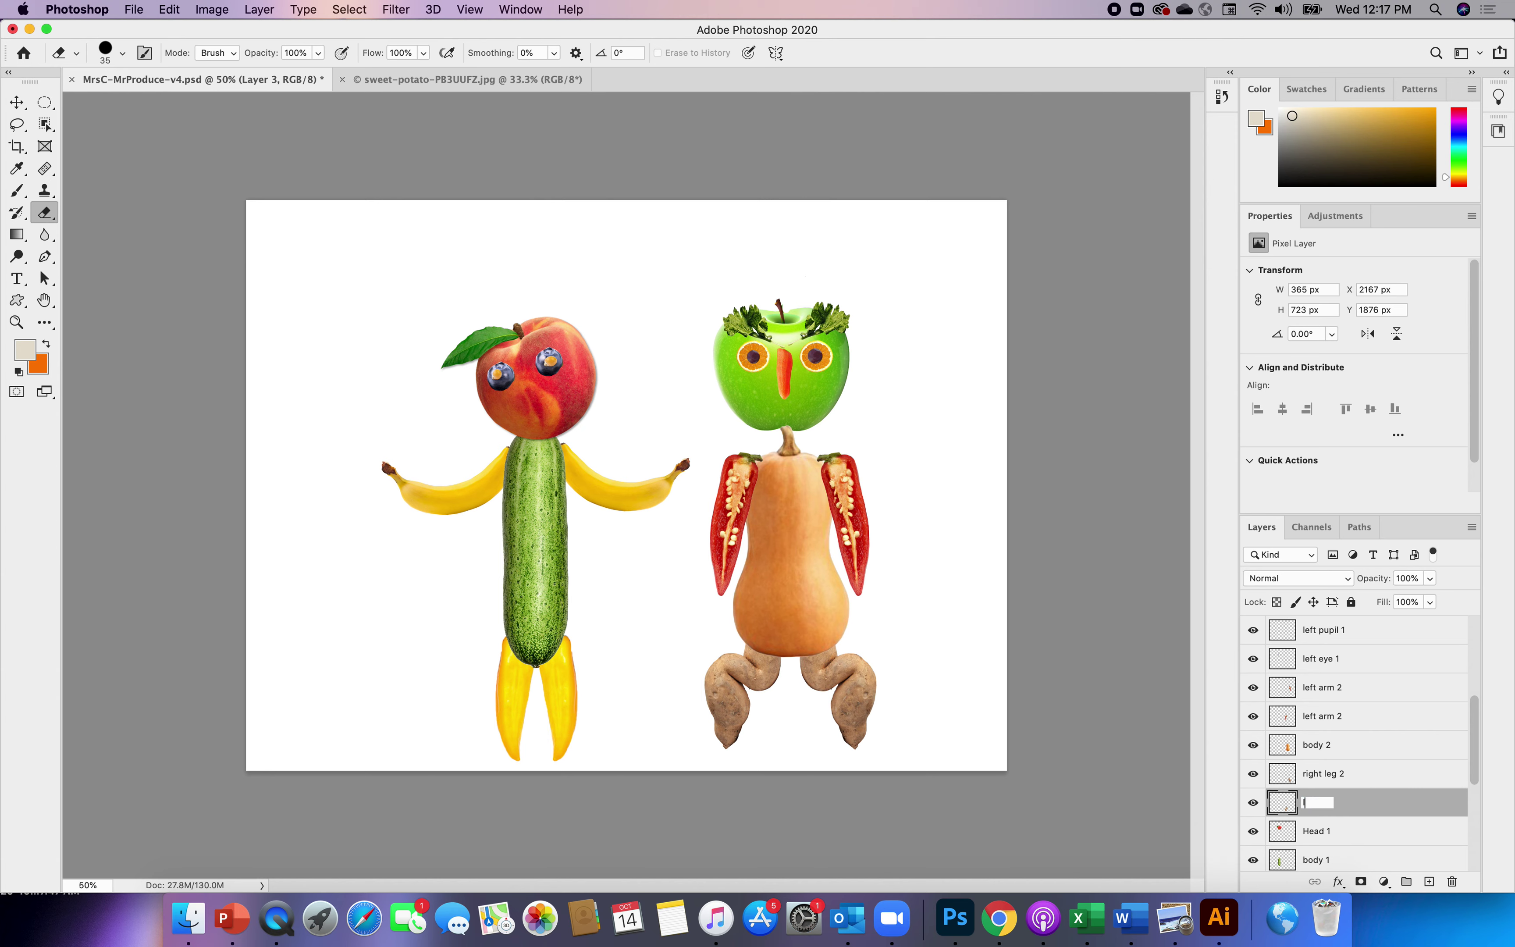
{"action": "type", "text": "g 2"}
{"action": "key", "text": "Return"}
{"action": "left_click_drag", "start_coordinate": [1477, 749], "coordinate": [1472, 824]}
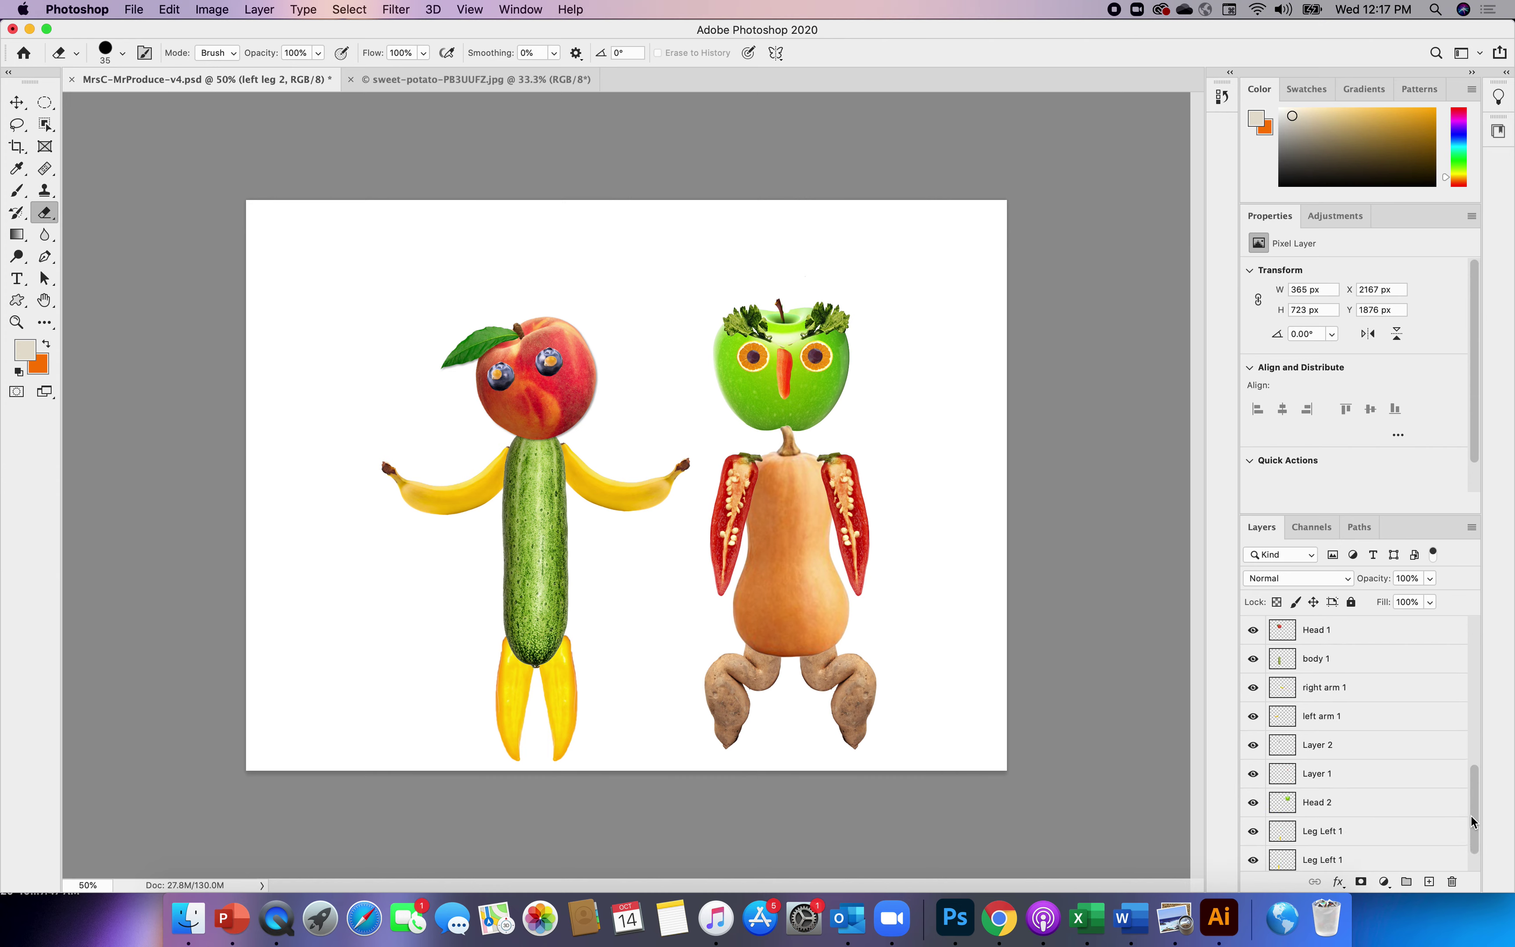
{"action": "left_click", "coordinate": [1320, 749]}
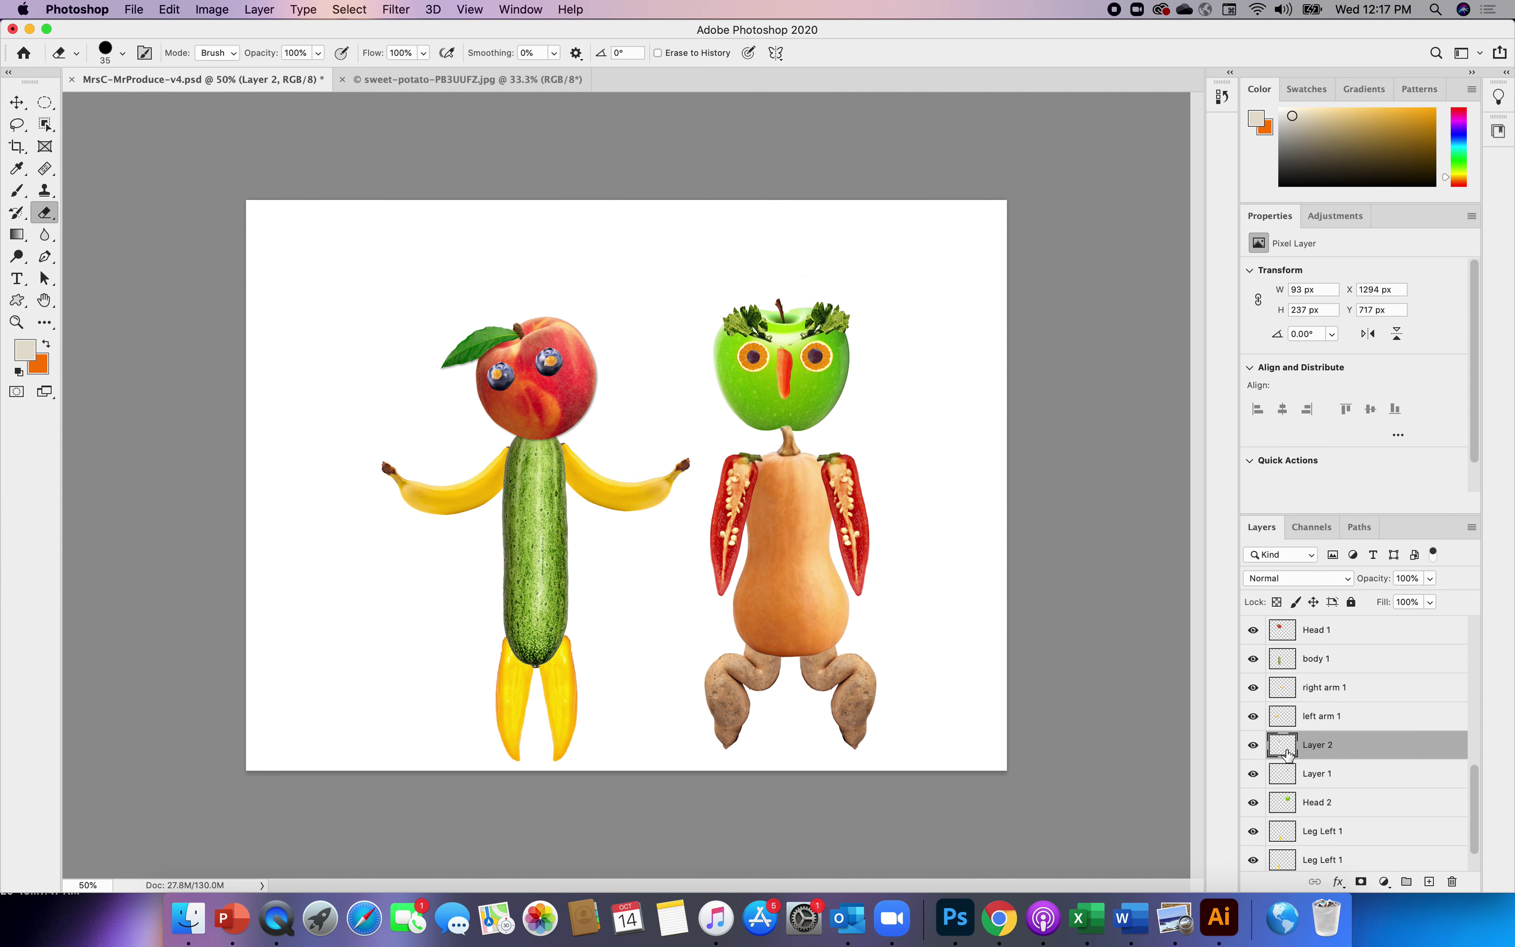
{"action": "left_click", "coordinate": [1319, 776]}
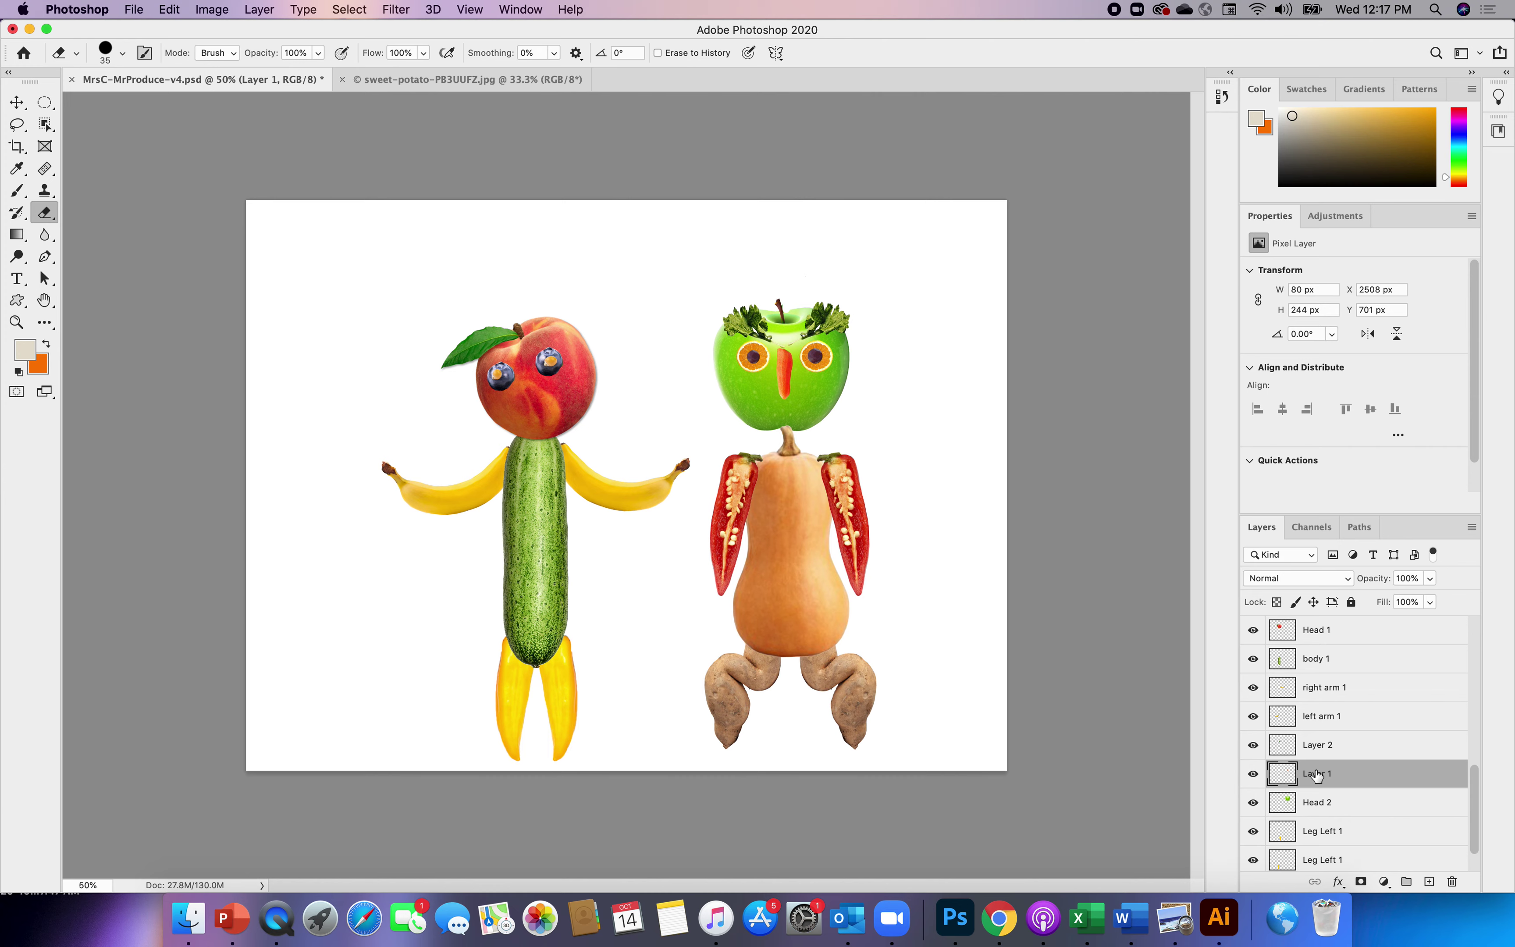
{"action": "left_click_drag", "start_coordinate": [1317, 775], "coordinate": [1454, 889]}
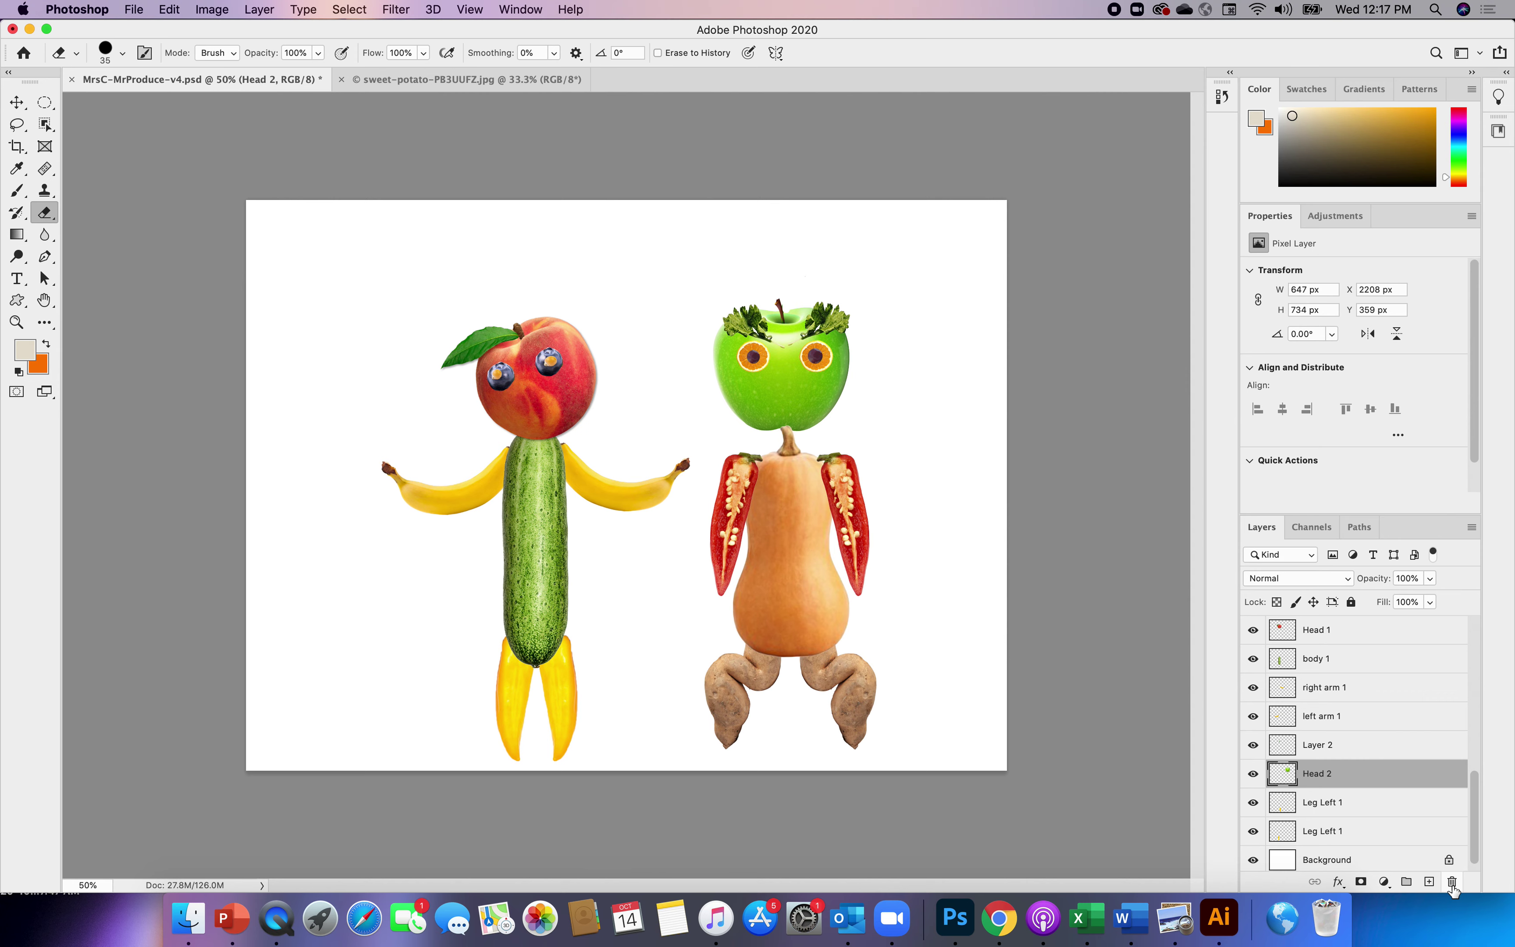
{"action": "key", "text": "super+z"}
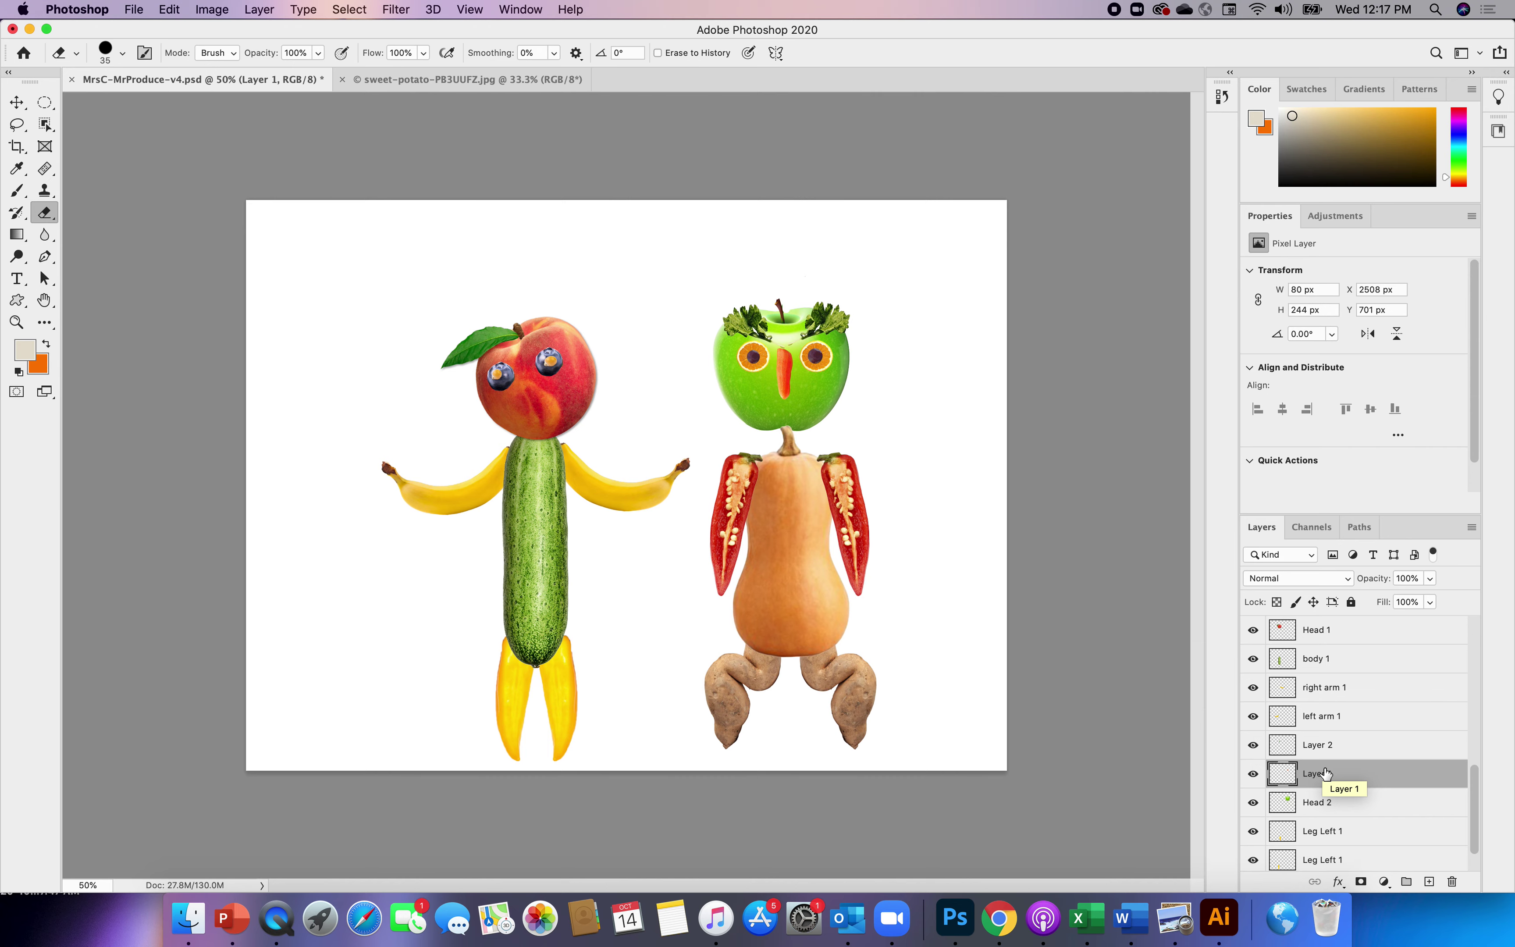
- Rename Layer 1, which holds the carrot nose on the apple head, as "nose 2"
{"action": "double_click", "coordinate": [1326, 775]}
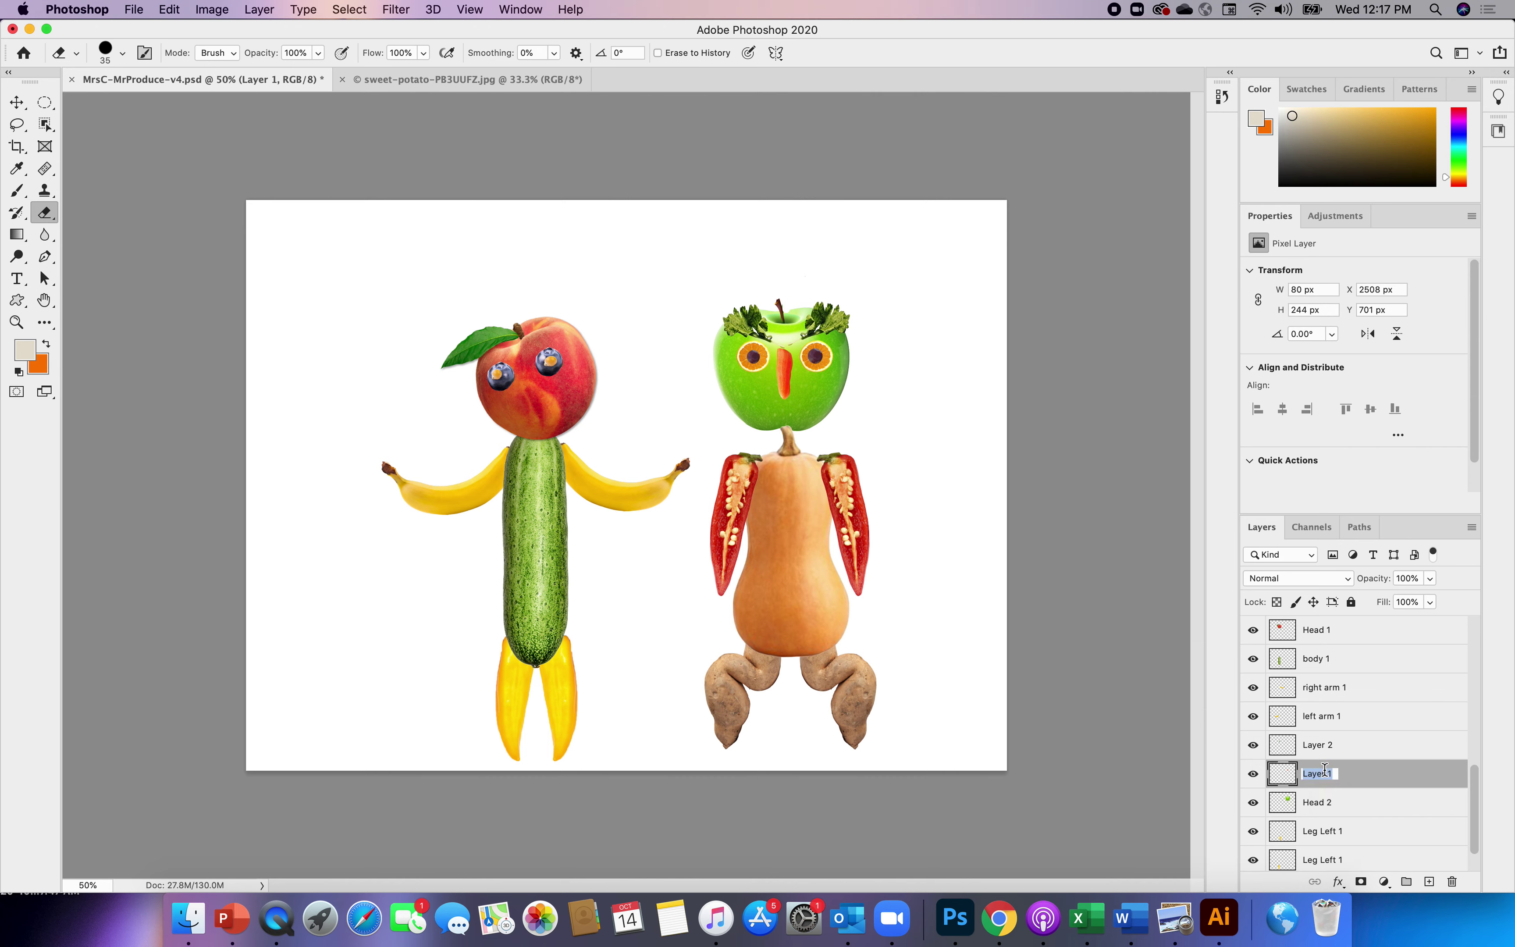
{"action": "type", "text": "nose 2"}
{"action": "key", "text": "Return"}
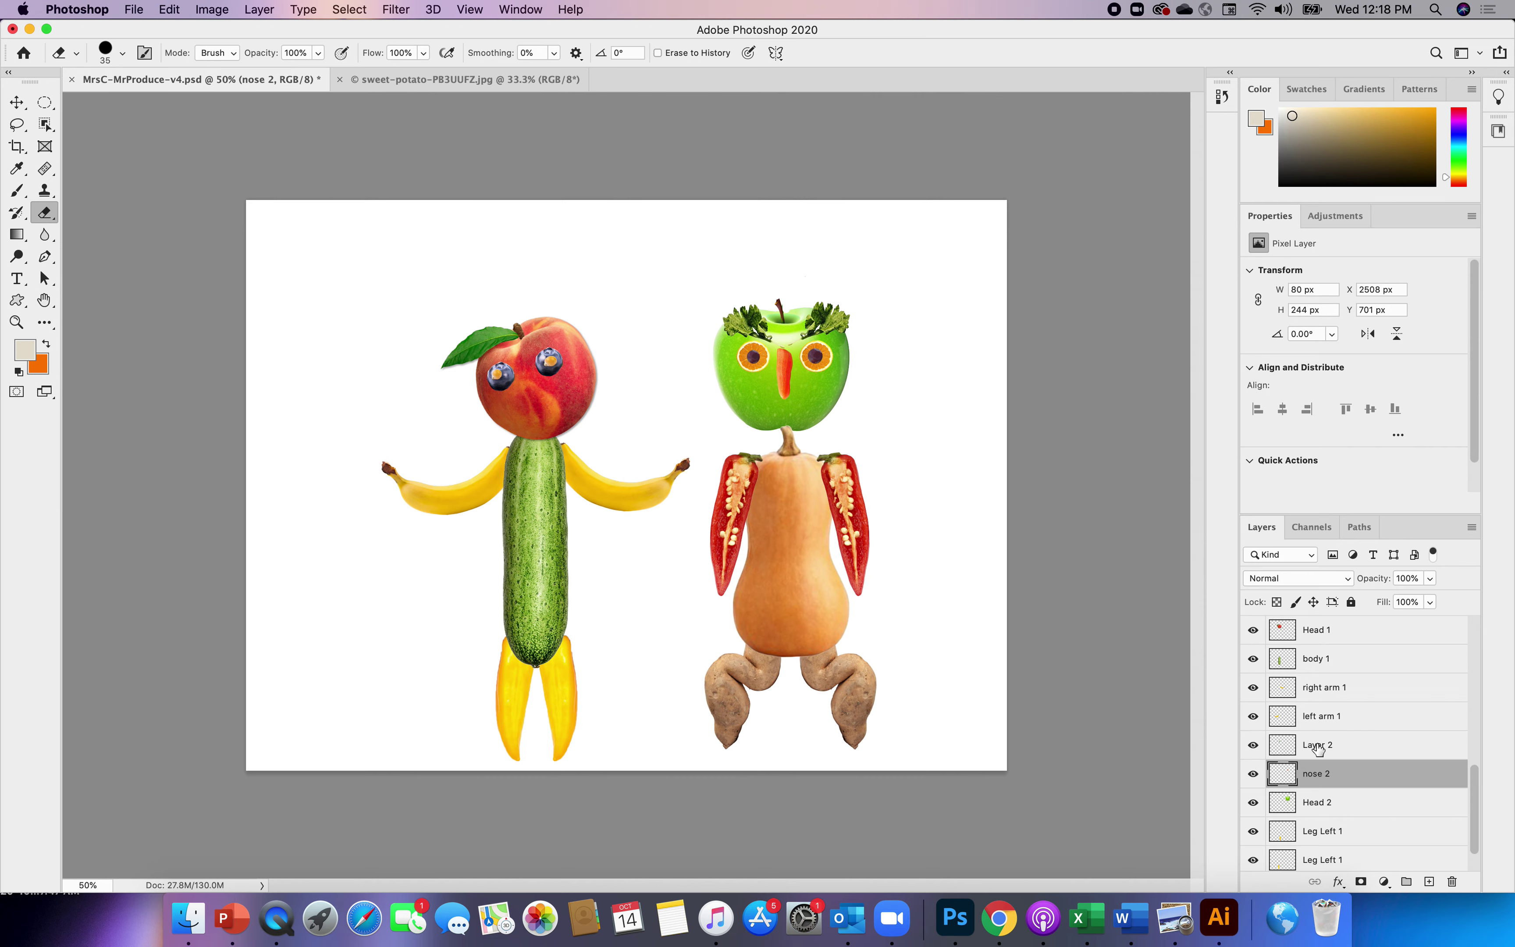
- Delete Layer 2, the unnamed layer just above "nose 2"
{"action": "left_click", "coordinate": [1316, 745]}
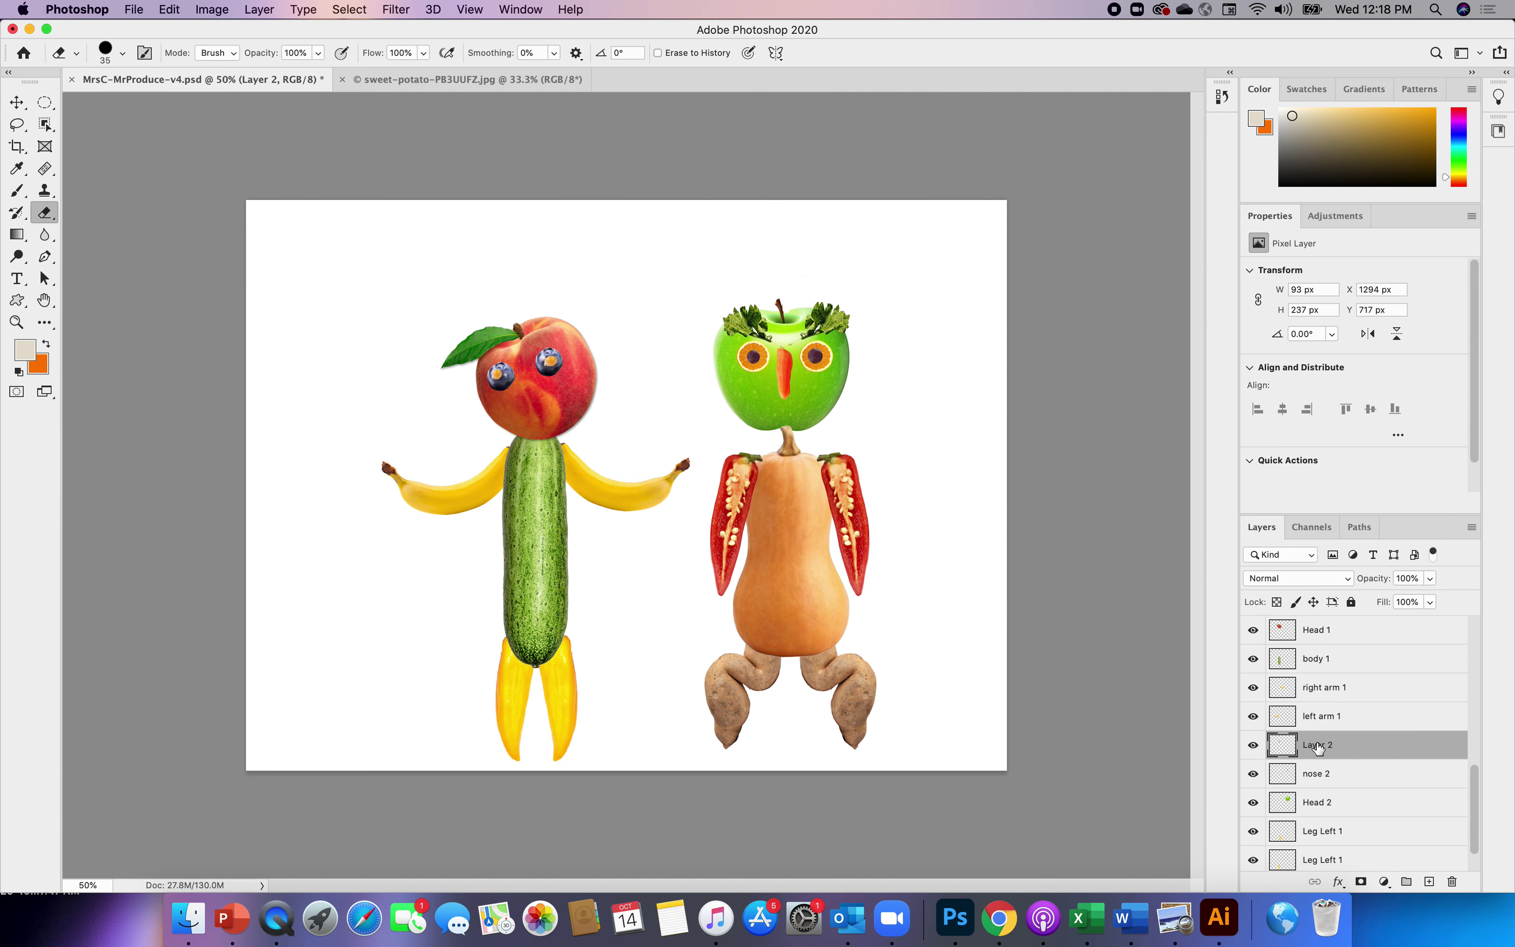
{"action": "left_click_drag", "start_coordinate": [1317, 746], "coordinate": [1454, 885]}
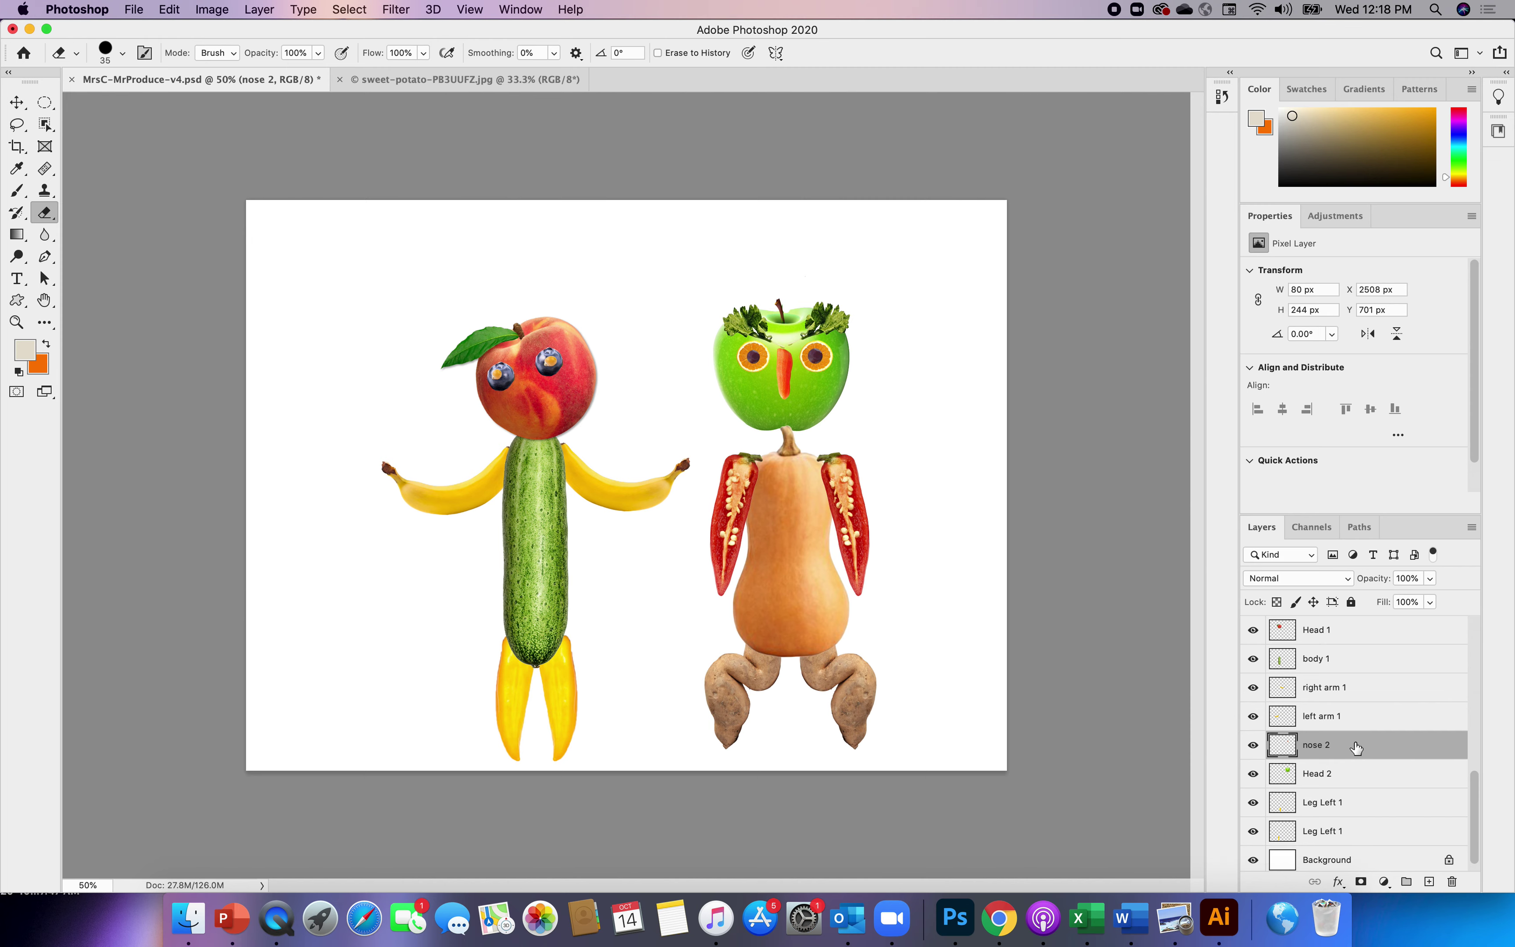
{"action": "key", "text": "super+v"}
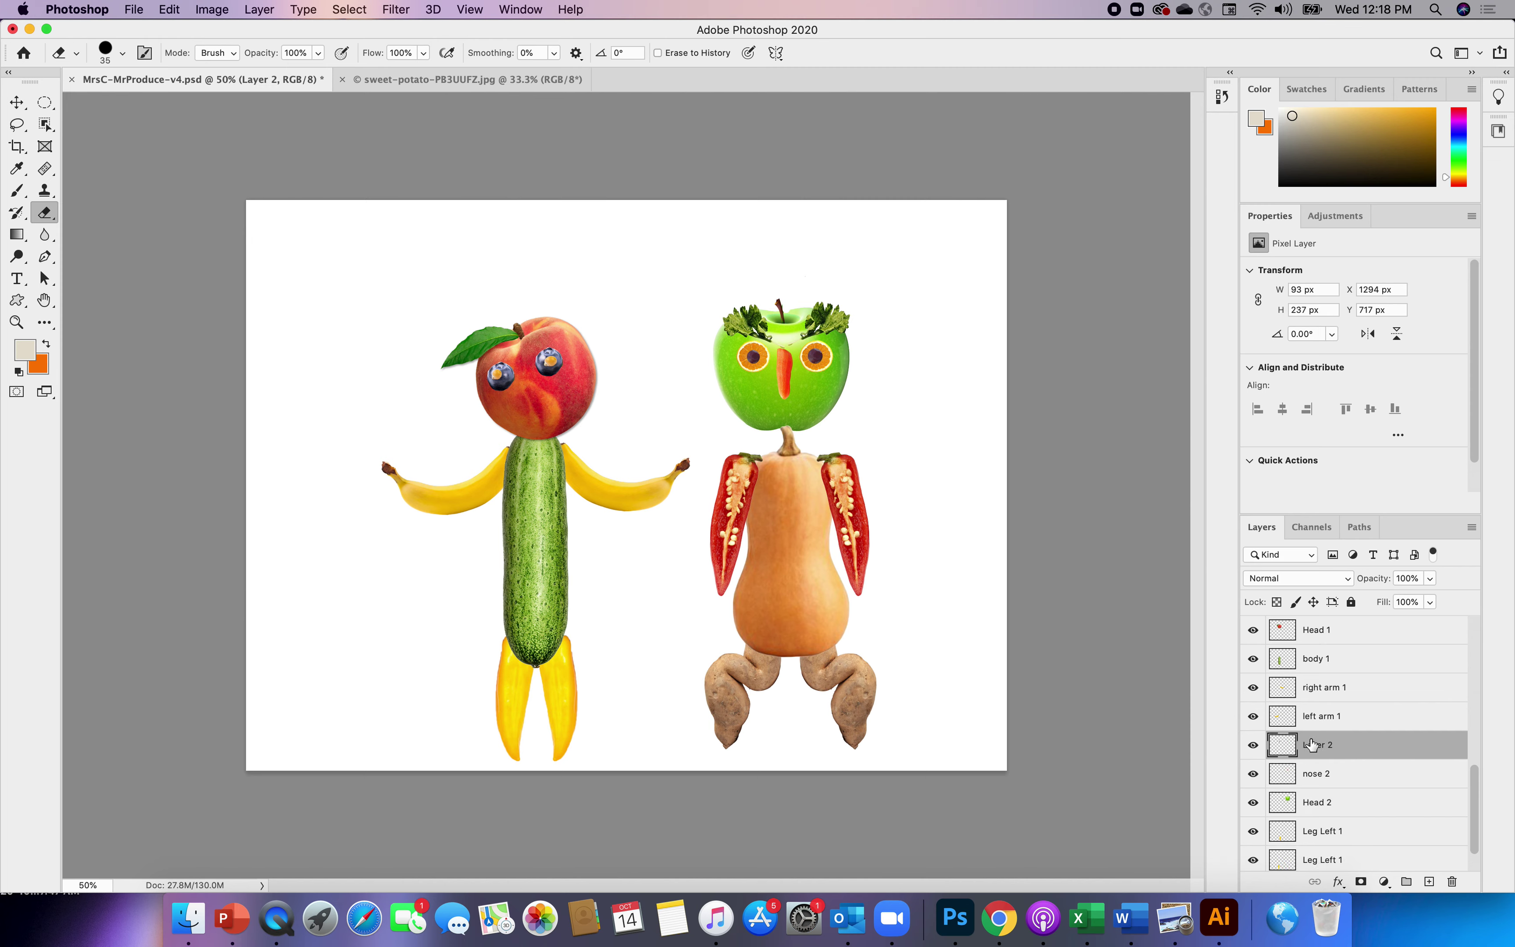
{"action": "left_click_drag", "start_coordinate": [1312, 744], "coordinate": [1454, 883]}
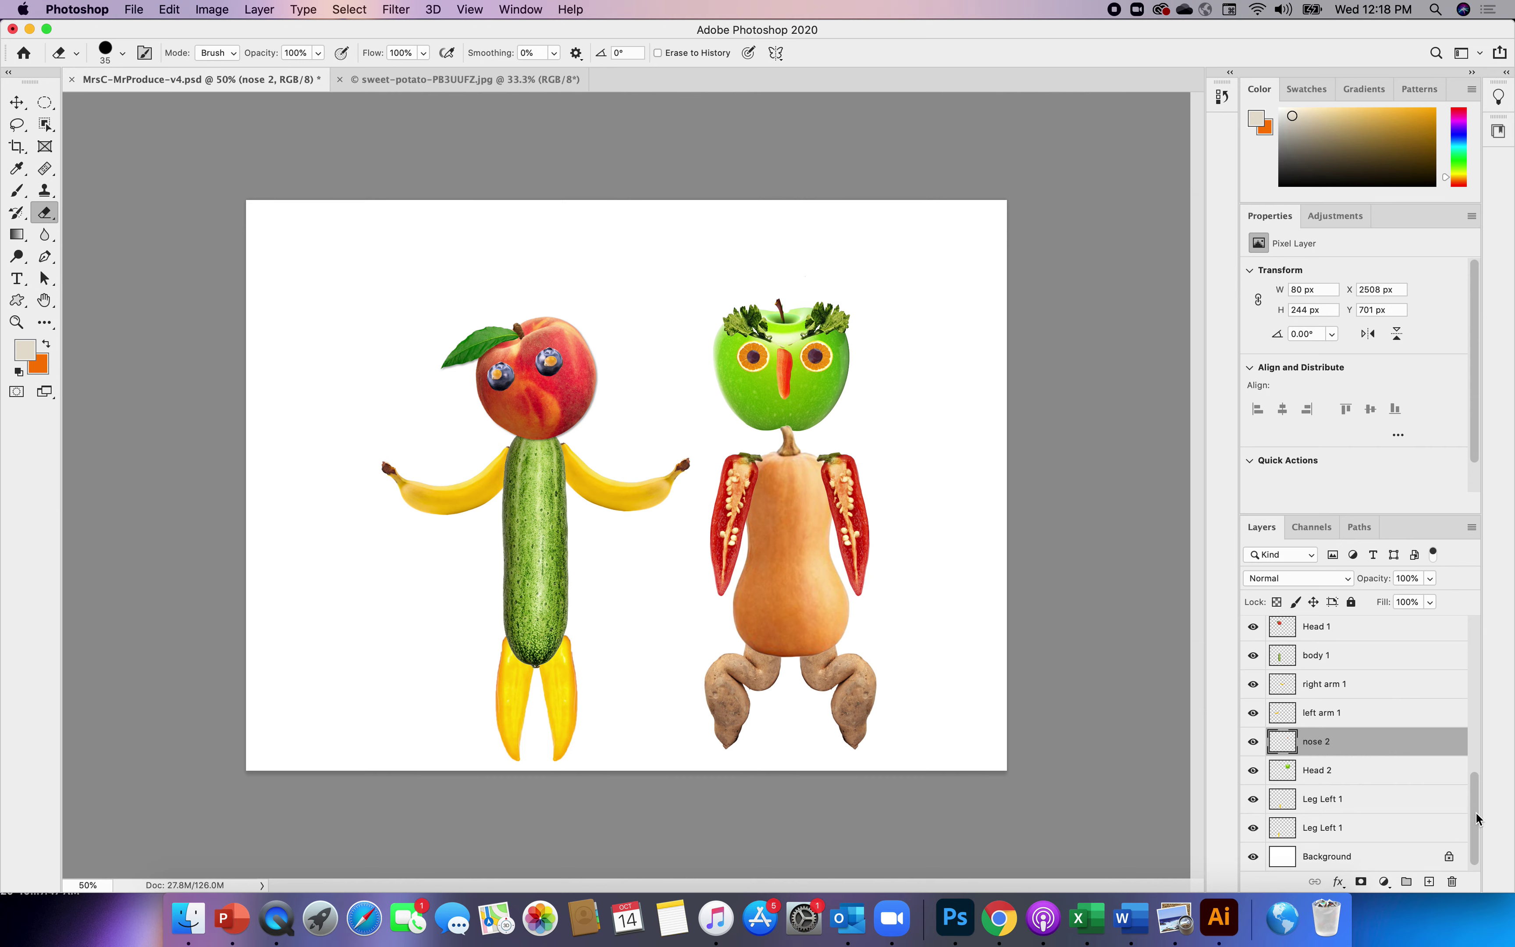
- Open the image POTATO 1.jpg from the VEGETABLES folder
{"action": "mouse_move", "coordinate": [1475, 814]}
{"action": "left_mouse_down"}
{"action": "mouse_move", "coordinate": [1466, 632]}
{"action": "mouse_move", "coordinate": [1467, 828]}
{"action": "left_mouse_up"}
{"action": "left_click", "coordinate": [134, 10]}
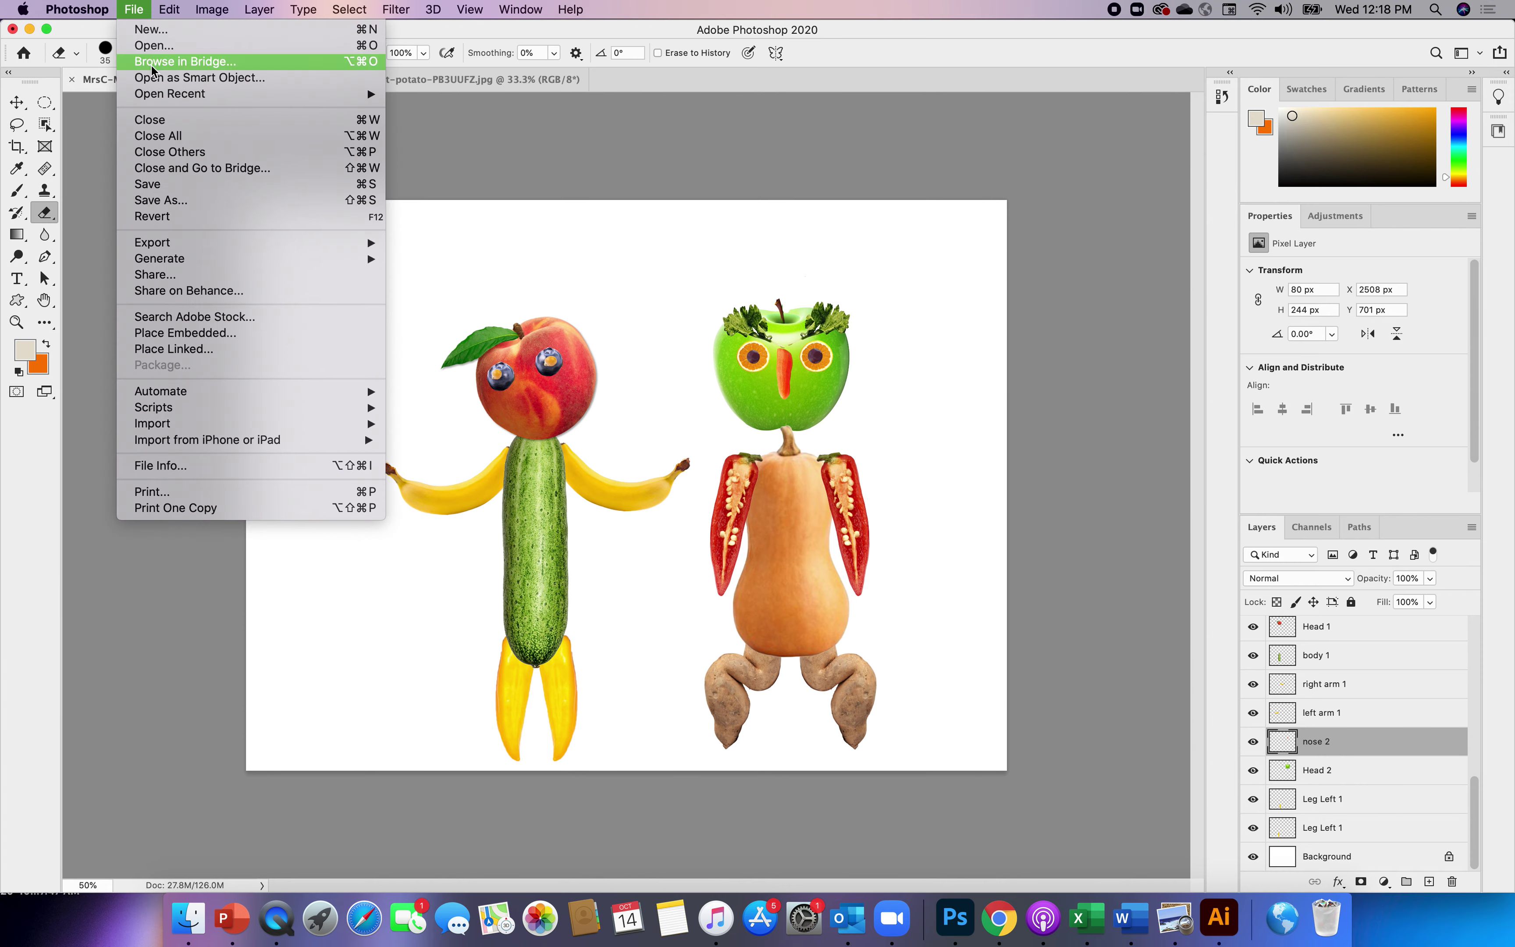
{"action": "left_click", "coordinate": [152, 47]}
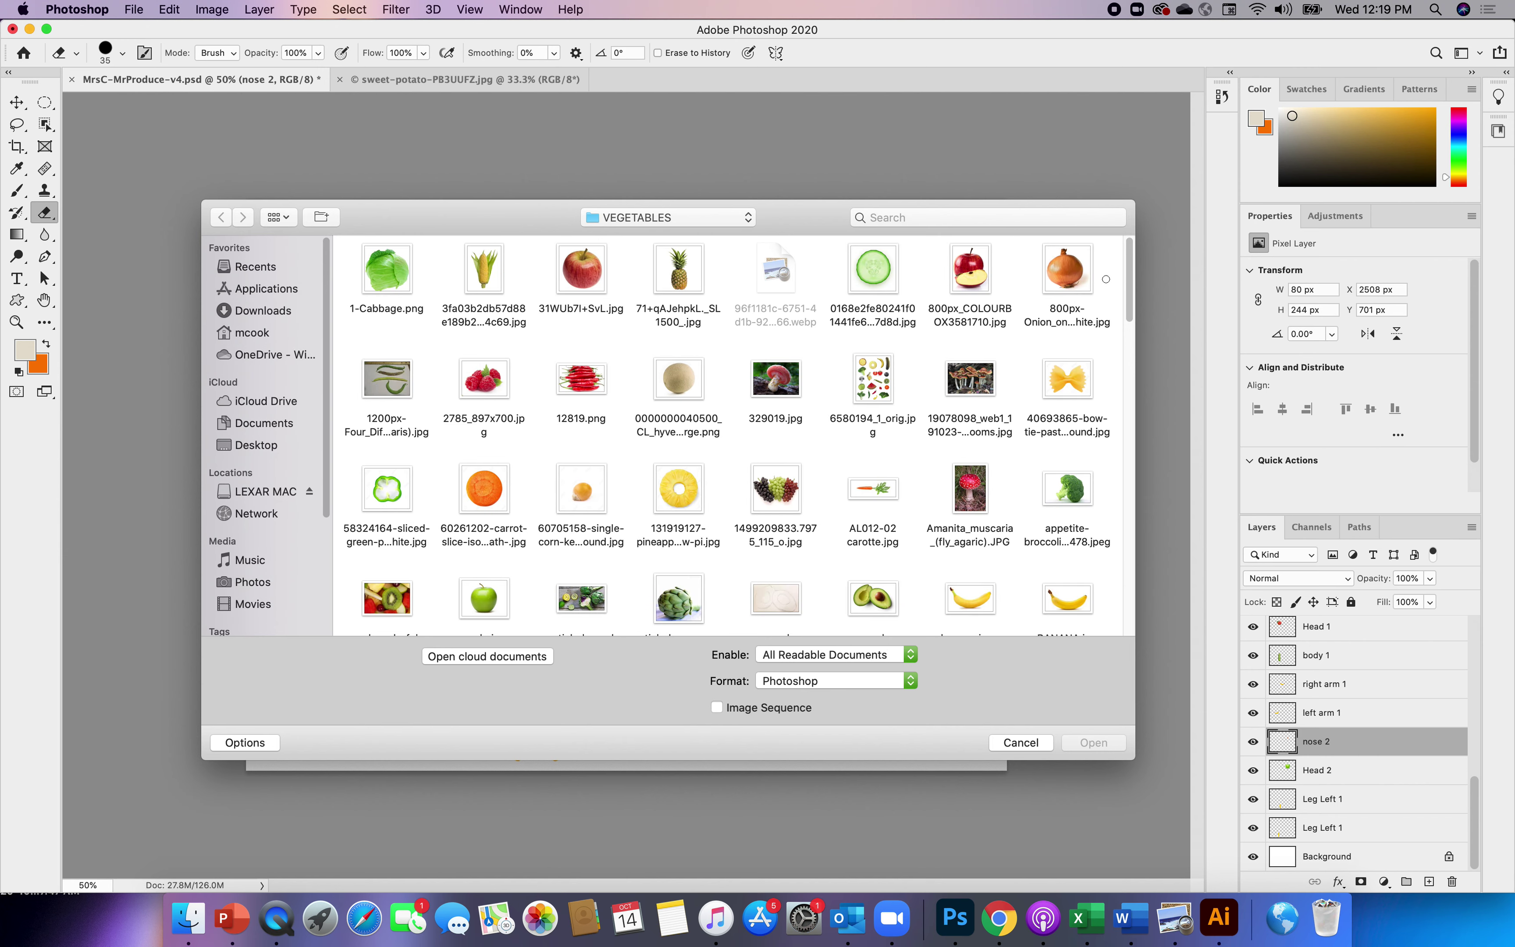
{"action": "left_click_drag", "start_coordinate": [1127, 279], "coordinate": [1120, 509]}
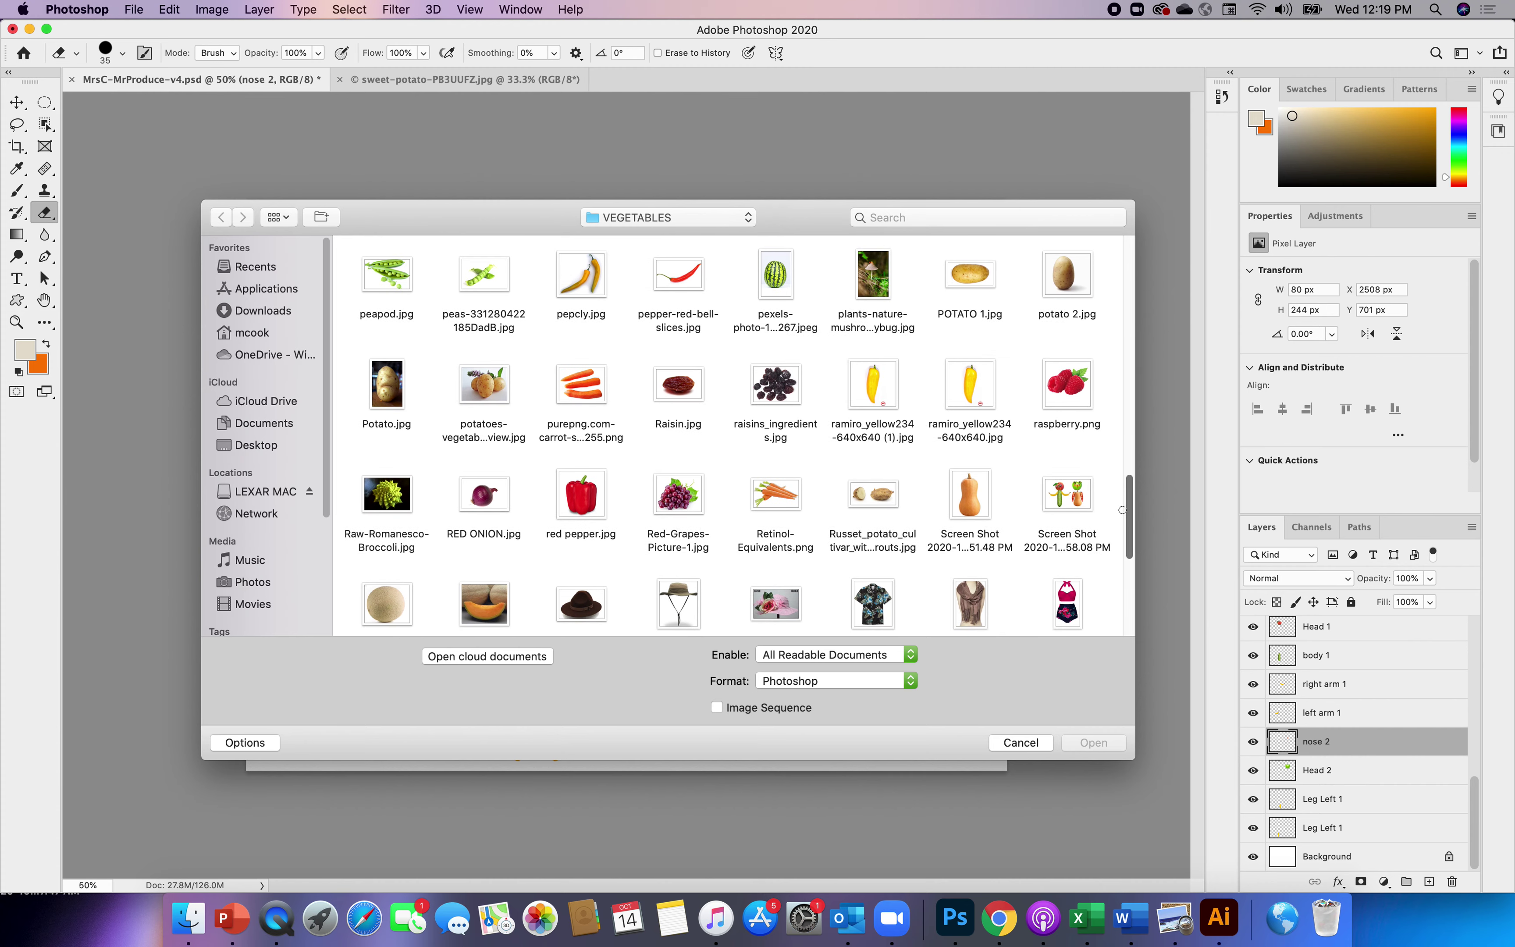
{"action": "left_click", "coordinate": [981, 271]}
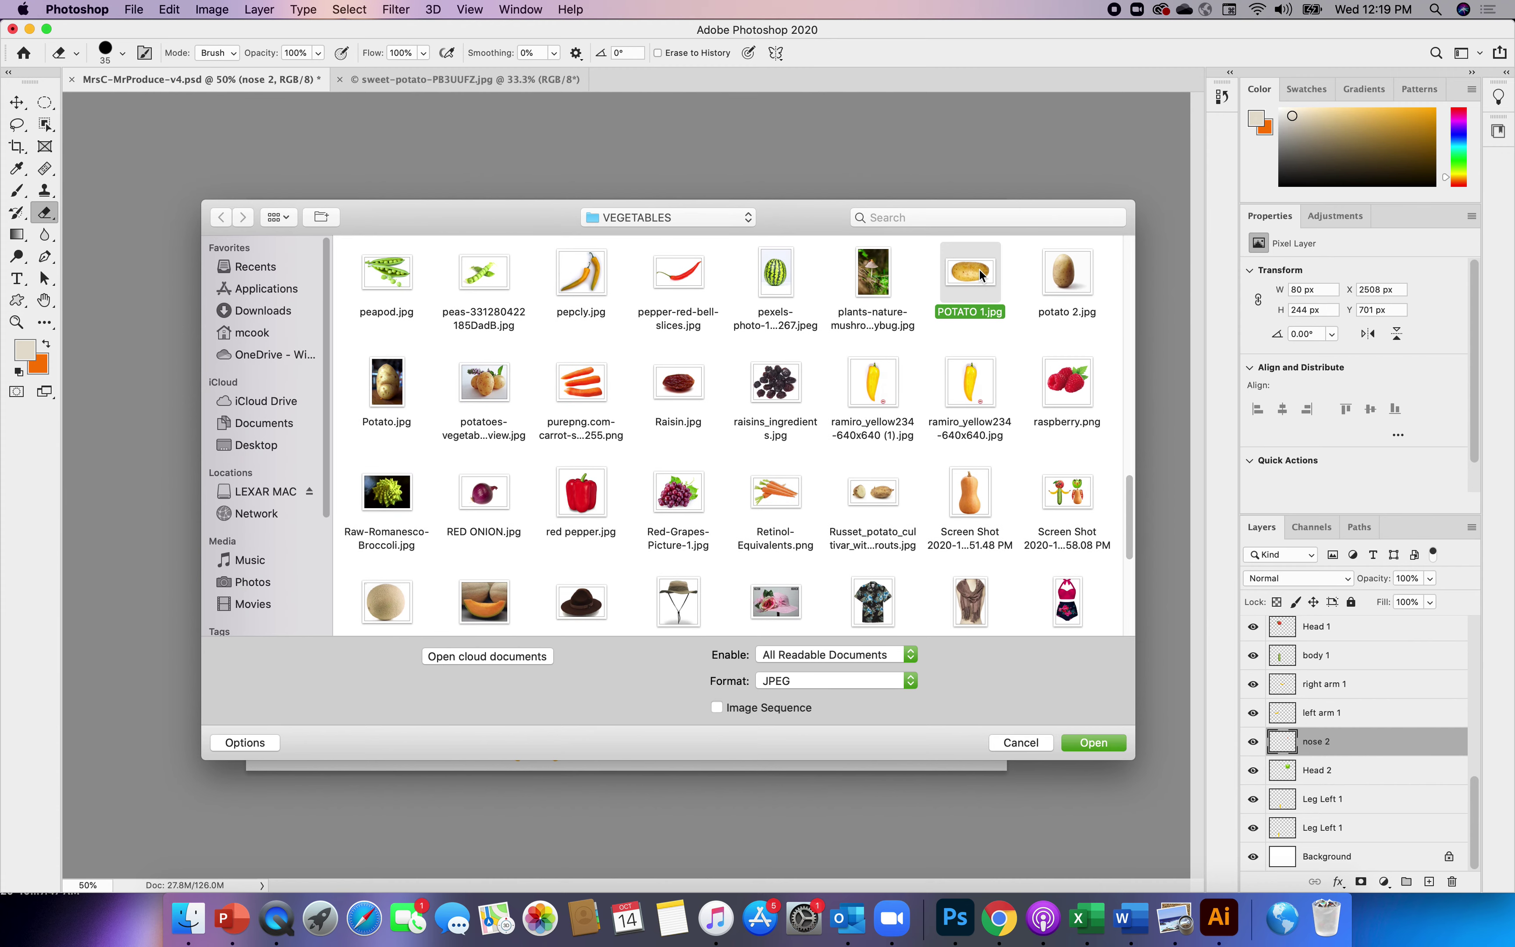
{"action": "left_click", "coordinate": [1092, 742]}
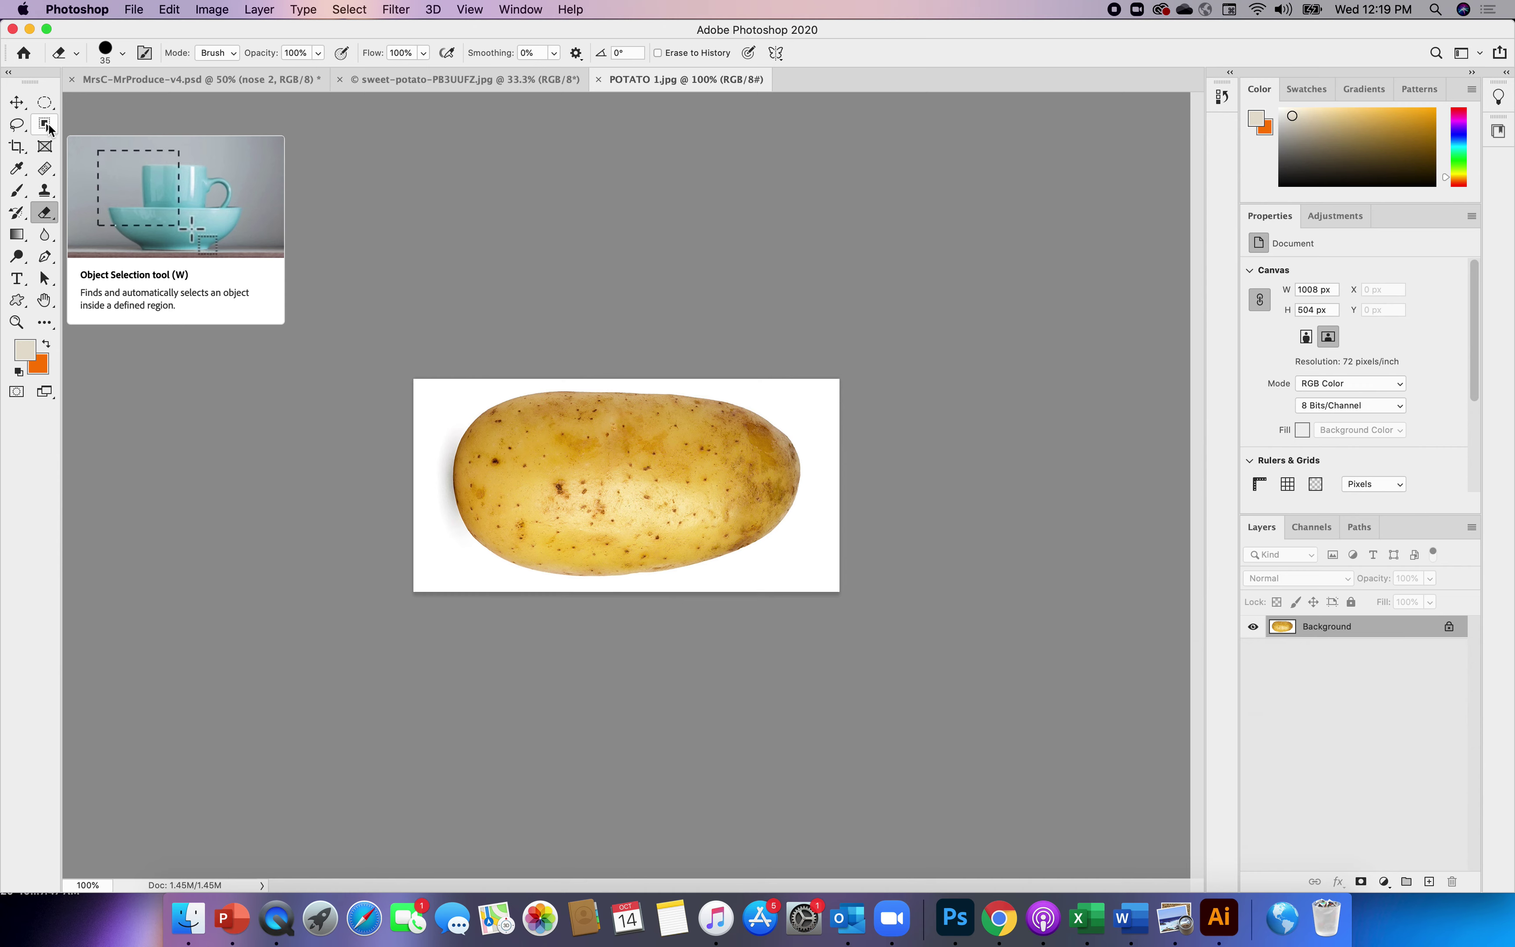
- Select the potato's skin with the Magic Wand, raising the tolerance to 50 and sampling it again
{"action": "left_click", "coordinate": [50, 129]}
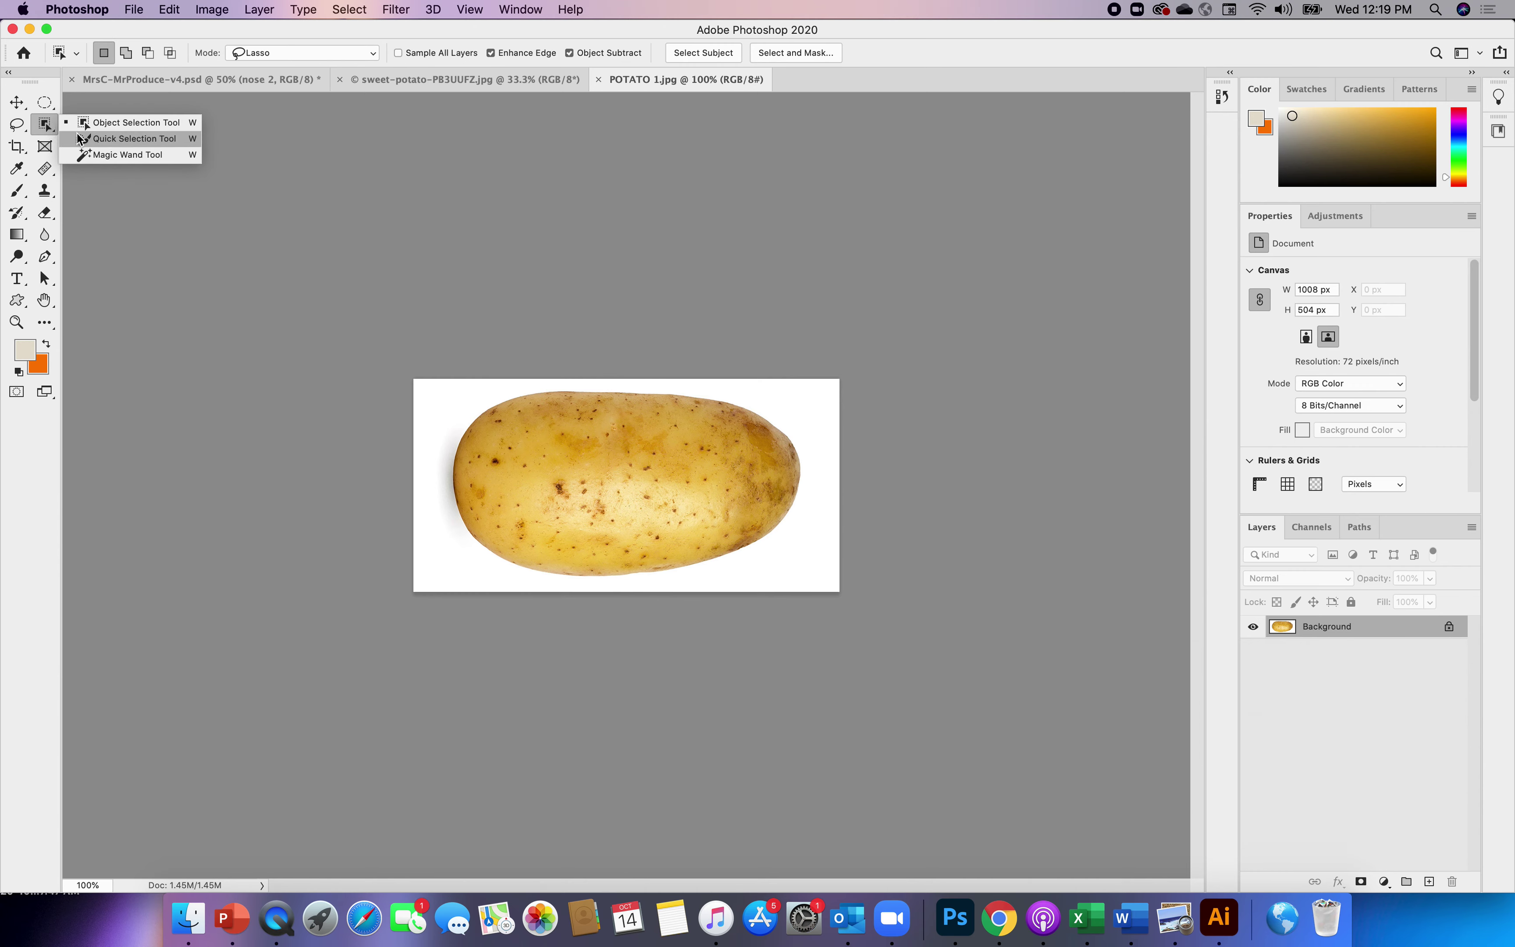
{"action": "left_click", "coordinate": [98, 156]}
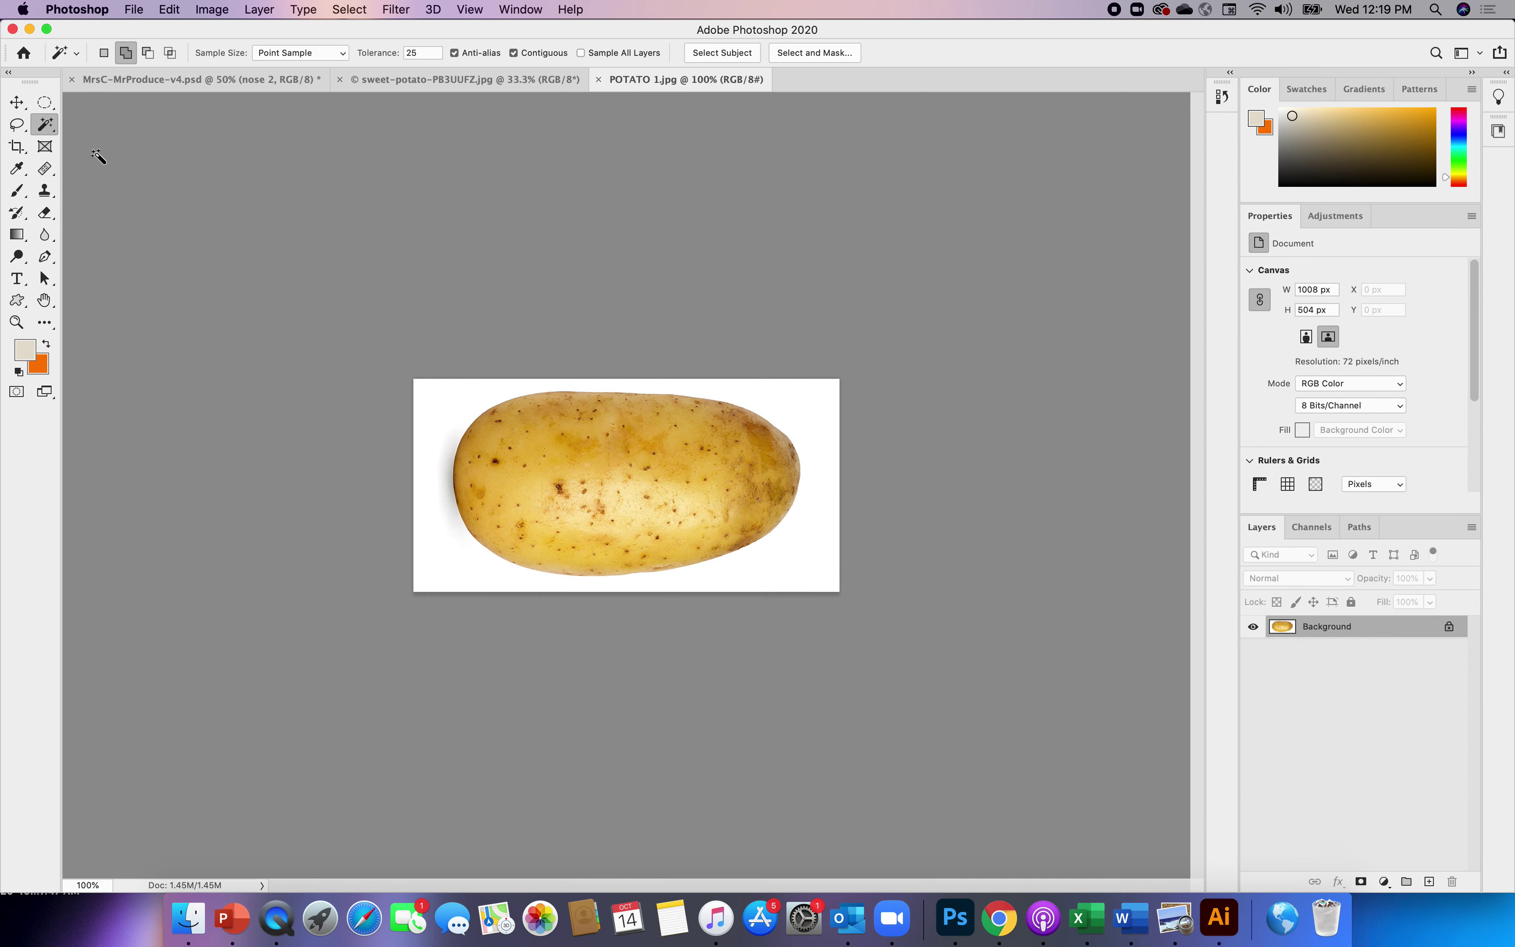
{"action": "left_click", "coordinate": [519, 475]}
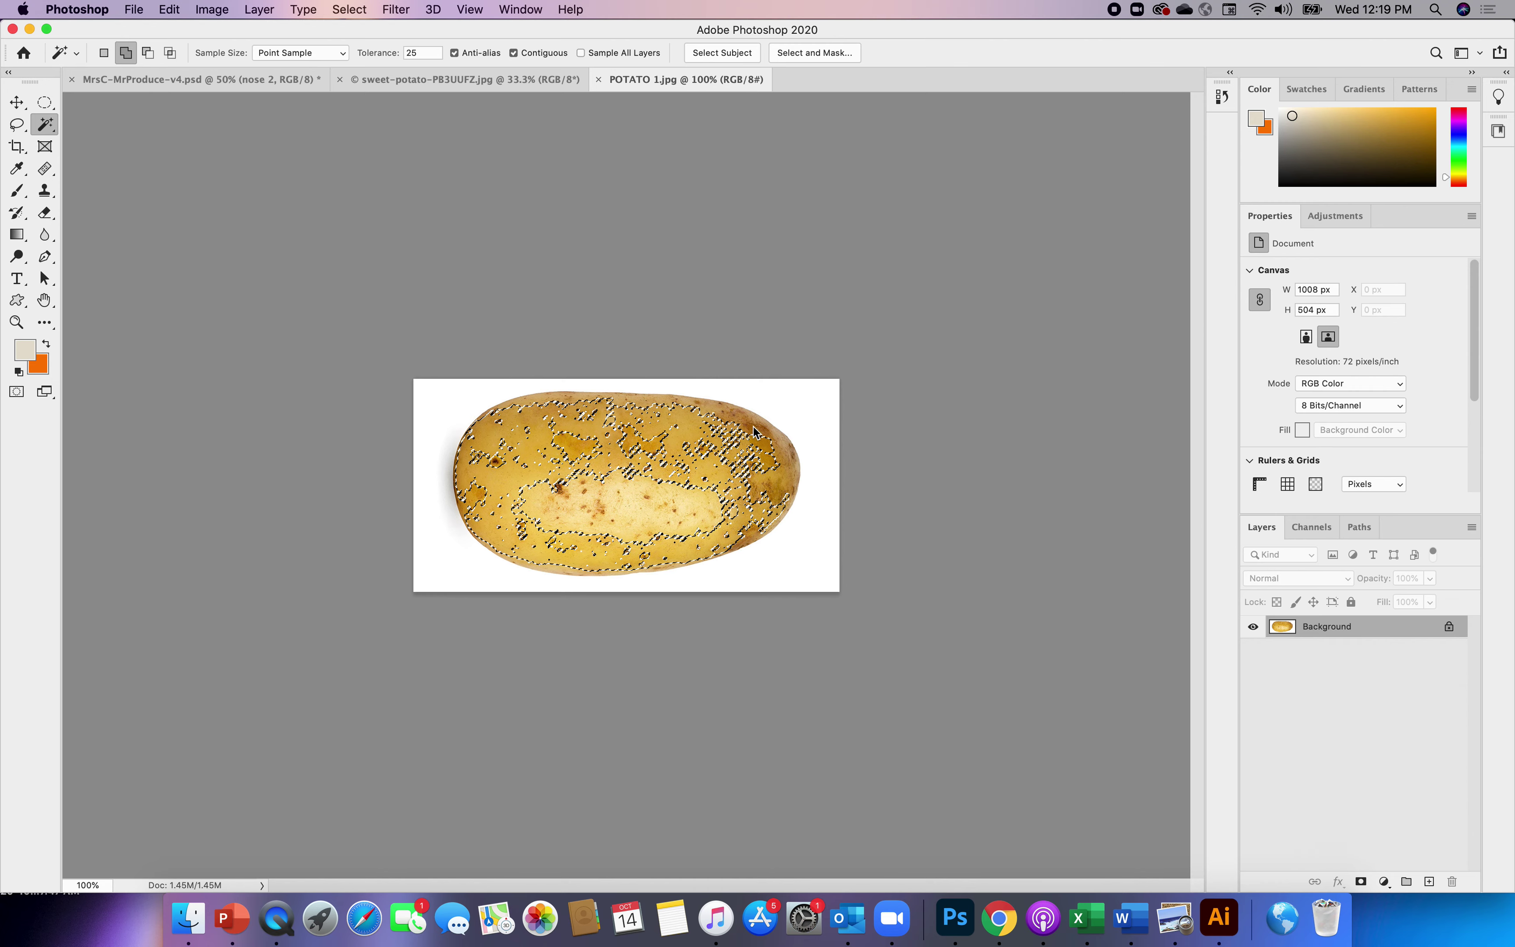
{"action": "left_click", "coordinate": [406, 52]}
{"action": "type", "text": "50"}
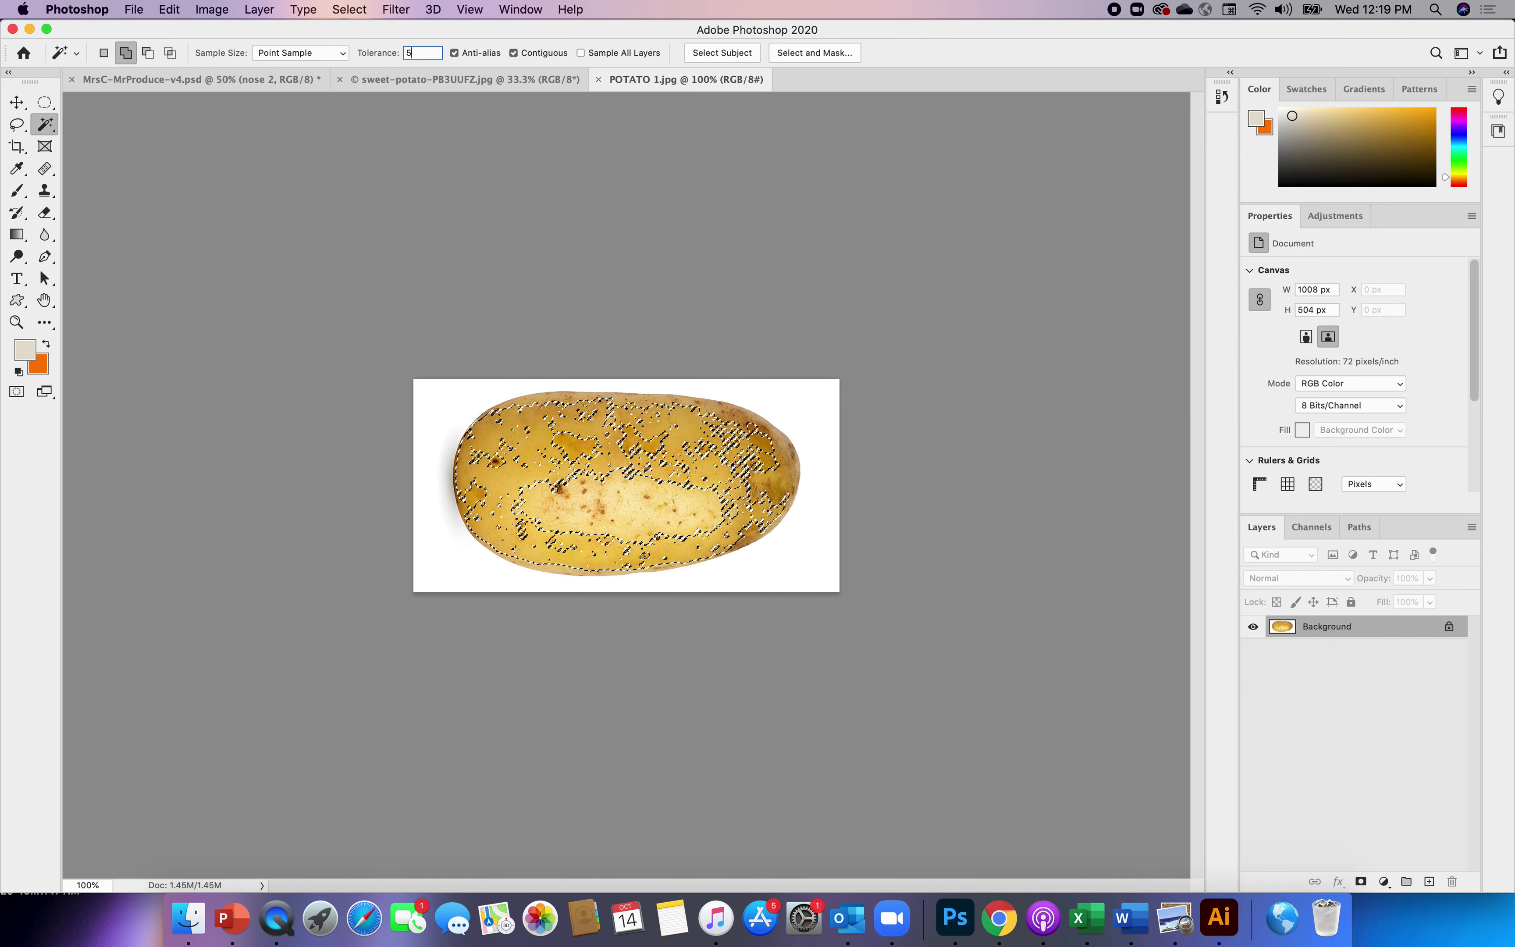
{"action": "left_click", "coordinate": [716, 463]}
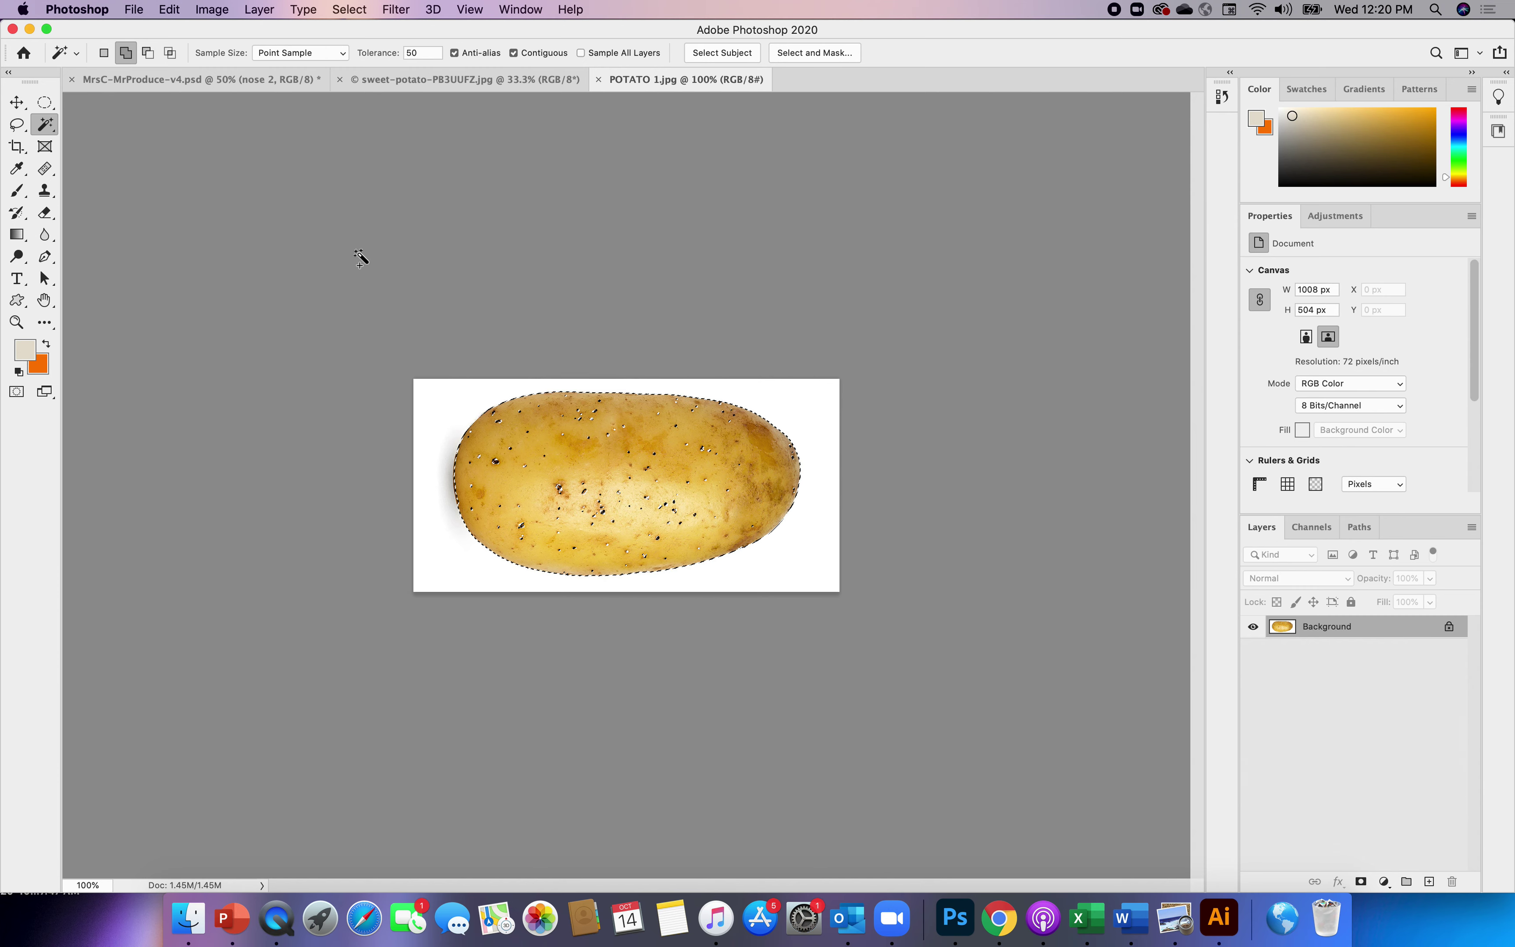
- Raise the Magic Wand tolerance to 70 and add the unselected dark spots inside the potato to the selection
{"action": "left_click", "coordinate": [426, 54]}
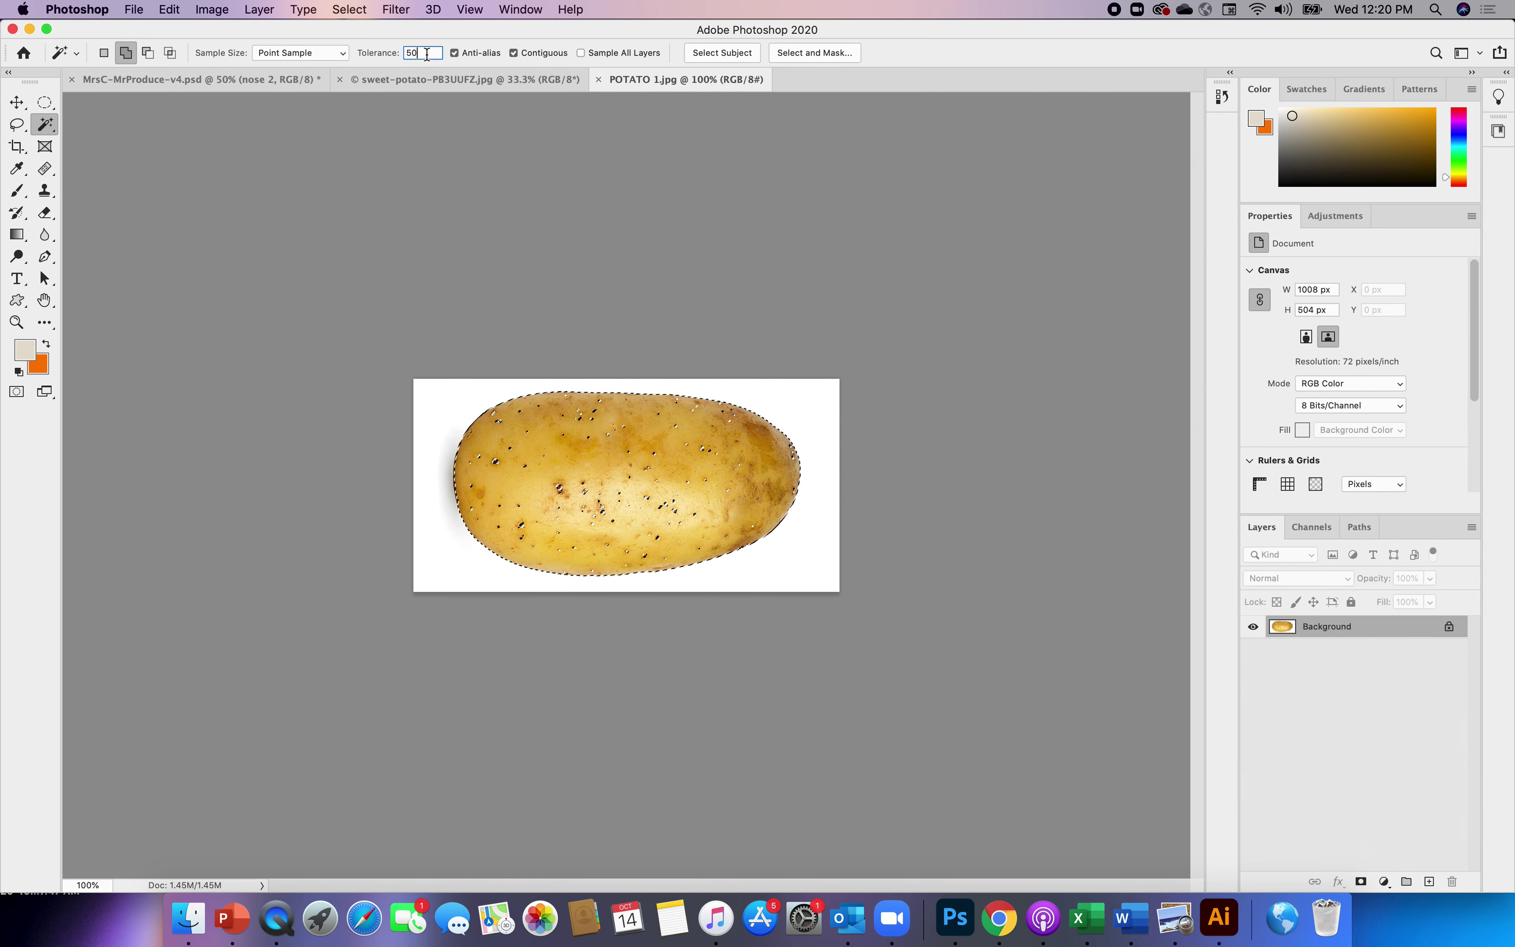
{"action": "type", "text": "70"}
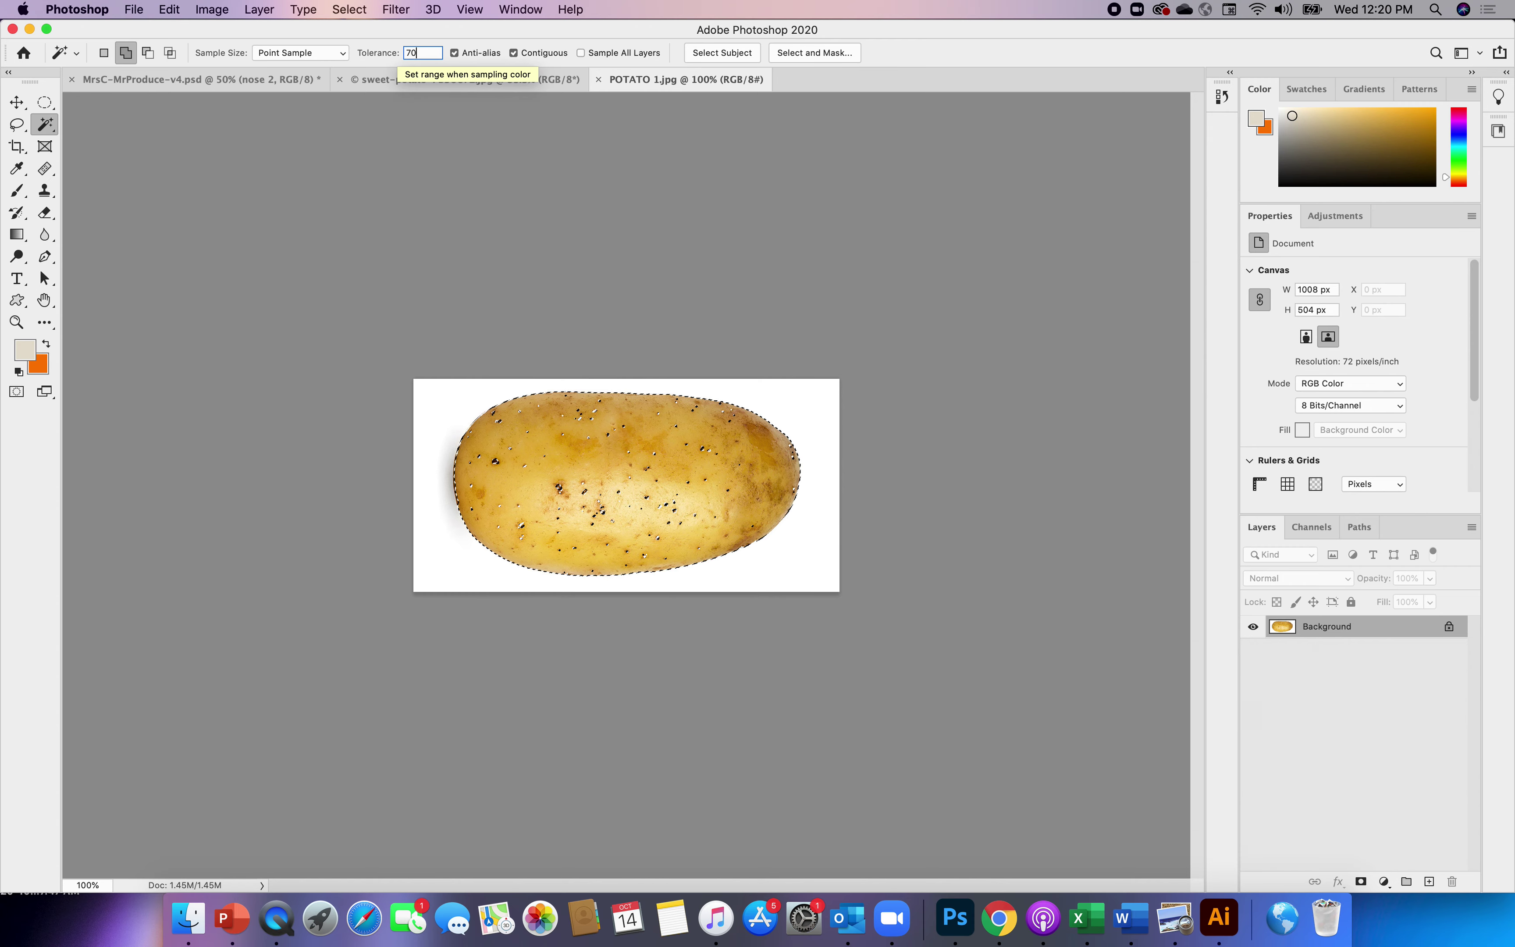
{"action": "left_click", "coordinate": [623, 501]}
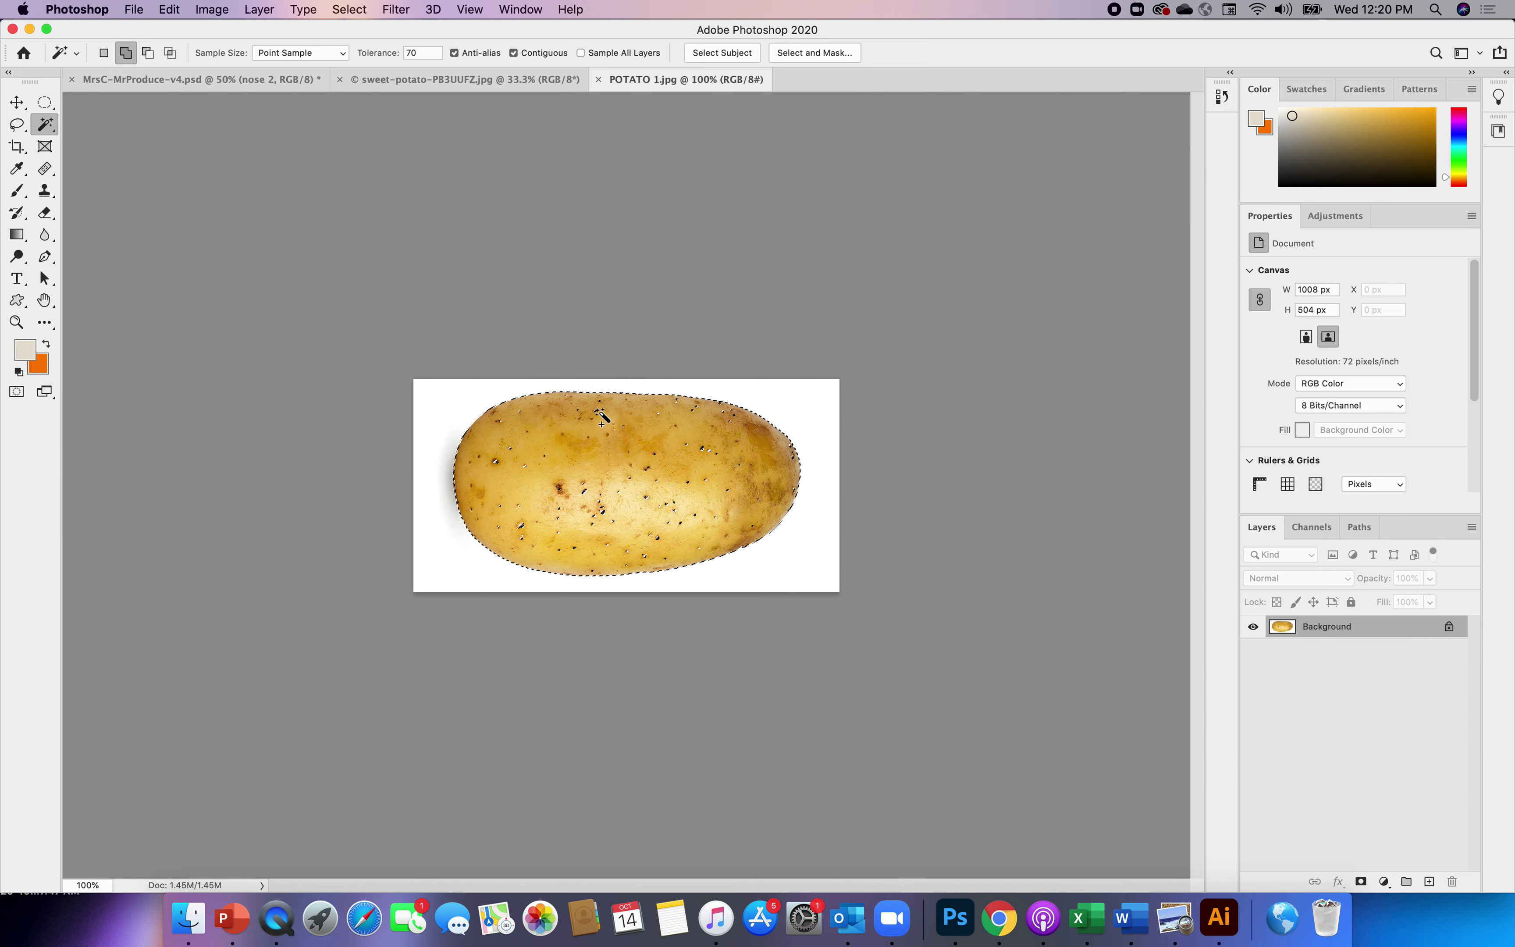
{"action": "left_click", "coordinate": [605, 522]}
- Move the selected potato into MrsC-MrProduce-v4.psd above the peach head and shrink it to about 21% width and 23% height
{"action": "left_click", "coordinate": [16, 104]}
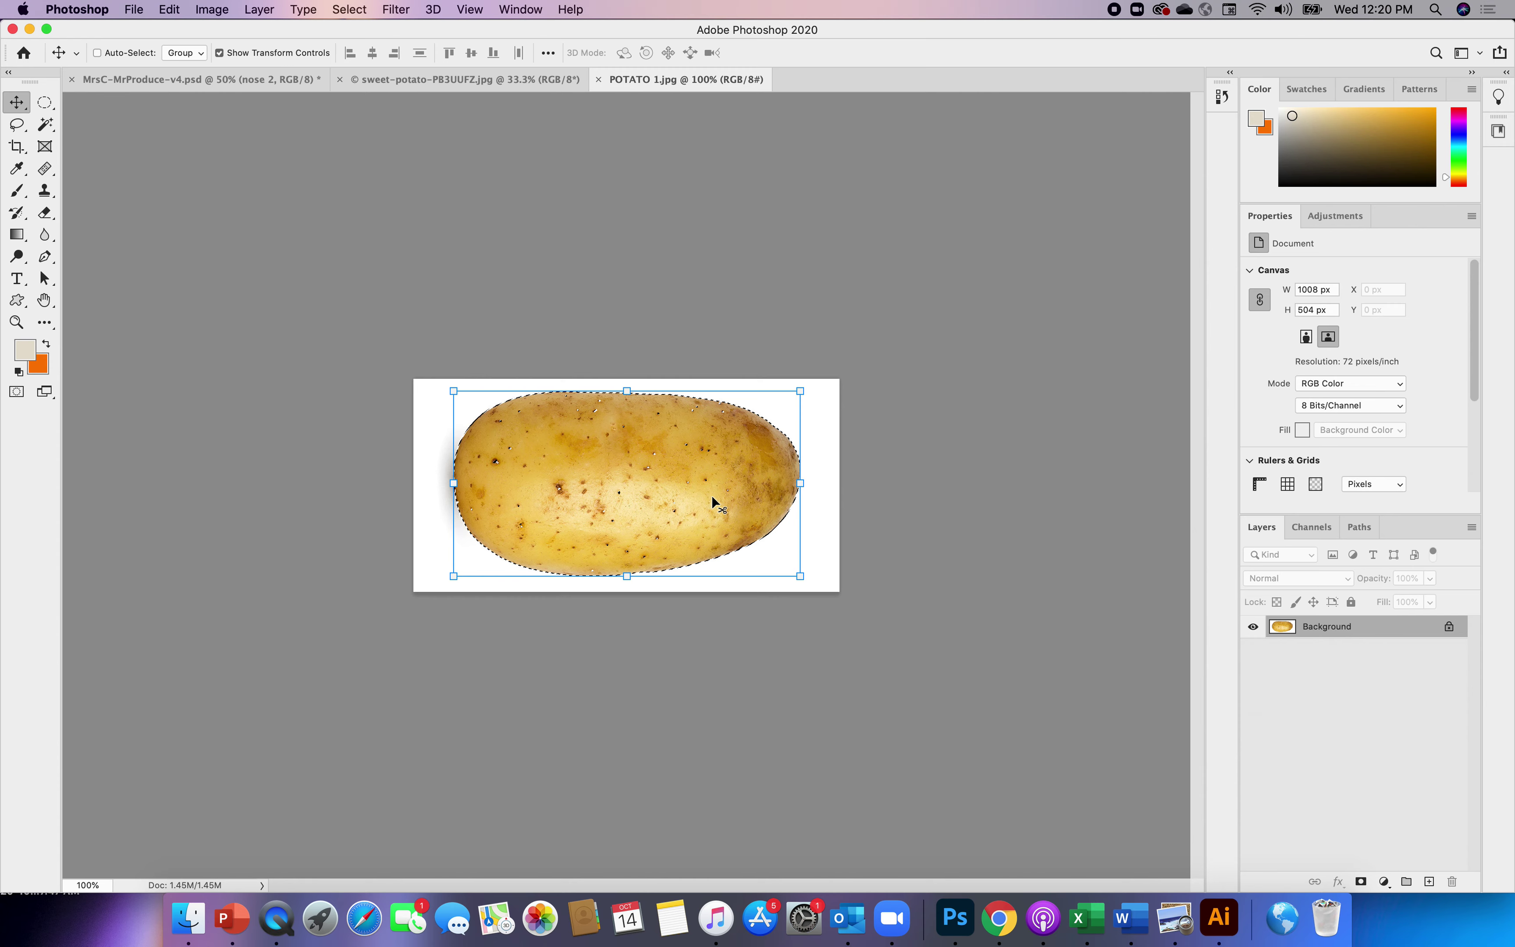
{"action": "left_click_drag", "start_coordinate": [711, 495], "coordinate": [267, 78]}
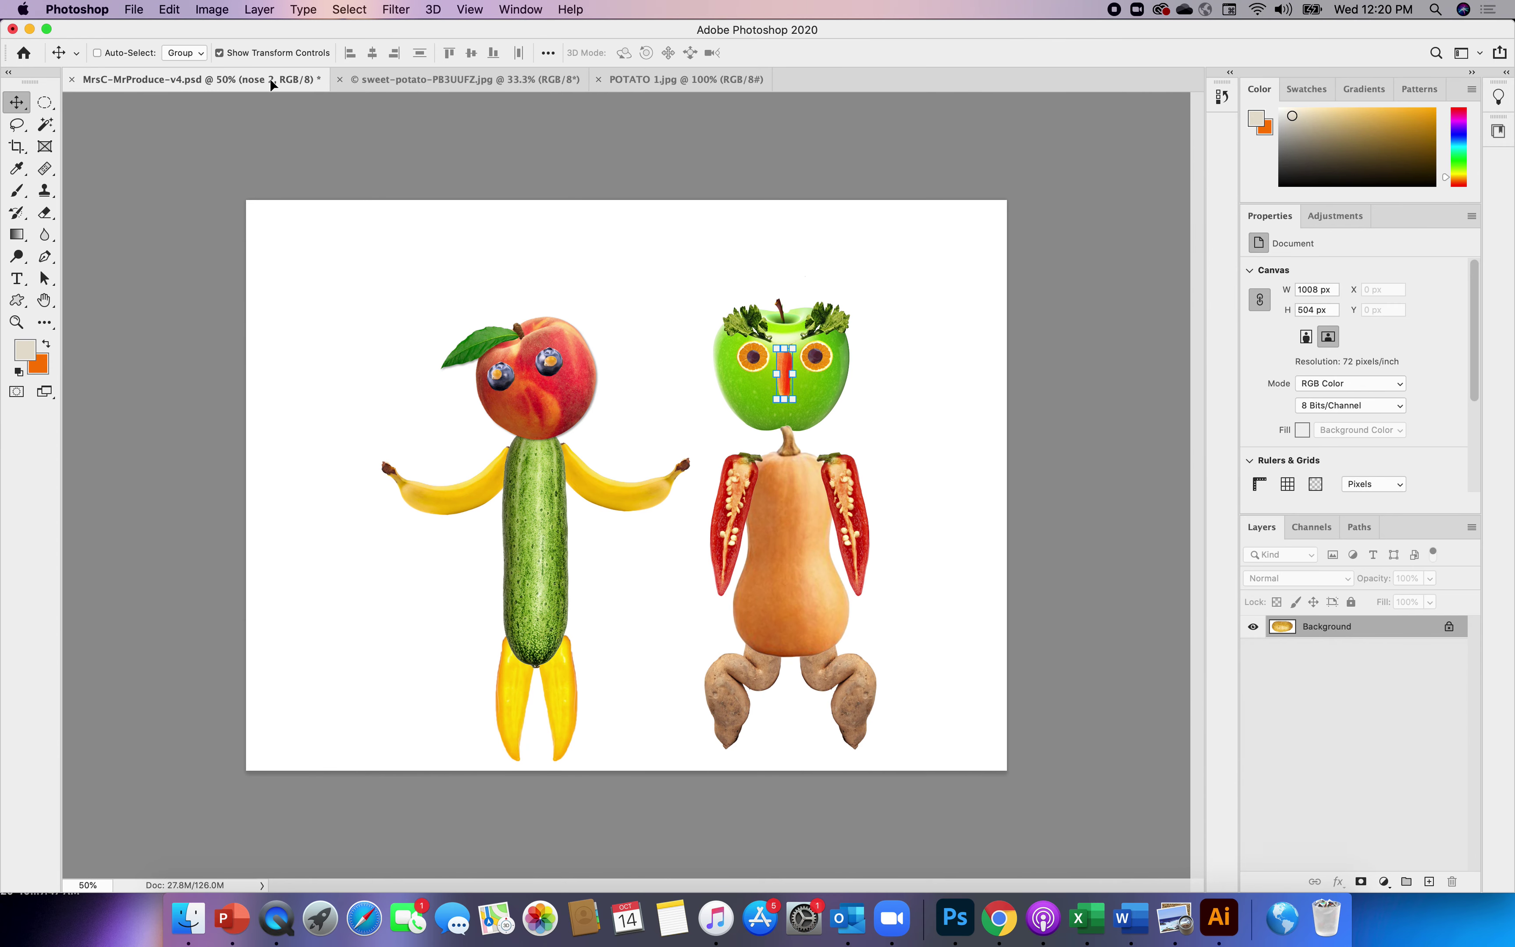
{"action": "left_click_drag", "start_coordinate": [516, 270], "coordinate": [532, 285]}
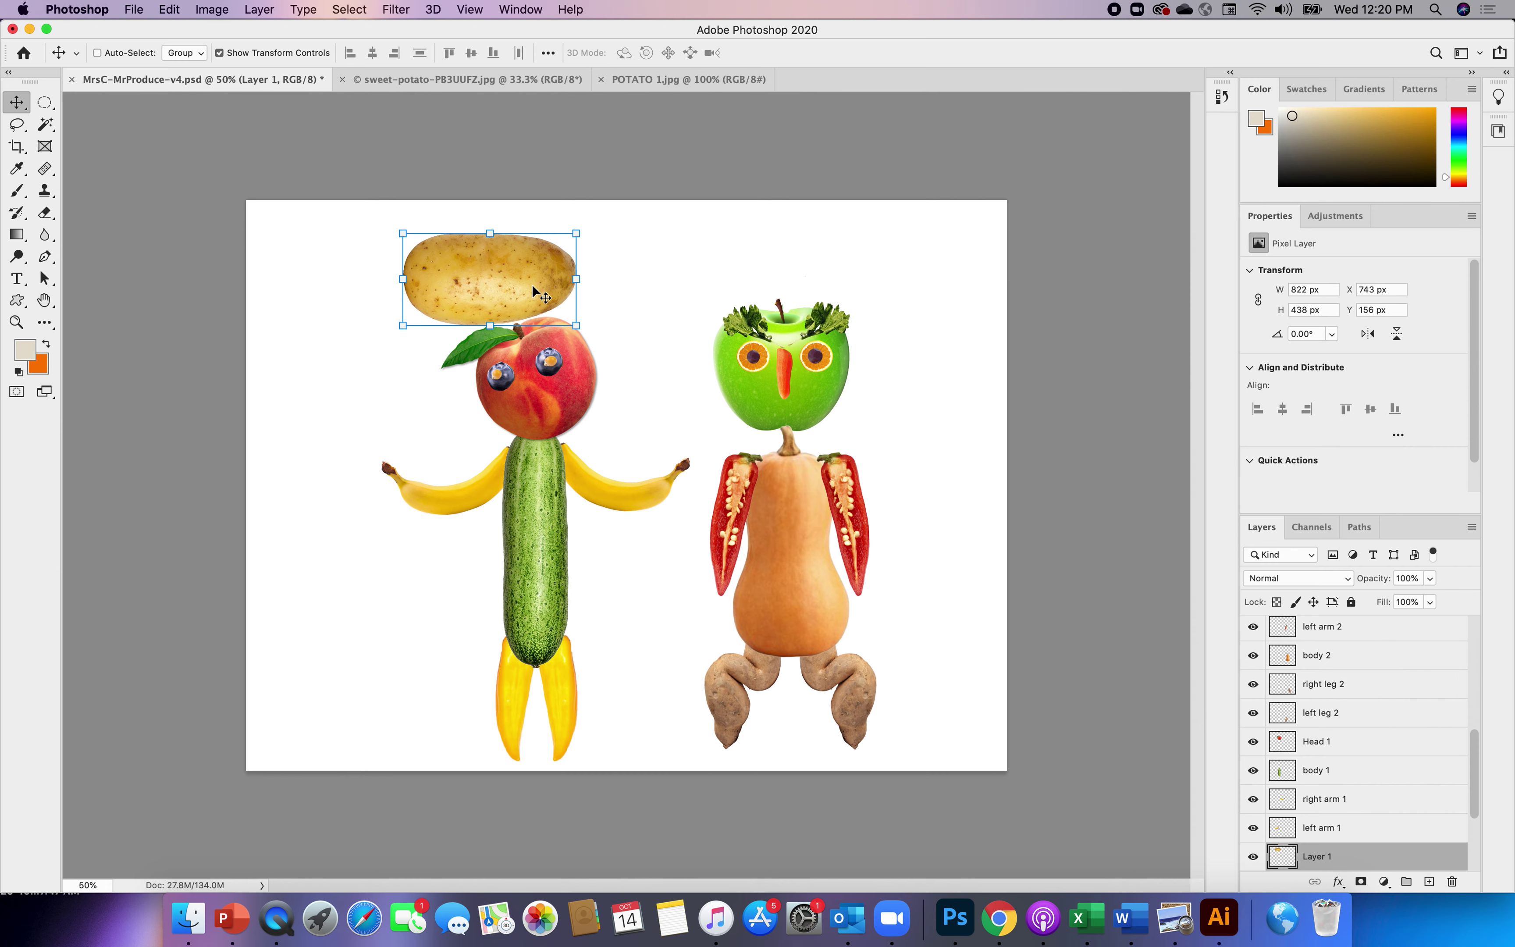
{"action": "left_click_drag", "start_coordinate": [576, 327], "coordinate": [438, 256]}
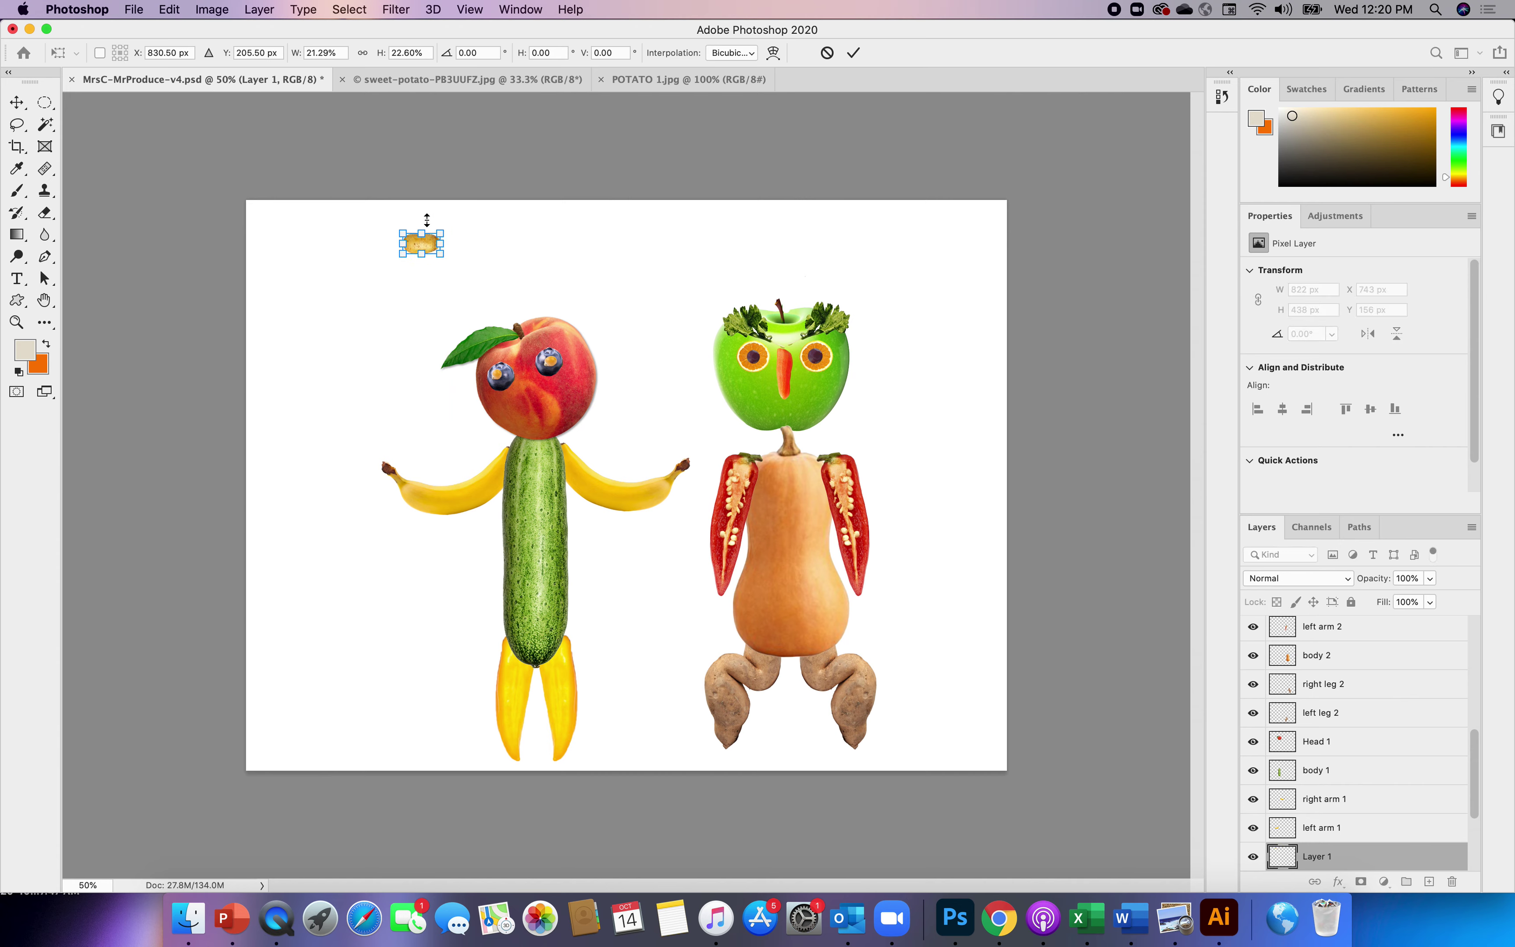
- Rotate the small potato a quarter turn clockwise so it stands upright, and place it between the peach's blueberry eyes
{"action": "left_click", "coordinate": [168, 13]}
{"action": "mouse_move", "coordinate": [212, 403]}
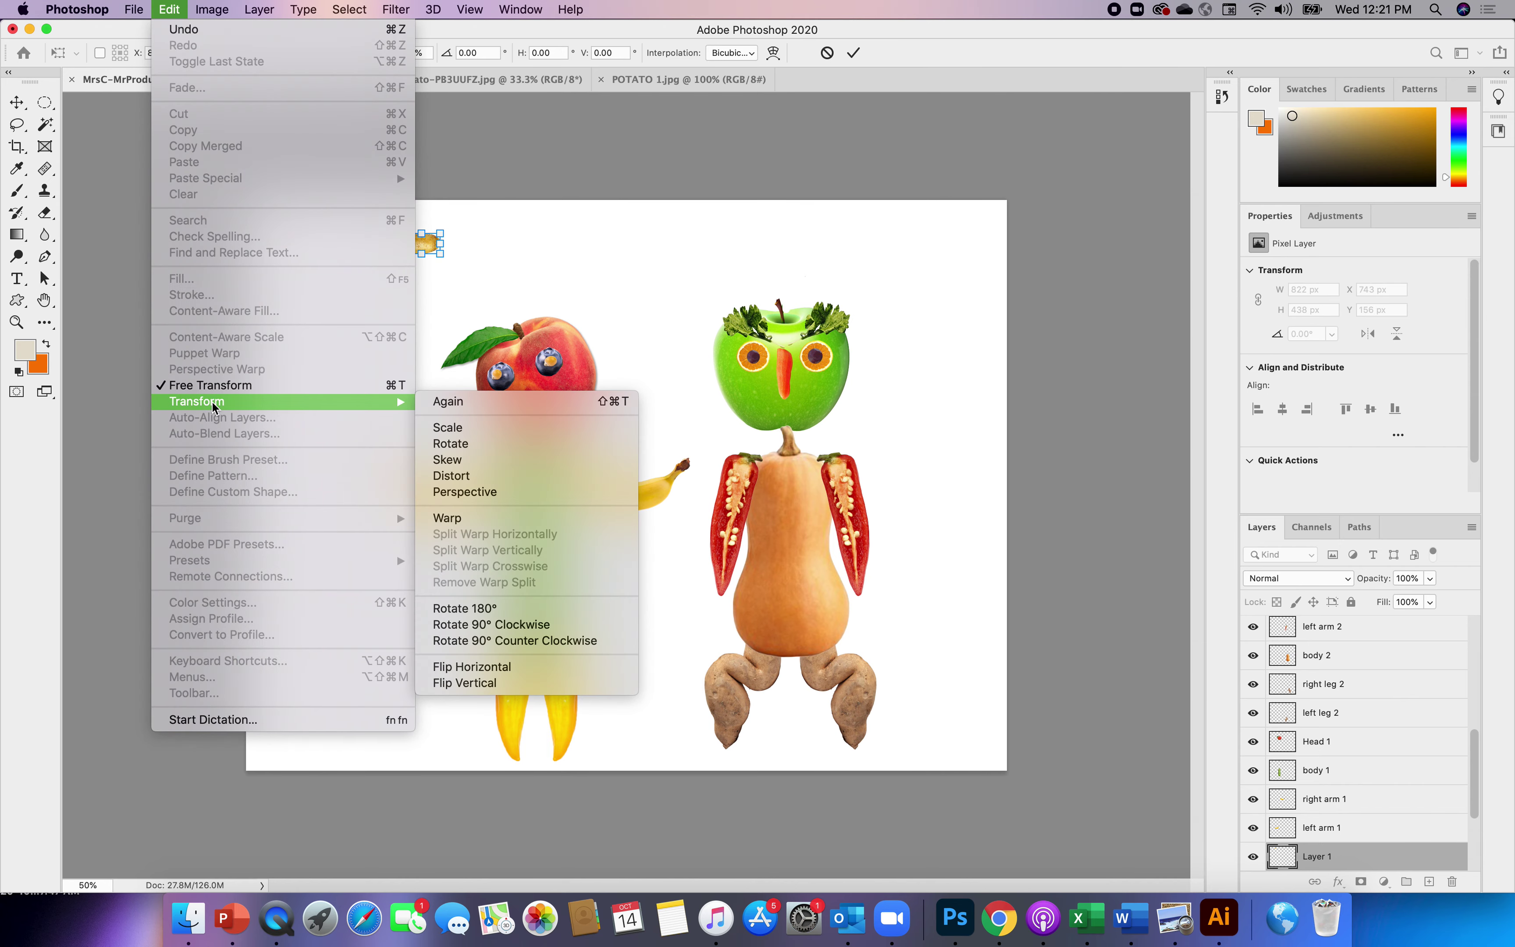
{"action": "left_click", "coordinate": [448, 443]}
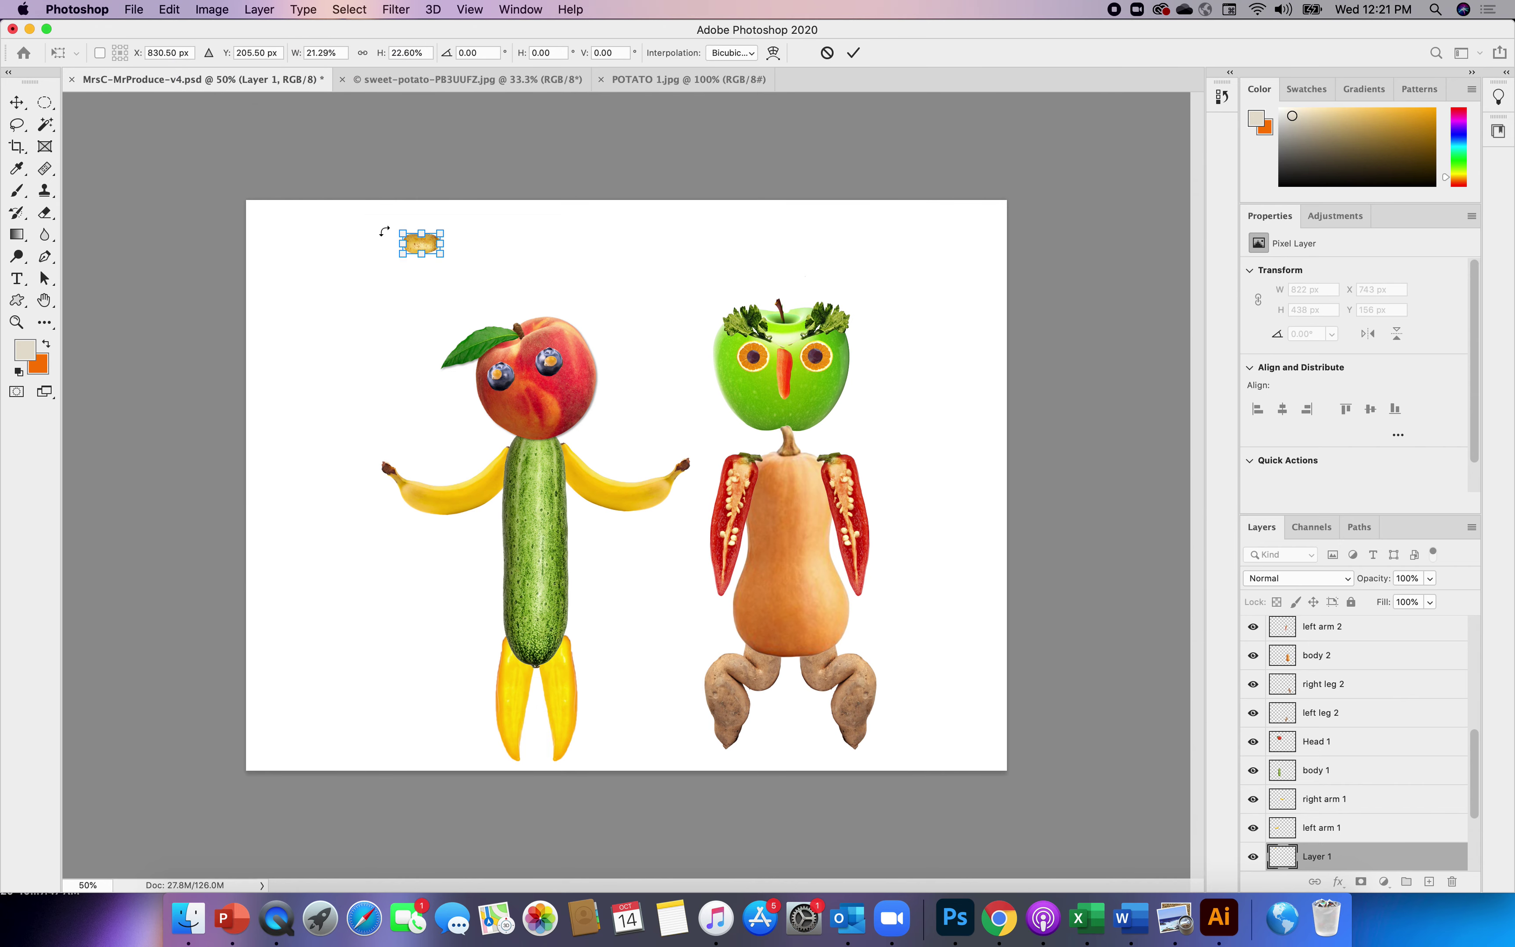
{"action": "left_click_drag", "start_coordinate": [451, 223], "coordinate": [444, 273]}
{"action": "left_click", "coordinate": [14, 105]}
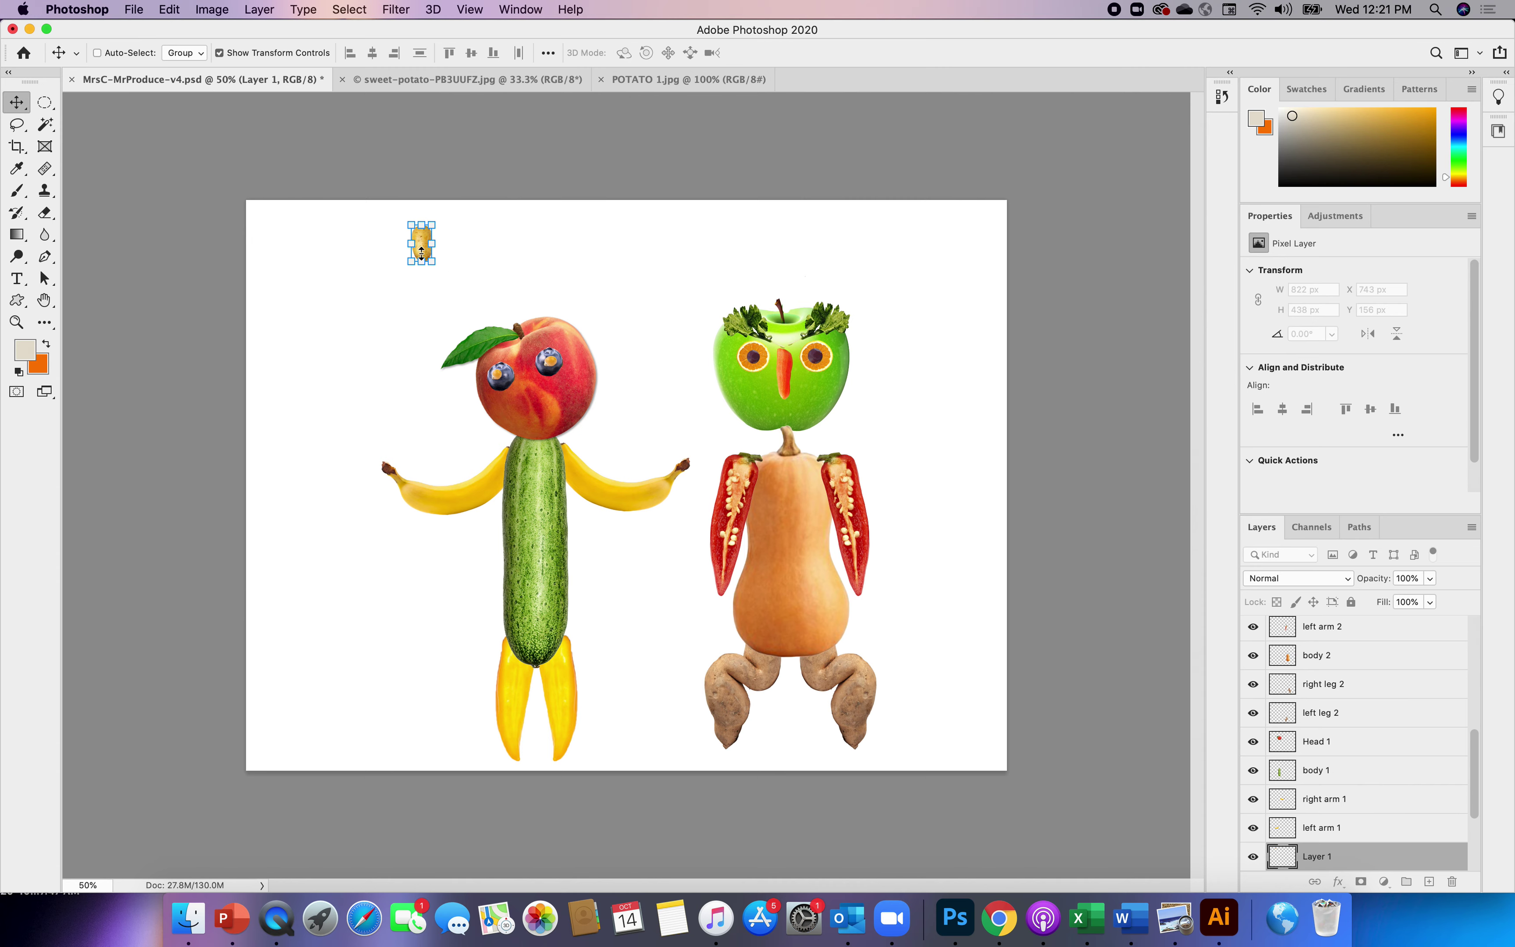
{"action": "left_click_drag", "start_coordinate": [423, 250], "coordinate": [527, 380]}
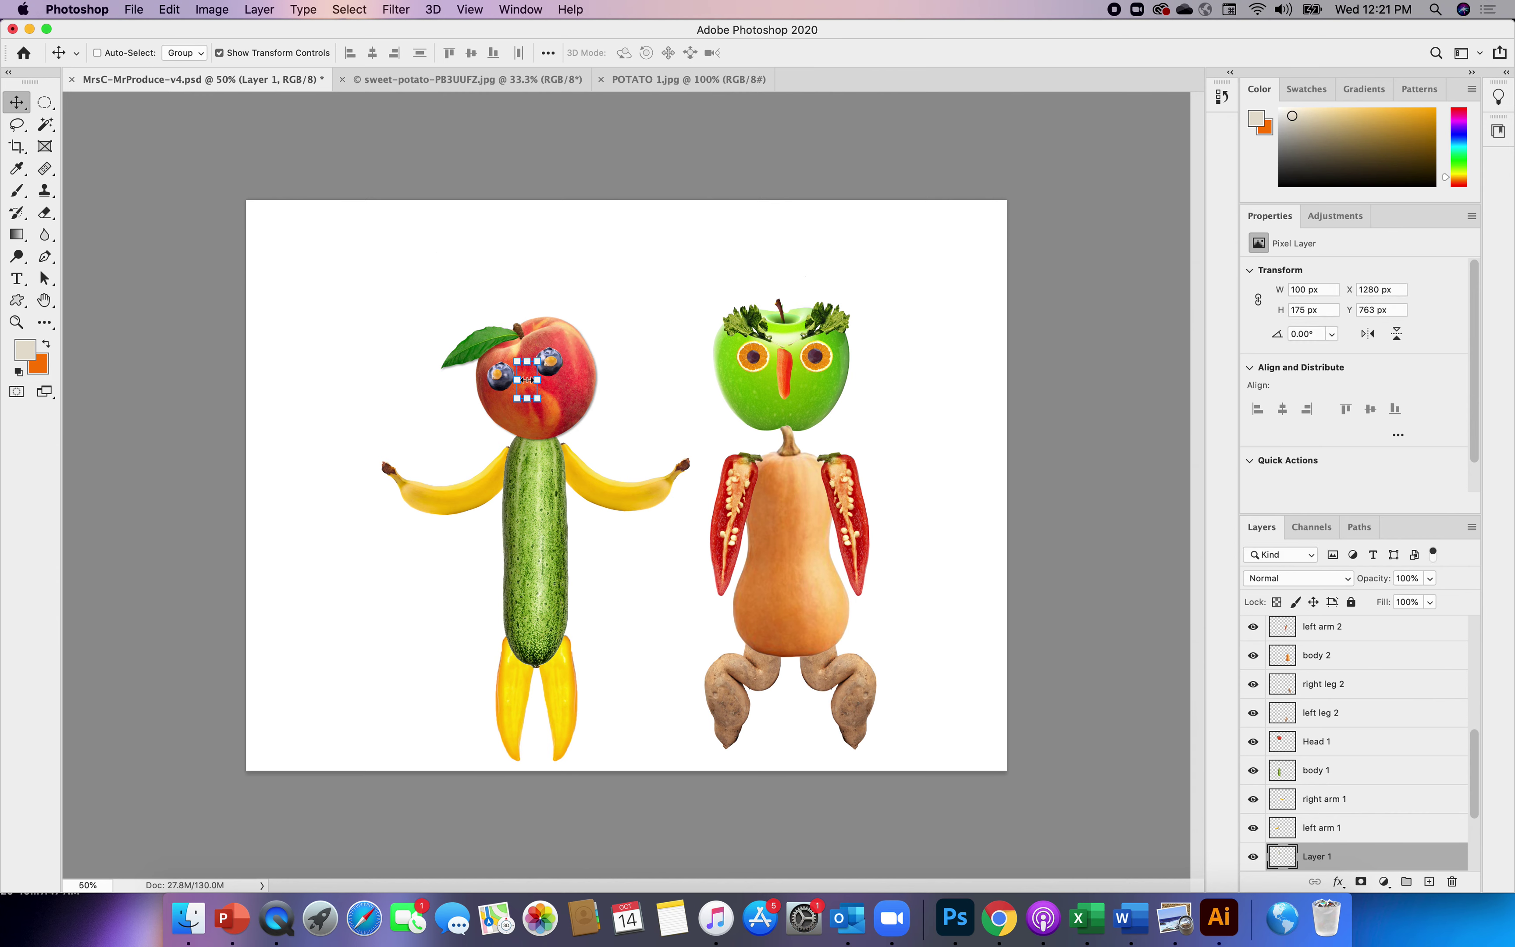
- Rename the small potato's layer, Layer 1, as "nose 1"
{"action": "left_click", "coordinate": [478, 13]}
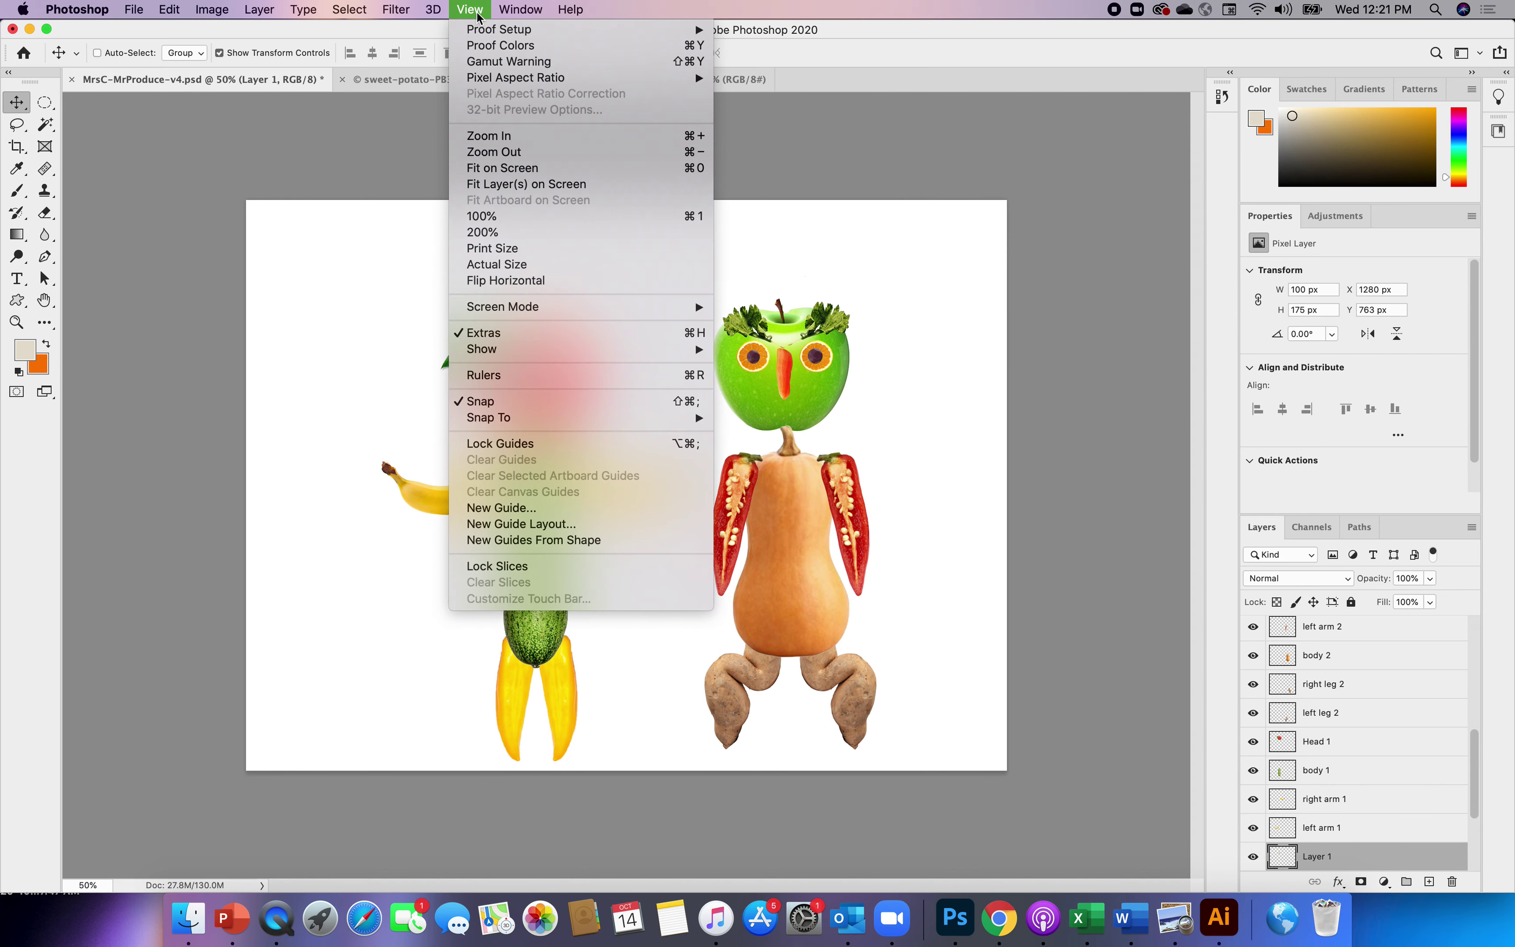
{"action": "left_click", "coordinate": [504, 140]}
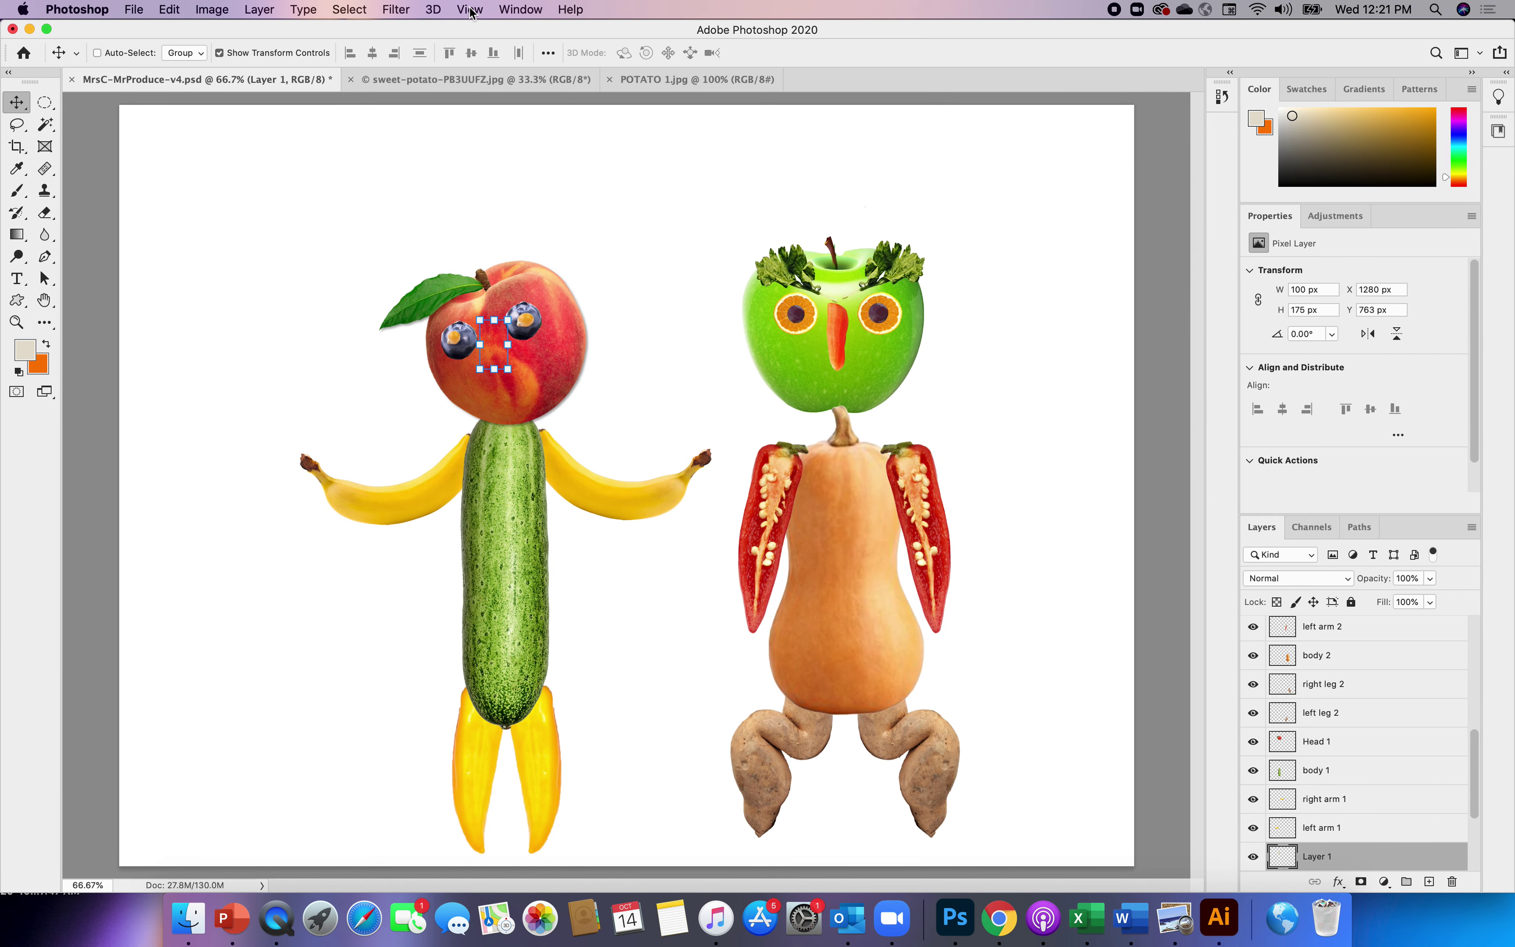
{"action": "left_click", "coordinate": [470, 10]}
{"action": "left_click", "coordinate": [495, 138]}
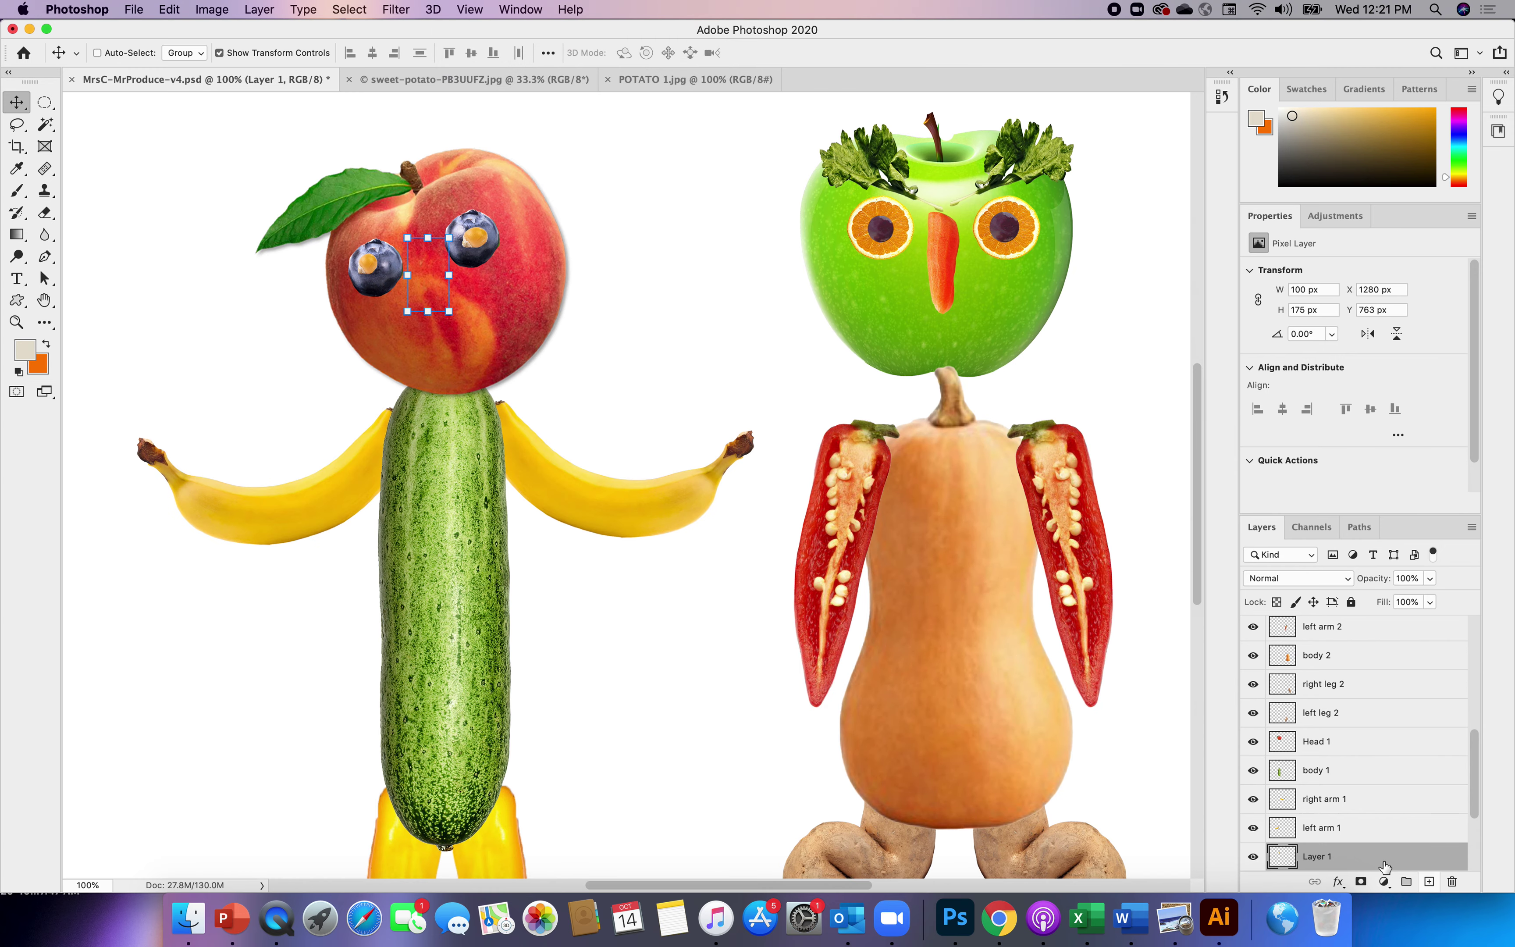
{"action": "double_click", "coordinate": [1317, 856]}
{"action": "type", "text": "nose"}
{"action": "key", "text": "Return"}
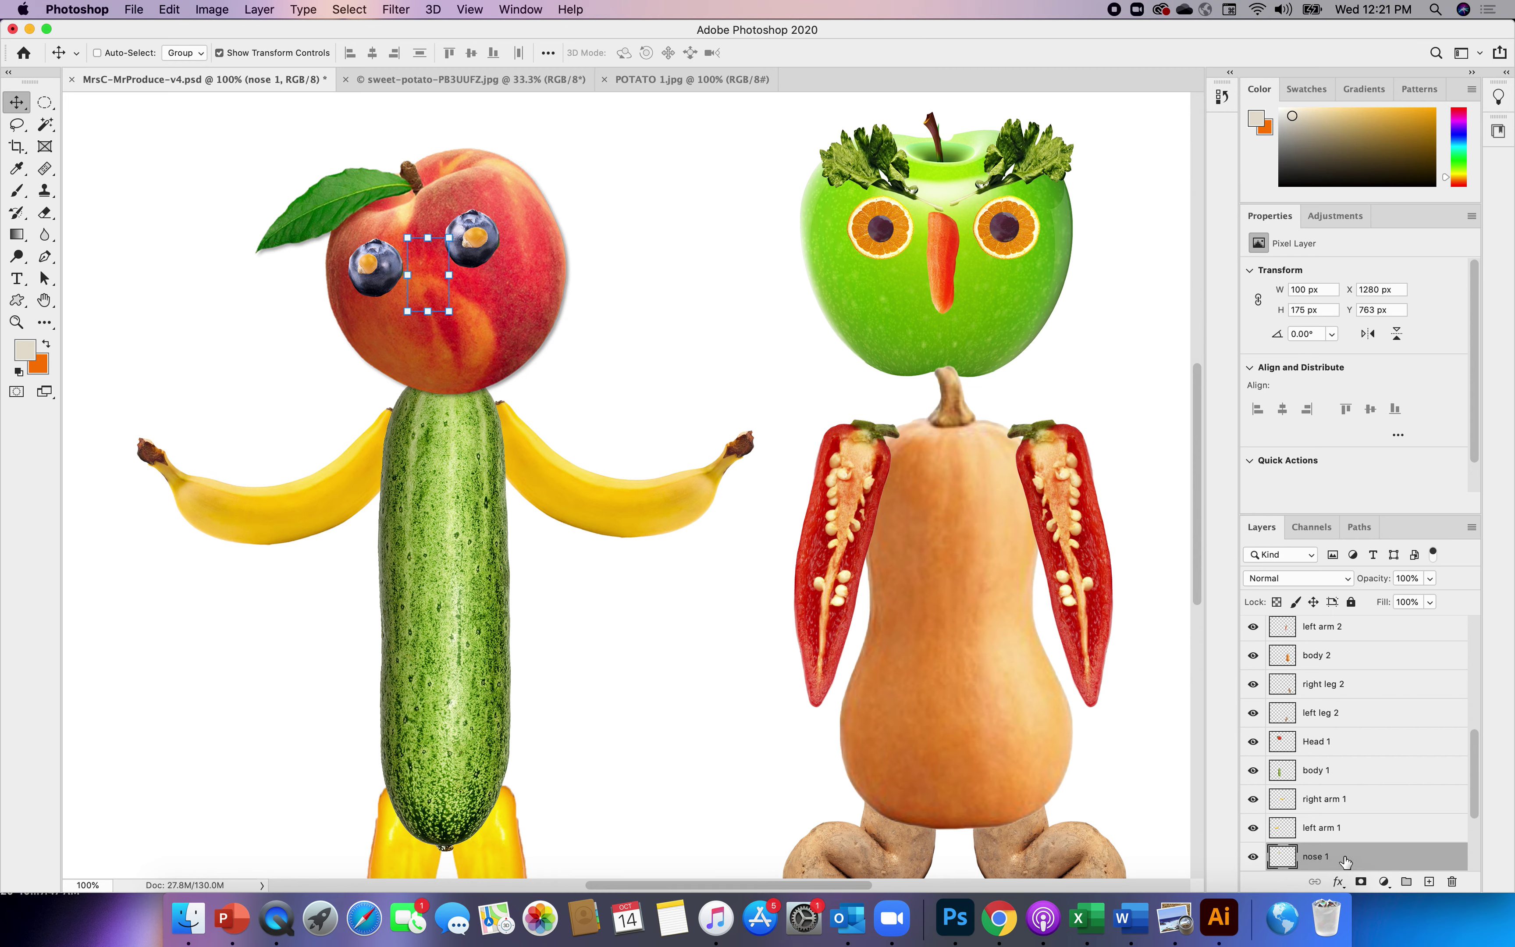
- Place the nose 1 layer directly above the Head 1 layer and tilt the potato about 15° counterclockwise between the peach's blueberry eyes
{"action": "left_click_drag", "start_coordinate": [1346, 857], "coordinate": [1326, 732]}
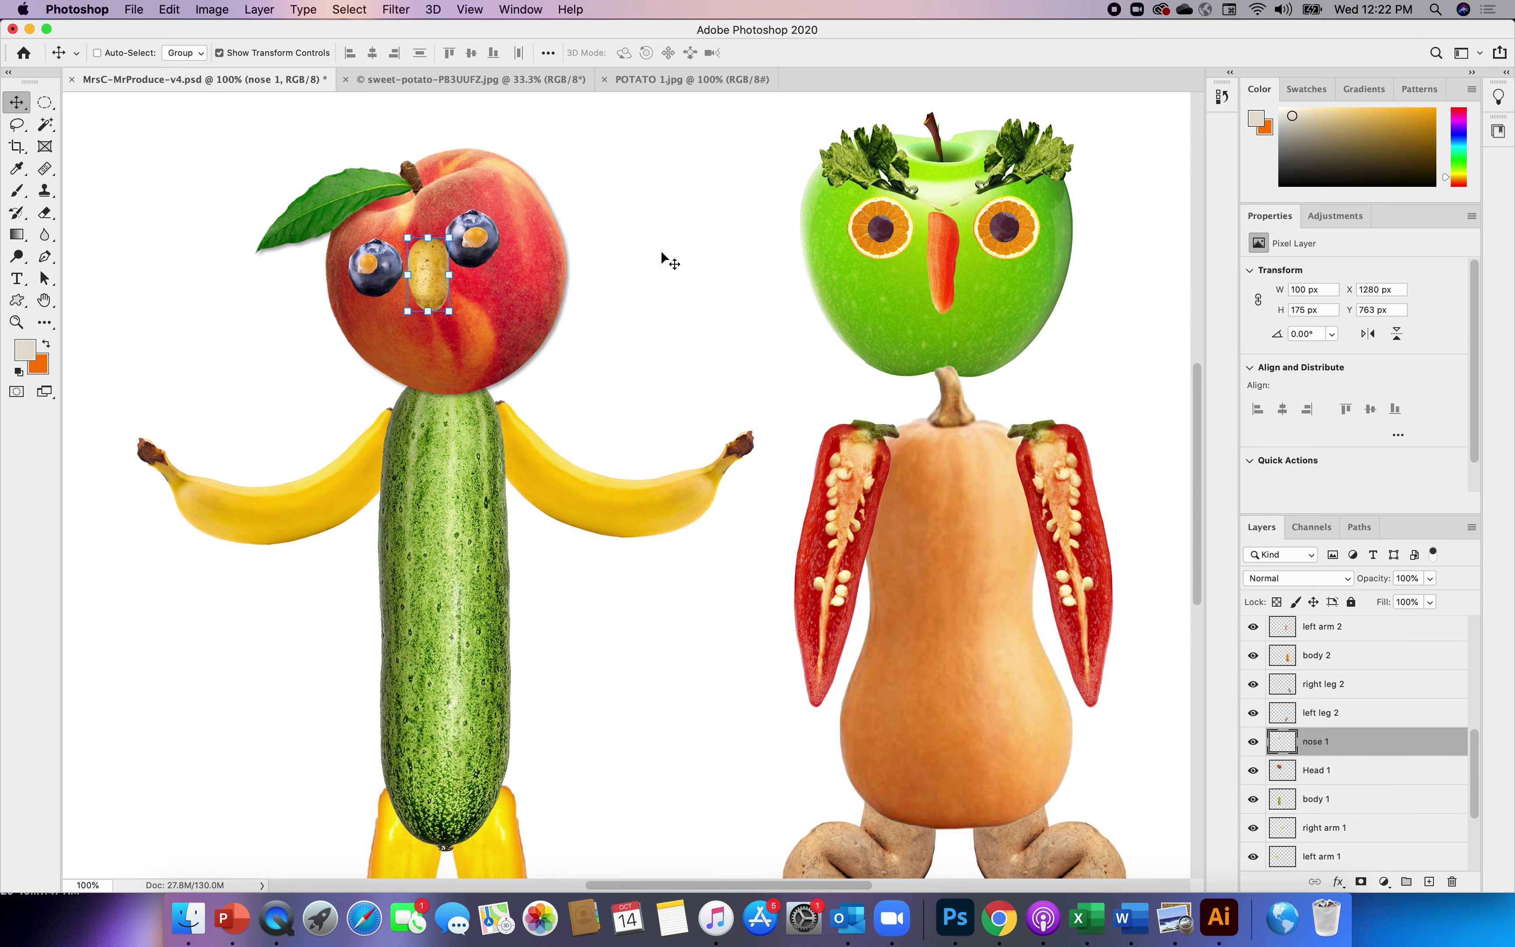
{"action": "left_click_drag", "start_coordinate": [452, 225], "coordinate": [438, 221]}
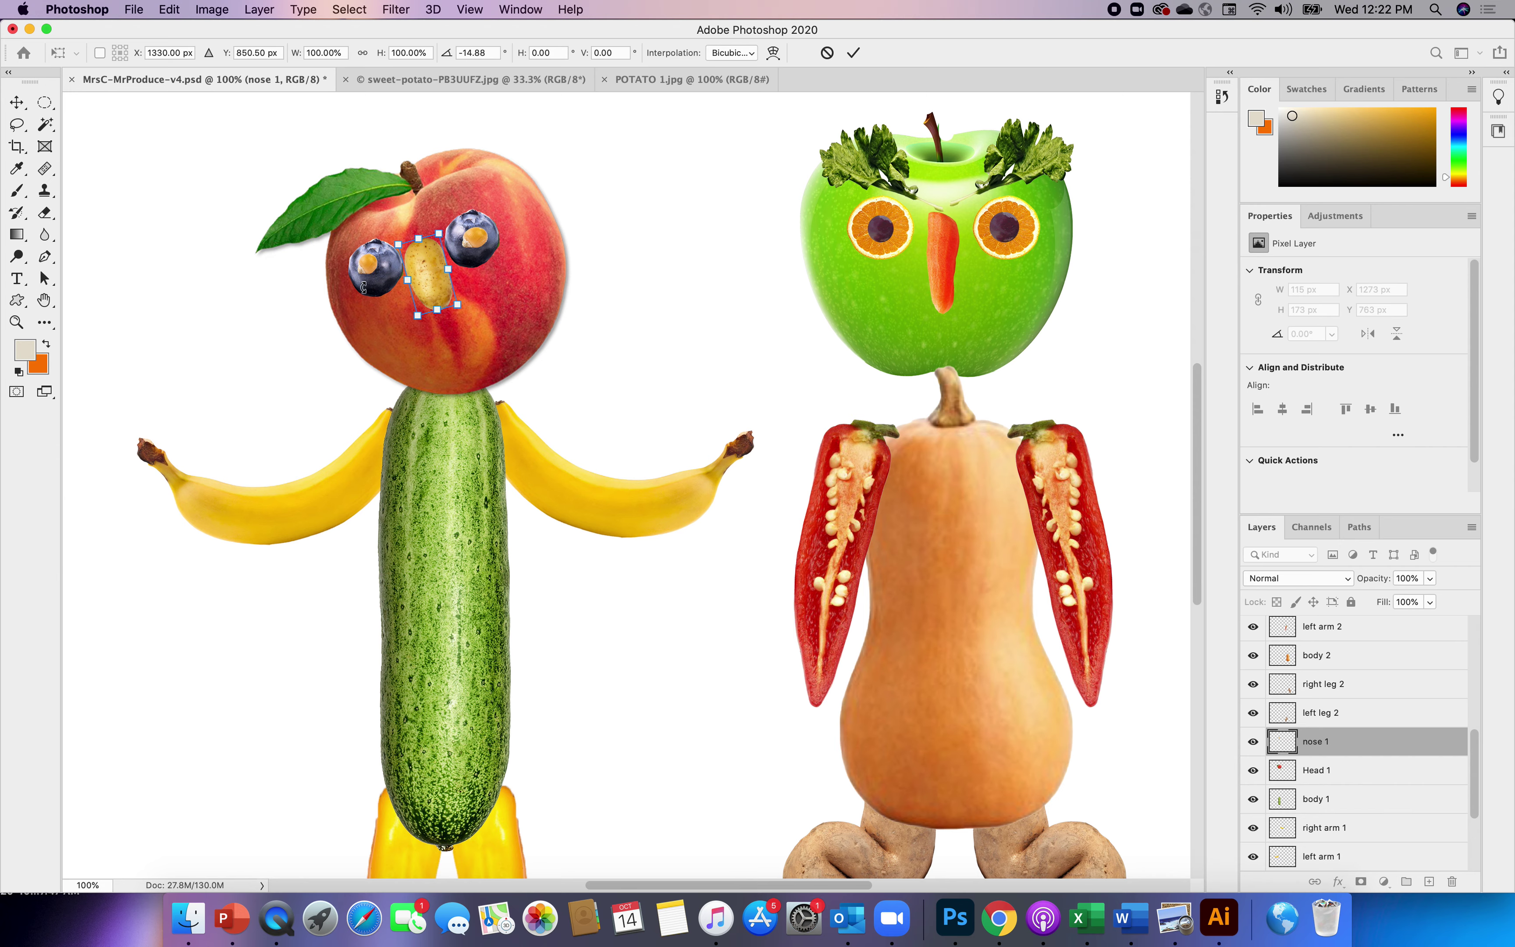
{"action": "left_click", "coordinate": [826, 51]}
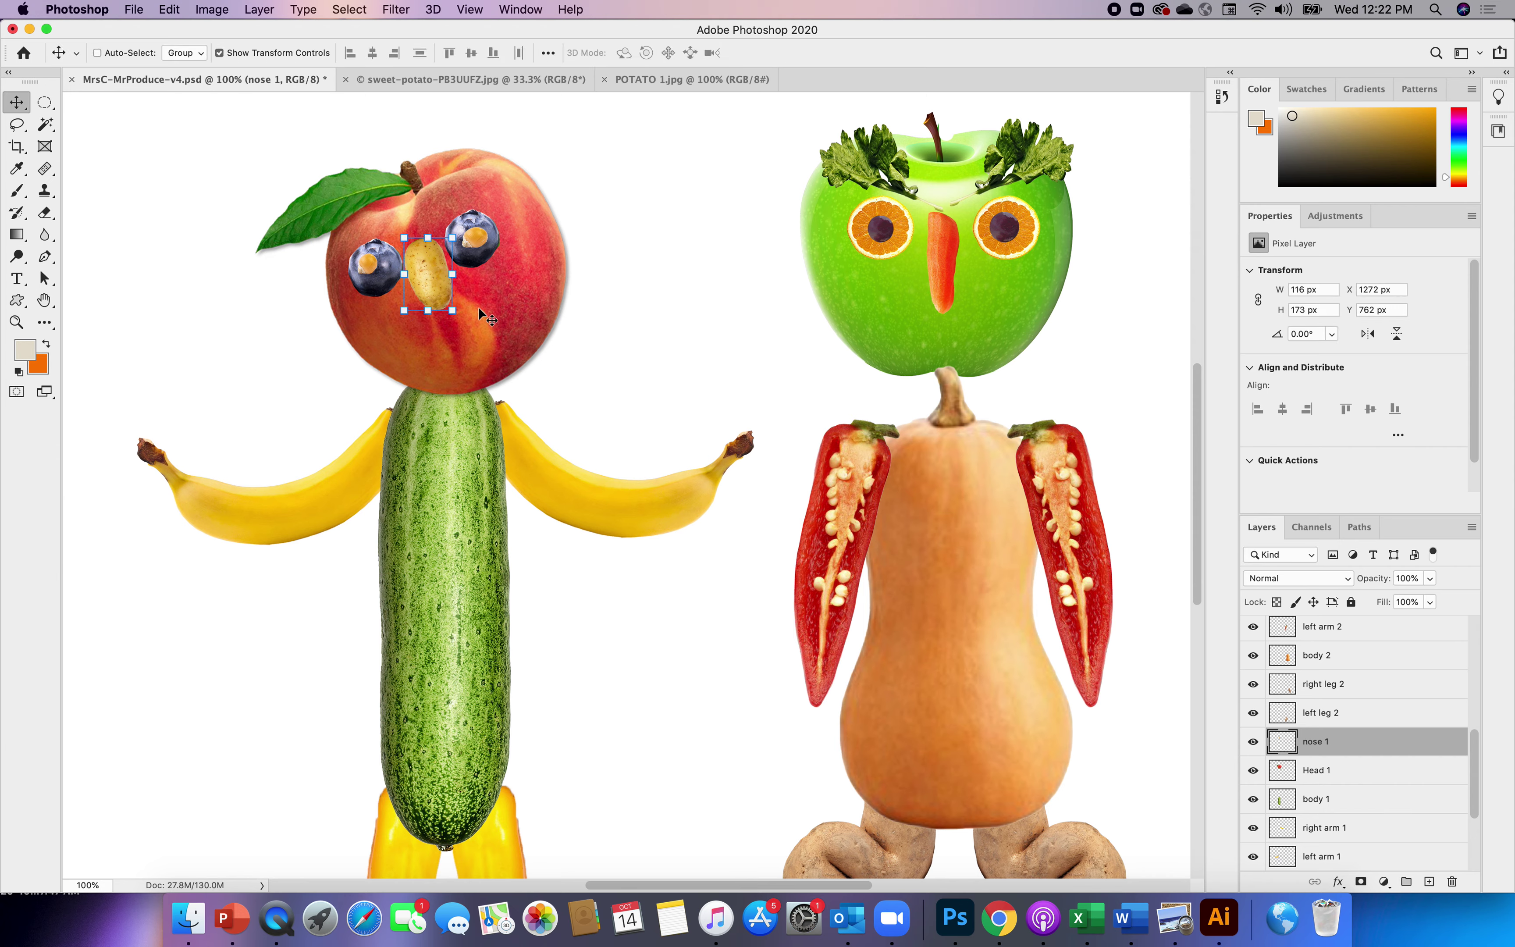
{"action": "left_click_drag", "start_coordinate": [433, 275], "coordinate": [440, 287]}
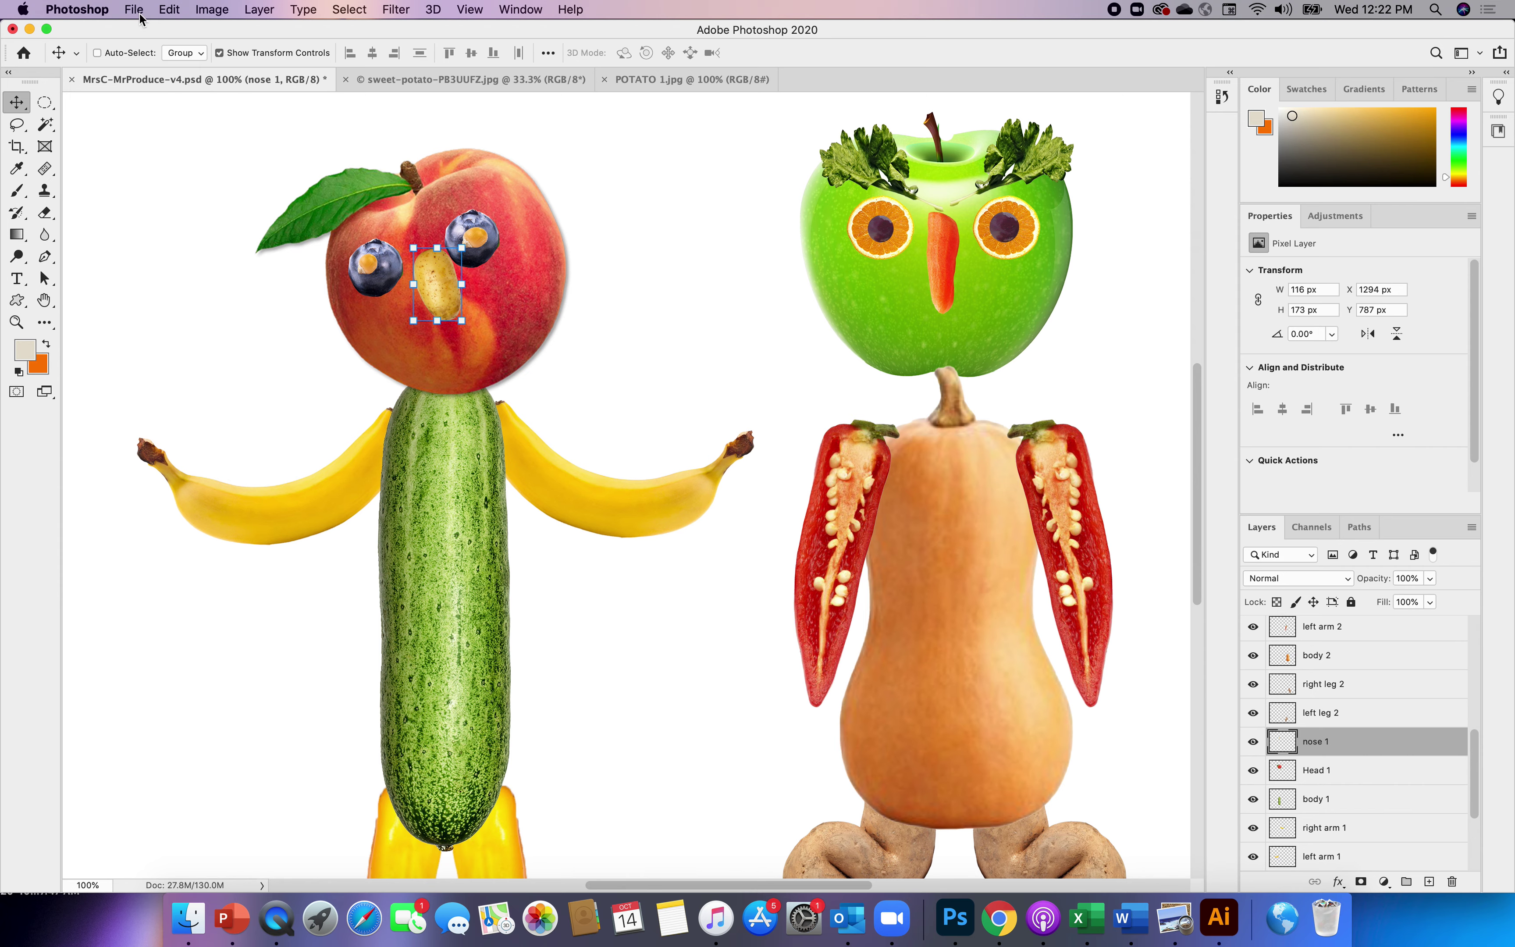
- Close the sweet potato and POTATO 1.jpg photos and open commodity-blueberry.jpg from the VEGETABLES folder
{"action": "left_click", "coordinate": [344, 79]}
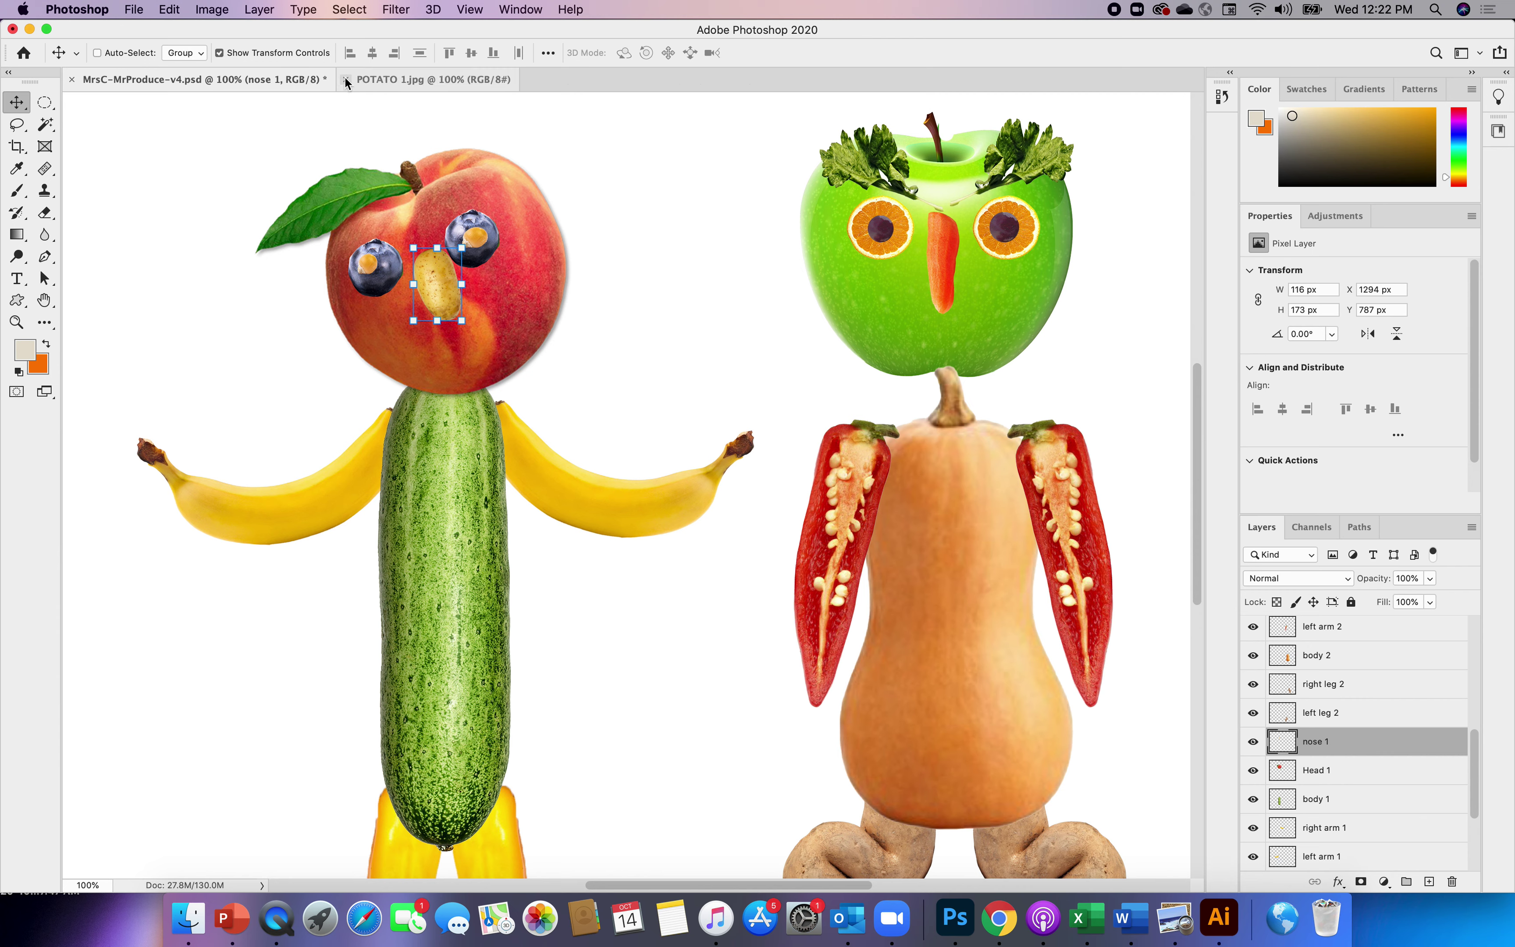
{"action": "left_click", "coordinate": [345, 79]}
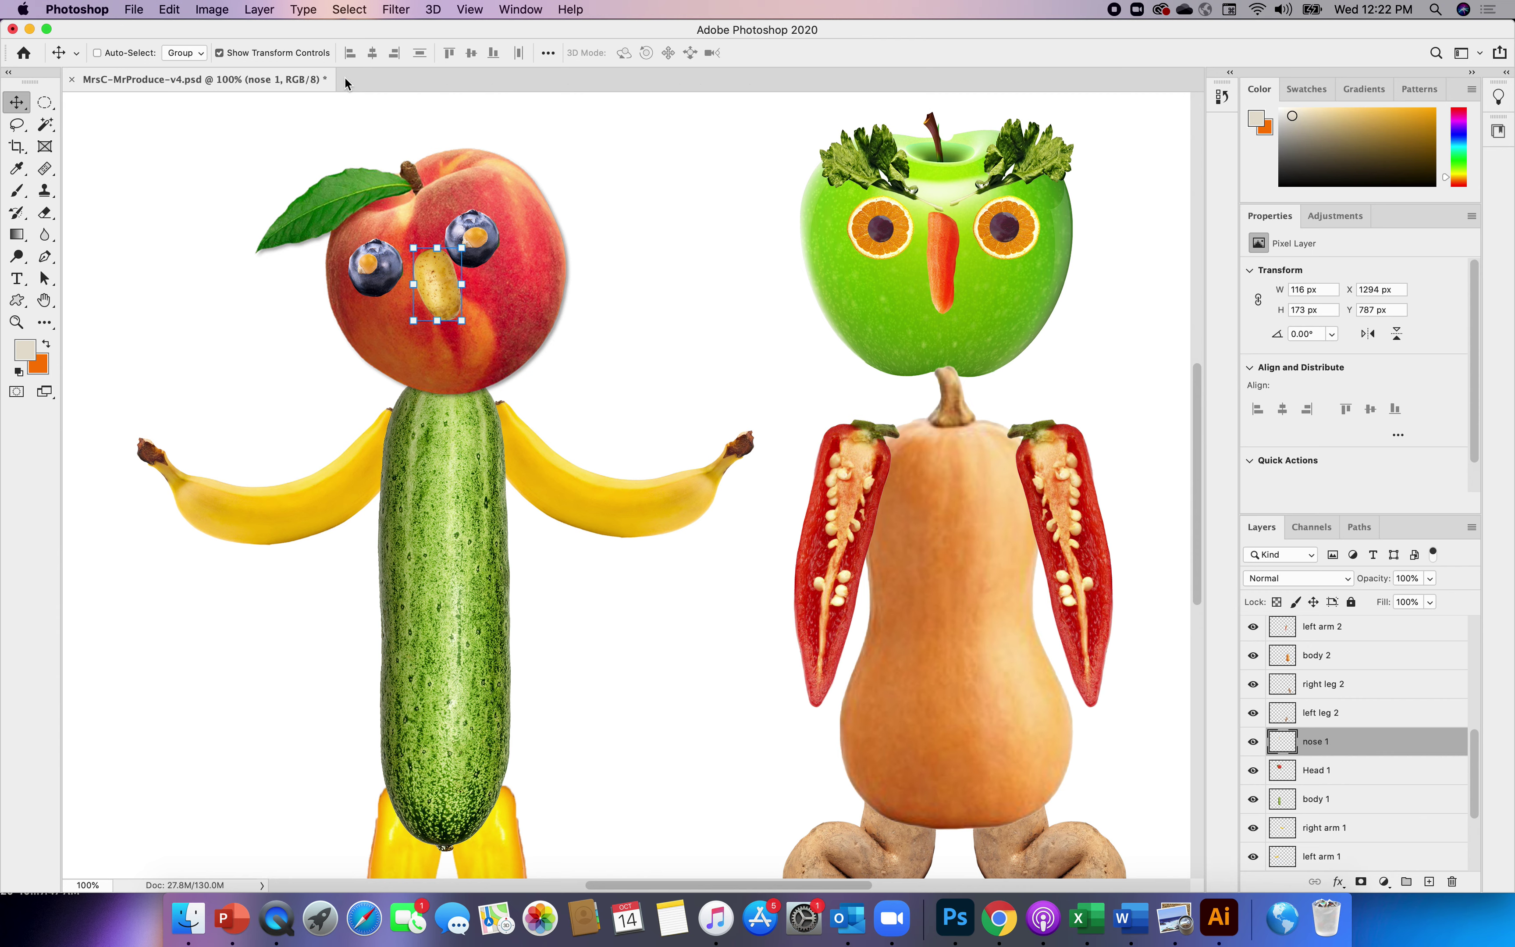
{"action": "left_click", "coordinate": [135, 10]}
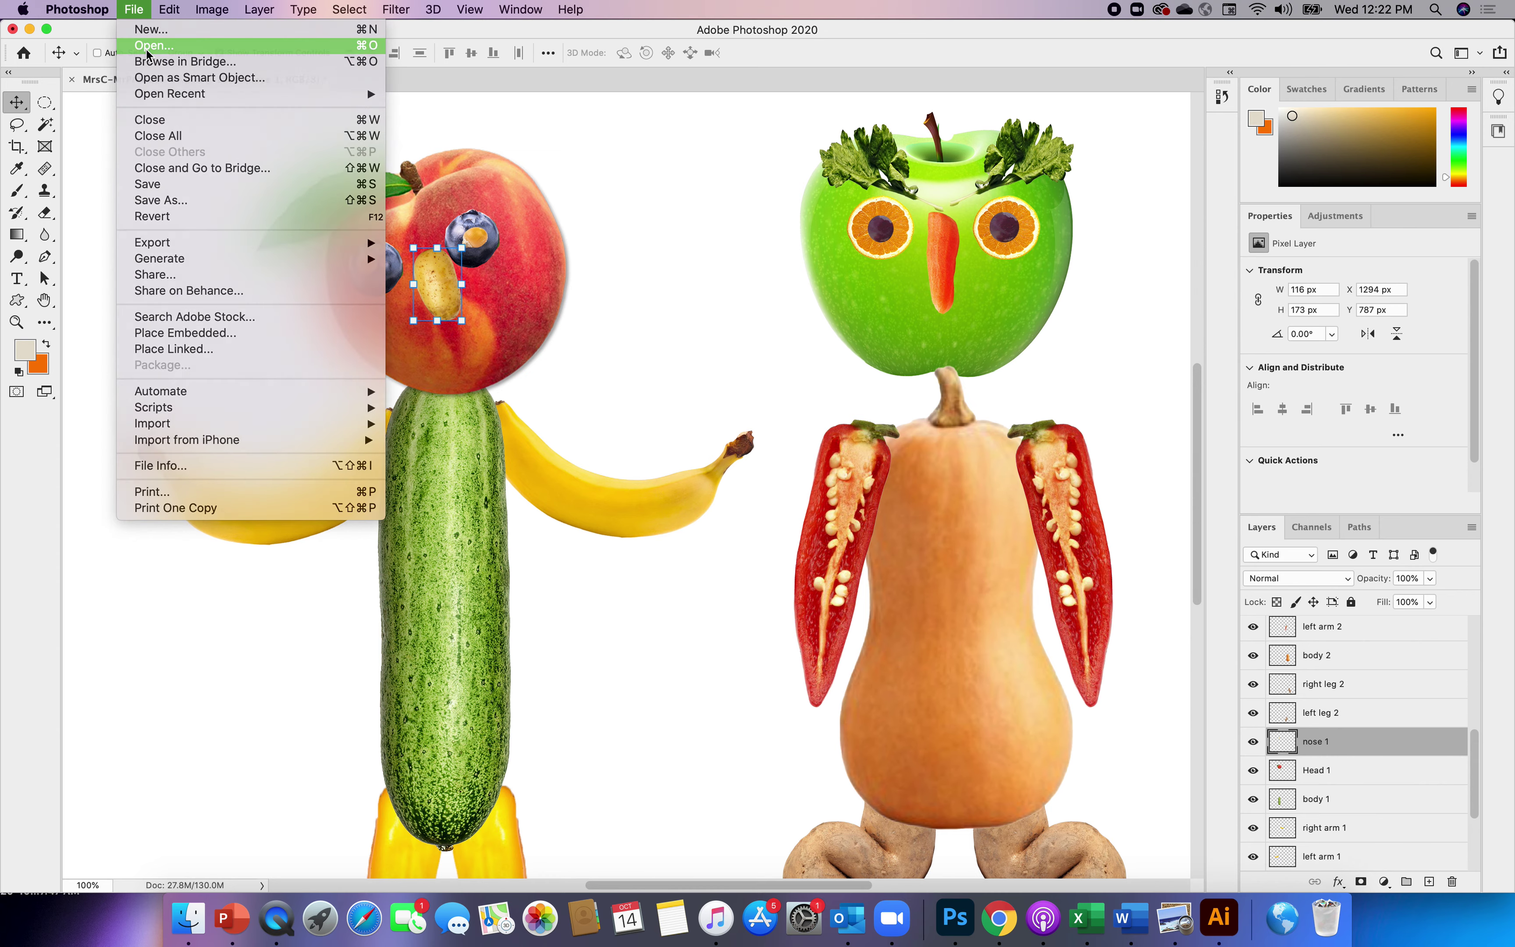
{"action": "left_click", "coordinate": [148, 47]}
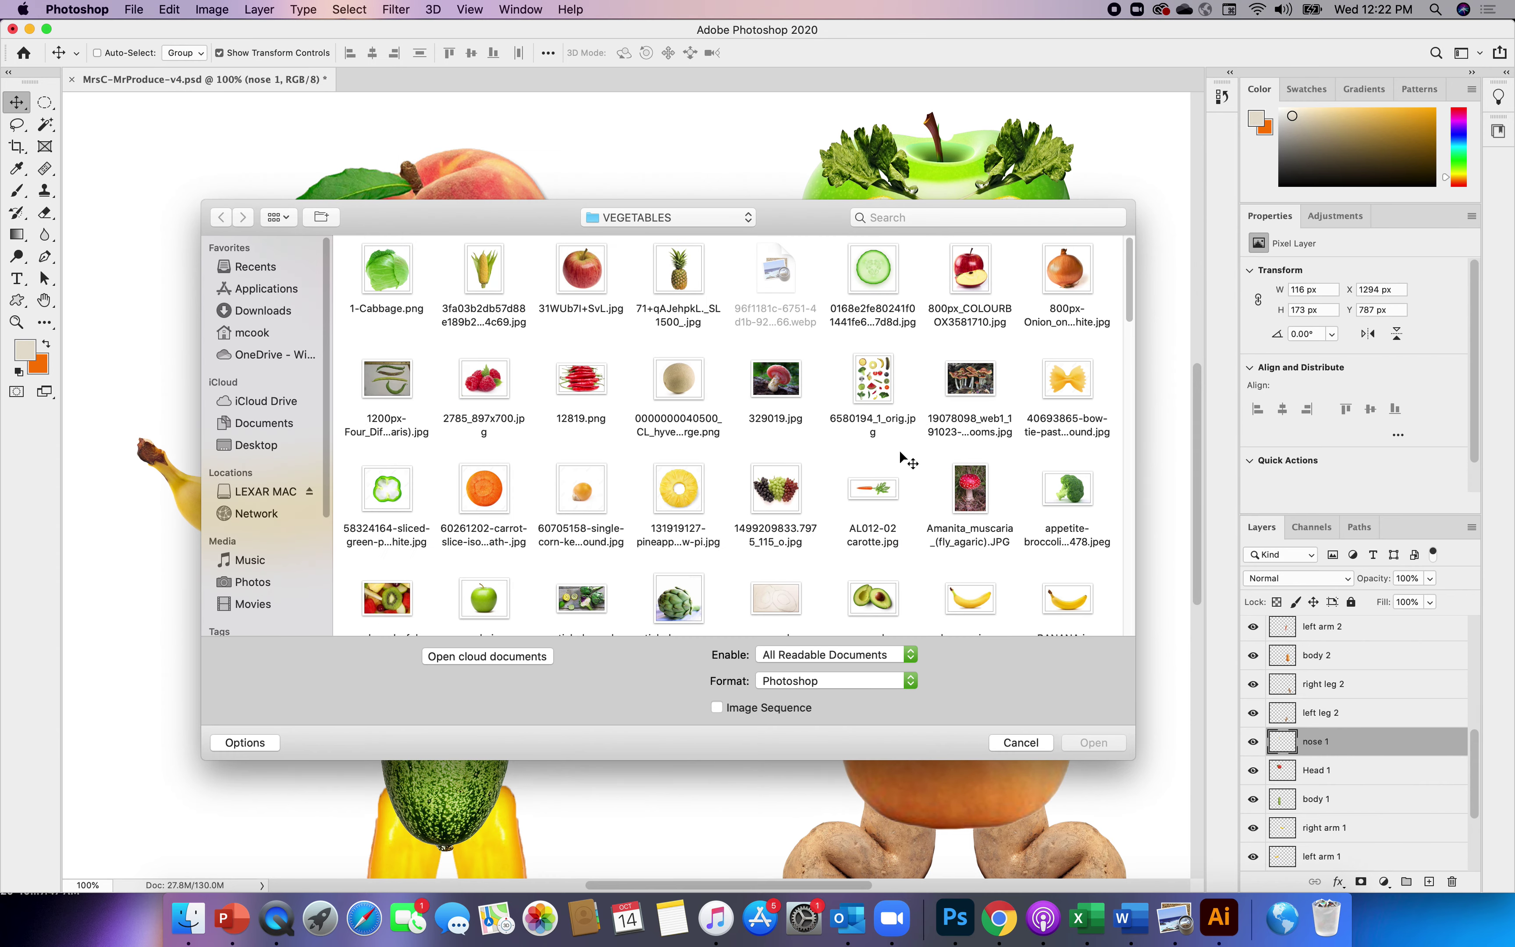
{"action": "scroll", "coordinate": [1133, 304], "scroll_direction": "down", "scroll_amount": 5}
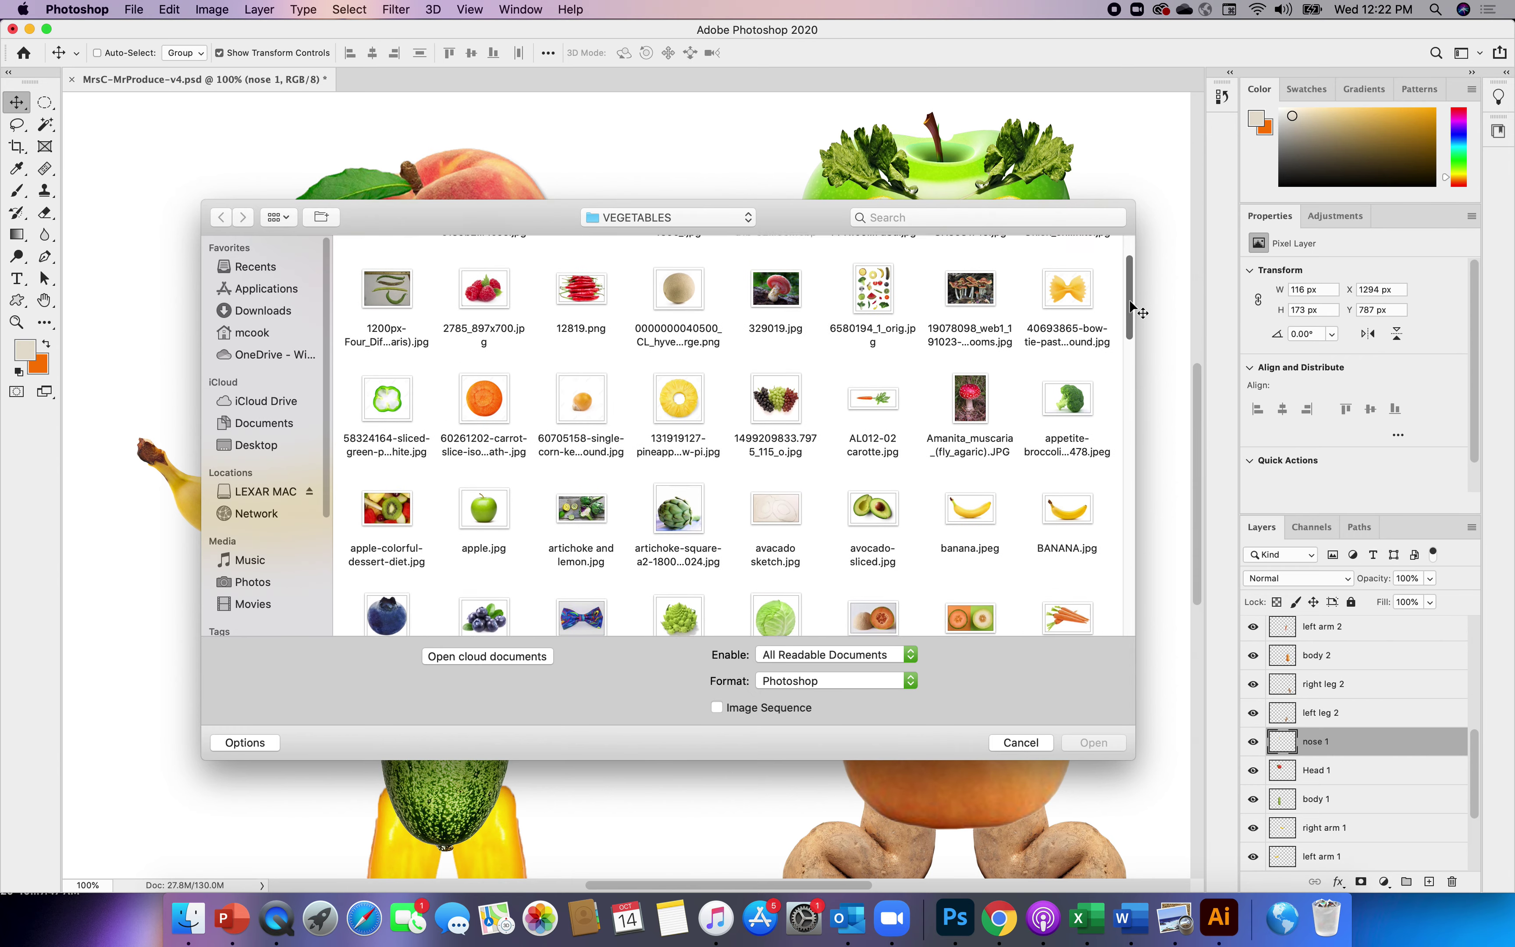
{"action": "left_click_drag", "start_coordinate": [1129, 323], "coordinate": [1126, 384]}
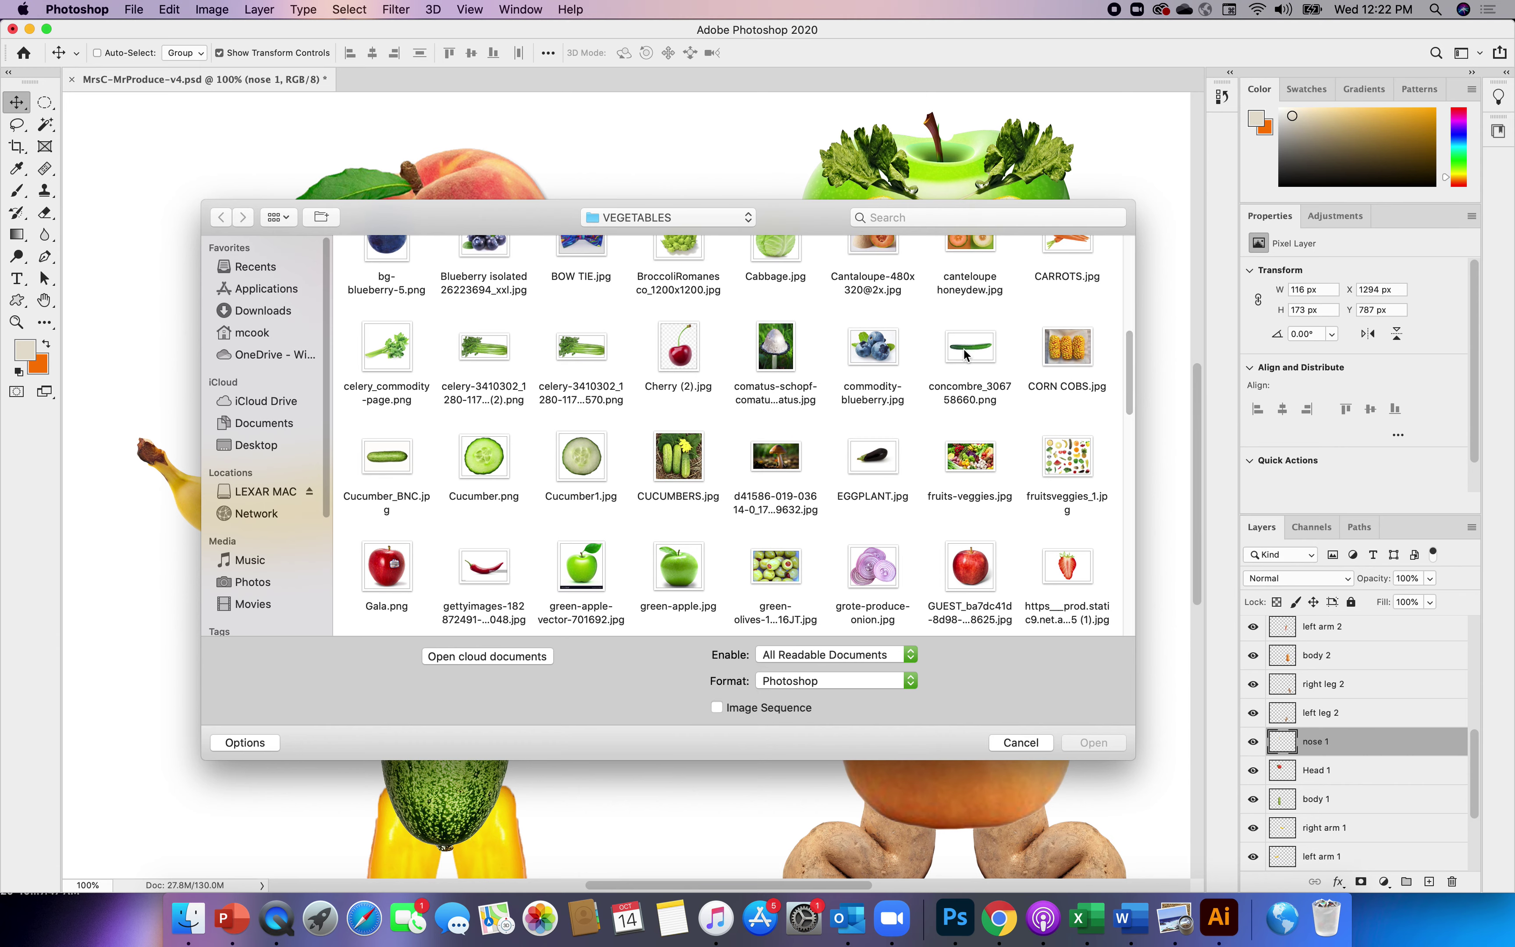
{"action": "left_click", "coordinate": [874, 358]}
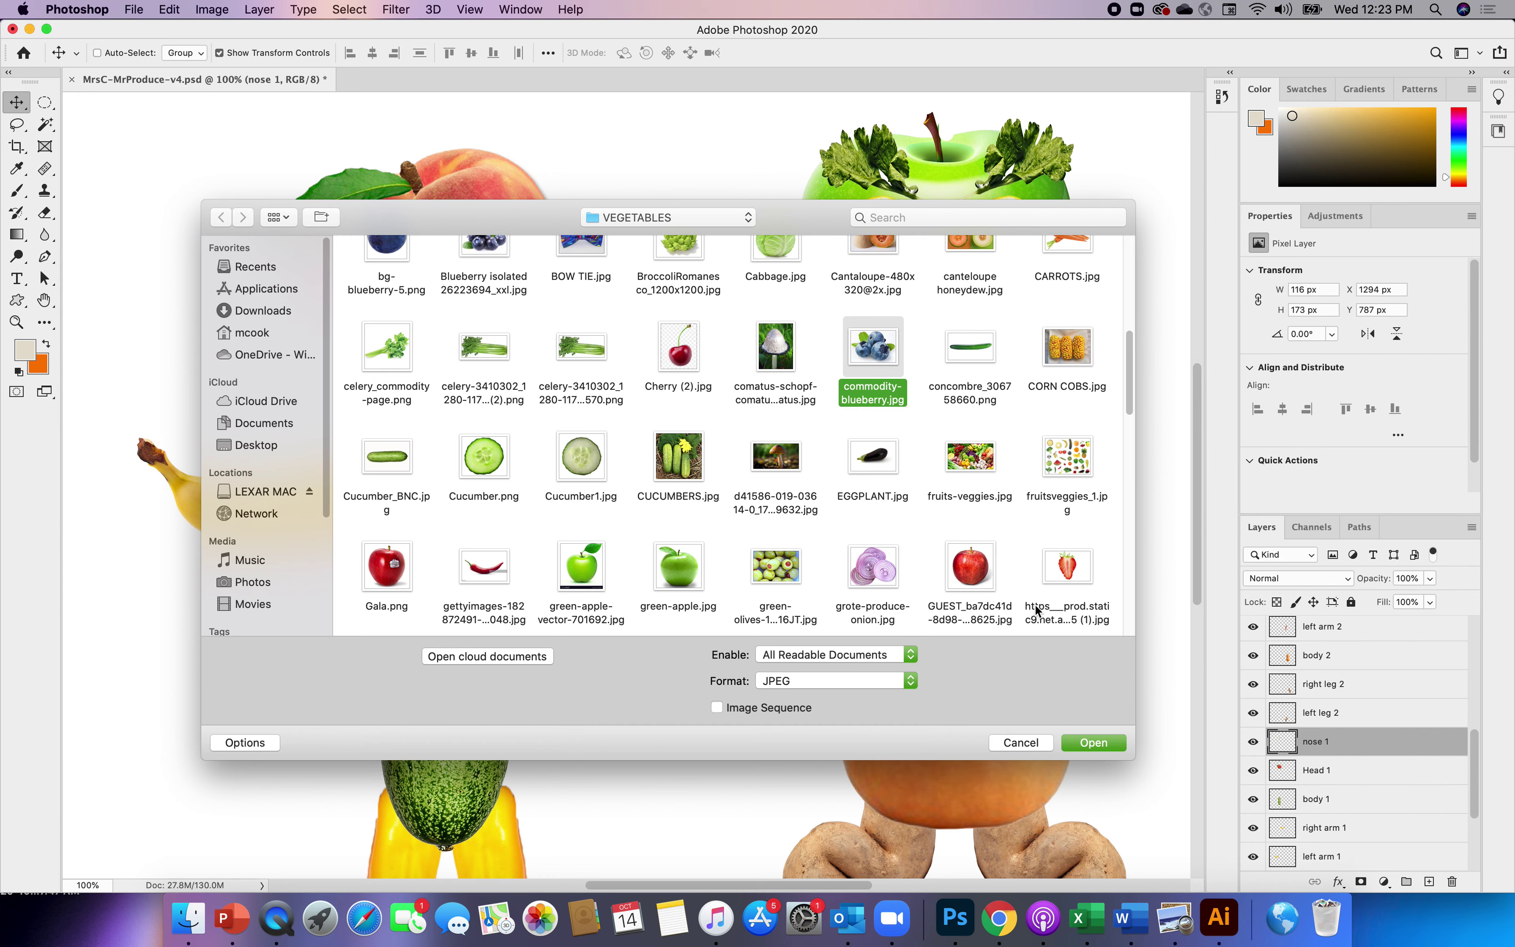
{"action": "left_click", "coordinate": [1097, 746]}
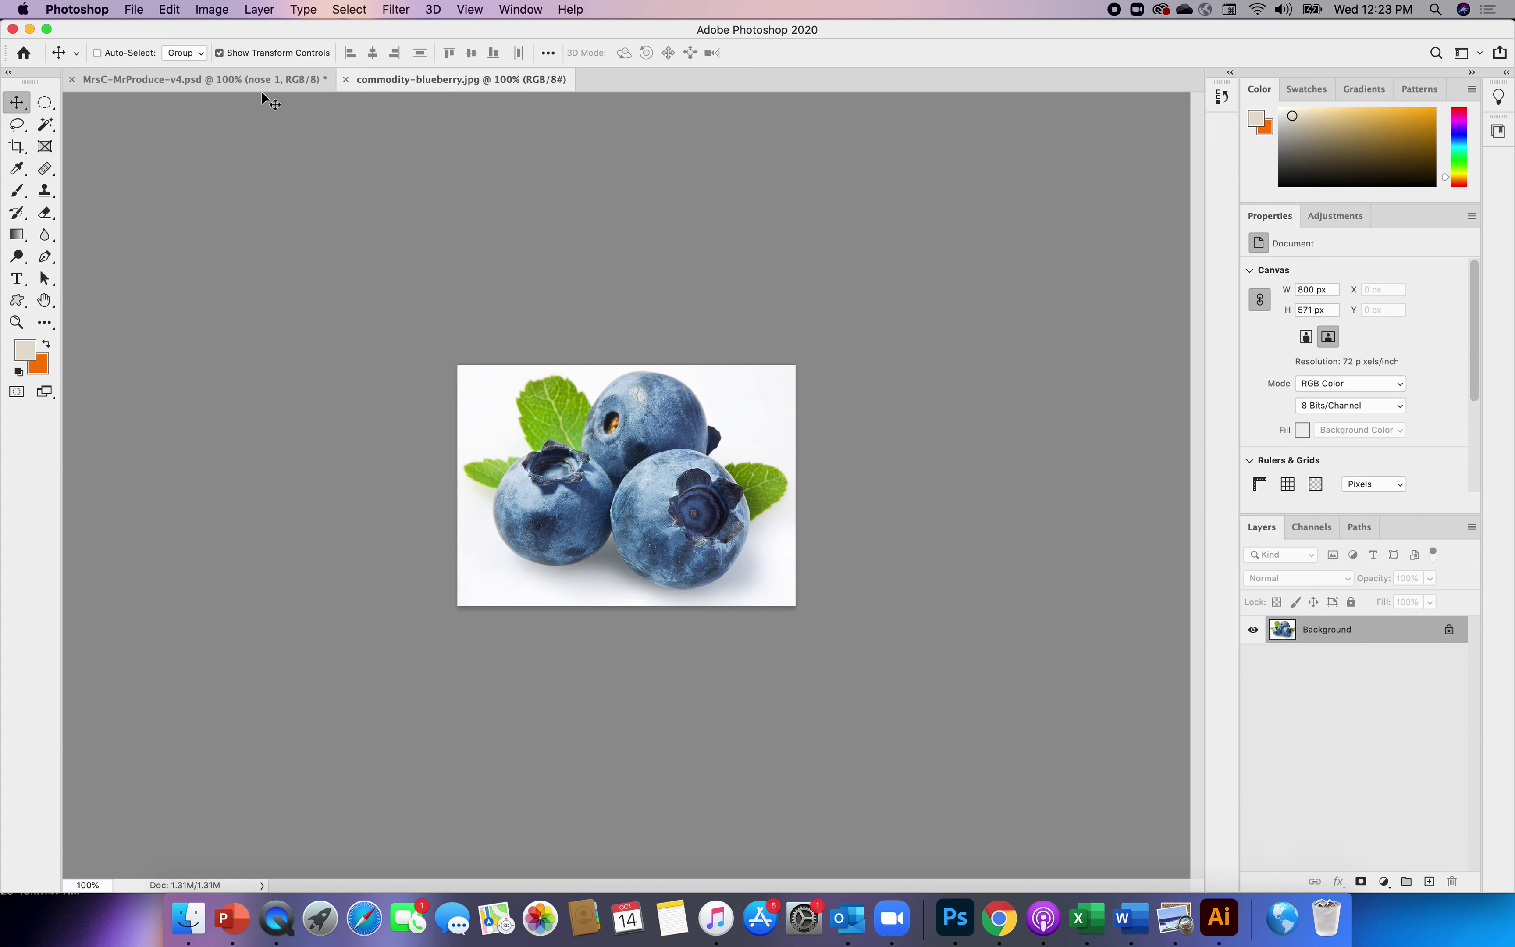
- Select the blueberries and leaves with Select Subject and move them into MrsC-MrProduce-v4.psd over the peach head
{"action": "left_click", "coordinate": [48, 125]}
{"action": "right_click", "coordinate": [47, 126]}
{"action": "left_click", "coordinate": [86, 126]}
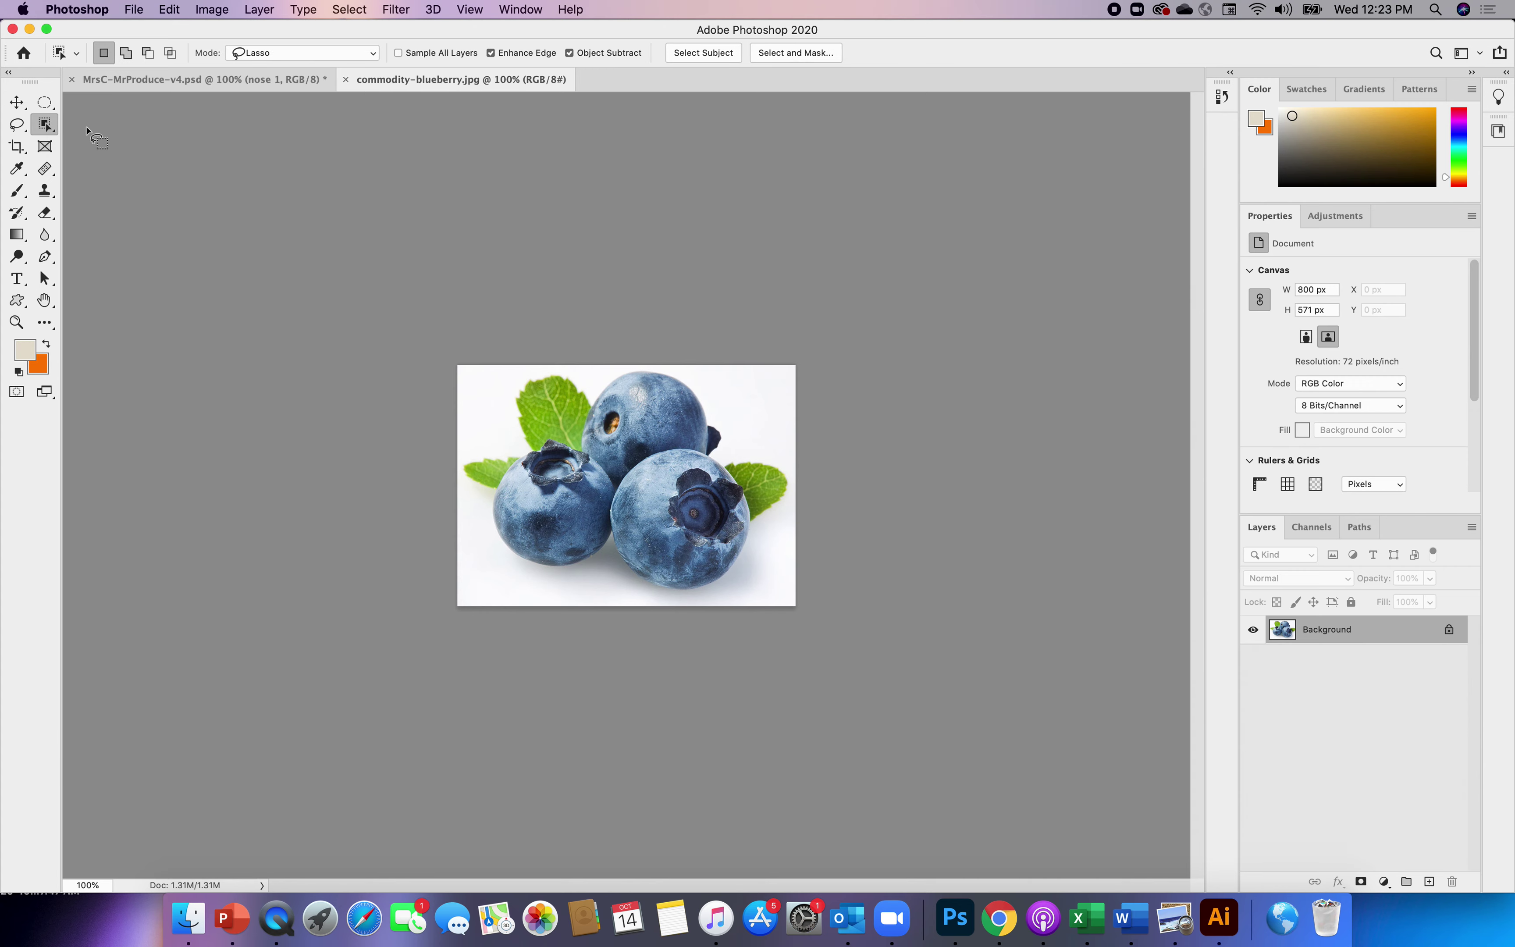
{"action": "left_click", "coordinate": [687, 53]}
{"action": "key", "text": "v"}
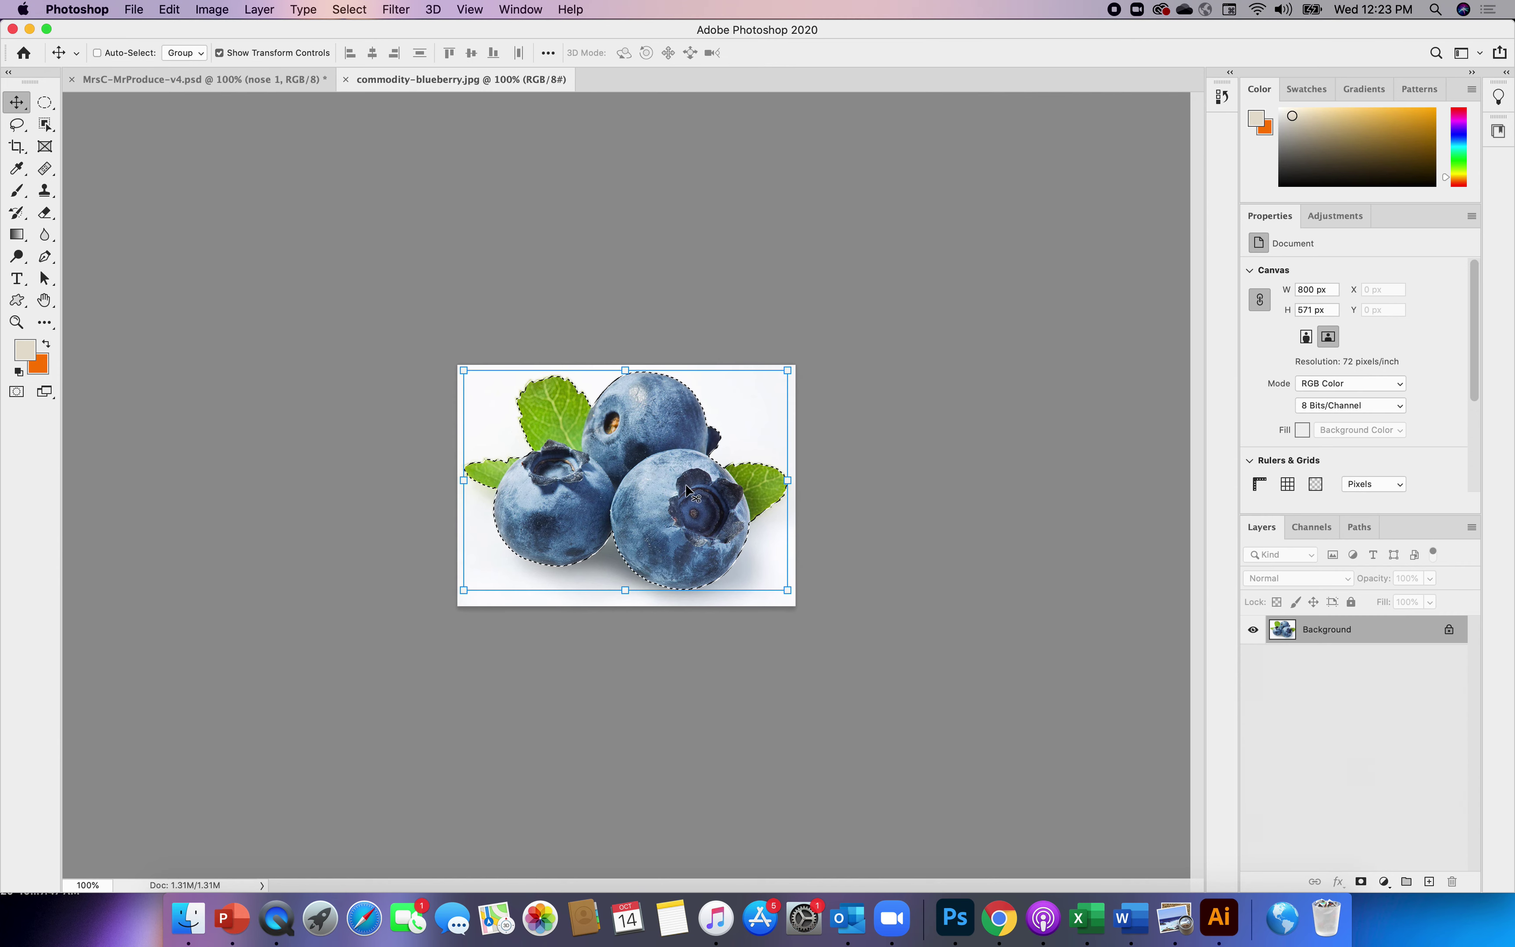
{"action": "left_click_drag", "start_coordinate": [700, 520], "coordinate": [249, 79]}
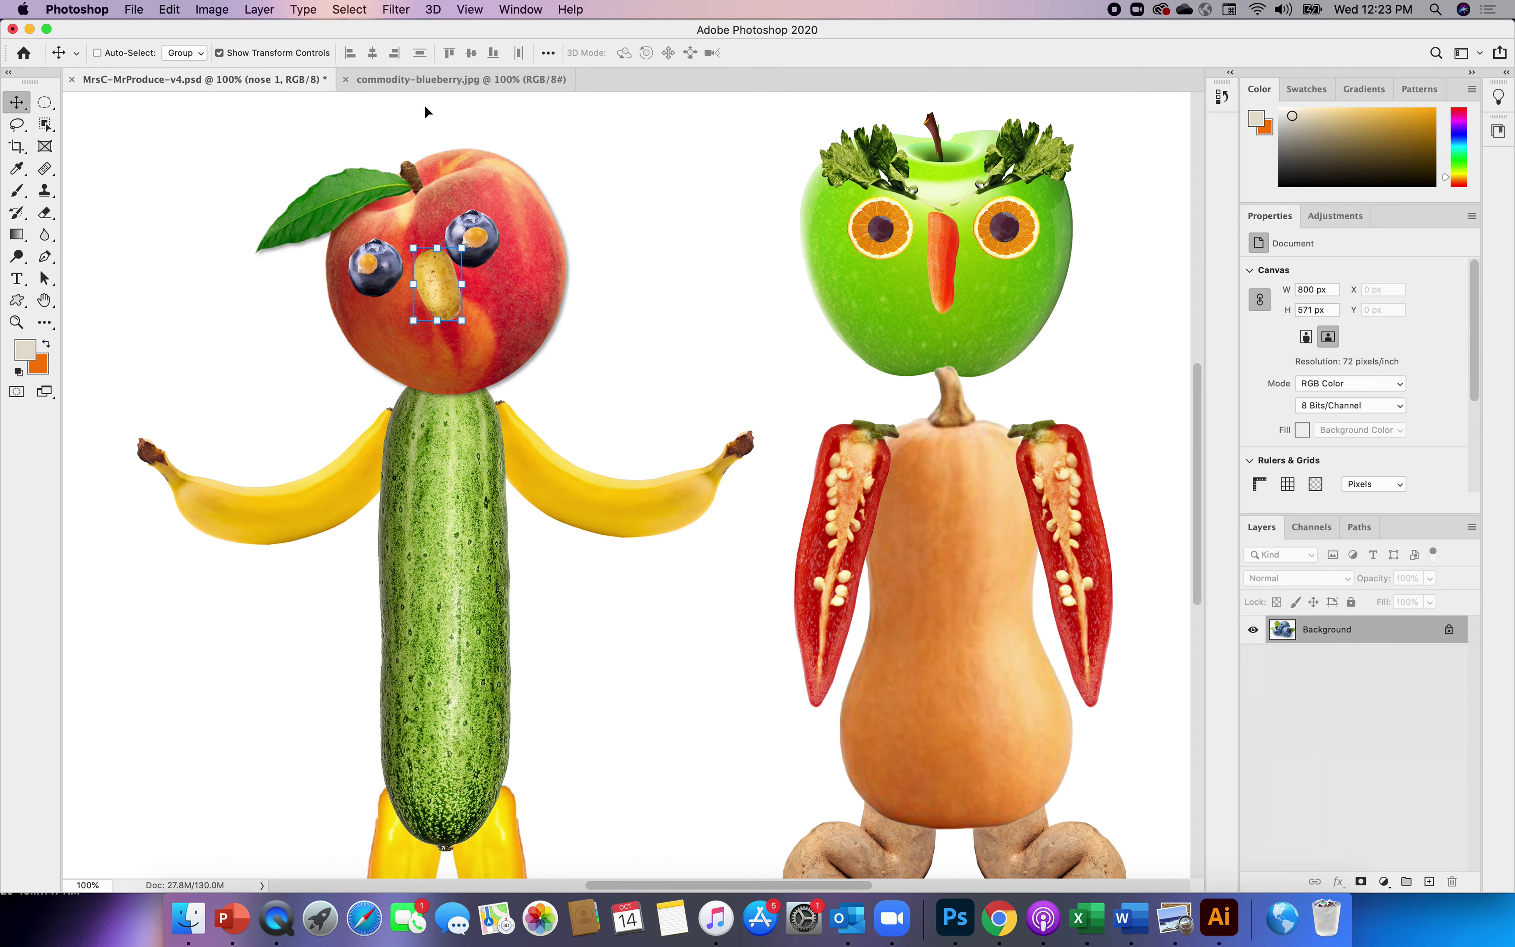
{"action": "left_click_drag", "start_coordinate": [518, 206], "coordinate": [517, 206]}
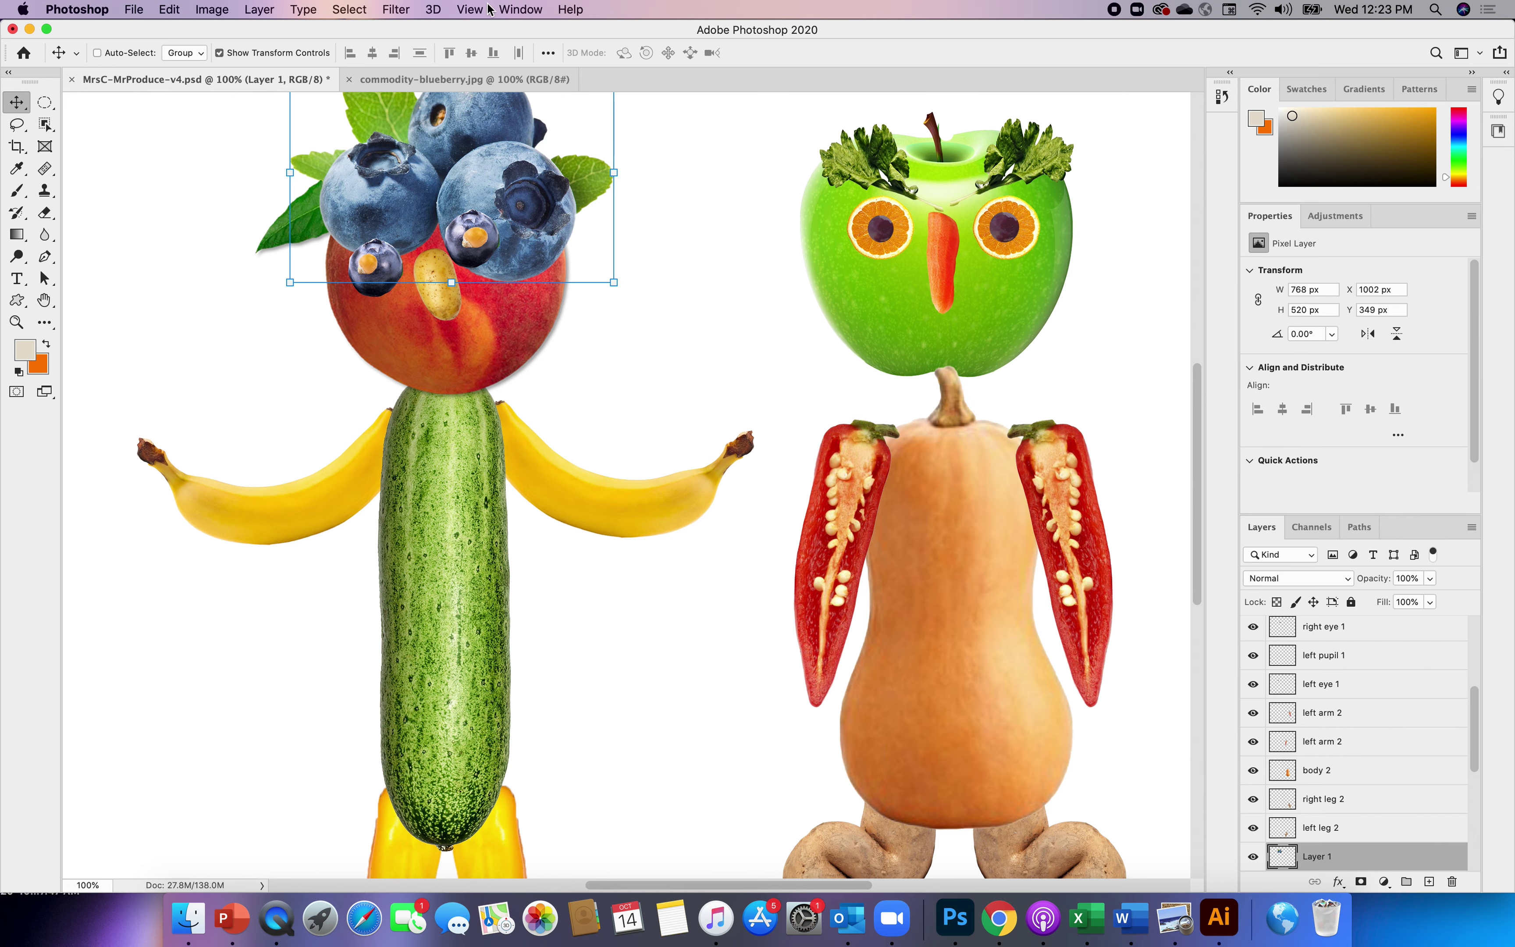
- Shrink the blueberry cluster to about 33% width and 34% height and move it to the blank canvas above the peach head
{"action": "left_click", "coordinate": [464, 16]}
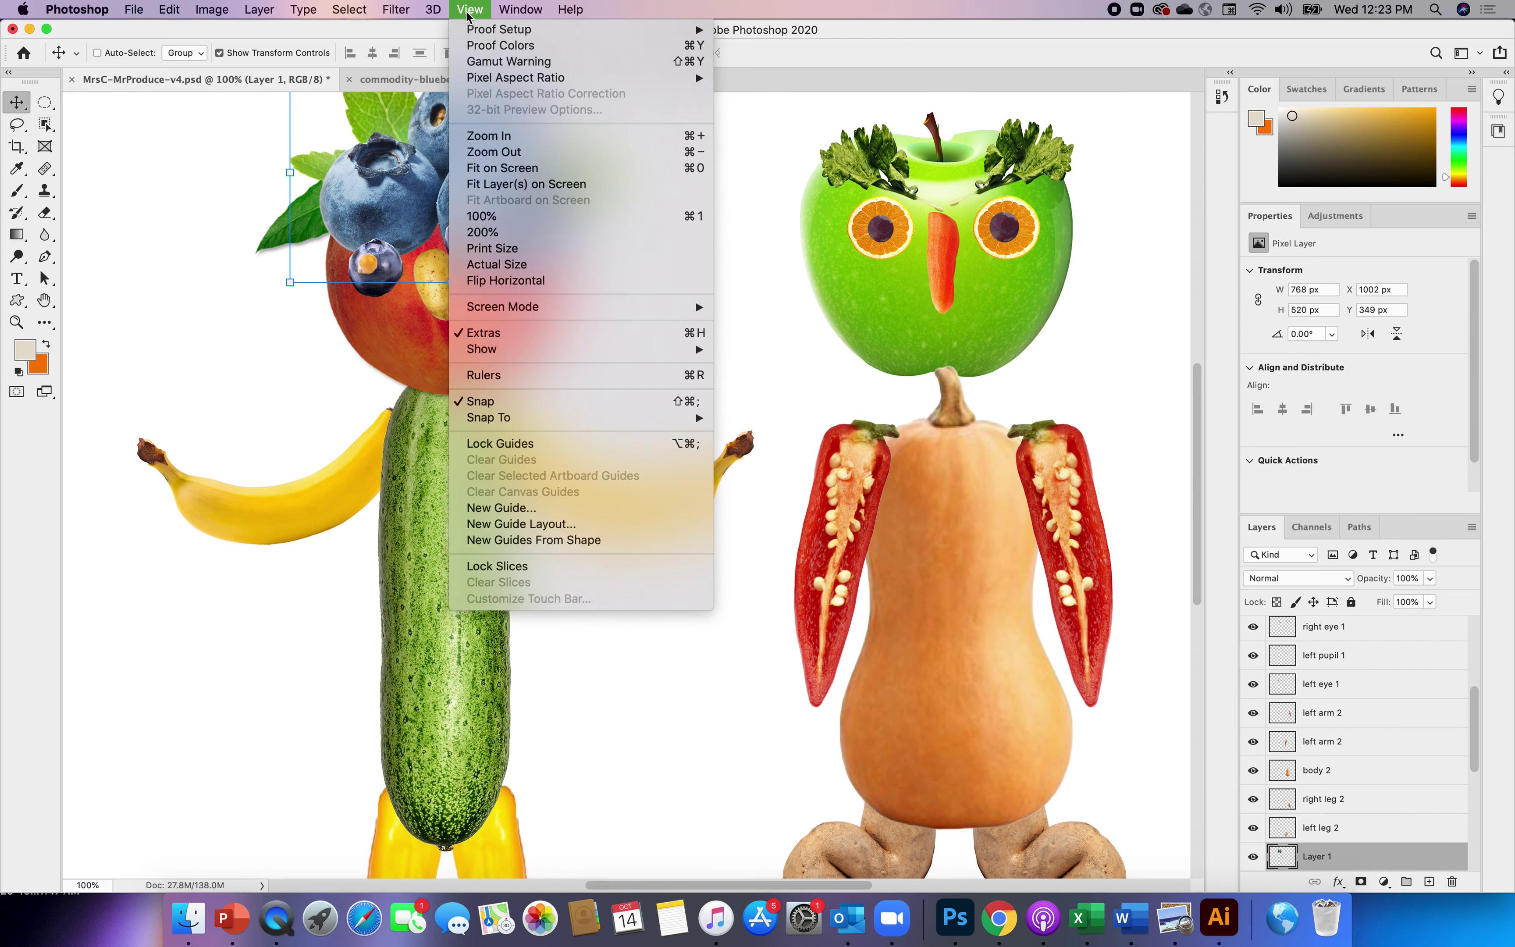
{"action": "left_click", "coordinate": [505, 152]}
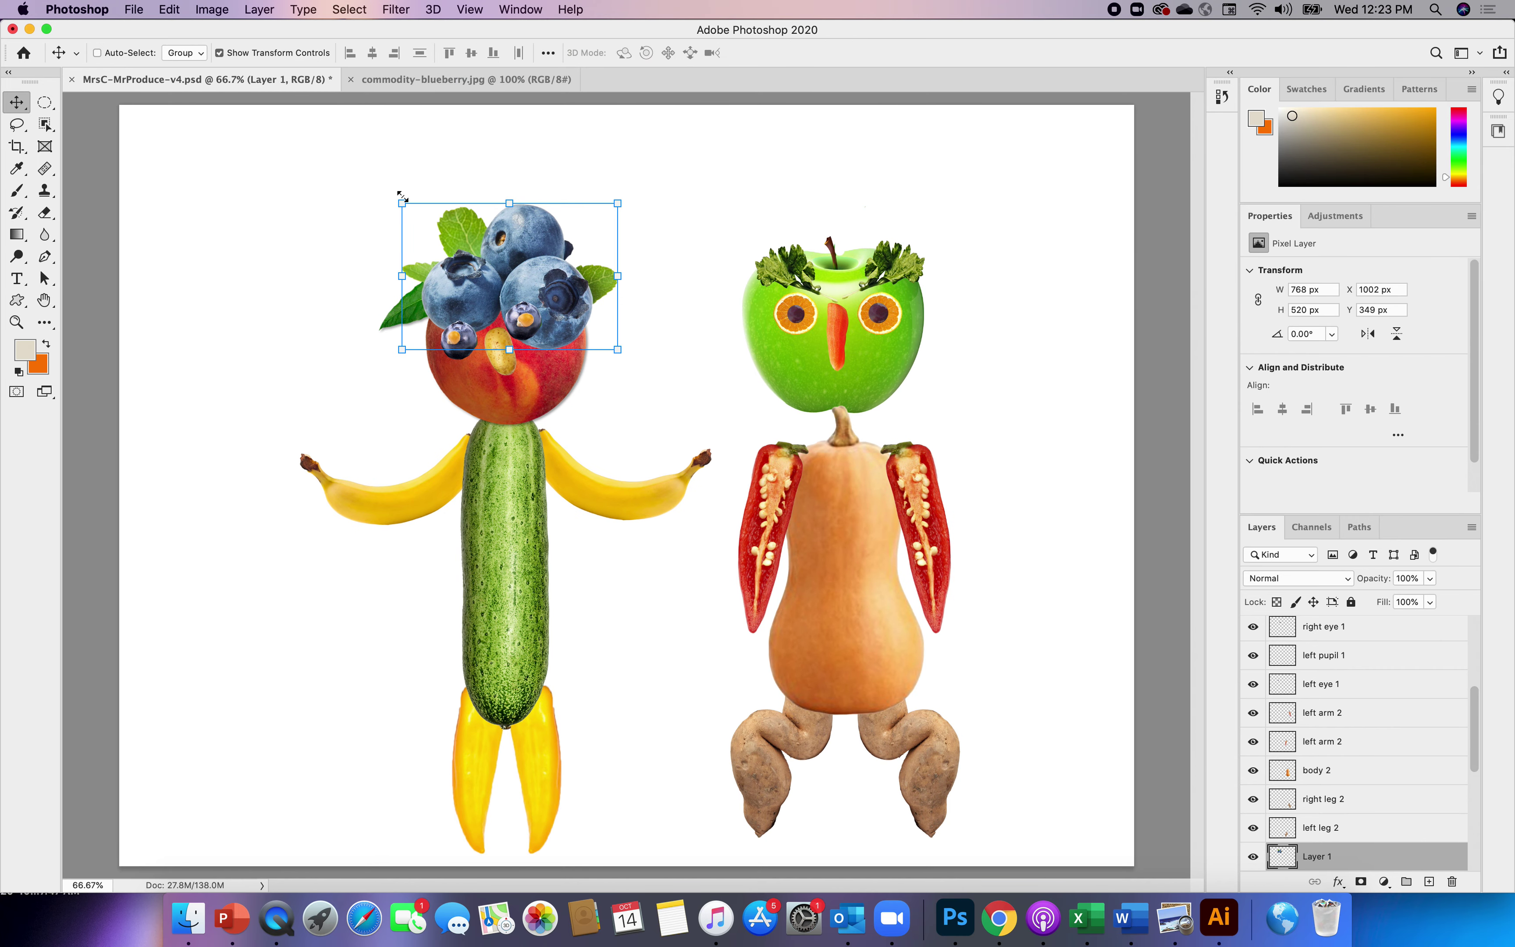
{"action": "left_click", "coordinate": [401, 204]}
{"action": "left_click_drag", "start_coordinate": [401, 204], "coordinate": [498, 233]}
{"action": "left_click_drag", "start_coordinate": [617, 231], "coordinate": [569, 269]}
{"action": "left_click_drag", "start_coordinate": [536, 350], "coordinate": [544, 334]}
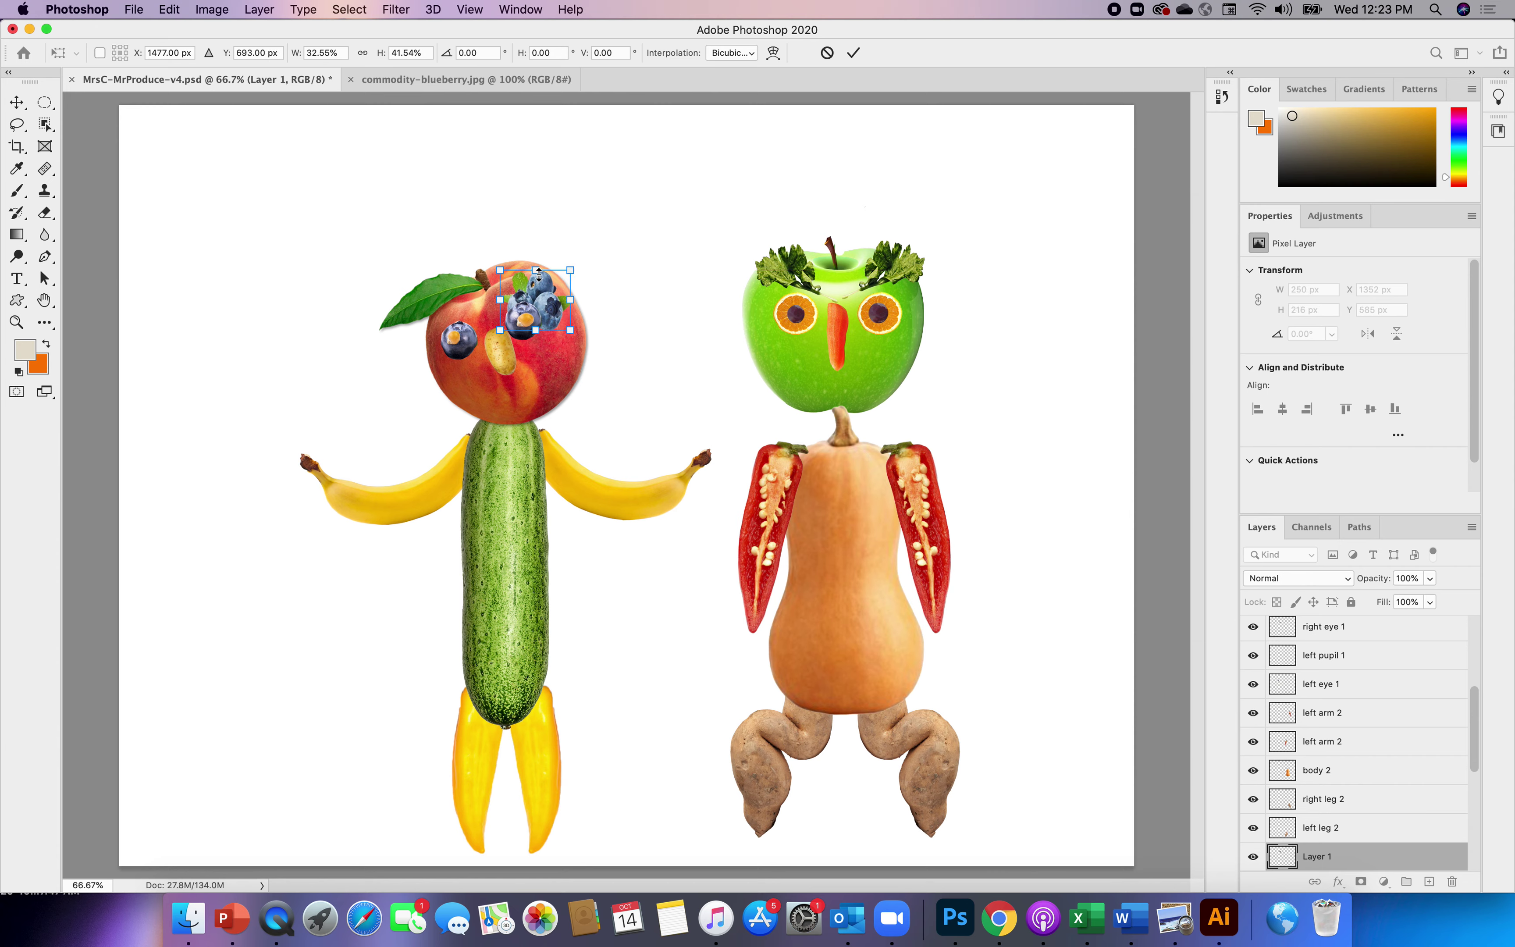
{"action": "left_click_drag", "start_coordinate": [538, 273], "coordinate": [539, 285]}
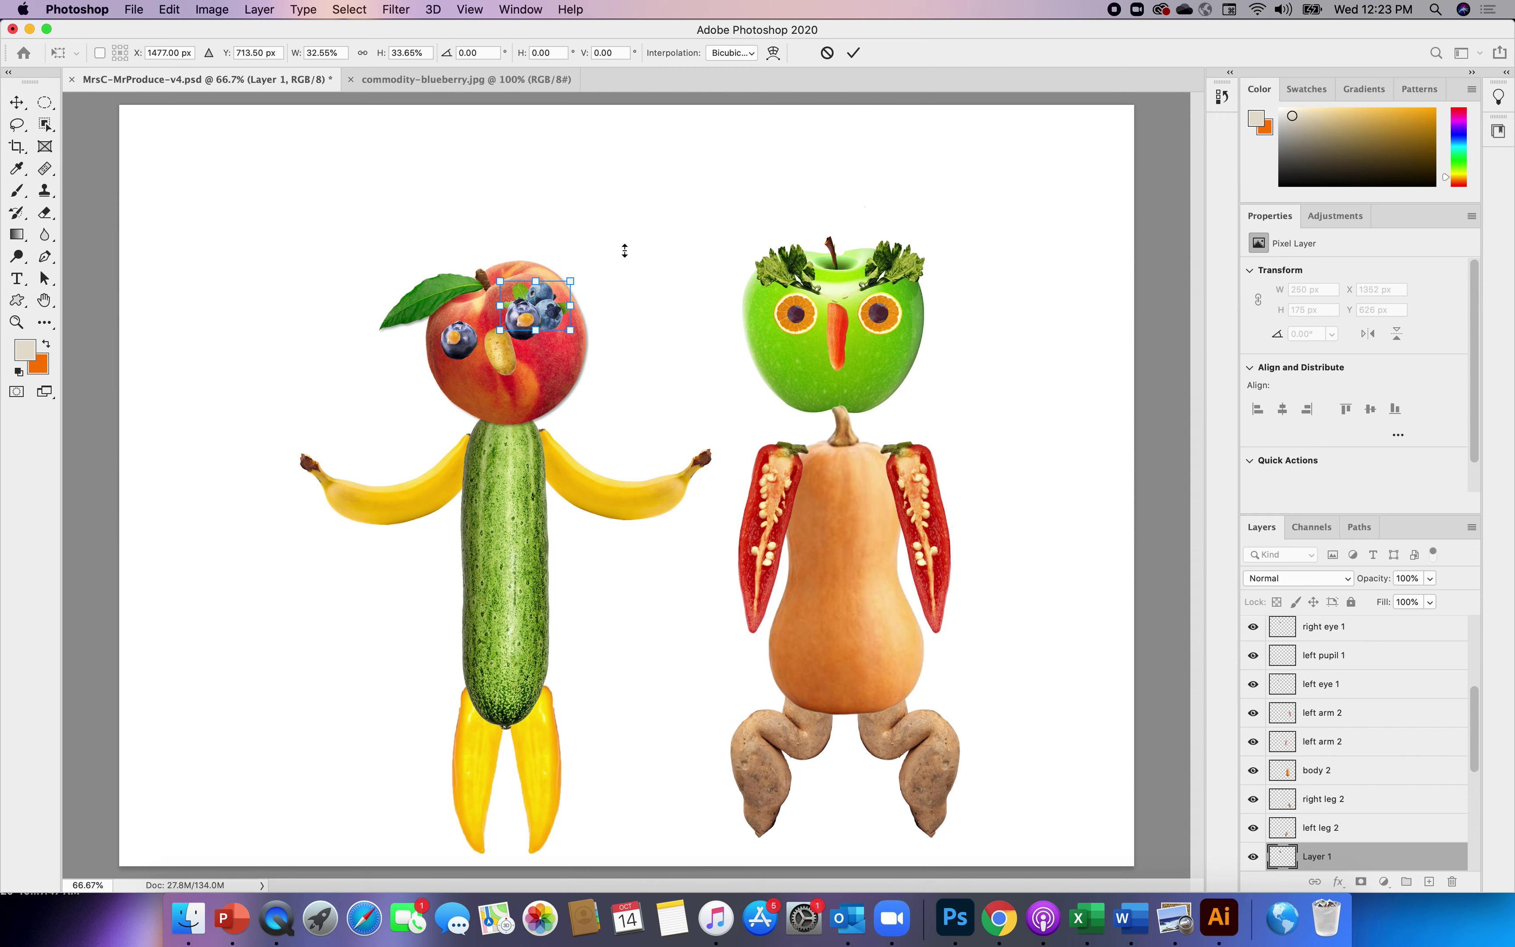
{"action": "left_click", "coordinate": [18, 103]}
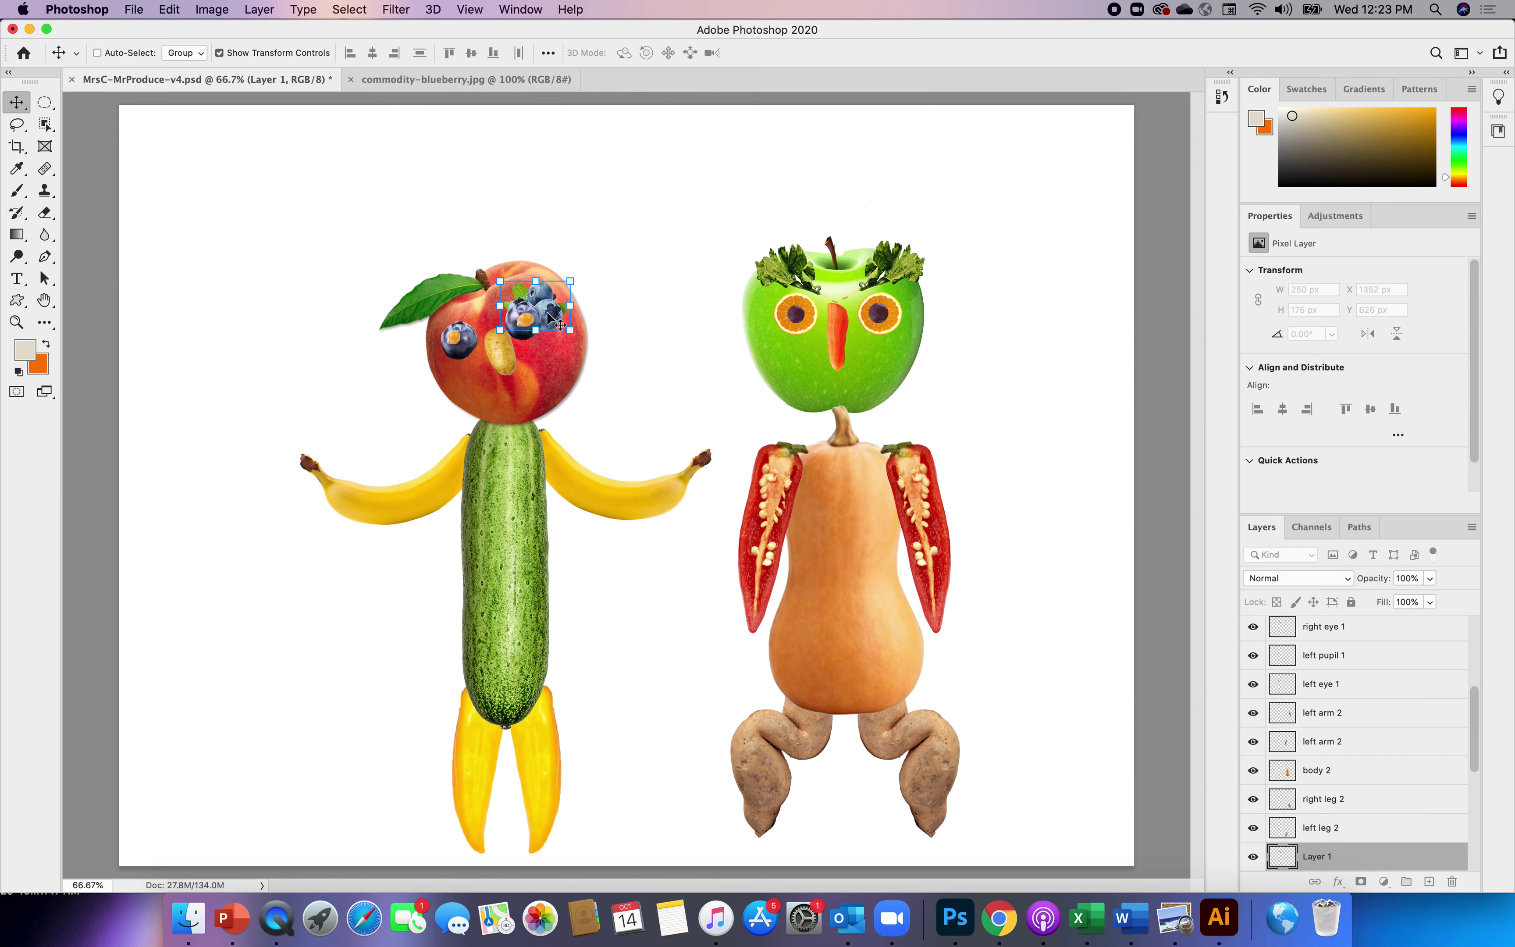
{"action": "left_click_drag", "start_coordinate": [551, 313], "coordinate": [609, 209]}
- Erase the underside of the blueberry cluster along an arched curve with a size 35 Eraser, giving it an eyebrow shape
{"action": "left_click", "coordinate": [469, 9]}
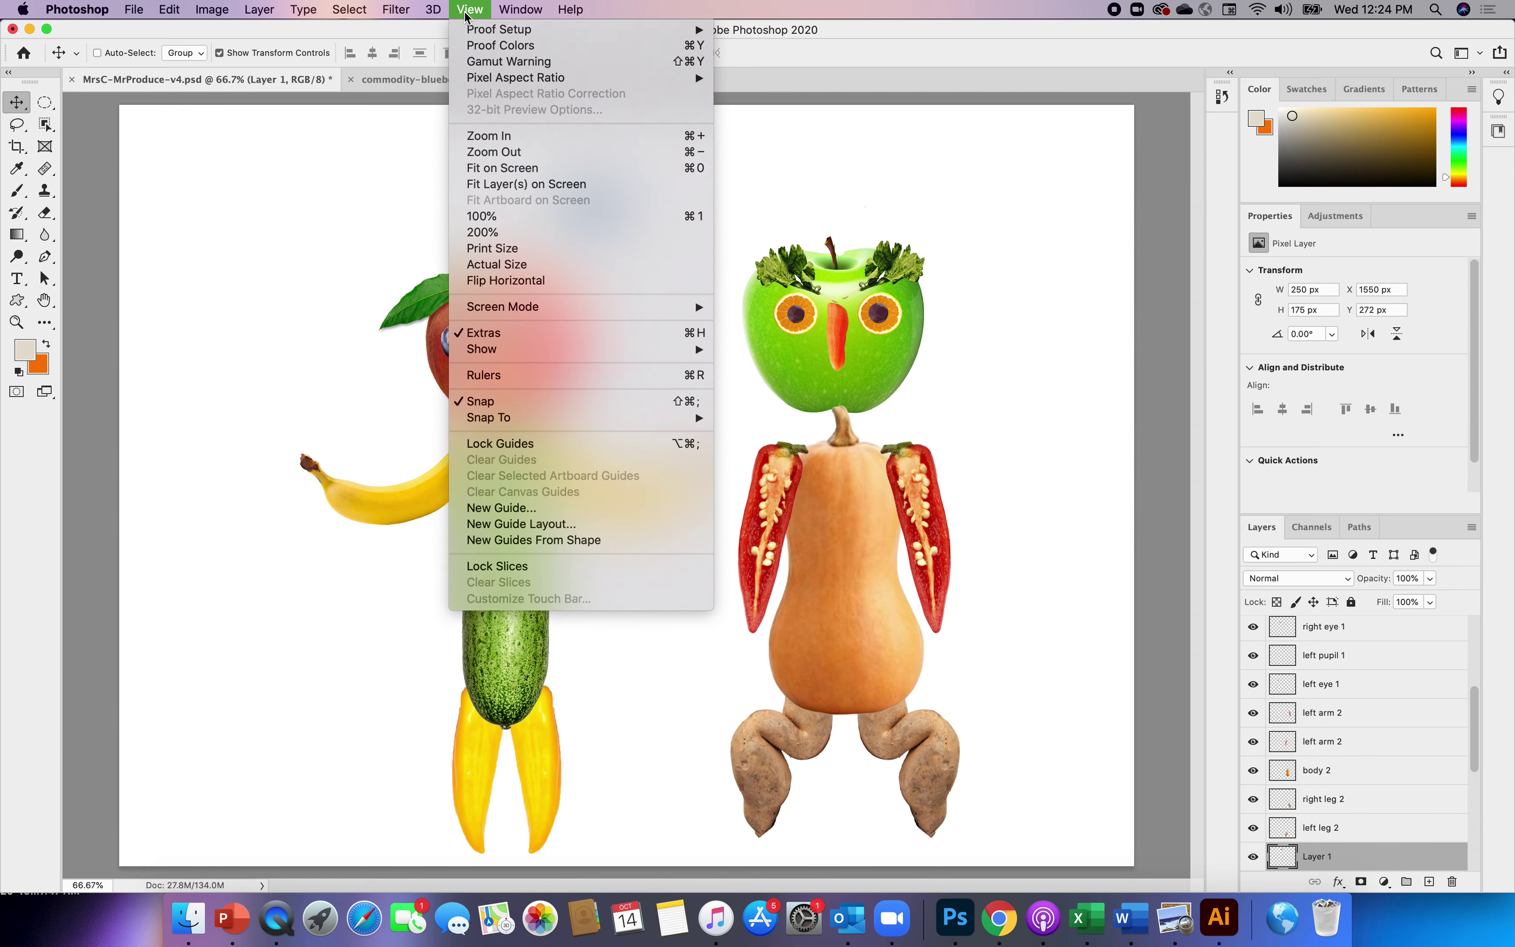
{"action": "left_click", "coordinate": [505, 137]}
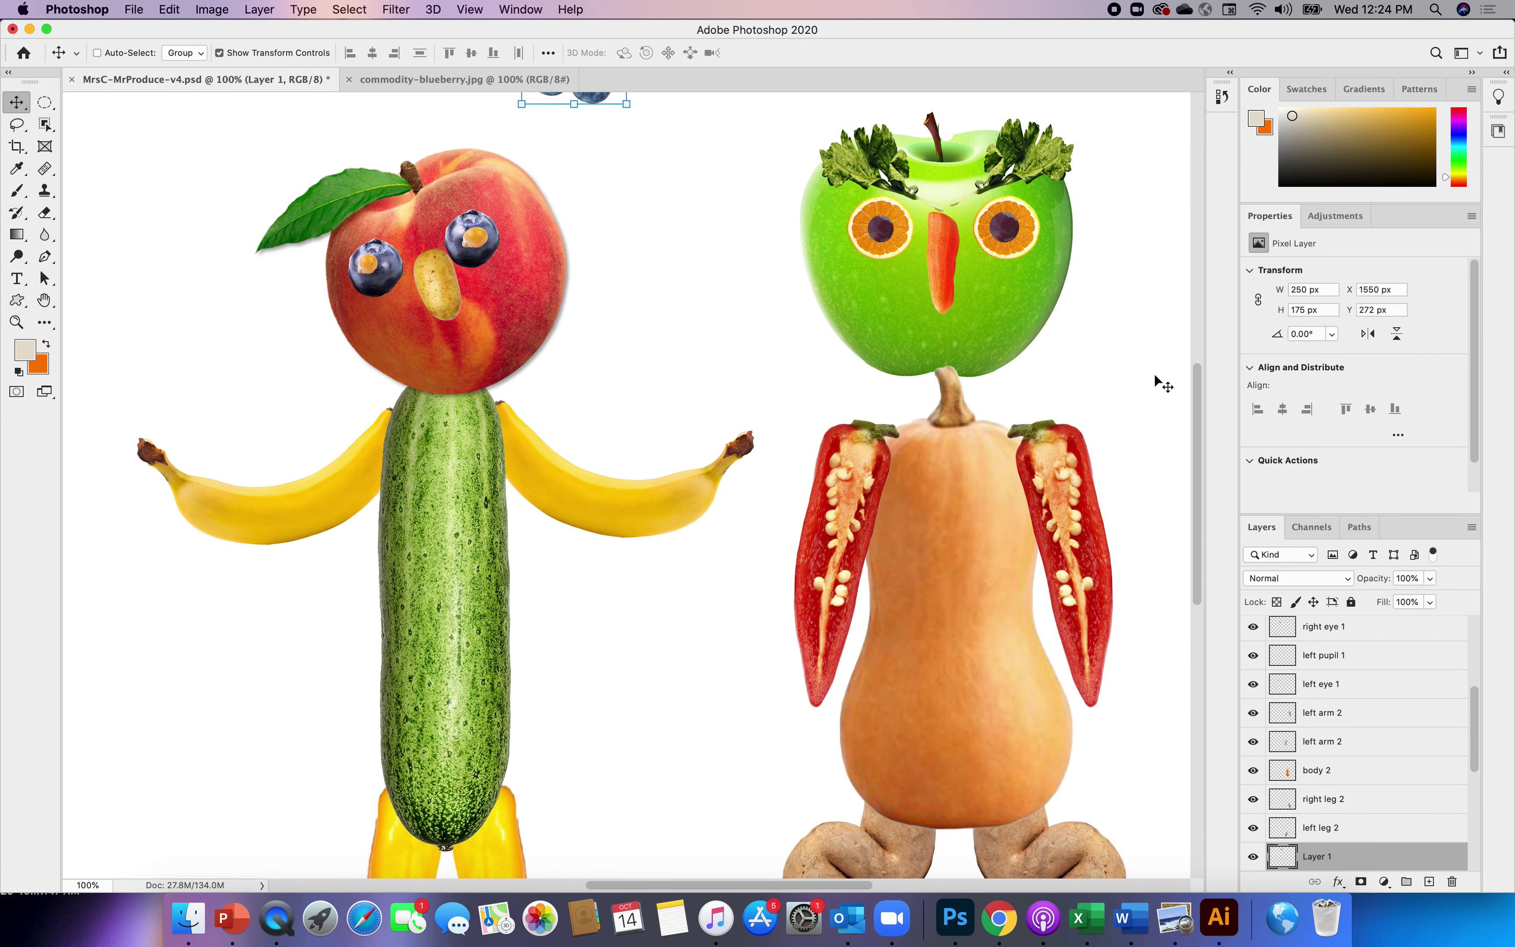
{"action": "left_click_drag", "start_coordinate": [1194, 405], "coordinate": [1195, 328]}
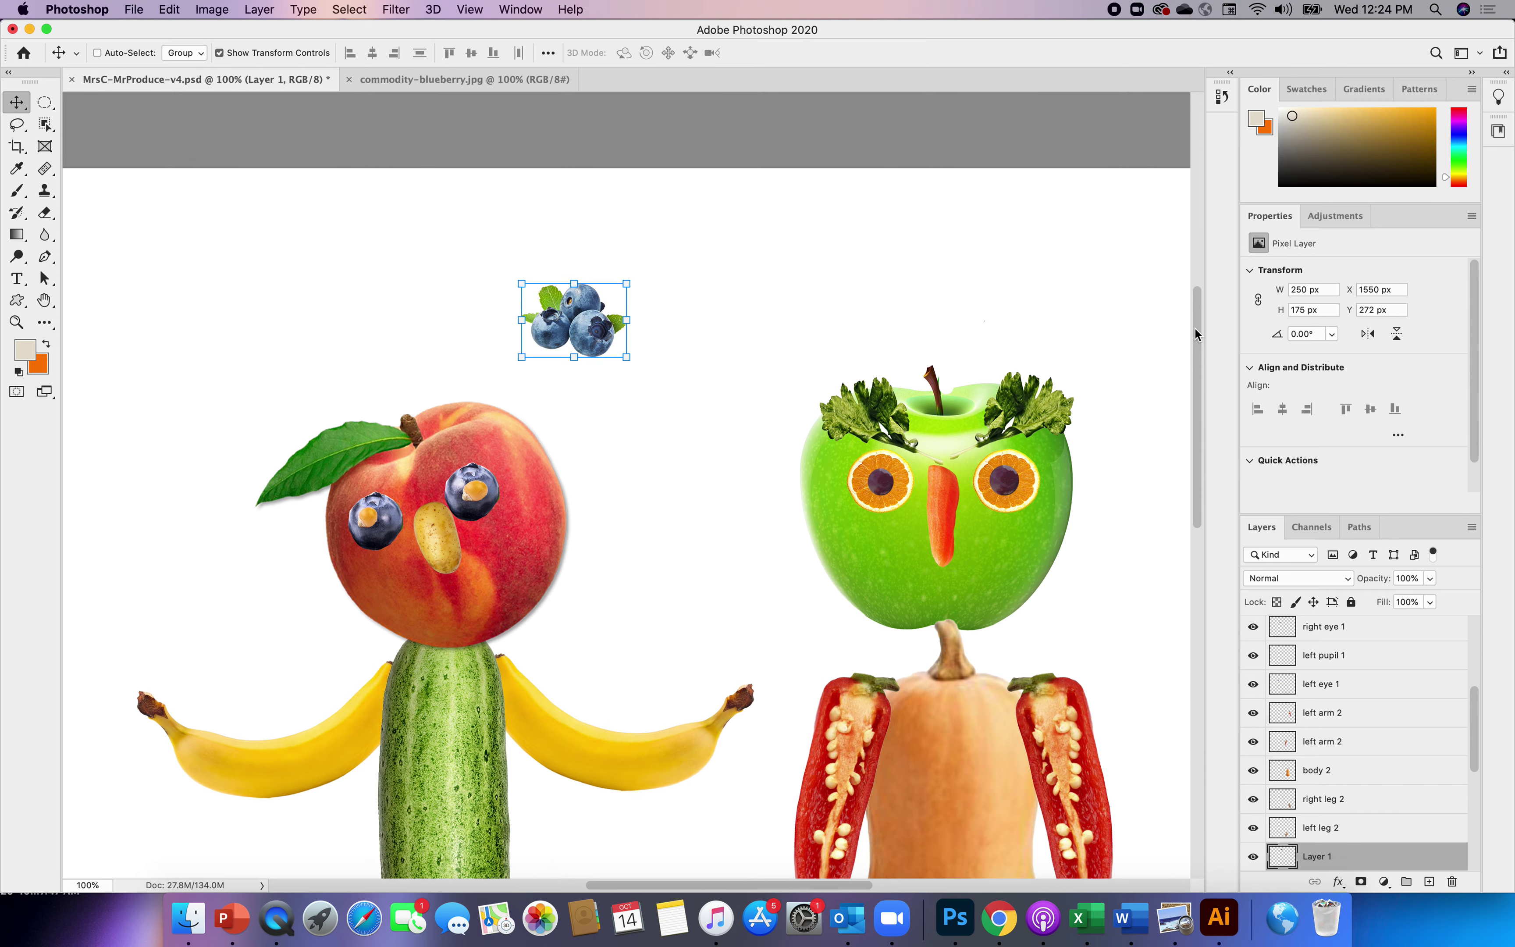
{"action": "left_click", "coordinate": [471, 11]}
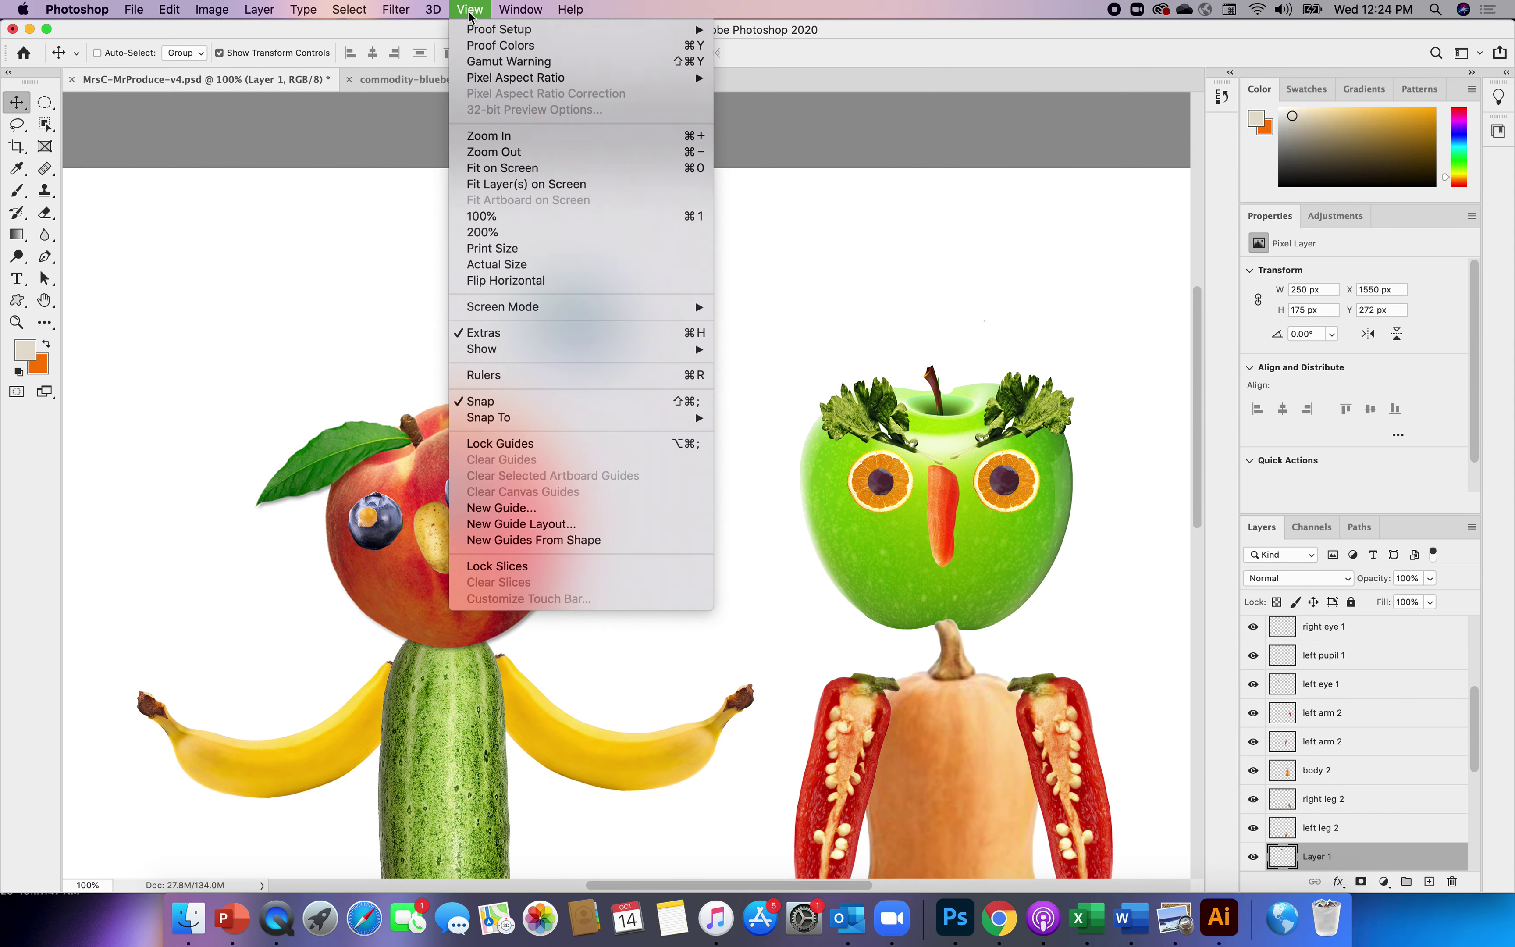
{"action": "left_click", "coordinate": [495, 136]}
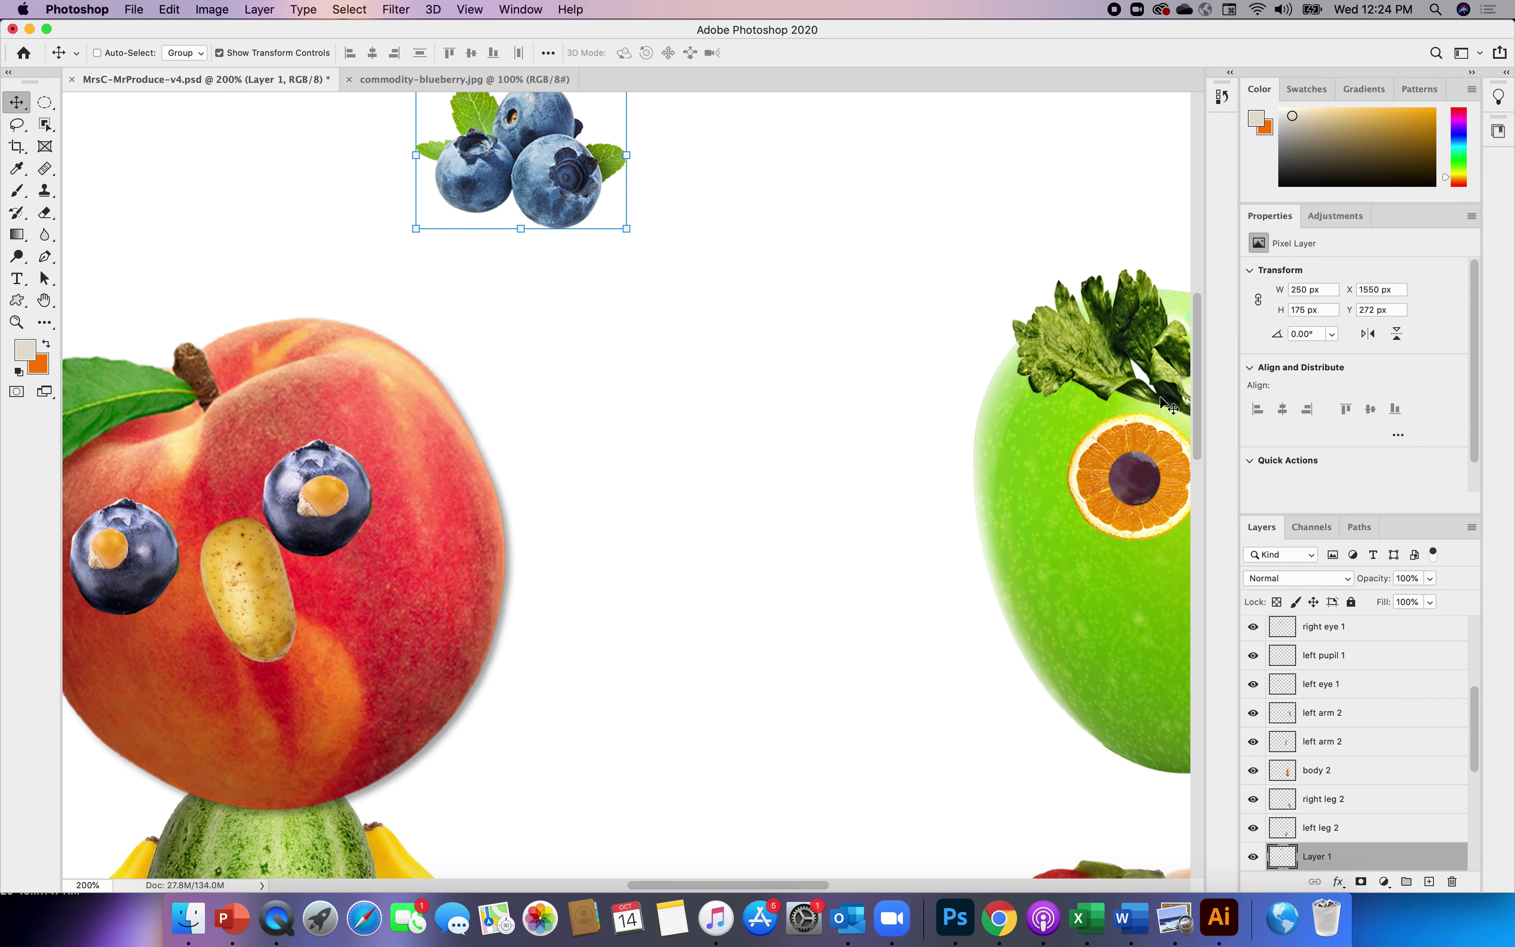
{"action": "left_click_drag", "start_coordinate": [1196, 396], "coordinate": [1197, 351]}
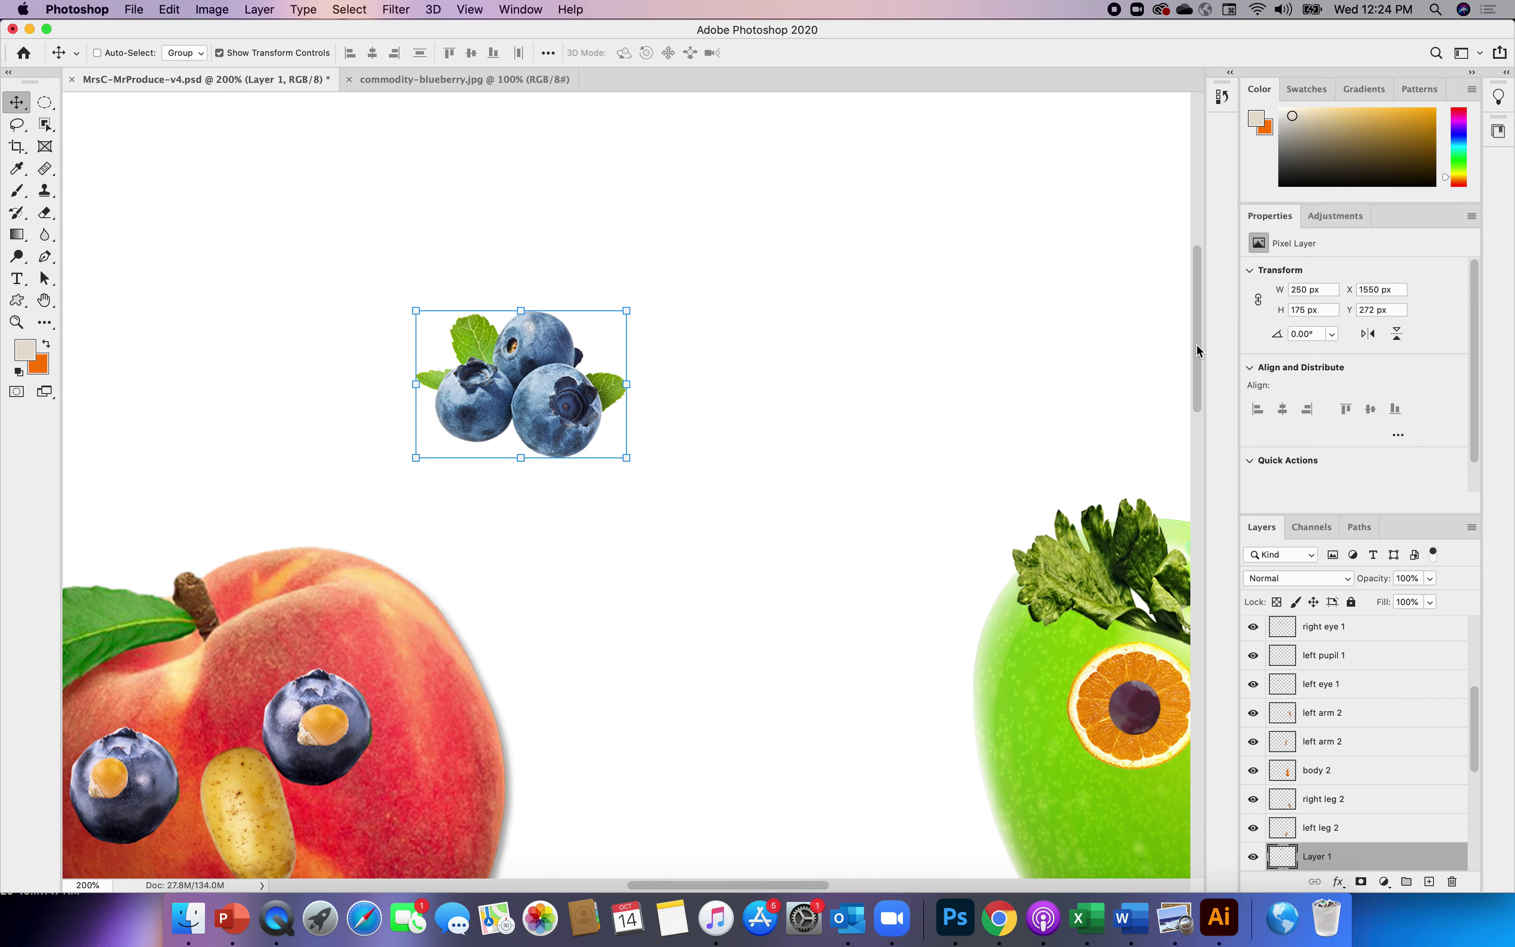
{"action": "left_click", "coordinate": [51, 216]}
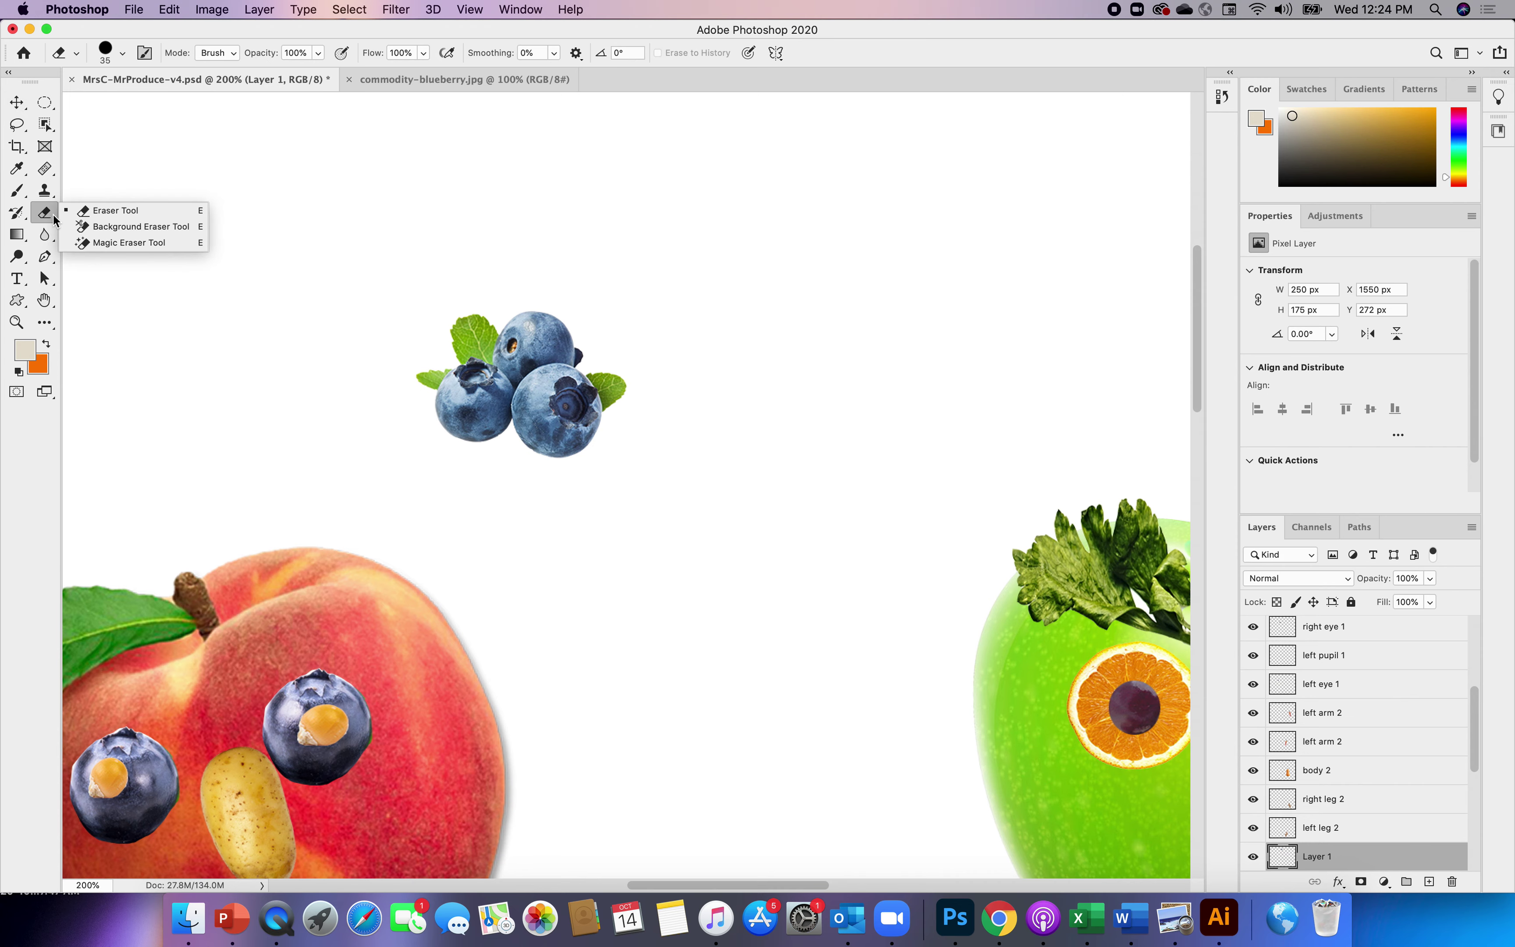
{"action": "left_click", "coordinate": [432, 436]}
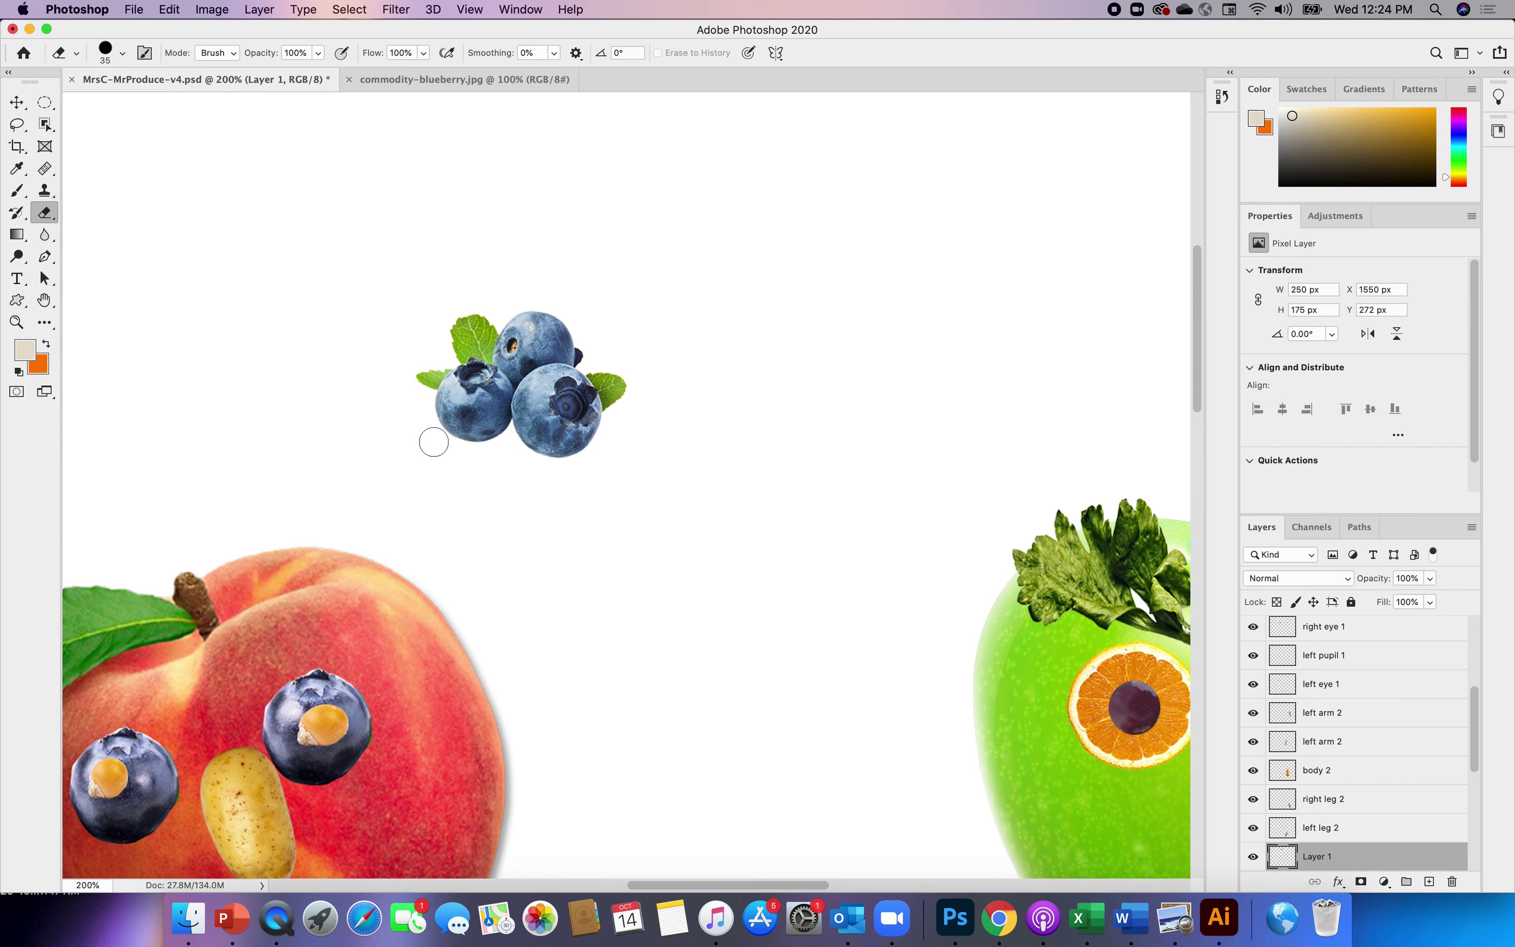
{"action": "mouse_move", "coordinate": [447, 434]}
{"action": "left_mouse_down"}
{"action": "mouse_move", "coordinate": [504, 427]}
{"action": "mouse_move", "coordinate": [569, 463]}
{"action": "mouse_move", "coordinate": [419, 439]}
{"action": "mouse_move", "coordinate": [509, 432]}
{"action": "left_mouse_up"}
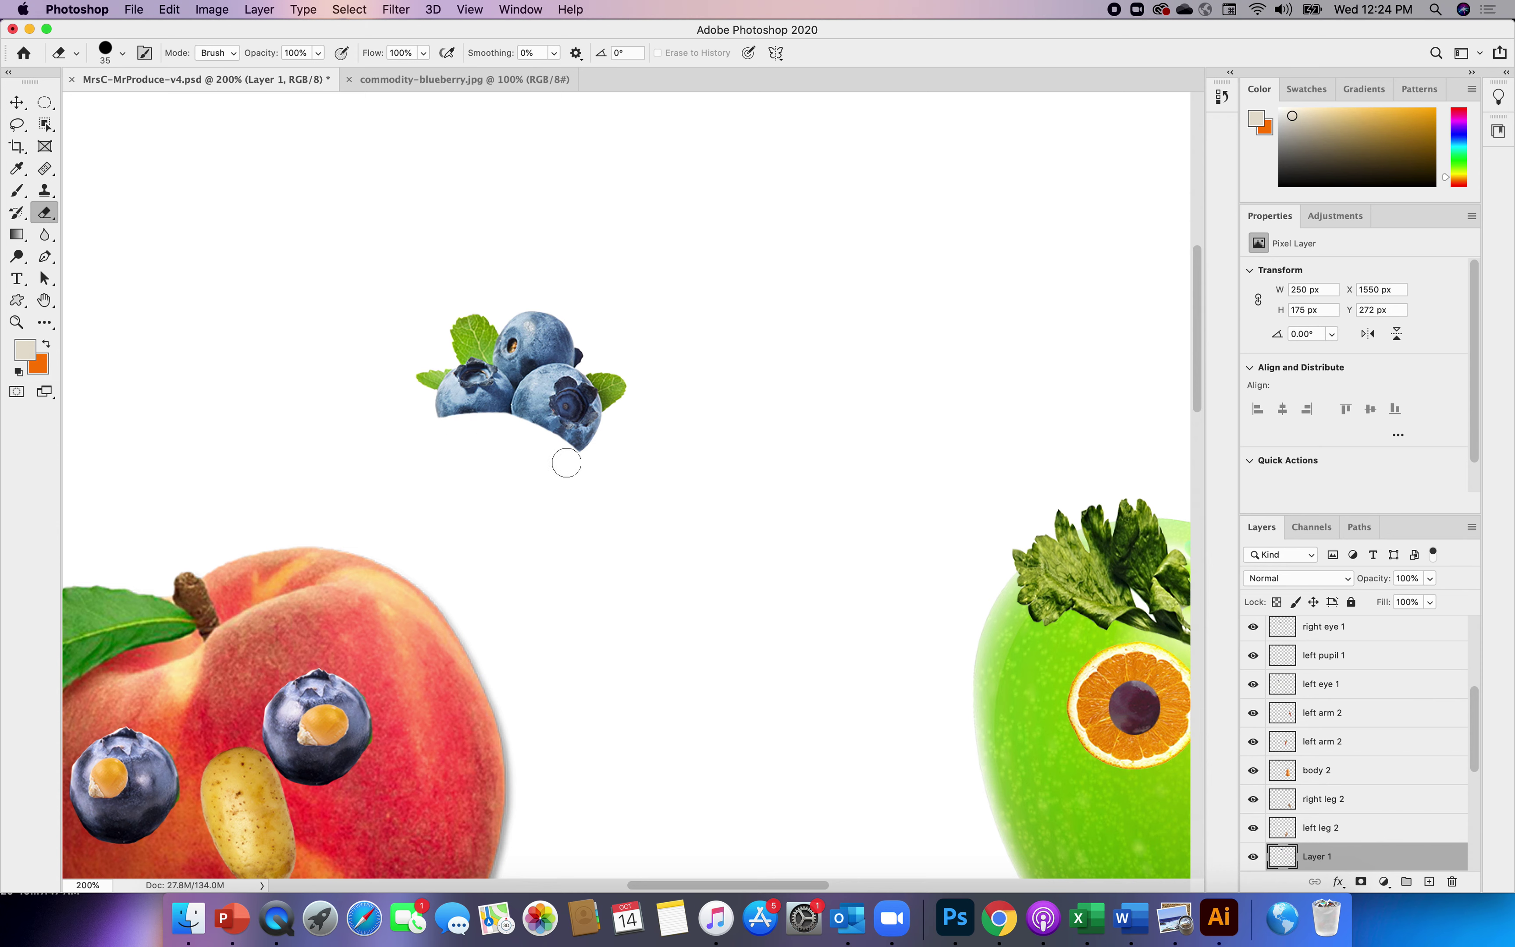
{"action": "mouse_move", "coordinate": [454, 478]}
{"action": "left_mouse_down"}
{"action": "mouse_move", "coordinate": [446, 509]}
{"action": "mouse_move", "coordinate": [354, 504]}
{"action": "left_mouse_up"}
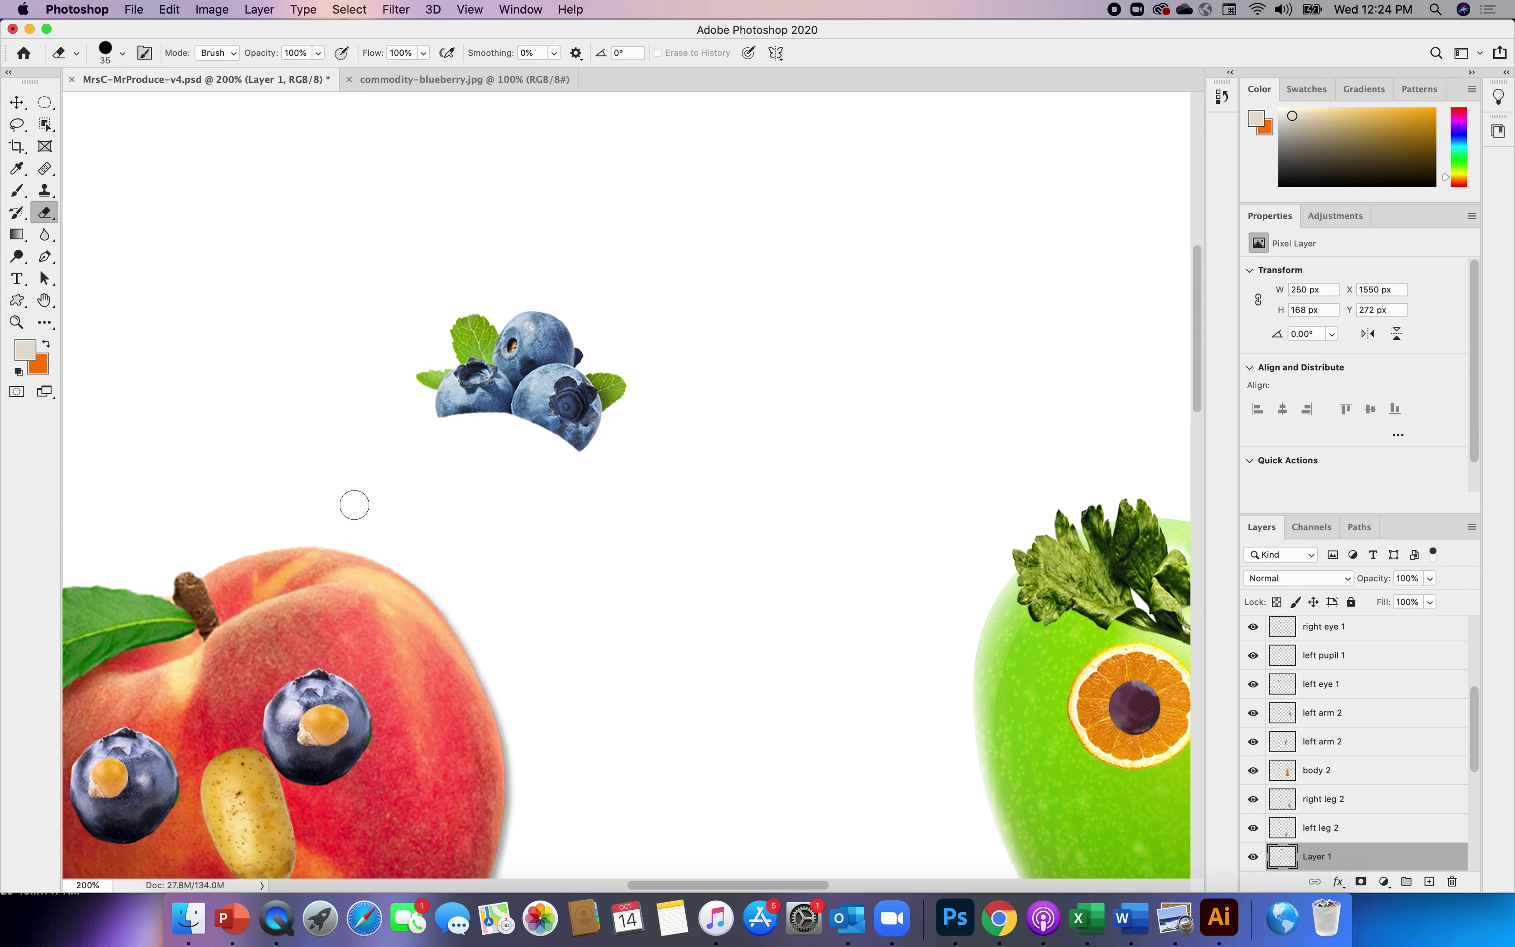
- Move the blueberry cluster above the peach's right-hand eye and shrink it to about 74% width and 76% height
{"action": "left_click", "coordinate": [17, 103]}
{"action": "left_click_drag", "start_coordinate": [576, 352], "coordinate": [395, 592]}
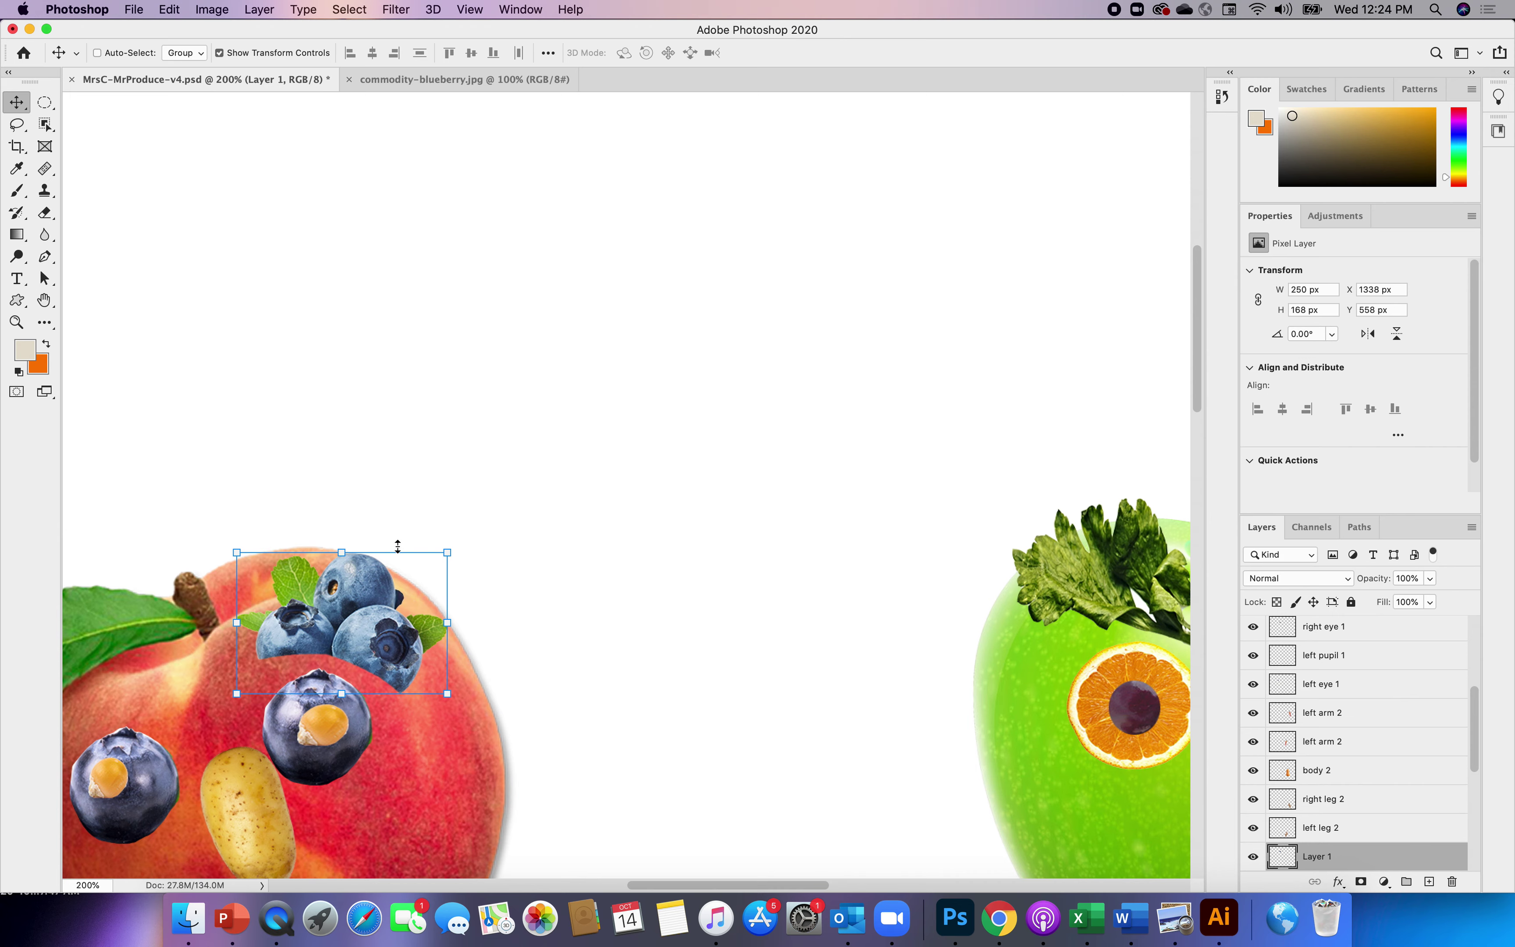
{"action": "left_click_drag", "start_coordinate": [447, 552], "coordinate": [431, 586]}
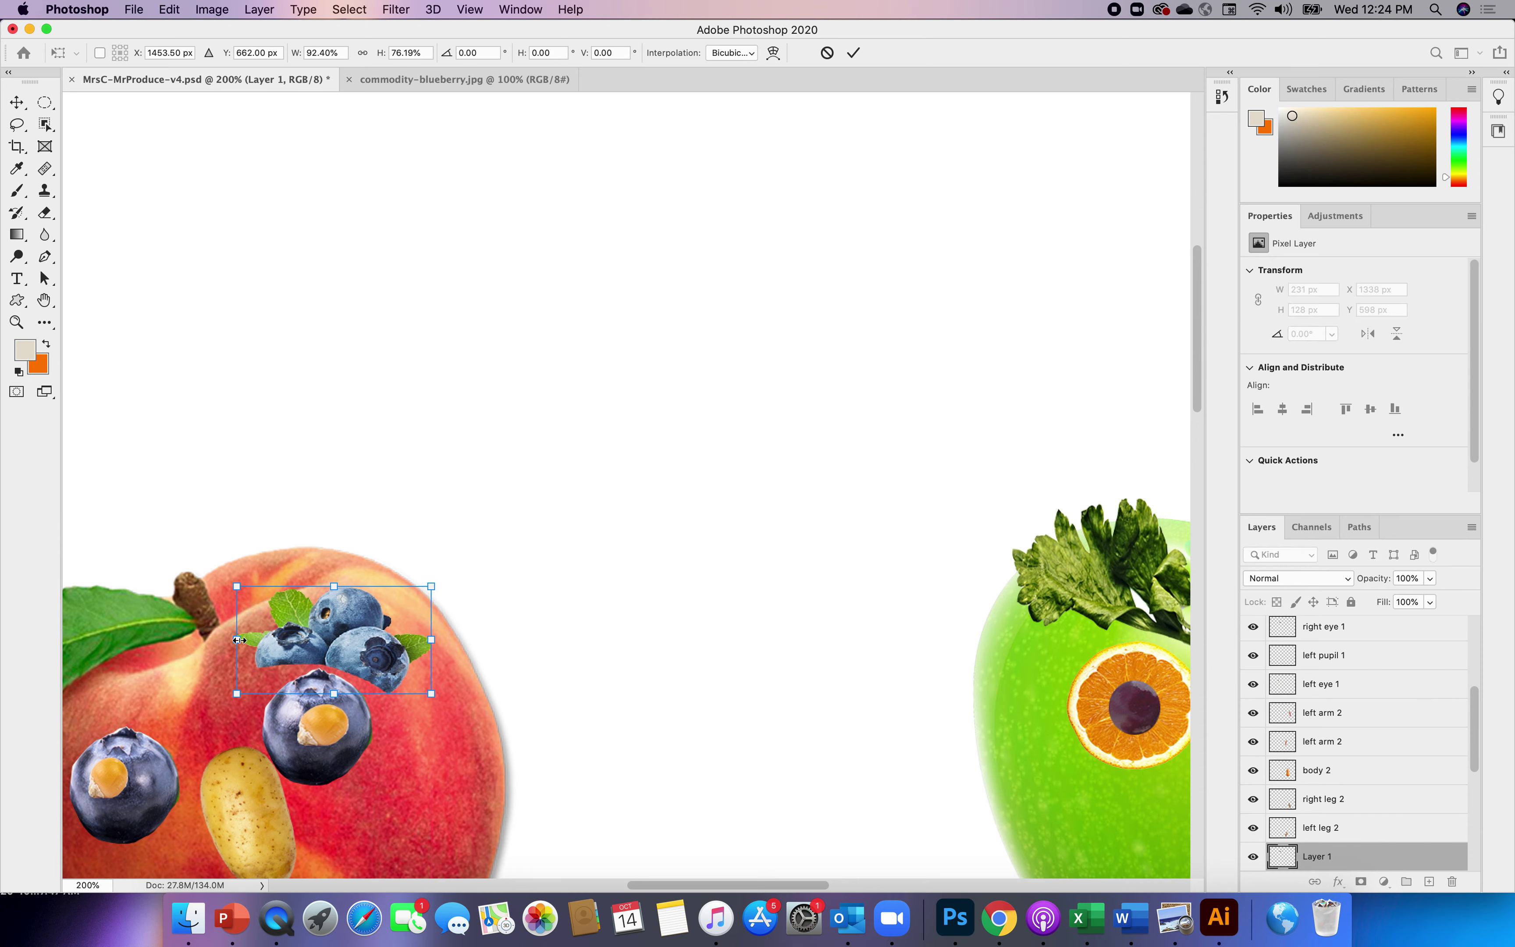
{"action": "left_click_drag", "start_coordinate": [239, 639], "coordinate": [263, 640]}
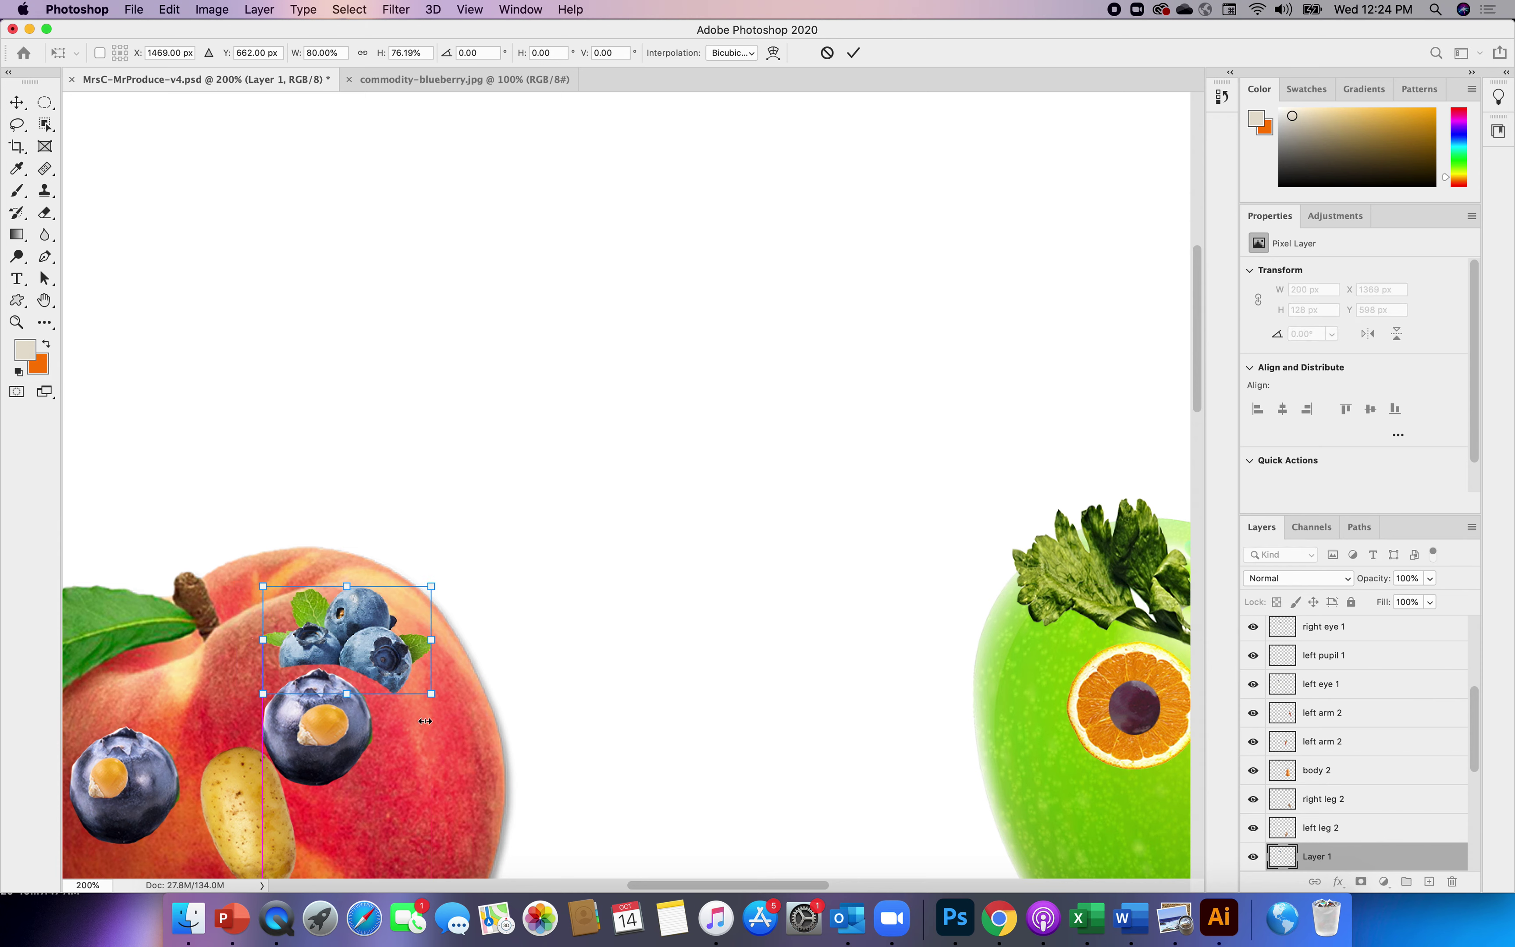
{"action": "left_click_drag", "start_coordinate": [431, 642], "coordinate": [418, 643]}
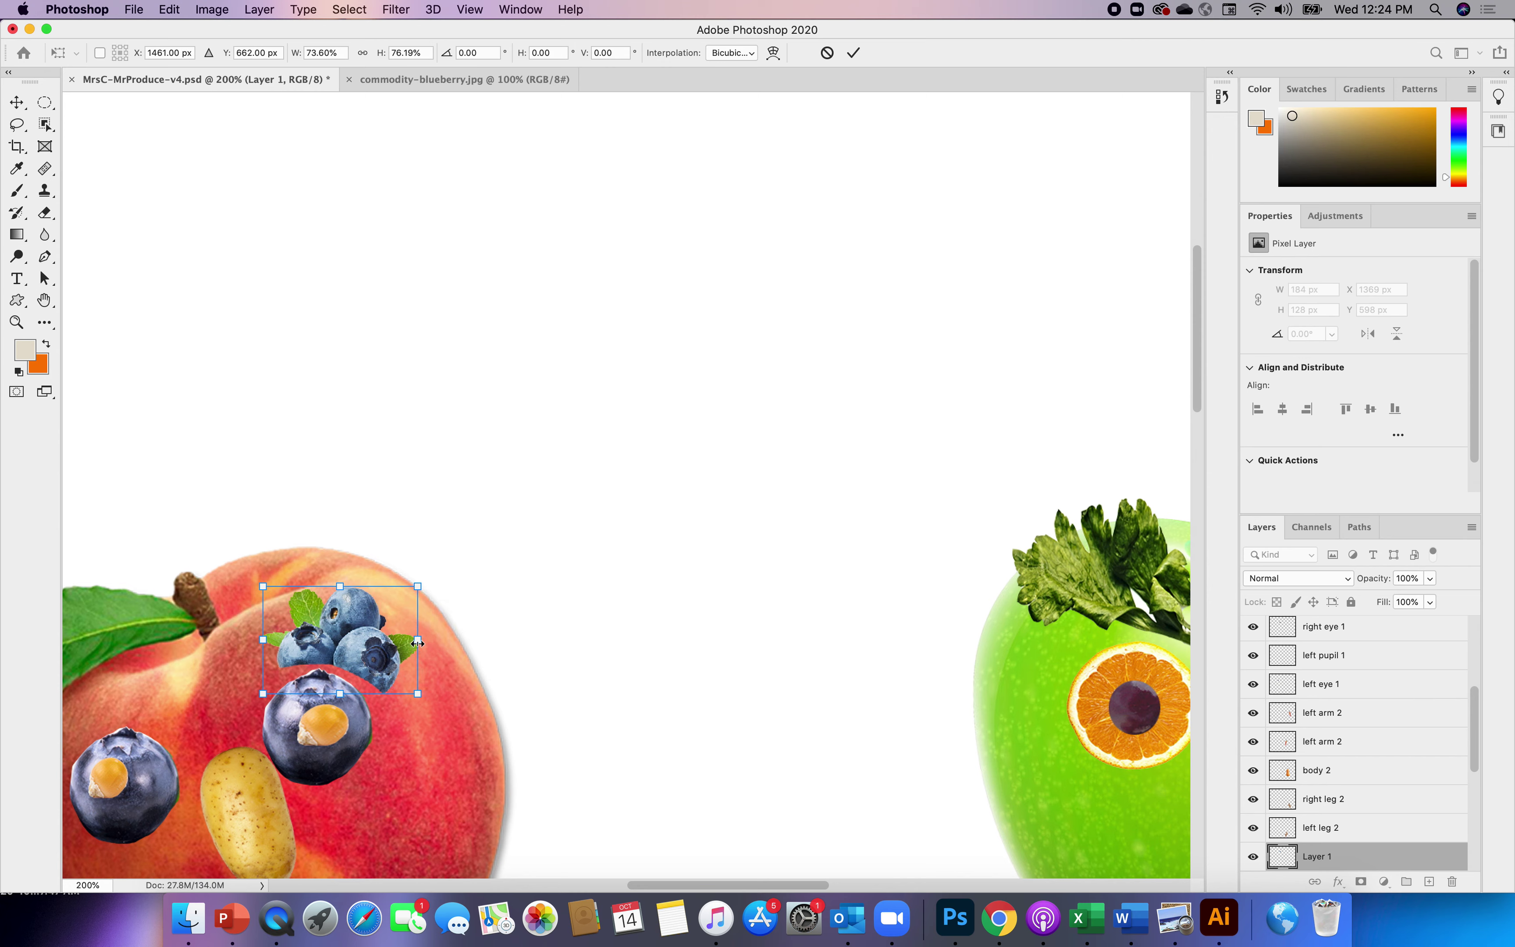
- Erase more of the blueberry cluster's underside along the curve above the eye with the size 35 Eraser
{"action": "left_click", "coordinate": [44, 212]}
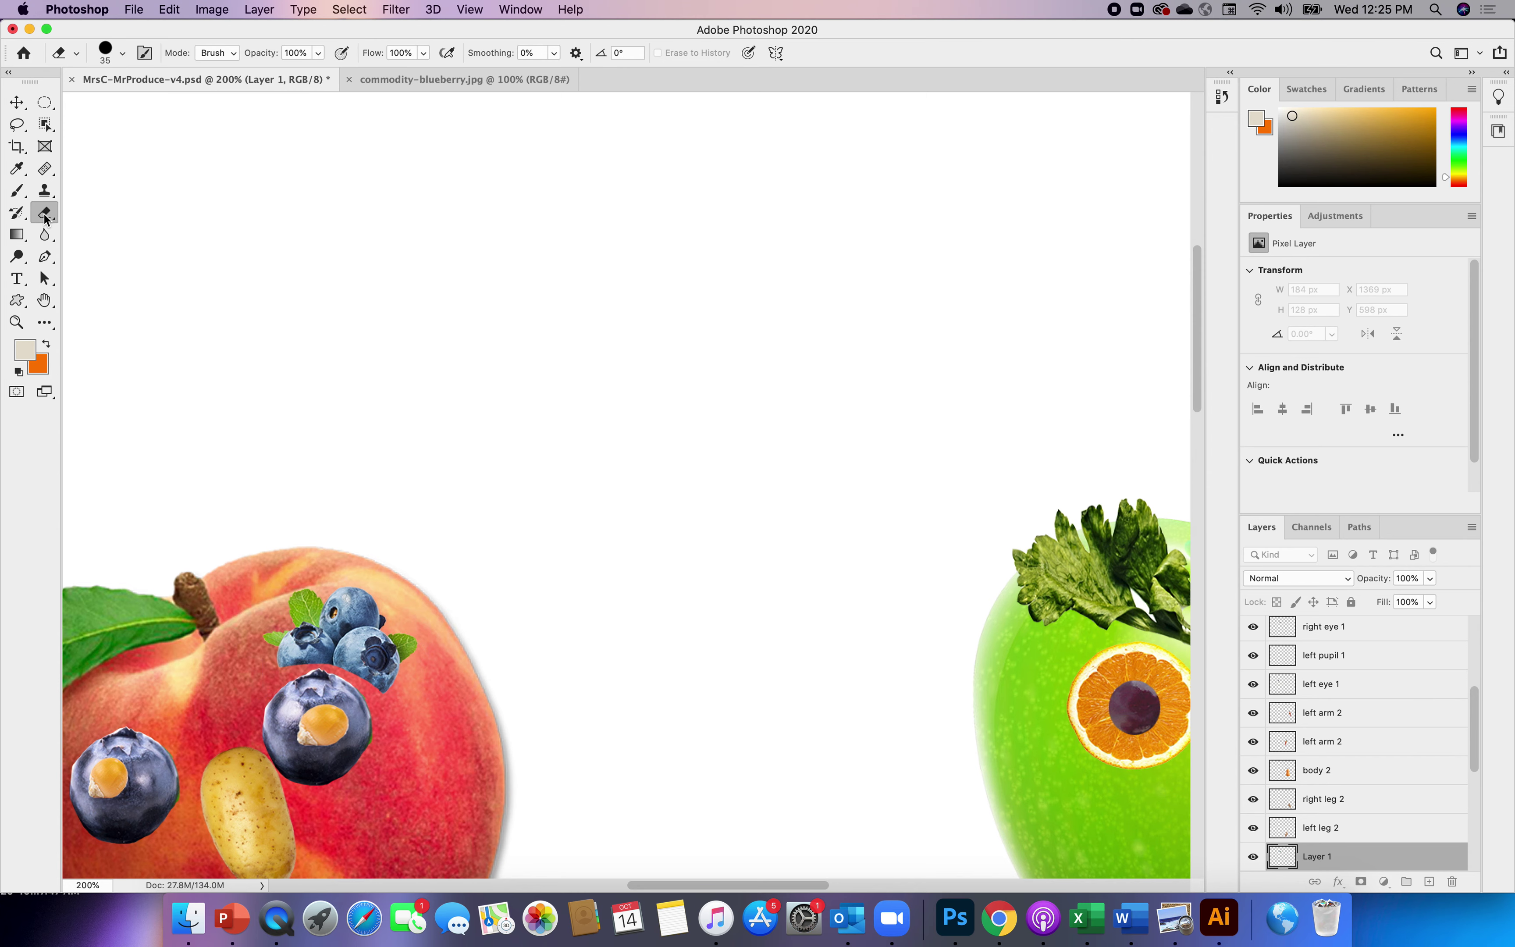
{"action": "left_click", "coordinate": [292, 678]}
{"action": "mouse_move", "coordinate": [296, 676]}
{"action": "left_mouse_down"}
{"action": "mouse_move", "coordinate": [335, 665]}
{"action": "mouse_move", "coordinate": [370, 702]}
{"action": "left_mouse_up"}
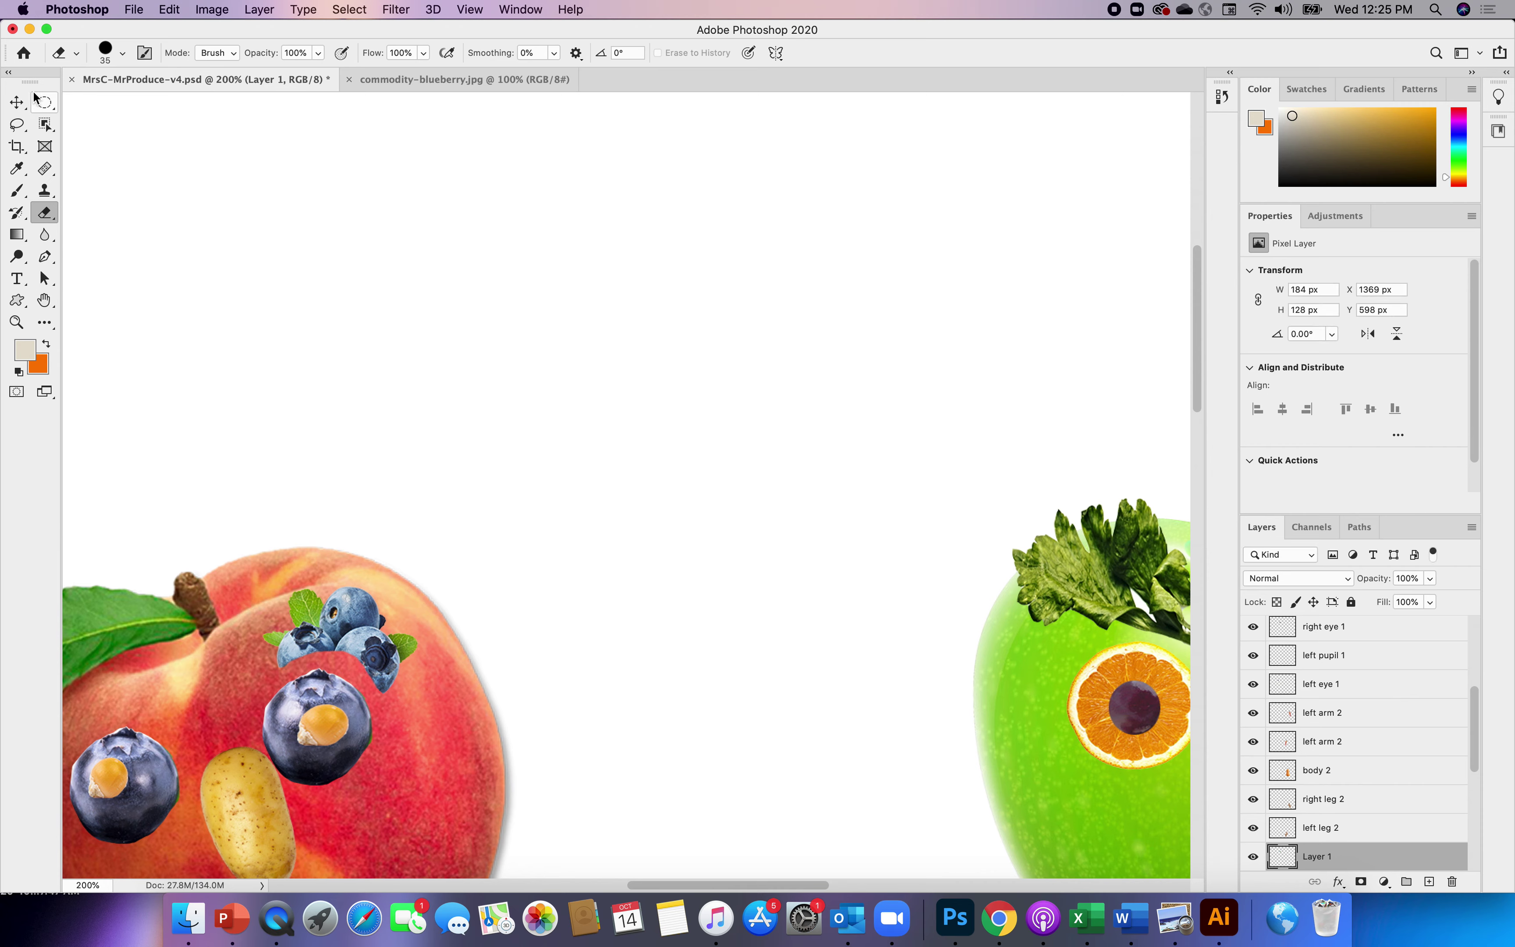
{"action": "left_click", "coordinate": [18, 104]}
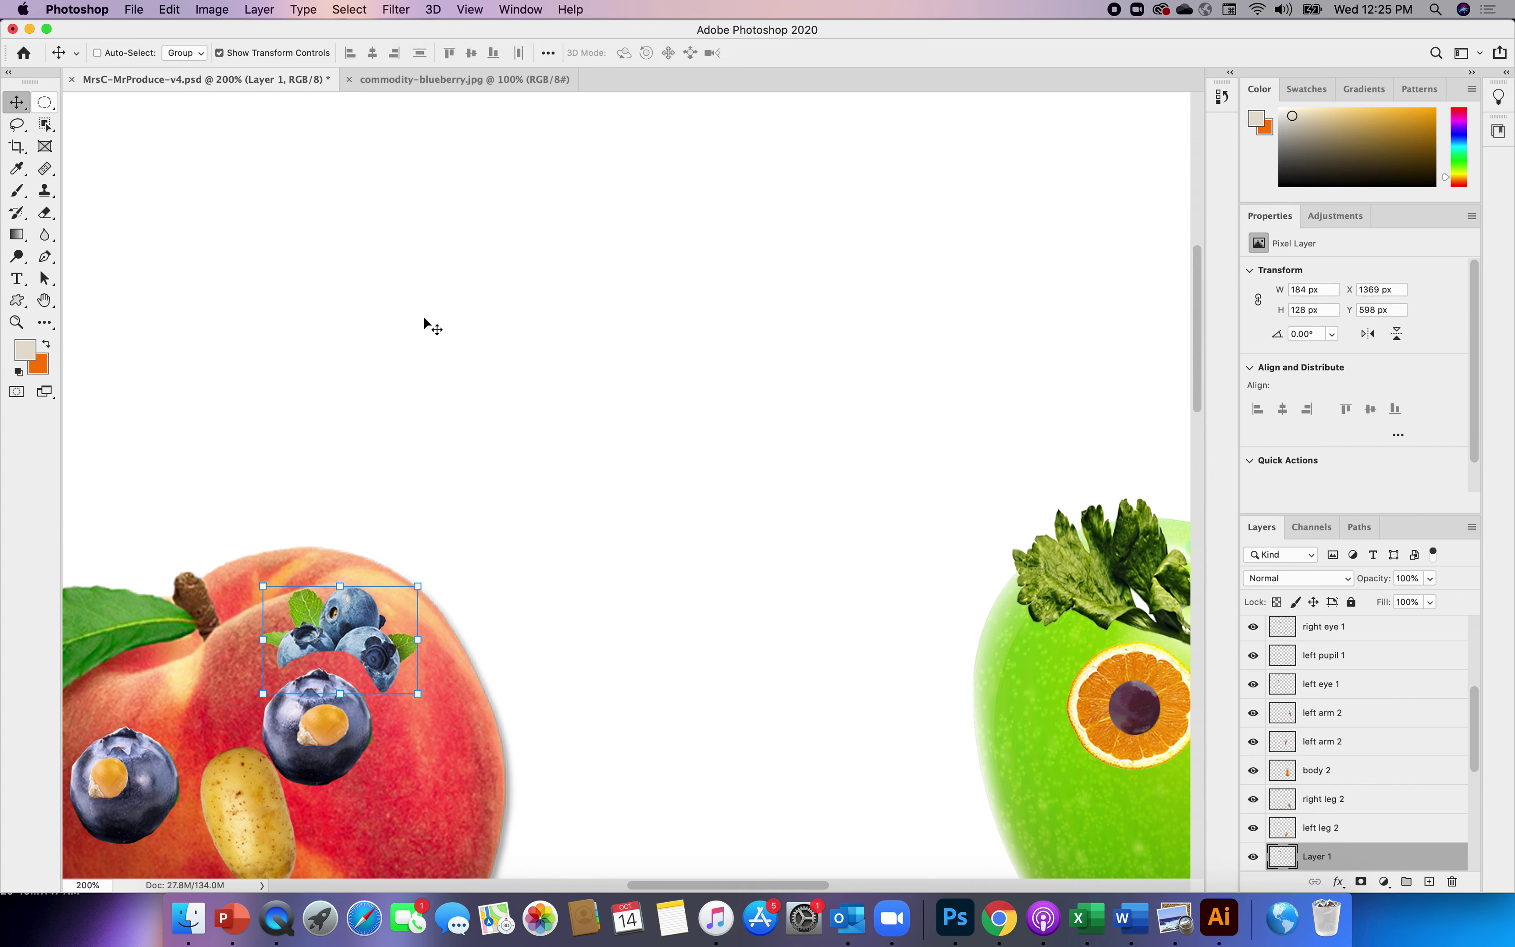
- Rename the blueberry cluster's layer as right eyelashes 1
{"action": "left_click", "coordinate": [479, 12]}
{"action": "left_click", "coordinate": [501, 153]}
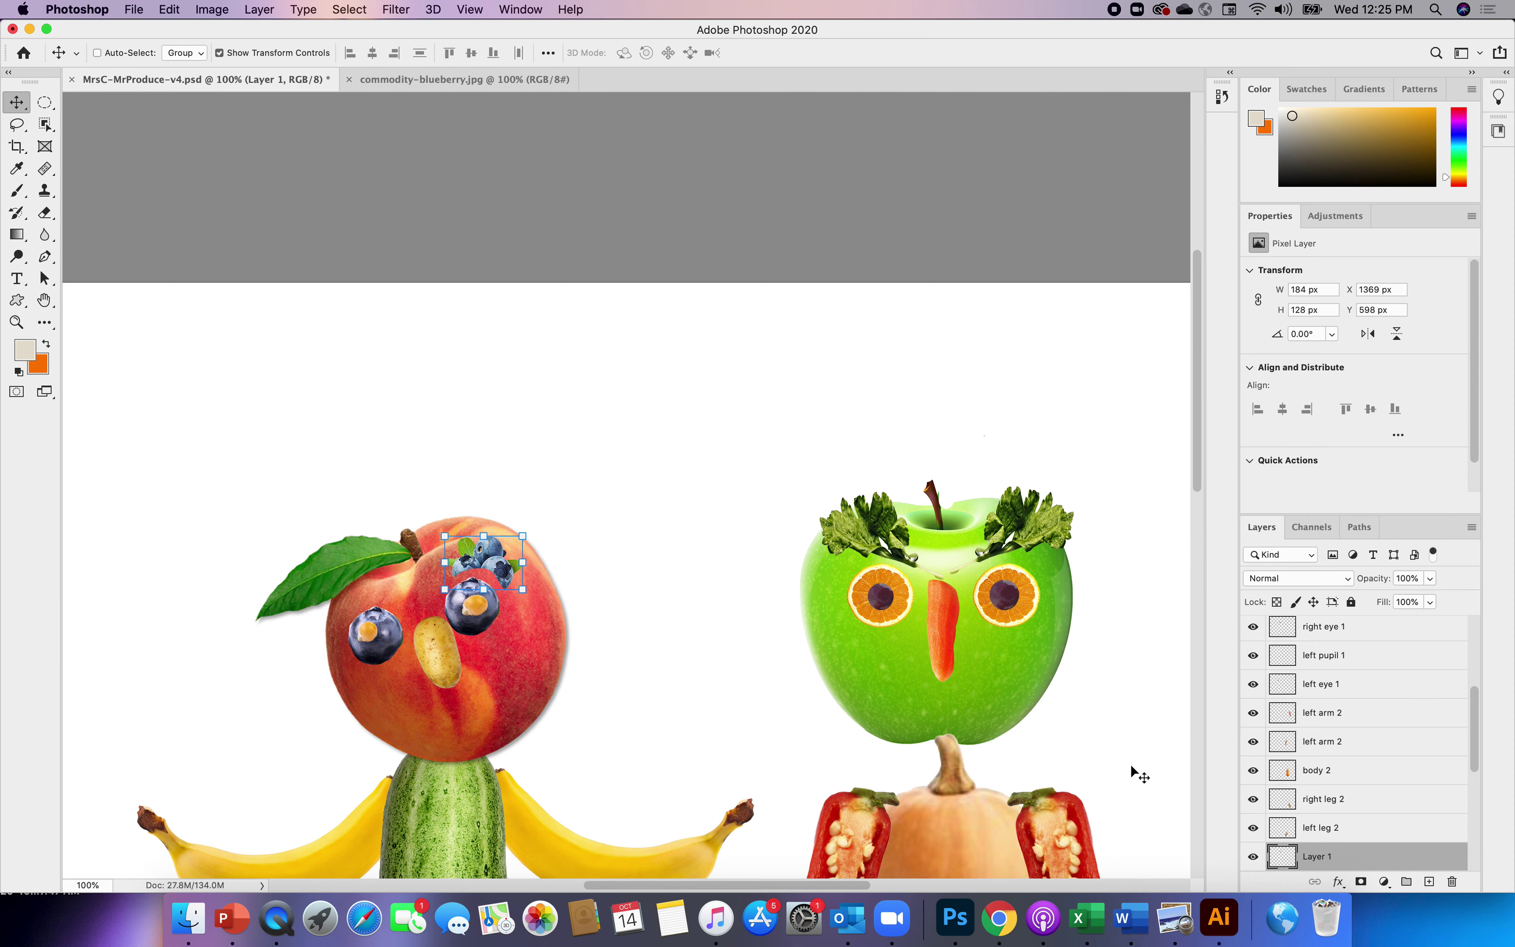
{"action": "double_click", "coordinate": [1319, 855]}
{"action": "type", "text": "ey"}
{"action": "type", "text": "ght eyelashes "}
{"action": "type", "text": "1"}
{"action": "key", "text": "Return"}
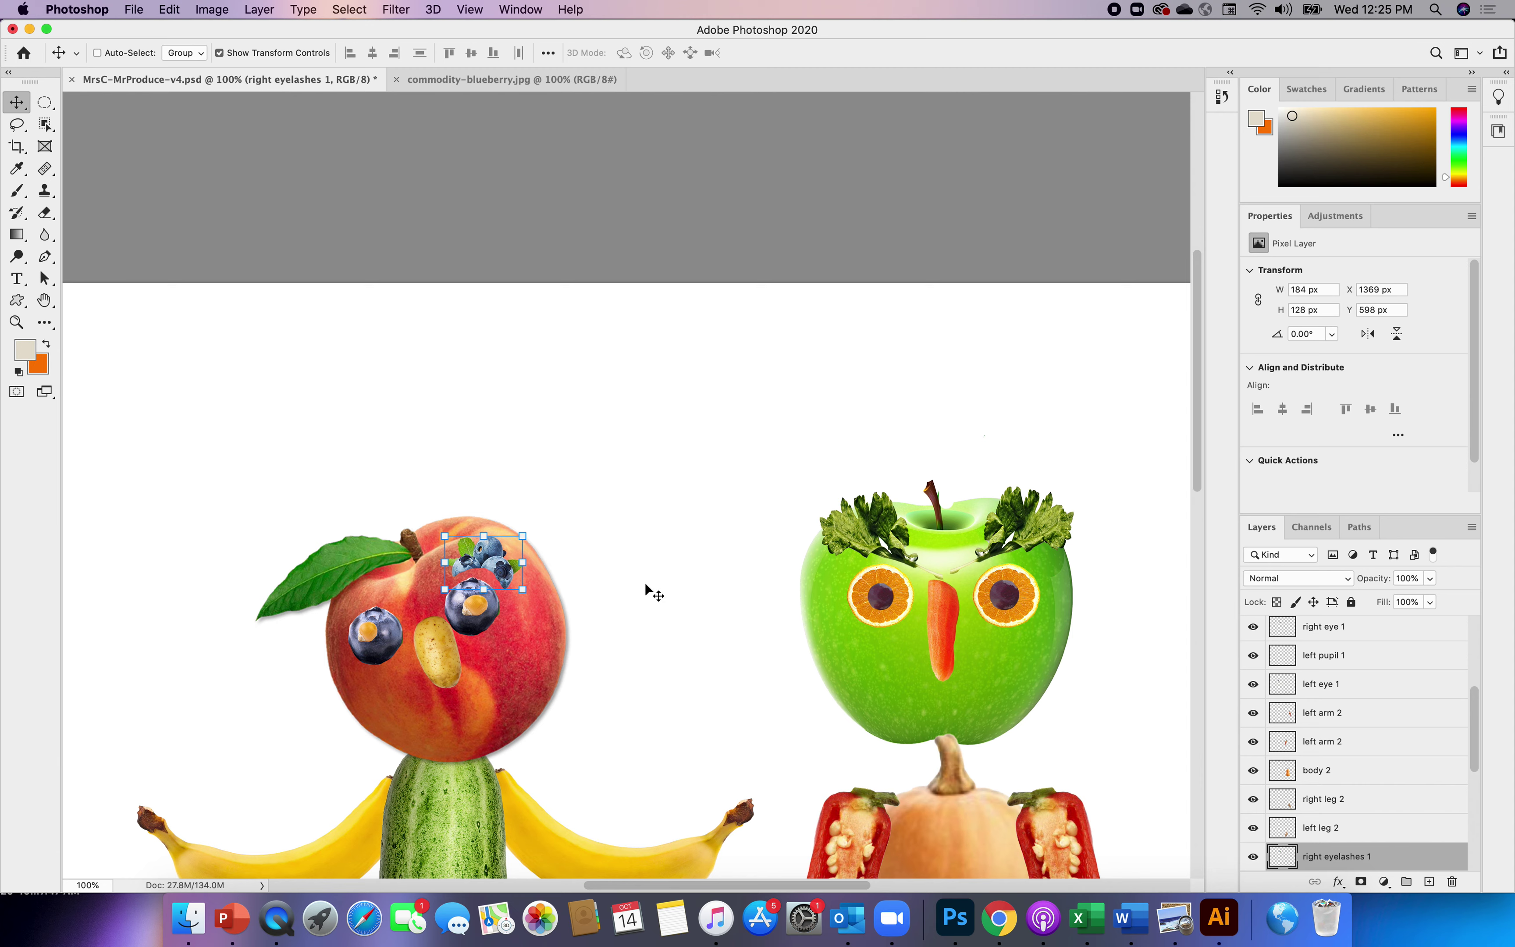
- Duplicate the right eyelashes 1 cluster onto the blank canvas beside the peach and flip the copy horizontally
{"action": "key", "text": "cmd+v"}
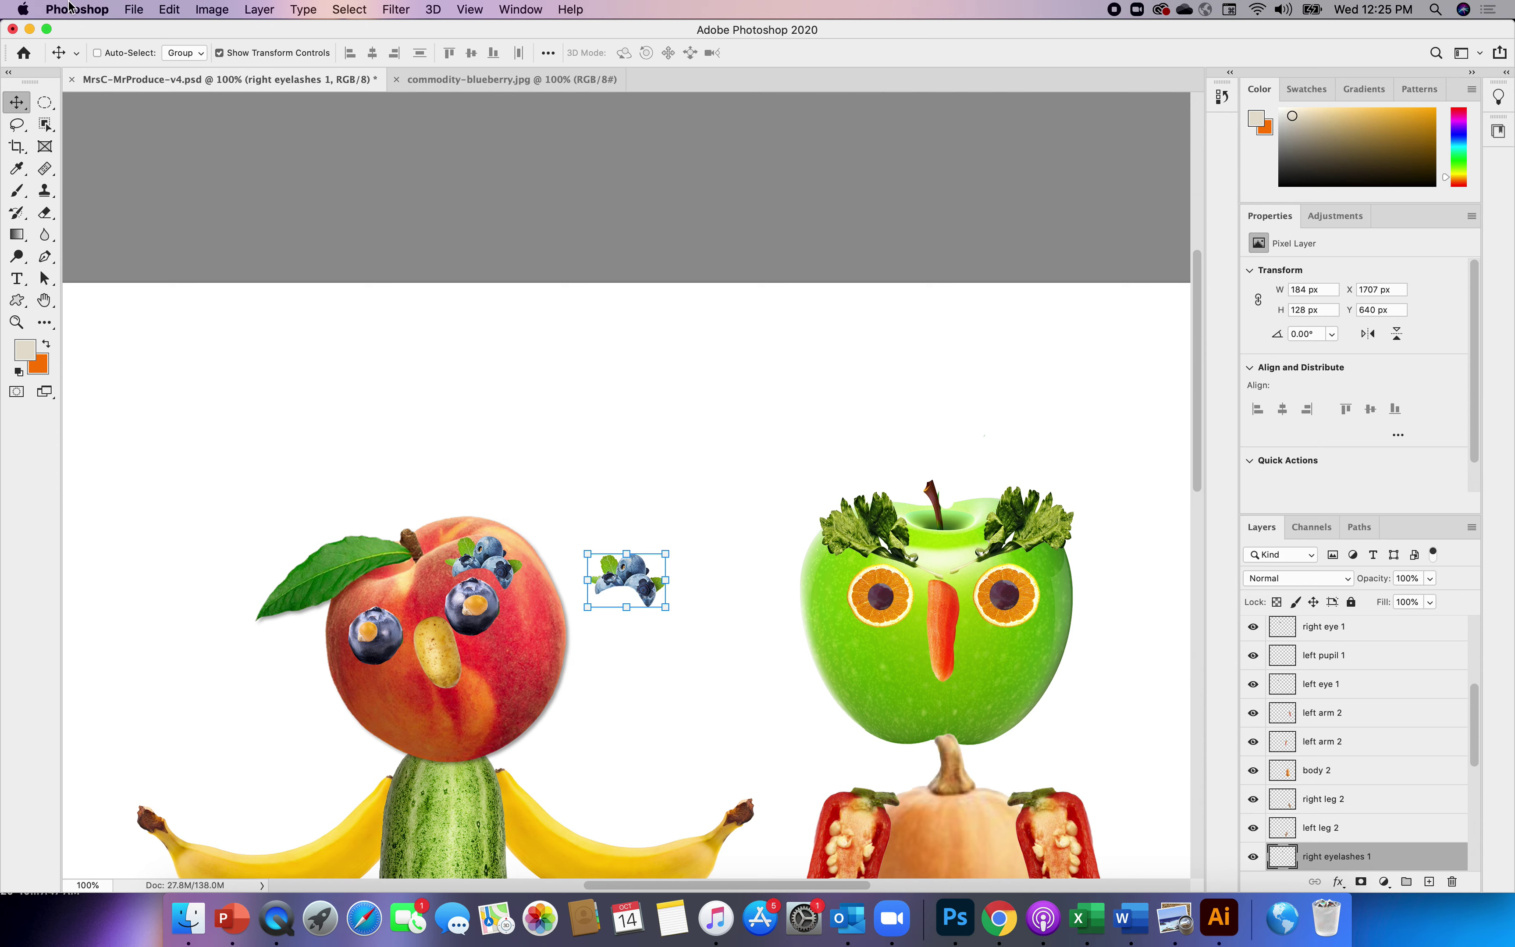
{"action": "left_click", "coordinate": [169, 9]}
{"action": "mouse_move", "coordinate": [223, 406]}
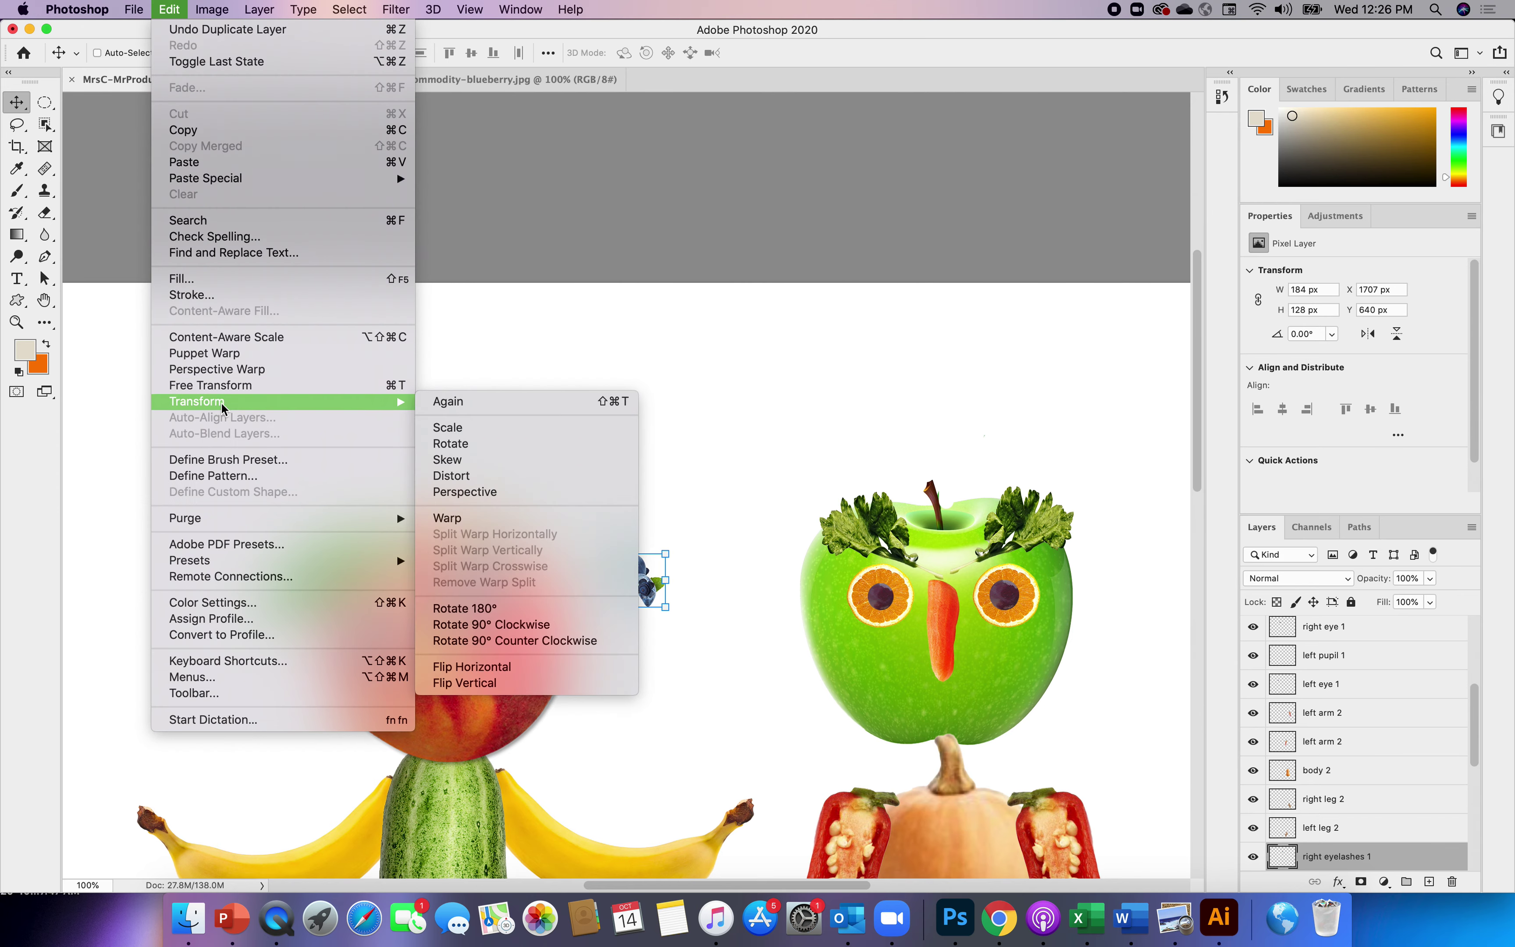
{"action": "left_click", "coordinate": [493, 669]}
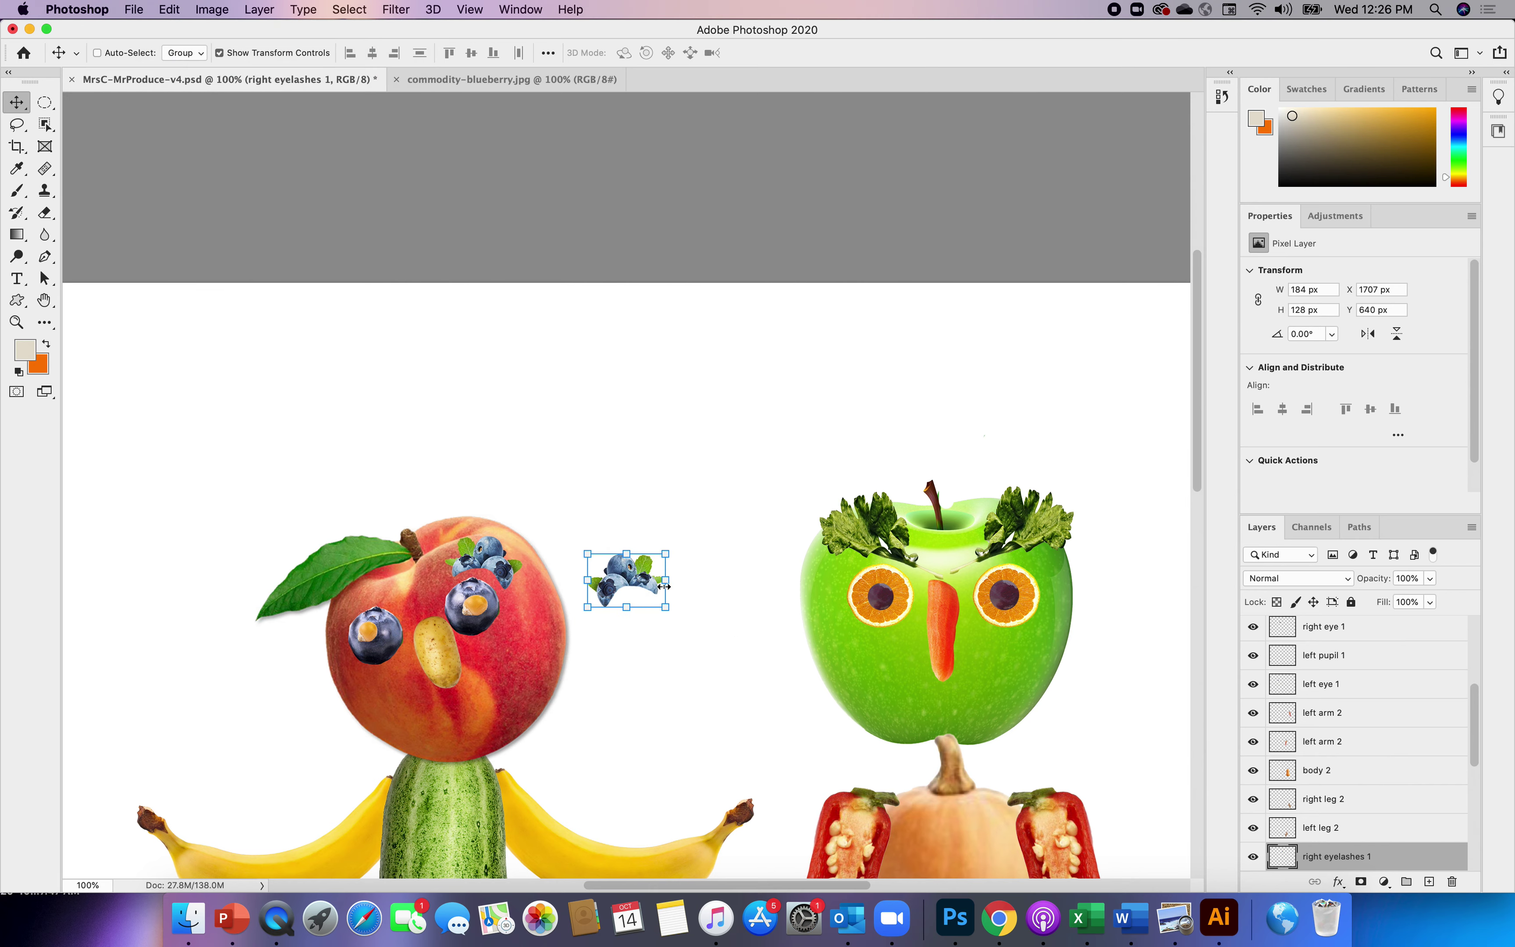
- Move the flipped blueberry cluster above the peach's left-hand eye, fine-tuning its position to X 1089 px and Y 671 px
{"action": "left_click_drag", "start_coordinate": [640, 585], "coordinate": [381, 590]}
{"action": "key", "text": "Up"}
{"action": "key", "text": "Up"}
{"action": "key", "text": "Up"}
{"action": "key", "text": "Up"}
{"action": "key", "text": "Up"}
{"action": "key", "text": "Up"}
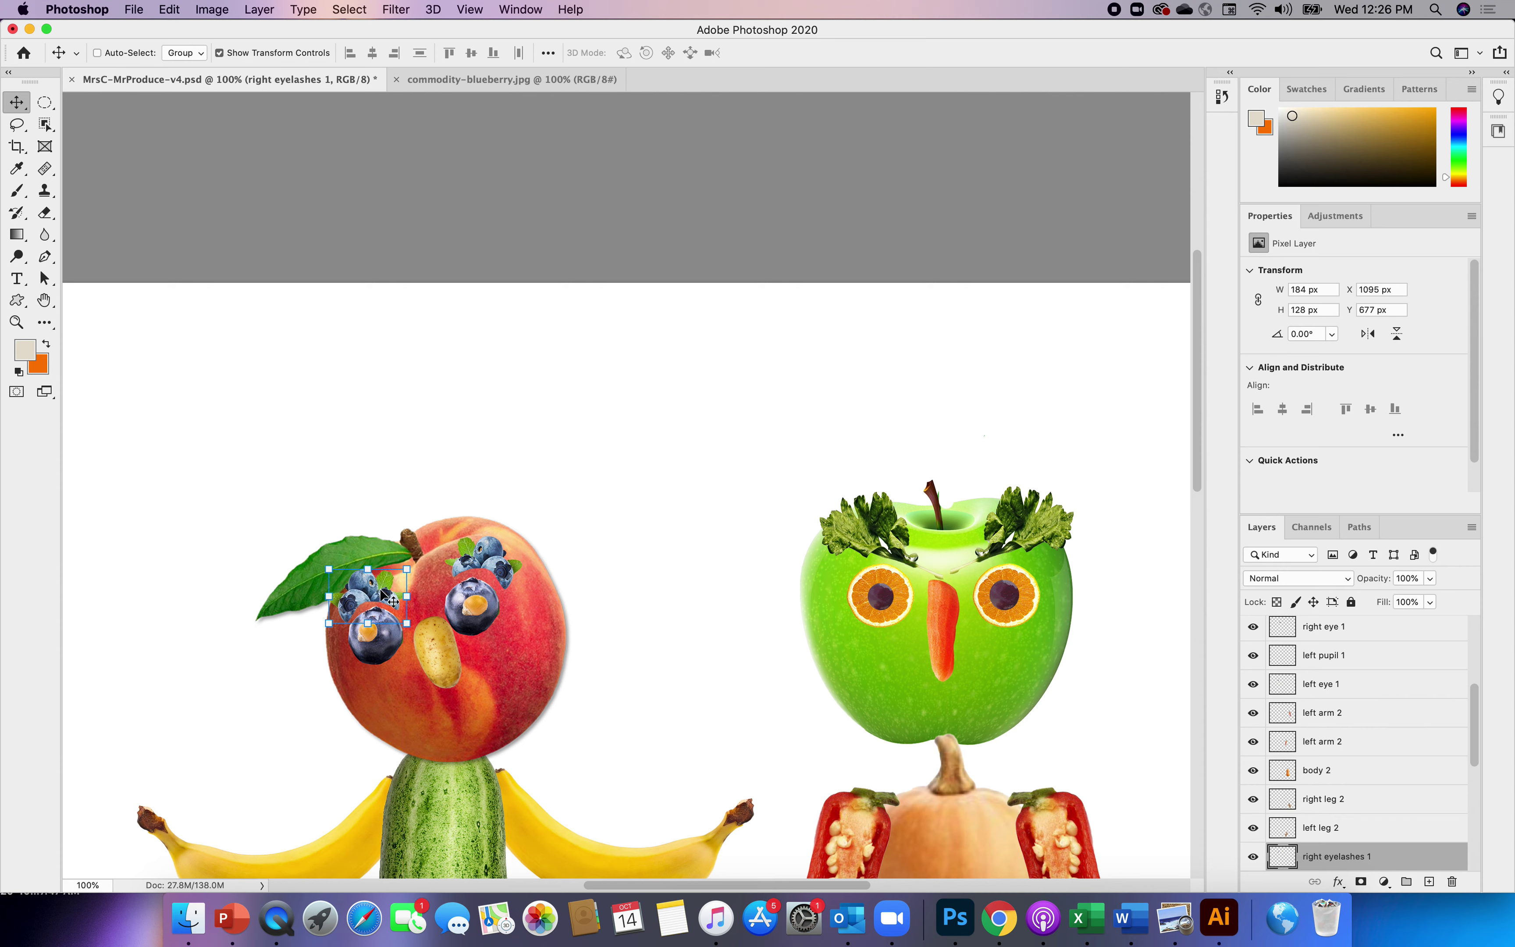
{"action": "key", "text": "Up"}
{"action": "key", "text": "Up"}
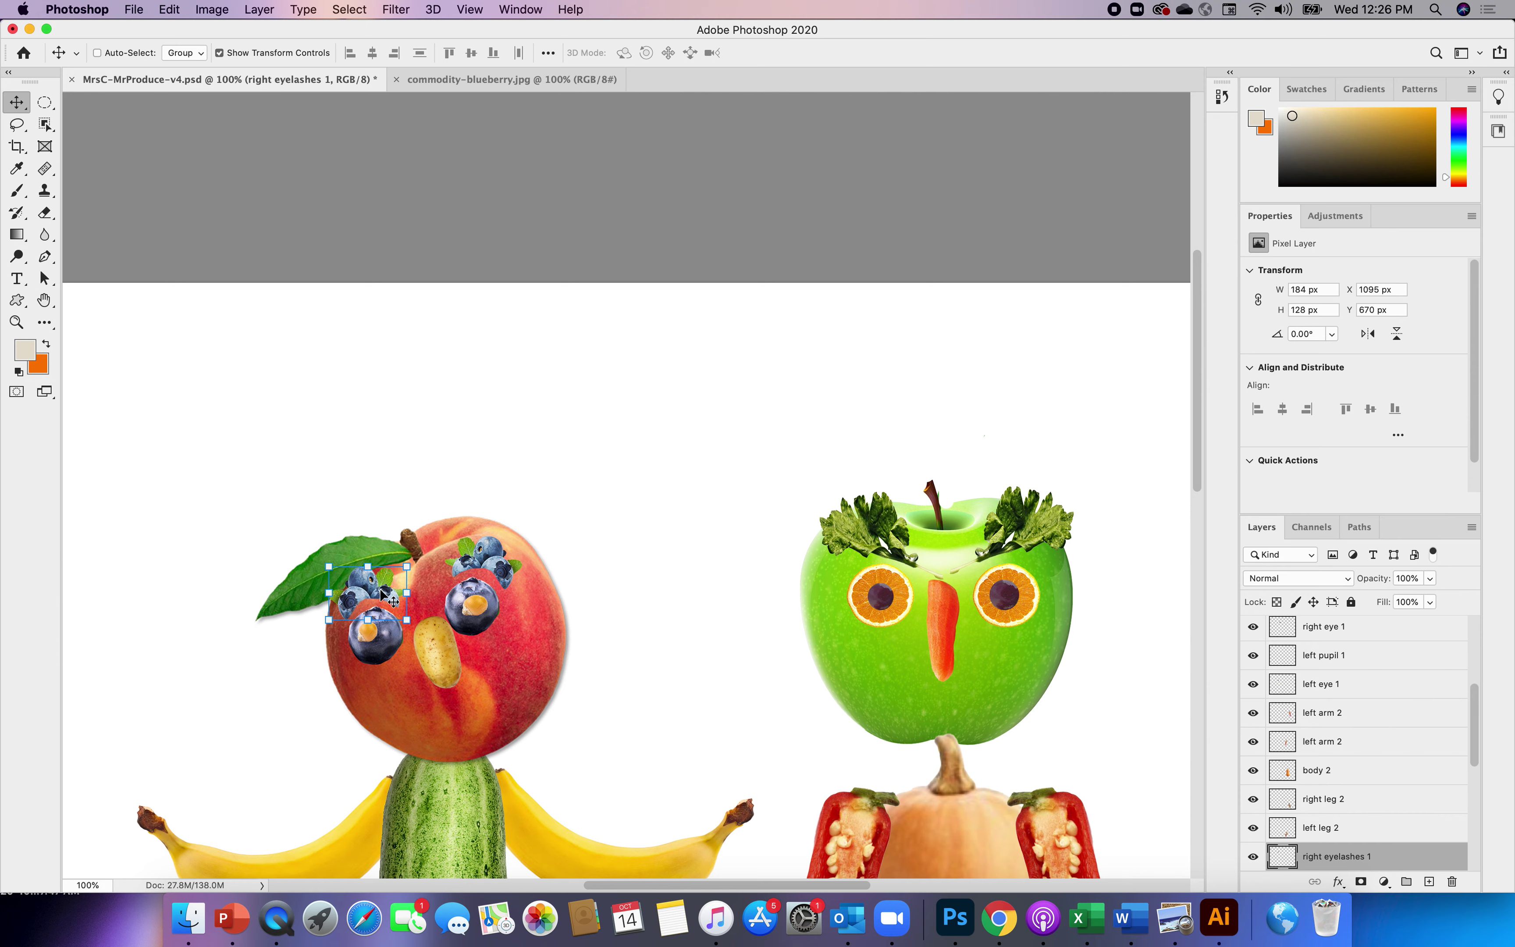
{"action": "key", "text": "Left"}
{"action": "key", "text": "Left"}
{"action": "key", "text": "Left"}
{"action": "key", "text": "Left"}
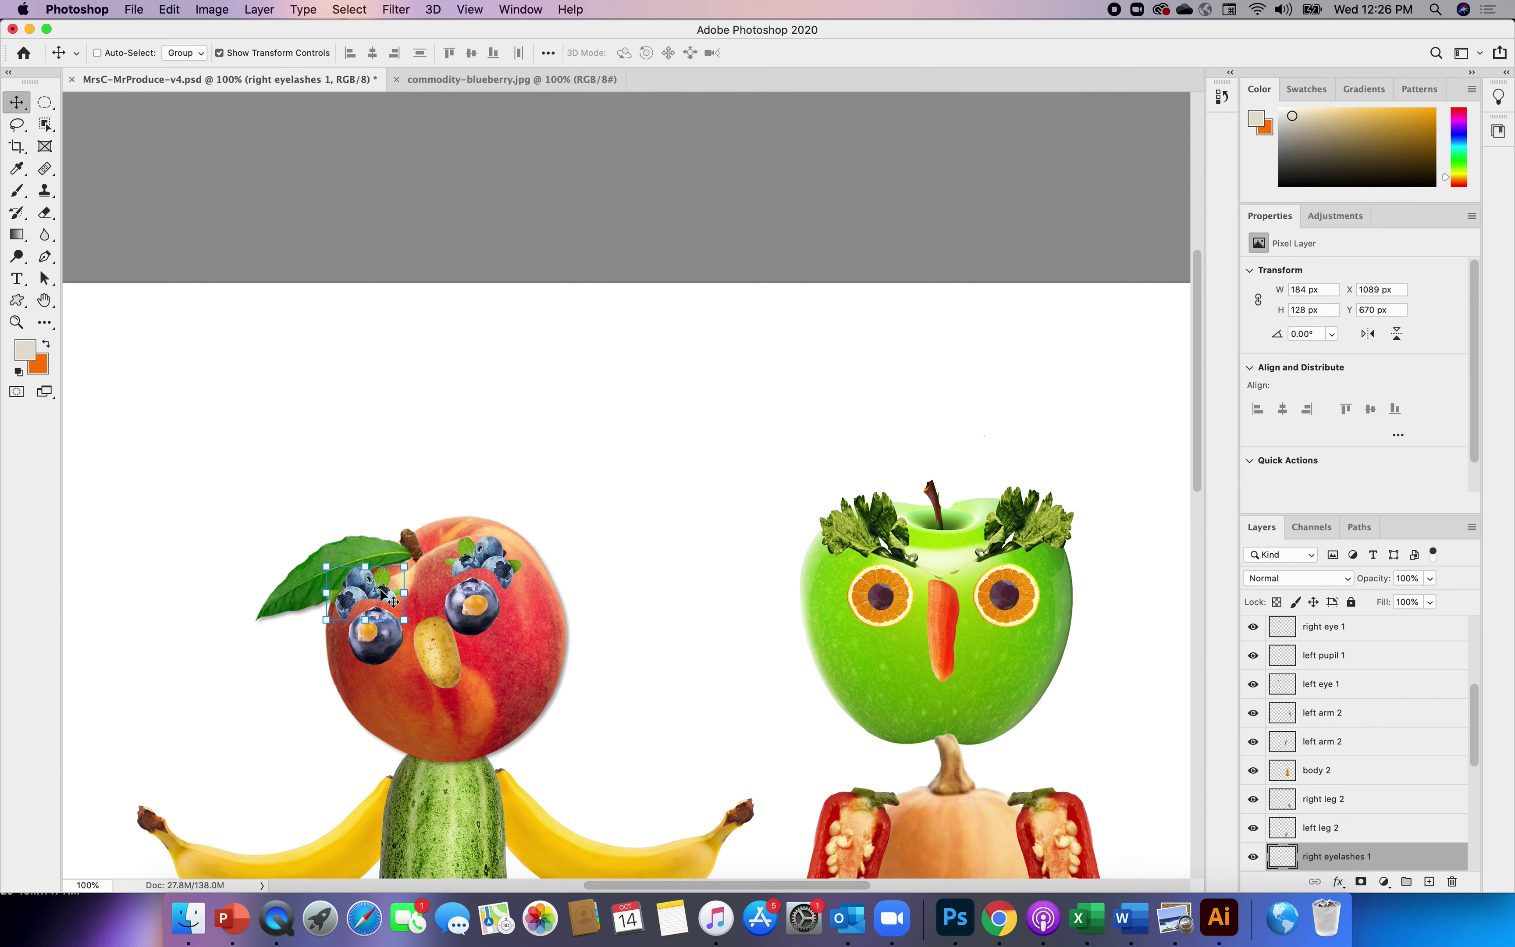
{"action": "key", "text": "Down"}
- Rename the duplicated blueberry cluster's layer as left eyelashes 1
{"action": "scroll", "coordinate": [1475, 722], "scroll_direction": "down", "scroll_amount": 1}
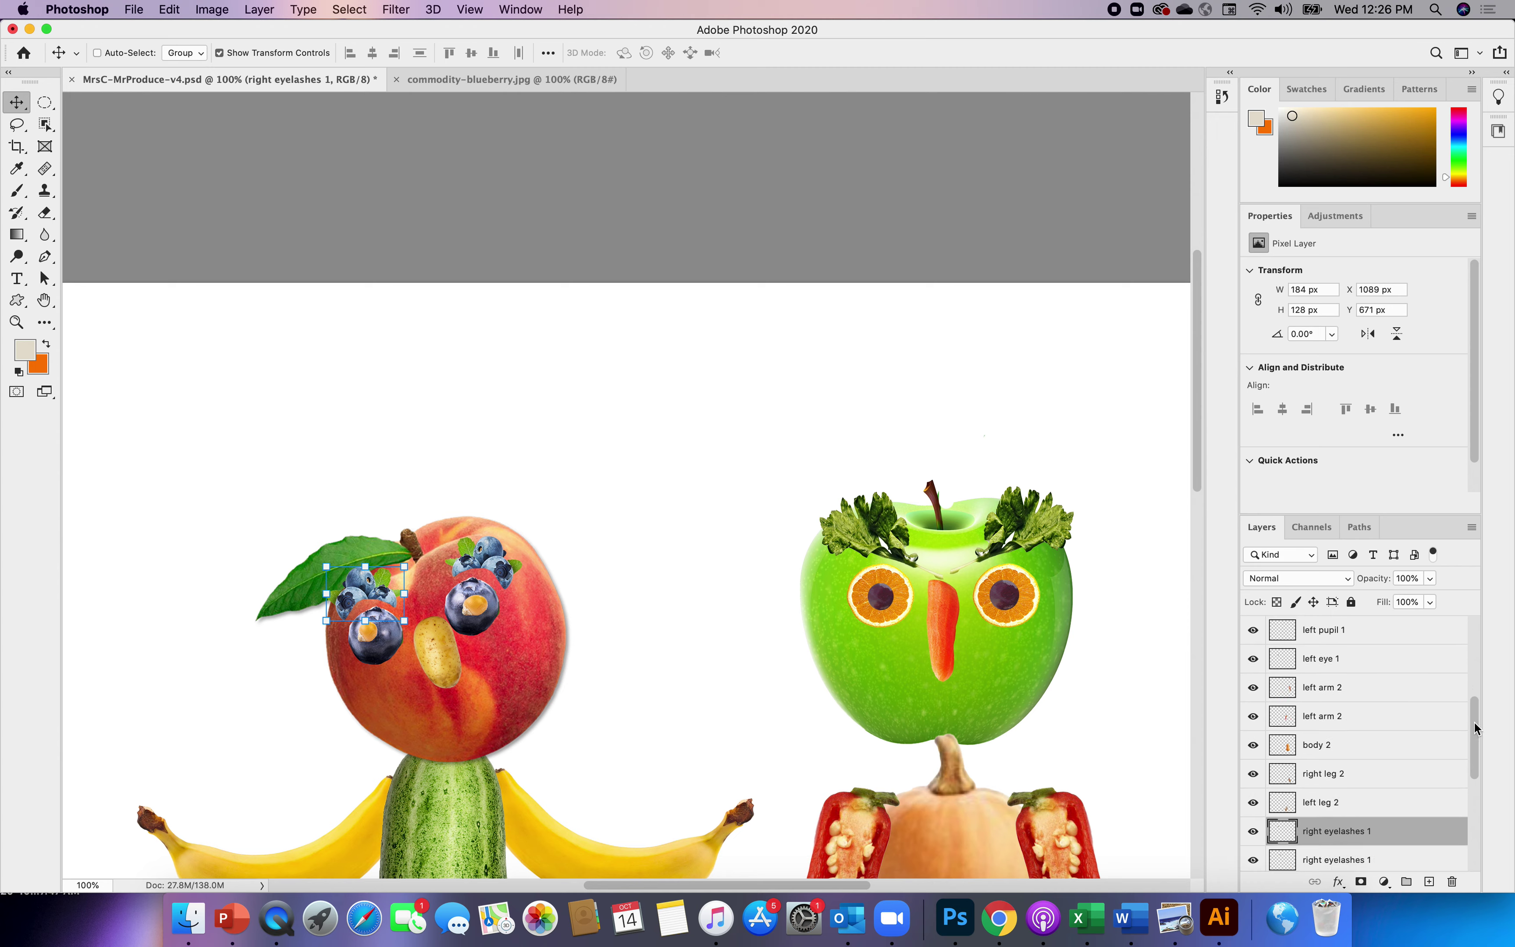
{"action": "scroll", "coordinate": [1475, 726], "scroll_direction": "down", "scroll_amount": 1}
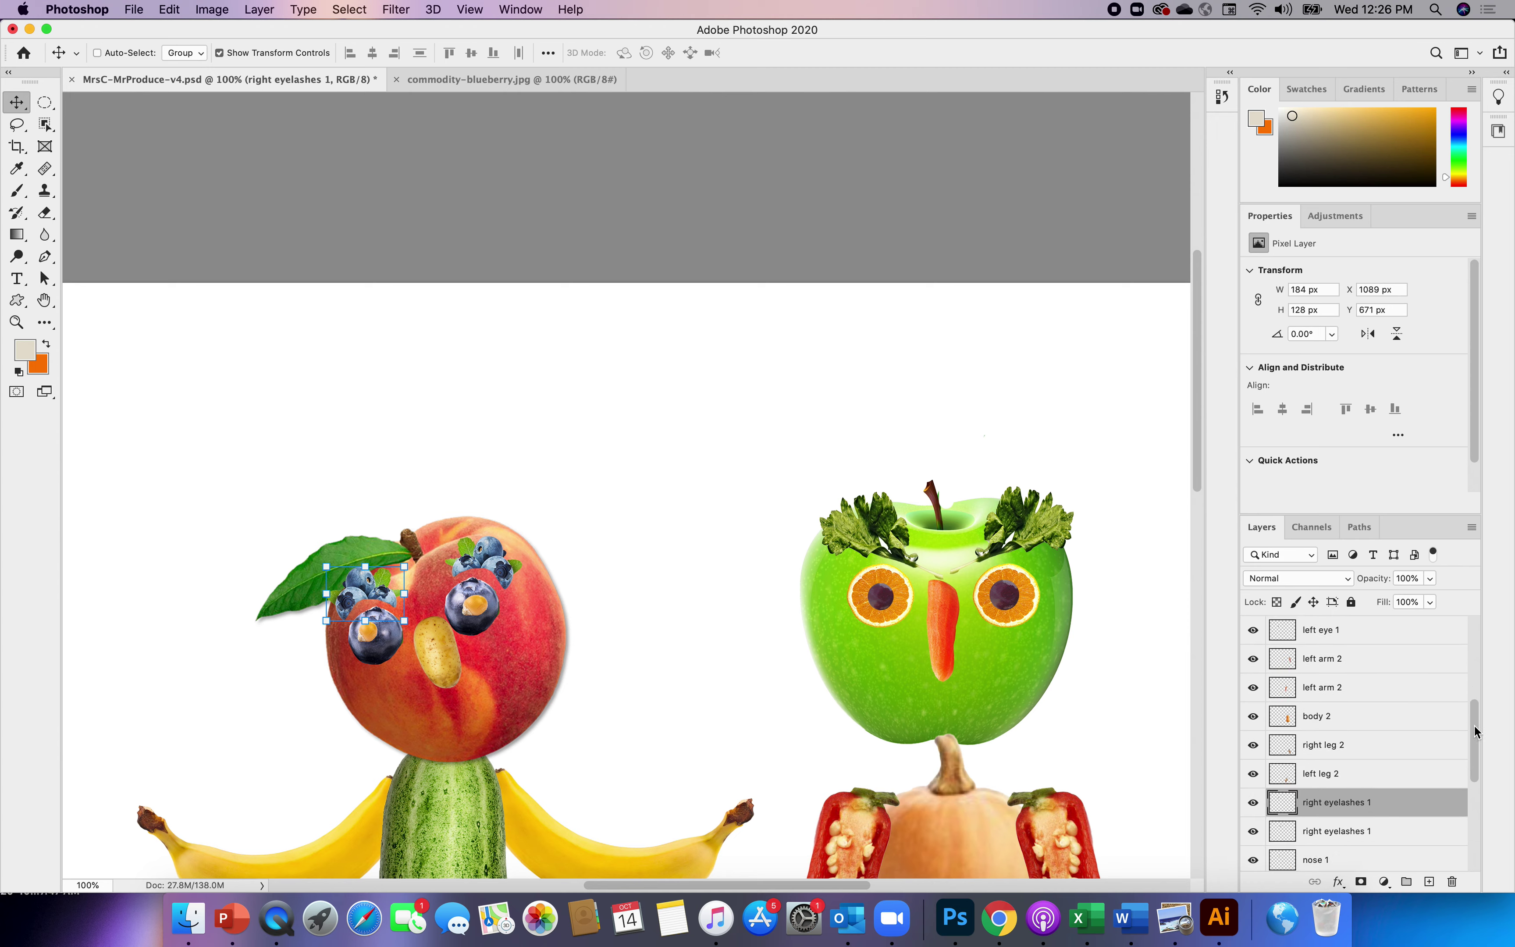
{"action": "double_click", "coordinate": [1324, 804]}
{"action": "left_click", "coordinate": [1323, 803]}
{"action": "key", "text": "BackSpace"}
{"action": "key", "text": "BackSpace"}
{"action": "key", "text": "BackSpace"}
{"action": "key", "text": "BackSpace"}
{"action": "key", "text": "BackSpace"}
{"action": "type", "text": "left"}
{"action": "key", "text": "Return"}
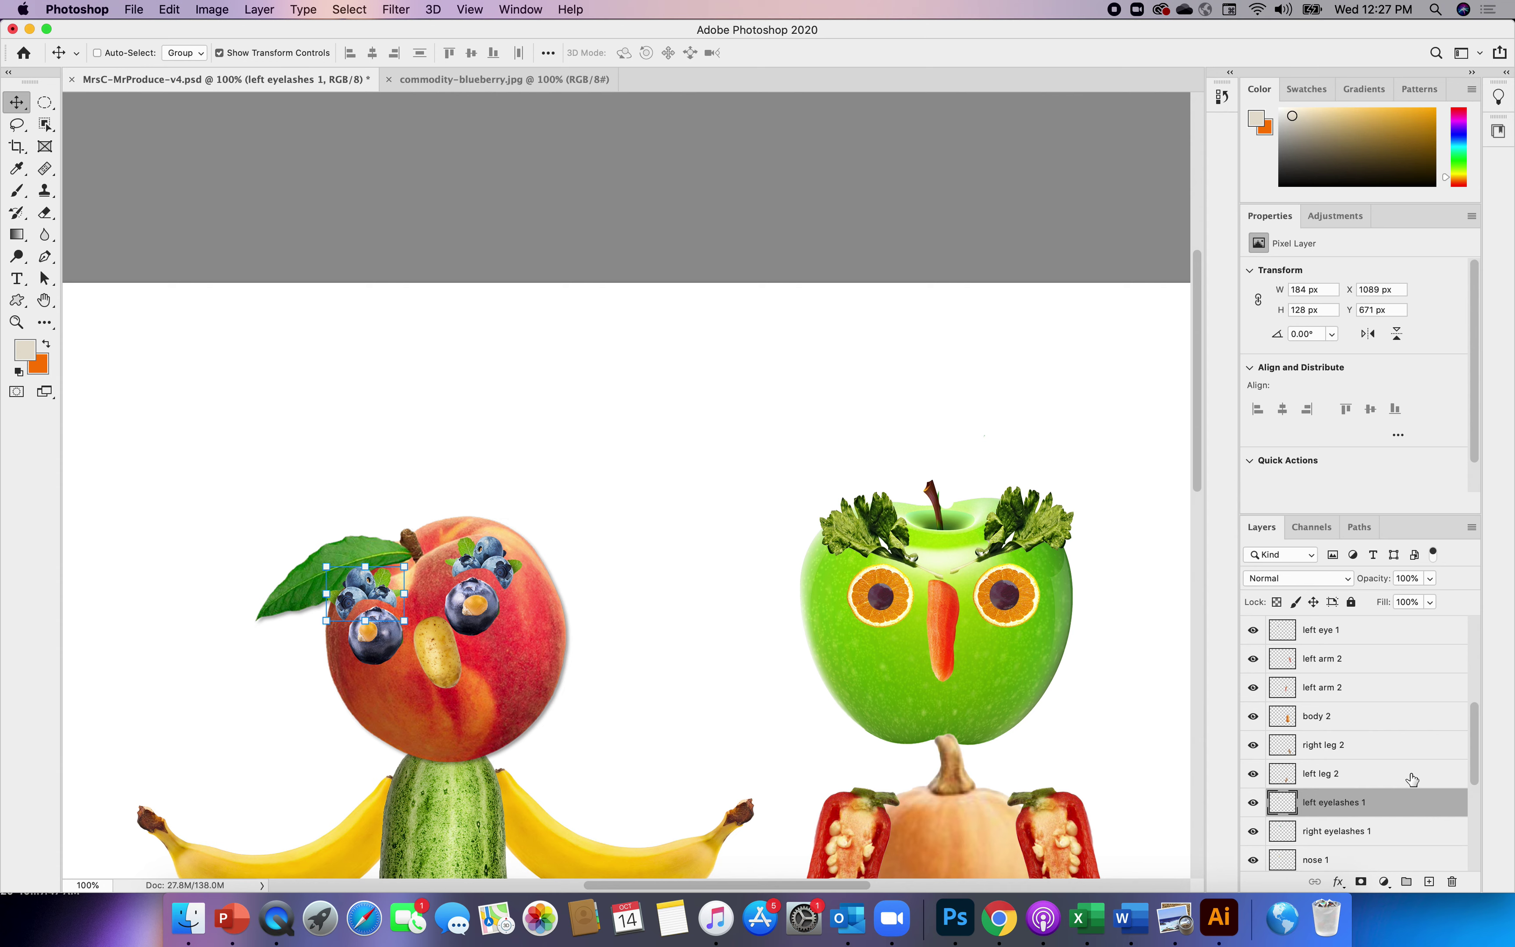
- Erase the stray inner ends of the apple's two leafy eyebrows on both left eyebrow 2 layers with the size 35 Eraser
{"action": "left_click_drag", "start_coordinate": [1476, 750], "coordinate": [1485, 684]}
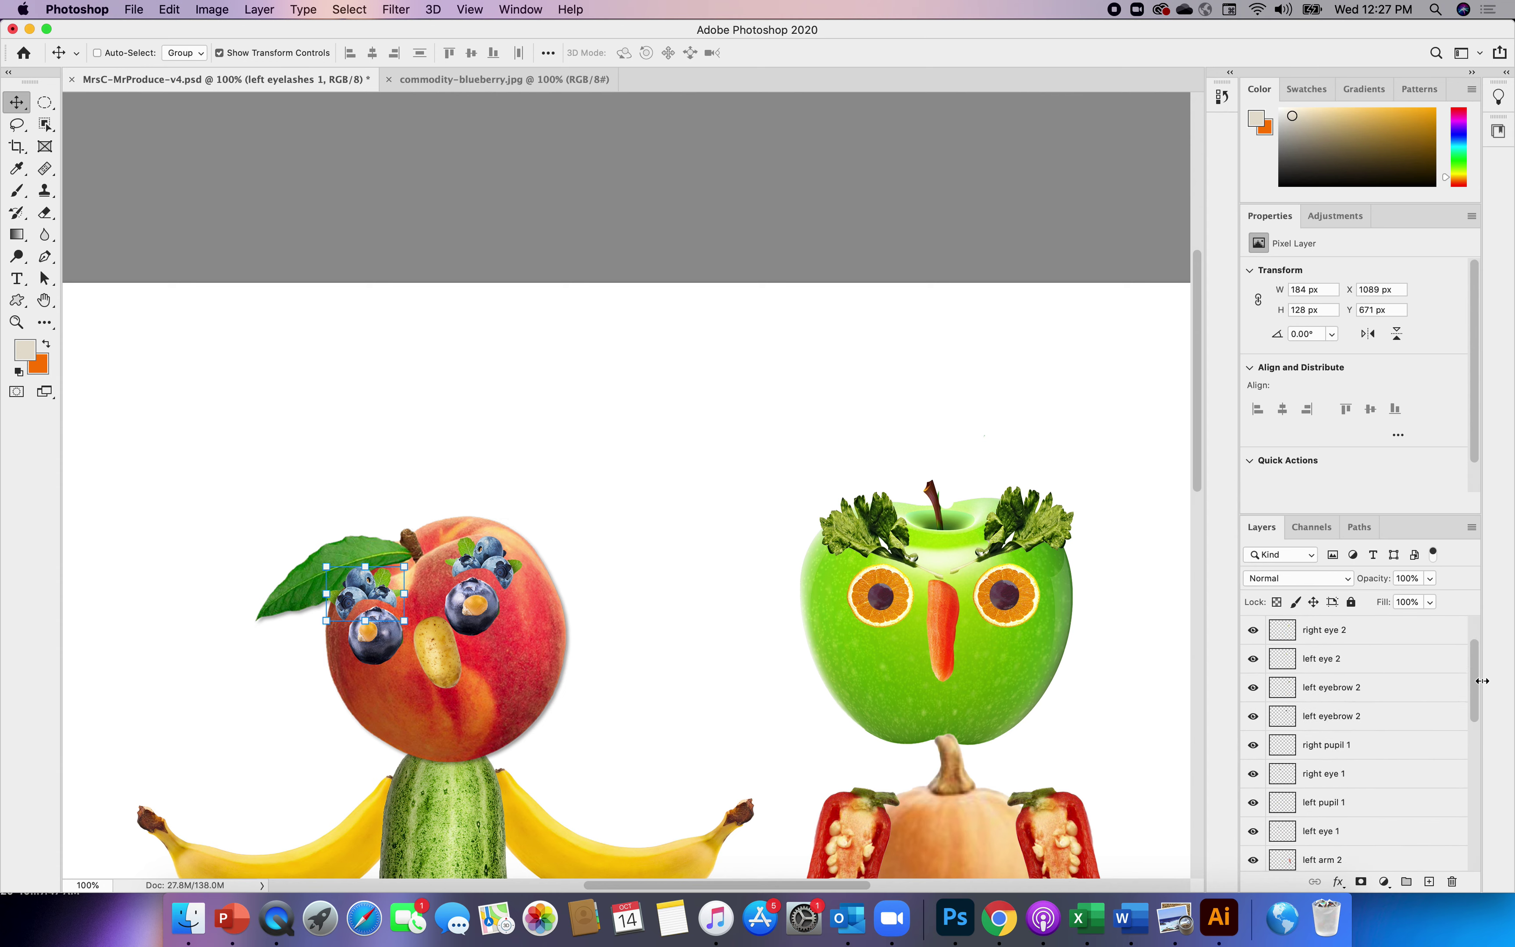
{"action": "left_click", "coordinate": [1332, 720]}
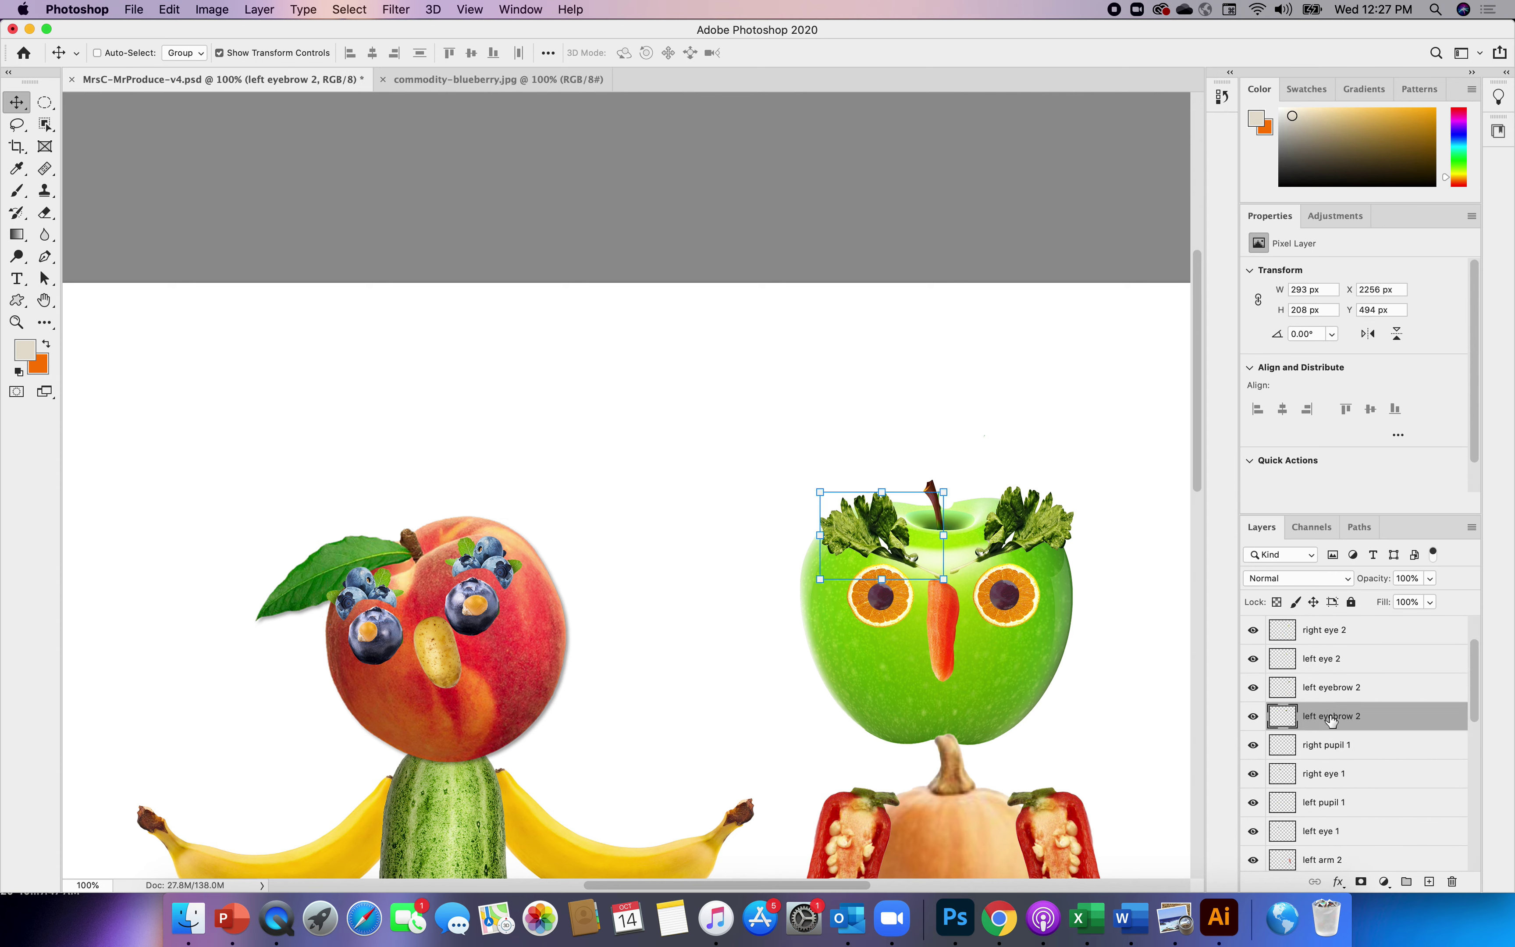
{"action": "left_click", "coordinate": [46, 214]}
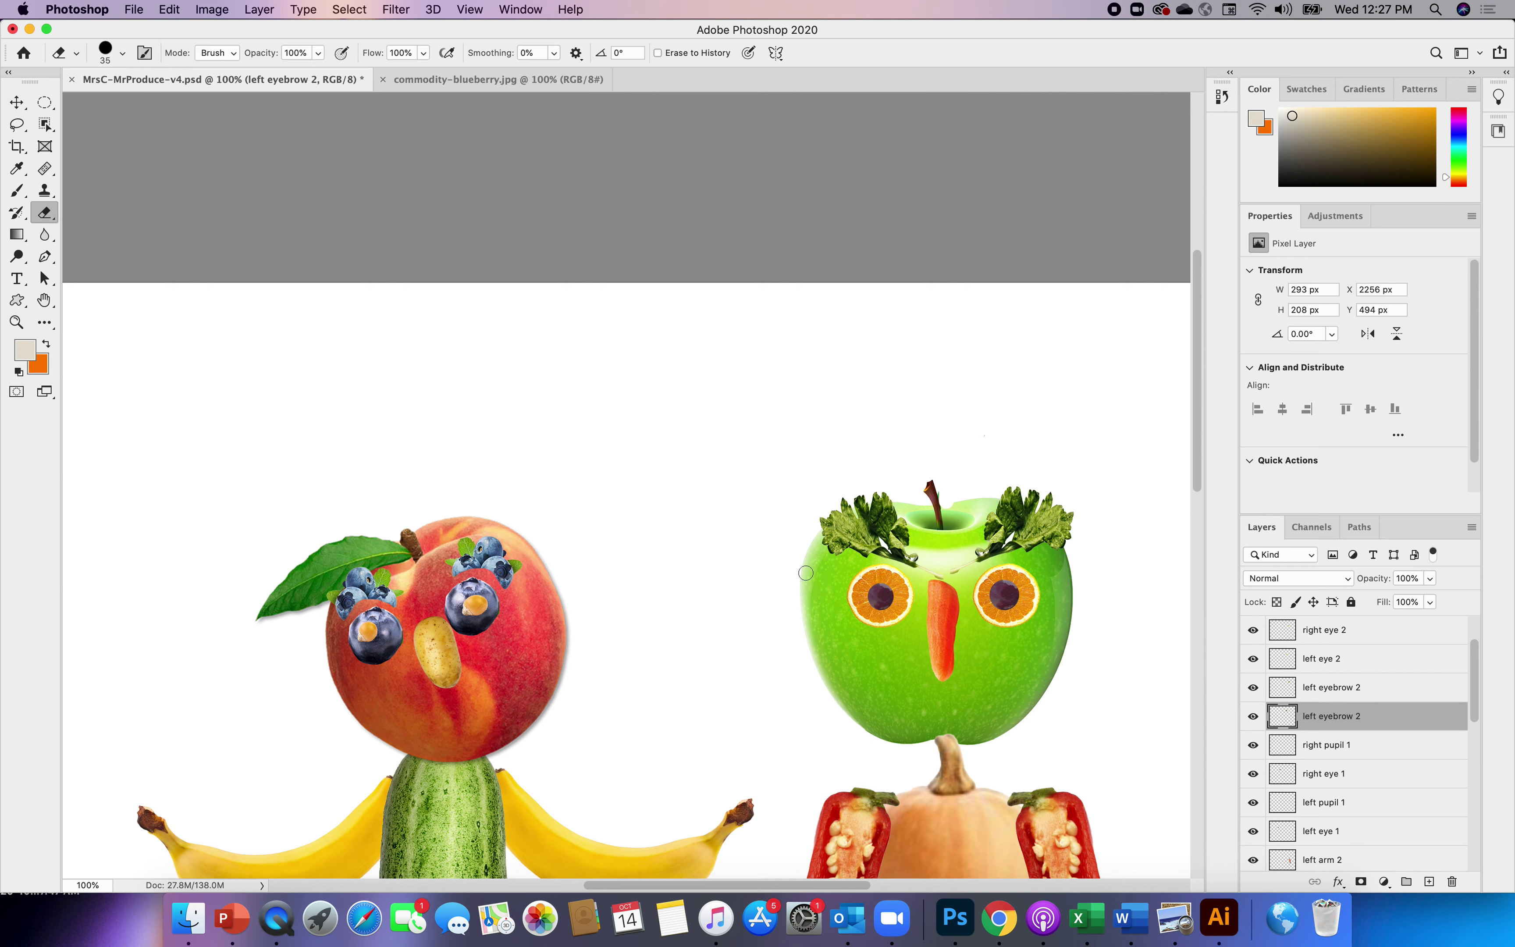
{"action": "left_click_drag", "start_coordinate": [923, 571], "coordinate": [942, 577]}
{"action": "left_click_drag", "start_coordinate": [978, 556], "coordinate": [964, 567]}
{"action": "left_click", "coordinate": [1325, 690]}
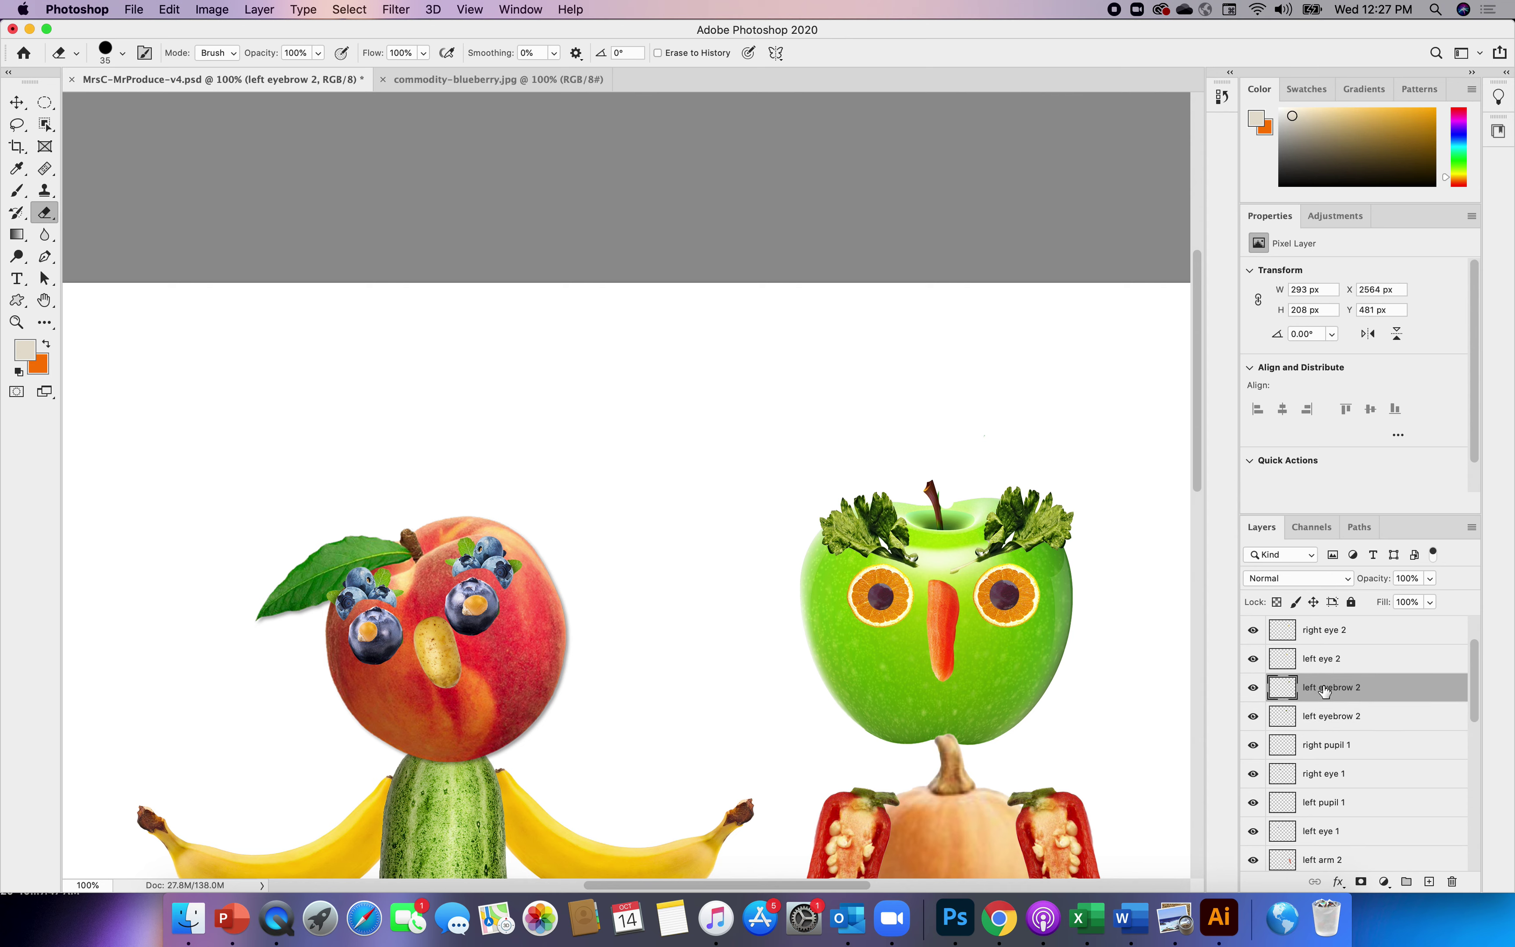
{"action": "left_click_drag", "start_coordinate": [956, 568], "coordinate": [971, 565]}
{"action": "left_click", "coordinate": [16, 103]}
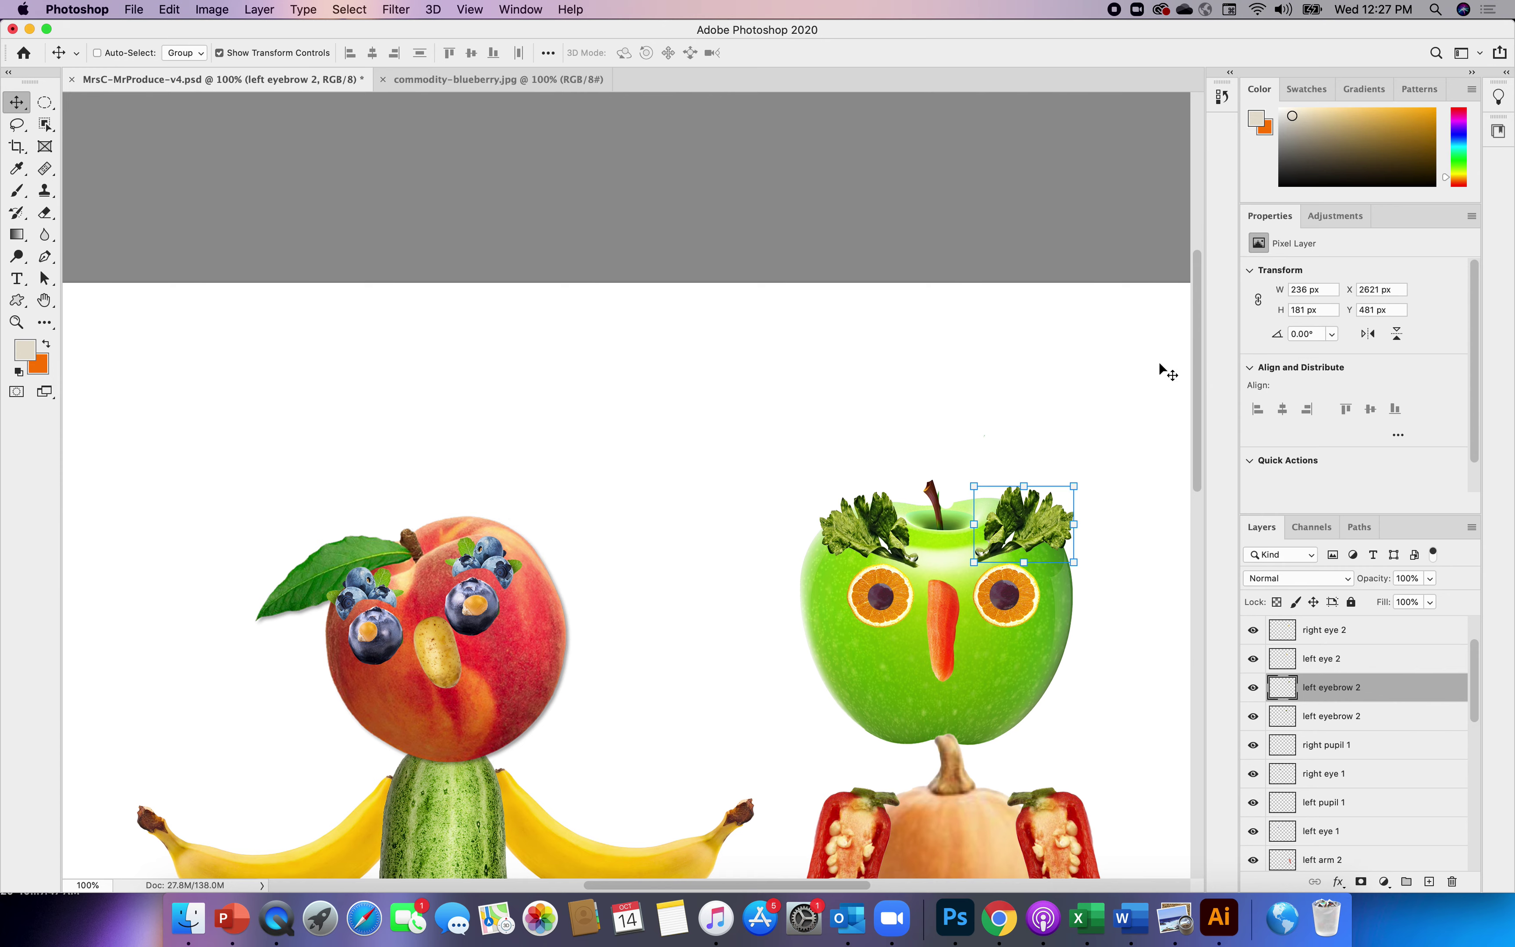
- Close the commodity-blueberry.jpg photo and open red pepper.jpg from the VEGETABLES folder
{"action": "left_click_drag", "start_coordinate": [1196, 333], "coordinate": [1191, 442]}
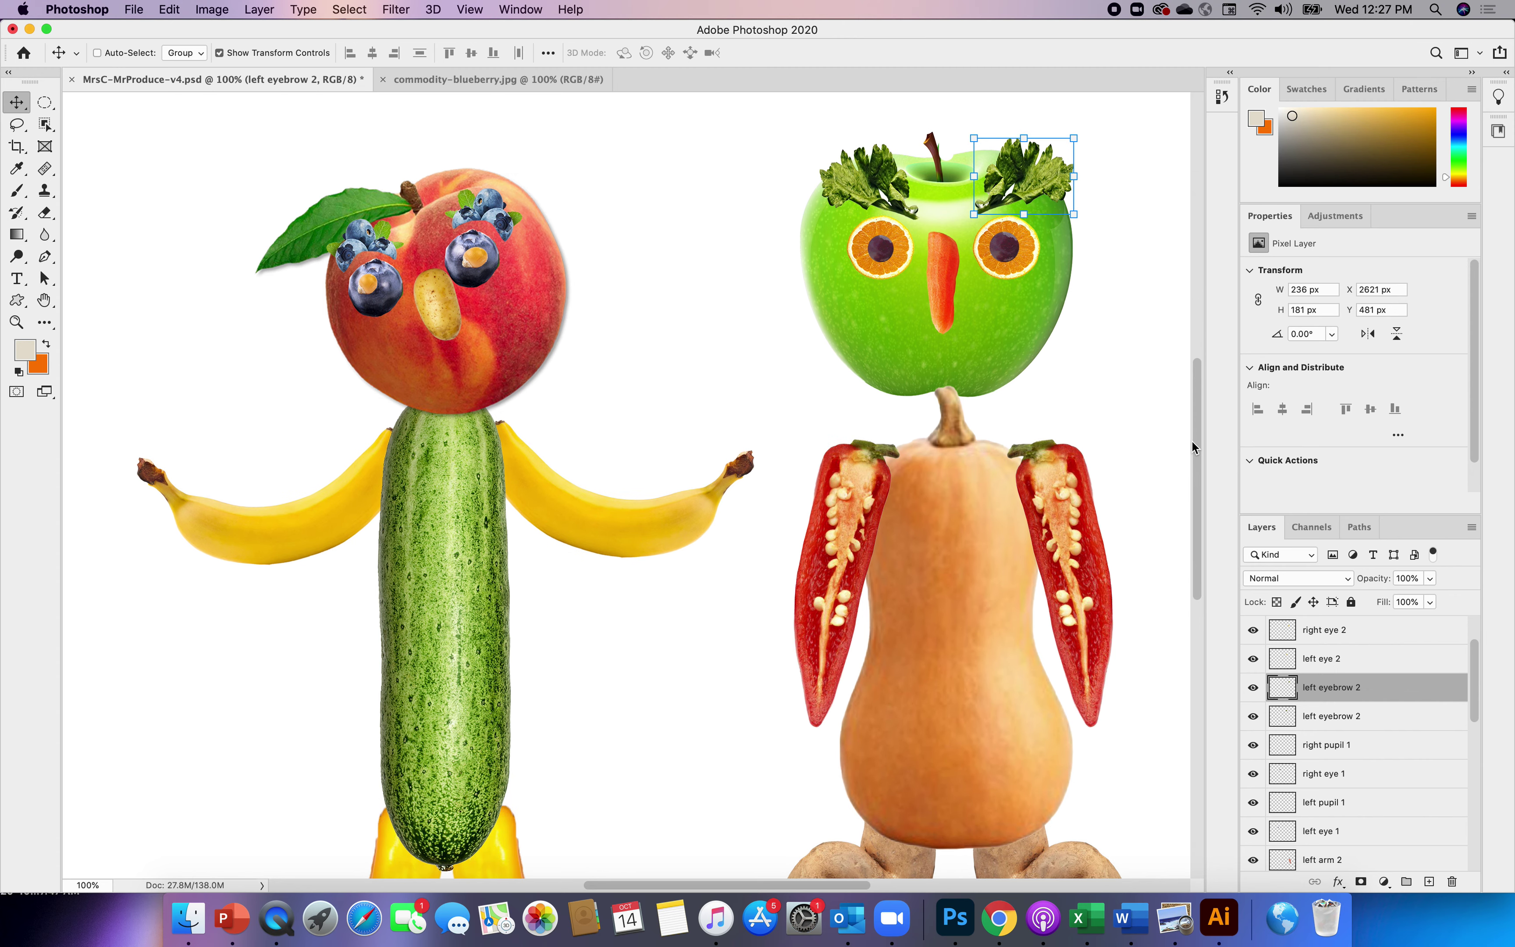
{"action": "left_click", "coordinate": [474, 16]}
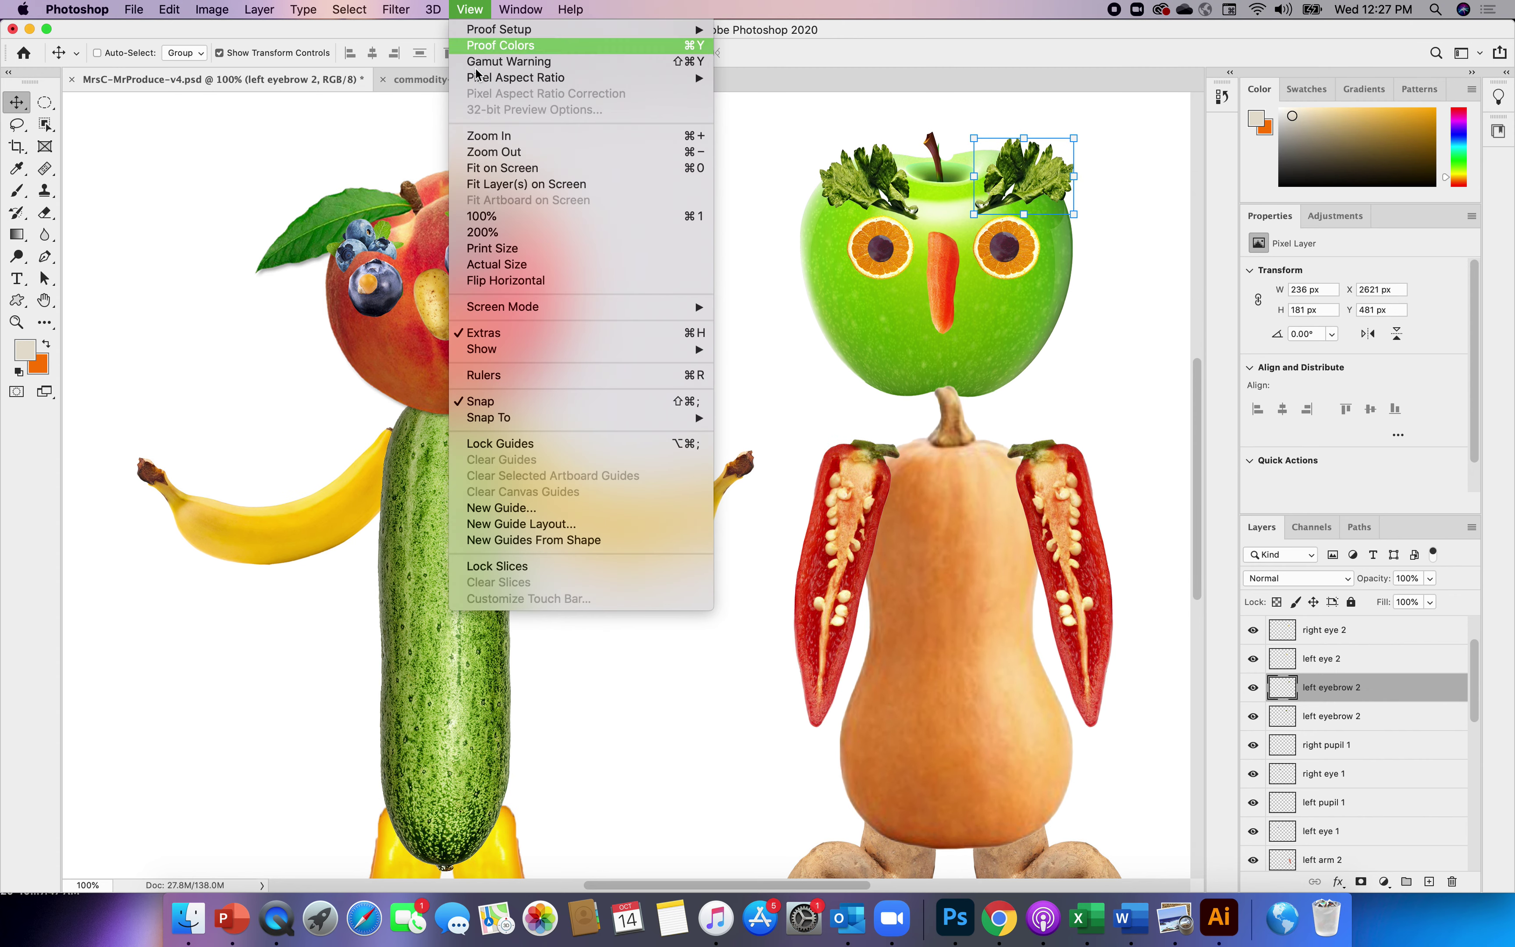
{"action": "left_click", "coordinate": [489, 156]}
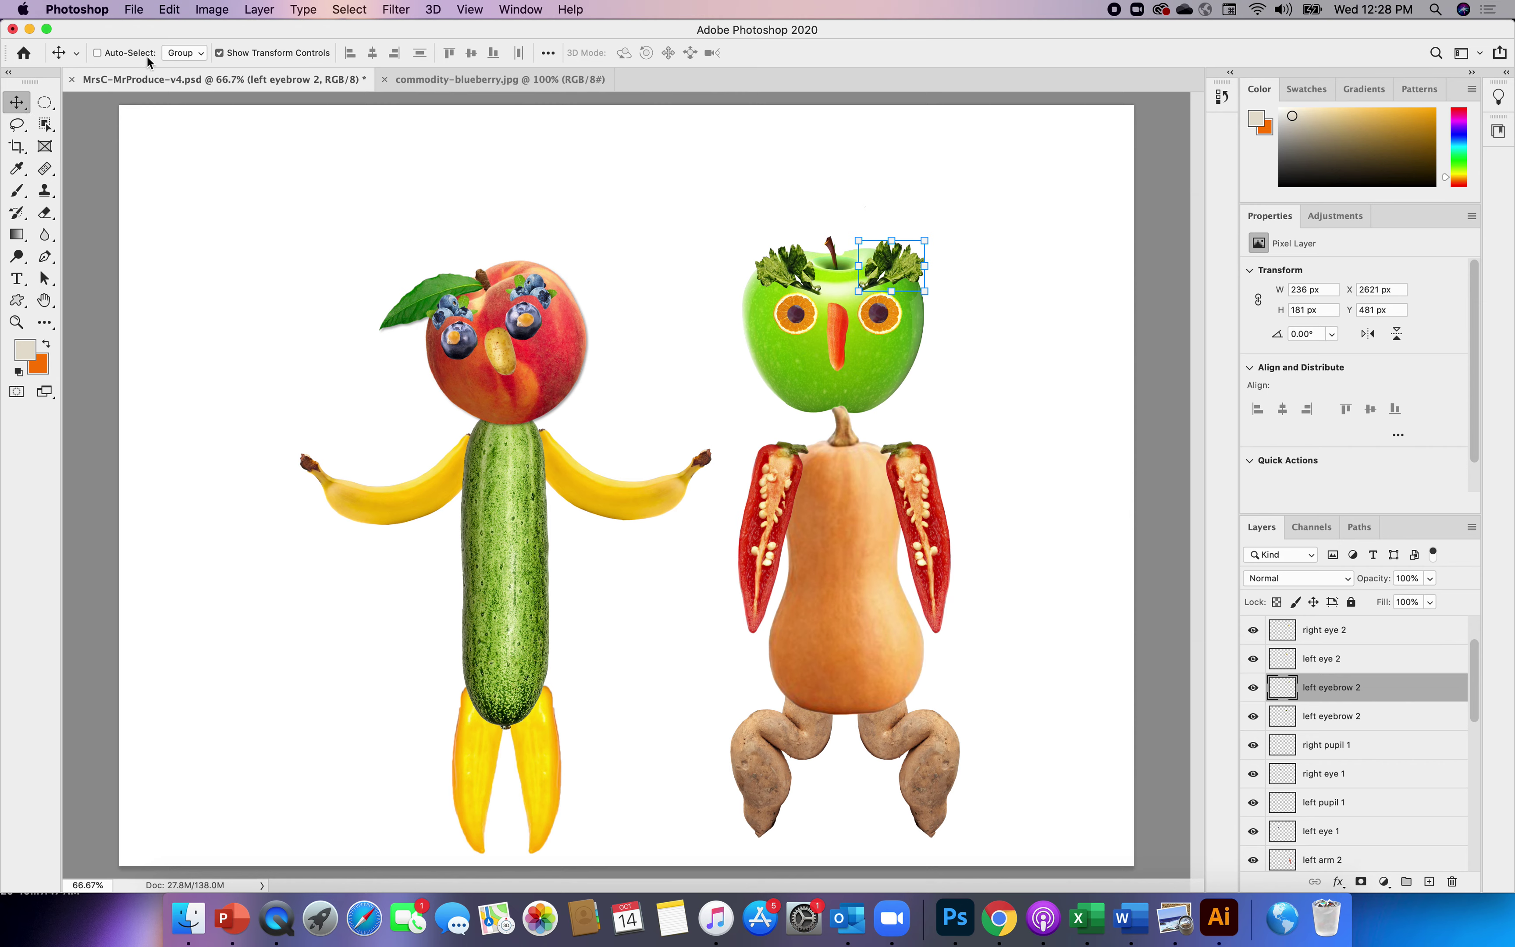
{"action": "left_click", "coordinate": [386, 81]}
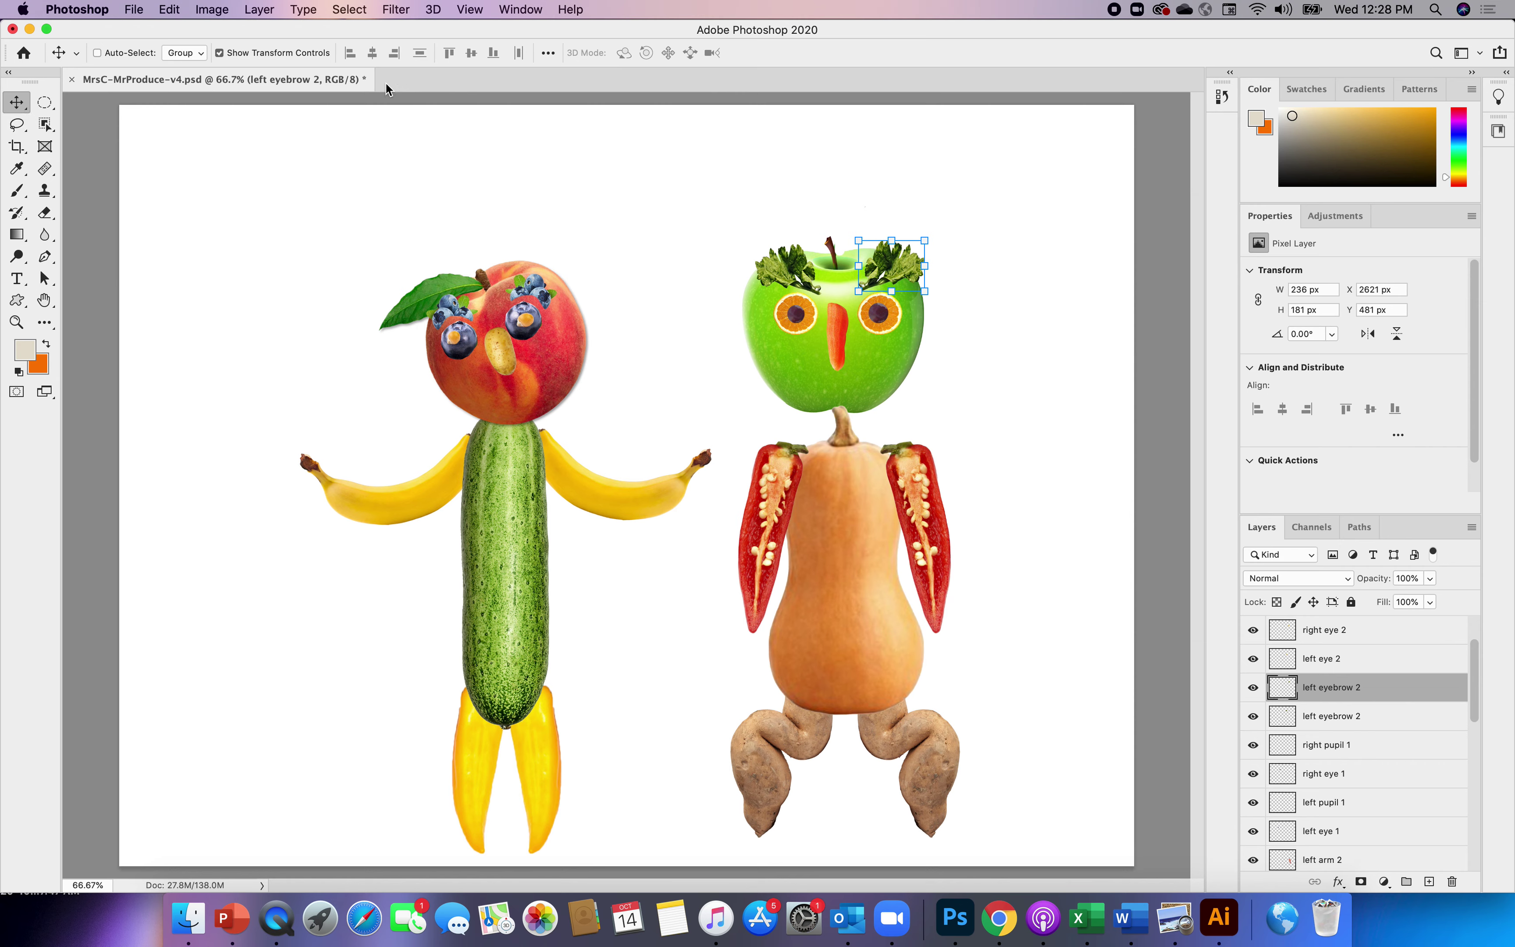
{"action": "left_click", "coordinate": [135, 10]}
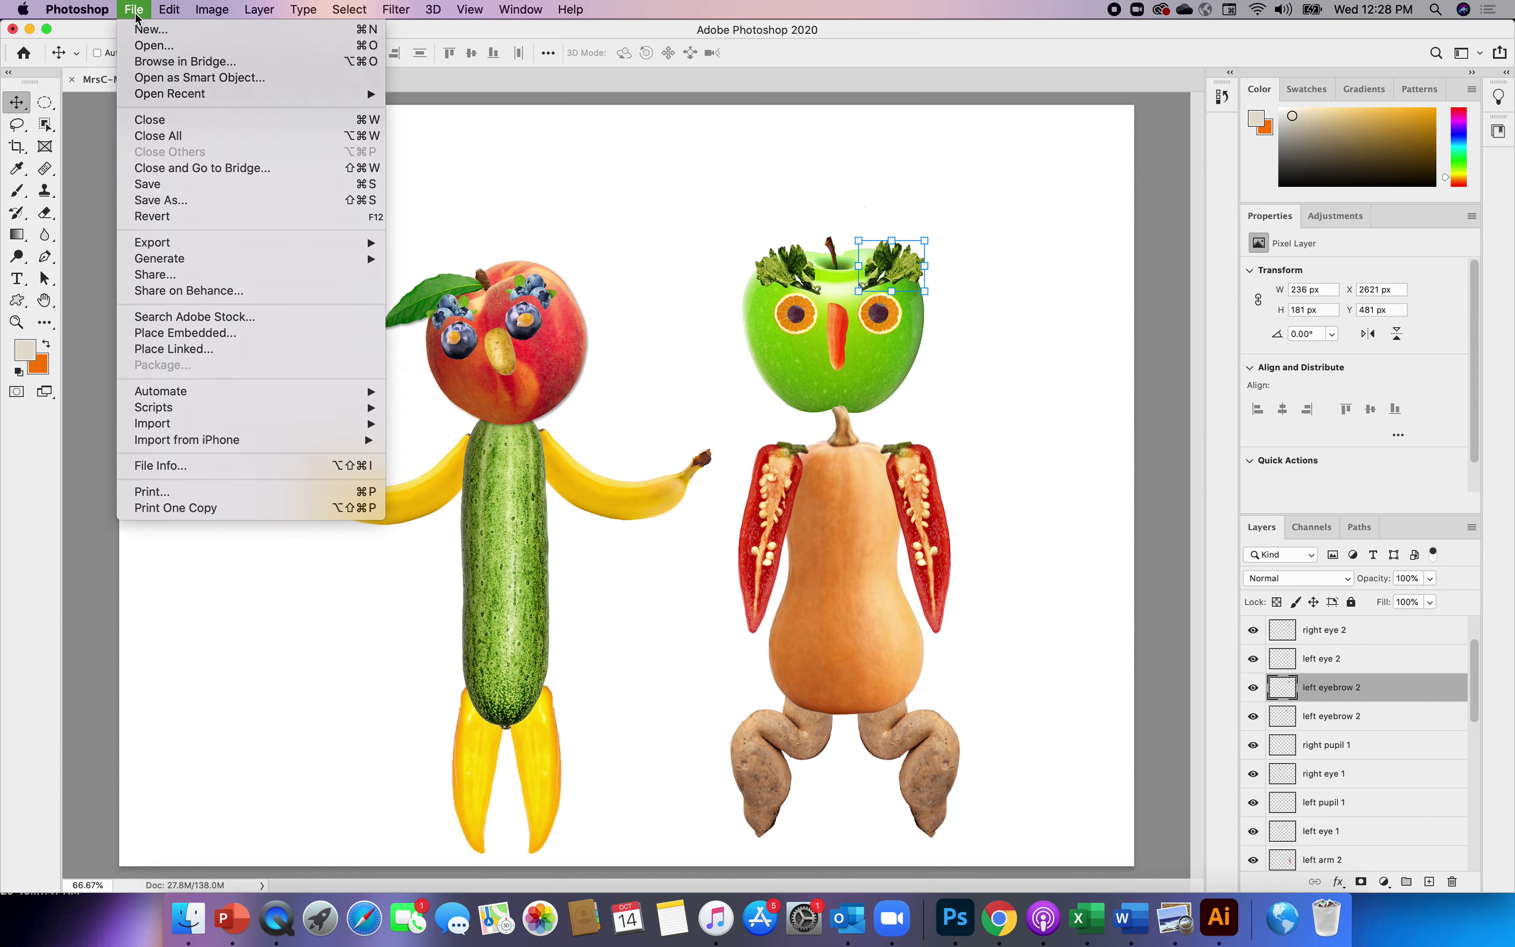
{"action": "left_click", "coordinate": [150, 45]}
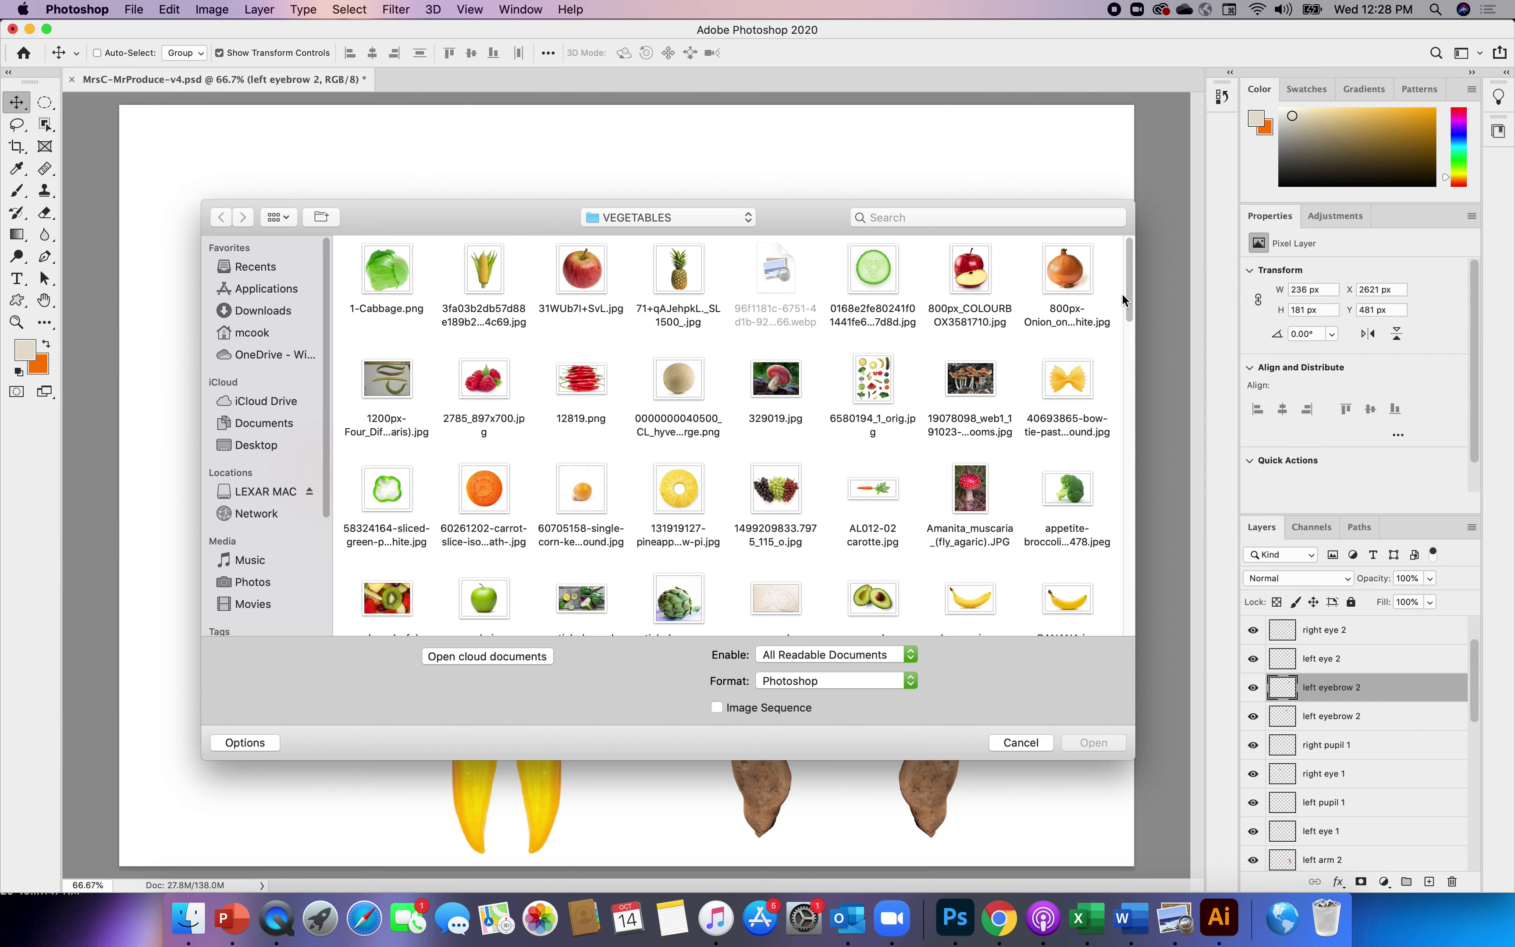
{"action": "left_click_drag", "start_coordinate": [1129, 285], "coordinate": [1128, 556]}
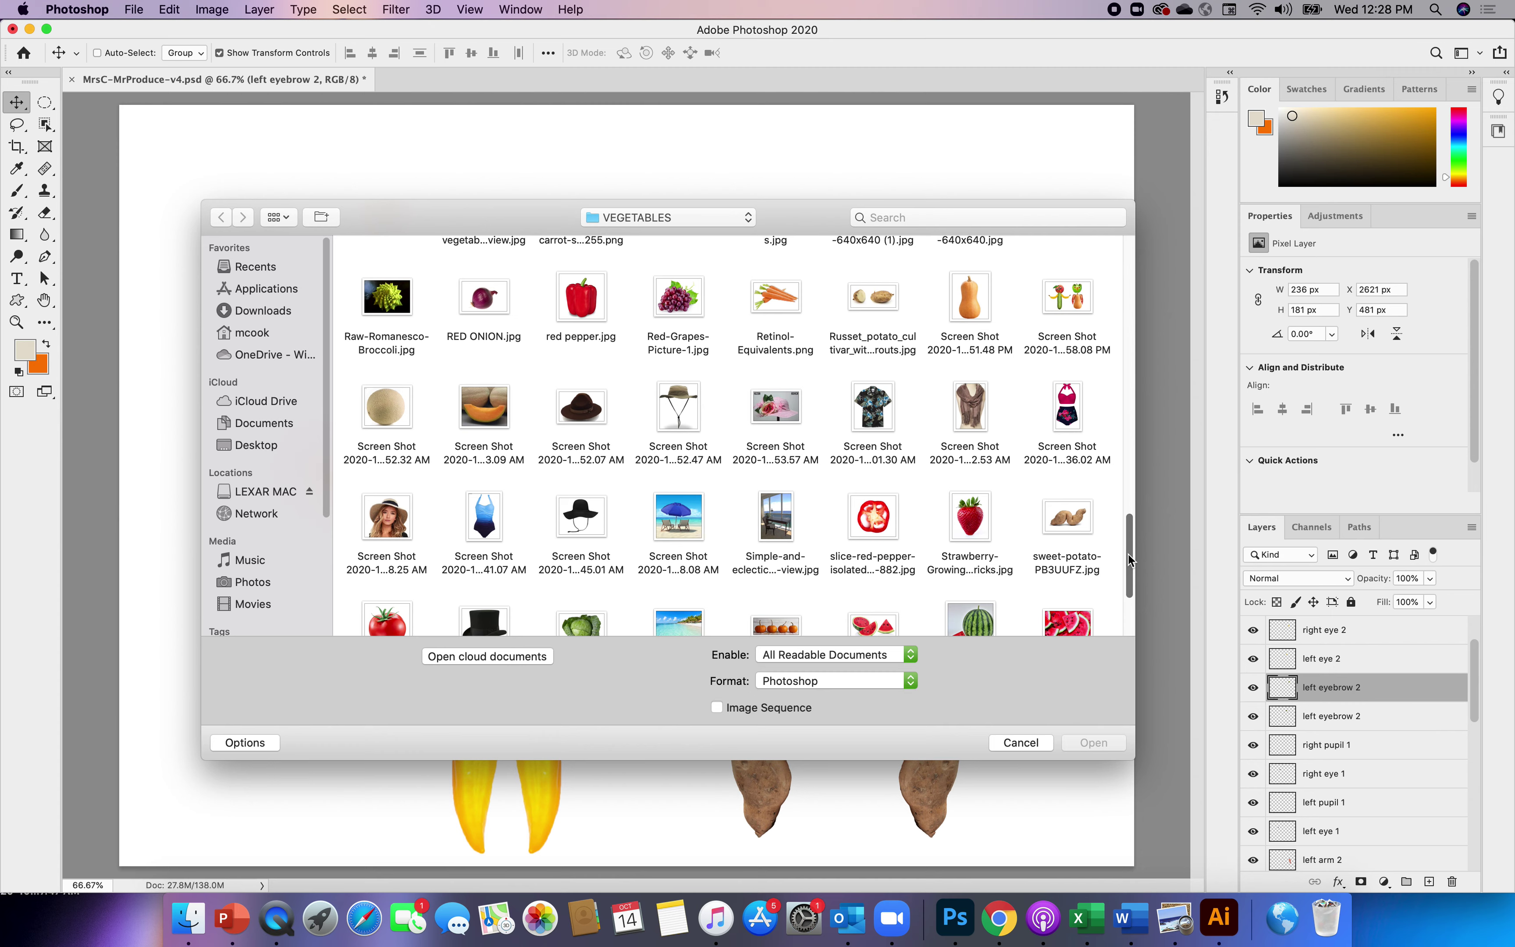
{"action": "left_click", "coordinate": [583, 303]}
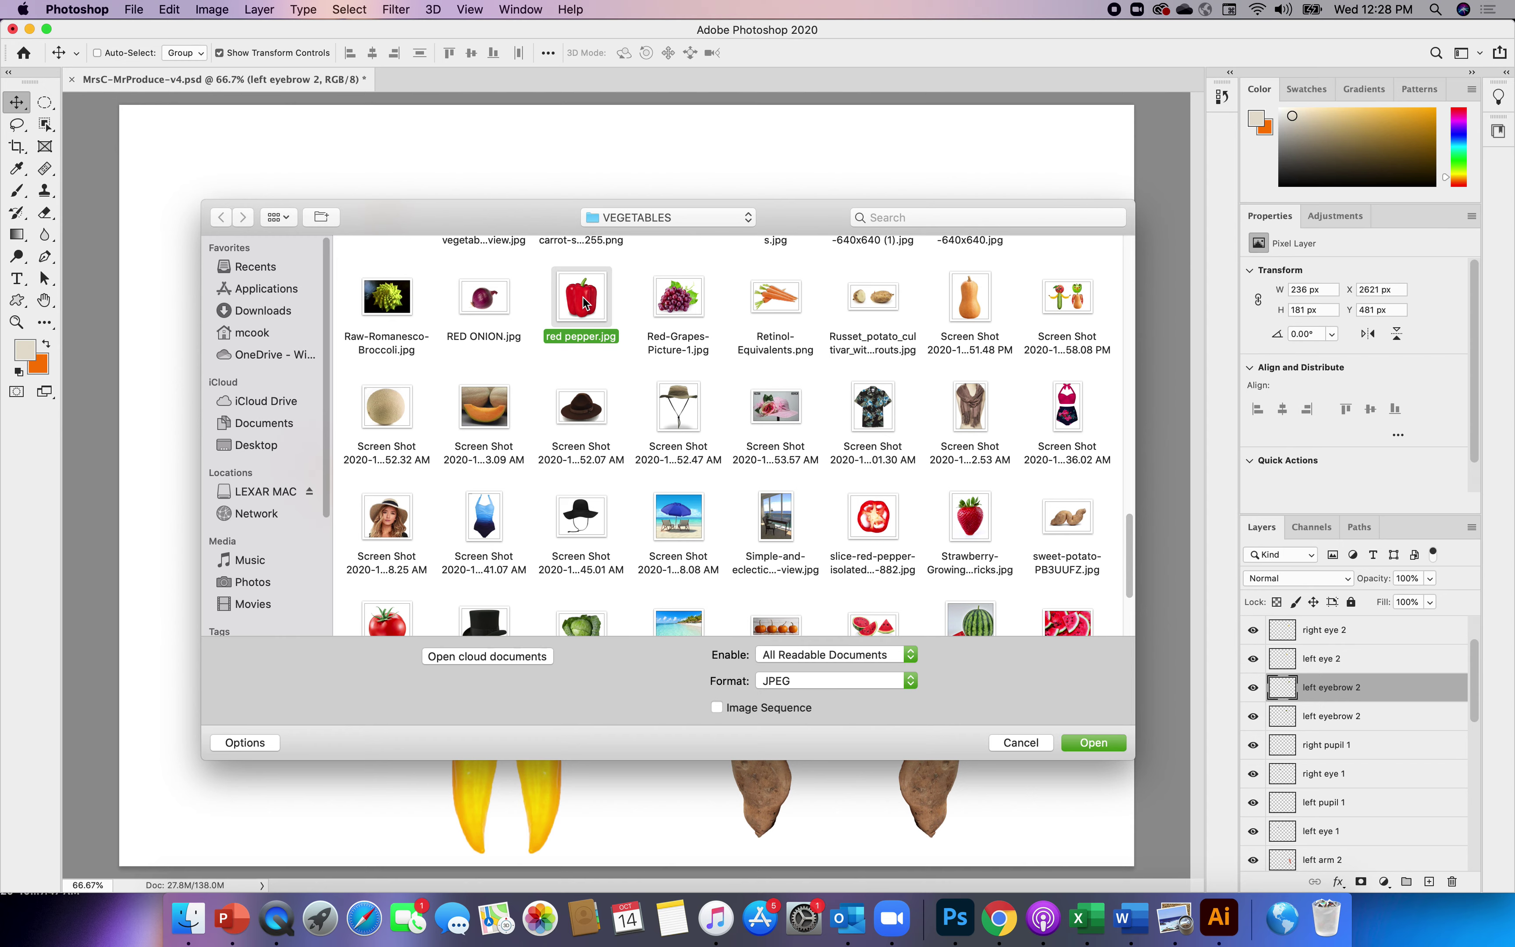
{"action": "left_click", "coordinate": [1093, 743]}
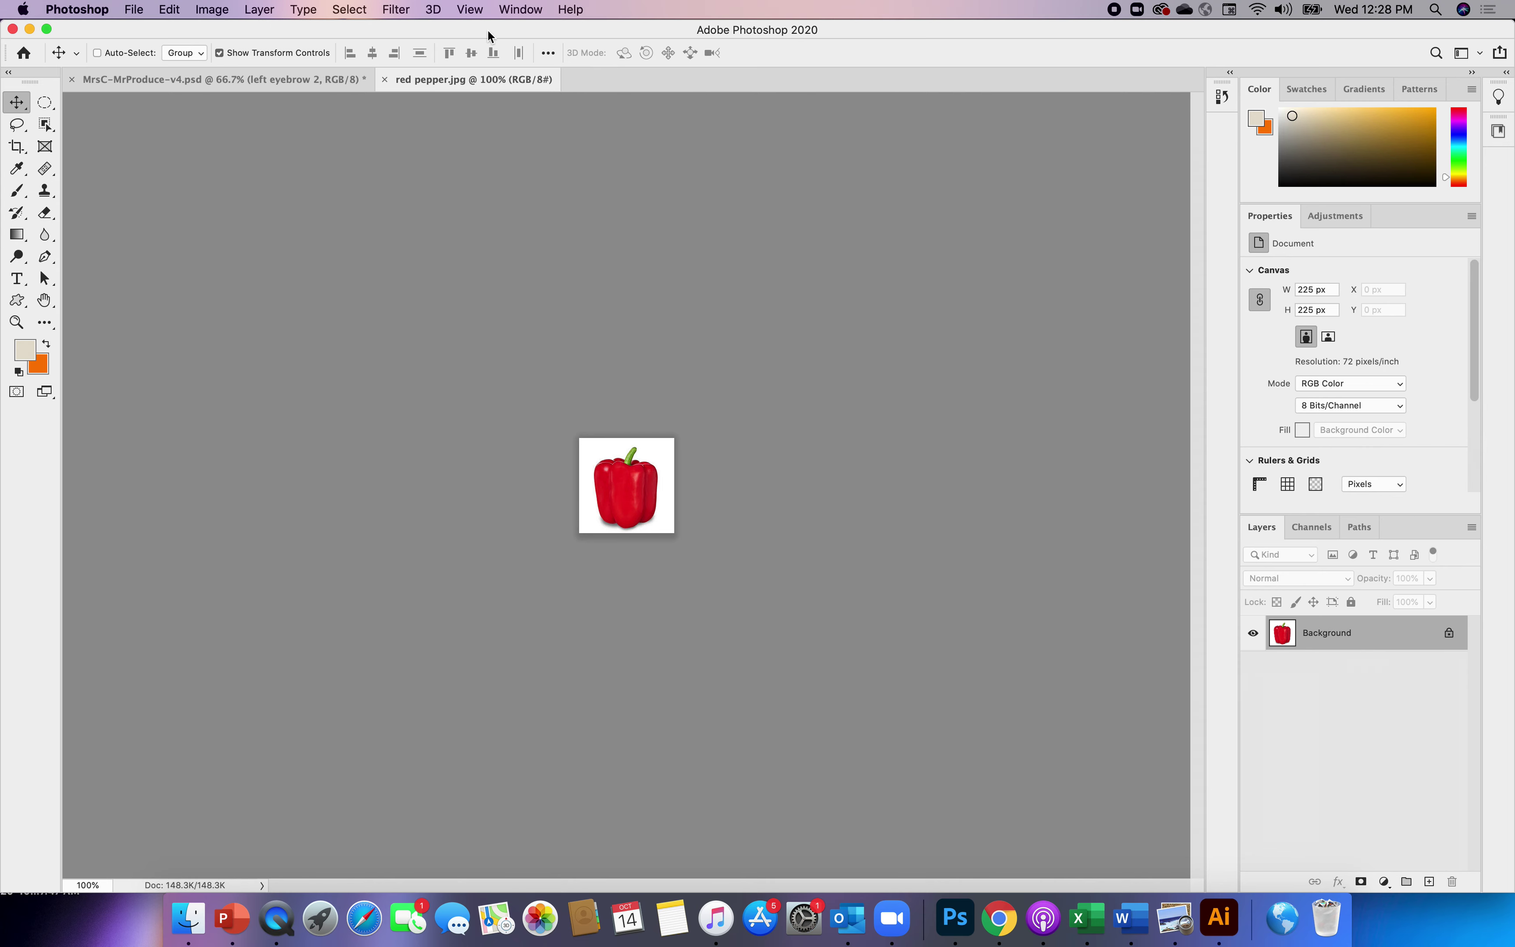
{"action": "left_click", "coordinate": [470, 9]}
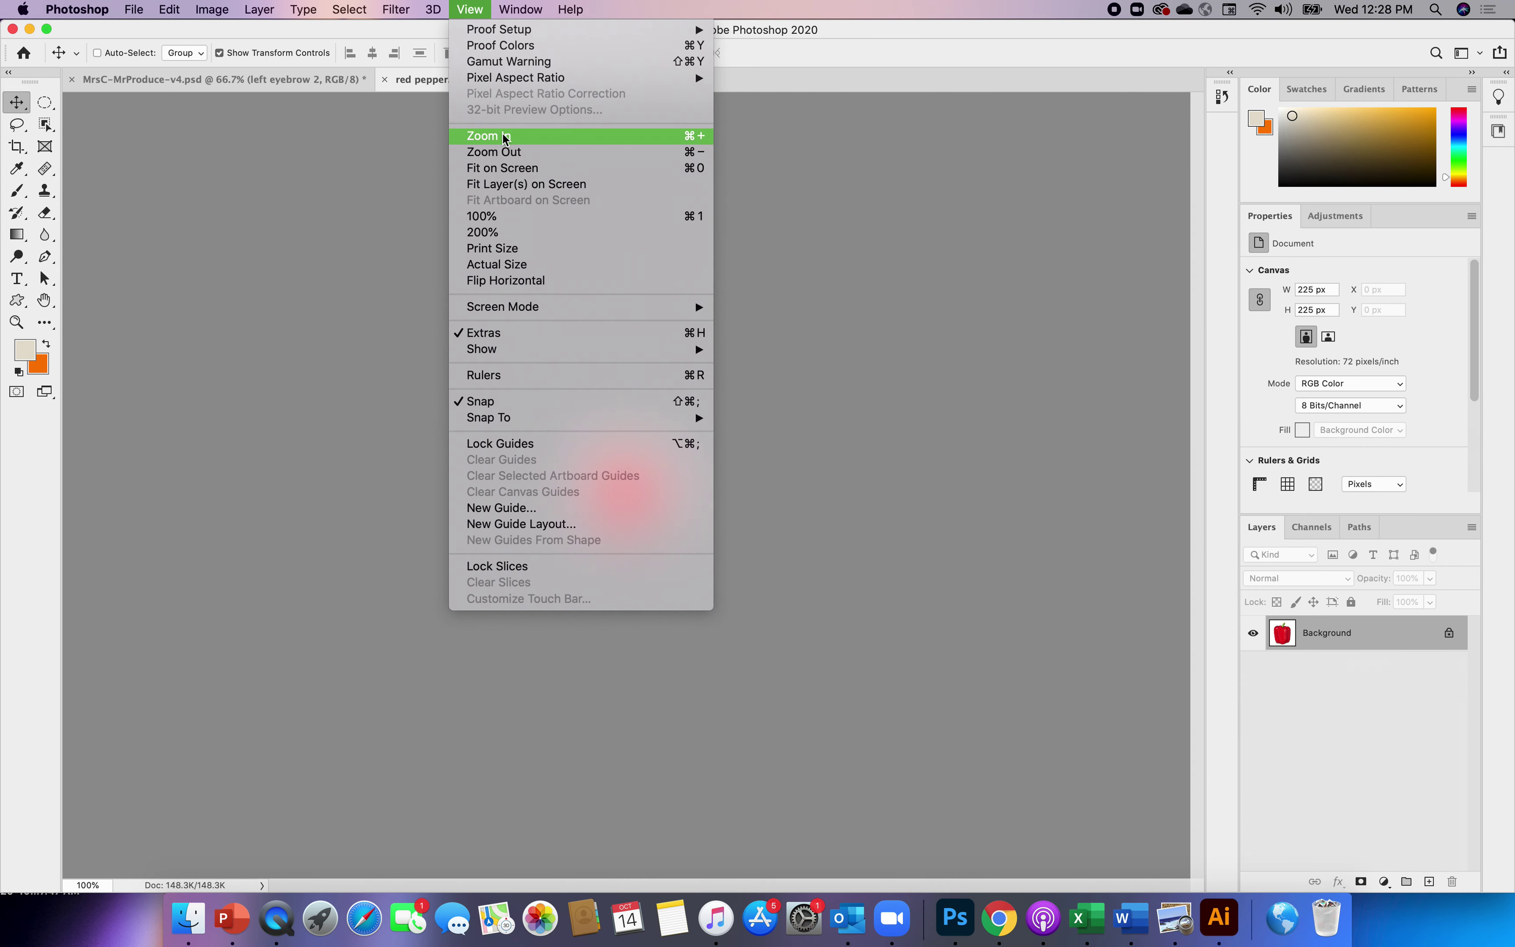
{"action": "left_click", "coordinate": [471, 17]}
{"action": "left_click", "coordinate": [469, 16]}
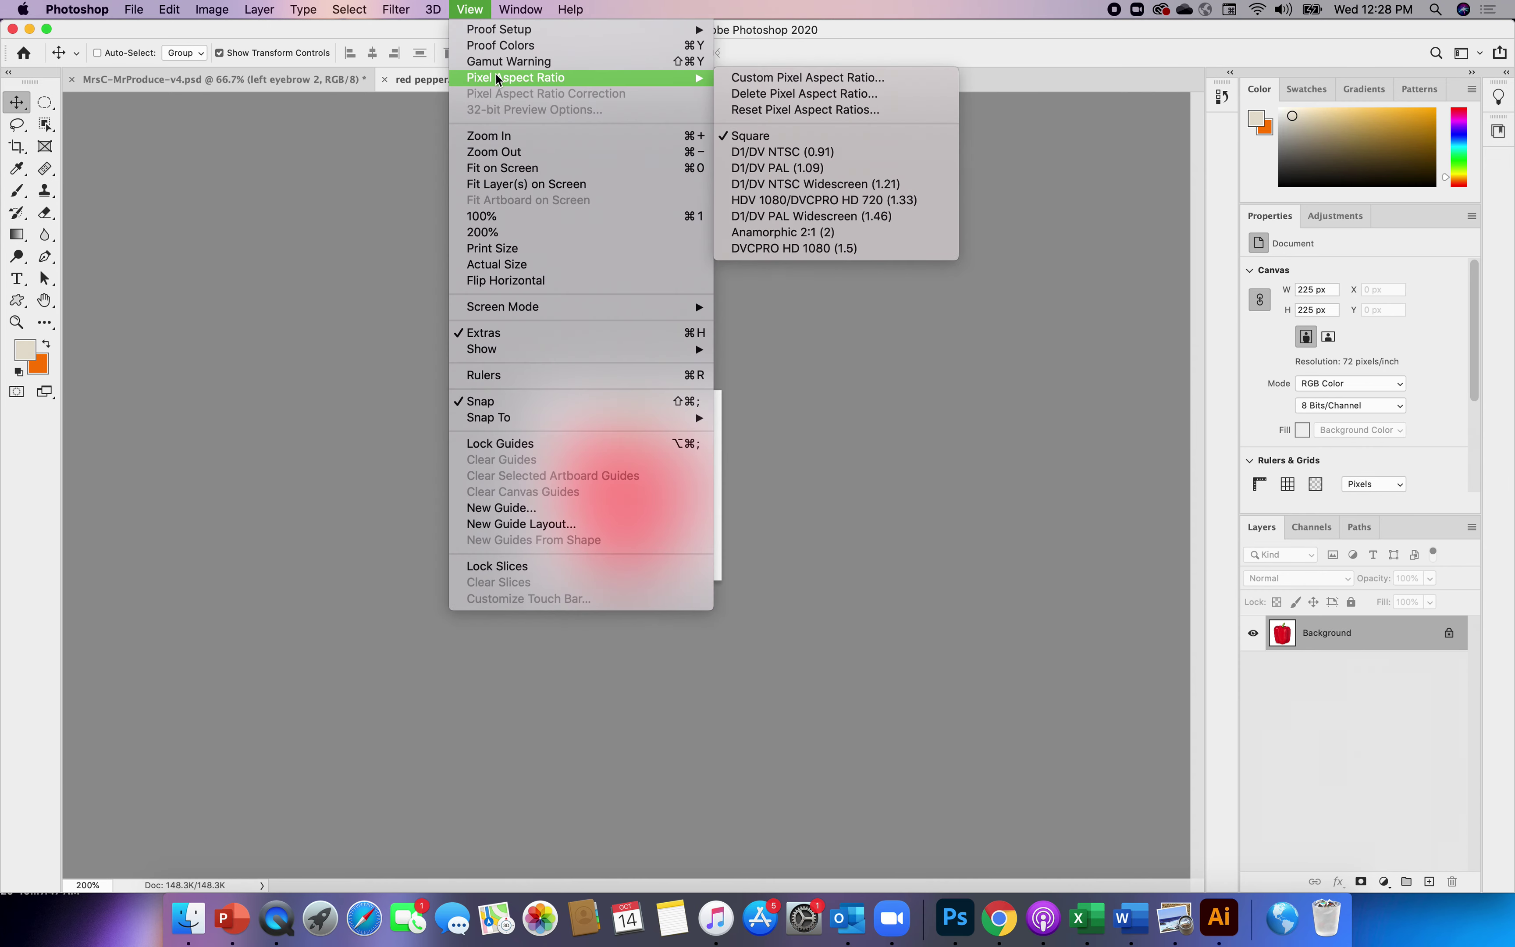
{"action": "left_click", "coordinate": [491, 136]}
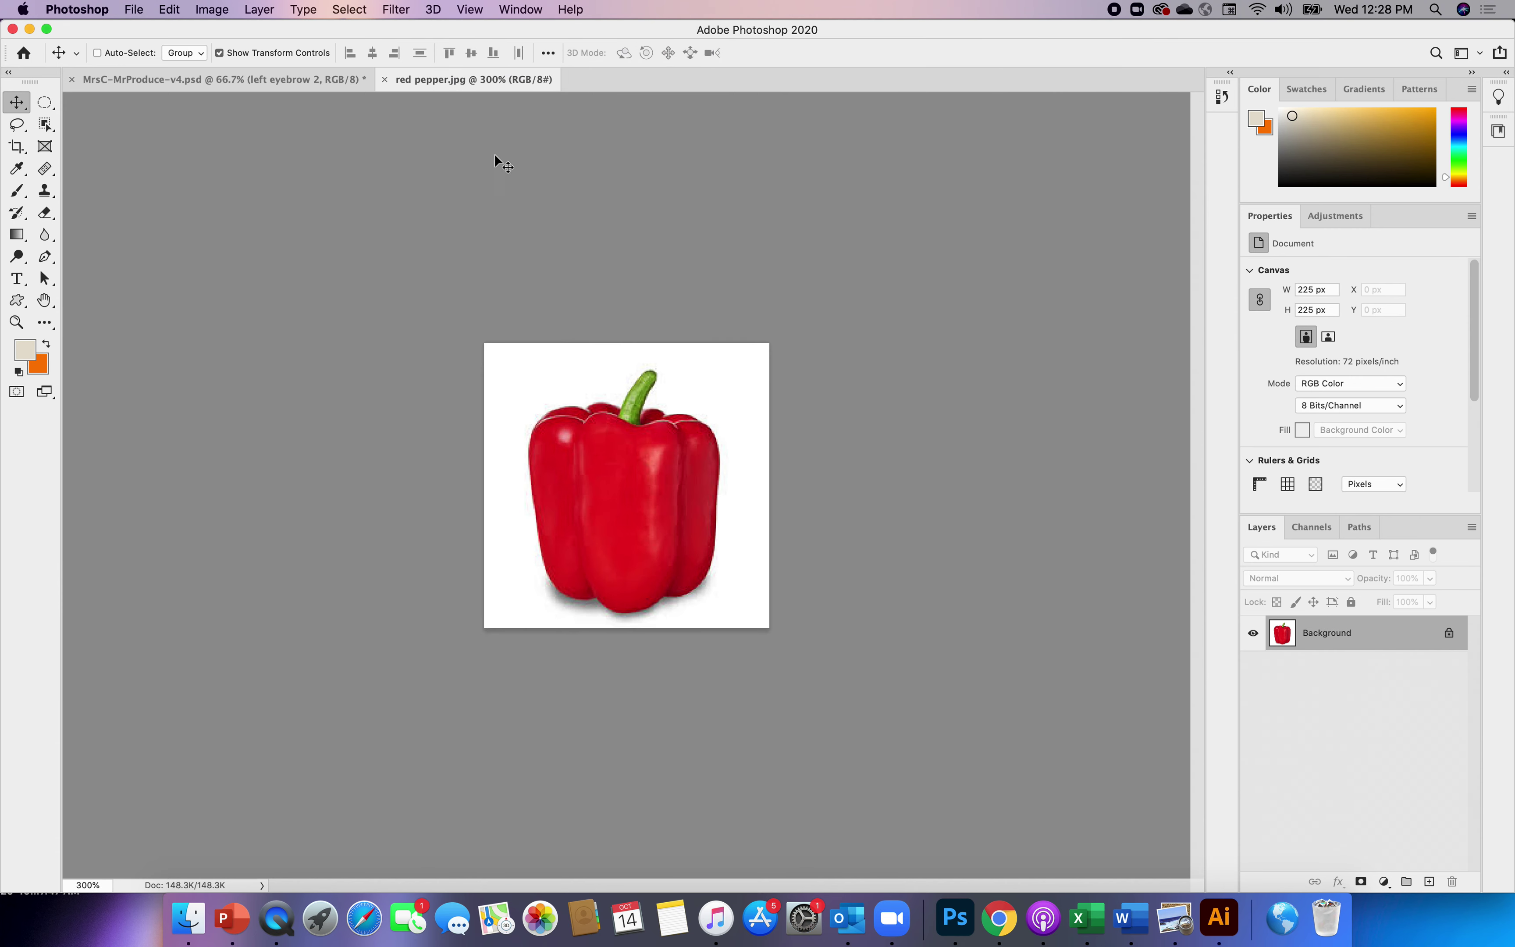
- Select the red pepper's body without its stem using the Quick Selection tool
{"action": "left_click", "coordinate": [47, 130]}
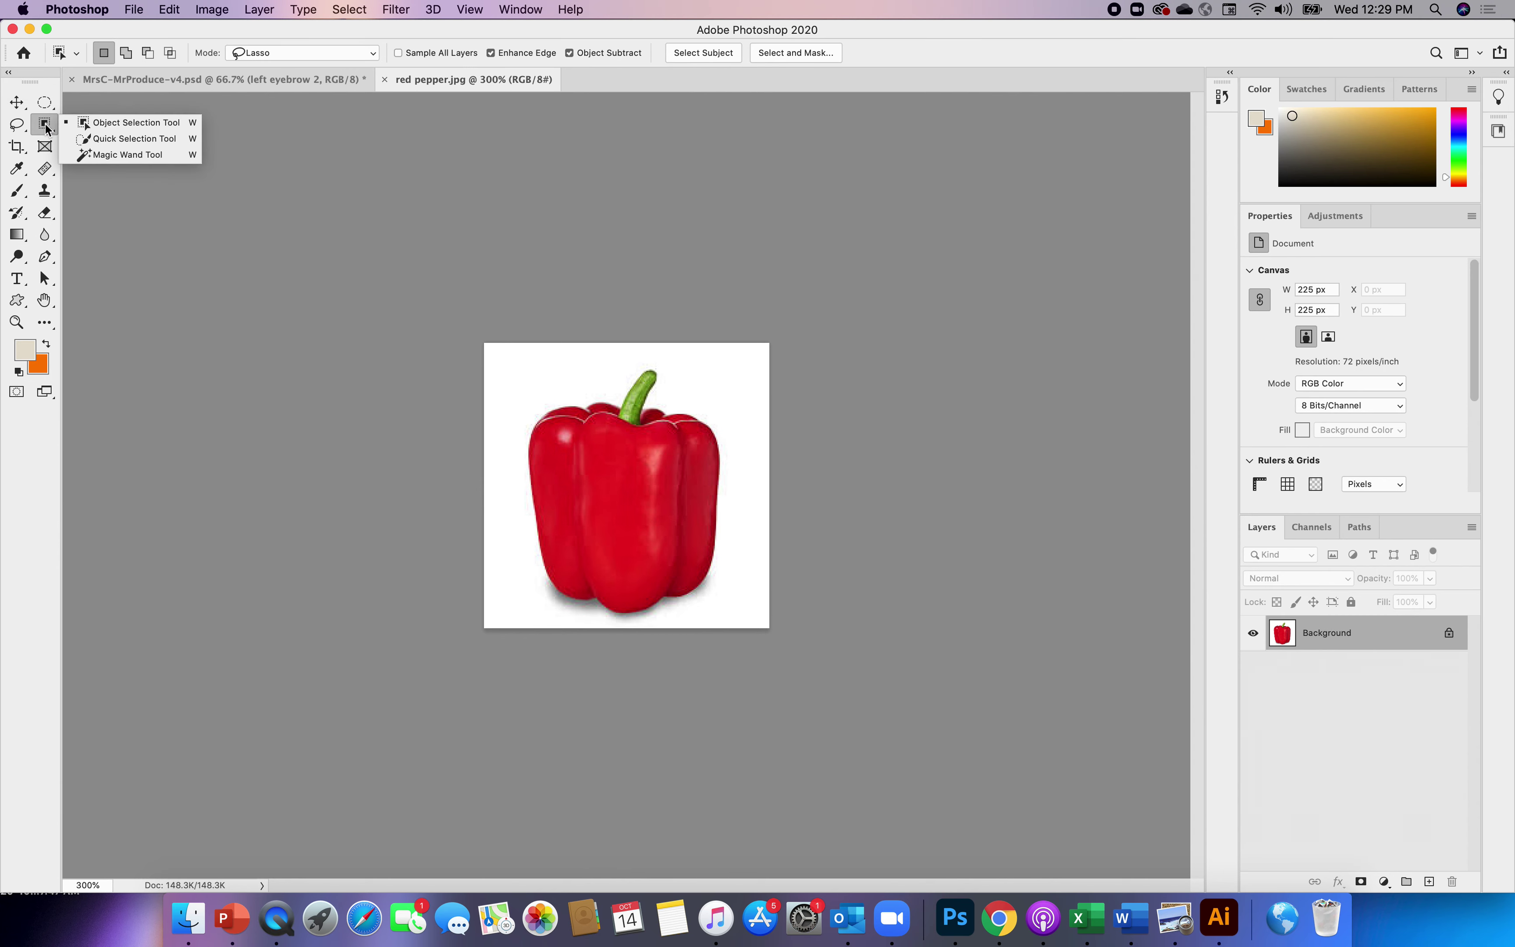
{"action": "left_click", "coordinate": [101, 139]}
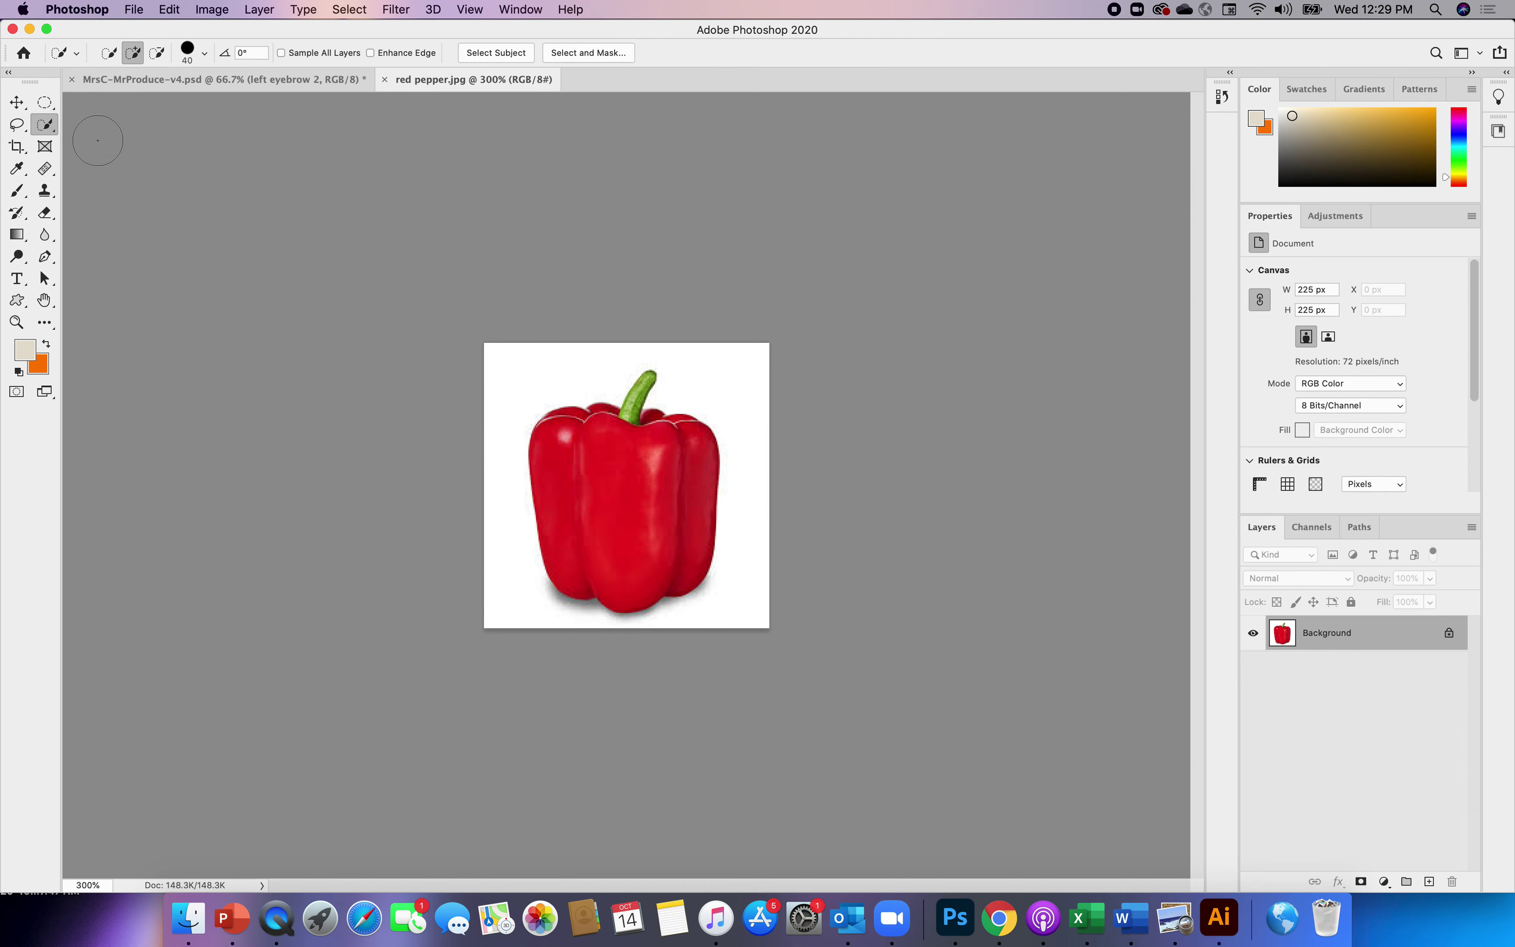
{"action": "left_click", "coordinate": [590, 470]}
- Copy the selected pepper into MrsC-MrProduce-v4.psd and place it below the apple's nose at about X 2473 px and Y 905 px
{"action": "left_click", "coordinate": [19, 107]}
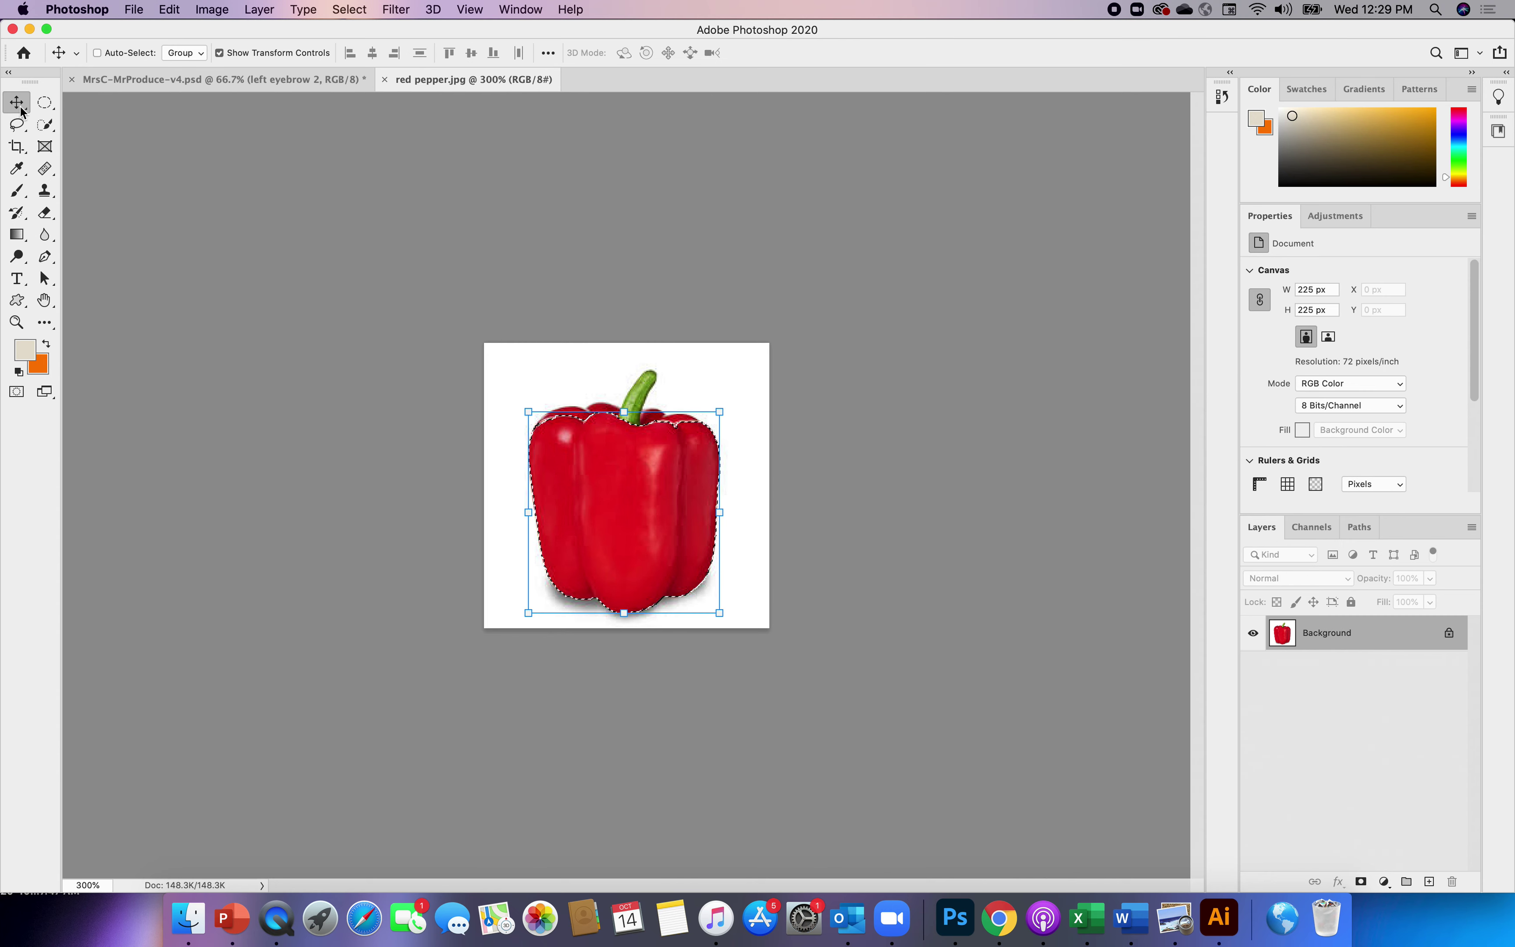
{"action": "left_click_drag", "start_coordinate": [668, 547], "coordinate": [290, 81]}
{"action": "left_click_drag", "start_coordinate": [687, 497], "coordinate": [687, 497]}
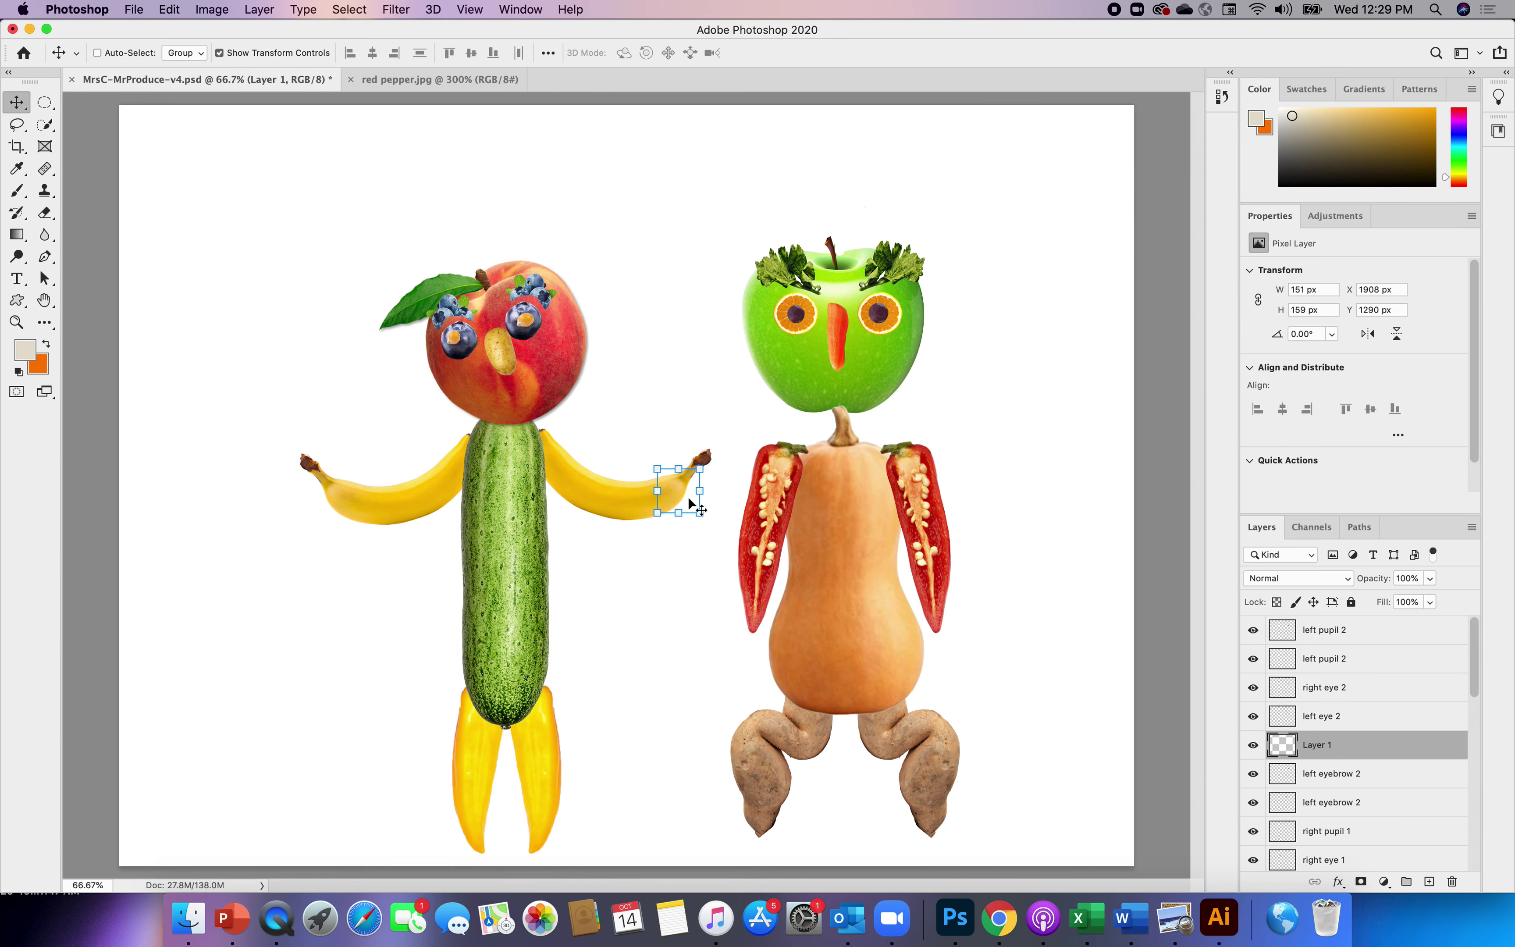
{"action": "left_click_drag", "start_coordinate": [679, 486], "coordinate": [840, 386]}
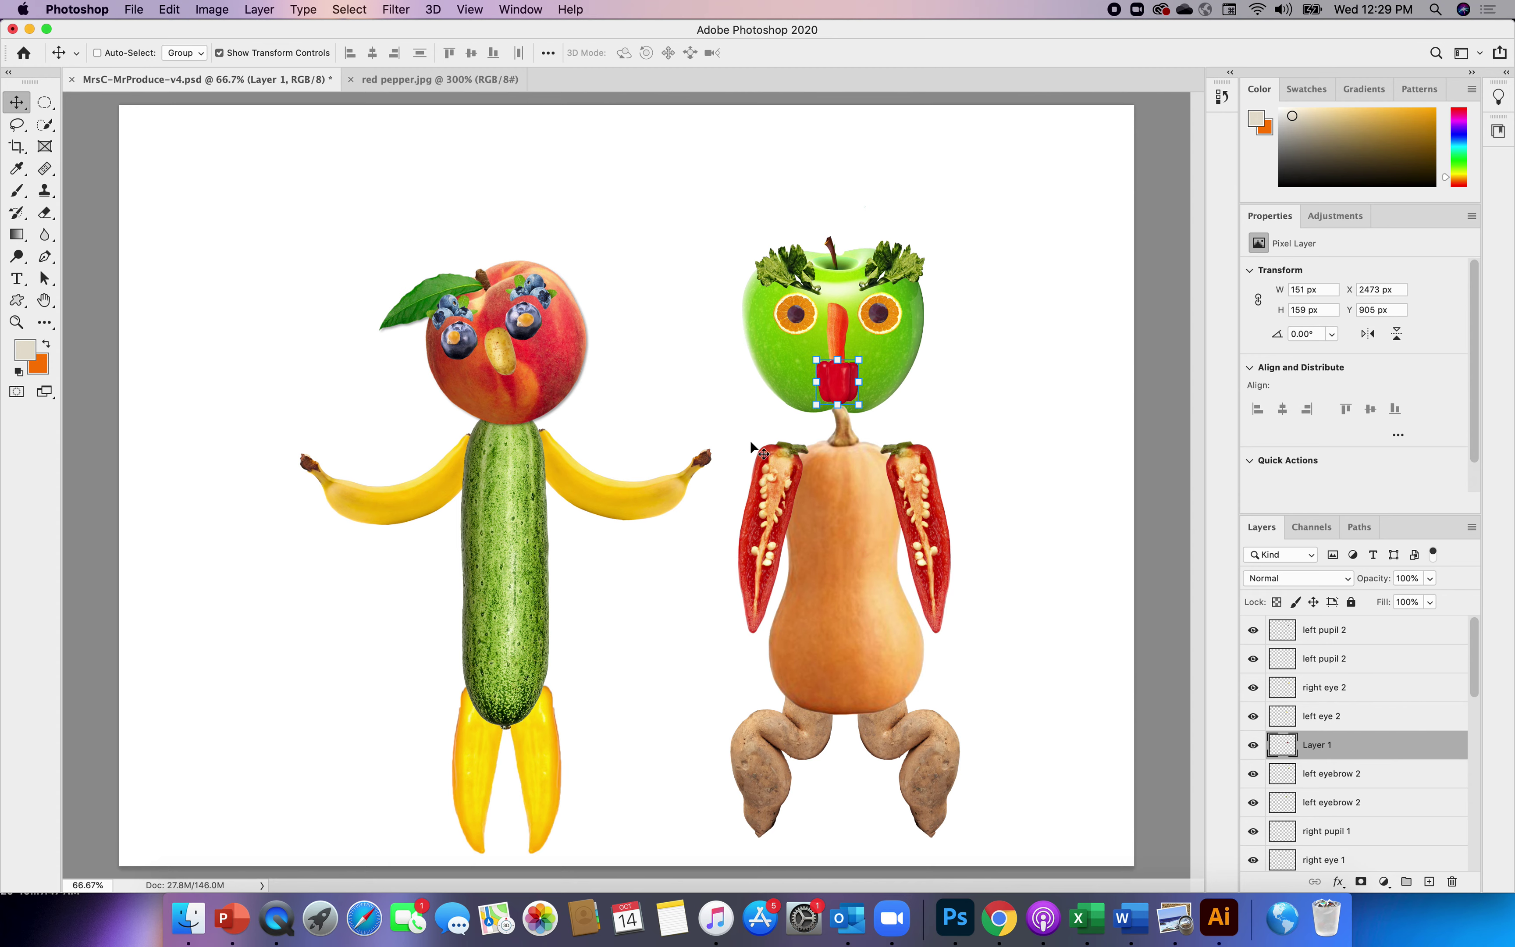
- Shift the pepper piece slightly upward on the apple's face, to about Y 894 px
{"action": "left_click", "coordinate": [470, 12]}
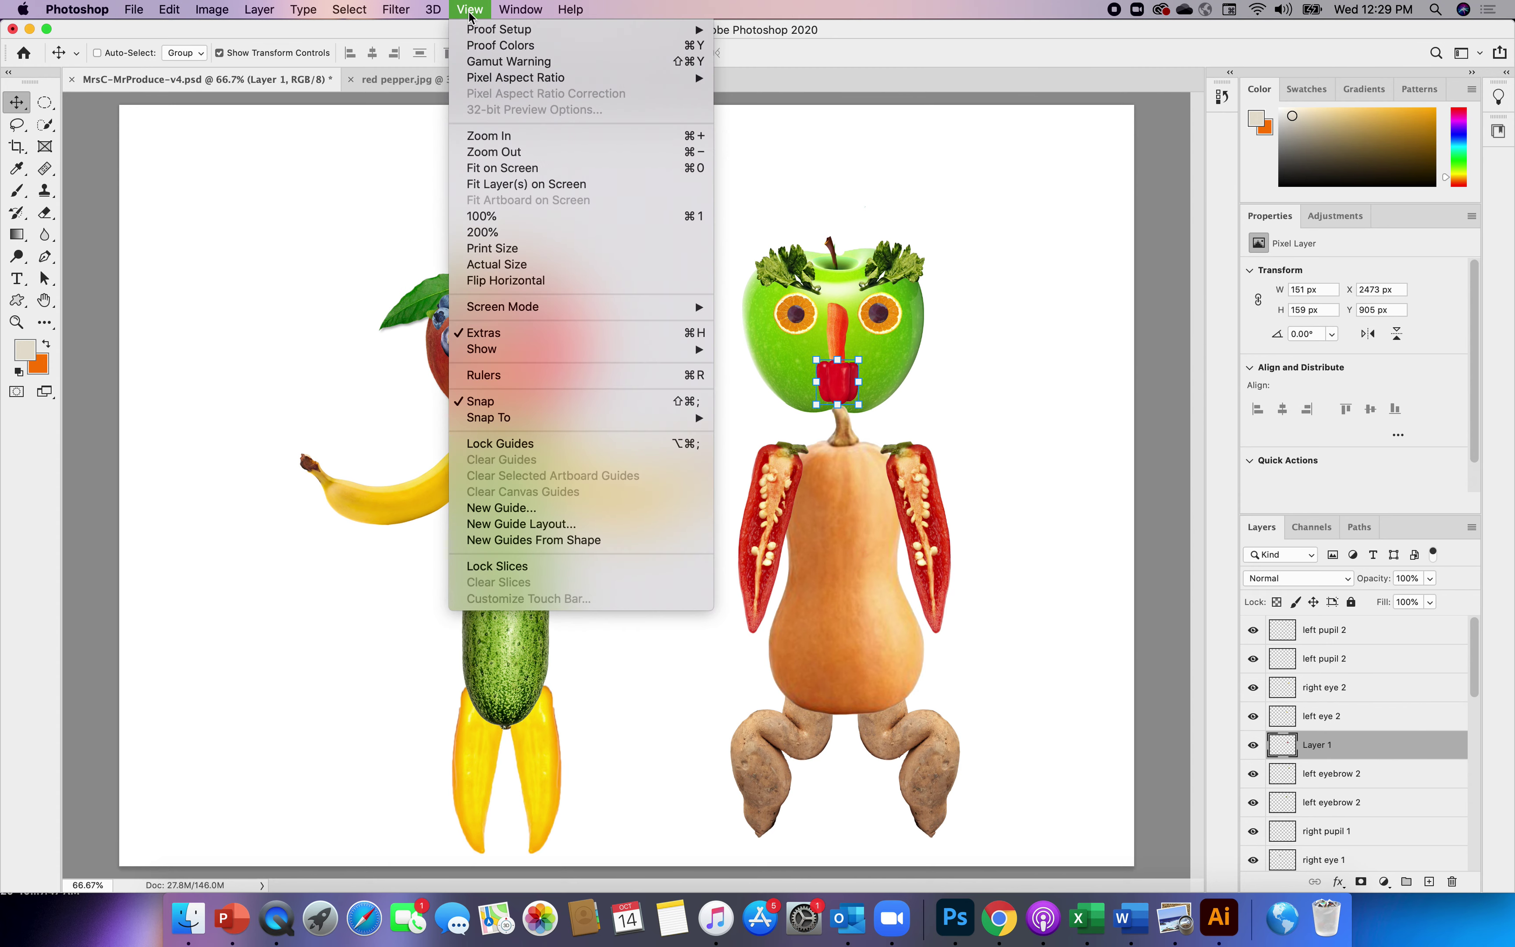
{"action": "left_click", "coordinate": [495, 135]}
{"action": "left_click", "coordinate": [471, 11]}
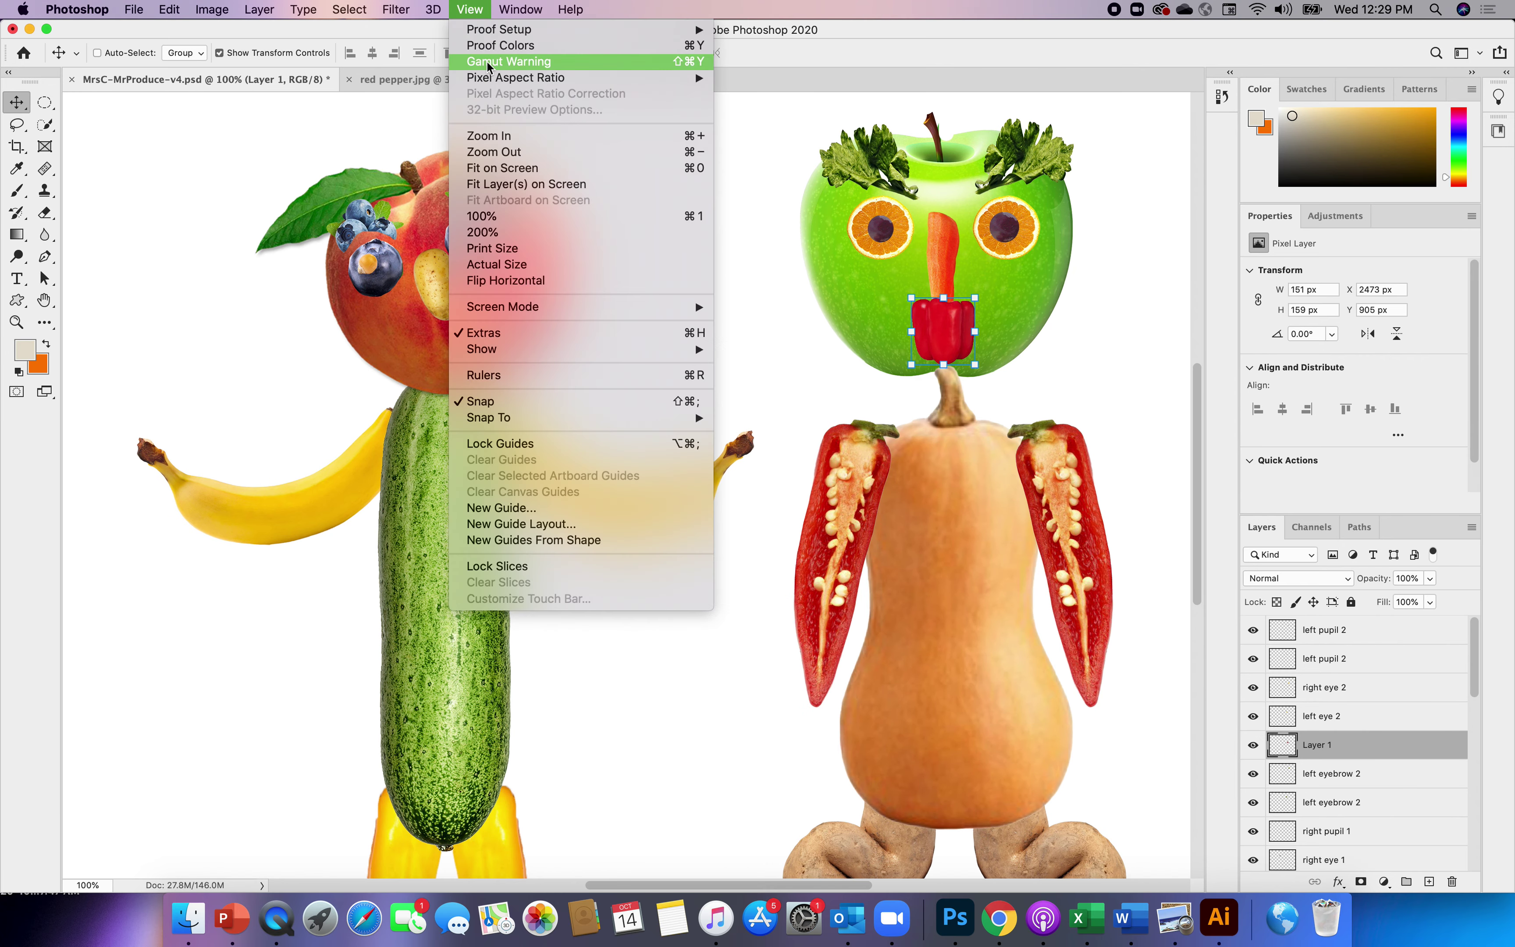
{"action": "left_click", "coordinate": [501, 139]}
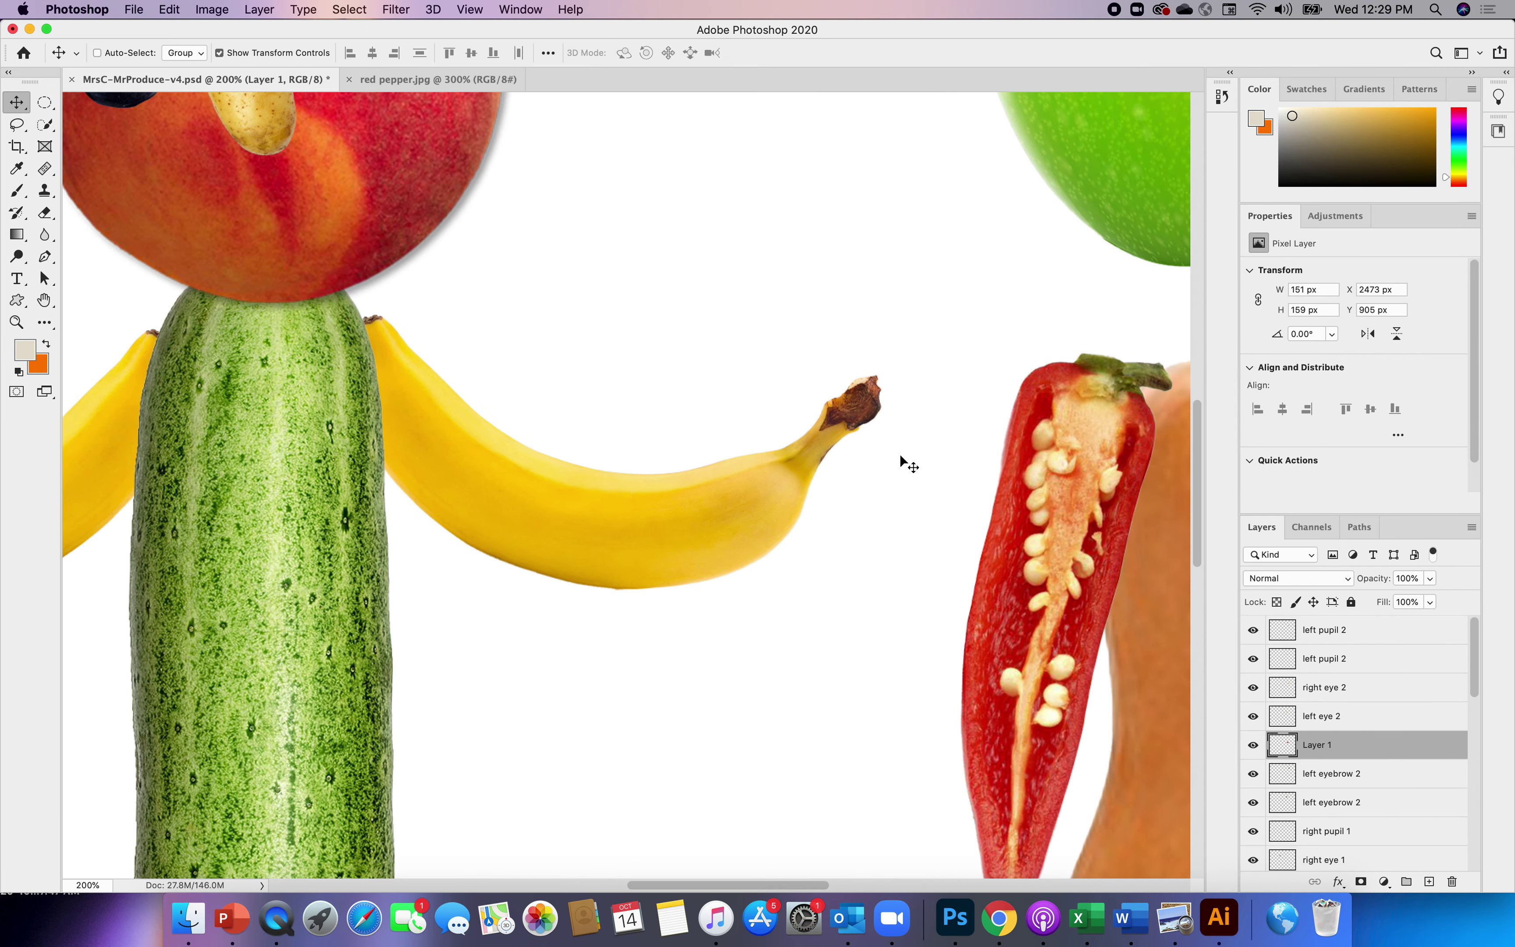
{"action": "left_click_drag", "start_coordinate": [657, 888], "coordinate": [754, 888]}
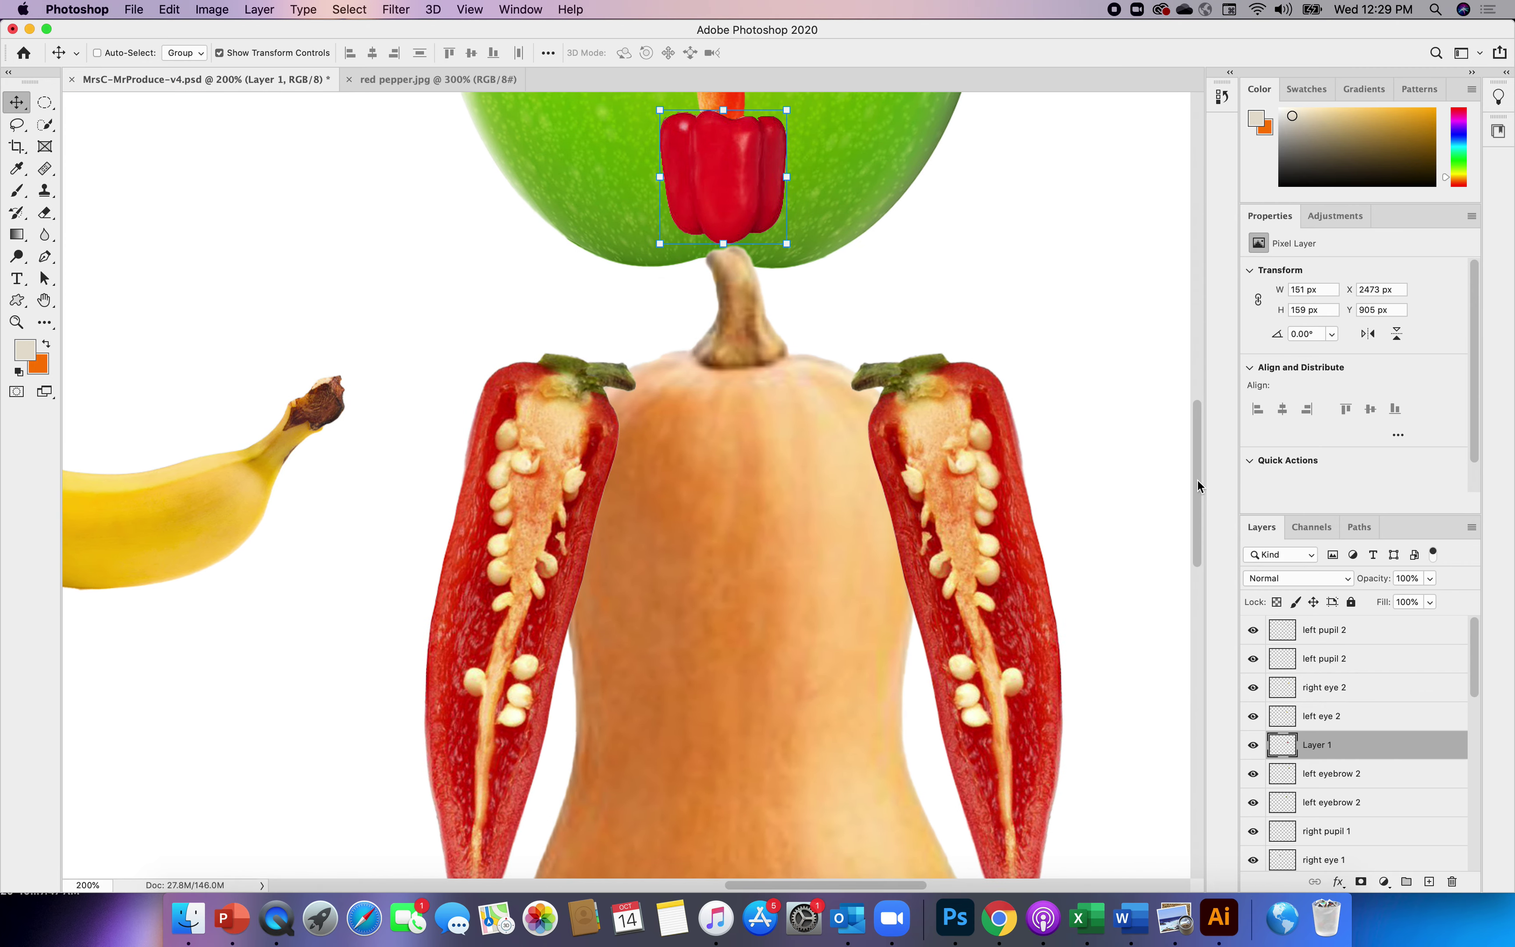
{"action": "left_click_drag", "start_coordinate": [1197, 481], "coordinate": [1190, 401]}
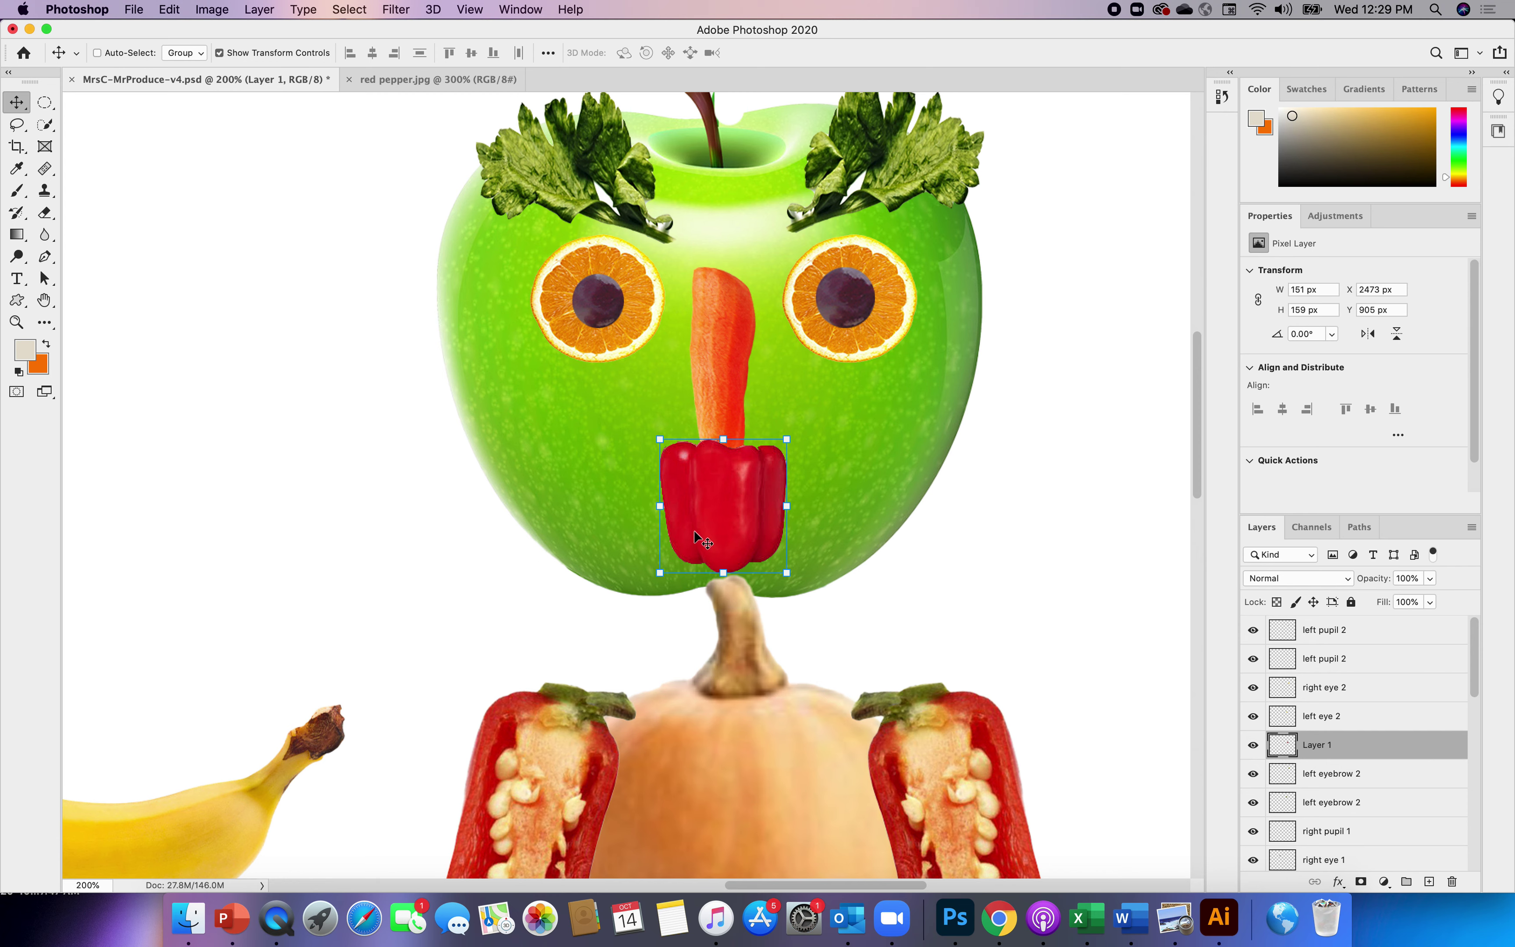
{"action": "left_click_drag", "start_coordinate": [722, 535], "coordinate": [709, 529]}
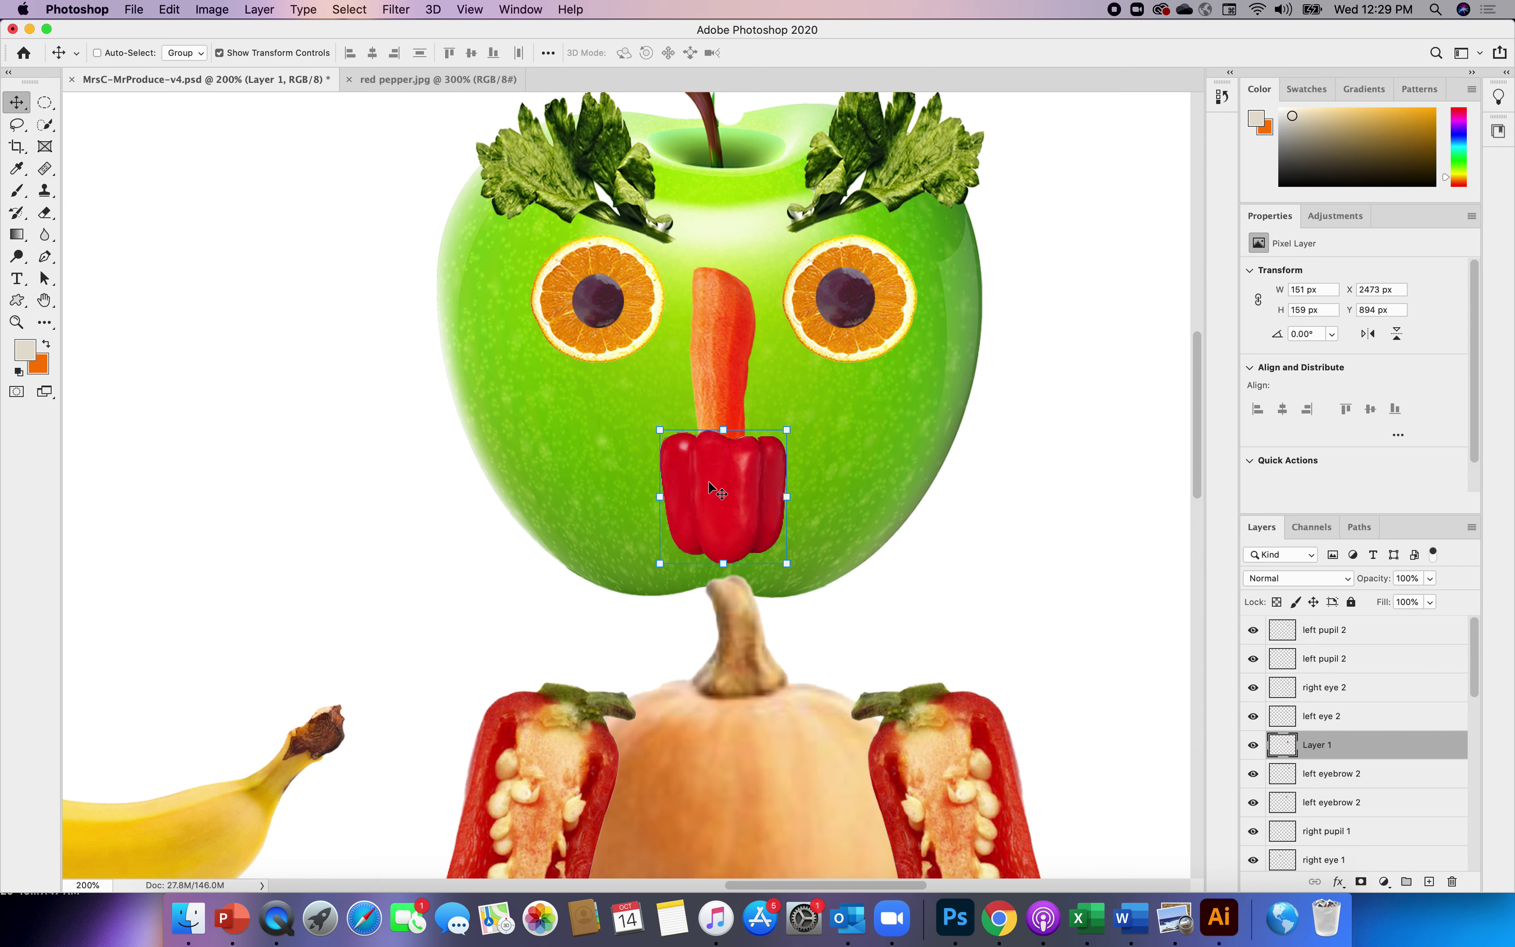
- Erase the upper part of the pepper with the size 35 Eraser, shaping the remainder into lips about 143 px wide
{"action": "left_click", "coordinate": [44, 215]}
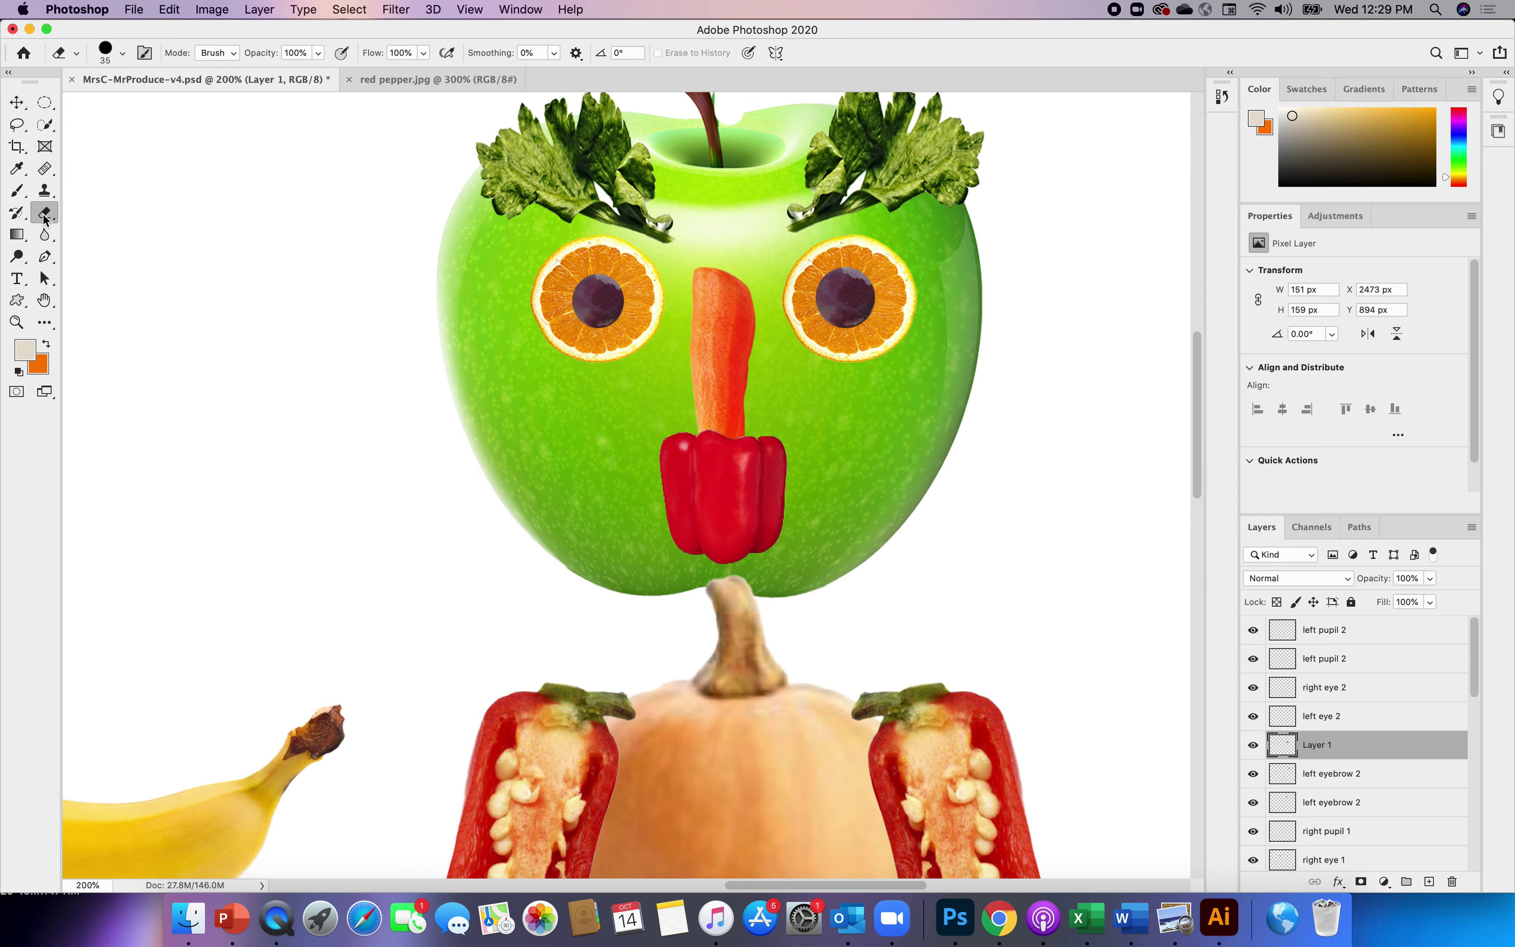
{"action": "right_click", "coordinate": [45, 215]}
{"action": "left_click", "coordinate": [92, 215]}
{"action": "mouse_move", "coordinate": [661, 478]}
{"action": "left_mouse_down"}
{"action": "mouse_move", "coordinate": [799, 487]}
{"action": "mouse_move", "coordinate": [779, 460]}
{"action": "mouse_move", "coordinate": [716, 446]}
{"action": "mouse_move", "coordinate": [797, 443]}
{"action": "mouse_move", "coordinate": [701, 431]}
{"action": "mouse_move", "coordinate": [658, 436]}
{"action": "mouse_move", "coordinate": [690, 450]}
{"action": "mouse_move", "coordinate": [652, 447]}
{"action": "left_mouse_up"}
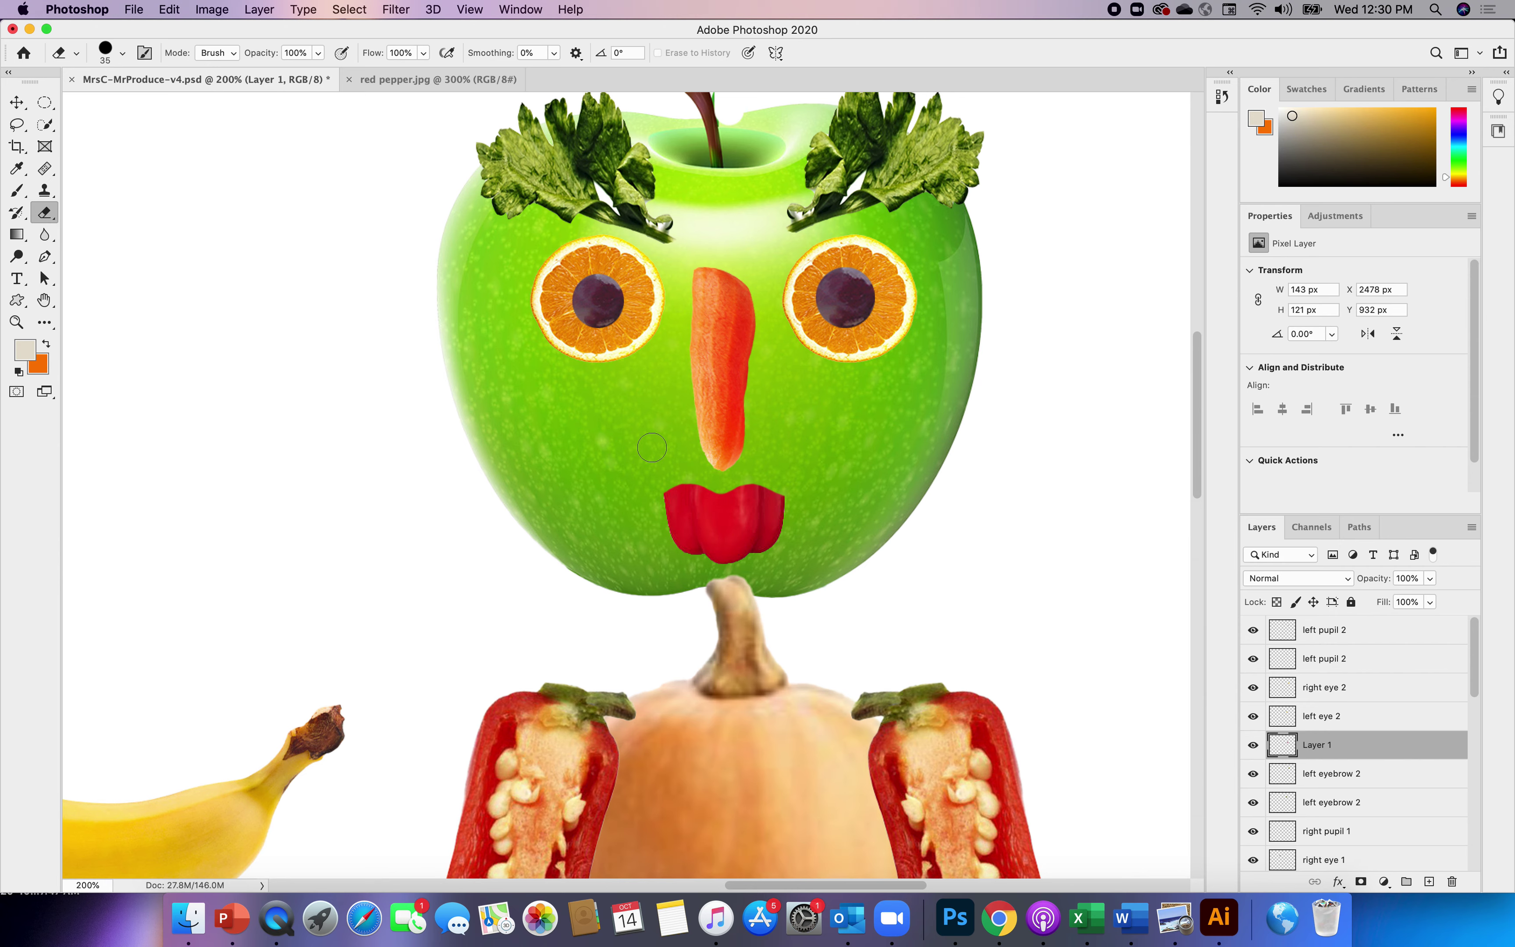
- Rename the pepper lips layer as mouth 2
{"action": "left_click", "coordinate": [16, 102]}
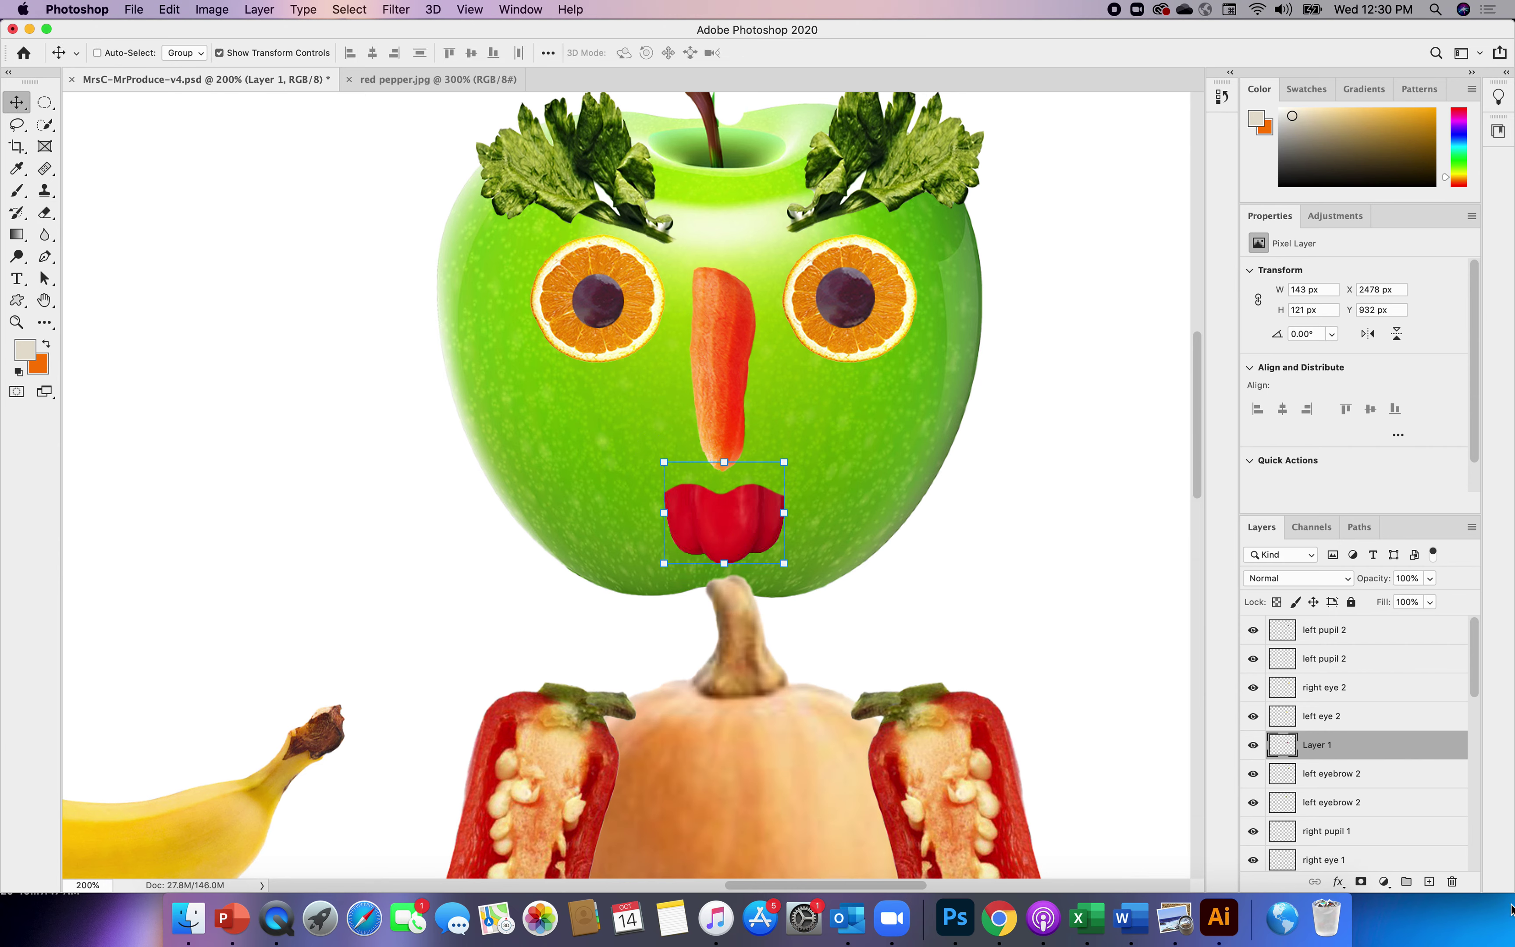
{"action": "double_click", "coordinate": [1322, 742]}
{"action": "type", "text": "mouth 2"}
{"action": "key", "text": "Return"}
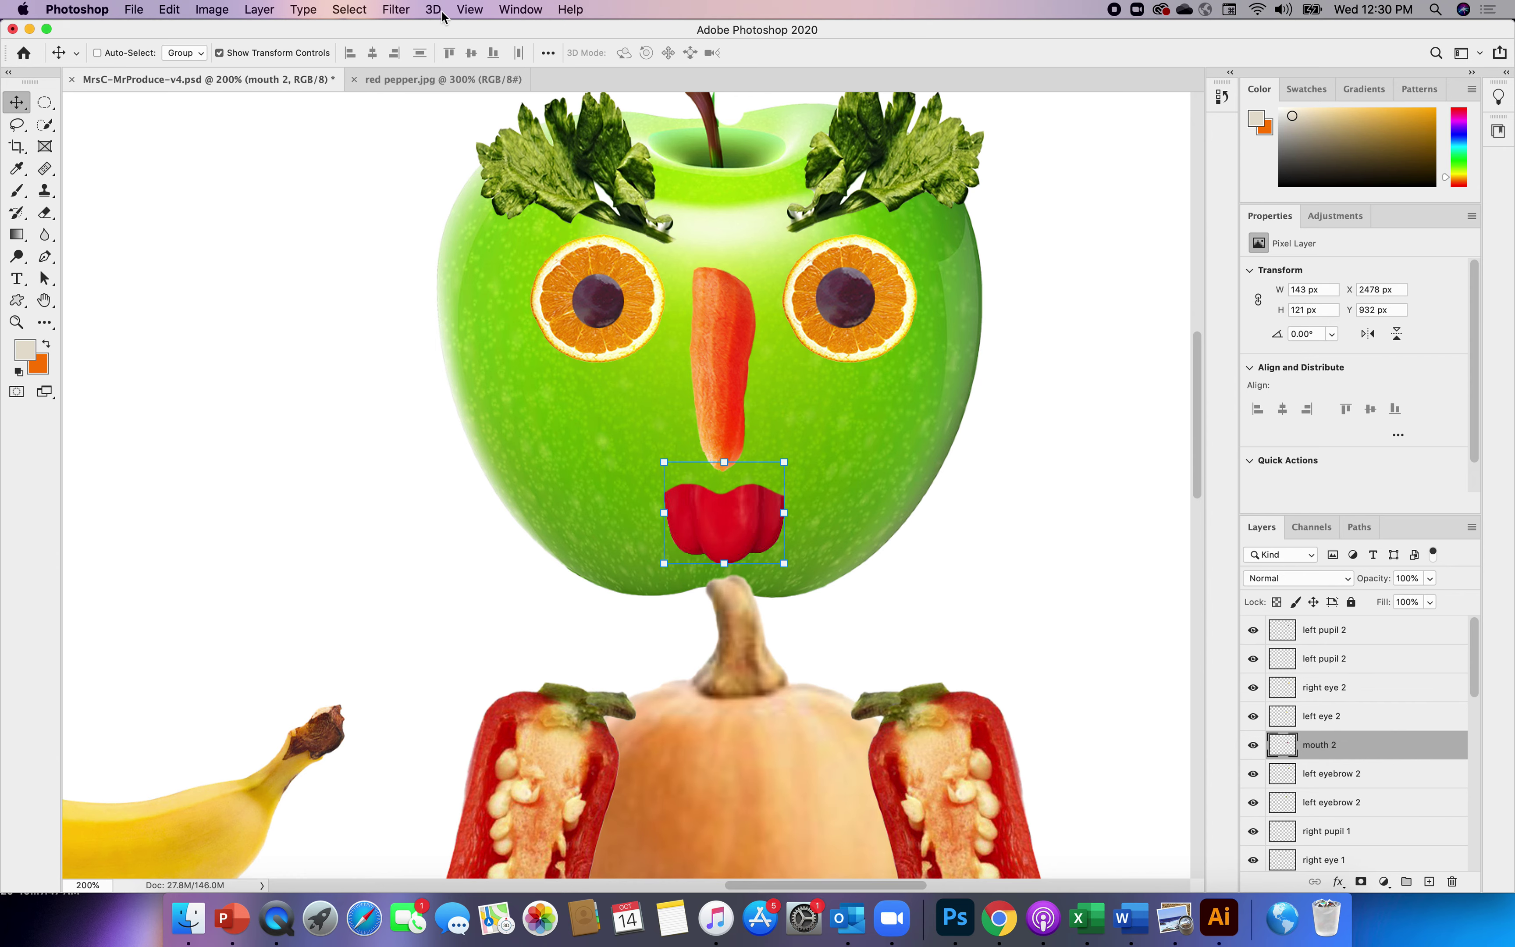
- Move the body 2 layer down the layer stack to directly below Head 2
{"action": "left_click", "coordinate": [470, 10]}
{"action": "left_click", "coordinate": [498, 152]}
{"action": "left_click", "coordinate": [468, 10]}
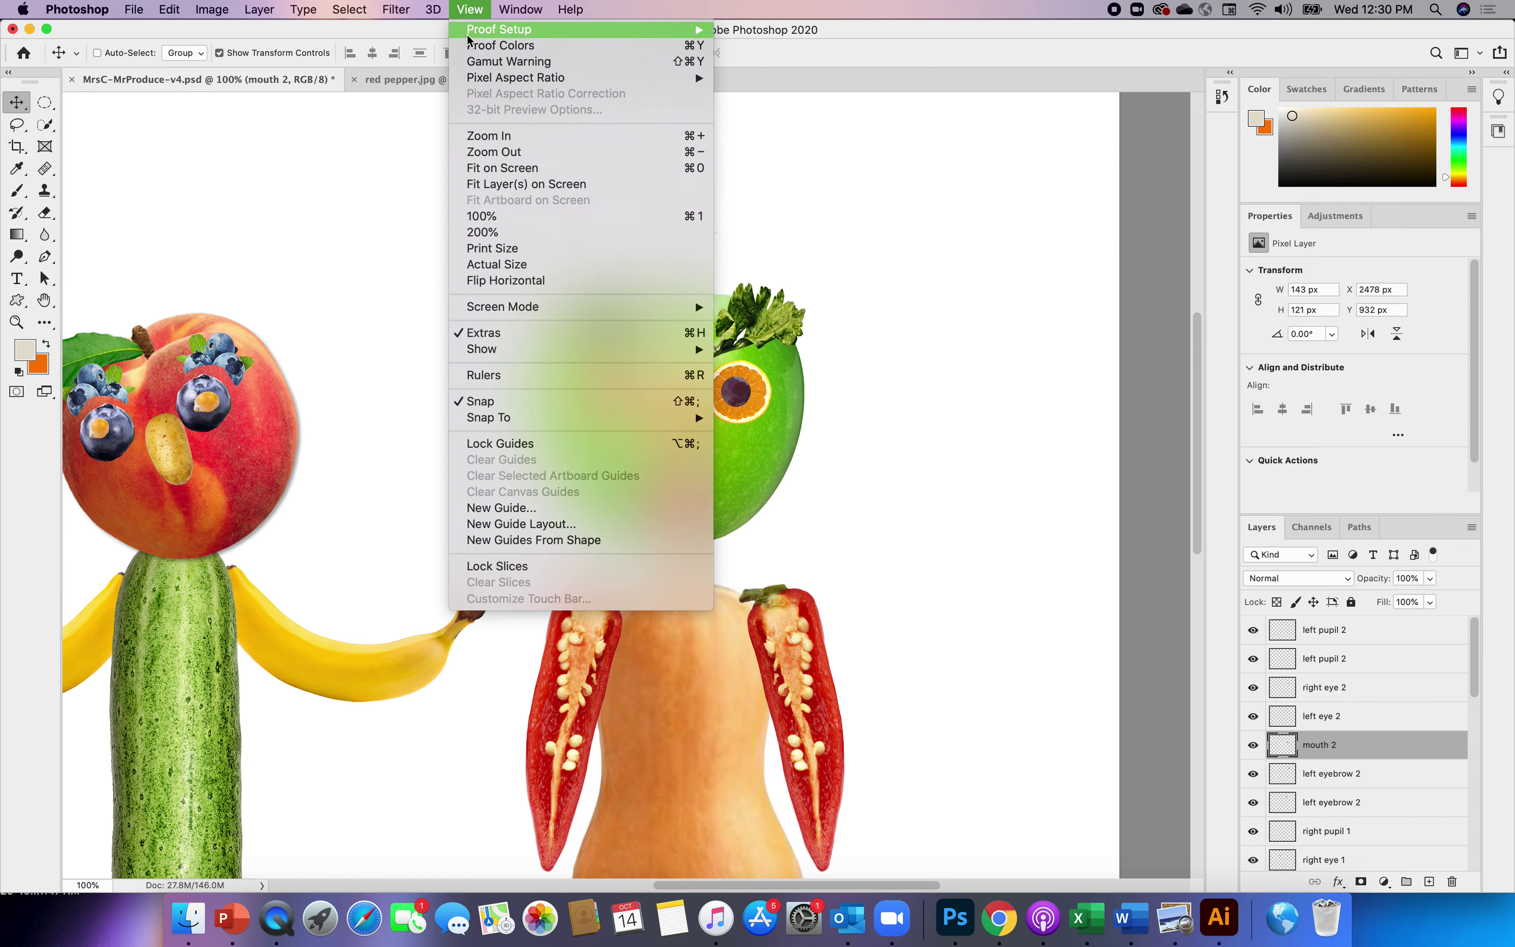
{"action": "left_click", "coordinate": [502, 153]}
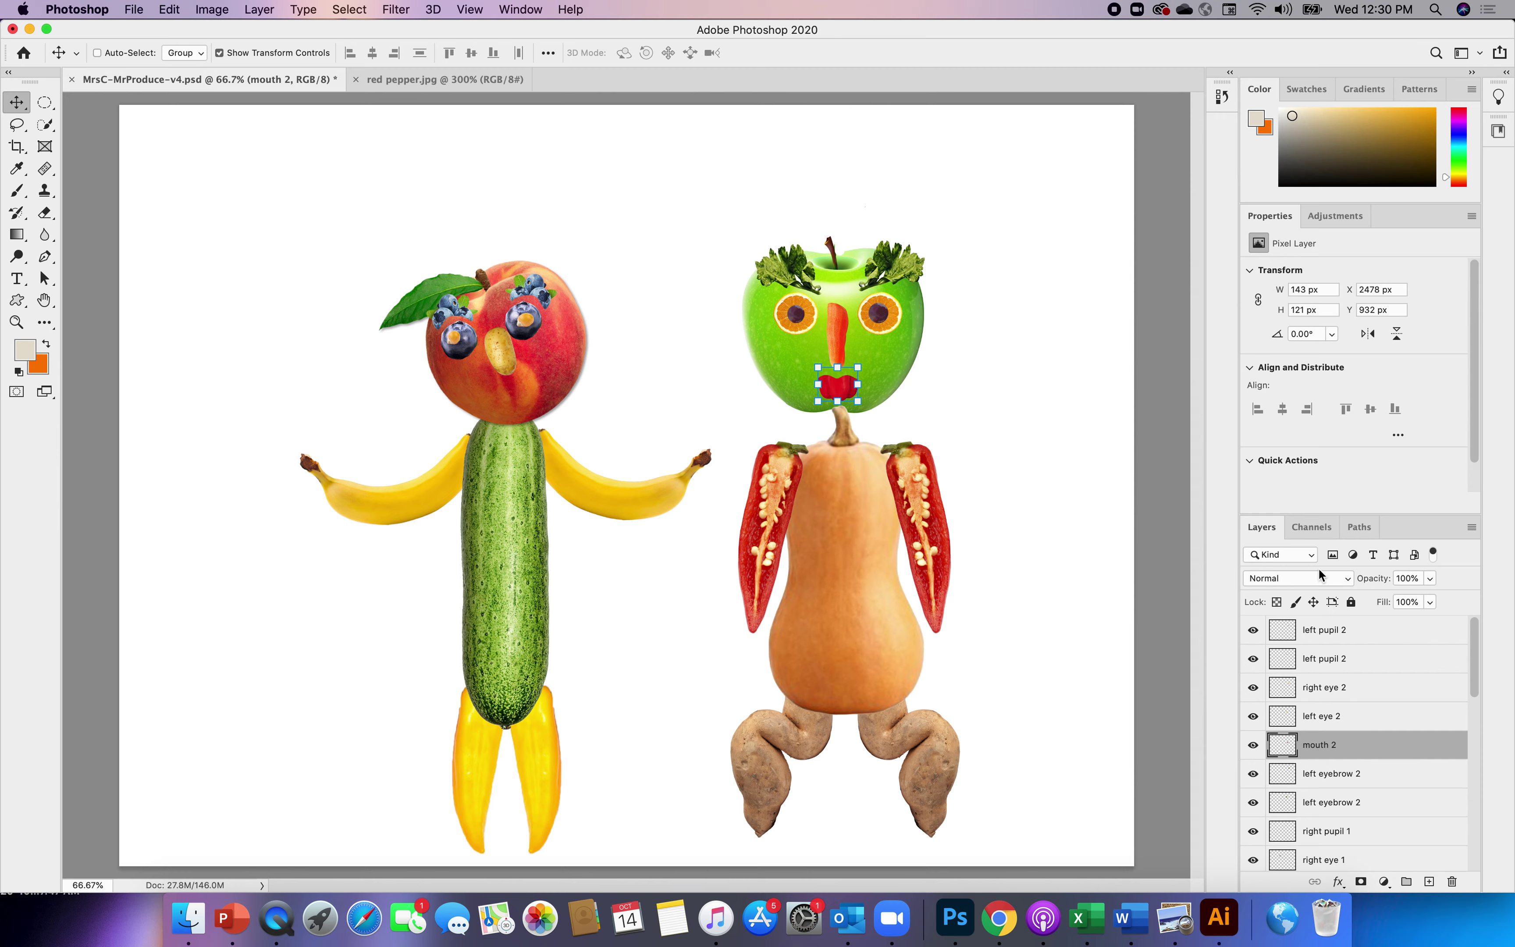
{"action": "scroll", "coordinate": [1481, 651], "scroll_direction": "down", "scroll_amount": 2}
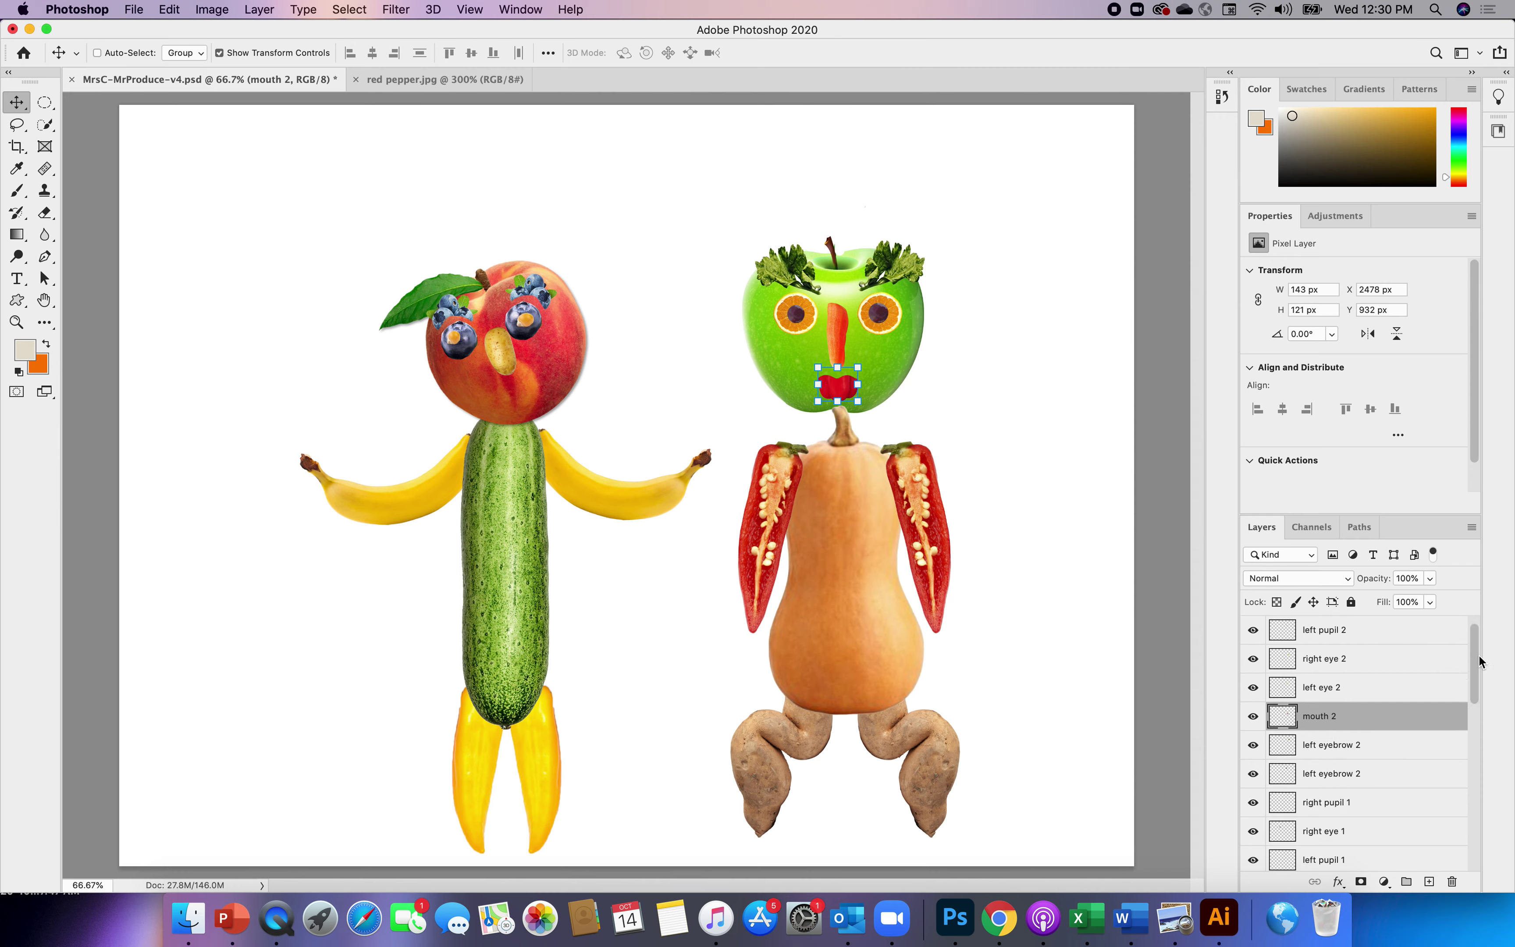
{"action": "left_click_drag", "start_coordinate": [1479, 675], "coordinate": [1486, 783]}
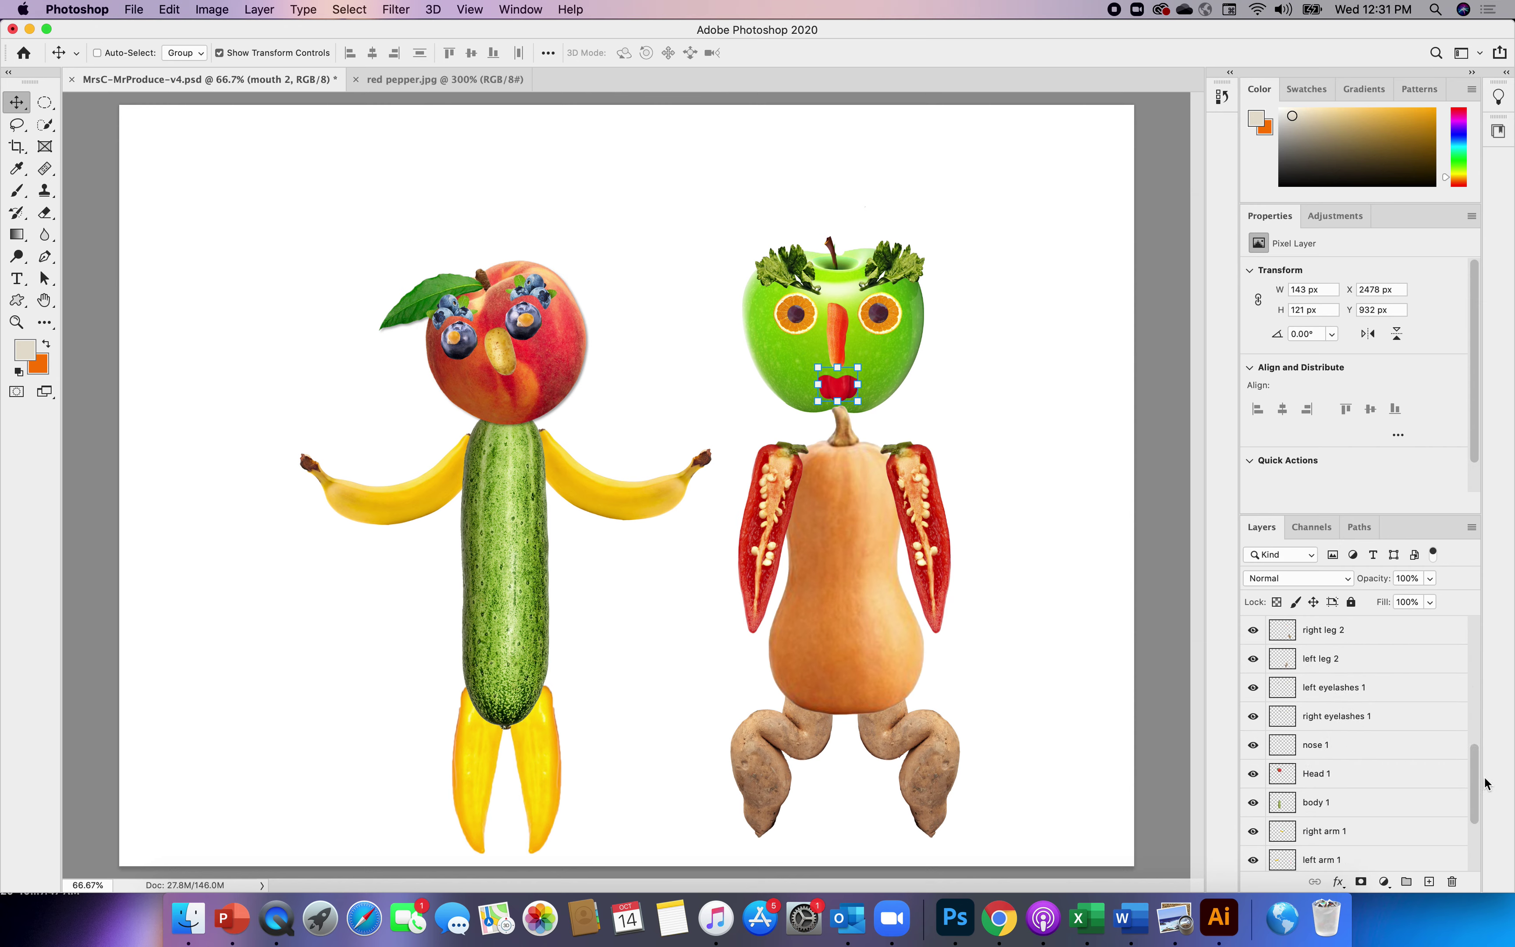
{"action": "mouse_move", "coordinate": [1485, 783]}
{"action": "left_mouse_down"}
{"action": "mouse_move", "coordinate": [1487, 842]}
{"action": "mouse_move", "coordinate": [1484, 765]}
{"action": "left_mouse_up"}
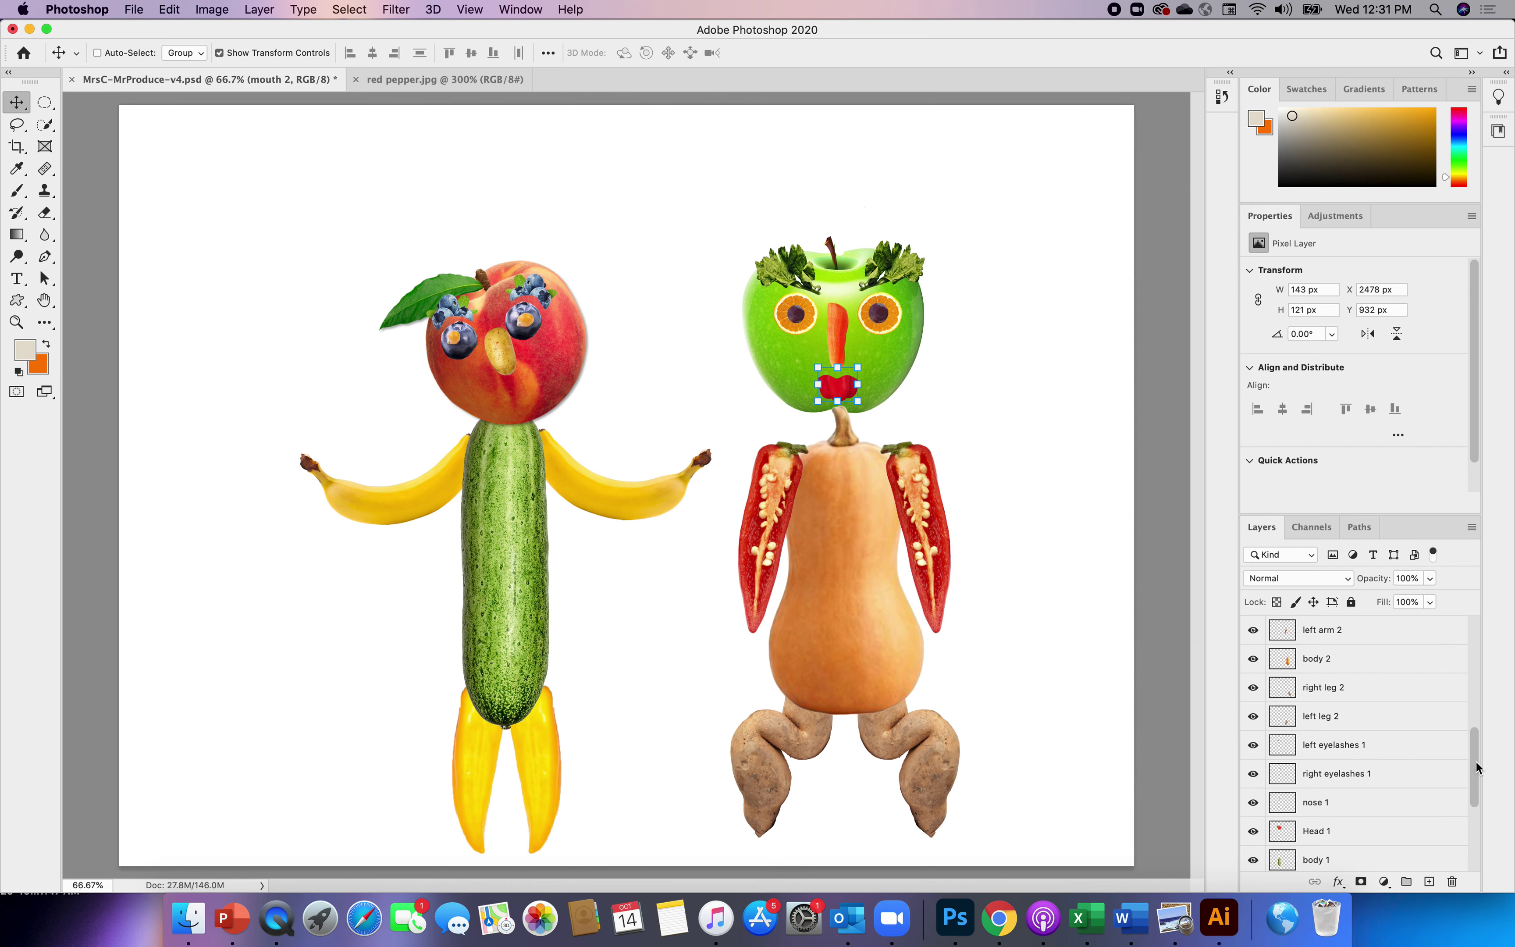
{"action": "left_click_drag", "start_coordinate": [1475, 762], "coordinate": [1475, 760]}
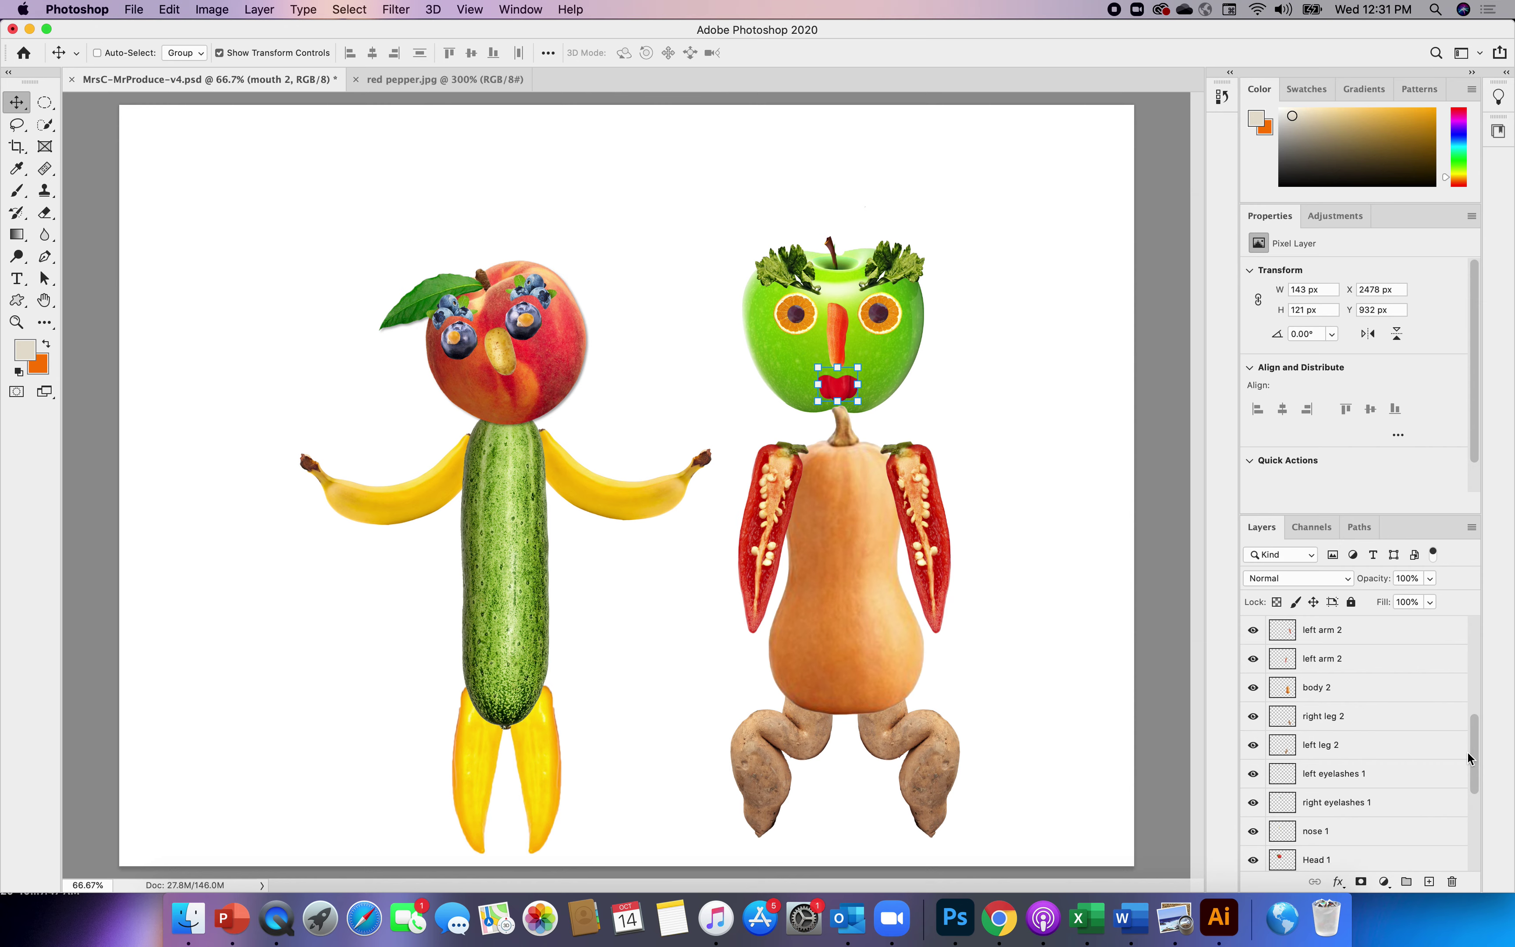
{"action": "left_click_drag", "start_coordinate": [1473, 765], "coordinate": [1473, 768]}
{"action": "left_click_drag", "start_coordinate": [1315, 692], "coordinate": [1313, 672]}
{"action": "left_click_drag", "start_coordinate": [1313, 673], "coordinate": [1314, 688]}
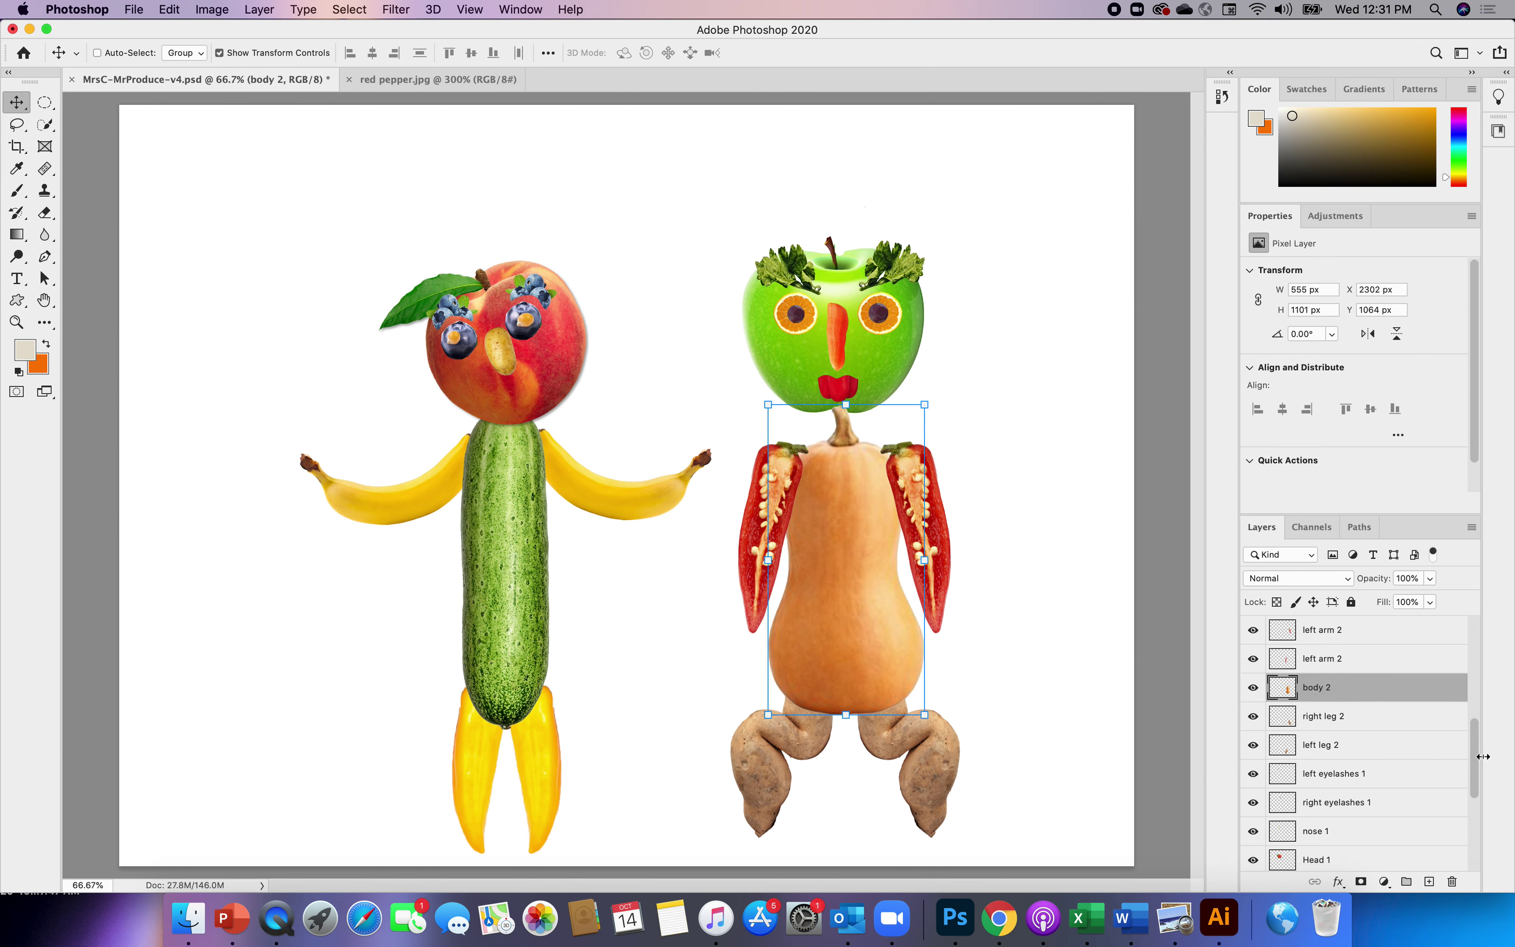
{"action": "left_click_drag", "start_coordinate": [1475, 754], "coordinate": [1475, 817]}
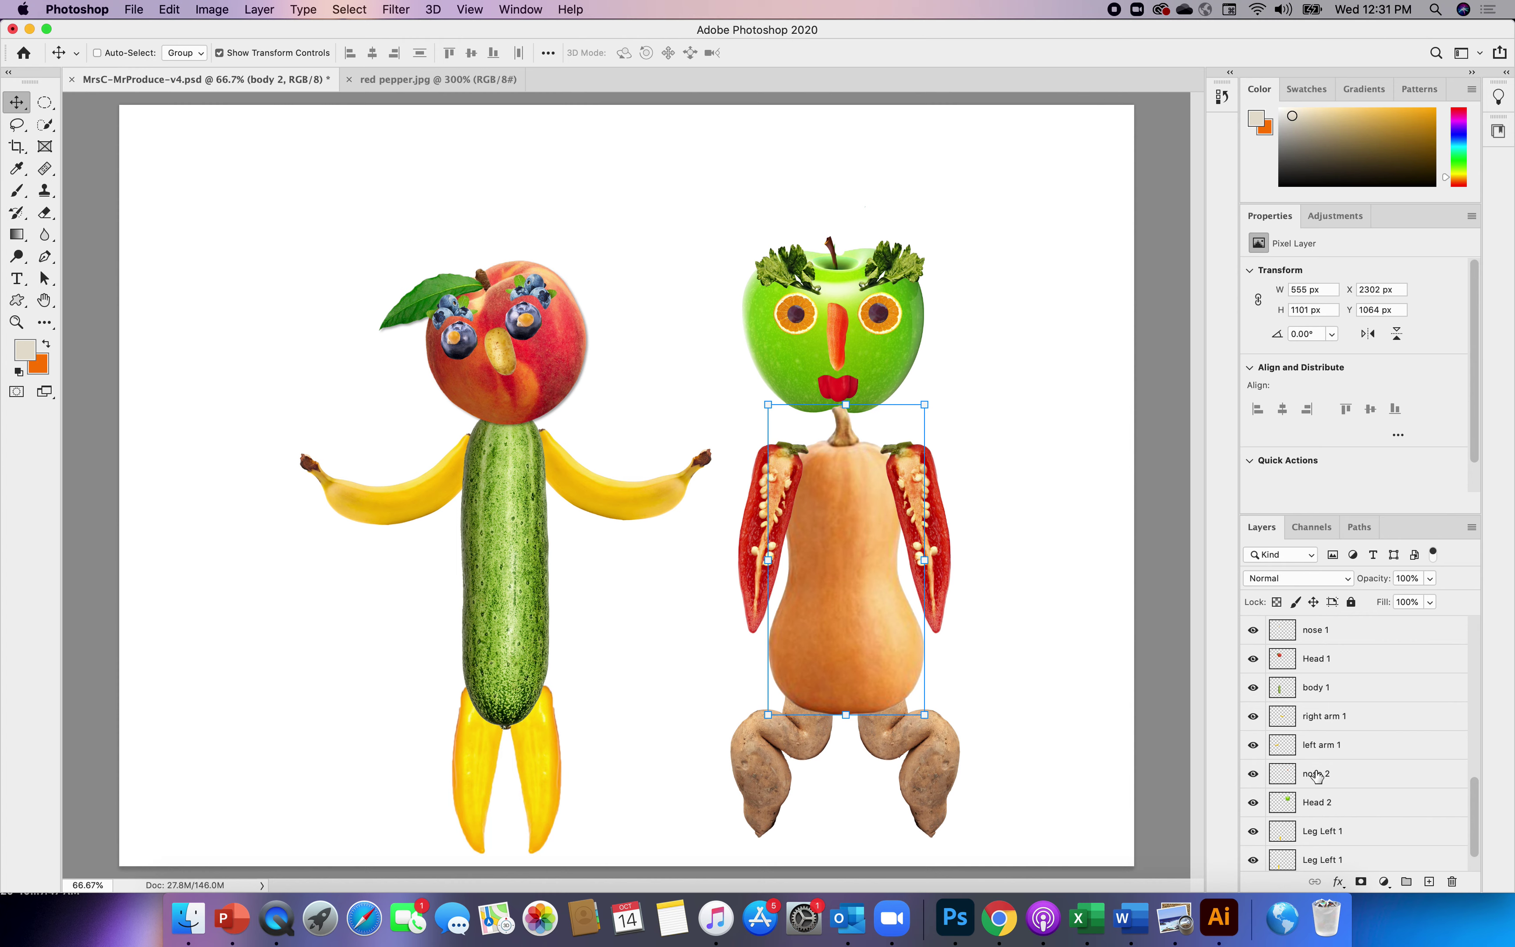
{"action": "left_click_drag", "start_coordinate": [1474, 815], "coordinate": [1464, 772]}
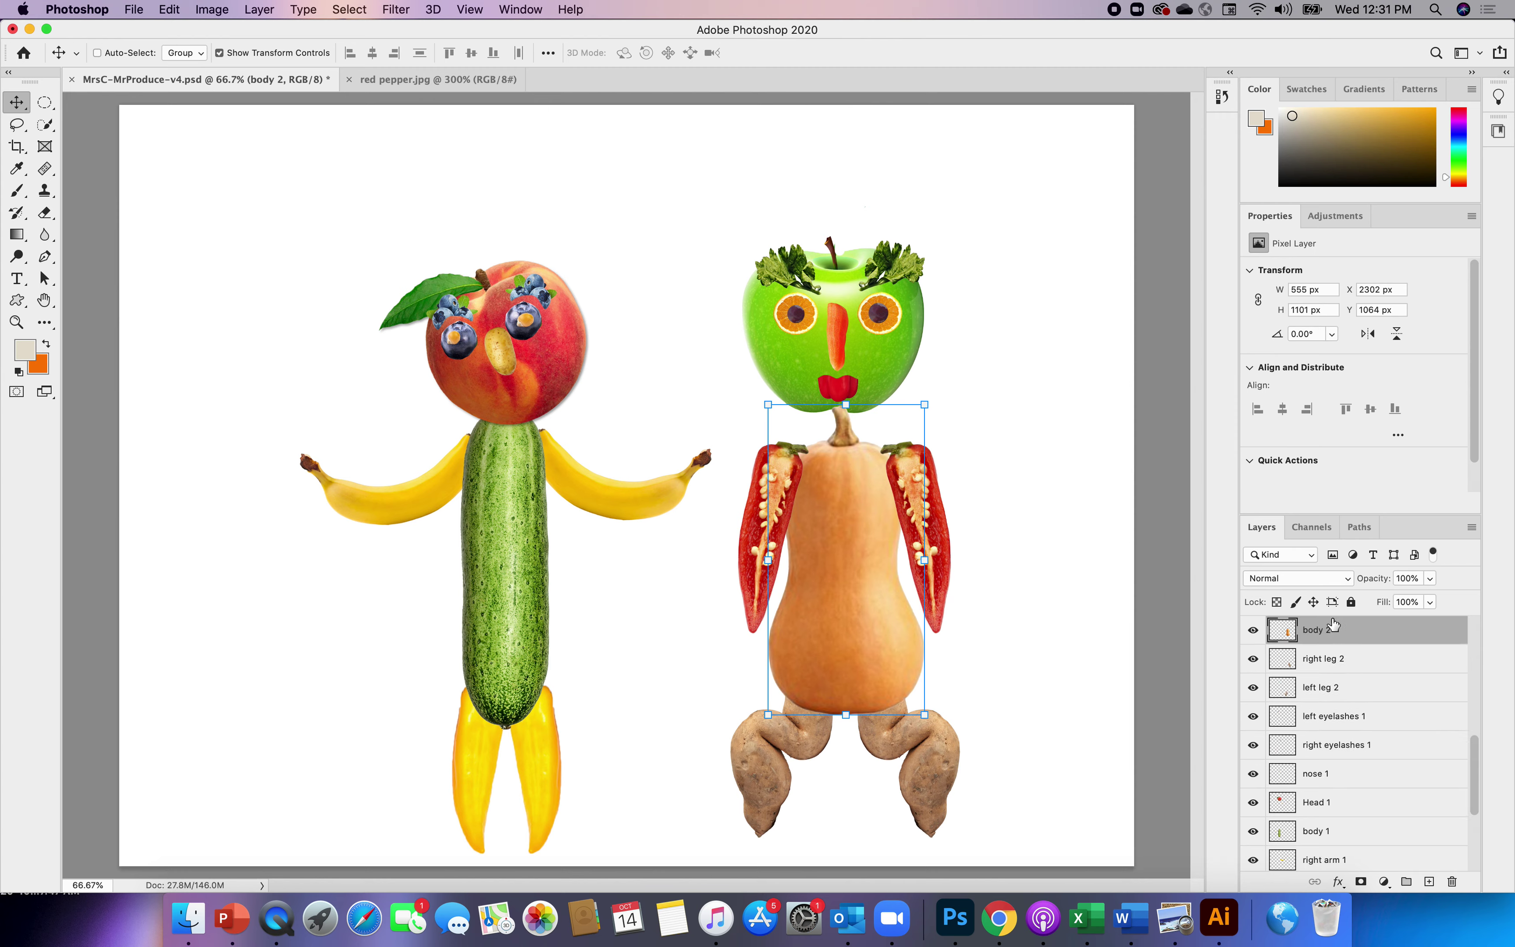
{"action": "left_click_drag", "start_coordinate": [1332, 627], "coordinate": [1325, 822]}
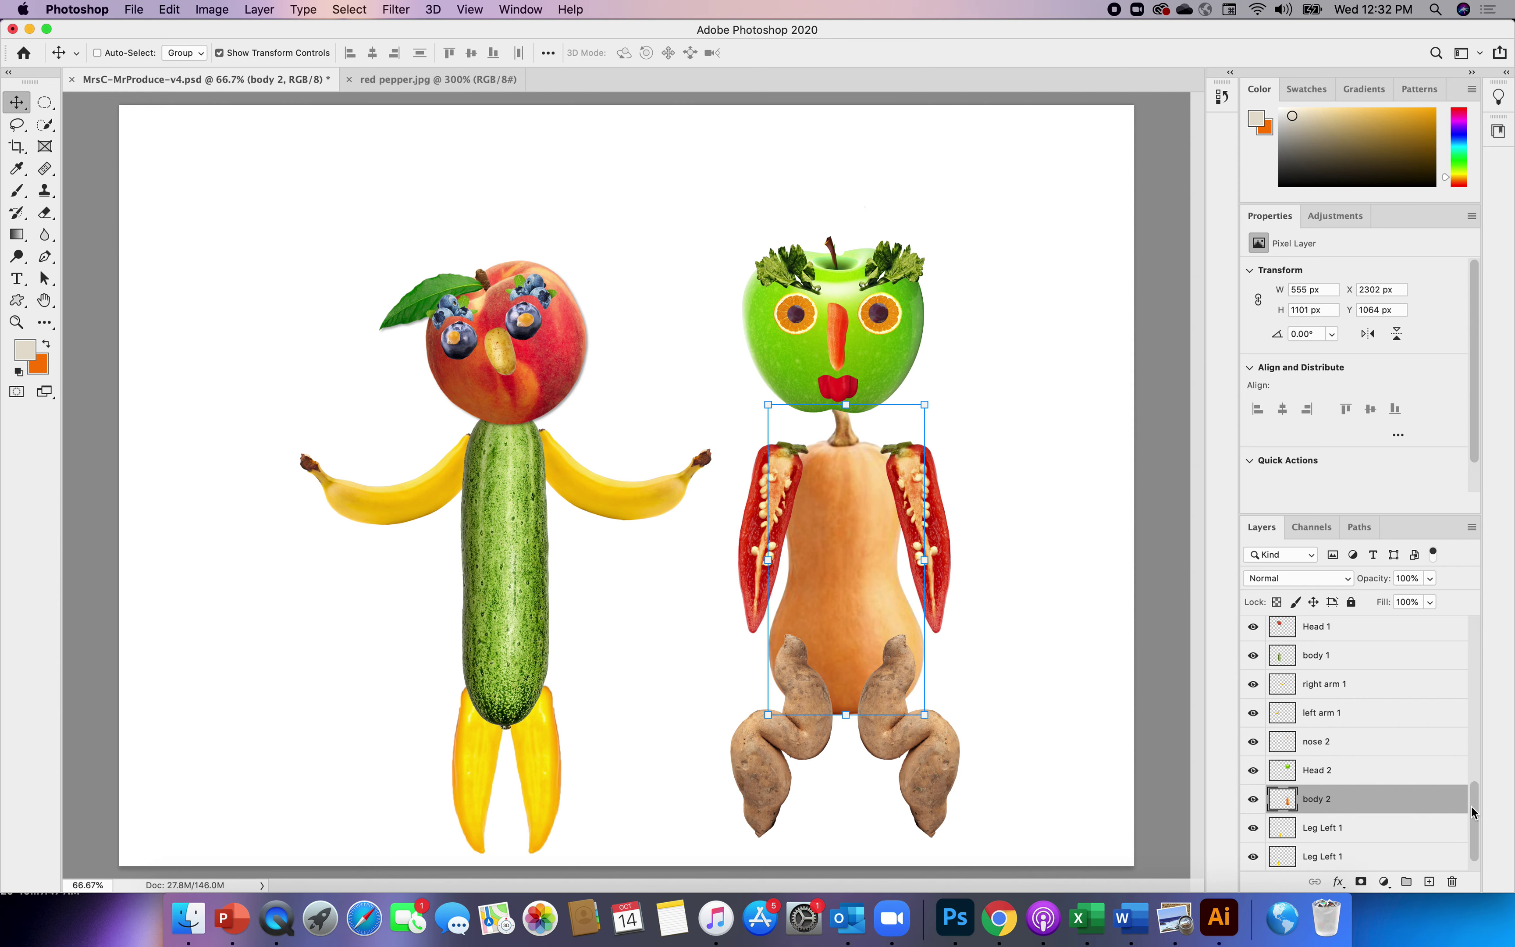
- Move the left leg 2 and right leg 2 layers directly beneath body 2, keeping right leg 2 above left leg 2
{"action": "scroll", "coordinate": [1477, 805], "scroll_direction": "up", "scroll_amount": 1}
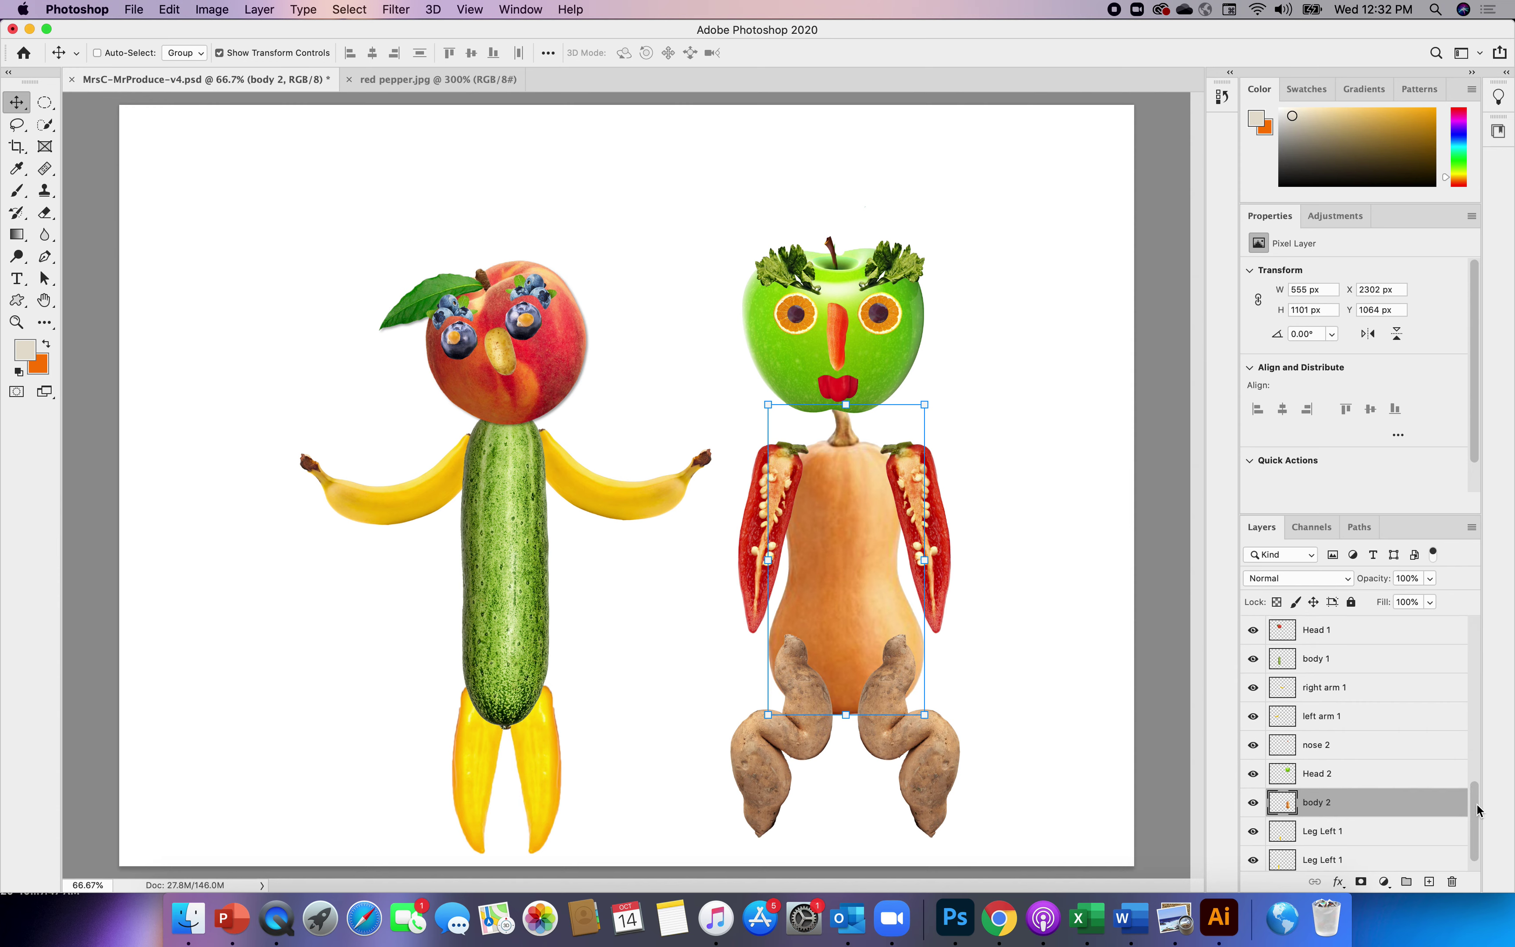
{"action": "scroll", "coordinate": [1477, 809], "scroll_direction": "down", "scroll_amount": 2}
{"action": "left_click_drag", "start_coordinate": [1478, 822], "coordinate": [1472, 762]}
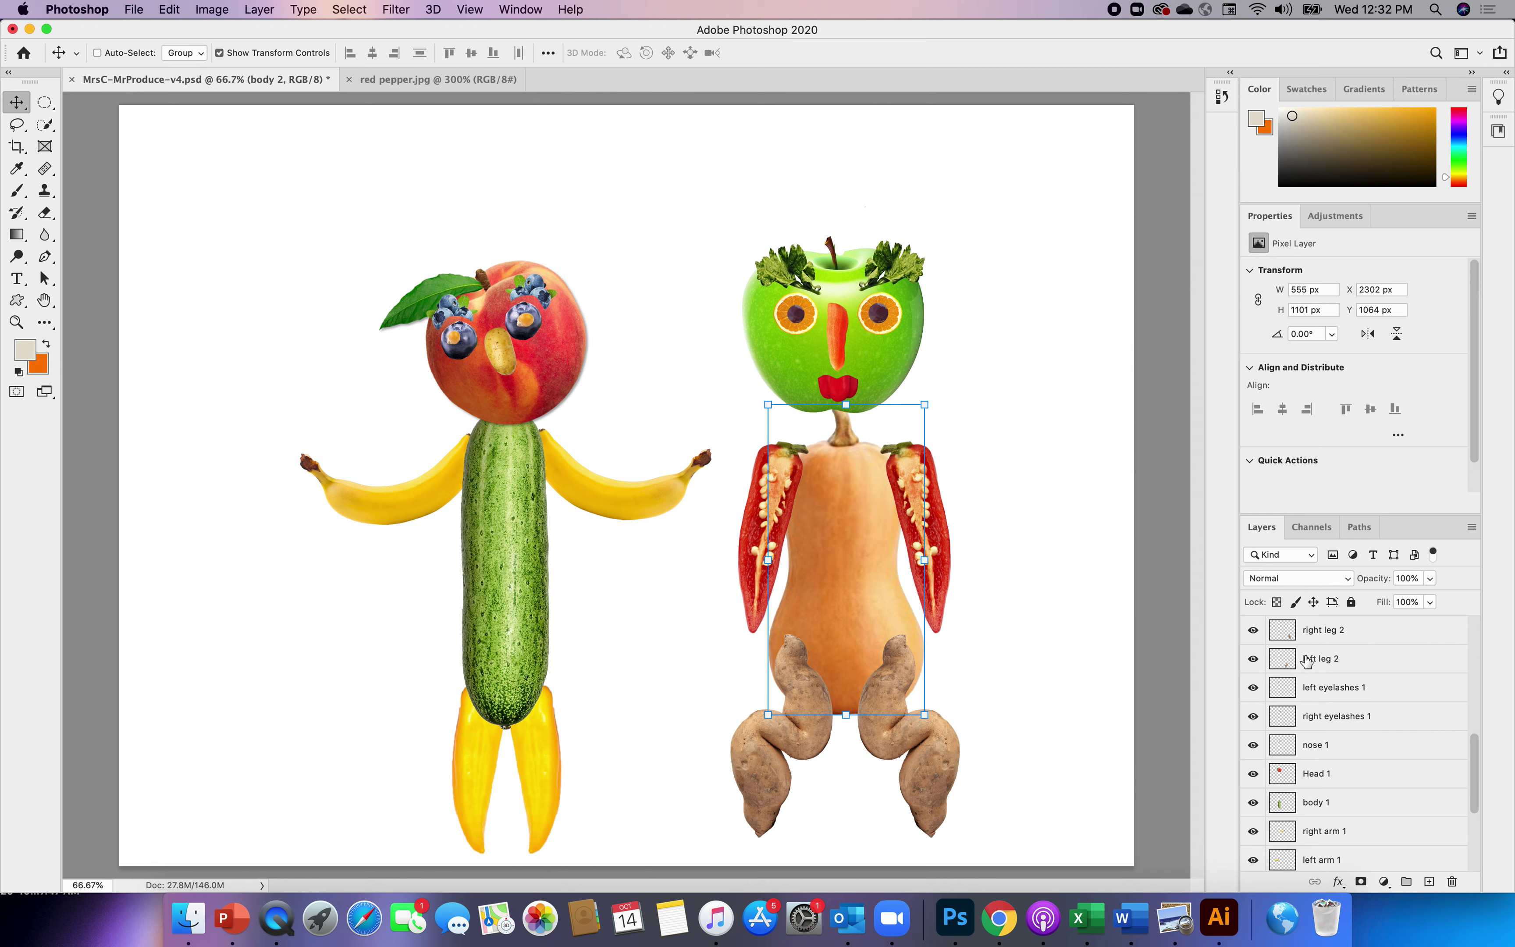
{"action": "left_click_drag", "start_coordinate": [1316, 658], "coordinate": [1323, 816]}
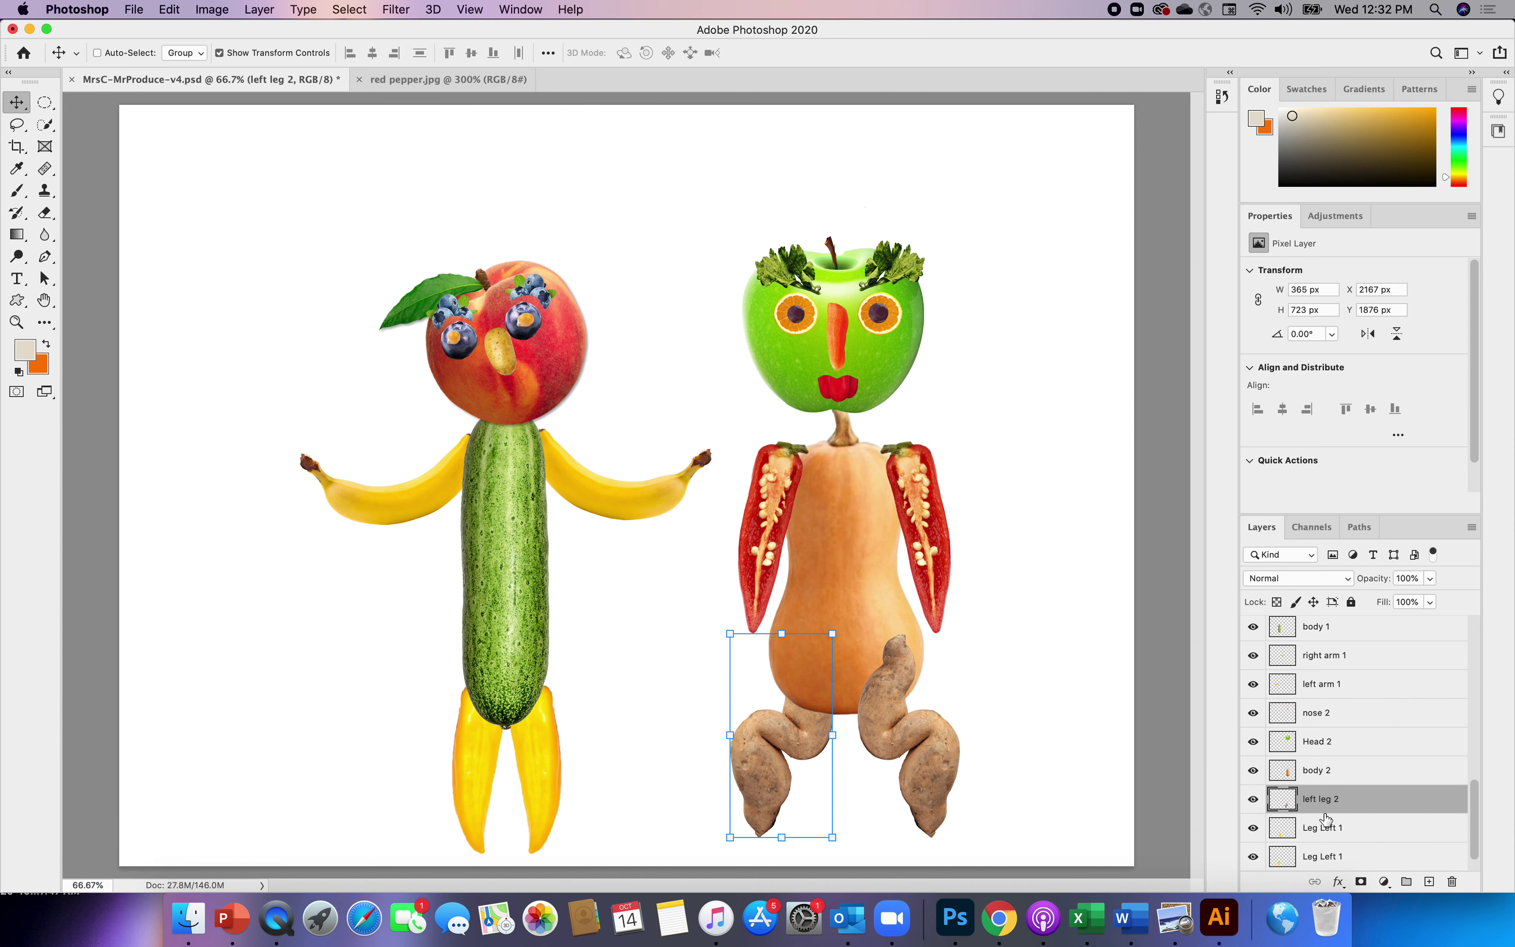
{"action": "left_click_drag", "start_coordinate": [1477, 827], "coordinate": [1473, 783]}
{"action": "left_click_drag", "start_coordinate": [1341, 633], "coordinate": [1331, 801]}
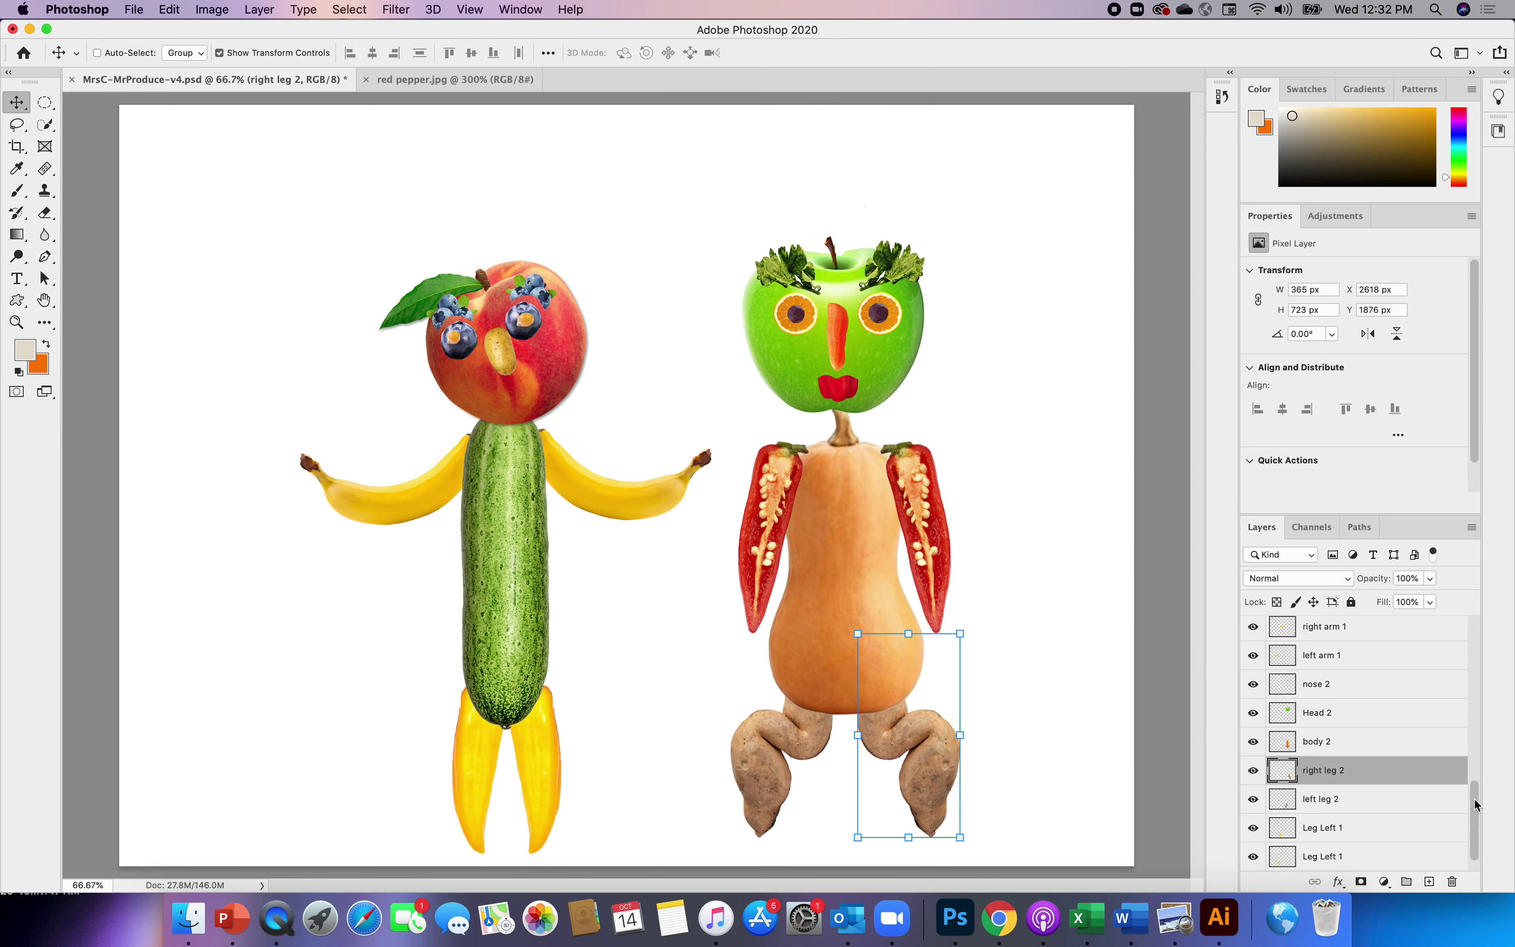
- Move the left arm 2 layer holding the squash's left-hand pepper arm between body 2 and right leg 2
{"action": "scroll", "coordinate": [1475, 805], "scroll_direction": "down", "scroll_amount": 1}
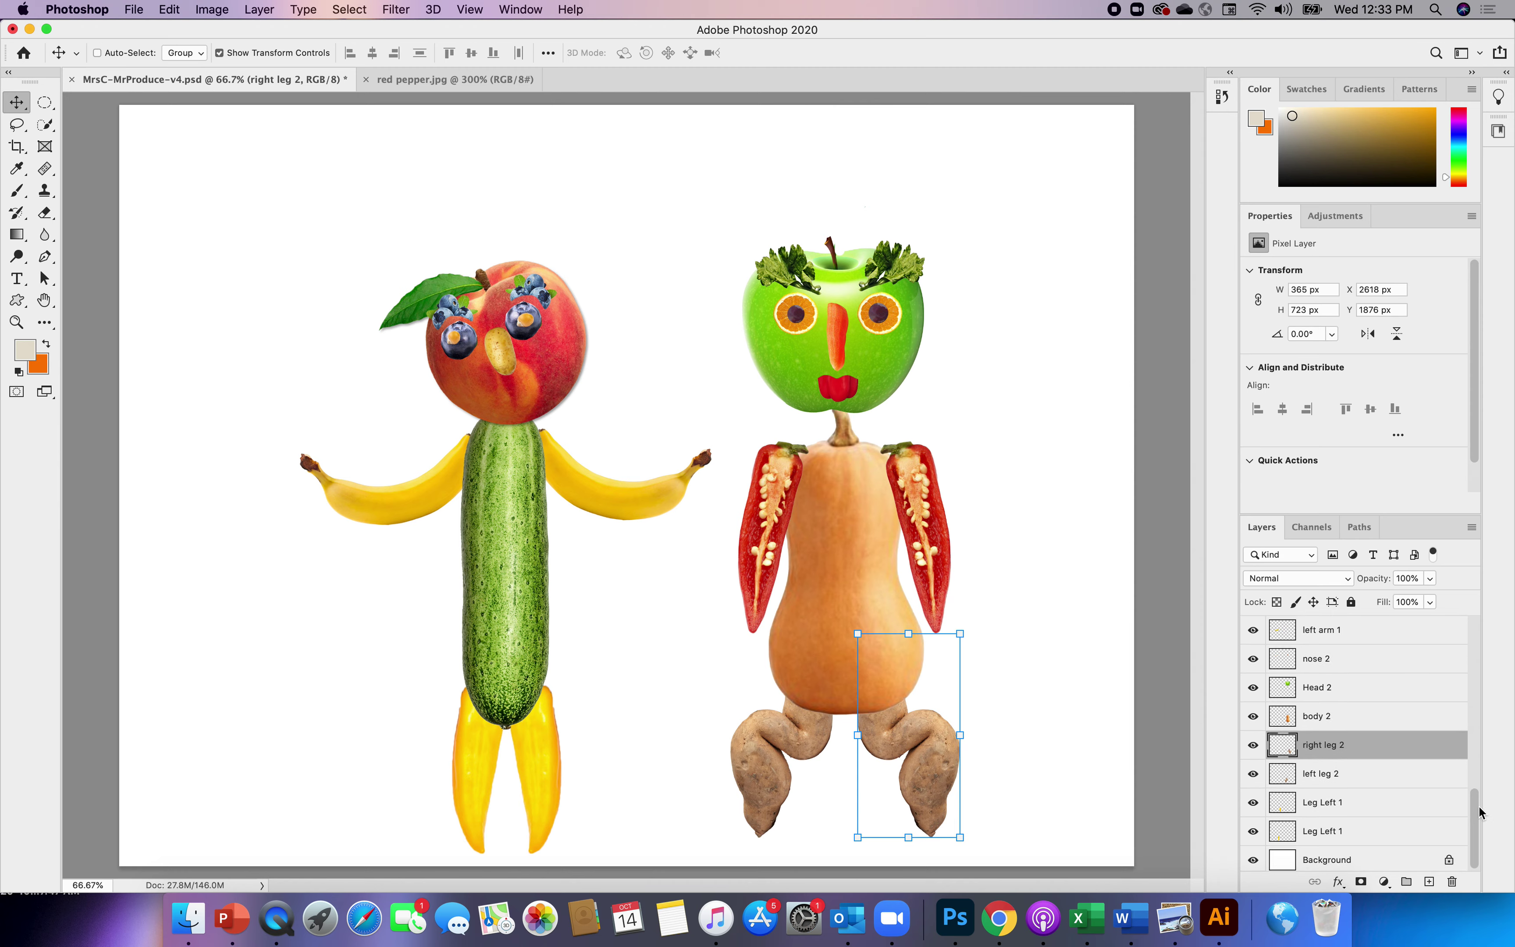
{"action": "scroll", "coordinate": [1479, 807], "scroll_direction": "up", "scroll_amount": 1}
{"action": "scroll", "coordinate": [1479, 801], "scroll_direction": "up", "scroll_amount": 4}
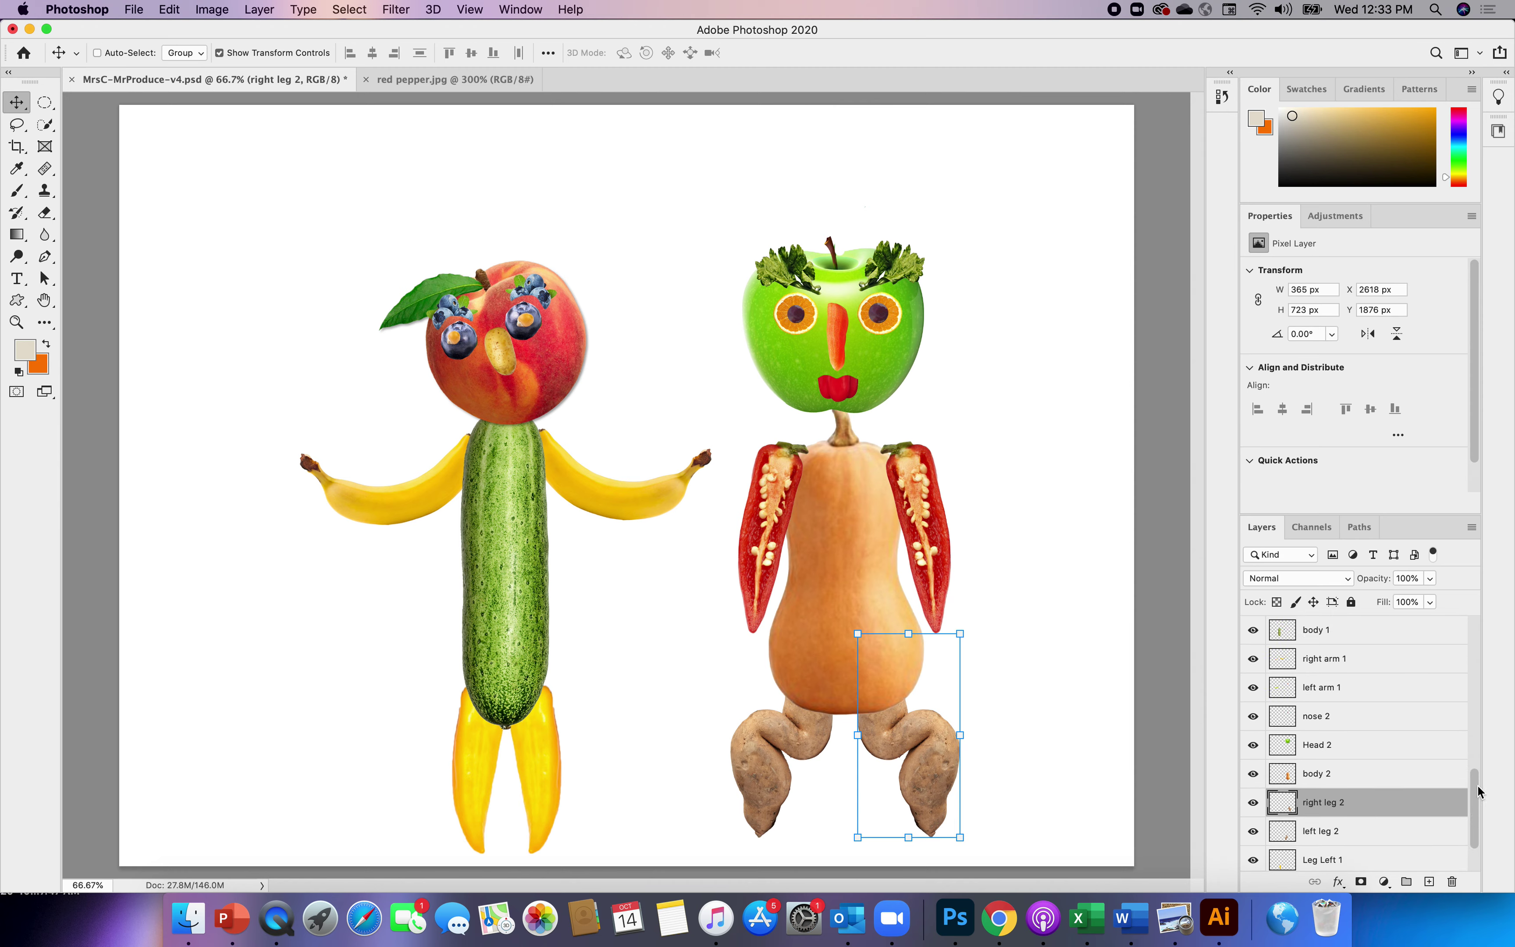
{"action": "left_click_drag", "start_coordinate": [1473, 765], "coordinate": [1471, 745]}
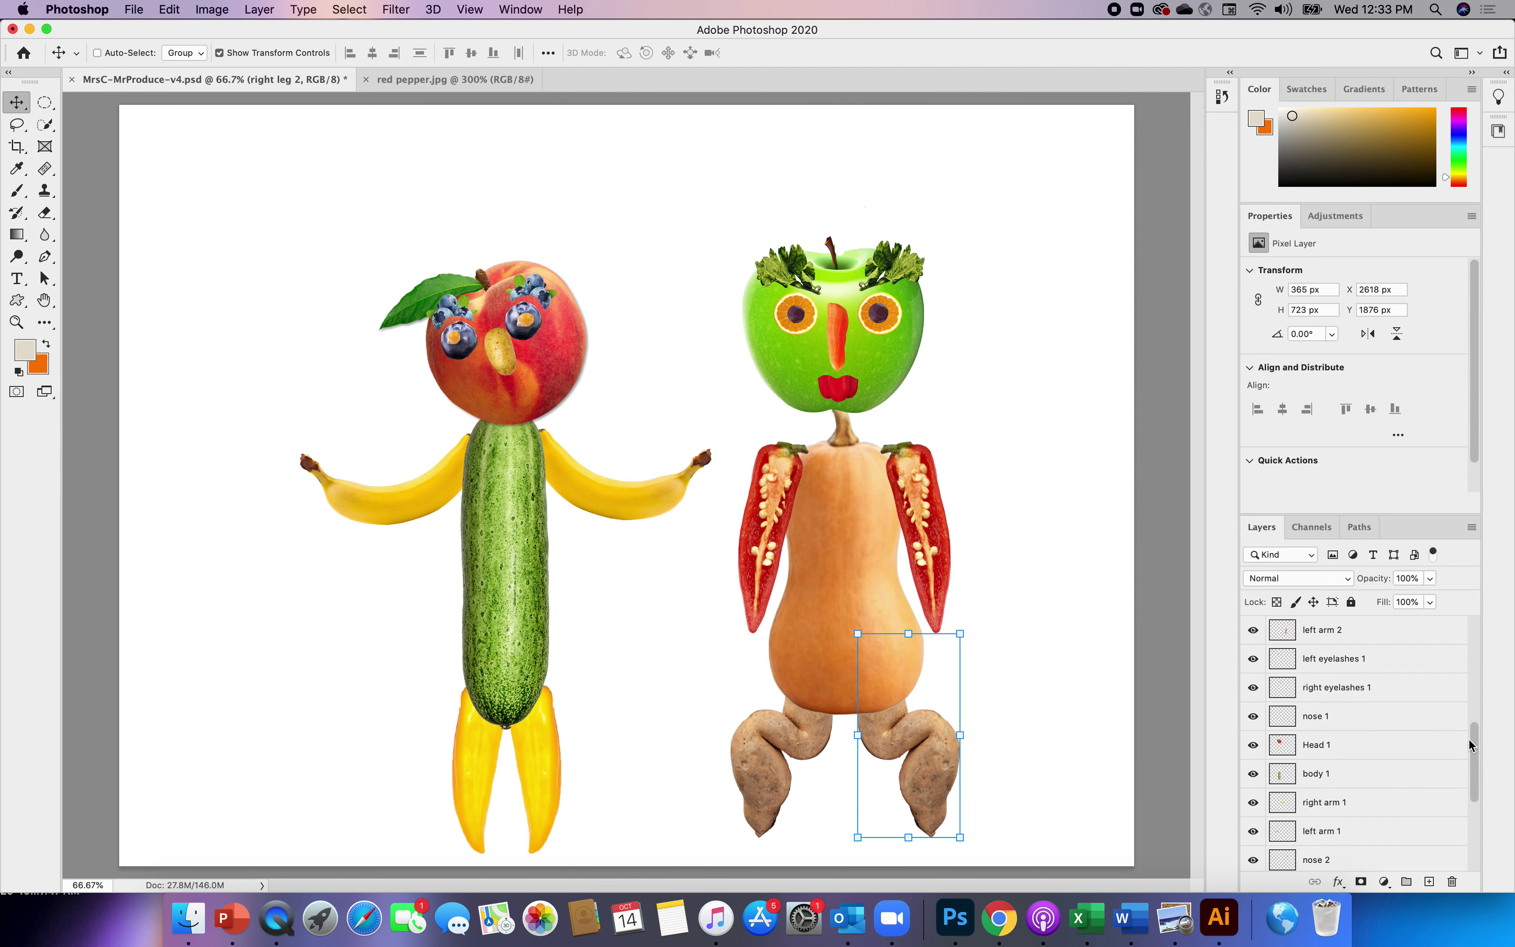
{"action": "left_click_drag", "start_coordinate": [1319, 632], "coordinate": [1326, 740]}
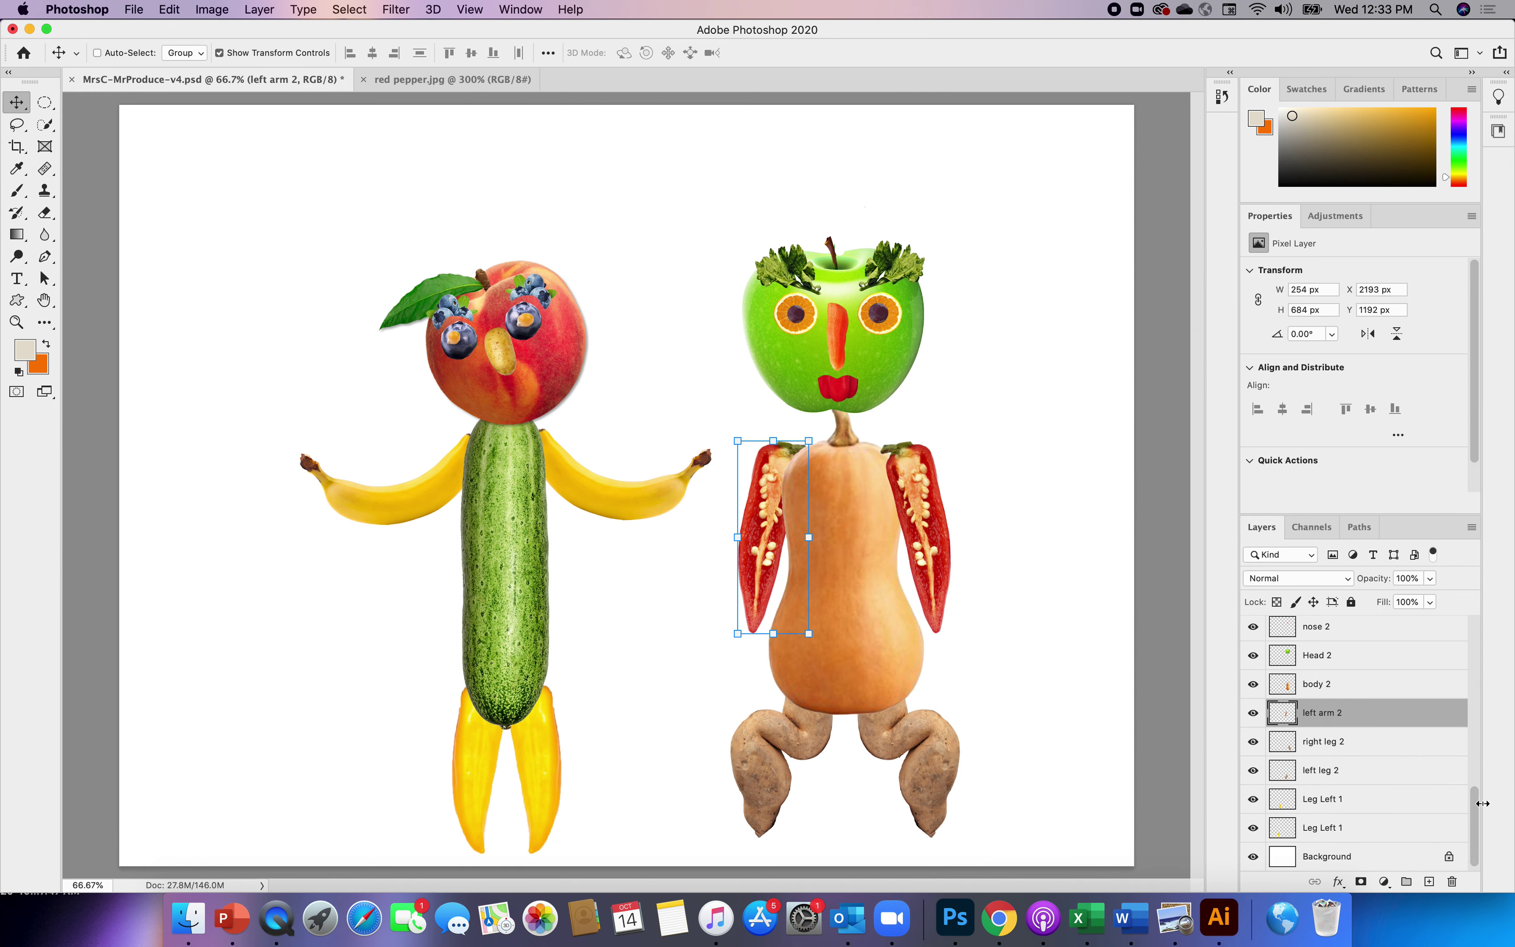
- Examine the whole layer stack to check the names and order of both characters' body-part layers
{"action": "left_click_drag", "start_coordinate": [1473, 808], "coordinate": [1473, 730]}
{"action": "left_click_drag", "start_coordinate": [1473, 740], "coordinate": [1471, 820]}
{"action": "scroll", "coordinate": [1474, 807], "scroll_direction": "up", "scroll_amount": 2}
{"action": "scroll", "coordinate": [1471, 800], "scroll_direction": "up", "scroll_amount": 3}
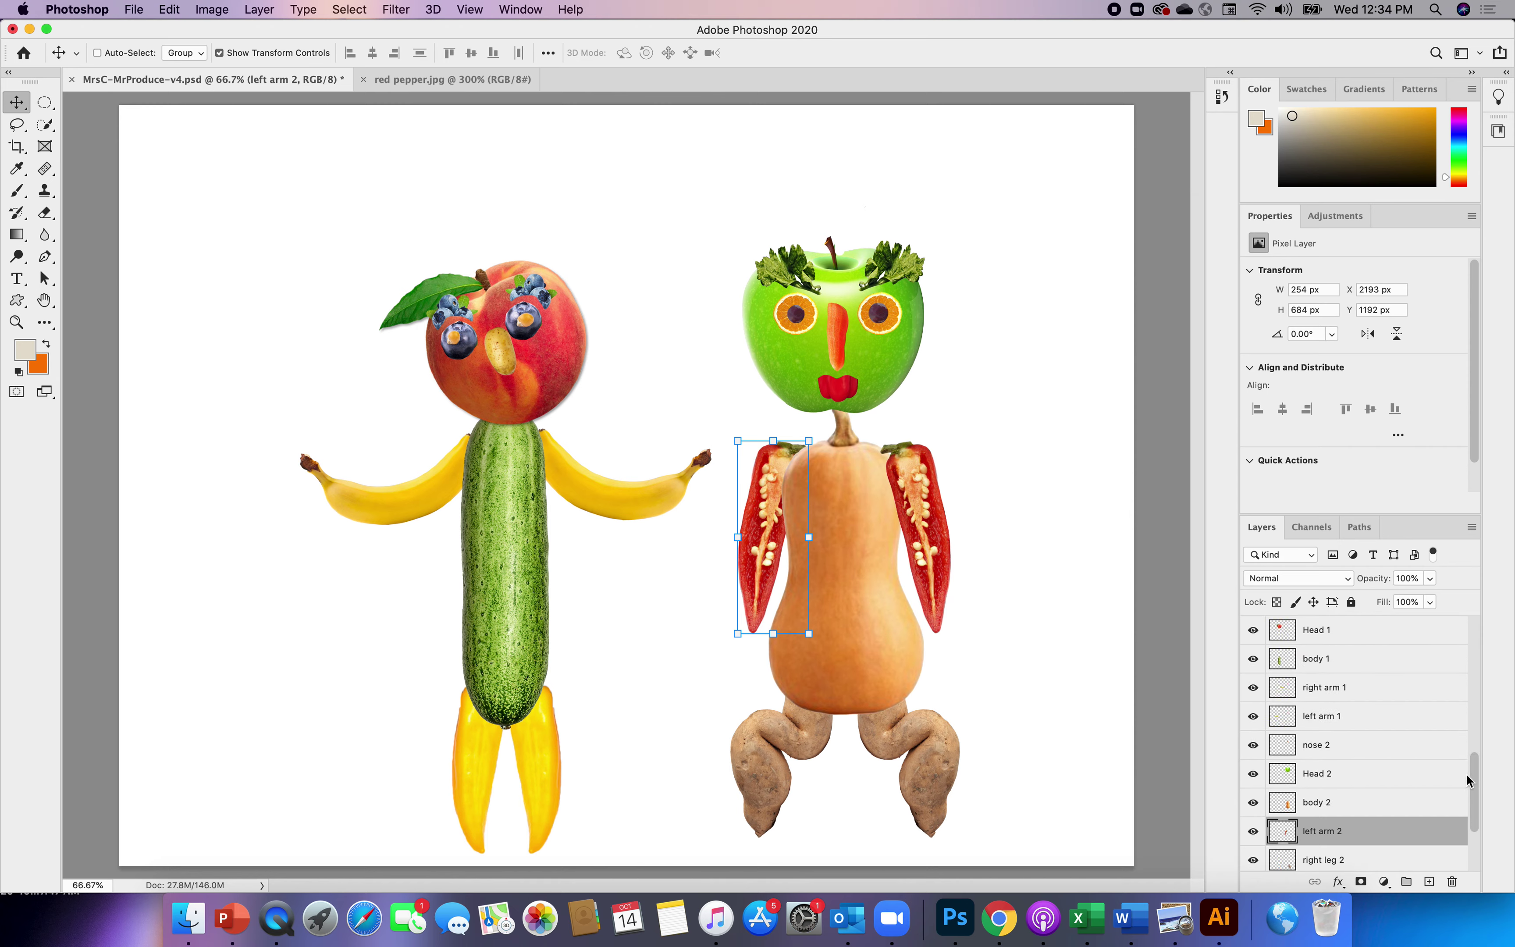
{"action": "left_click", "coordinate": [1359, 687]}
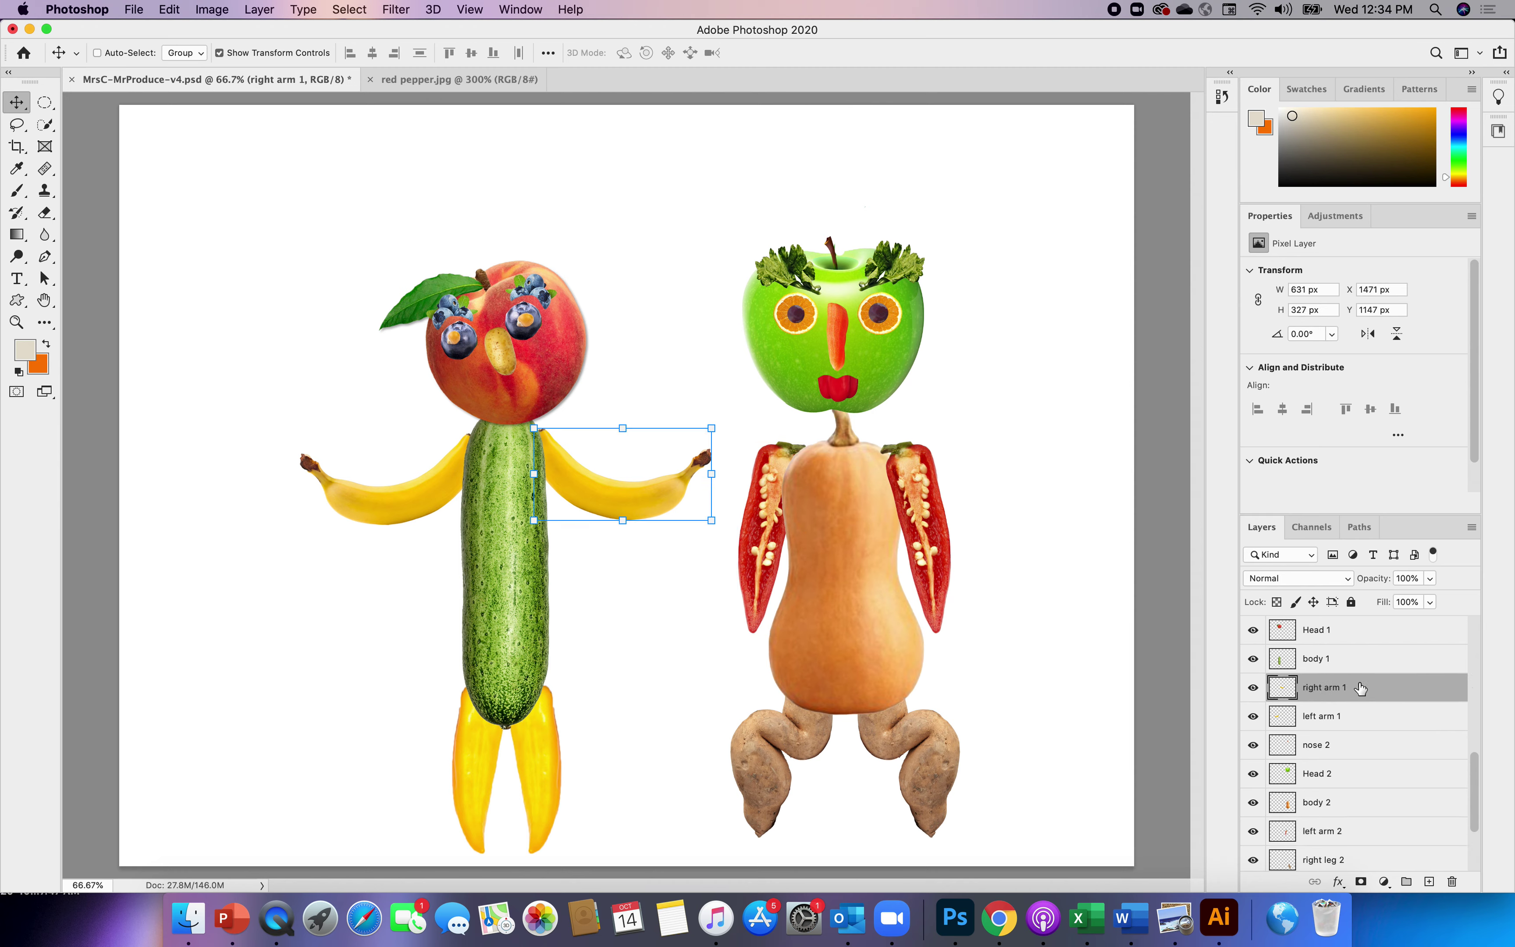
{"action": "left_click_drag", "start_coordinate": [1473, 774], "coordinate": [1446, 643]}
{"action": "scroll", "coordinate": [1447, 643], "scroll_direction": "up", "scroll_amount": 1}
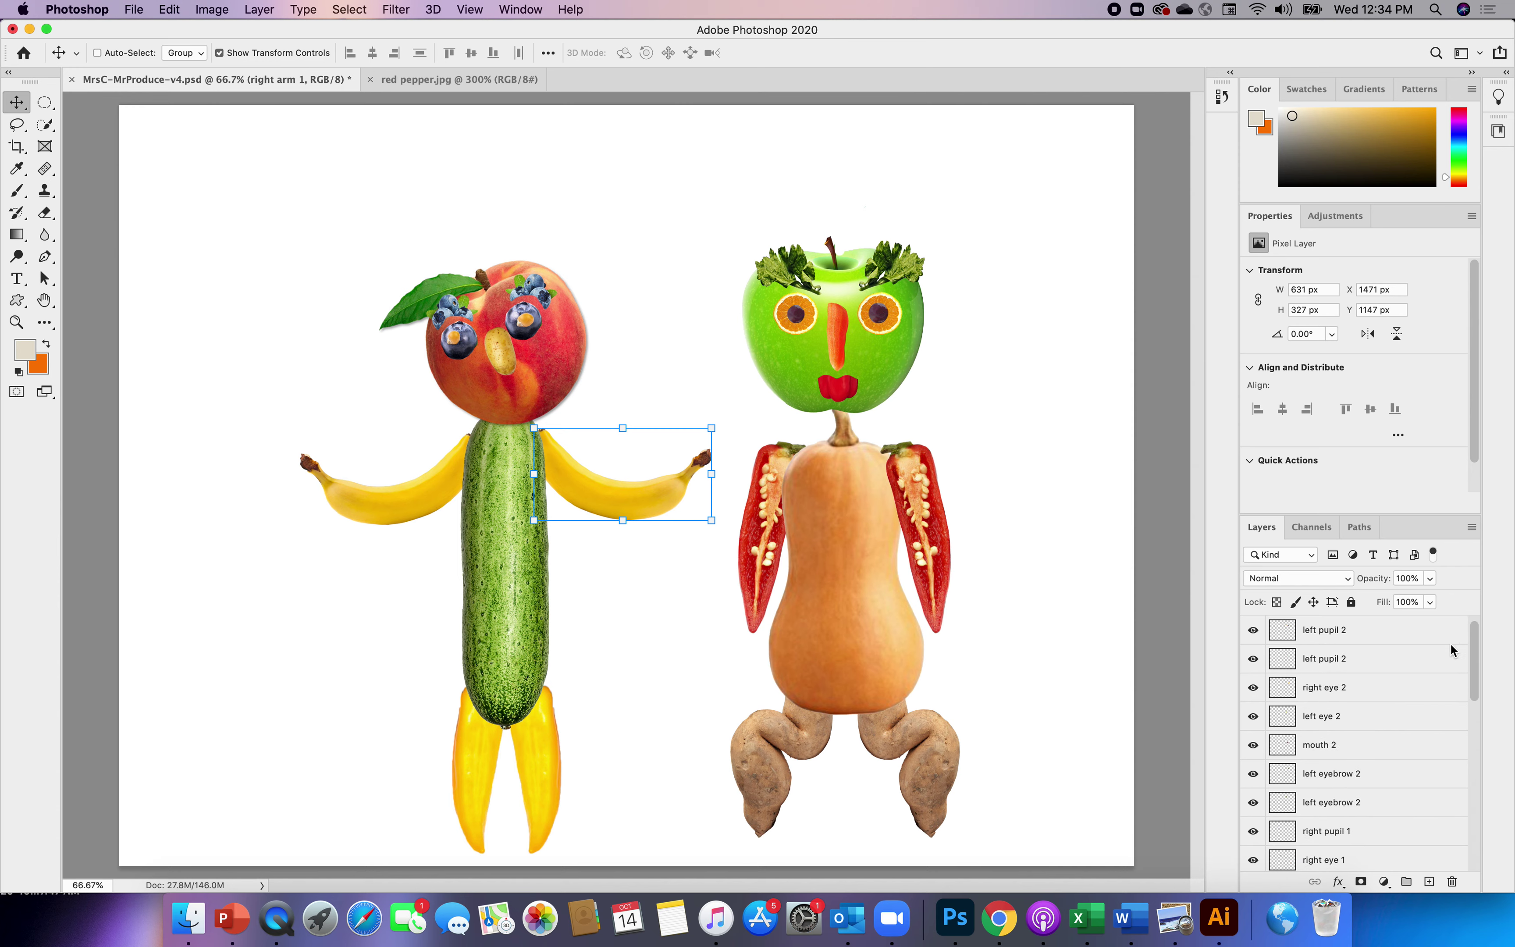
{"action": "scroll", "coordinate": [1462, 647], "scroll_direction": "down", "scroll_amount": 2}
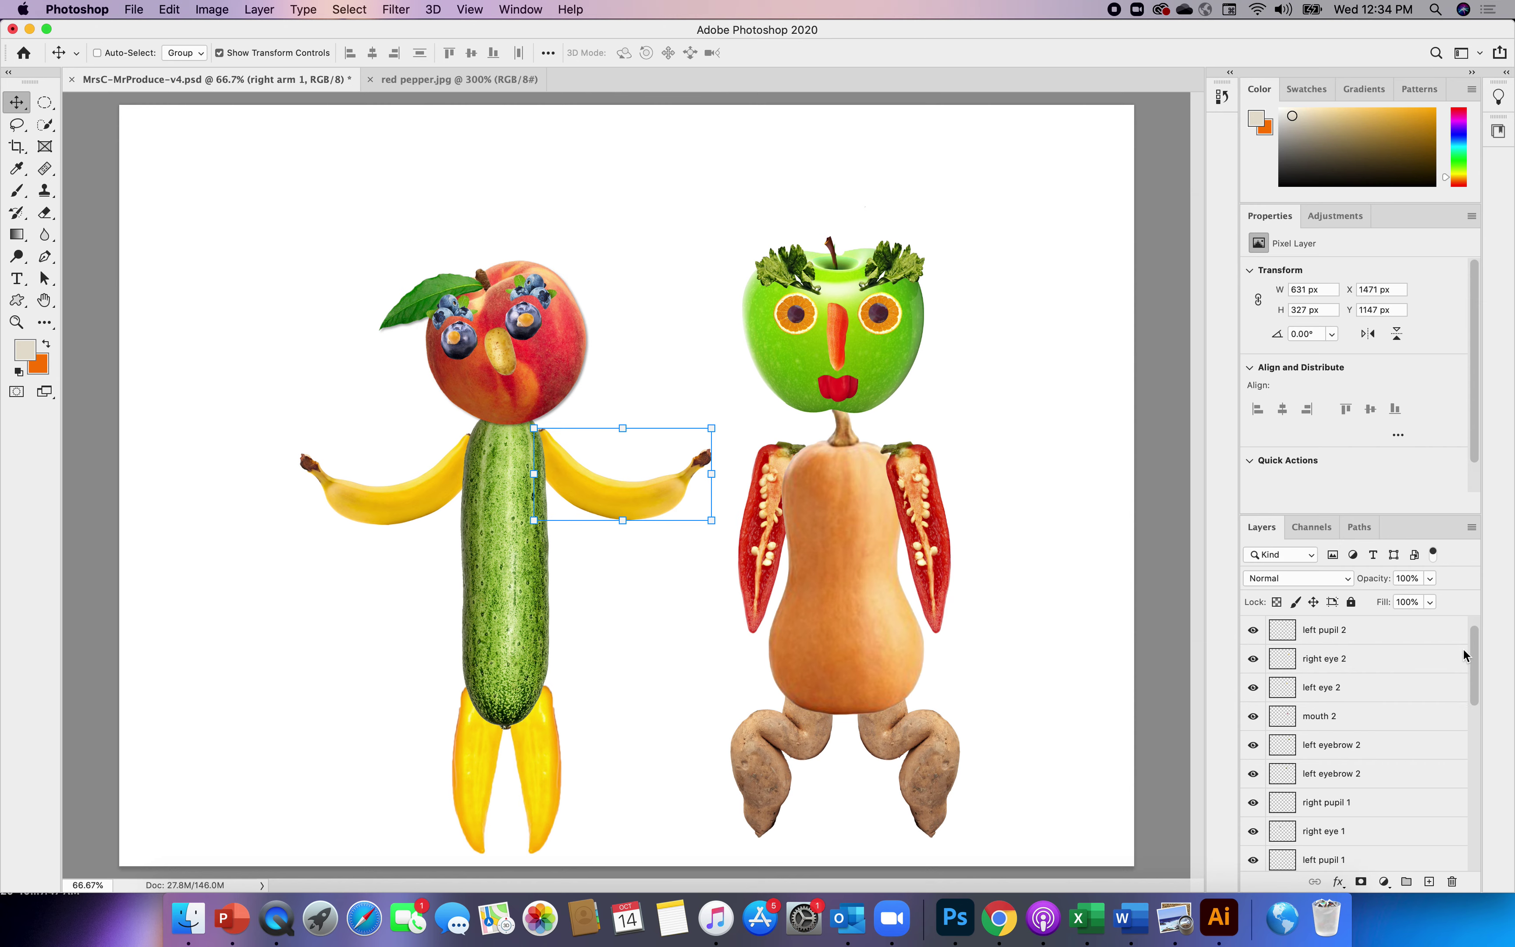
{"action": "left_click_drag", "start_coordinate": [1465, 660], "coordinate": [1458, 780]}
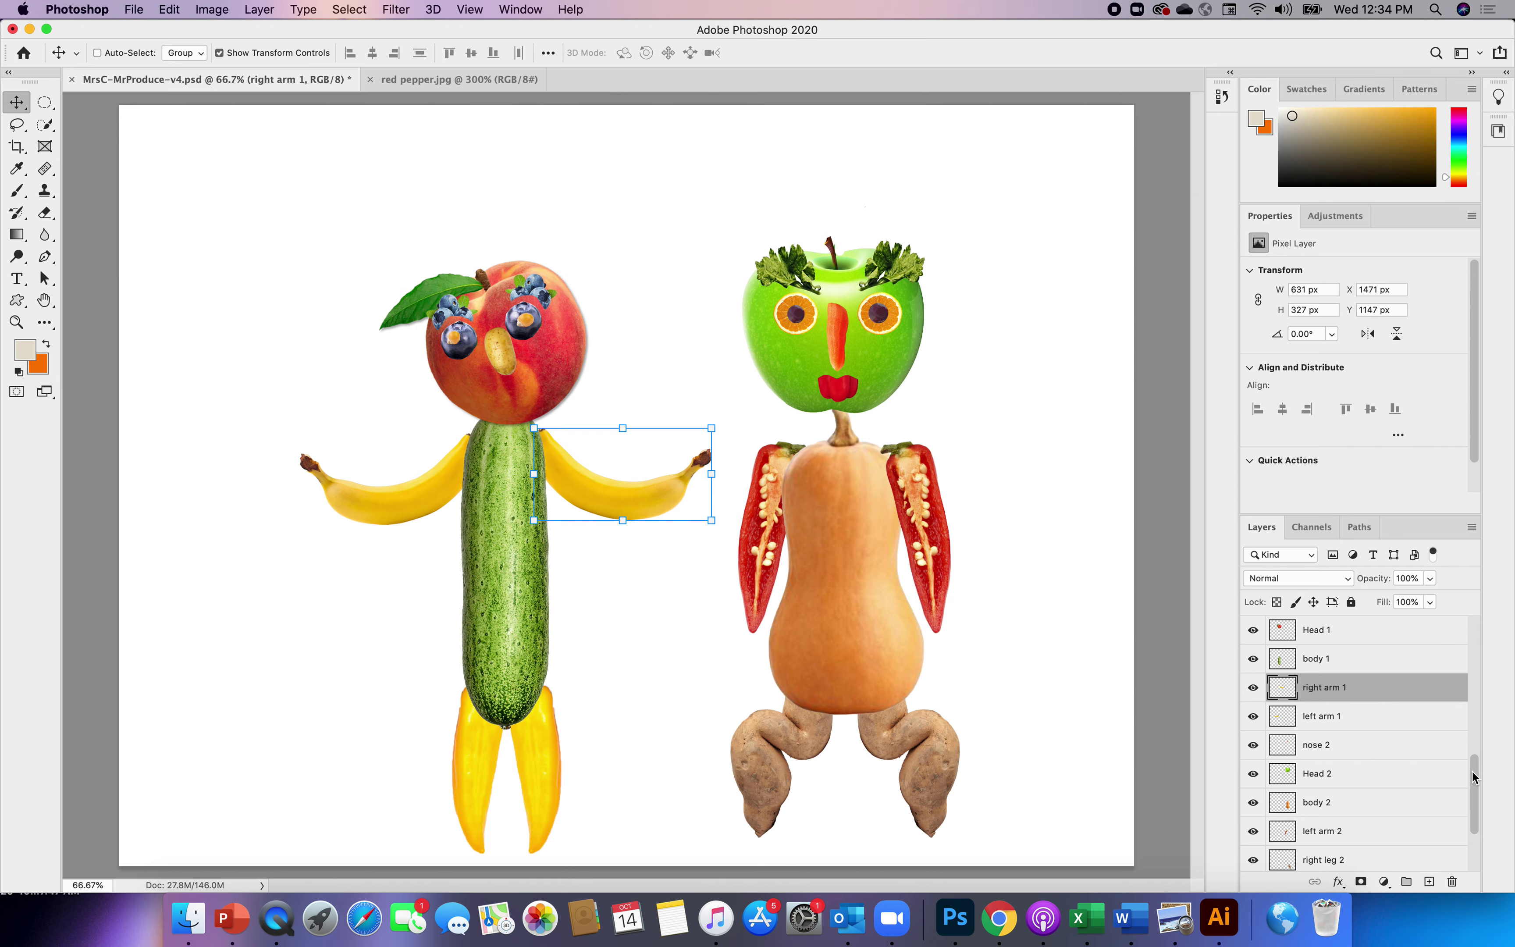
- Rename the misnamed left arm 2 layer above left eyelashes 1, holding the squash's right-hand pepper arm, as right arm 2
{"action": "left_click_drag", "start_coordinate": [1474, 778], "coordinate": [1458, 734]}
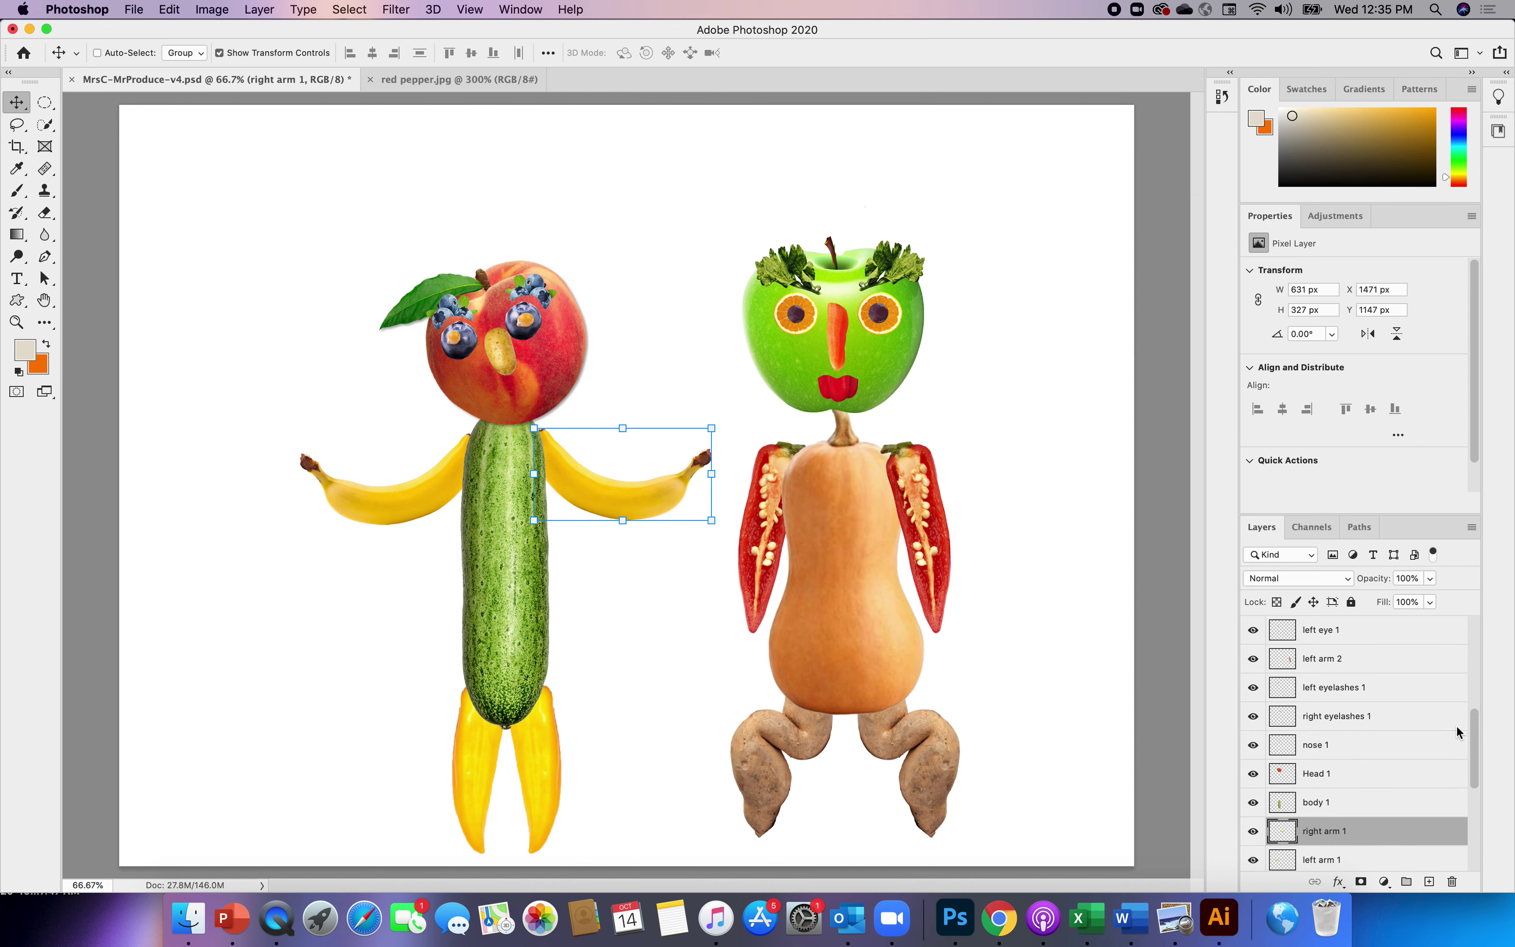
{"action": "left_click", "coordinate": [1307, 659]}
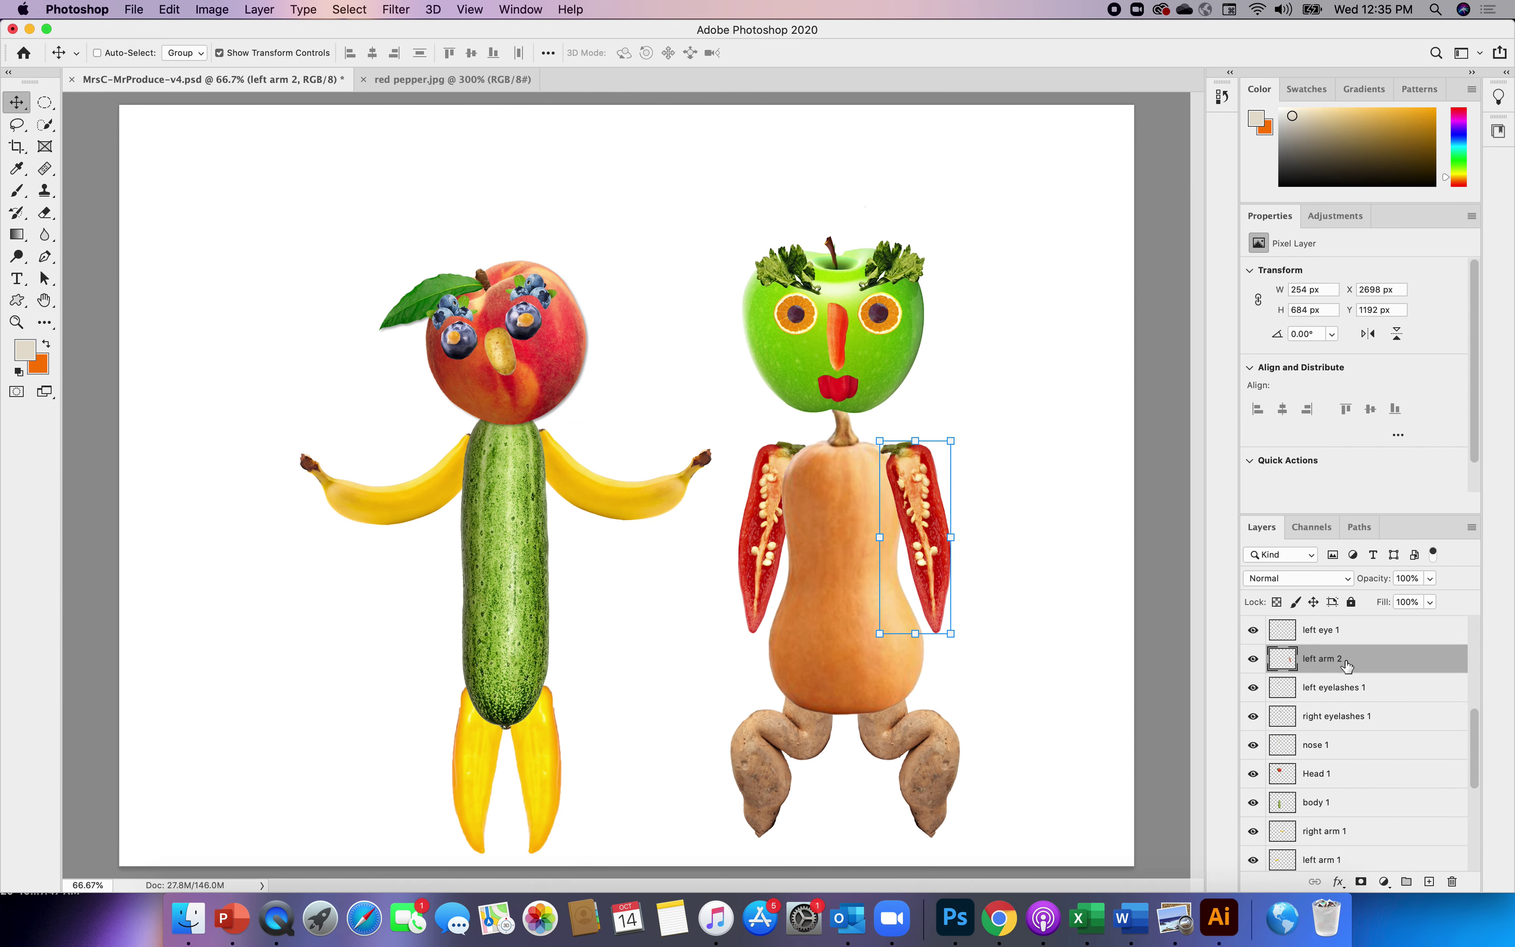
{"action": "double_click", "coordinate": [1317, 660]}
{"action": "left_click", "coordinate": [1318, 662]}
{"action": "key", "text": "BackSpace"}
{"action": "key", "text": "BackSpace"}
{"action": "key", "text": "BackSpace"}
{"action": "key", "text": "BackSpace"}
{"action": "key", "text": "Delete"}
{"action": "type", "text": "right"}
{"action": "key", "text": "Return"}
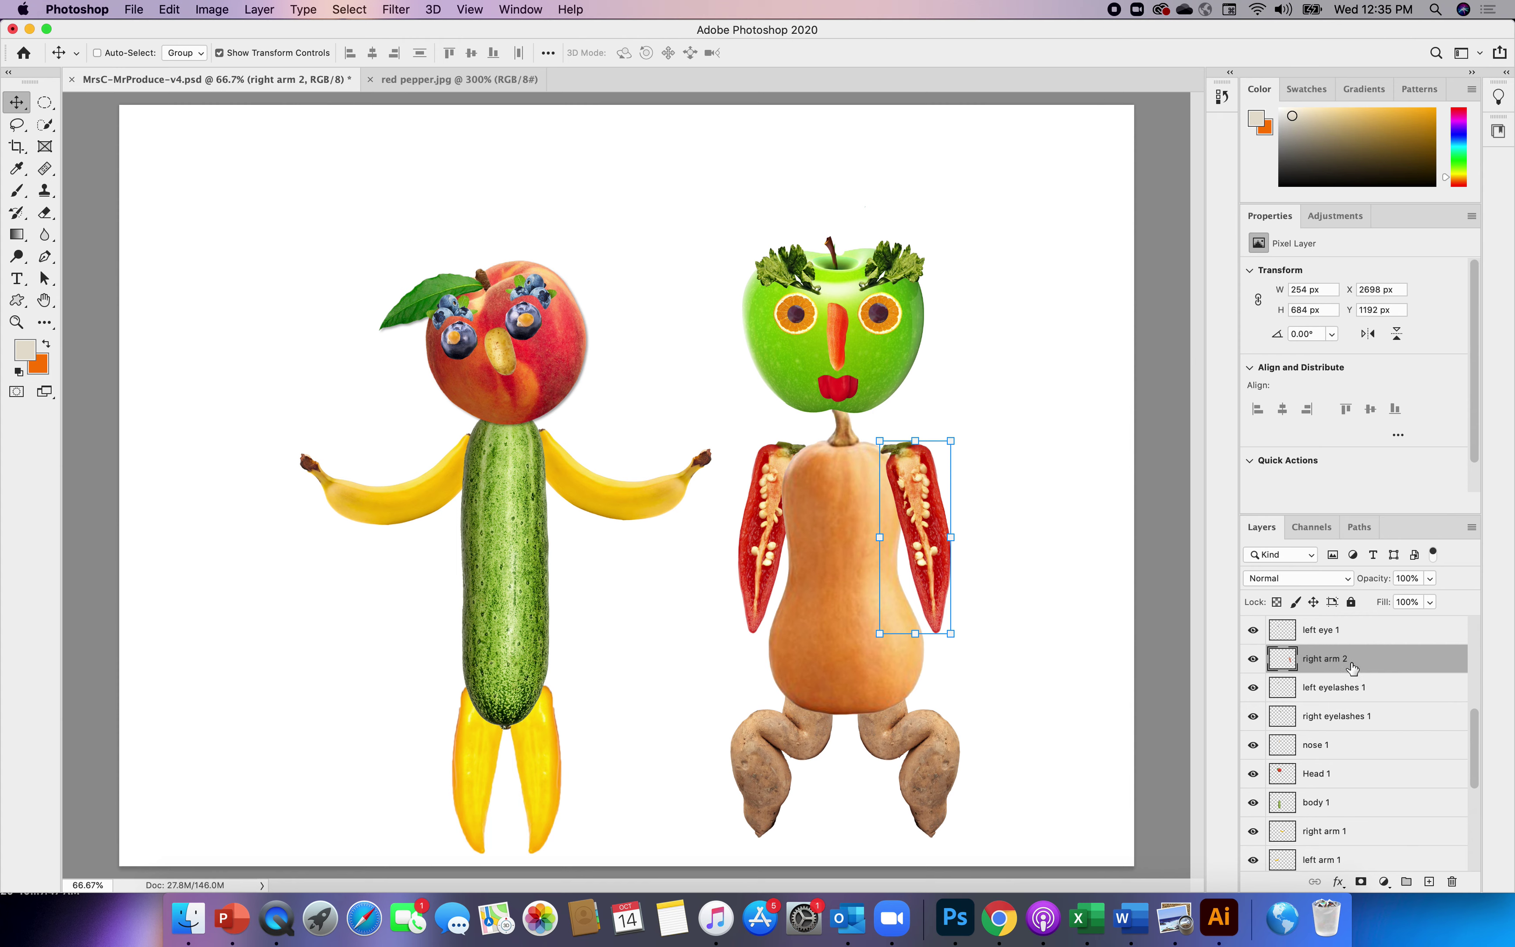
- Move the right arm 2 layer down the stack to between body 2 and left arm 2
{"action": "left_click_drag", "start_coordinate": [1344, 662], "coordinate": [1349, 813]}
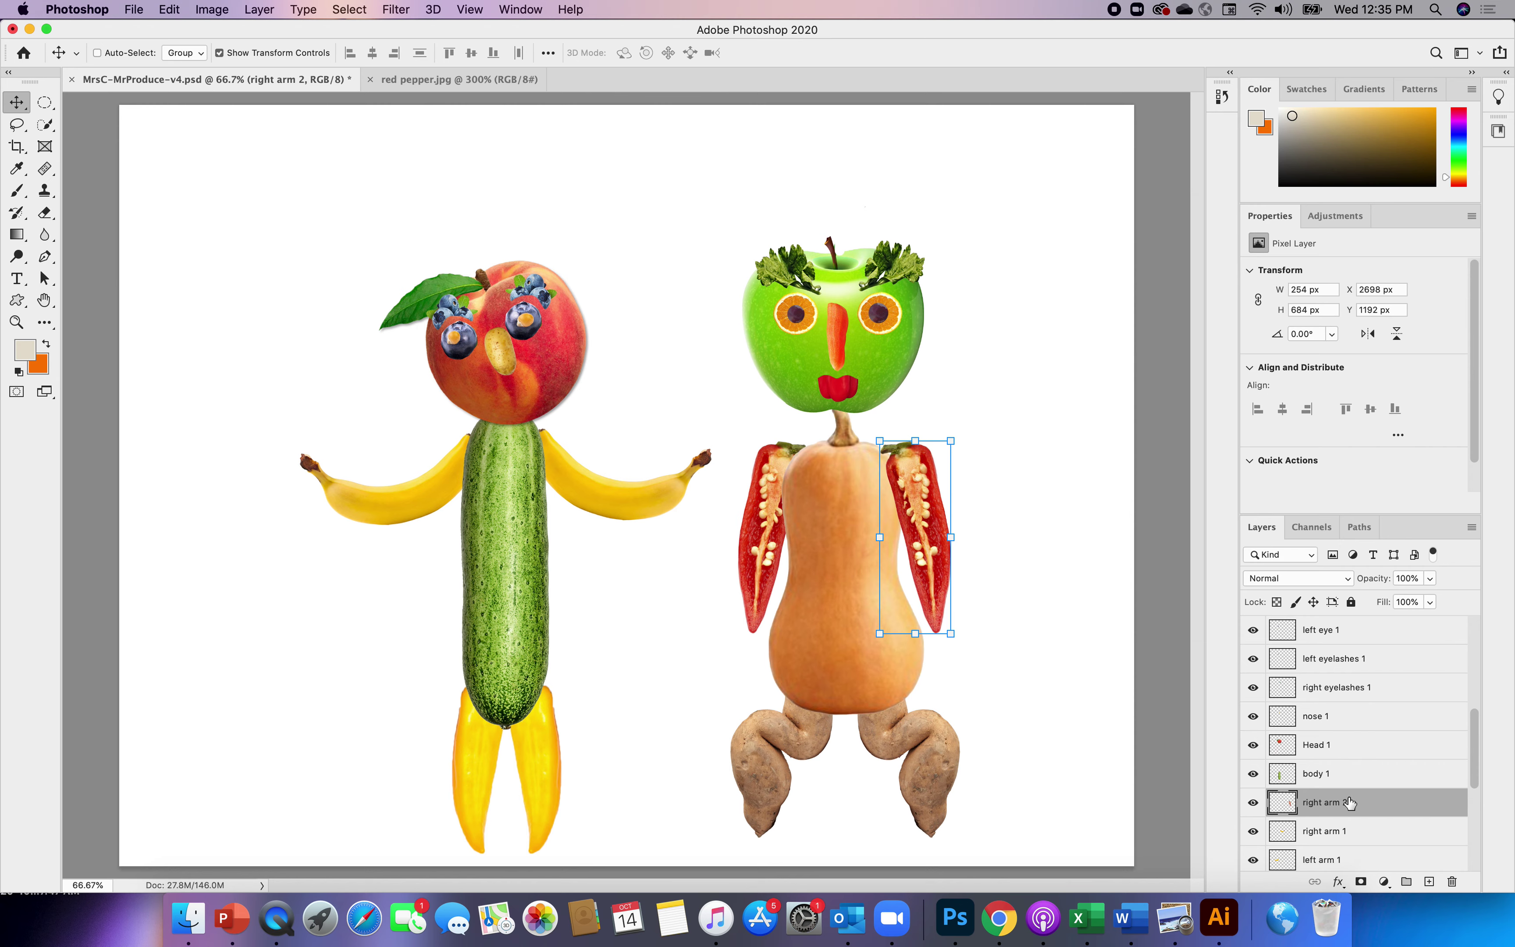
{"action": "left_click_drag", "start_coordinate": [1472, 739], "coordinate": [1474, 785]}
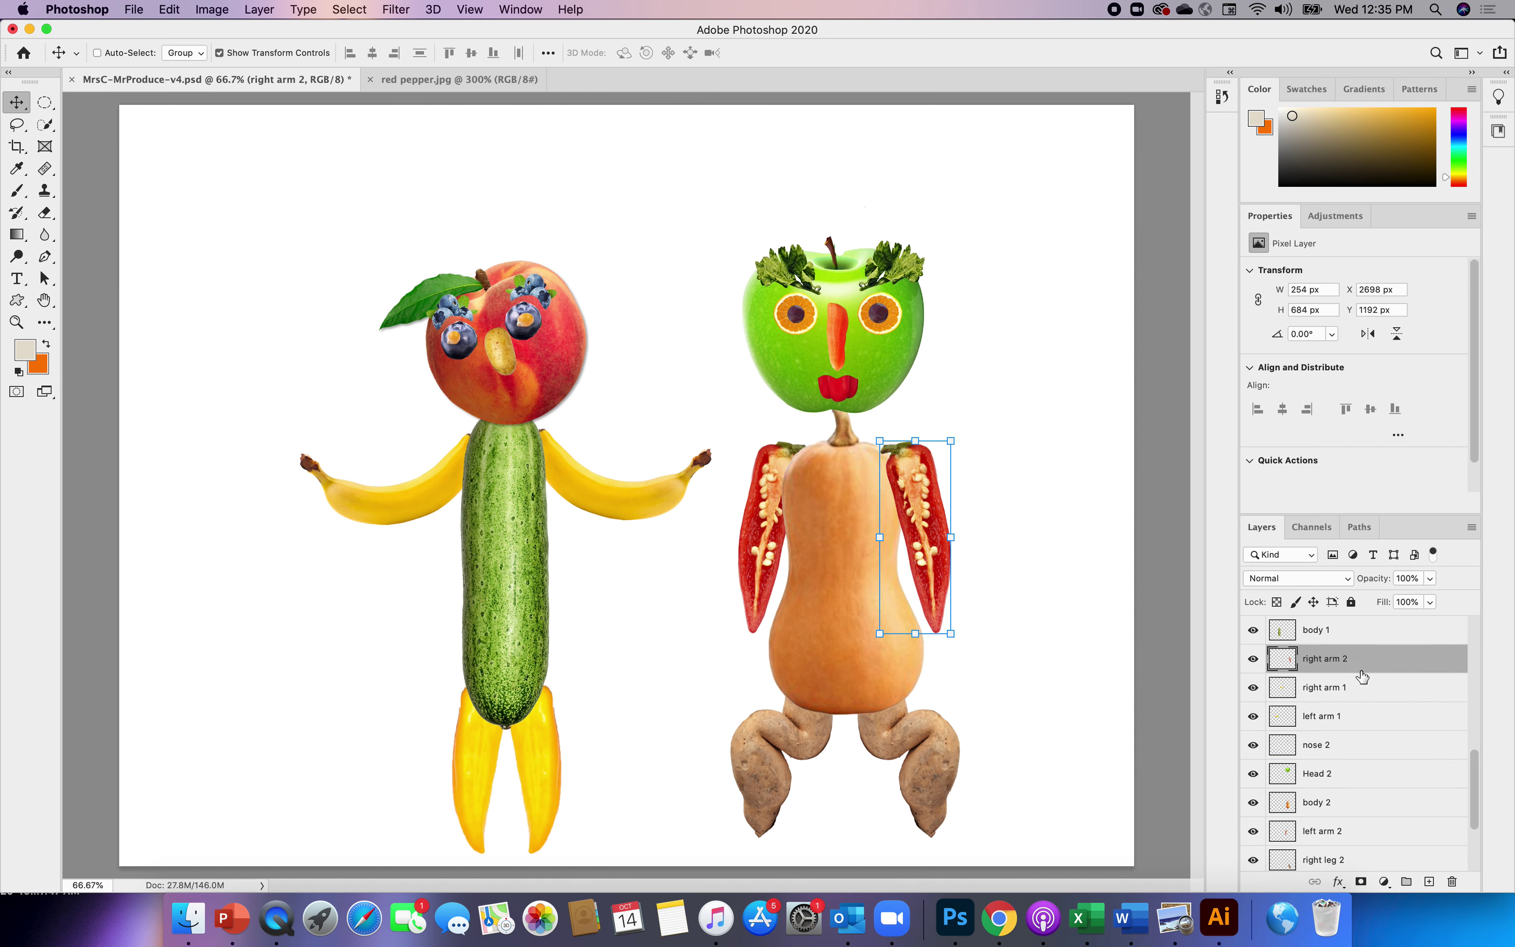
{"action": "left_click_drag", "start_coordinate": [1356, 658], "coordinate": [1353, 822]}
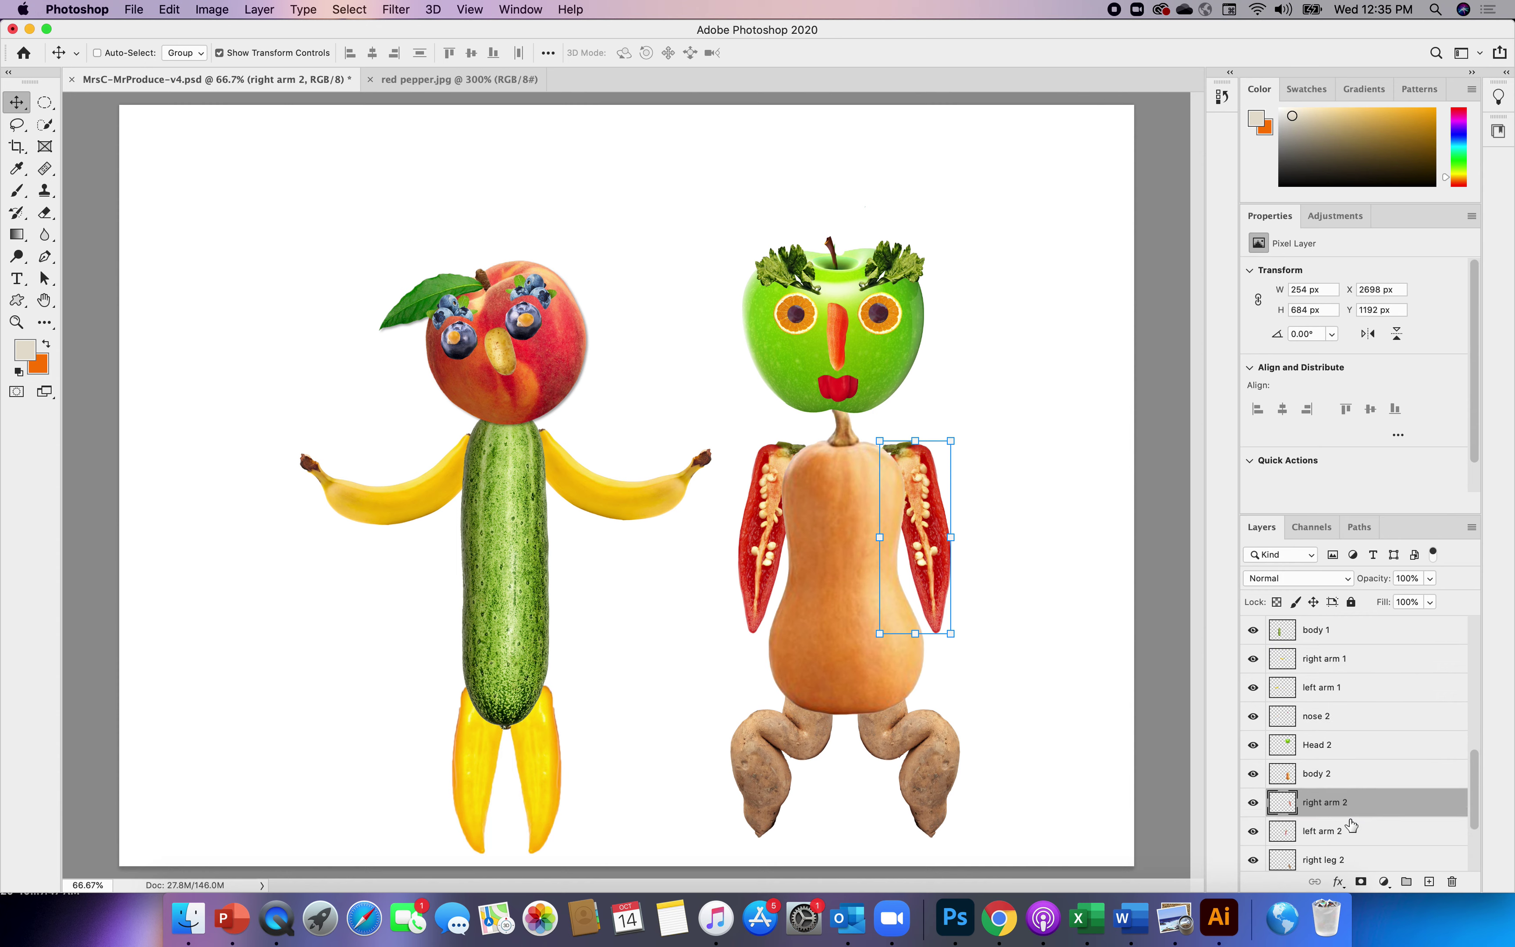
- Angle the squash's pepper arms outward, rotating right arm 2 about -15° and left arm 2 about 12.5°
{"action": "left_click_drag", "start_coordinate": [930, 515], "coordinate": [933, 517]}
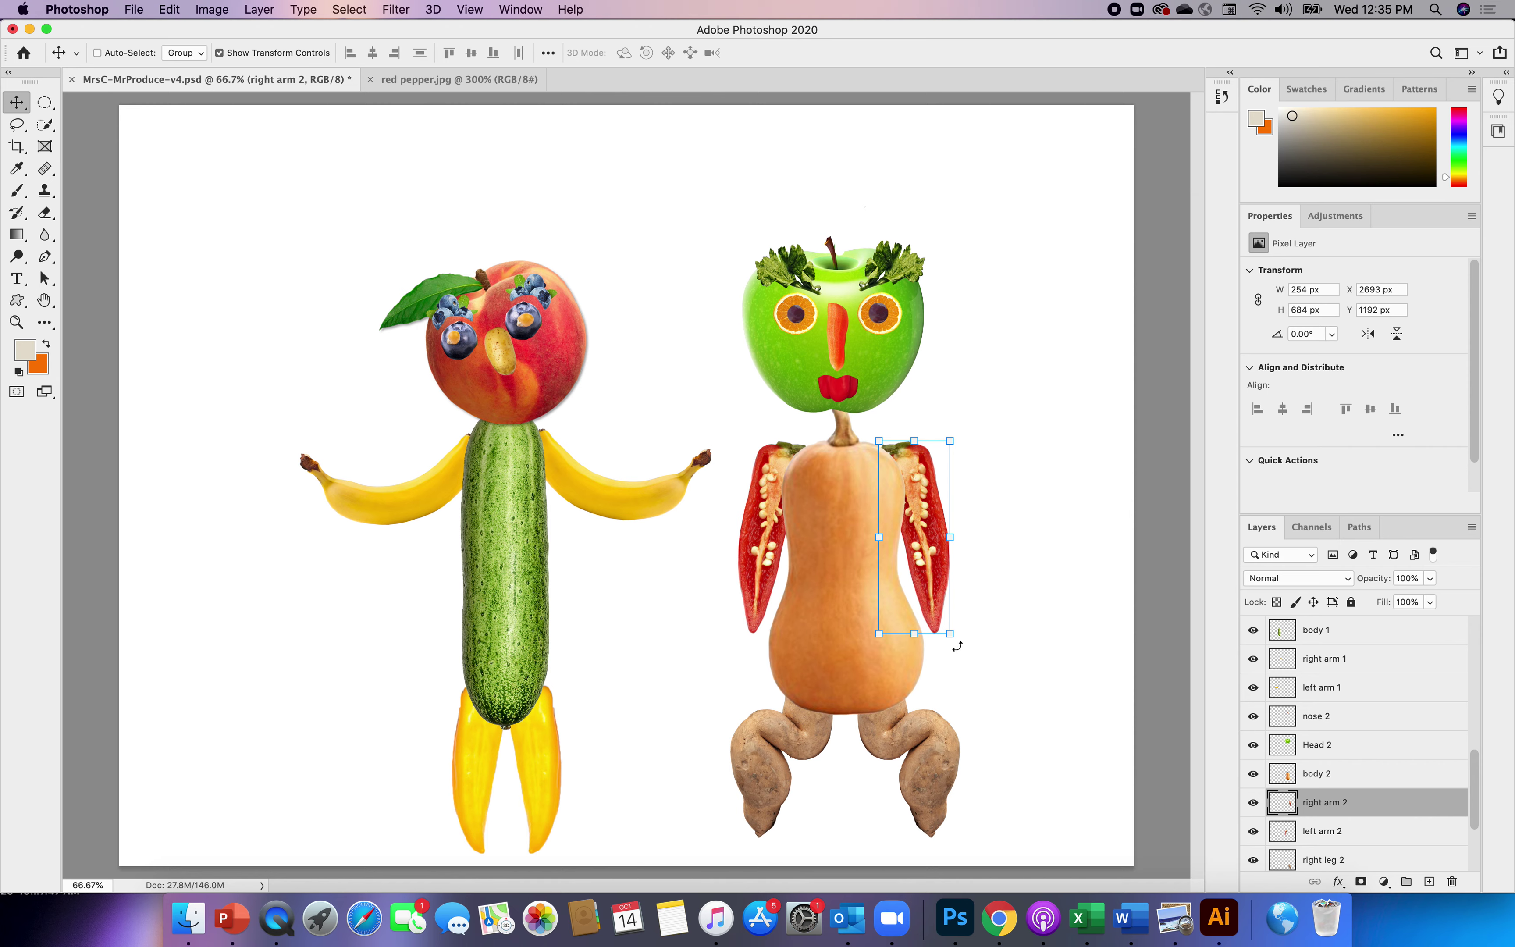
{"action": "left_click_drag", "start_coordinate": [956, 649], "coordinate": [975, 623]}
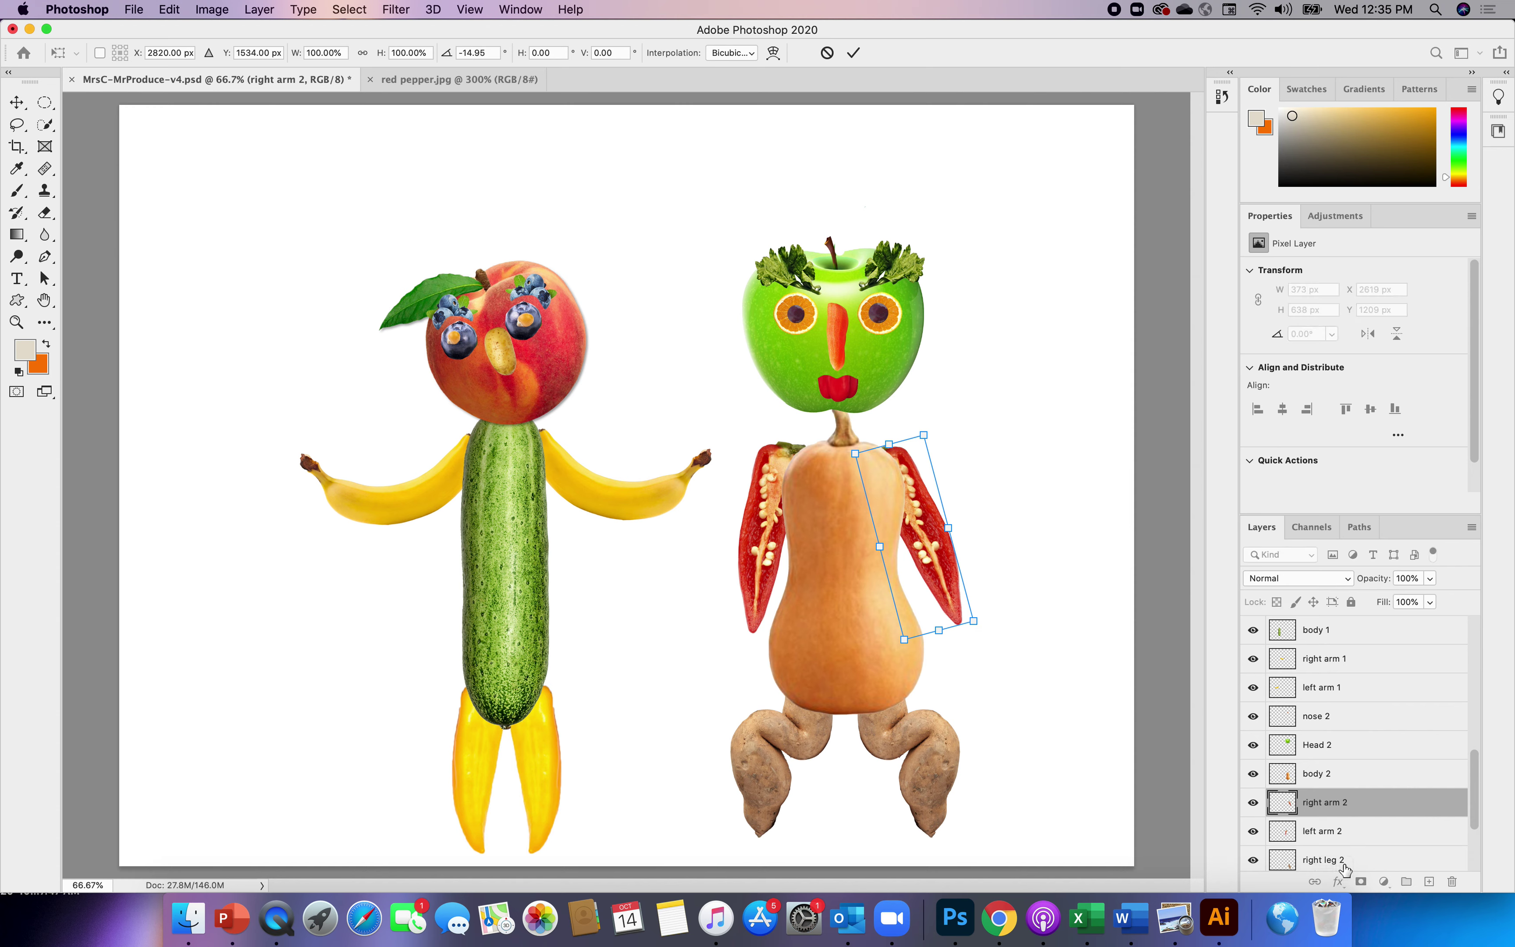
{"action": "left_click", "coordinate": [1324, 831]}
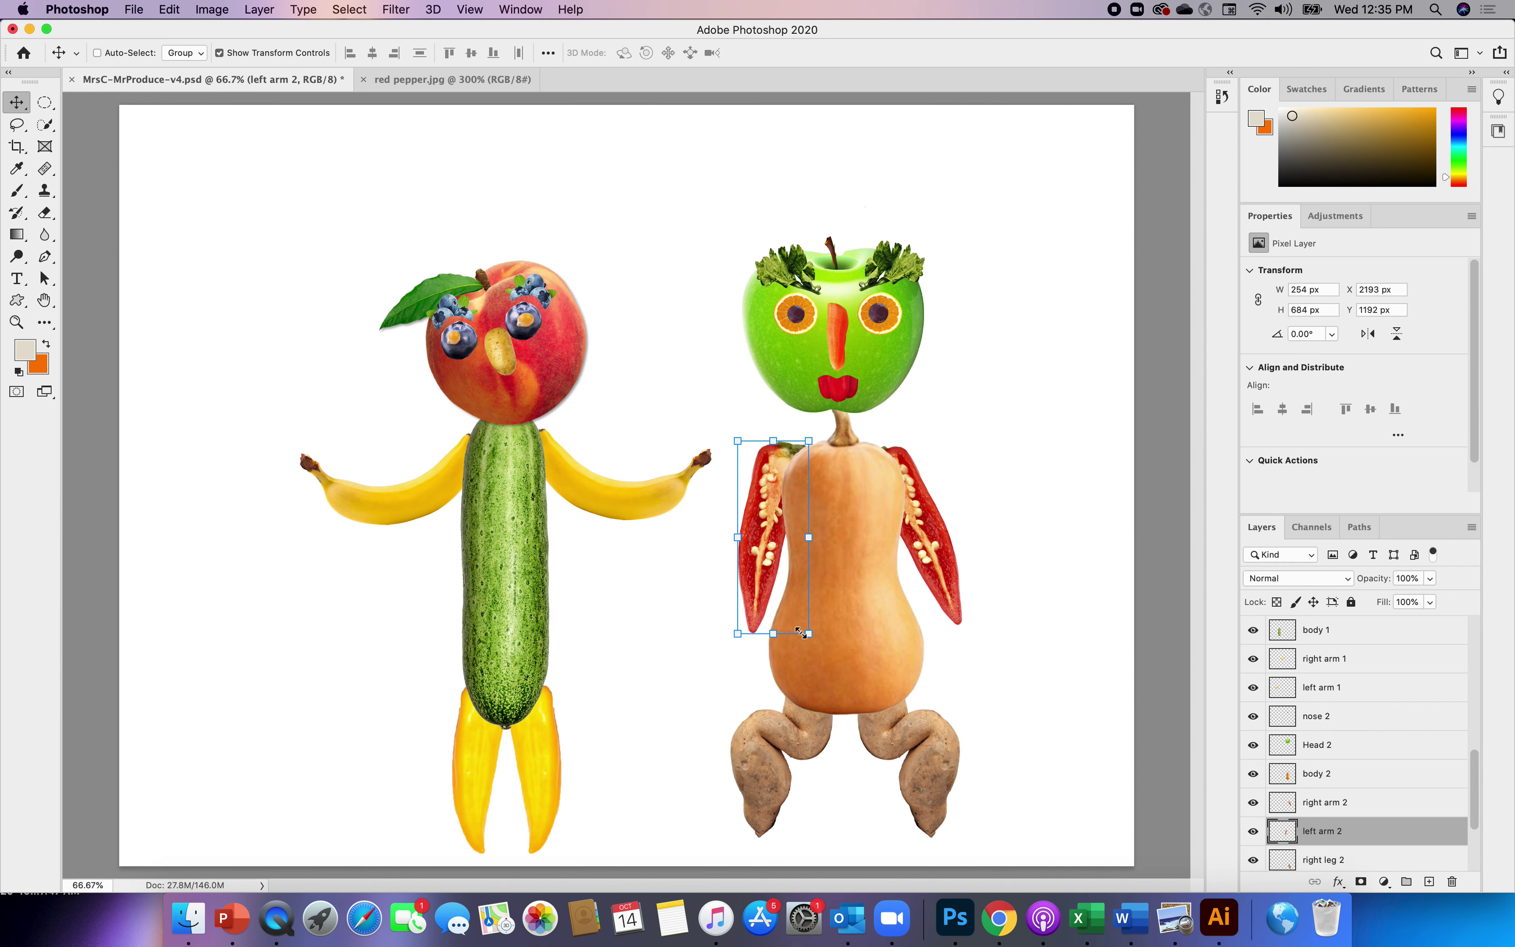
{"action": "left_click_drag", "start_coordinate": [730, 647], "coordinate": [709, 630]}
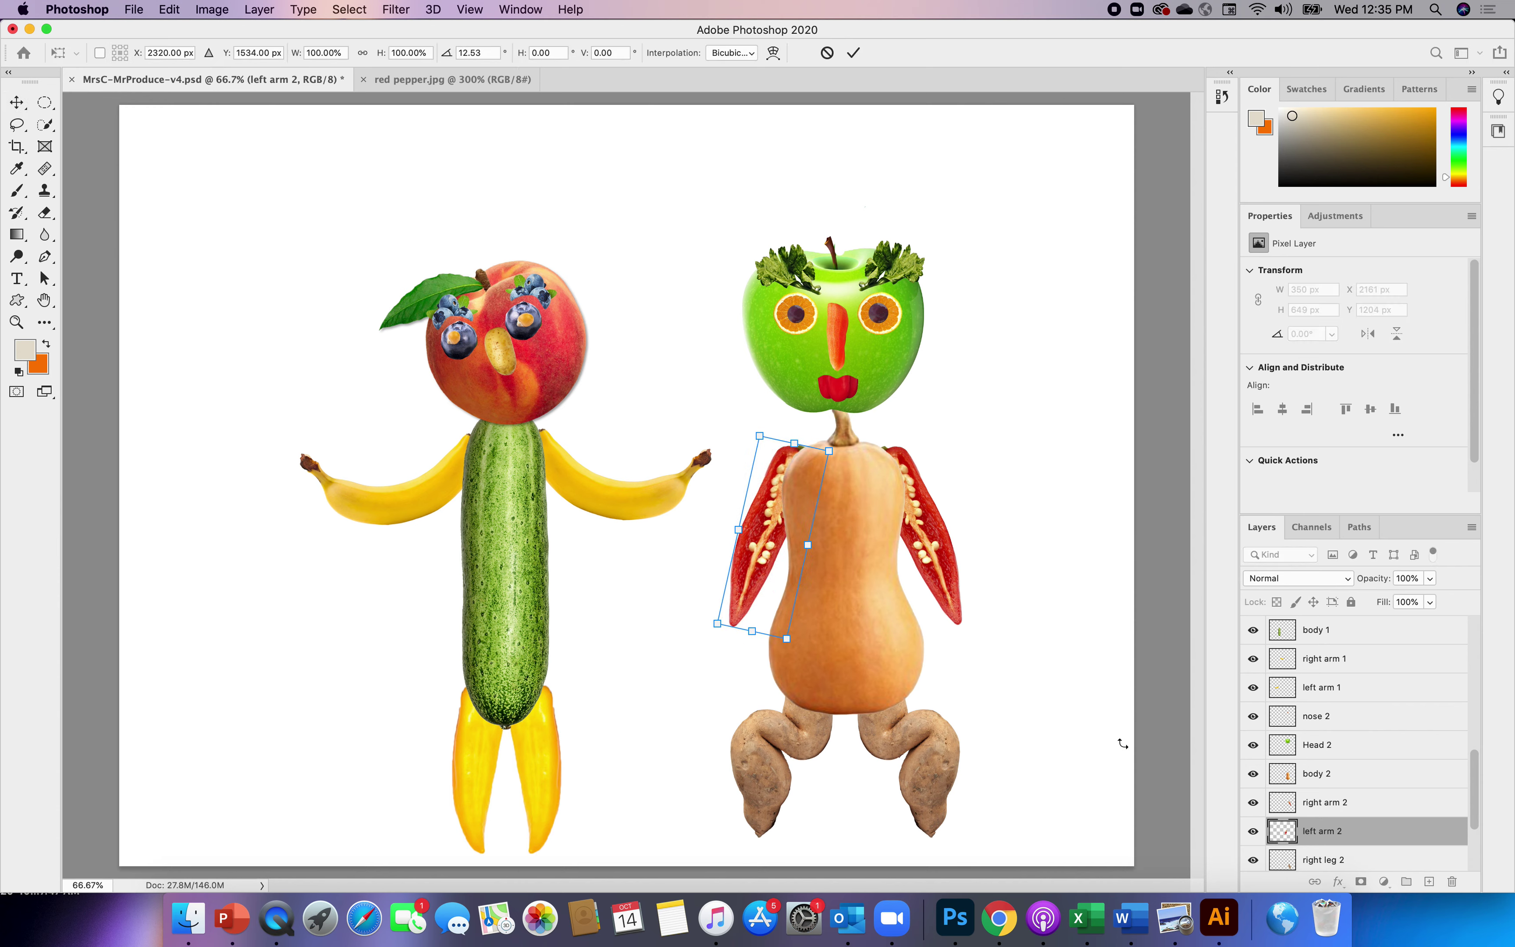
{"action": "left_click", "coordinate": [17, 102]}
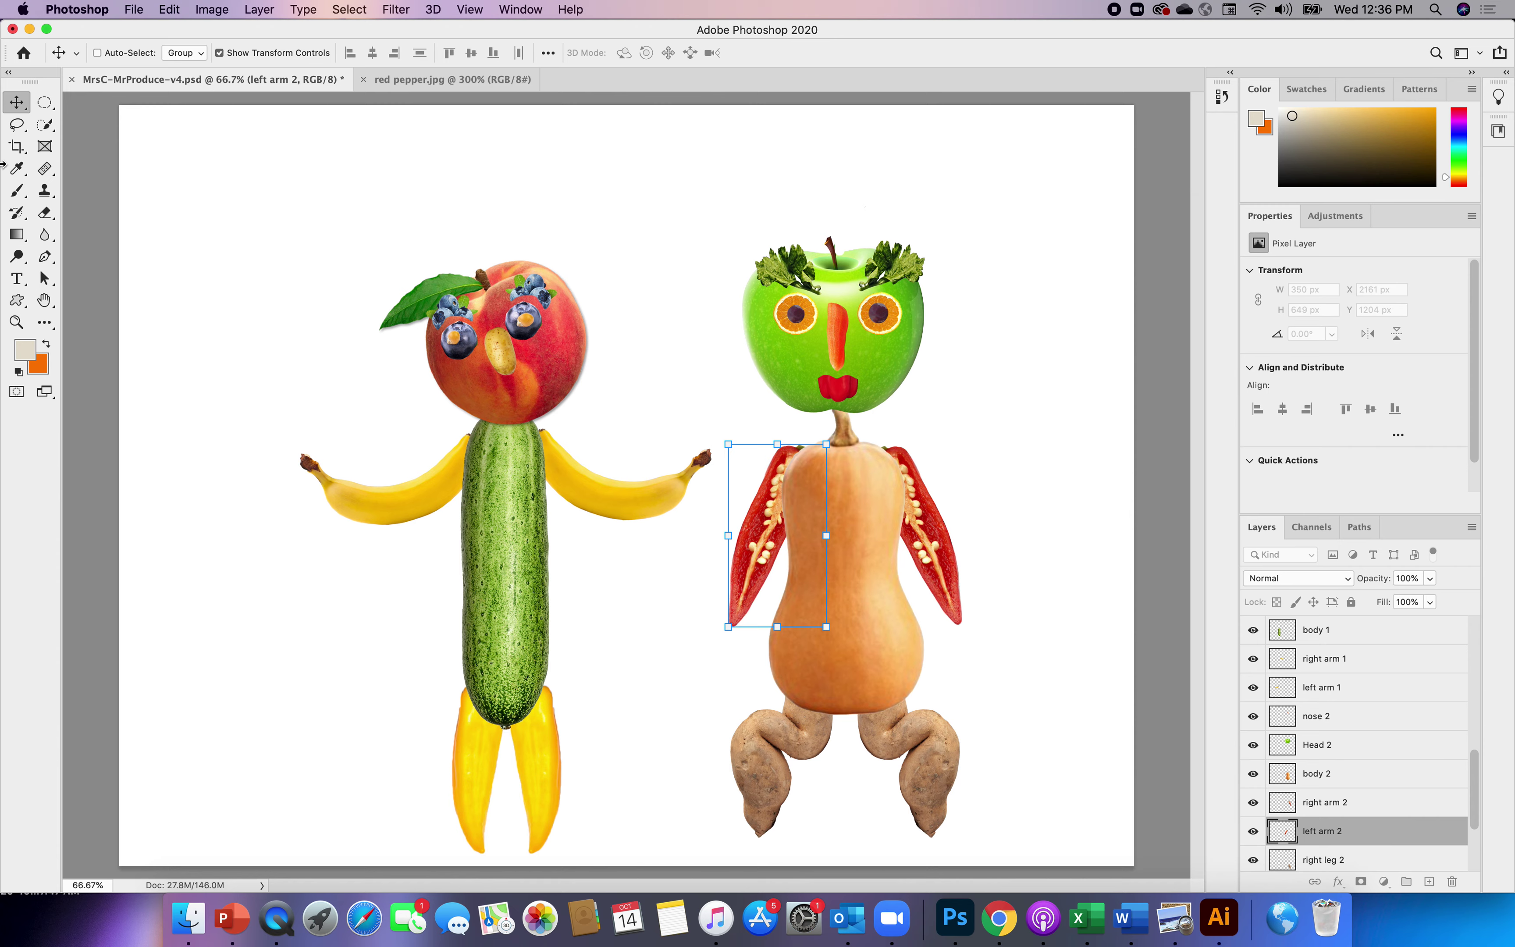
- Close red pepper.jpg and open the cut apple photo 800px_COLOURBOX3581710.jpg from the VEGETABLES folder
{"action": "left_click", "coordinate": [363, 82]}
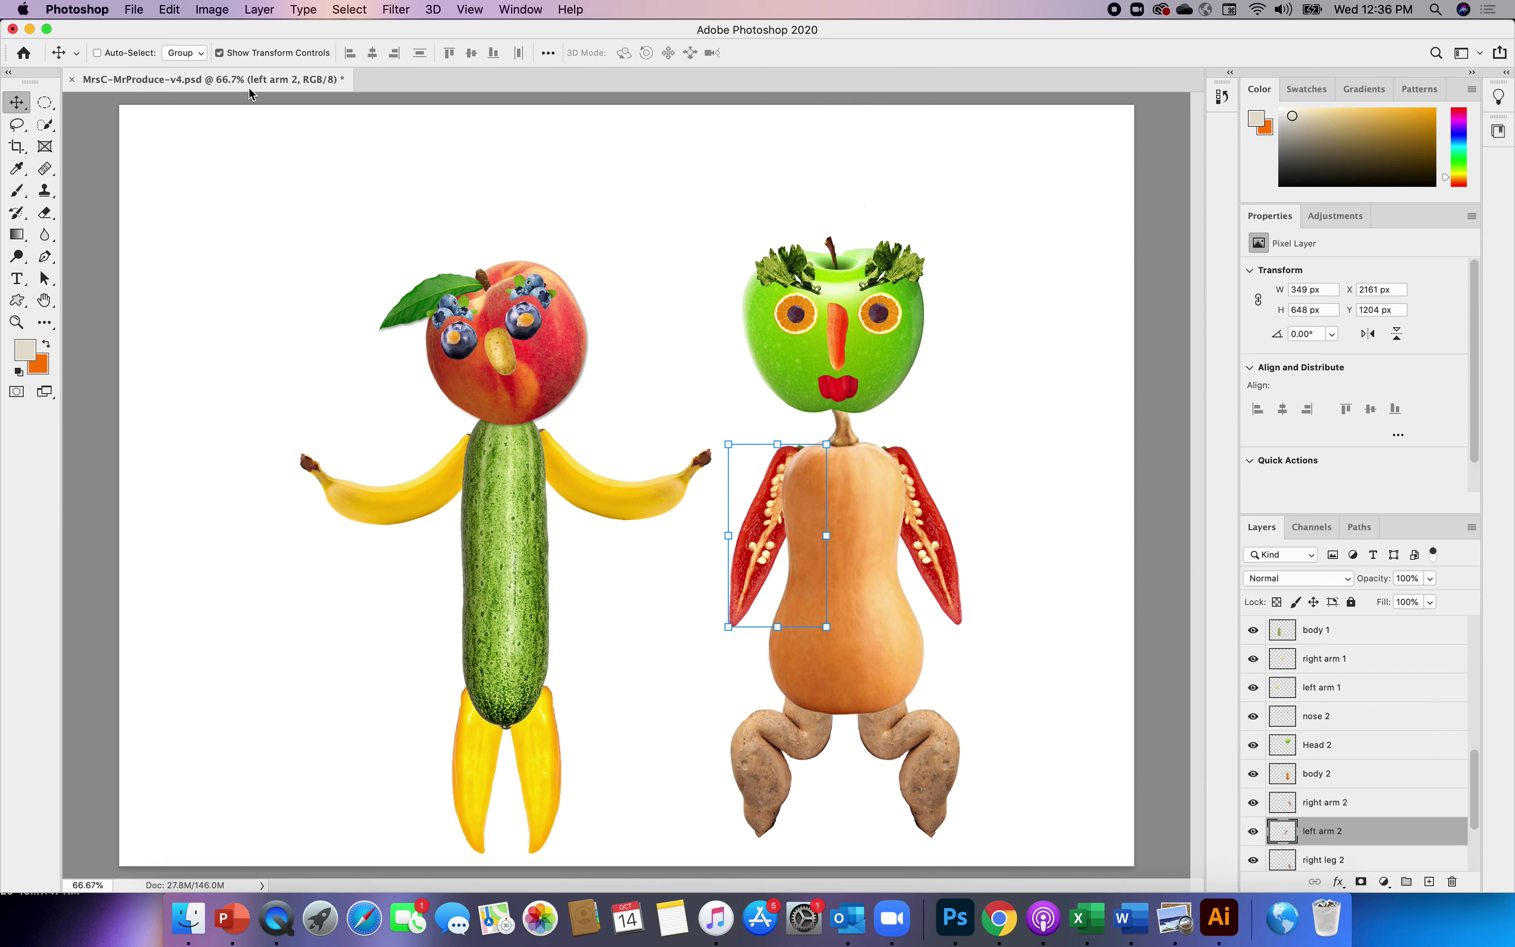
{"action": "left_click", "coordinate": [134, 17]}
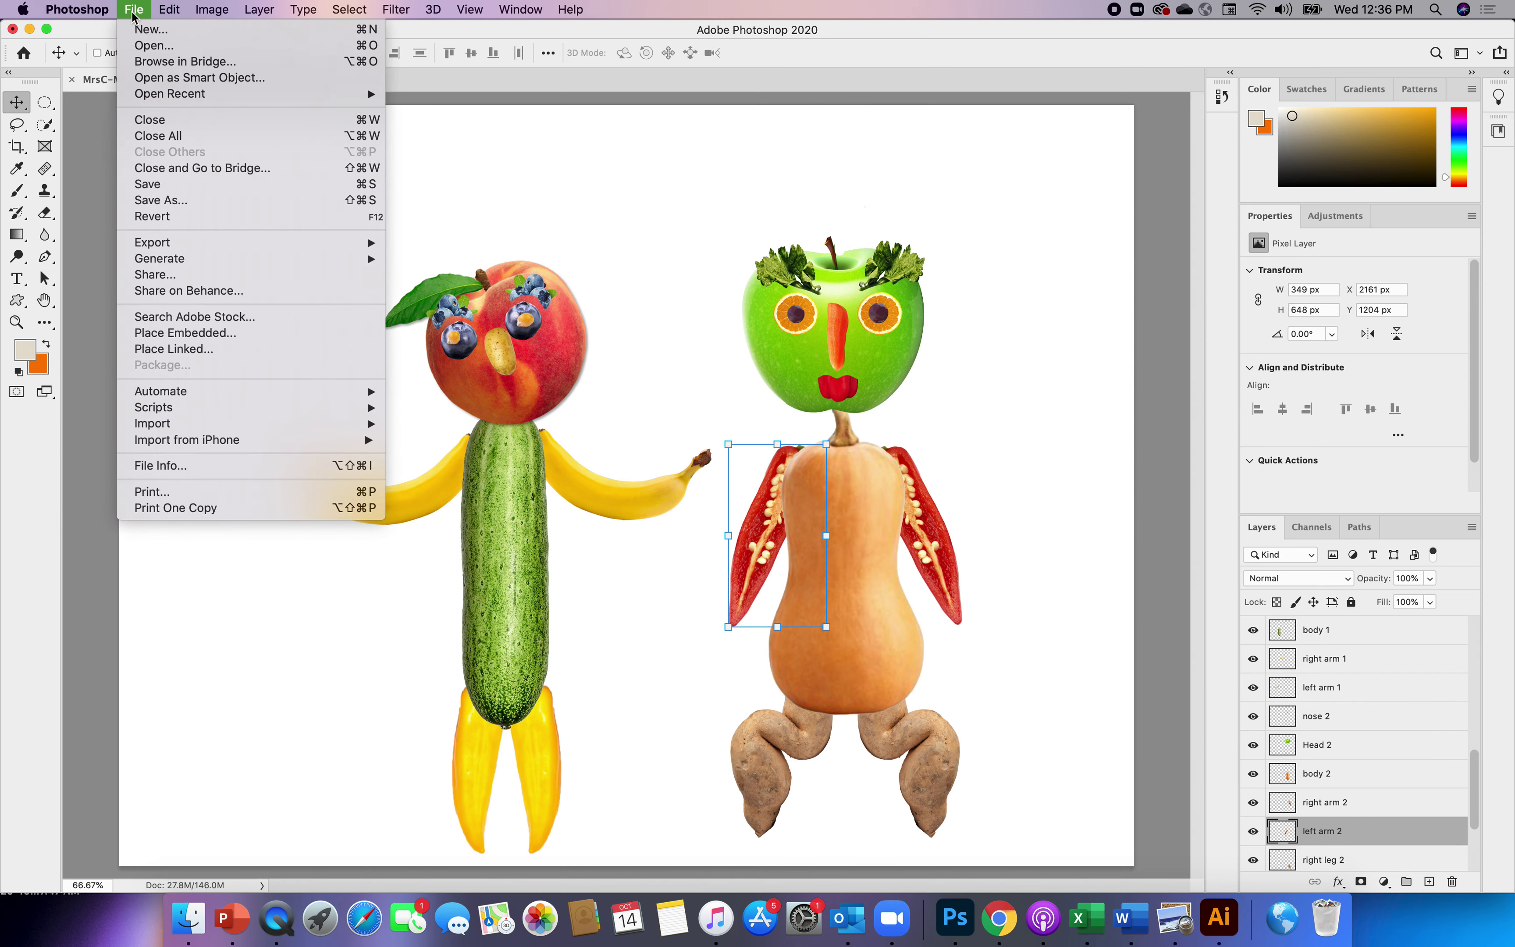
{"action": "left_click", "coordinate": [146, 52]}
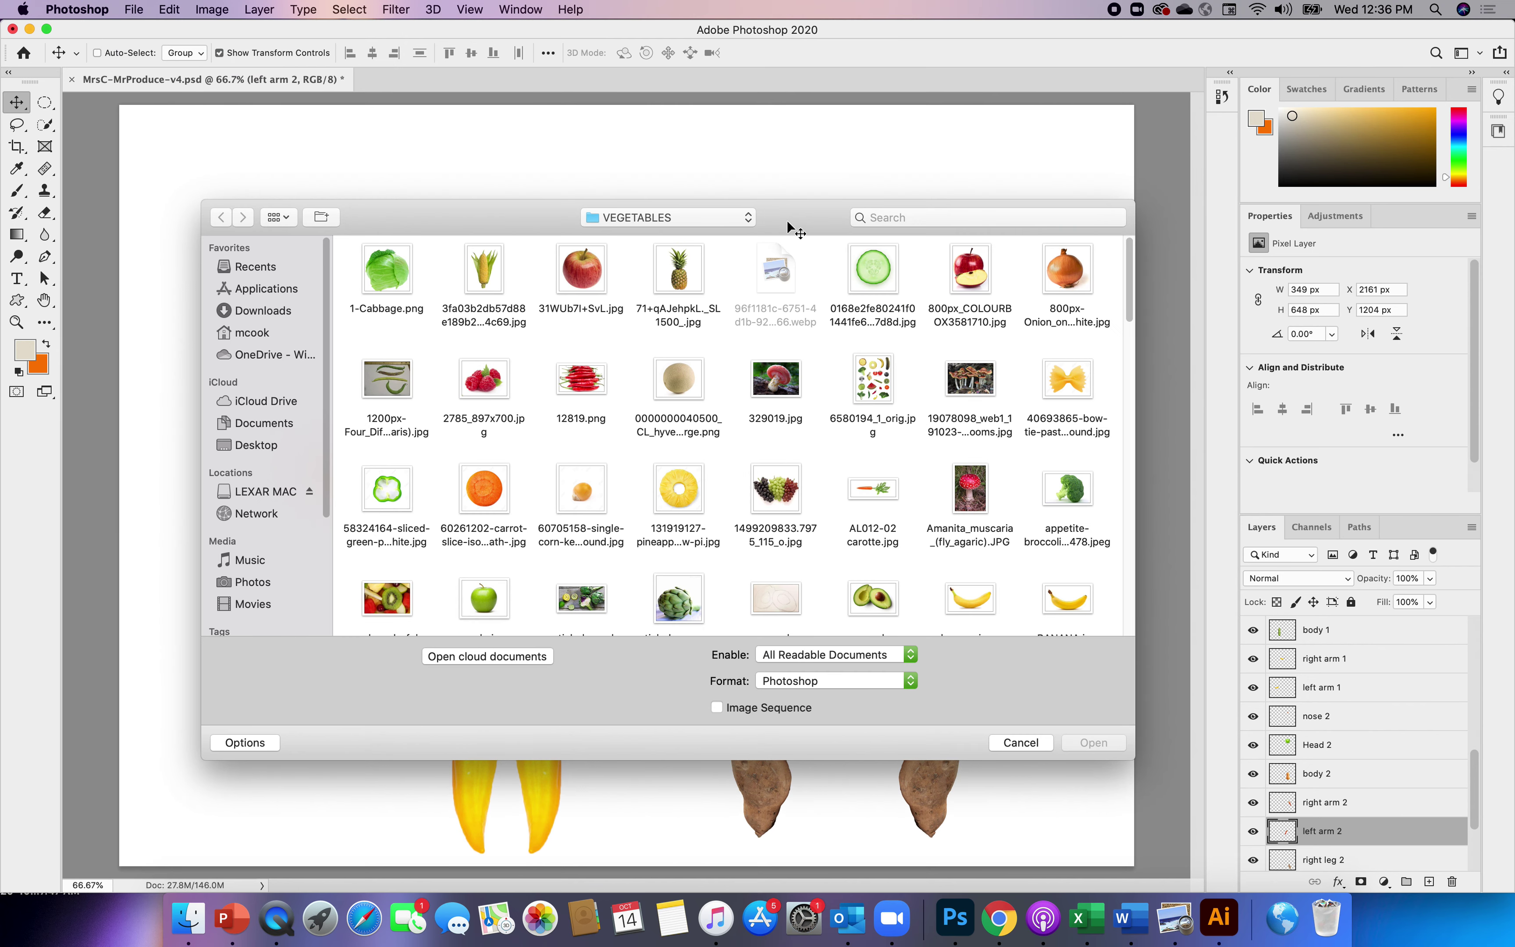
{"action": "scroll", "coordinate": [1129, 269], "scroll_direction": "down", "scroll_amount": 1}
{"action": "left_click", "coordinate": [971, 263]}
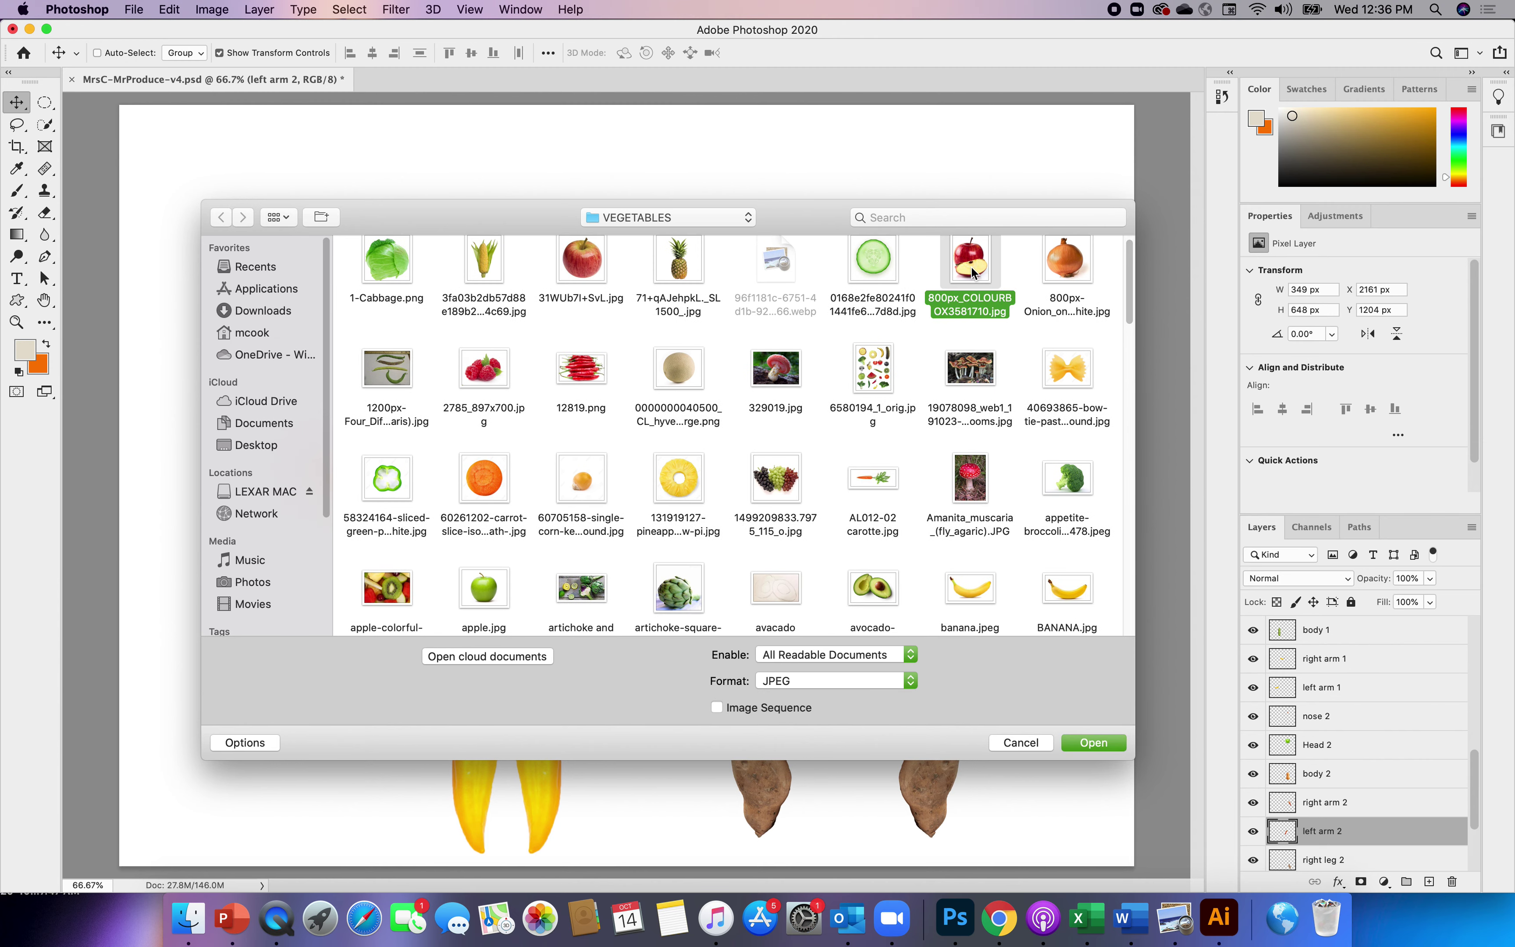
{"action": "left_click", "coordinate": [1093, 742]}
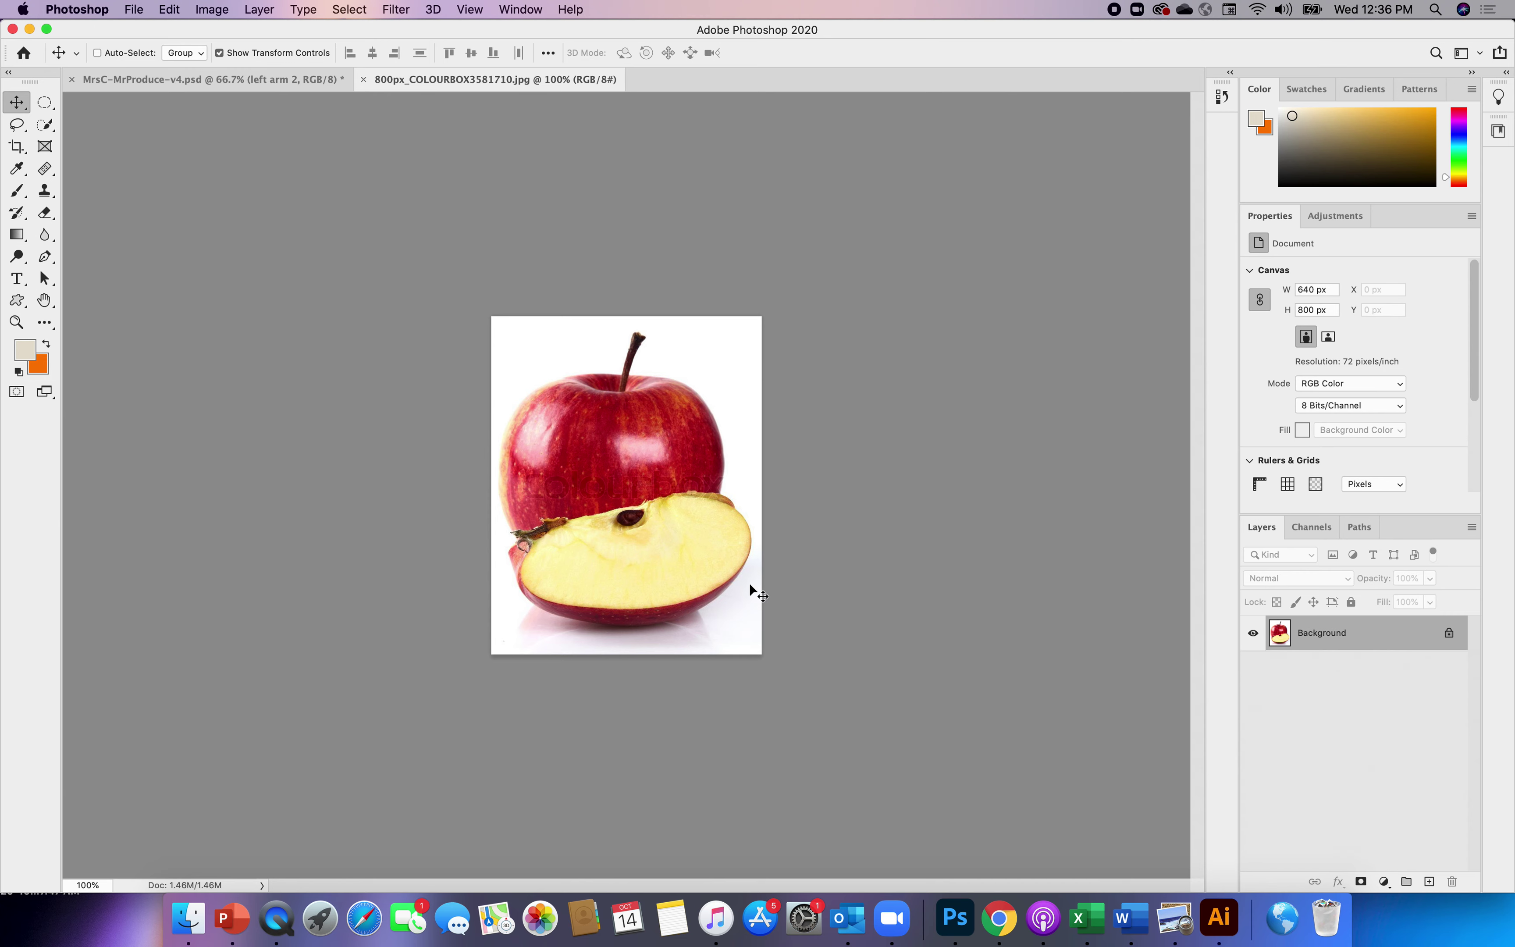
- Lasso the lower part of the cut apple half and bring it into MrsC-MrProduce-v4.psd near the peach head
{"action": "left_click", "coordinate": [17, 127]}
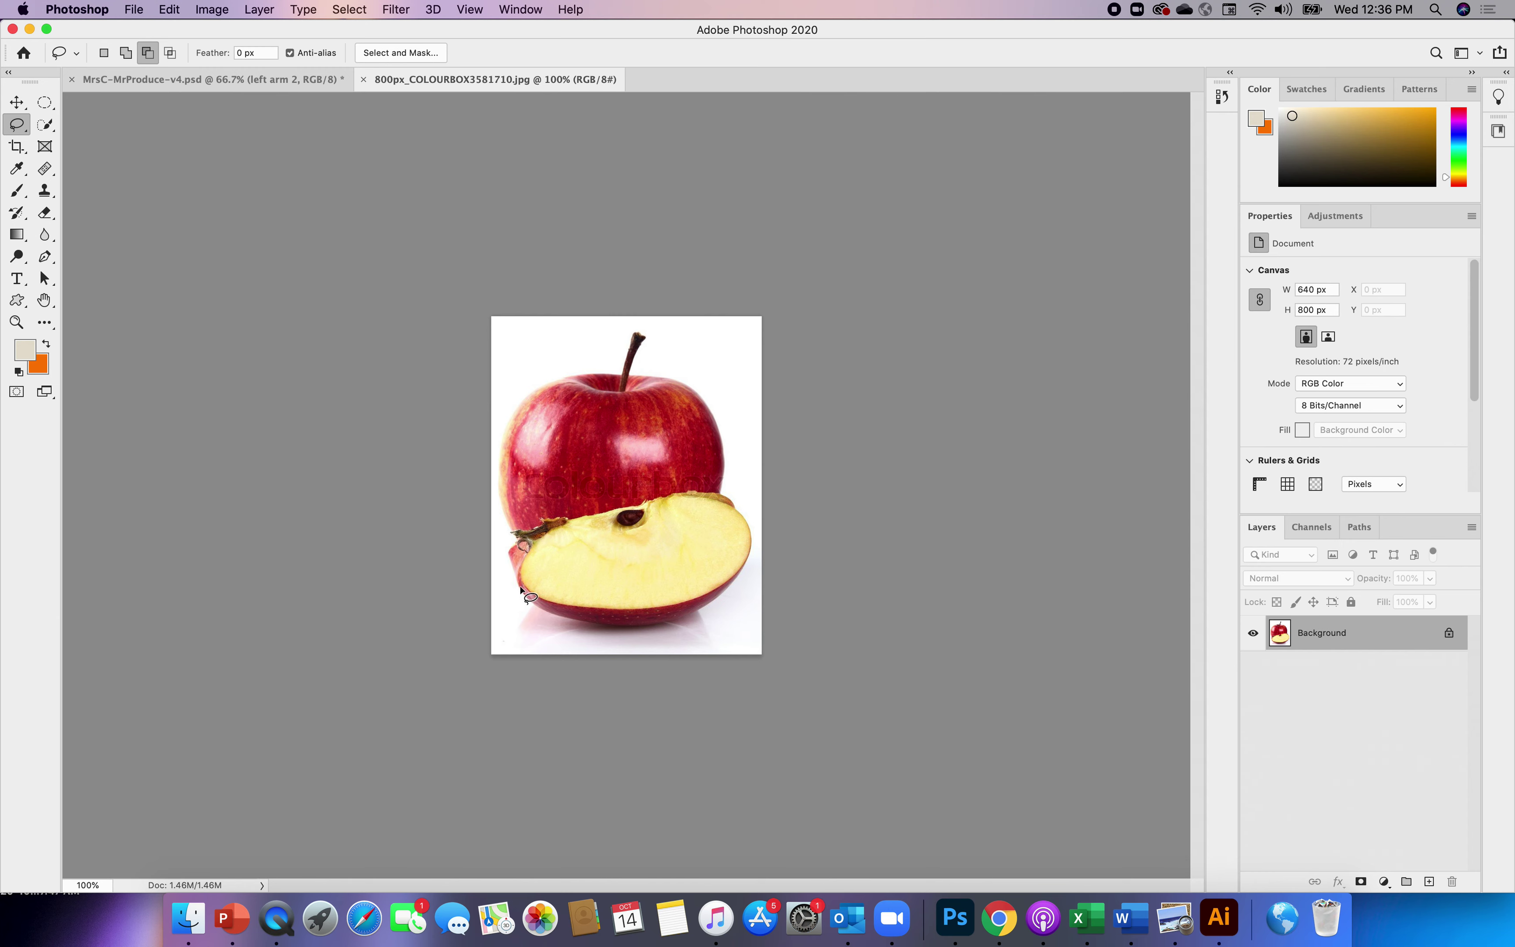
{"action": "mouse_move", "coordinate": [520, 587]}
{"action": "left_mouse_down"}
{"action": "mouse_move", "coordinate": [529, 558]}
{"action": "mouse_move", "coordinate": [735, 504]}
{"action": "mouse_move", "coordinate": [750, 541]}
{"action": "mouse_move", "coordinate": [742, 579]}
{"action": "mouse_move", "coordinate": [665, 630]}
{"action": "mouse_move", "coordinate": [562, 622]}
{"action": "mouse_move", "coordinate": [522, 591]}
{"action": "left_mouse_up"}
{"action": "left_click", "coordinate": [18, 106]}
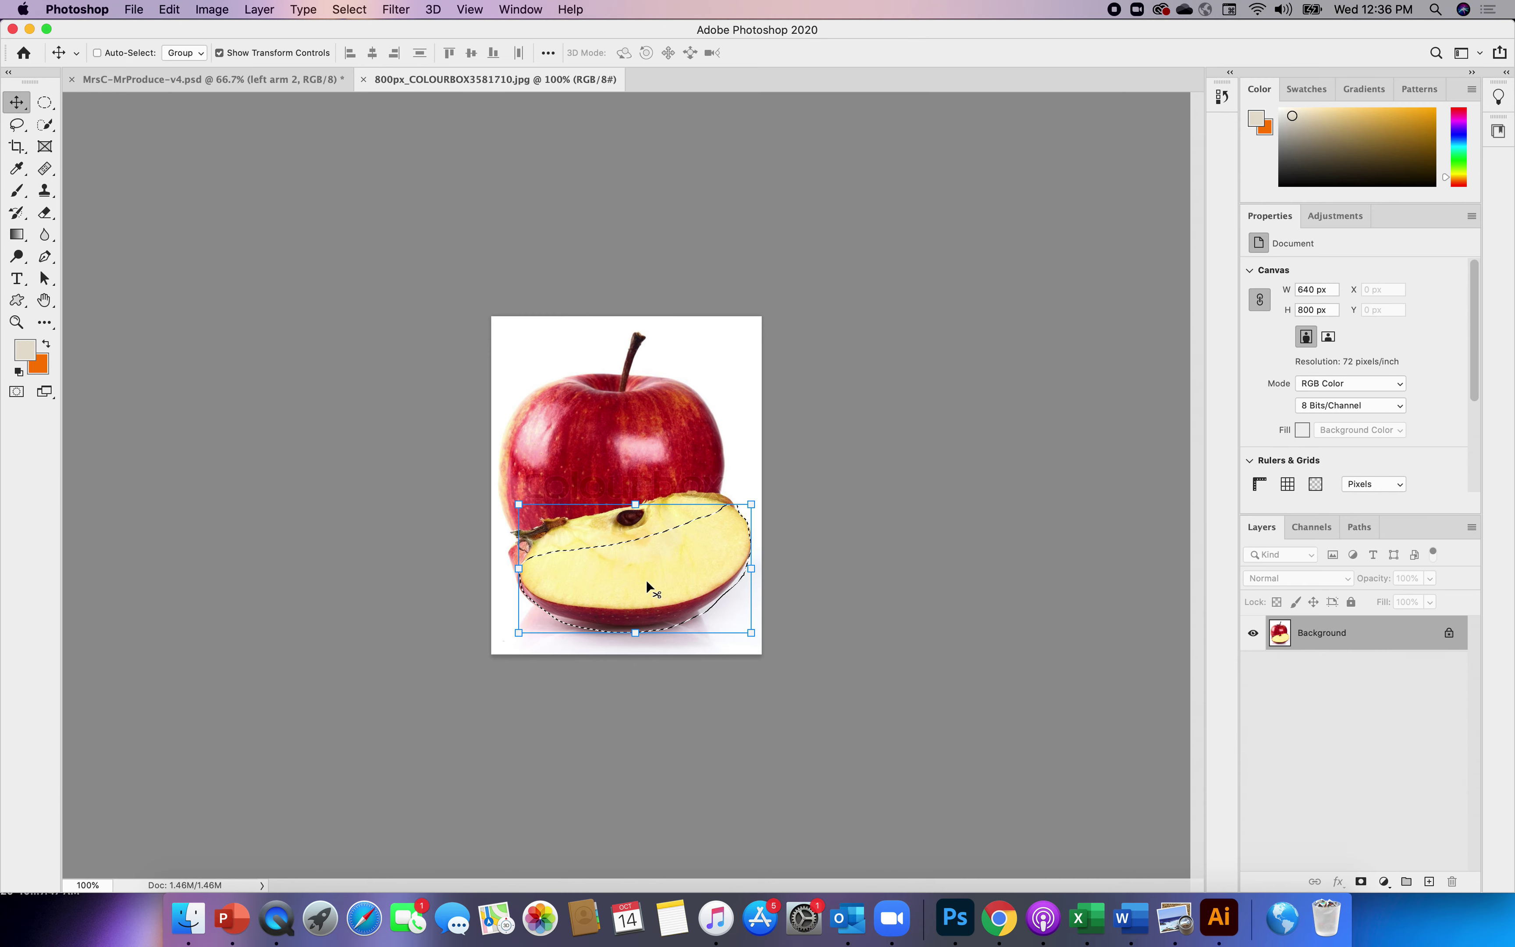
{"action": "mouse_move", "coordinate": [681, 583]}
{"action": "left_mouse_down"}
{"action": "mouse_move", "coordinate": [310, 249]}
{"action": "mouse_move", "coordinate": [222, 76]}
{"action": "left_mouse_up"}
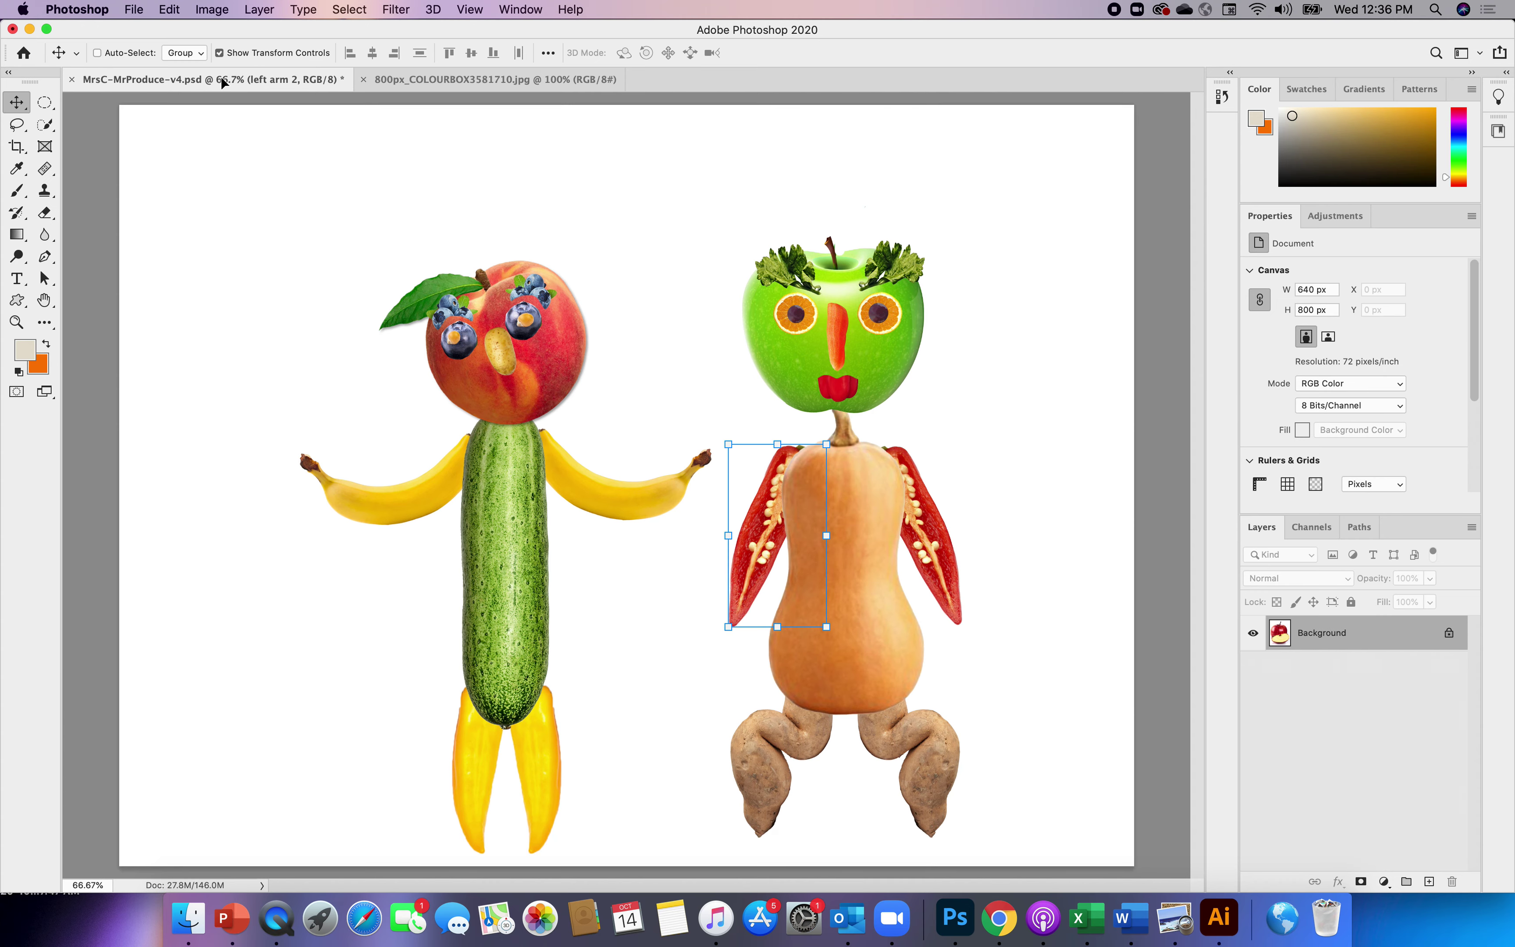
{"action": "left_click_drag", "start_coordinate": [527, 439], "coordinate": [530, 441]}
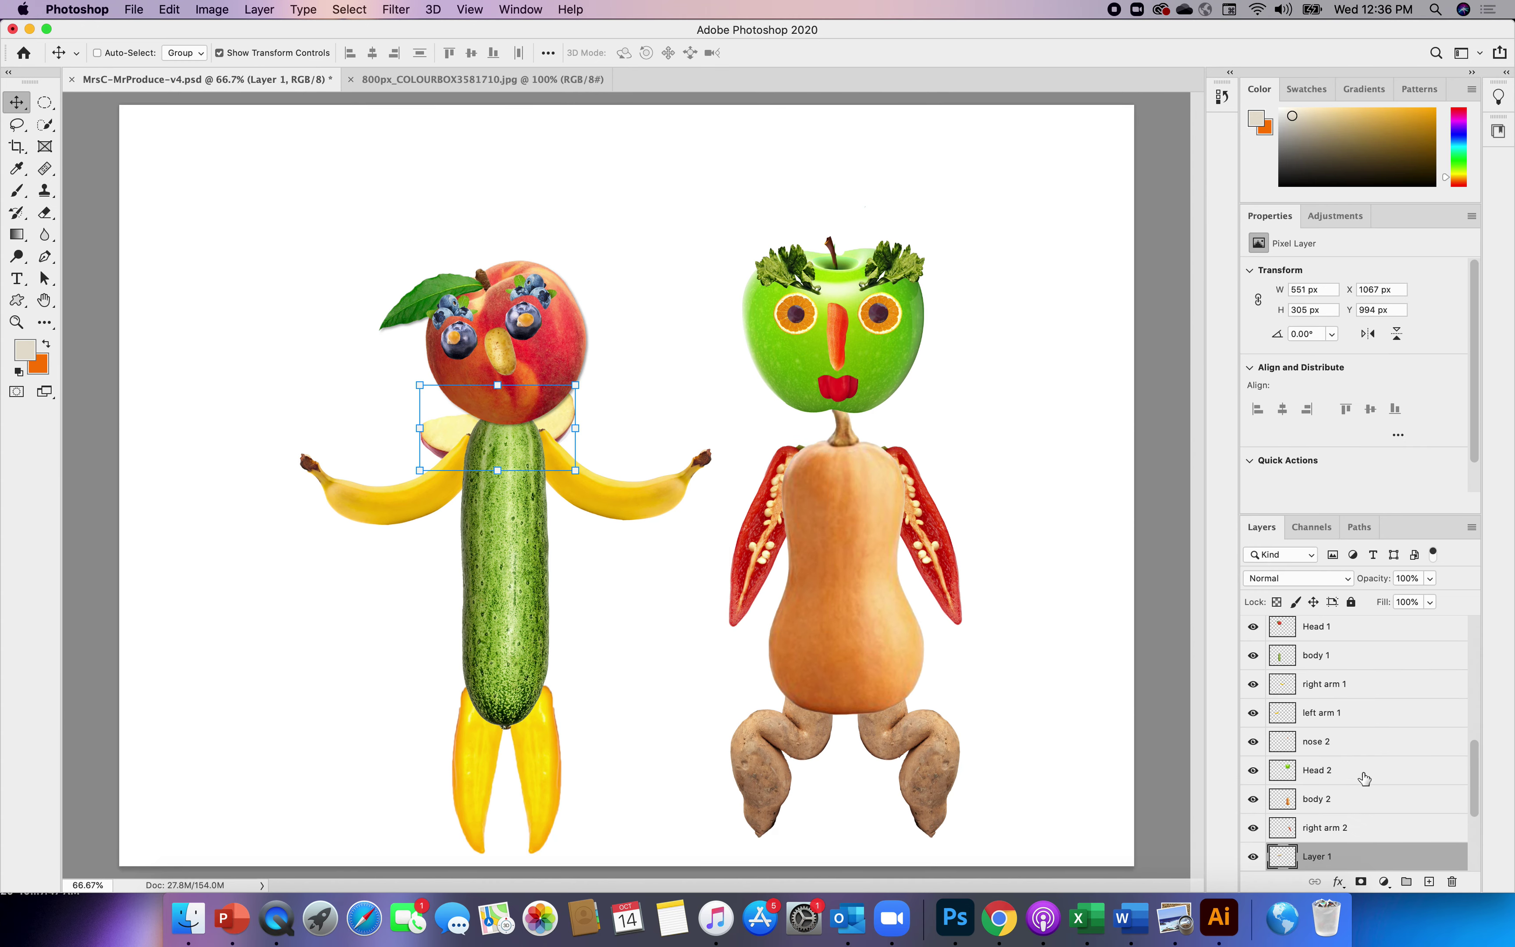
- Rename the apple slice layer as mouth 1 and move it directly above Head 1
{"action": "double_click", "coordinate": [1312, 856]}
{"action": "type", "text": "mouth"}
{"action": "key", "text": "Return"}
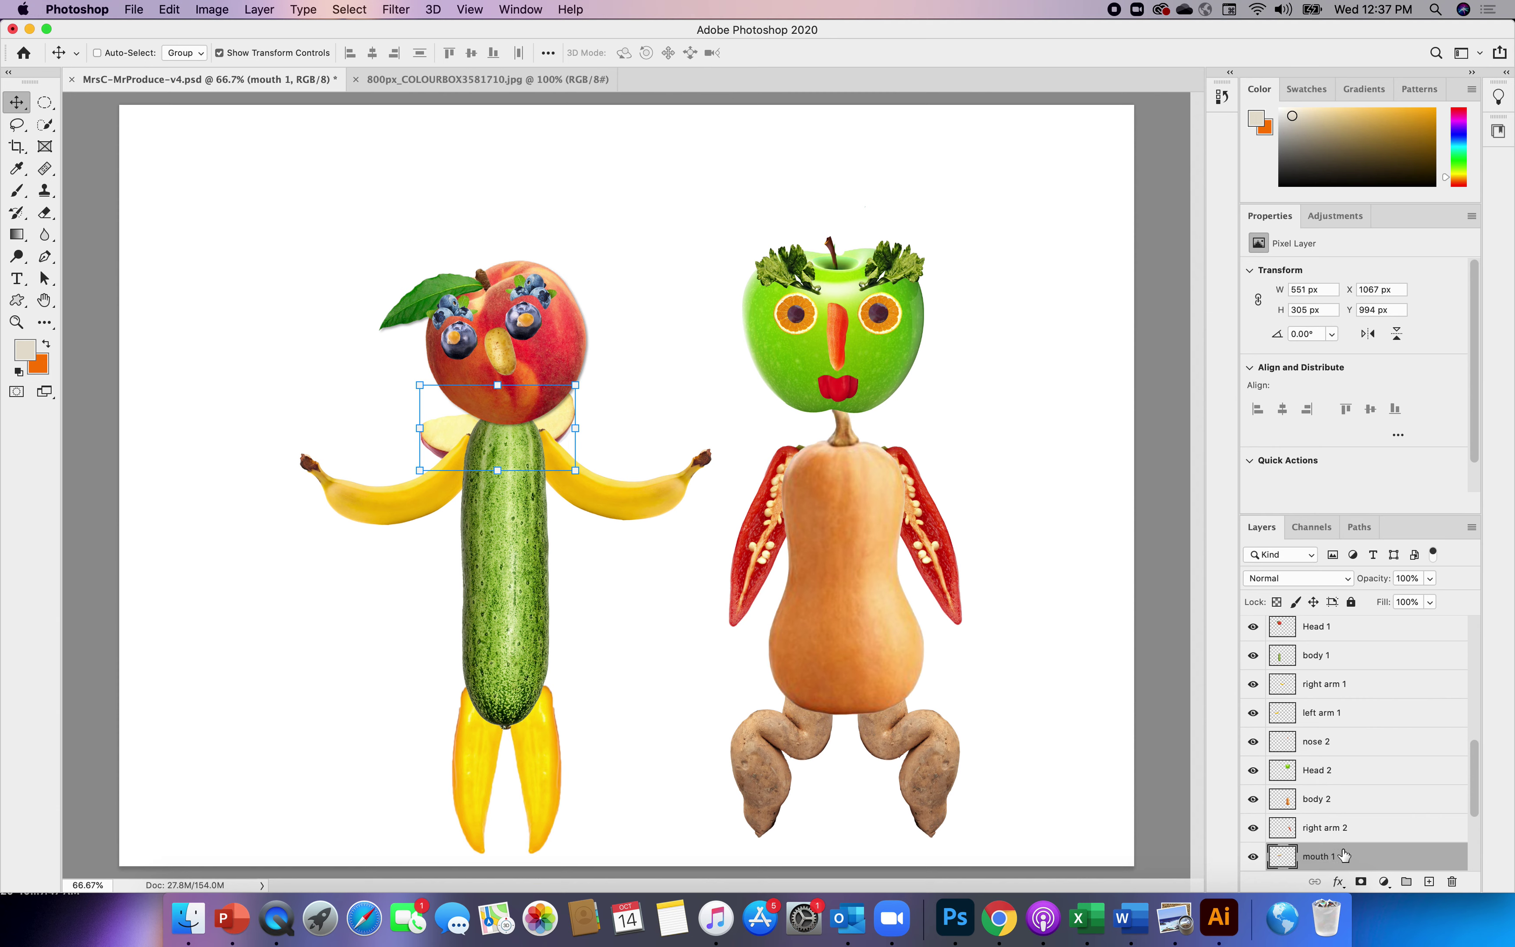
{"action": "left_click_drag", "start_coordinate": [1344, 856], "coordinate": [1337, 673]}
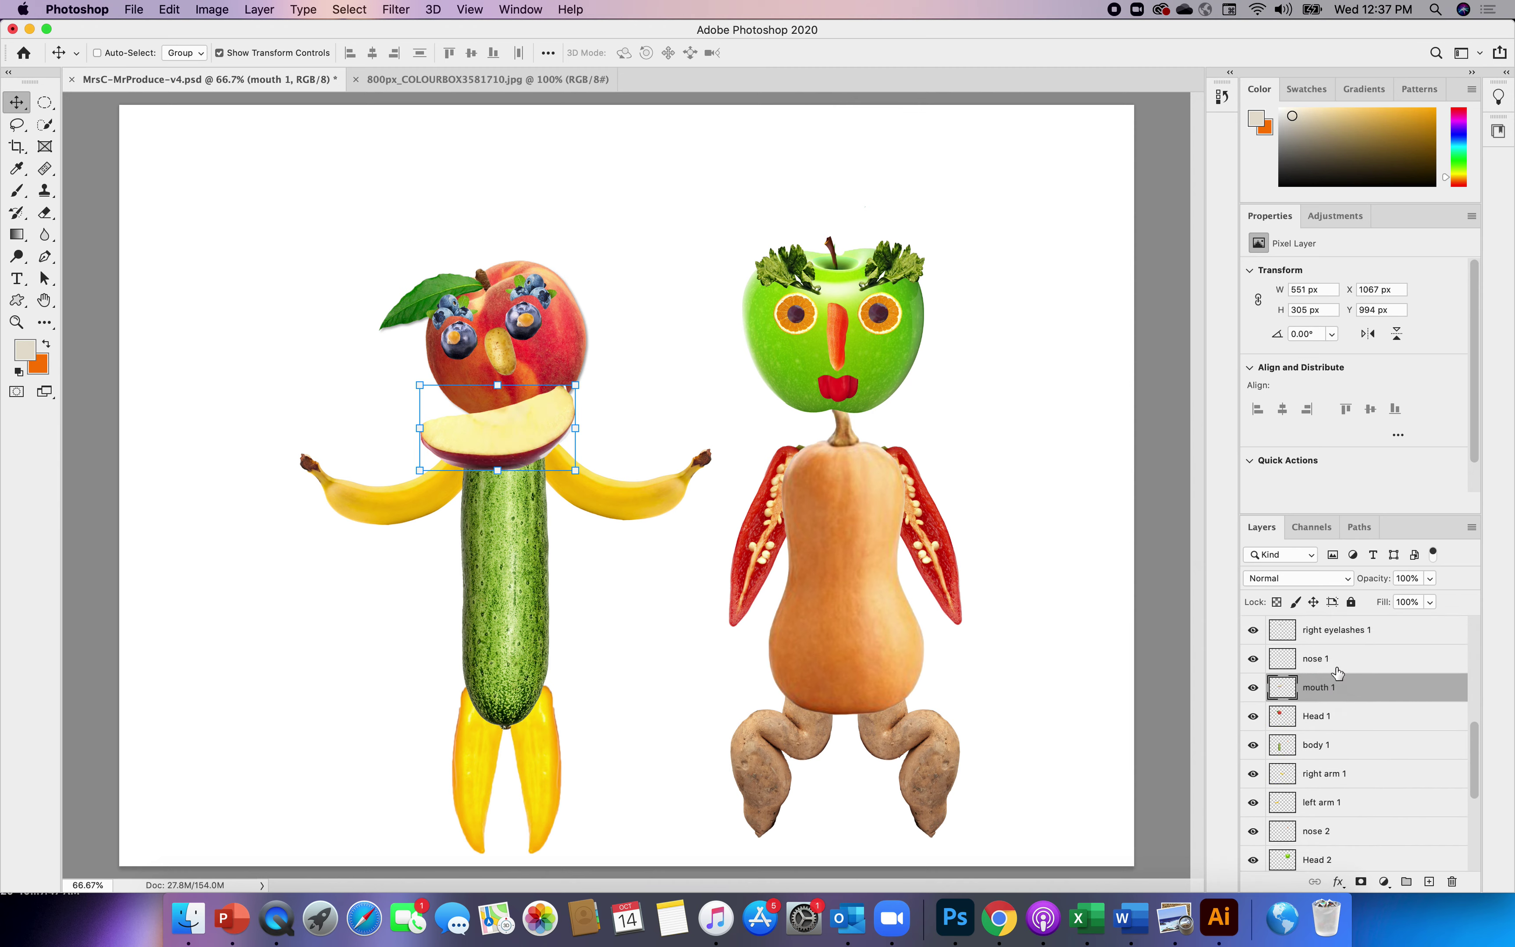
- Scale the apple mouth down to about 345 × 170 px and move it up onto the peach face
{"action": "left_click_drag", "start_coordinate": [419, 471], "coordinate": [479, 434]}
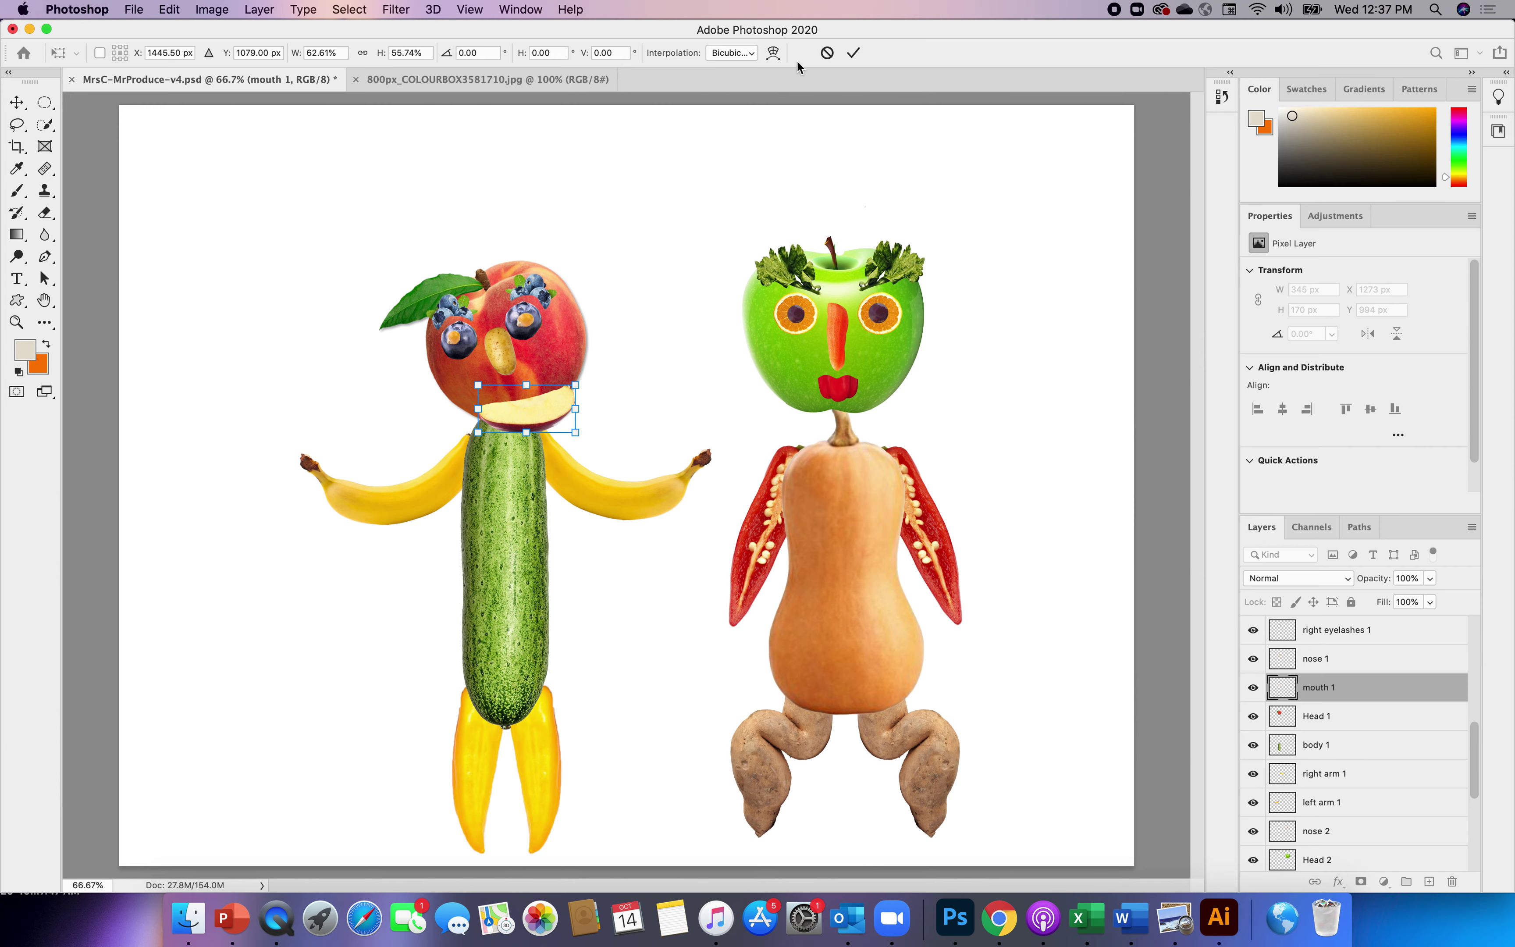
{"action": "left_click", "coordinate": [854, 52]}
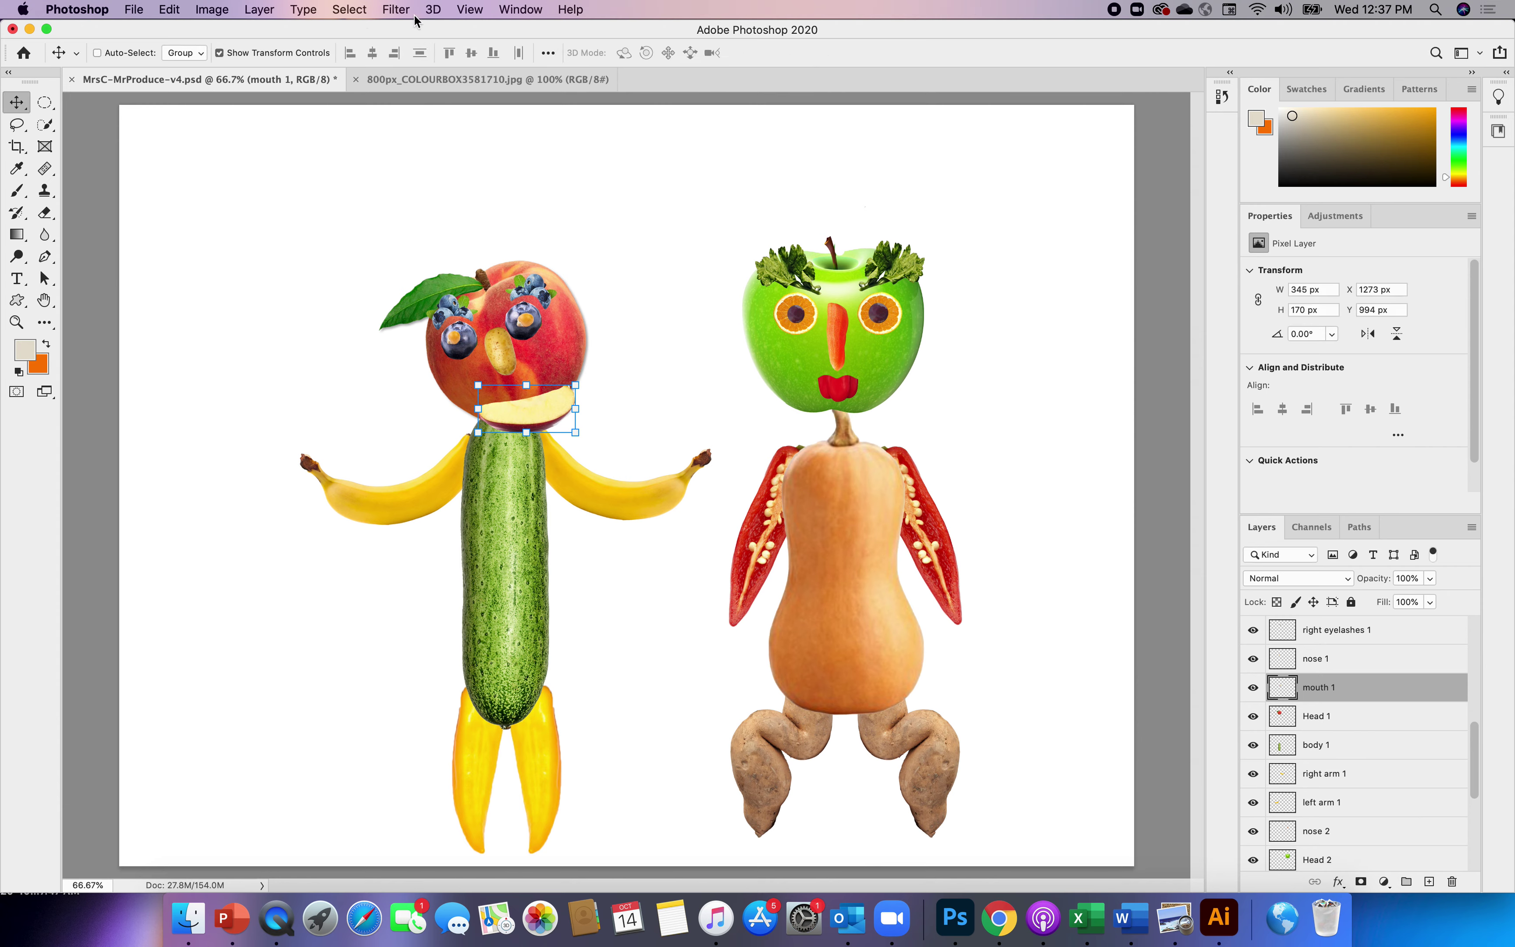
{"action": "left_click", "coordinate": [469, 9]}
{"action": "left_click", "coordinate": [494, 136]}
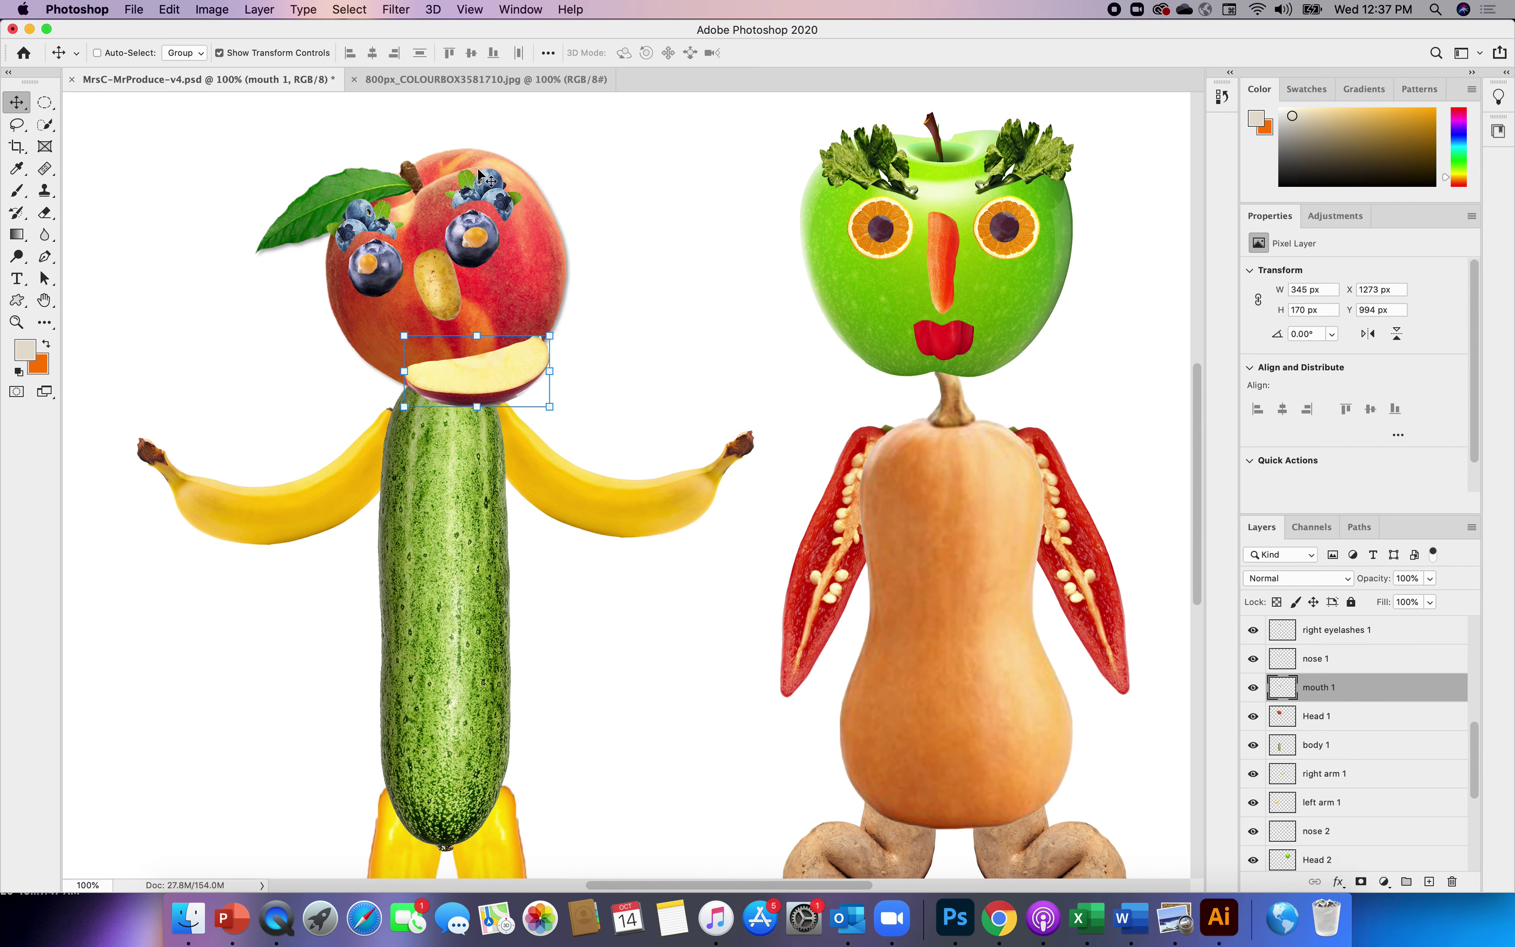
{"action": "left_click_drag", "start_coordinate": [459, 380], "coordinate": [459, 358]}
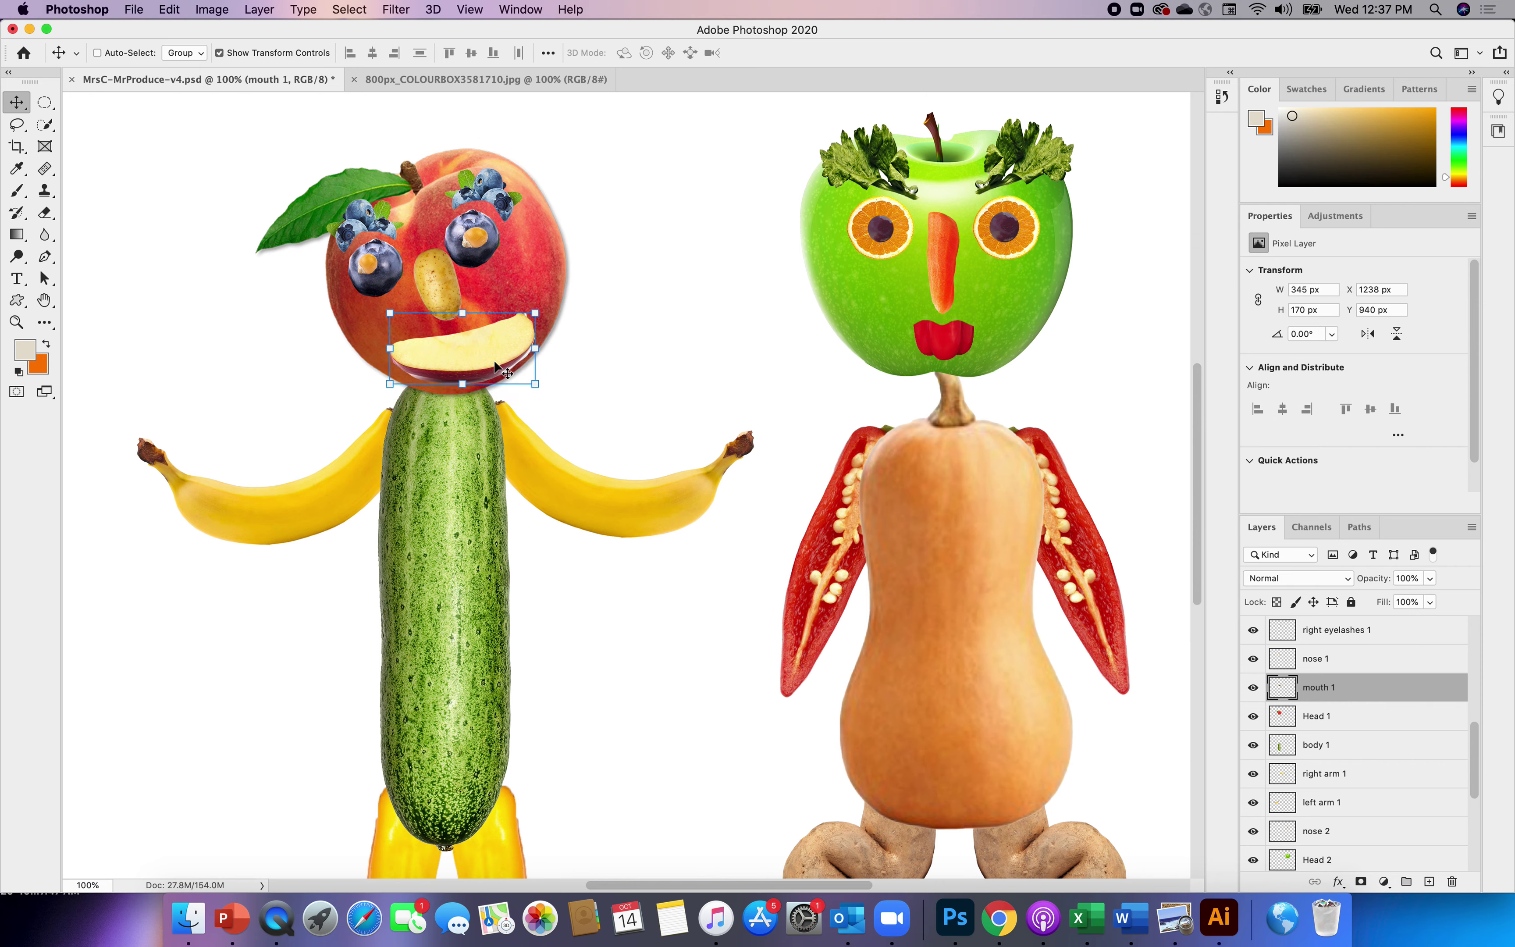
- Shrink the apple mouth to about 233 × 150 px and position it just below the potato nose
{"action": "left_click_drag", "start_coordinate": [535, 312], "coordinate": [487, 322]}
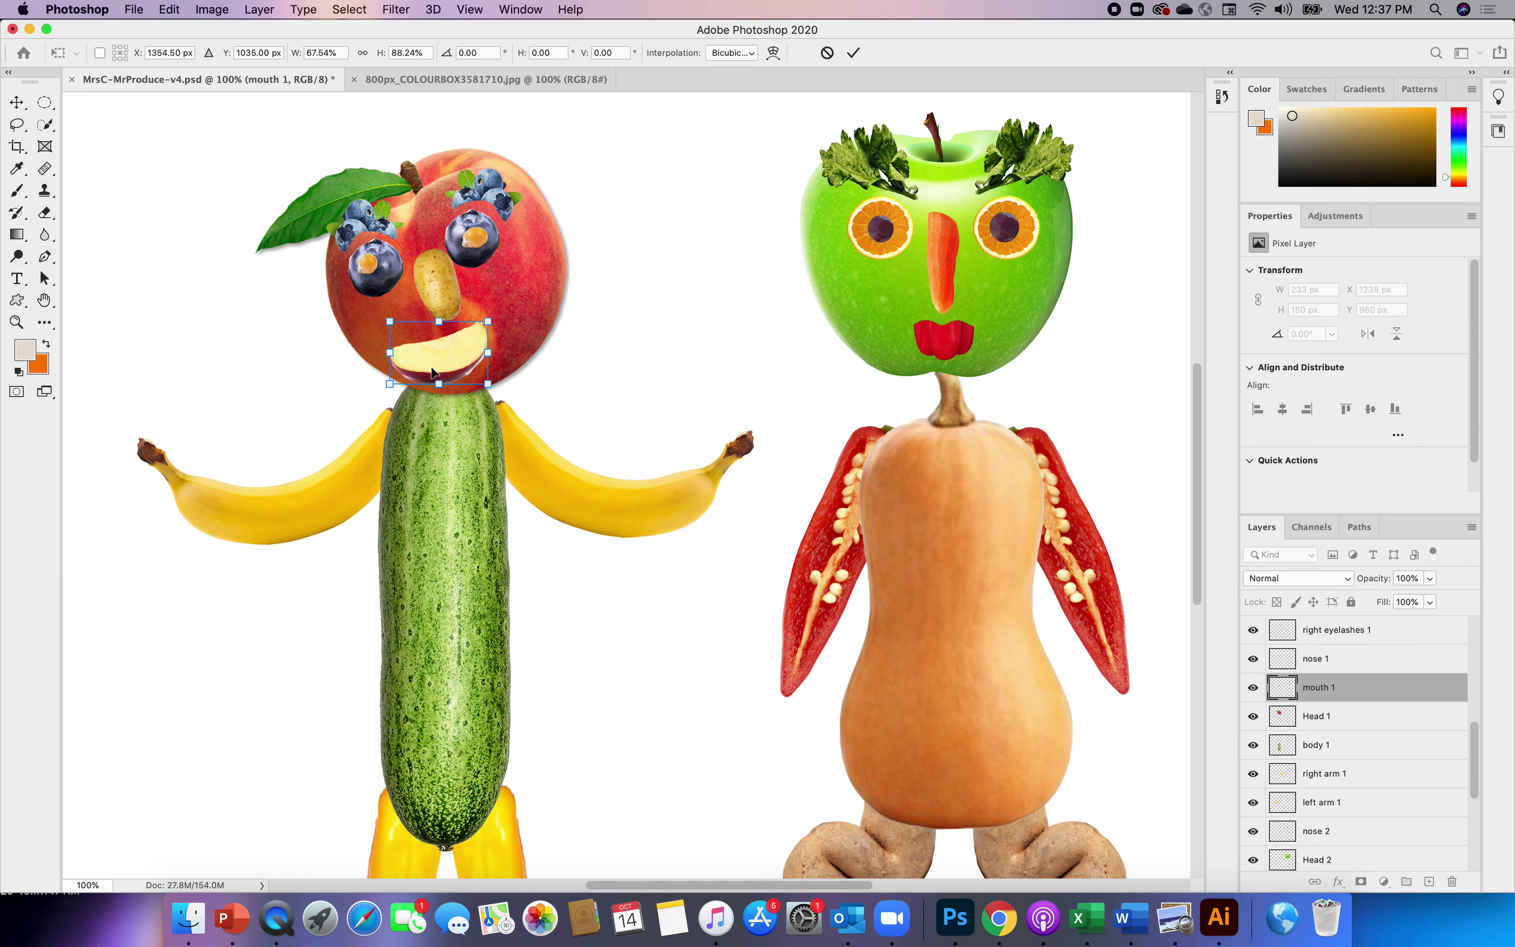
{"action": "left_click", "coordinate": [18, 102]}
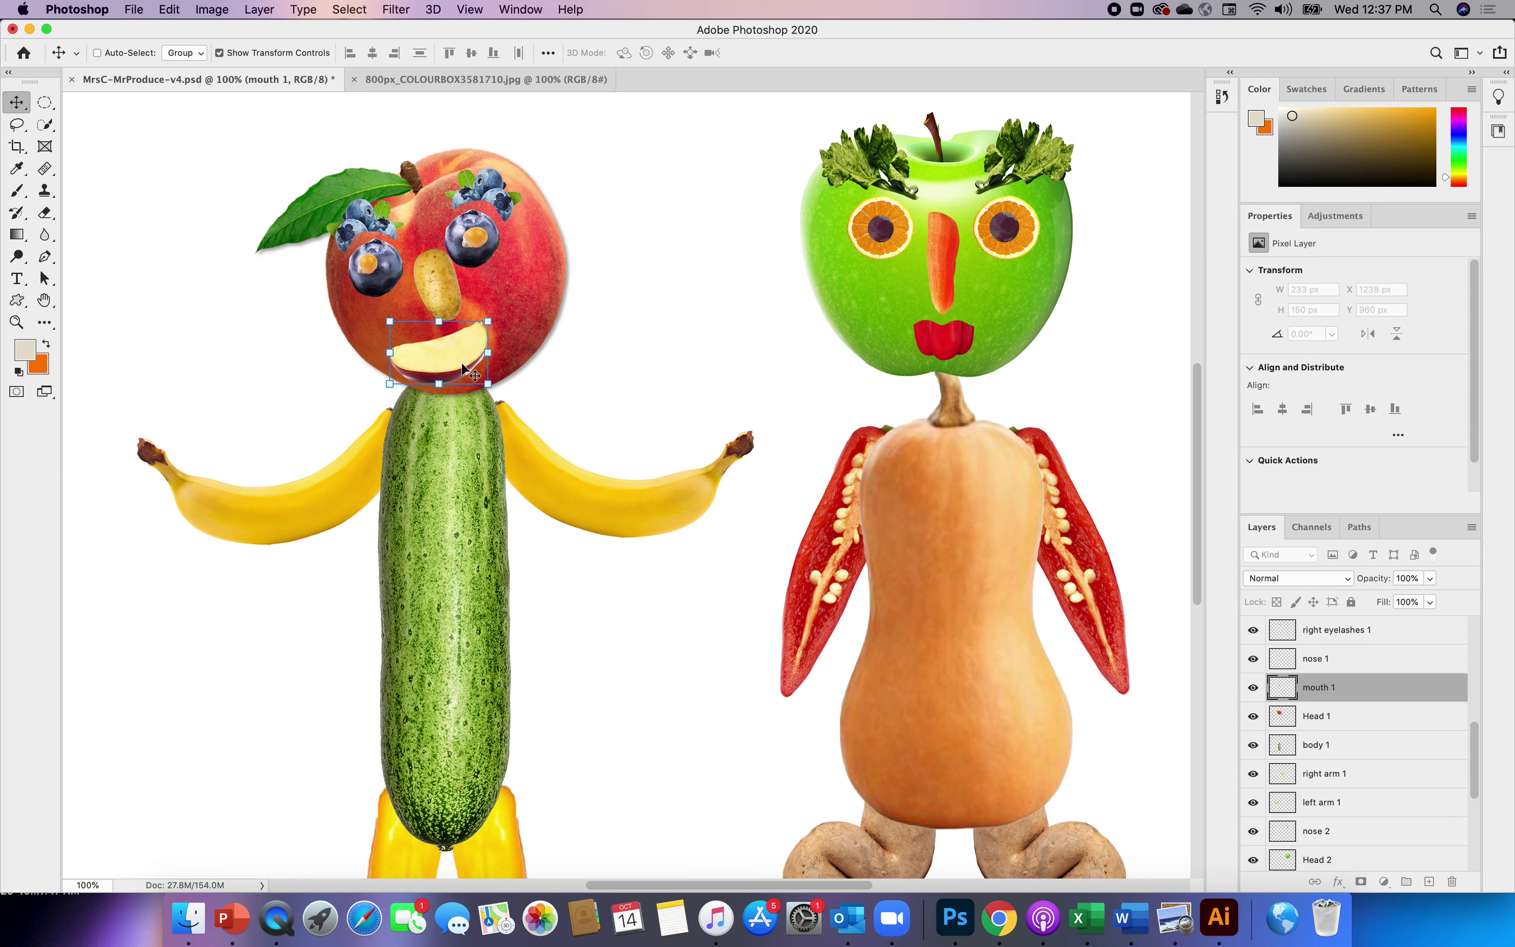
{"action": "left_click_drag", "start_coordinate": [447, 369], "coordinate": [470, 363]}
- Erase the stray white fringe beside the peel and the rough upper edge of the apple mouth on the mouth 1 layer
{"action": "left_click", "coordinate": [468, 9]}
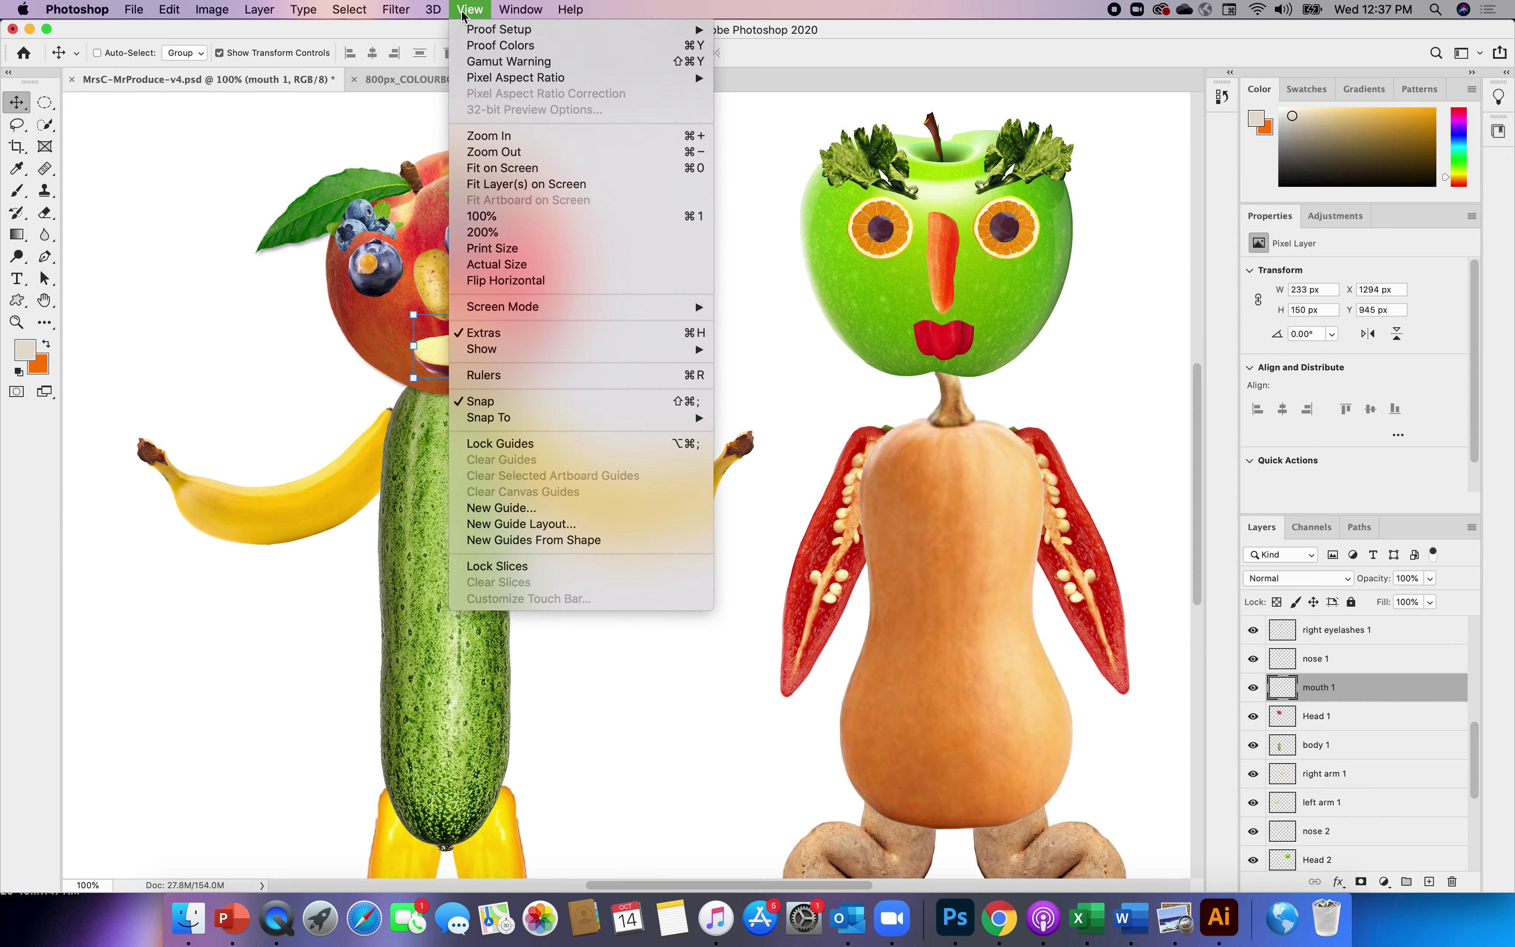
{"action": "left_click", "coordinate": [509, 139]}
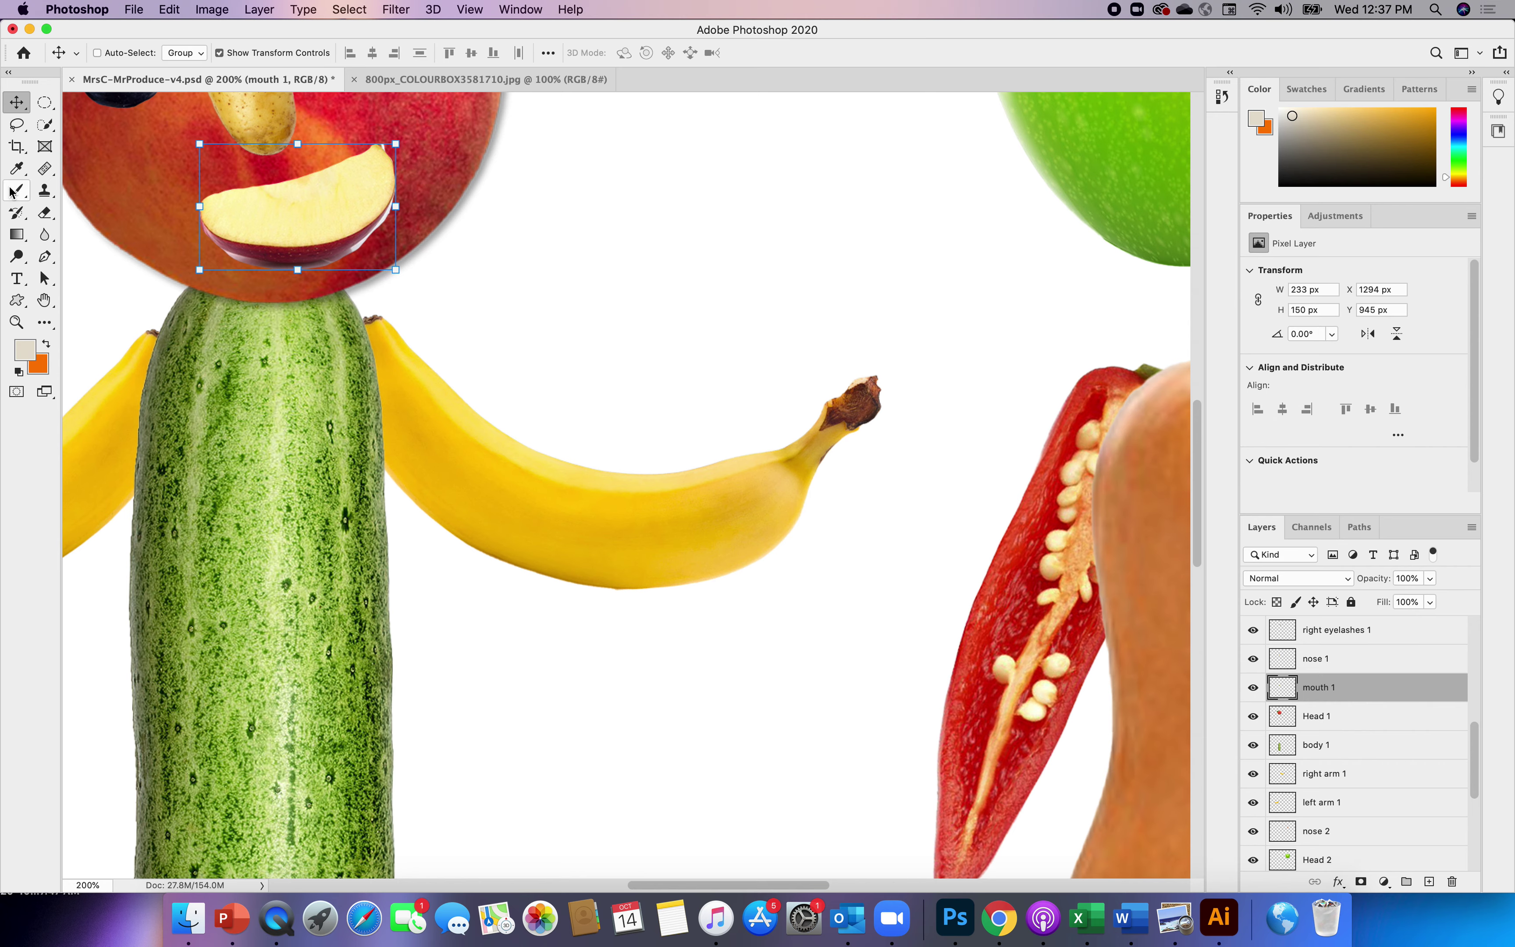
{"action": "left_click", "coordinate": [45, 217]}
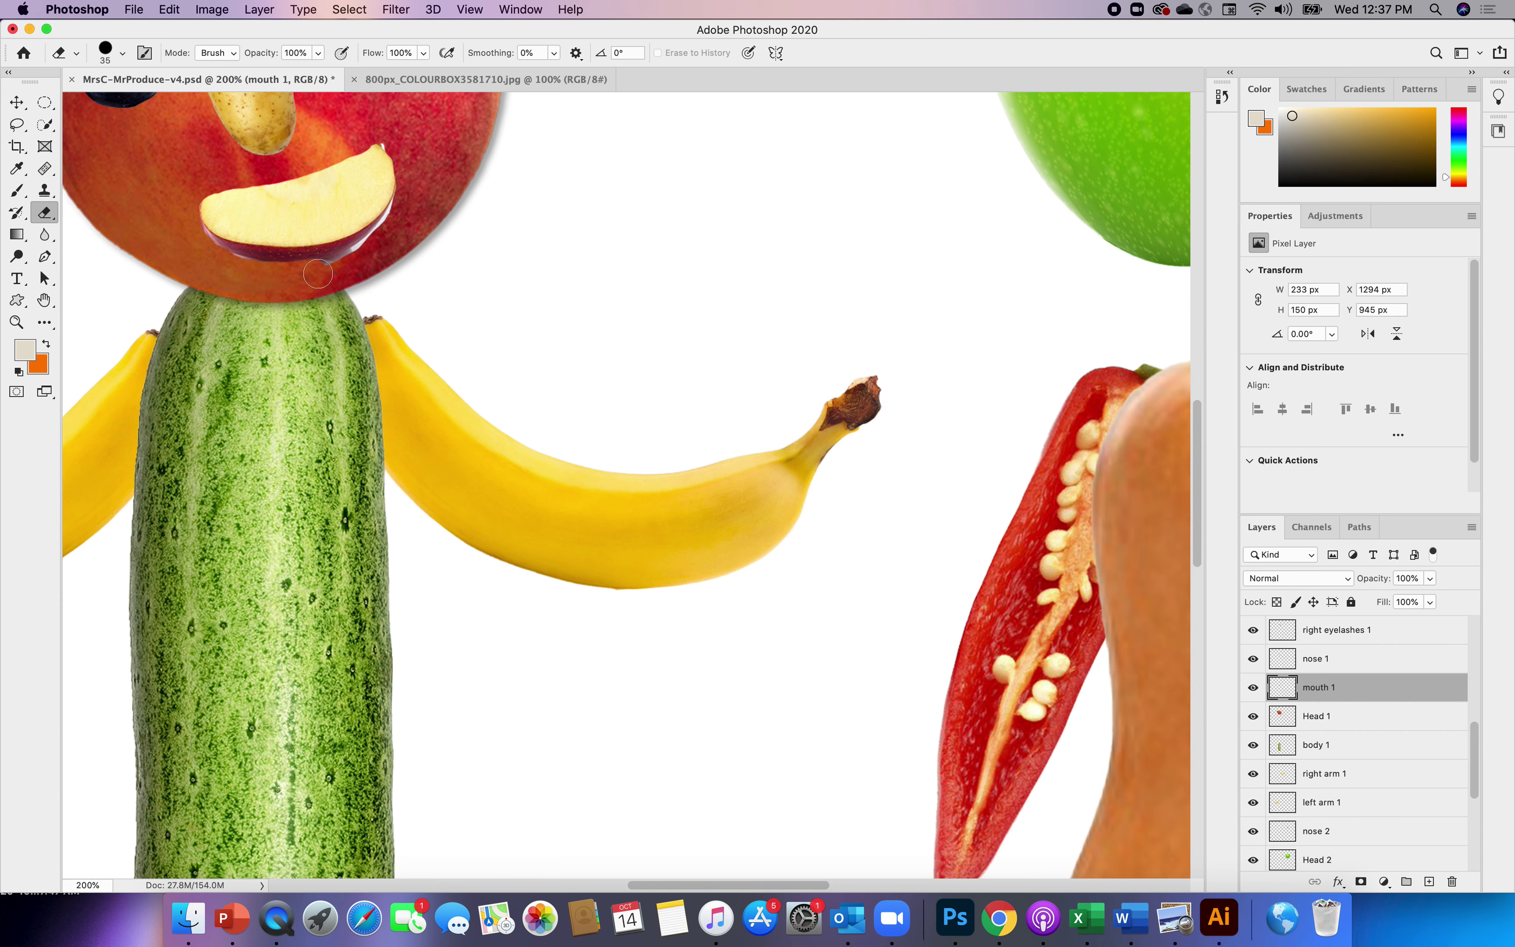
{"action": "mouse_move", "coordinate": [368, 251]}
{"action": "left_mouse_down"}
{"action": "mouse_move", "coordinate": [405, 208]}
{"action": "mouse_move", "coordinate": [409, 156]}
{"action": "mouse_move", "coordinate": [387, 132]}
{"action": "left_mouse_up"}
{"action": "mouse_move", "coordinate": [231, 185]}
{"action": "left_mouse_down"}
{"action": "mouse_move", "coordinate": [297, 180]}
{"action": "mouse_move", "coordinate": [366, 133]}
{"action": "left_mouse_up"}
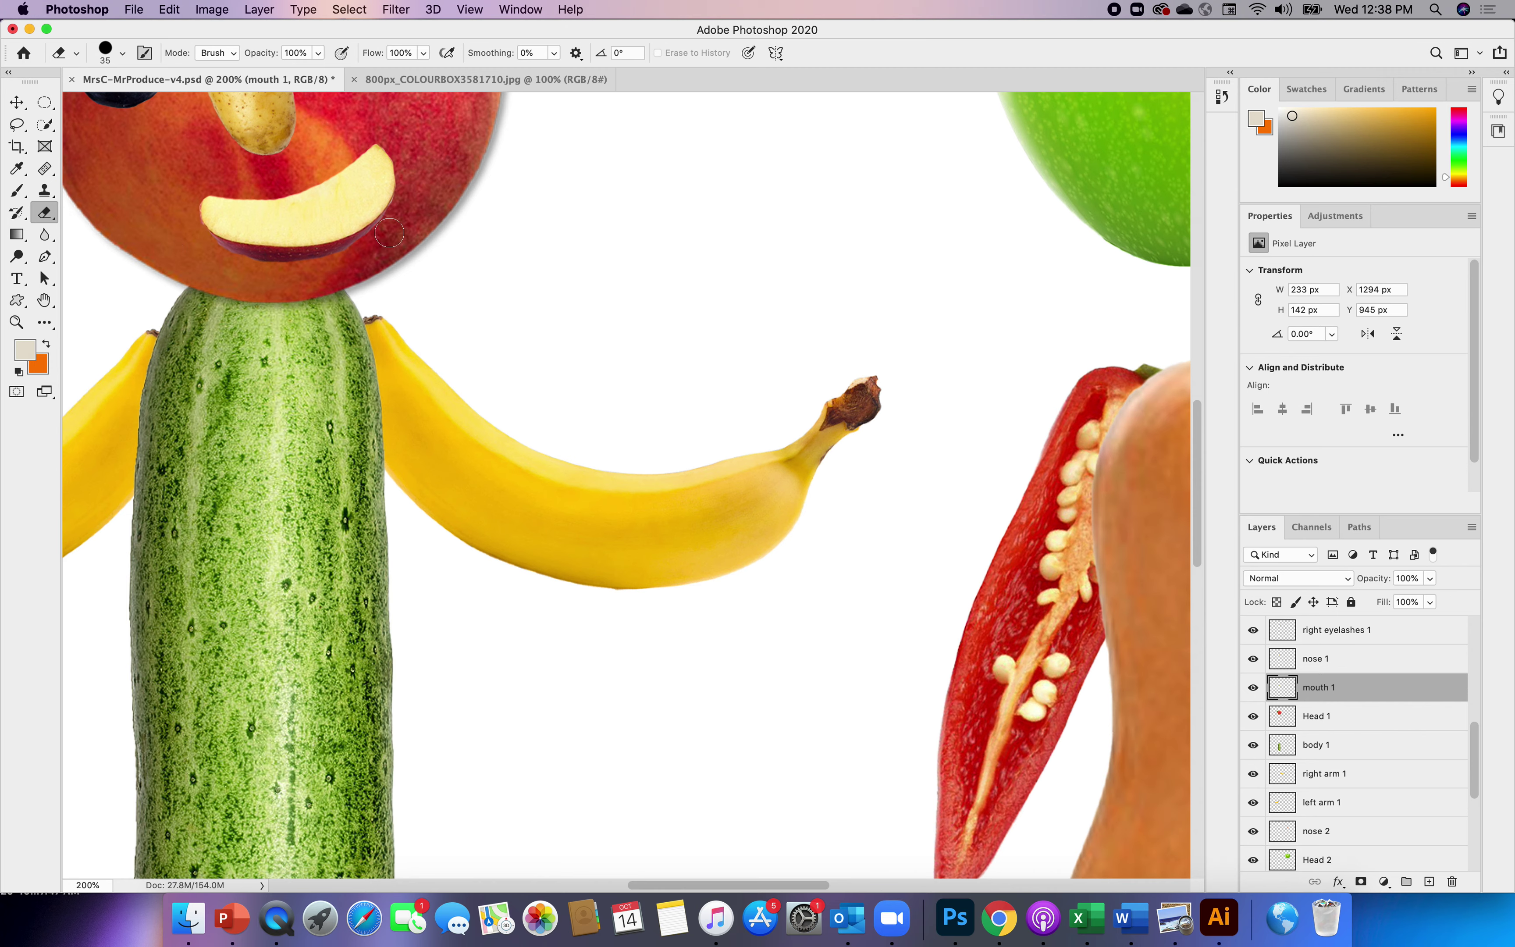
{"action": "left_click", "coordinate": [17, 104]}
{"action": "left_click", "coordinate": [475, 16]}
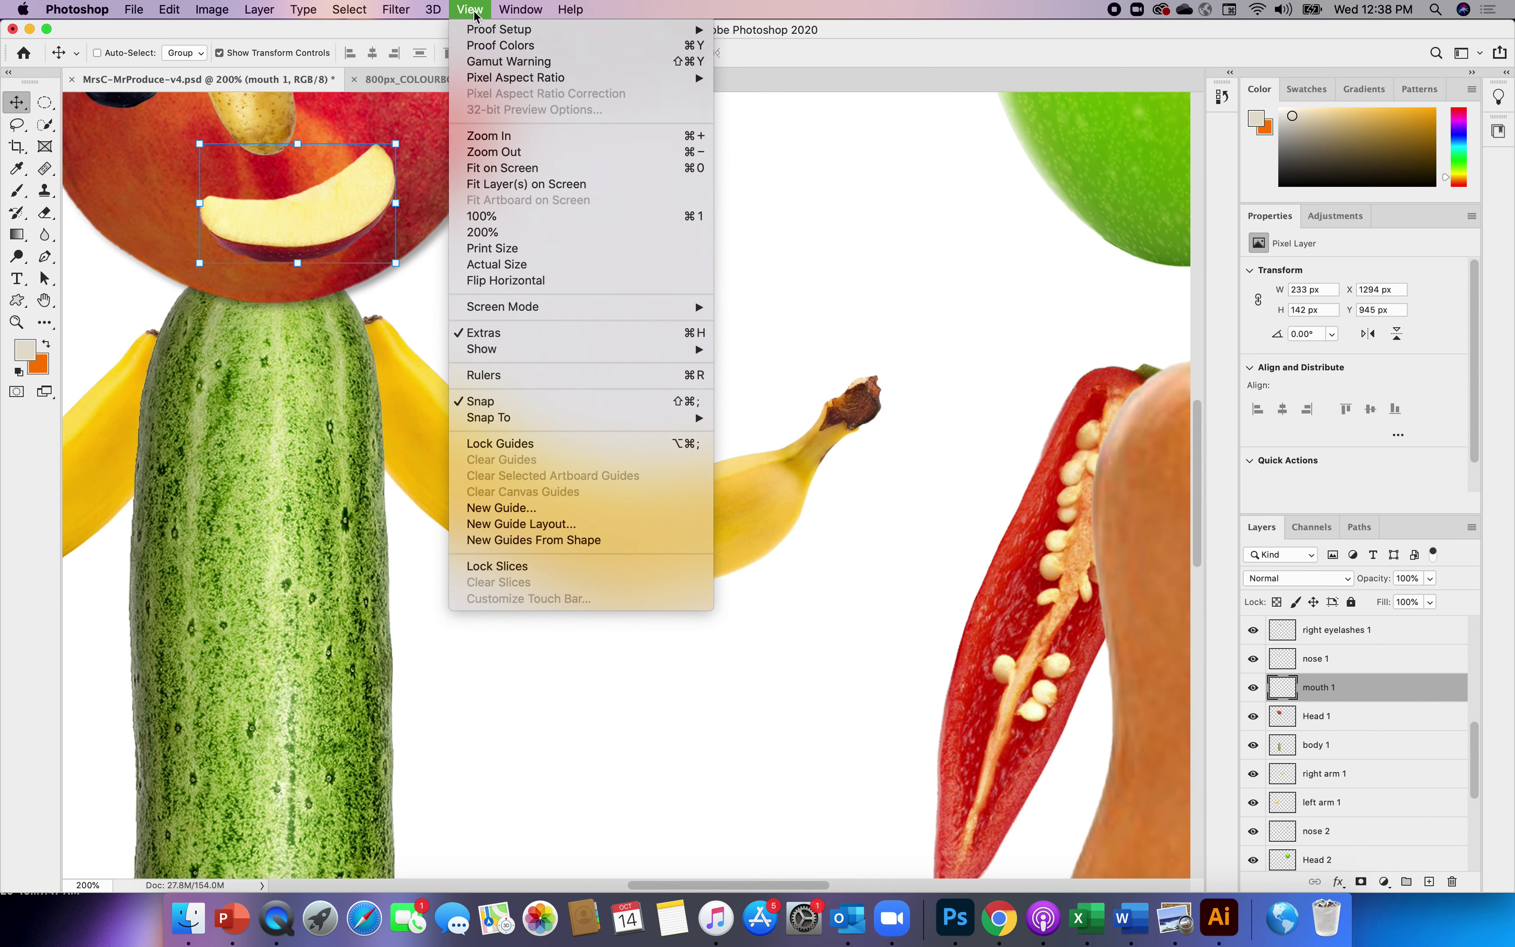
{"action": "left_click", "coordinate": [507, 162]}
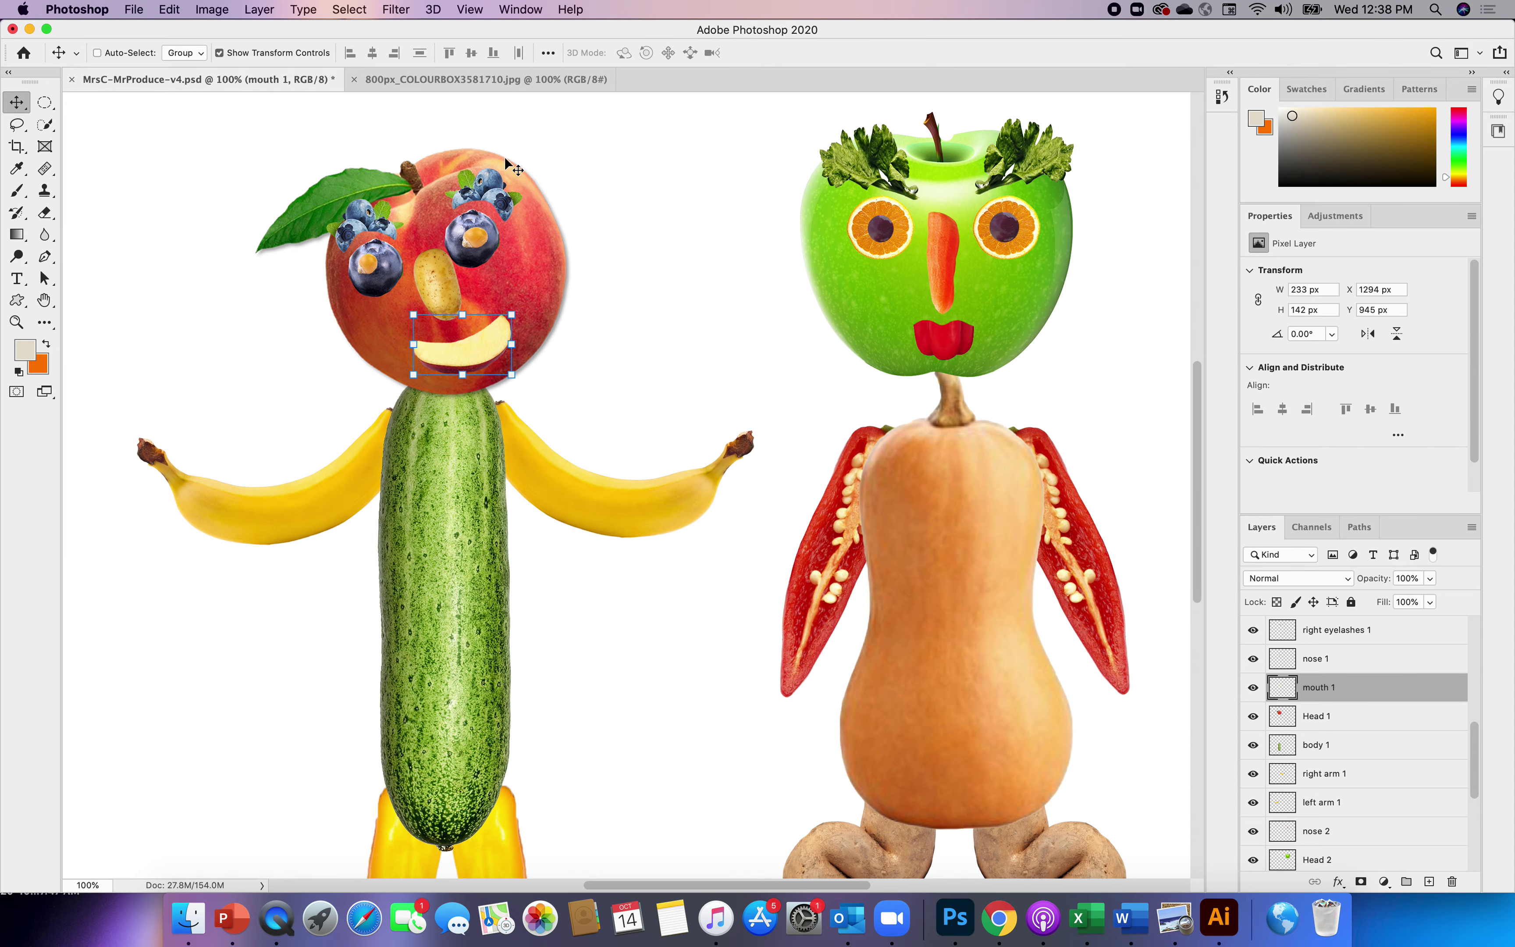
- Close the cut apple photo and save MrsC-MrProduce-v4.psd
{"action": "left_click", "coordinate": [473, 10]}
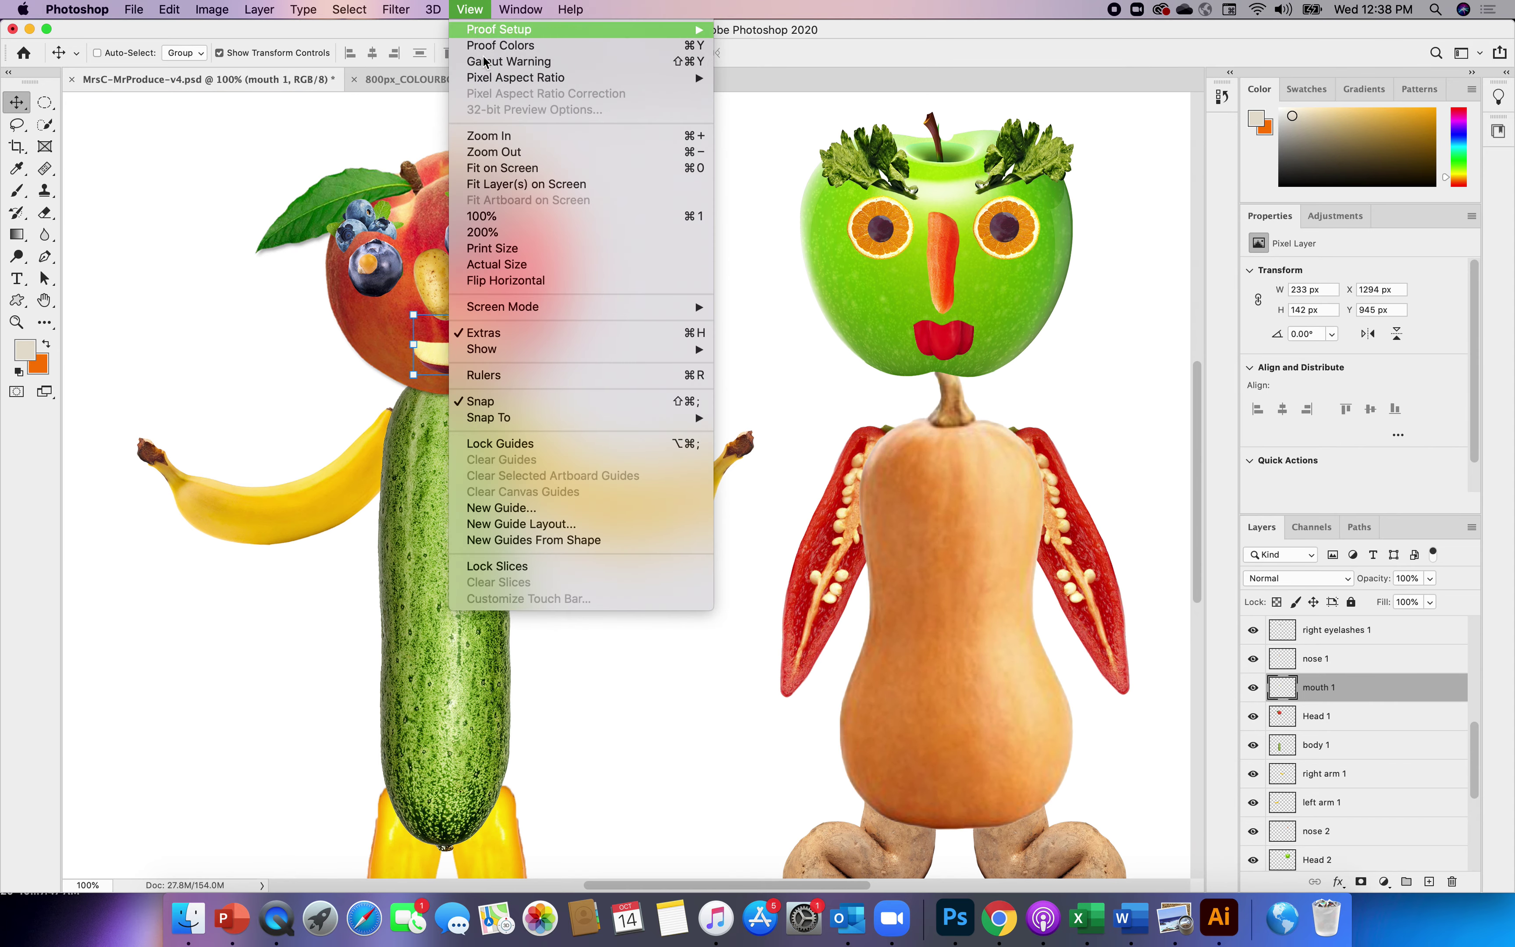
{"action": "left_click", "coordinate": [500, 159]}
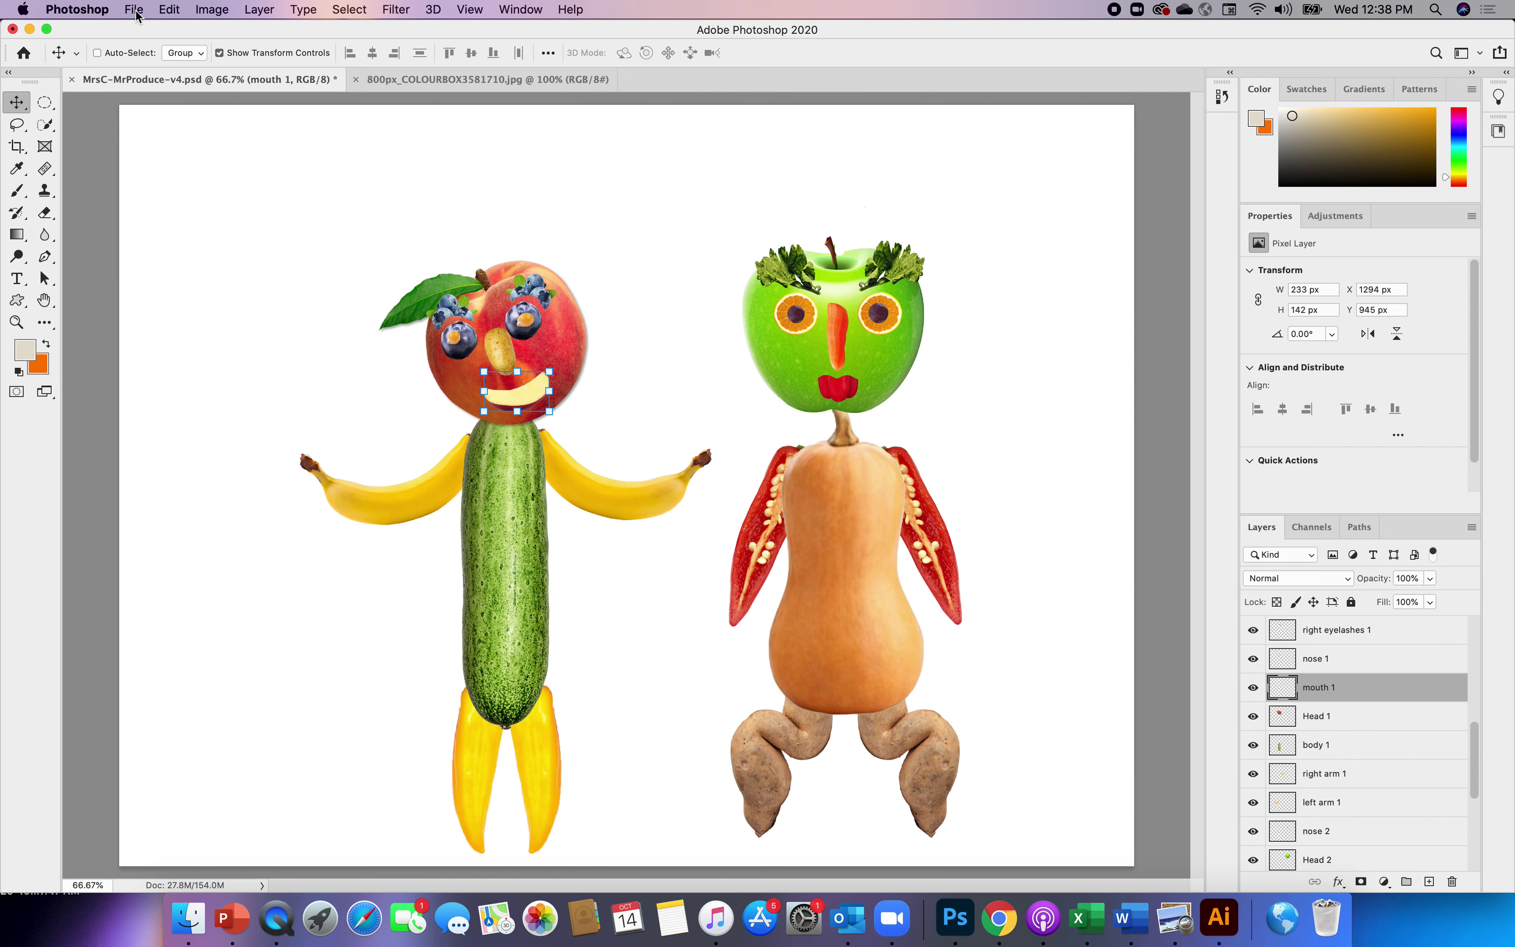
{"action": "left_click", "coordinate": [356, 79]}
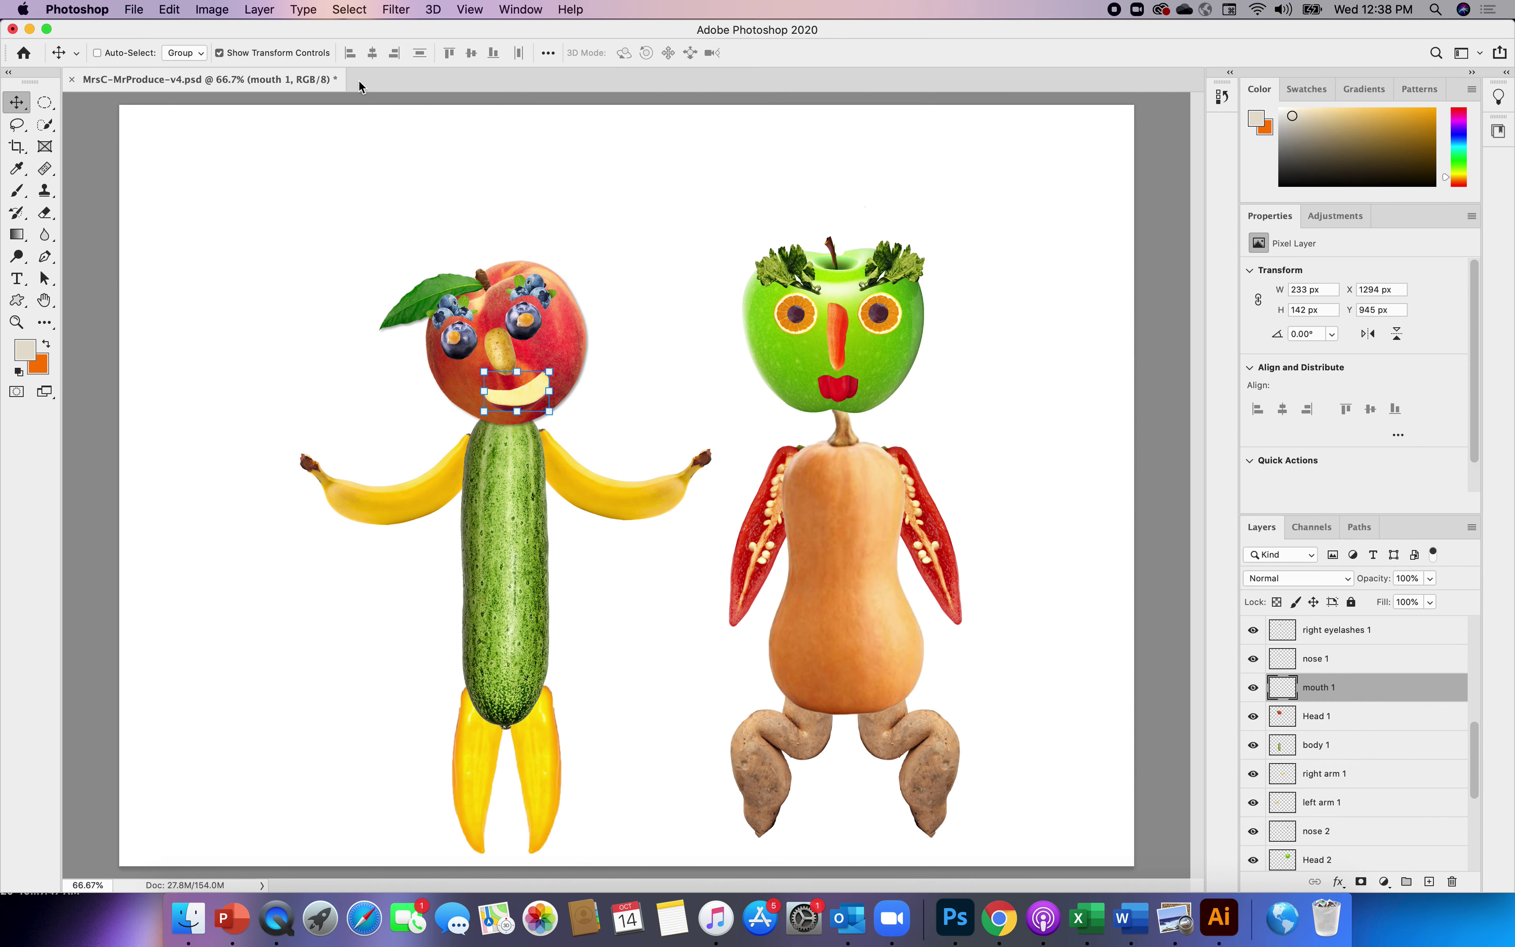
{"action": "left_click", "coordinate": [150, 17]}
{"action": "left_click", "coordinate": [162, 198]}
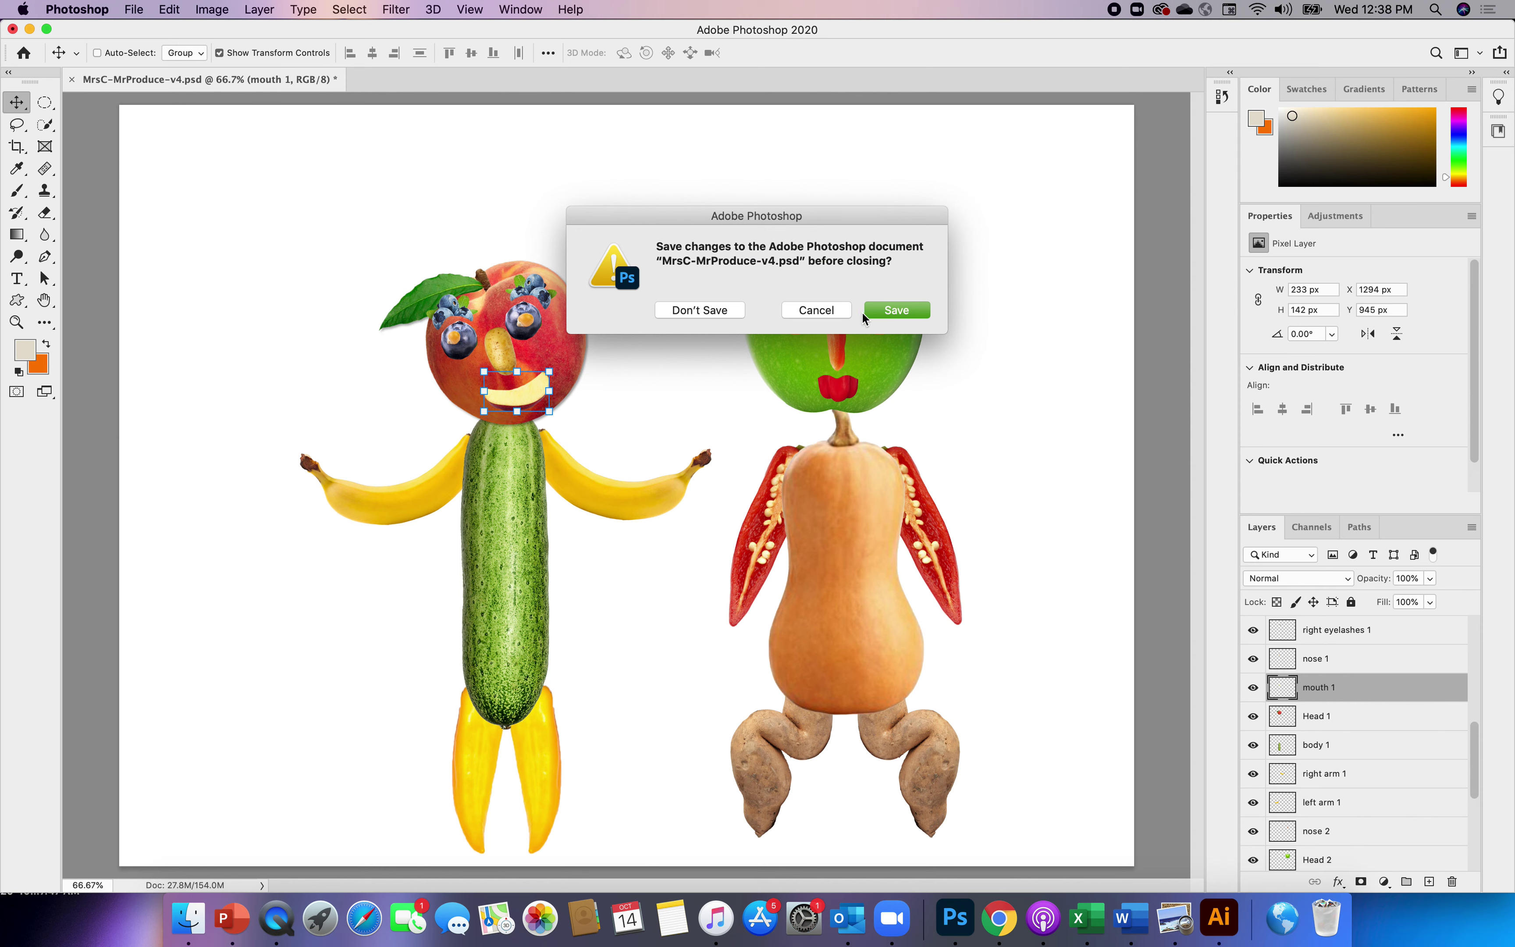
{"action": "left_click", "coordinate": [818, 310]}
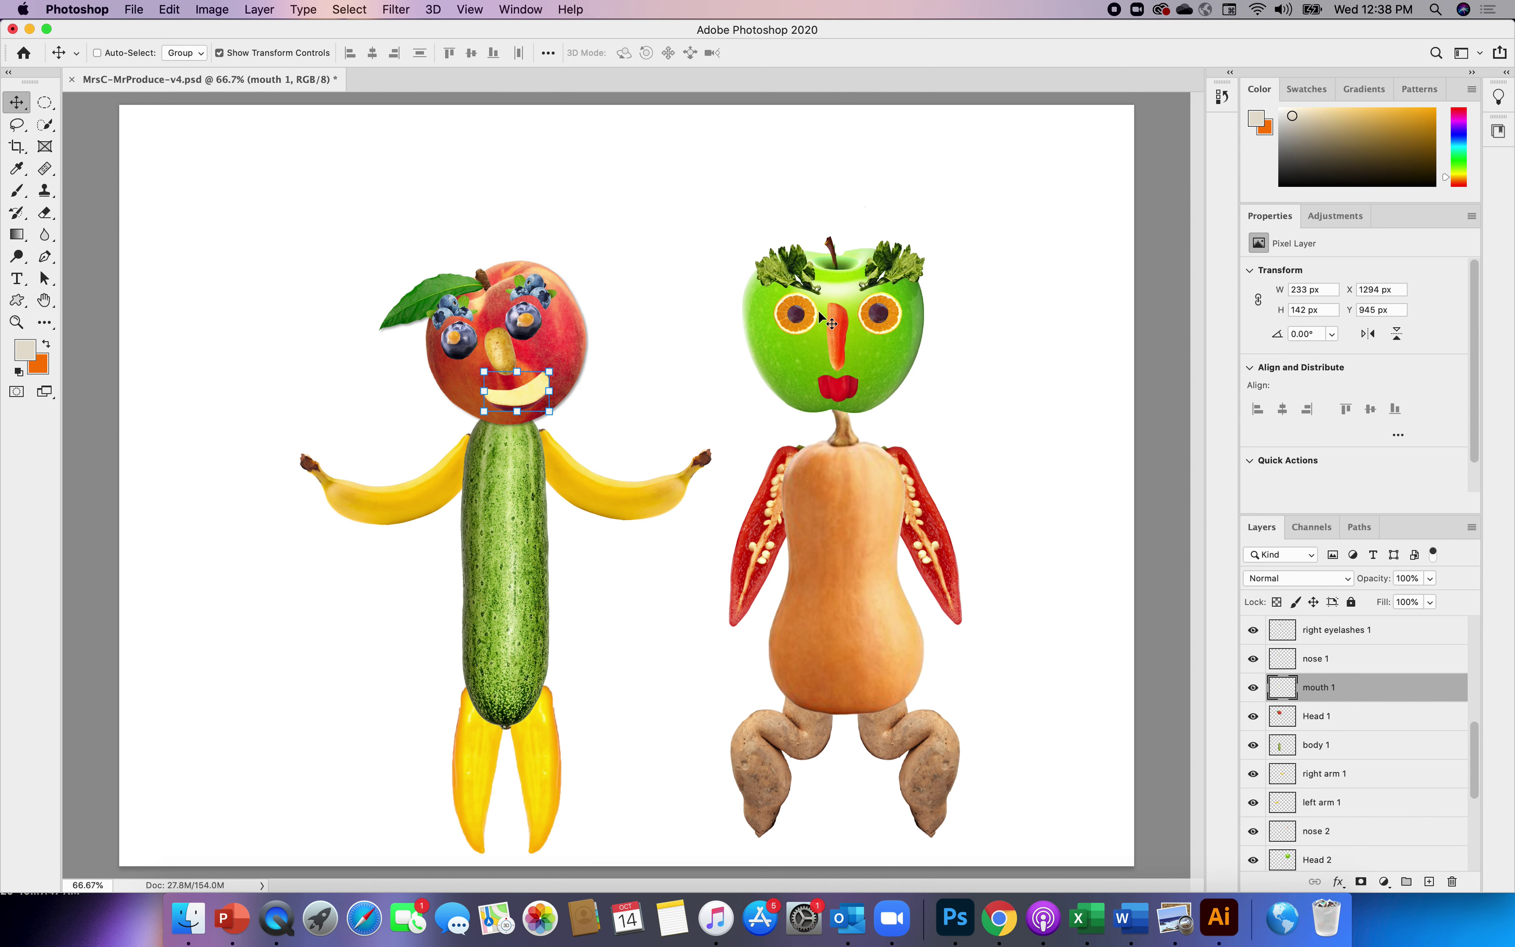
{"action": "left_click", "coordinate": [134, 17]}
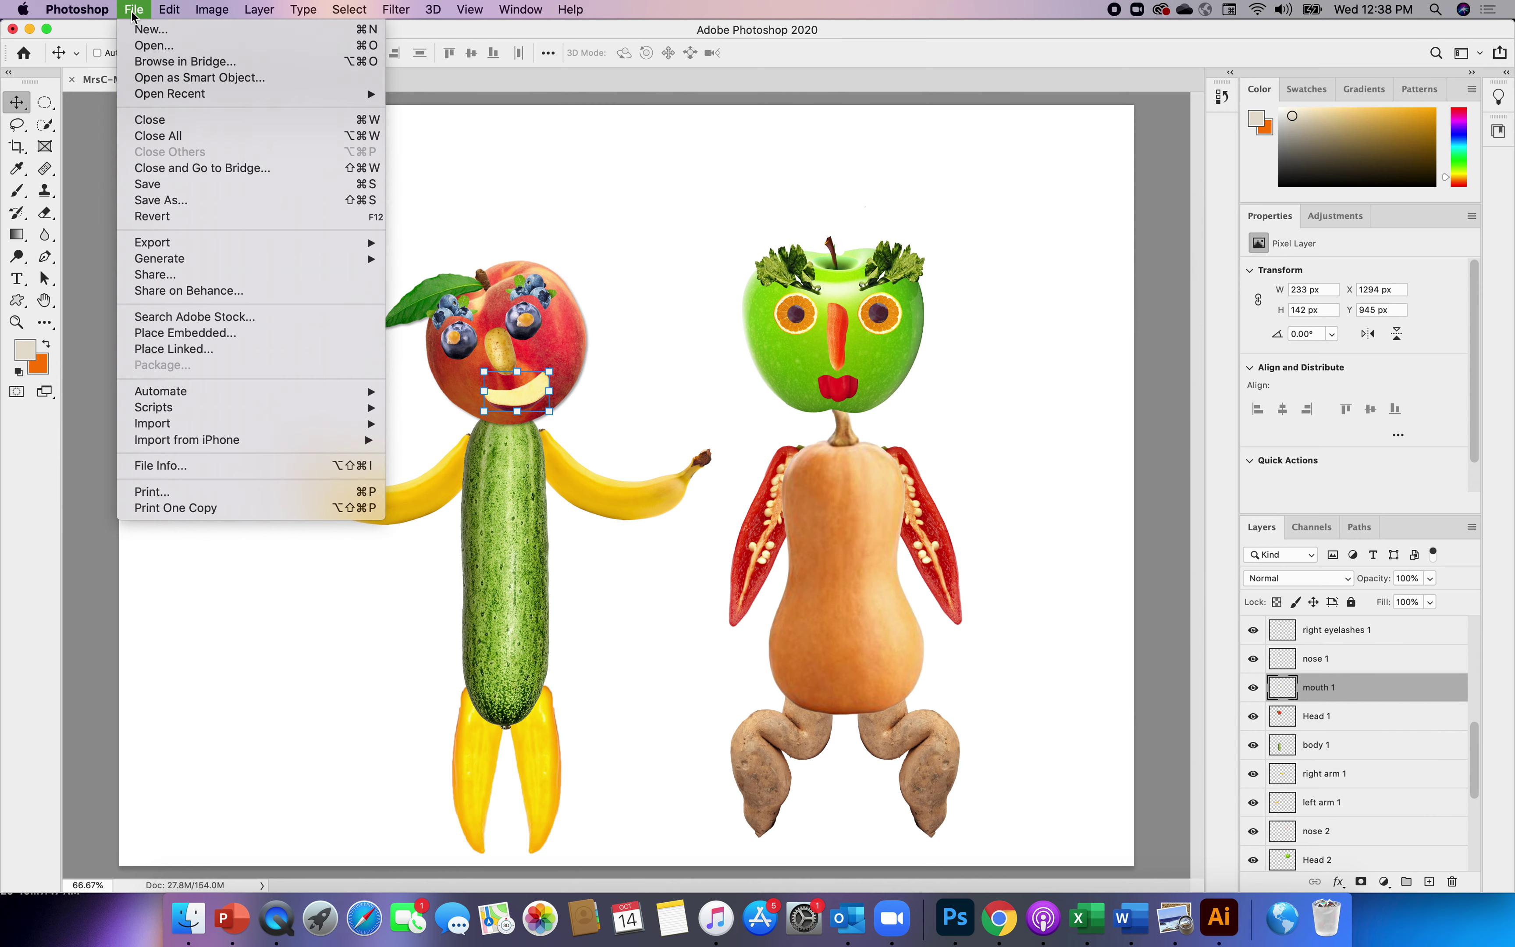
{"action": "left_click", "coordinate": [161, 186]}
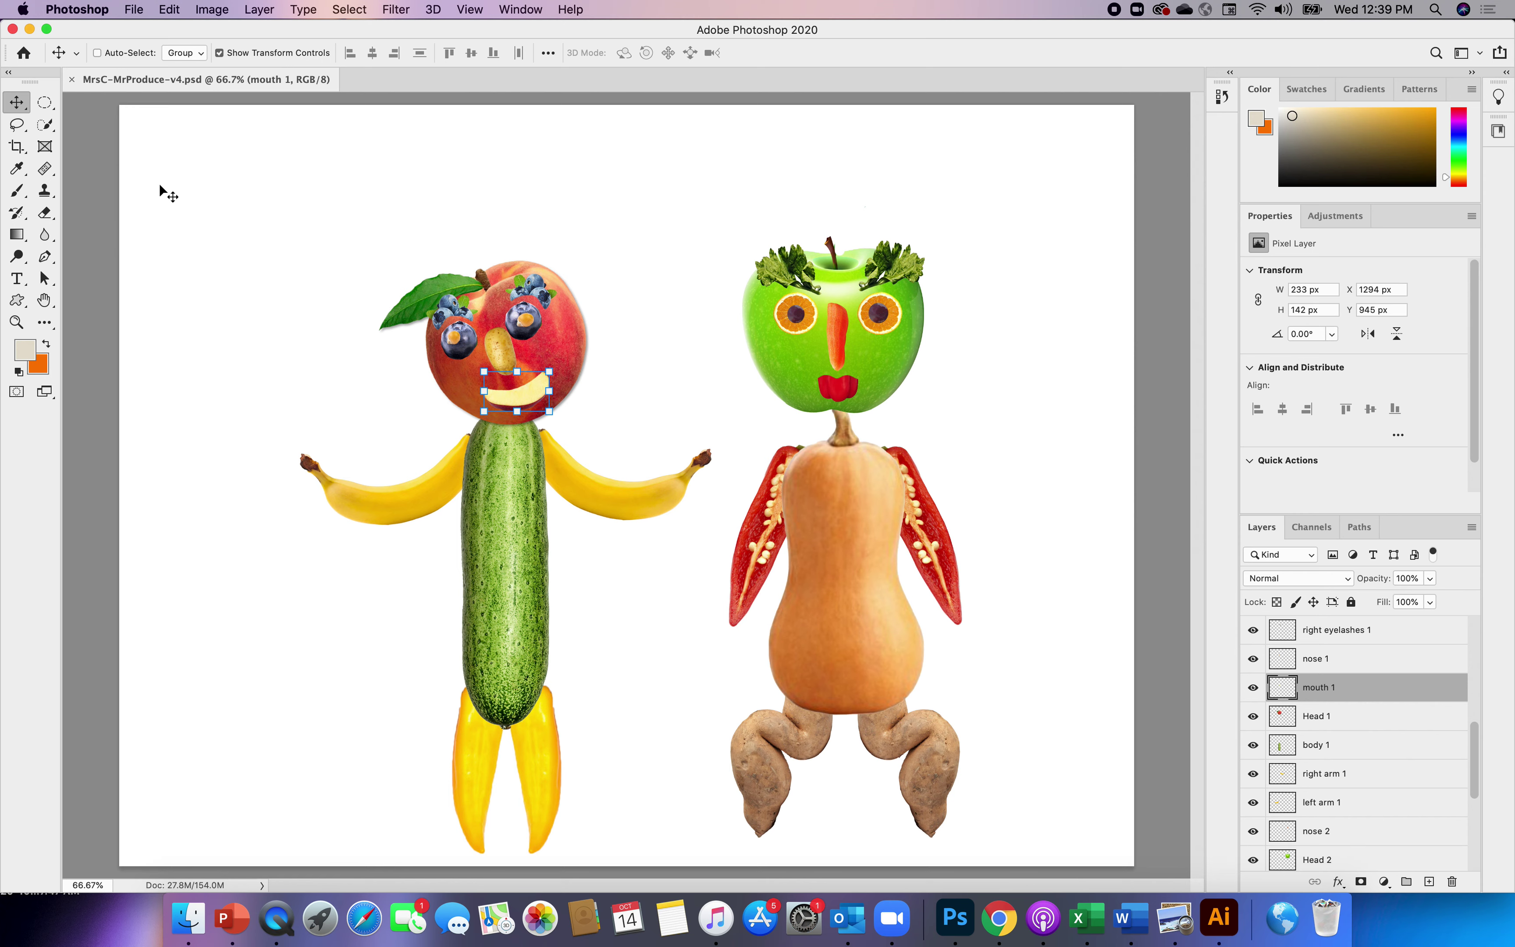
- Open the beach photo types-of-beaches-June302020-1-min.jpg from the VEGETABLES folder
{"action": "left_click", "coordinate": [135, 17]}
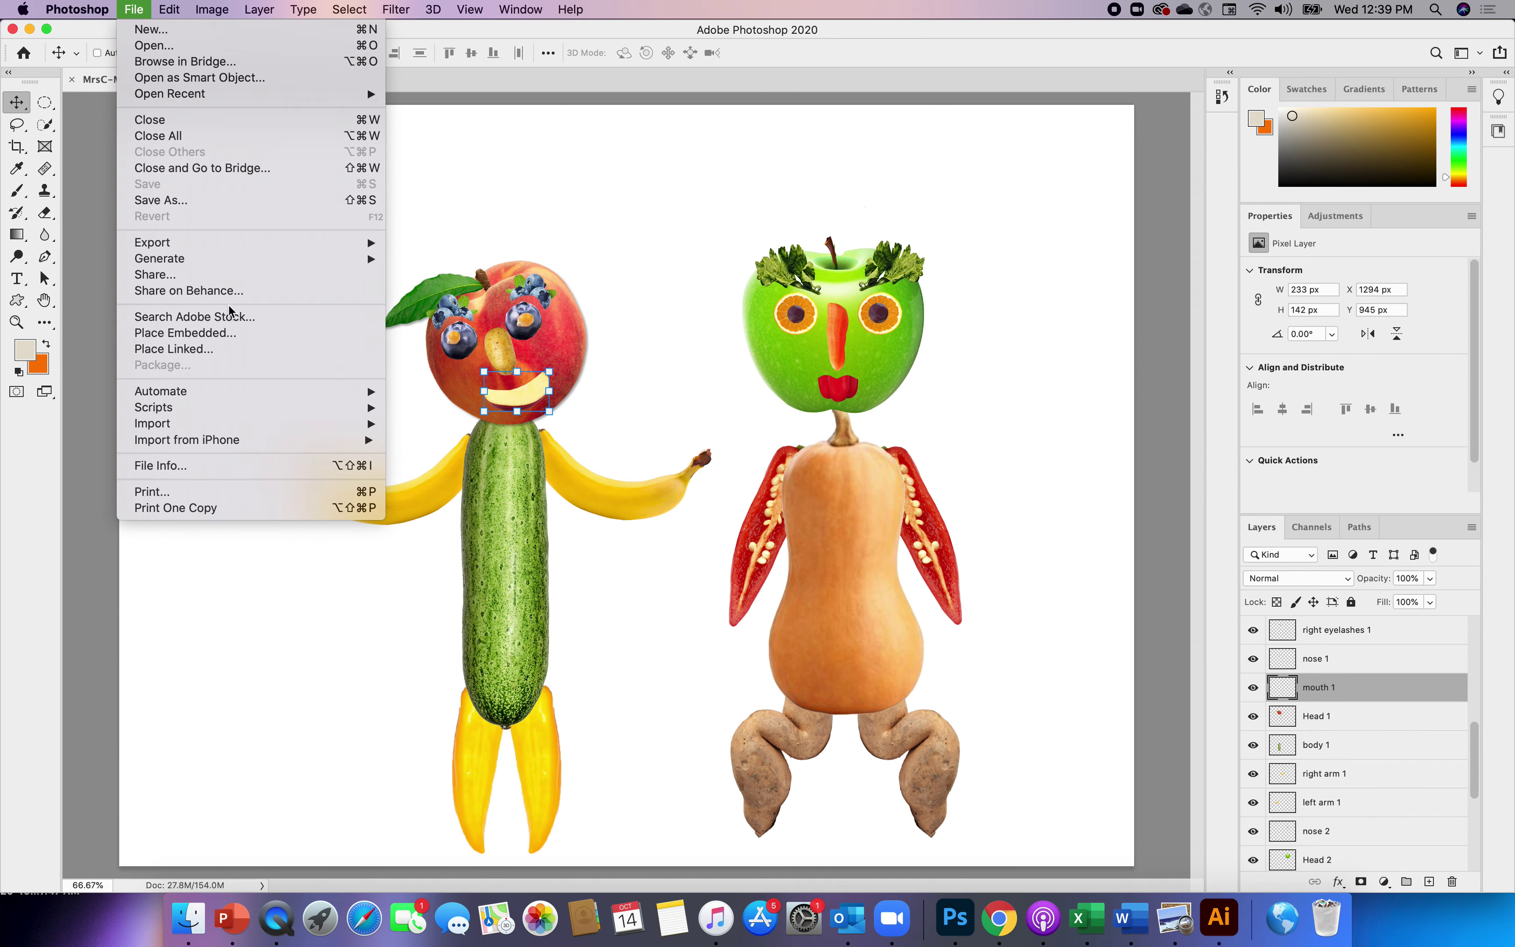
{"action": "left_click", "coordinate": [140, 47]}
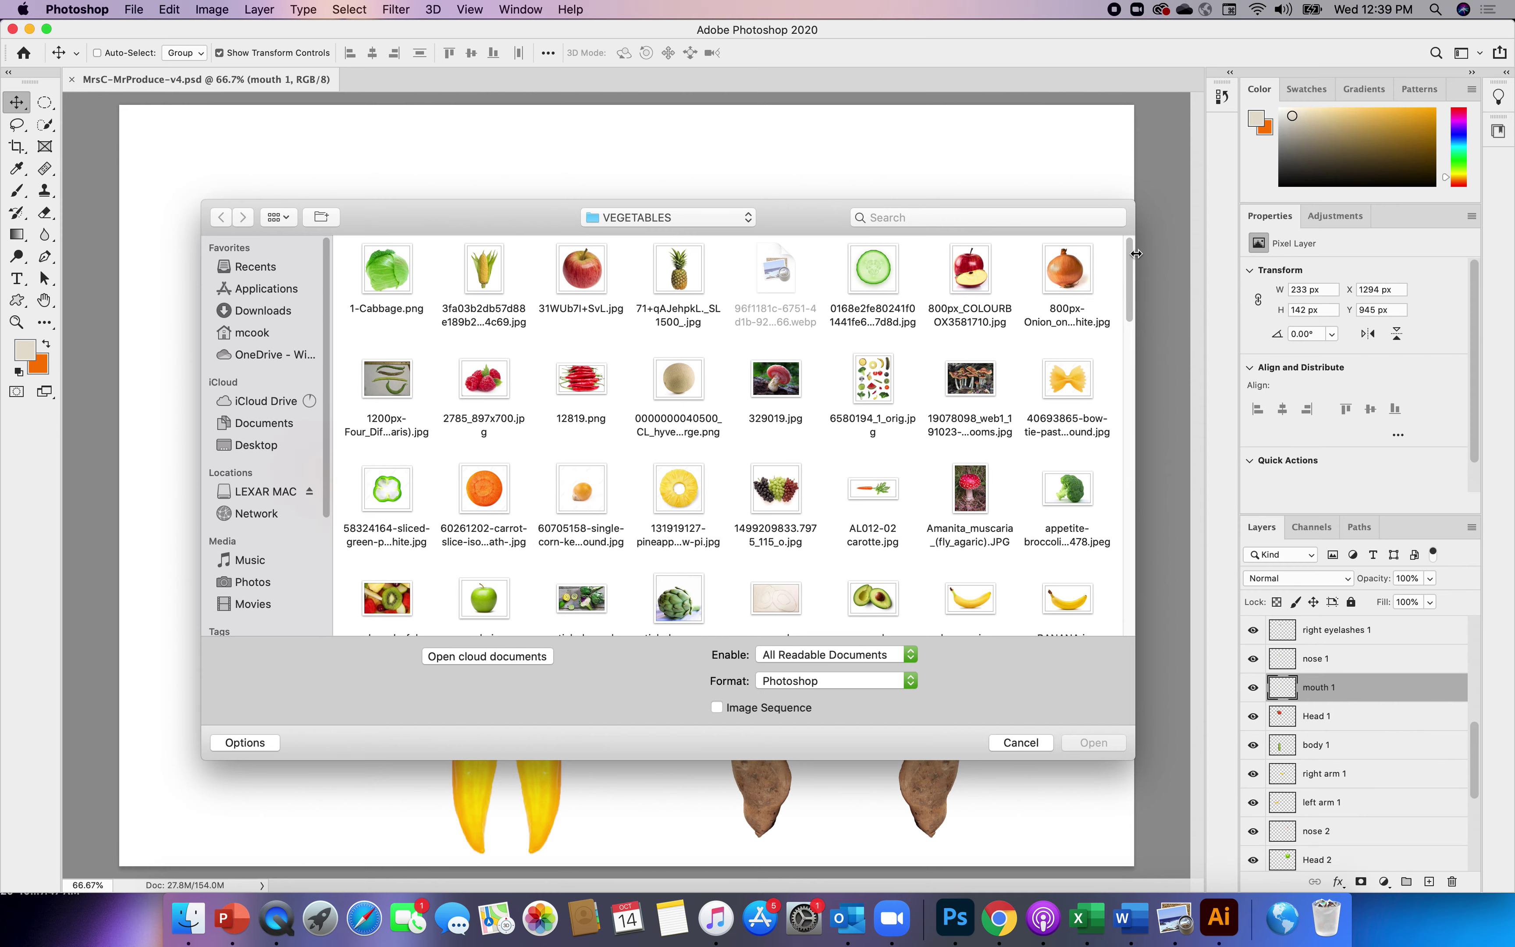
{"action": "left_click_drag", "start_coordinate": [1132, 268], "coordinate": [1133, 611]}
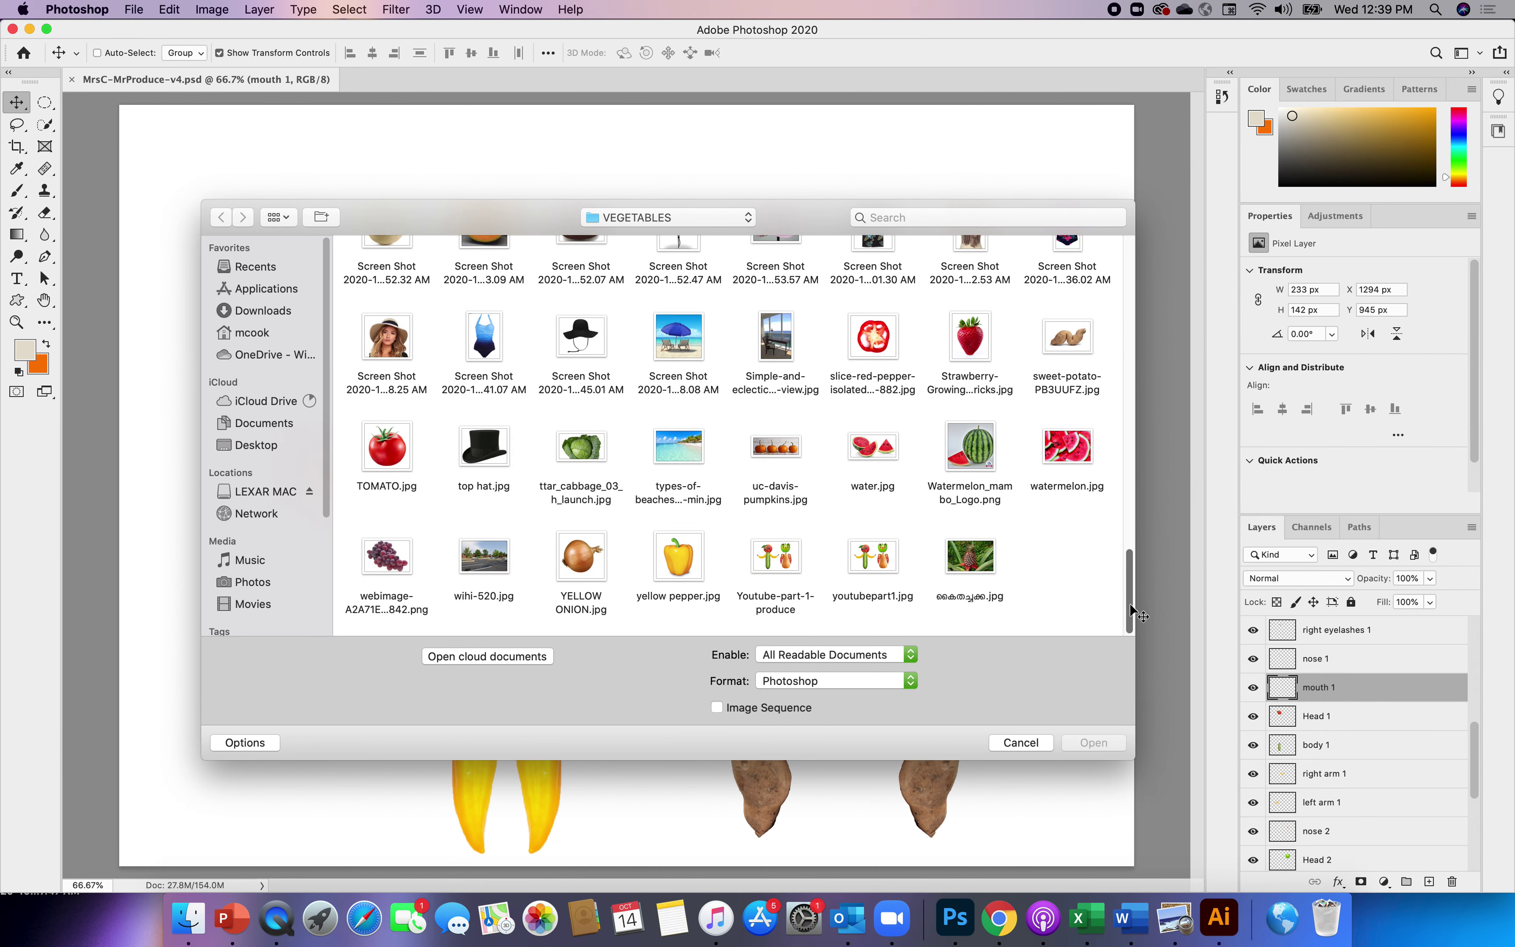
{"action": "left_click", "coordinate": [676, 442]}
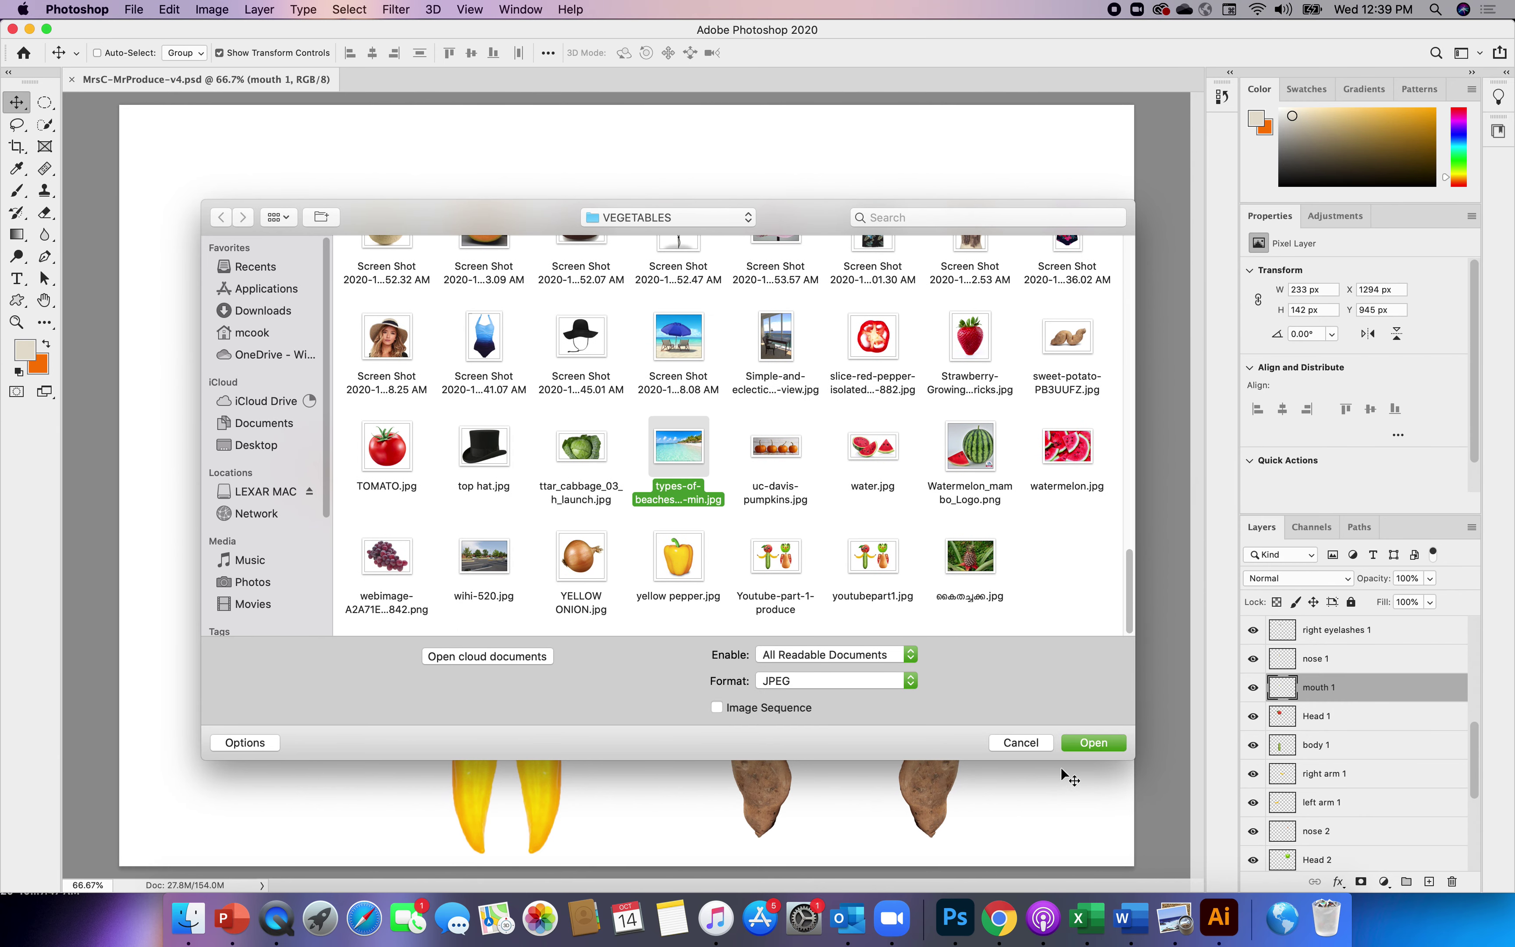
{"action": "left_click", "coordinate": [1090, 742]}
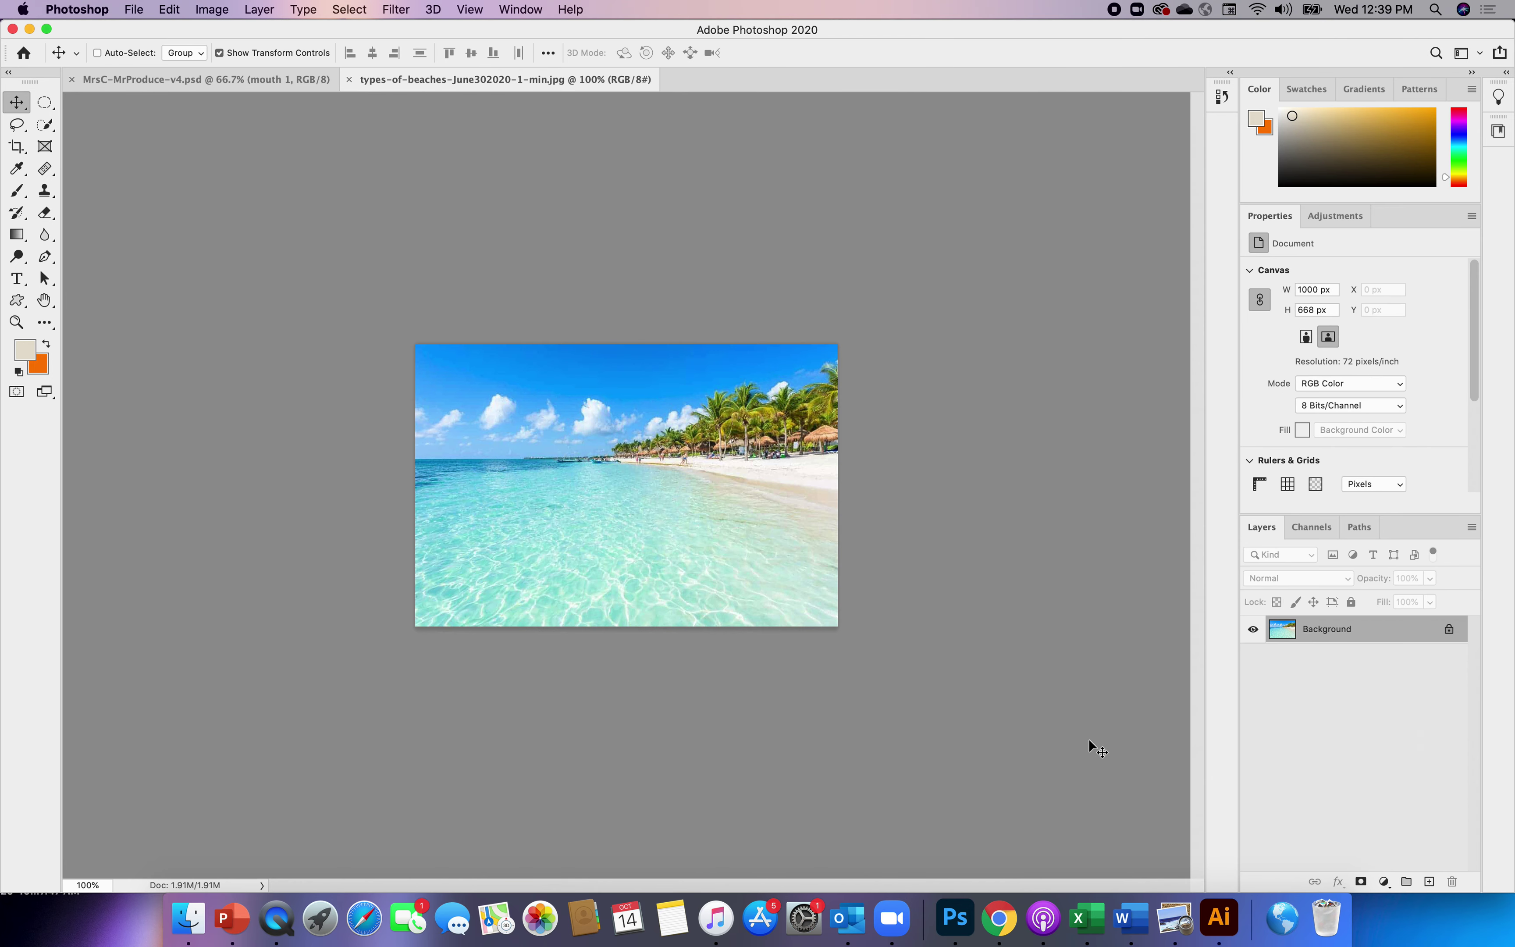
- Bring the beach photo into MrsC-MrProduce-v4.psd as a new layer and close the source image
{"action": "left_click_drag", "start_coordinate": [631, 520], "coordinate": [266, 79]}
{"action": "left_click_drag", "start_coordinate": [324, 287], "coordinate": [325, 286]}
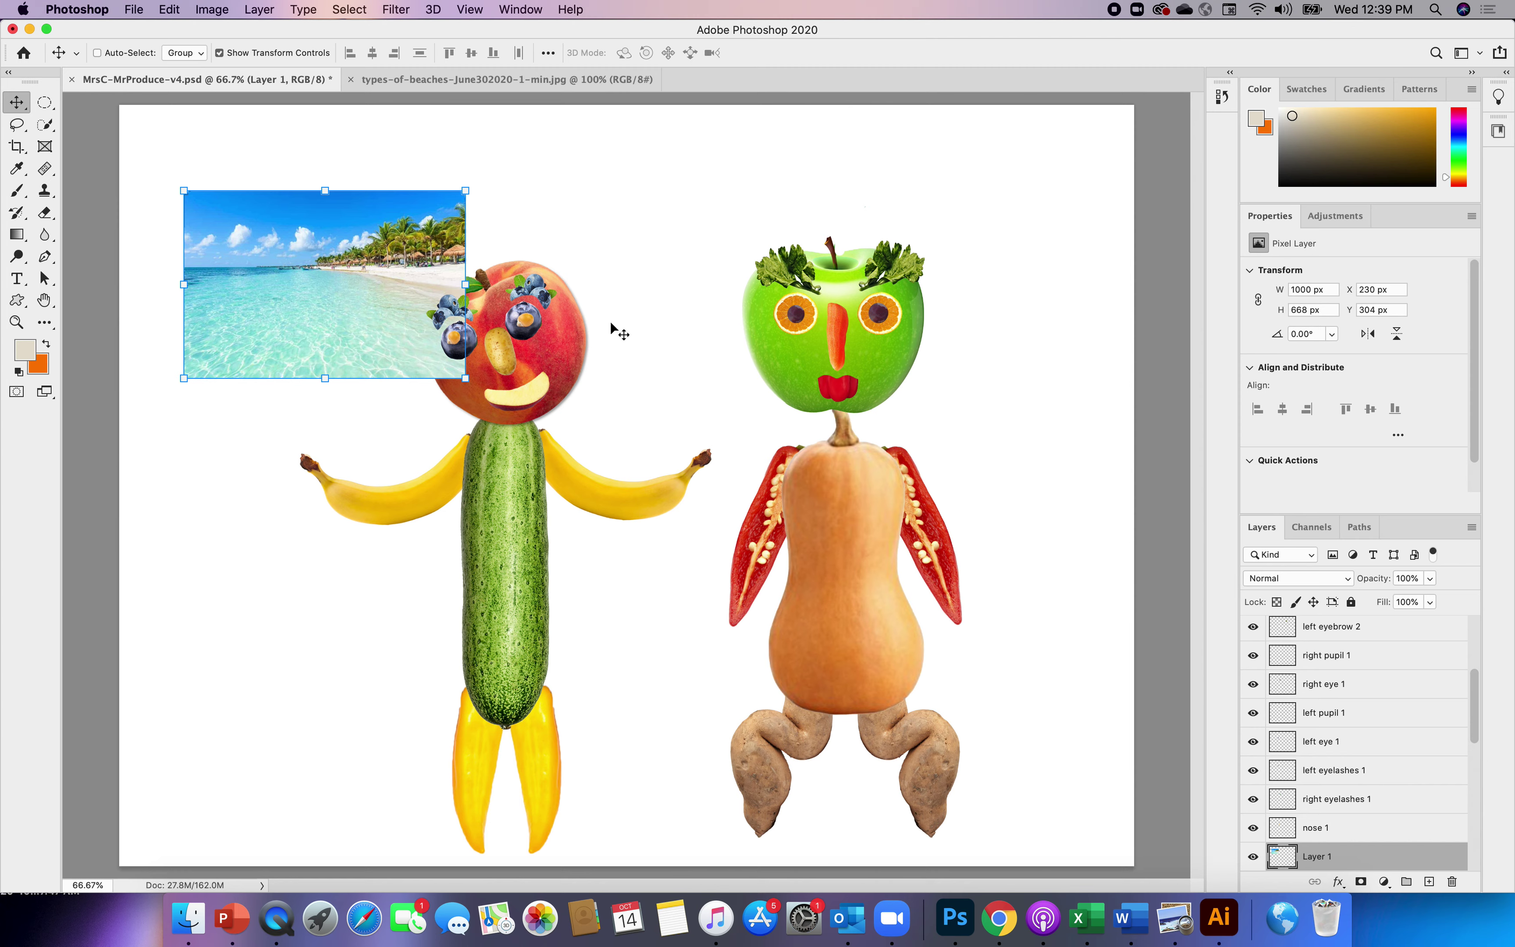
{"action": "left_click", "coordinate": [351, 79]}
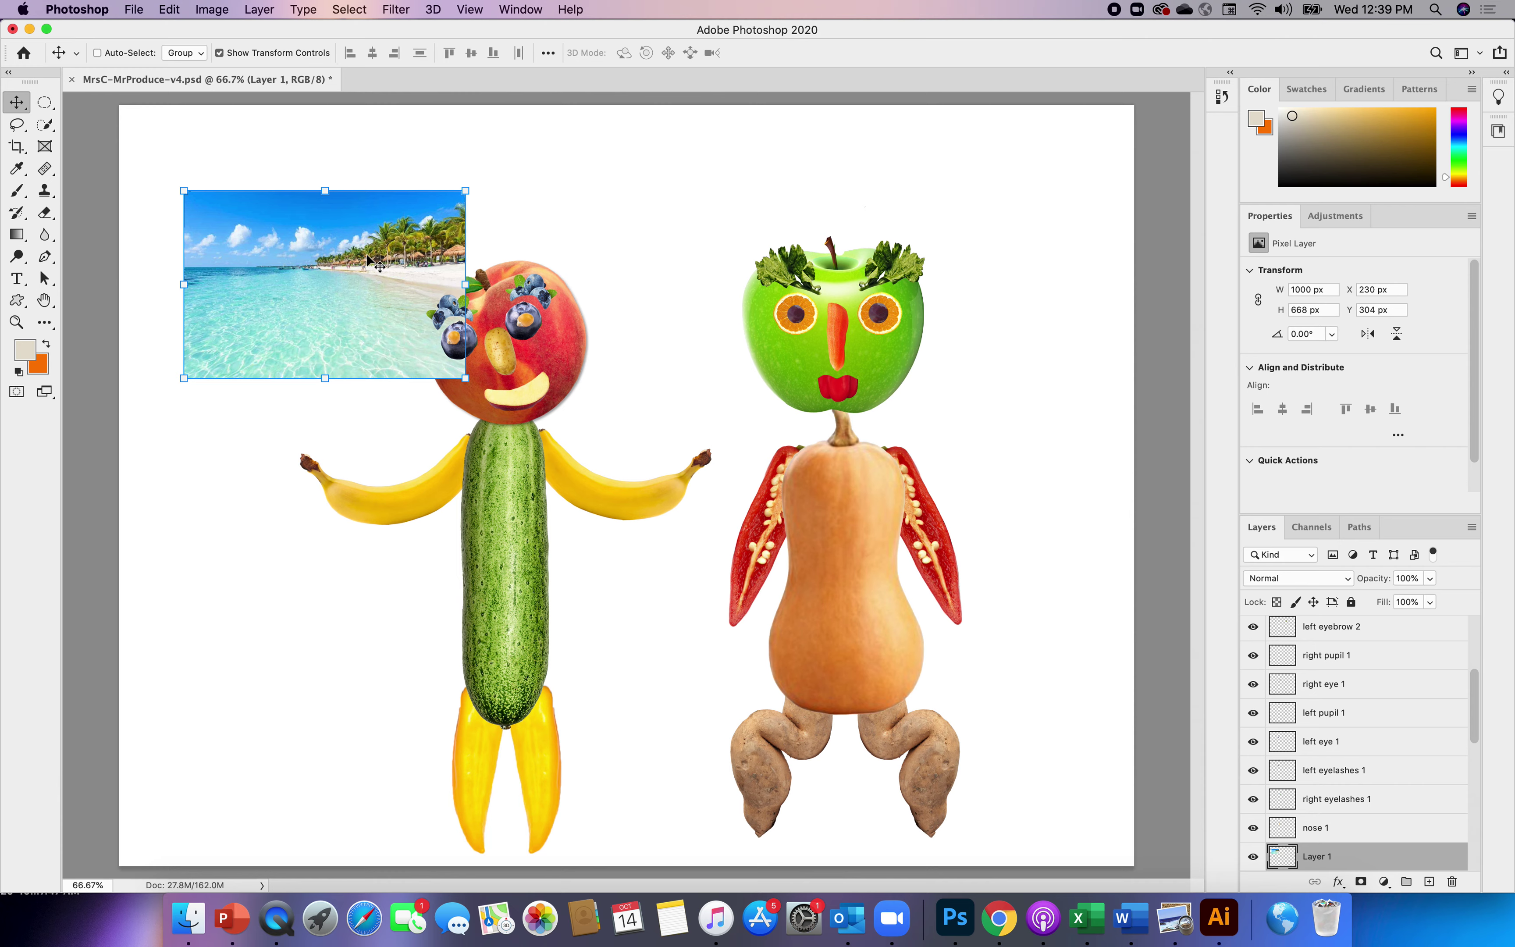
- Align the beach photo with the canvas's upper-left corner and stretch it over the whole canvas, about 3600 × 2706 px
{"action": "left_click_drag", "start_coordinate": [367, 250], "coordinate": [301, 165]}
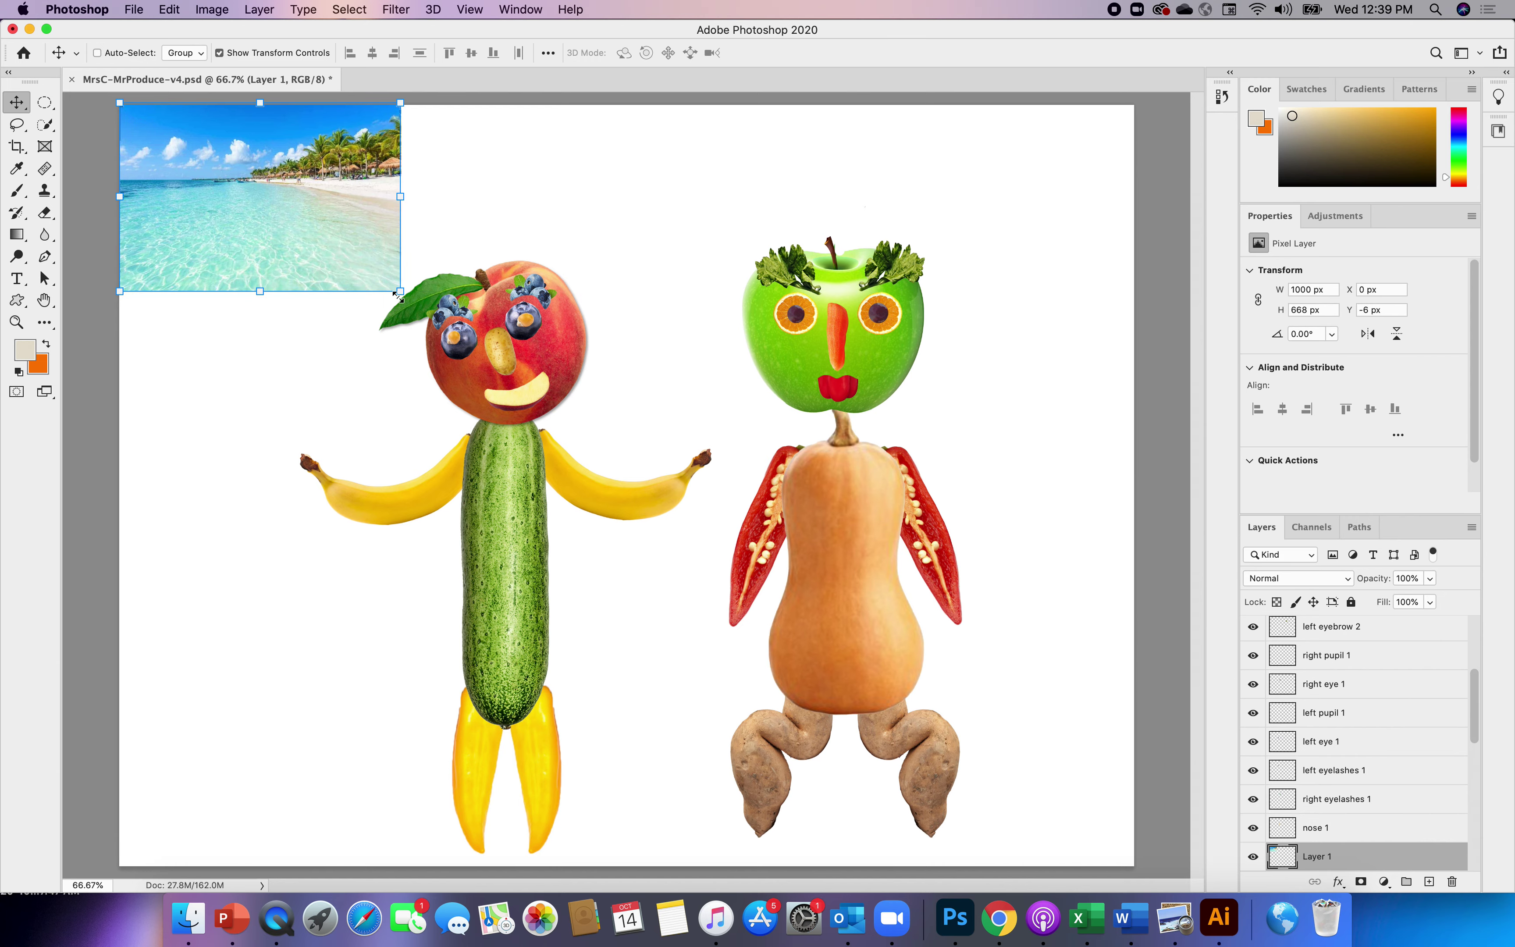
{"action": "left_click_drag", "start_coordinate": [399, 290], "coordinate": [1126, 861]}
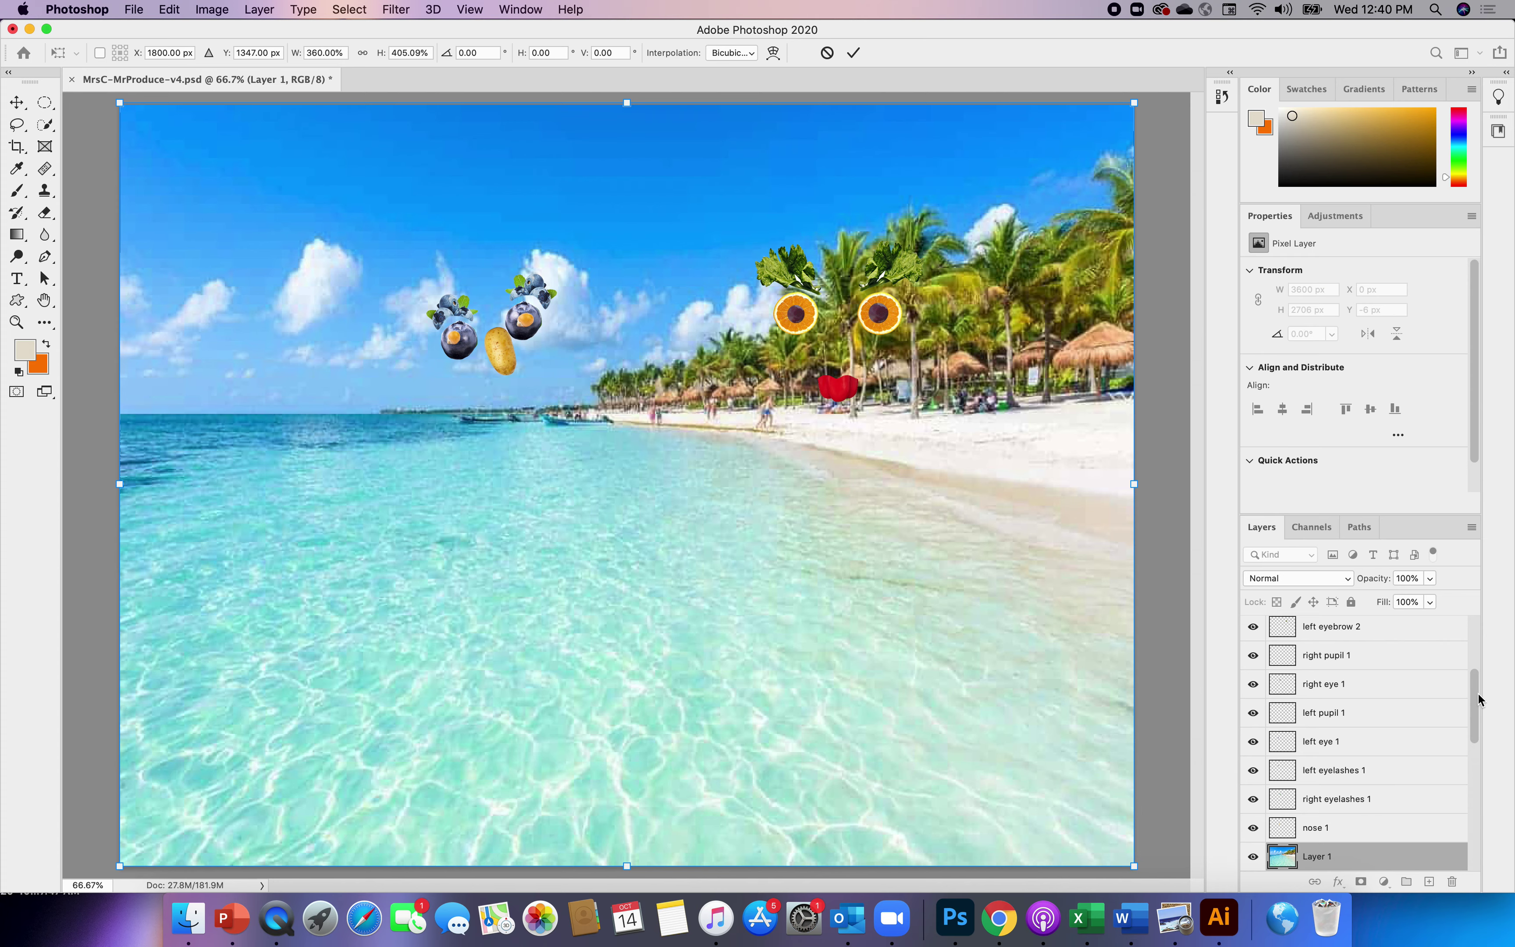
{"action": "left_click_drag", "start_coordinate": [1475, 696], "coordinate": [1476, 747]}
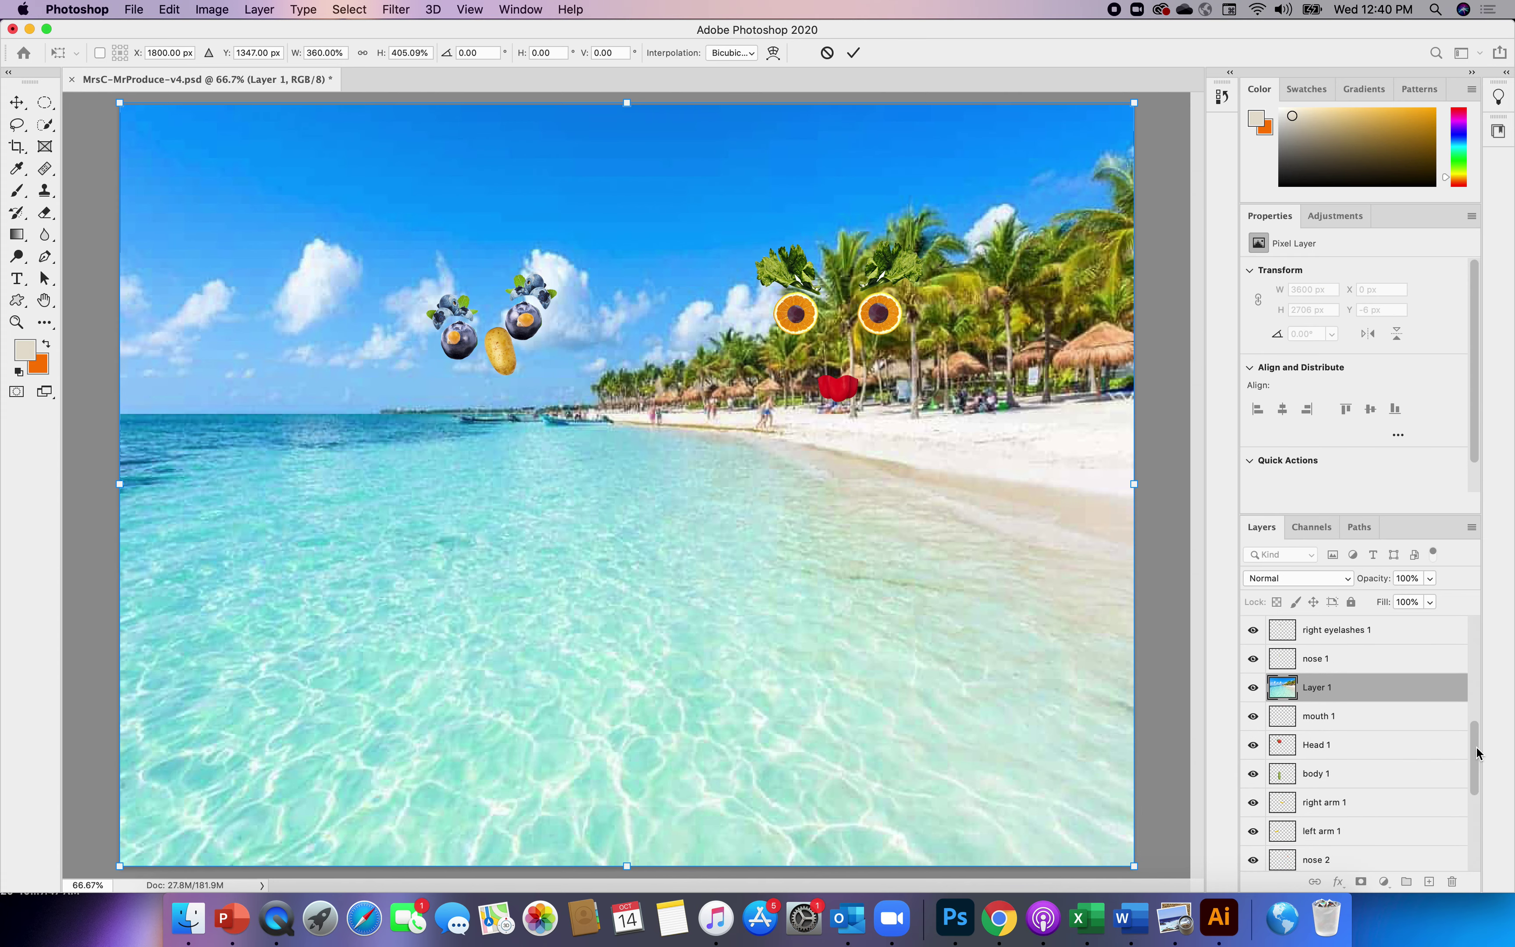
{"action": "left_click", "coordinate": [1319, 687]}
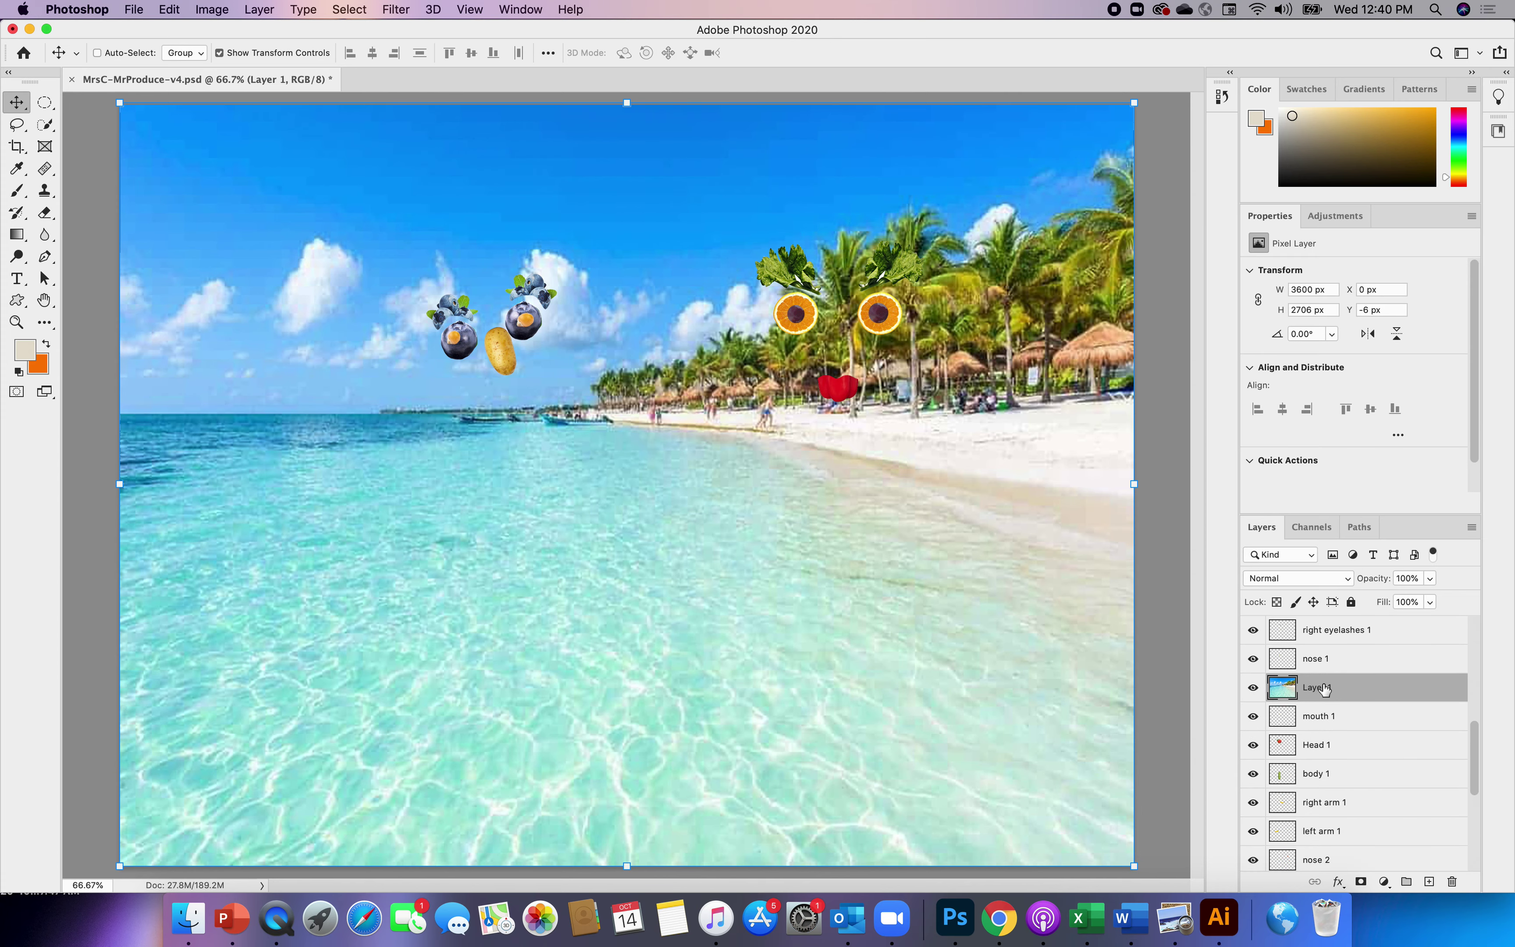
- Rename the beach layer as background and move it below all body-part layers, directly above the locked Background
{"action": "double_click", "coordinate": [1322, 685]}
{"action": "type", "text": "background"}
{"action": "key", "text": "Return"}
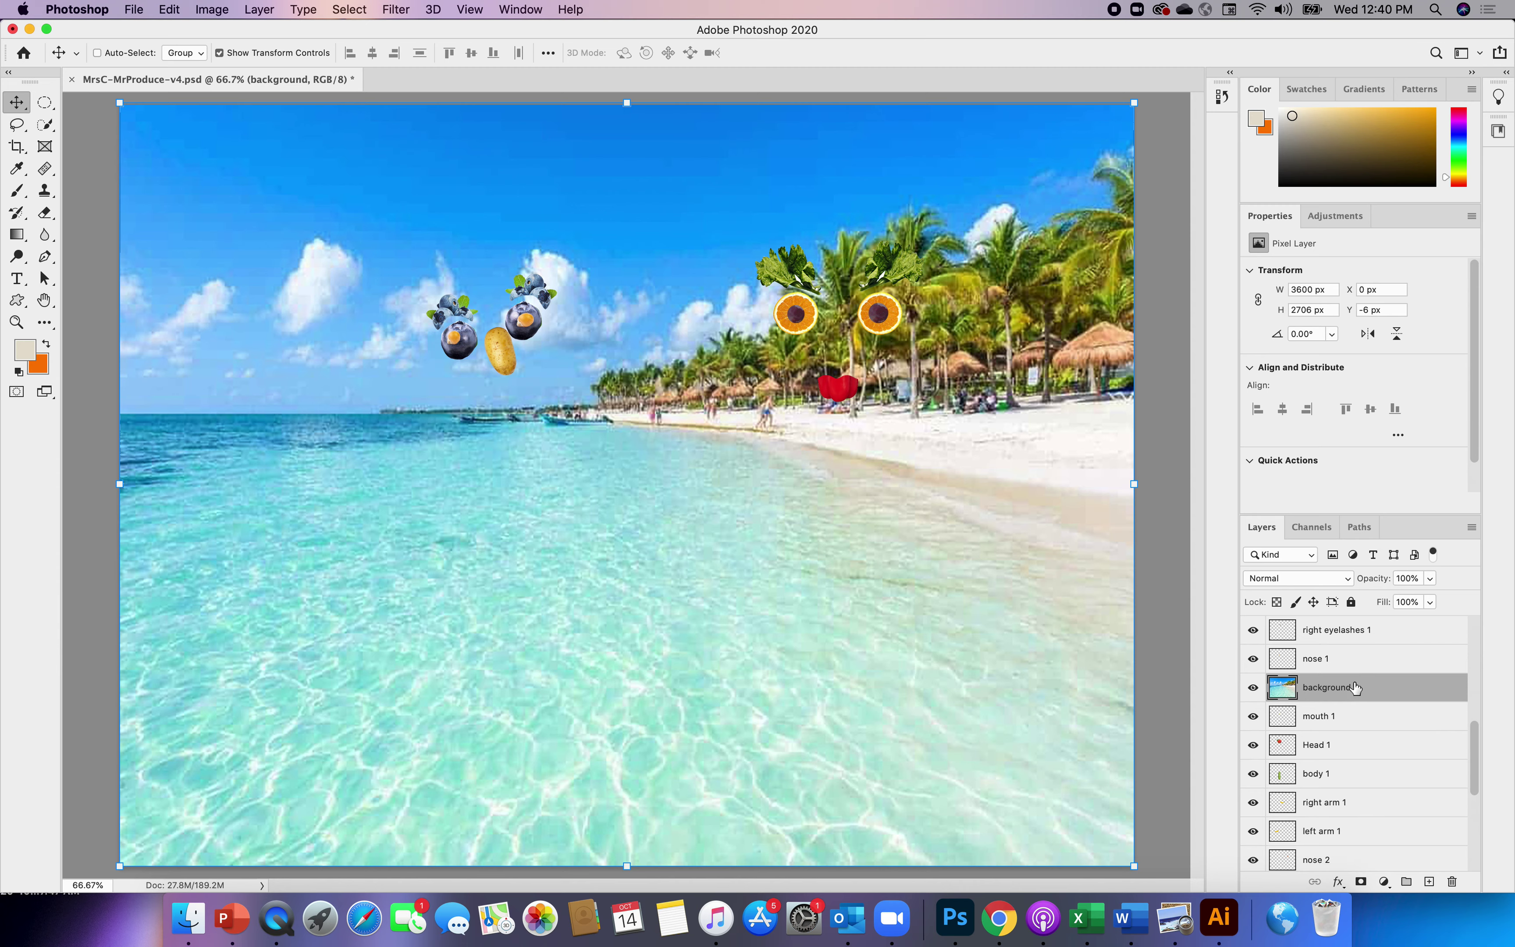
{"action": "left_click_drag", "start_coordinate": [1358, 688], "coordinate": [1355, 694]}
{"action": "left_click_drag", "start_coordinate": [1360, 785], "coordinate": [1350, 852]}
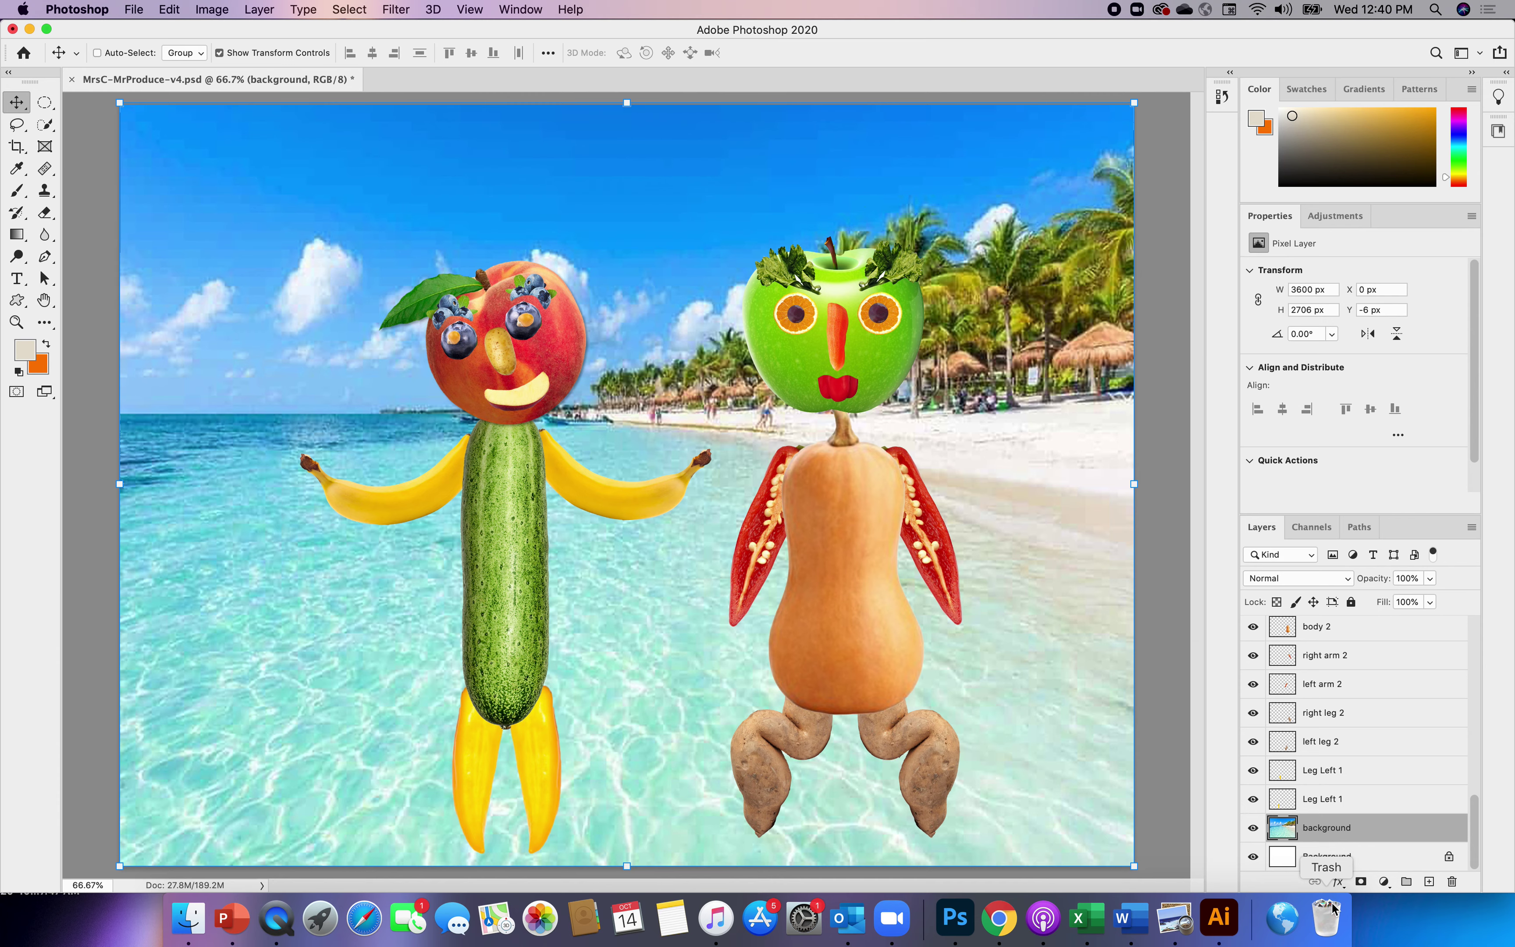
{"action": "left_click", "coordinate": [628, 868]}
{"action": "left_click_drag", "start_coordinate": [629, 863], "coordinate": [679, 861]}
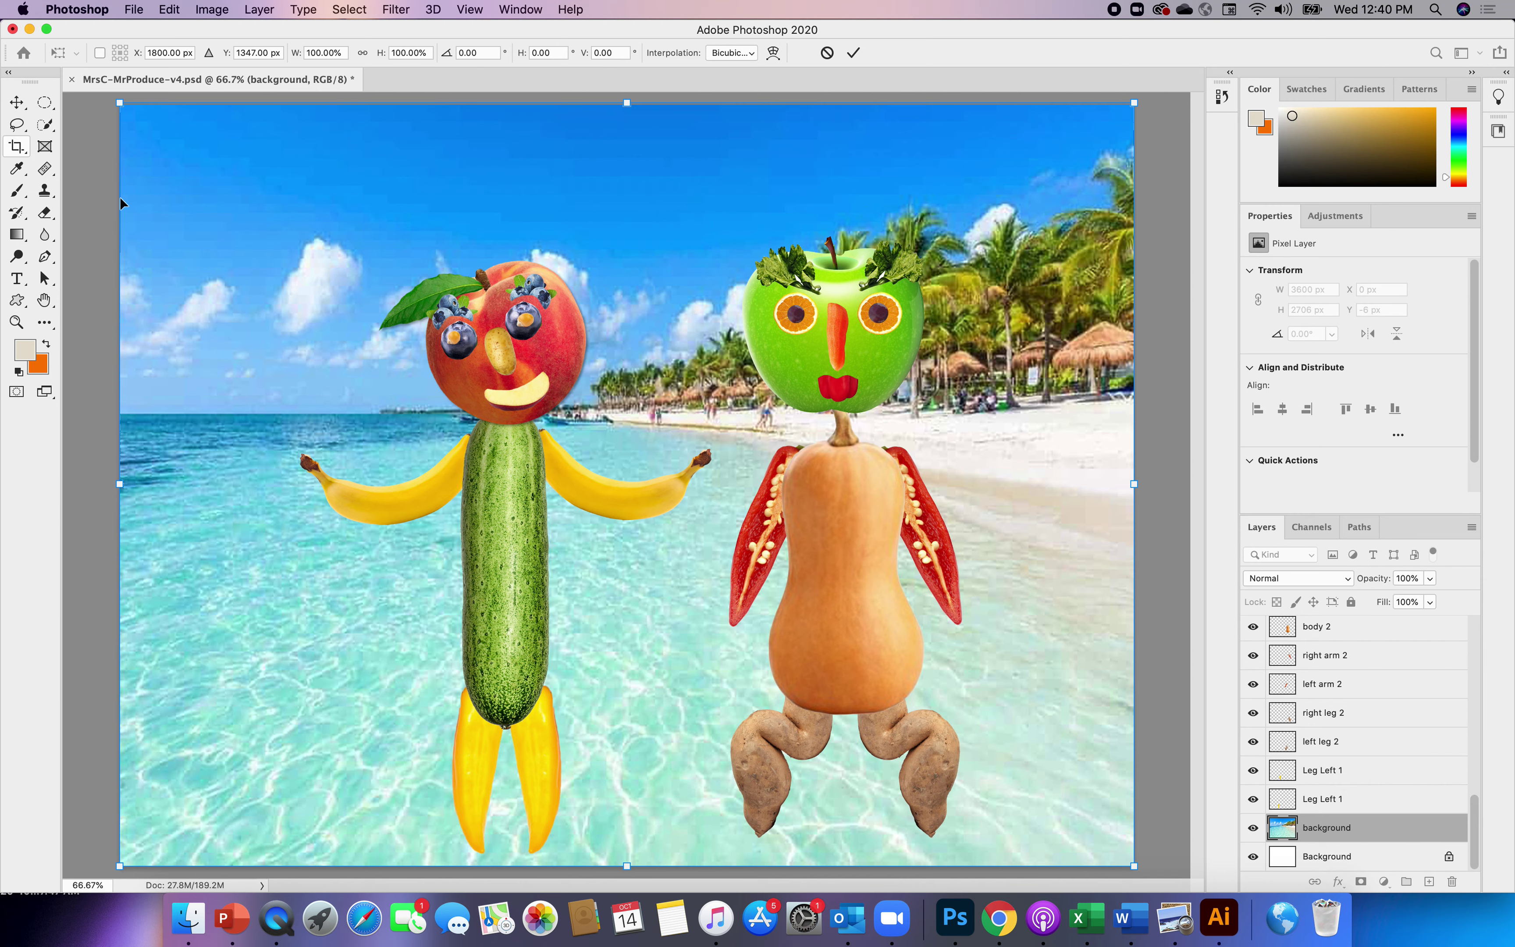
{"action": "left_click", "coordinate": [135, 9]}
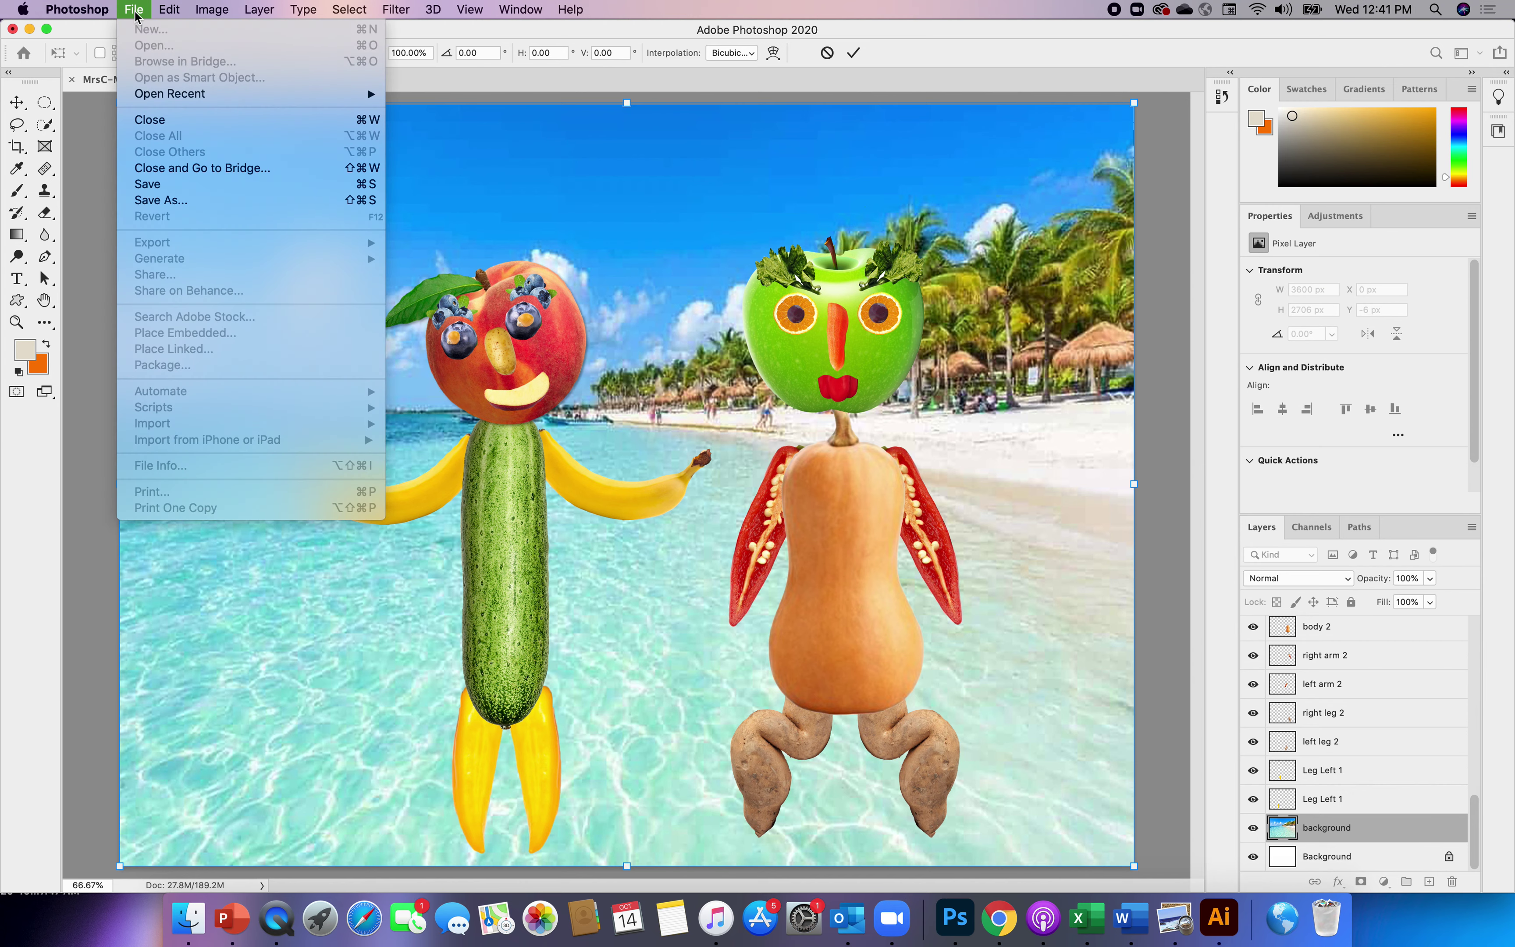
{"action": "left_click", "coordinate": [461, 79]}
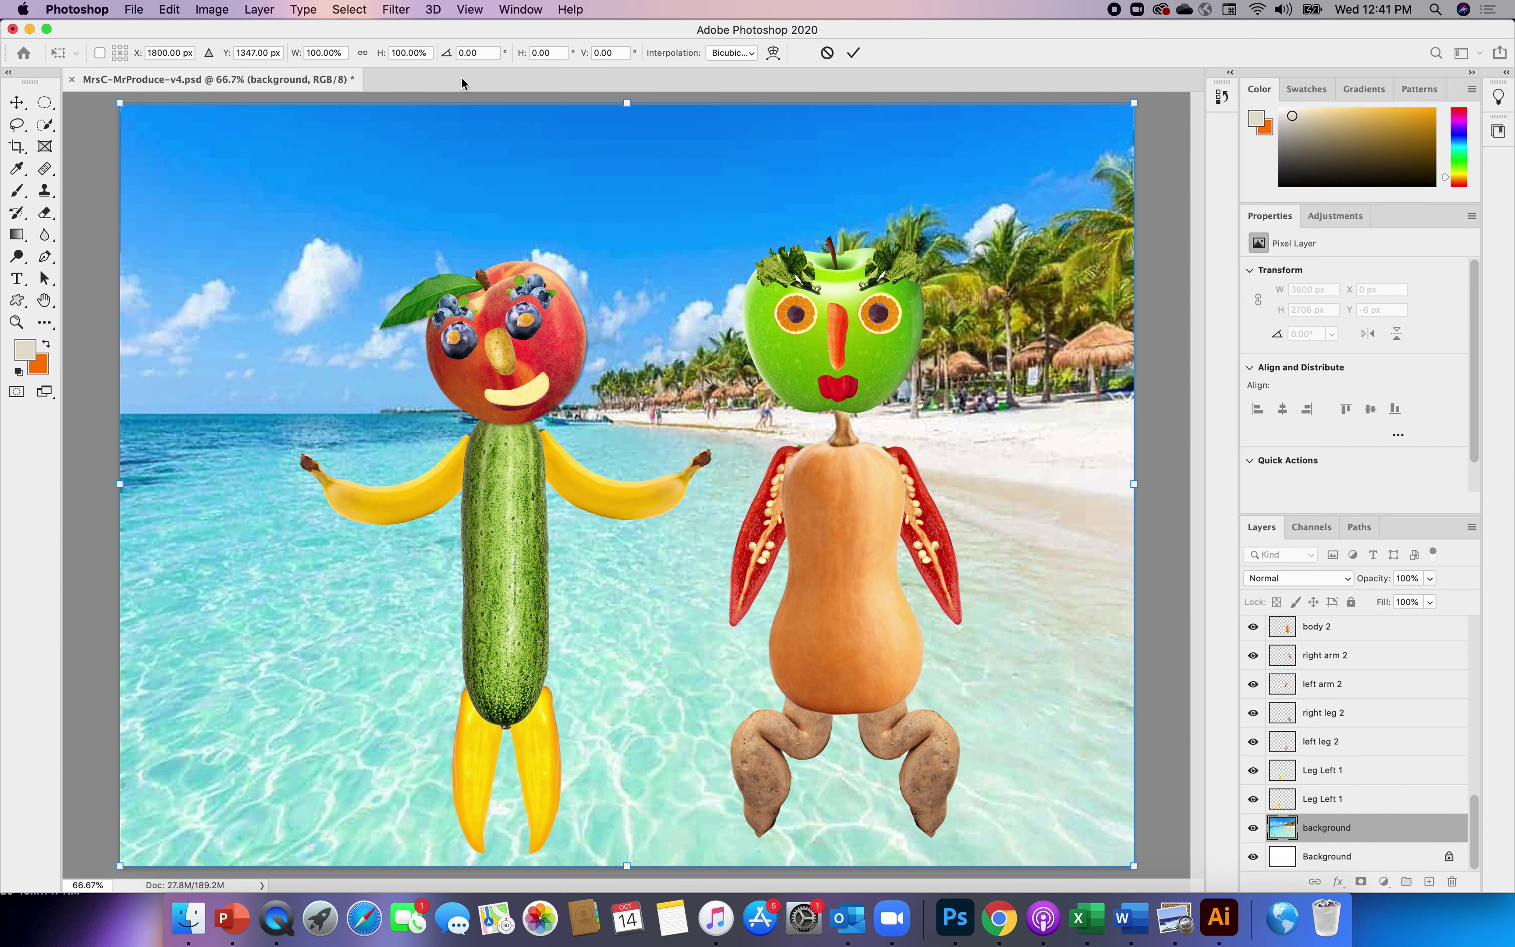
{"action": "left_click", "coordinate": [853, 52]}
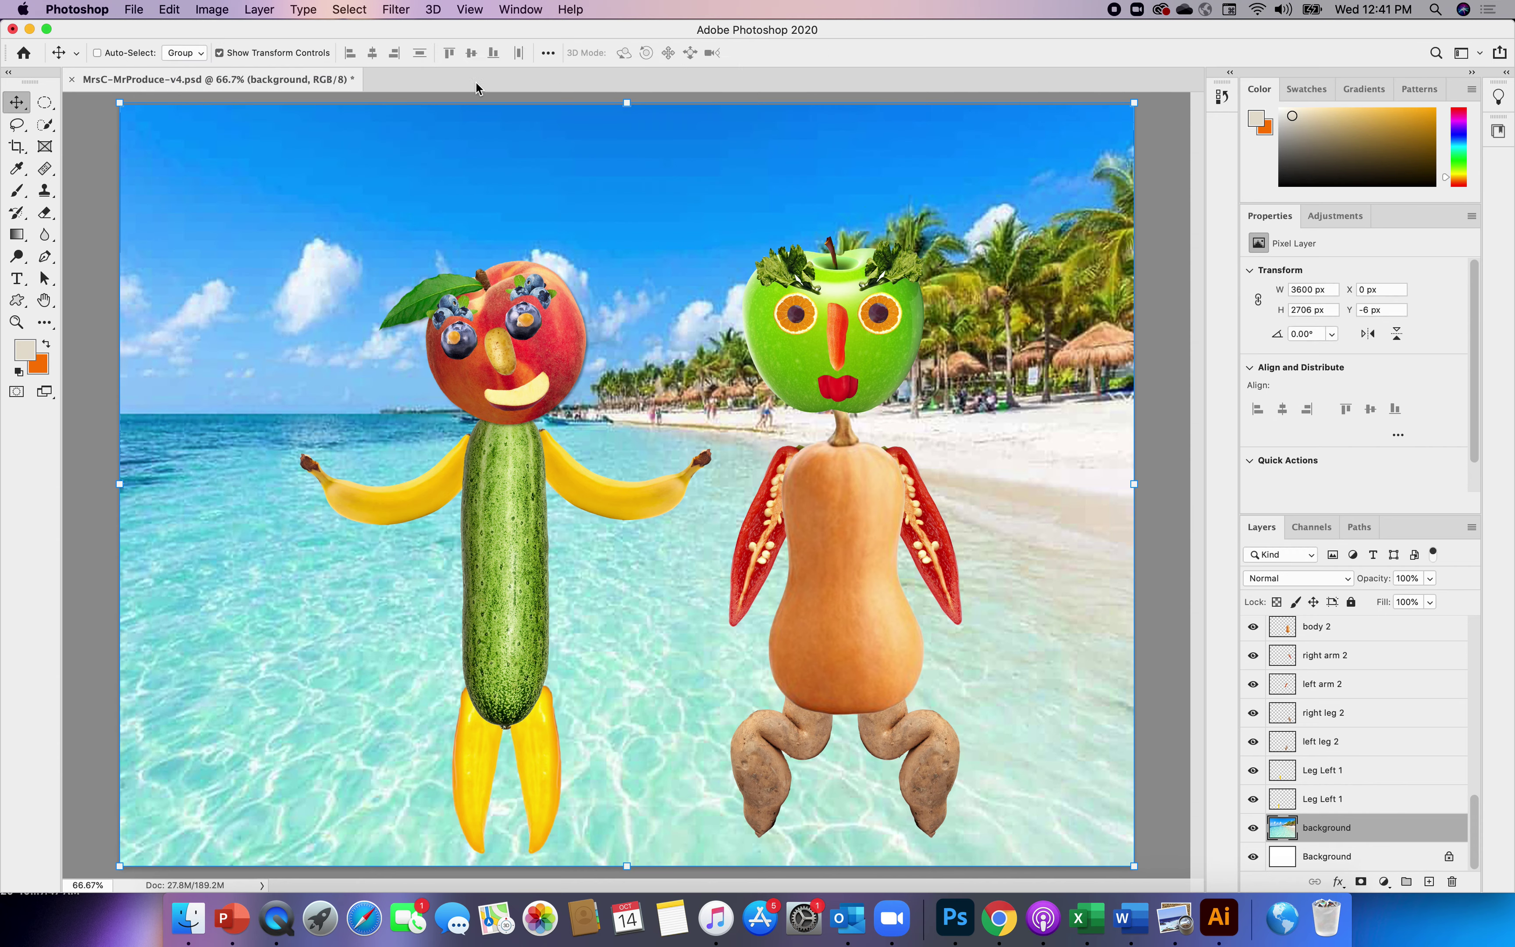
- Open the blue swimsuit image Screen Shot 2020-10-14 at 10.41.07 AM.png and activate the Quick Selection tool
{"action": "left_click", "coordinate": [134, 10]}
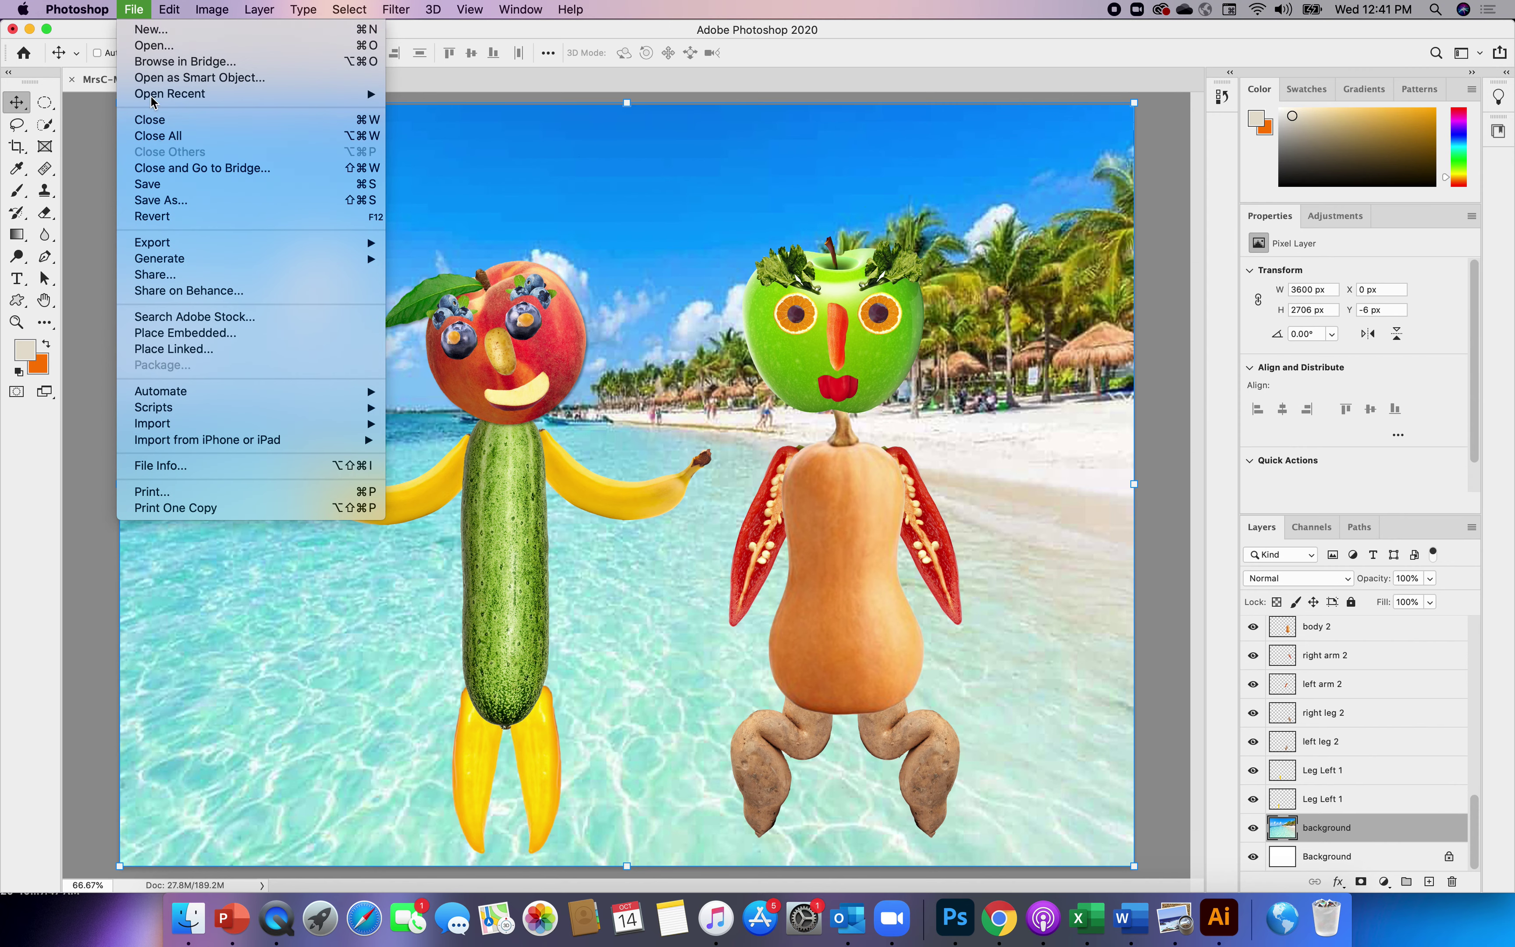
{"action": "left_click", "coordinate": [152, 46]}
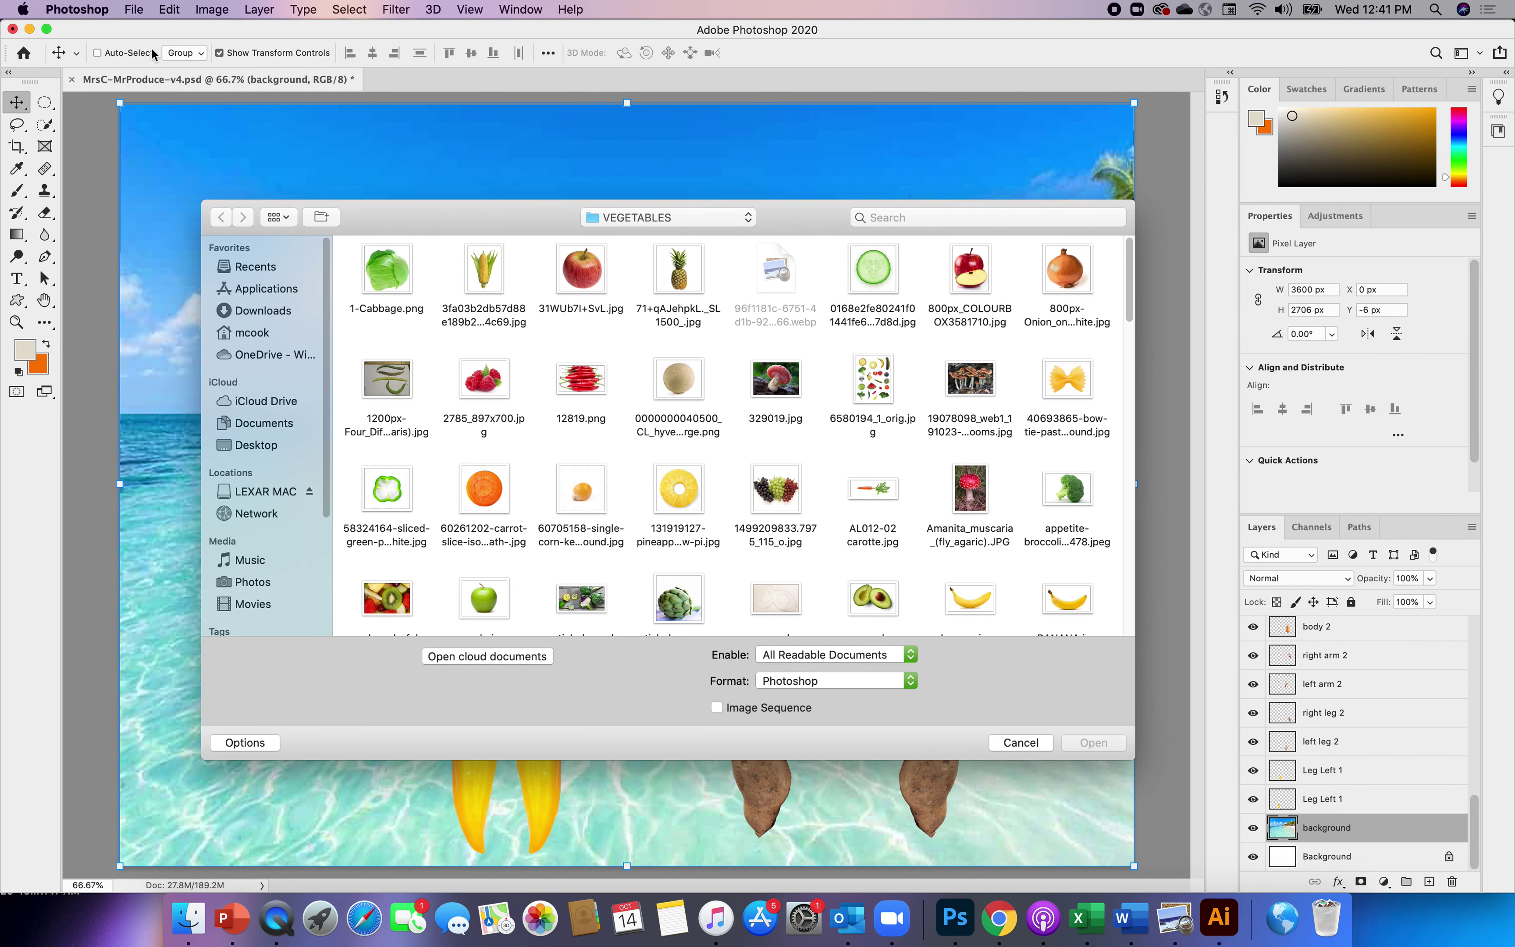
{"action": "left_click_drag", "start_coordinate": [1130, 270], "coordinate": [1167, 576]}
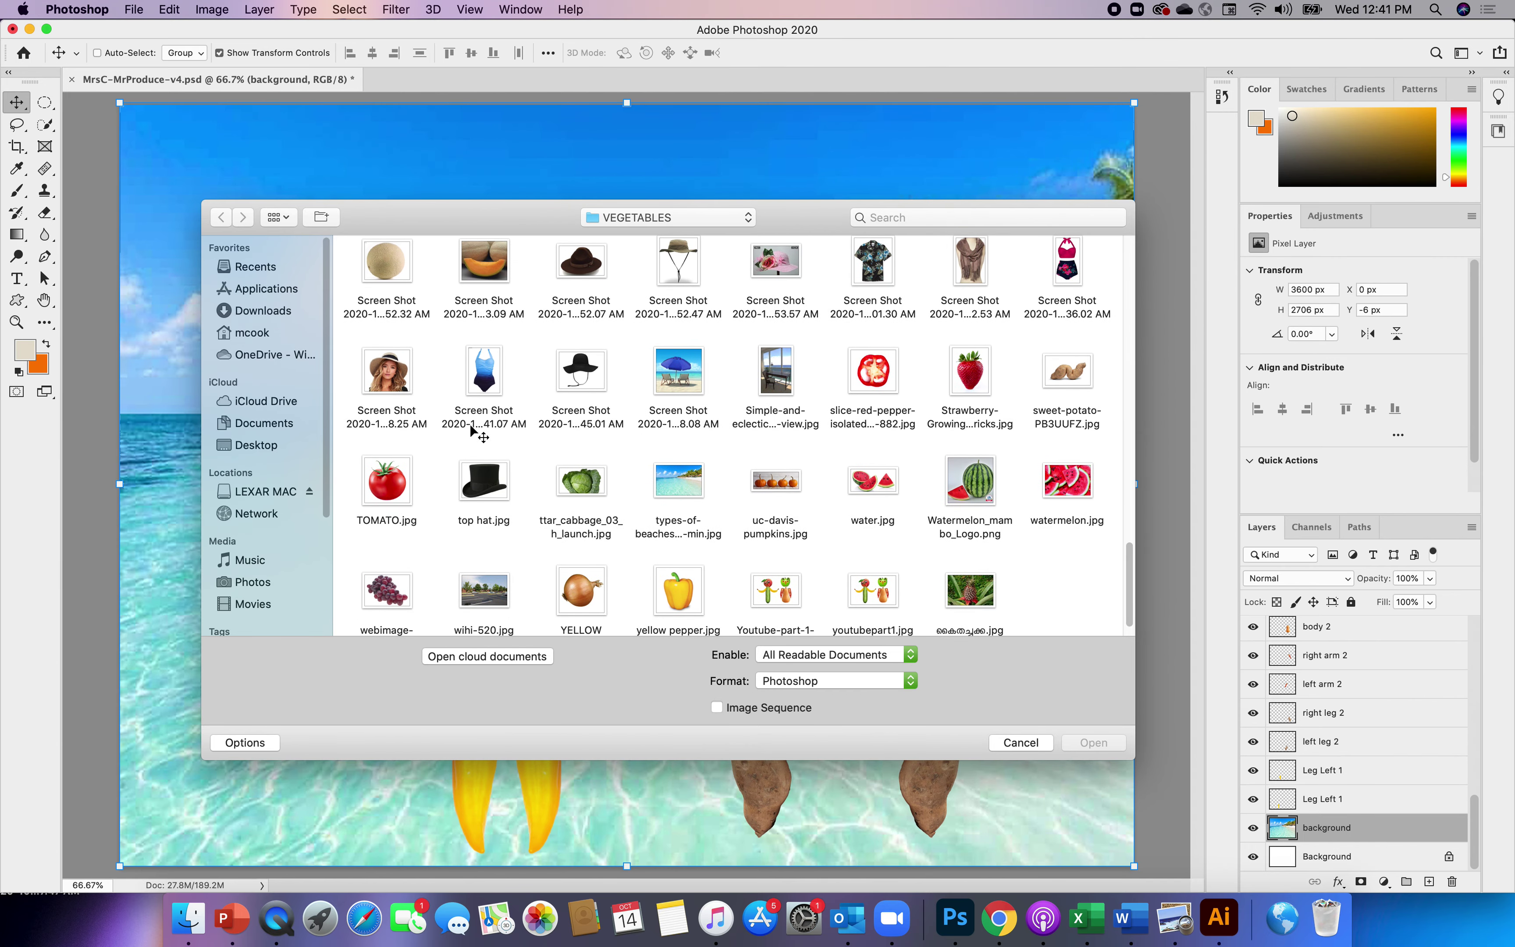
{"action": "left_click", "coordinate": [489, 381]}
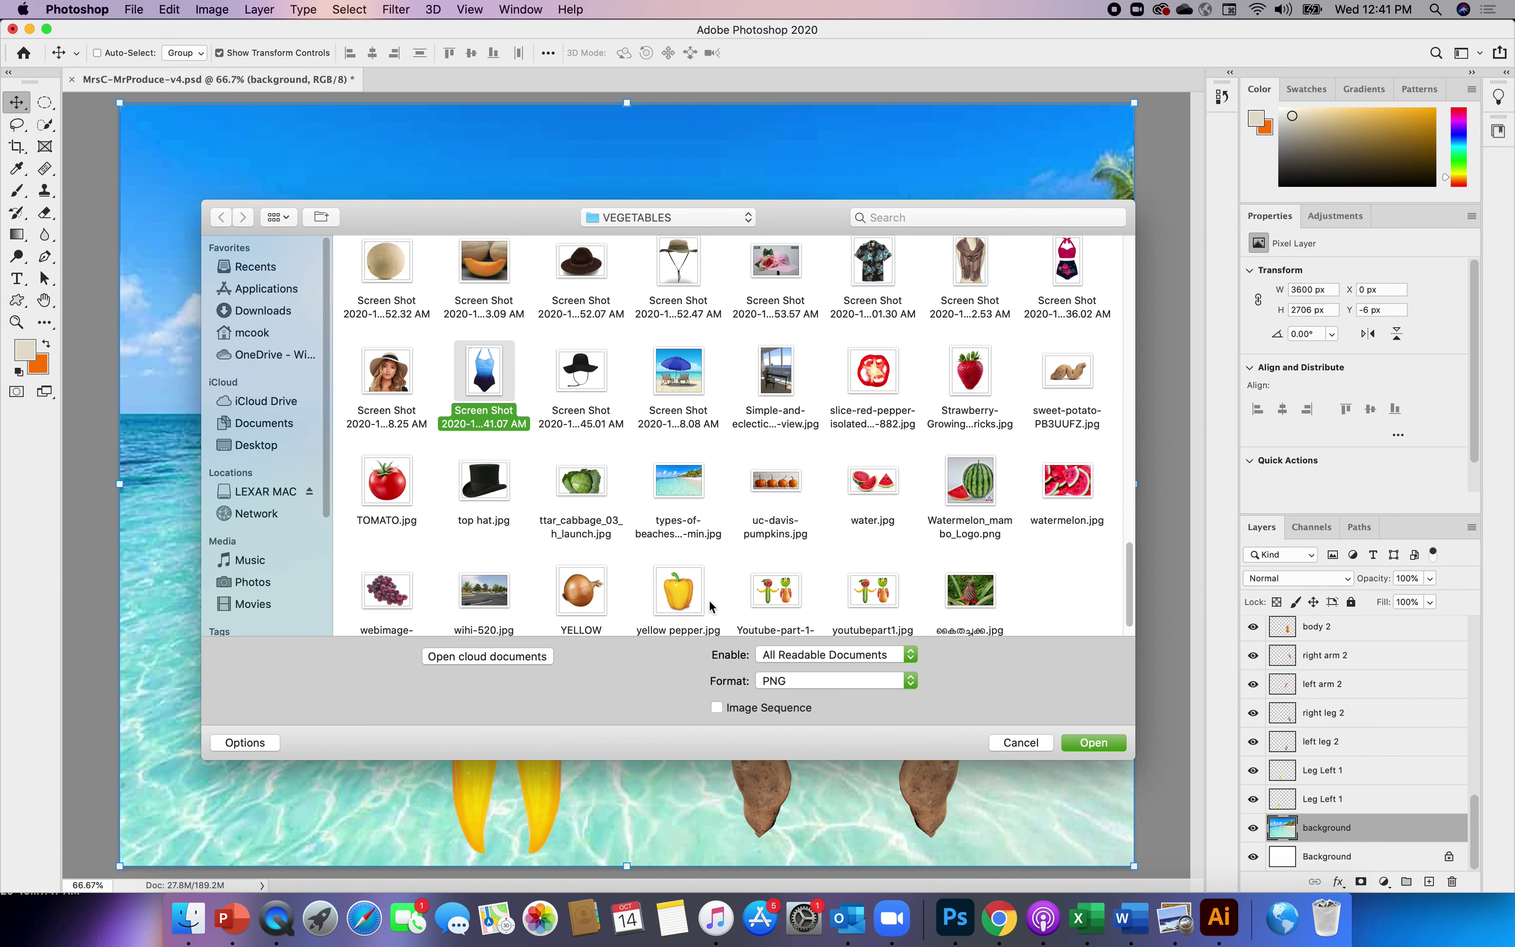
{"action": "left_click", "coordinate": [1088, 743]}
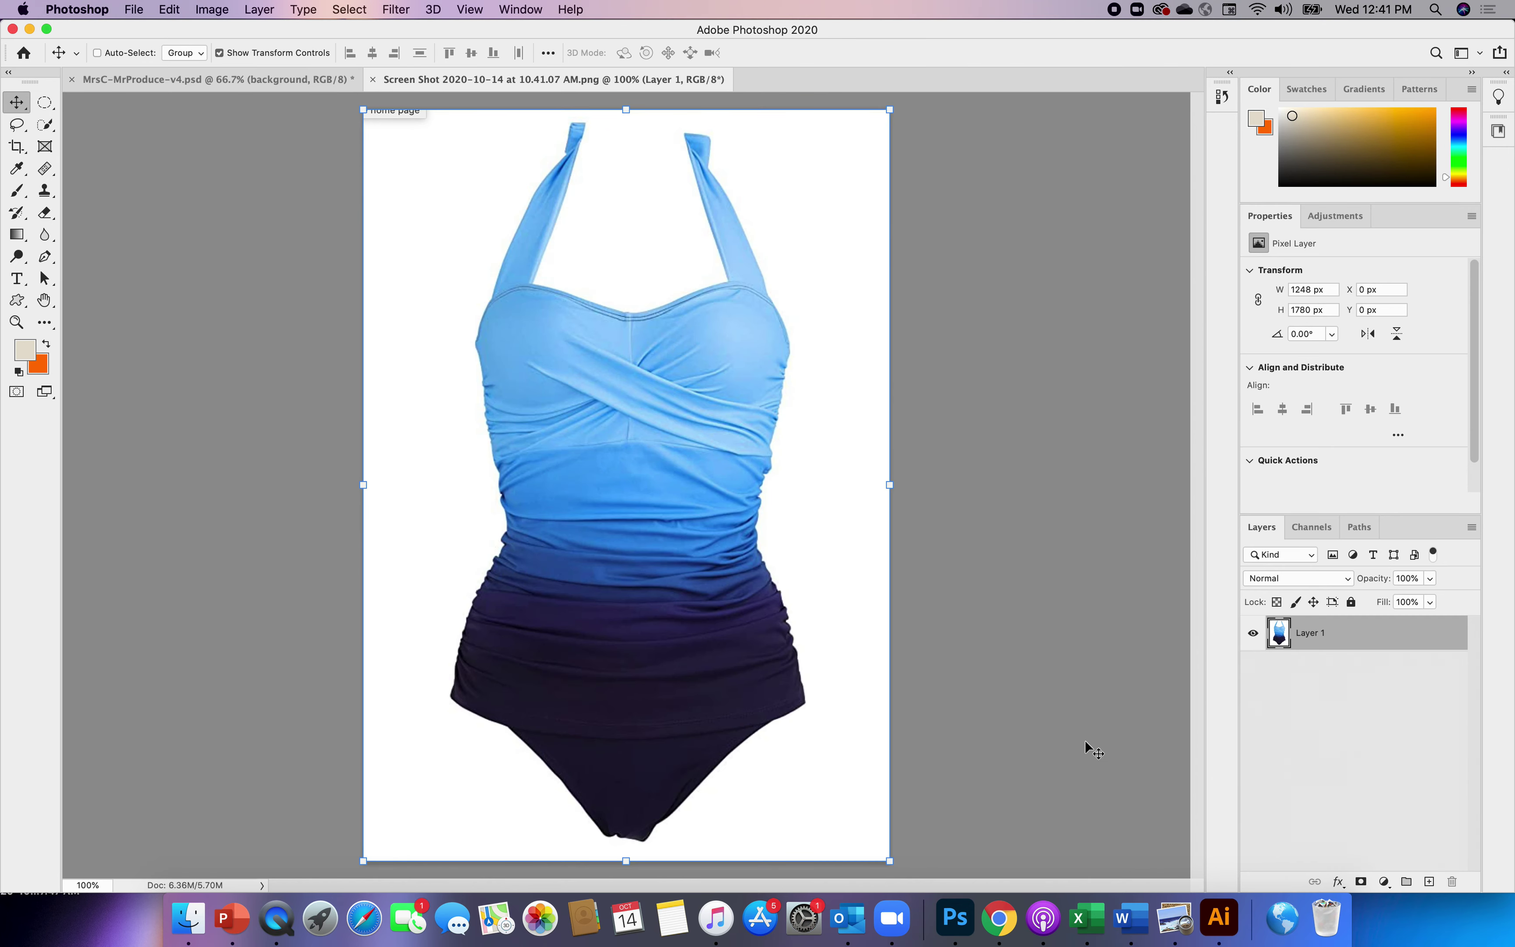
{"action": "left_click", "coordinate": [45, 126]}
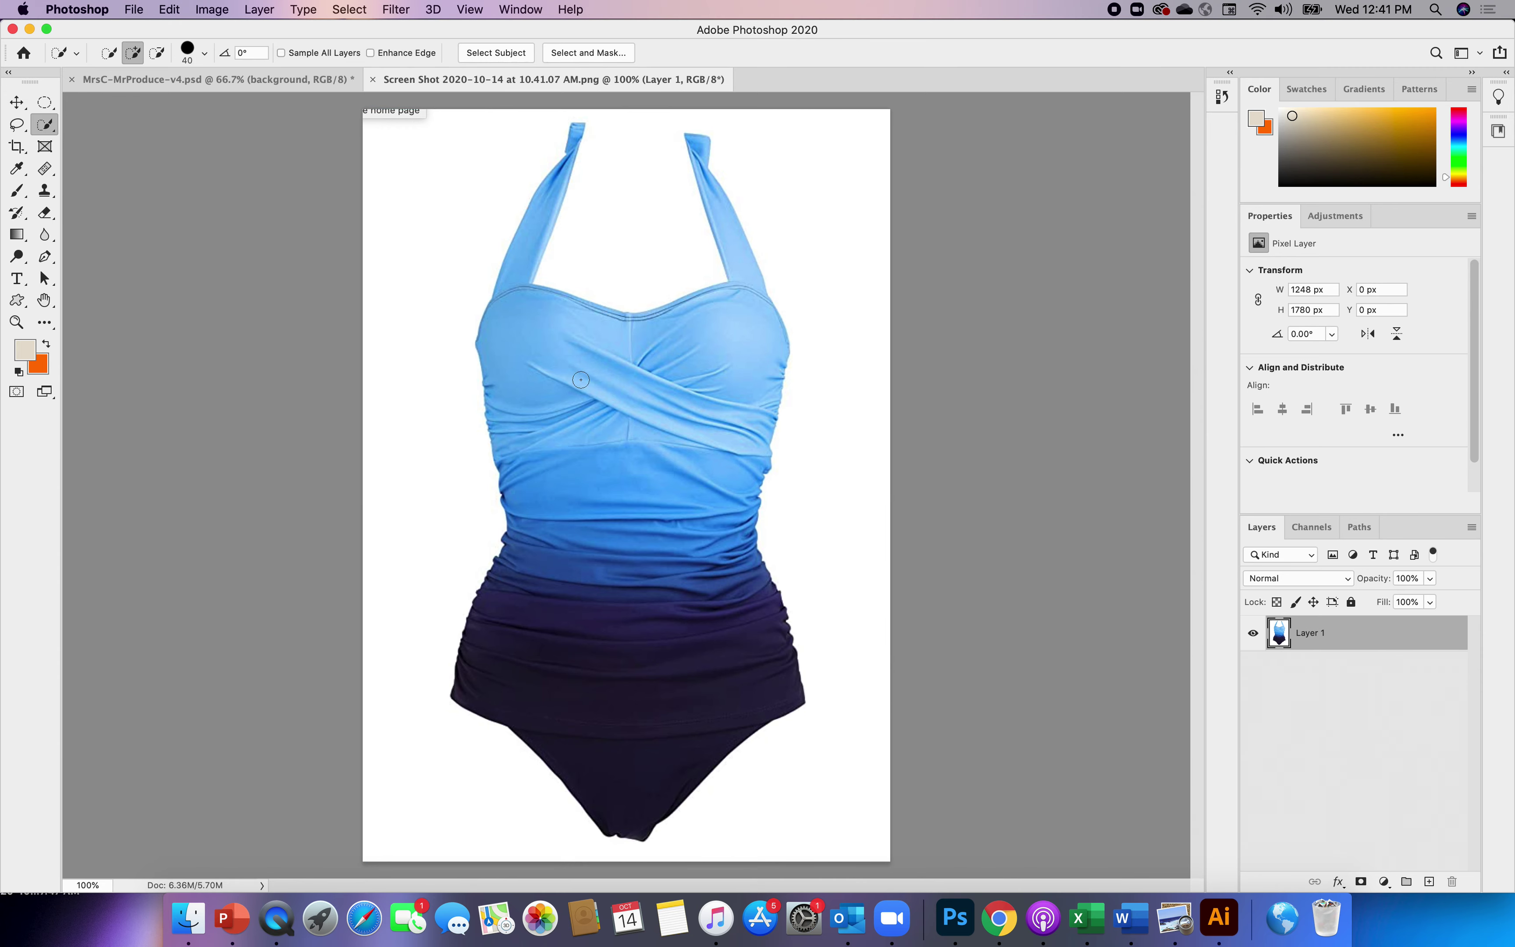
- Select the blue ombré swimsuit from its straps down to the dark bottom with the Quick Selection tool
{"action": "mouse_move", "coordinate": [588, 388]}
{"action": "left_mouse_down"}
{"action": "mouse_move", "coordinate": [537, 370]}
{"action": "mouse_move", "coordinate": [587, 389]}
{"action": "mouse_move", "coordinate": [635, 451]}
{"action": "mouse_move", "coordinate": [706, 344]}
{"action": "left_mouse_up"}
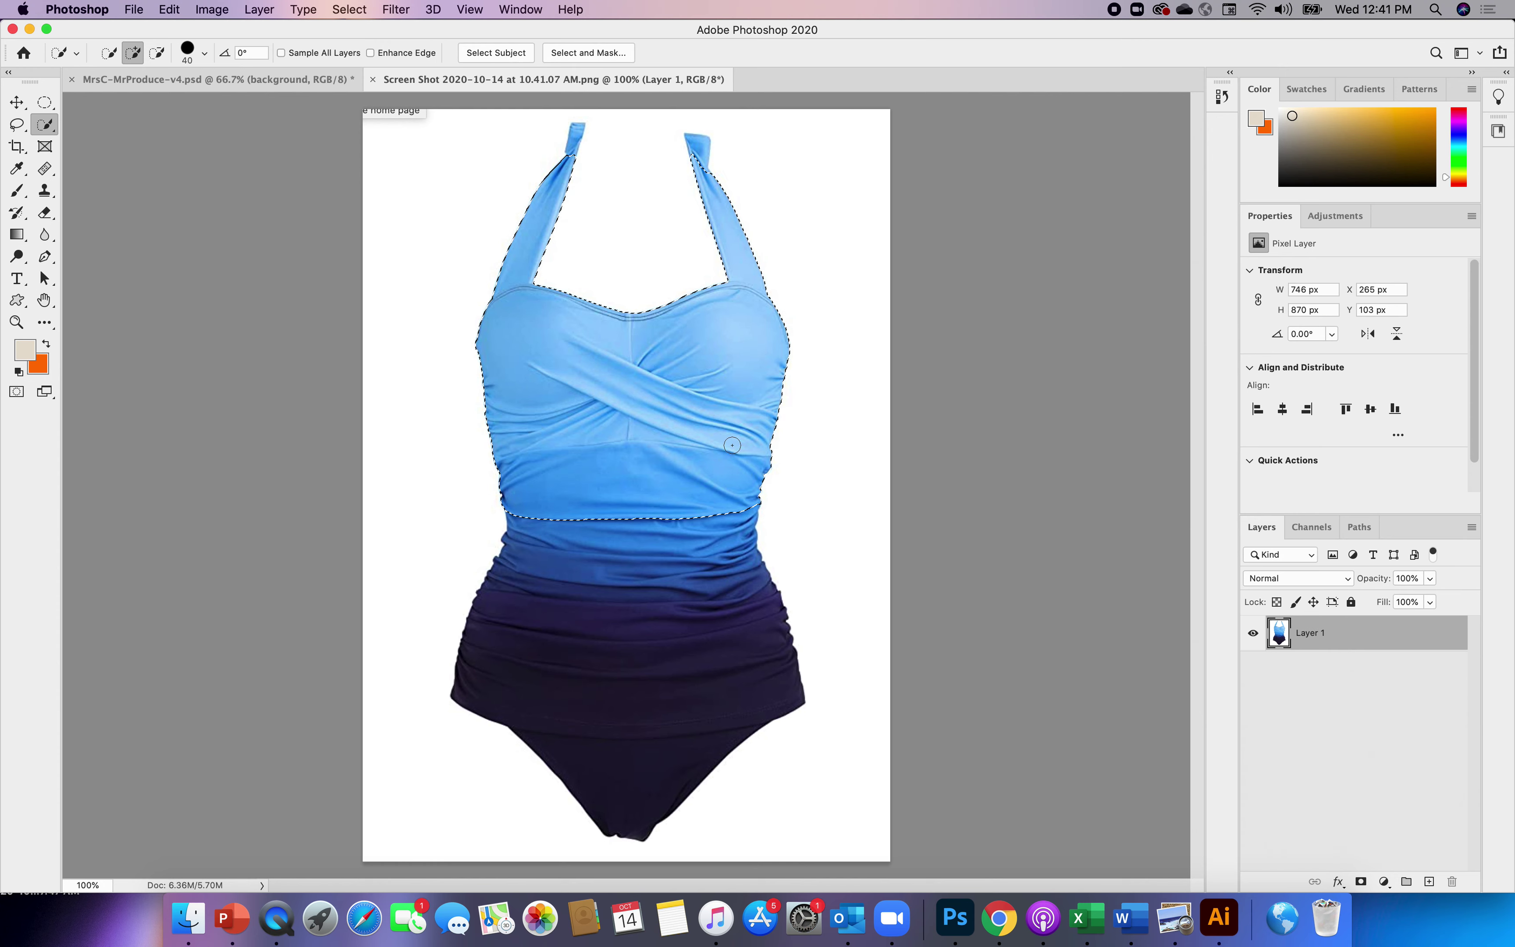
{"action": "left_click", "coordinate": [616, 561]}
{"action": "left_click_drag", "start_coordinate": [610, 555], "coordinate": [585, 549]}
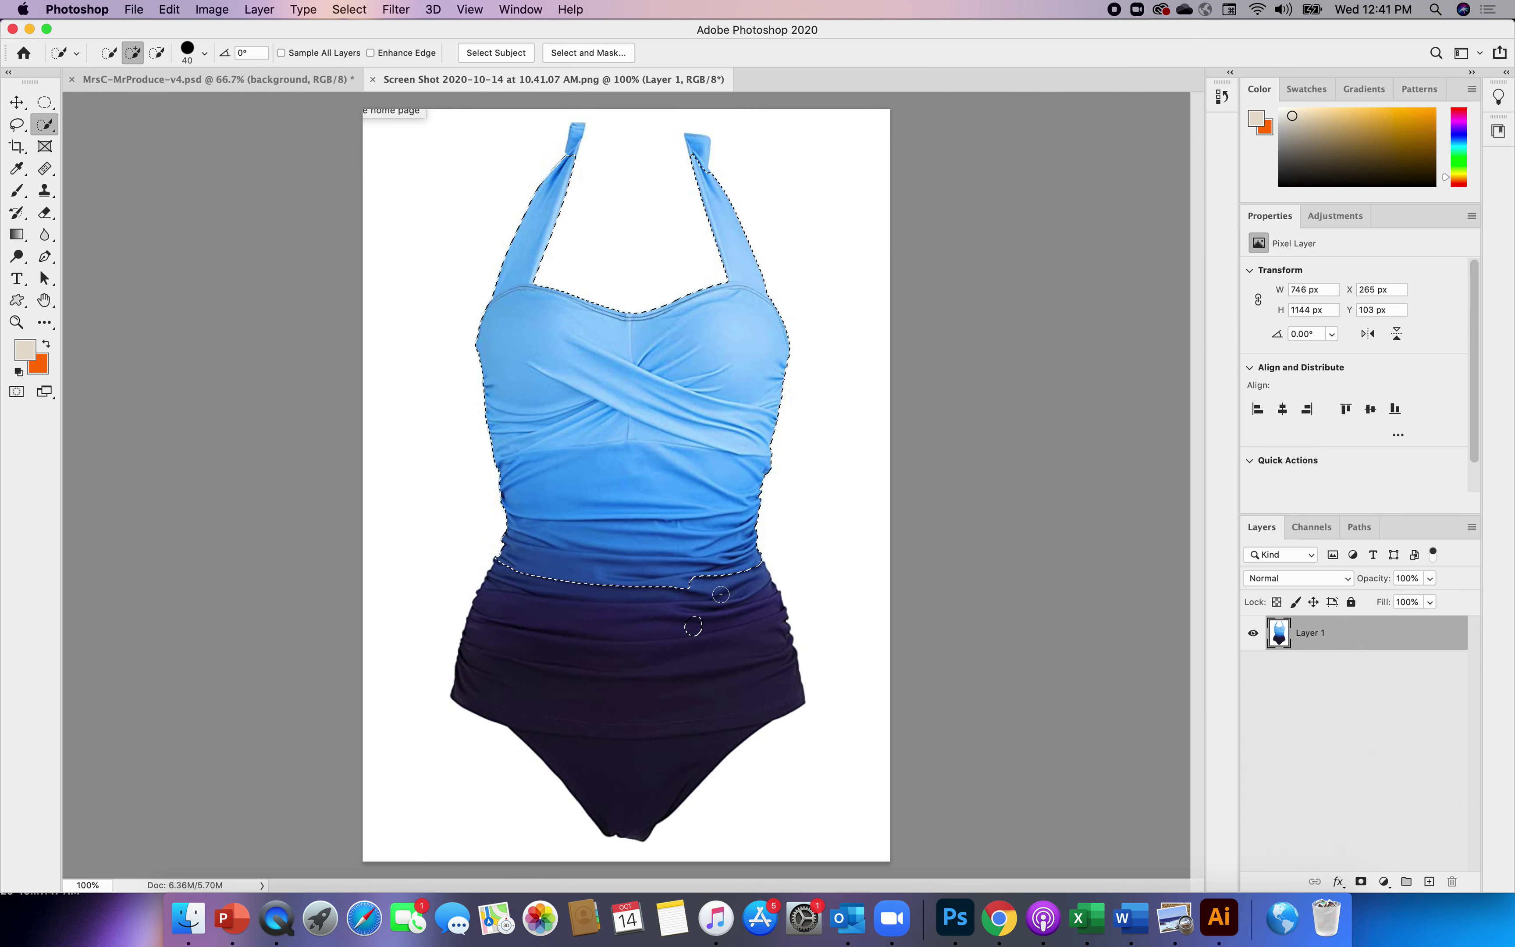
{"action": "left_click", "coordinate": [638, 619]}
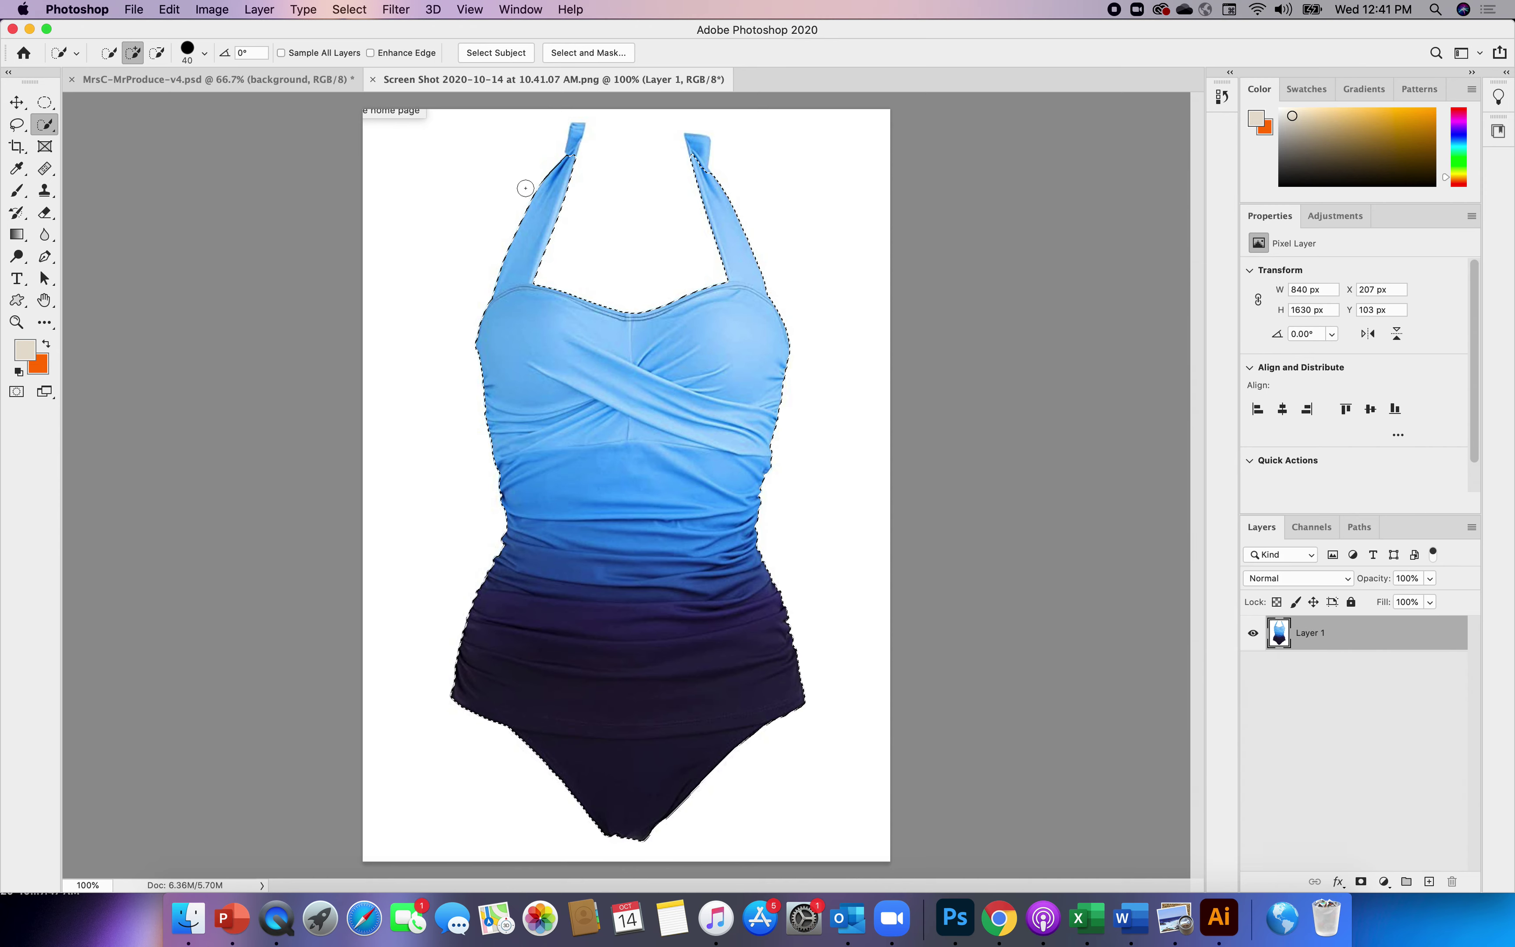
- Move the selected swimsuit into the MrsC-MrProduce-v4.psd document, placing it over the cucumber figure's body
{"action": "left_click", "coordinate": [14, 103]}
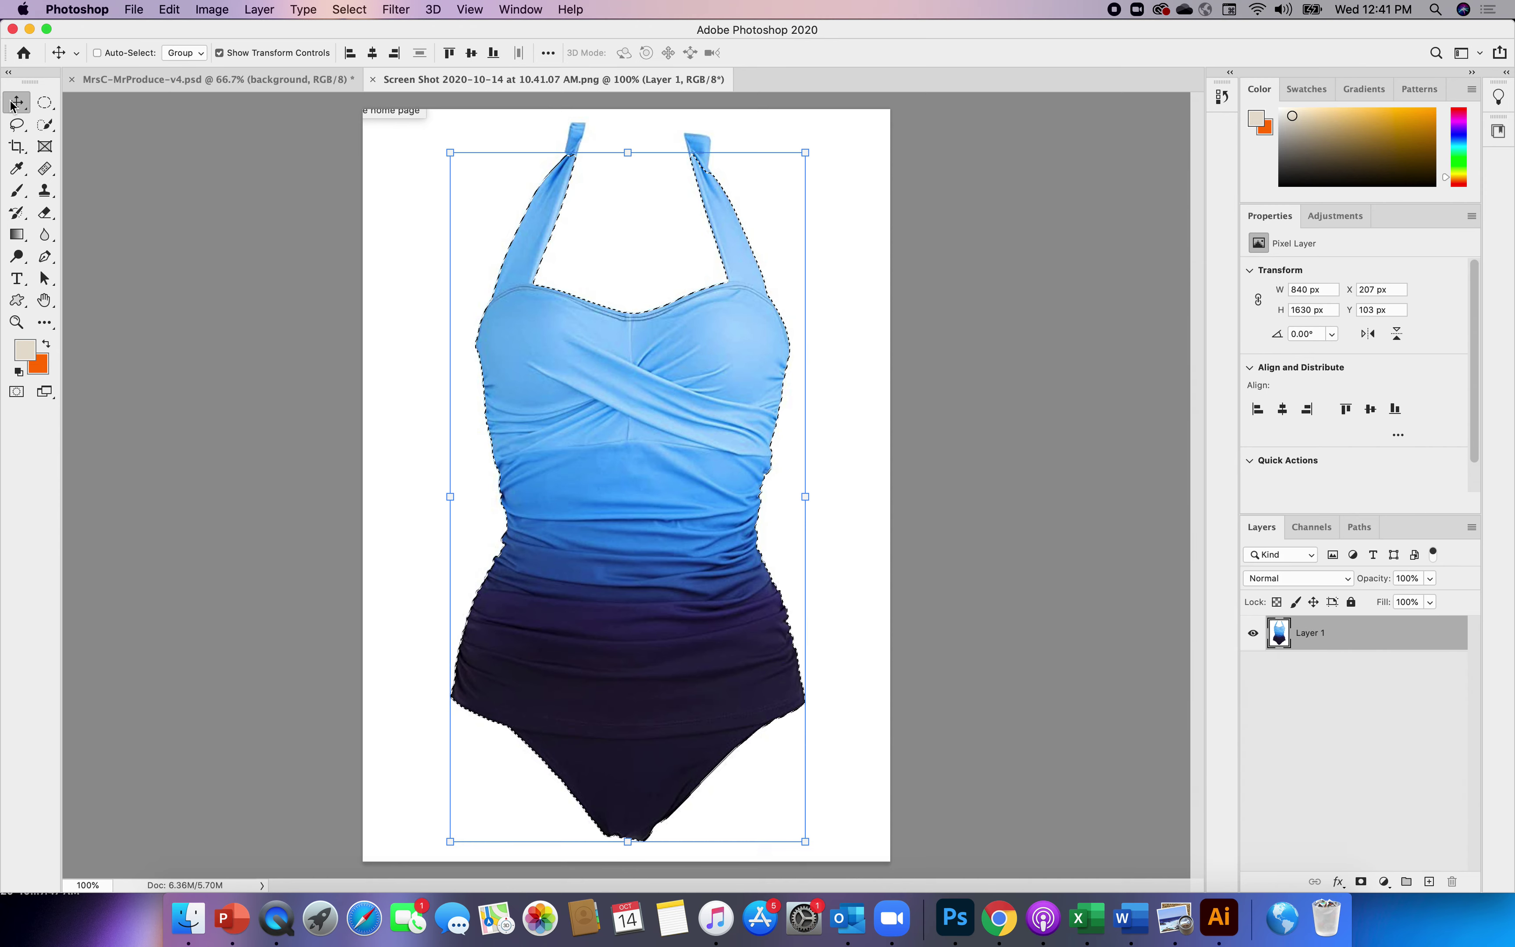
{"action": "left_click_drag", "start_coordinate": [684, 495], "coordinate": [276, 79]}
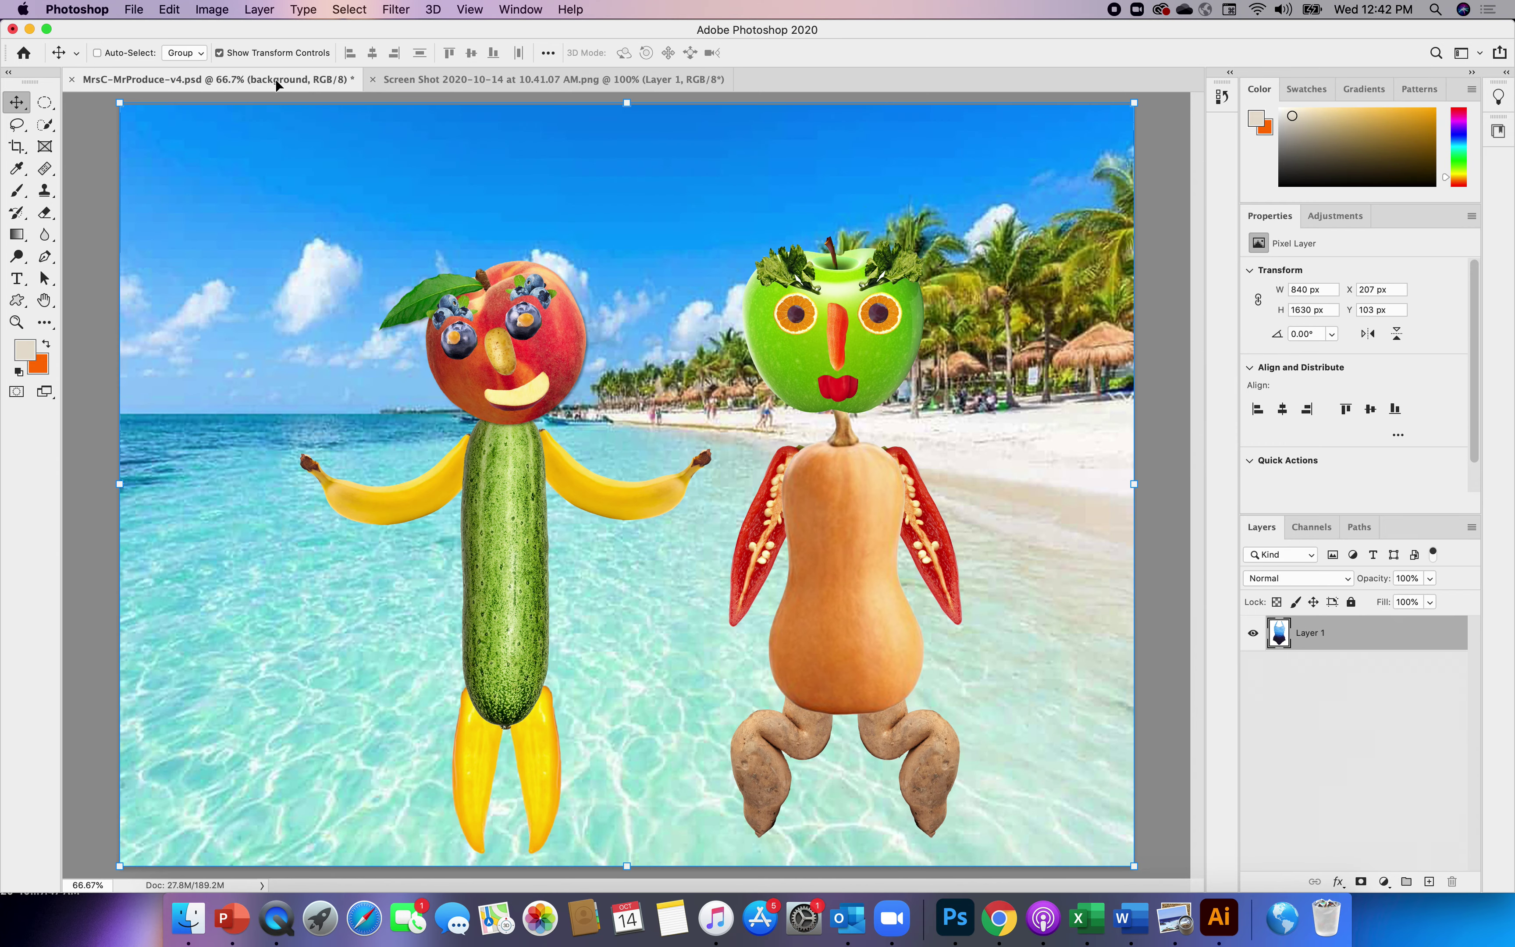
{"action": "left_click_drag", "start_coordinate": [535, 565], "coordinate": [537, 569]}
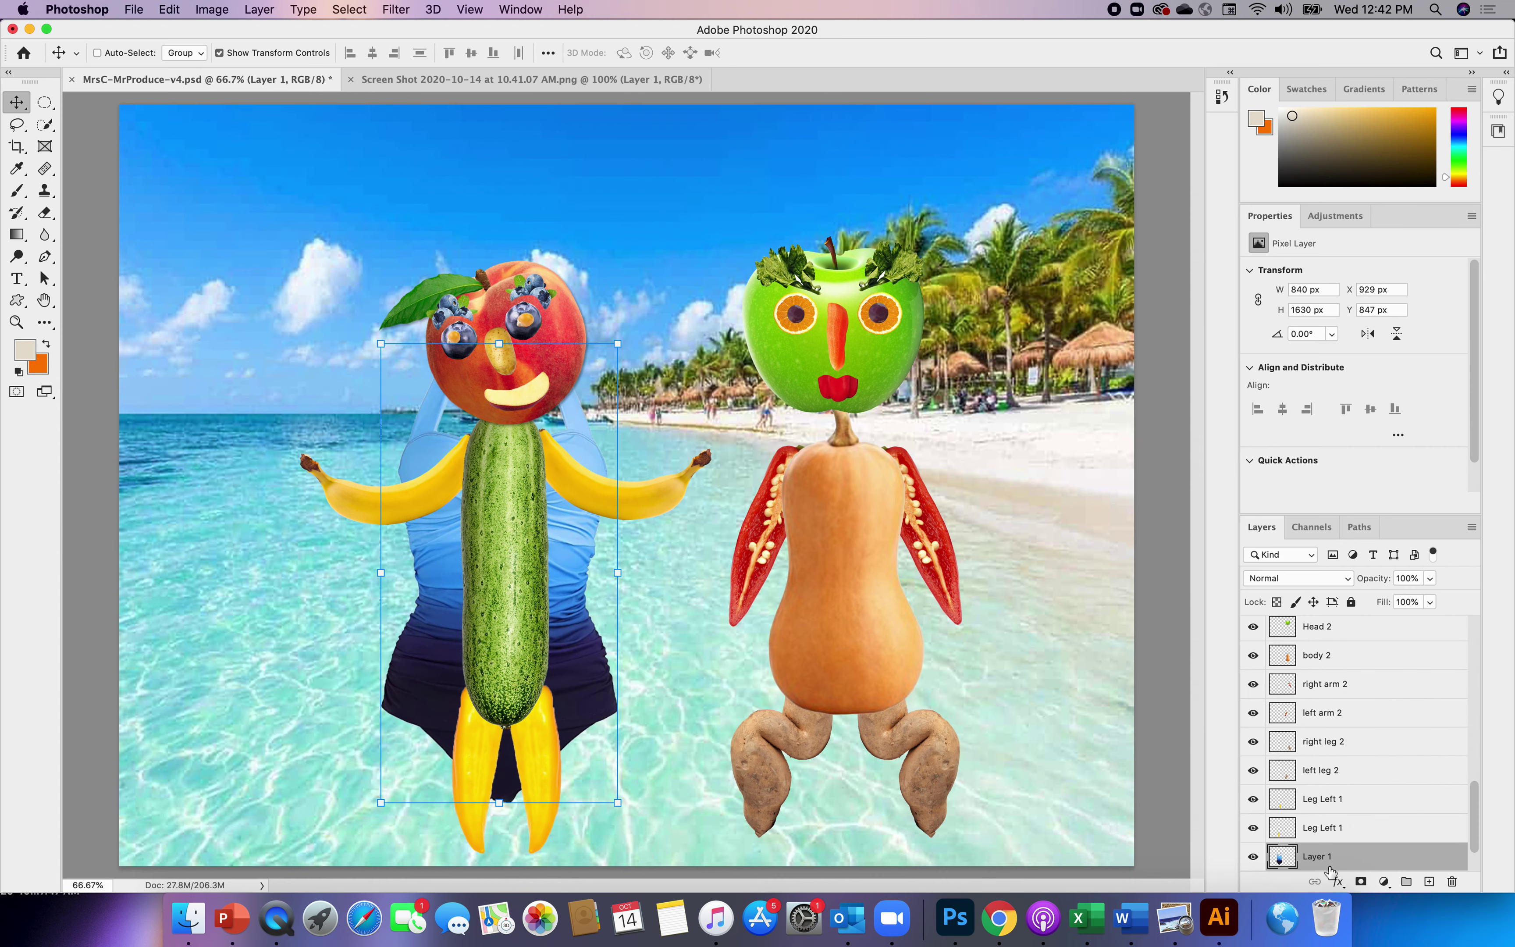
- Rename the swimsuit's layer as "bathingsuit 1"
{"action": "double_click", "coordinate": [1318, 856]}
{"action": "type", "text": "bathingsuit"}
{"action": "key", "text": "Return"}
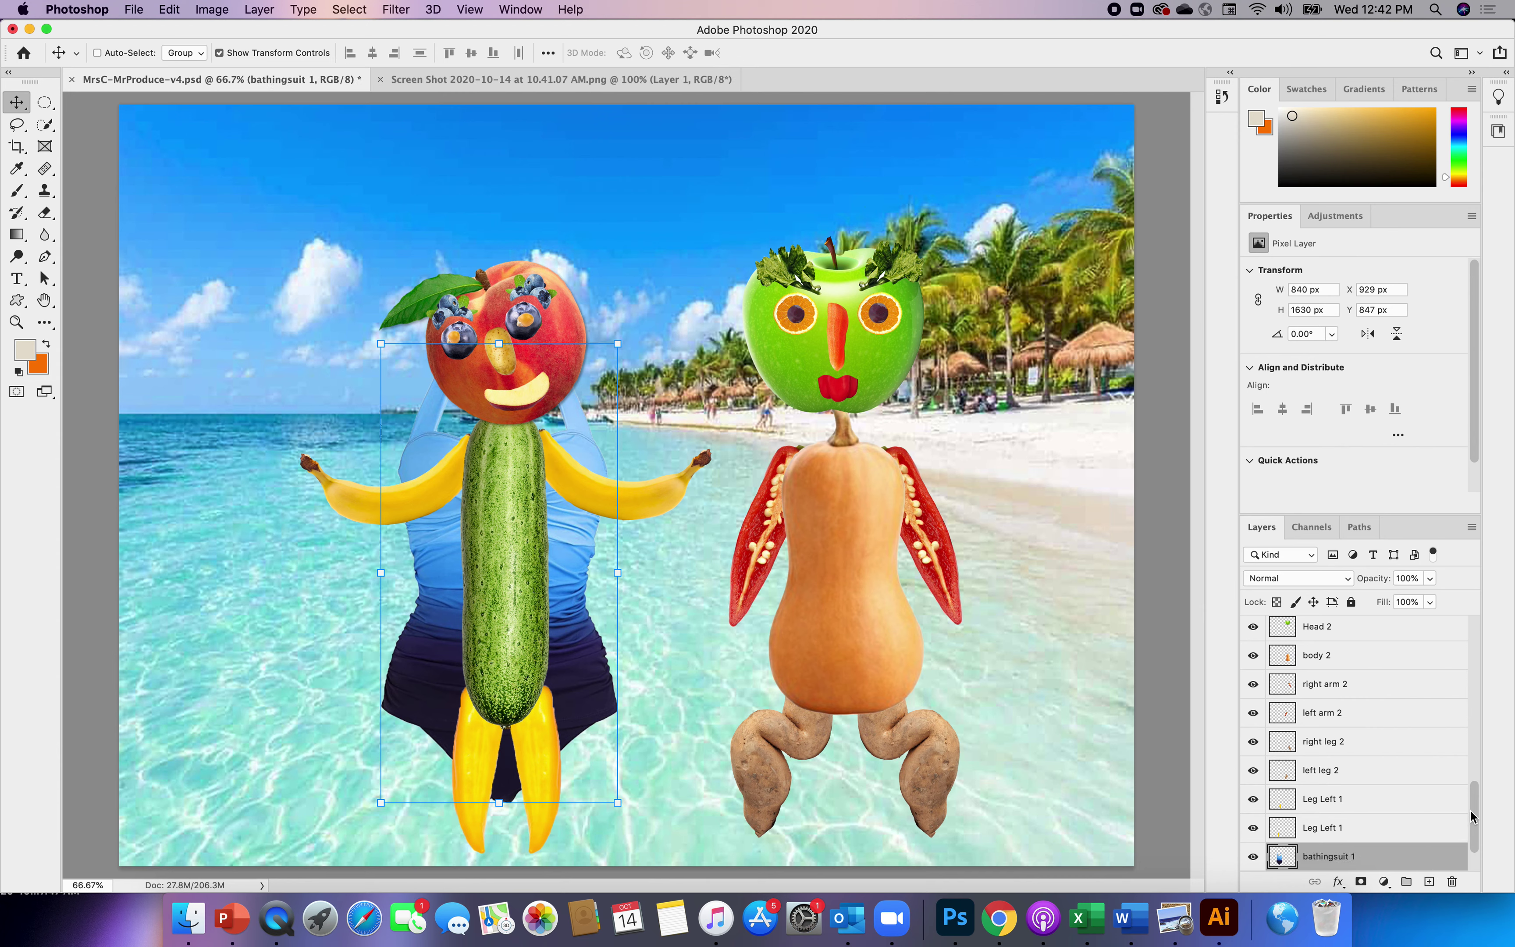
- Reorder the bathingsuit 1 layer so it sits directly above body 1 and below Head 1
{"action": "scroll", "coordinate": [1473, 817], "scroll_direction": "down", "scroll_amount": 2}
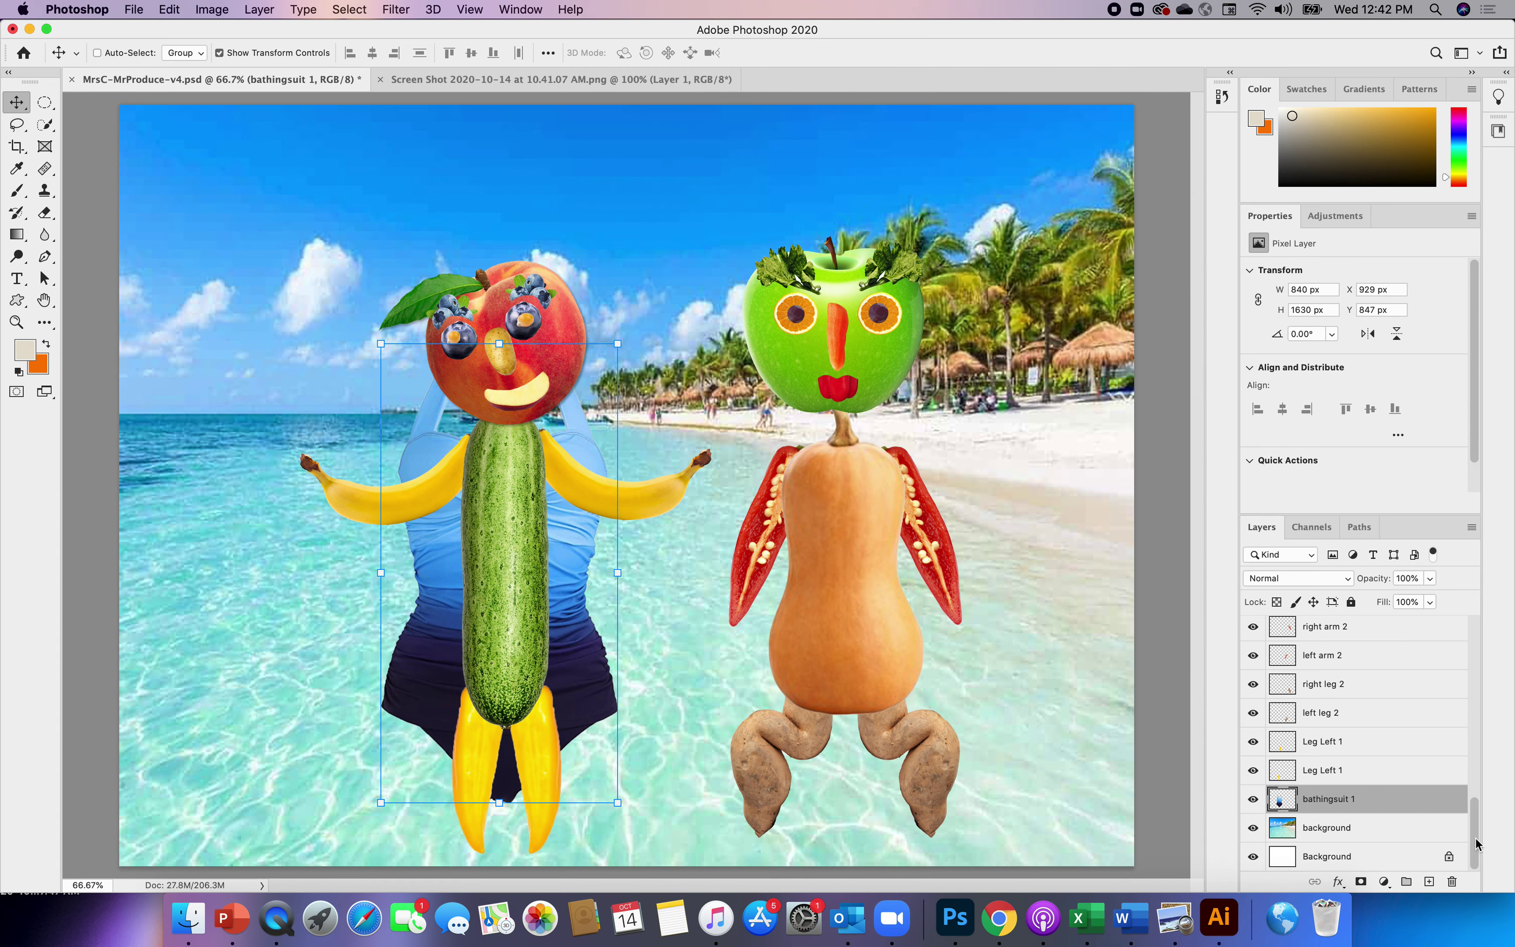
{"action": "scroll", "coordinate": [1475, 831], "scroll_direction": "up", "scroll_amount": 1}
{"action": "left_click_drag", "start_coordinate": [1348, 837], "coordinate": [1332, 619]}
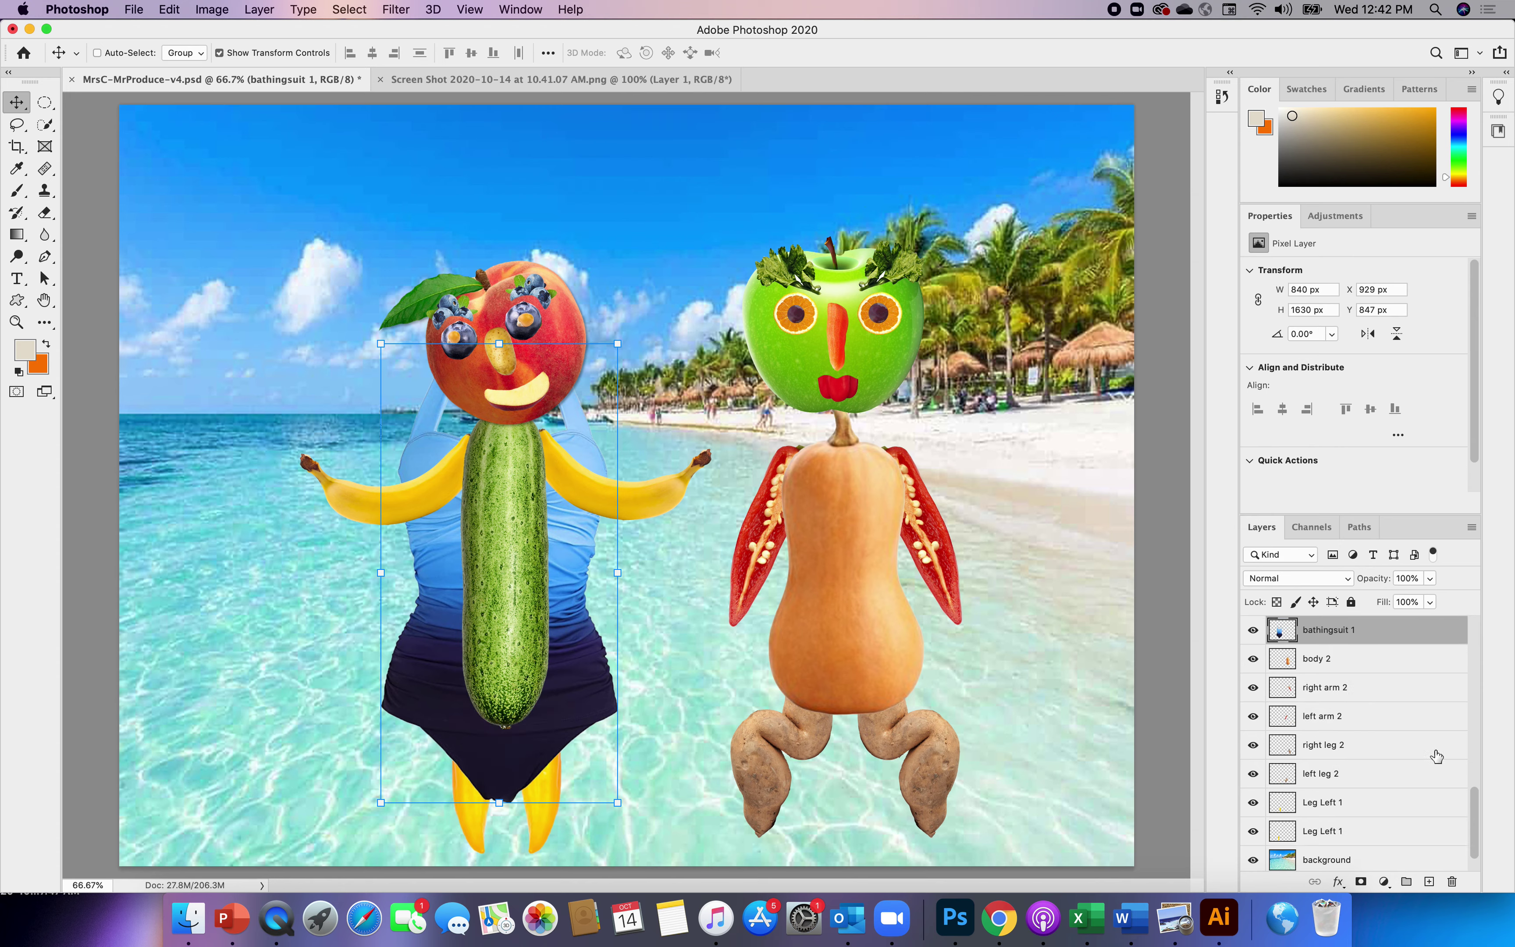
{"action": "scroll", "coordinate": [1472, 795], "scroll_direction": "up", "scroll_amount": 3}
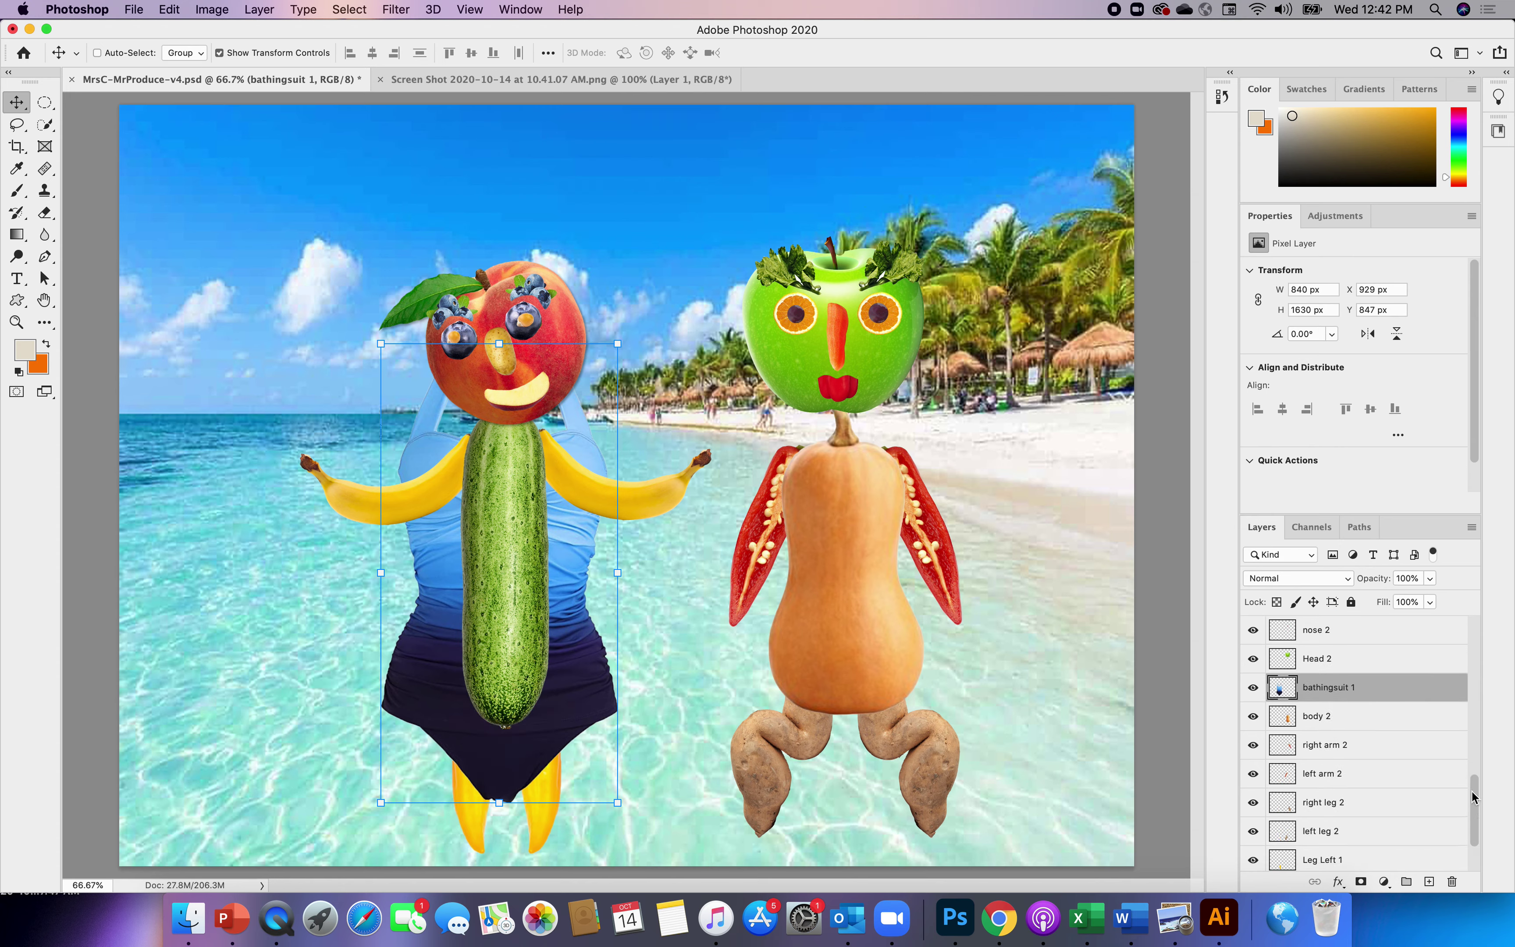
{"action": "scroll", "coordinate": [1472, 786], "scroll_direction": "up", "scroll_amount": 1}
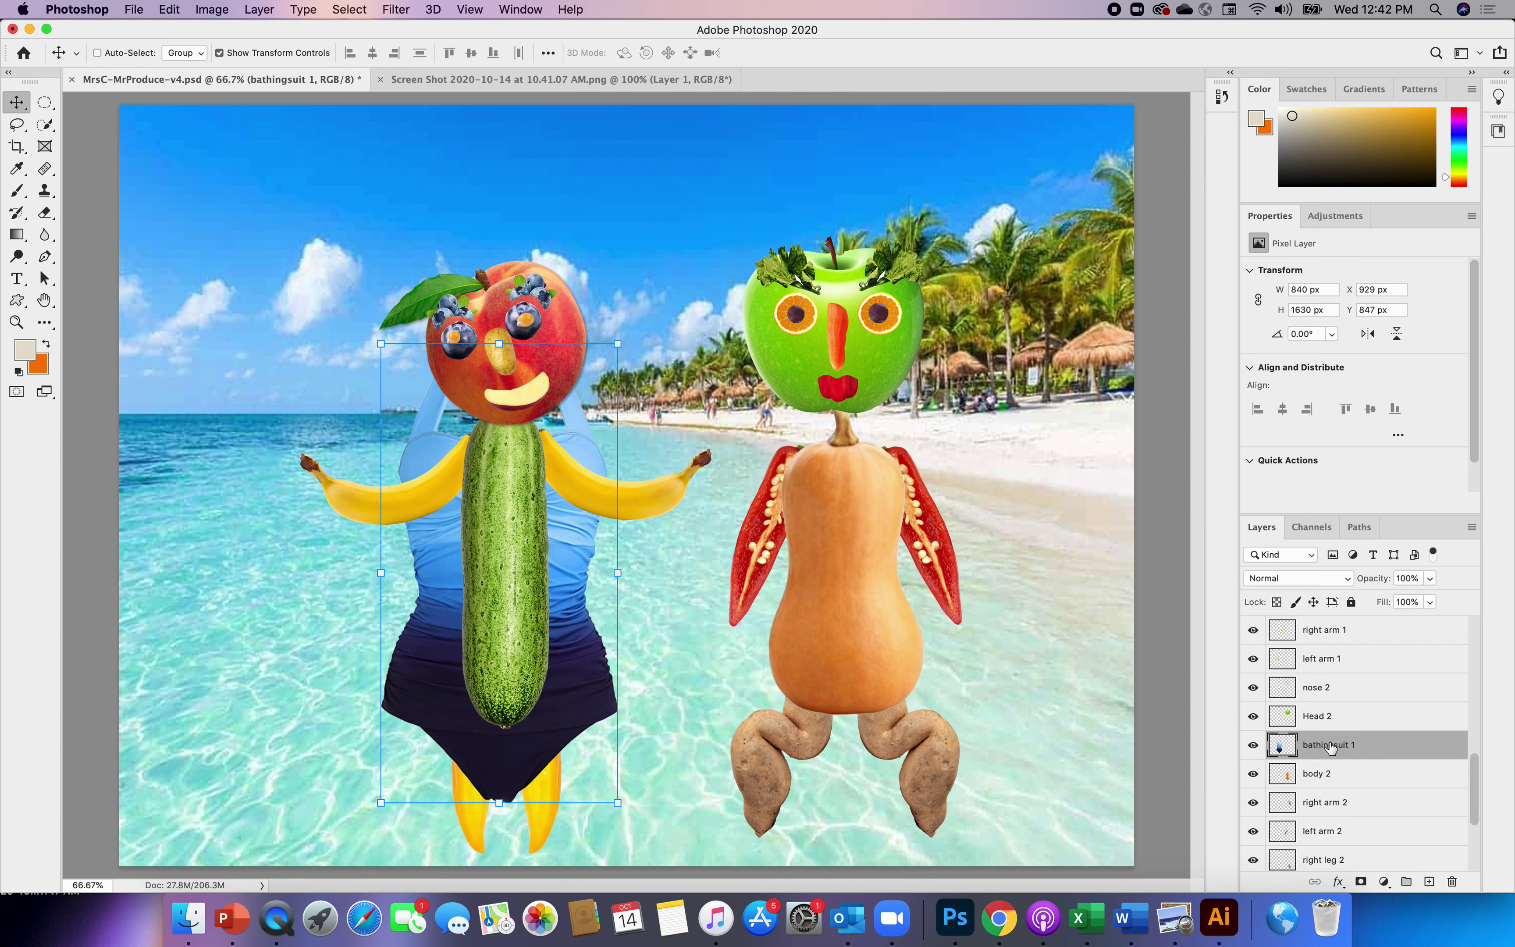
{"action": "left_click_drag", "start_coordinate": [1334, 745], "coordinate": [1334, 645]}
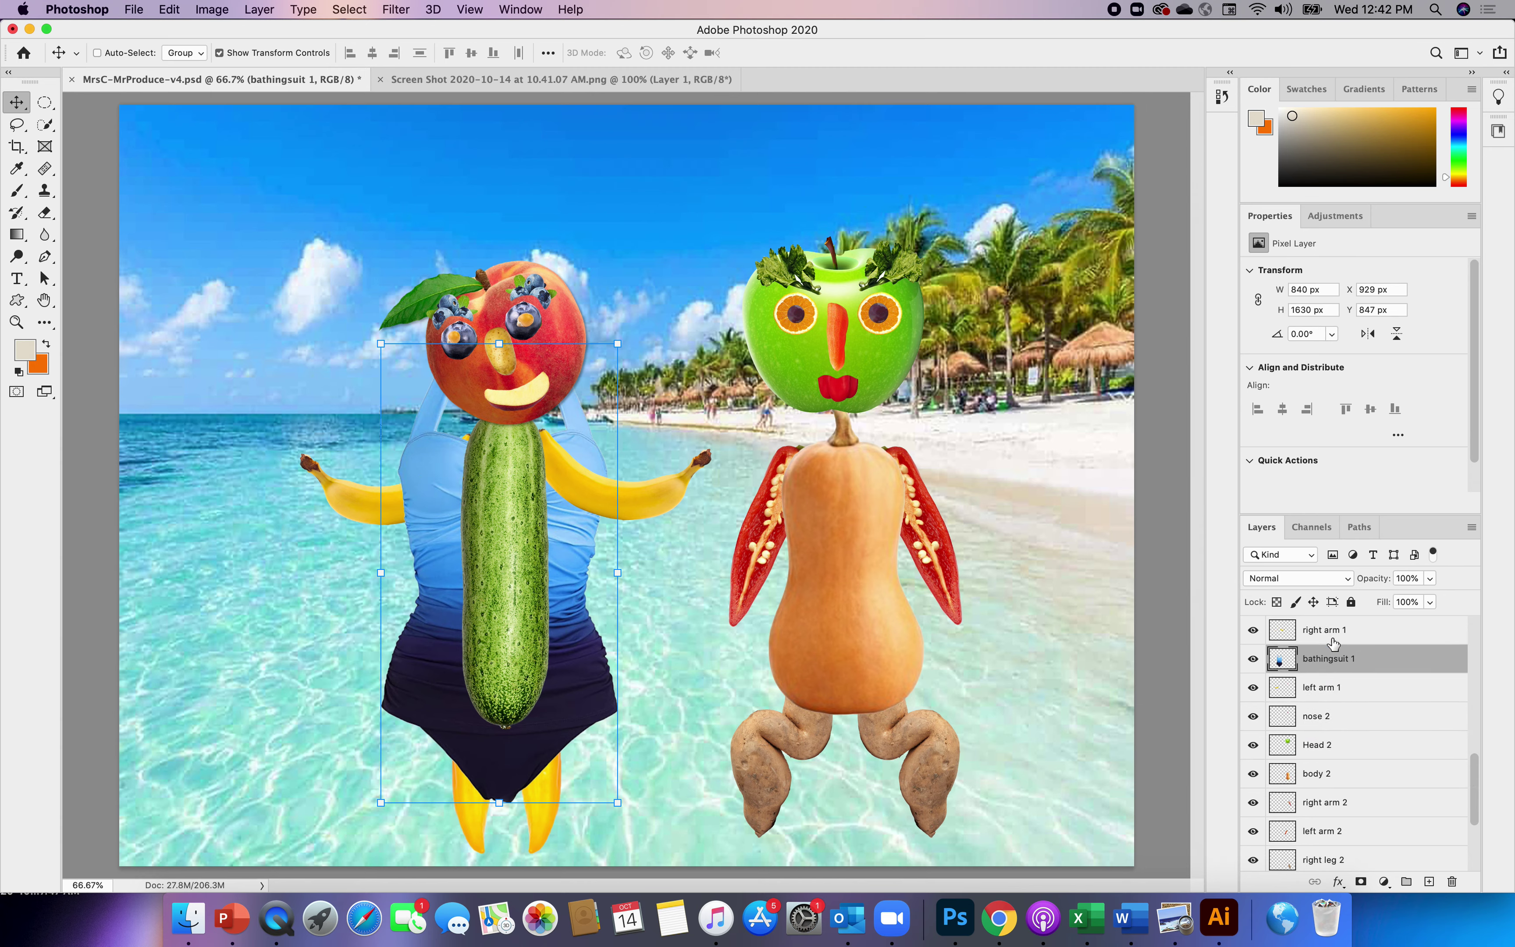
{"action": "scroll", "coordinate": [1475, 789], "scroll_direction": "up", "scroll_amount": 4}
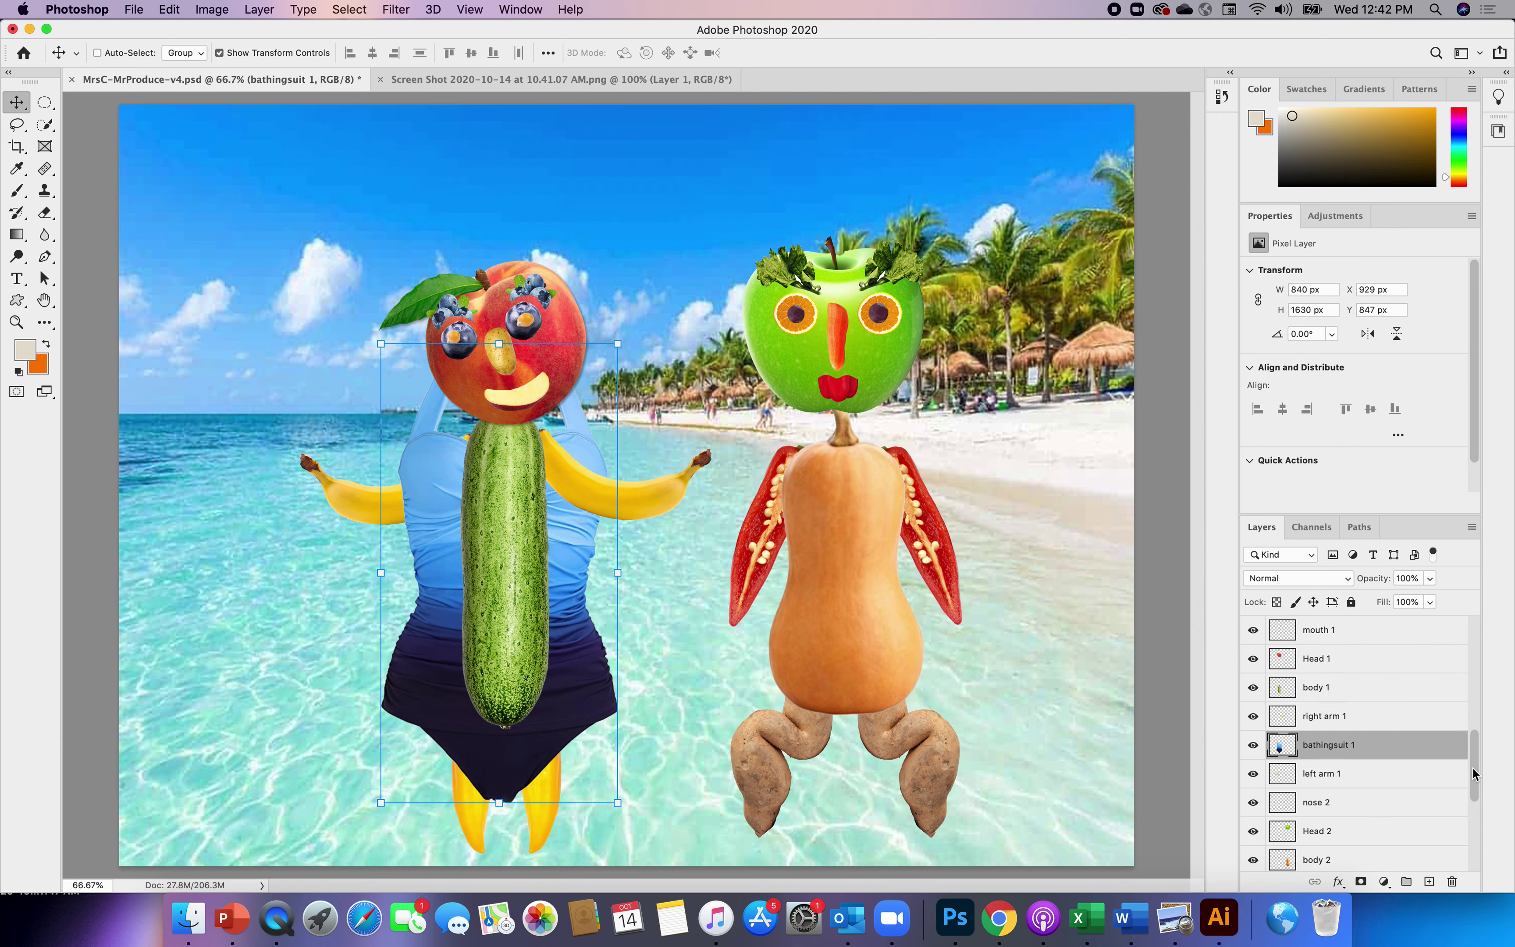
{"action": "left_click_drag", "start_coordinate": [1365, 776], "coordinate": [1363, 709]}
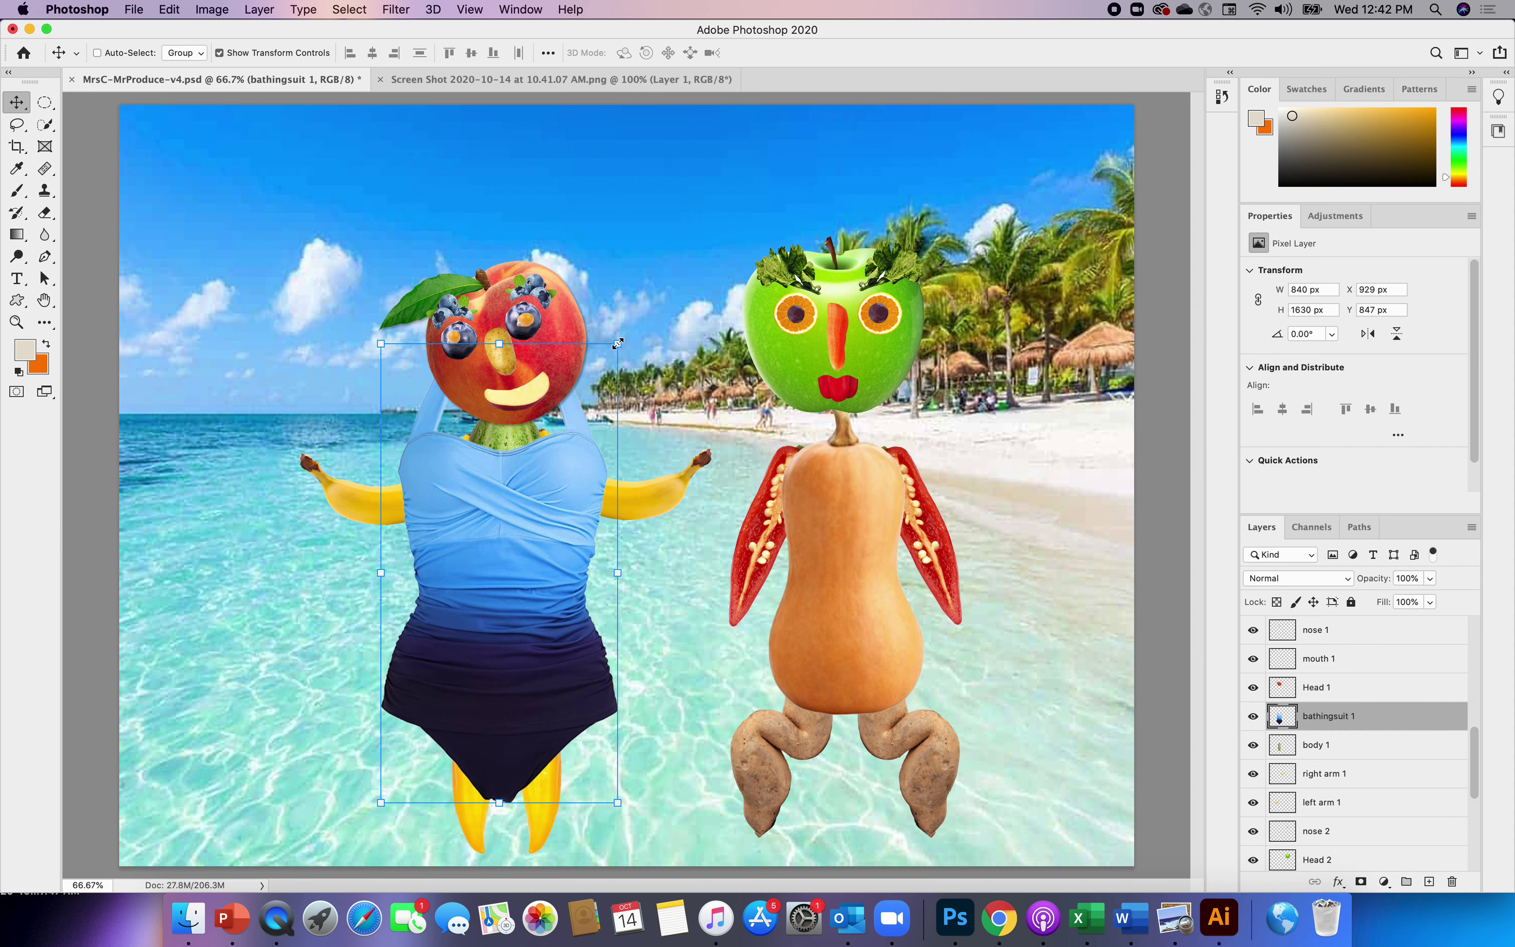
- Scale the swimsuit to about 51% width and 76% height so it fits the cucumber body below the head
{"action": "left_click_drag", "start_coordinate": [619, 344], "coordinate": [603, 418]}
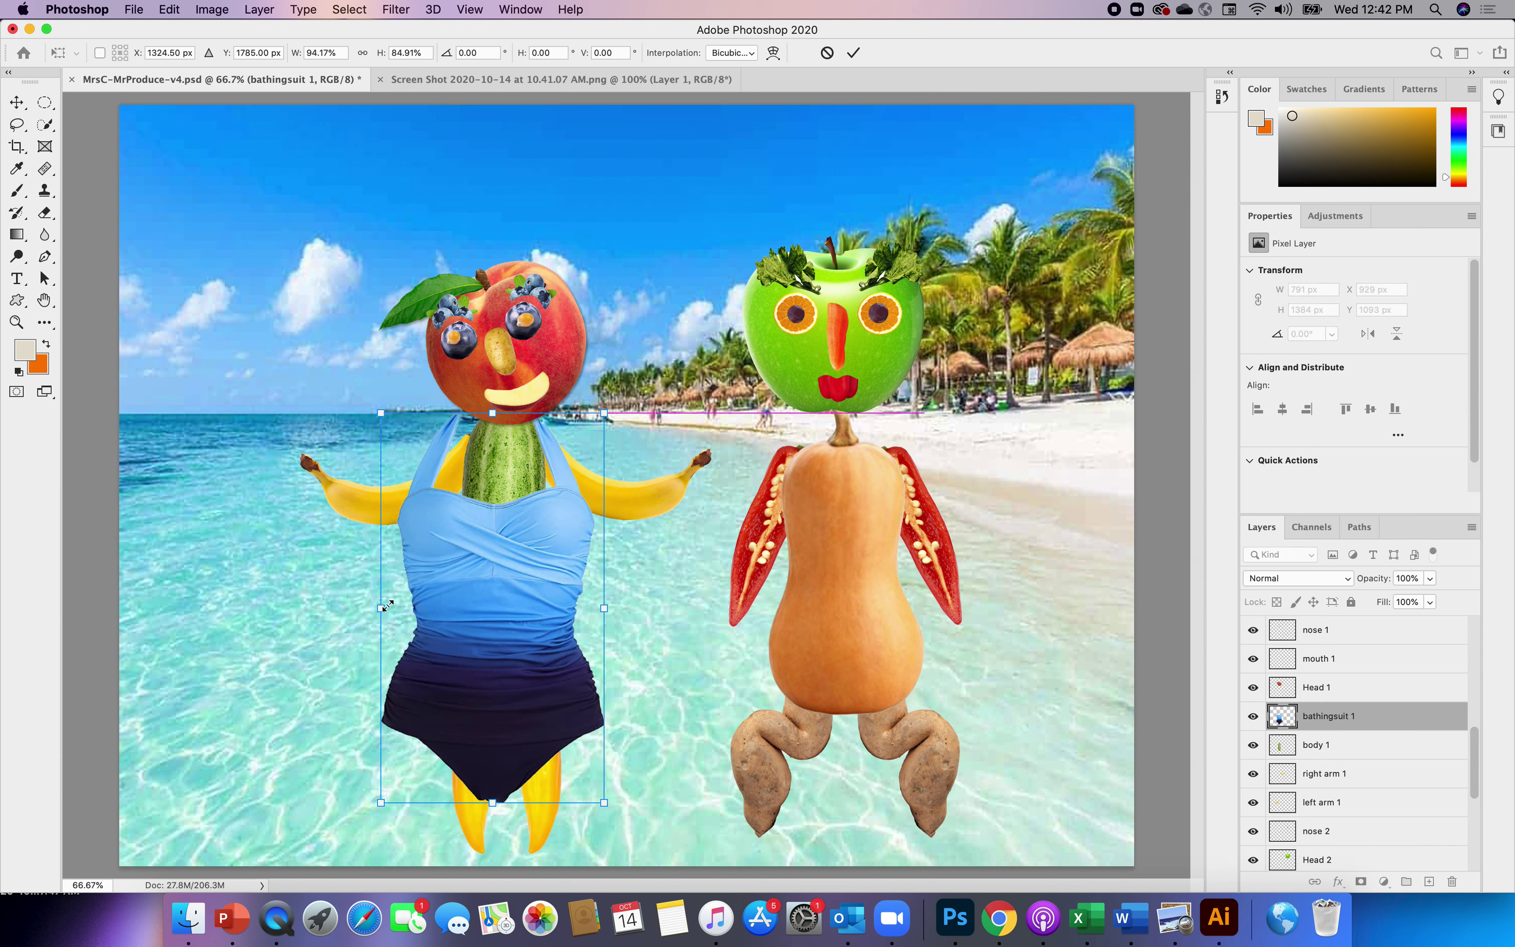
{"action": "left_click_drag", "start_coordinate": [381, 607], "coordinate": [435, 606]}
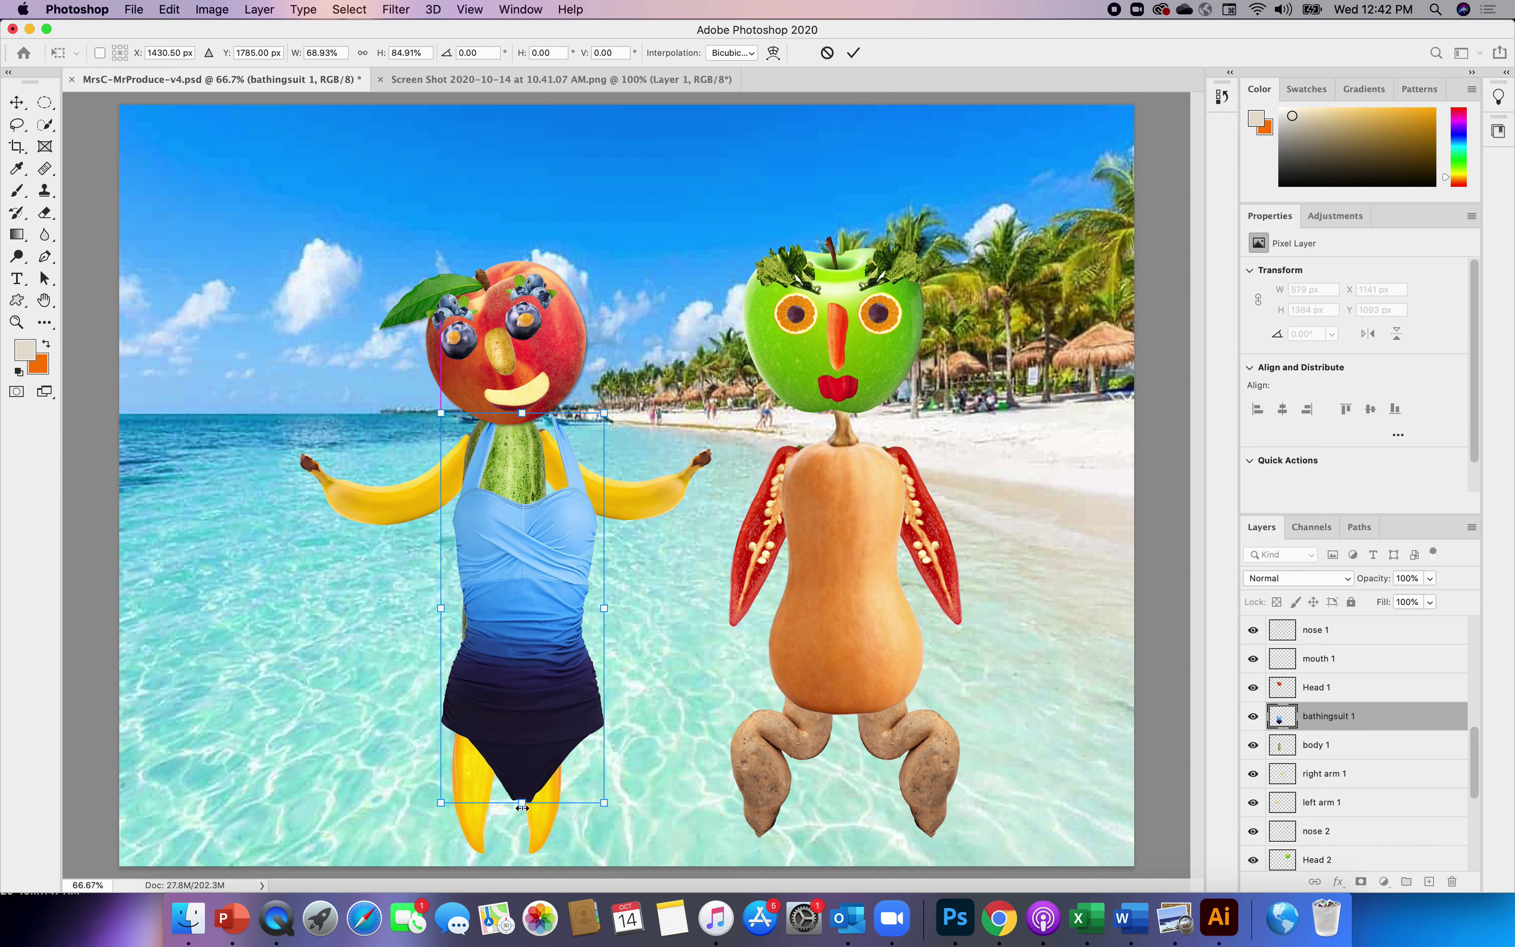
{"action": "left_click_drag", "start_coordinate": [521, 800], "coordinate": [508, 733]}
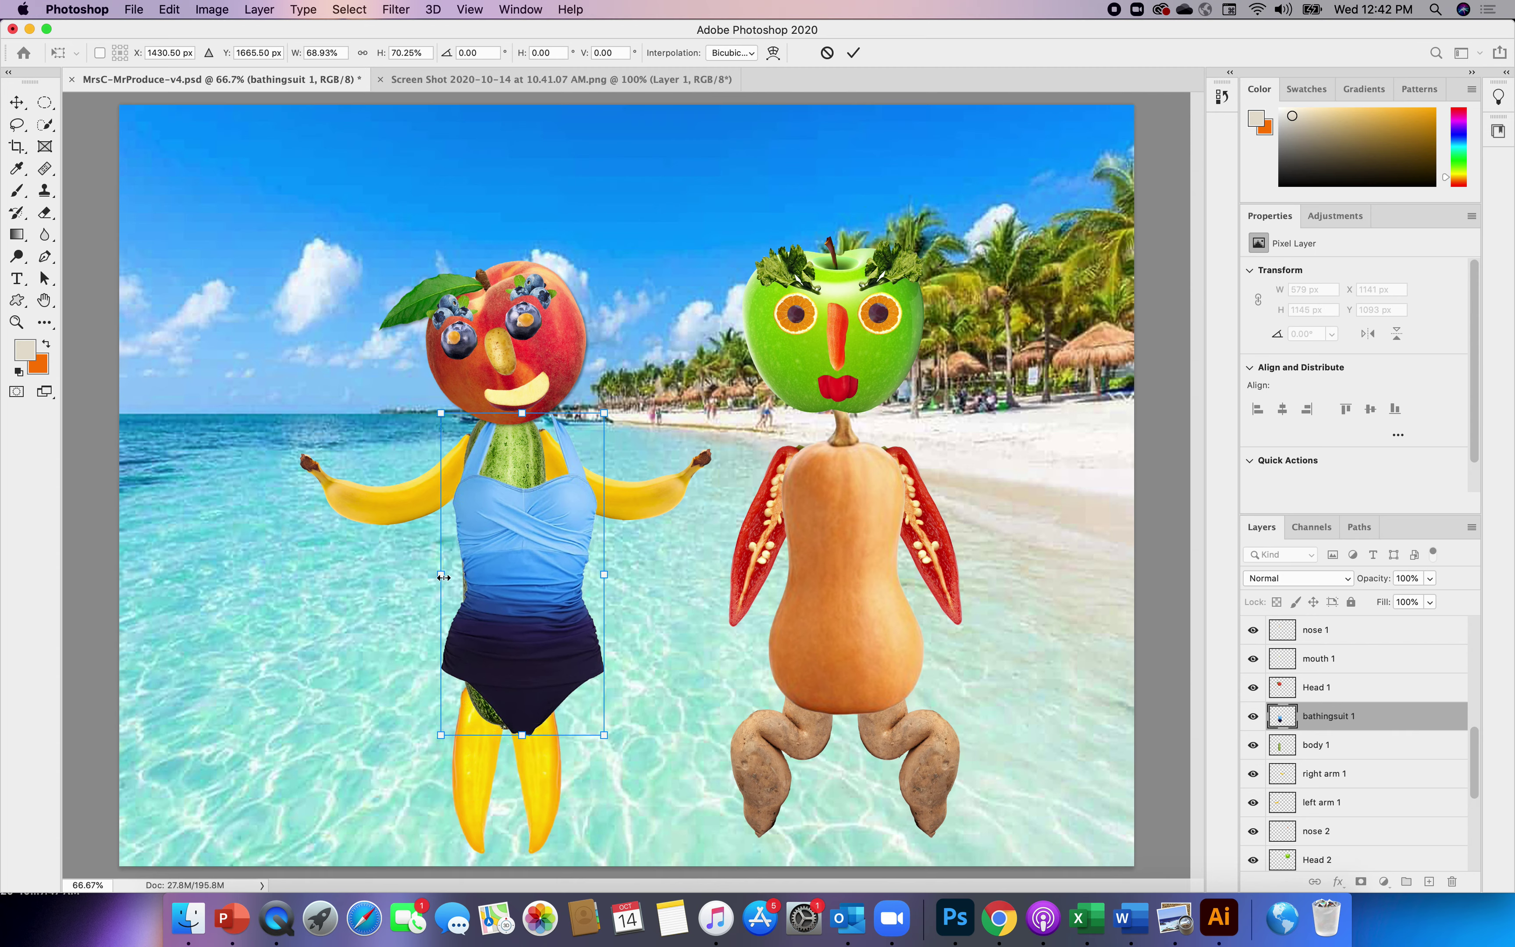
{"action": "mouse_move", "coordinate": [439, 574]}
{"action": "left_mouse_down"}
{"action": "mouse_move", "coordinate": [475, 575]}
{"action": "mouse_move", "coordinate": [435, 576]}
{"action": "mouse_move", "coordinate": [459, 576]}
{"action": "left_mouse_up"}
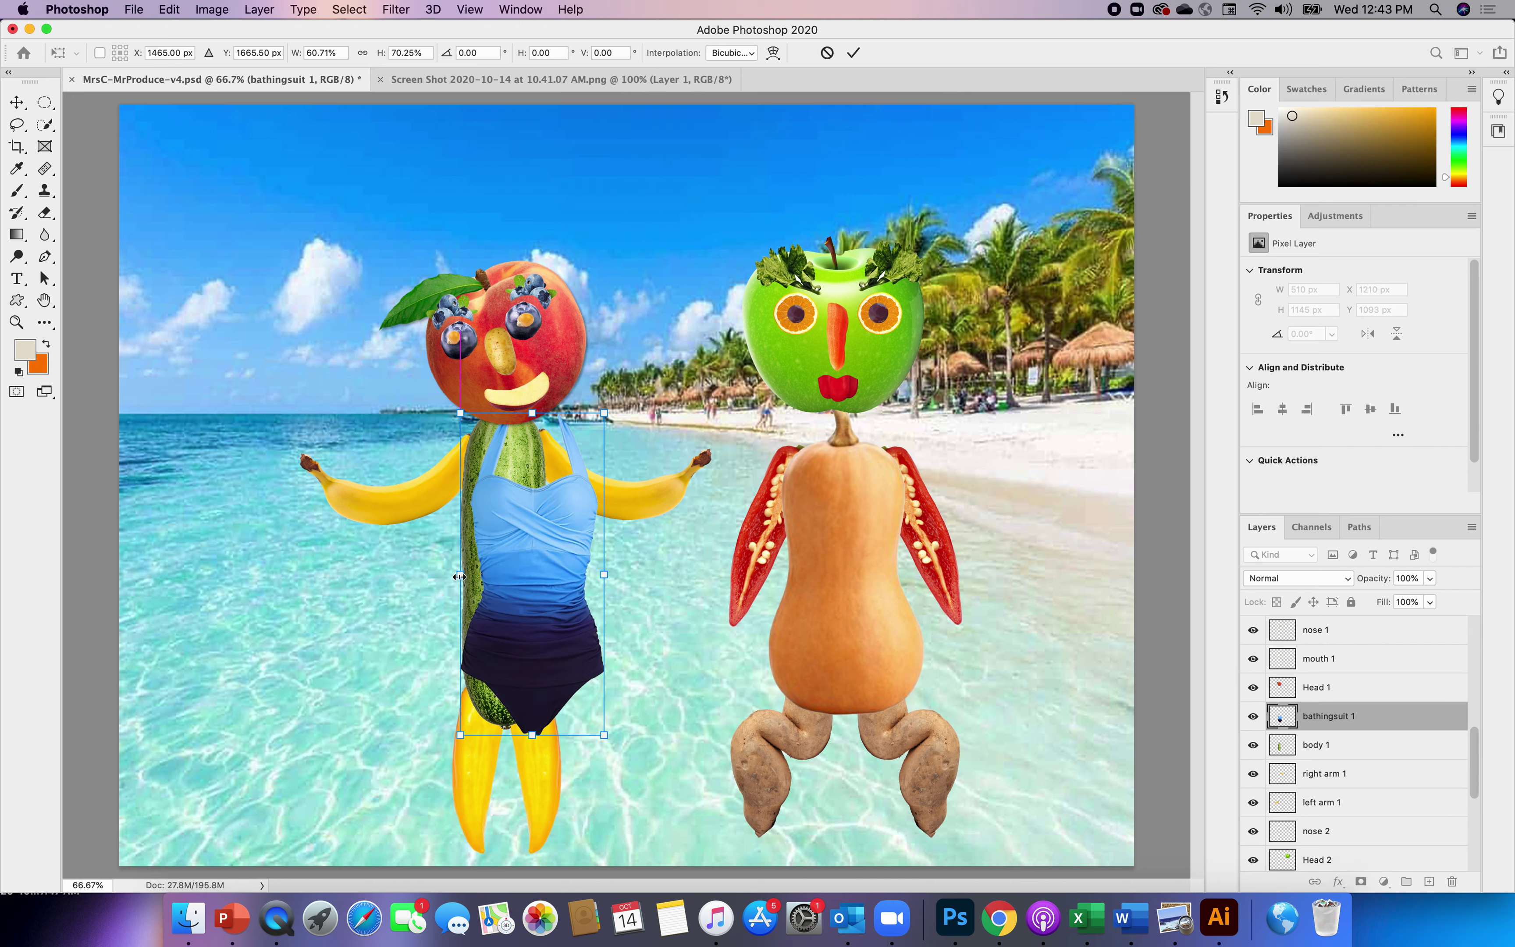
{"action": "left_click_drag", "start_coordinate": [604, 574], "coordinate": [551, 564]}
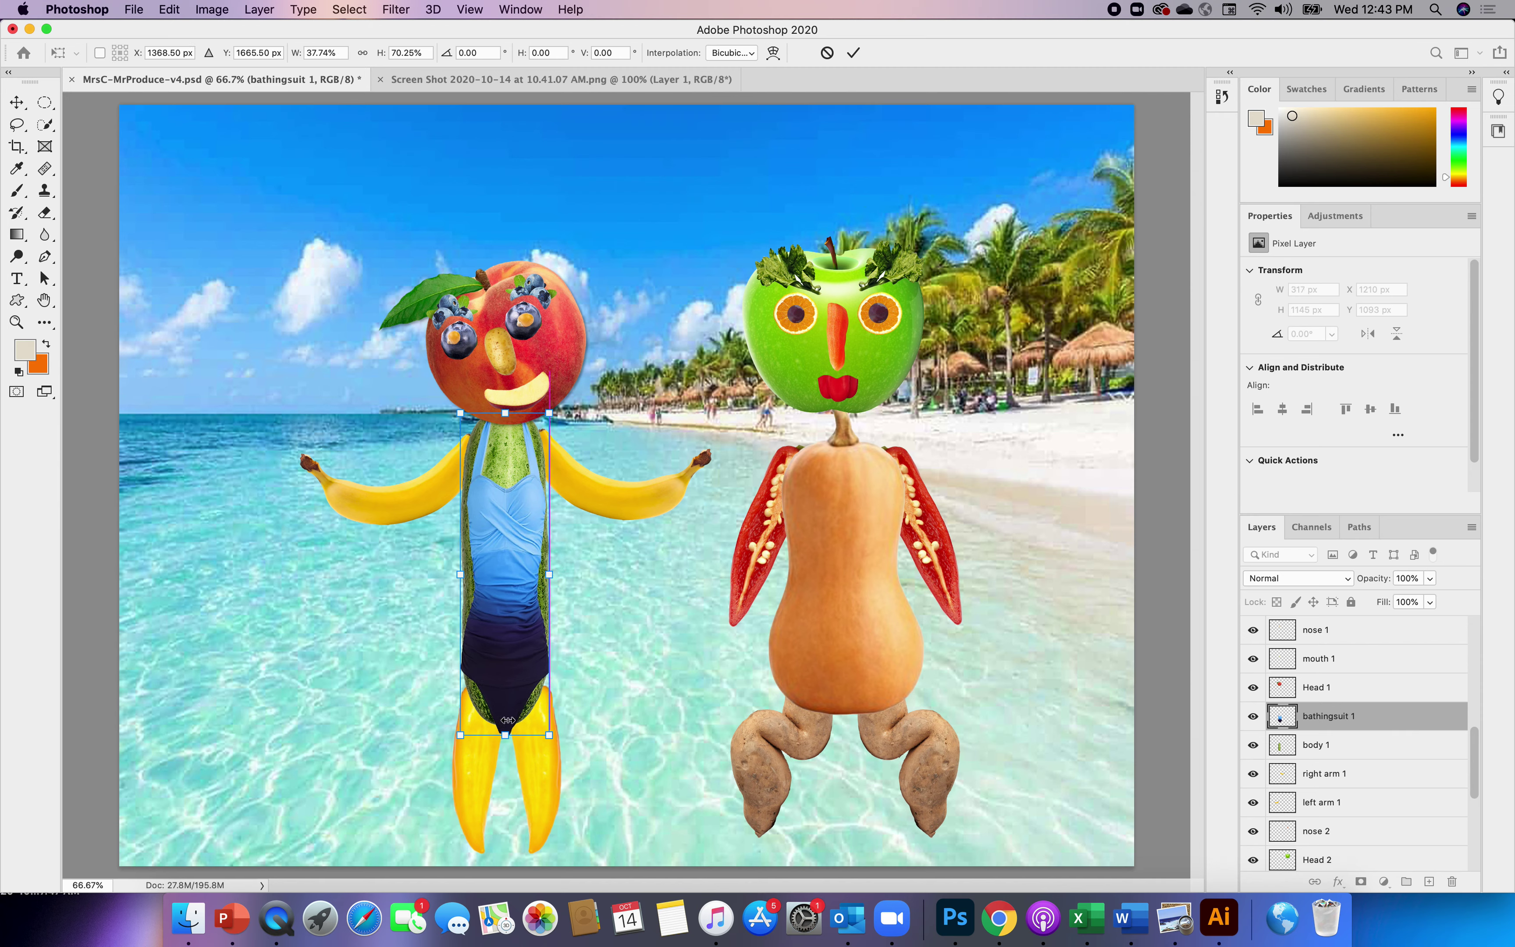
{"action": "left_click_drag", "start_coordinate": [504, 734], "coordinate": [504, 761]}
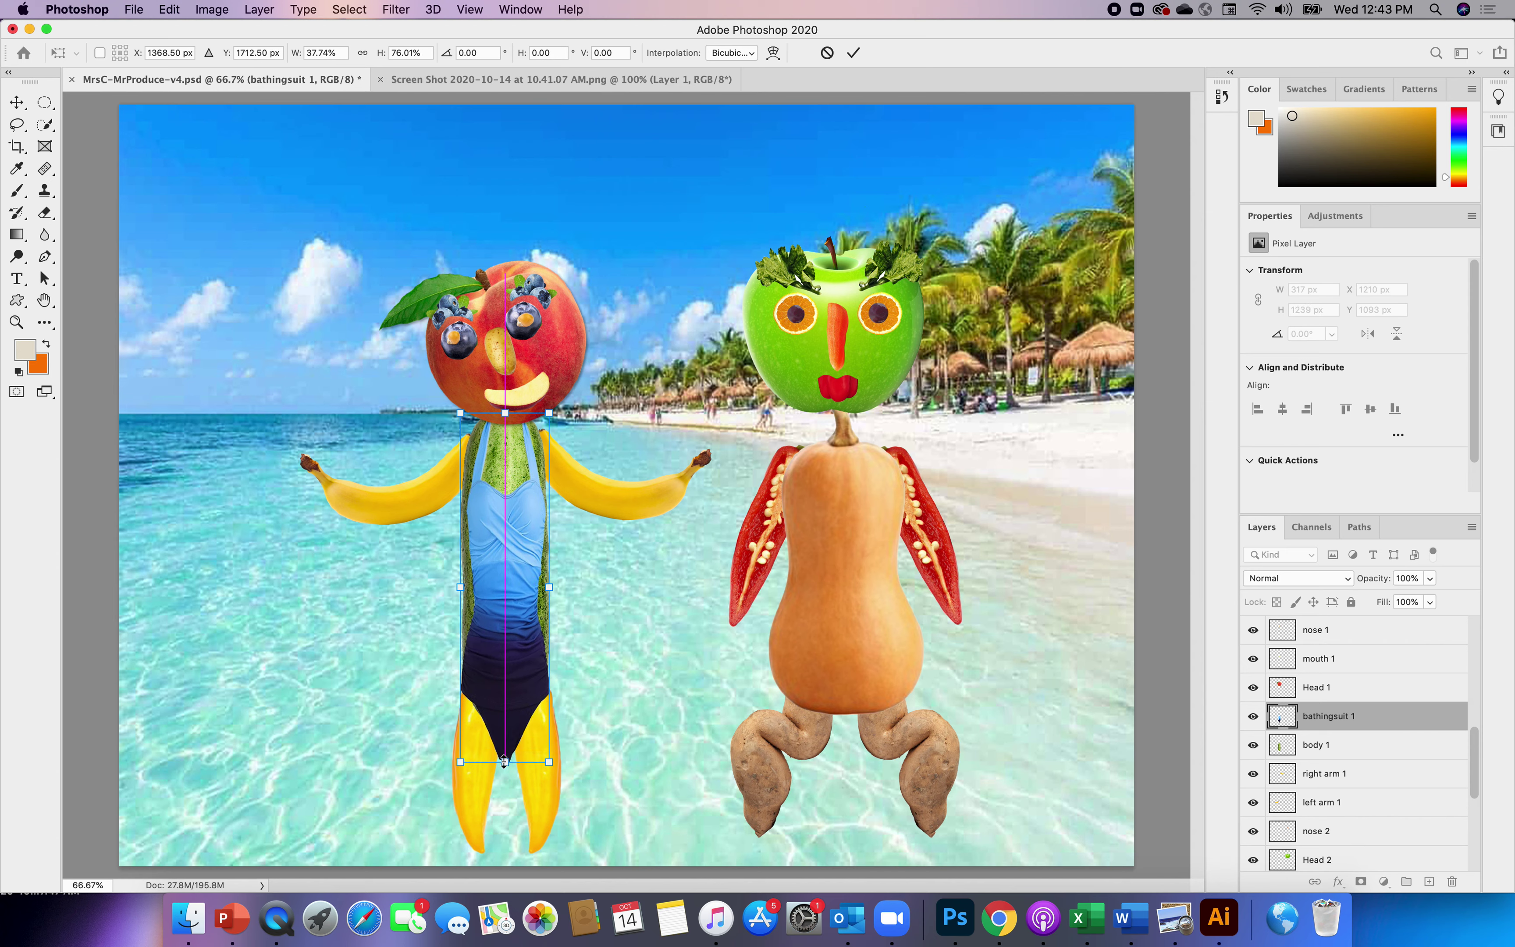
{"action": "left_click_drag", "start_coordinate": [460, 589], "coordinate": [448, 590]}
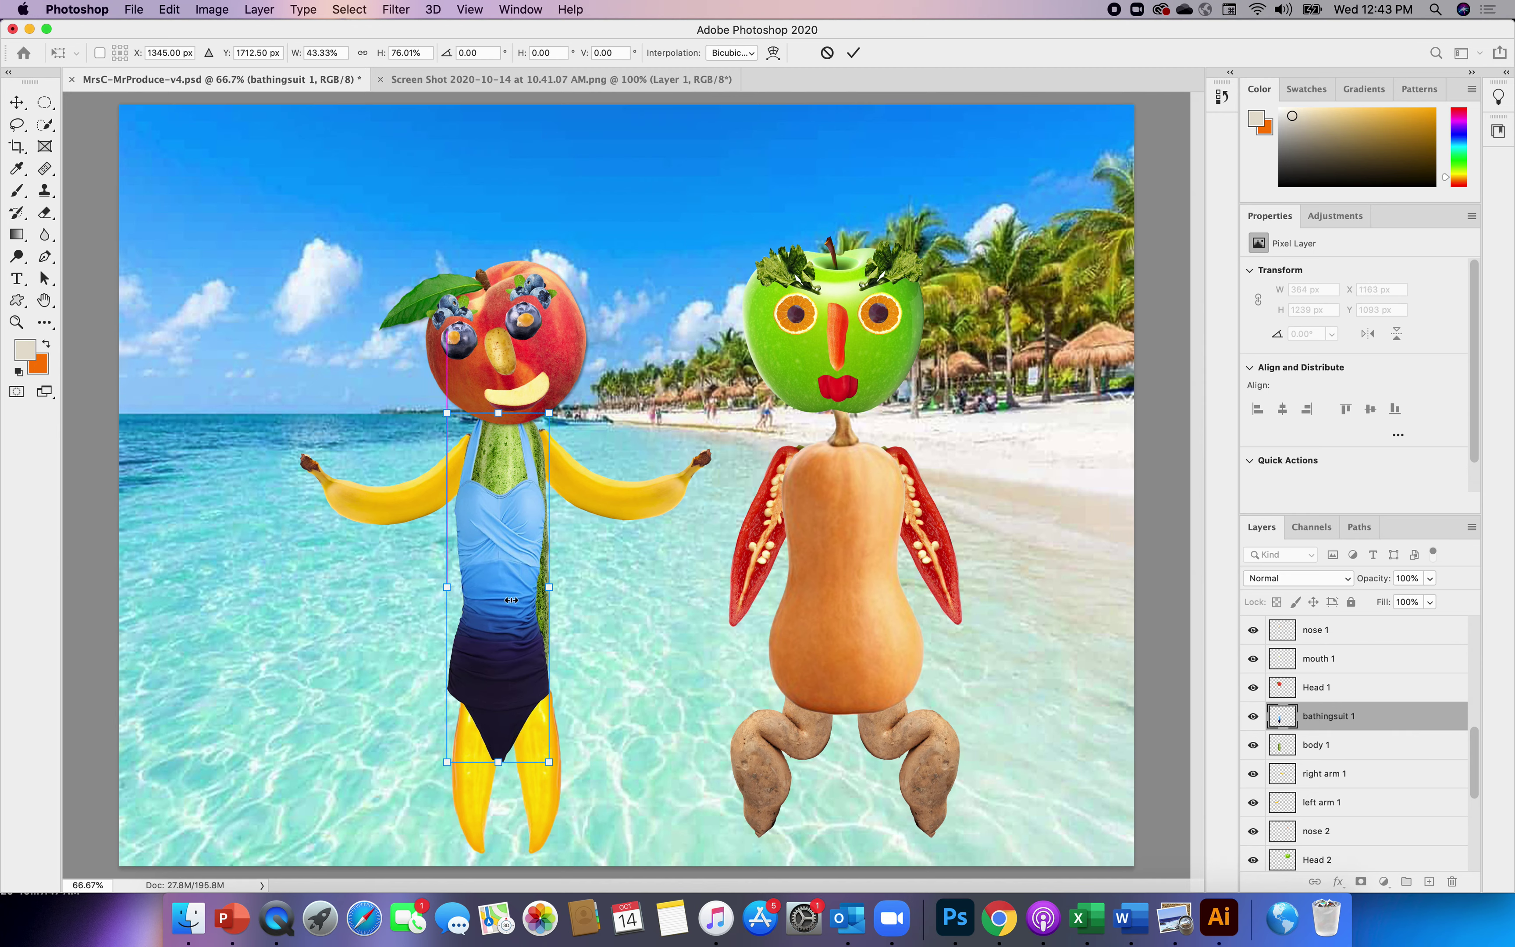
{"action": "left_click_drag", "start_coordinate": [549, 590], "coordinate": [567, 592]}
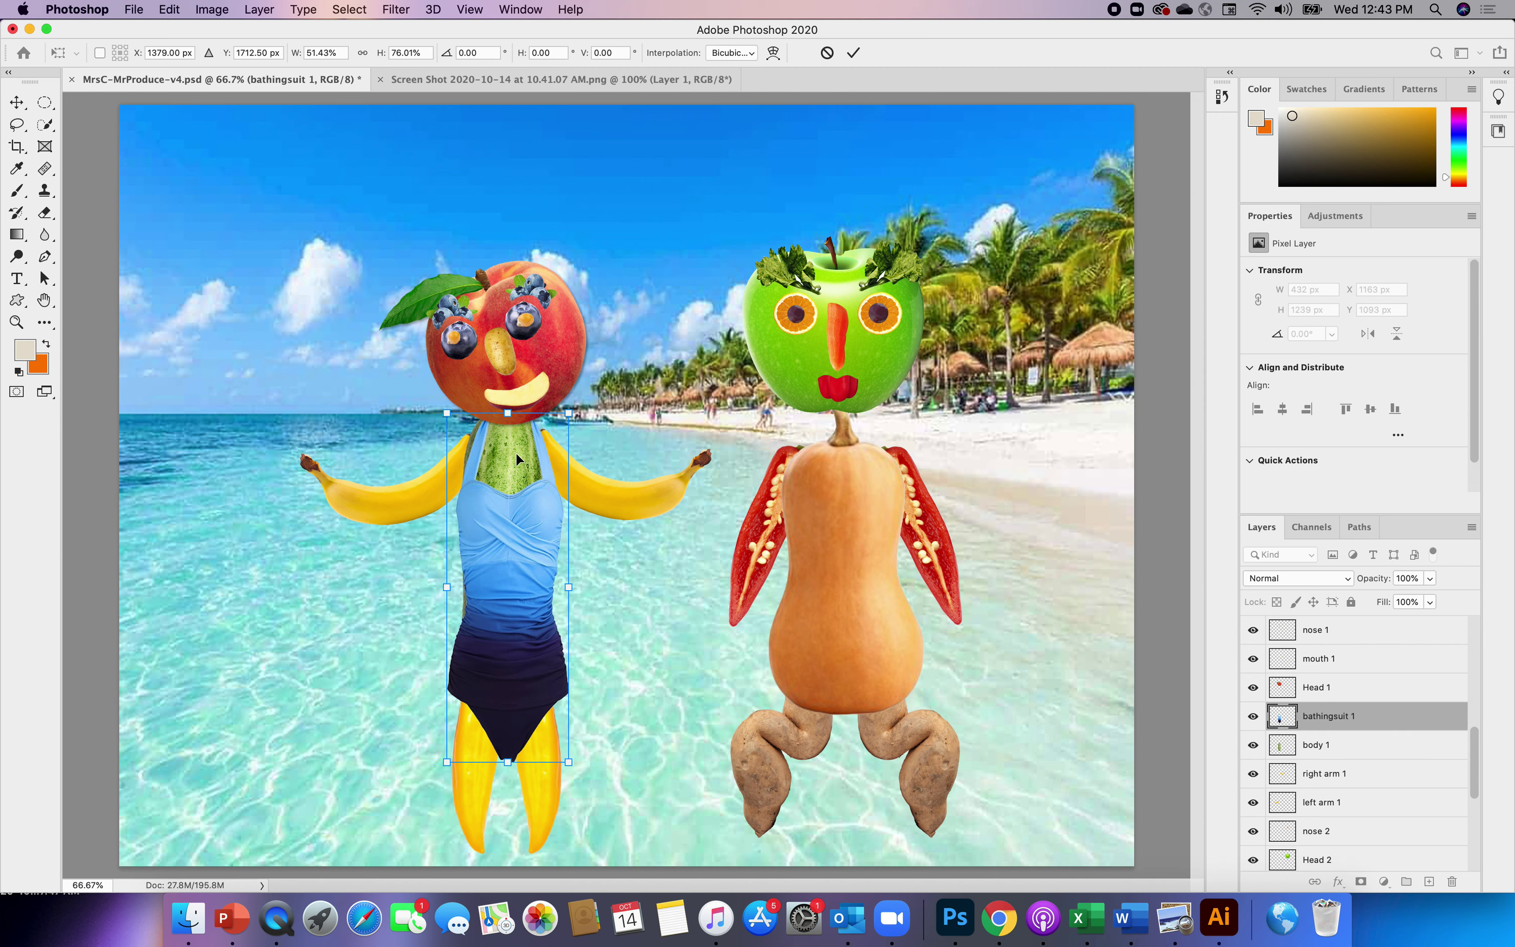
{"action": "left_click", "coordinate": [1315, 746]}
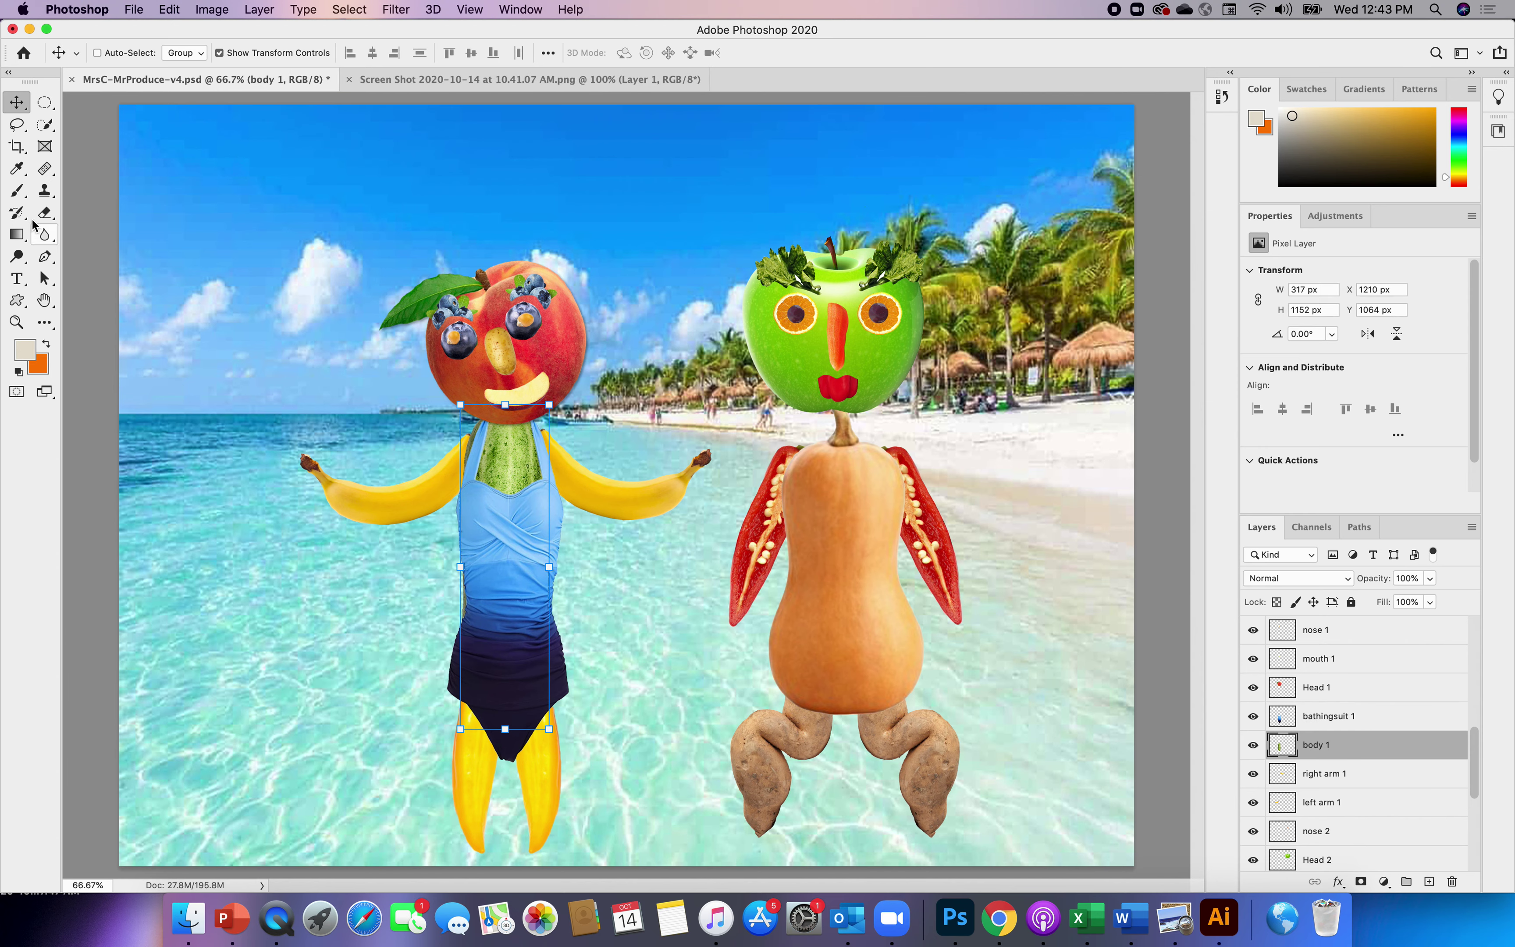
{"action": "left_click", "coordinate": [44, 213]}
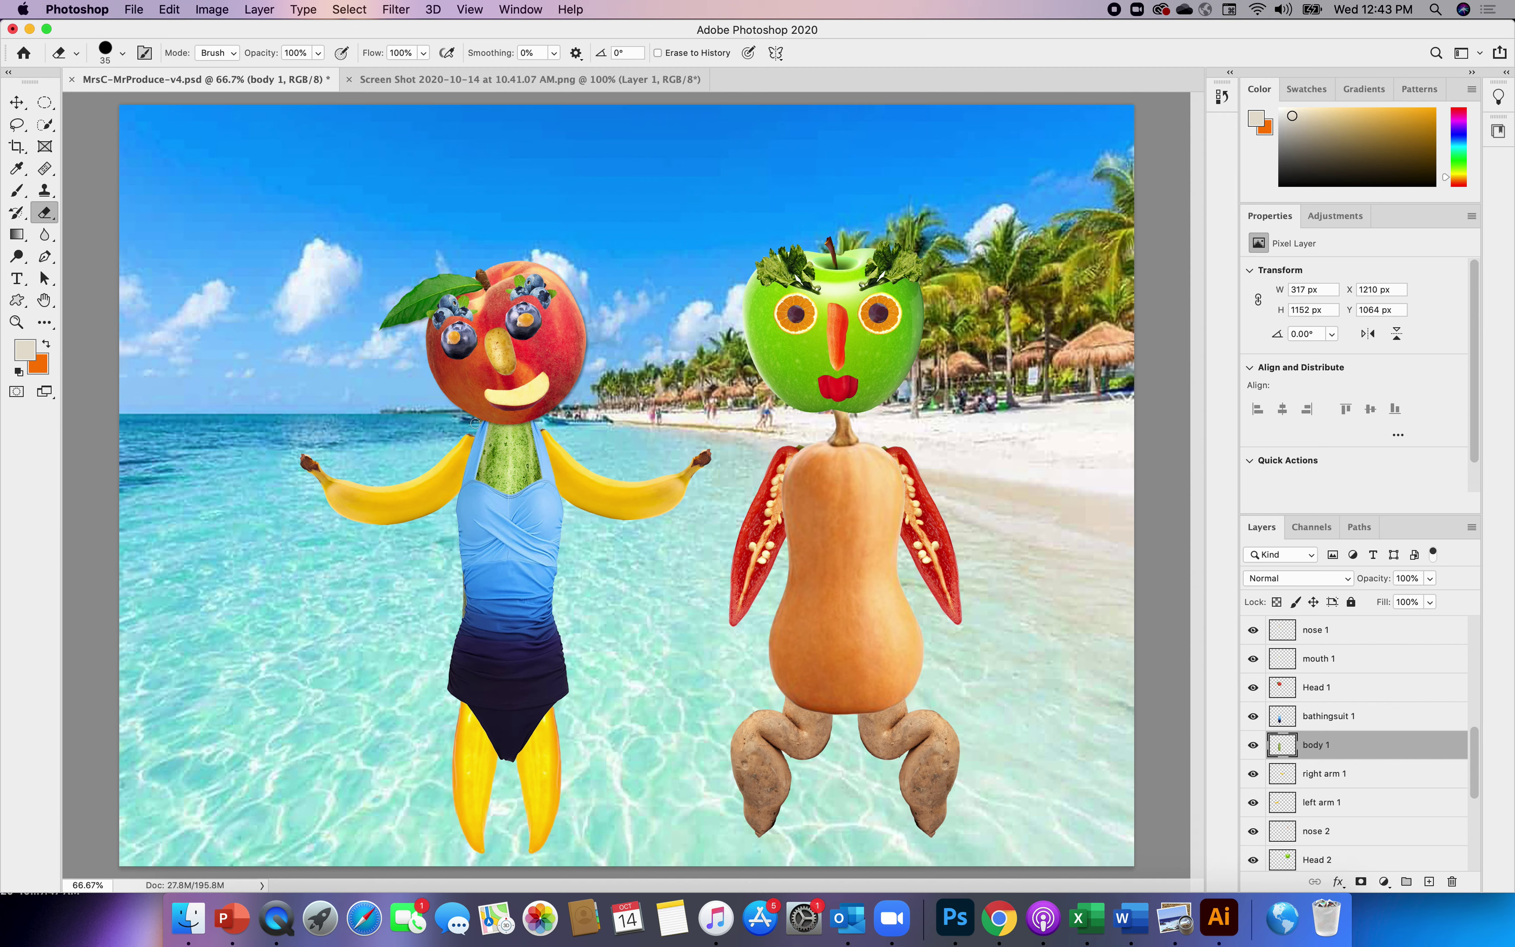
{"action": "left_click", "coordinate": [16, 102]}
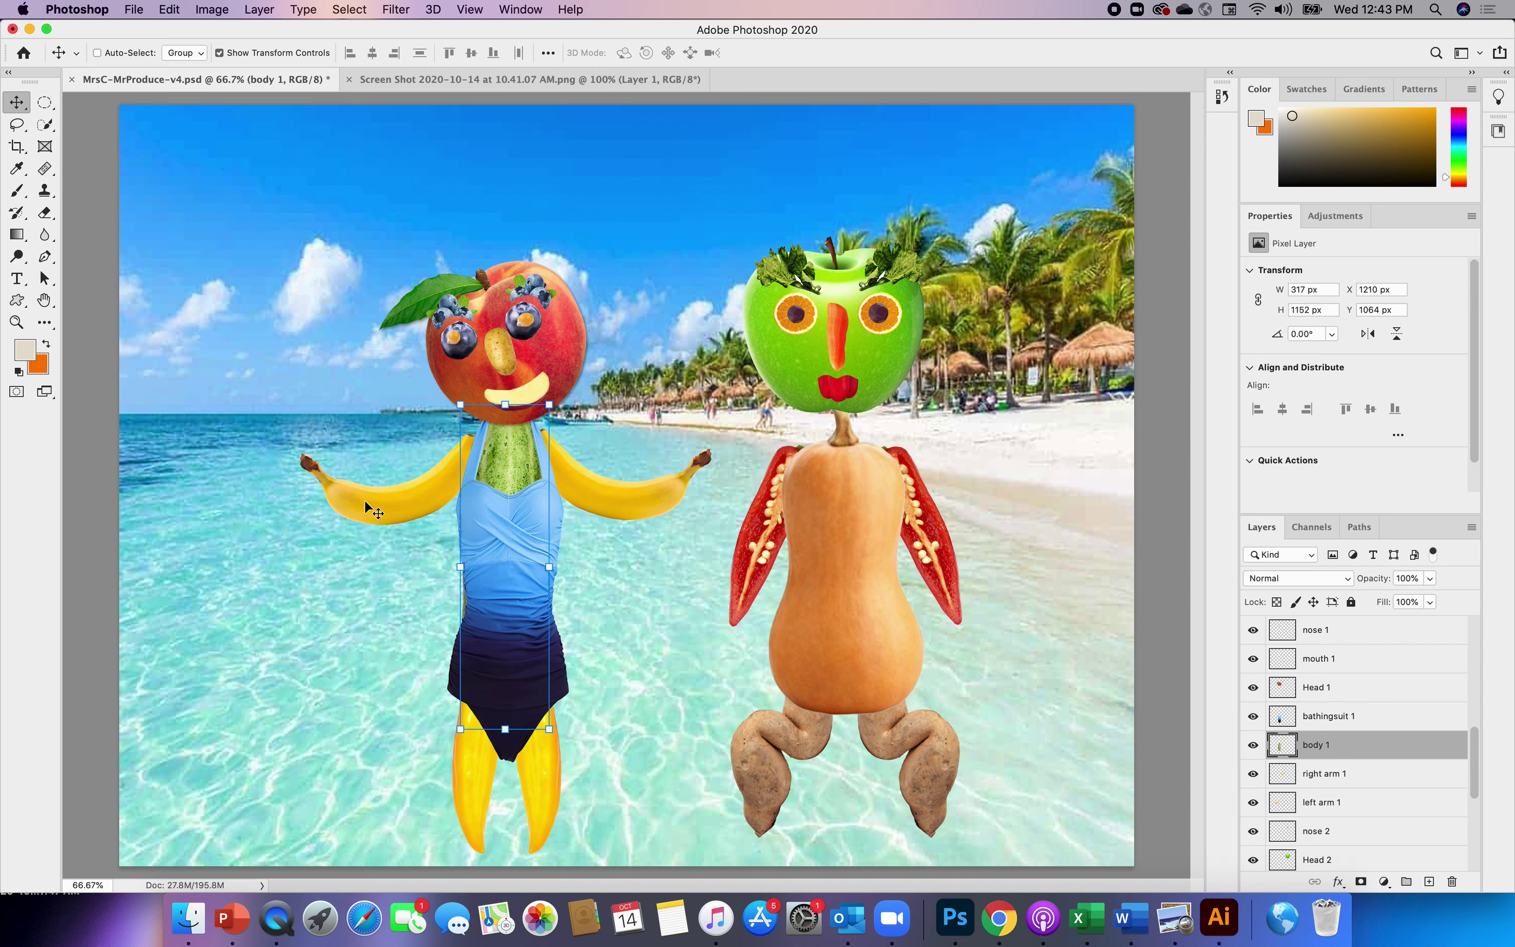
- Move the left arm 1 banana inward against the swimsuit strap, to about X 688 px, Y 1147 px
{"action": "left_click", "coordinate": [1339, 805]}
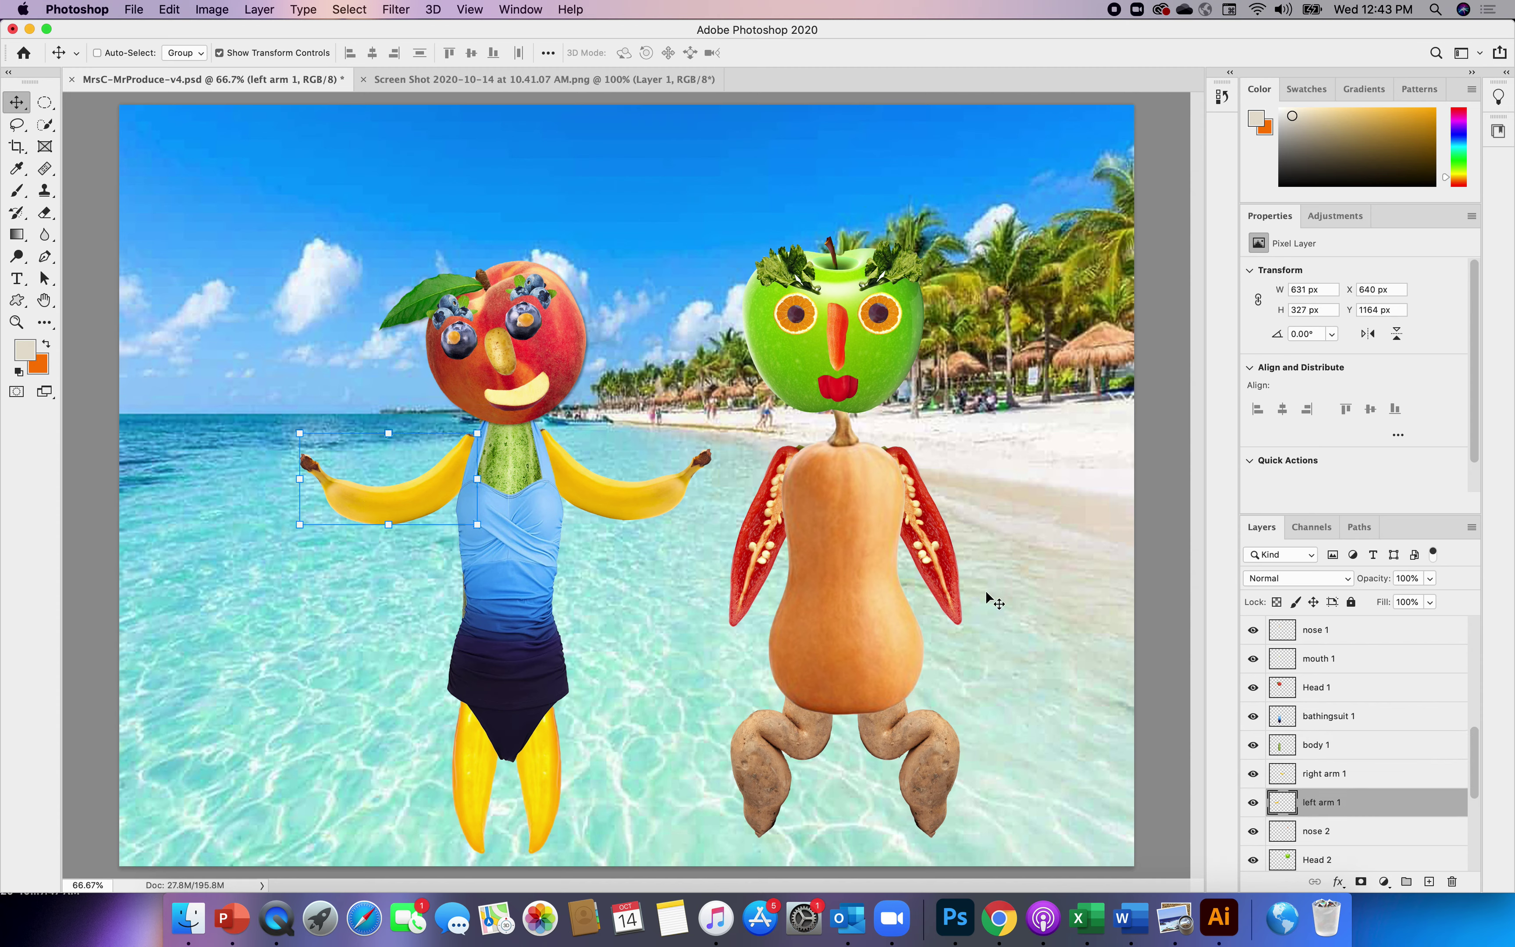
{"action": "left_click_drag", "start_coordinate": [421, 495], "coordinate": [433, 490]}
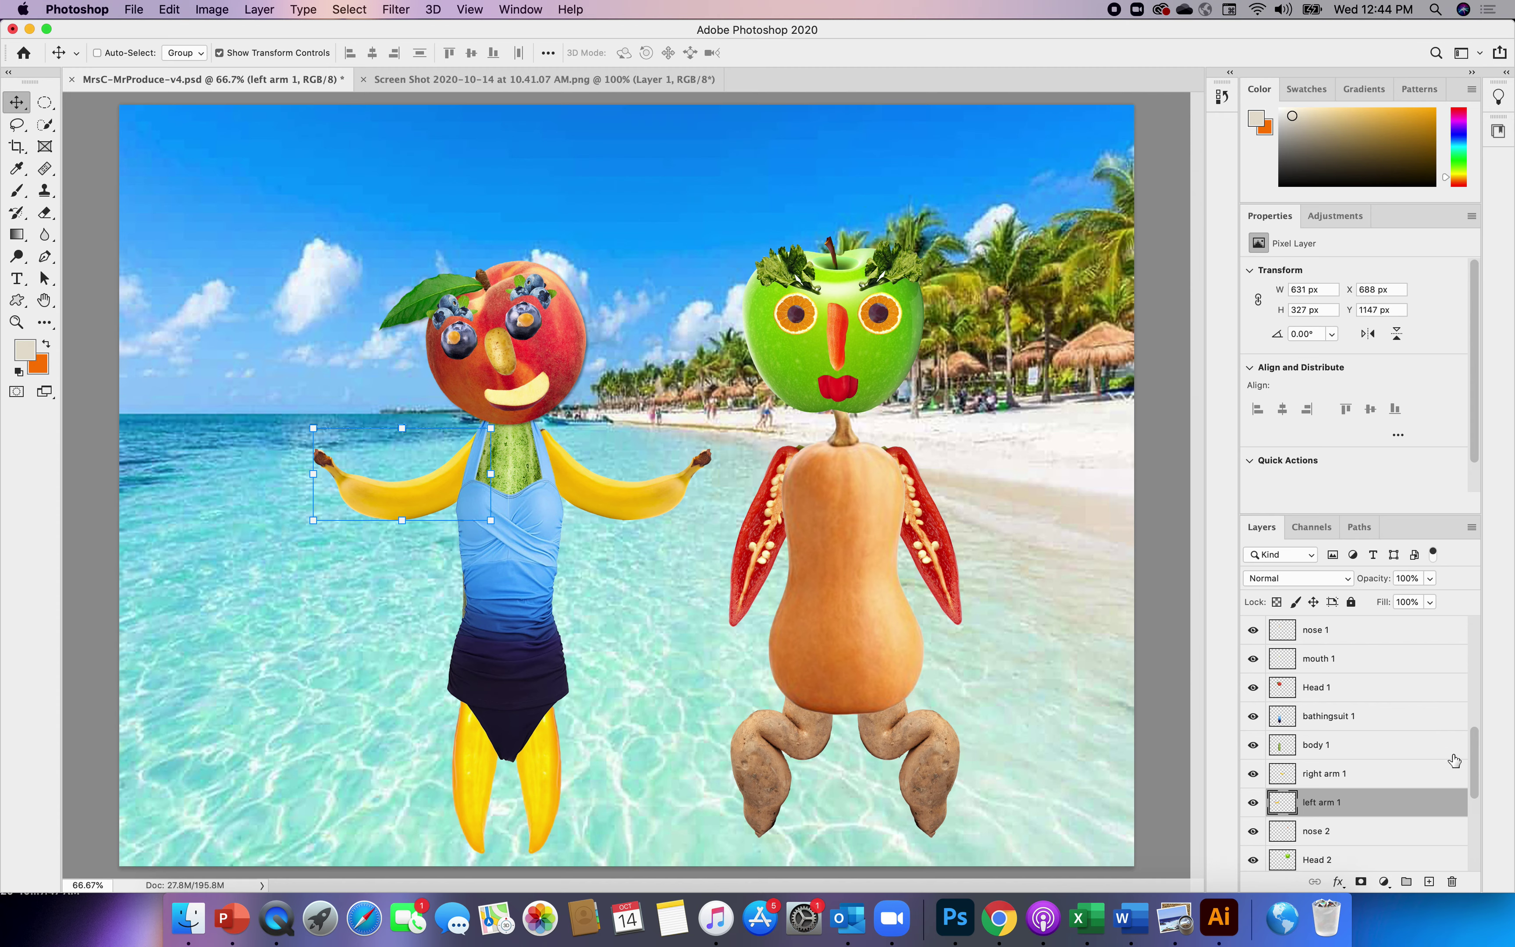
- Enlarge the cucumber figure's left leg outward and downward to about 136% width and 123% height
{"action": "left_click_drag", "start_coordinate": [1477, 770], "coordinate": [1481, 839]}
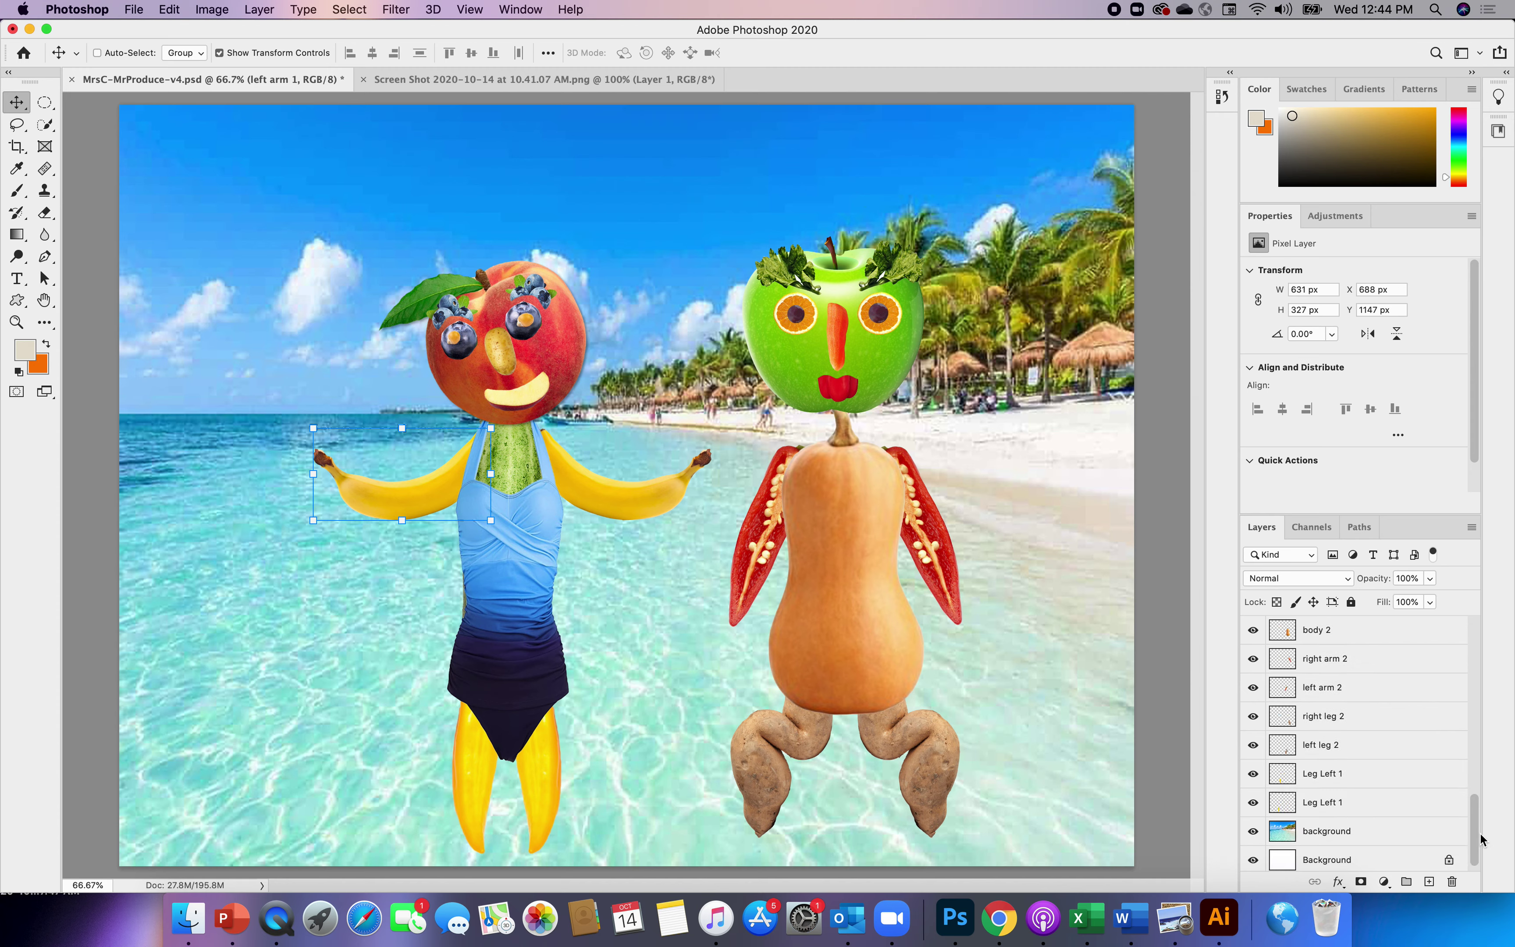
{"action": "left_click", "coordinate": [1320, 801]}
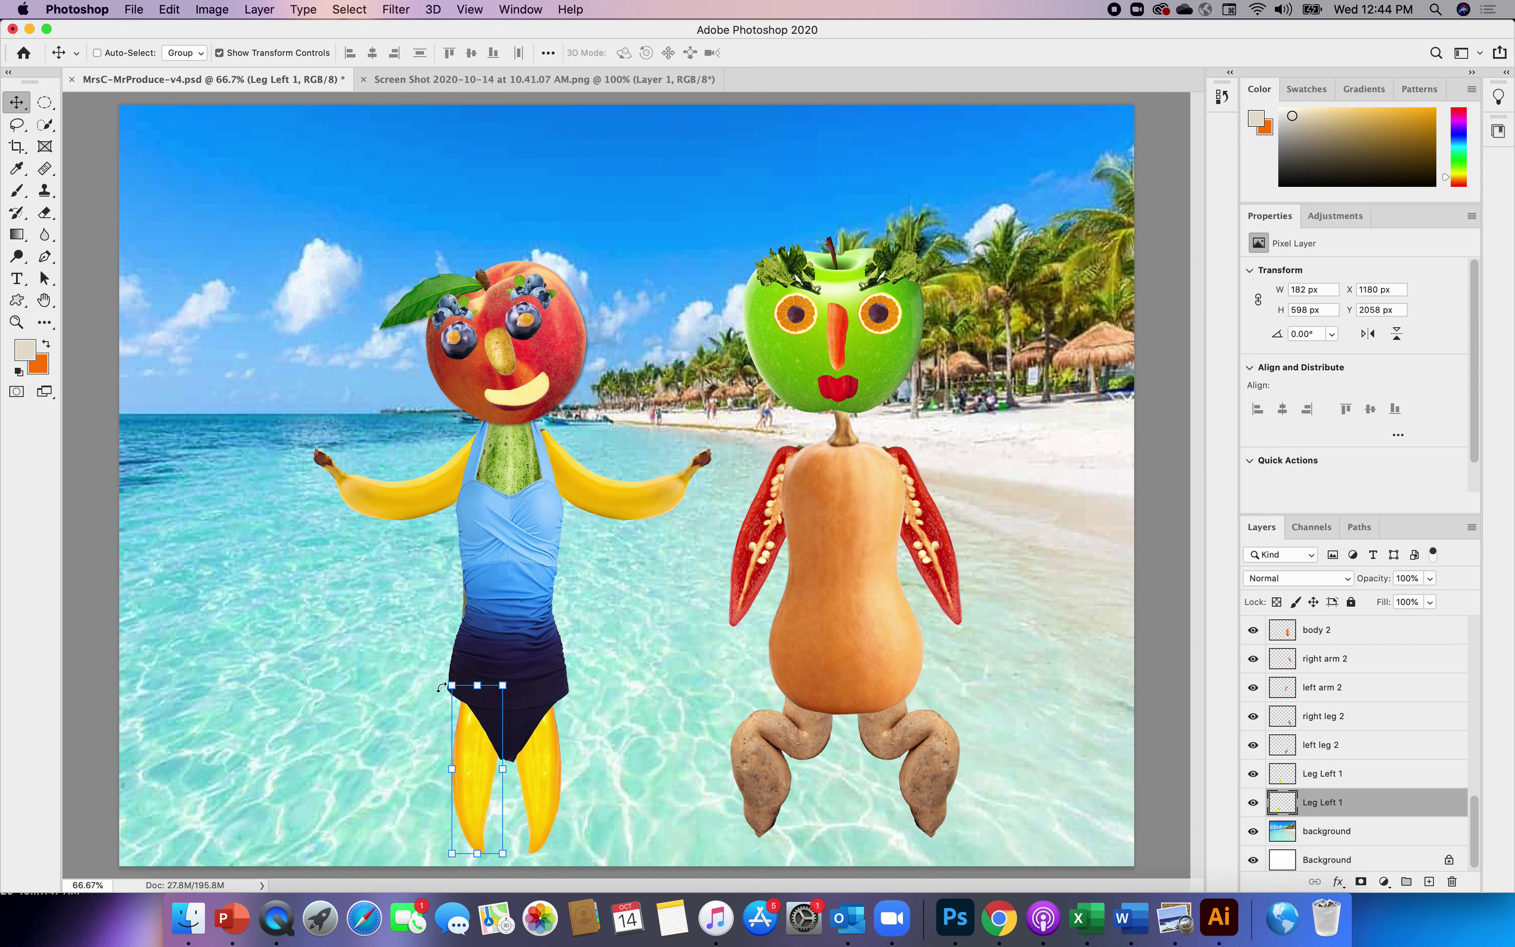
{"action": "left_click_drag", "start_coordinate": [450, 769], "coordinate": [431, 769]}
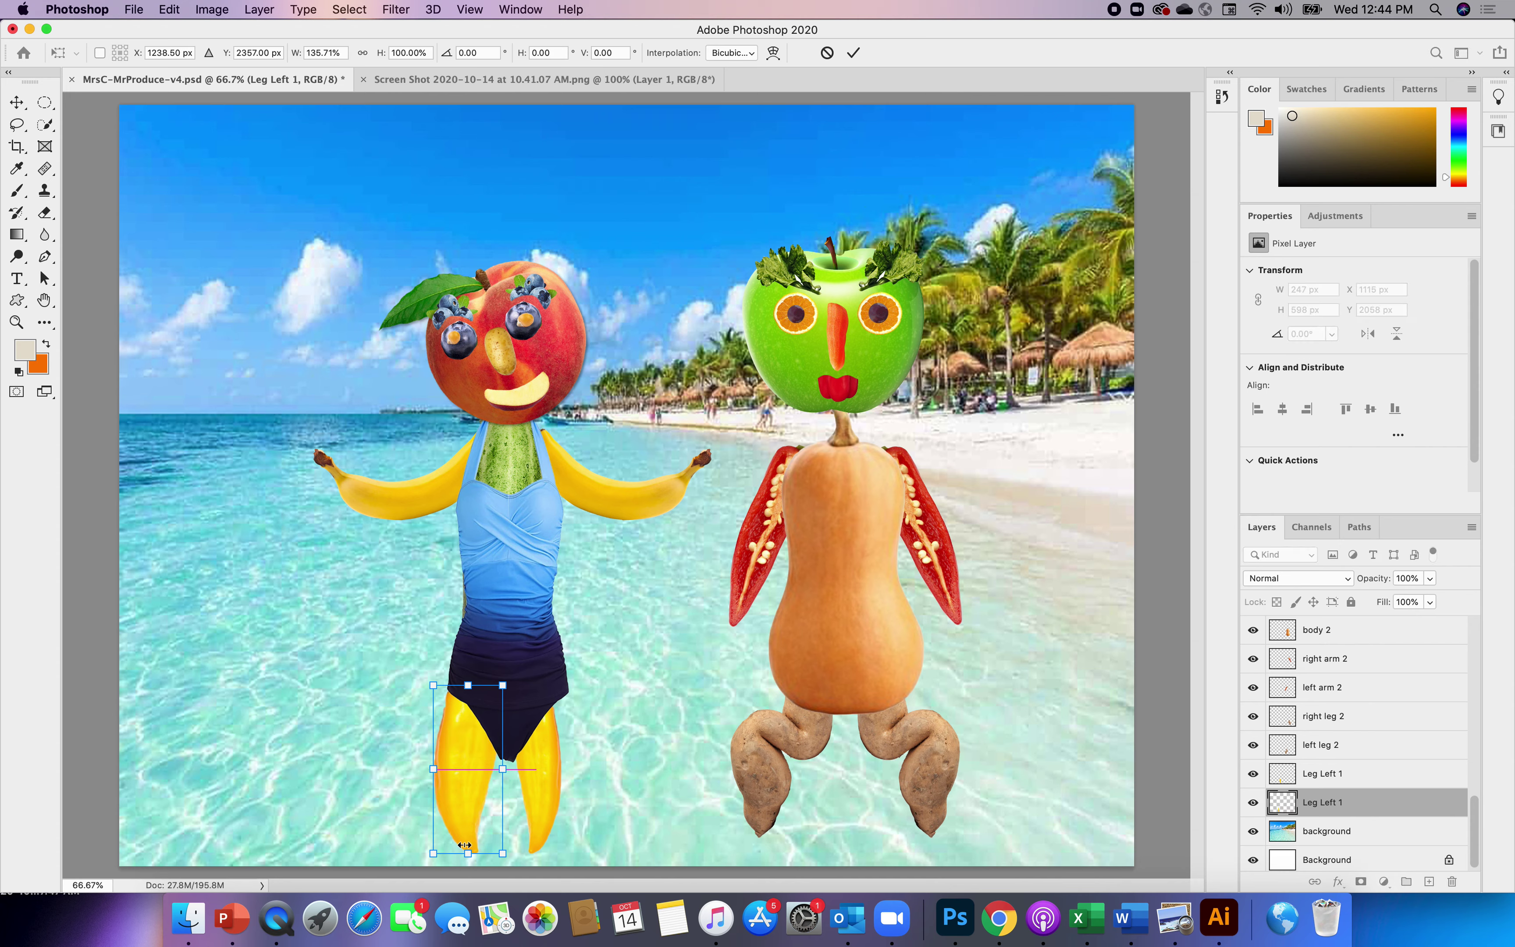
{"action": "left_click_drag", "start_coordinate": [471, 855], "coordinate": [474, 895]}
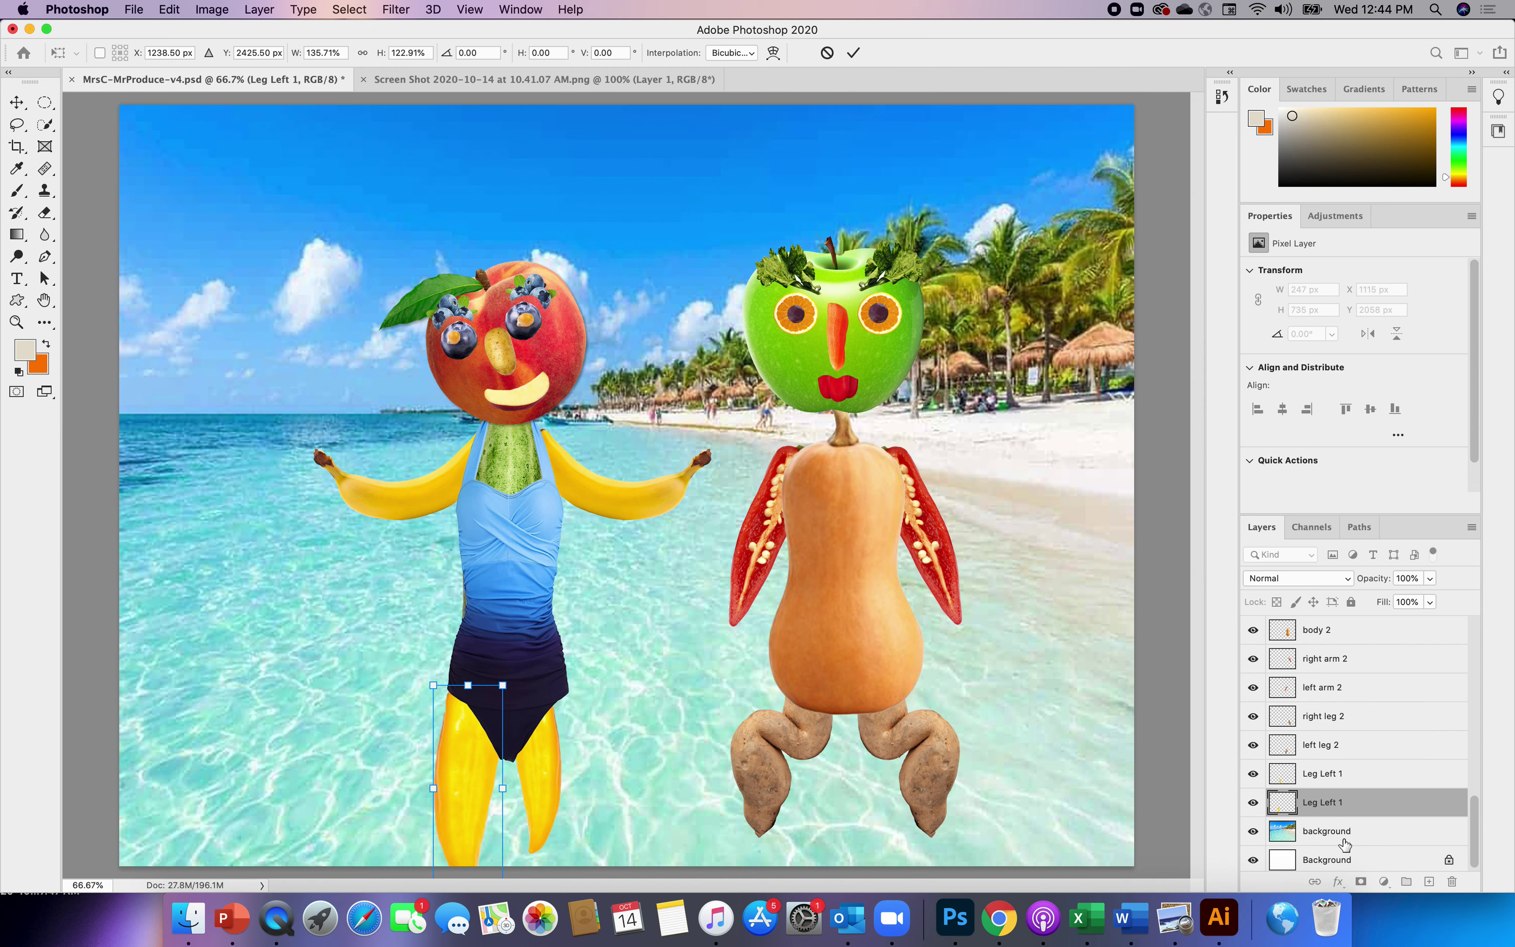
- Rename the upper of the two Leg Left 1 layers as "Leg Right 1"
{"action": "left_click", "coordinate": [1326, 776]}
{"action": "double_click", "coordinate": [1317, 774]}
{"action": "left_click", "coordinate": [1319, 775]}
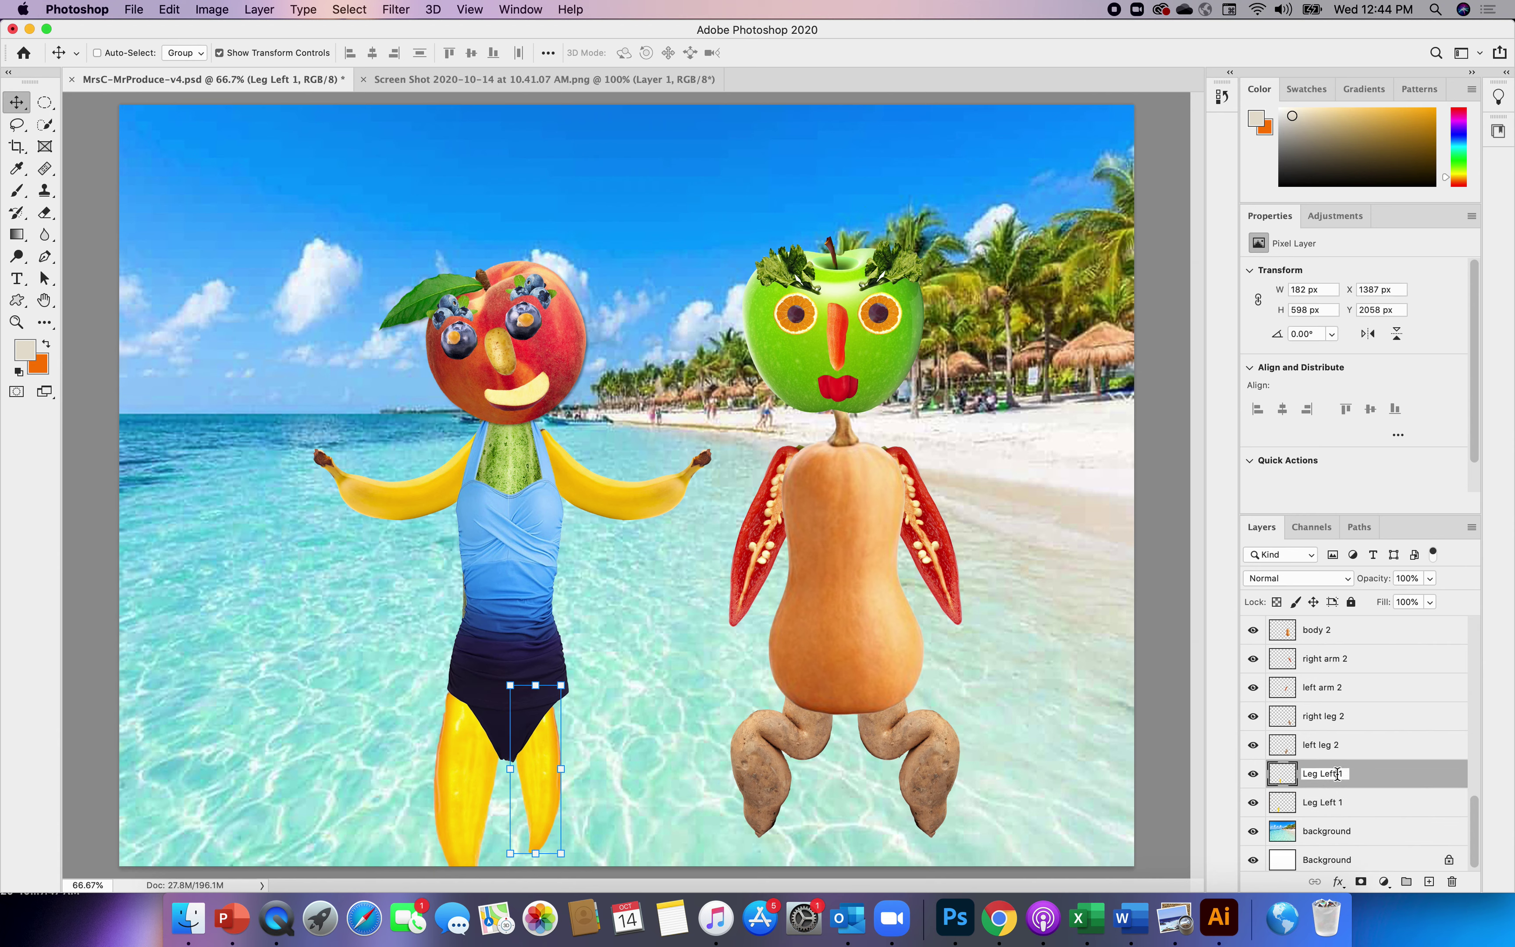
{"action": "left_click_drag", "start_coordinate": [1301, 774], "coordinate": [1349, 774]}
{"action": "left_click", "coordinate": [1340, 773]}
{"action": "key", "text": "BackSpace"}
{"action": "key", "text": "BackSpace"}
{"action": "key", "text": "BackSpace"}
{"action": "key", "text": "BackSpace"}
{"action": "key", "text": "BackSpace"}
{"action": "key", "text": "BackSpace"}
{"action": "key", "text": "BackSpace"}
{"action": "type", "text": "Righ"}
{"action": "key", "text": "BackSpace"}
{"action": "key", "text": "BackSpace"}
{"action": "key", "text": "BackSpace"}
{"action": "type", "text": "Right"}
{"action": "key", "text": "Return"}
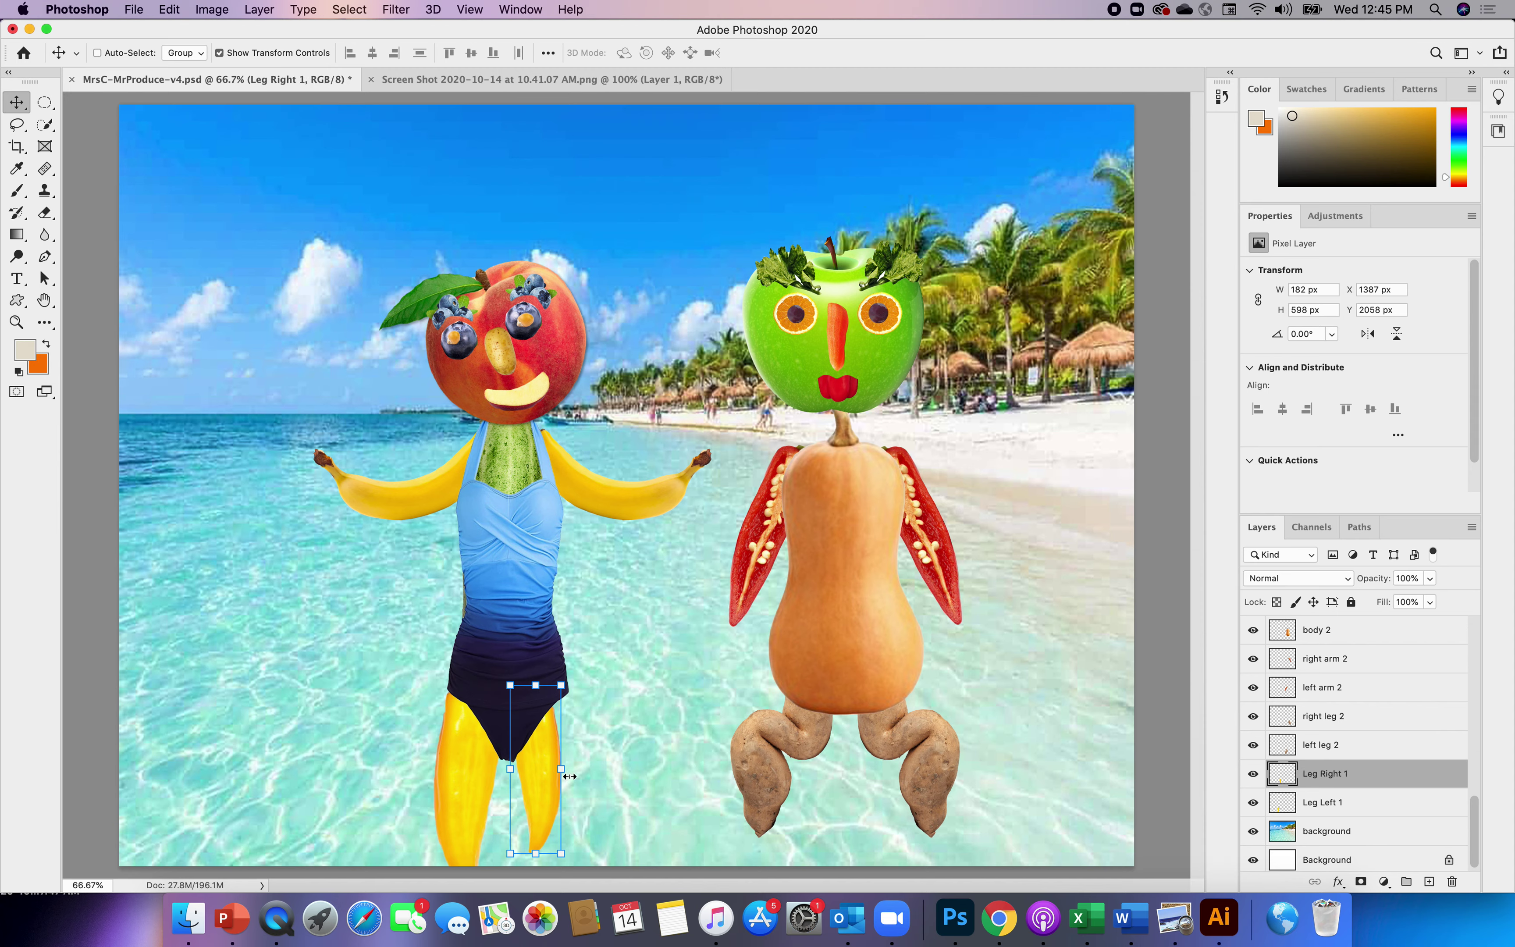
- Enlarge the Leg Right 1 leg outward and downward to about 244 by 698 px
{"action": "left_click_drag", "start_coordinate": [561, 768], "coordinate": [578, 770]}
{"action": "left_click_drag", "start_coordinate": [544, 853], "coordinate": [545, 878]}
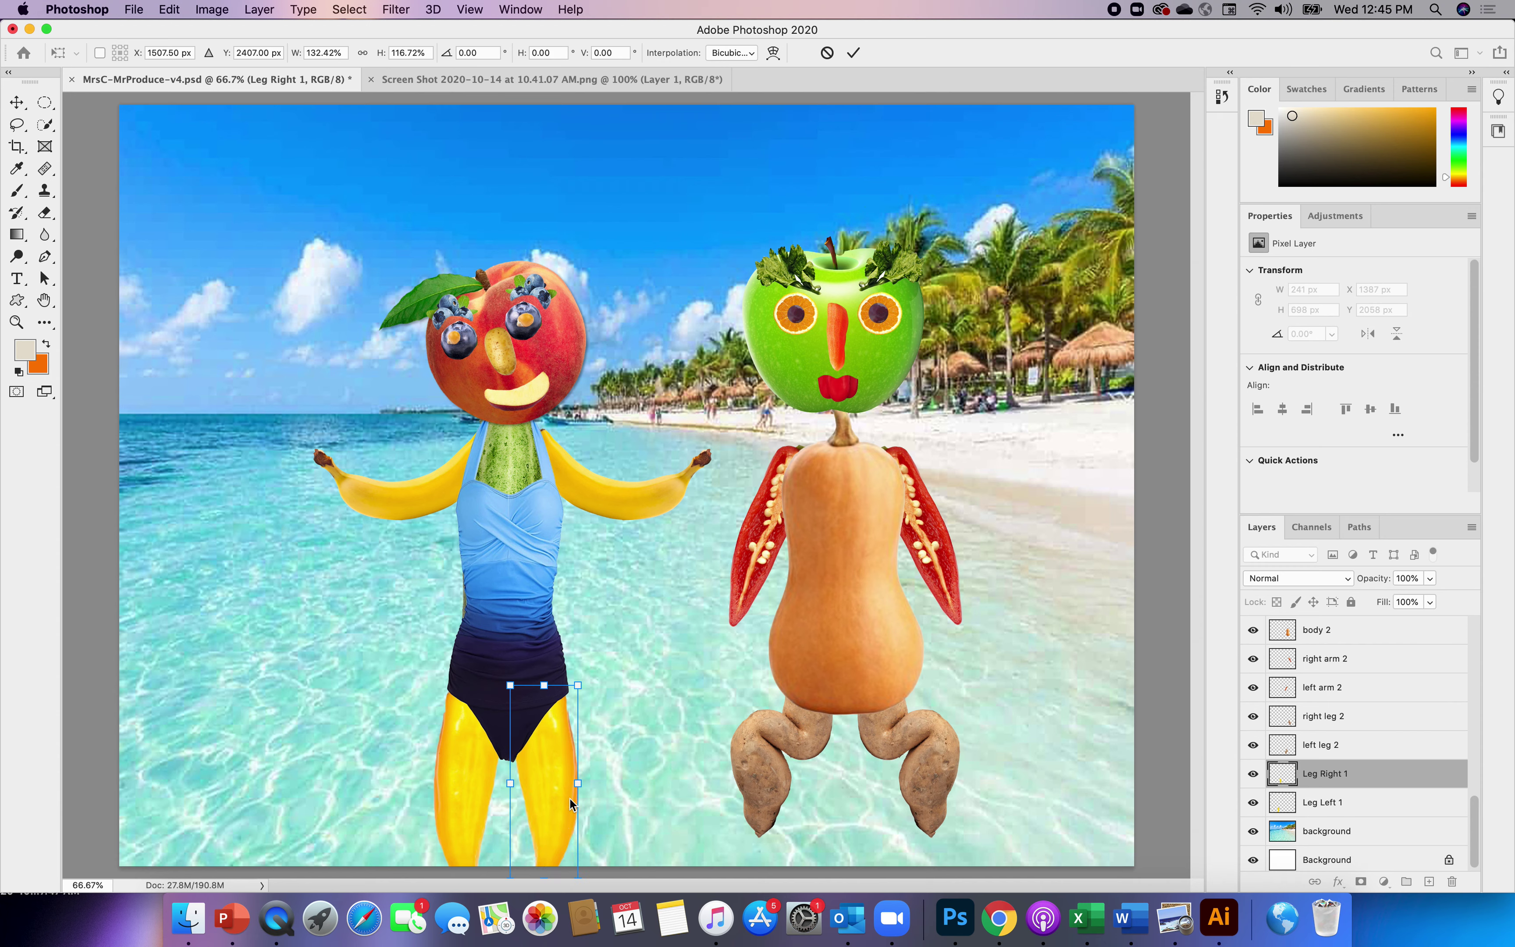
{"action": "left_click_drag", "start_coordinate": [582, 785], "coordinate": [583, 785]}
{"action": "key", "text": "Return"}
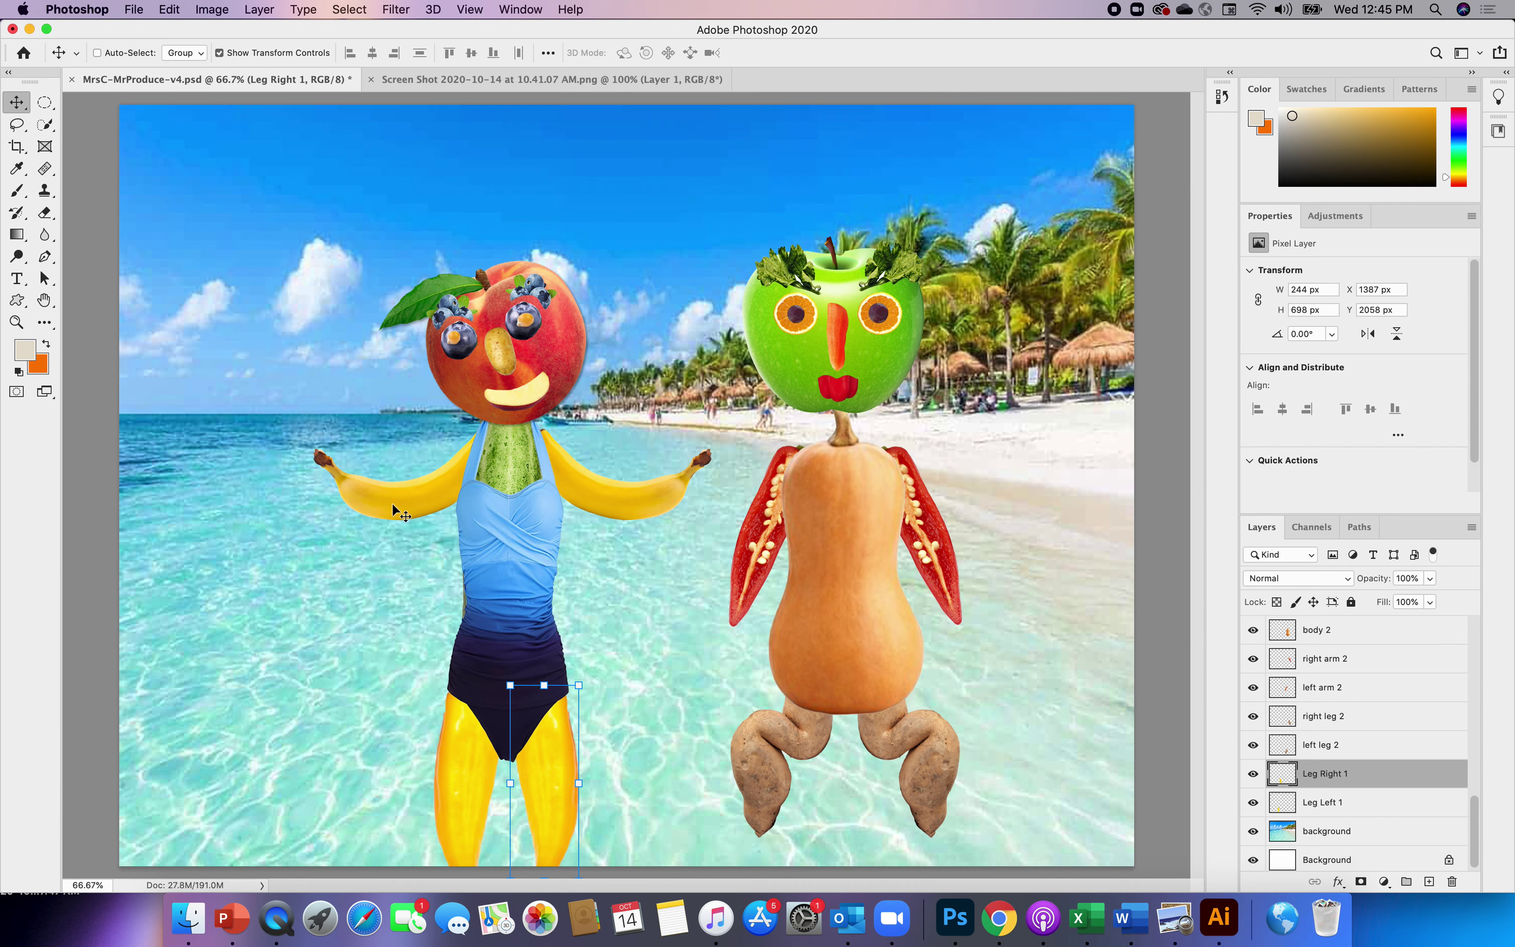
- Enlarge the left arm 1 banana outward and downward to about 132% width and 117% height
{"action": "left_click", "coordinate": [1333, 688]}
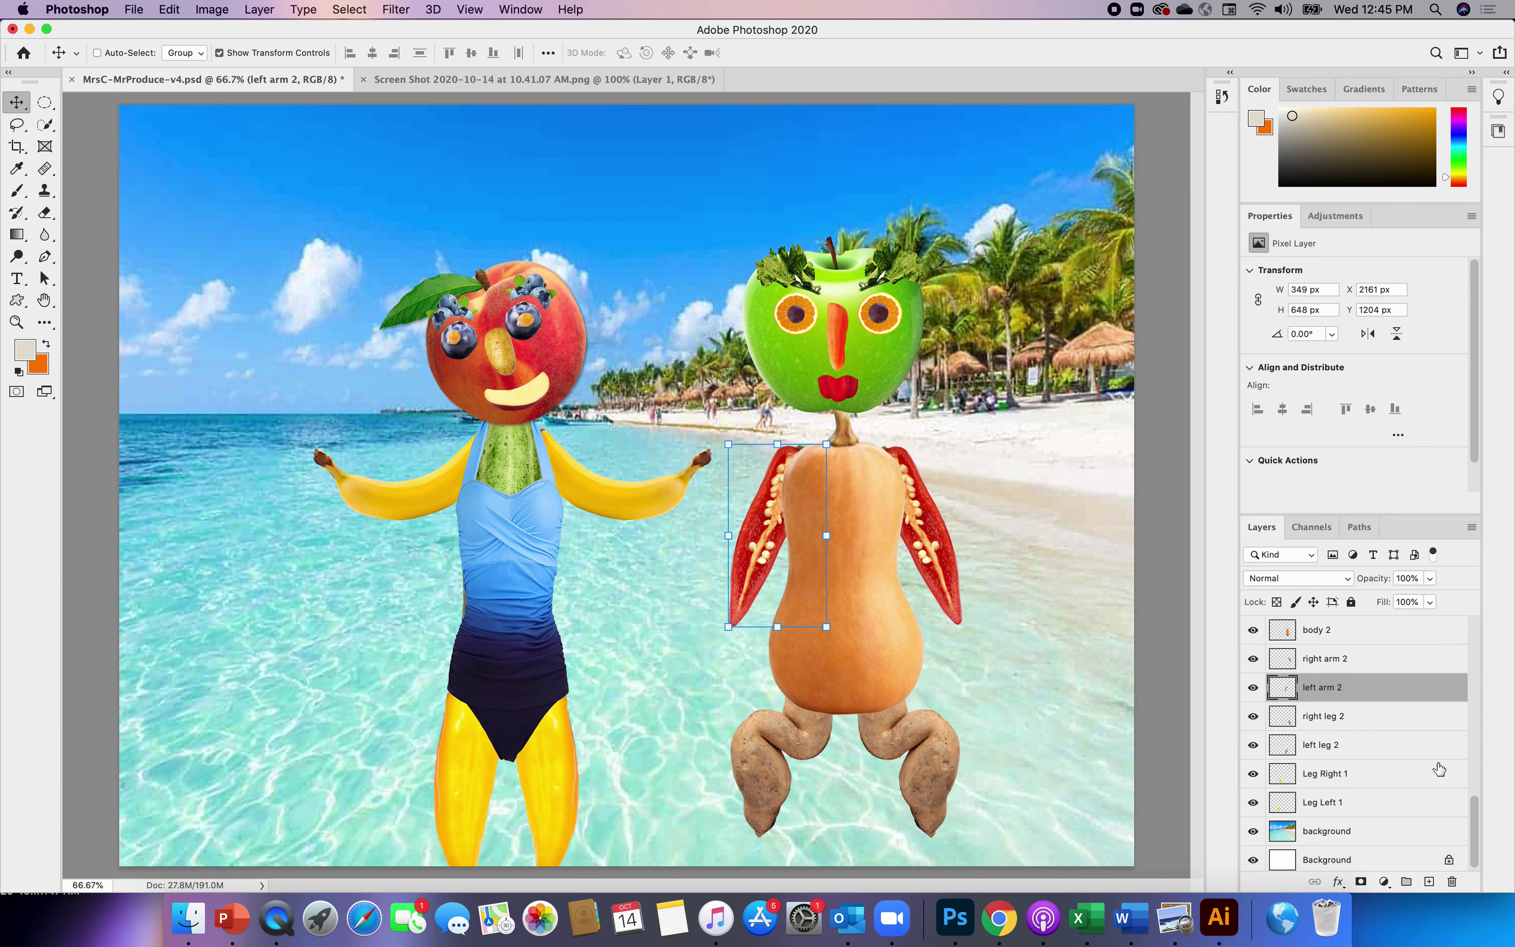
{"action": "scroll", "coordinate": [1476, 817], "scroll_direction": "down", "scroll_amount": 1}
{"action": "left_click_drag", "start_coordinate": [1475, 817], "coordinate": [1476, 776]}
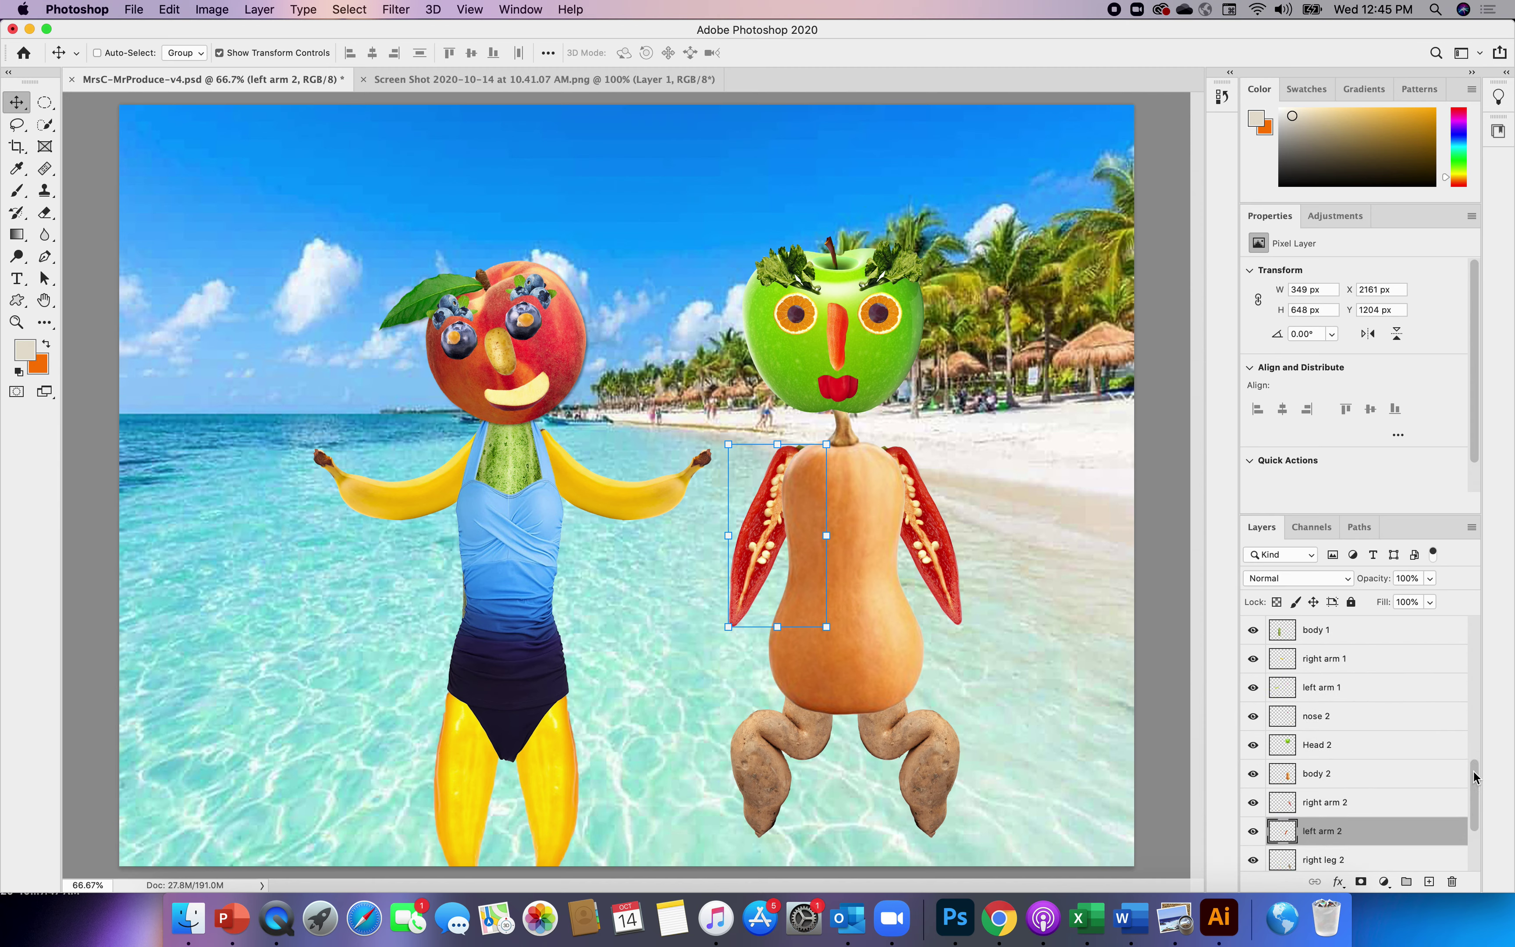
{"action": "left_click", "coordinate": [1311, 688]}
{"action": "left_click_drag", "start_coordinate": [313, 473], "coordinate": [255, 474]}
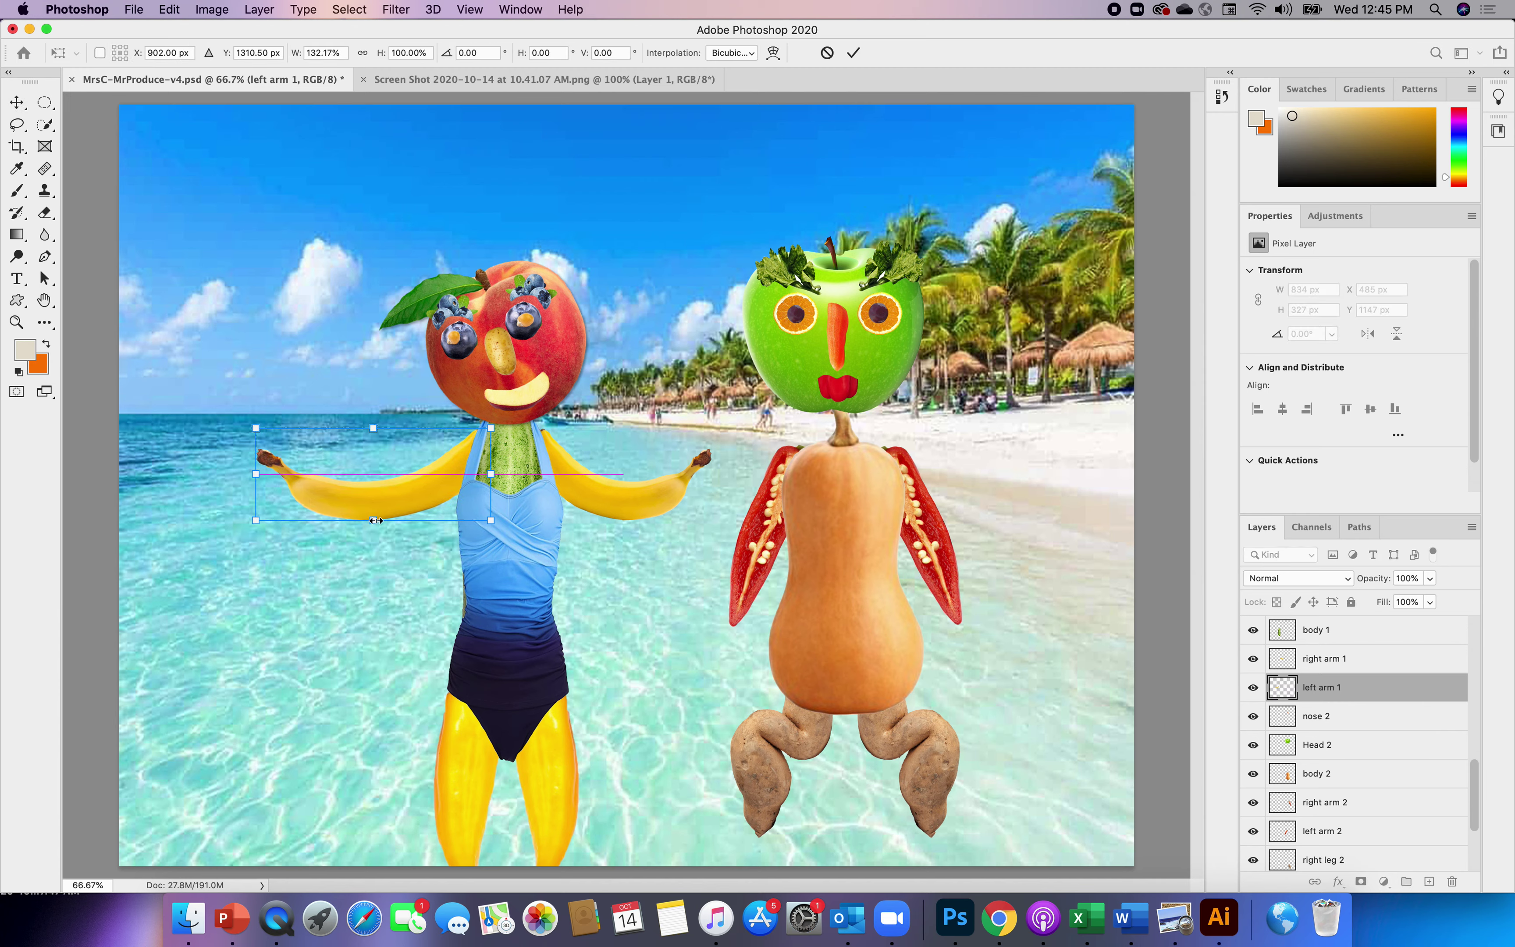
{"action": "left_click_drag", "start_coordinate": [373, 519], "coordinate": [378, 544]}
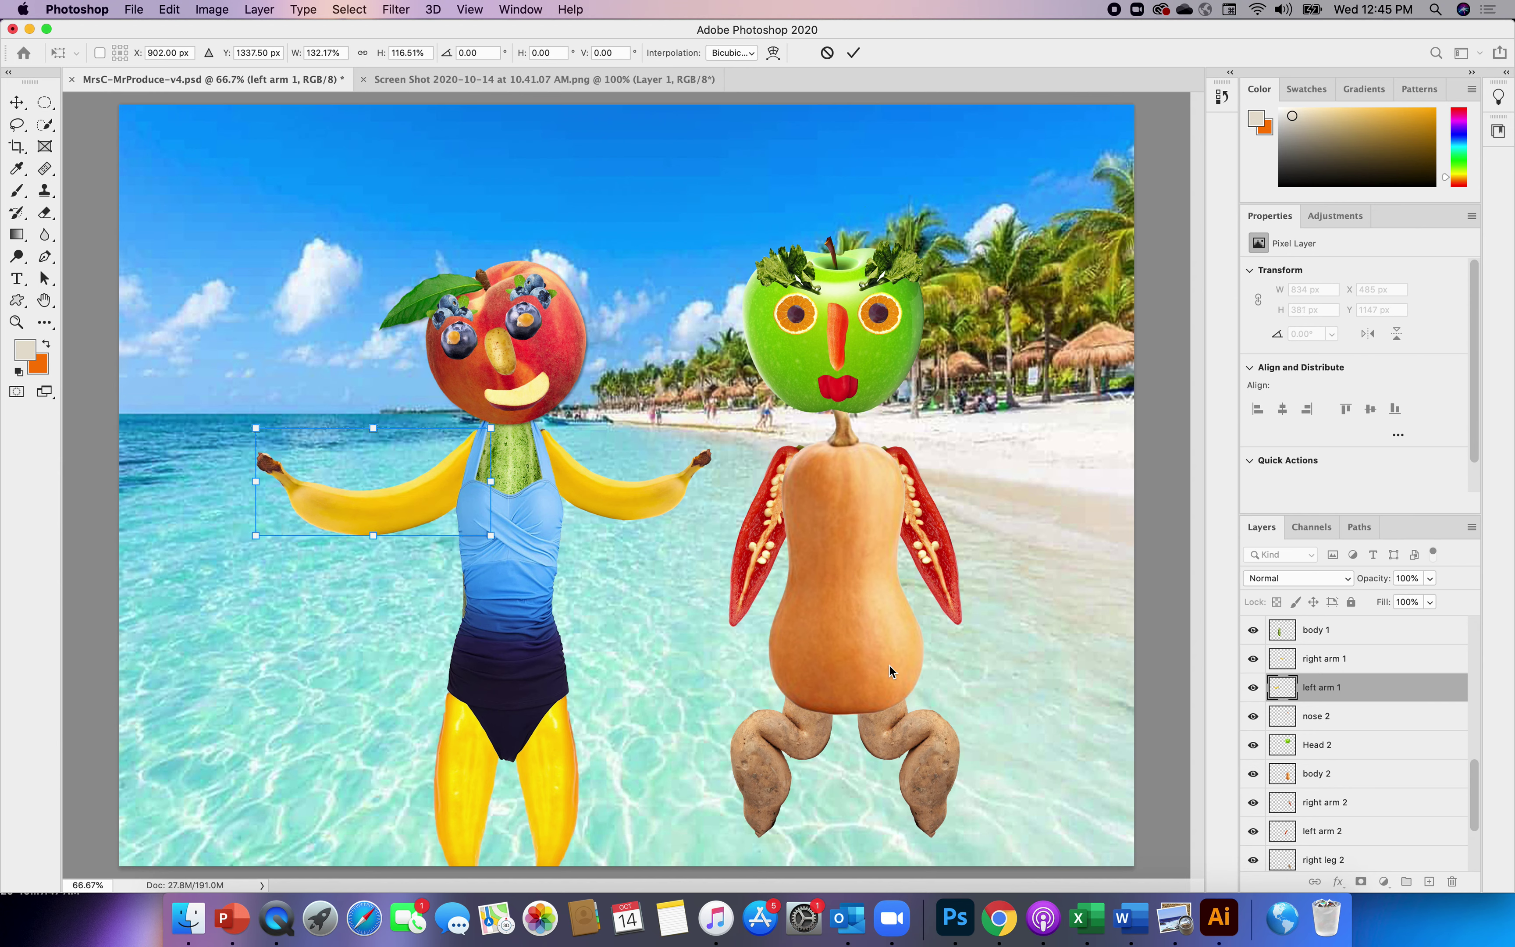
- Enlarge the right arm 1 banana downward and outward to about 110% width and 116% height
{"action": "left_click", "coordinate": [1323, 659]}
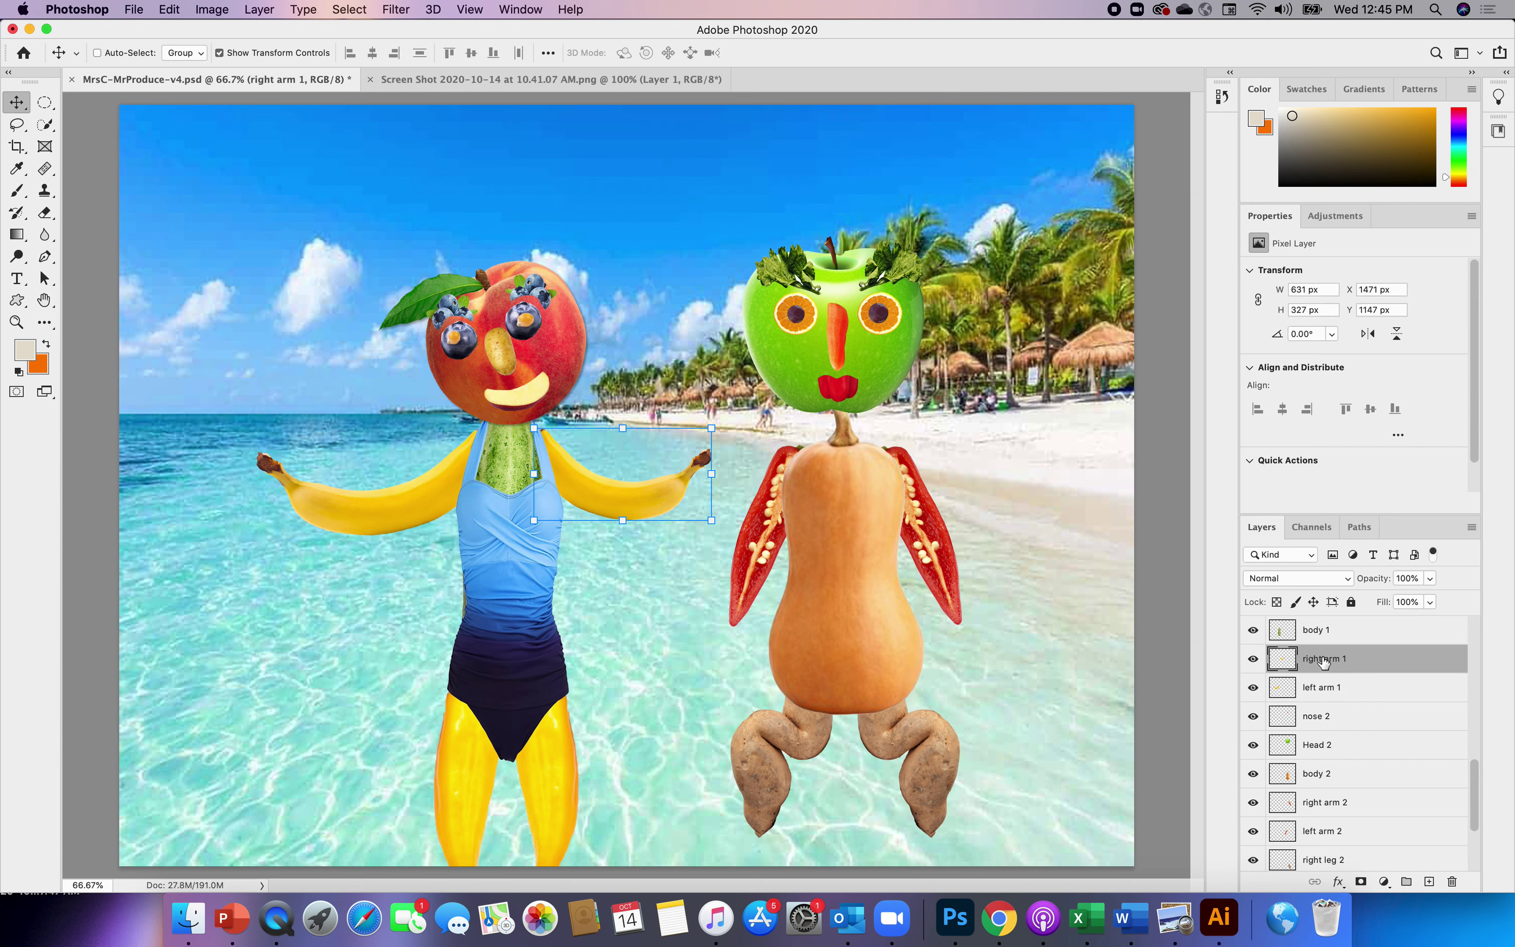
{"action": "left_click", "coordinate": [621, 520]}
{"action": "left_click_drag", "start_coordinate": [621, 521], "coordinate": [622, 535]}
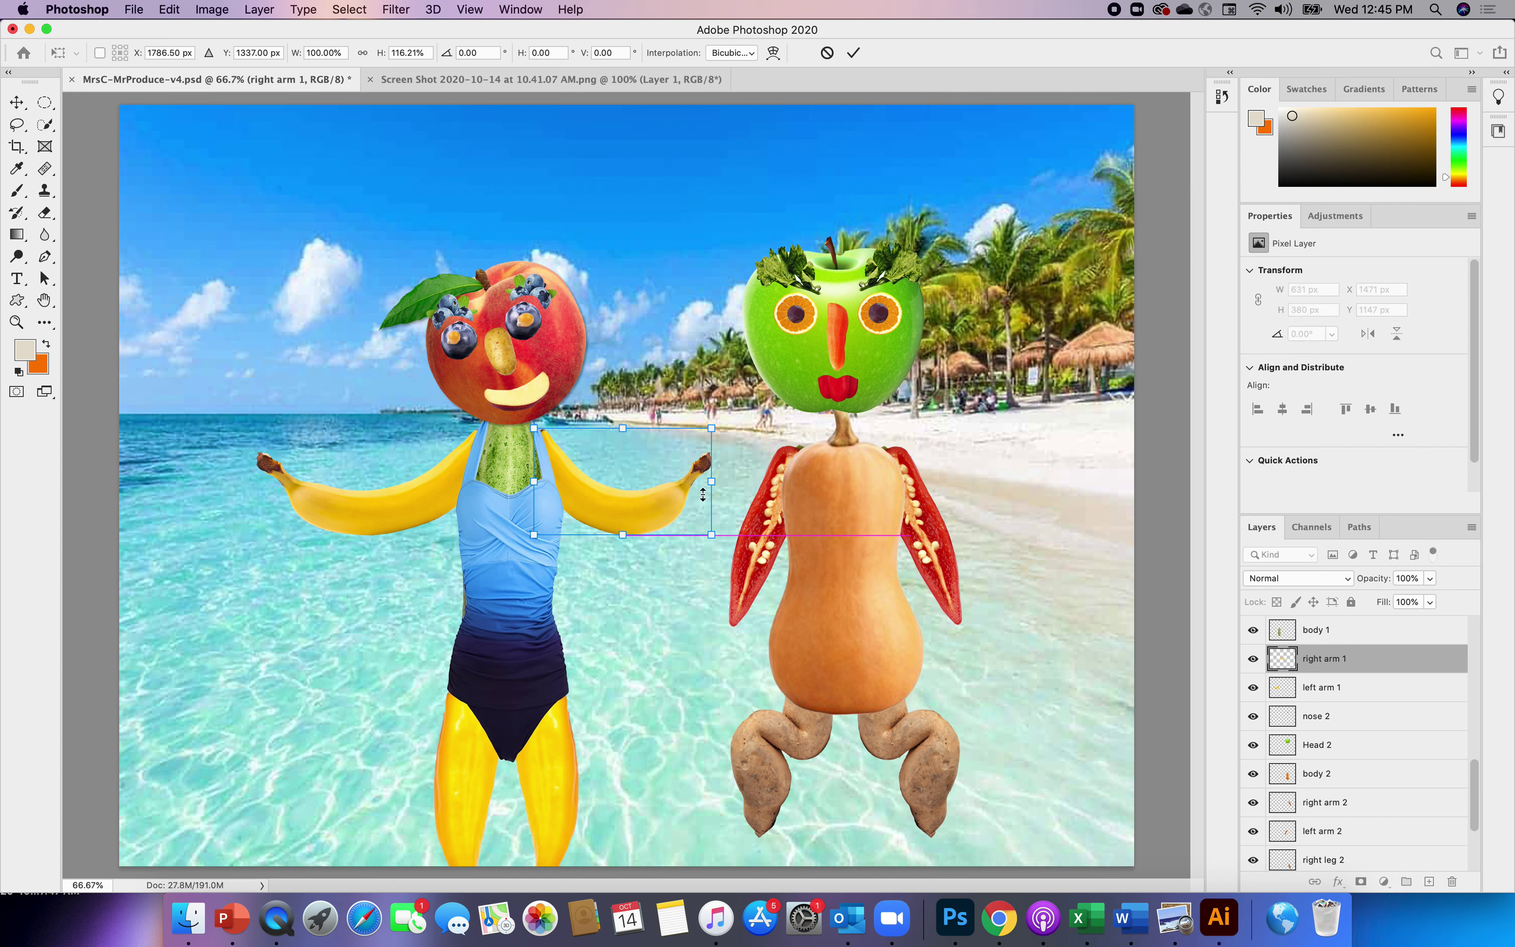
{"action": "left_click_drag", "start_coordinate": [713, 482], "coordinate": [674, 516]}
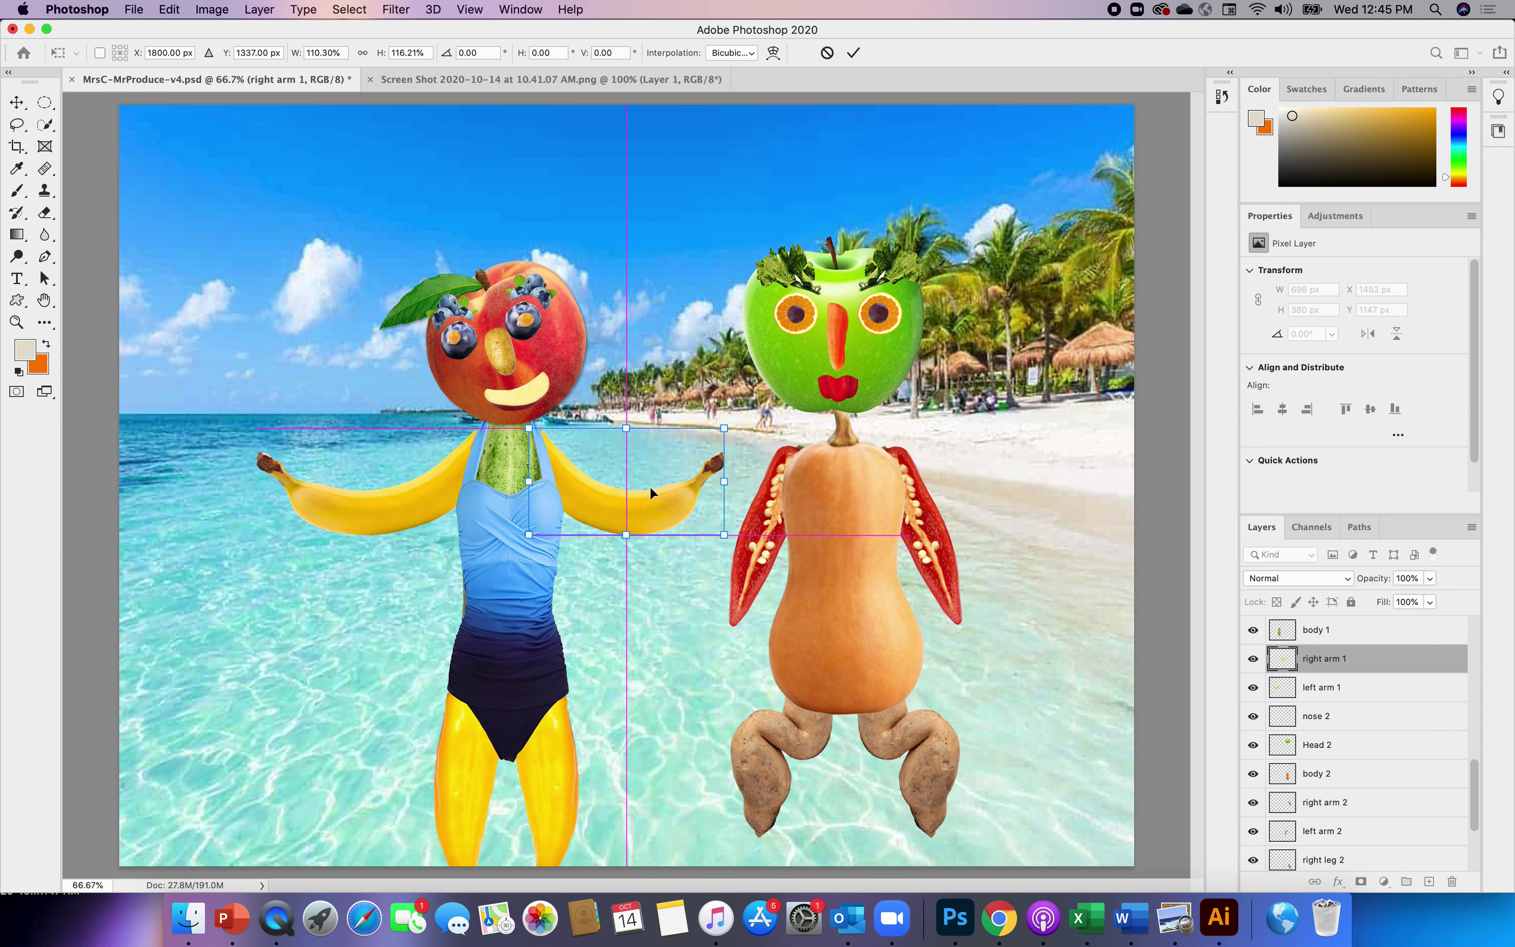
{"action": "left_click_drag", "start_coordinate": [625, 427], "coordinate": [620, 428]}
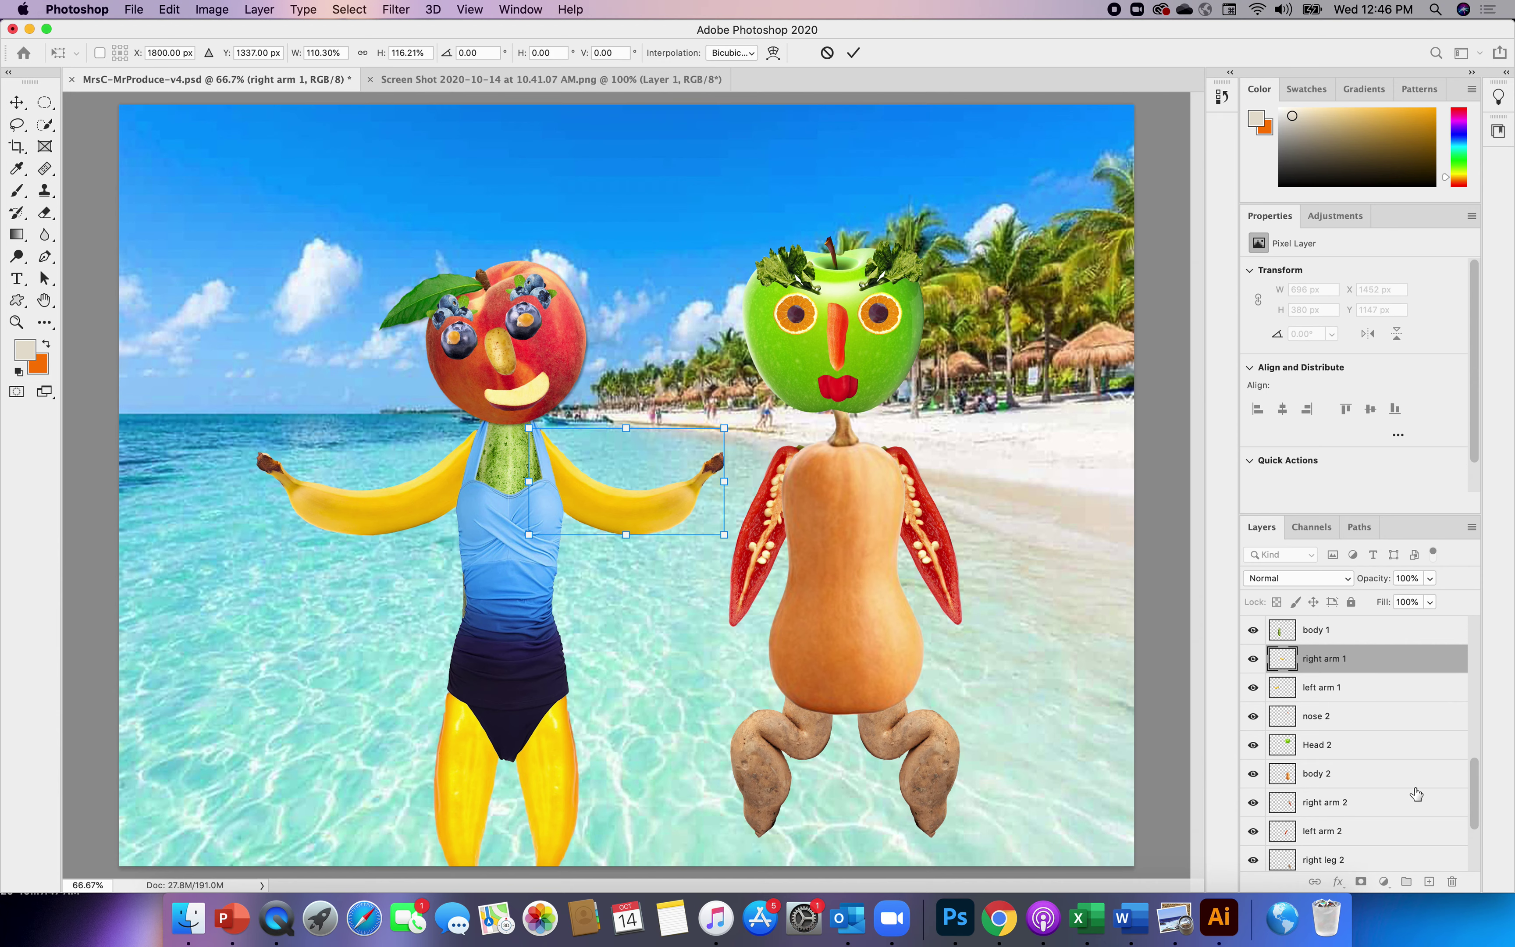
- Erase the sliver of cucumber protruding beside the blue swimsuit's waist on the body 1 layer
{"action": "mouse_move", "coordinate": [1474, 780]}
{"action": "left_mouse_down"}
{"action": "mouse_move", "coordinate": [1474, 831]}
{"action": "mouse_move", "coordinate": [1466, 770]}
{"action": "left_mouse_up"}
{"action": "left_click", "coordinate": [1299, 659]}
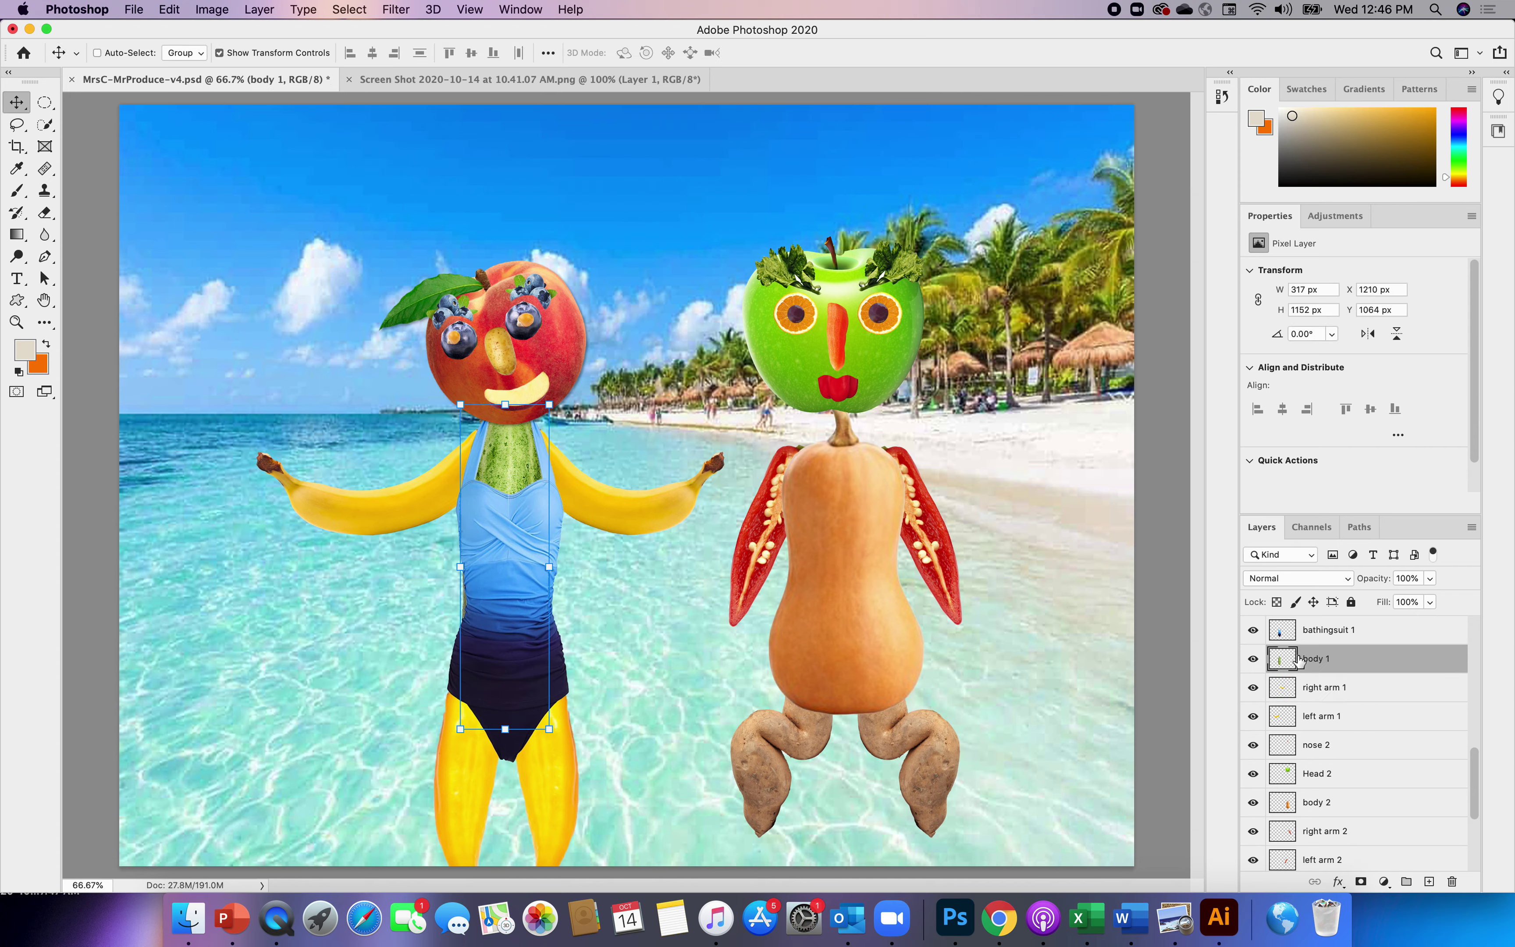
{"action": "left_click", "coordinate": [44, 212]}
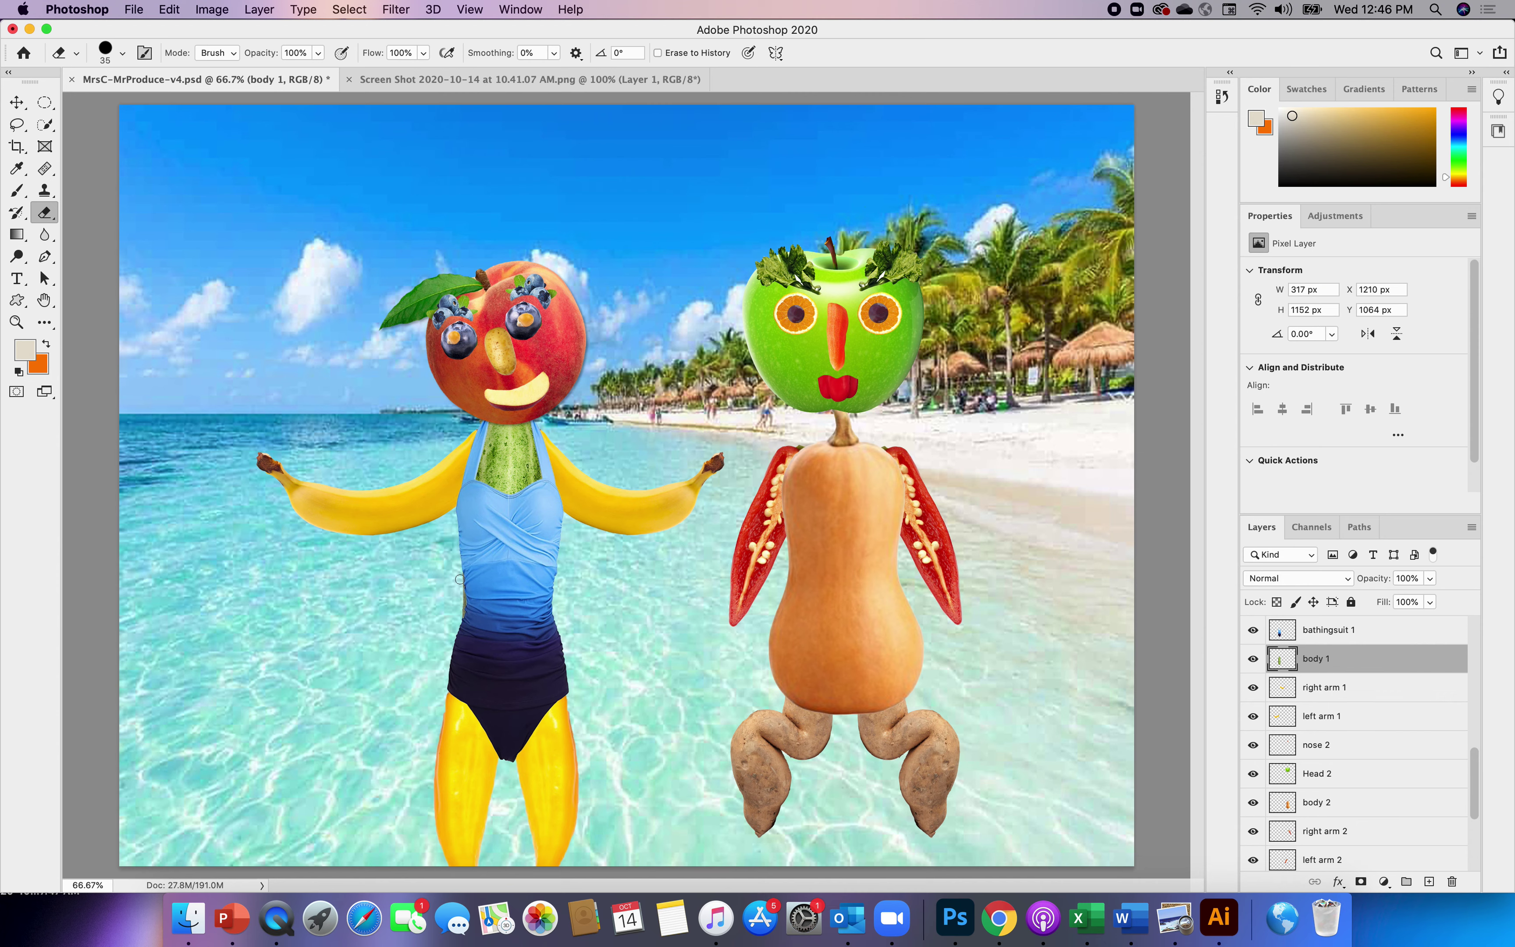
{"action": "left_click_drag", "start_coordinate": [460, 576], "coordinate": [458, 626]}
- Close the blue swimsuit screenshot and open Screen Shot 2020-10-14 at 10.36.02 AM.png from the VEGETABLES folder
{"action": "left_click", "coordinate": [348, 77]}
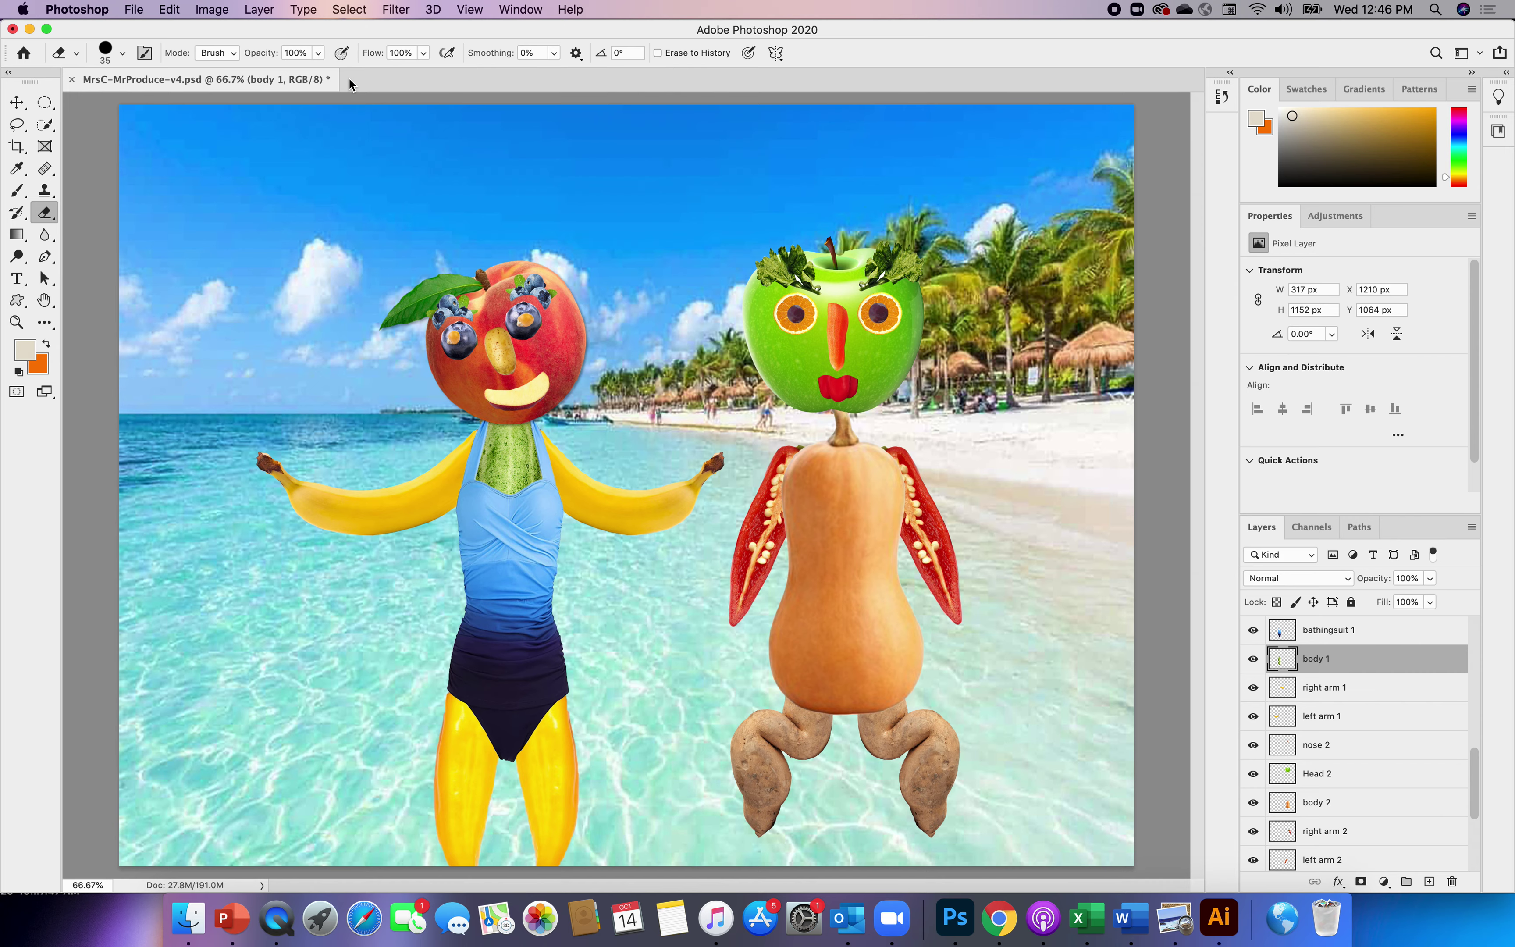
{"action": "left_click", "coordinate": [134, 10]}
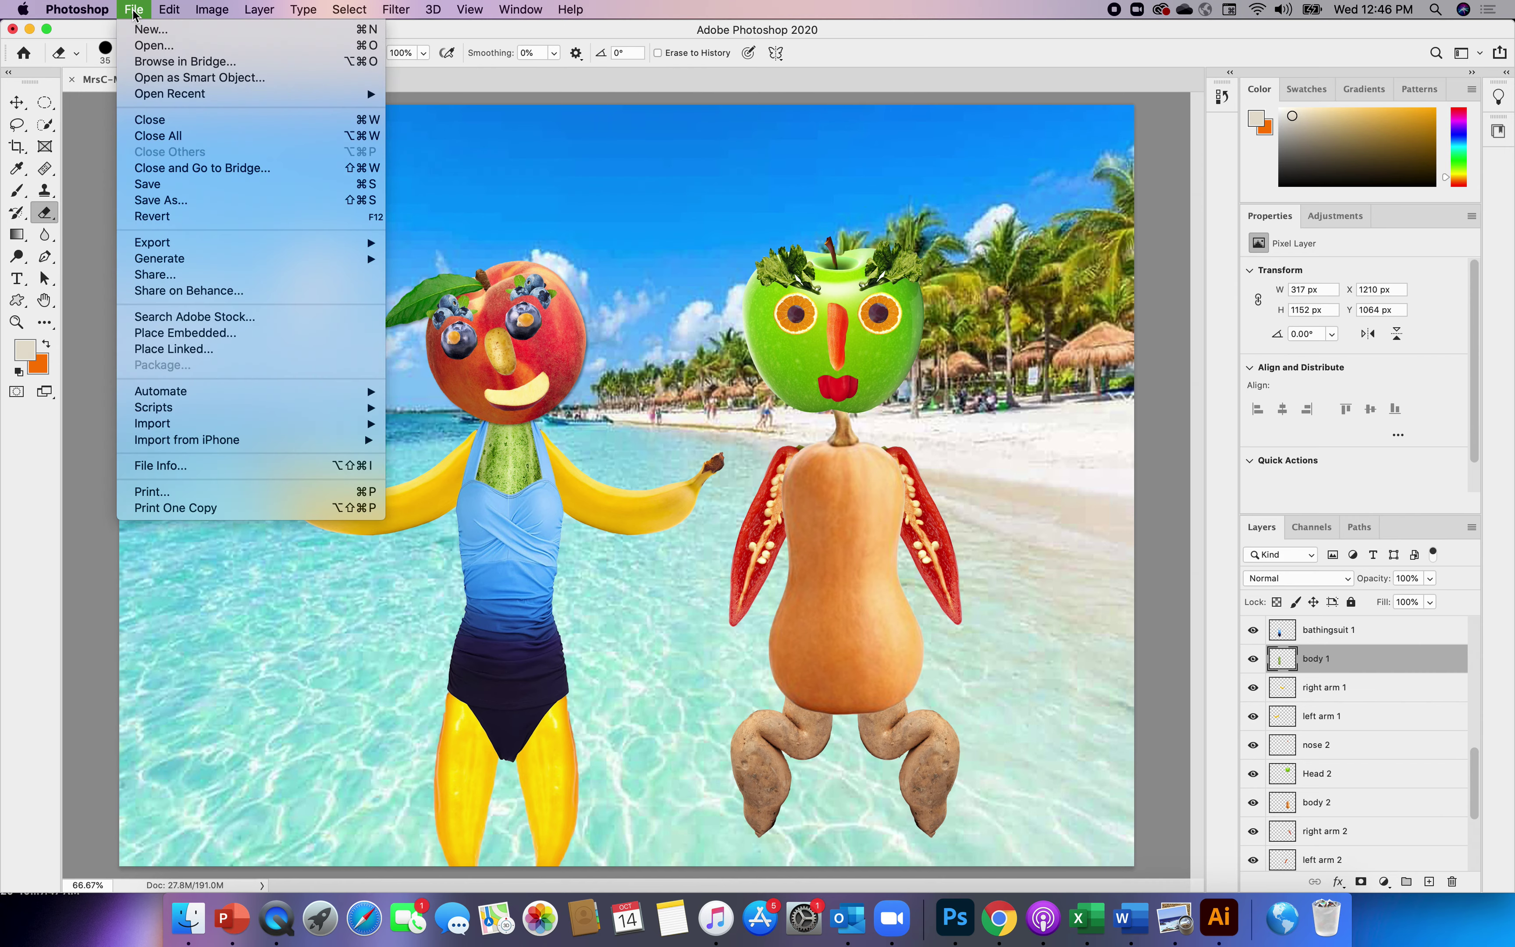
{"action": "left_click", "coordinate": [153, 47]}
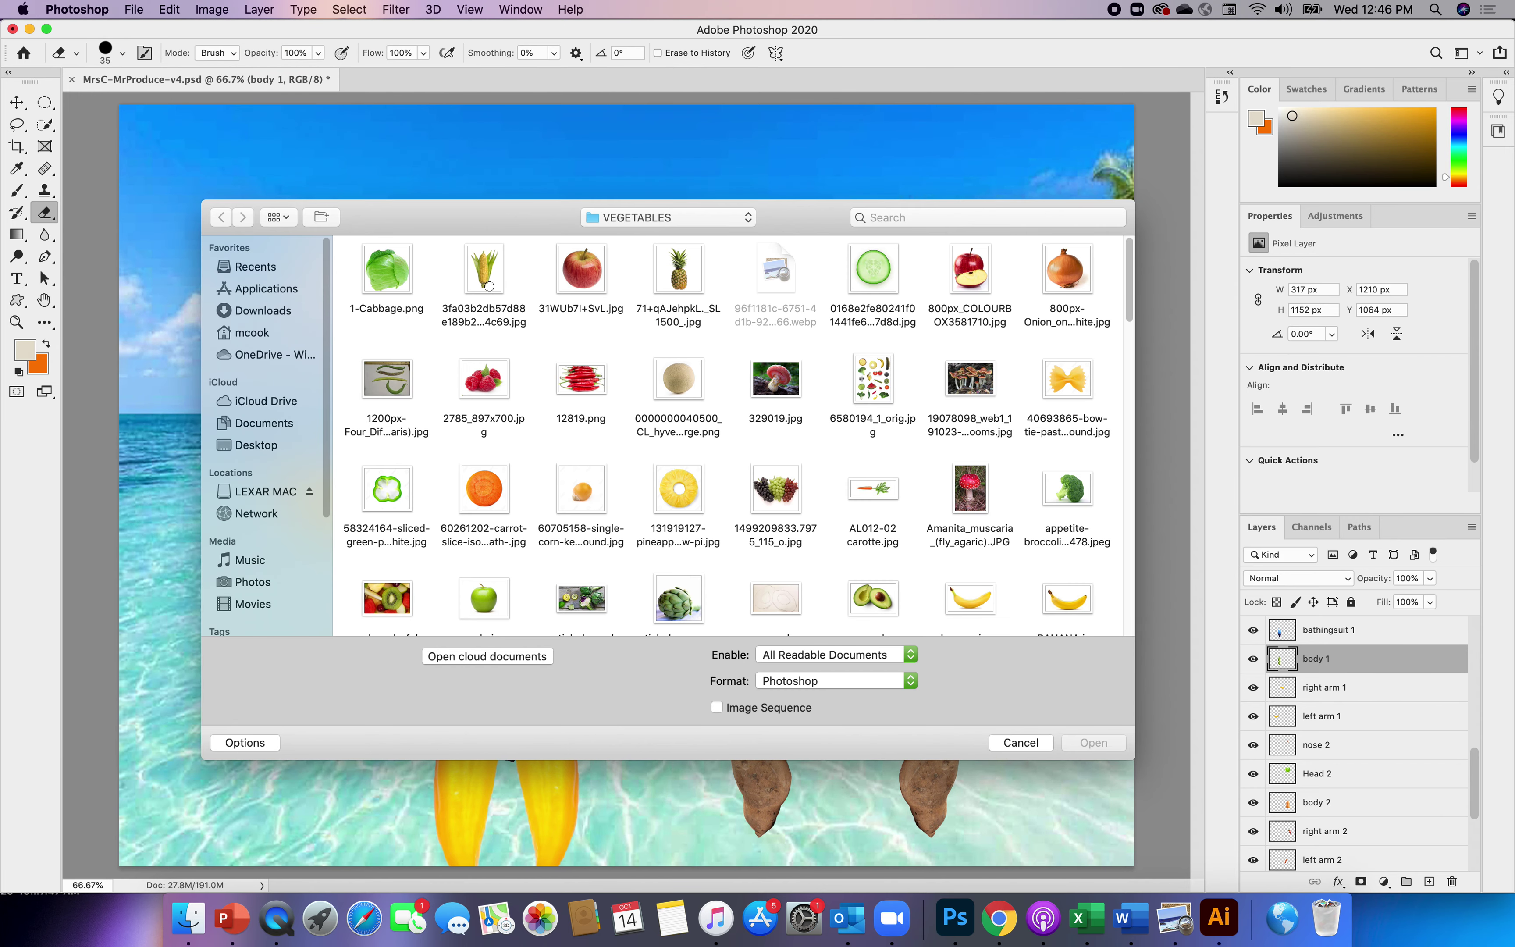
{"action": "left_click_drag", "start_coordinate": [1129, 270], "coordinate": [1140, 531]}
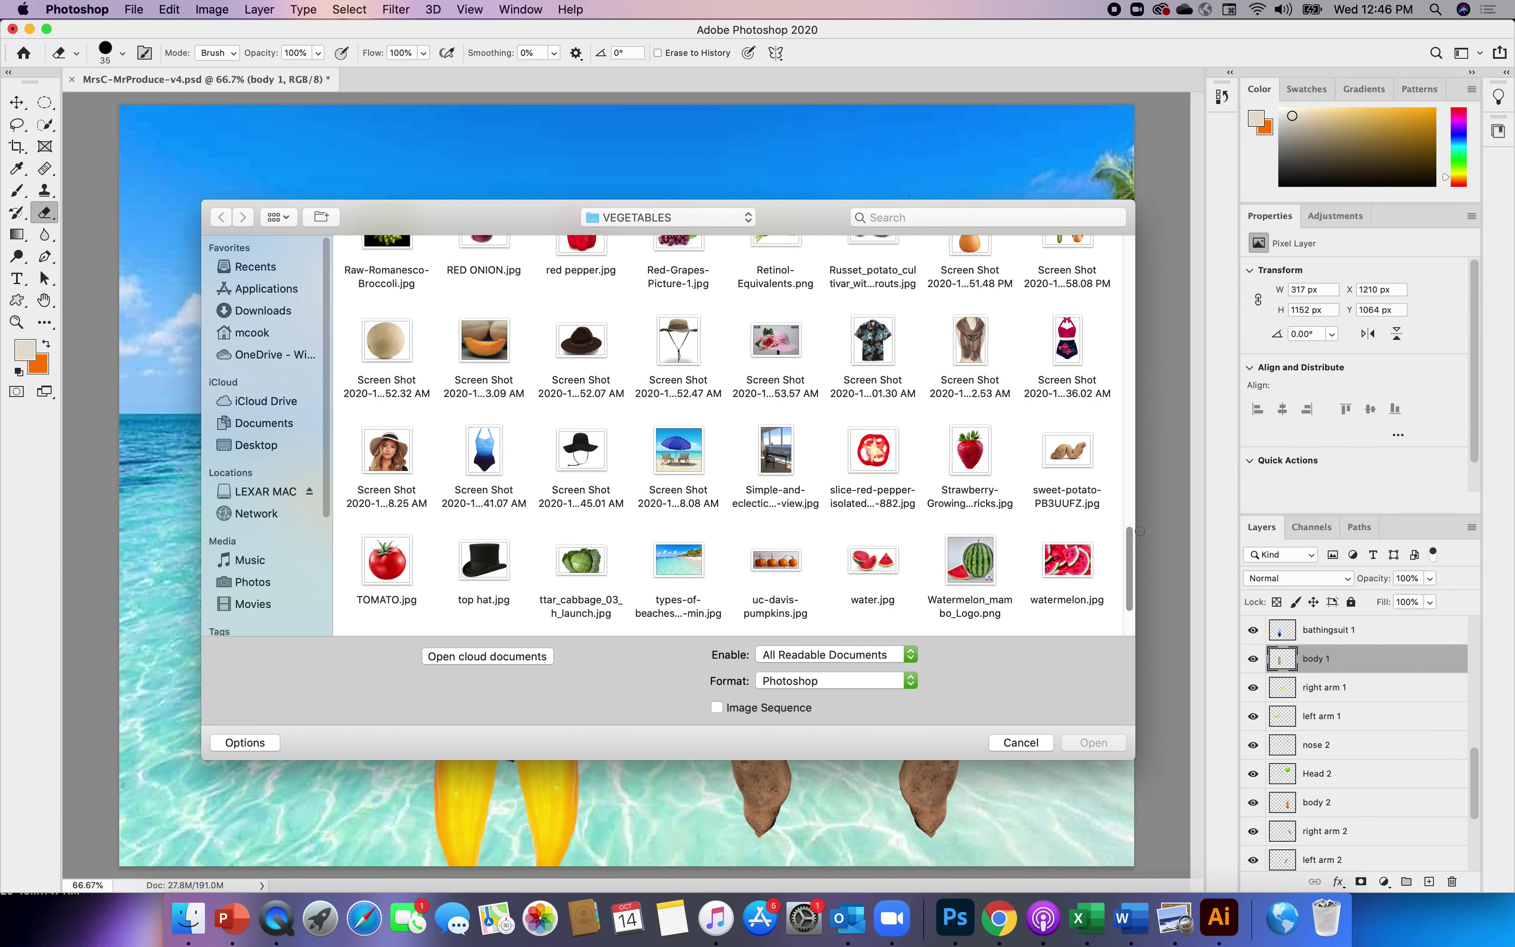
{"action": "left_click", "coordinate": [1077, 359]}
{"action": "left_click", "coordinate": [1080, 743]}
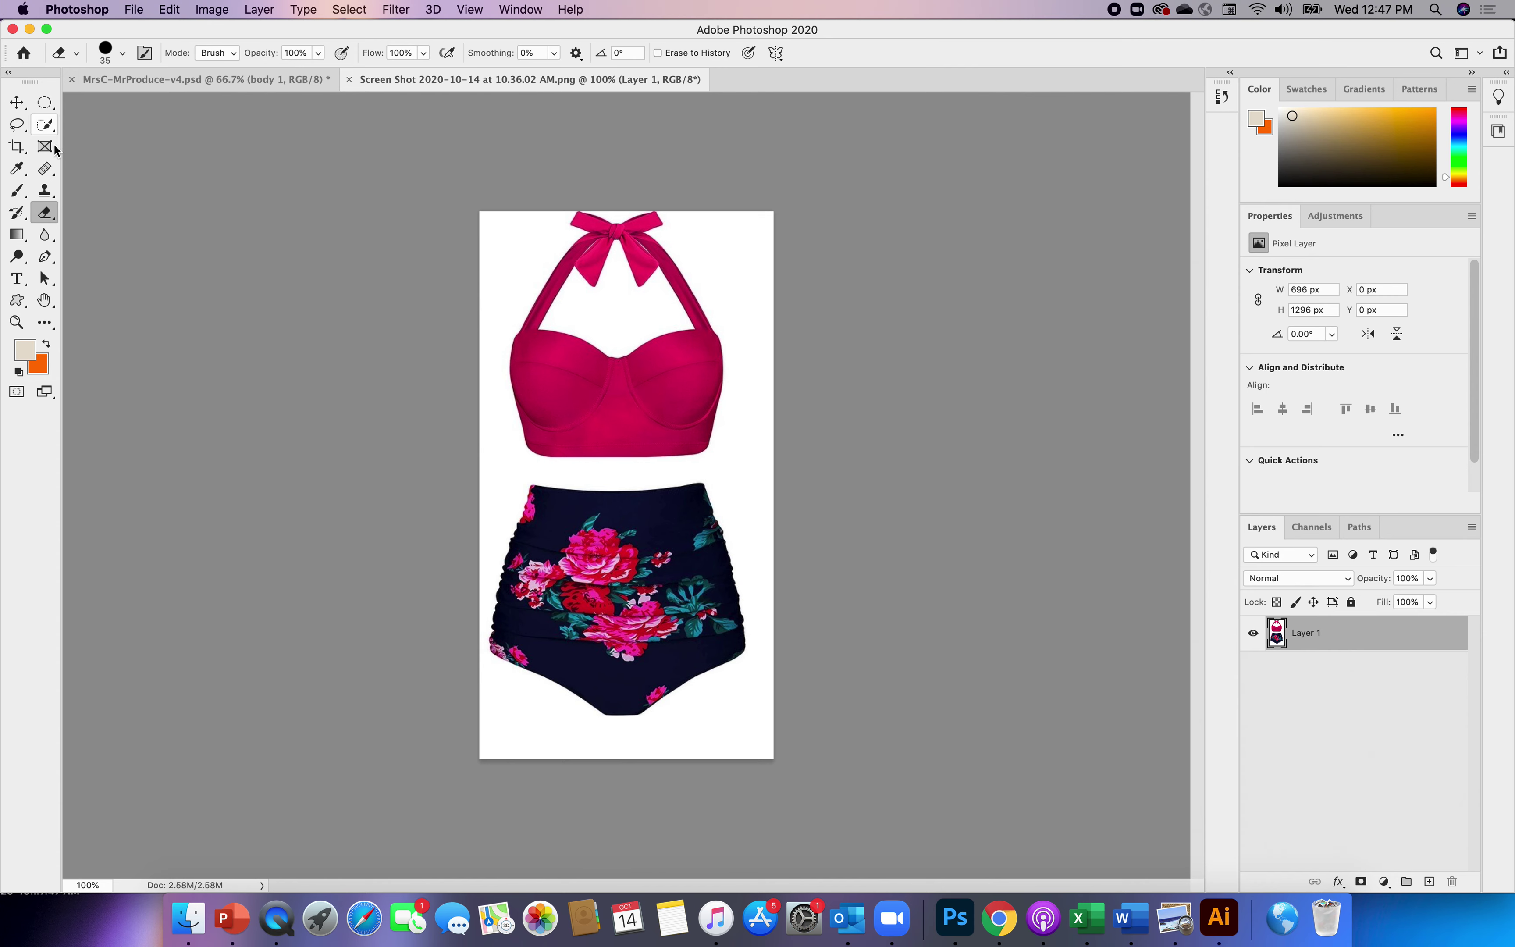
- Select the pink bikini top and both of its neck straps with the Quick Selection tool
{"action": "left_click", "coordinate": [57, 131]}
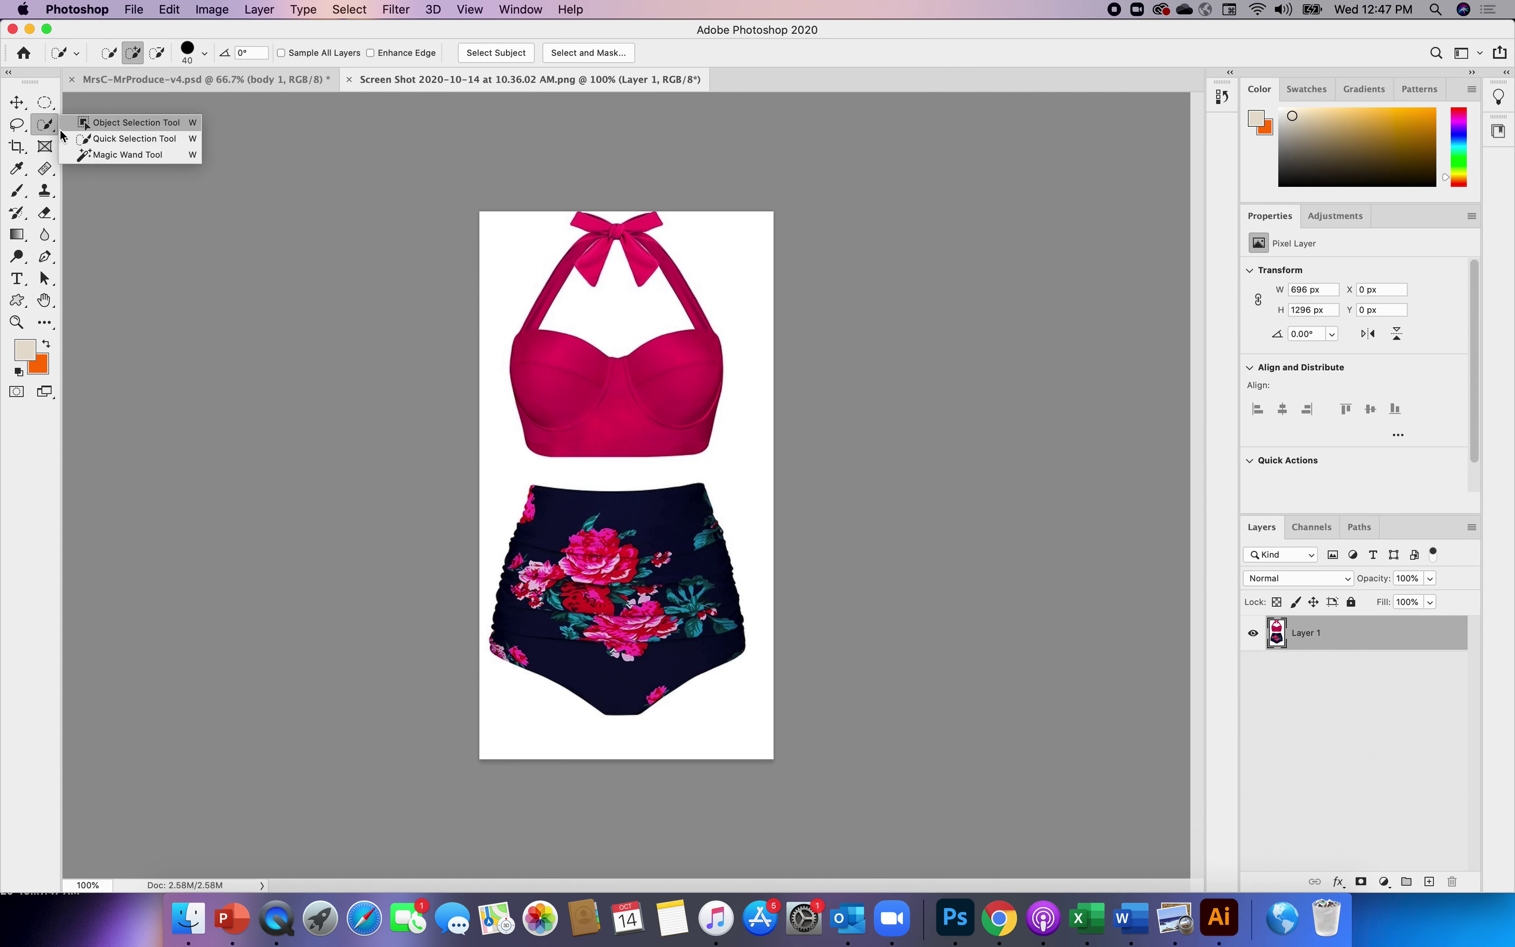
{"action": "left_click", "coordinate": [91, 138]}
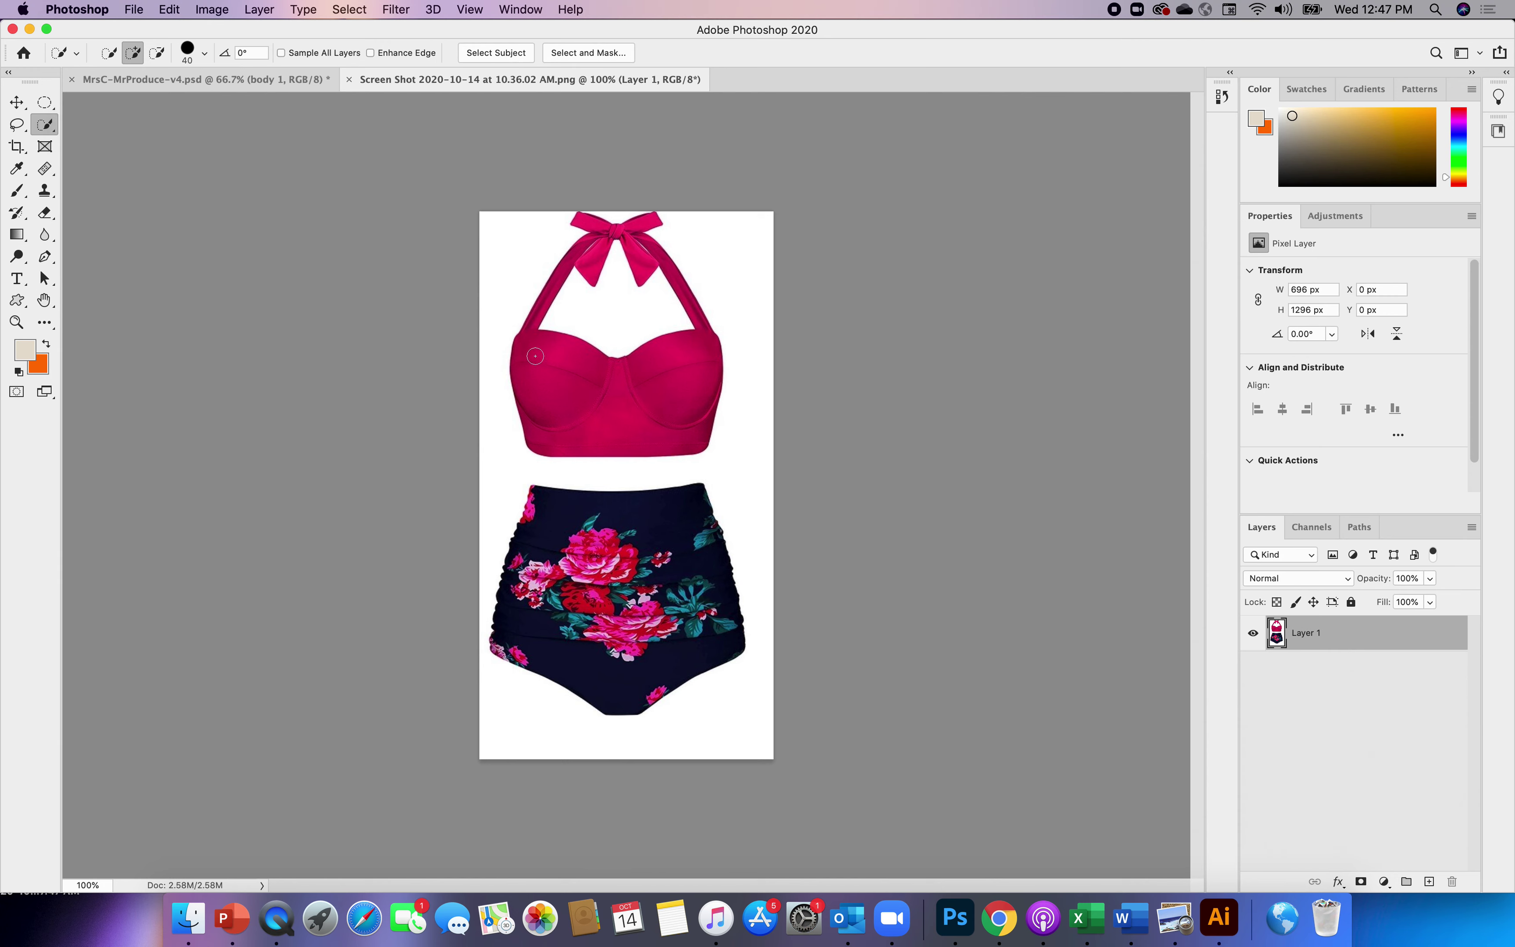
{"action": "left_click", "coordinate": [572, 376]}
{"action": "left_click", "coordinate": [559, 367]}
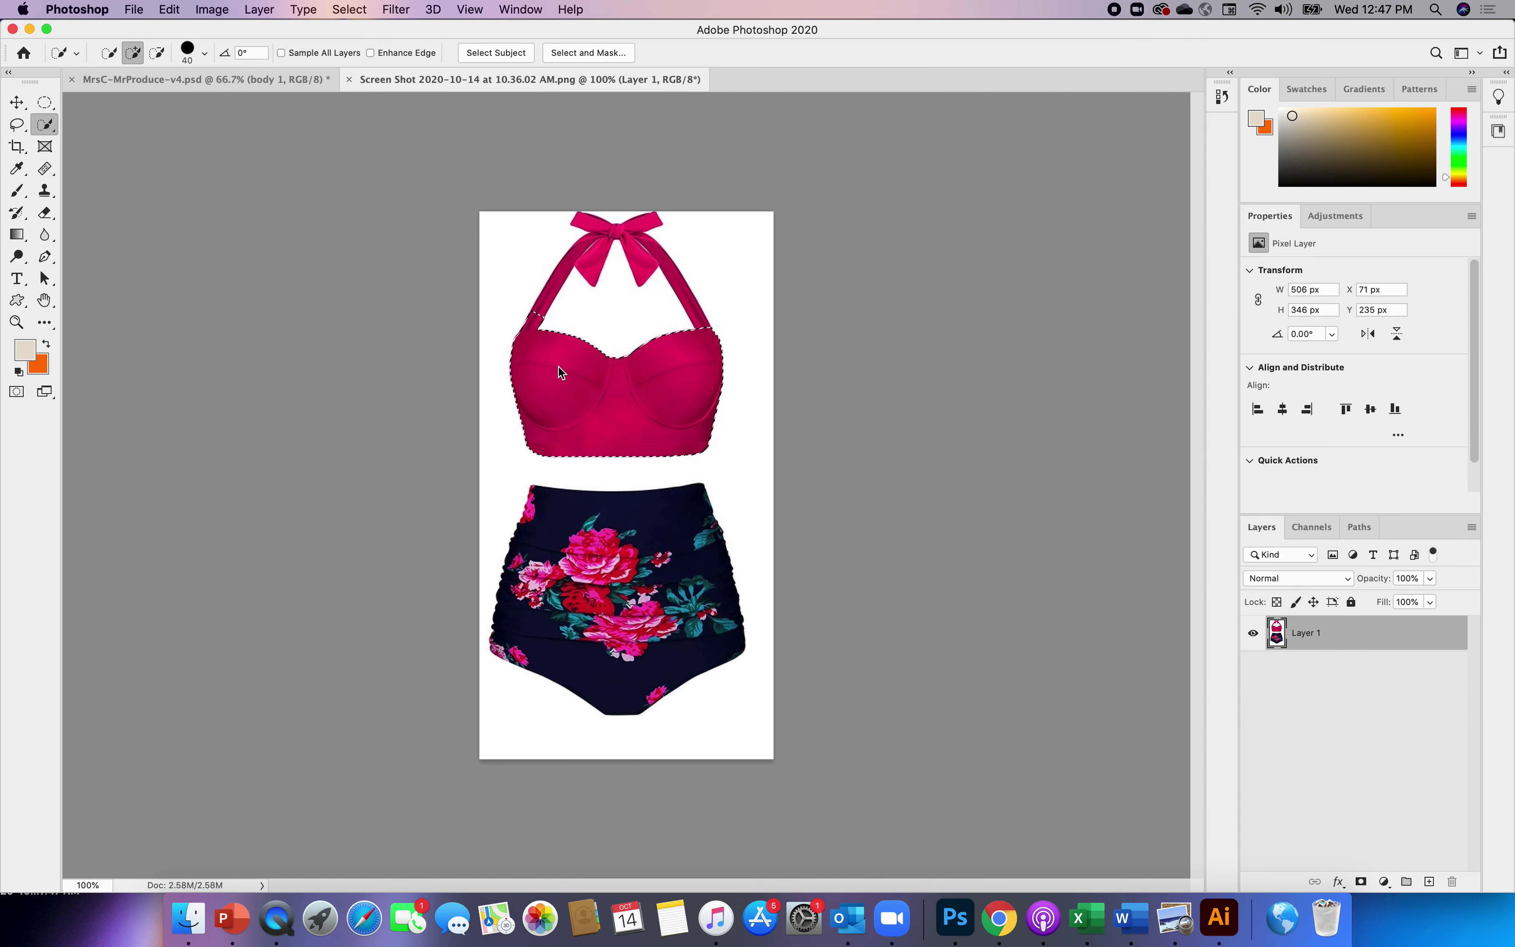
{"action": "left_click", "coordinate": [542, 305]}
{"action": "left_click_drag", "start_coordinate": [542, 305], "coordinate": [581, 242]}
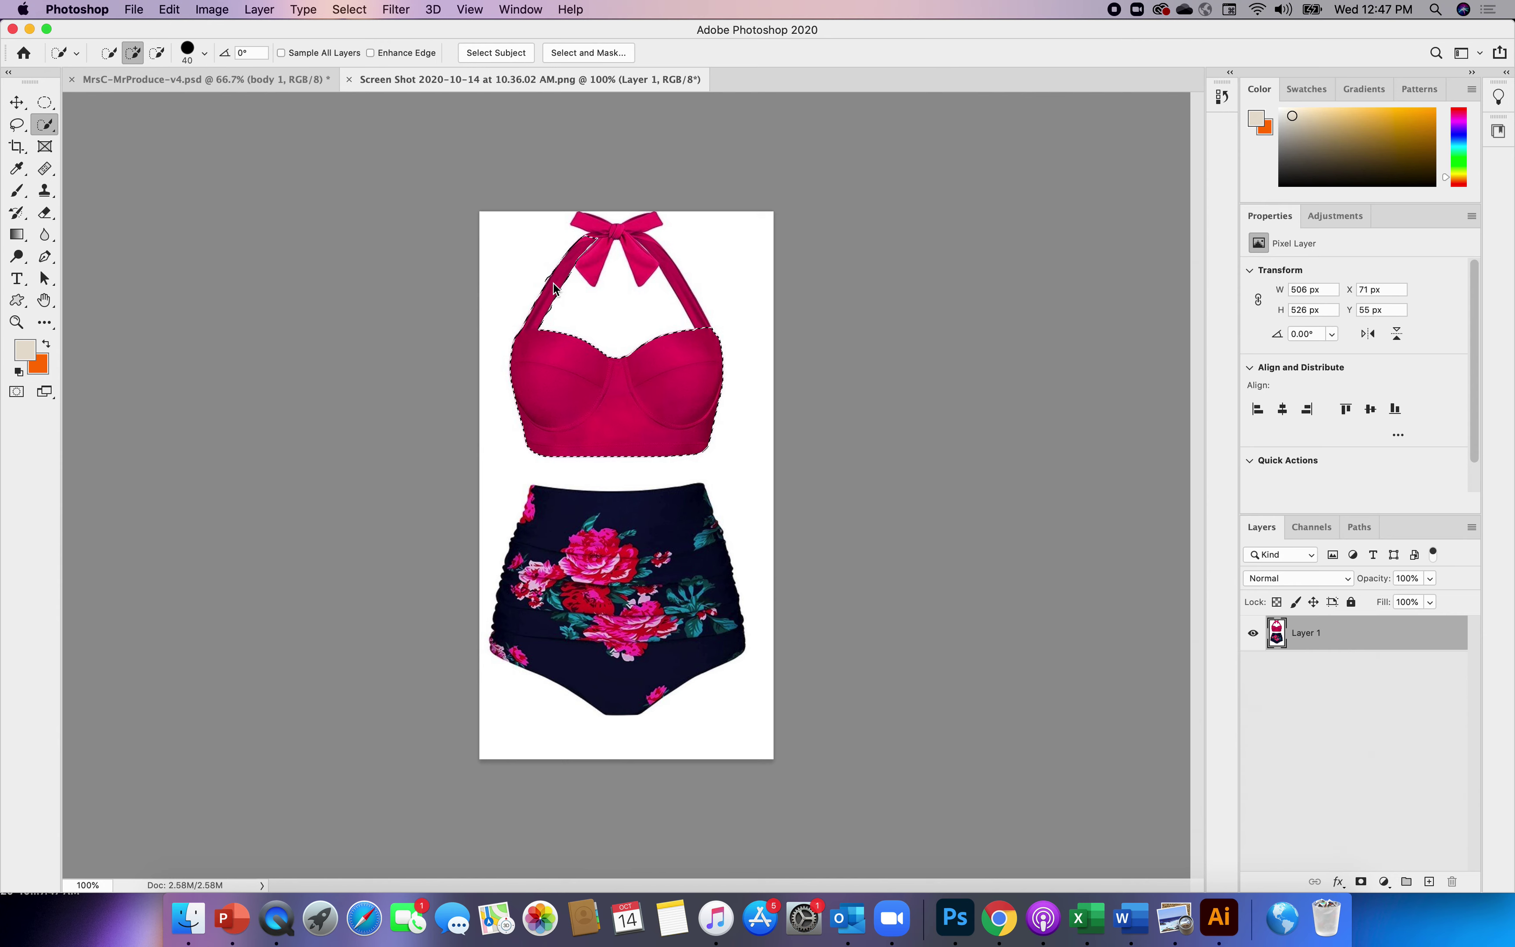
{"action": "left_click", "coordinate": [696, 309]}
{"action": "left_click", "coordinate": [696, 308]}
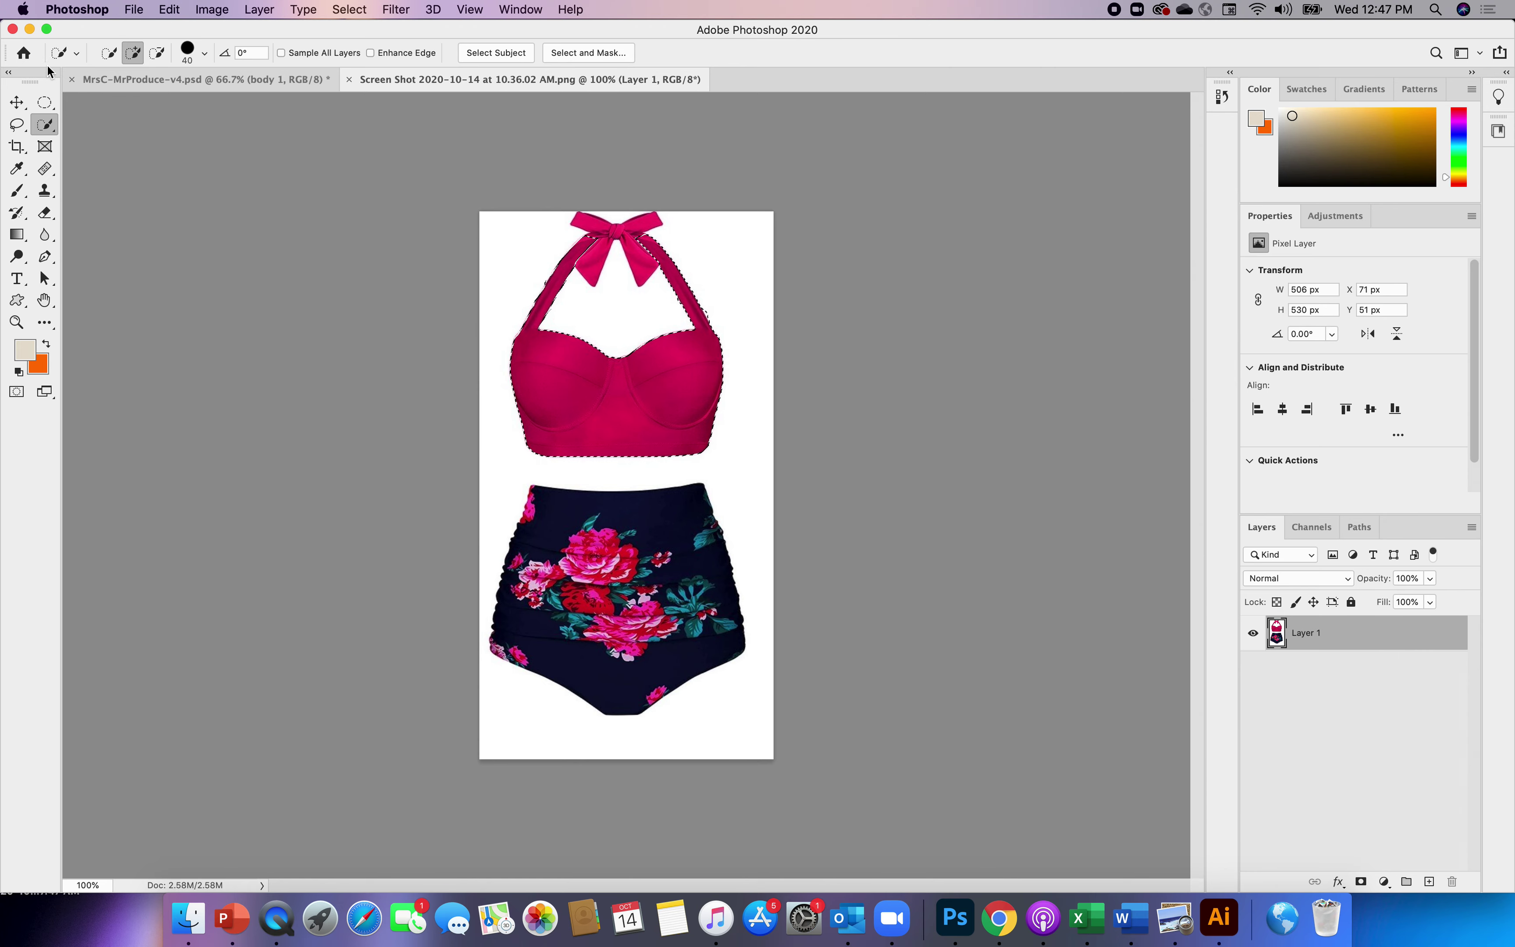
{"action": "left_click", "coordinate": [19, 105]}
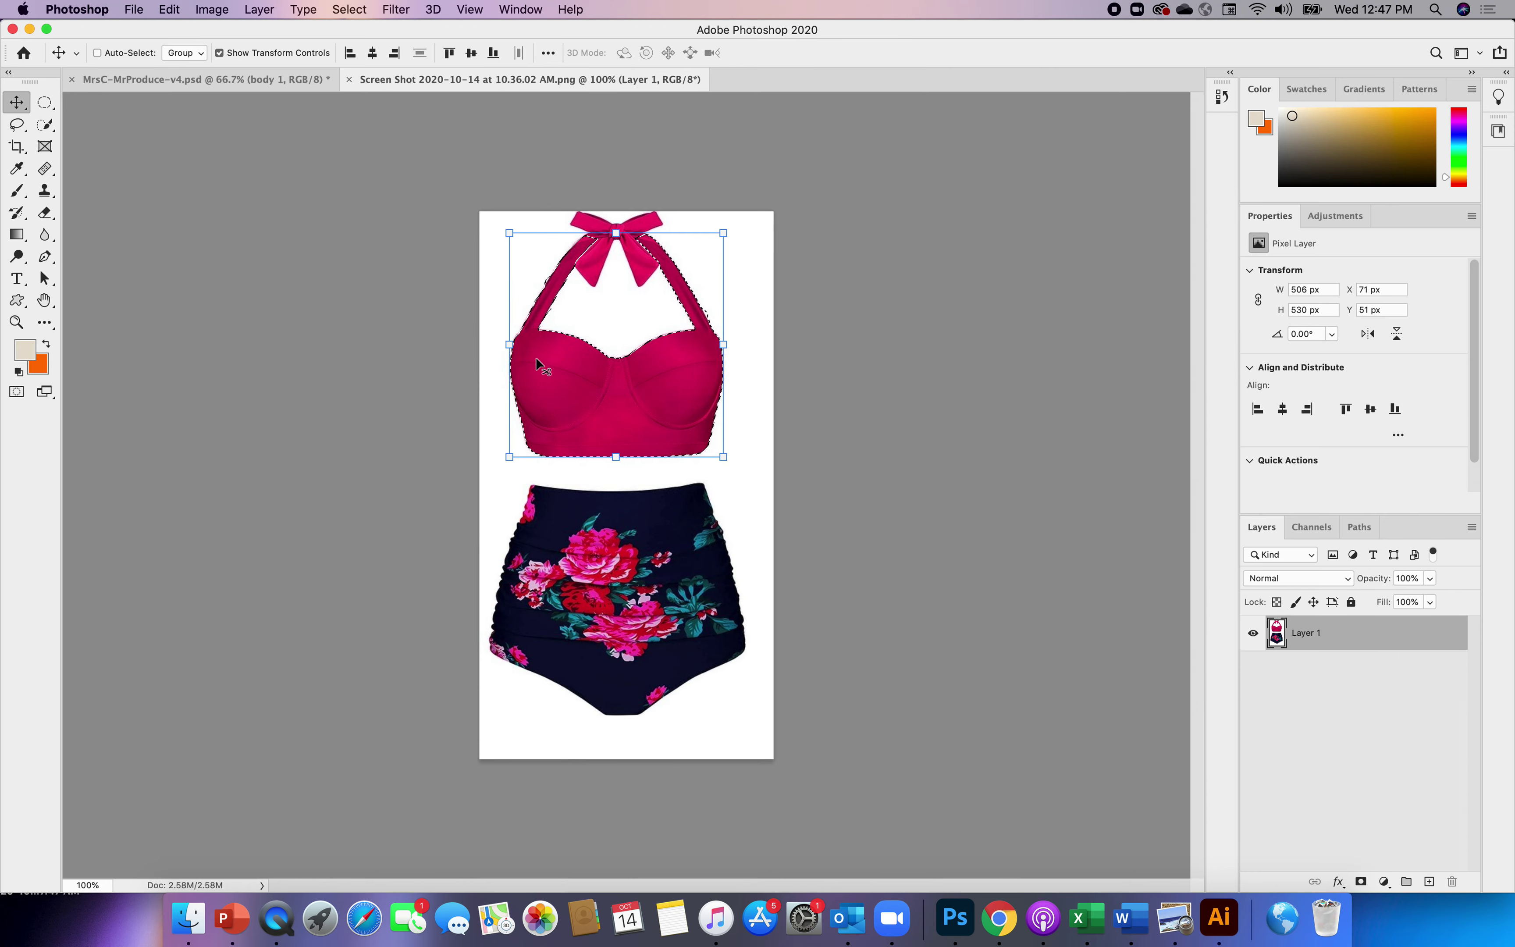
{"action": "left_click_drag", "start_coordinate": [632, 395], "coordinate": [254, 130]}
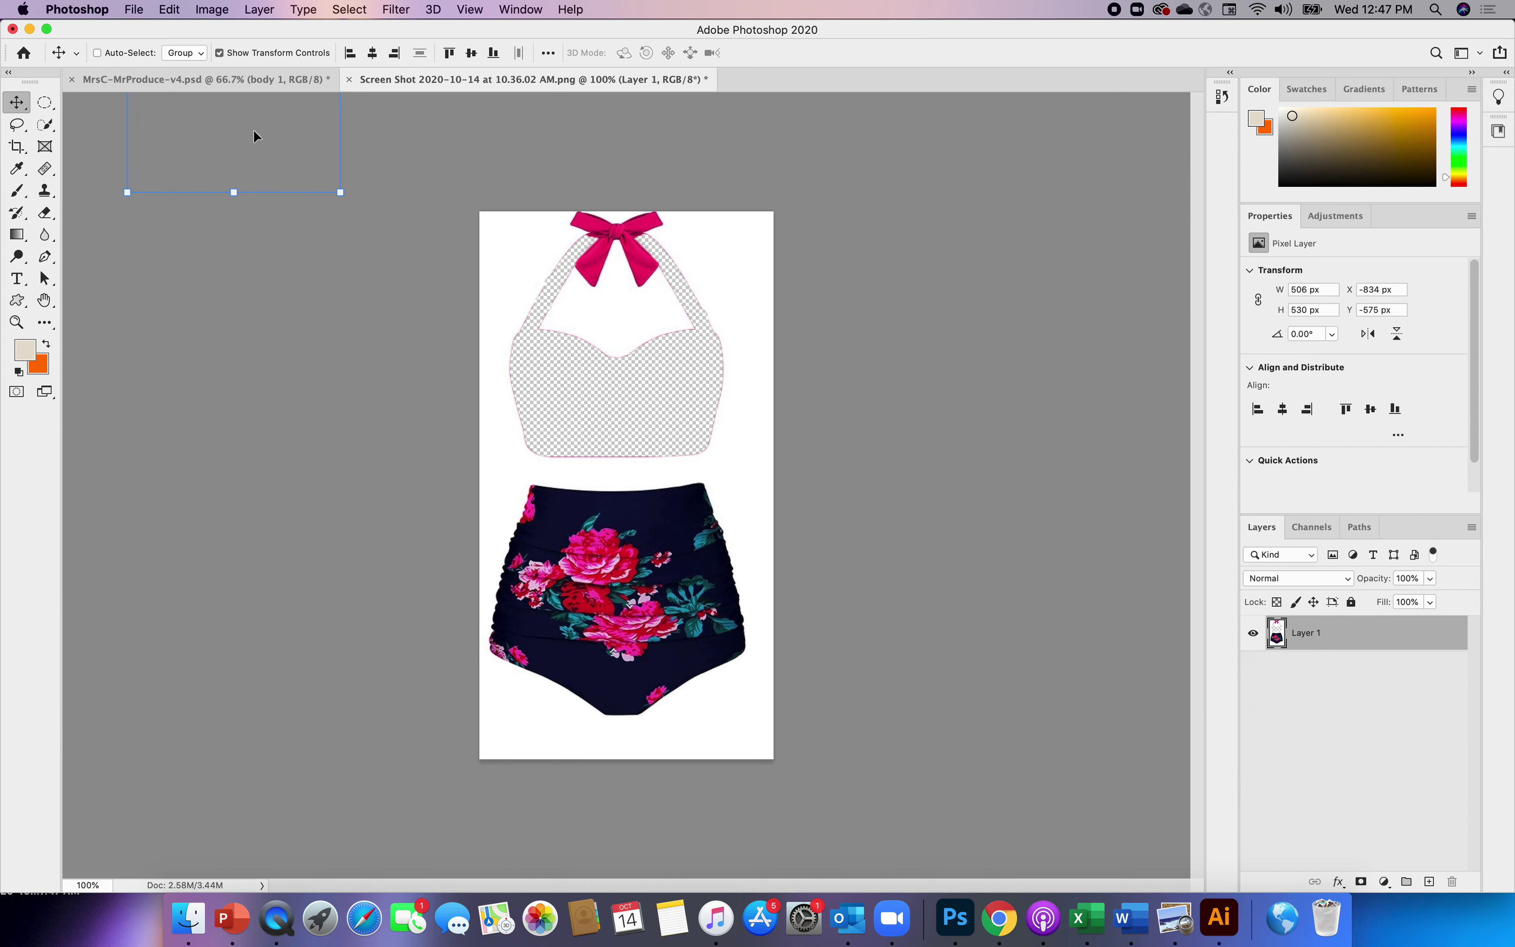
{"action": "key", "text": "super+z"}
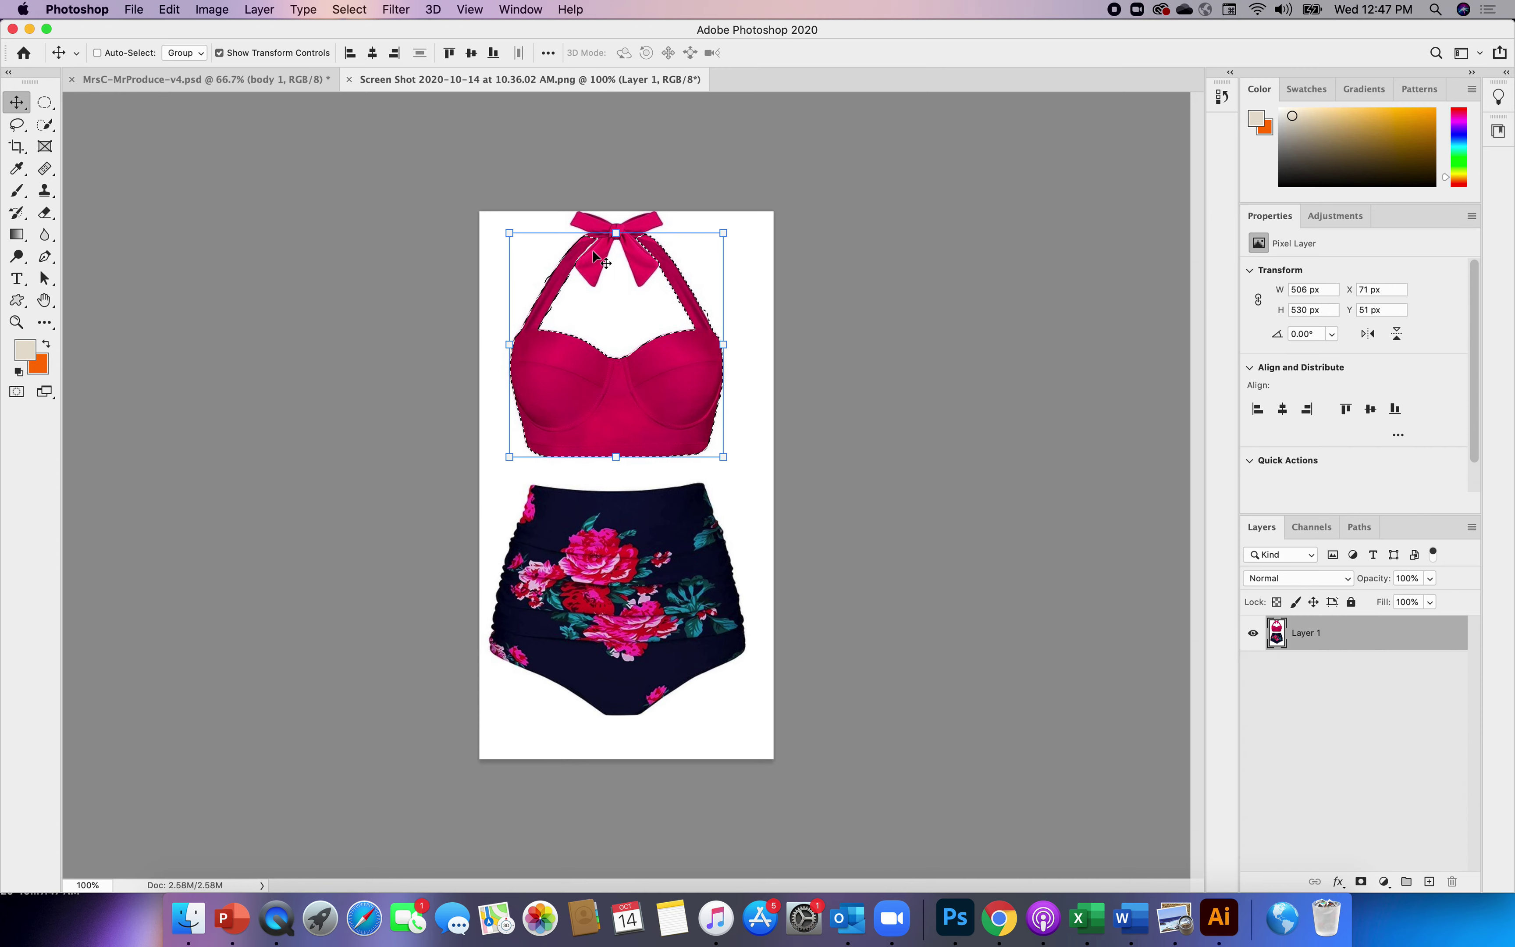
{"action": "left_click", "coordinate": [628, 343]}
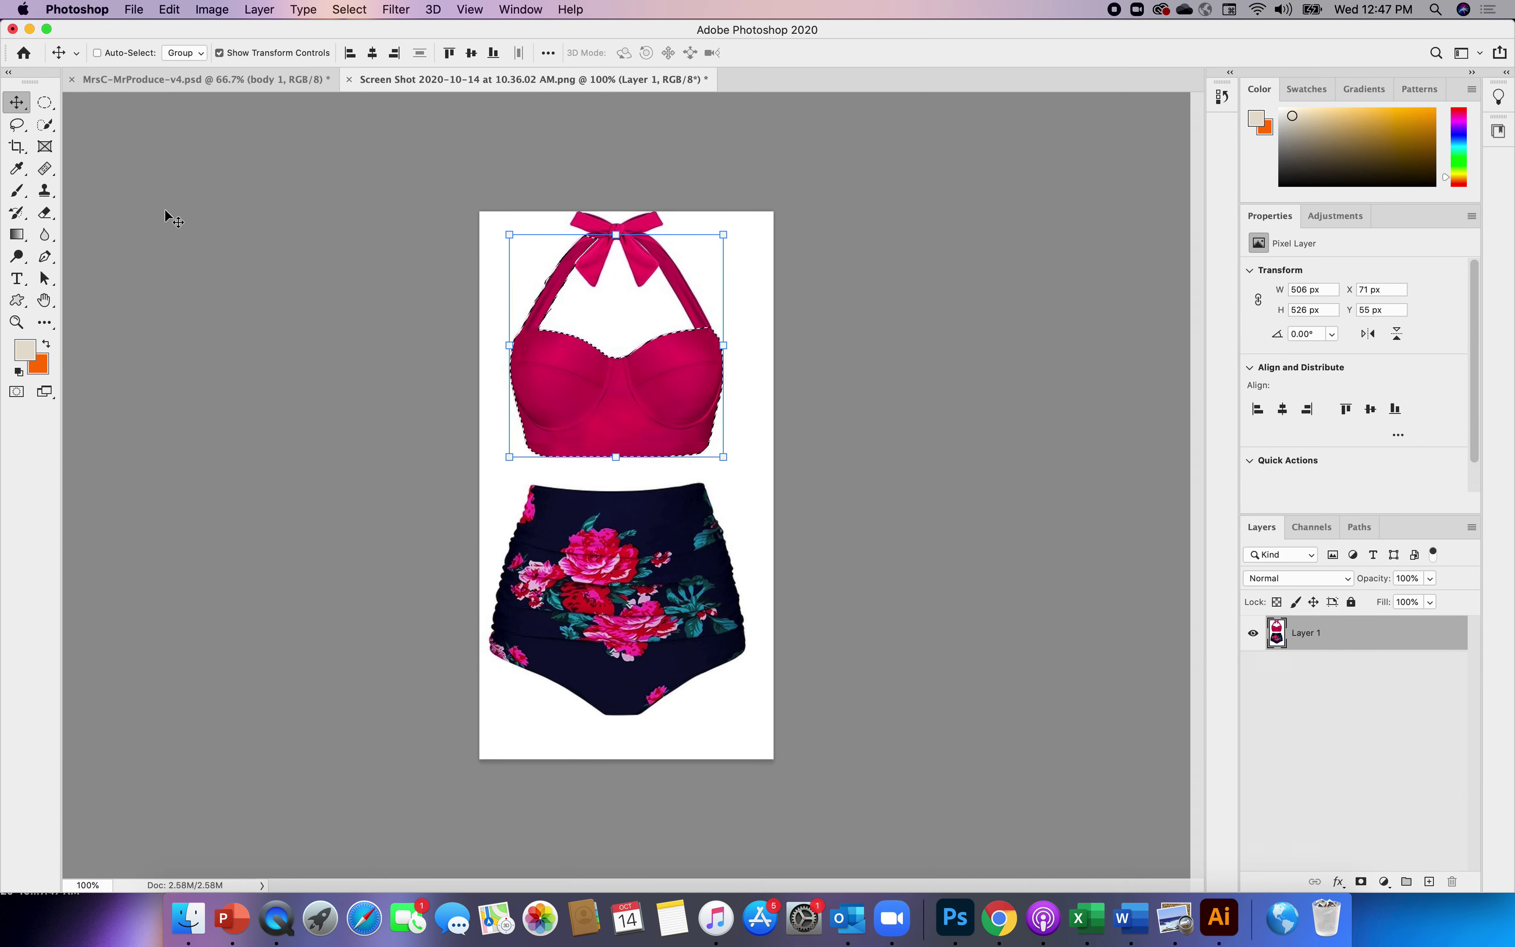
- Add the neck bow and the remaining strap to the bikini top selection with the Quick Selection tool
{"action": "left_click", "coordinate": [46, 126]}
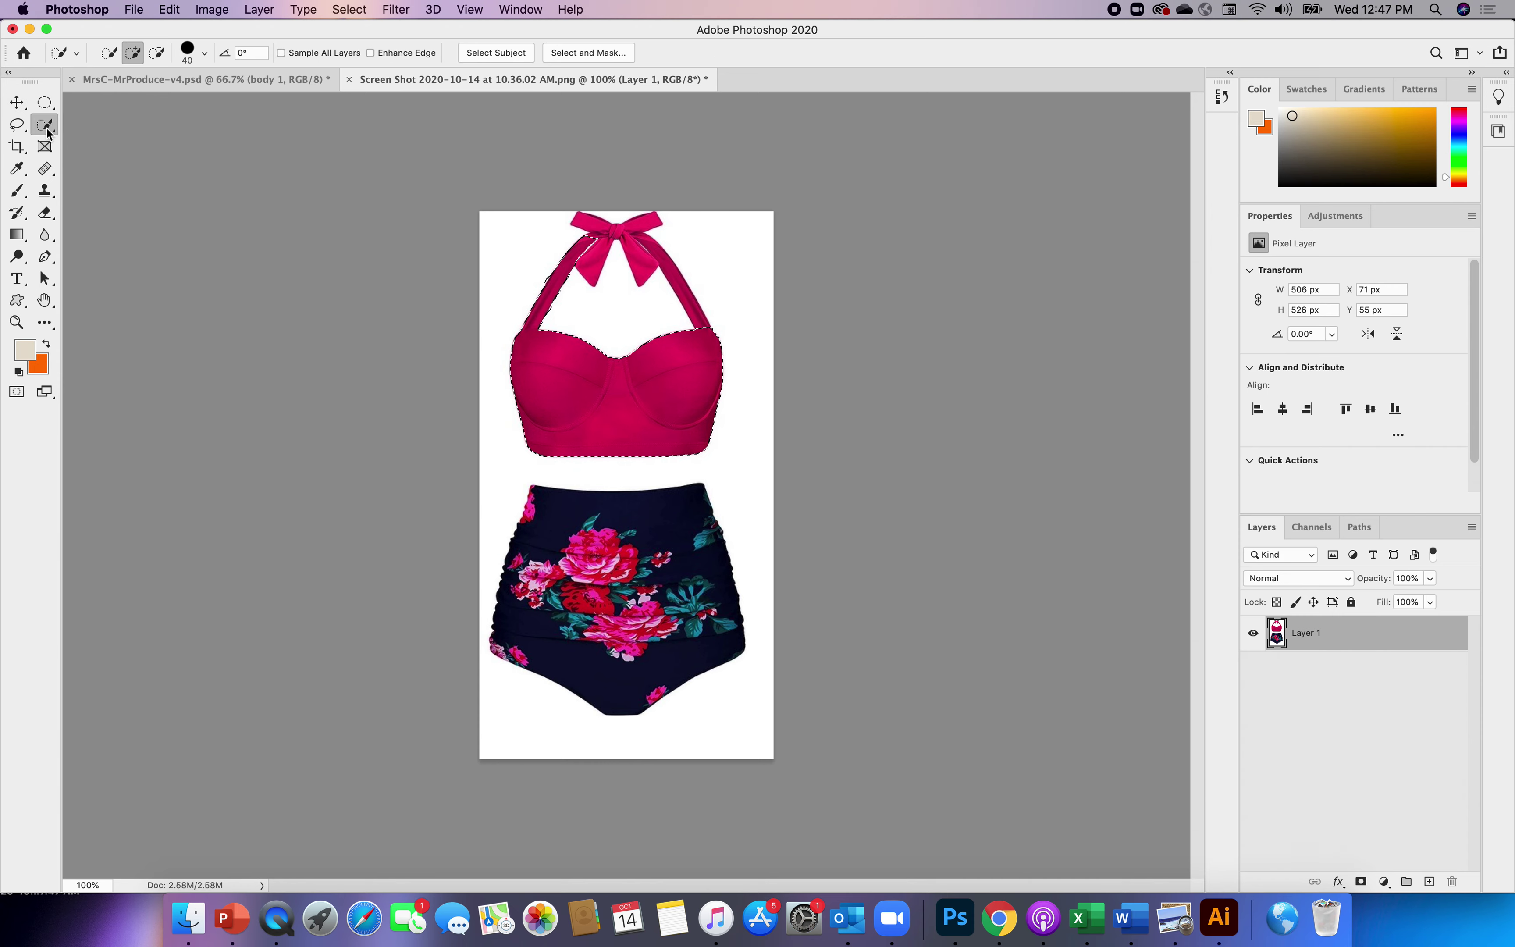
{"action": "left_click_drag", "start_coordinate": [50, 130], "coordinate": [87, 141]}
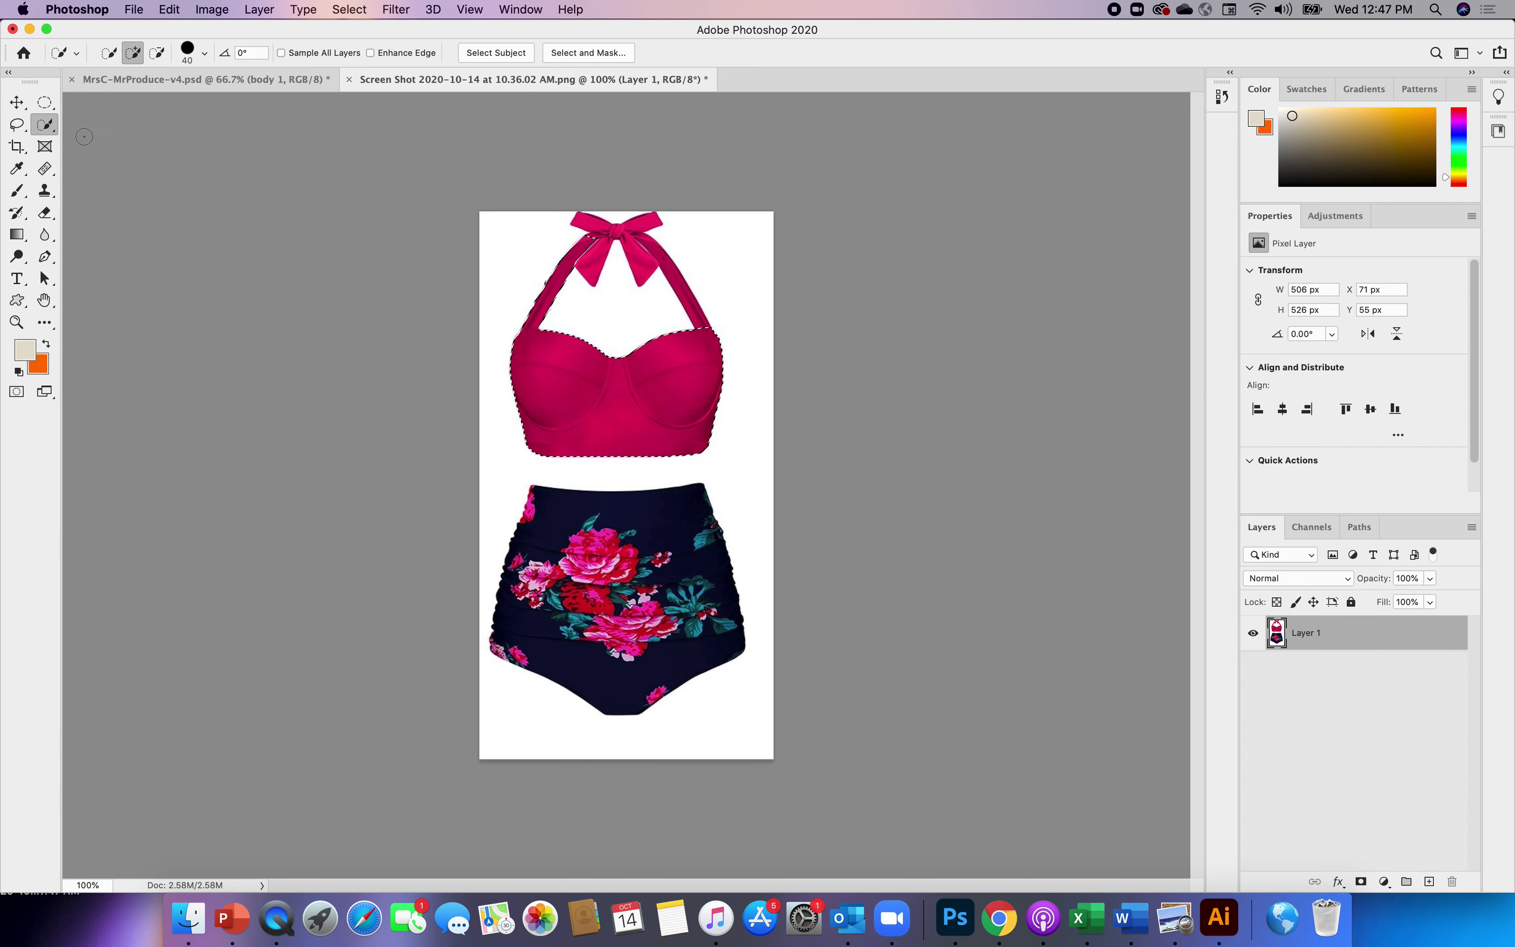
{"action": "left_click", "coordinate": [599, 224]}
{"action": "left_click", "coordinate": [619, 233]}
{"action": "left_click", "coordinate": [643, 238]}
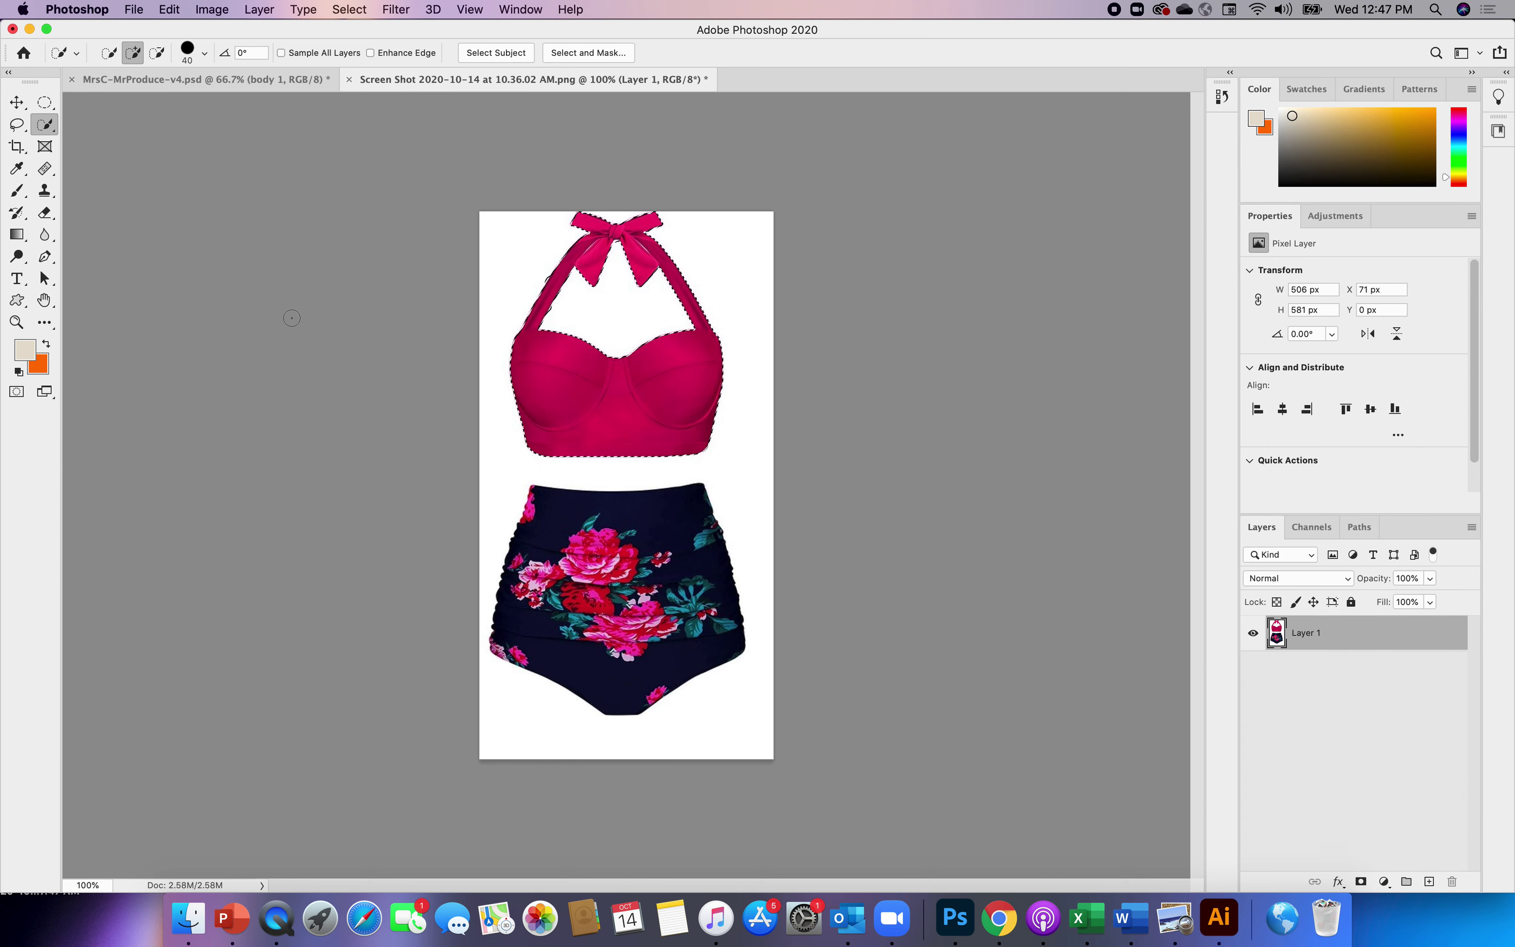
- Move the selected bikini top into MrsC-MrProduce-v4.psd and place it on the butternut squash body's upper half
{"action": "left_click", "coordinate": [17, 103]}
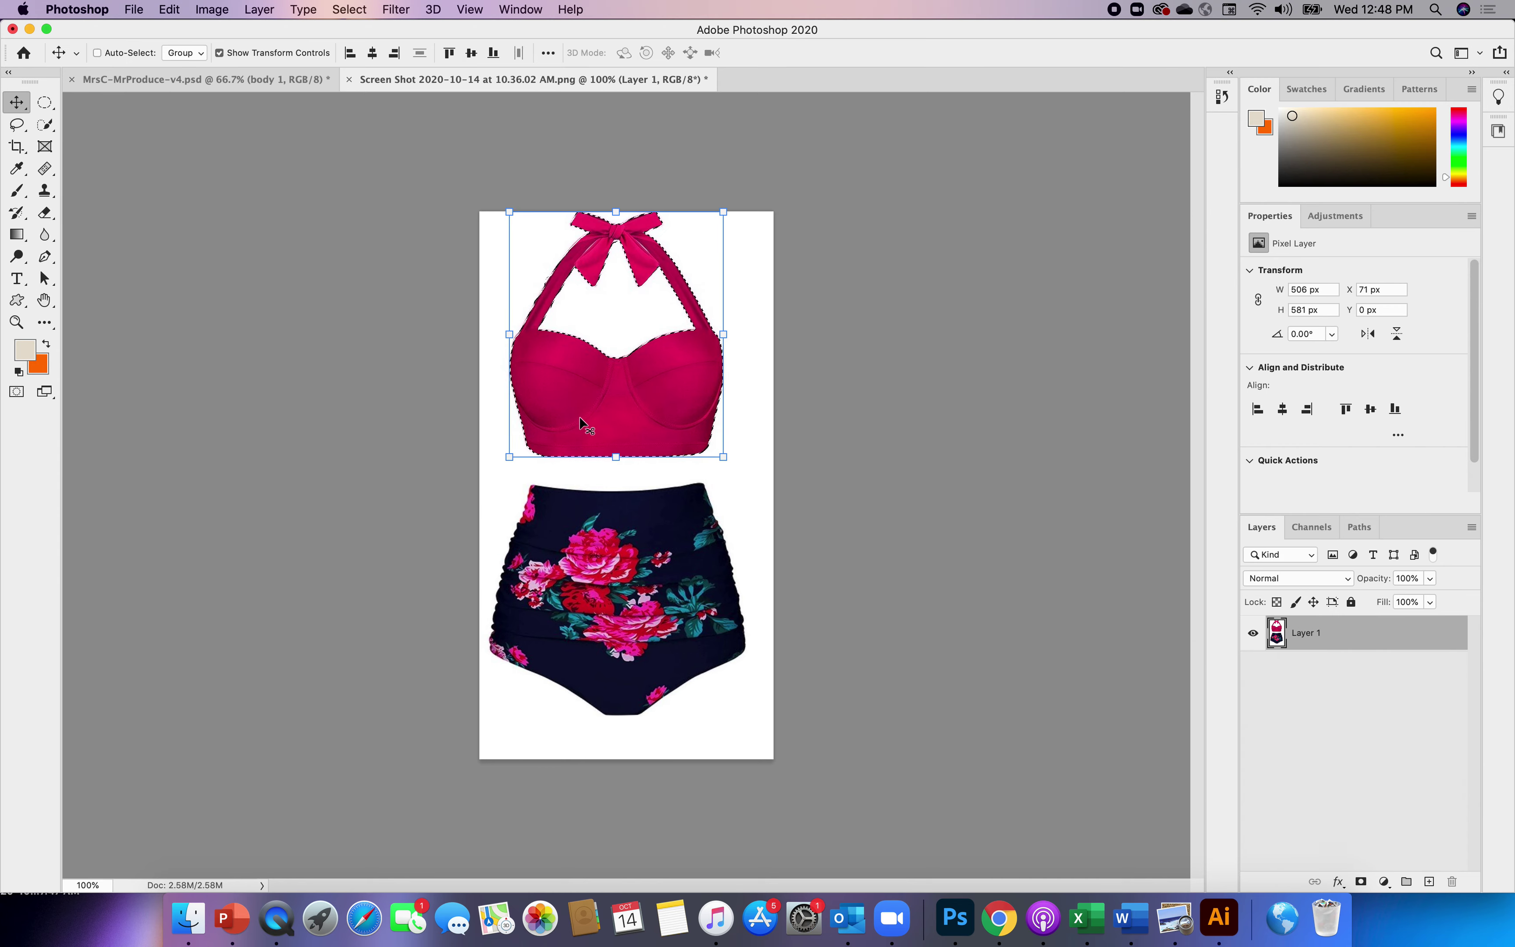
{"action": "left_click_drag", "start_coordinate": [592, 432], "coordinate": [227, 81]}
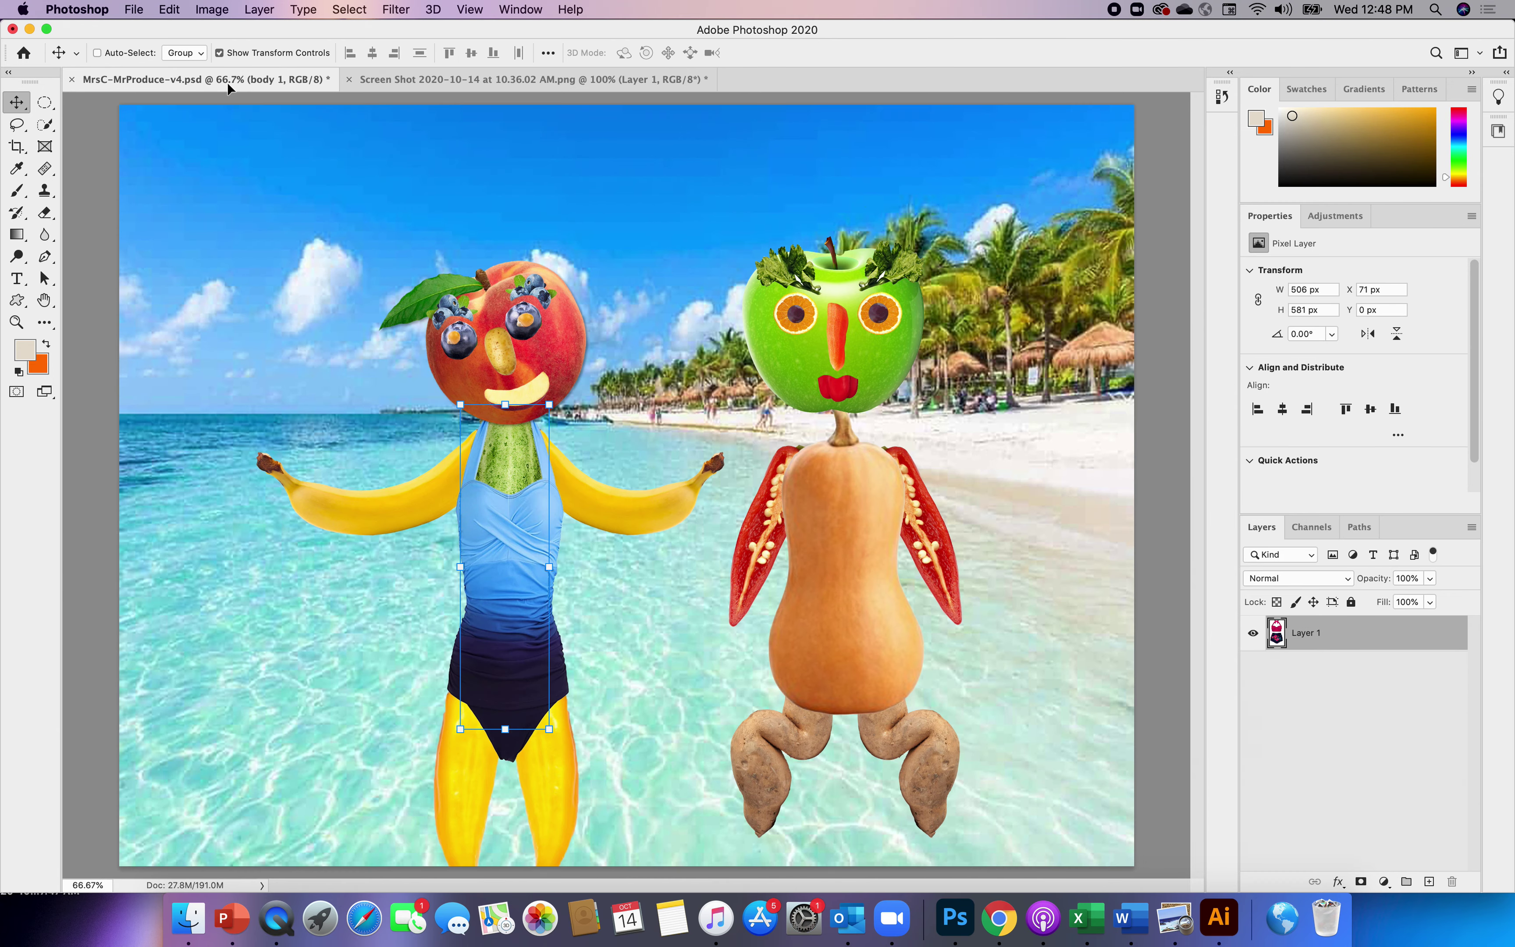
{"action": "left_click_drag", "start_coordinate": [773, 469], "coordinate": [840, 563]}
- Scale the bikini top to about 93% width and 90% height to fit the squash body
{"action": "key", "text": "super+t"}
{"action": "left_click_drag", "start_coordinate": [773, 494], "coordinate": [777, 494]}
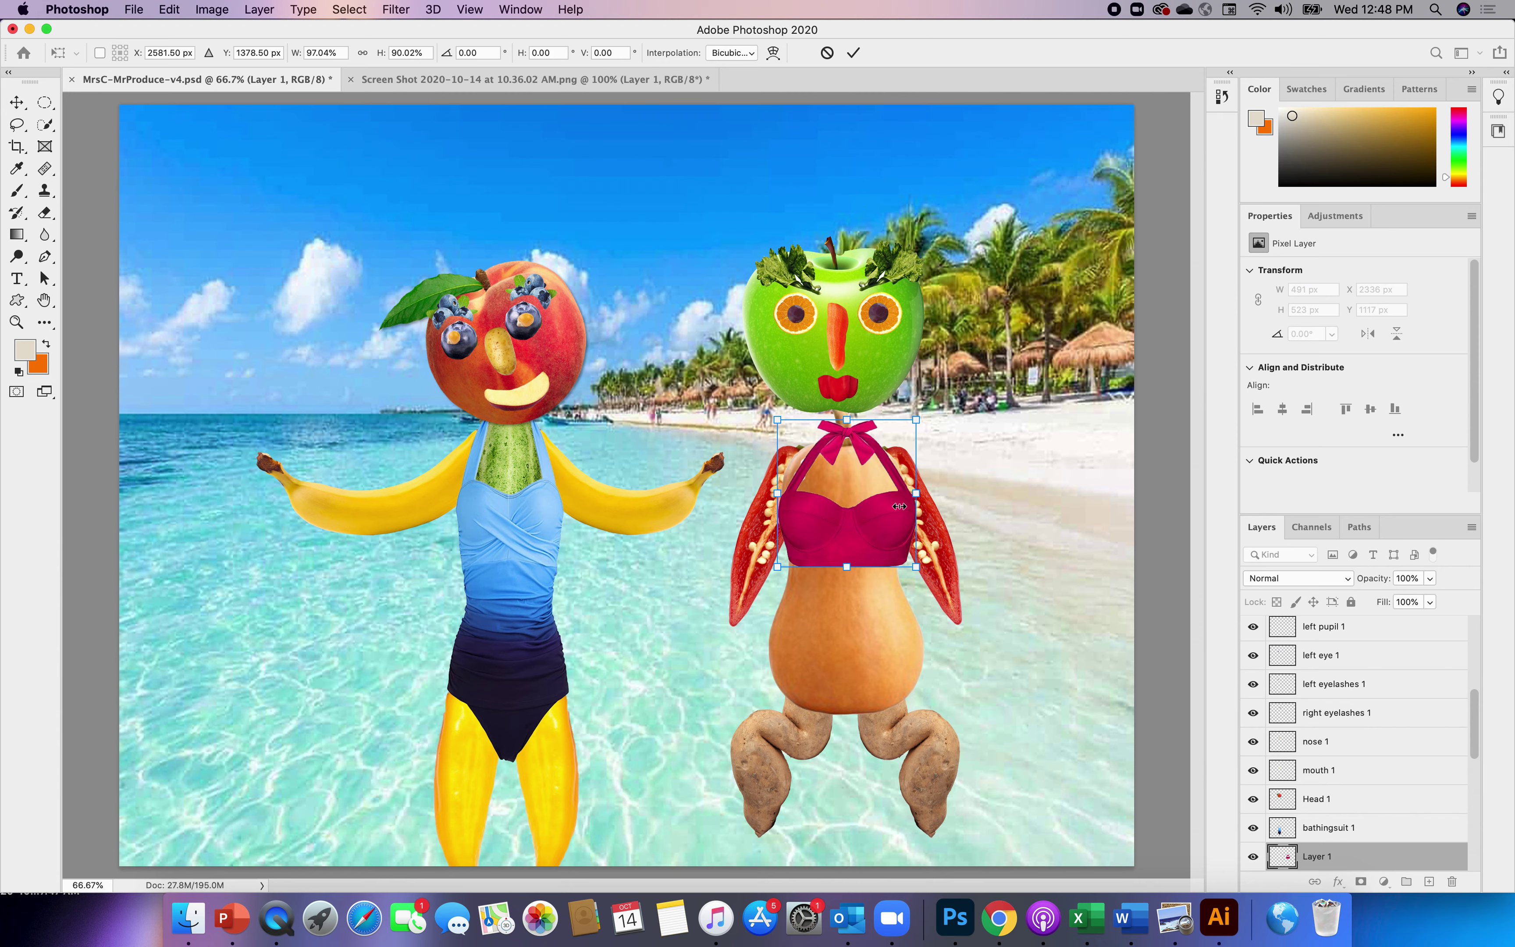
{"action": "left_click_drag", "start_coordinate": [916, 494], "coordinate": [912, 493]}
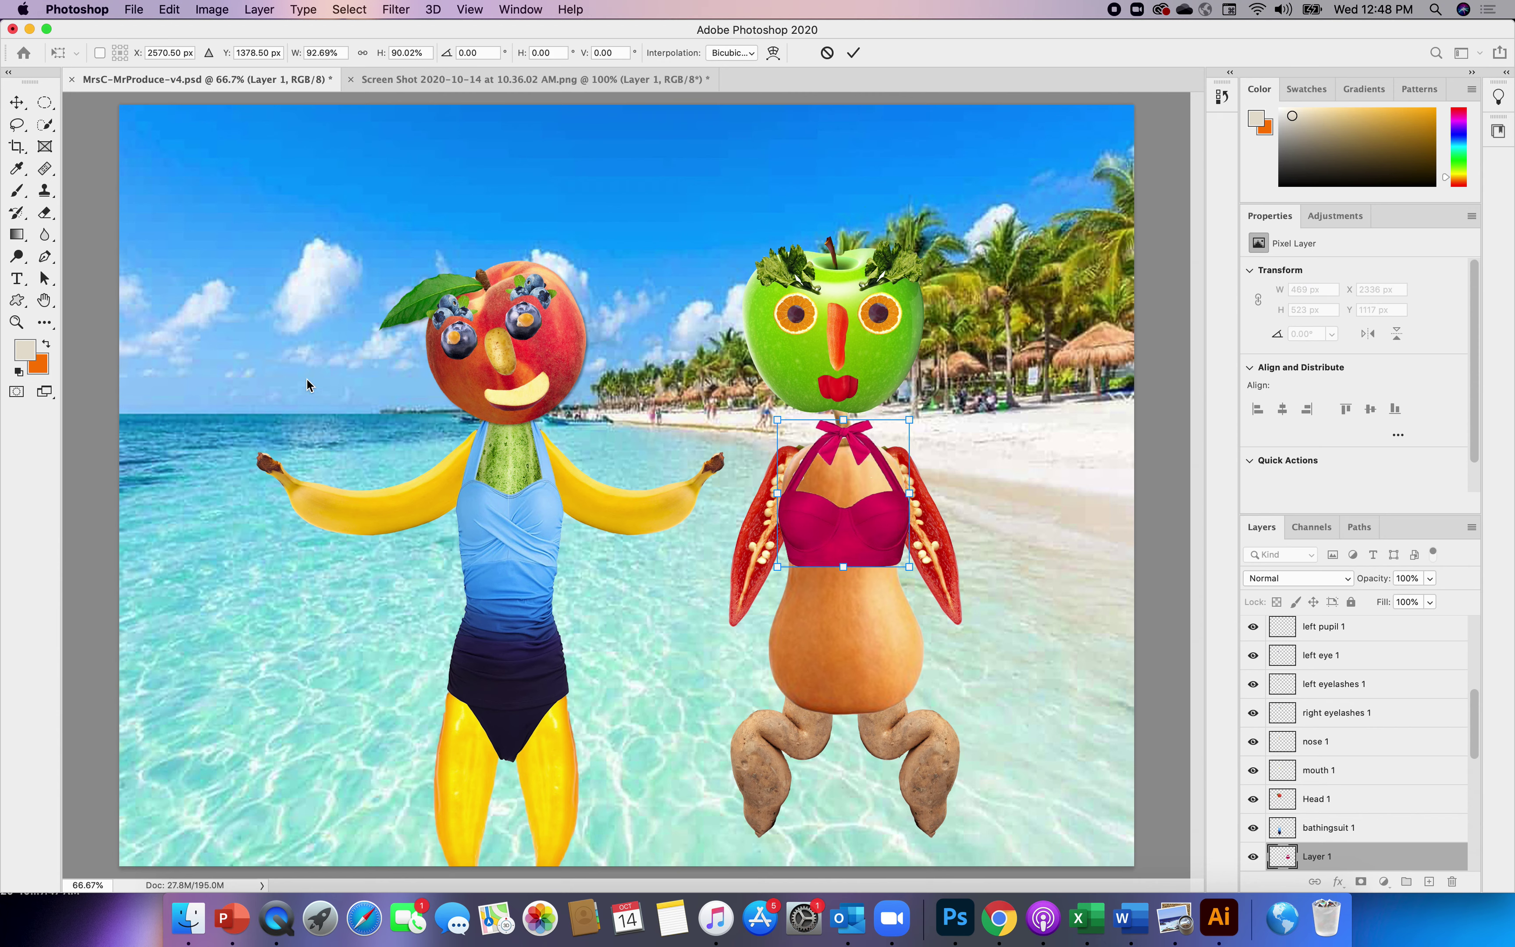
- Erase the hanging bow tails of the bikini top in front of the squash's stem and chest
{"action": "left_click", "coordinate": [46, 213]}
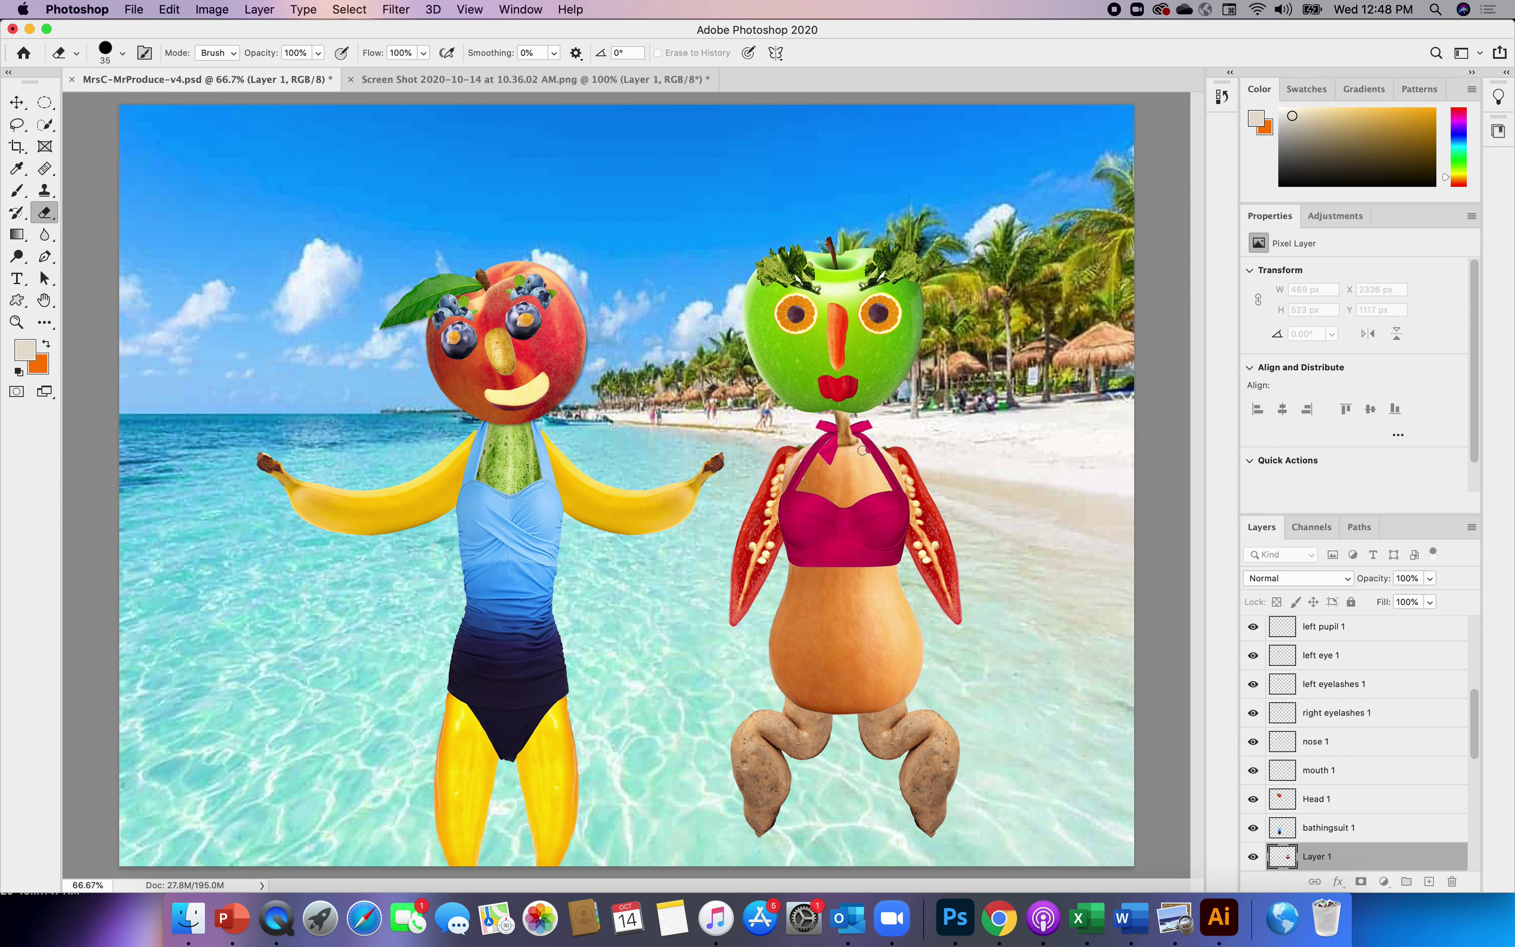
{"action": "left_click_drag", "start_coordinate": [864, 466], "coordinate": [856, 470]}
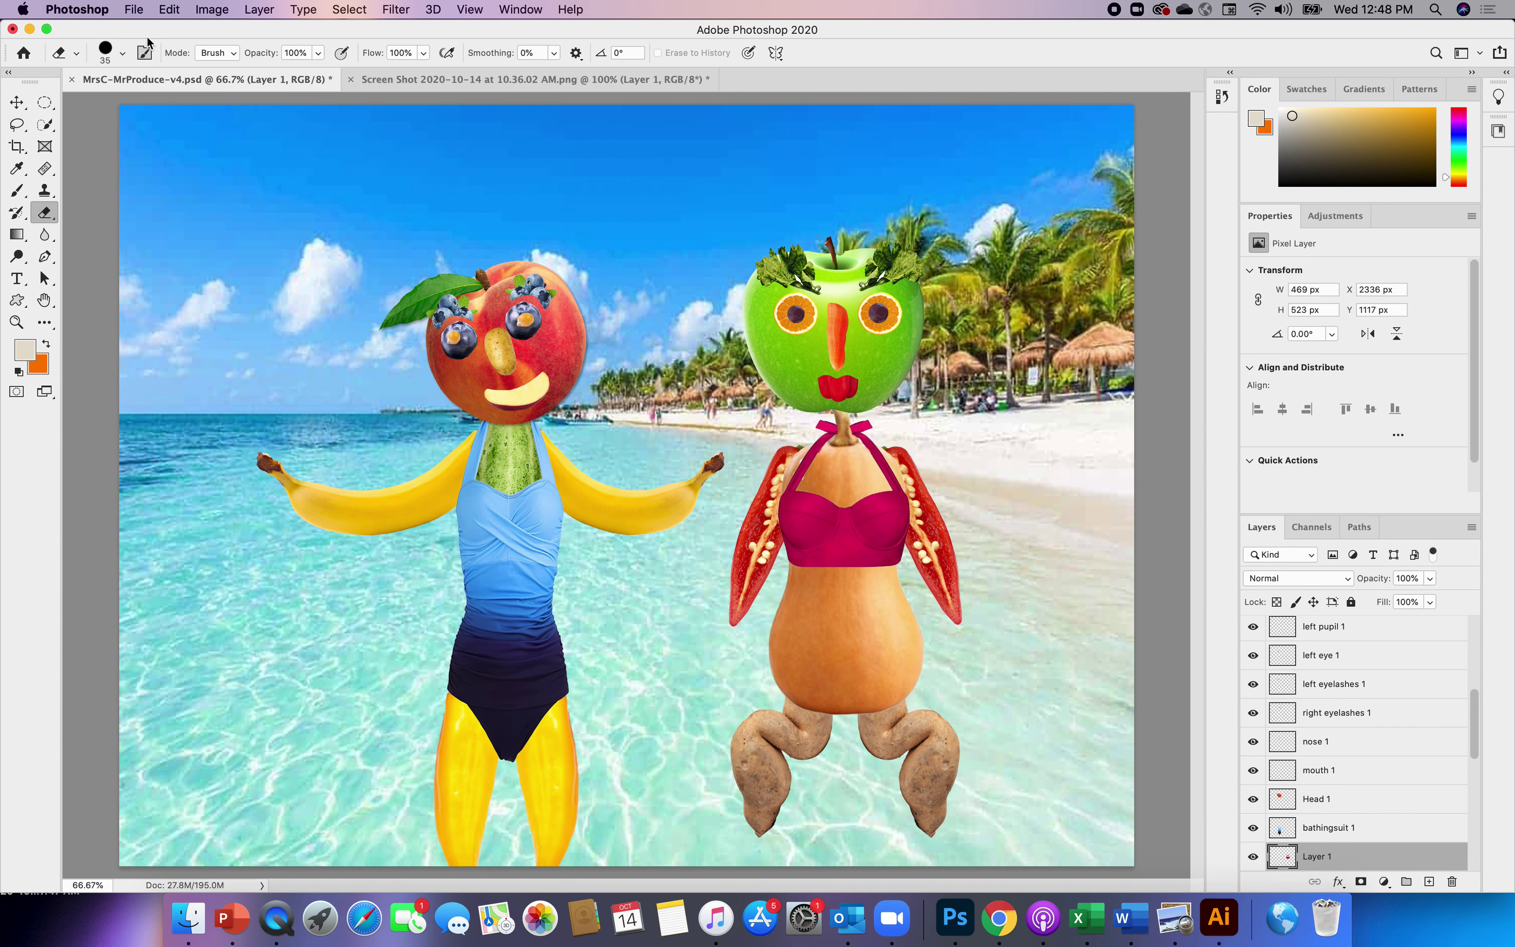
{"action": "left_click", "coordinate": [16, 102]}
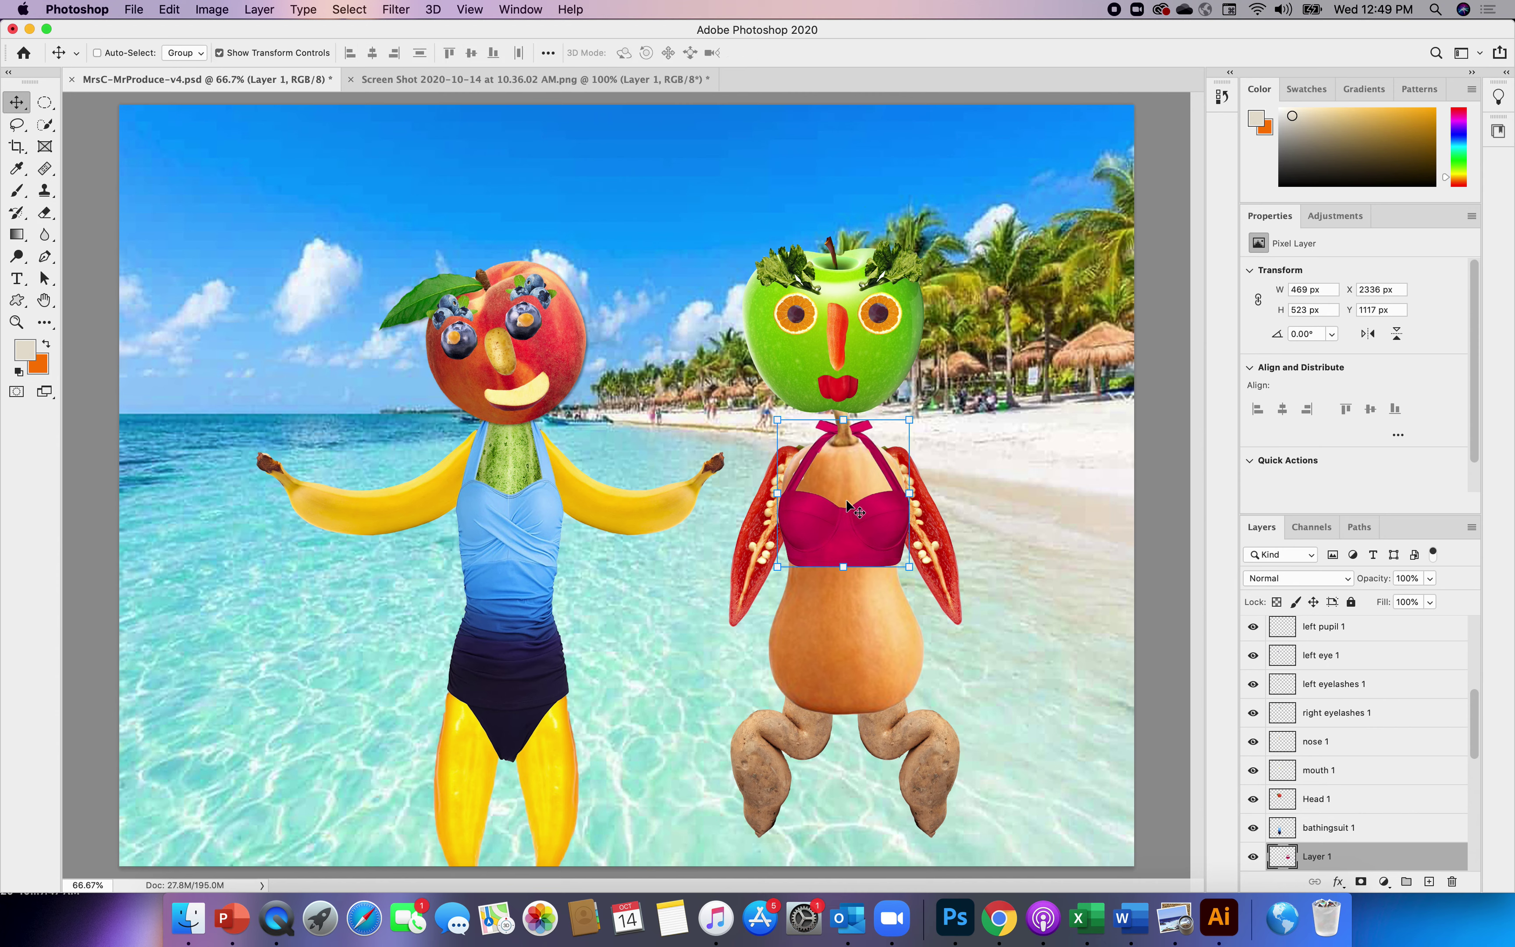
{"action": "left_click_drag", "start_coordinate": [910, 568], "coordinate": [912, 572]}
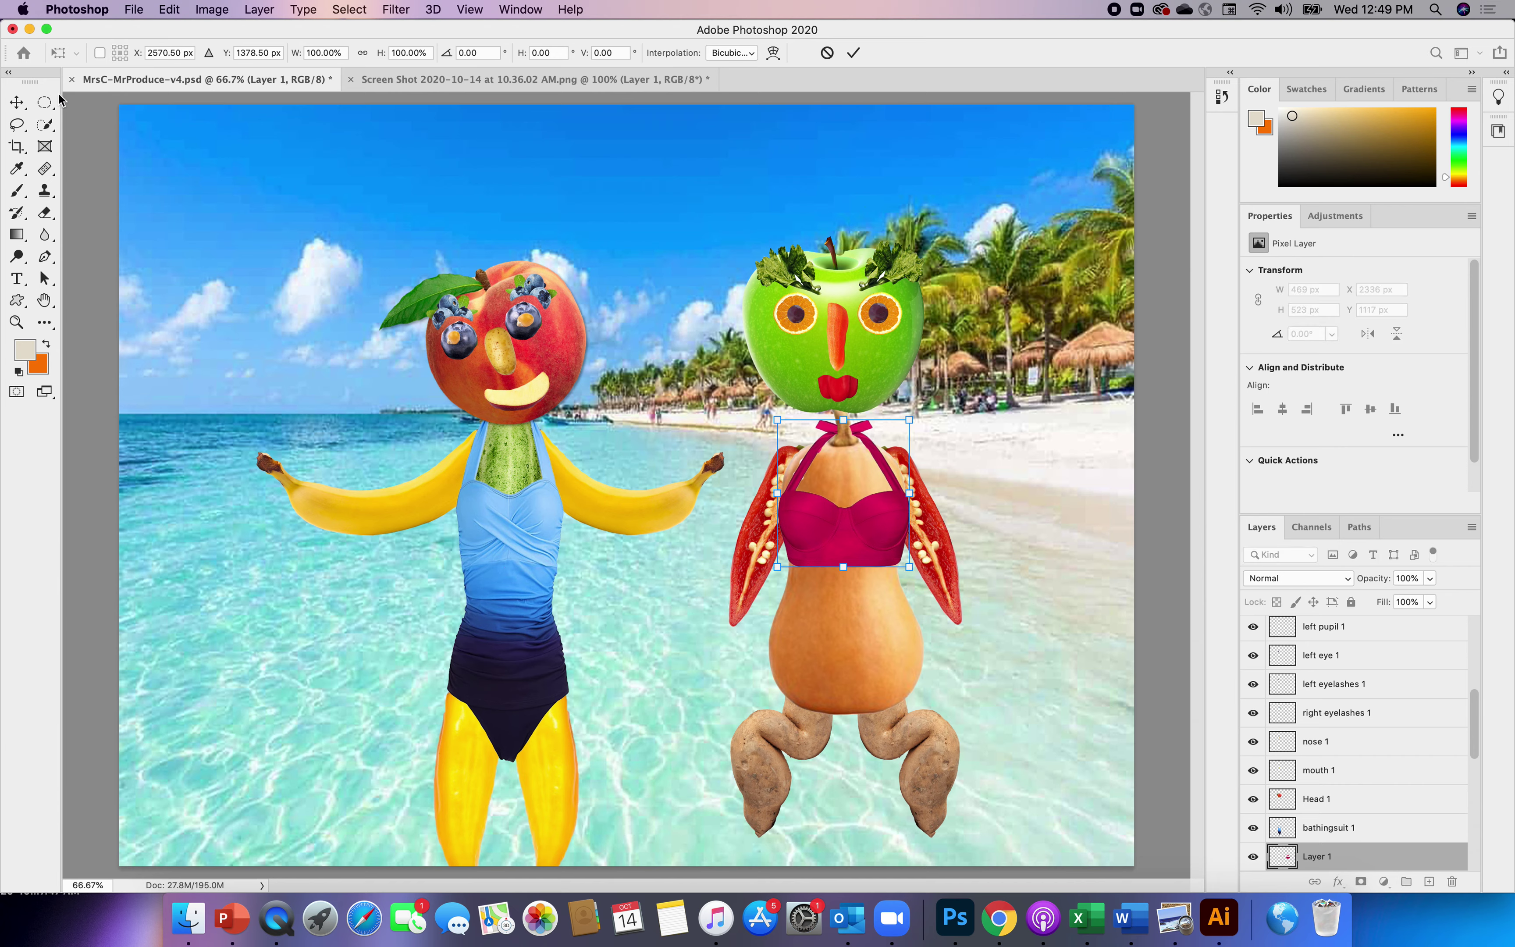
- In the Screen Shot 2020-10-14 at 10.36.02 AM.png document, deselect the bikini top and select the floral bottoms with the Quick Selection tool
{"action": "left_click", "coordinate": [492, 79]}
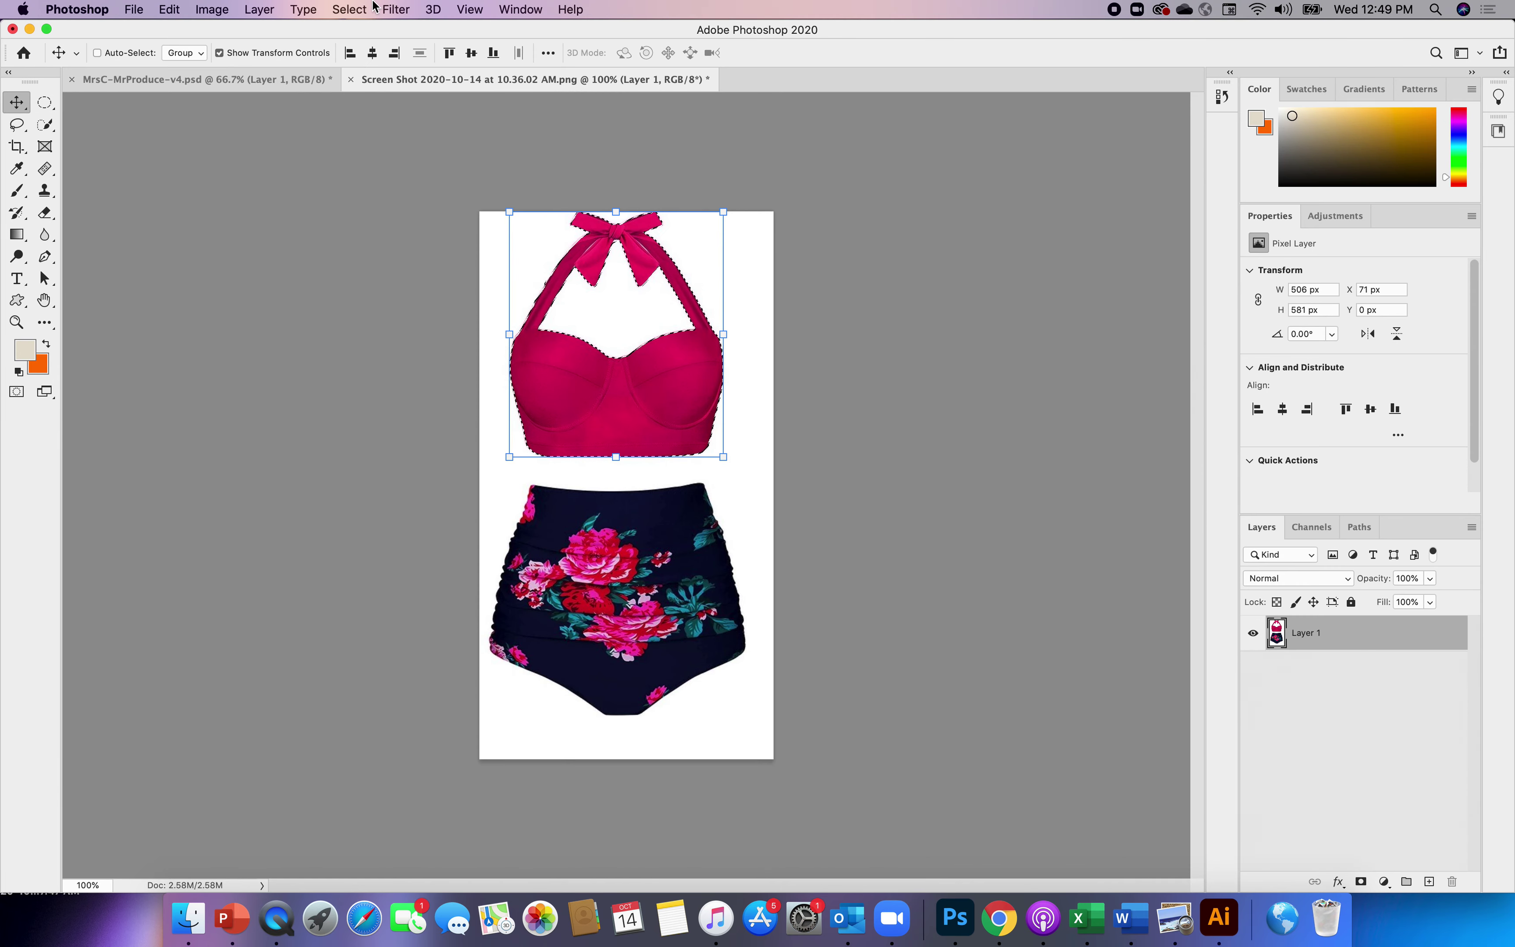
{"action": "left_click", "coordinate": [348, 9]}
{"action": "left_click", "coordinate": [370, 47]}
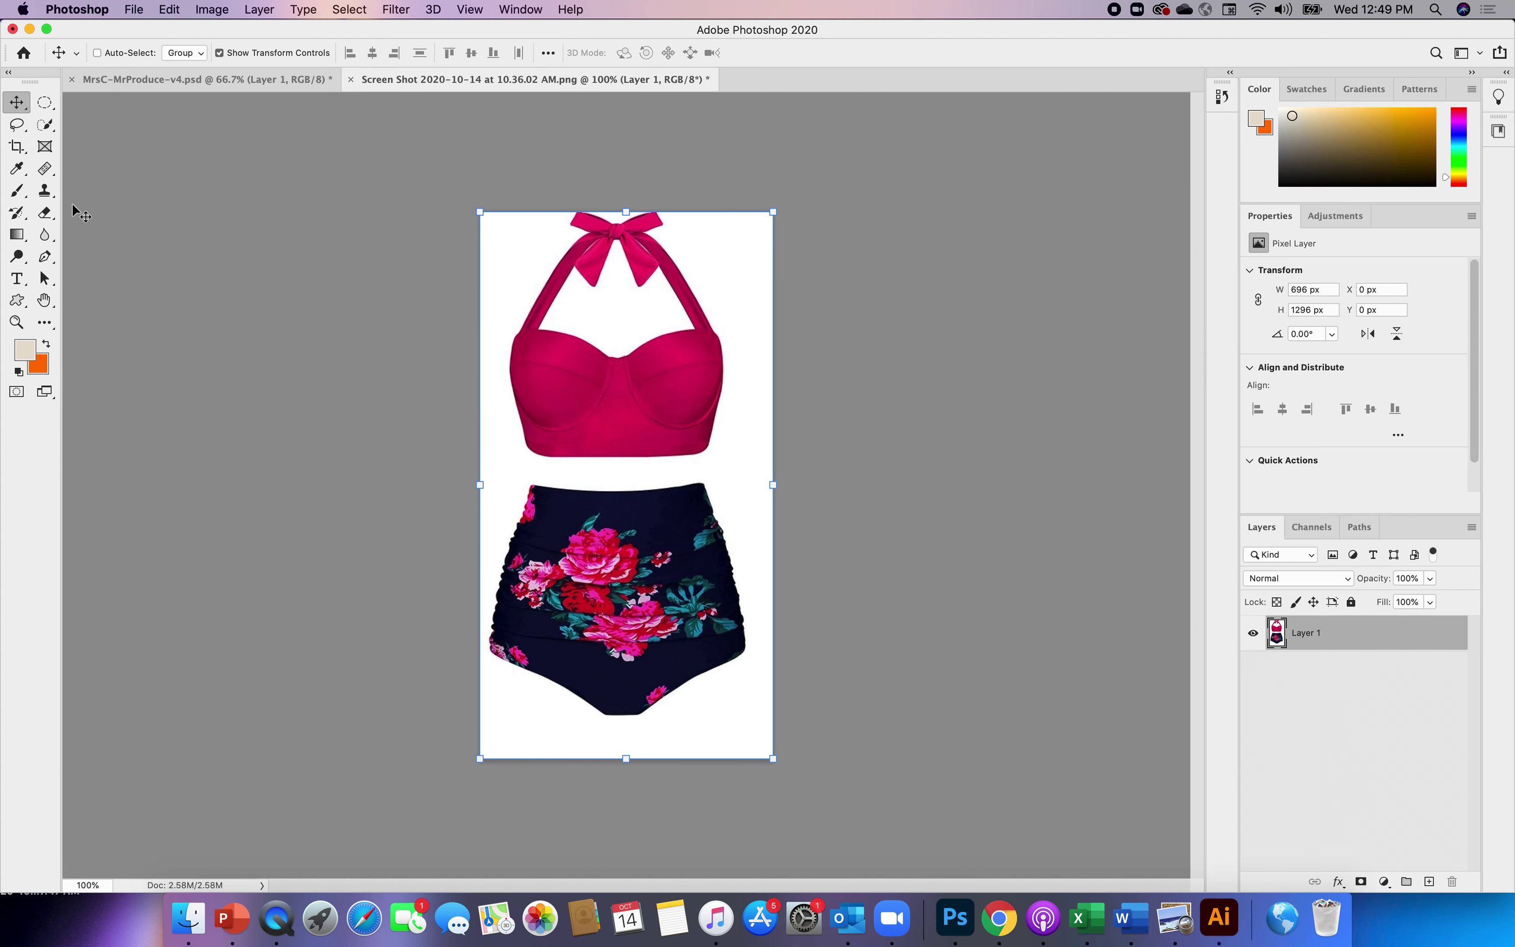
{"action": "left_click", "coordinate": [47, 130]}
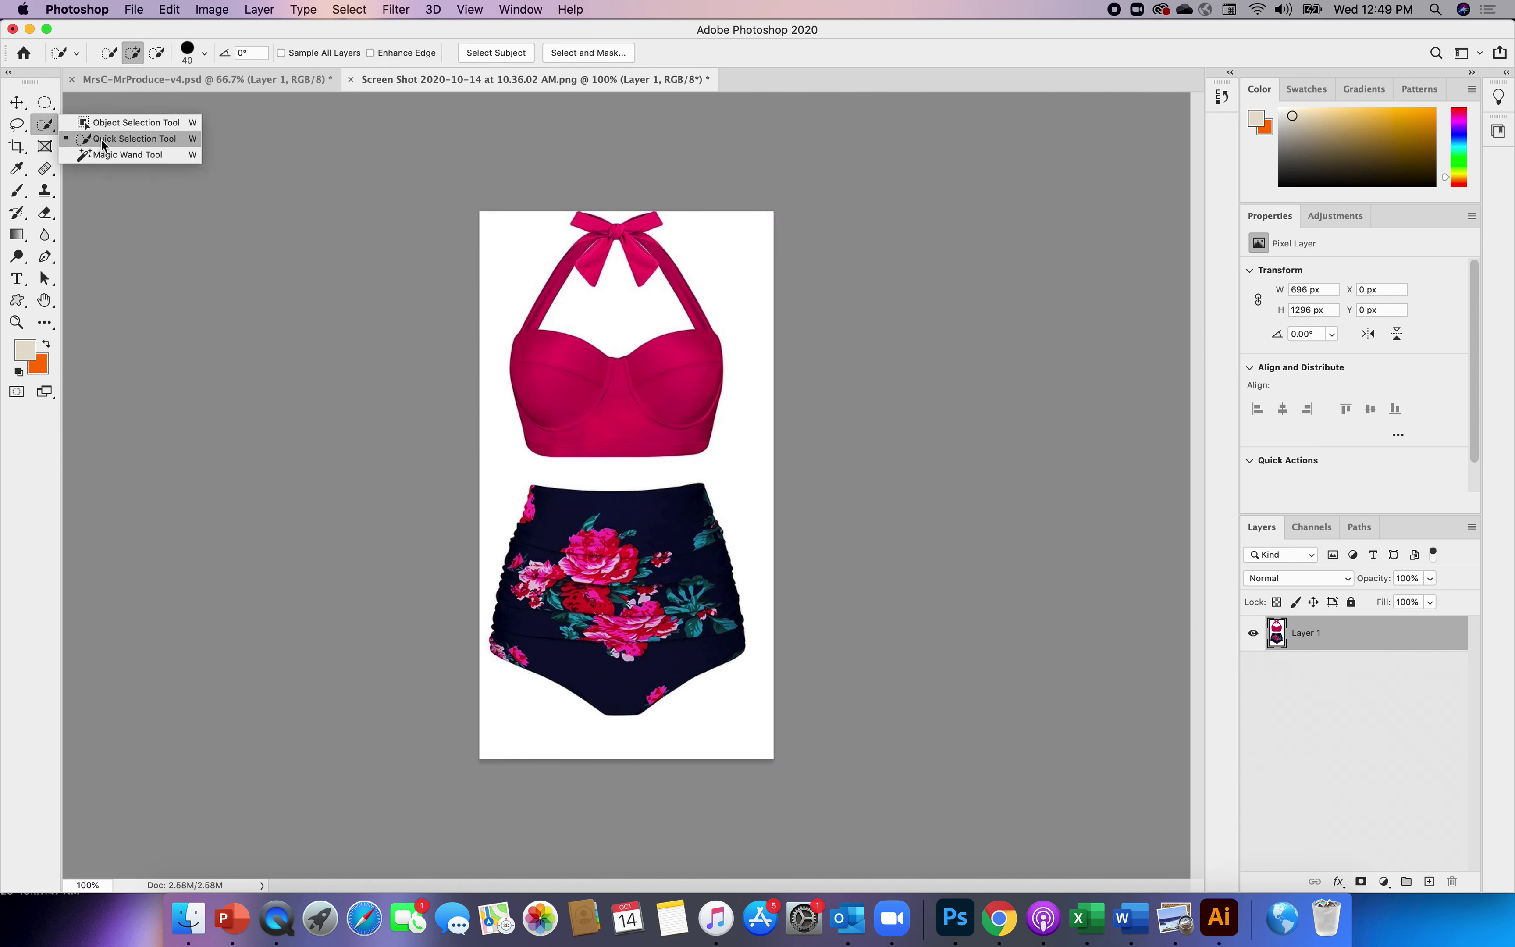
{"action": "left_click", "coordinate": [102, 140]}
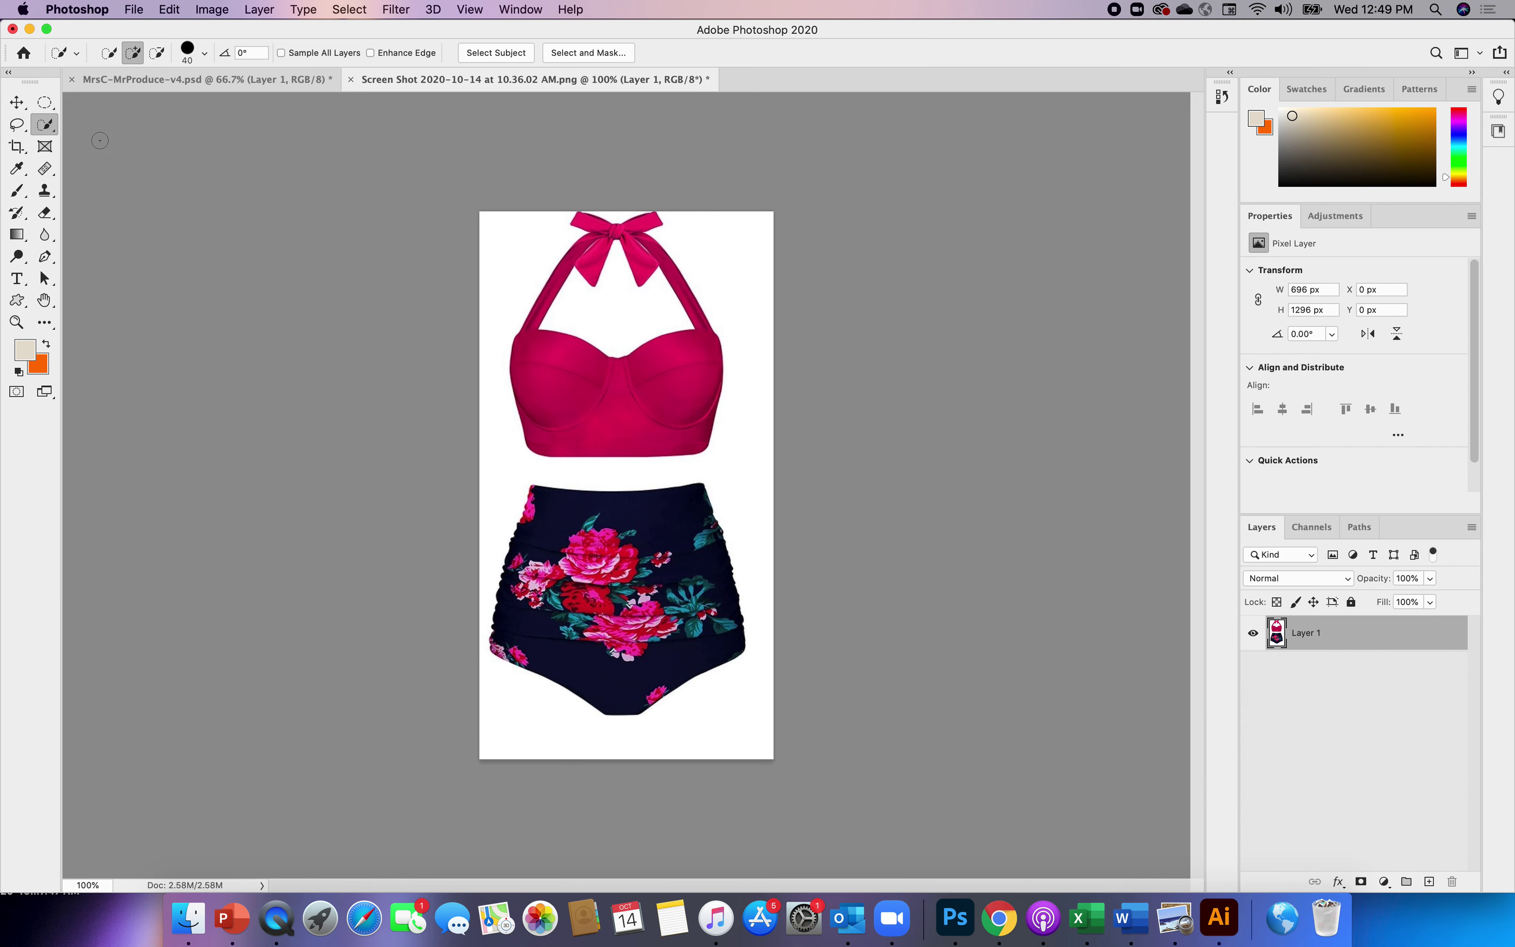
{"action": "left_click", "coordinate": [585, 618]}
{"action": "left_click", "coordinate": [592, 559]}
{"action": "left_click", "coordinate": [648, 544]}
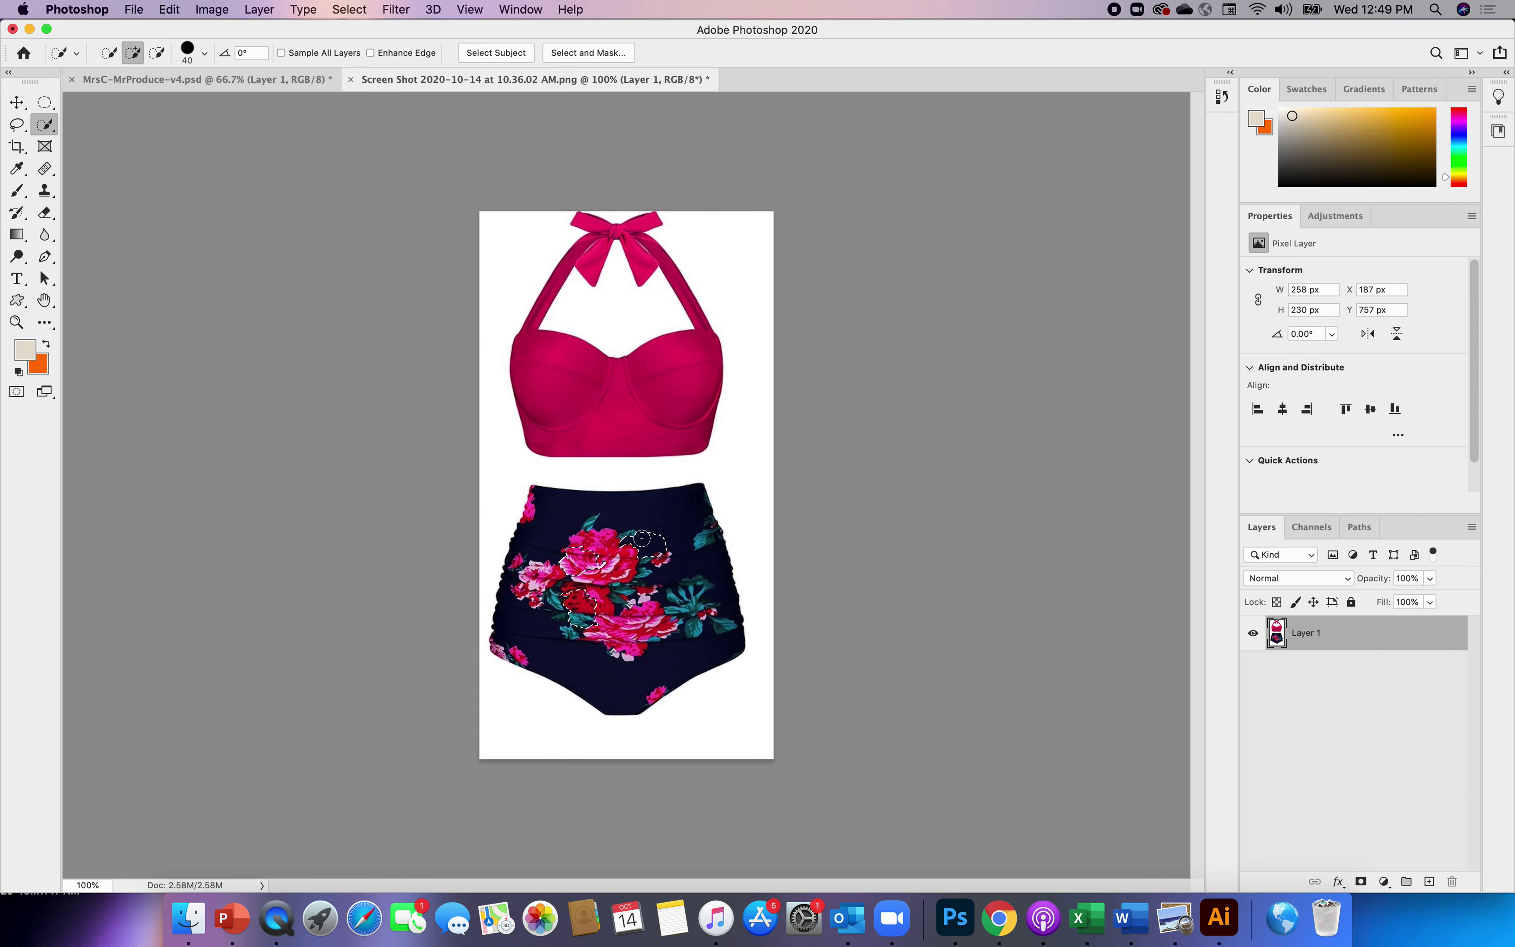
{"action": "left_click", "coordinate": [649, 627]}
{"action": "left_click", "coordinate": [627, 647]}
{"action": "left_click", "coordinate": [608, 668]}
- Move the selected floral bottoms into MrsC-MrProduce-v4.psd, place them over the squash body's lower half and widen them to about 103%
{"action": "left_click", "coordinate": [16, 102]}
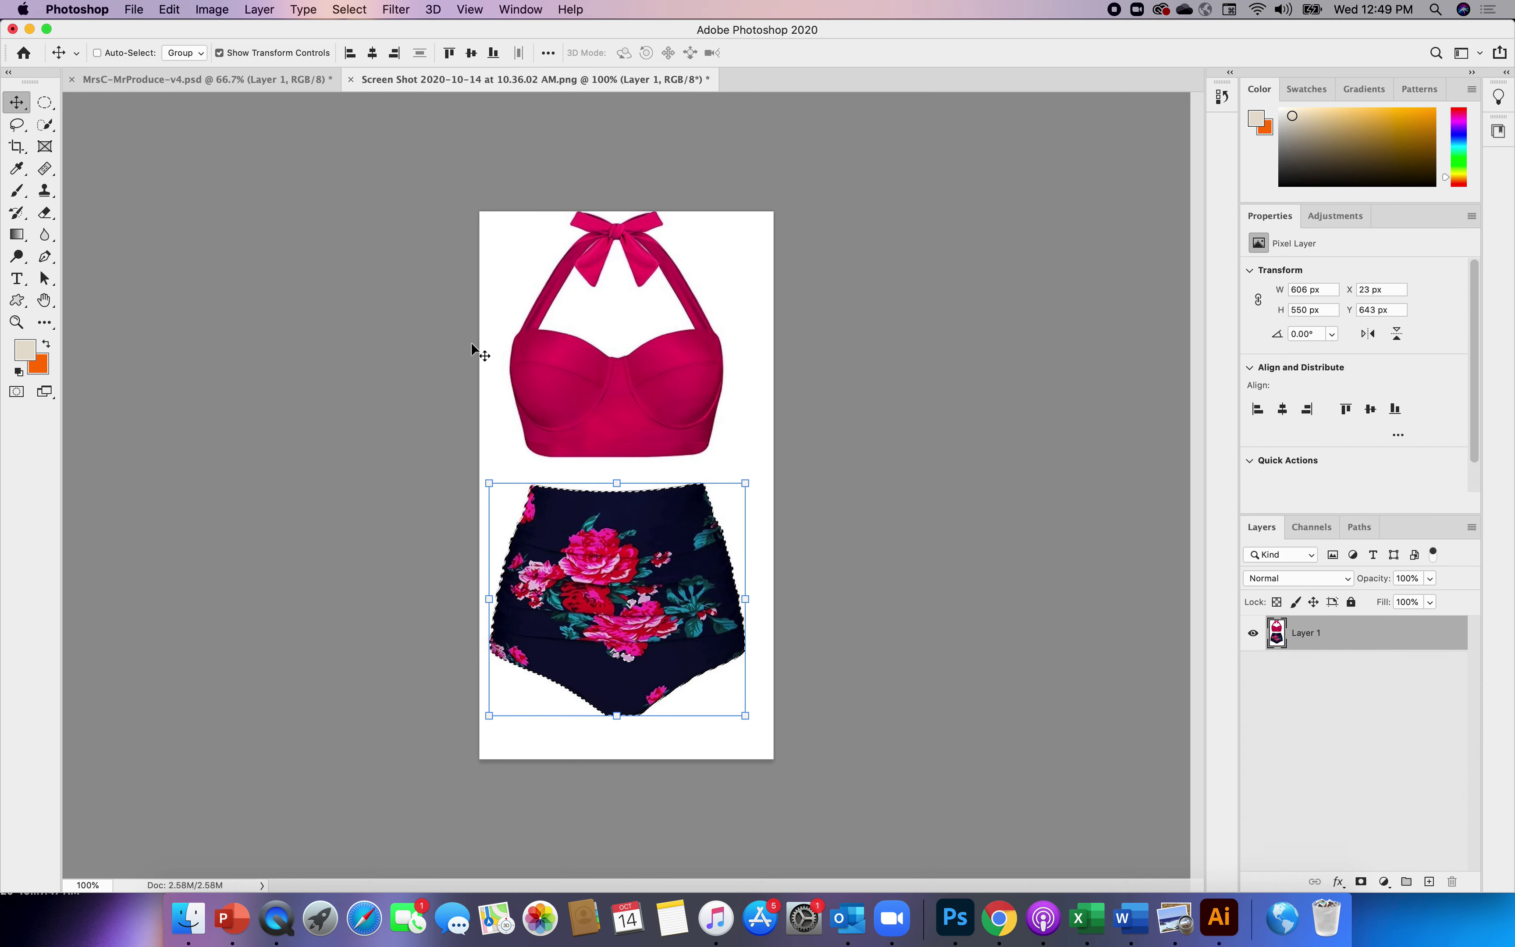
{"action": "left_click_drag", "start_coordinate": [676, 564], "coordinate": [275, 78]}
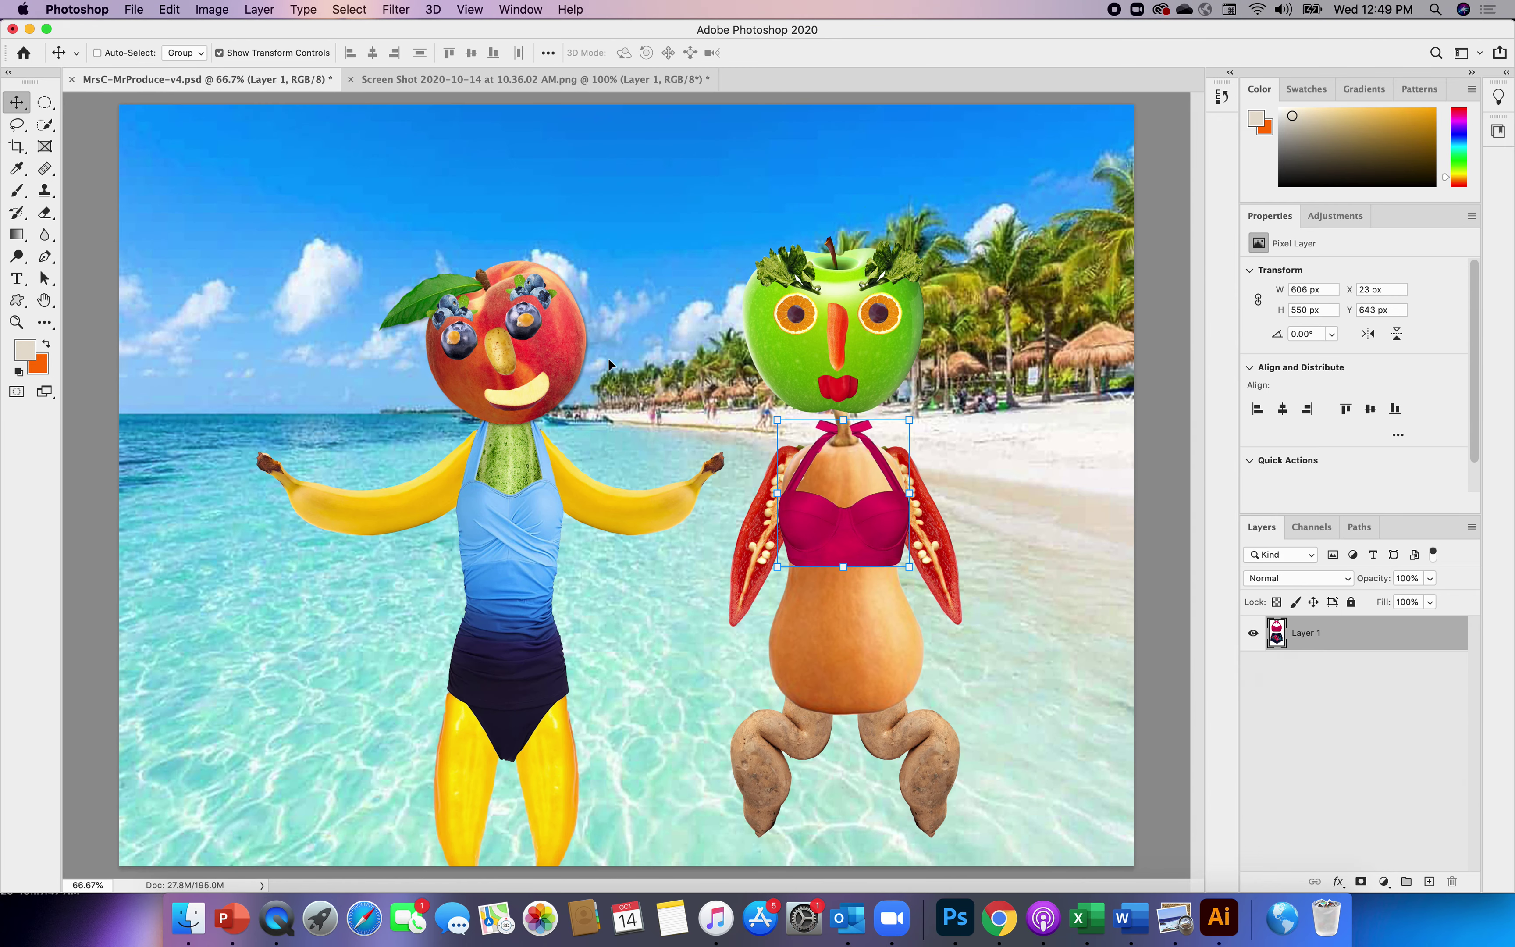
{"action": "left_click_drag", "start_coordinate": [873, 678], "coordinate": [931, 660]}
{"action": "key", "text": "ctrl+t"}
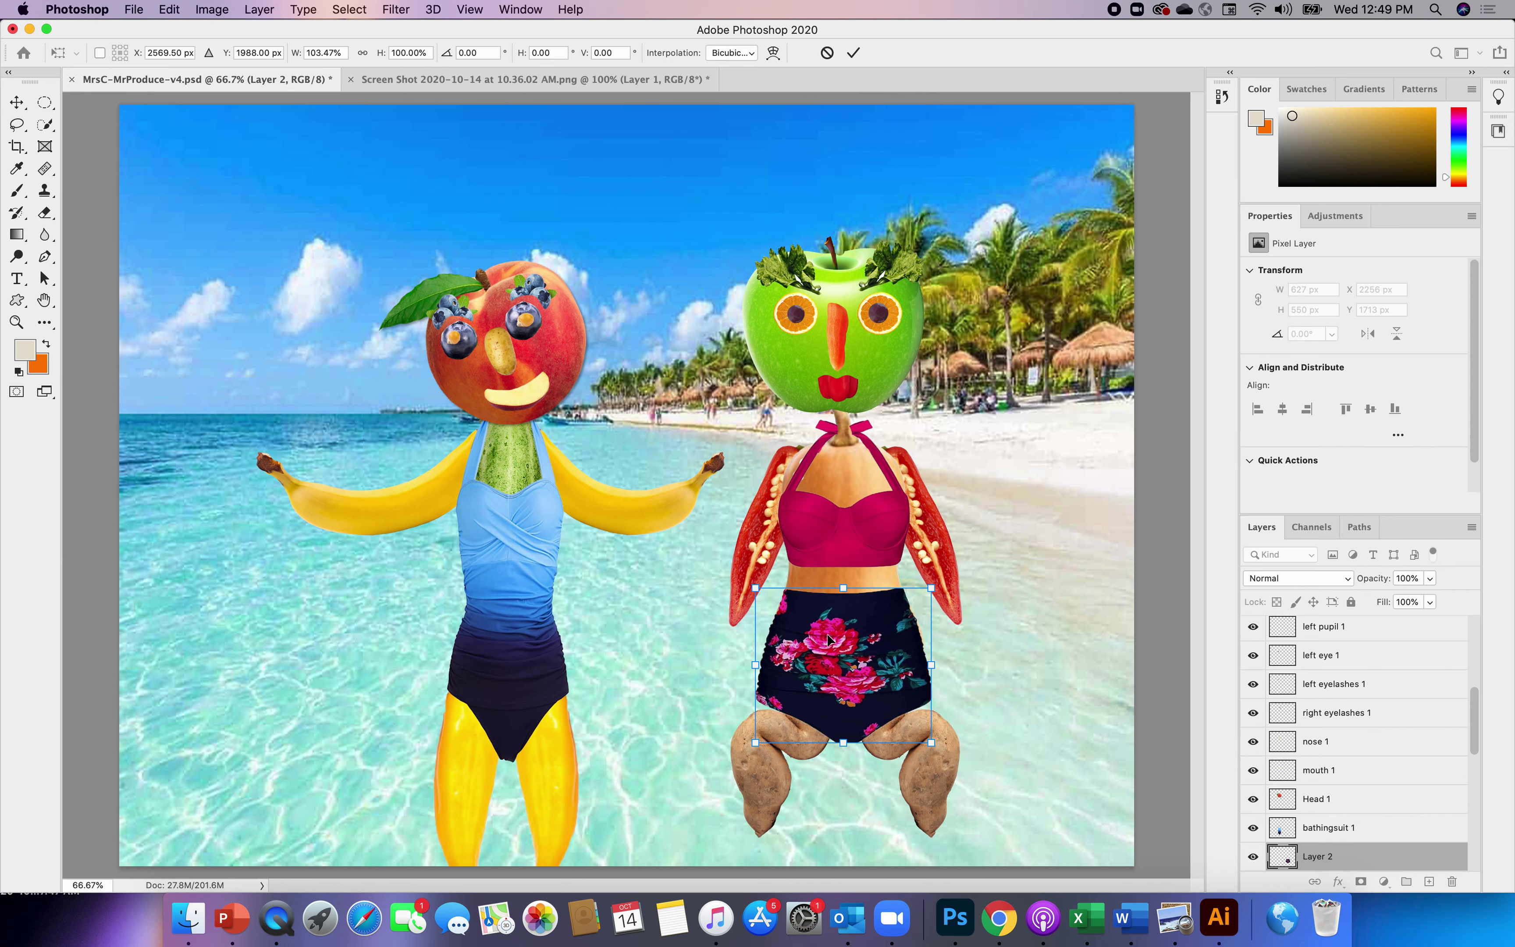
{"action": "left_click", "coordinate": [16, 107]}
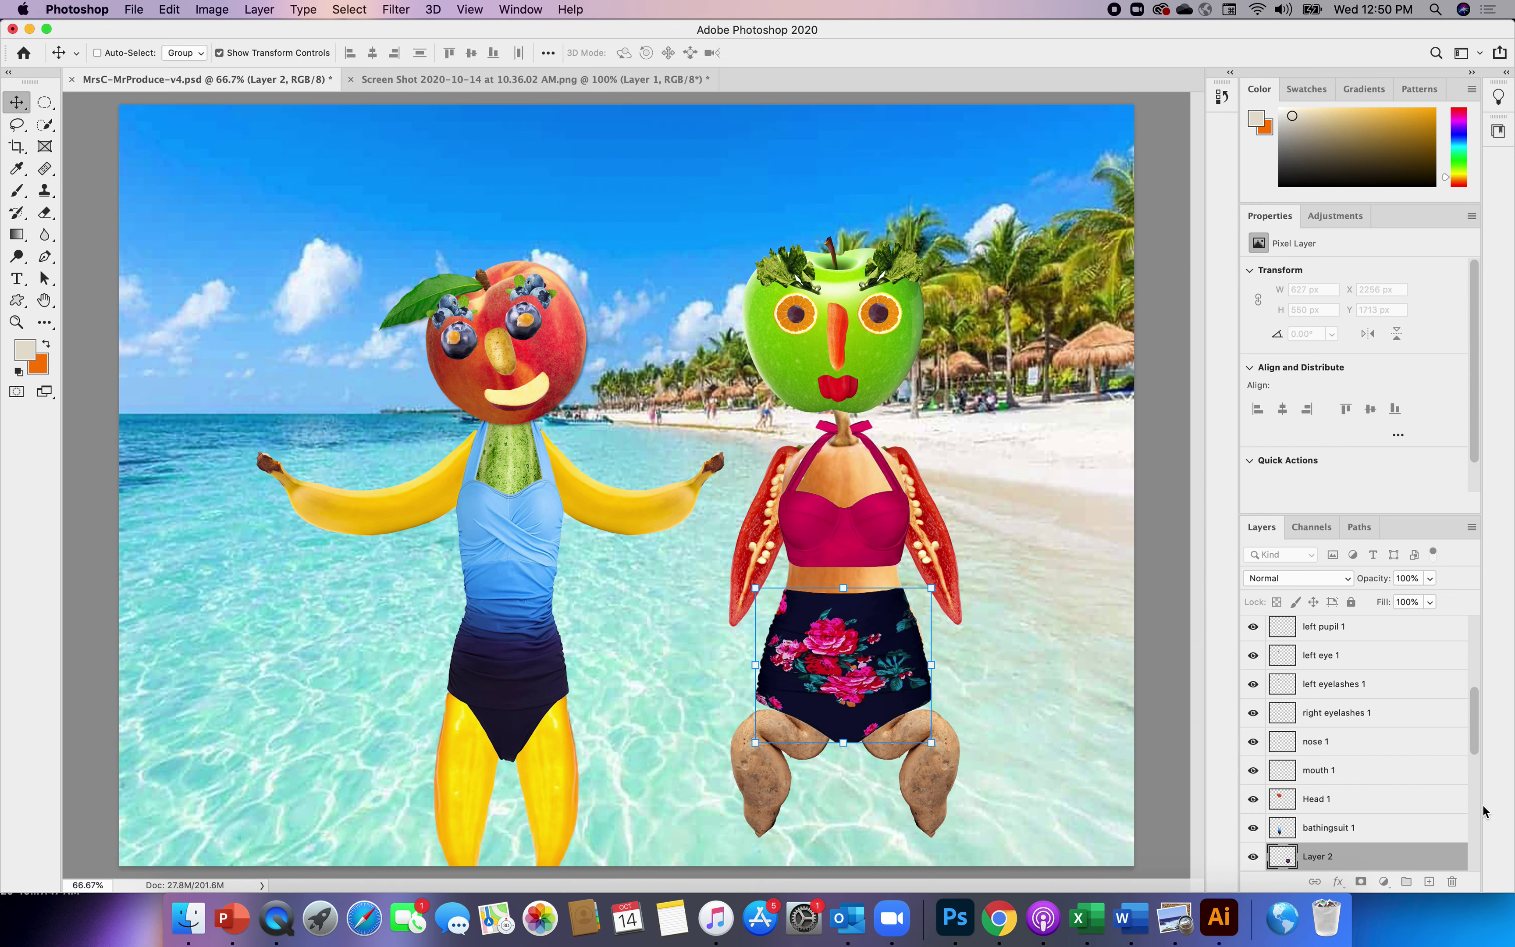
- Rename the floral bottoms' layer as "bathing bottoms 2"
{"action": "double_click", "coordinate": [1334, 856]}
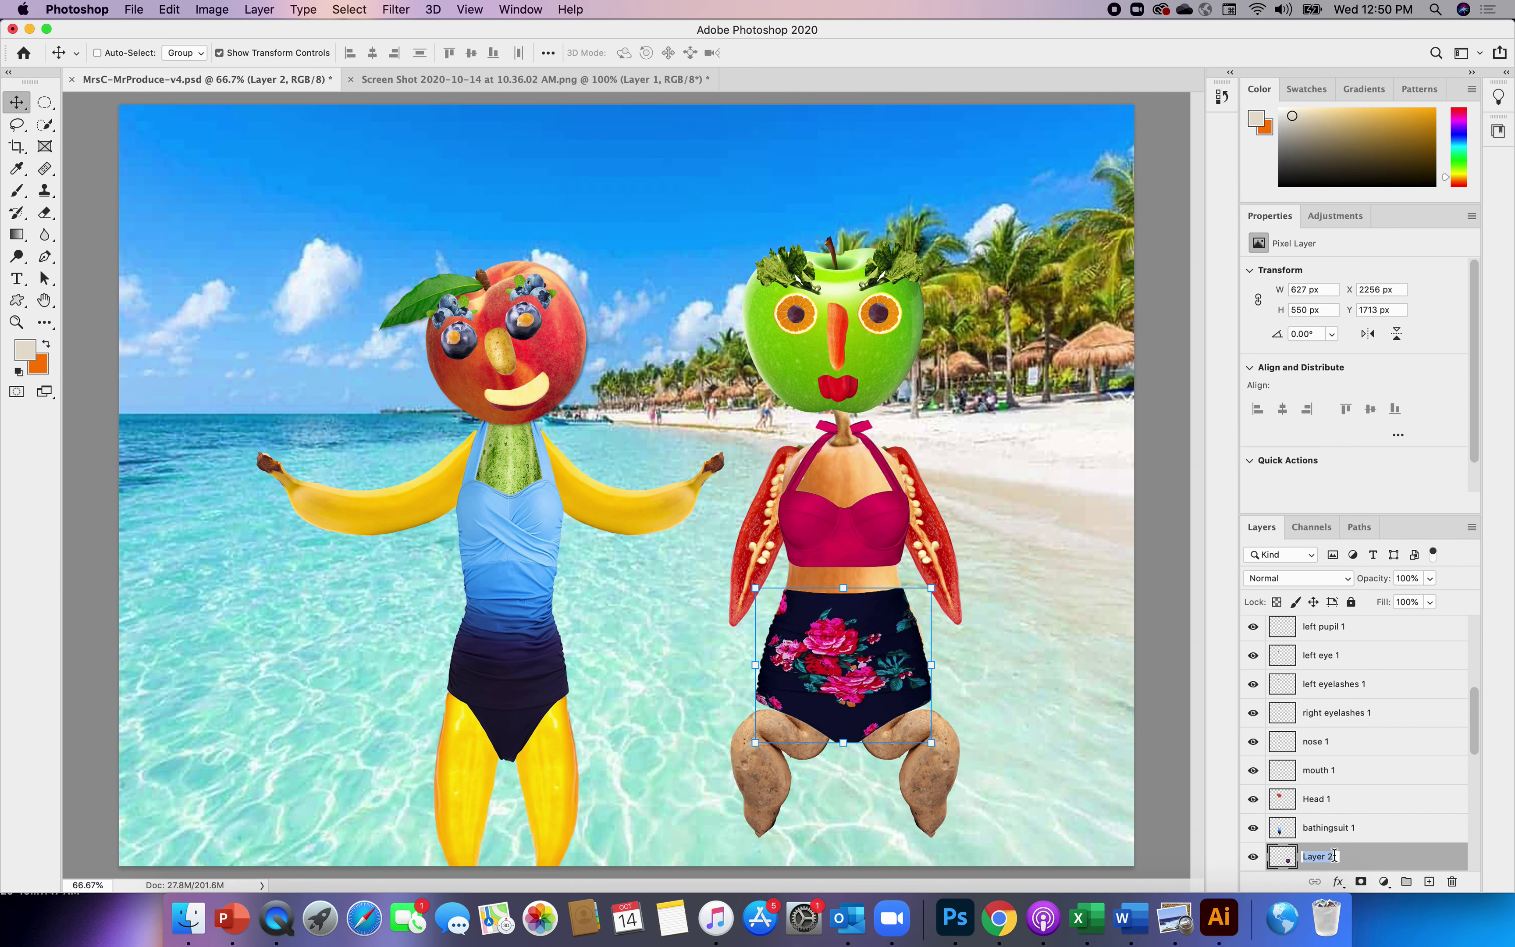
{"action": "type", "text": "b"}
{"action": "type", "text": "athing bottoms"}
{"action": "key", "text": "Return"}
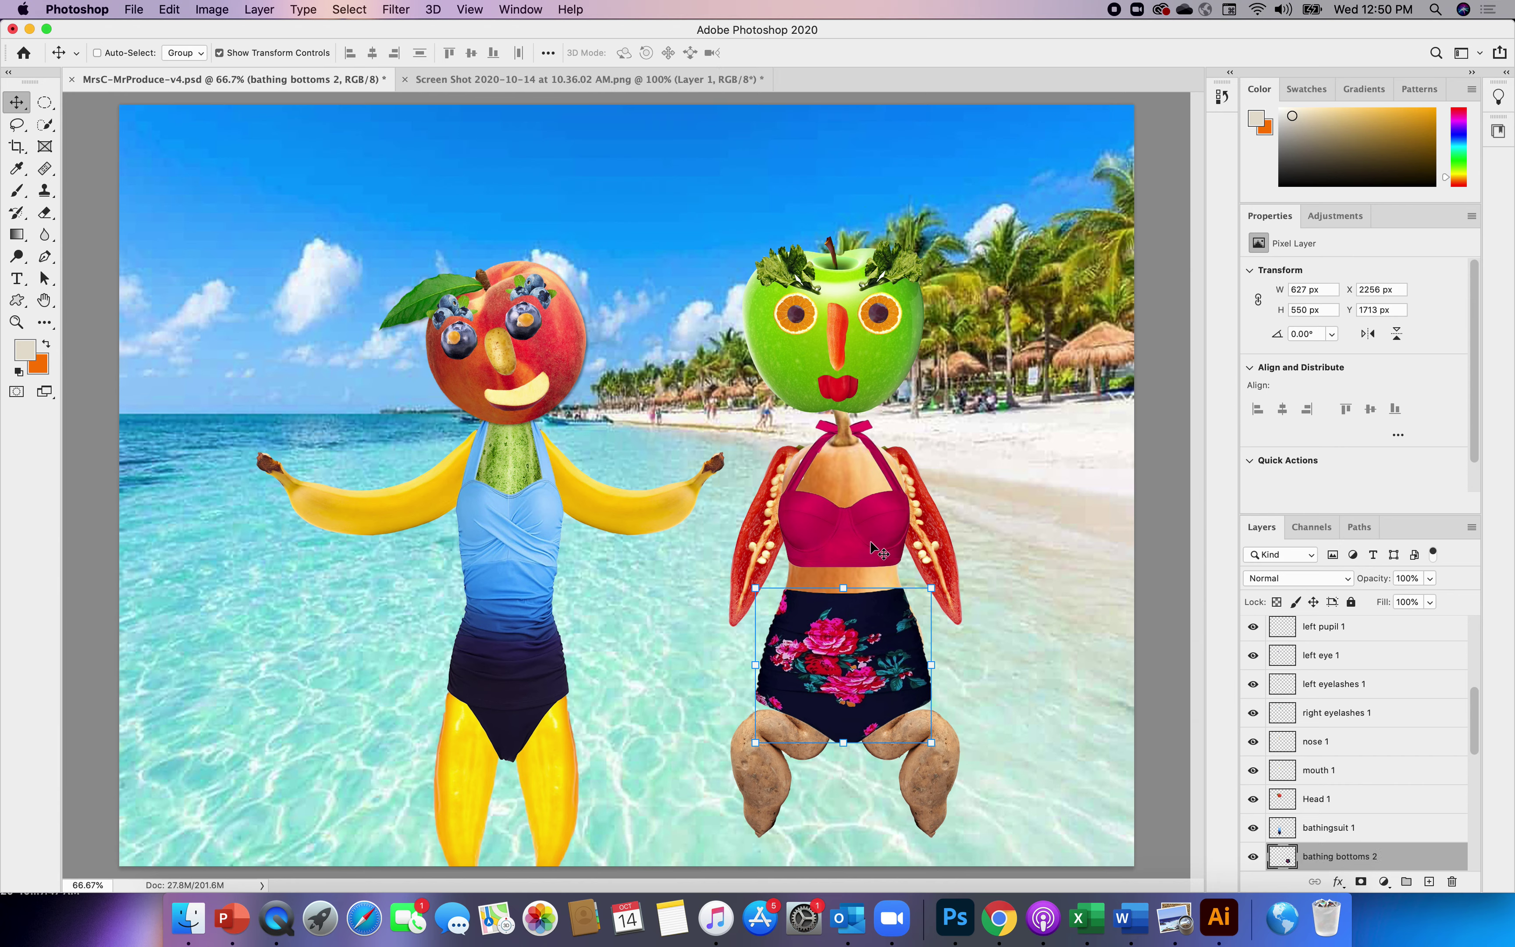
- Rename the bikini top's layer, Layer 1, as "bathing top 2"
{"action": "left_click", "coordinate": [1421, 809]}
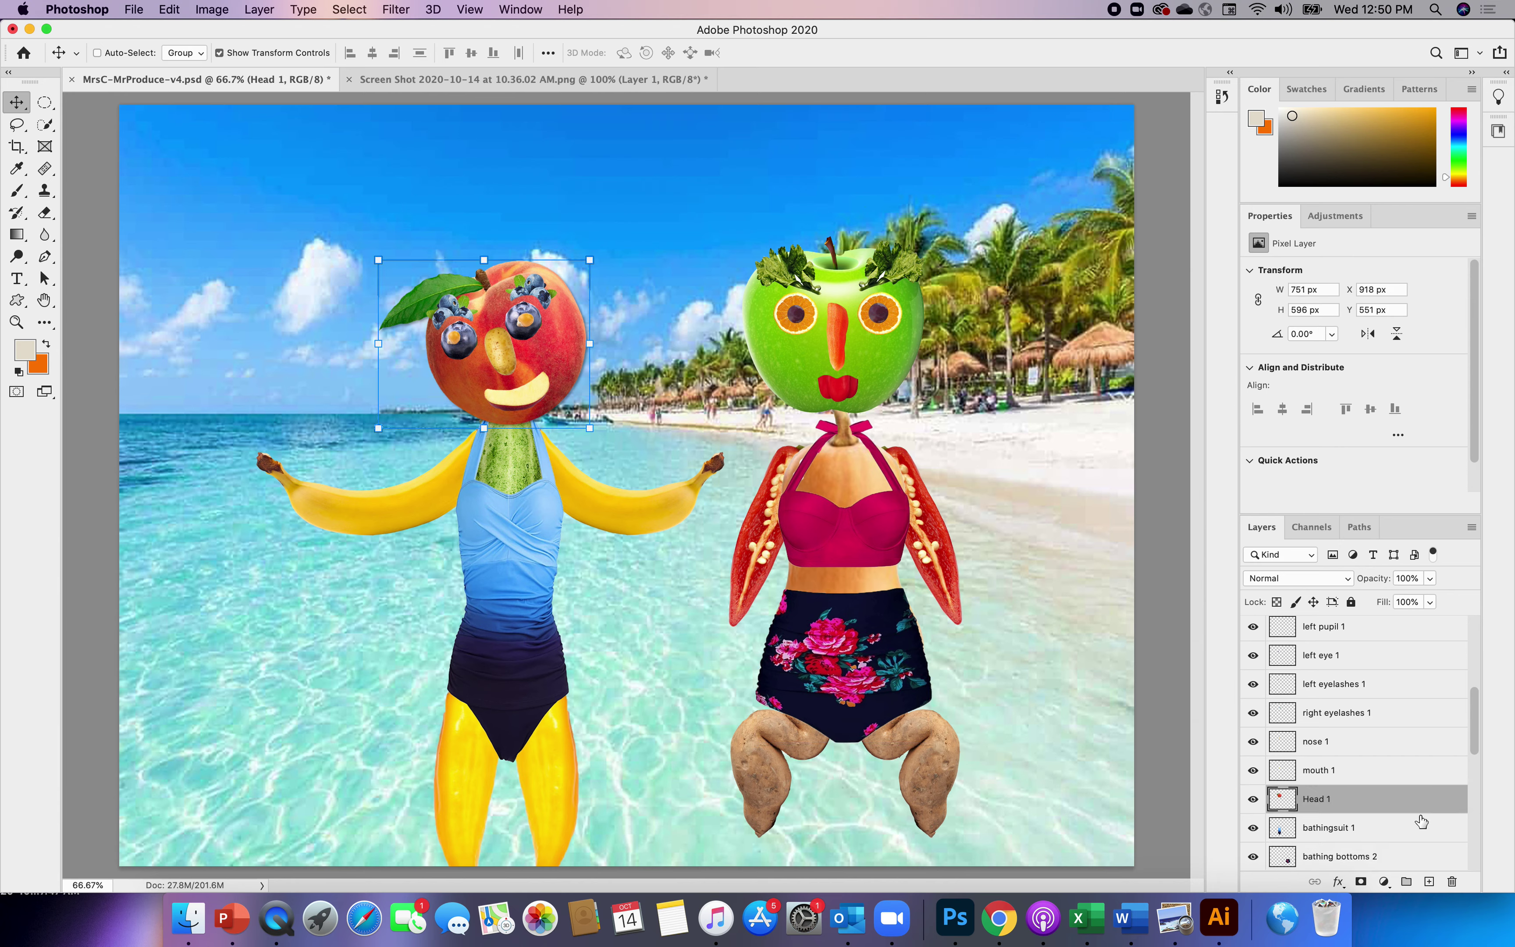
{"action": "left_click_drag", "start_coordinate": [1477, 739], "coordinate": [1477, 754]}
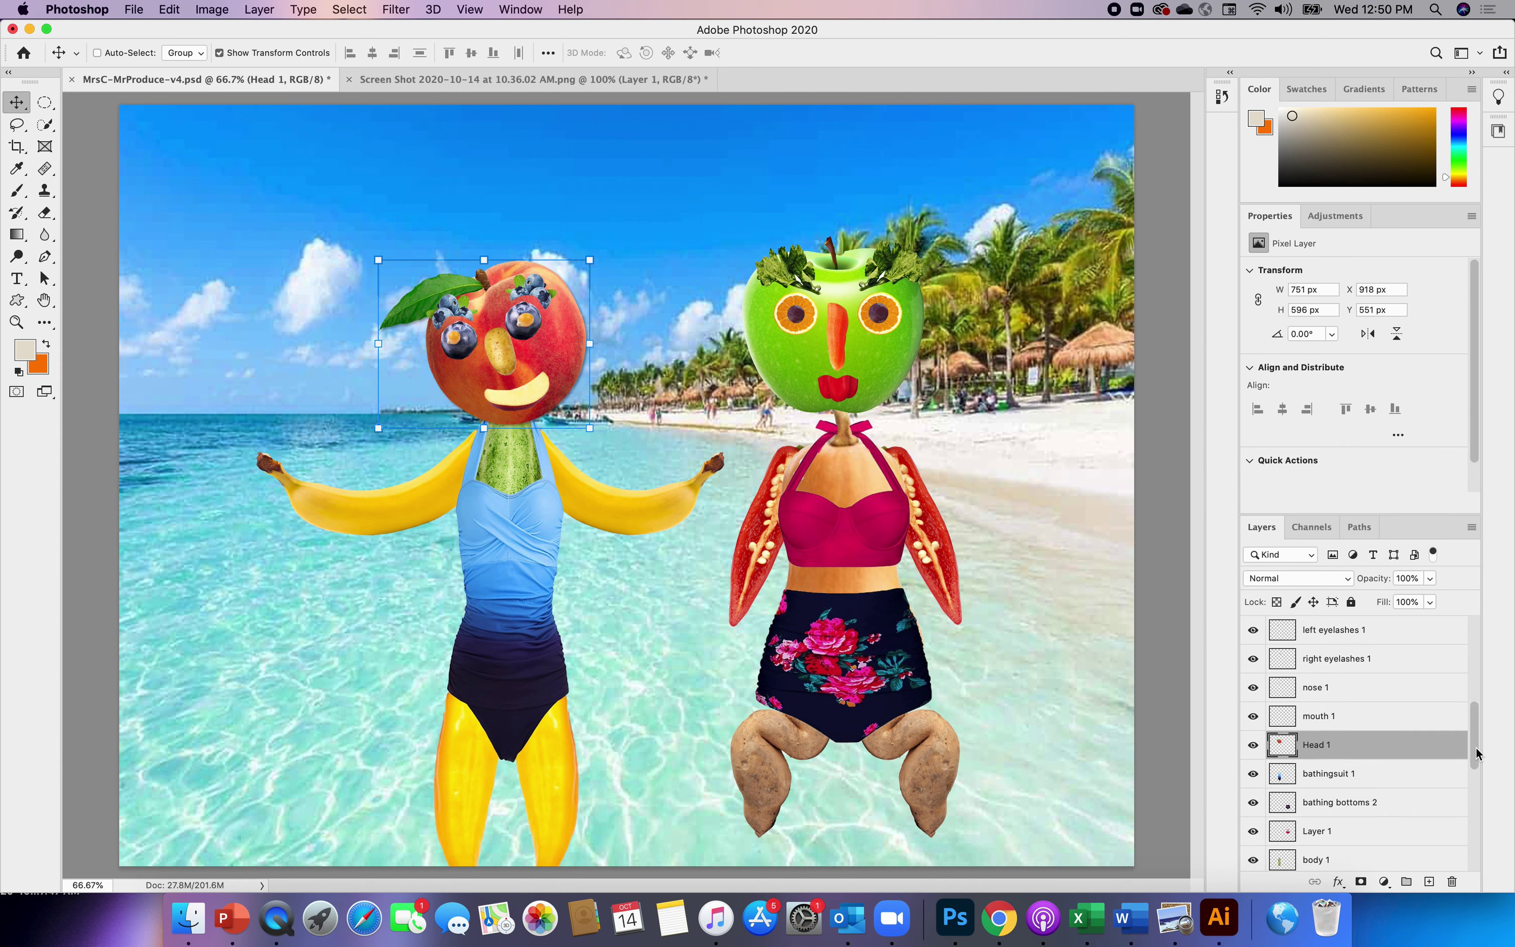
{"action": "left_click", "coordinate": [1314, 834]}
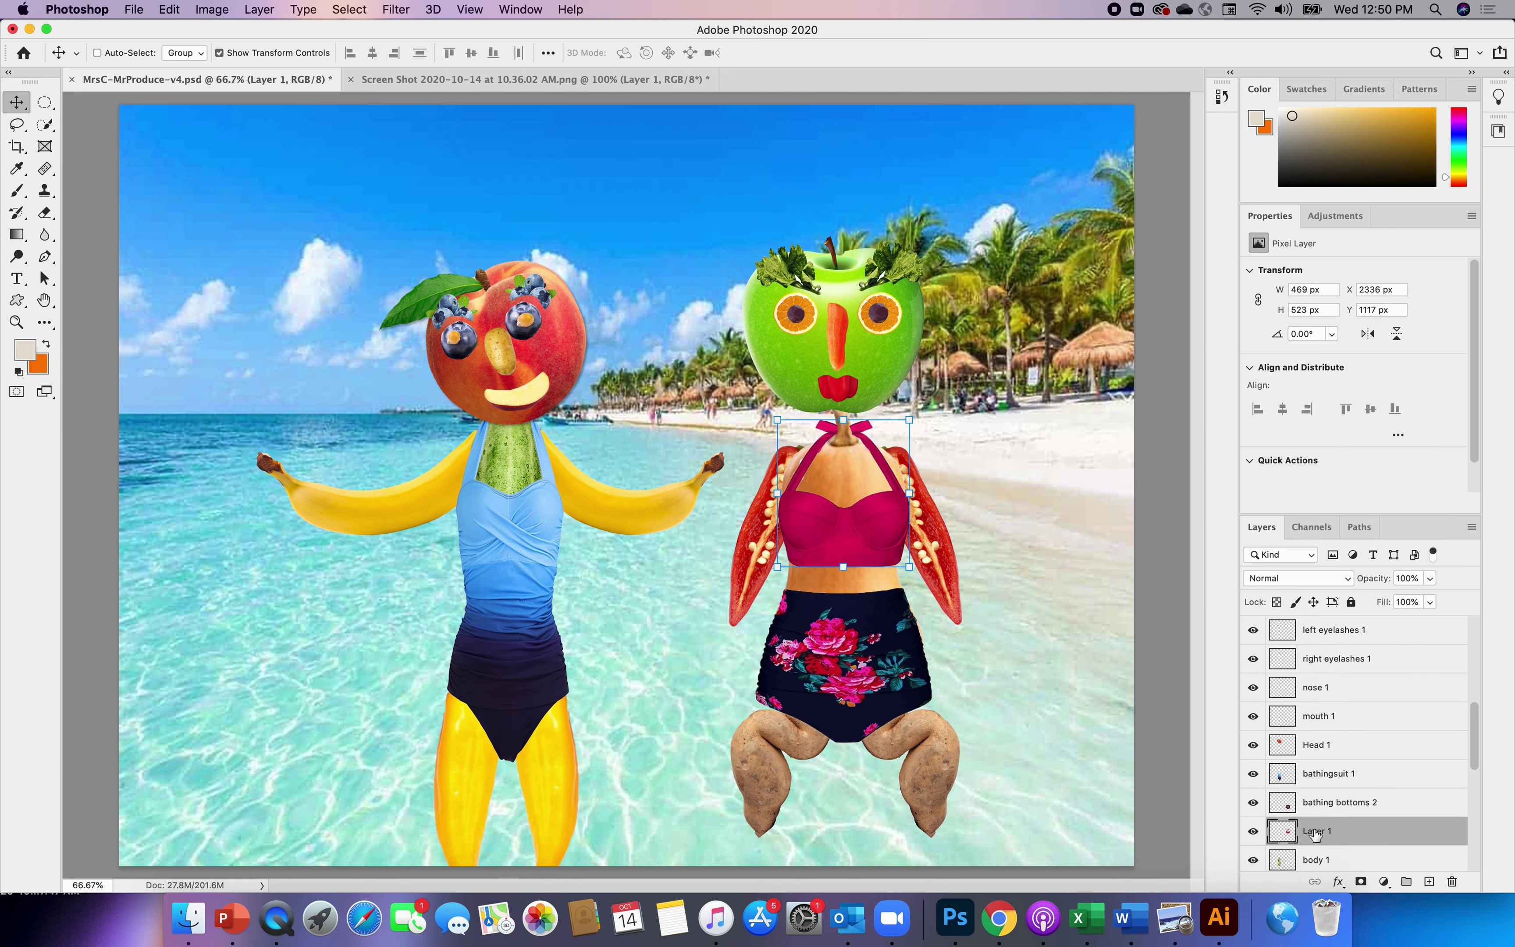
{"action": "double_click", "coordinate": [1320, 830]}
{"action": "type", "text": "bathing top 2"}
{"action": "key", "text": "Return"}
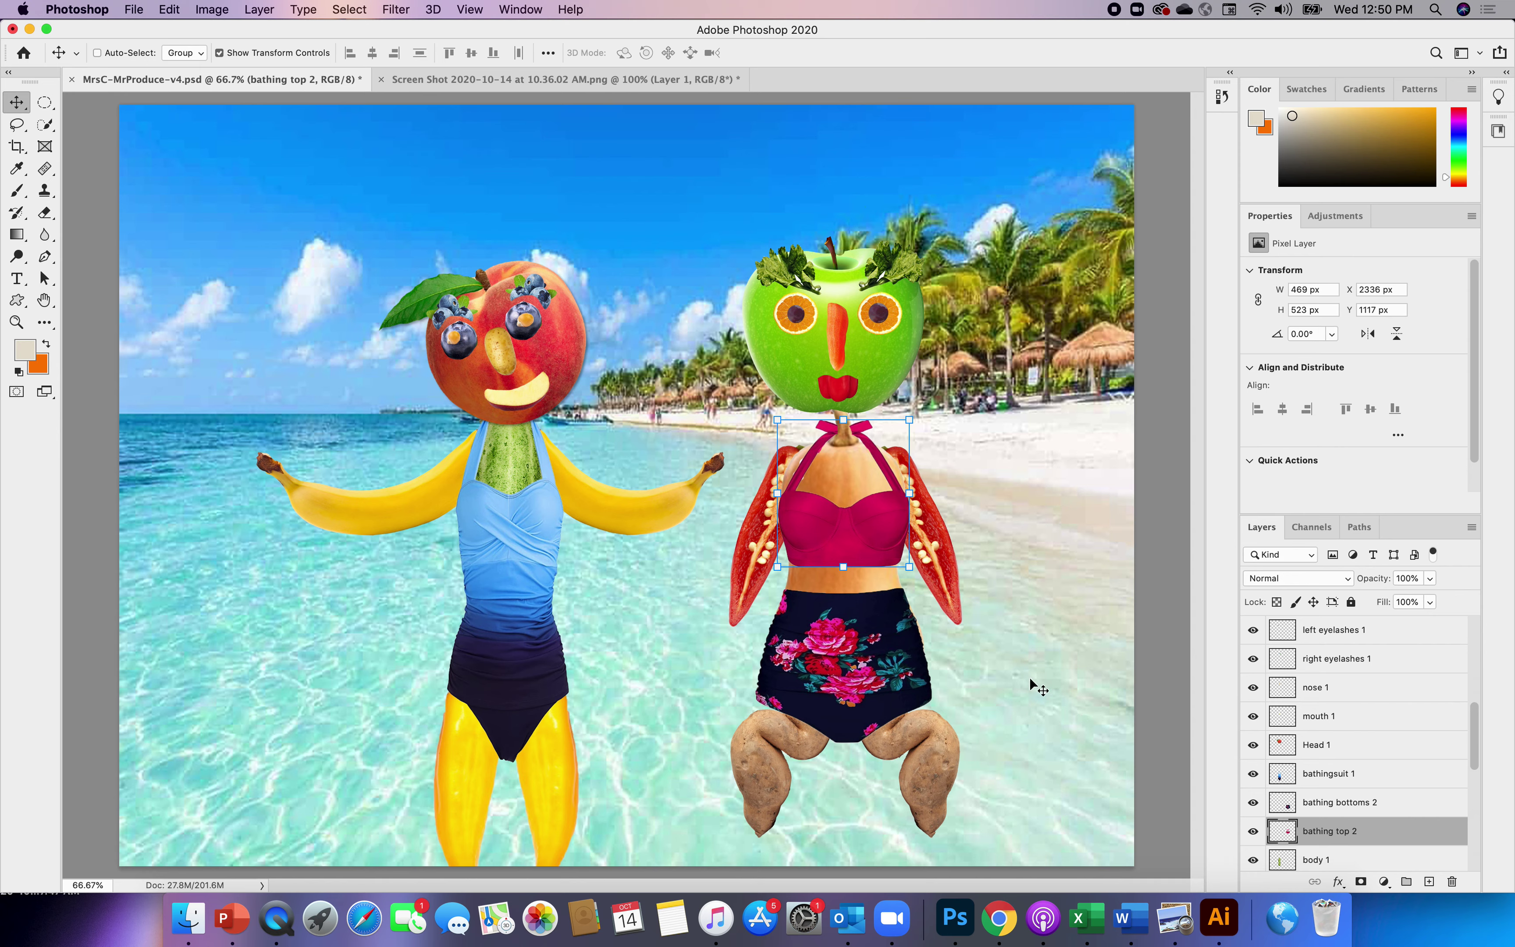
- Enlarge the left leg 2 layer to about 150% width and 122% height, nudge it up and erase the part protruding beside the bottoms
{"action": "left_click_drag", "start_coordinate": [1475, 726], "coordinate": [1479, 831]}
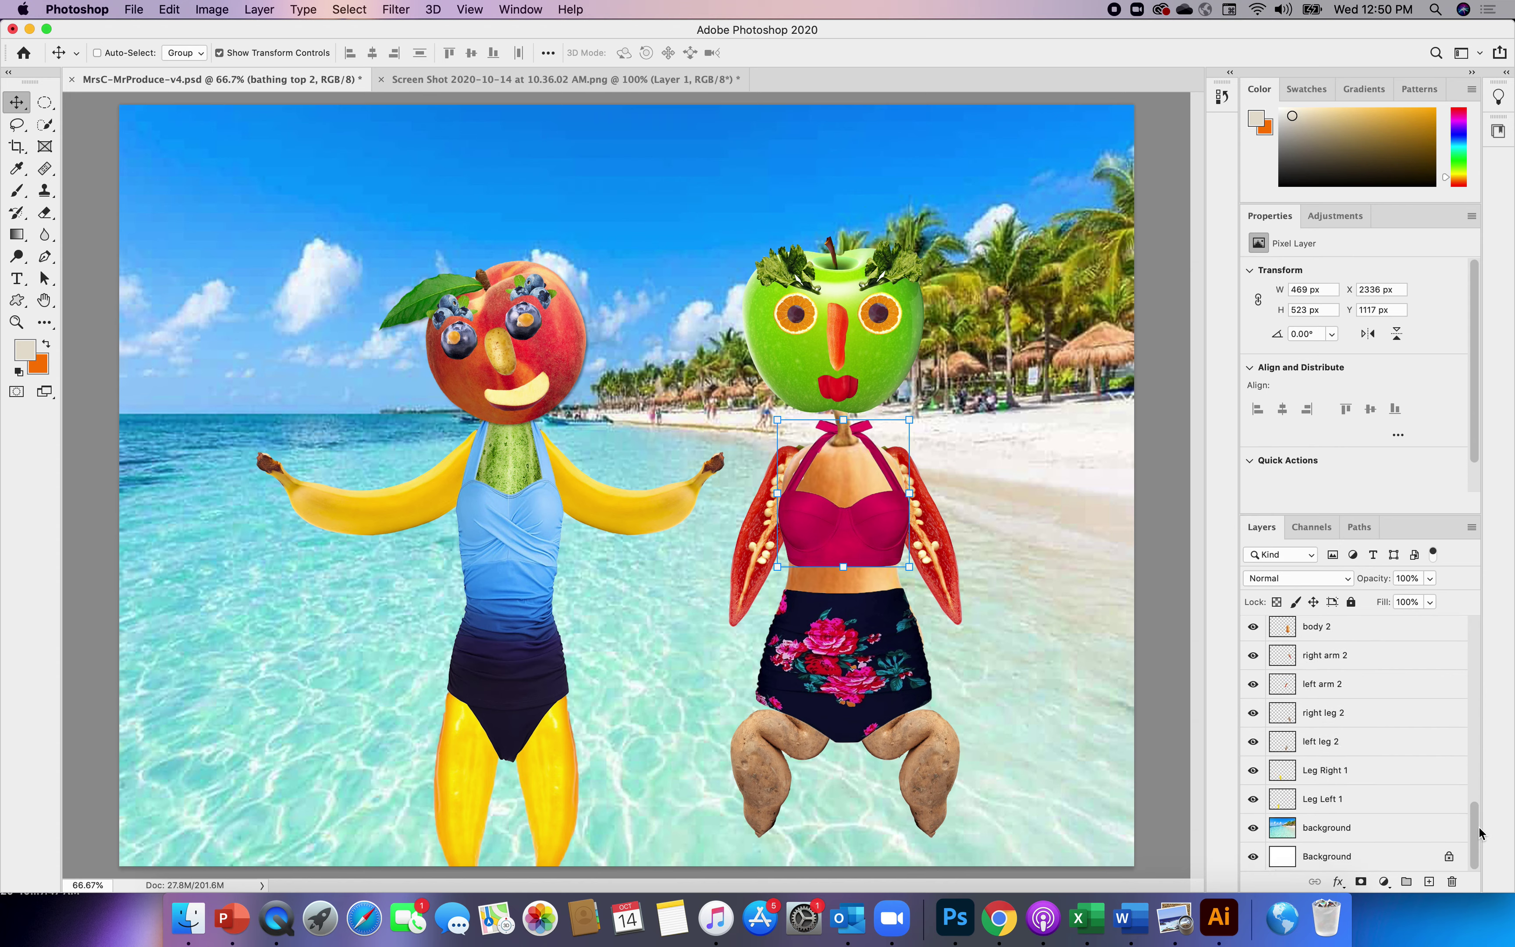
{"action": "left_click_drag", "start_coordinate": [1479, 832], "coordinate": [1480, 828]}
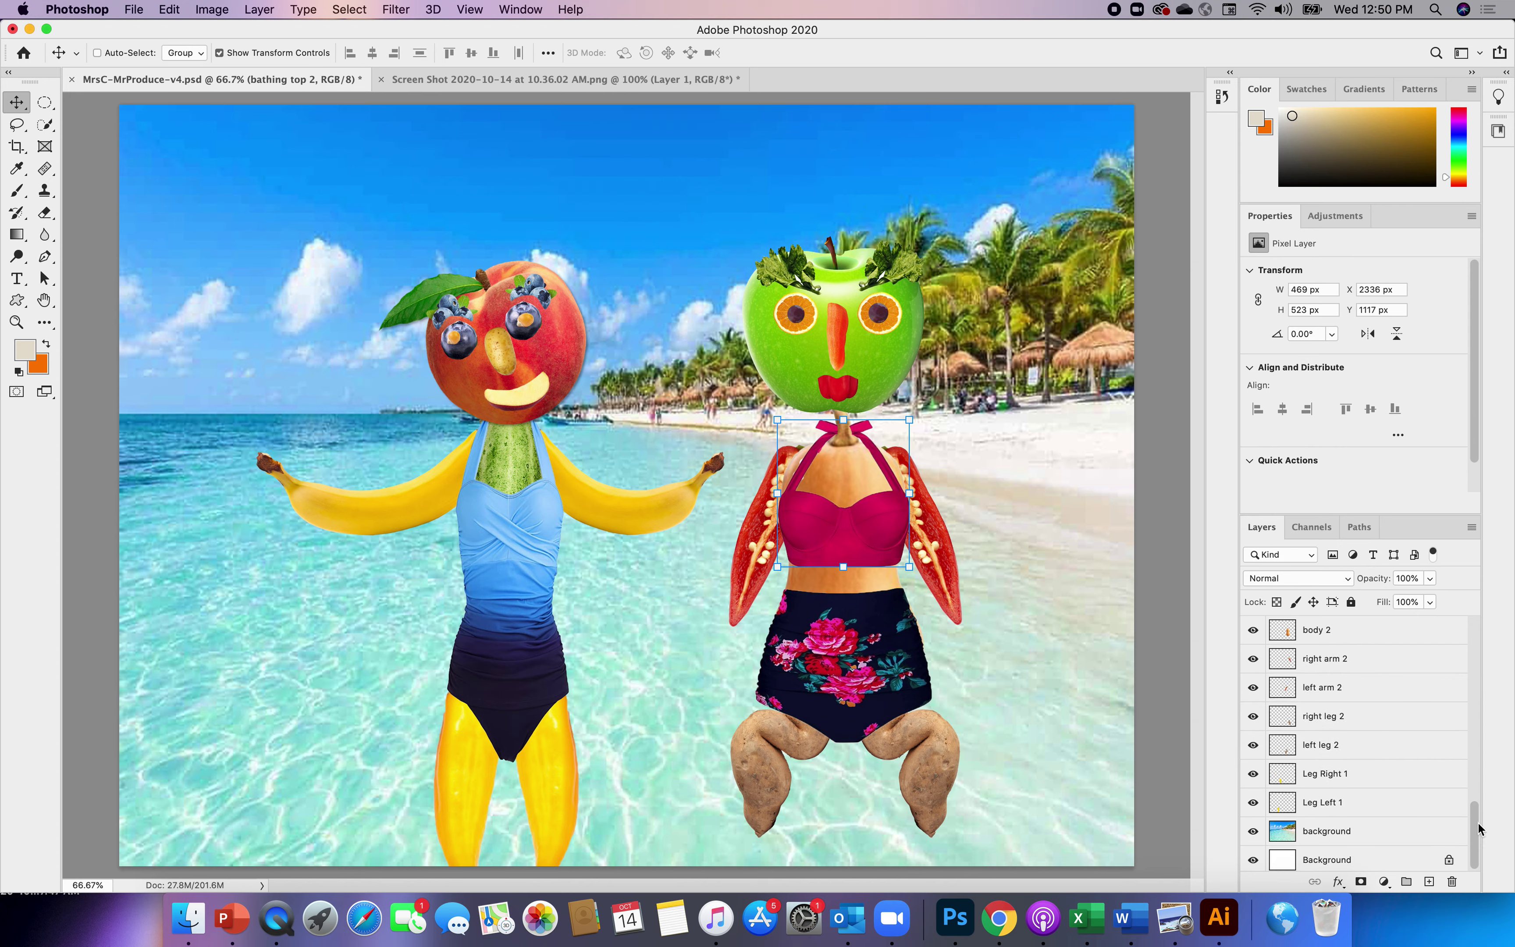
{"action": "left_click", "coordinate": [1318, 776]}
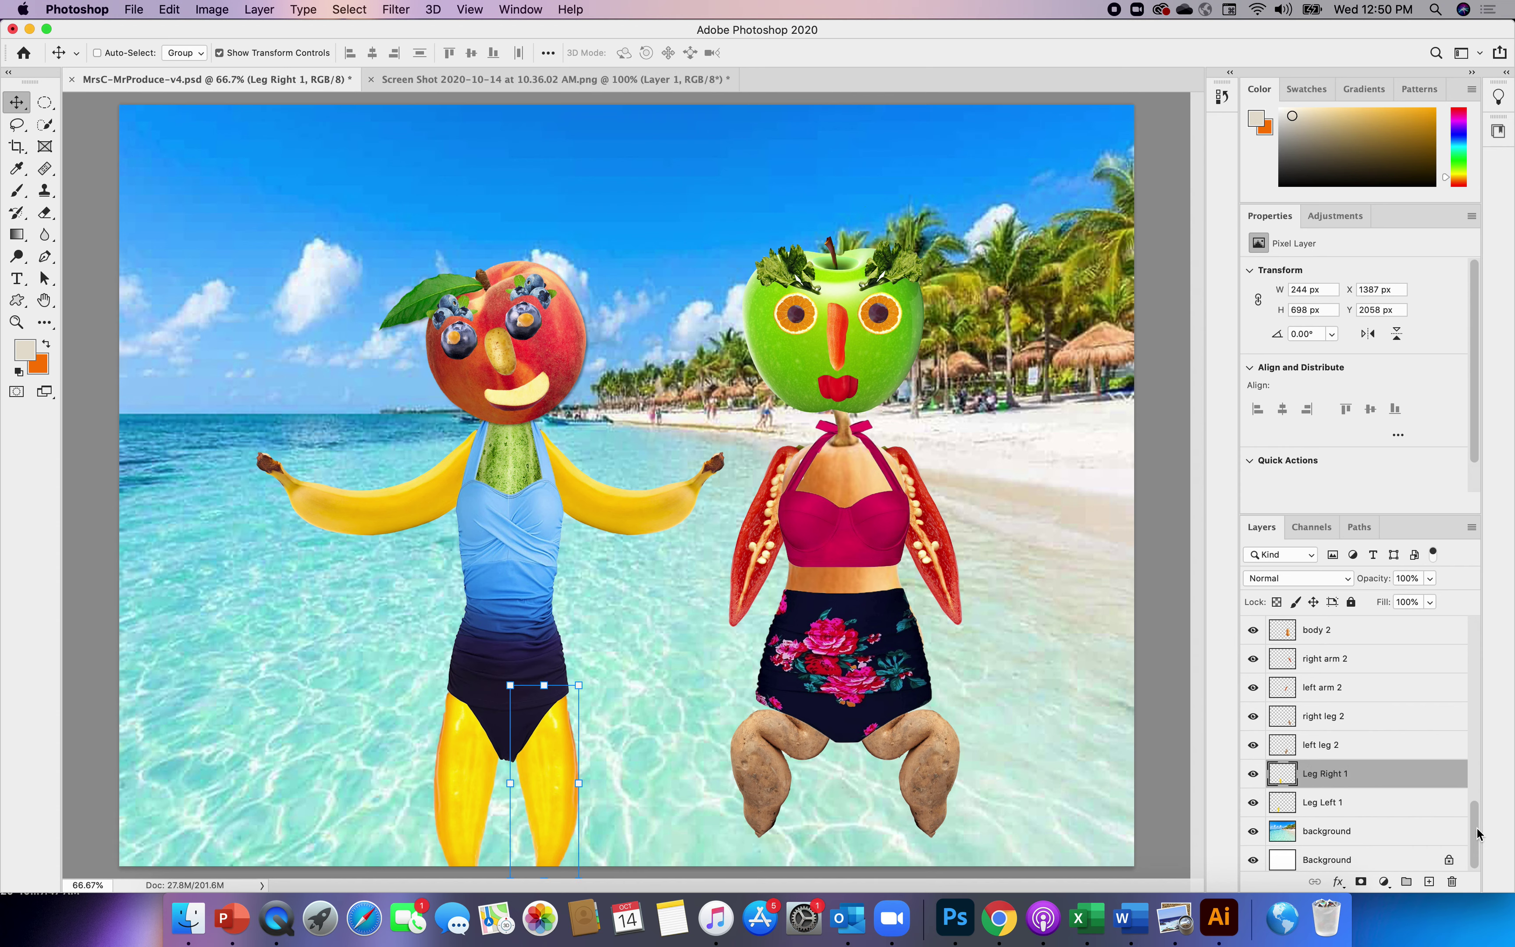
{"action": "left_click", "coordinate": [1314, 745]}
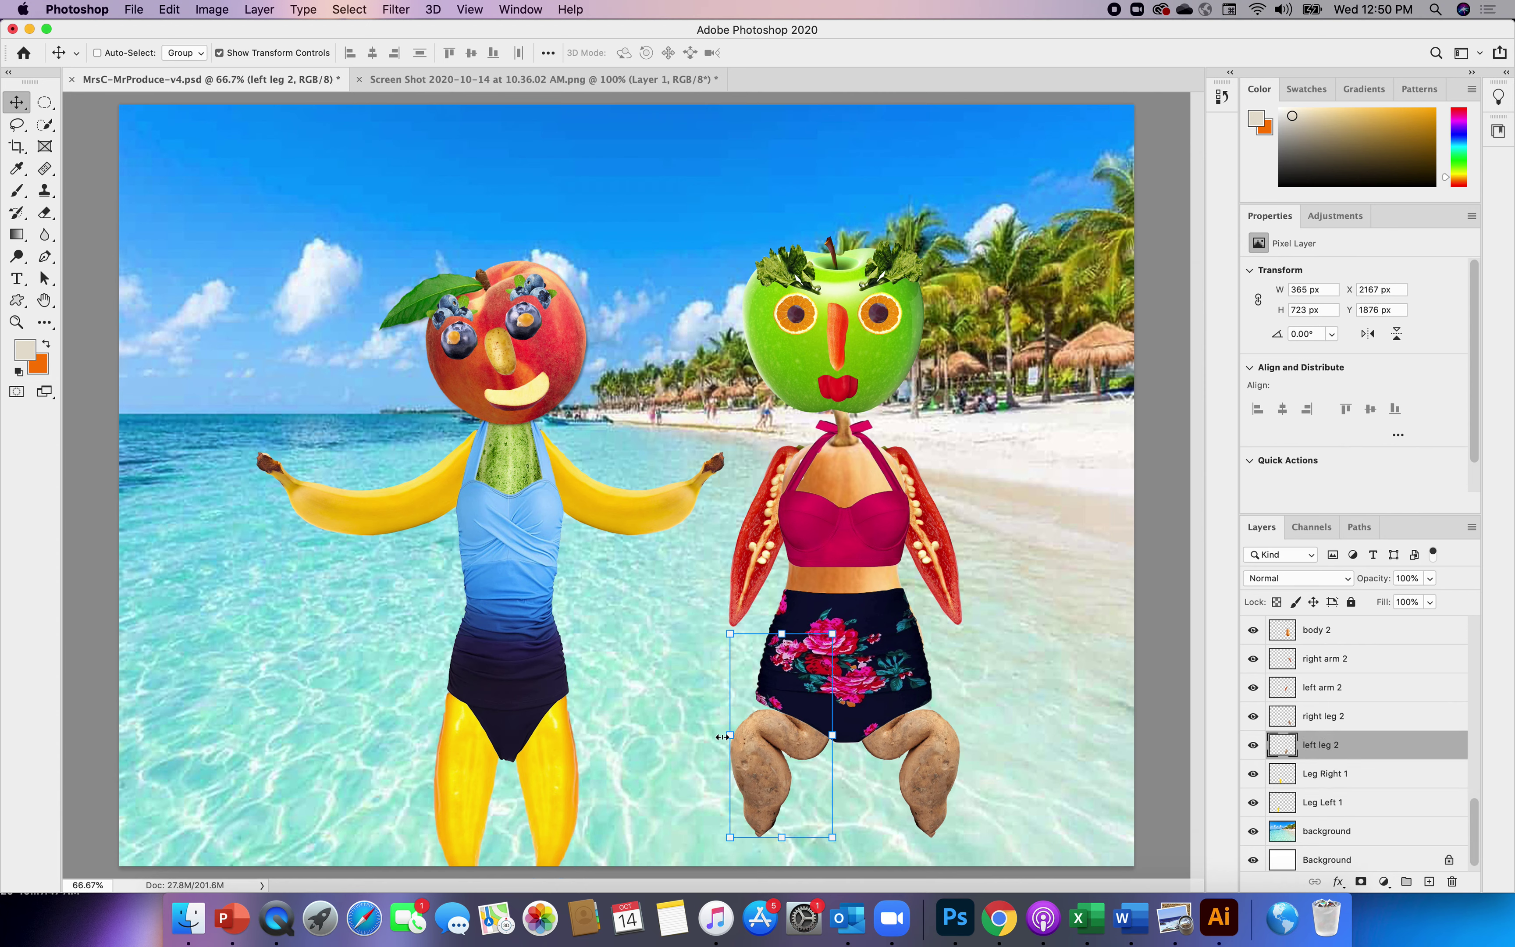
{"action": "left_click_drag", "start_coordinate": [730, 737], "coordinate": [724, 738]}
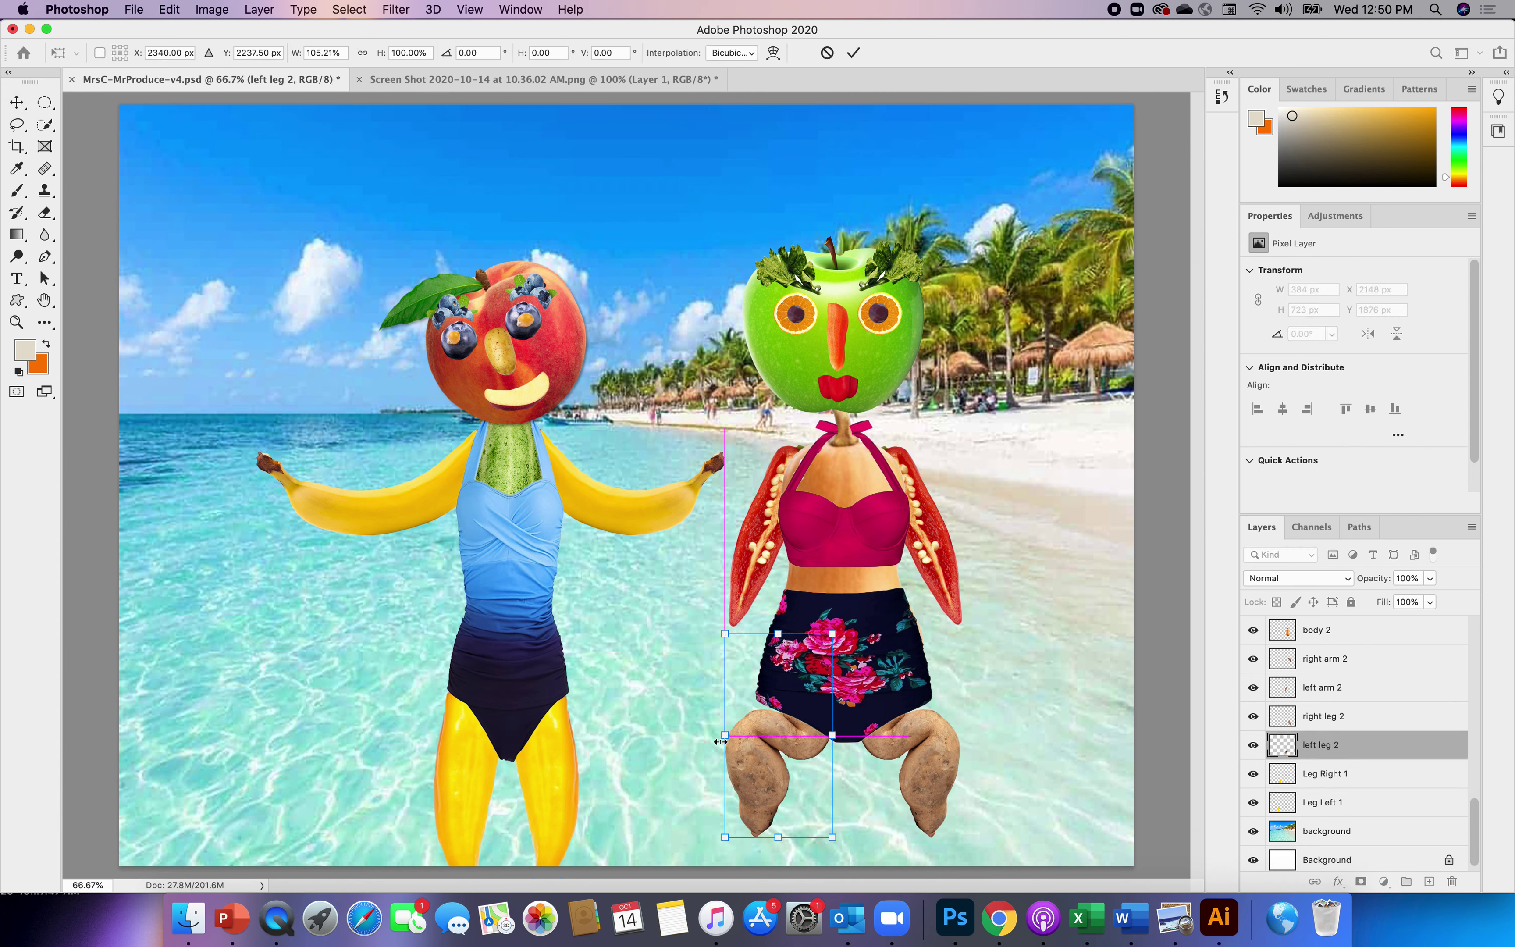
{"action": "left_click_drag", "start_coordinate": [778, 845], "coordinate": [774, 886]}
{"action": "left_click_drag", "start_coordinate": [725, 758], "coordinate": [681, 755]}
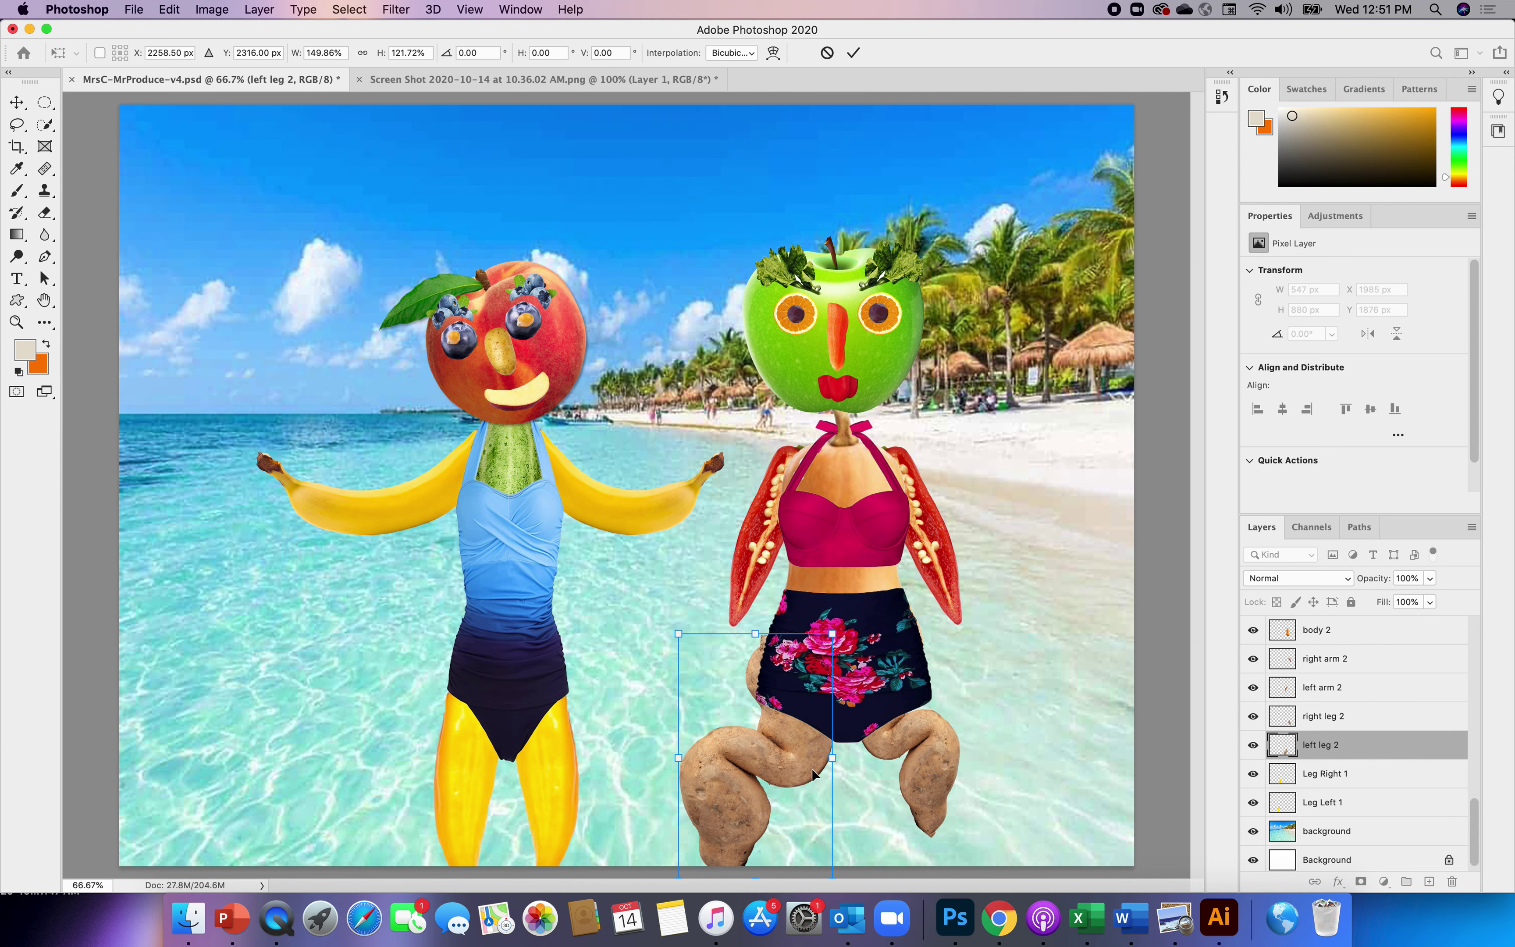
{"action": "left_click_drag", "start_coordinate": [809, 772], "coordinate": [810, 767]}
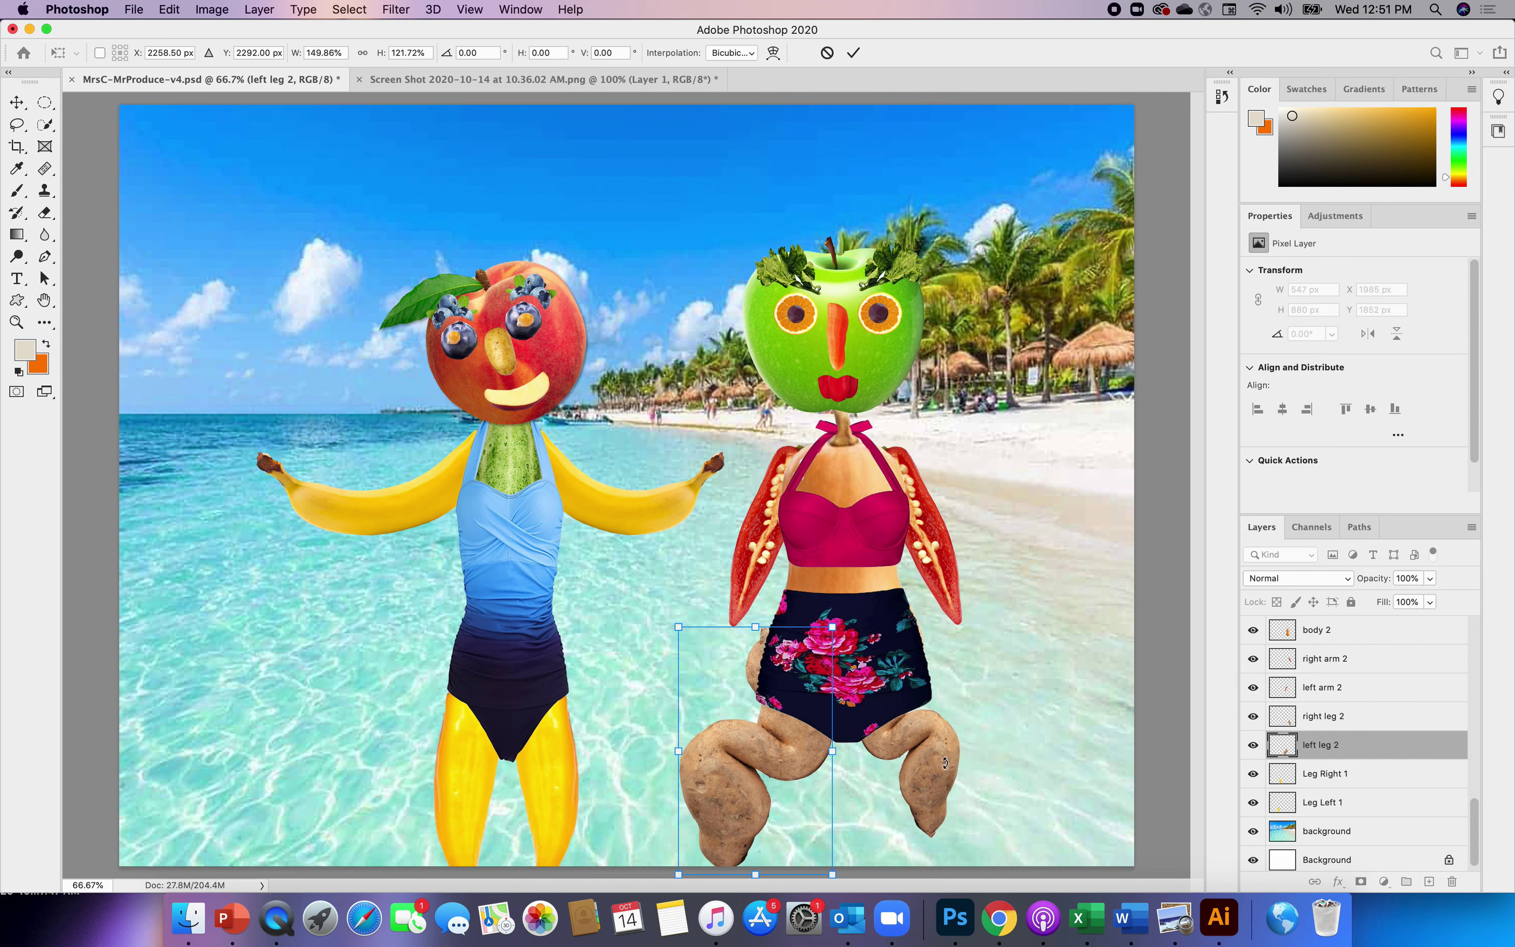
{"action": "left_click", "coordinate": [43, 215]}
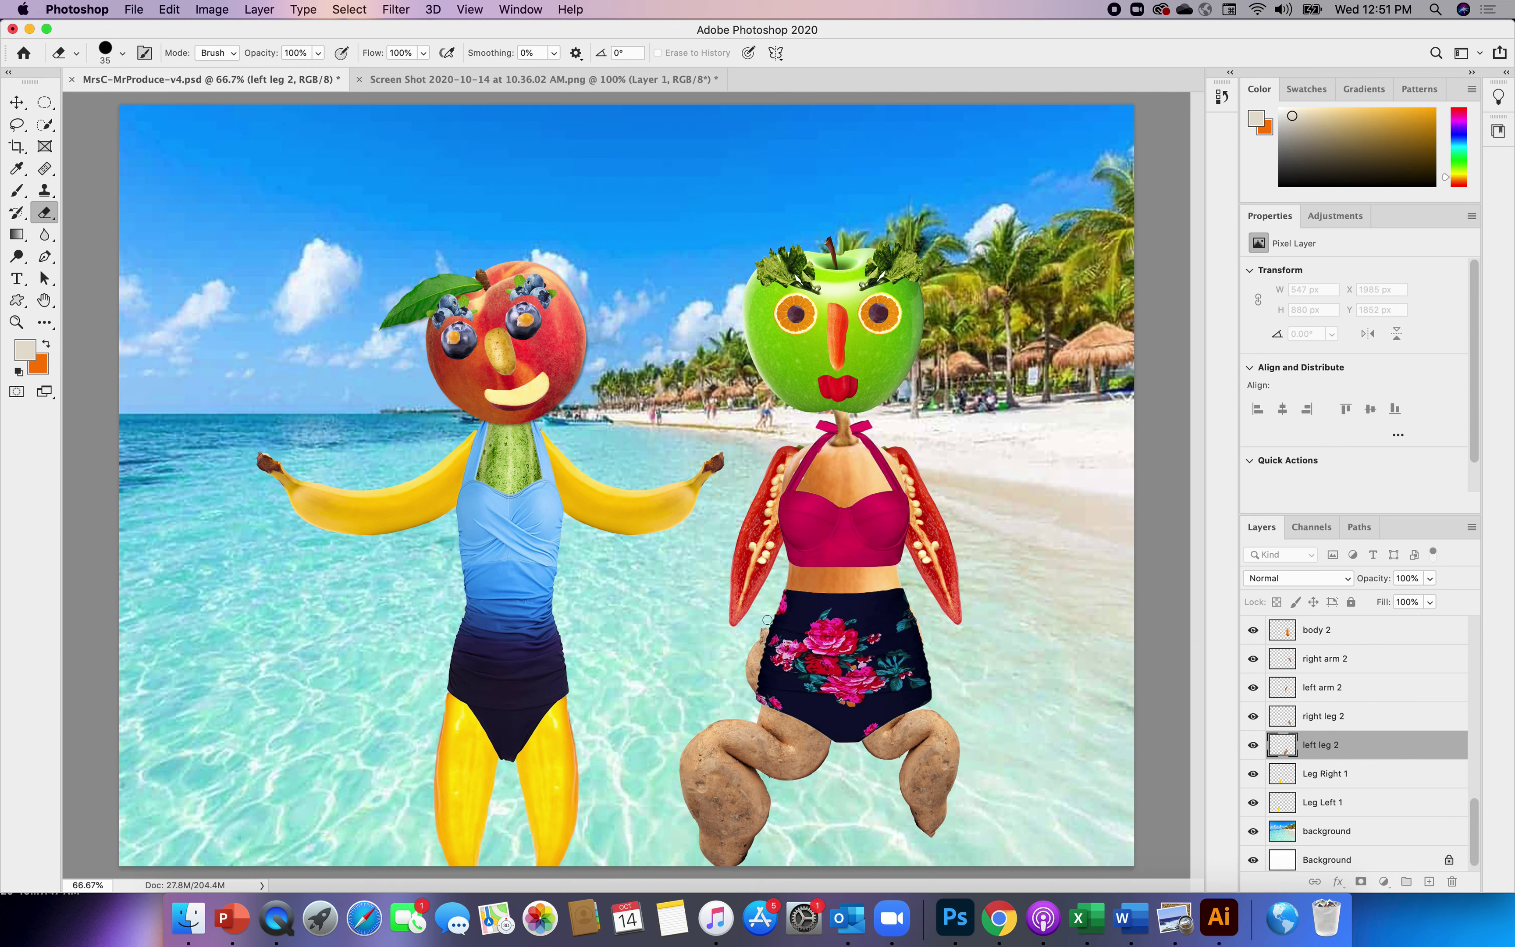
{"action": "mouse_move", "coordinate": [768, 624]}
{"action": "left_mouse_down"}
{"action": "mouse_move", "coordinate": [753, 692]}
{"action": "mouse_move", "coordinate": [758, 631]}
{"action": "mouse_move", "coordinate": [747, 693]}
{"action": "left_mouse_up"}
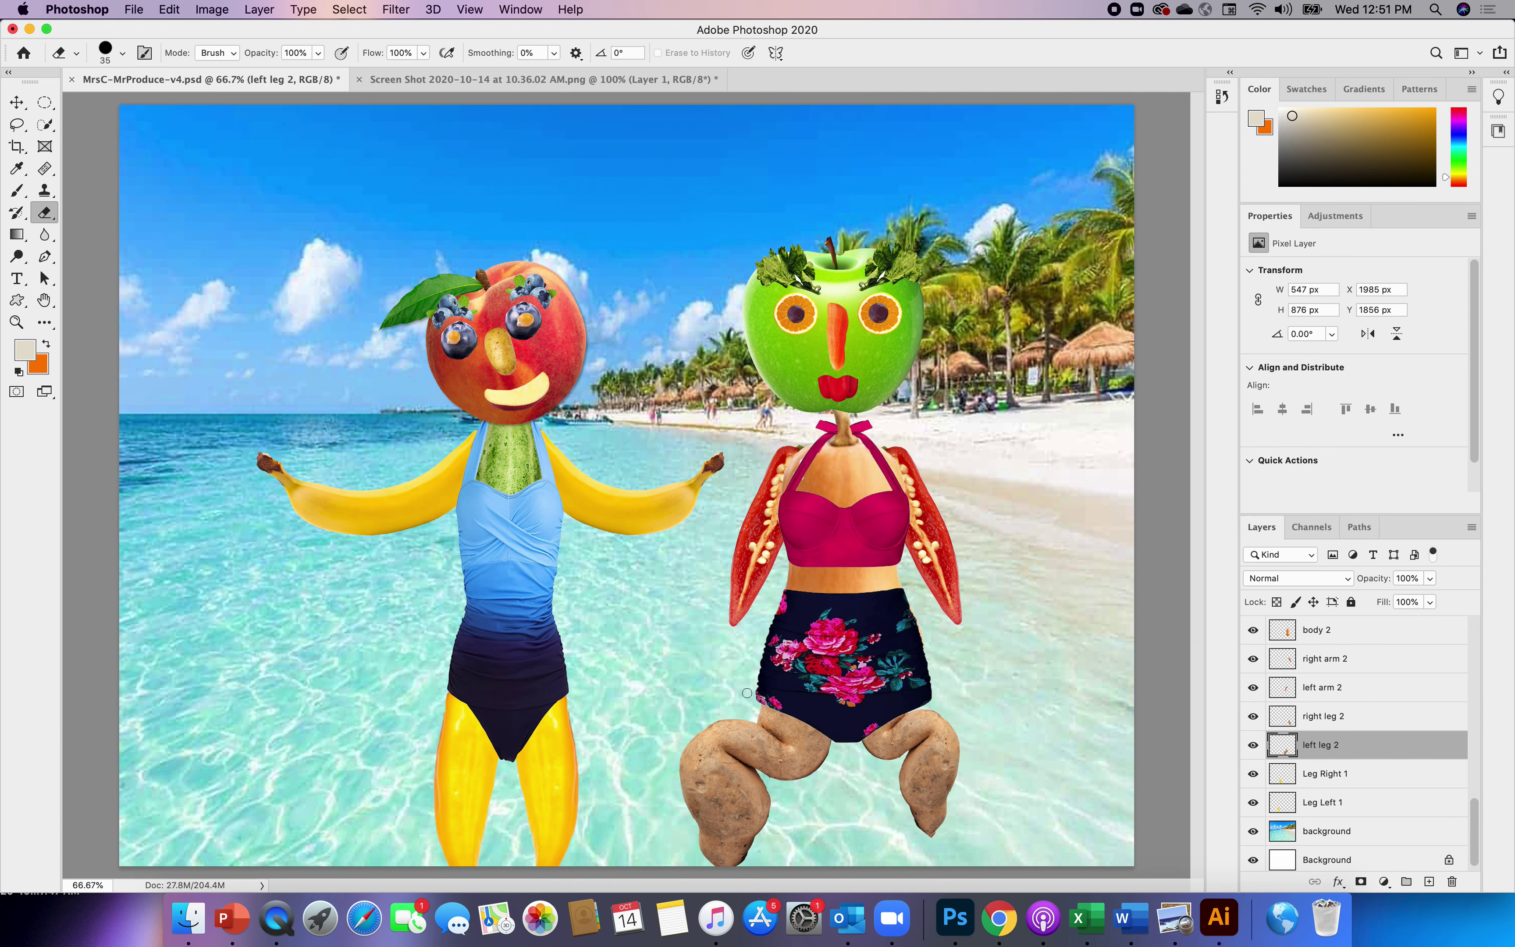
- Enlarge the right leg 2 layer to about 145% width and 118% height and erase the part protruding beside the bottoms
{"action": "left_click", "coordinate": [17, 102]}
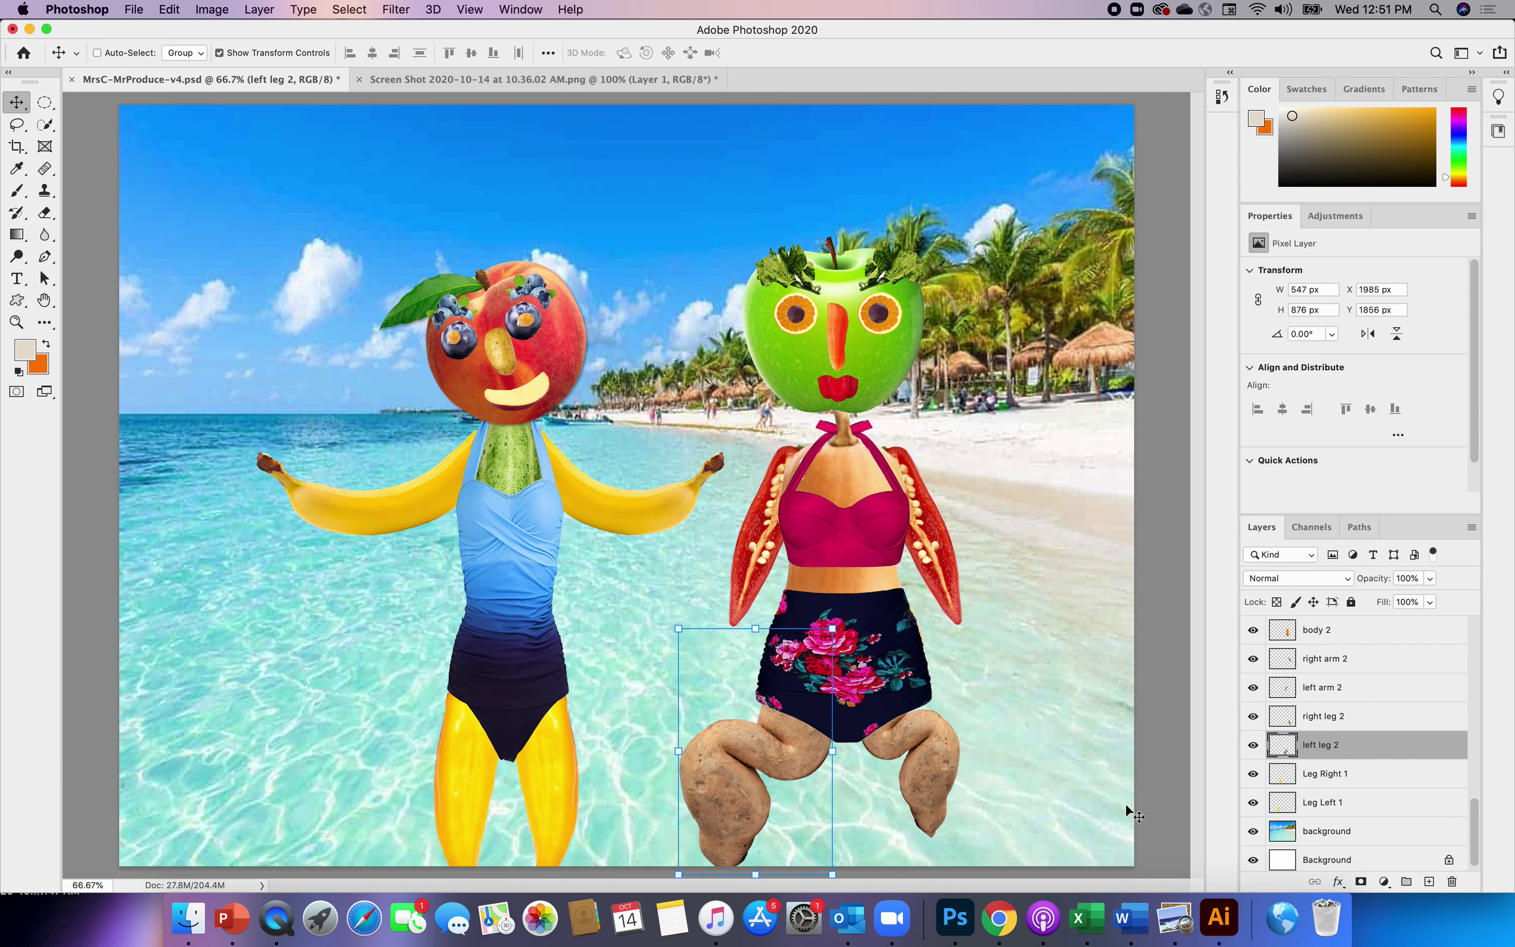
{"action": "left_click", "coordinate": [1289, 720]}
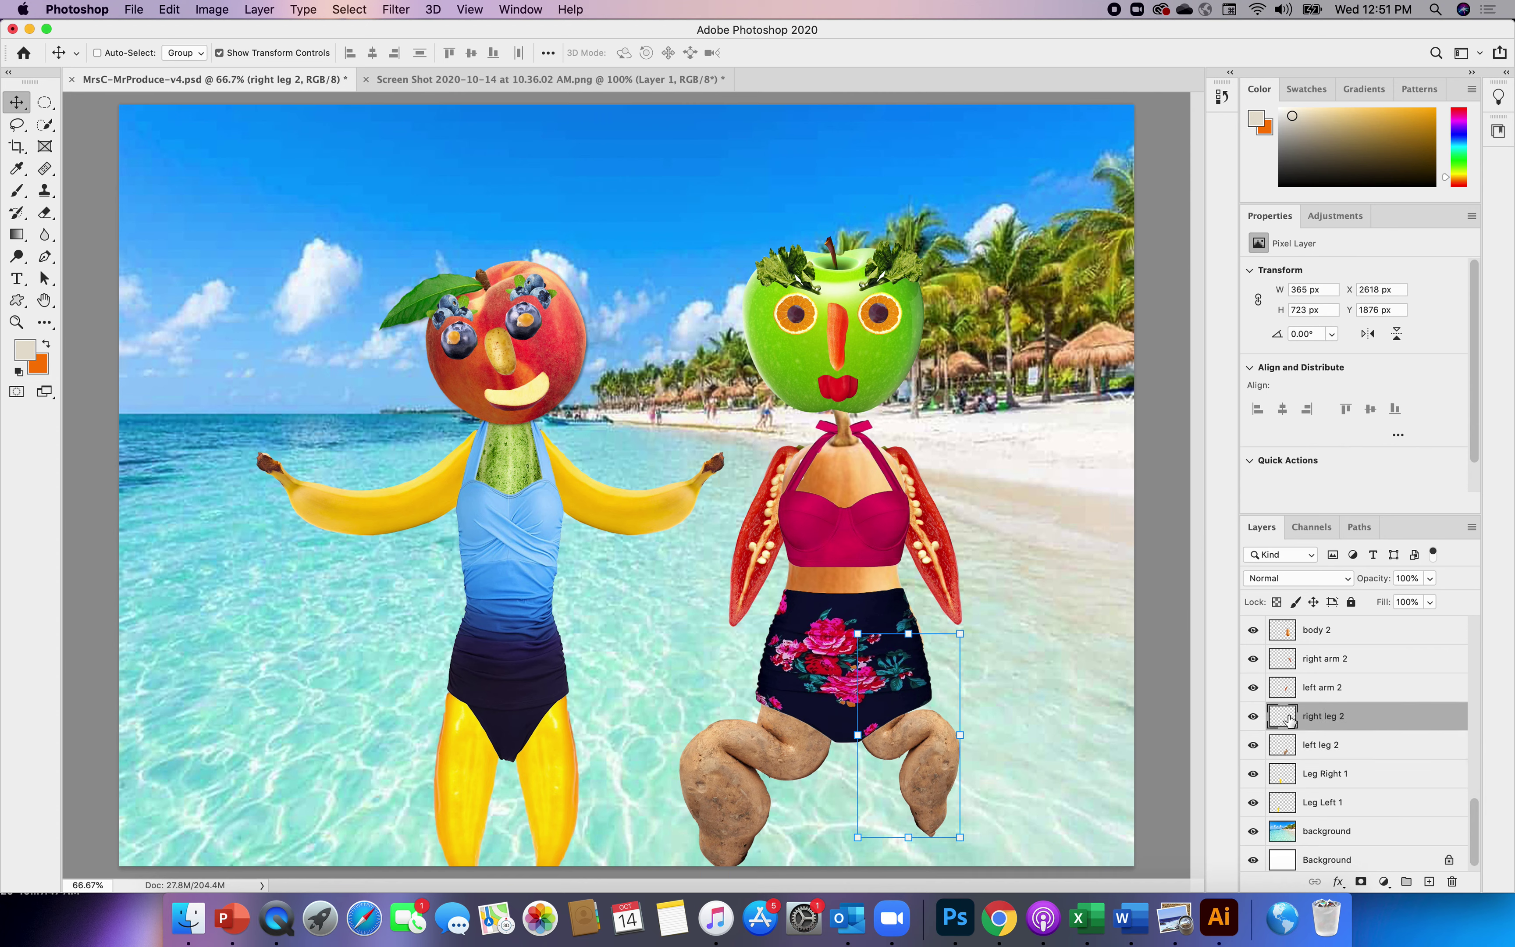
{"action": "left_click_drag", "start_coordinate": [960, 735], "coordinate": [975, 742]}
{"action": "left_click_drag", "start_coordinate": [916, 839], "coordinate": [918, 874]}
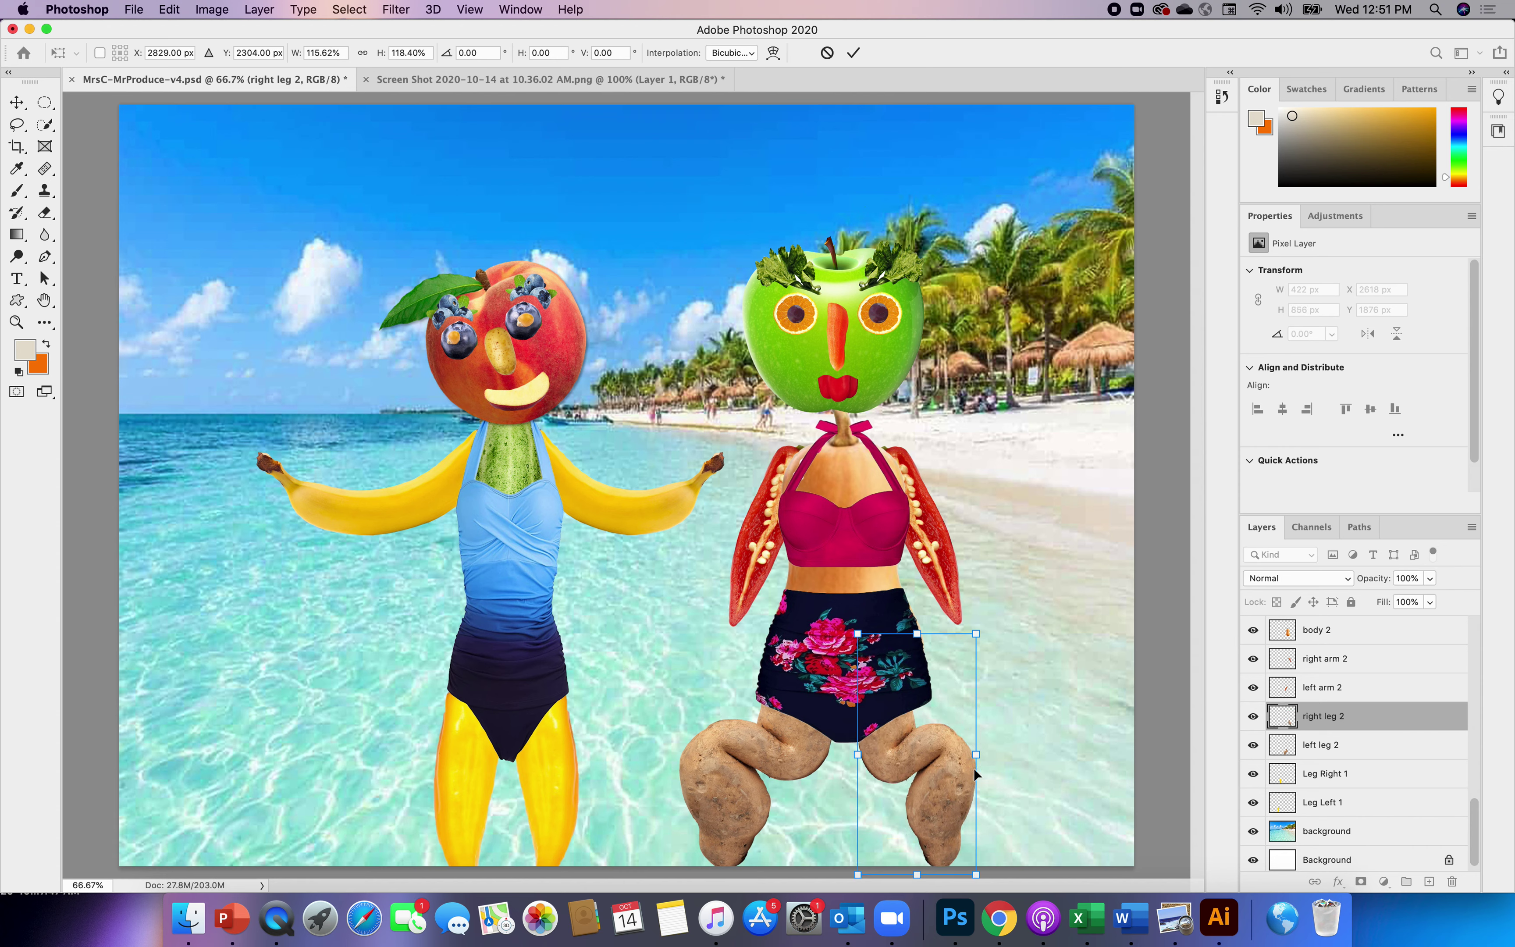
{"action": "left_click_drag", "start_coordinate": [977, 757], "coordinate": [1010, 759]}
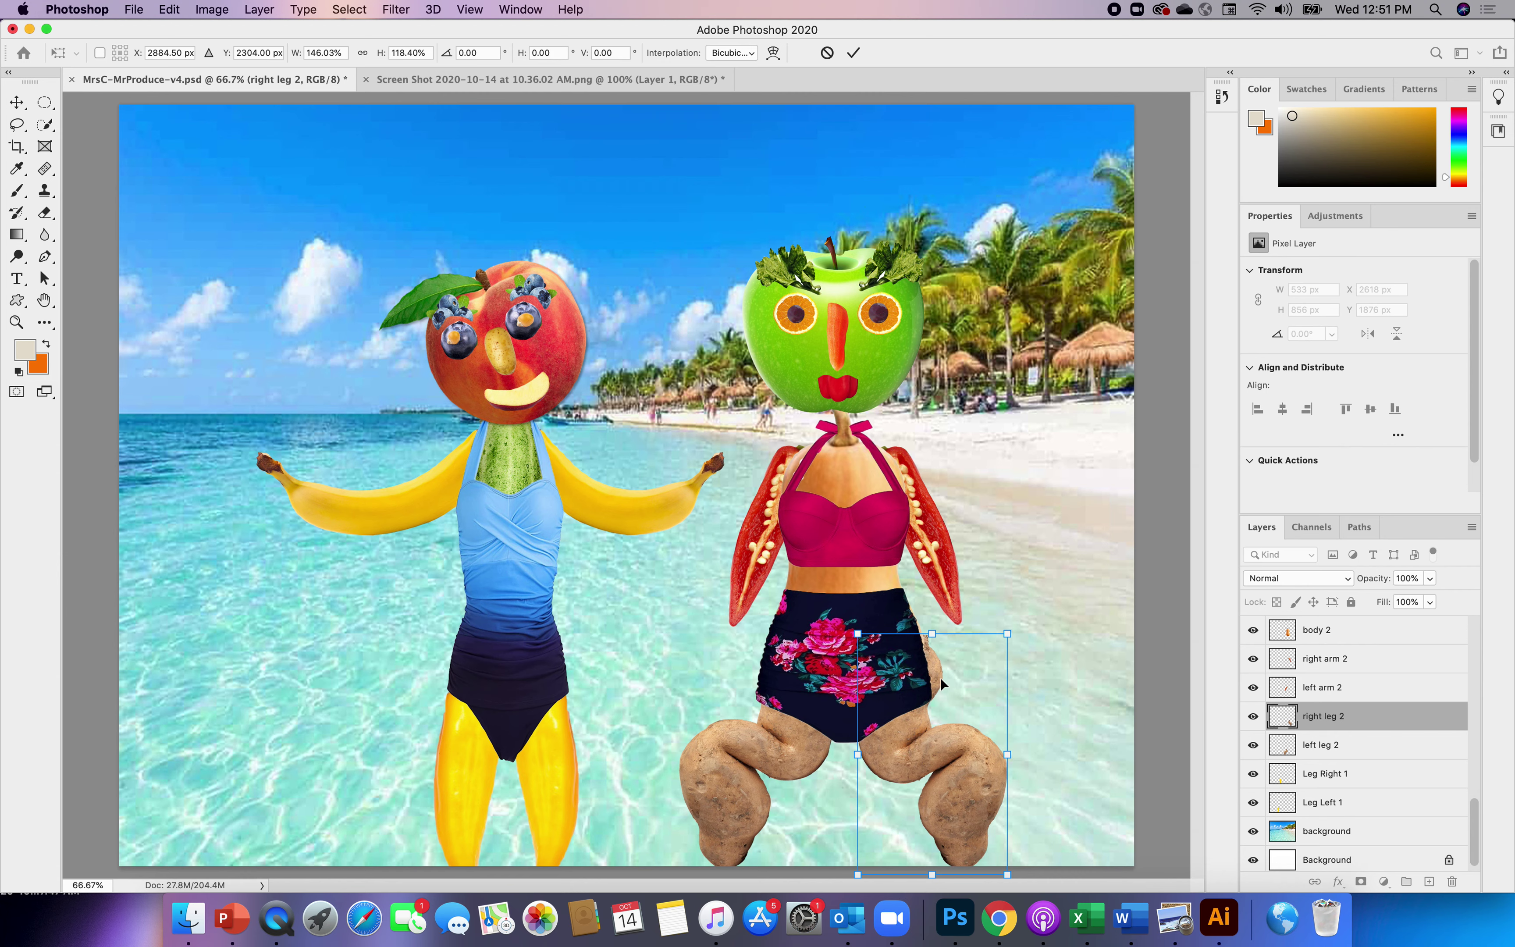
{"action": "left_click_drag", "start_coordinate": [859, 755], "coordinate": [859, 755]}
{"action": "left_click", "coordinate": [48, 215]}
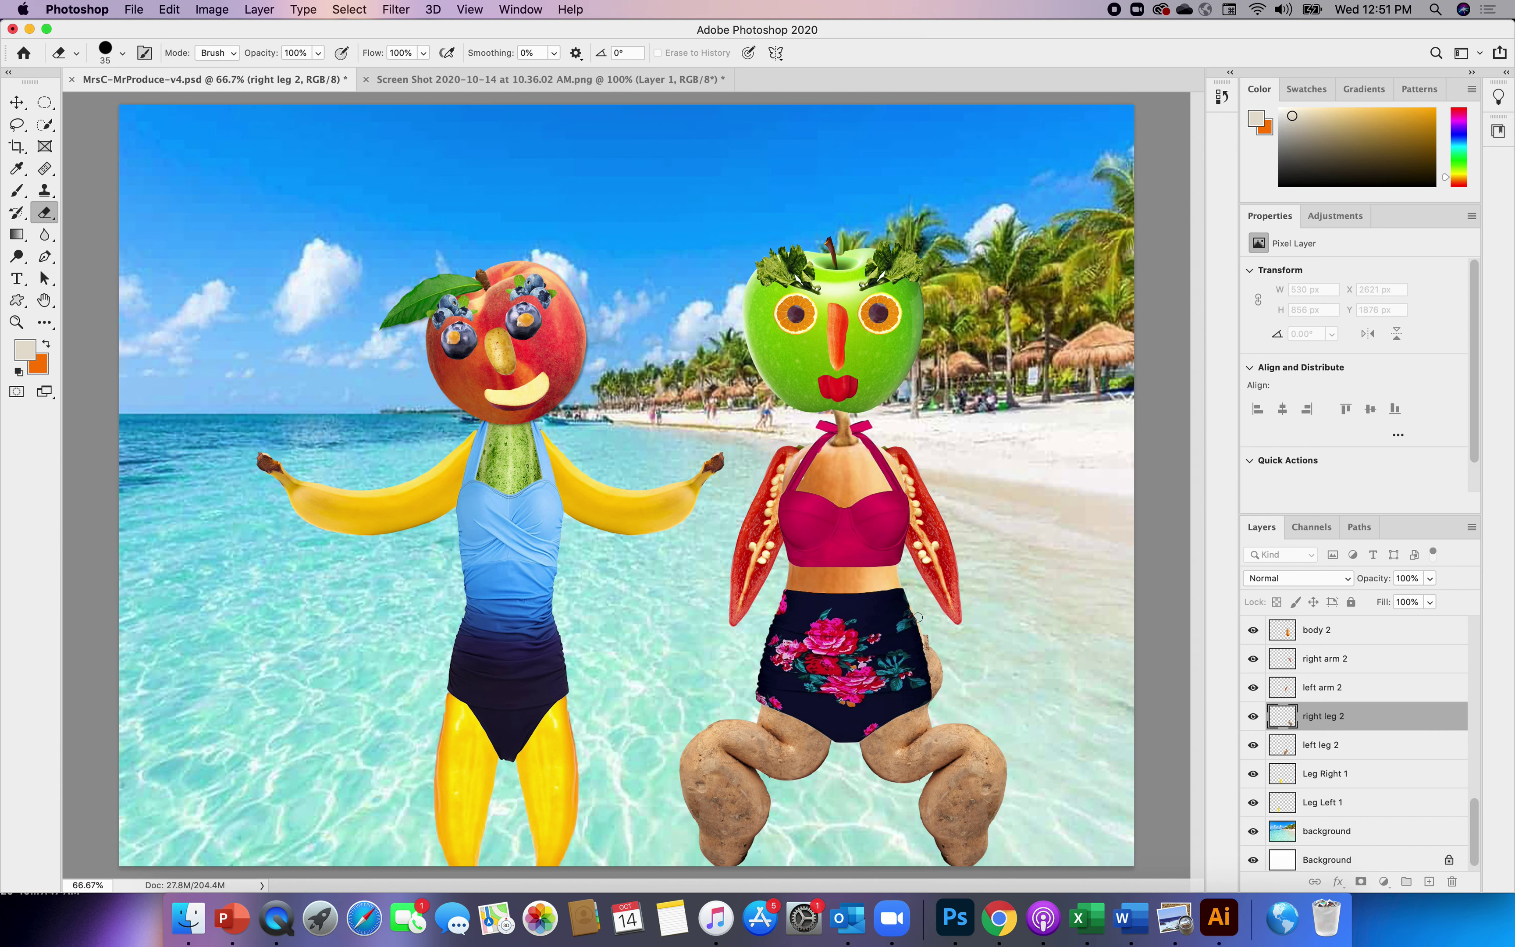
{"action": "mouse_move", "coordinate": [928, 674]}
{"action": "left_mouse_down"}
{"action": "mouse_move", "coordinate": [919, 625]}
{"action": "mouse_move", "coordinate": [936, 702]}
{"action": "left_mouse_up"}
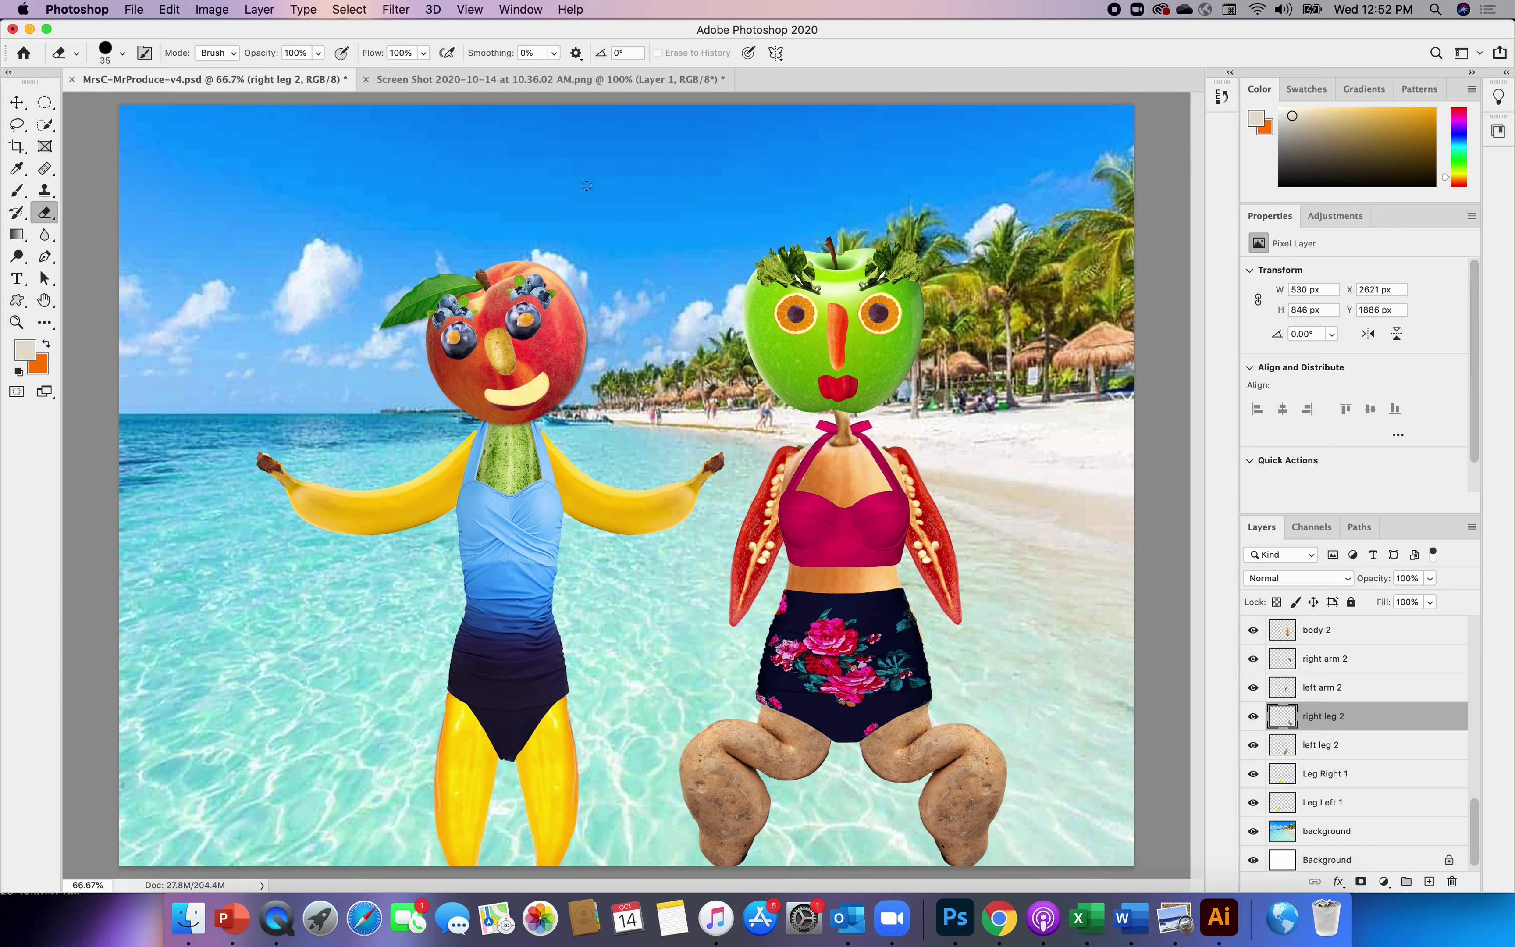
- Close the bikini screenshot document without saving its changes
{"action": "left_click", "coordinate": [366, 79]}
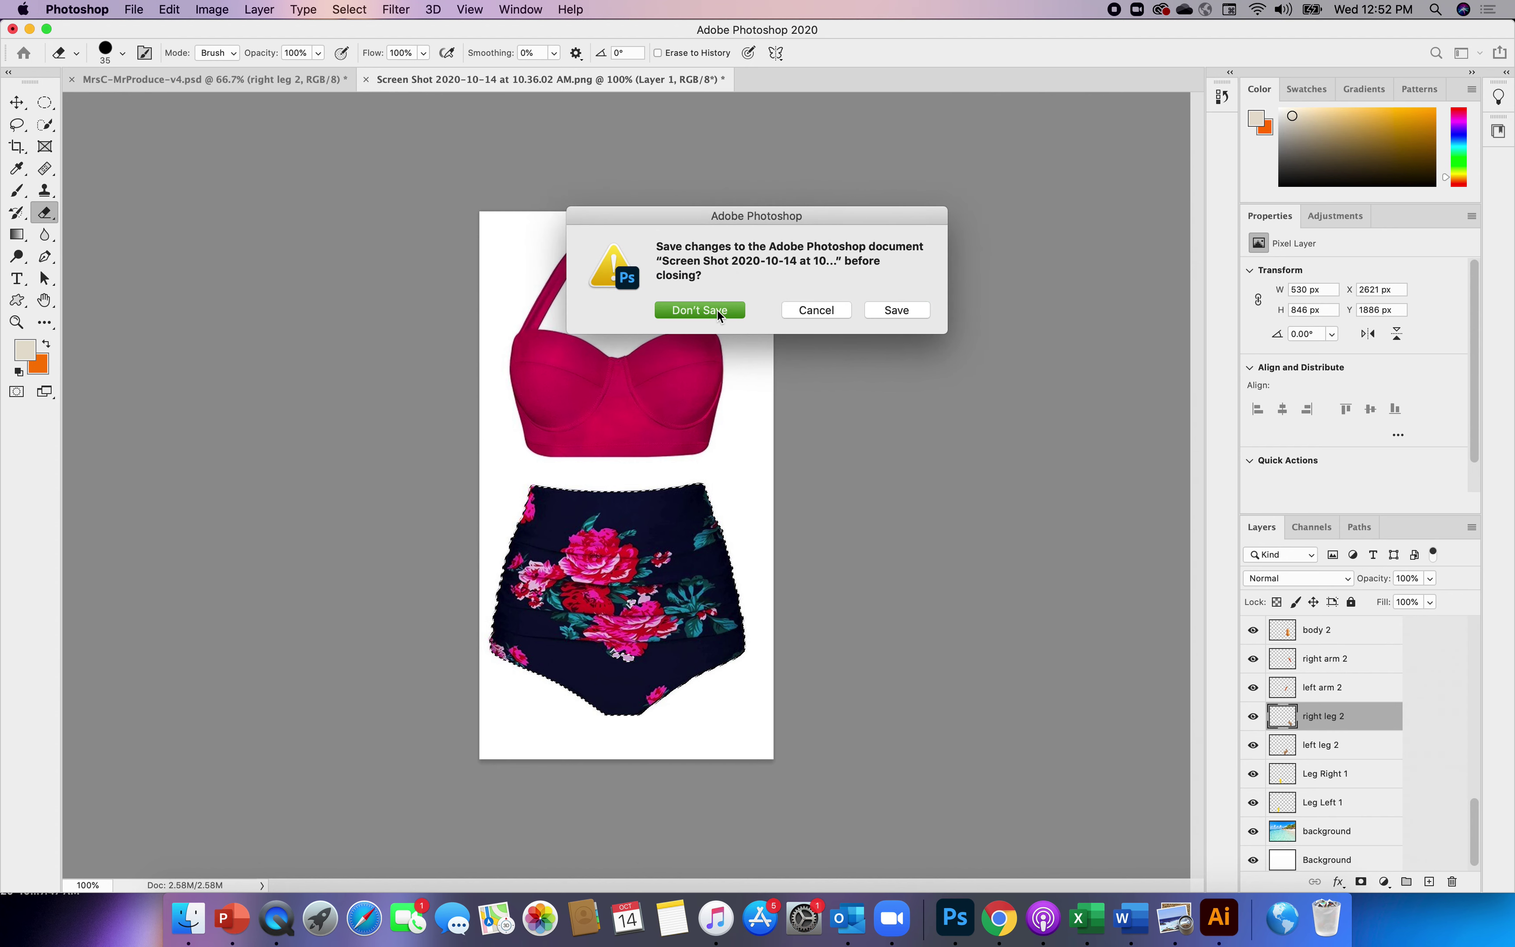
{"action": "left_click", "coordinate": [717, 310]}
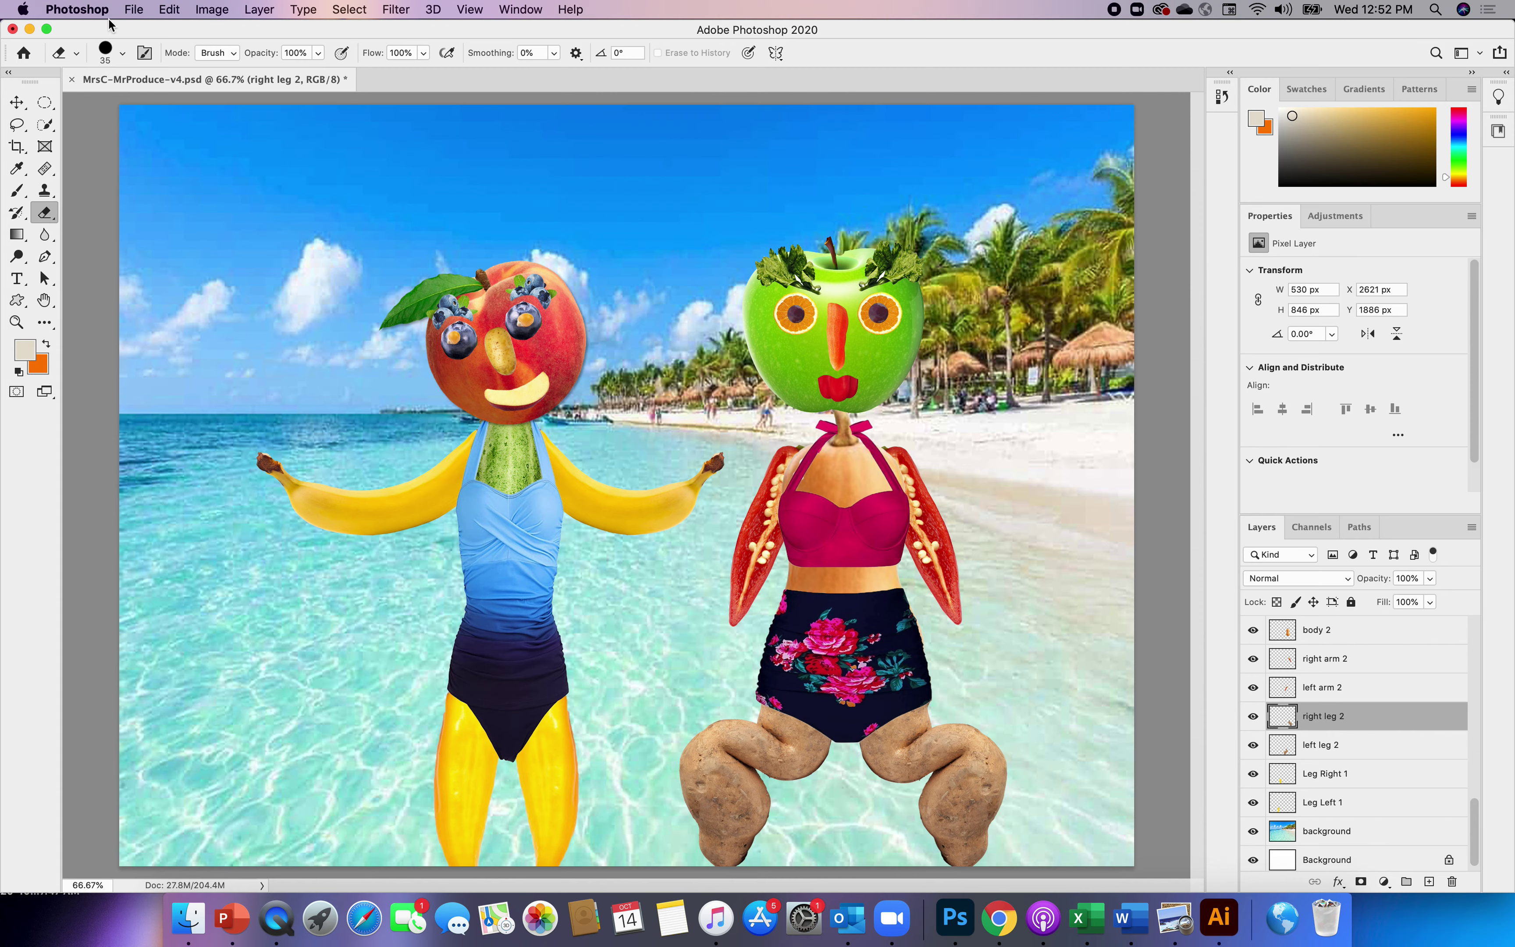
- Open the photo of the woman in the straw sun hat, Screen Shot 2020-10-14 at 10.38.25 AM.png, from the VEGETABLES folder
{"action": "left_click", "coordinate": [135, 9]}
{"action": "left_click", "coordinate": [153, 52]}
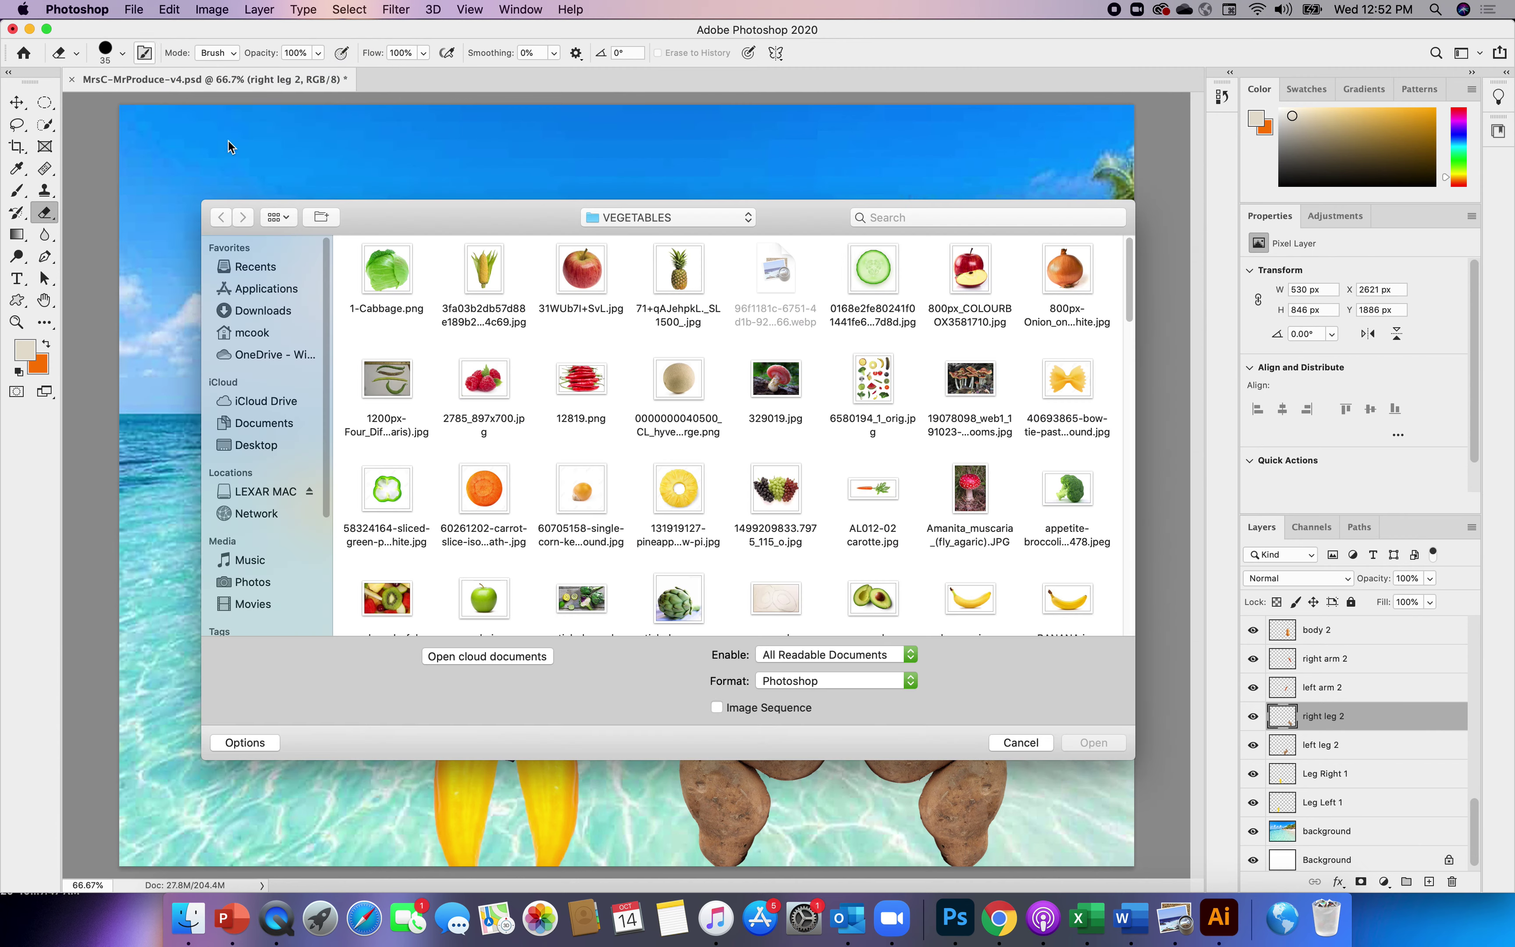
{"action": "left_click_drag", "start_coordinate": [1136, 260], "coordinate": [1136, 558]}
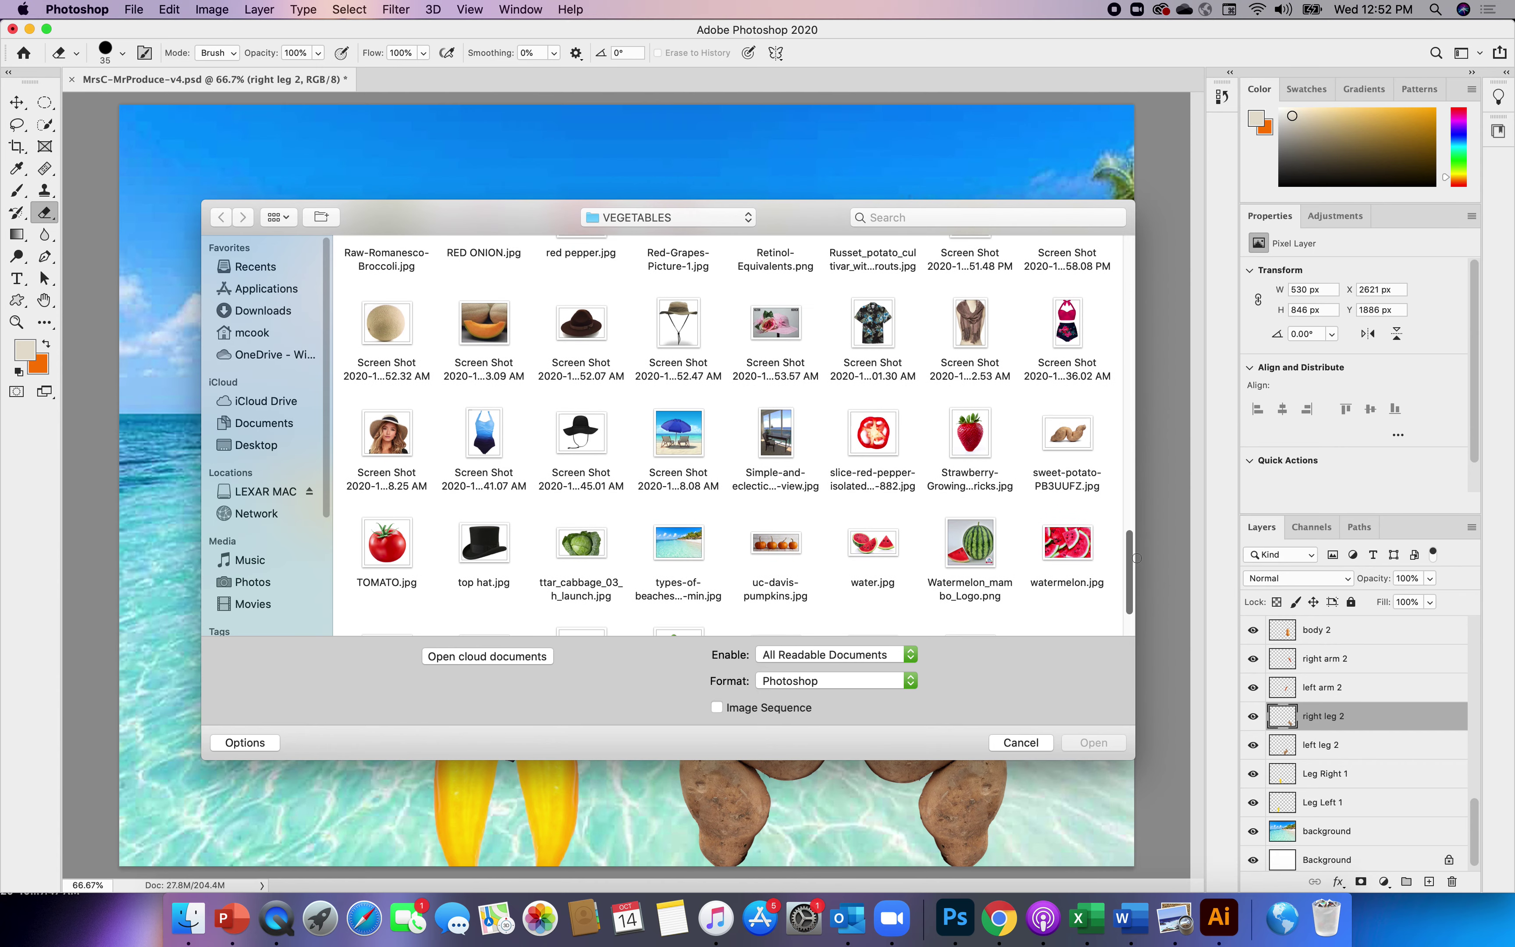
{"action": "left_click", "coordinate": [388, 438]}
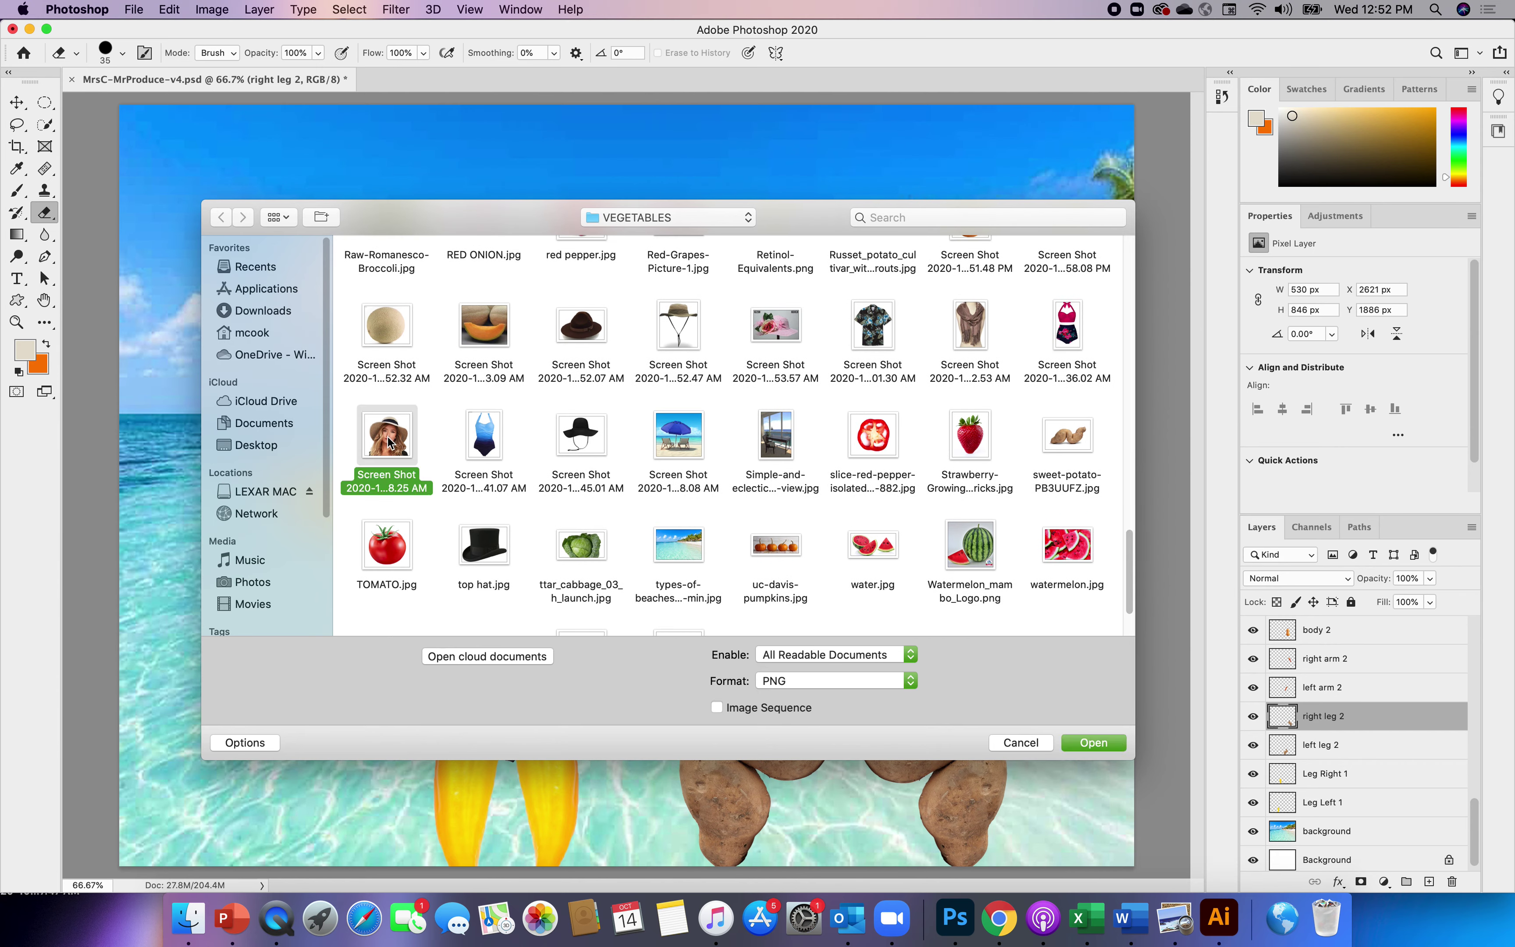
{"action": "left_click", "coordinate": [1089, 742]}
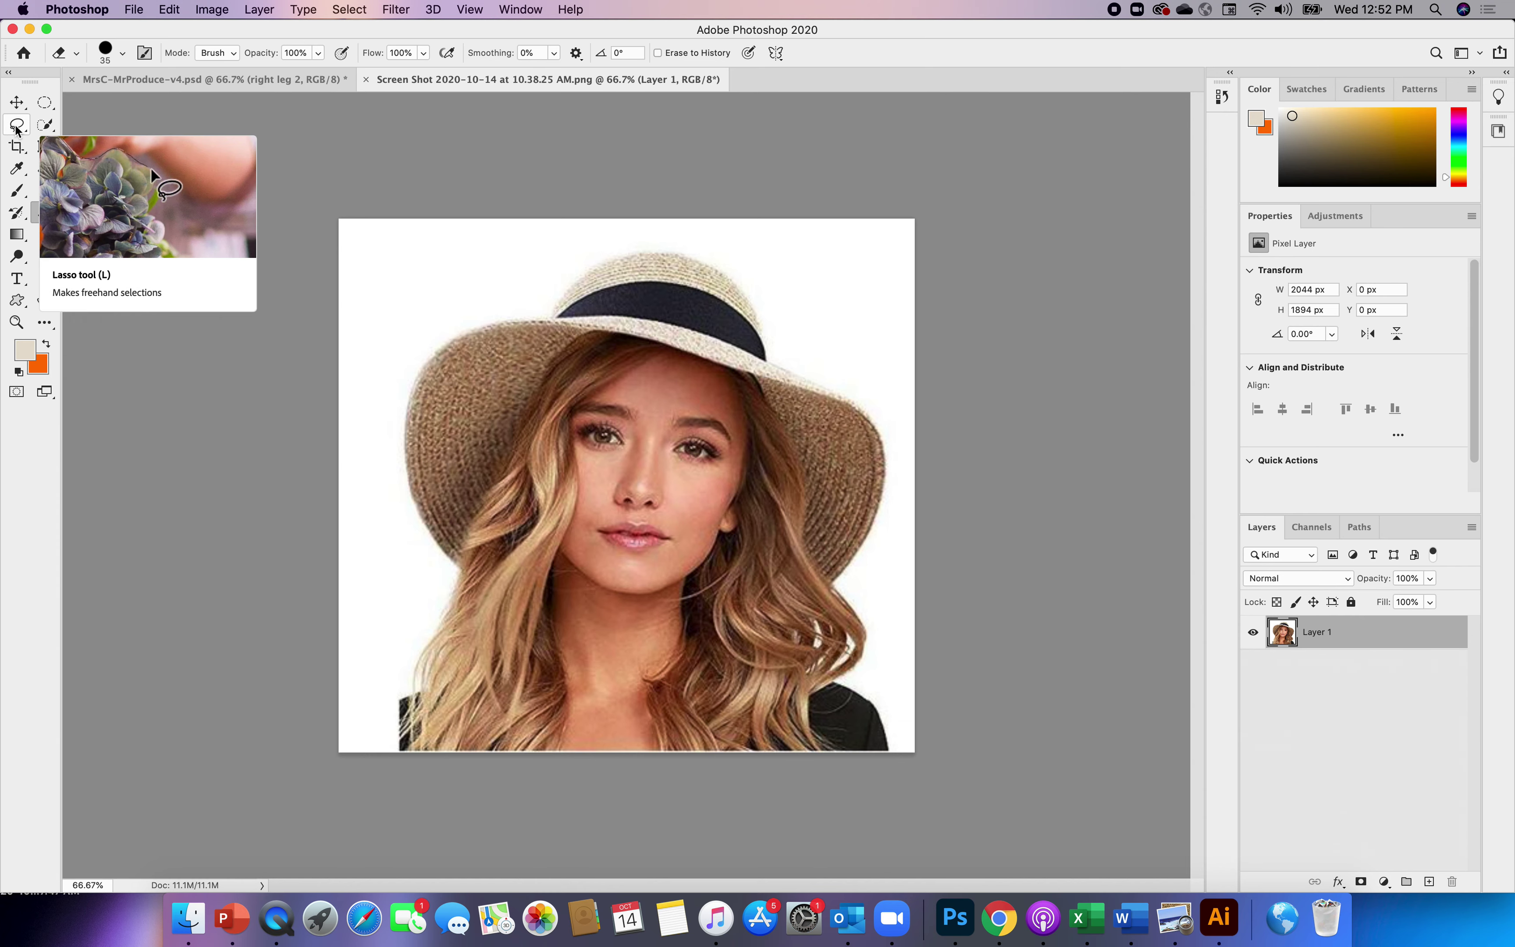
{"action": "left_click", "coordinate": [17, 128]}
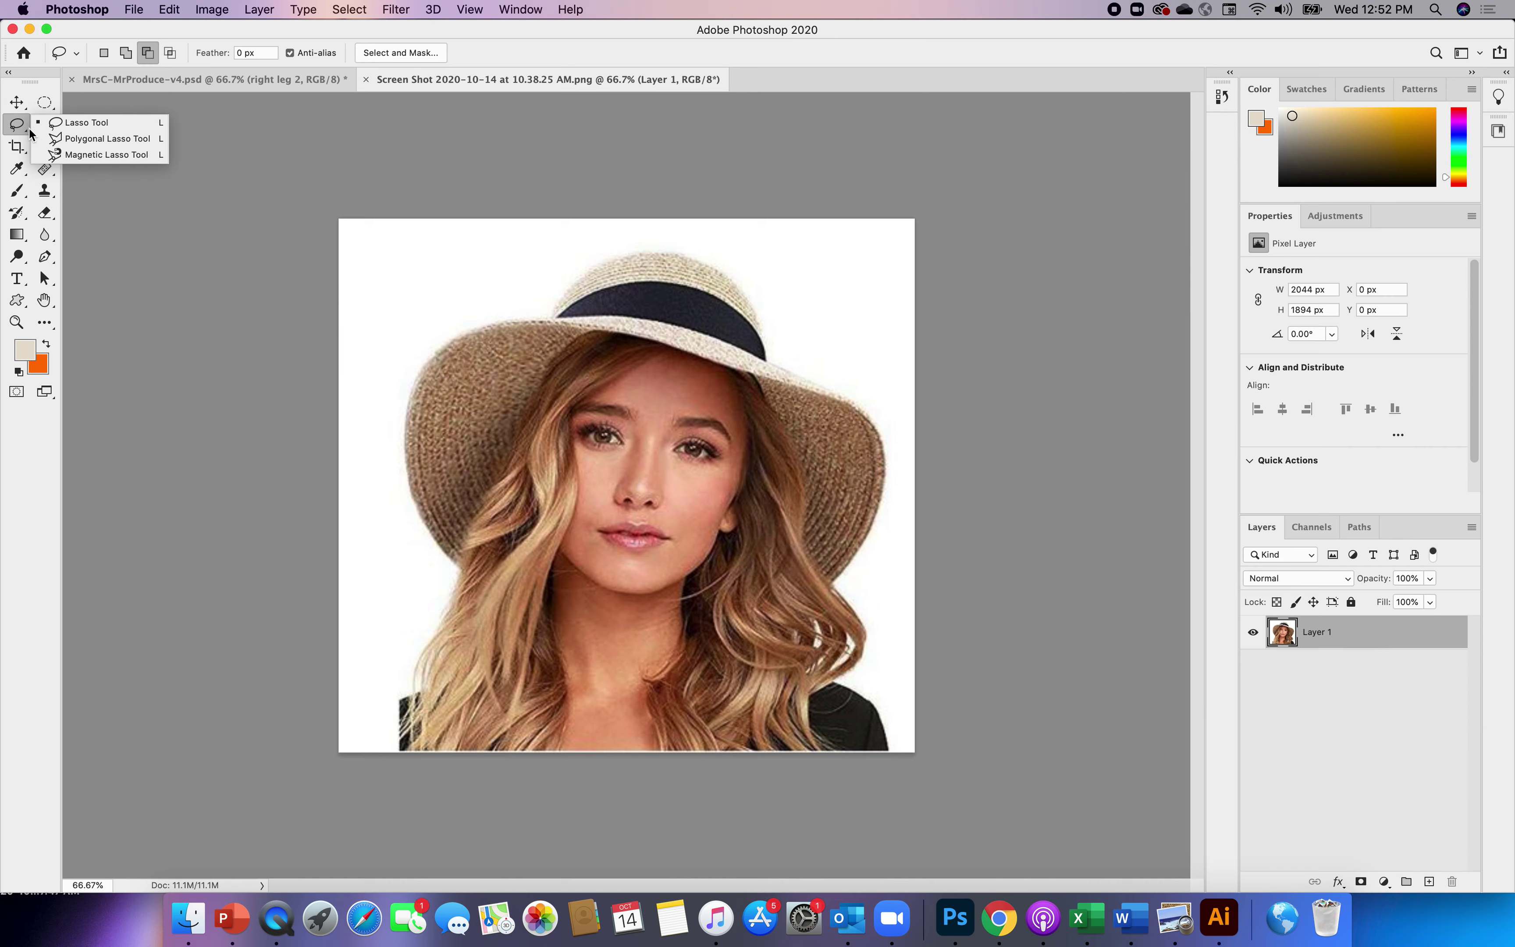
{"action": "left_click", "coordinate": [66, 155]}
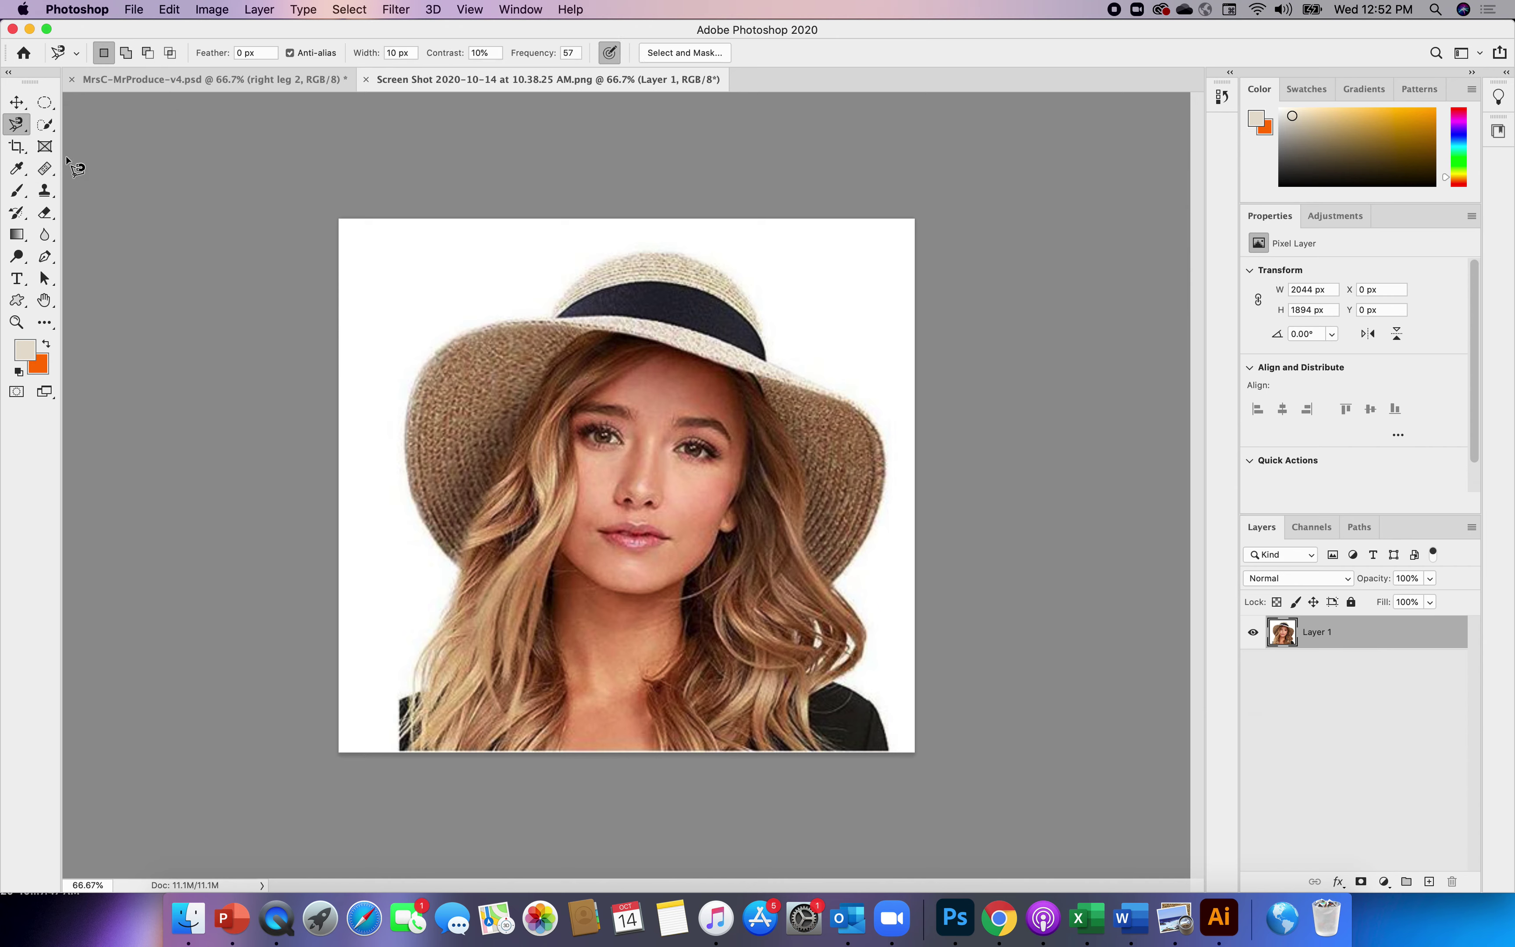
{"action": "left_click", "coordinate": [445, 346]}
{"action": "double_click", "coordinate": [420, 442]}
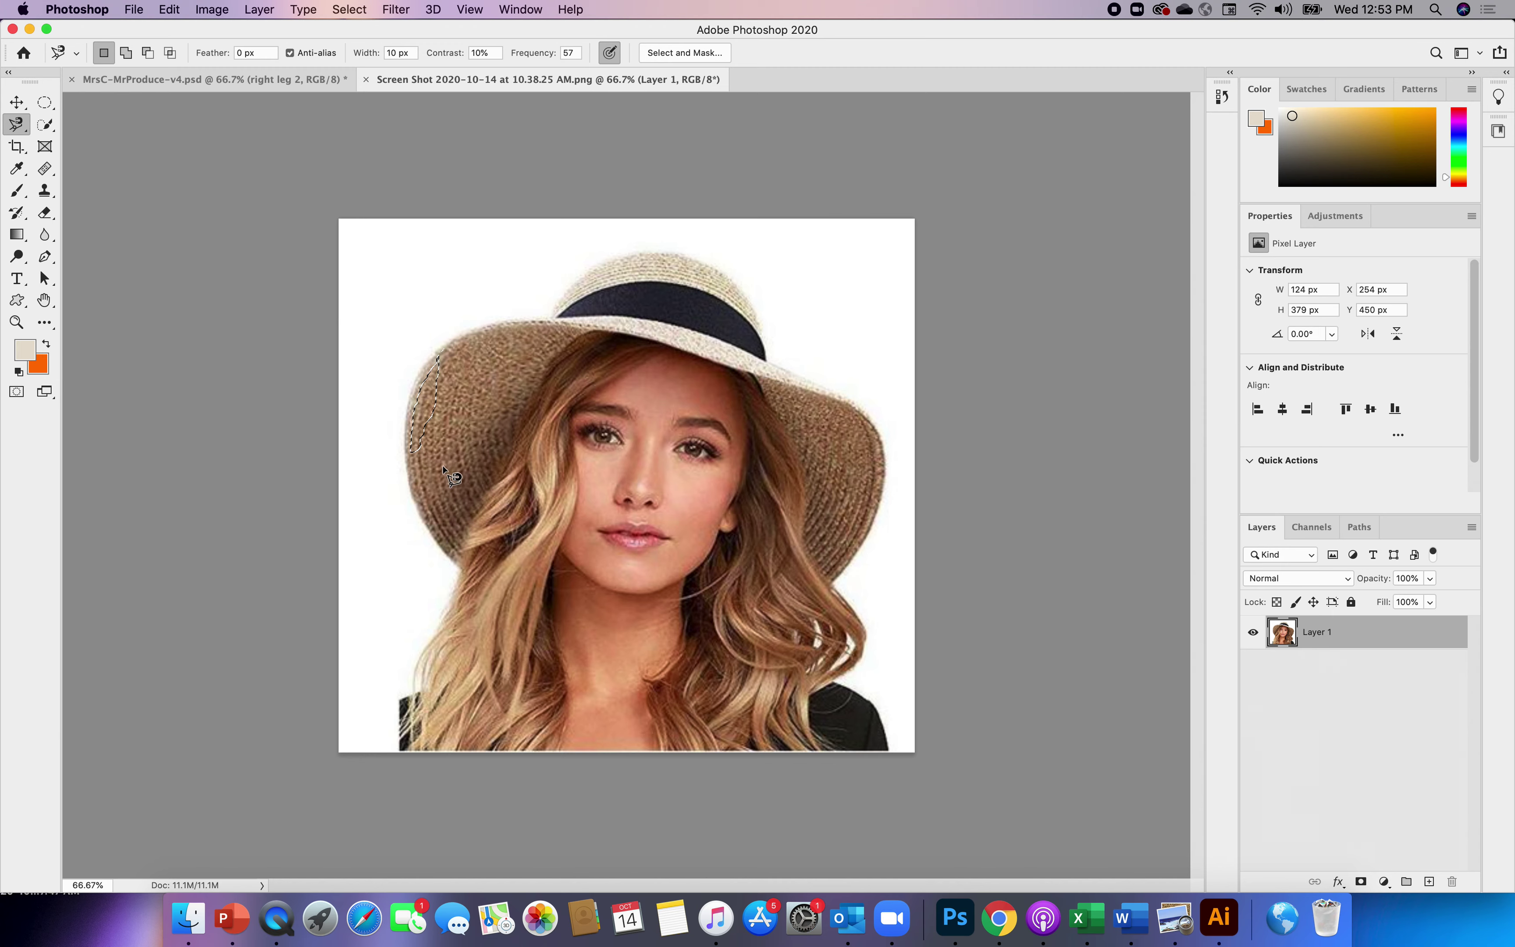
{"action": "key", "text": "super+z"}
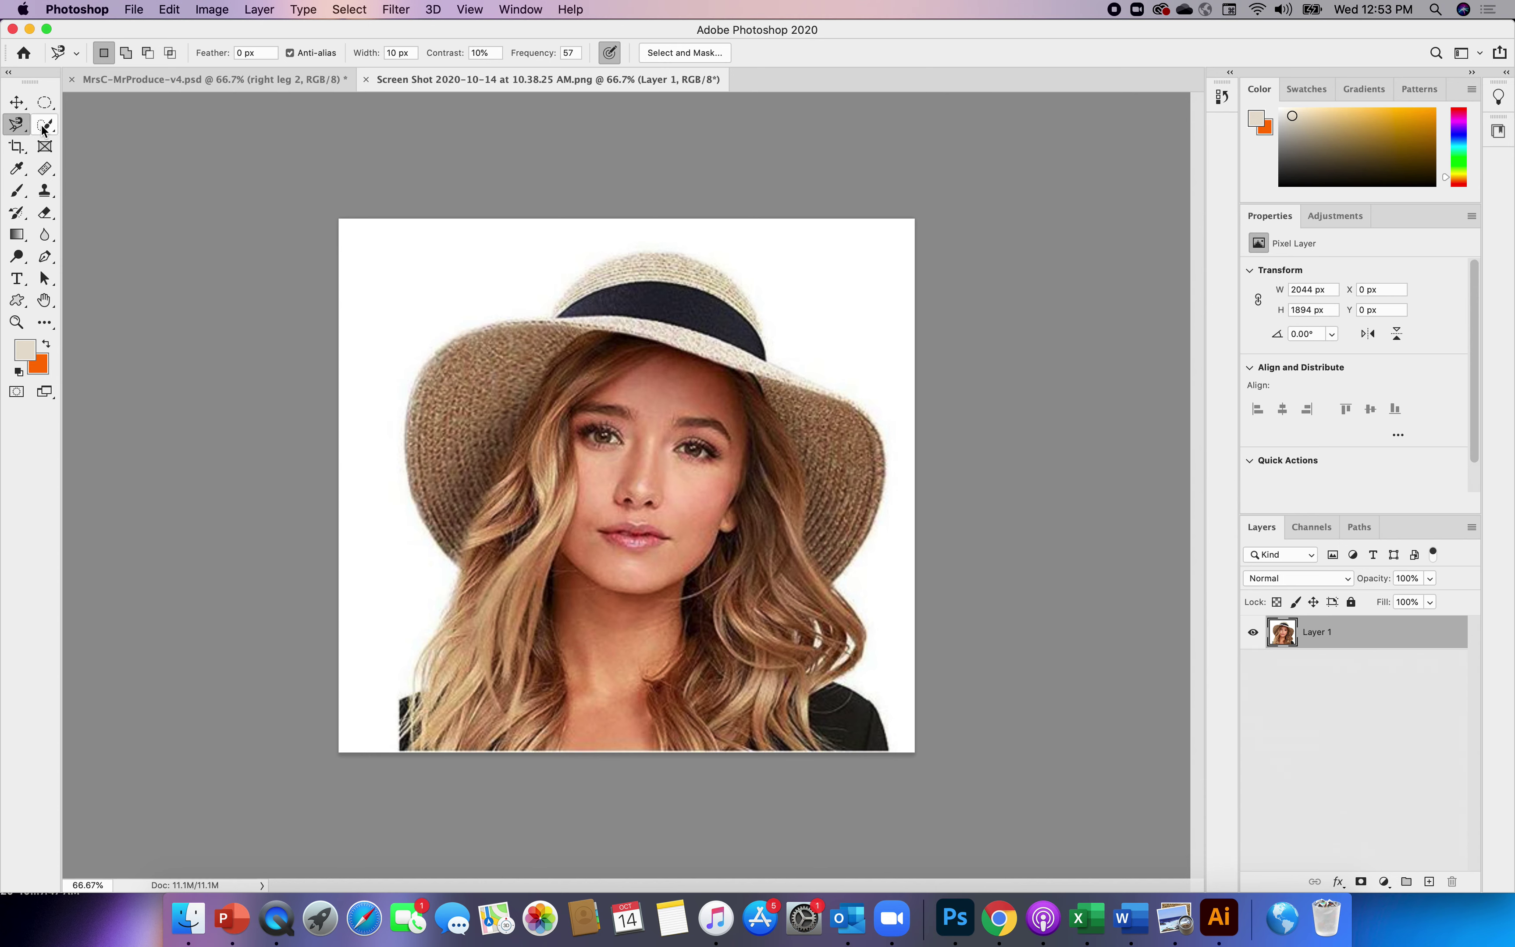
- Select the whole sun hat, including its crown, dark band and both sides of the brim, with the Quick Selection tool
{"action": "left_click_drag", "start_coordinate": [43, 128], "coordinate": [109, 138]}
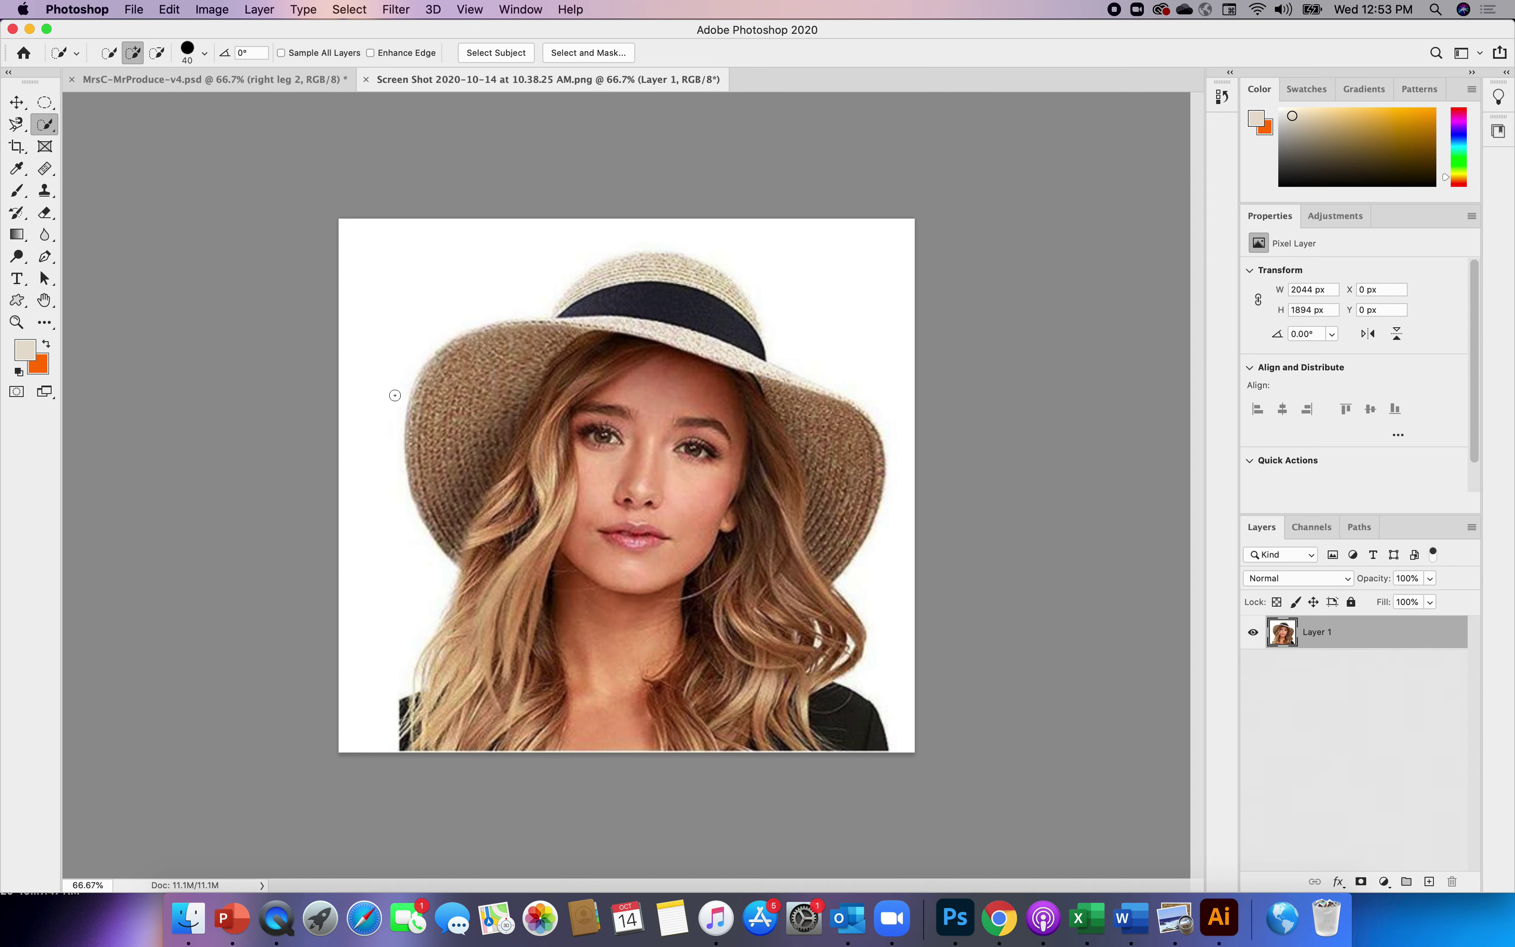
{"action": "mouse_move", "coordinate": [458, 378]}
{"action": "left_mouse_down"}
{"action": "mouse_move", "coordinate": [485, 432]}
{"action": "mouse_move", "coordinate": [529, 392]}
{"action": "mouse_move", "coordinate": [534, 404]}
{"action": "mouse_move", "coordinate": [479, 485]}
{"action": "mouse_move", "coordinate": [456, 489]}
{"action": "mouse_move", "coordinate": [451, 542]}
{"action": "mouse_move", "coordinate": [429, 439]}
{"action": "mouse_move", "coordinate": [413, 457]}
{"action": "mouse_move", "coordinate": [447, 551]}
{"action": "mouse_move", "coordinate": [468, 357]}
{"action": "mouse_move", "coordinate": [439, 357]}
{"action": "mouse_move", "coordinate": [452, 342]}
{"action": "mouse_move", "coordinate": [437, 367]}
{"action": "left_mouse_up"}
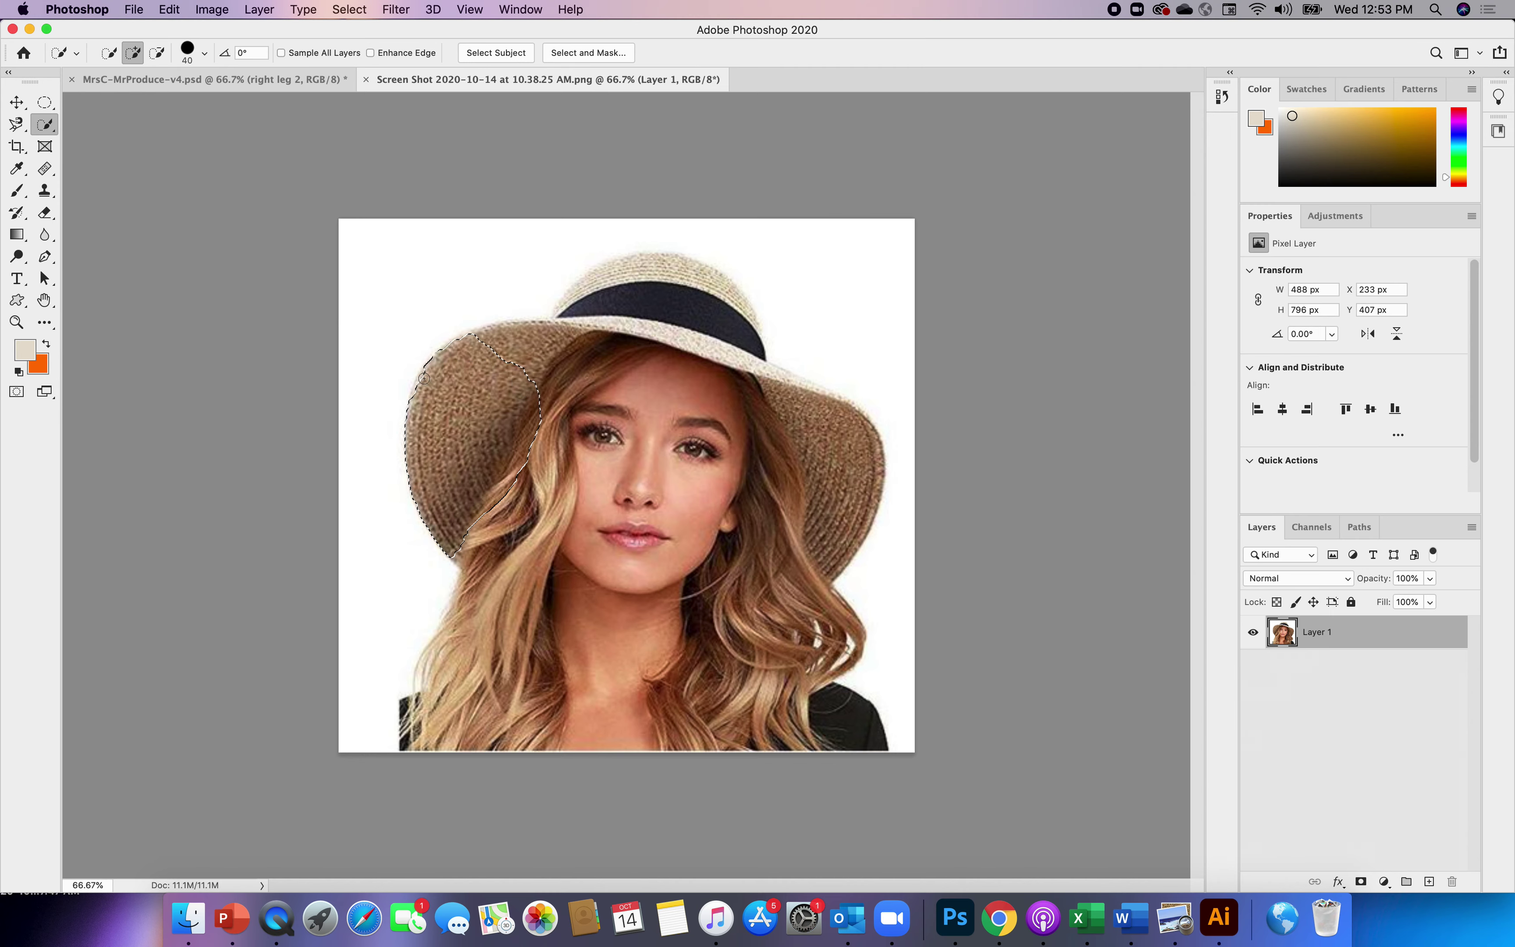
{"action": "left_click_drag", "start_coordinate": [426, 379], "coordinate": [431, 386]}
{"action": "mouse_move", "coordinate": [494, 329]}
{"action": "left_mouse_down"}
{"action": "mouse_move", "coordinate": [545, 322]}
{"action": "mouse_move", "coordinate": [569, 331]}
{"action": "mouse_move", "coordinate": [562, 344]}
{"action": "mouse_move", "coordinate": [591, 334]}
{"action": "mouse_move", "coordinate": [603, 297]}
{"action": "mouse_move", "coordinate": [564, 304]}
{"action": "left_mouse_up"}
{"action": "left_click_drag", "start_coordinate": [601, 280], "coordinate": [598, 270]}
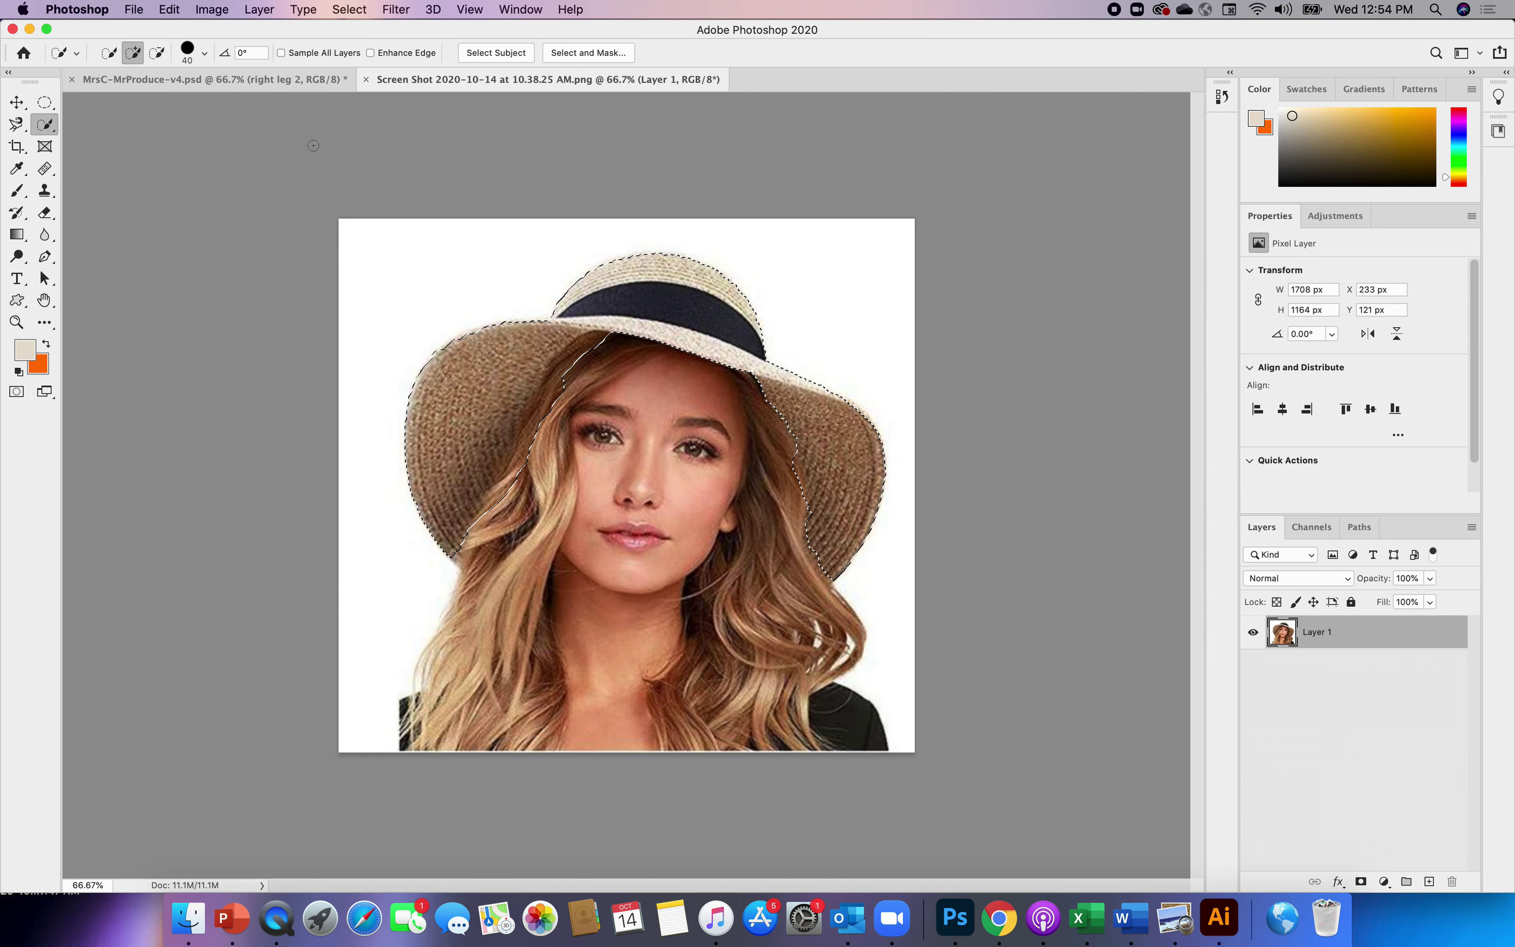
- Subtract the hair along the inner edge of the left brim from the hat selection with a 27 px Quick Selection brush
{"action": "left_click", "coordinate": [159, 55]}
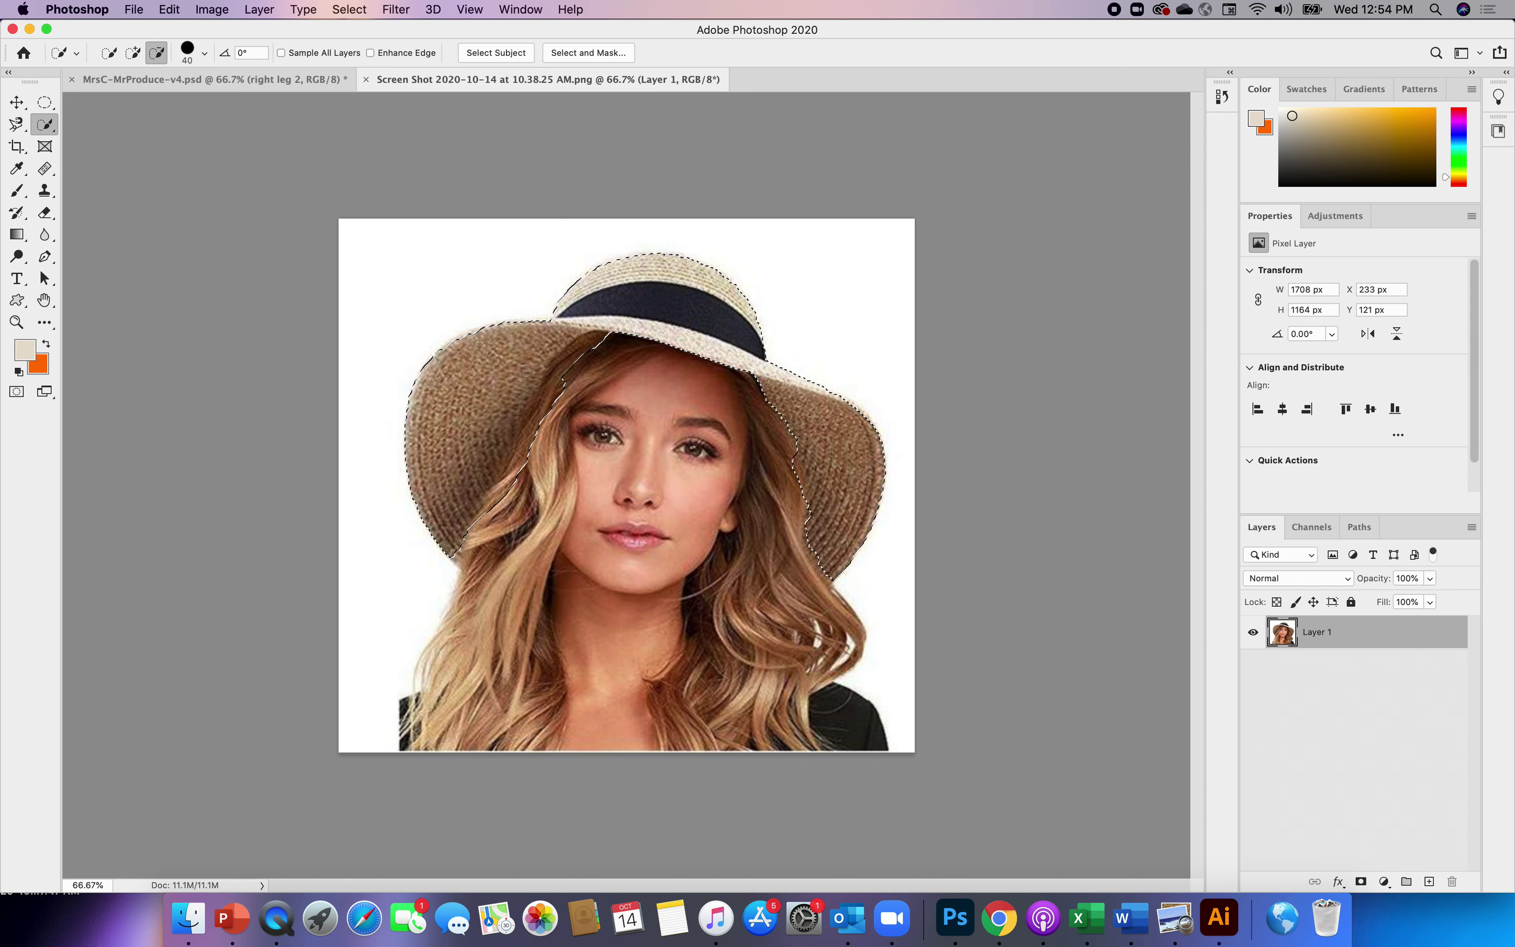
{"action": "left_click", "coordinate": [204, 54]}
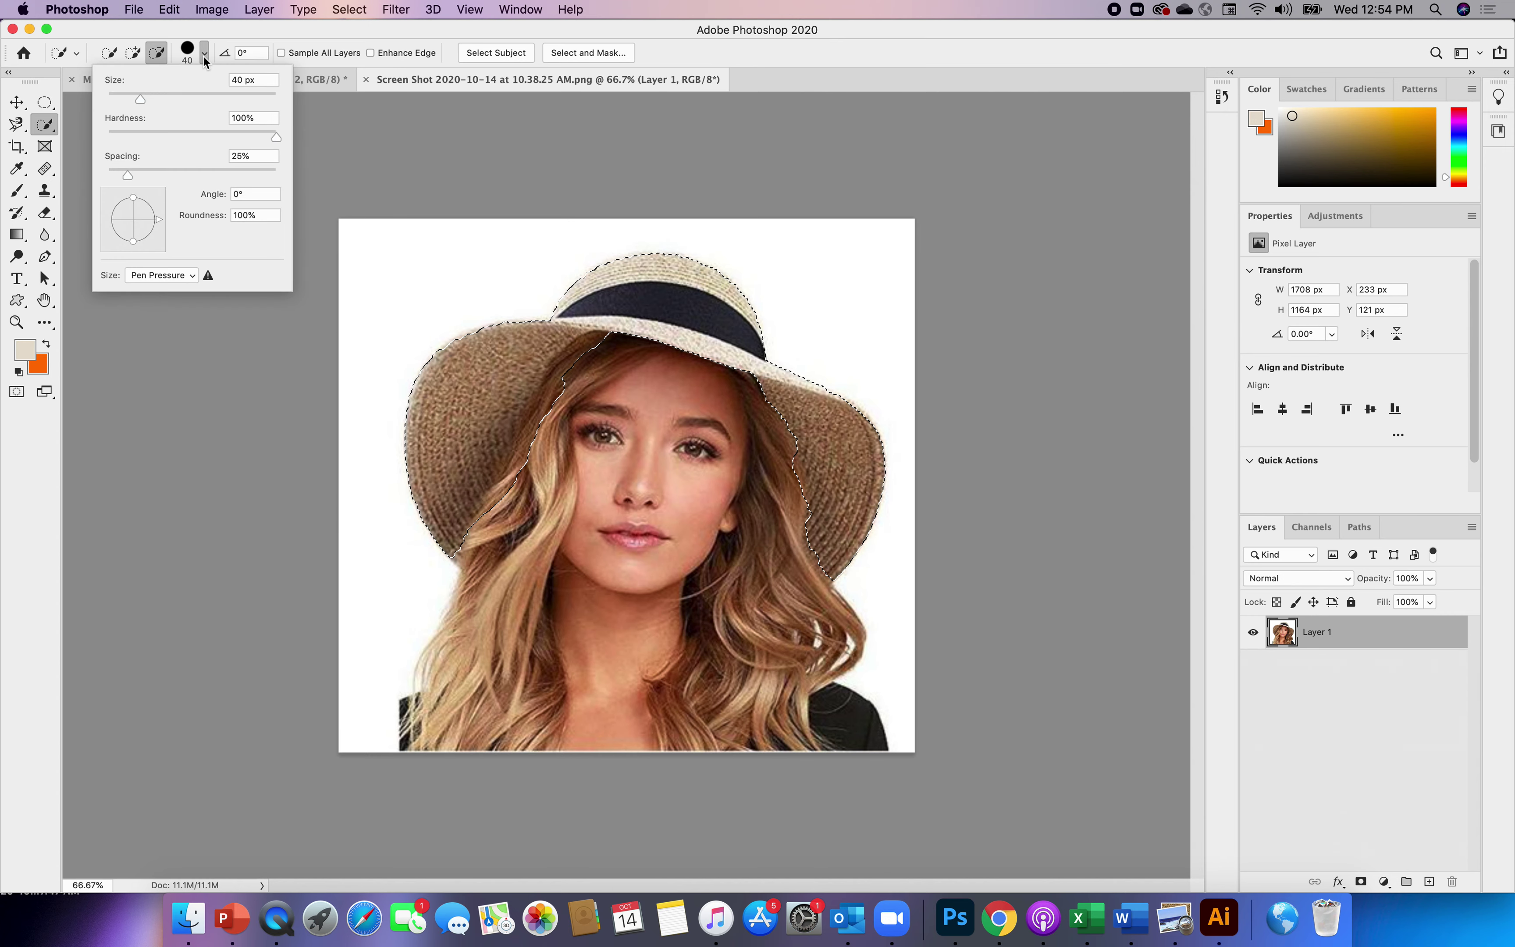
{"action": "left_click_drag", "start_coordinate": [142, 99], "coordinate": [138, 100]}
{"action": "left_click_drag", "start_coordinate": [132, 101], "coordinate": [130, 100]}
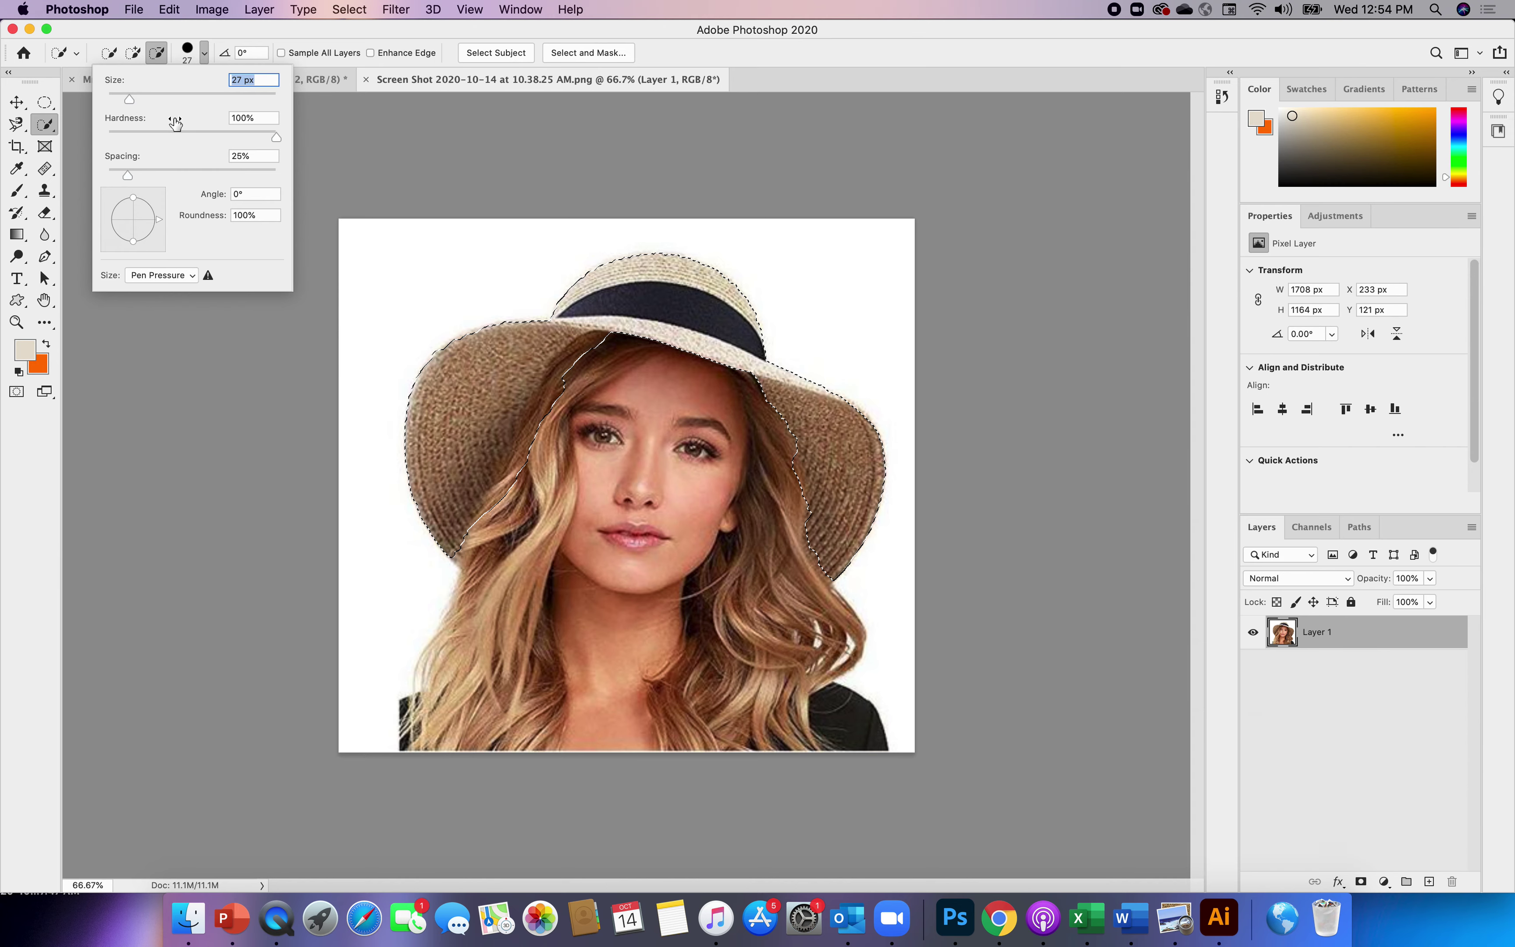
{"action": "left_click", "coordinate": [548, 400]}
{"action": "left_click_drag", "start_coordinate": [558, 395], "coordinate": [558, 374]}
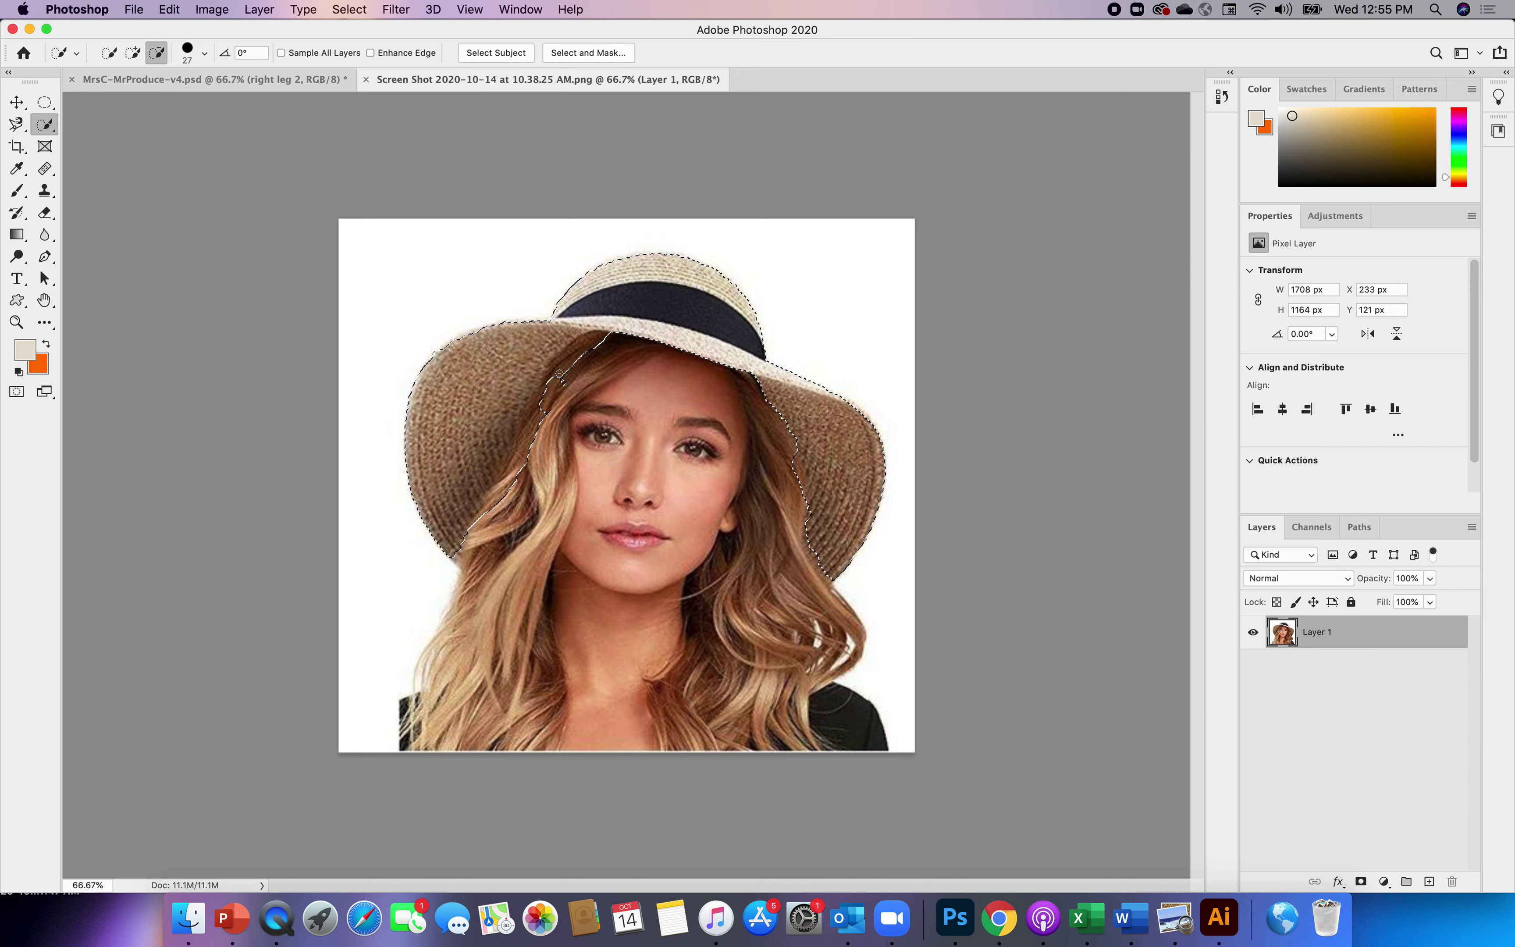
{"action": "left_click_drag", "start_coordinate": [559, 374], "coordinate": [569, 364]}
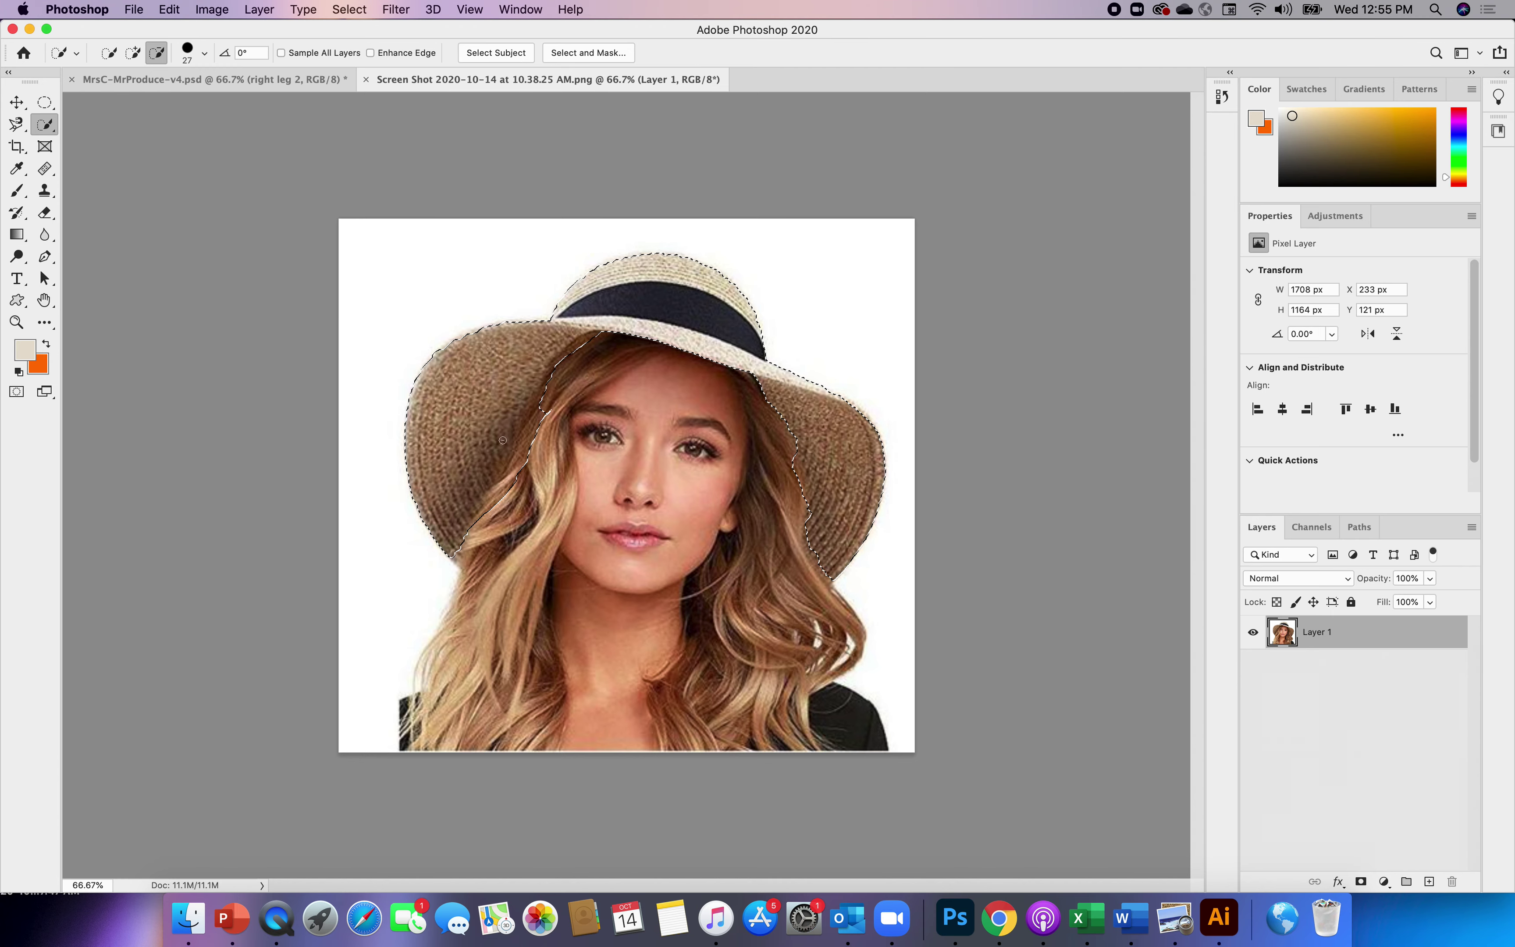
{"action": "left_click", "coordinate": [536, 410]}
{"action": "left_click_drag", "start_coordinate": [538, 400], "coordinate": [509, 464]}
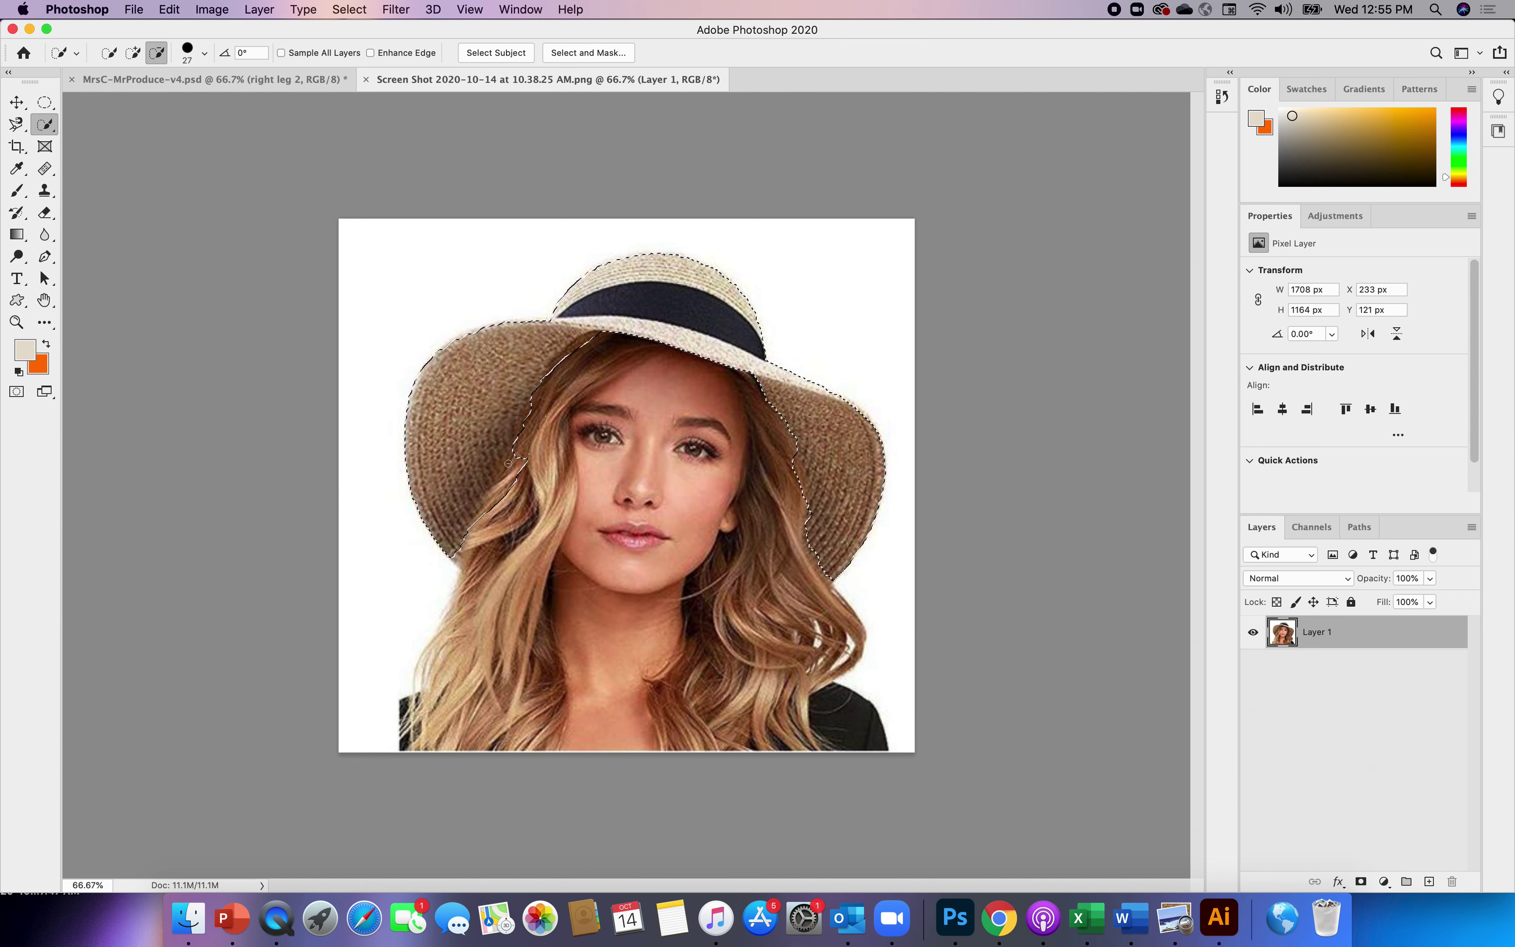
{"action": "mouse_move", "coordinate": [508, 463]}
{"action": "left_mouse_down"}
{"action": "mouse_move", "coordinate": [488, 502]}
{"action": "mouse_move", "coordinate": [500, 551]}
{"action": "left_mouse_up"}
- Move the selected hat into MrsC-MrProduce-v4.psd and position it over the green apple head
{"action": "left_click", "coordinate": [17, 103]}
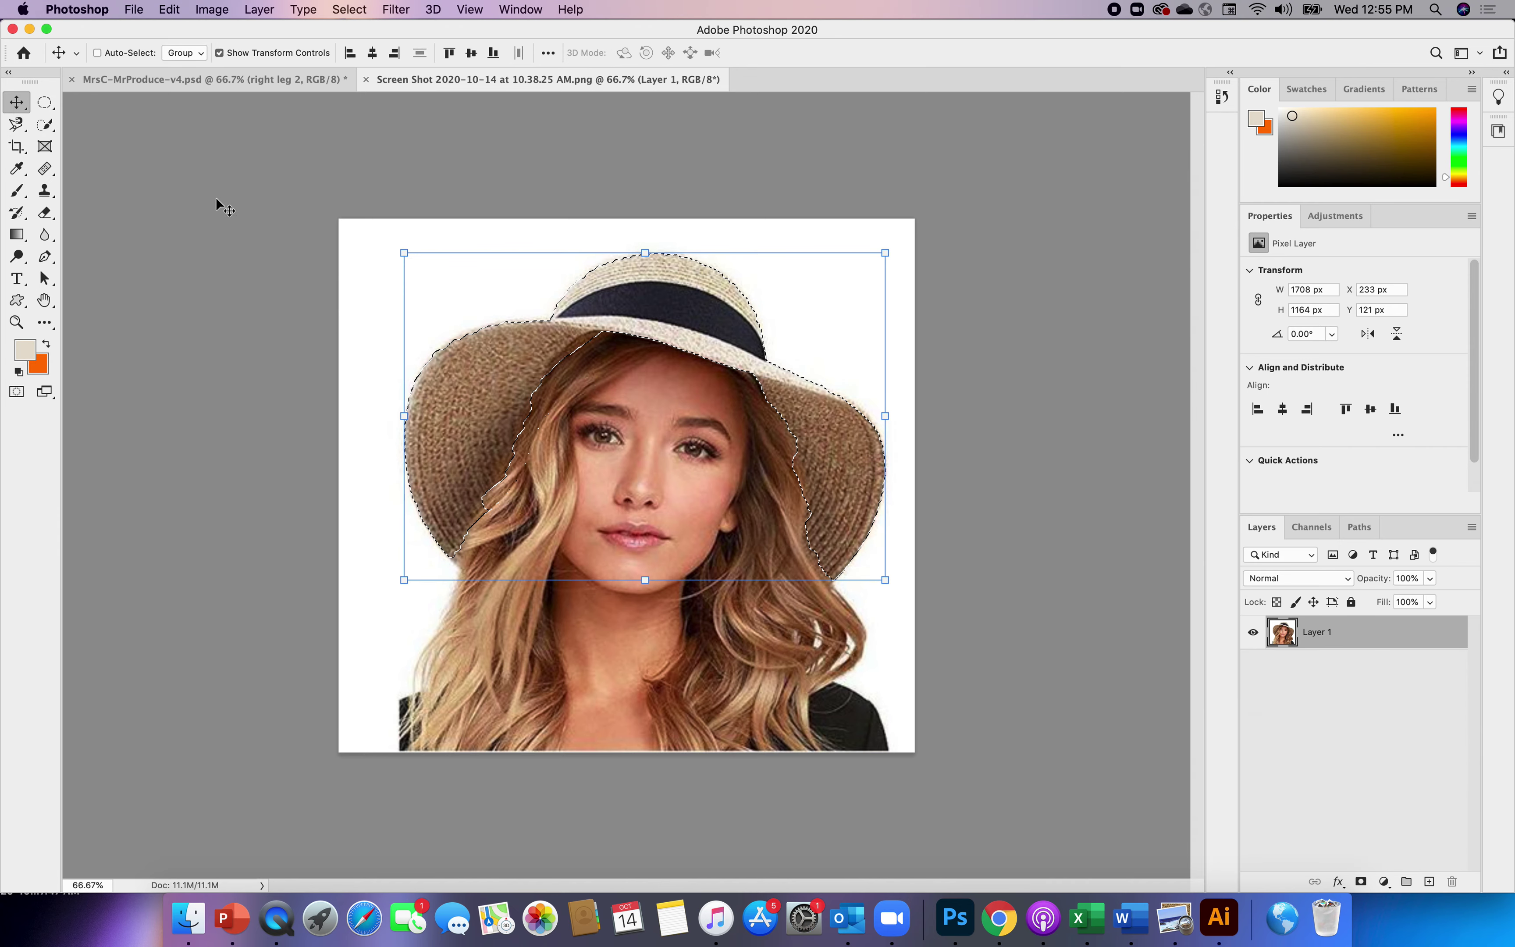
{"action": "left_click_drag", "start_coordinate": [663, 323], "coordinate": [296, 78]}
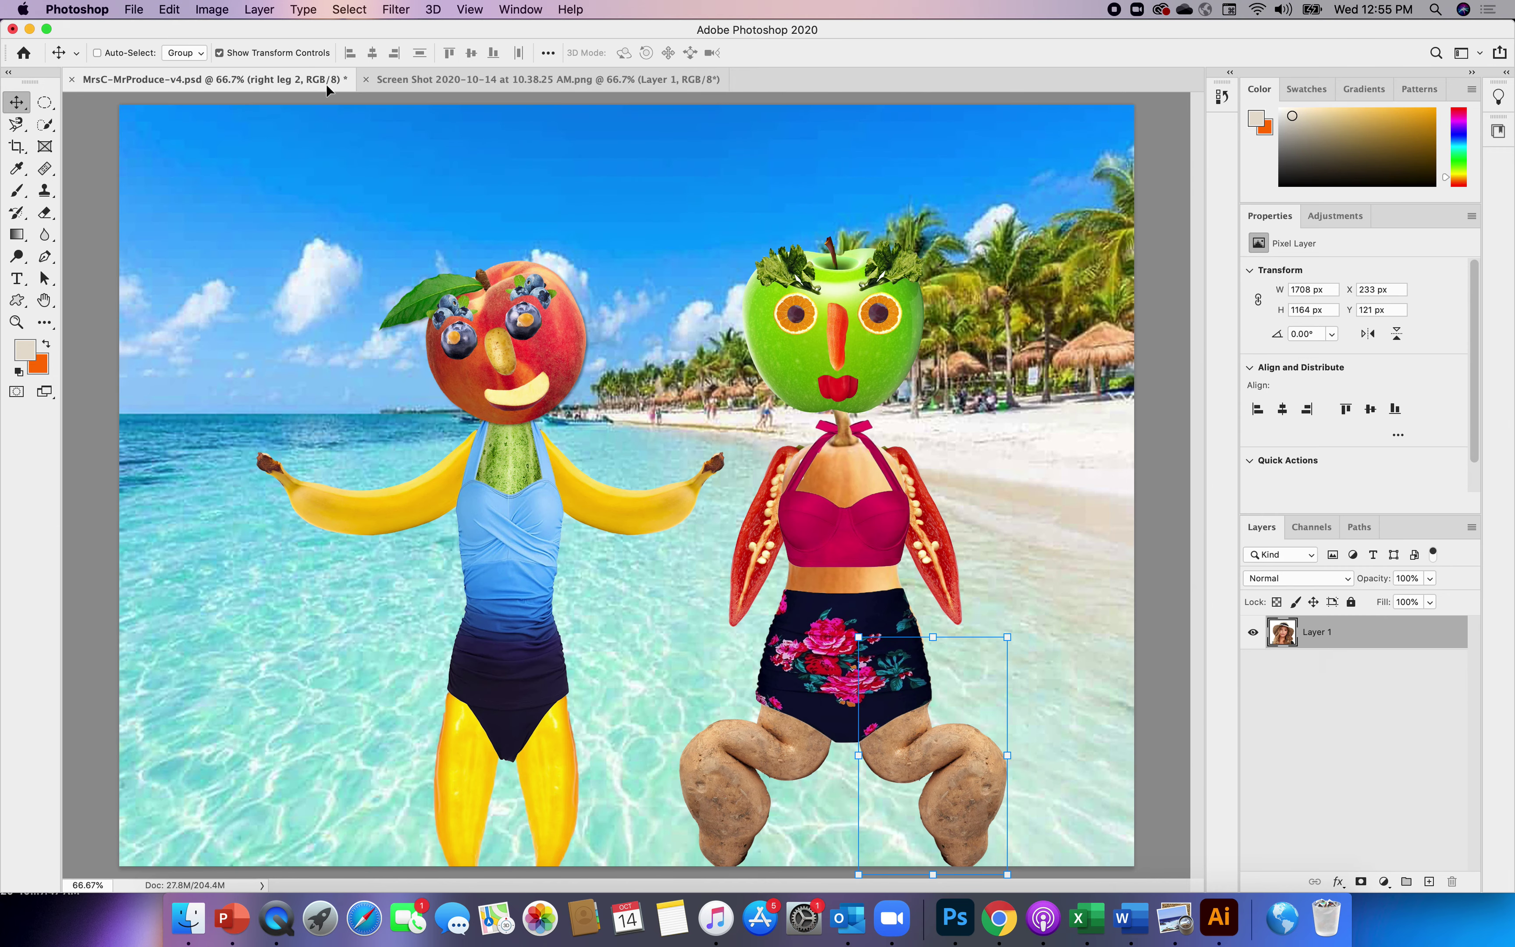
{"action": "left_click_drag", "start_coordinate": [908, 257], "coordinate": [907, 257]}
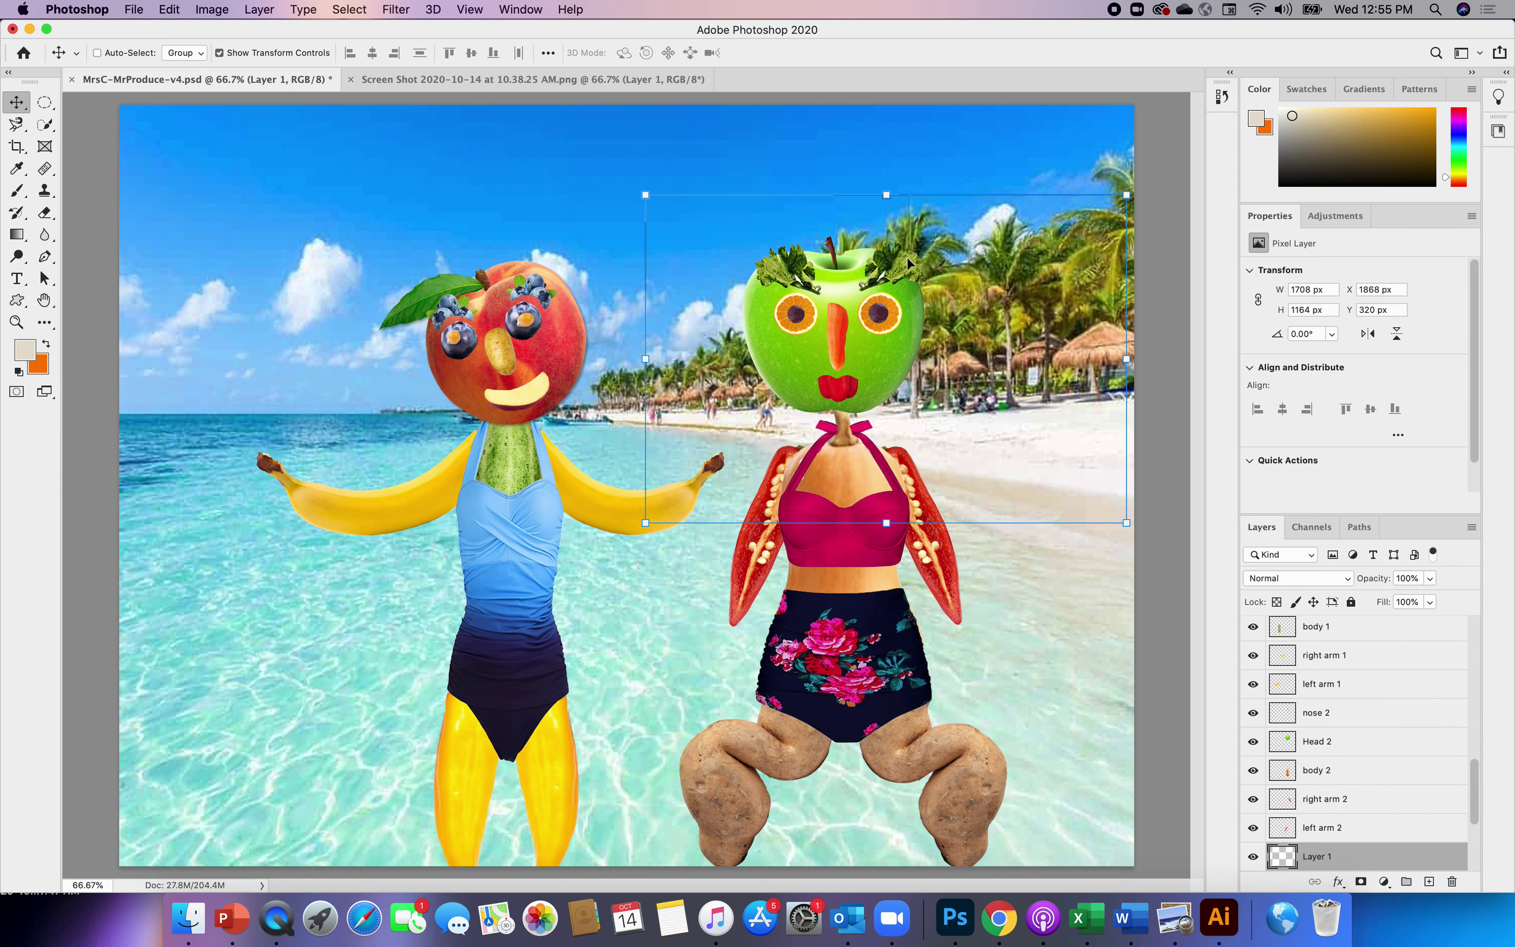
{"action": "left_click_drag", "start_coordinate": [1001, 320], "coordinate": [964, 270]}
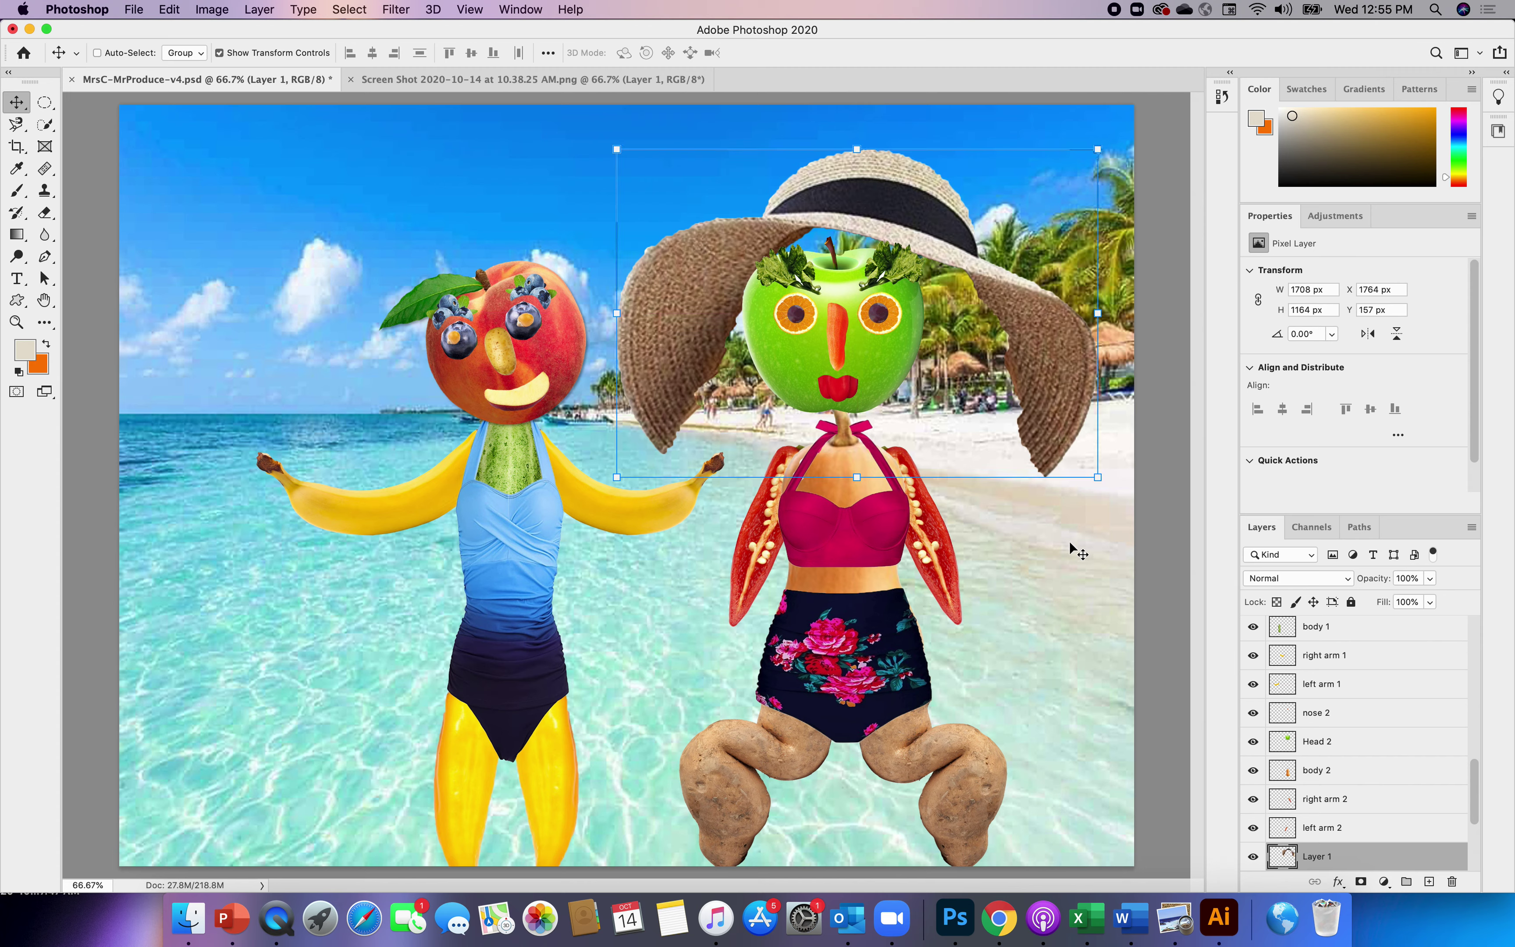
- Scale the hat to about 61% width and 67% height and move it onto the peach head
{"action": "left_click_drag", "start_coordinate": [1097, 477], "coordinate": [962, 404]}
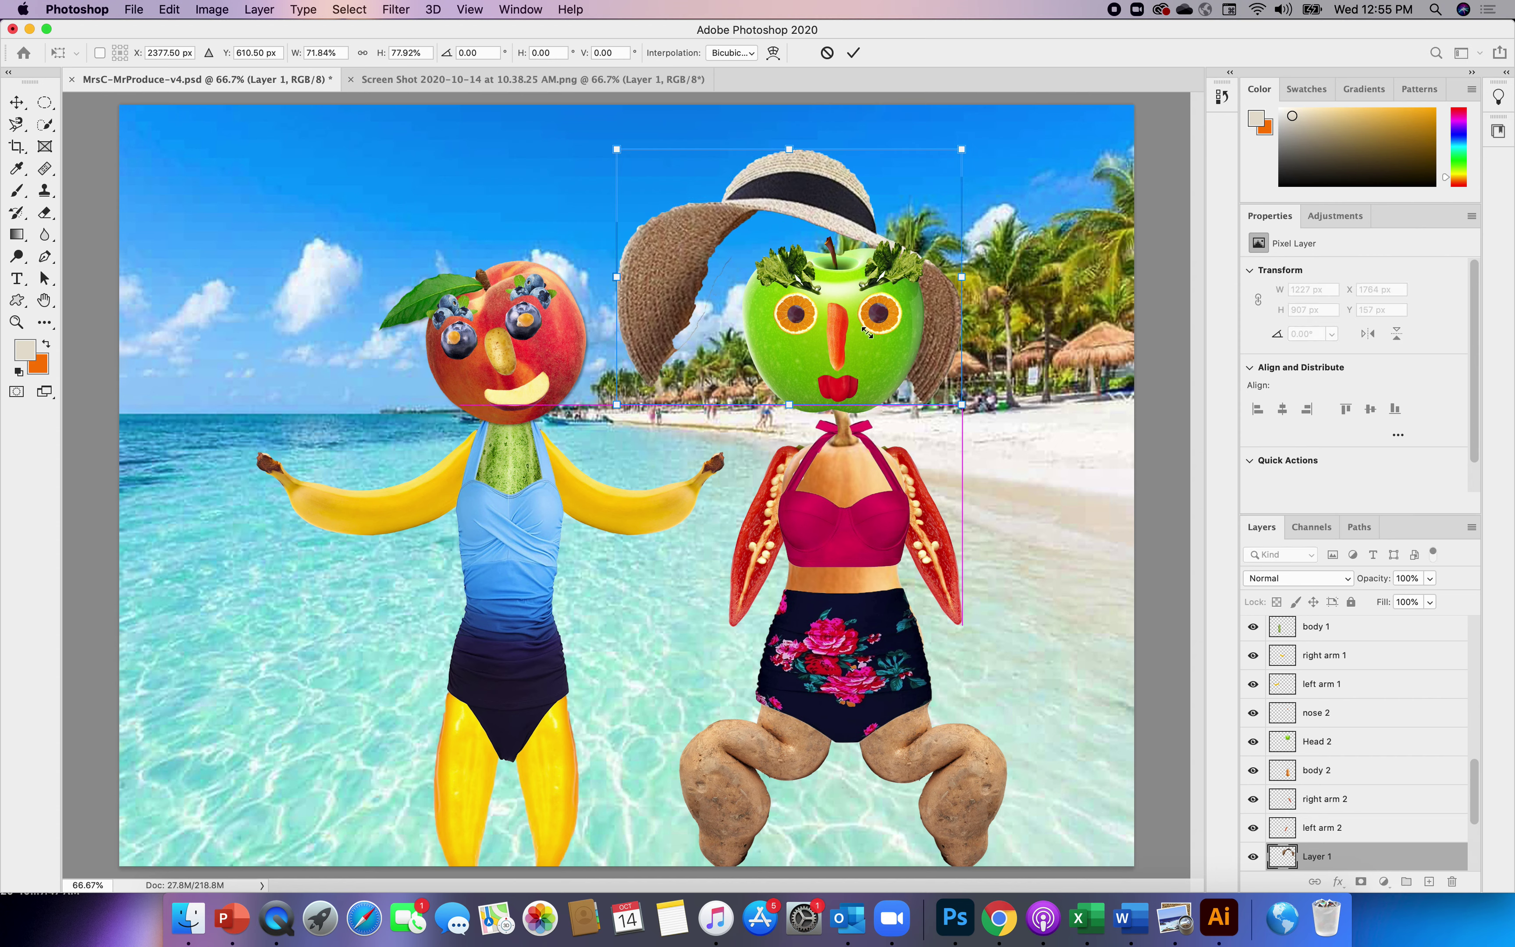
{"action": "left_click_drag", "start_coordinate": [617, 278], "coordinate": [670, 309]}
{"action": "left_click_drag", "start_coordinate": [816, 145], "coordinate": [835, 180]}
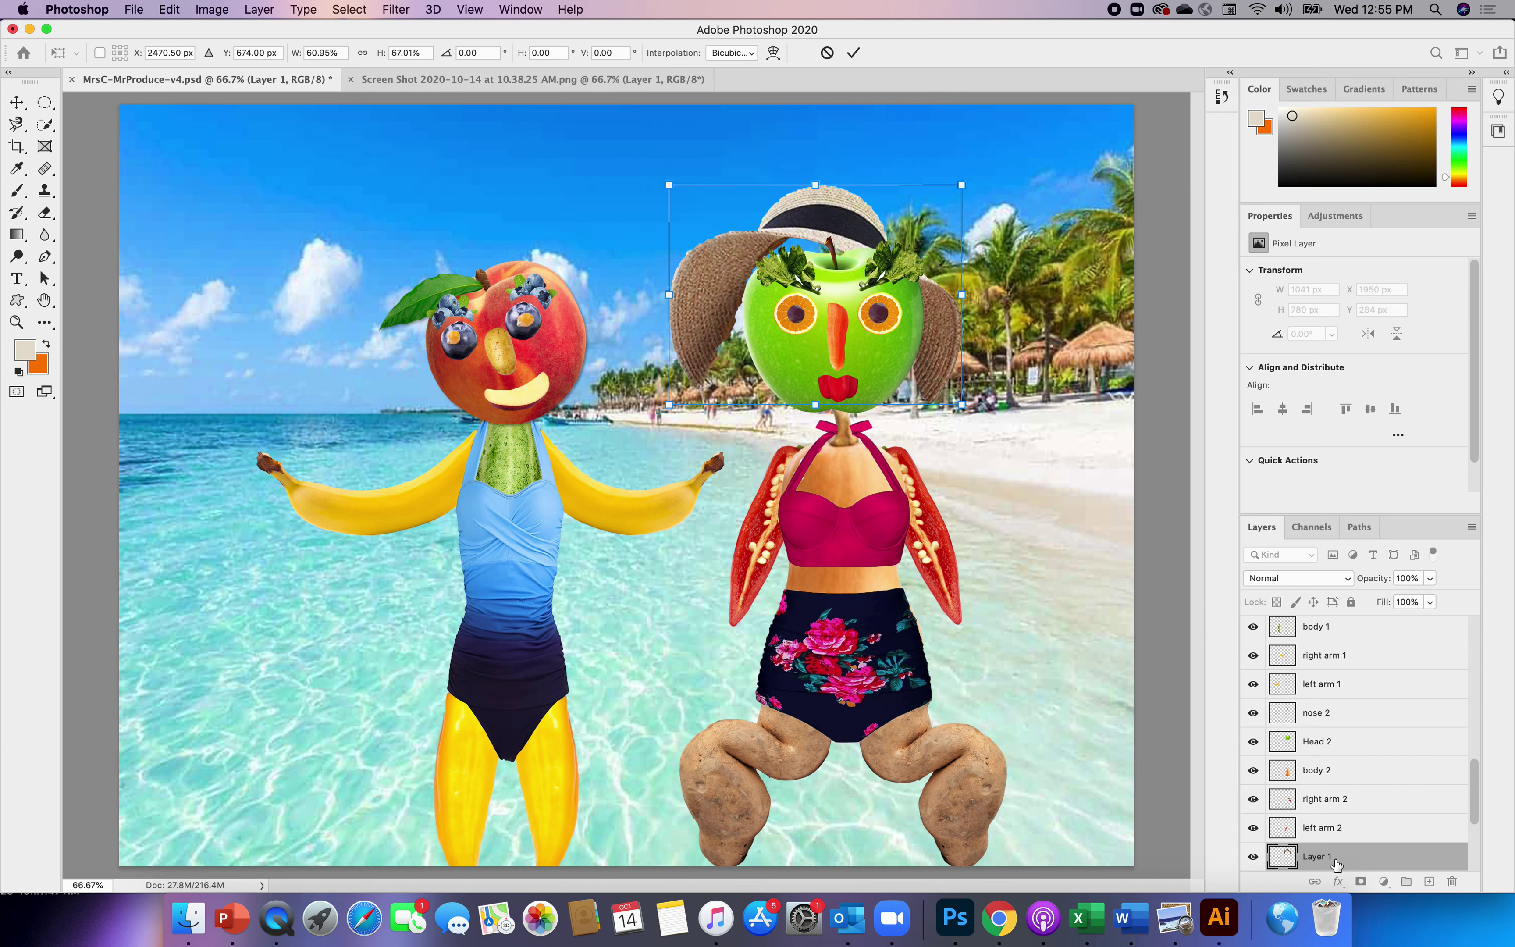
{"action": "key", "text": "Return"}
{"action": "double_click", "coordinate": [1316, 857]}
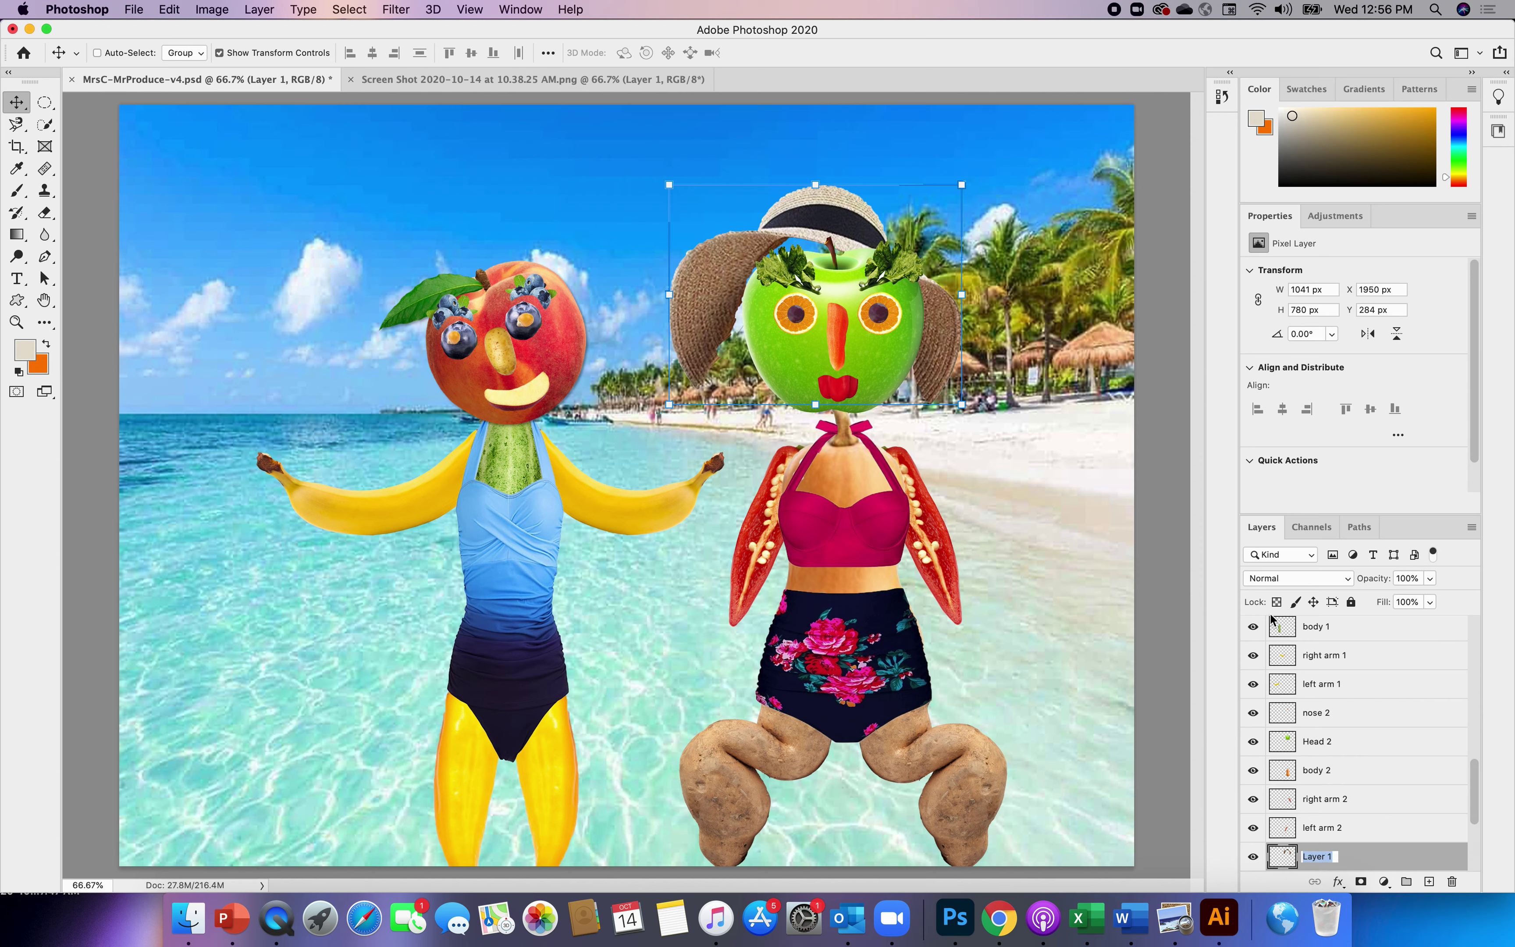
{"action": "key", "text": "Return"}
{"action": "left_click_drag", "start_coordinate": [775, 199], "coordinate": [482, 232]}
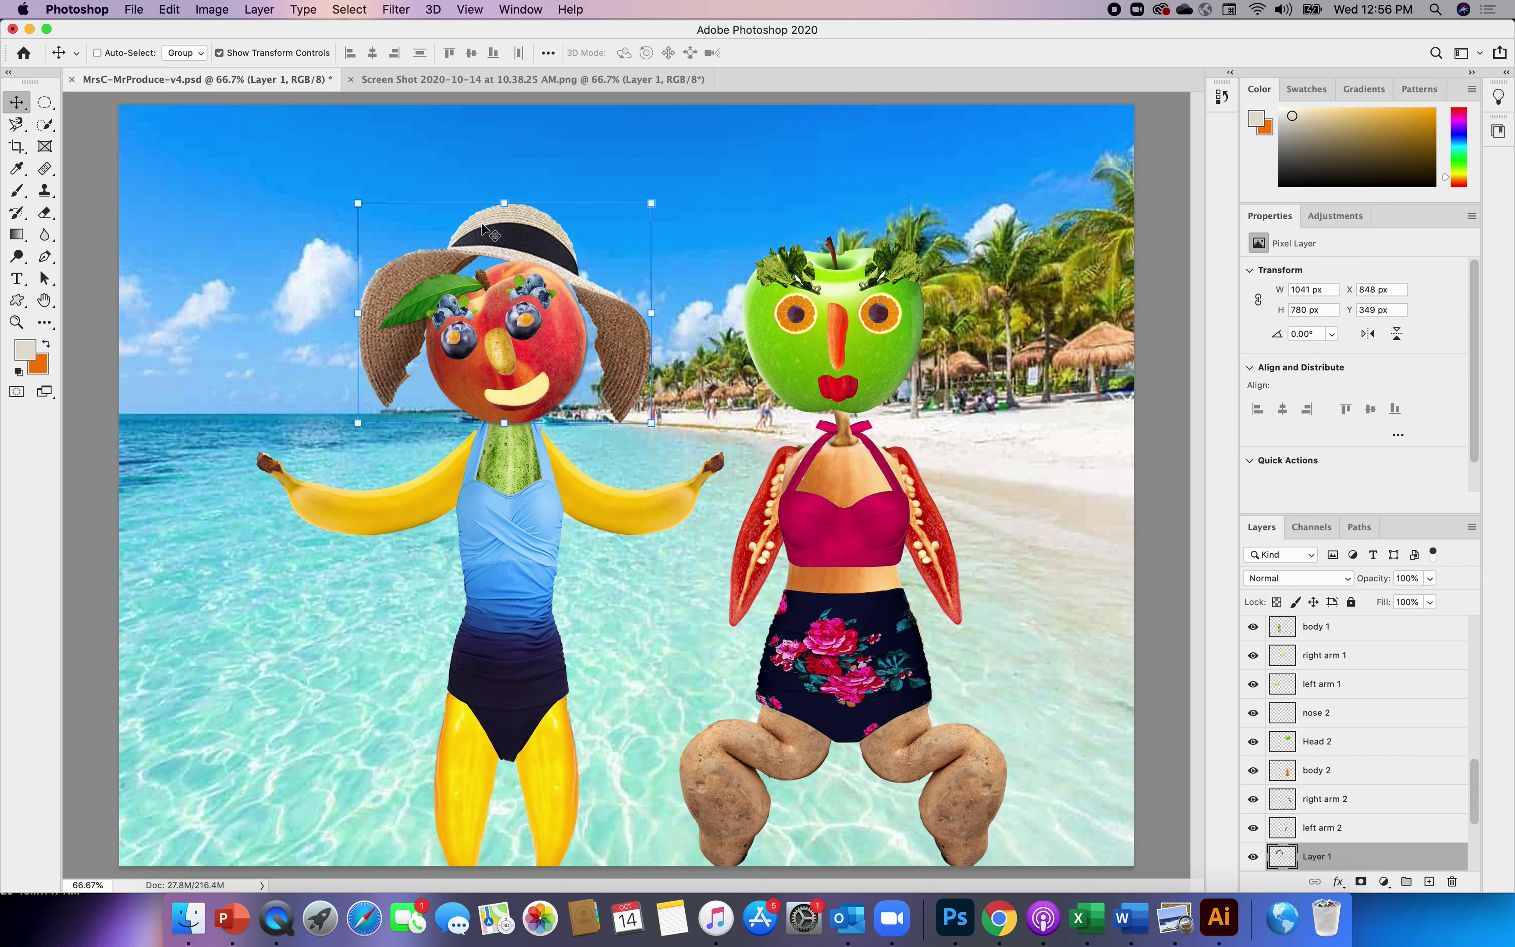
- Rename the hat's layer, Layer 1, as "left girl hat" and move it directly above the Head 1 layer
{"action": "double_click", "coordinate": [1319, 858]}
{"action": "type", "text": "left girl hat"}
{"action": "key", "text": "Return"}
{"action": "mouse_move", "coordinate": [1471, 792]}
{"action": "left_mouse_down"}
{"action": "mouse_move", "coordinate": [1480, 842]}
{"action": "mouse_move", "coordinate": [1477, 799]}
{"action": "left_mouse_up"}
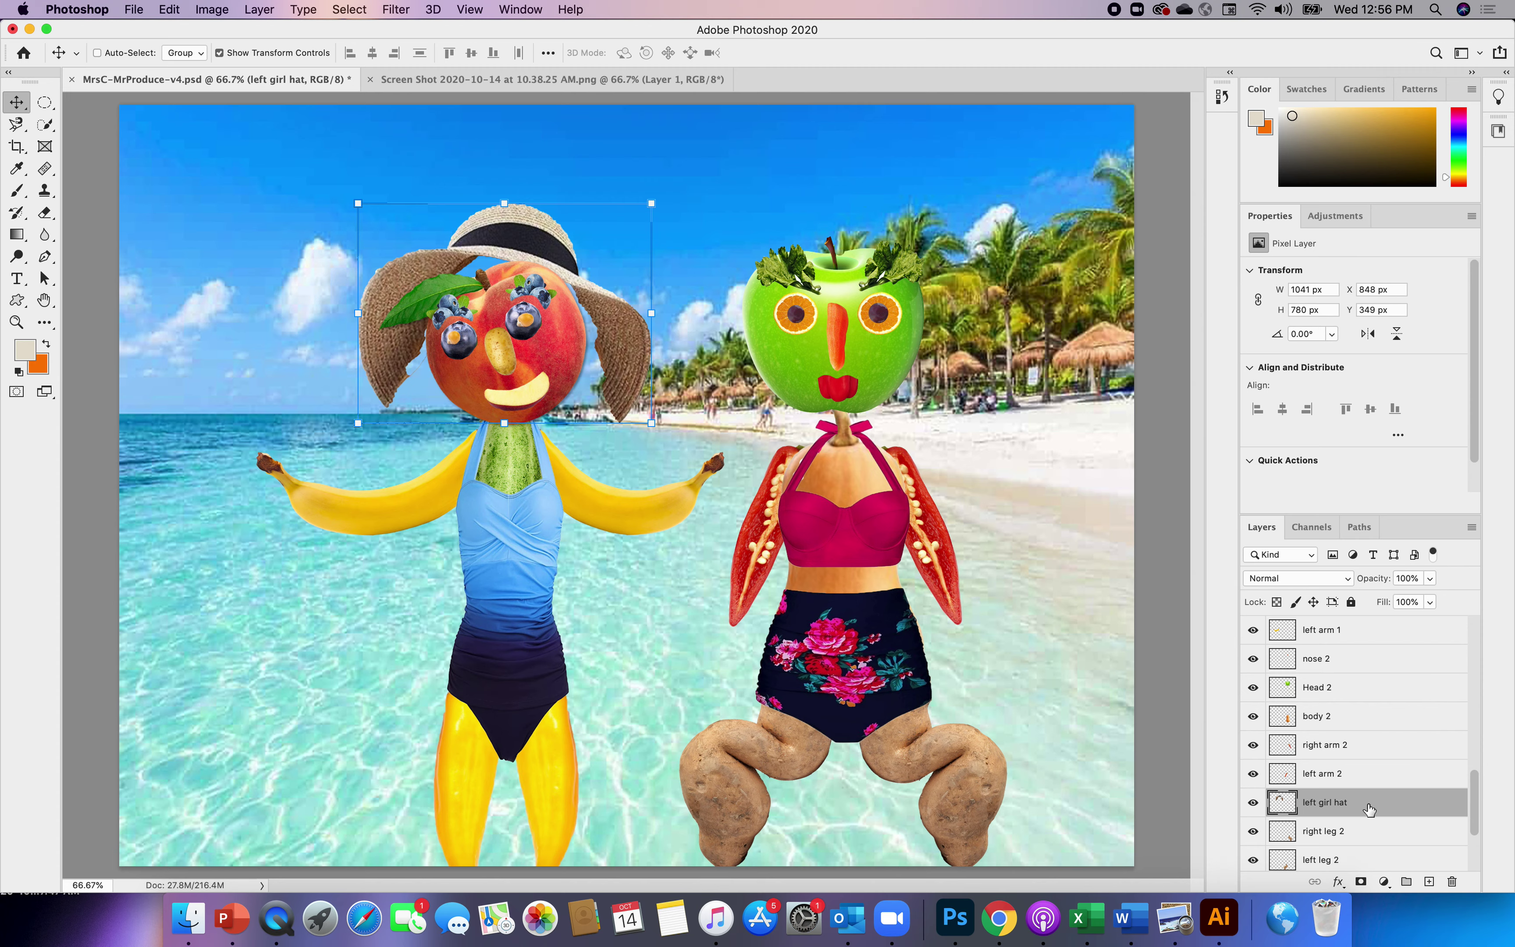
{"action": "mouse_move", "coordinate": [1367, 806]}
{"action": "left_mouse_down"}
{"action": "mouse_move", "coordinate": [1350, 605]}
{"action": "mouse_move", "coordinate": [1374, 819]}
{"action": "mouse_move", "coordinate": [1359, 887]}
{"action": "mouse_move", "coordinate": [1354, 794]}
{"action": "left_mouse_up"}
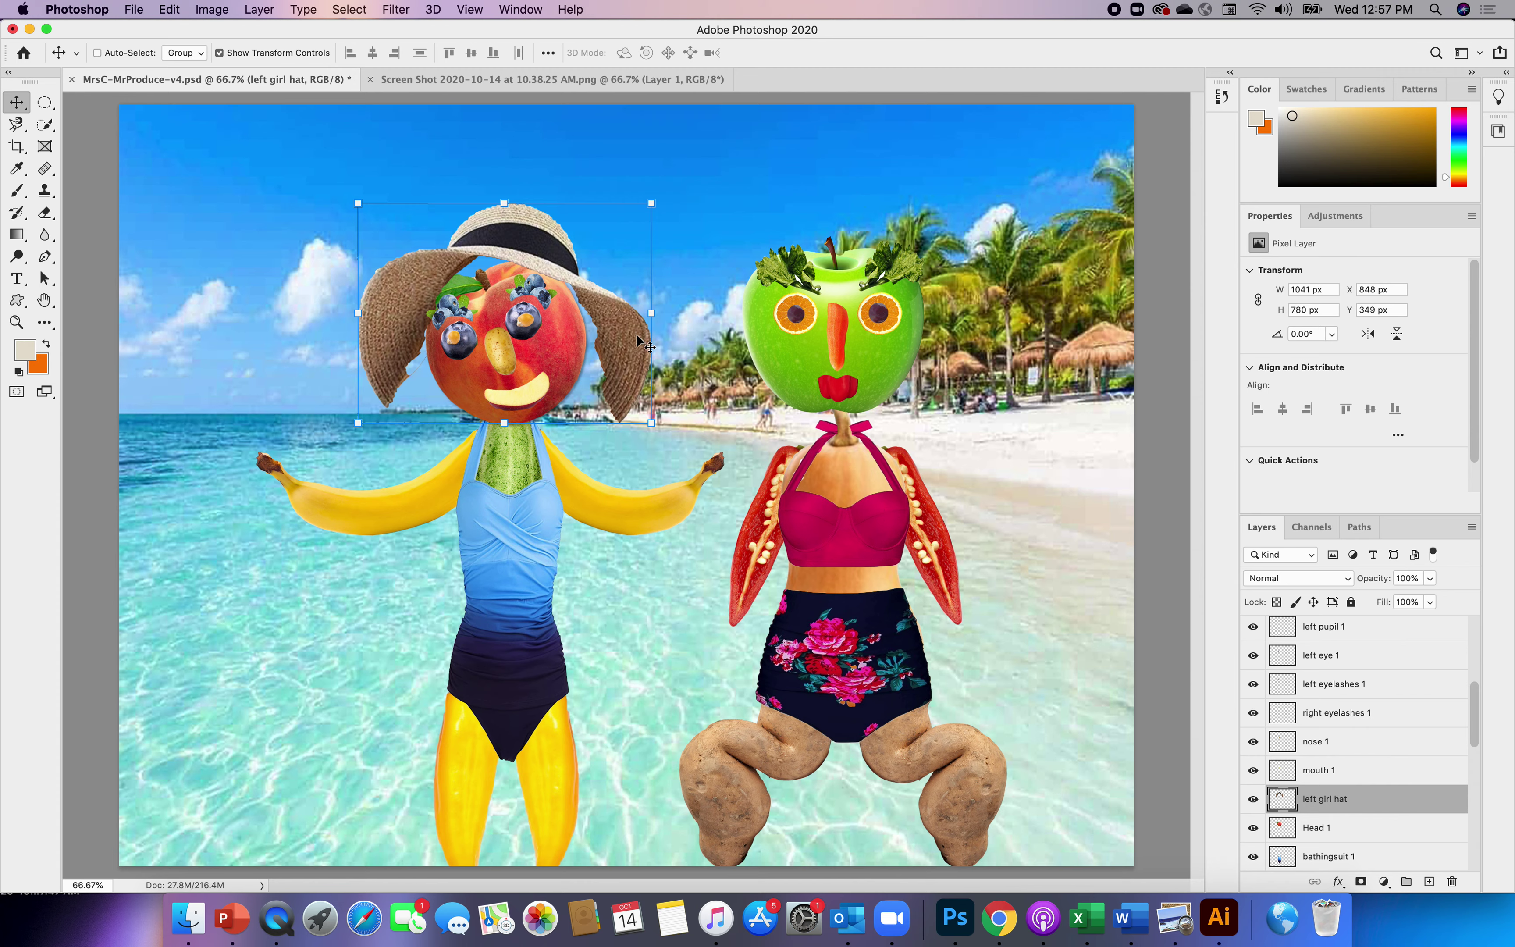
- Resize the left girl hat to about 94% width and 85% height so it sits closer around the peach head
{"action": "left_click_drag", "start_coordinate": [652, 423], "coordinate": [646, 419]}
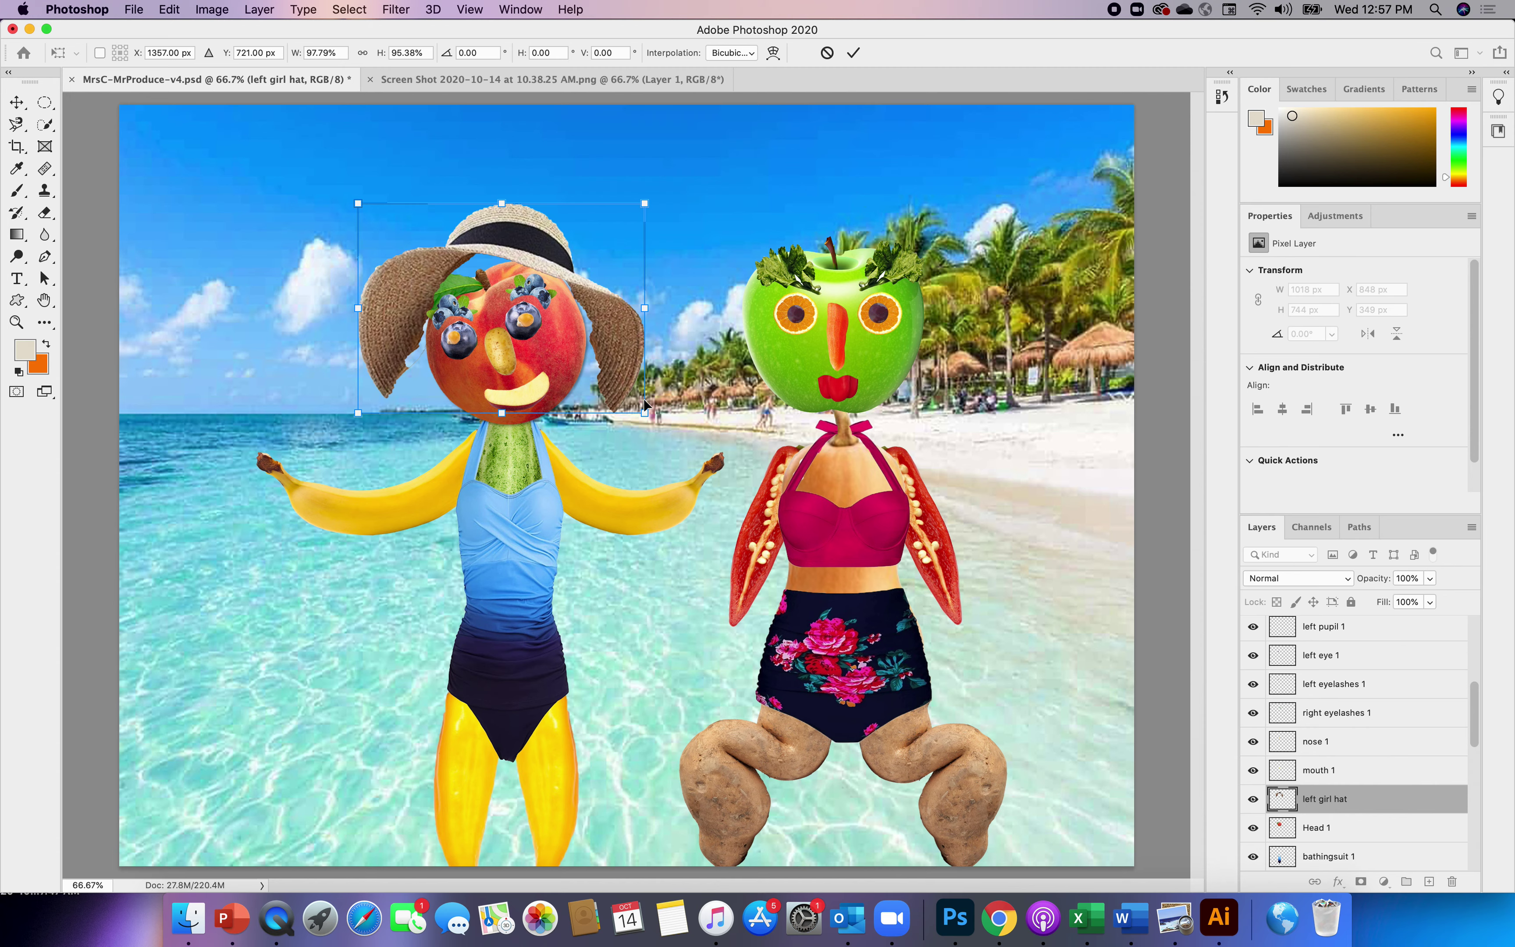
{"action": "left_click_drag", "start_coordinate": [645, 413], "coordinate": [615, 412]}
{"action": "left_click_drag", "start_coordinate": [489, 206], "coordinate": [504, 228]}
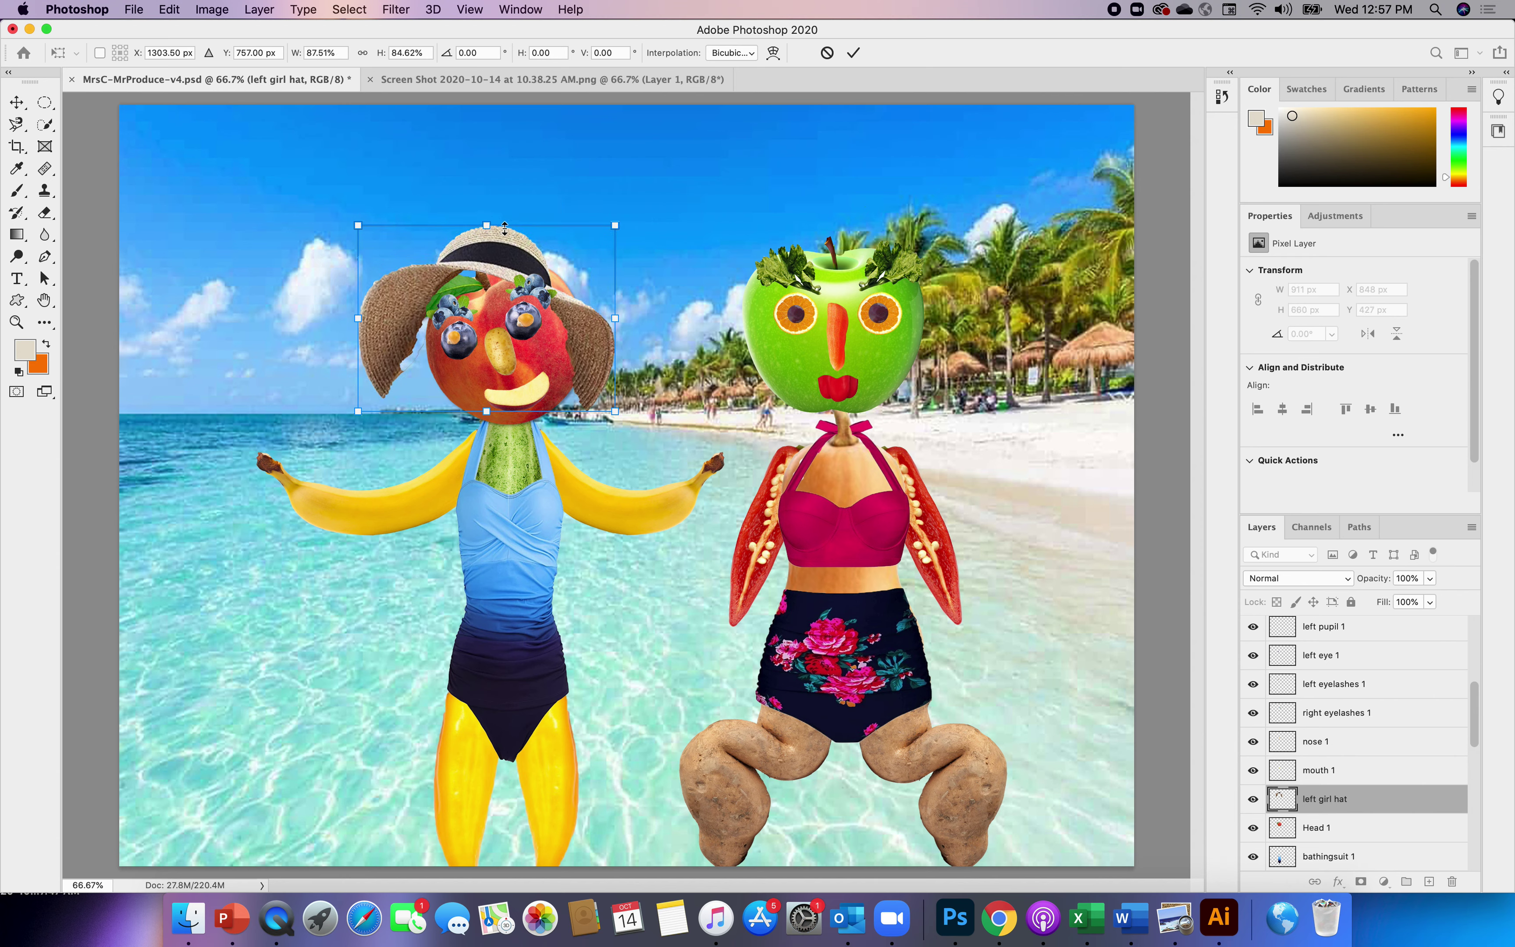
{"action": "left_click_drag", "start_coordinate": [615, 318], "coordinate": [638, 321]}
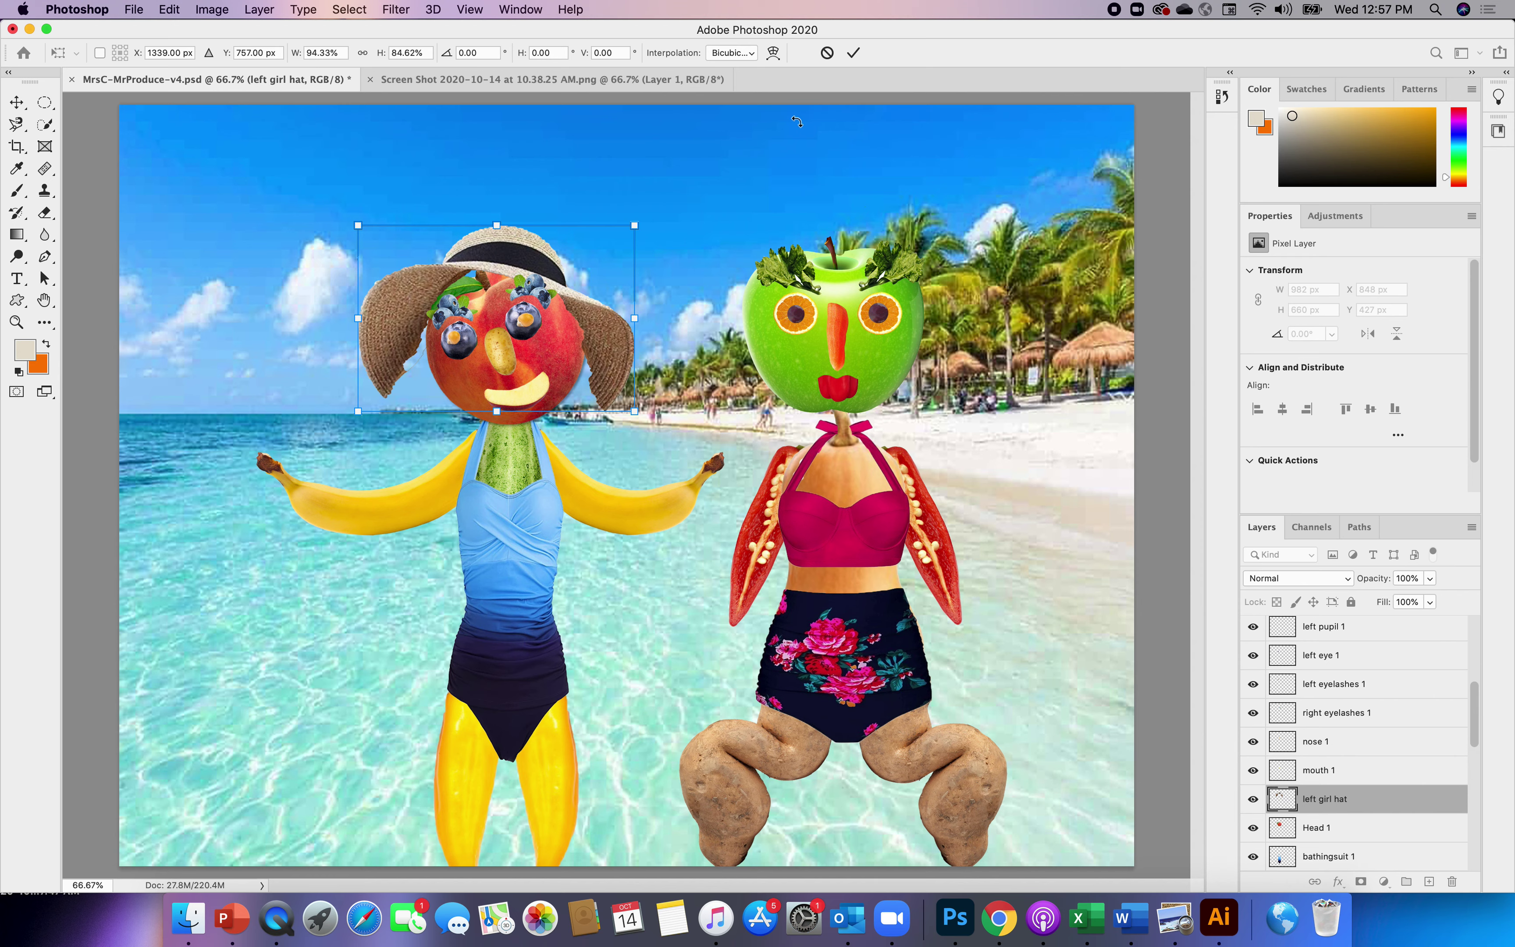
- Warp the left girl hat to about 901 × 678 px, pulling both lower brim corners inward, raising the crown and lowering the front brim
{"action": "left_click", "coordinate": [775, 57]}
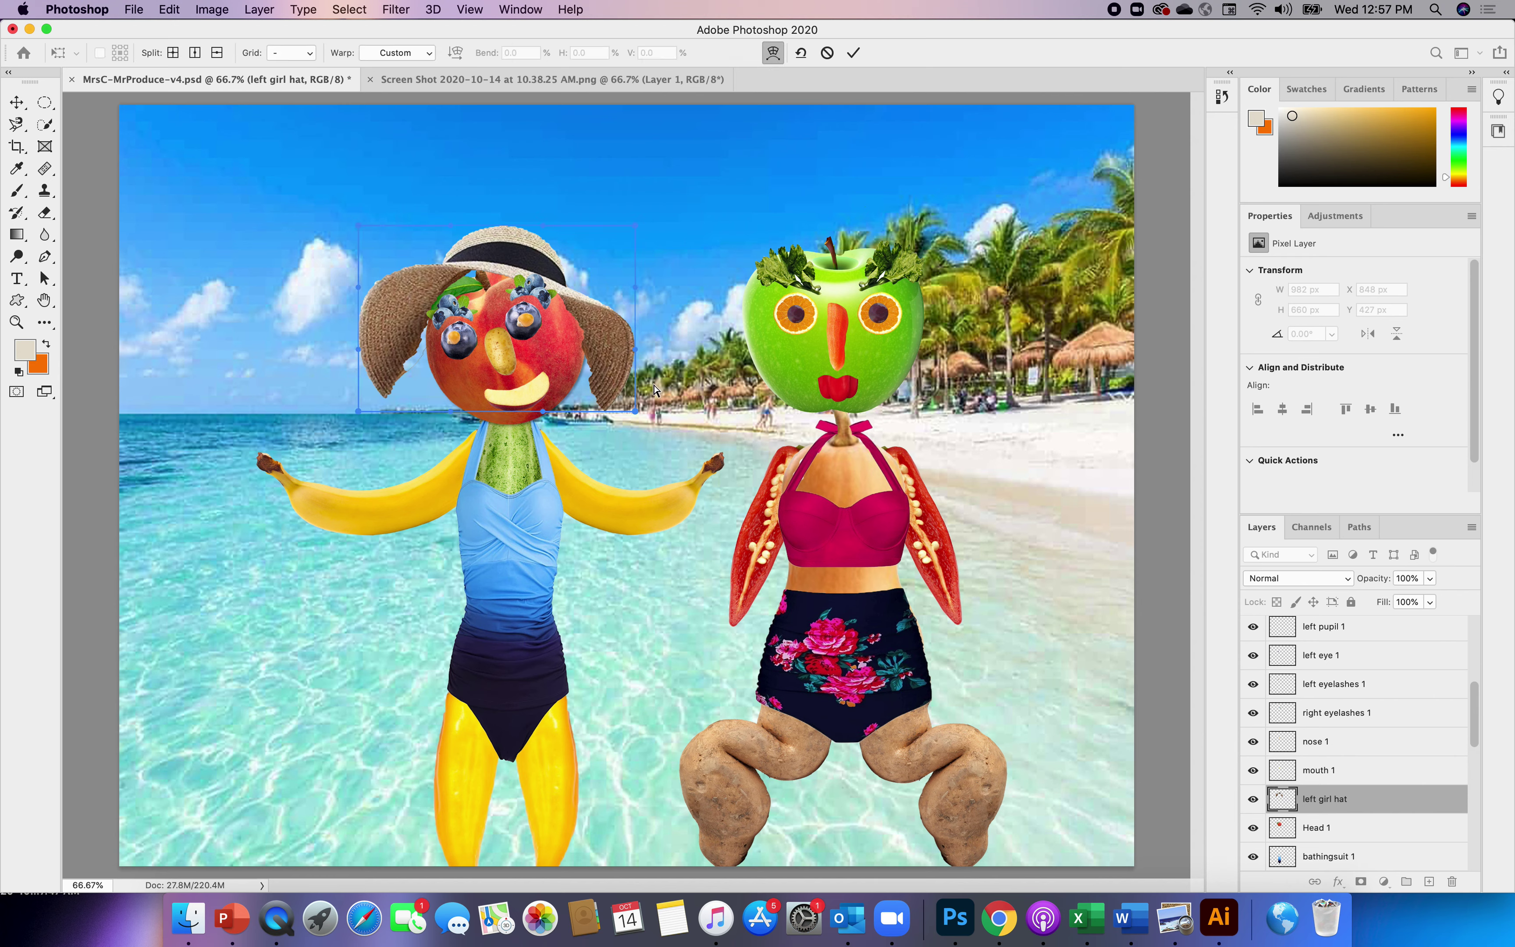
{"action": "left_click_drag", "start_coordinate": [635, 416], "coordinate": [587, 399]}
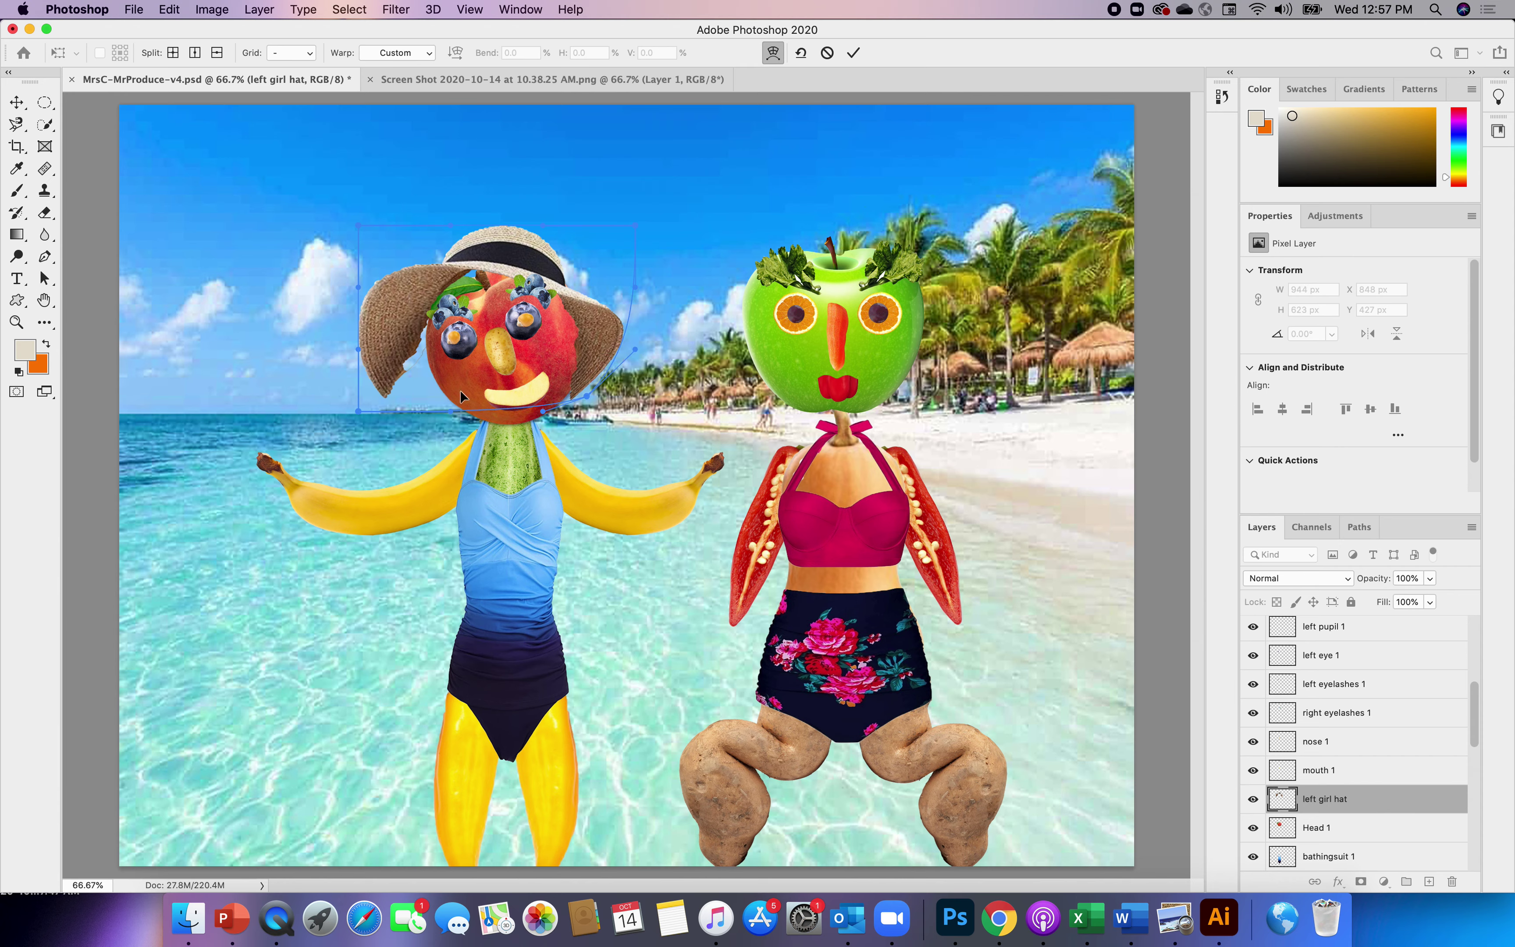
{"action": "left_click_drag", "start_coordinate": [361, 414], "coordinate": [482, 432]}
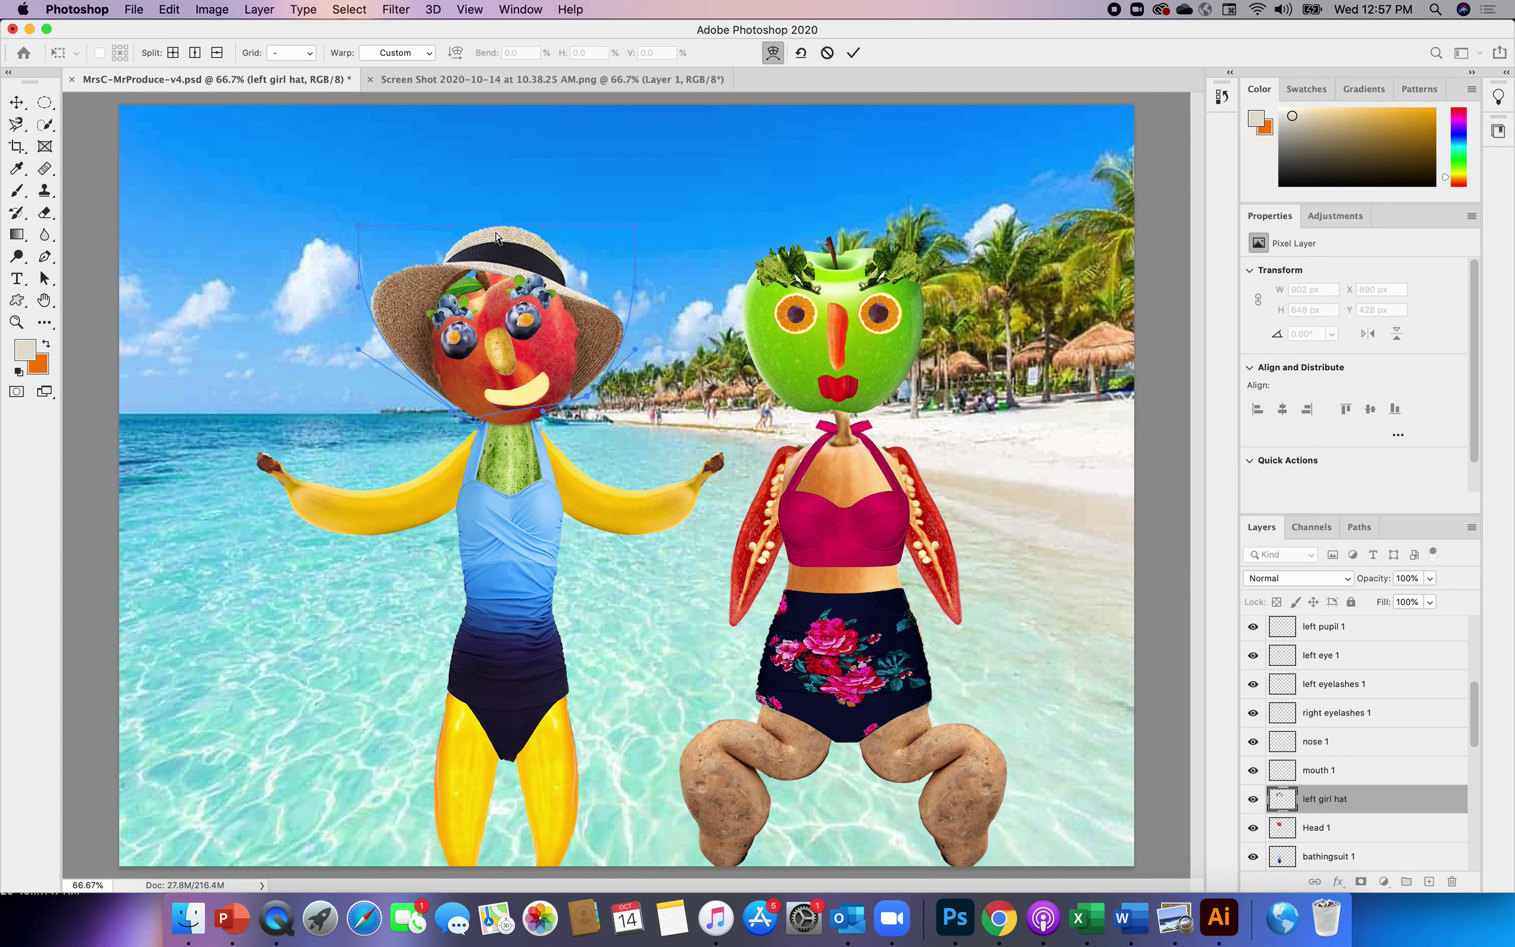
{"action": "left_click_drag", "start_coordinate": [492, 226], "coordinate": [495, 215]}
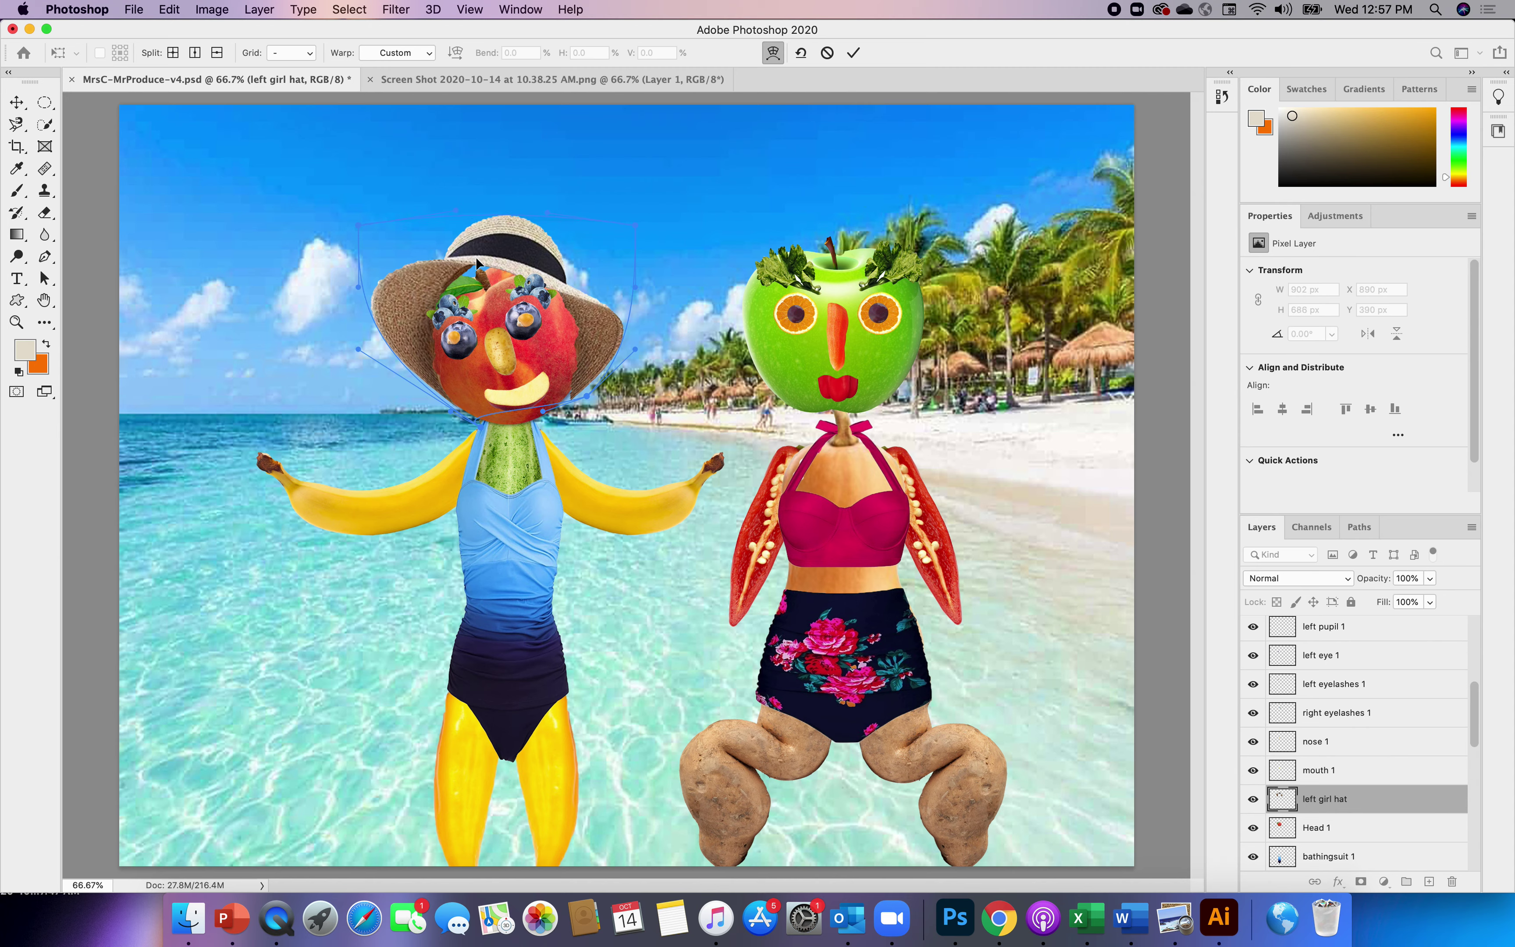
{"action": "left_click_drag", "start_coordinate": [452, 276], "coordinate": [460, 298]}
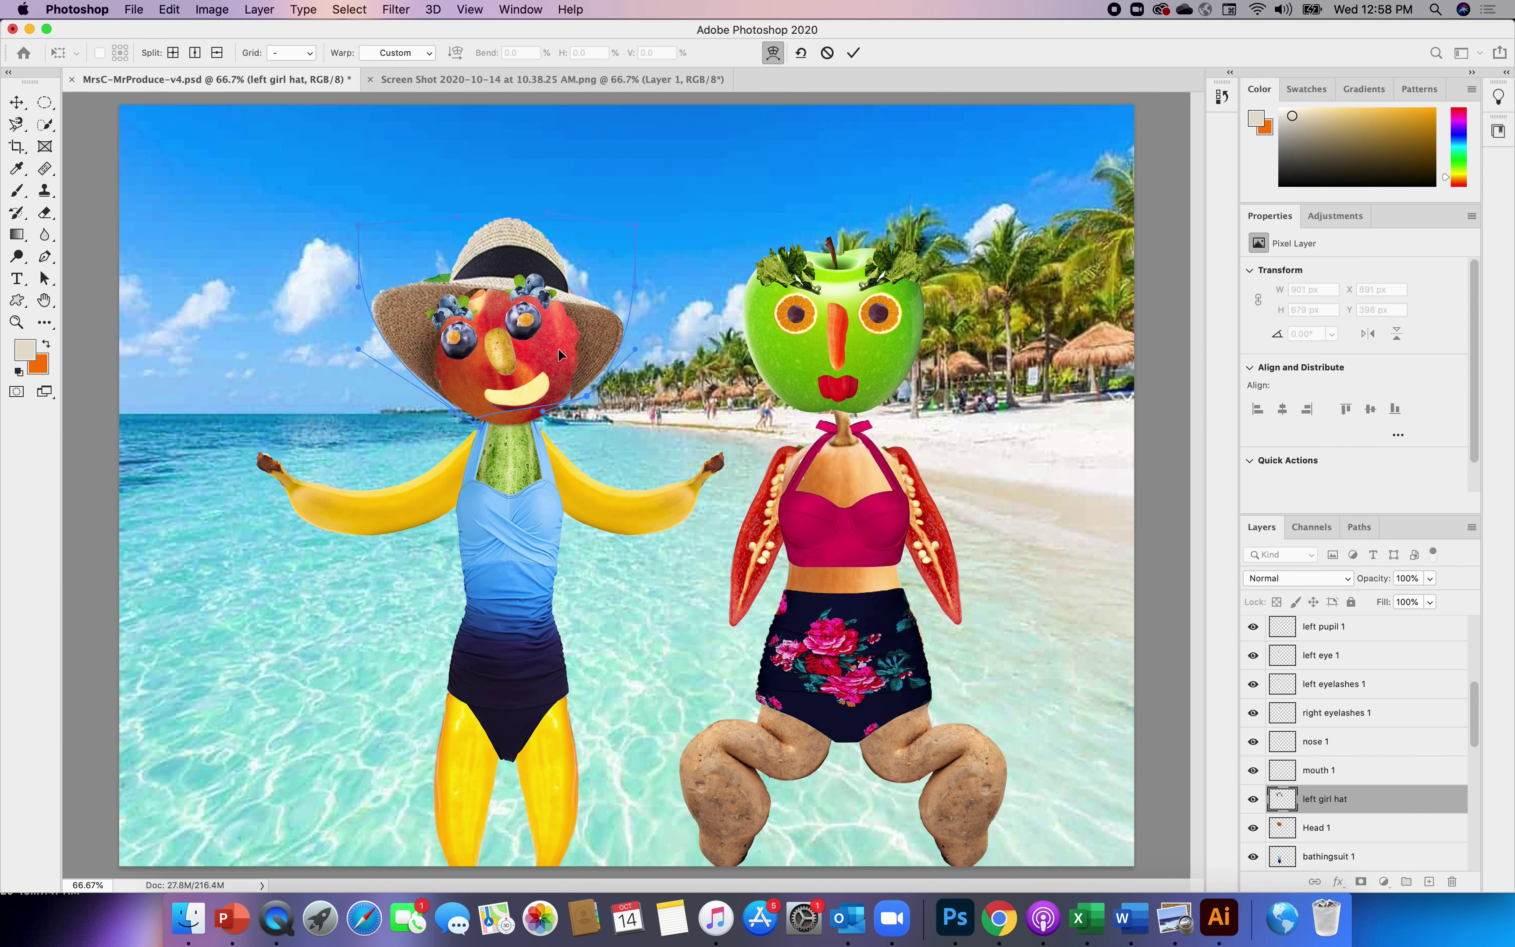
- Erase the hat brim overlapping the peach's left edge and warp the brim's lower-left corner slightly inward
{"action": "left_click", "coordinate": [40, 216]}
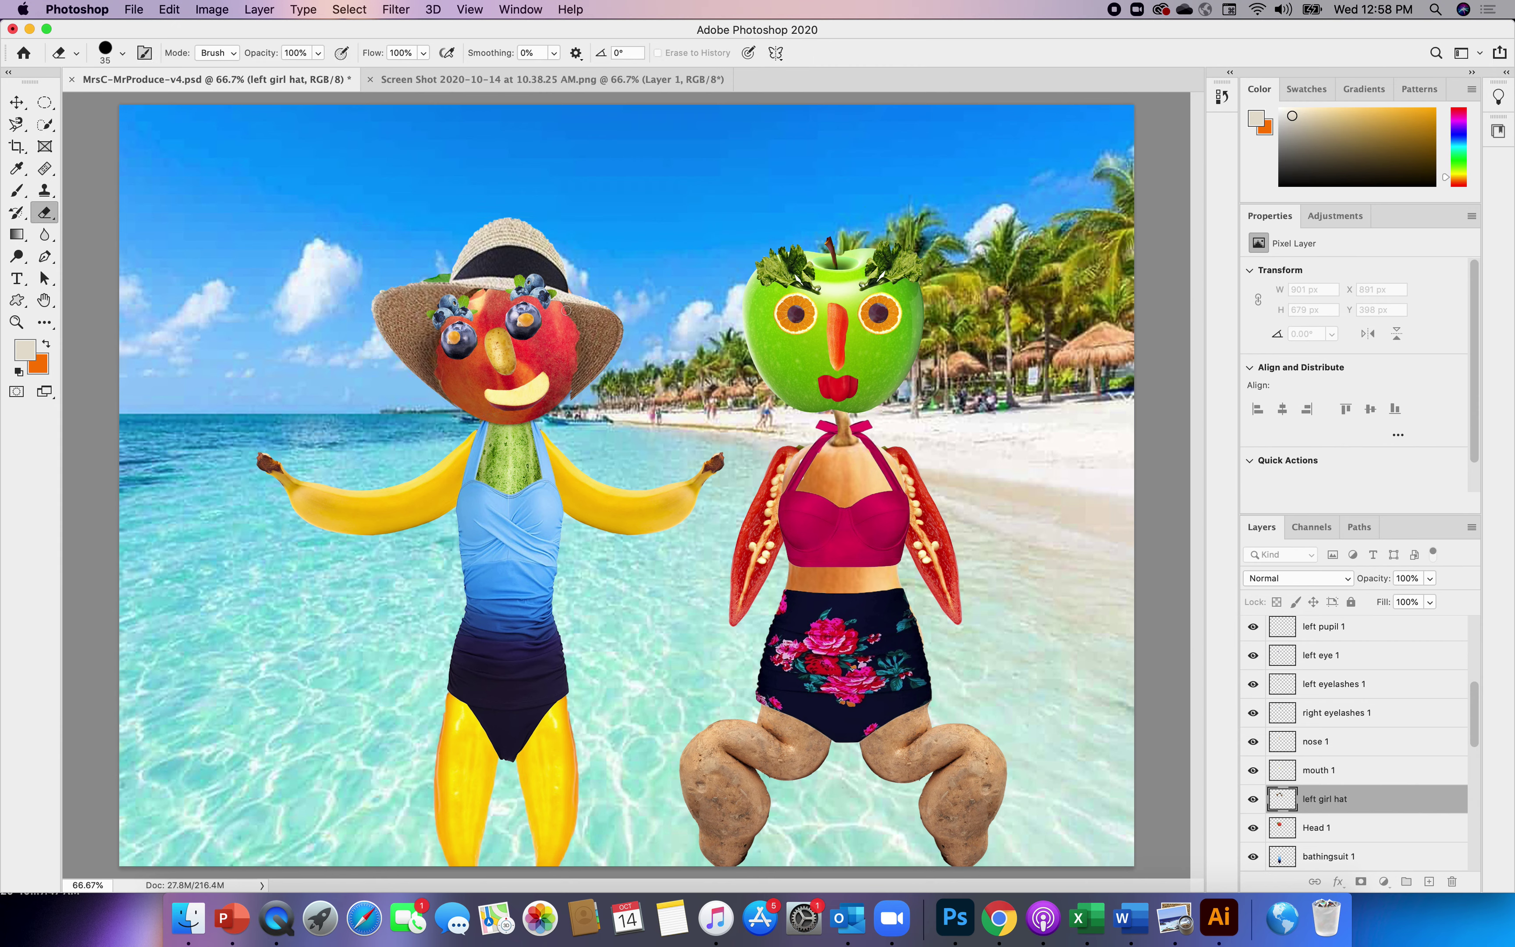
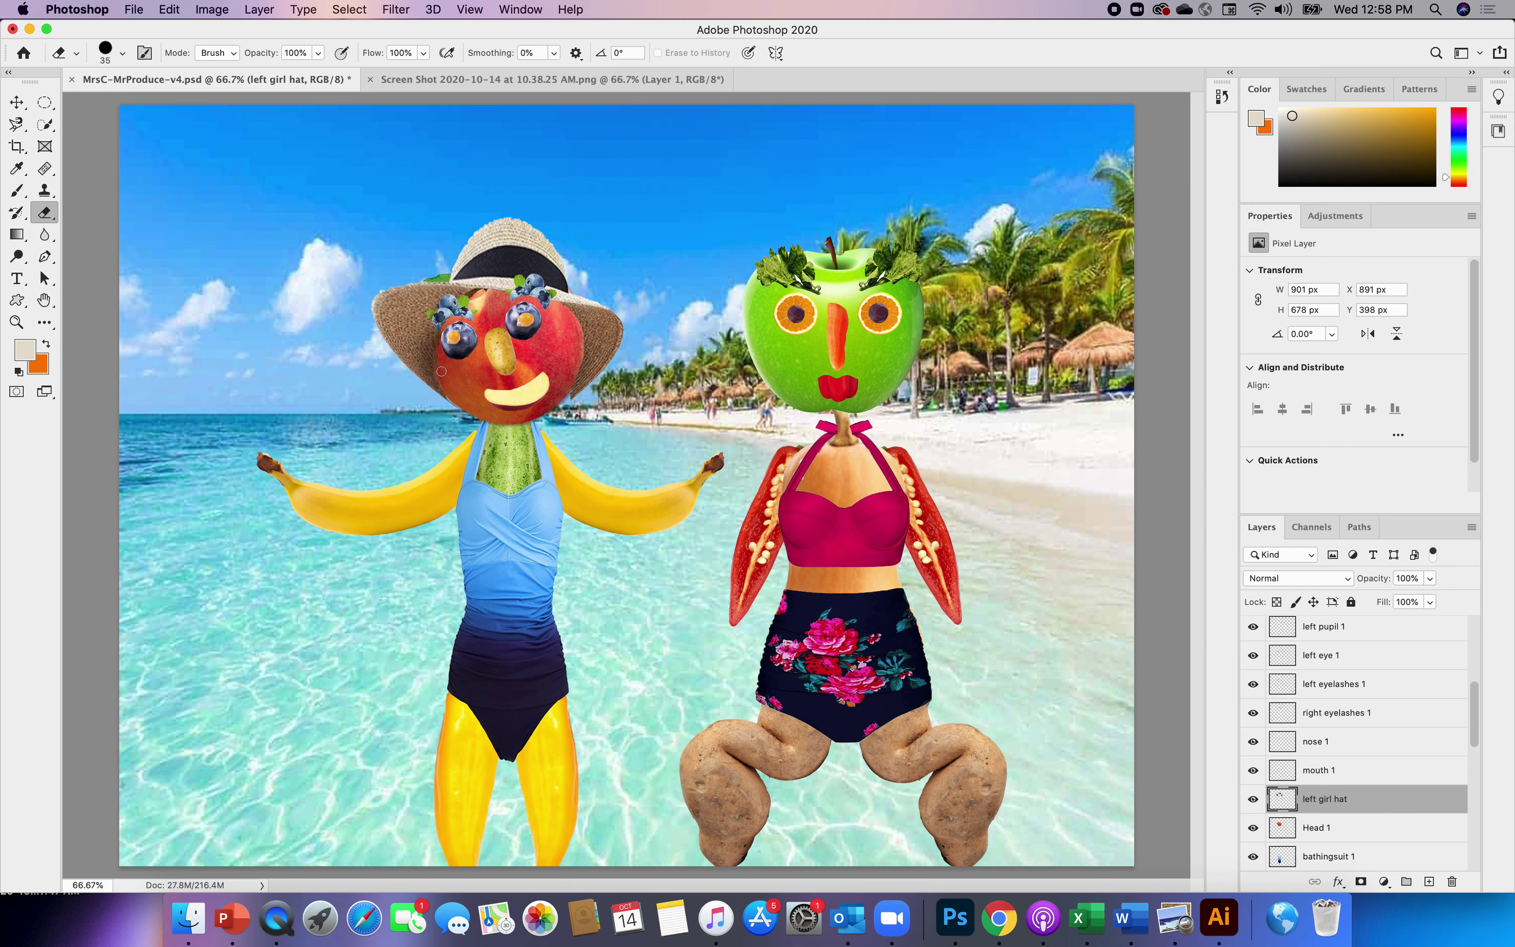
{"action": "left_click_drag", "start_coordinate": [434, 350], "coordinate": [455, 398]}
{"action": "left_click", "coordinate": [16, 101]}
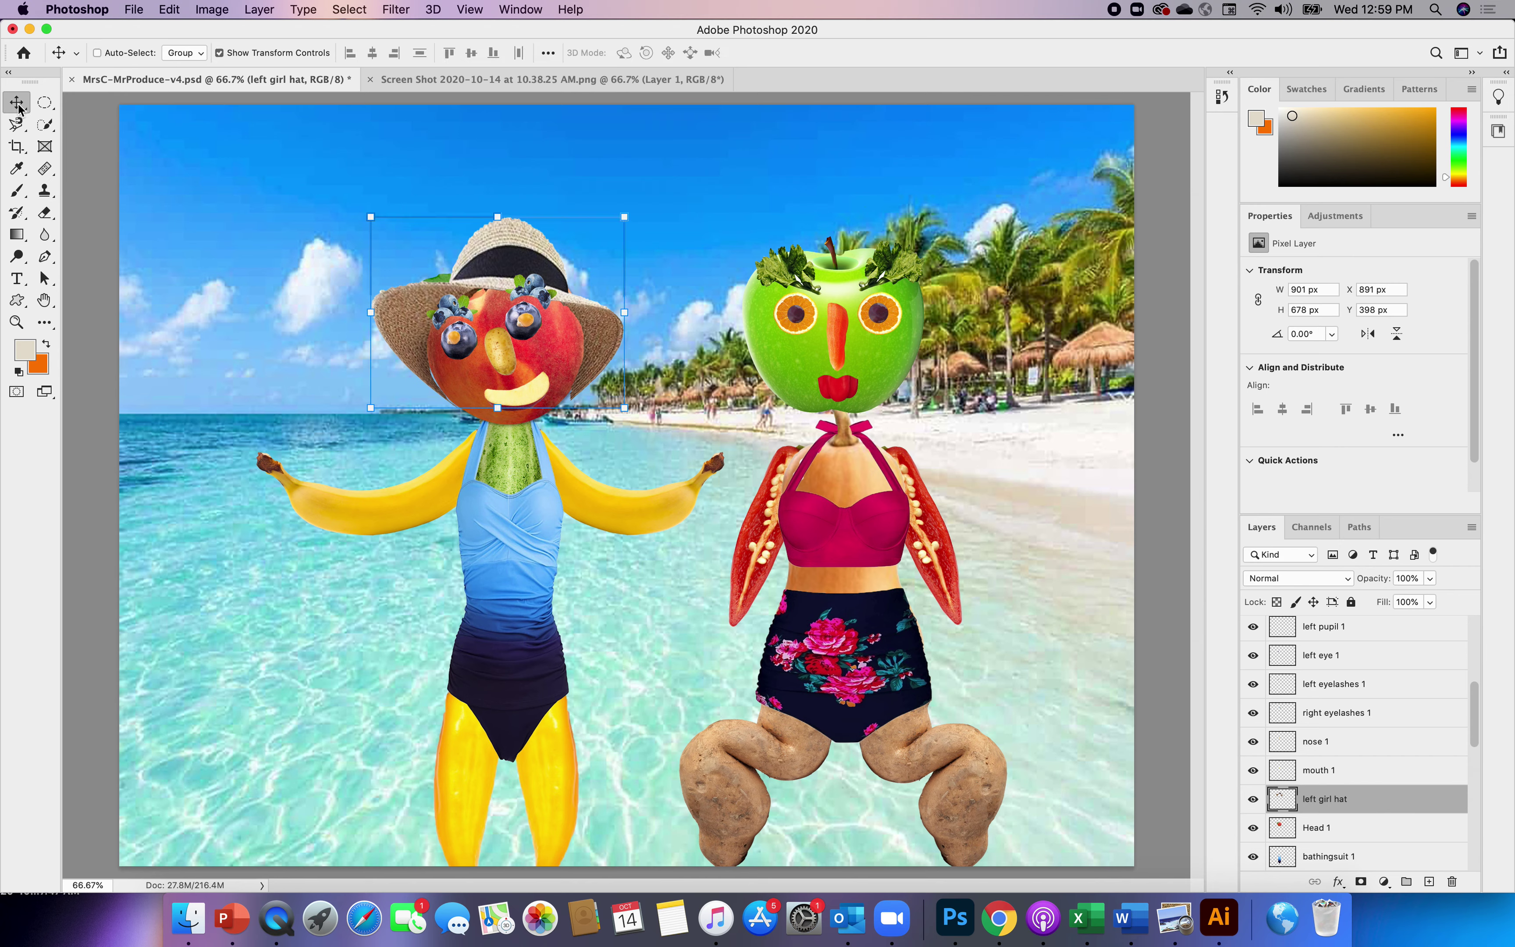
{"action": "left_click", "coordinate": [368, 314]}
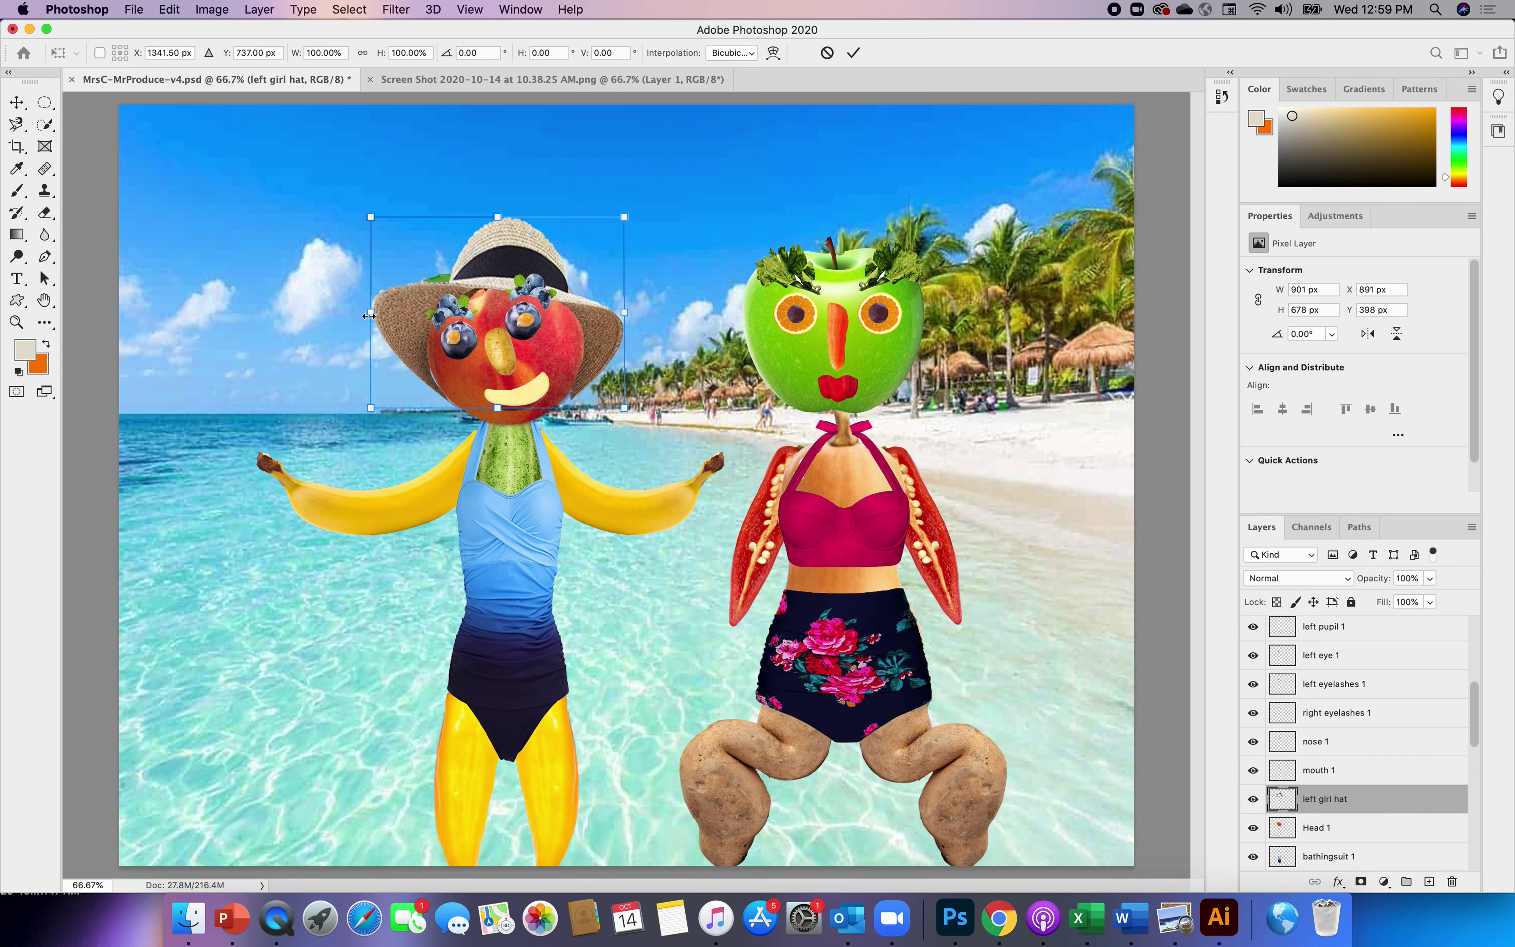
{"action": "left_click", "coordinate": [773, 53]}
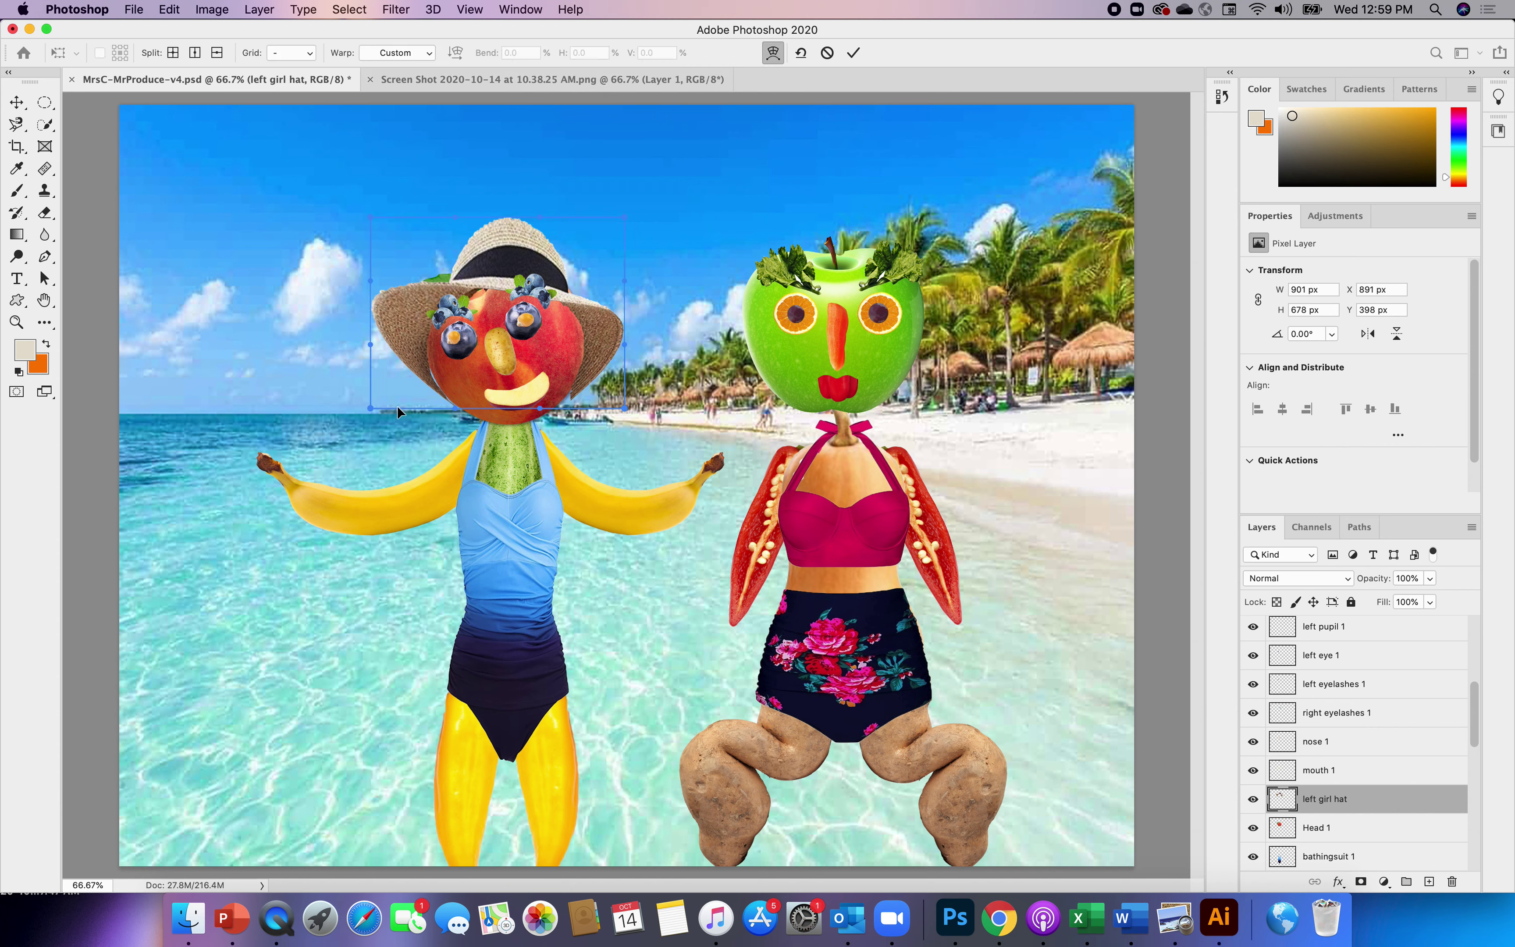
{"action": "left_click_drag", "start_coordinate": [375, 412], "coordinate": [382, 415]}
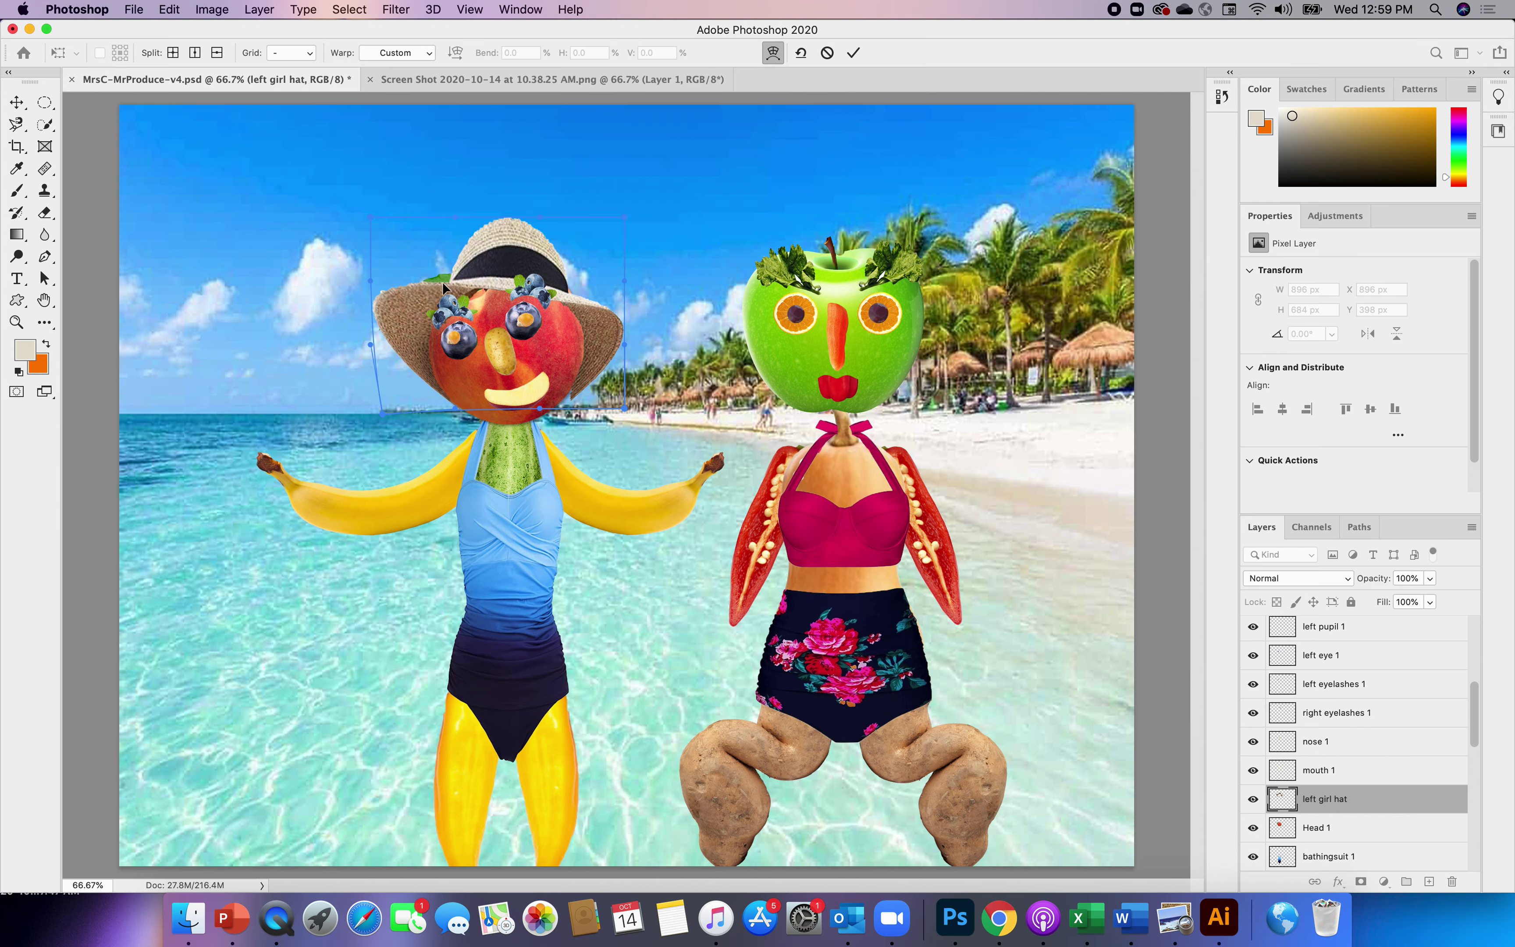
- On the Head 1 layer, erase the leaves sticking out above the hat brim and reduce the head's height to about 97%
{"action": "left_click", "coordinate": [1314, 829]}
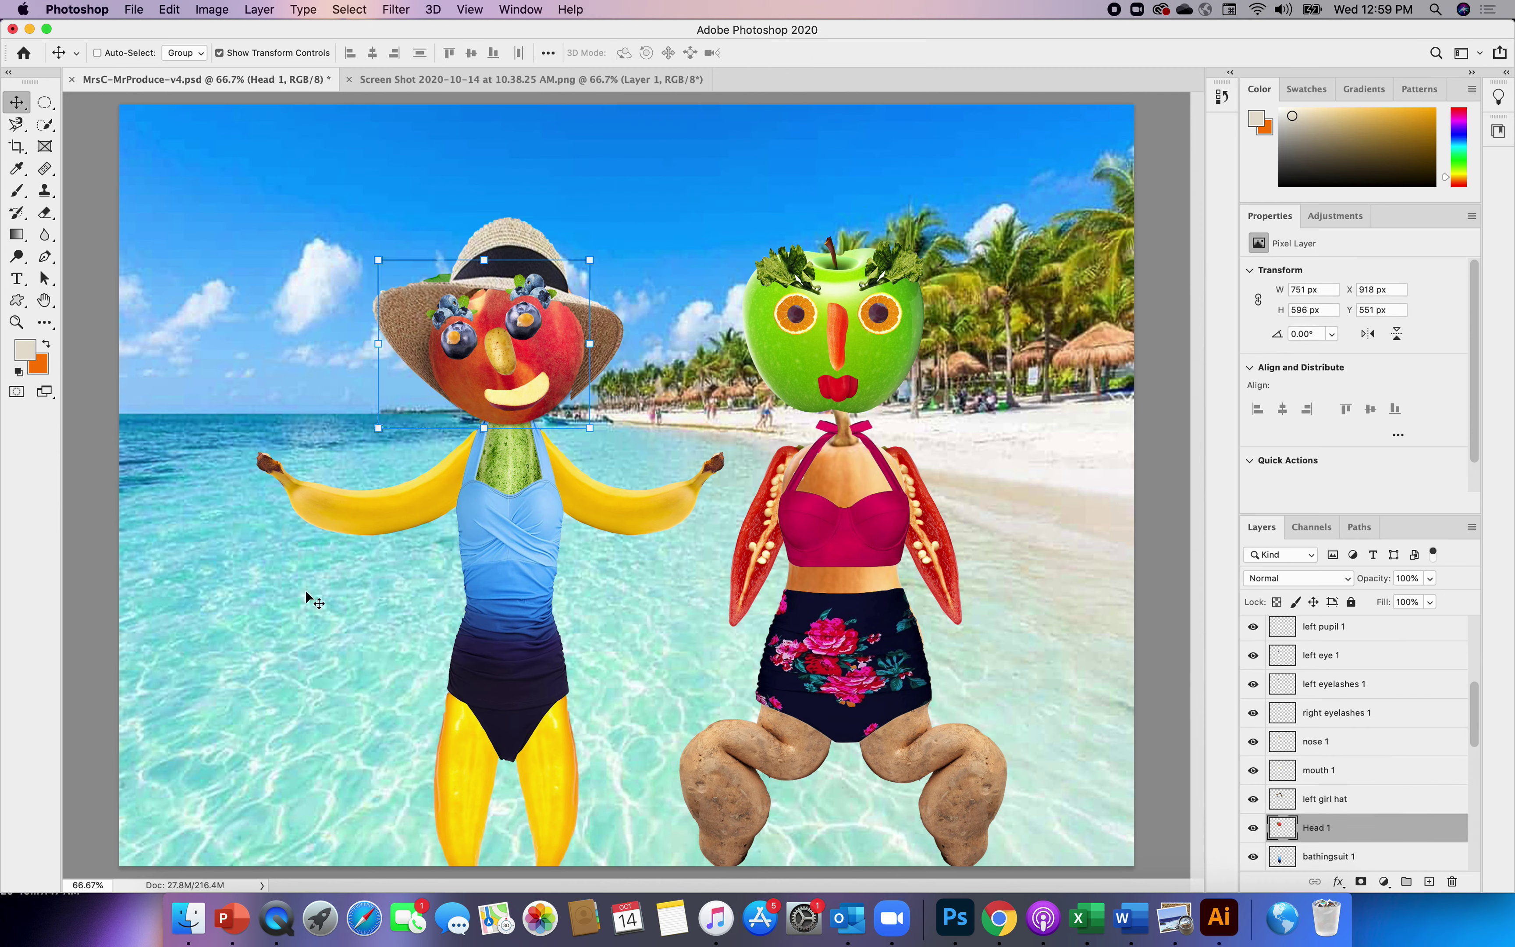
{"action": "left_click", "coordinate": [45, 214]}
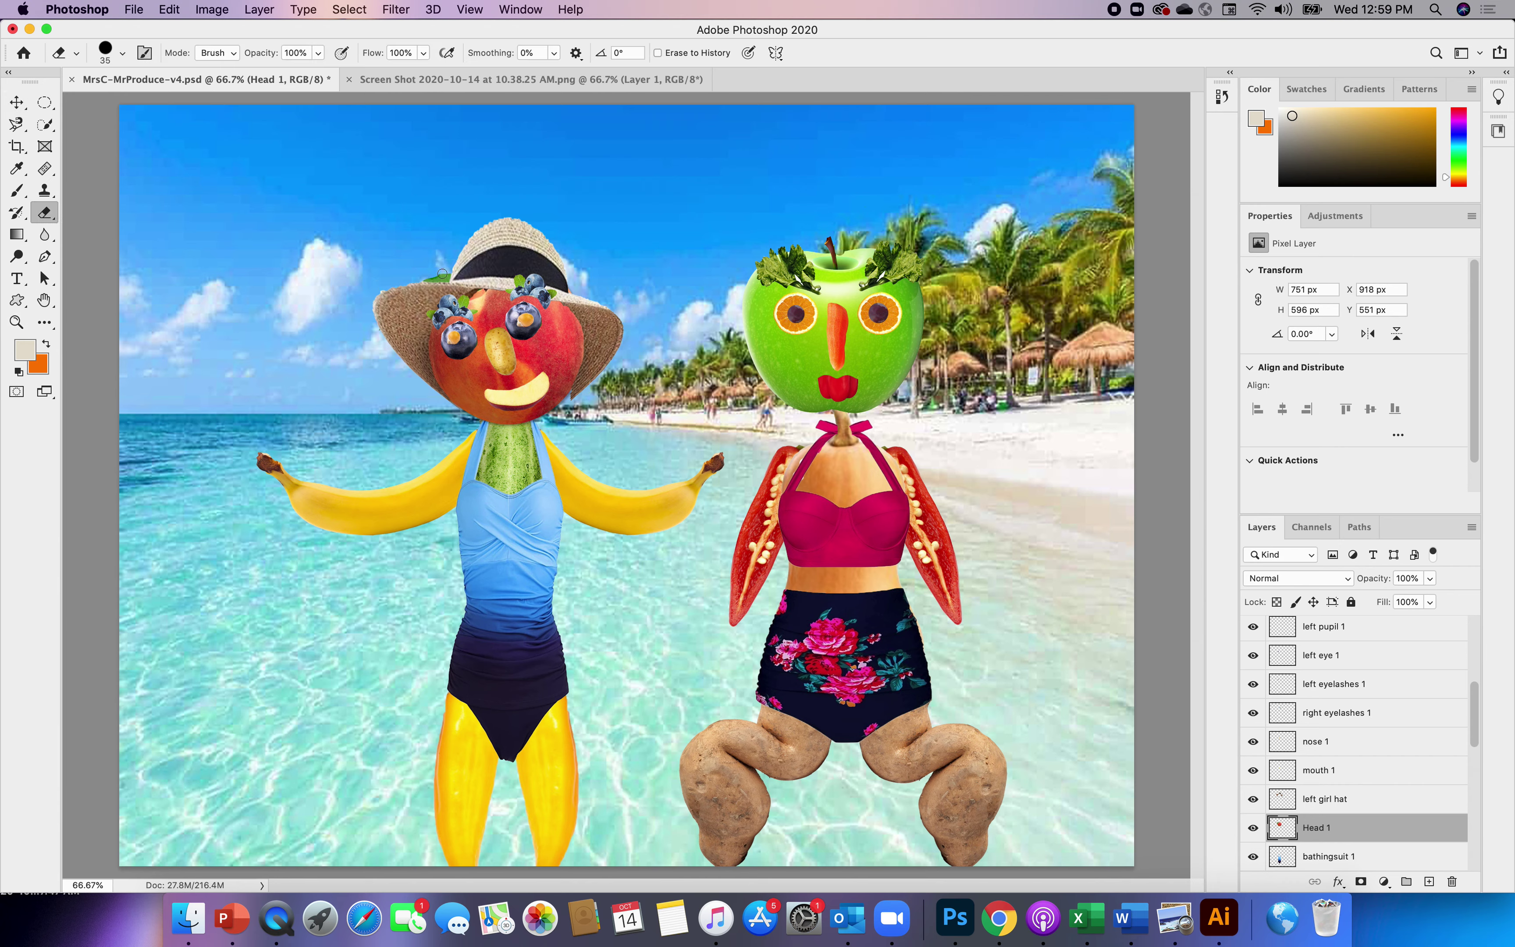
{"action": "mouse_move", "coordinate": [444, 271]}
{"action": "left_mouse_down"}
{"action": "mouse_move", "coordinate": [421, 282]}
{"action": "mouse_move", "coordinate": [435, 276]}
{"action": "left_mouse_up"}
{"action": "left_click", "coordinate": [14, 106]}
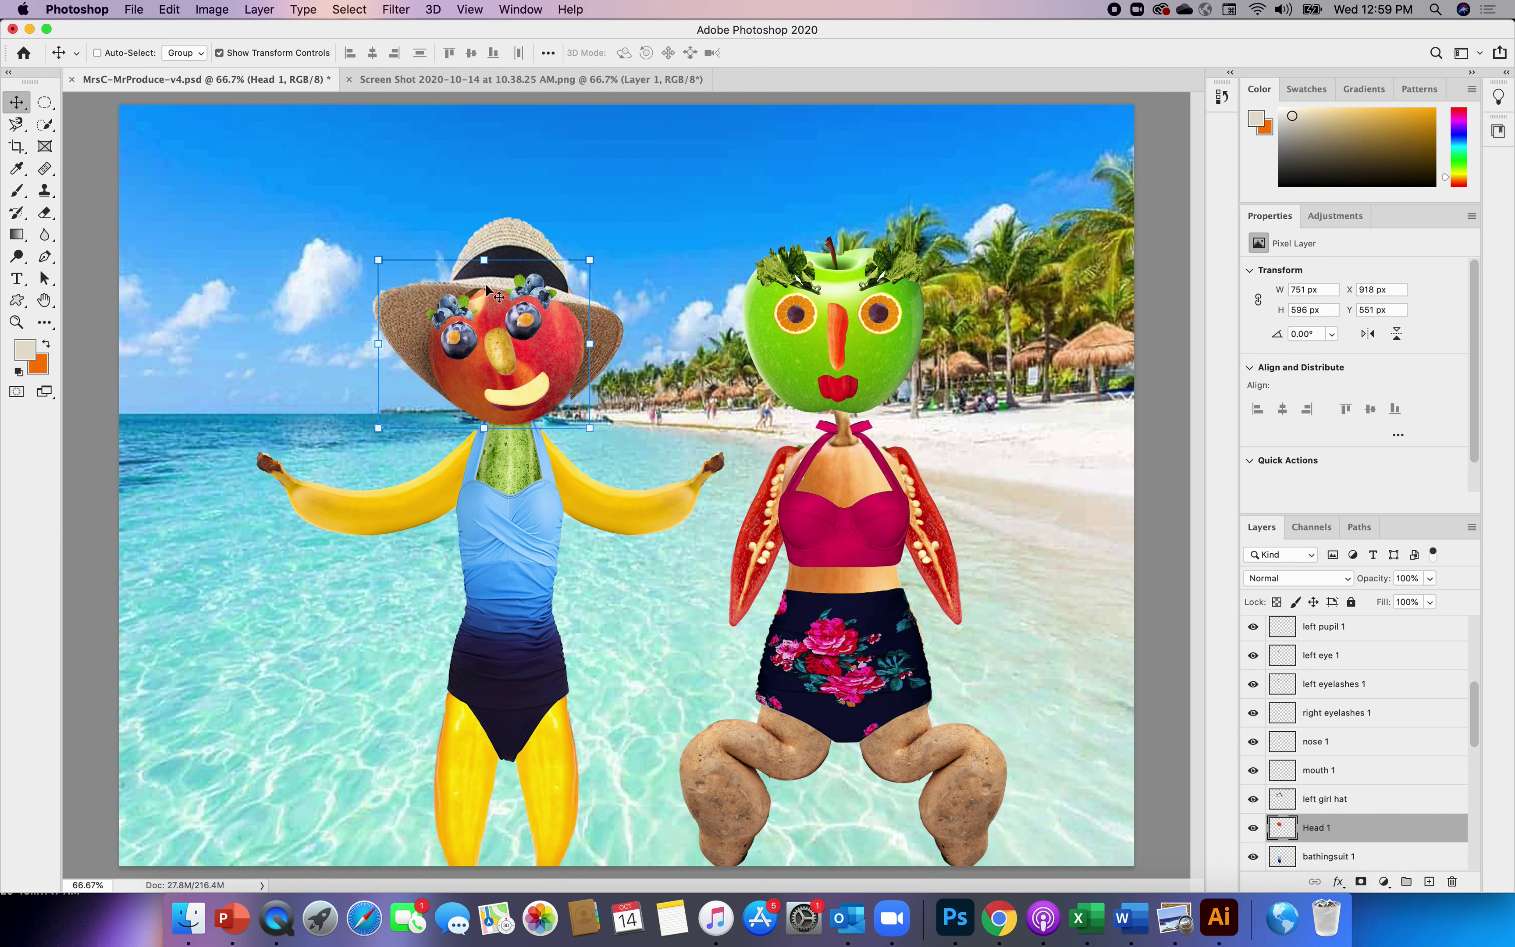
{"action": "left_click_drag", "start_coordinate": [484, 259], "coordinate": [484, 266]}
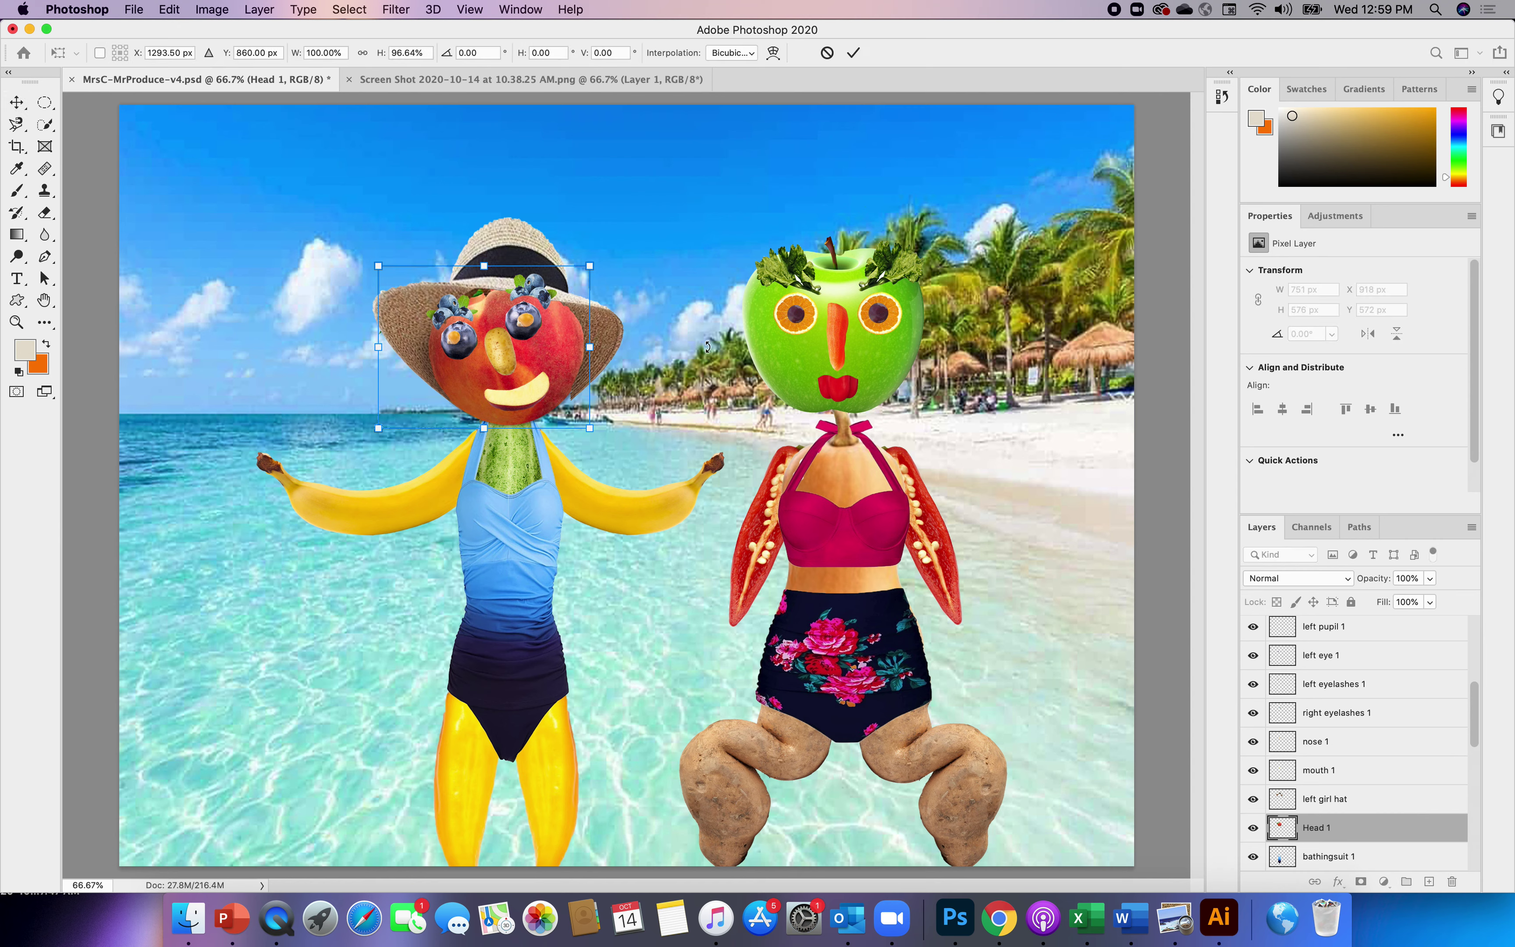
- Shorten and warp the left girl hat to about 911 × 592 px, pushing the crown down and the right brim slightly outward
{"action": "left_click", "coordinate": [1333, 805]}
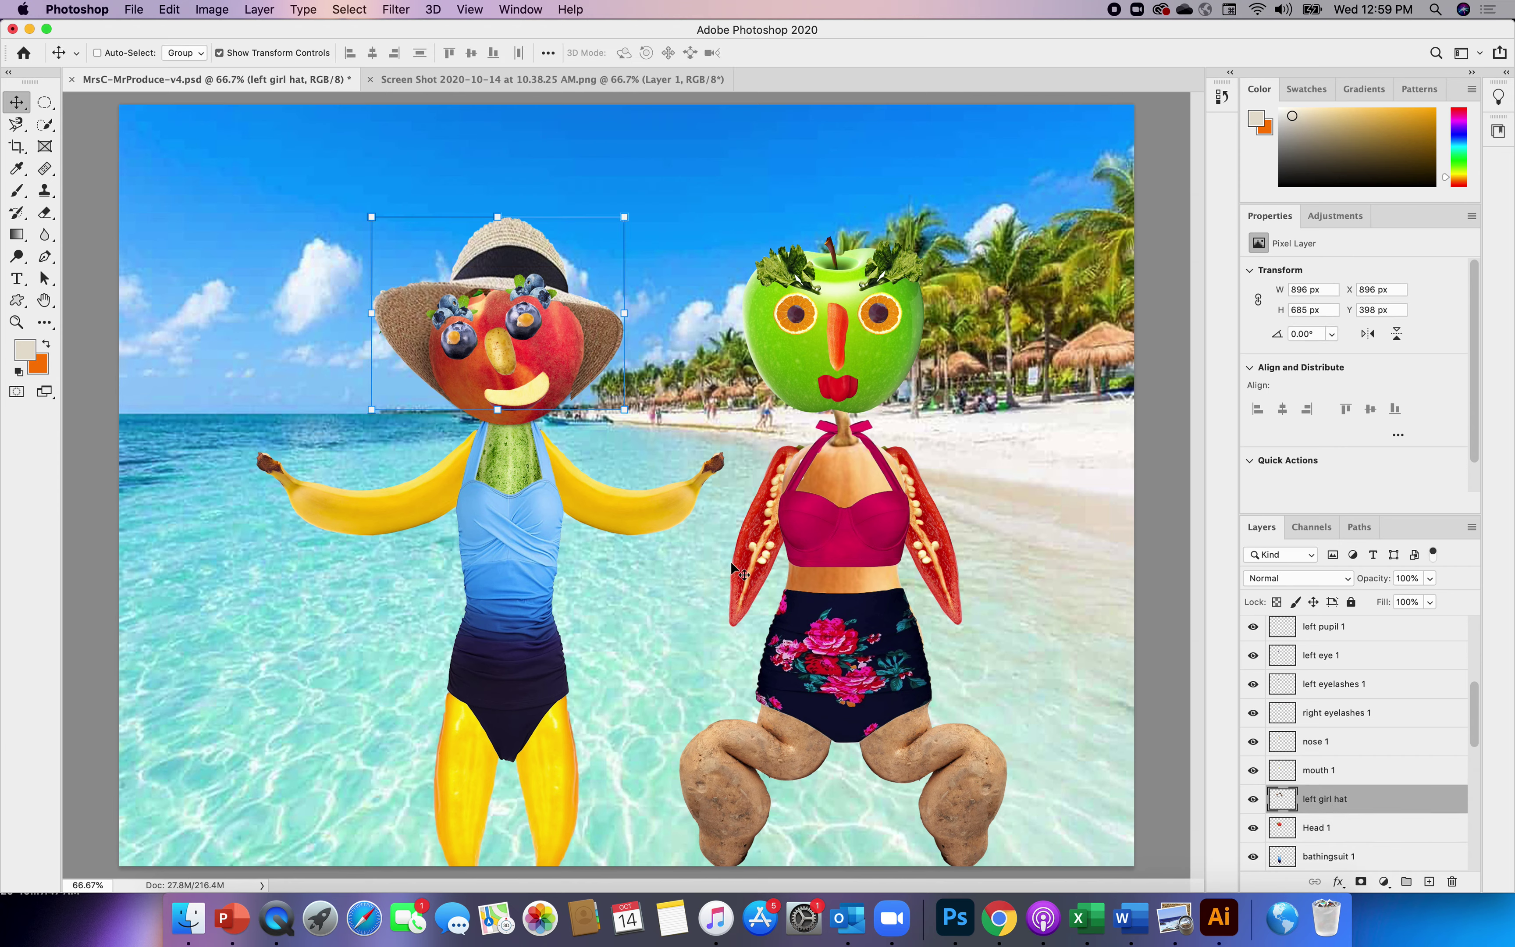
{"action": "left_click_drag", "start_coordinate": [499, 216], "coordinate": [497, 224]}
{"action": "left_click", "coordinate": [780, 61]}
{"action": "left_click_drag", "start_coordinate": [509, 226], "coordinate": [512, 243]}
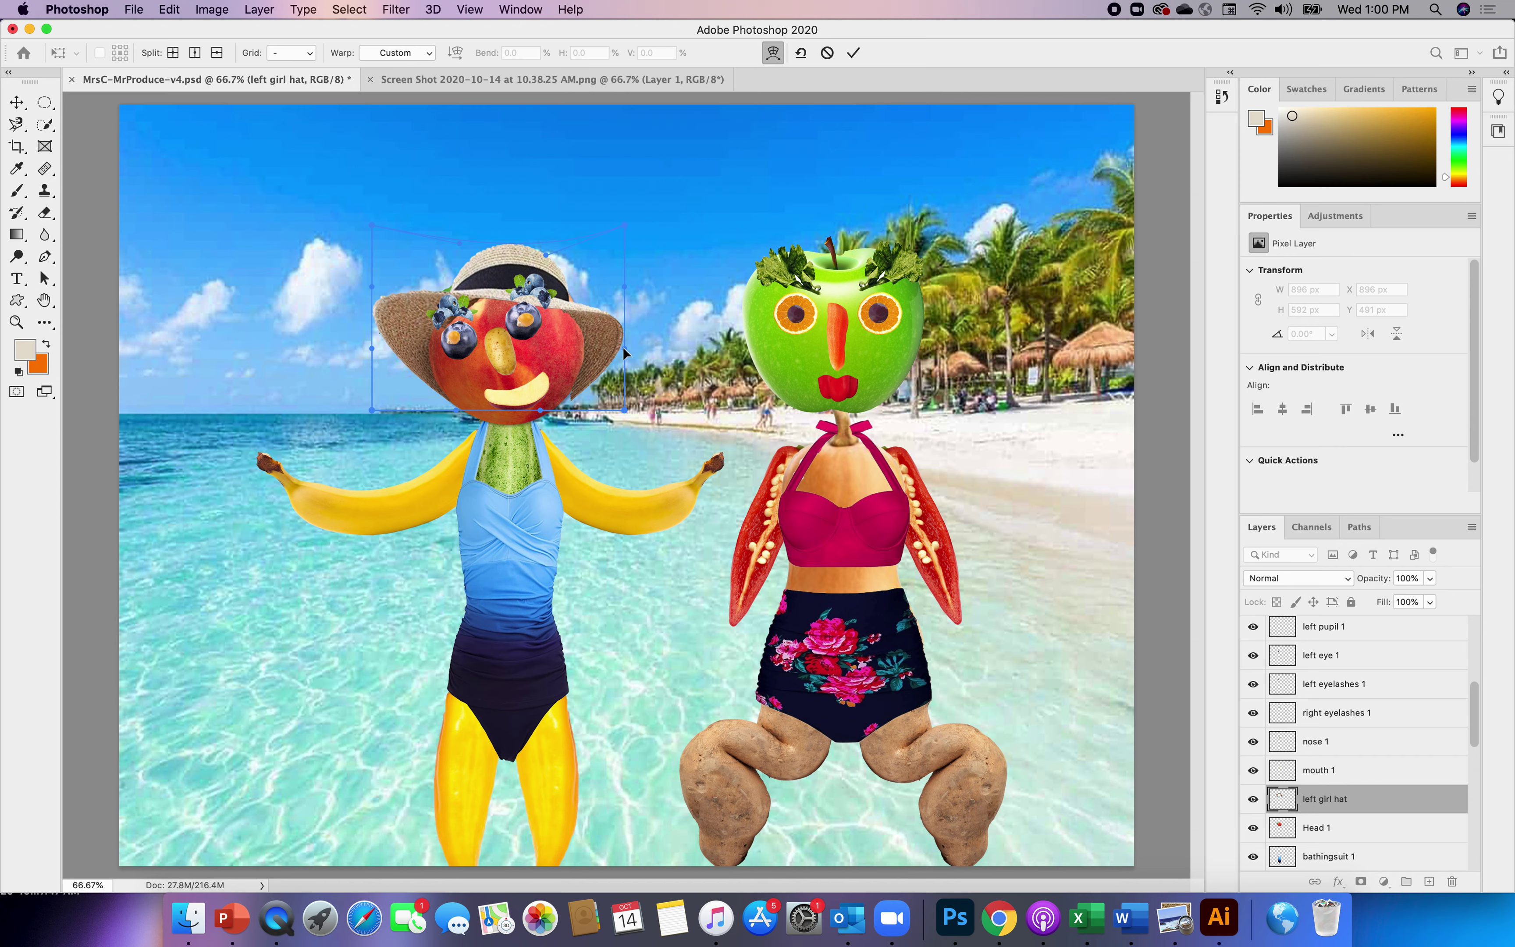
{"action": "left_click_drag", "start_coordinate": [625, 354], "coordinate": [634, 355]}
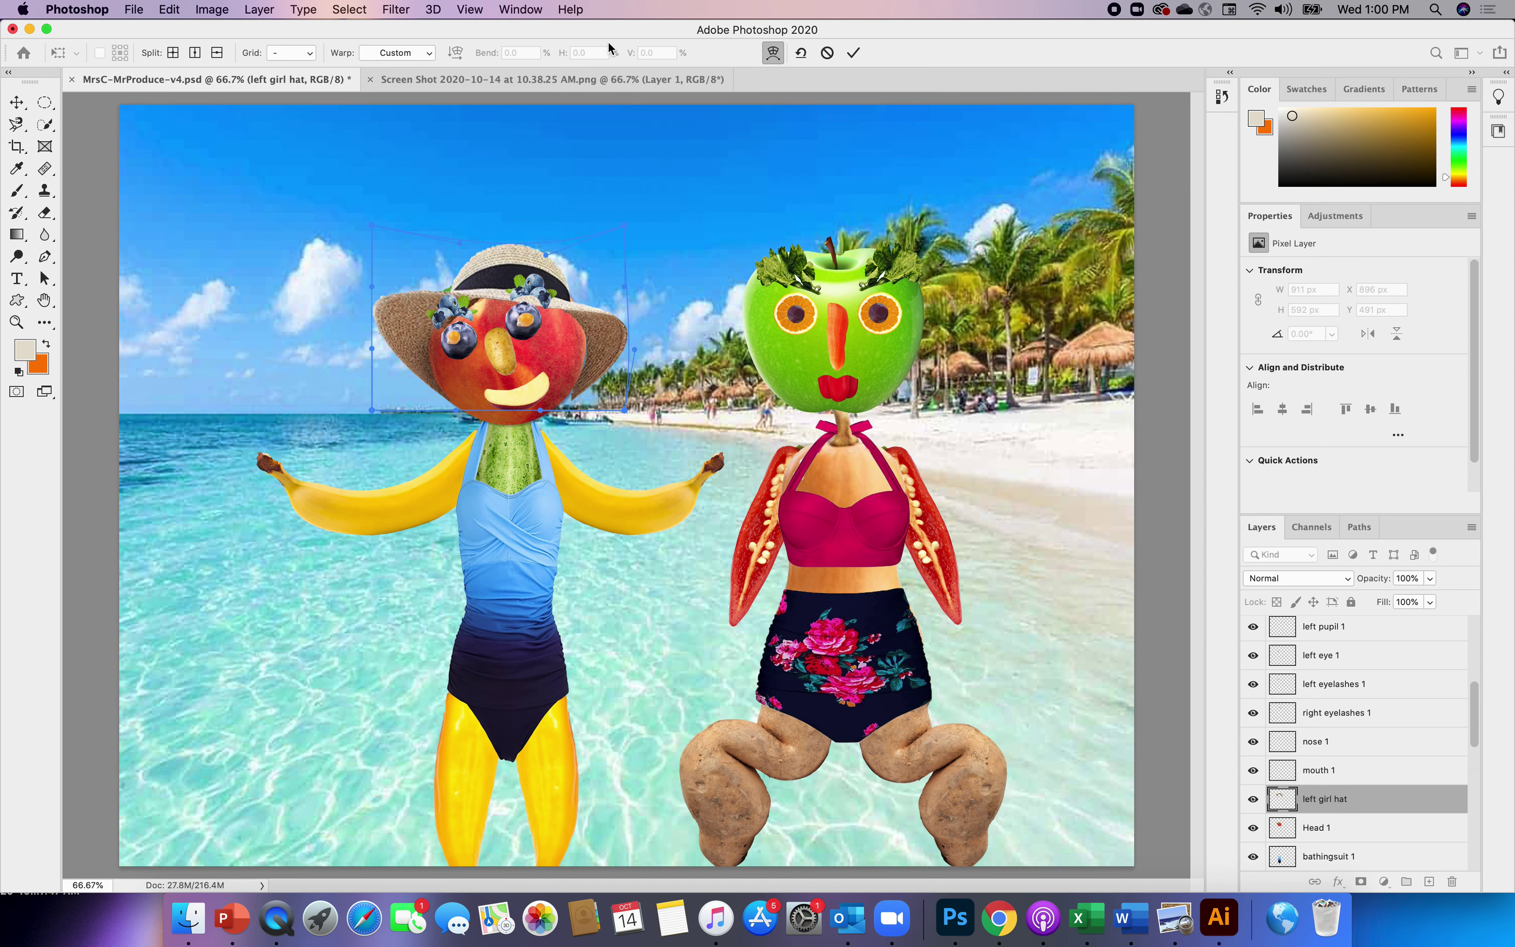
{"action": "left_click", "coordinate": [850, 54]}
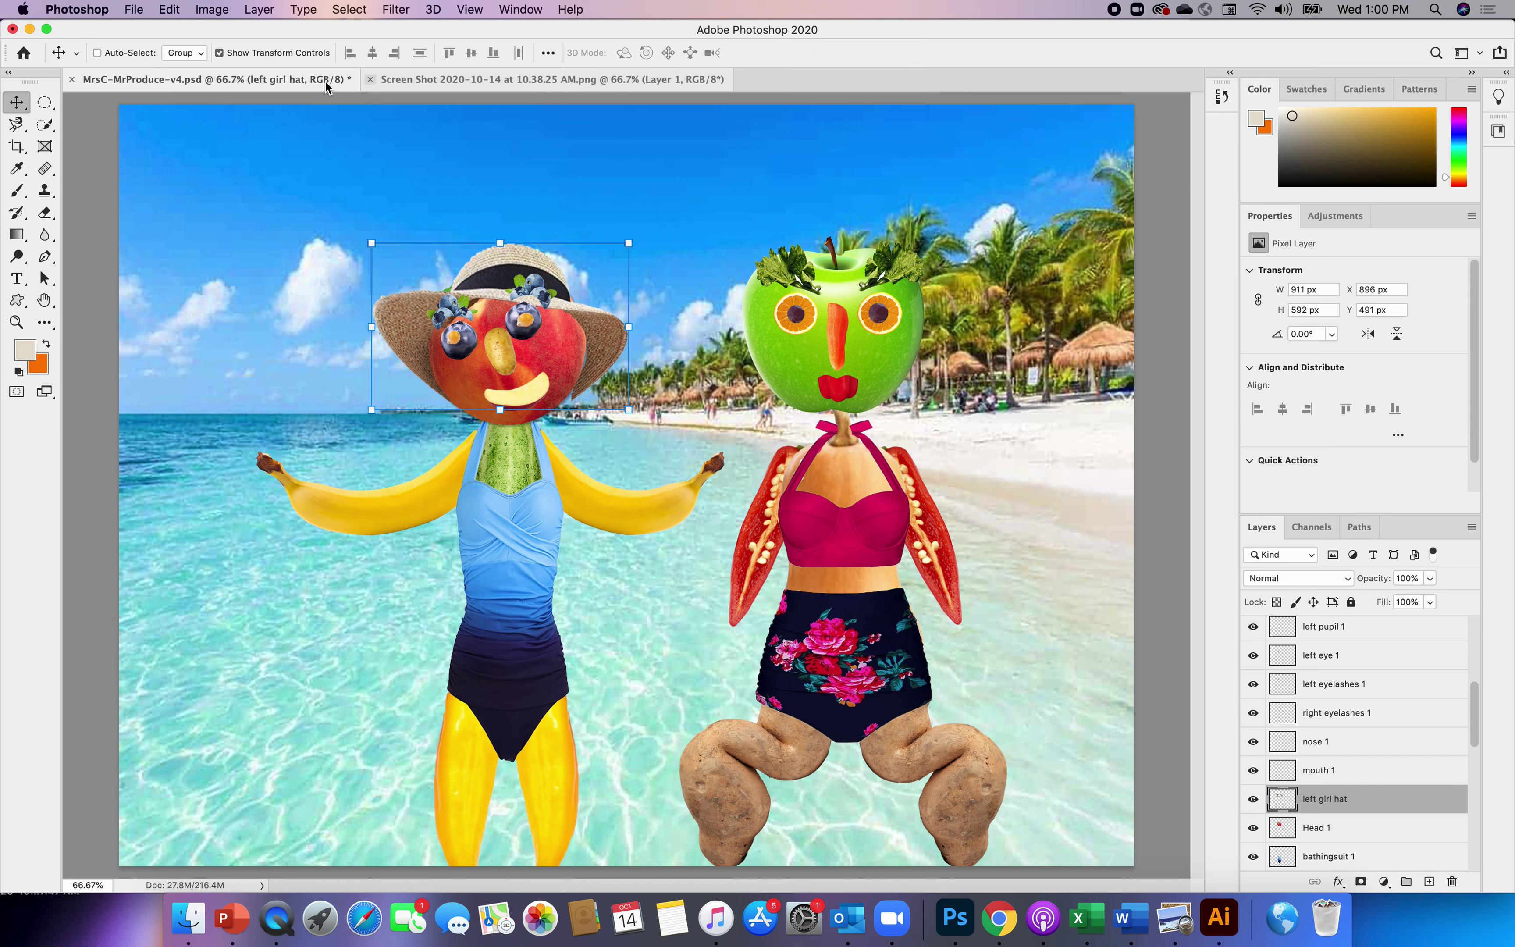
- Close the straw hat image and open the black hat image Screen Shot 2020-10-14 at 10.45.01 AM.png from the VEGETABLES folder
{"action": "left_click", "coordinate": [370, 79]}
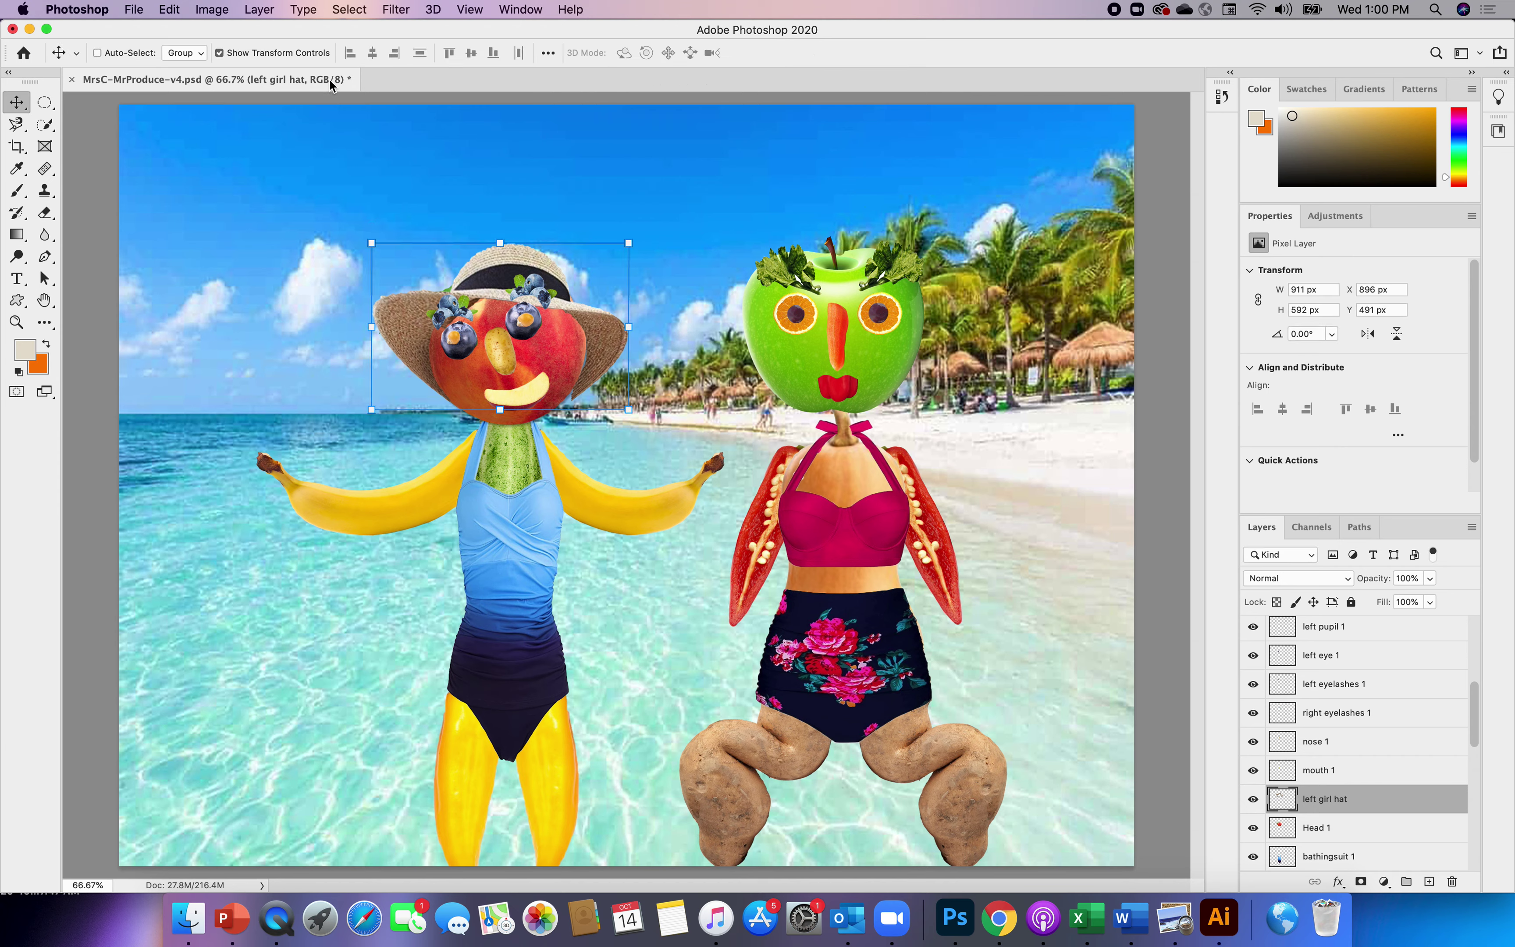
{"action": "left_click", "coordinate": [135, 11]}
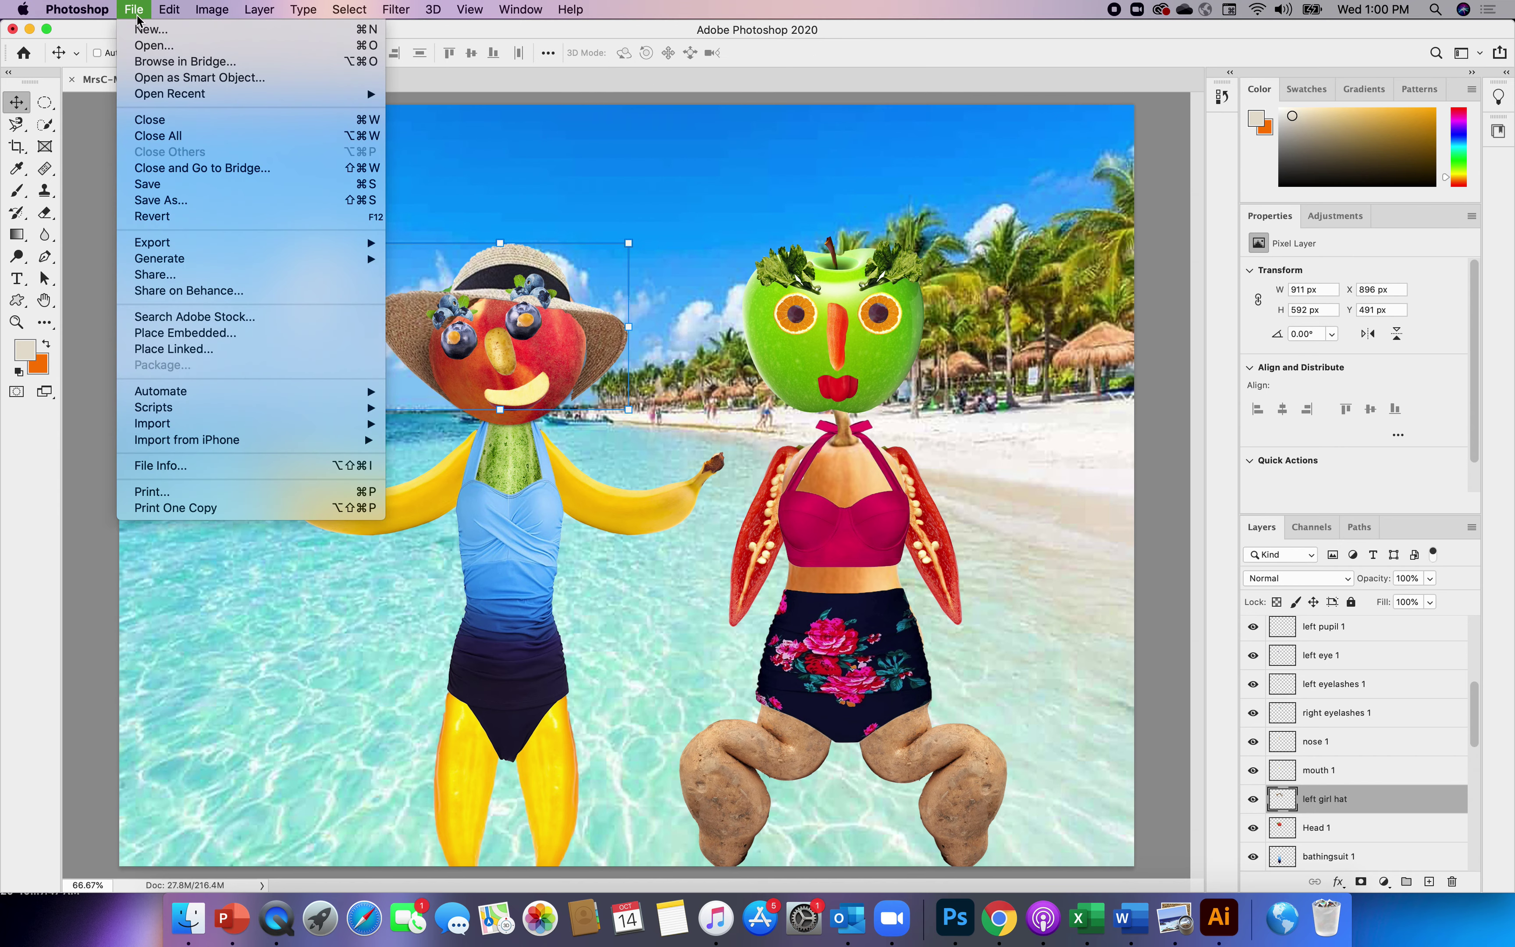
{"action": "left_click", "coordinate": [150, 48]}
{"action": "key", "text": "super+o"}
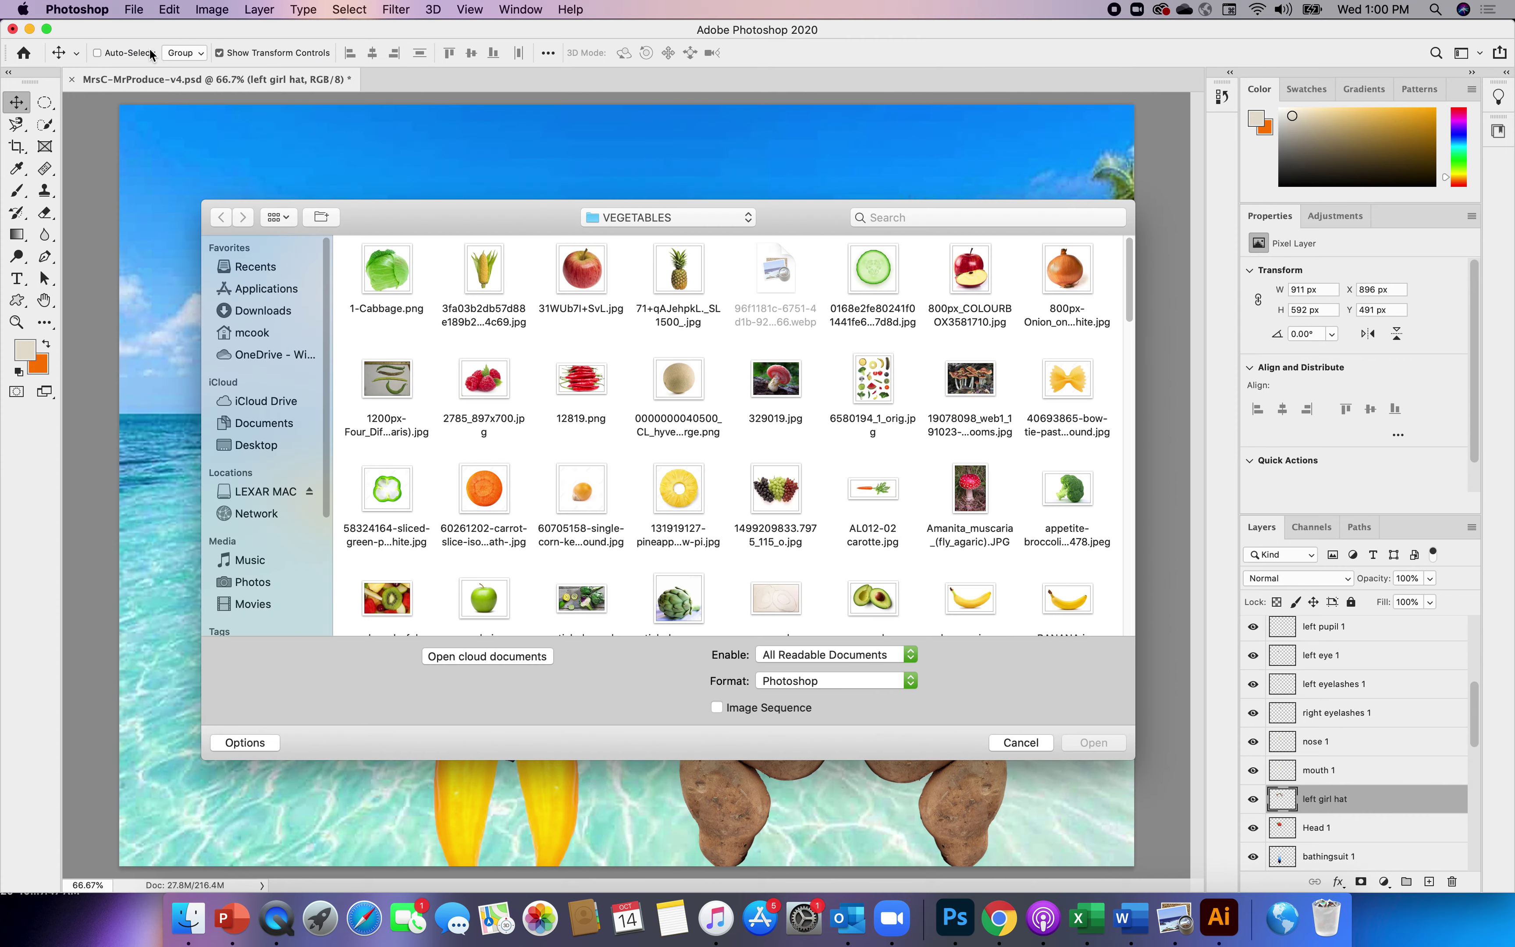
{"action": "left_click_drag", "start_coordinate": [1129, 276], "coordinate": [1172, 671]}
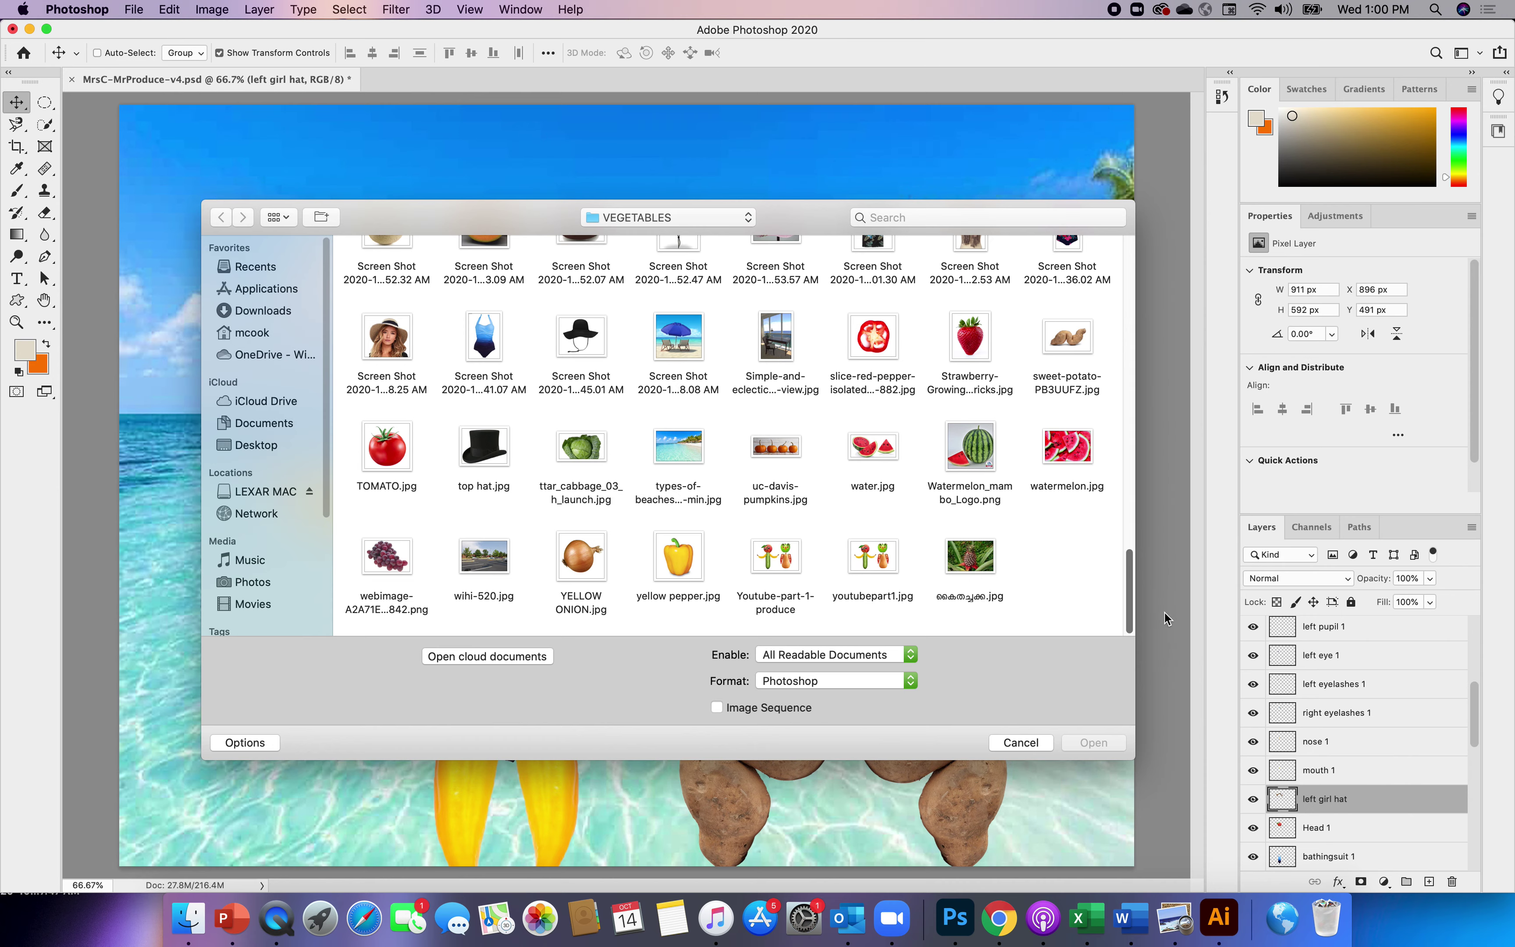
{"action": "mouse_move", "coordinate": [1160, 579]}
{"action": "left_mouse_down"}
{"action": "mouse_move", "coordinate": [1108, 228]}
{"action": "mouse_move", "coordinate": [1171, 580]}
{"action": "left_mouse_up"}
{"action": "left_click_drag", "start_coordinate": [1171, 592], "coordinate": [1167, 561]}
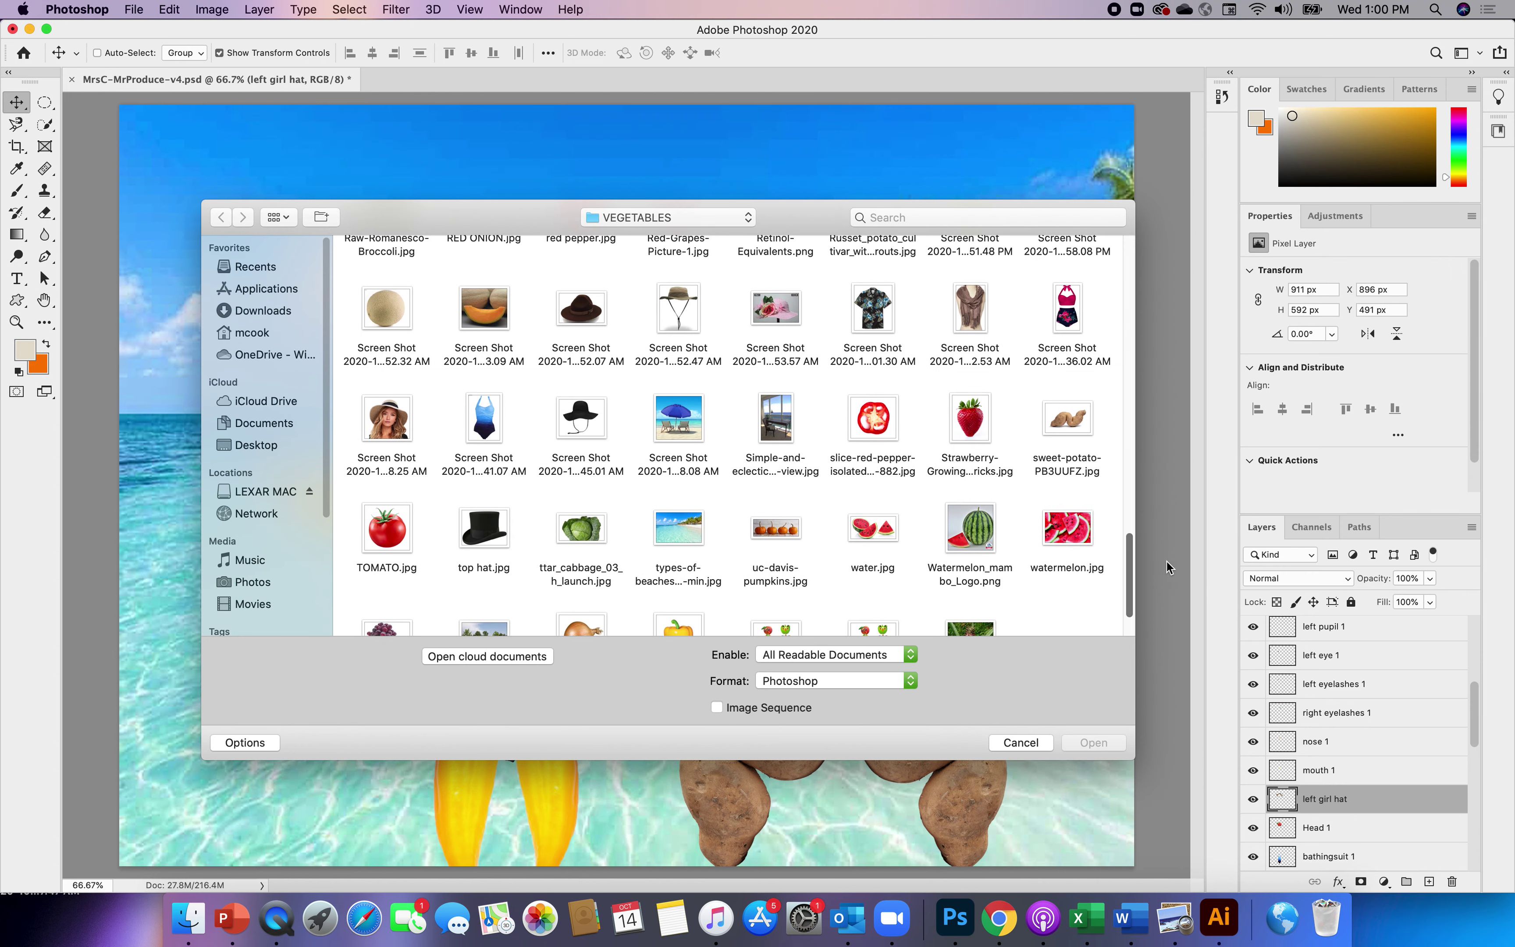
{"action": "left_click", "coordinate": [585, 414]}
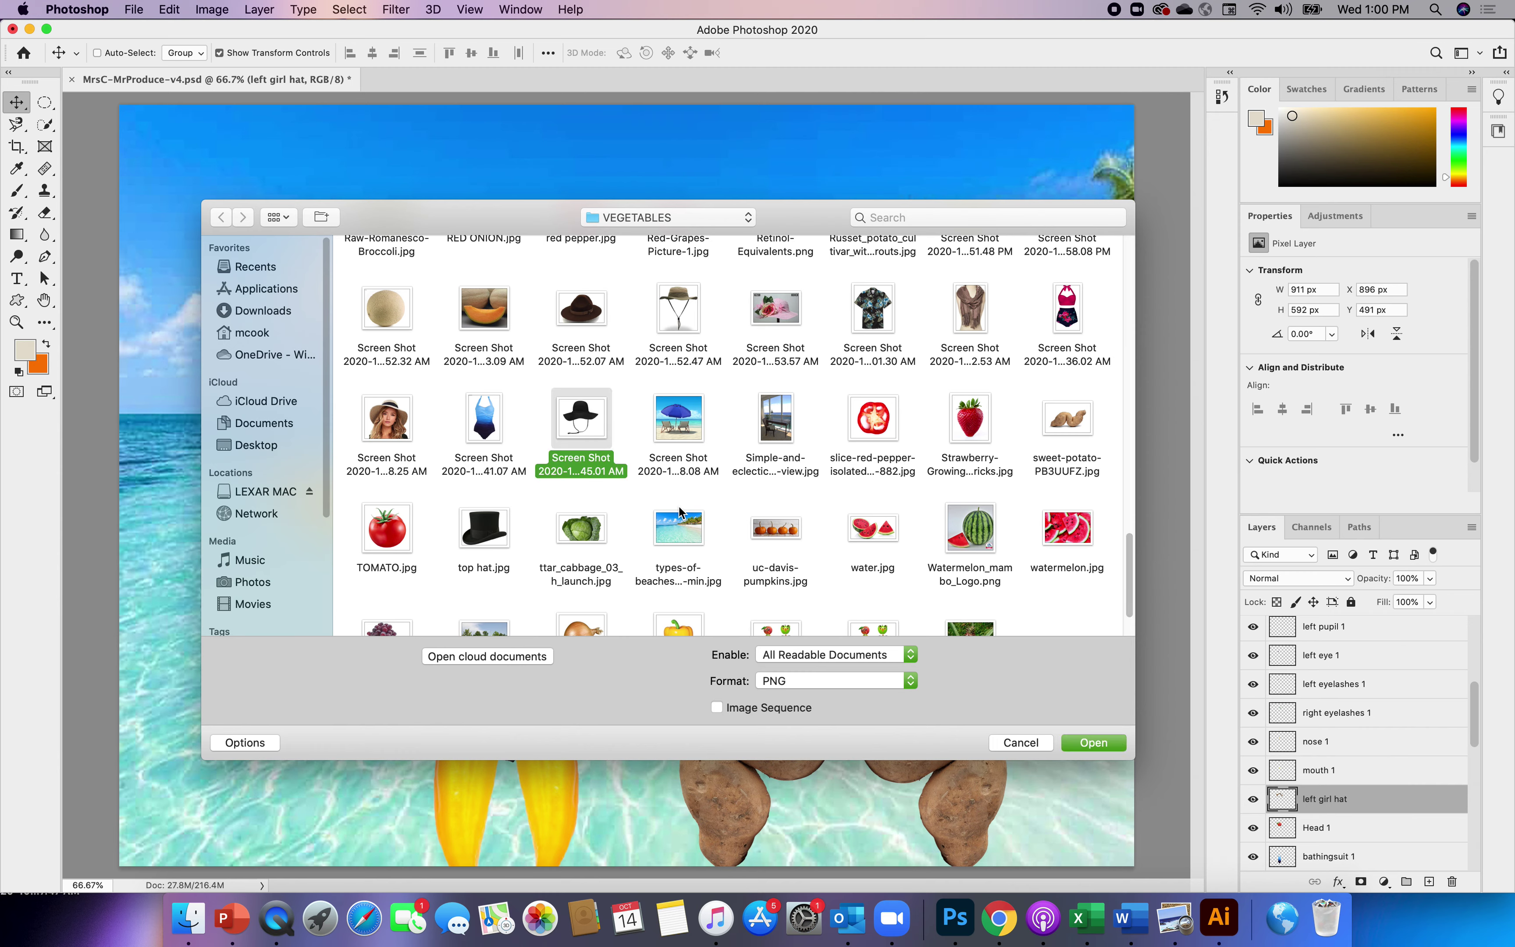
{"action": "left_click", "coordinate": [1100, 748]}
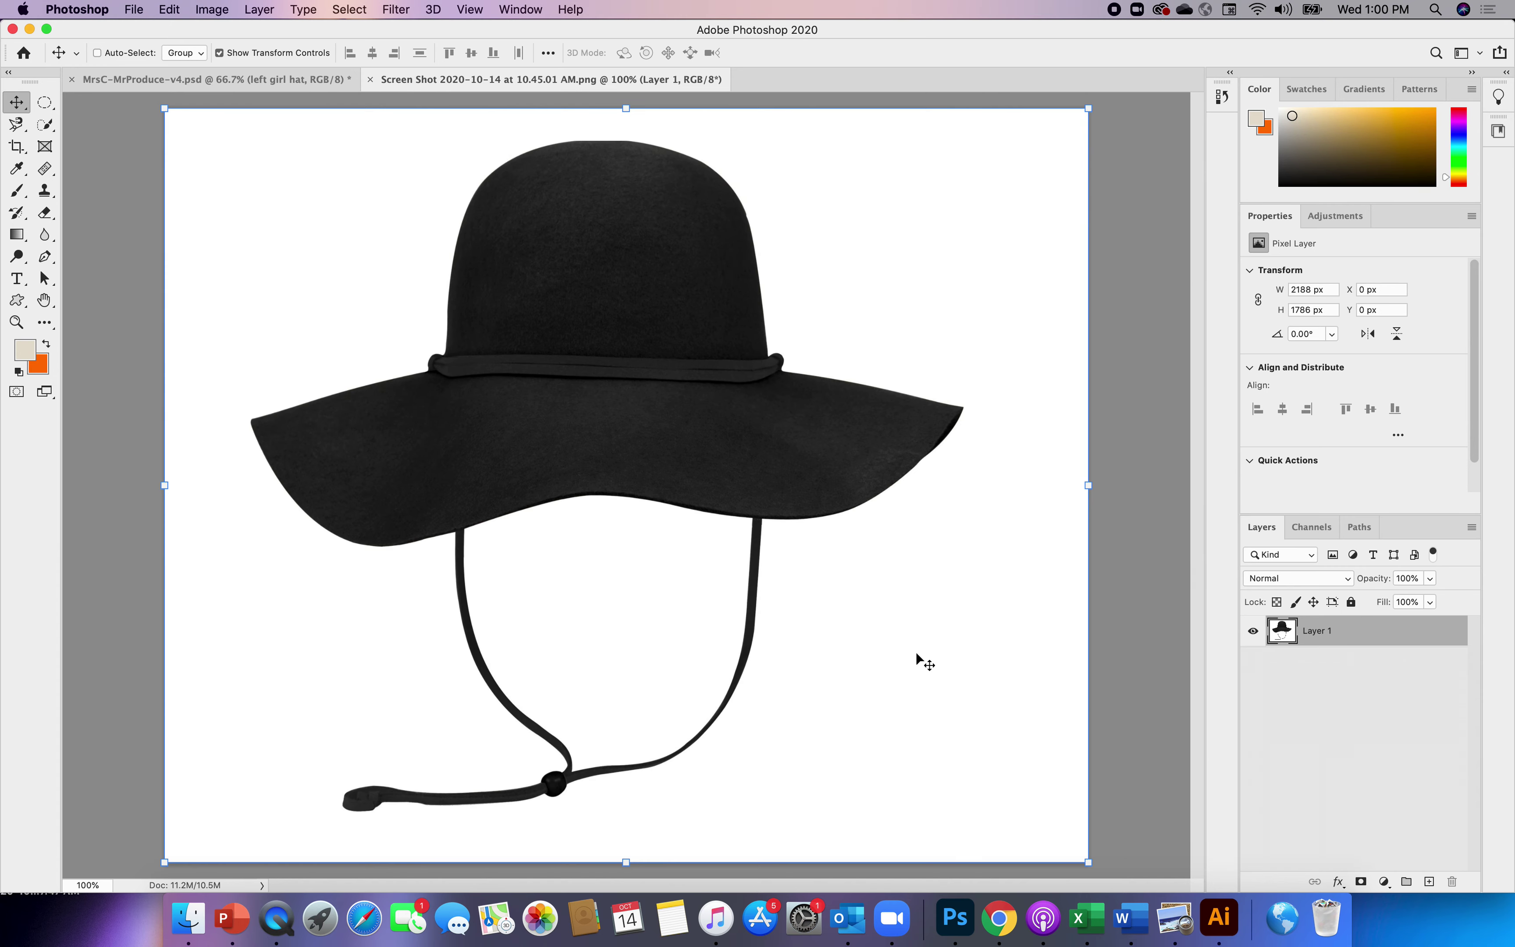
- Select the black hat and its chin cord automatically with Select Subject
{"action": "left_click", "coordinate": [48, 128]}
{"action": "left_click", "coordinate": [94, 122]}
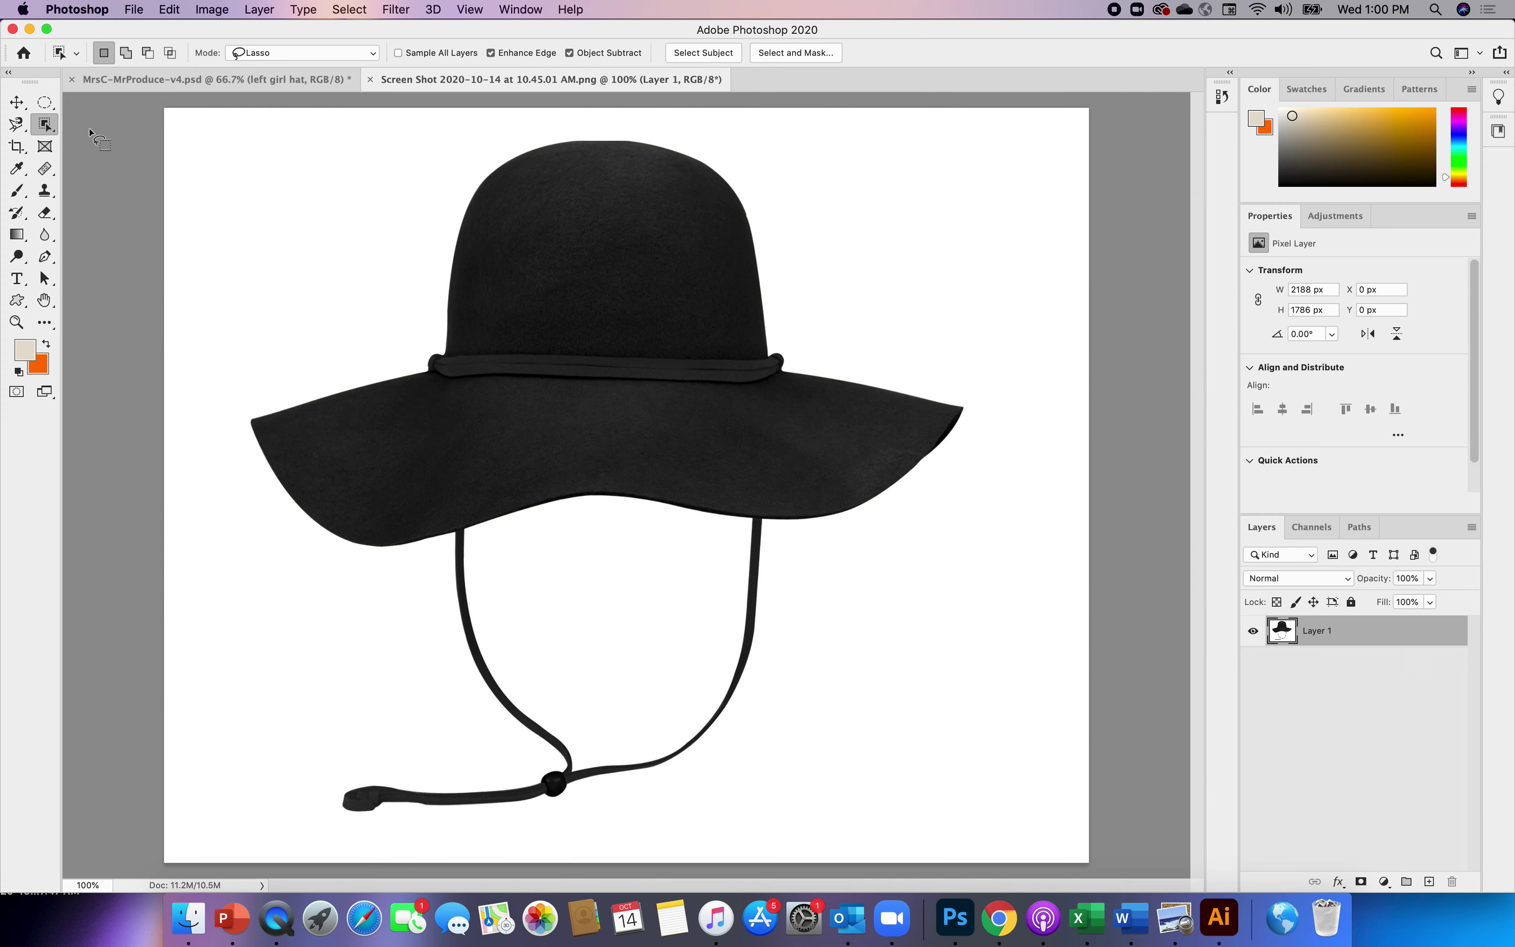
{"action": "left_click", "coordinate": [711, 56]}
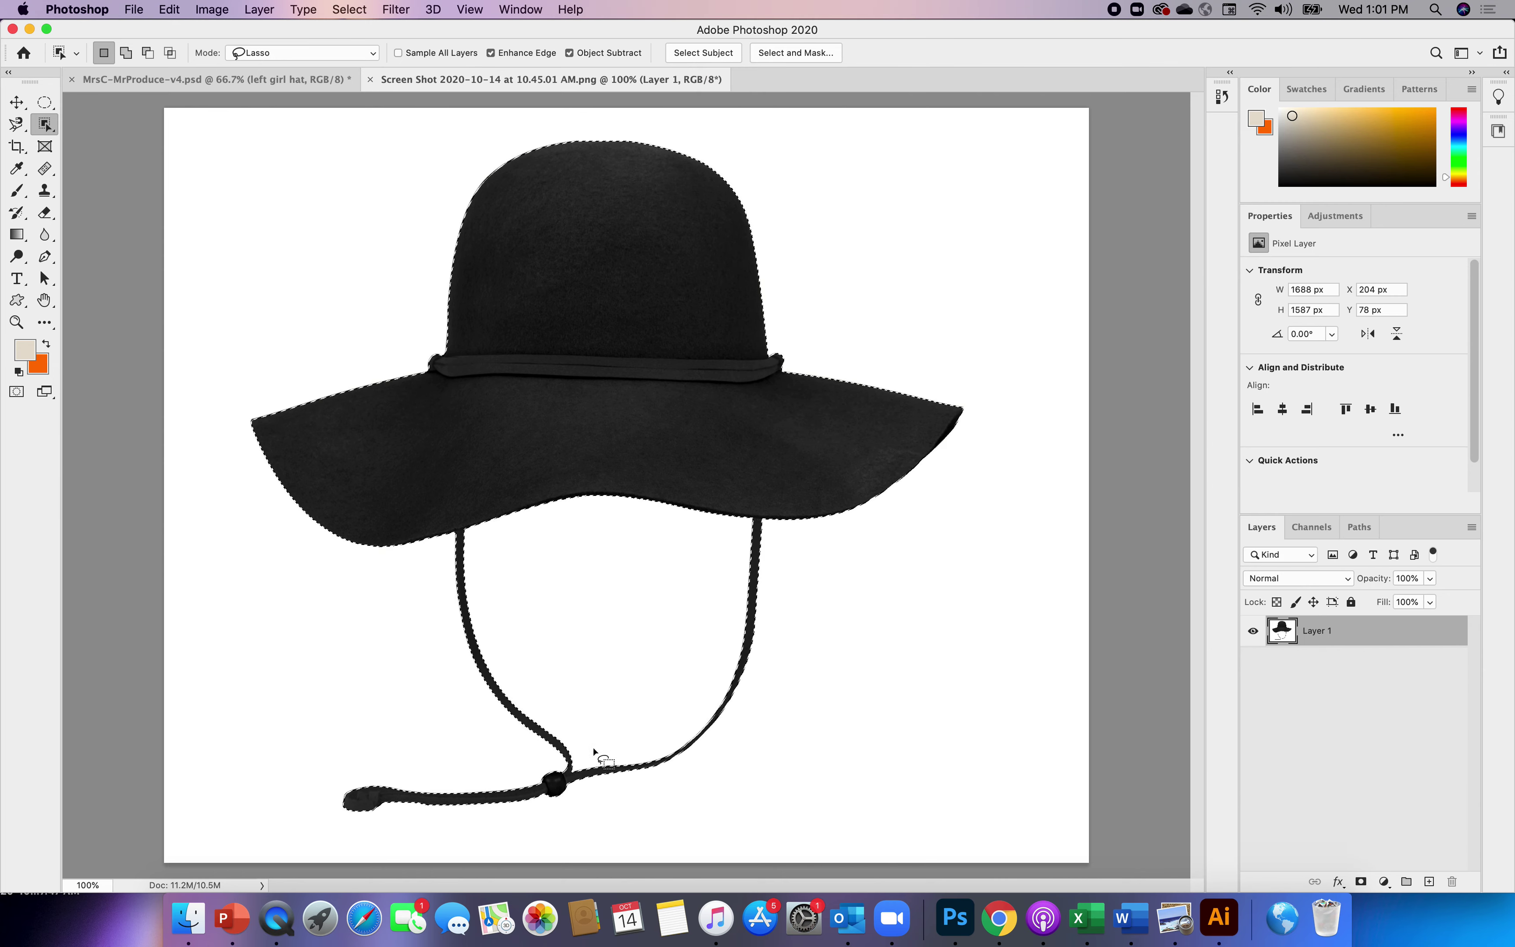
- Try to transfer the selected black hat into MrsC-MrProduce-v4.psd over the green apple head
{"action": "left_click_drag", "start_coordinate": [613, 454], "coordinate": [285, 79]}
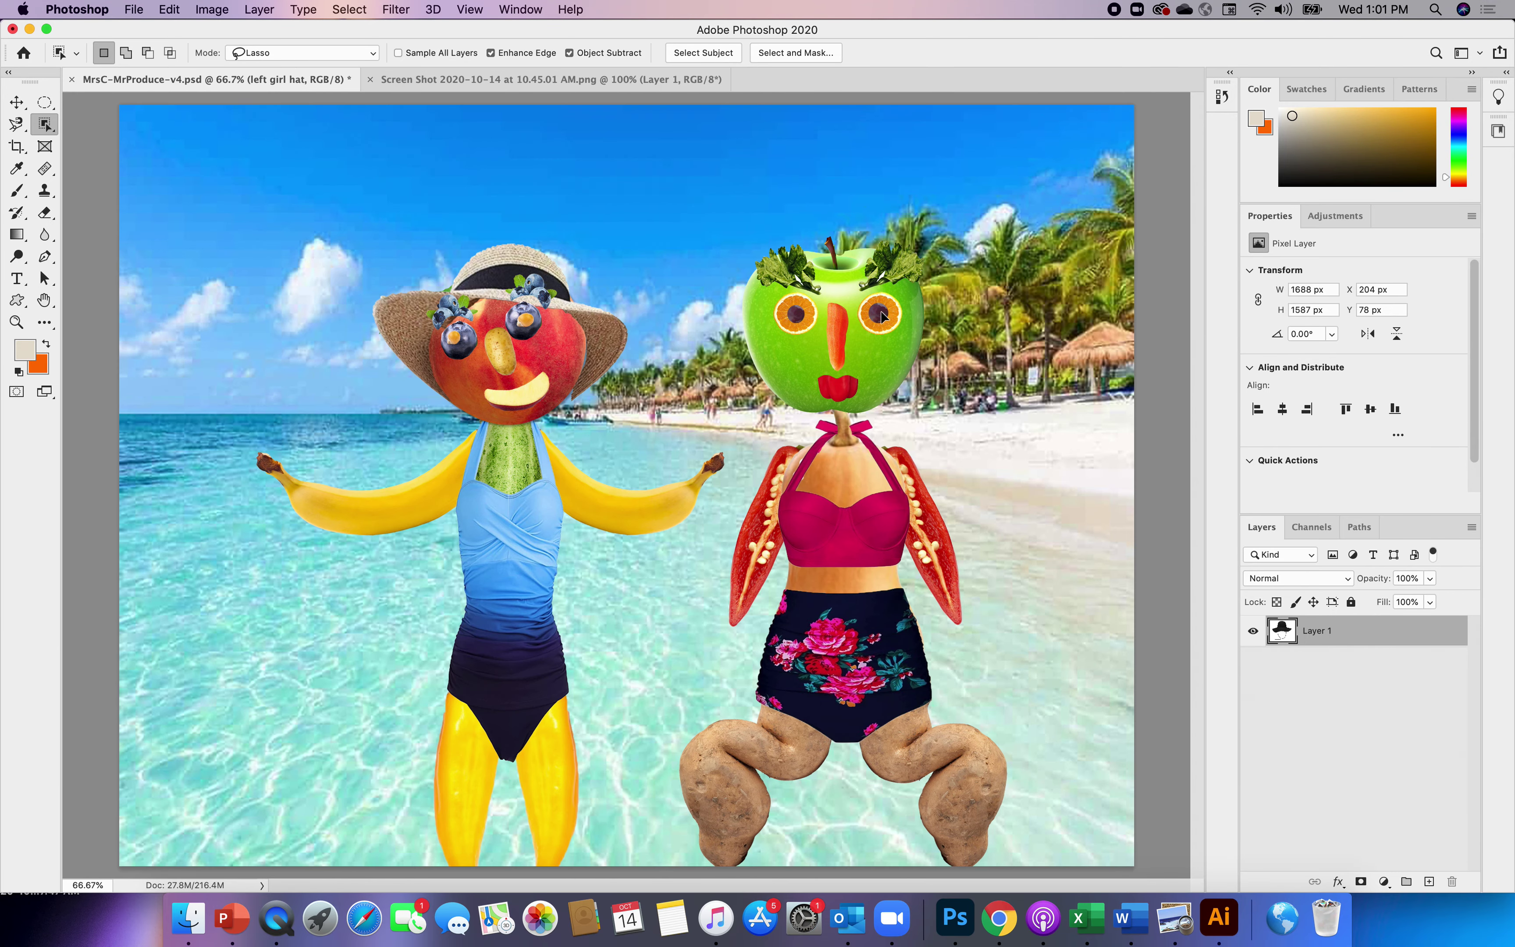
{"action": "left_click_drag", "start_coordinate": [883, 315], "coordinate": [880, 314]}
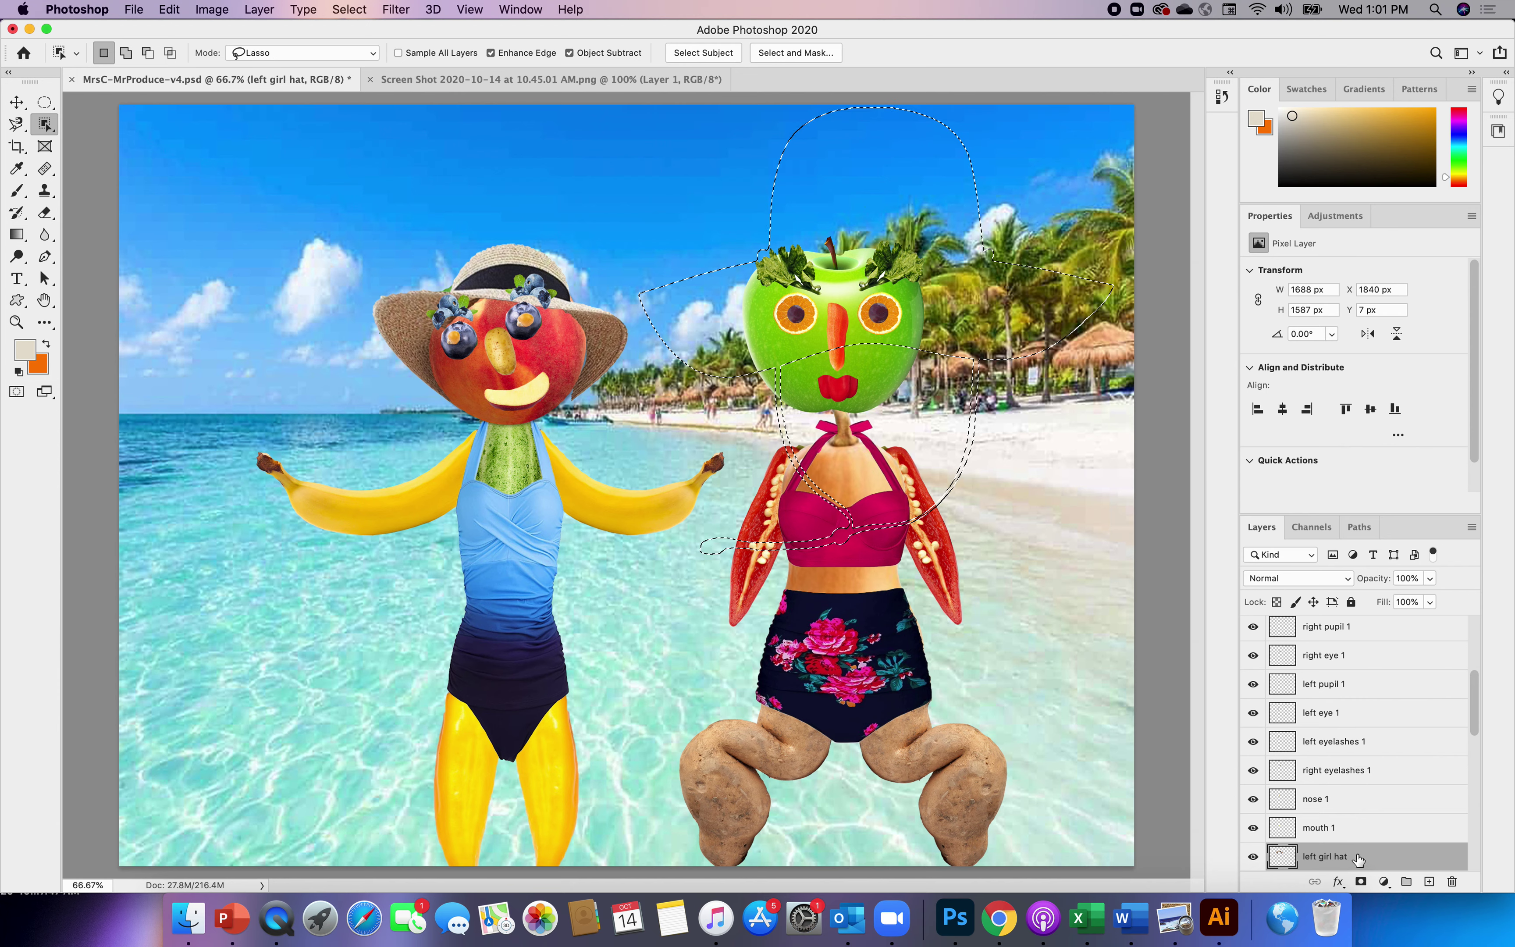
- Move the left girl hat layer directly above the mouth 1 layer
{"action": "left_click_drag", "start_coordinate": [1475, 698], "coordinate": [1477, 737]}
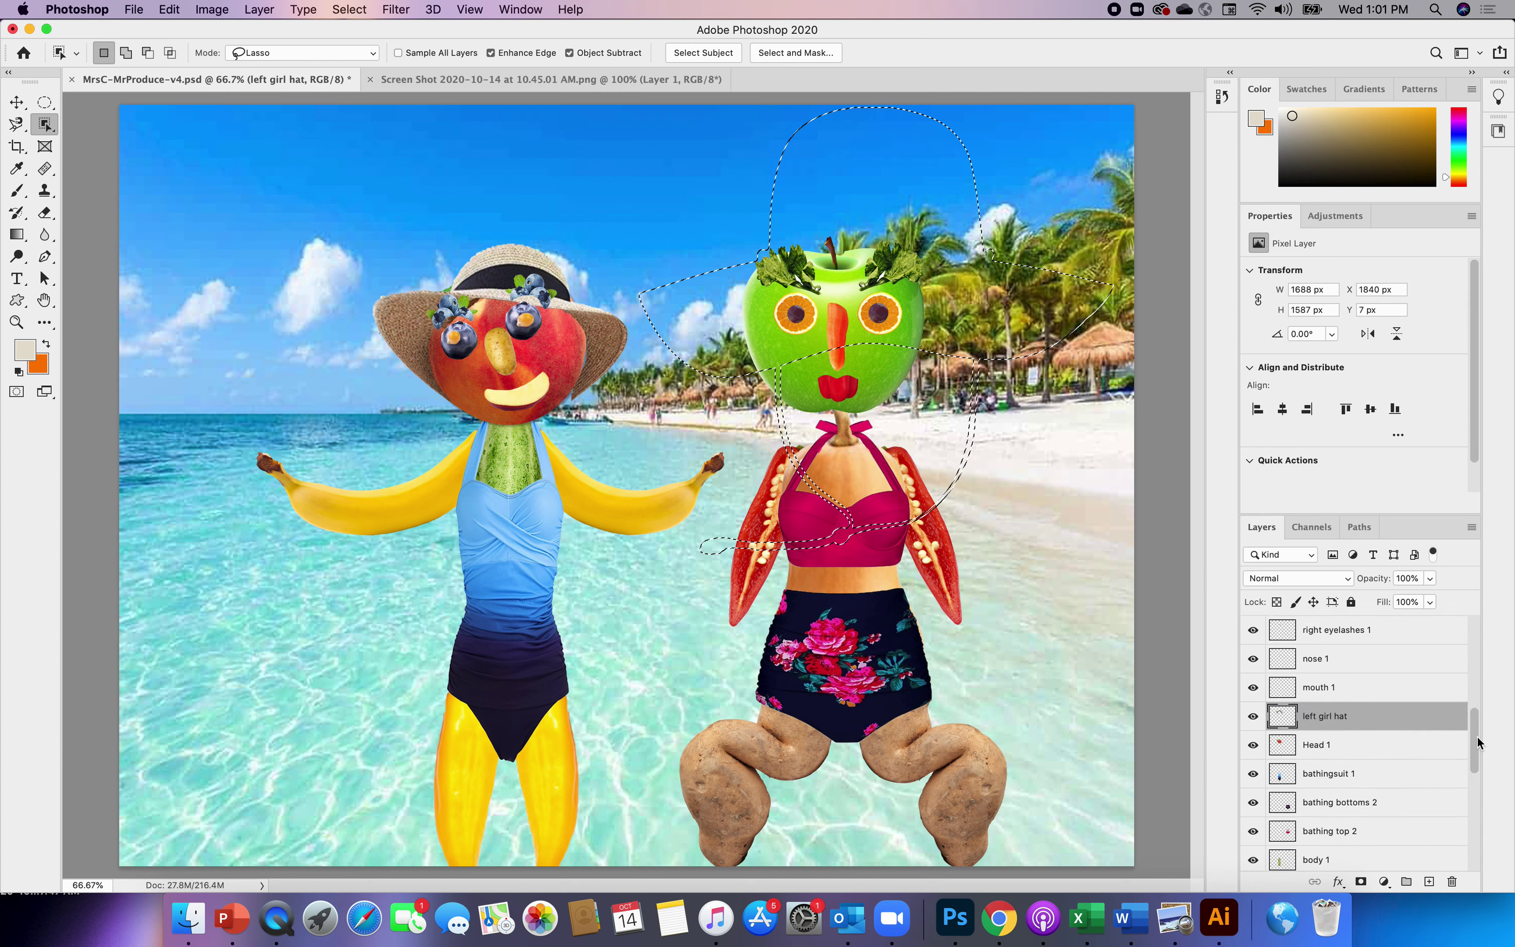
{"action": "left_click_drag", "start_coordinate": [1348, 716], "coordinate": [1343, 687]}
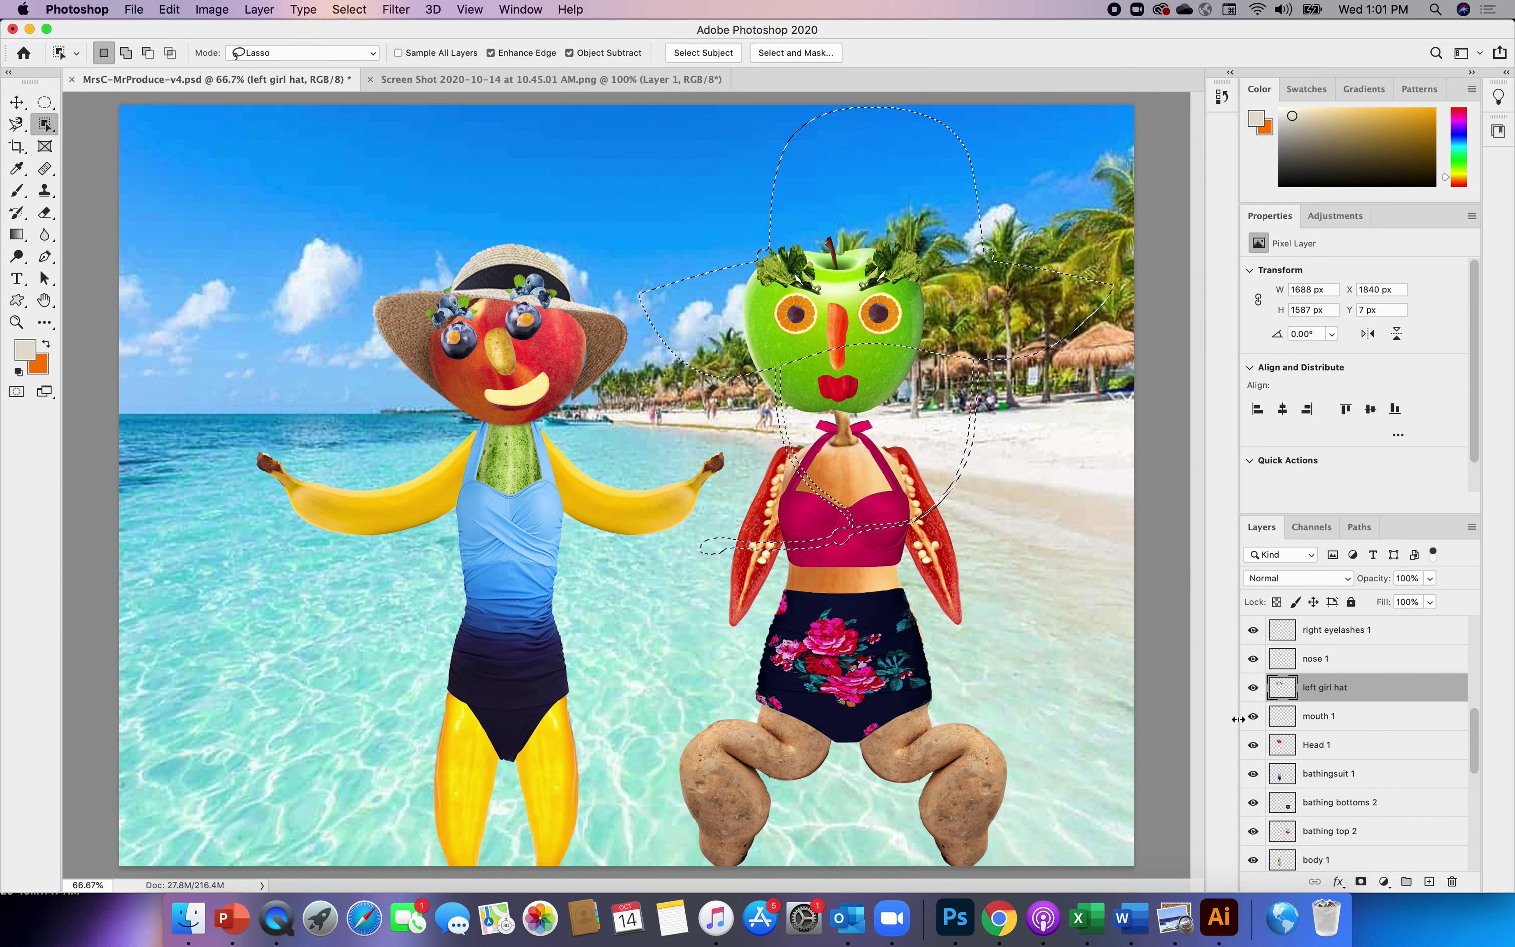
{"action": "mouse_move", "coordinate": [1471, 721]}
{"action": "left_mouse_down"}
{"action": "mouse_move", "coordinate": [1489, 859]}
{"action": "mouse_move", "coordinate": [1446, 602]}
{"action": "mouse_move", "coordinate": [1458, 648]}
{"action": "left_mouse_up"}
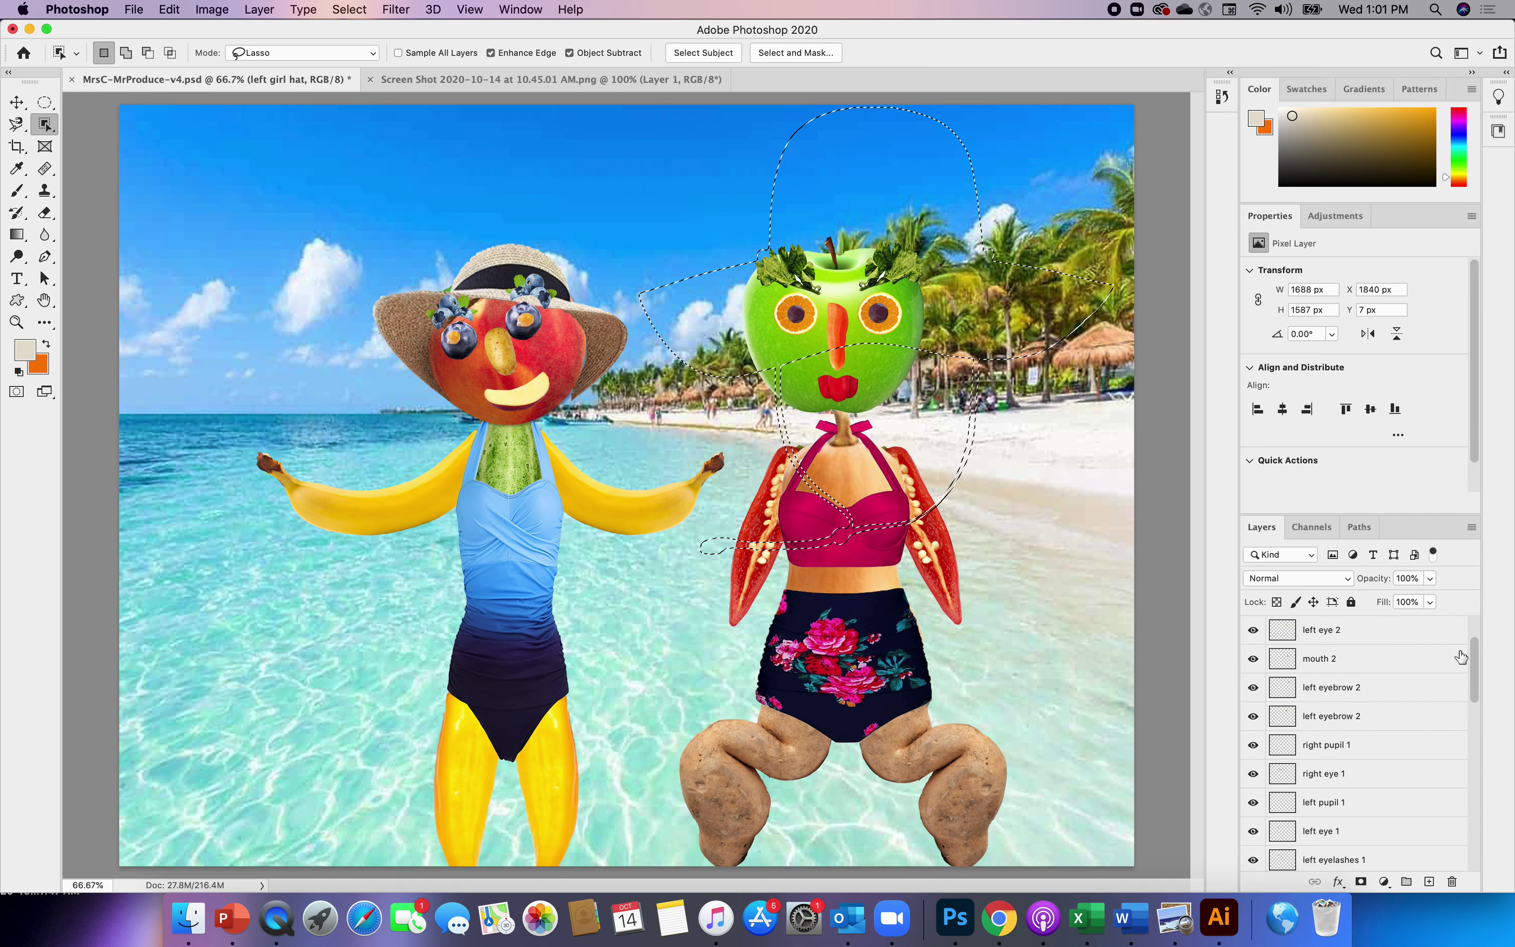
- Clear the hat-shaped selection in the beach composite and return to the black hat image
{"action": "left_click", "coordinate": [1049, 715]}
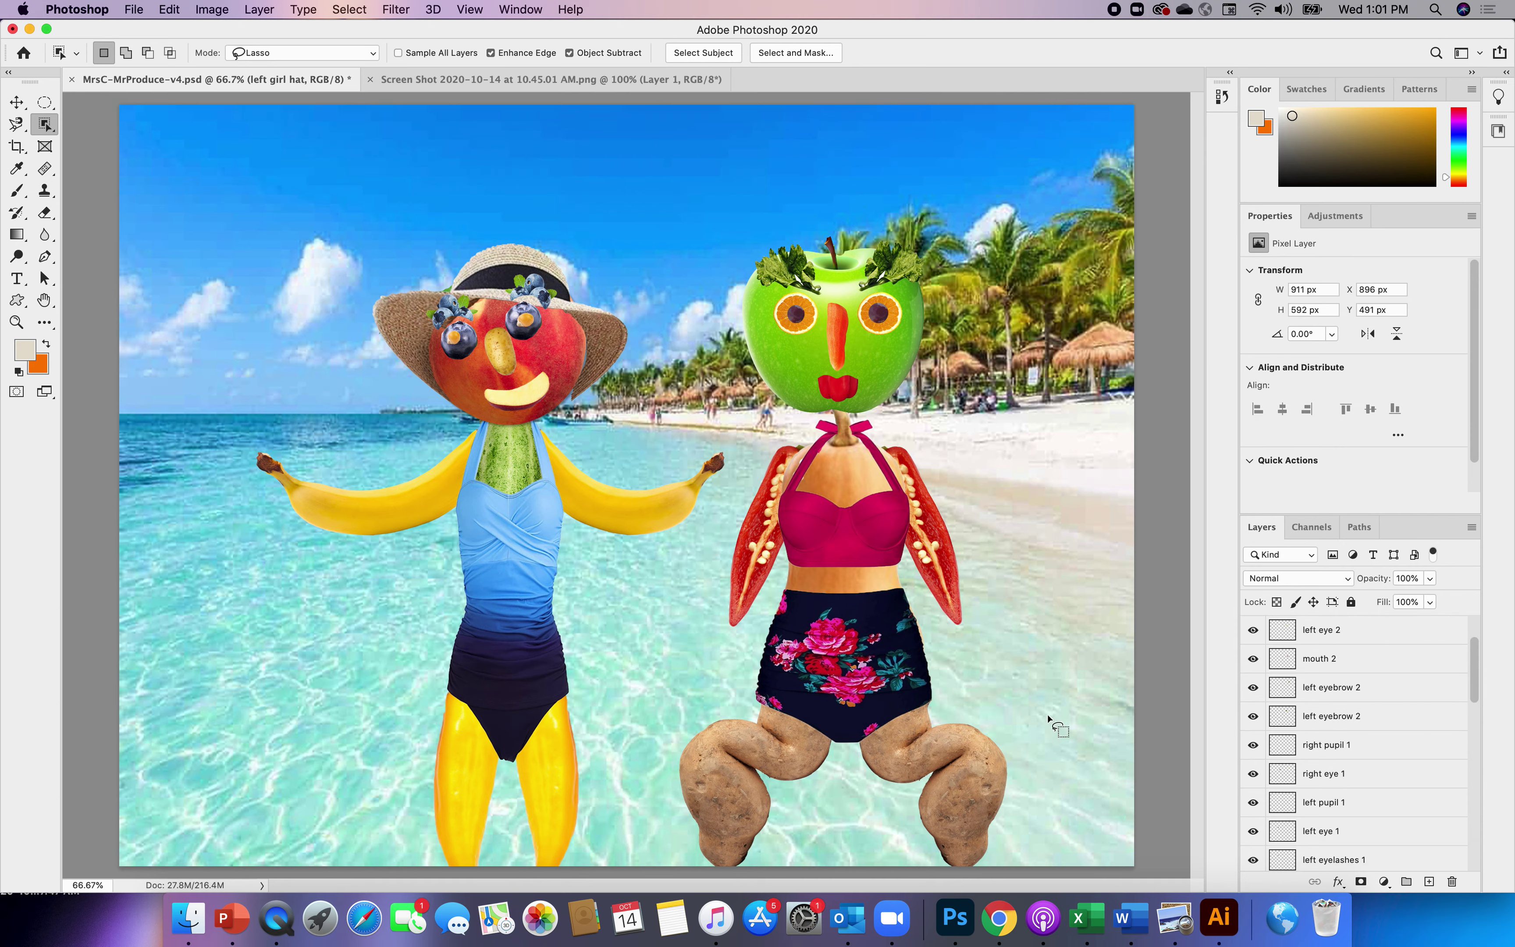
{"action": "left_click", "coordinate": [486, 77]}
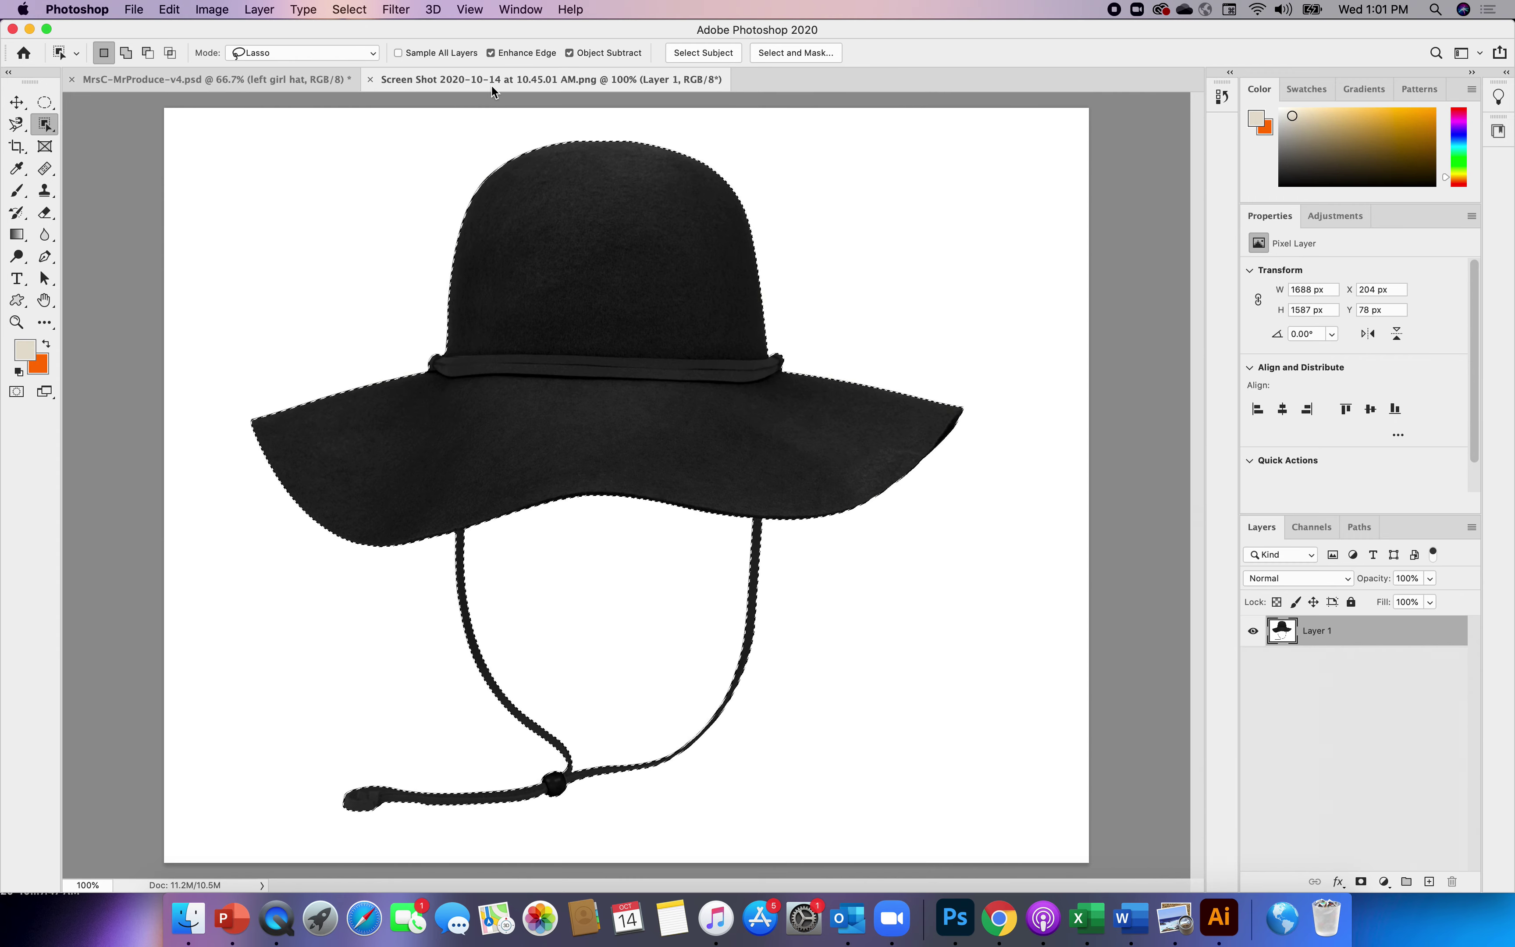
- Close the black hat image without saving its changes
{"action": "left_click_drag", "start_coordinate": [557, 230], "coordinate": [368, 224]}
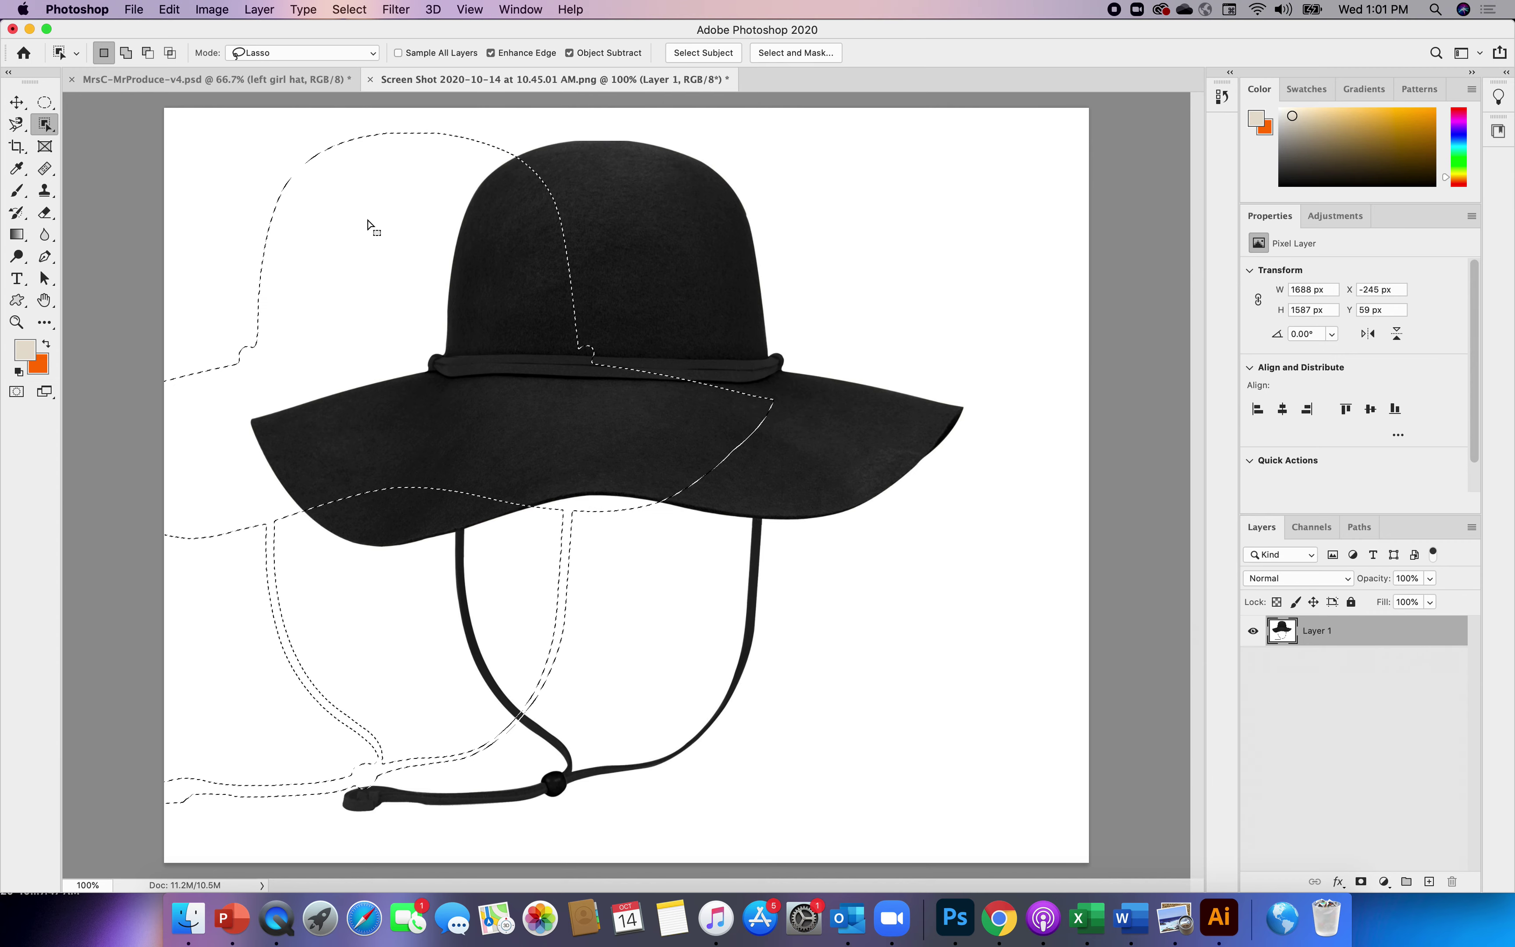
{"action": "key", "text": "Delete"}
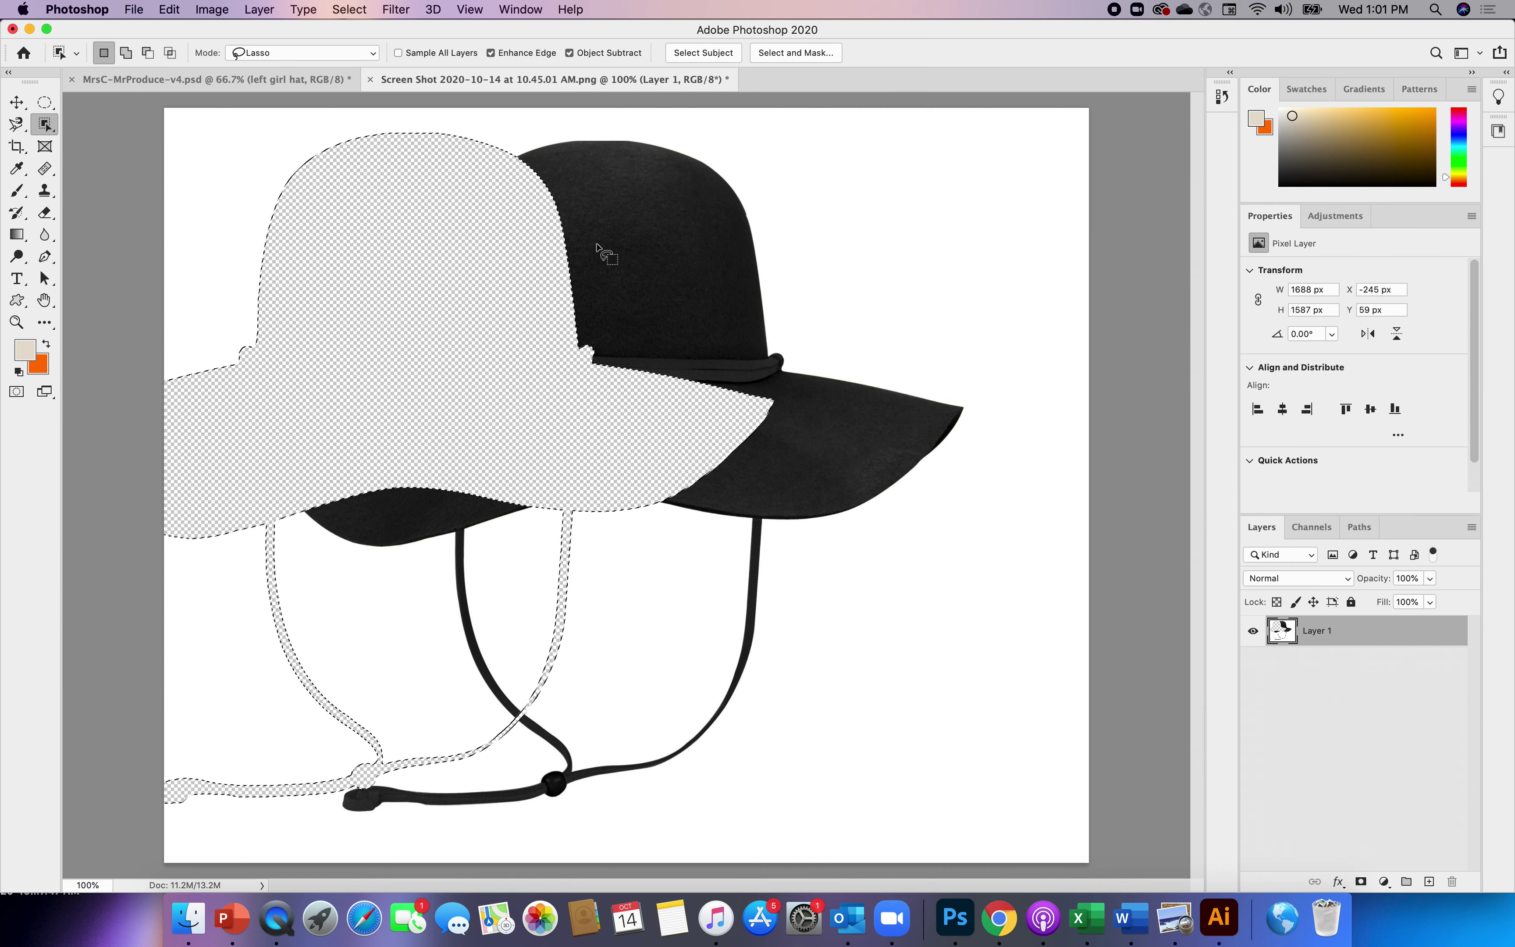
{"action": "left_click", "coordinate": [371, 79]}
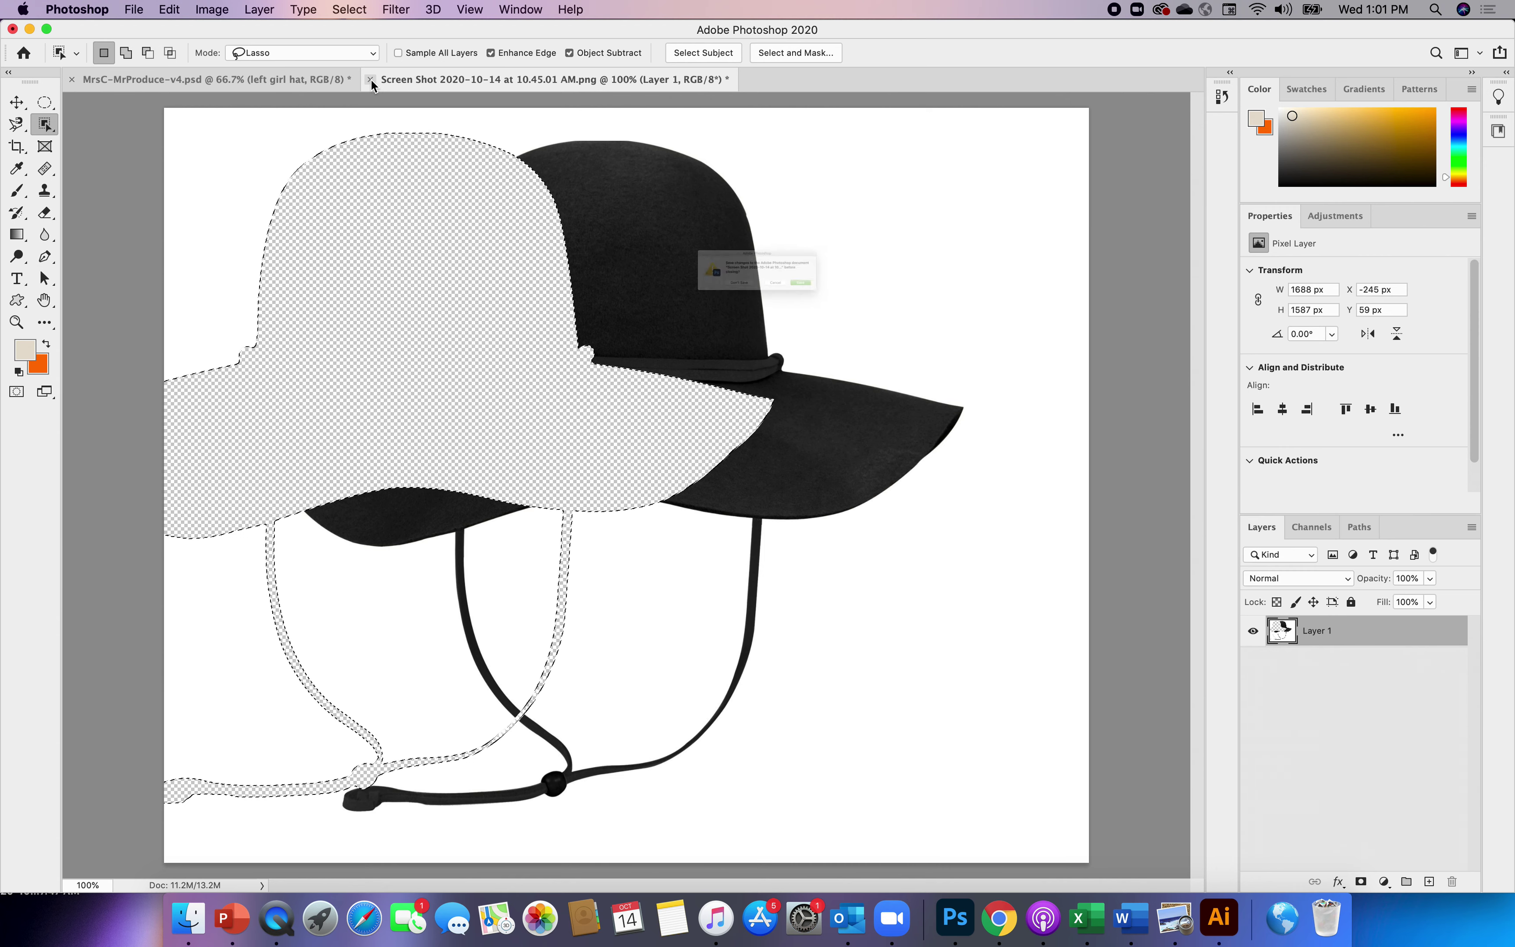
{"action": "left_click", "coordinate": [721, 312]}
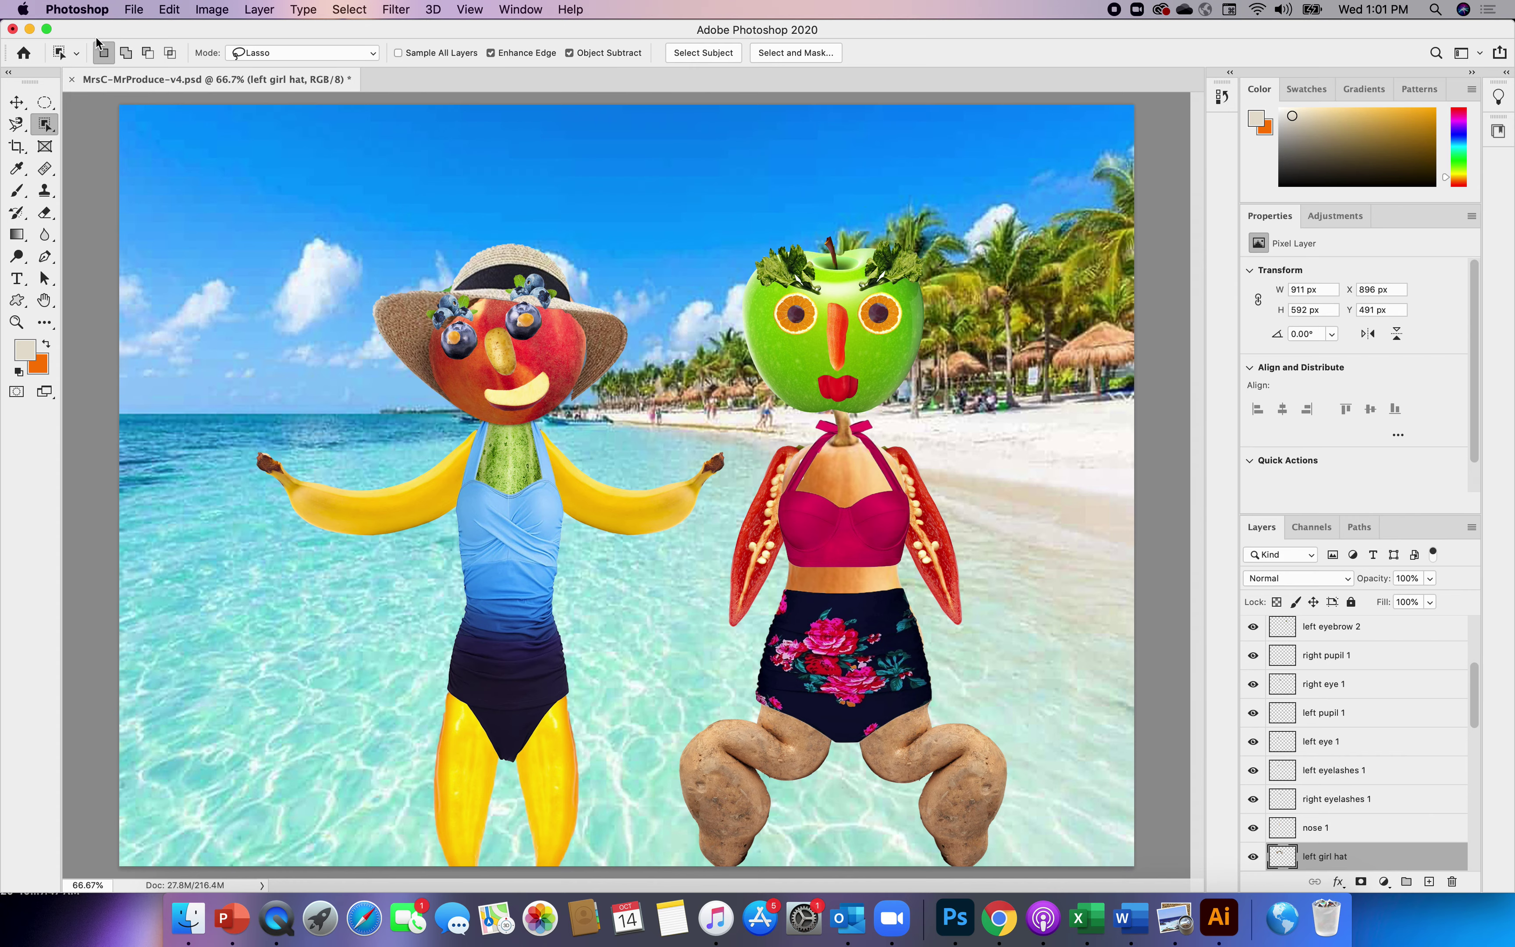
{"action": "left_click", "coordinate": [134, 9]}
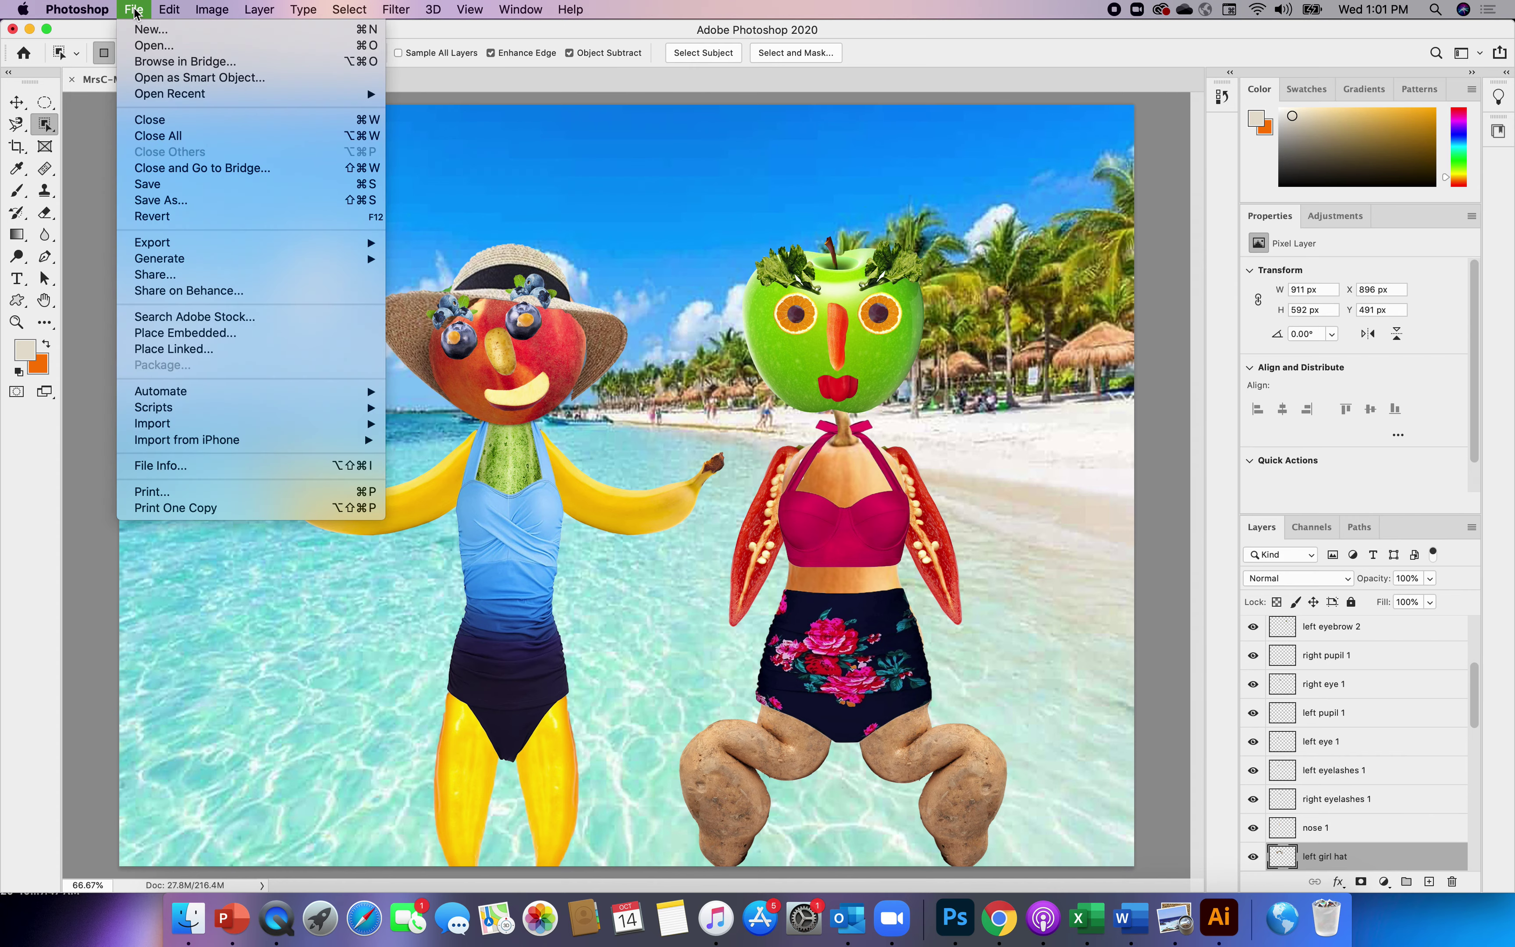
{"action": "left_click", "coordinate": [150, 45]}
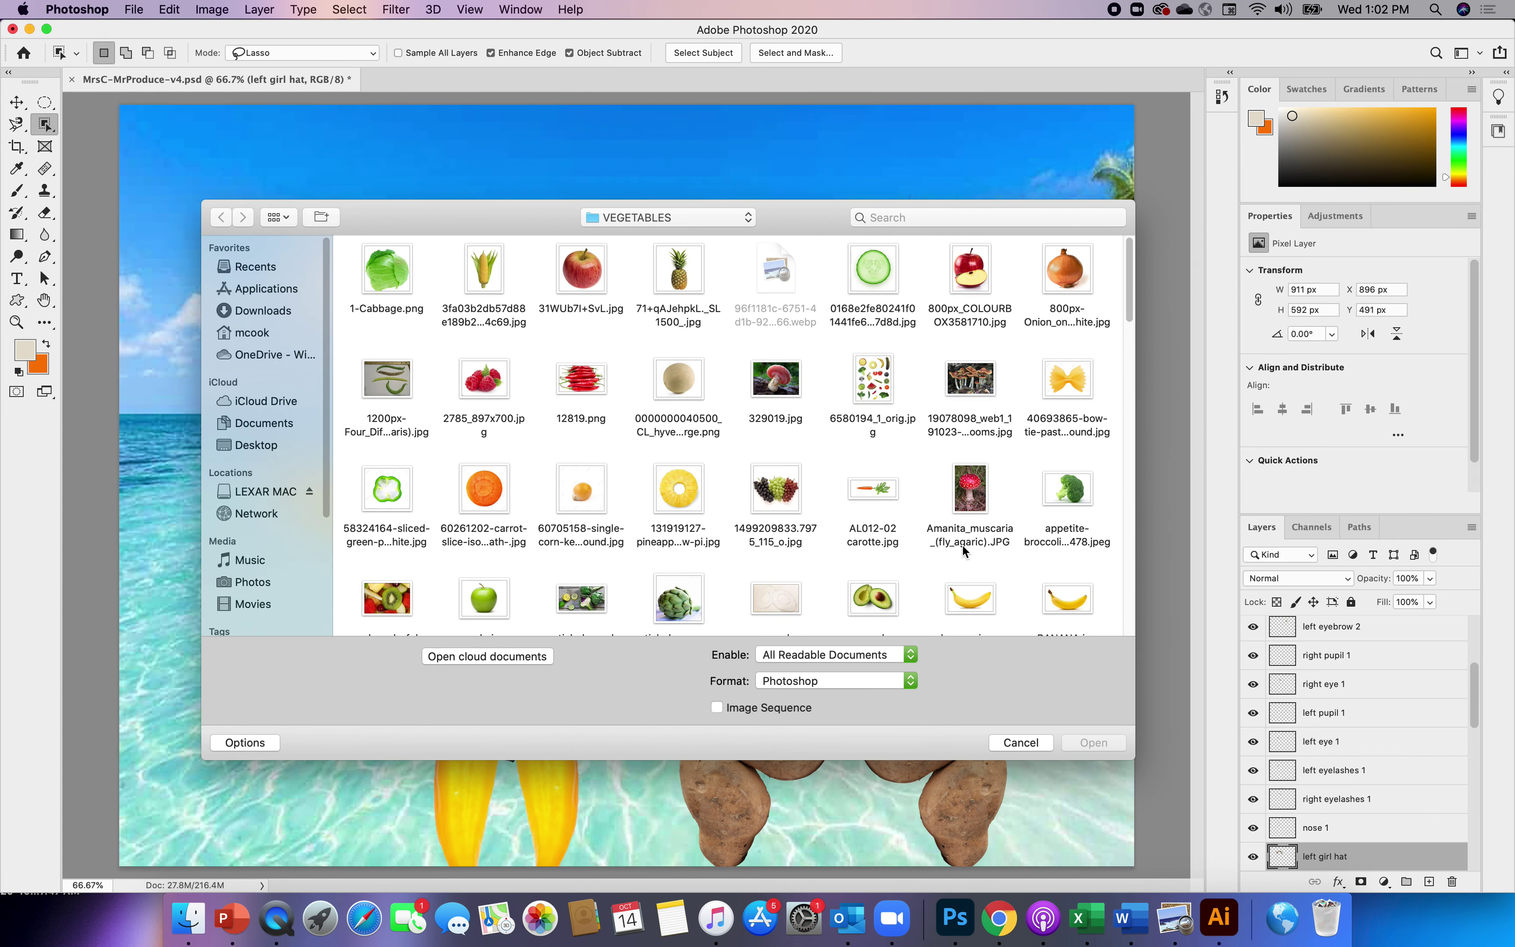
{"action": "left_click_drag", "start_coordinate": [1129, 297], "coordinate": [1173, 628]}
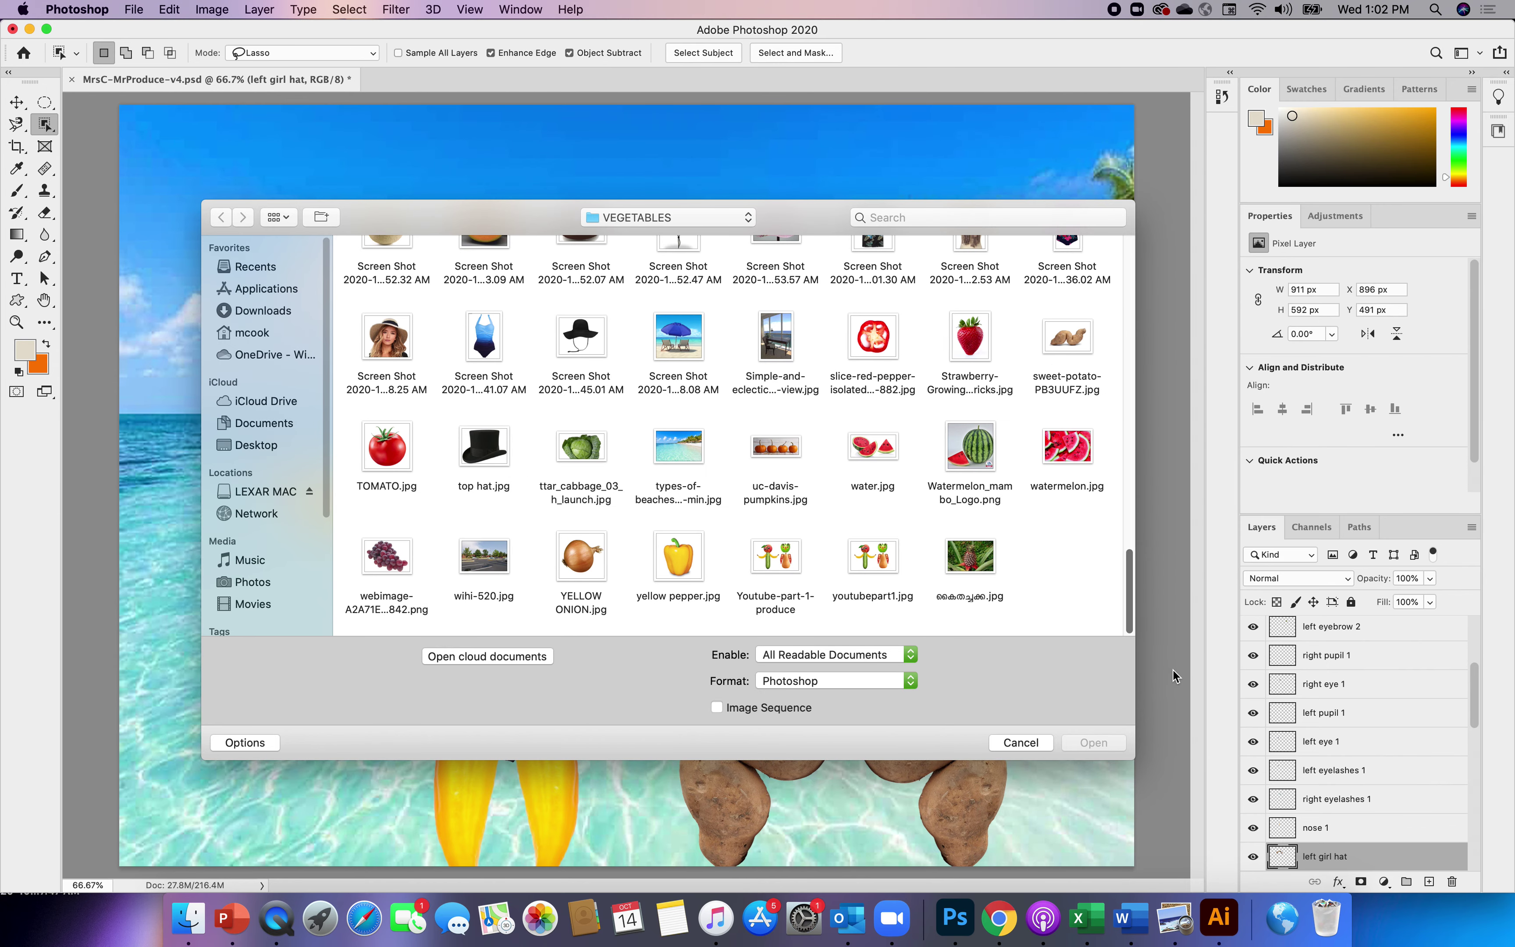
{"action": "left_click", "coordinate": [609, 364]}
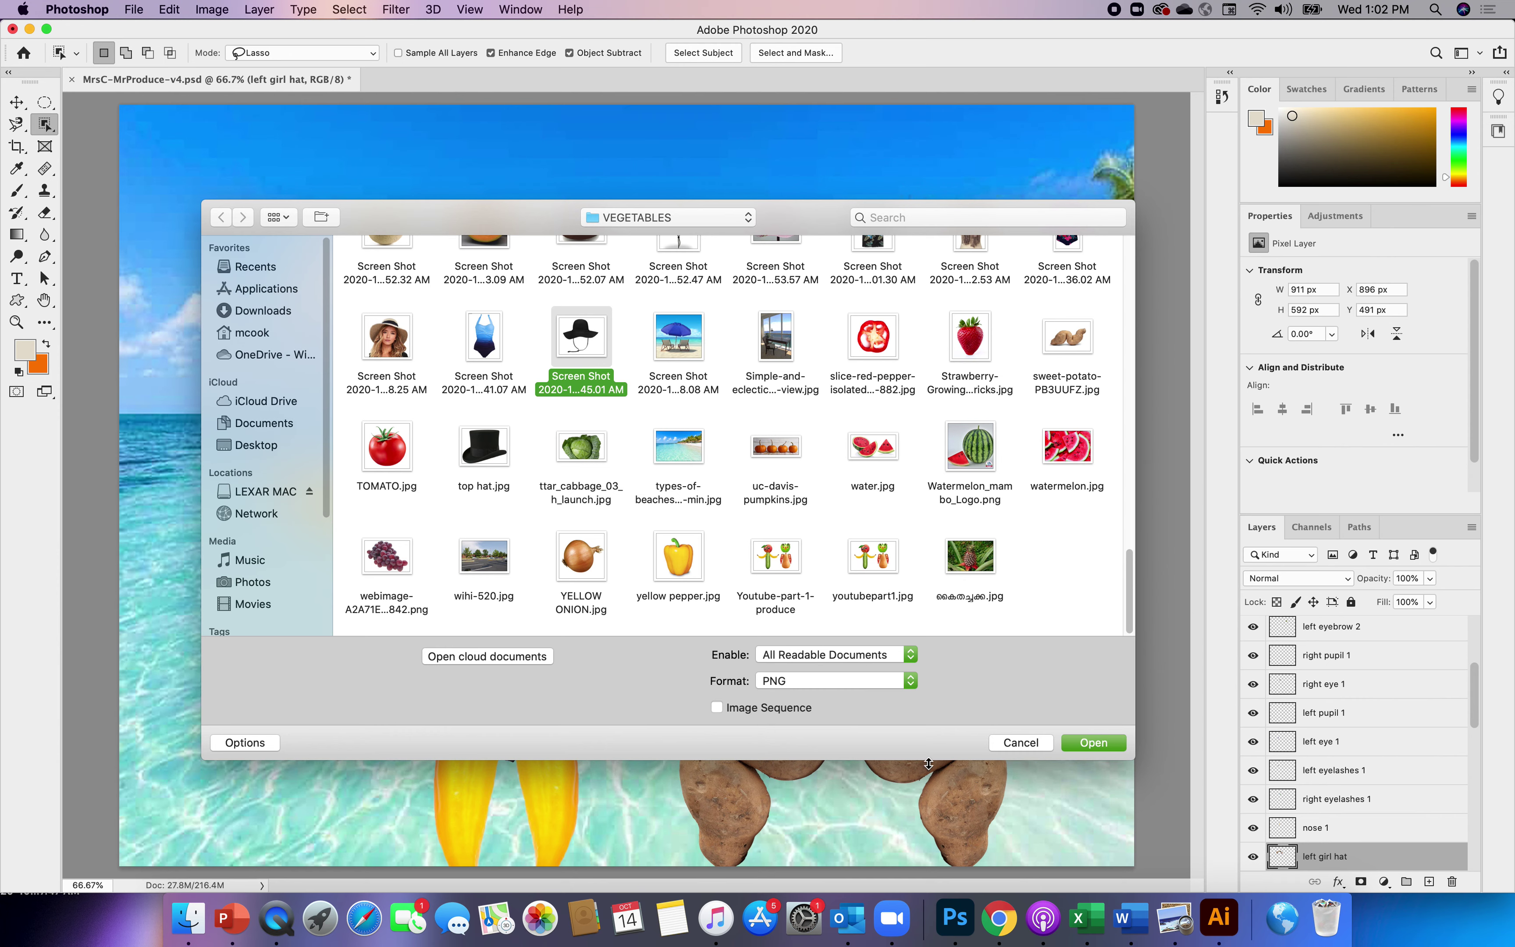
{"action": "left_click", "coordinate": [1020, 742]}
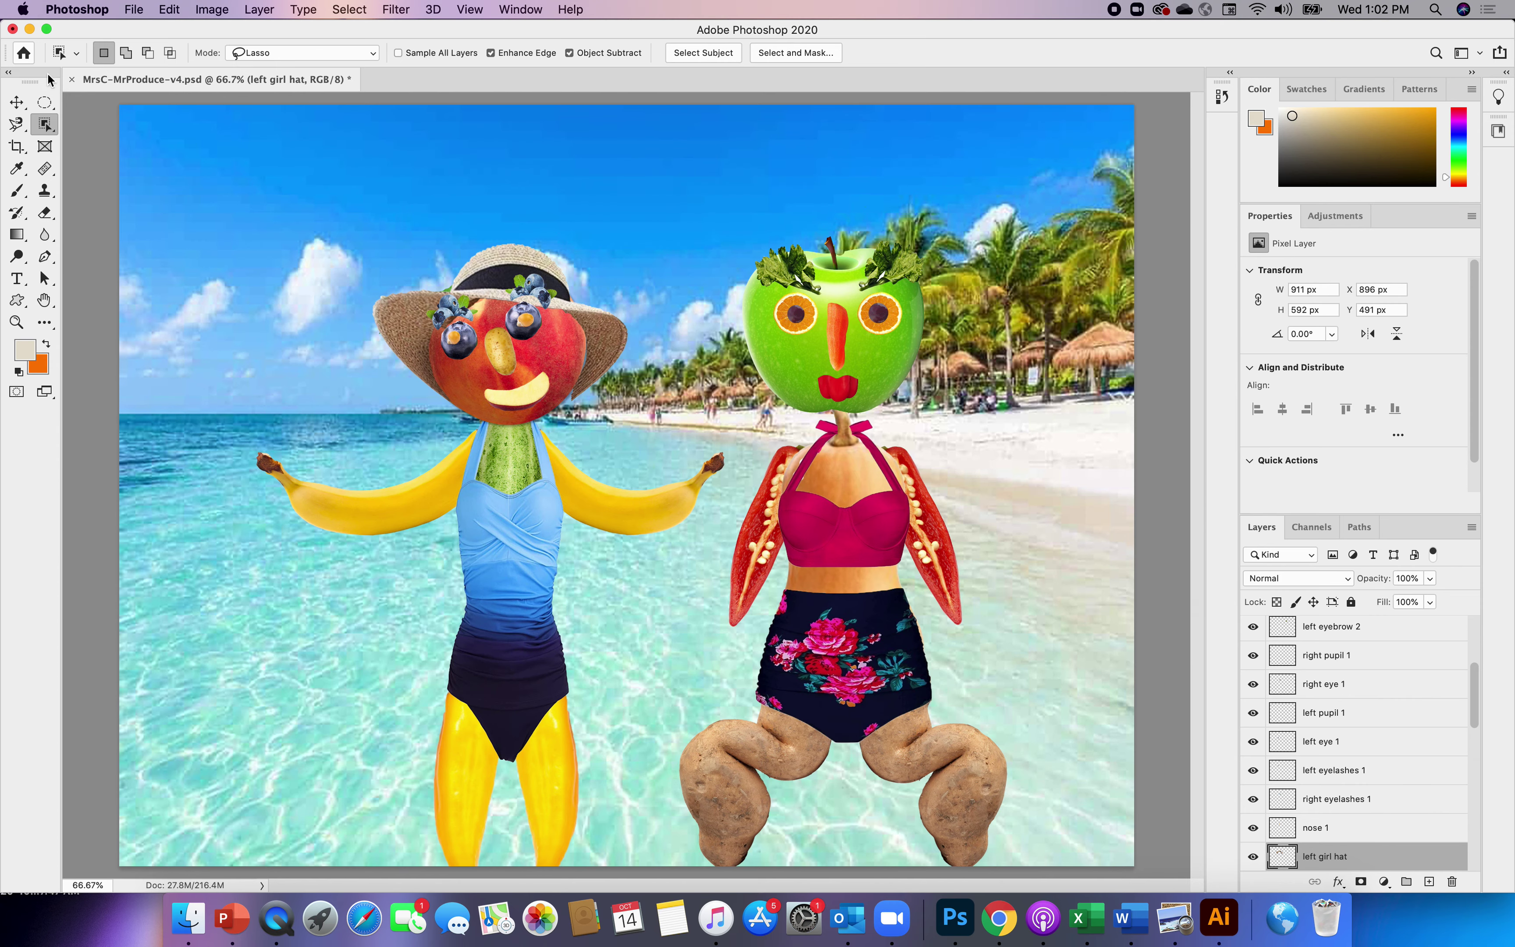
- Open the black hat image, Screen Shot 2020-10-14 at 10.45.01 AM.png, from the VEGETABLES folder
{"action": "left_click", "coordinate": [17, 104]}
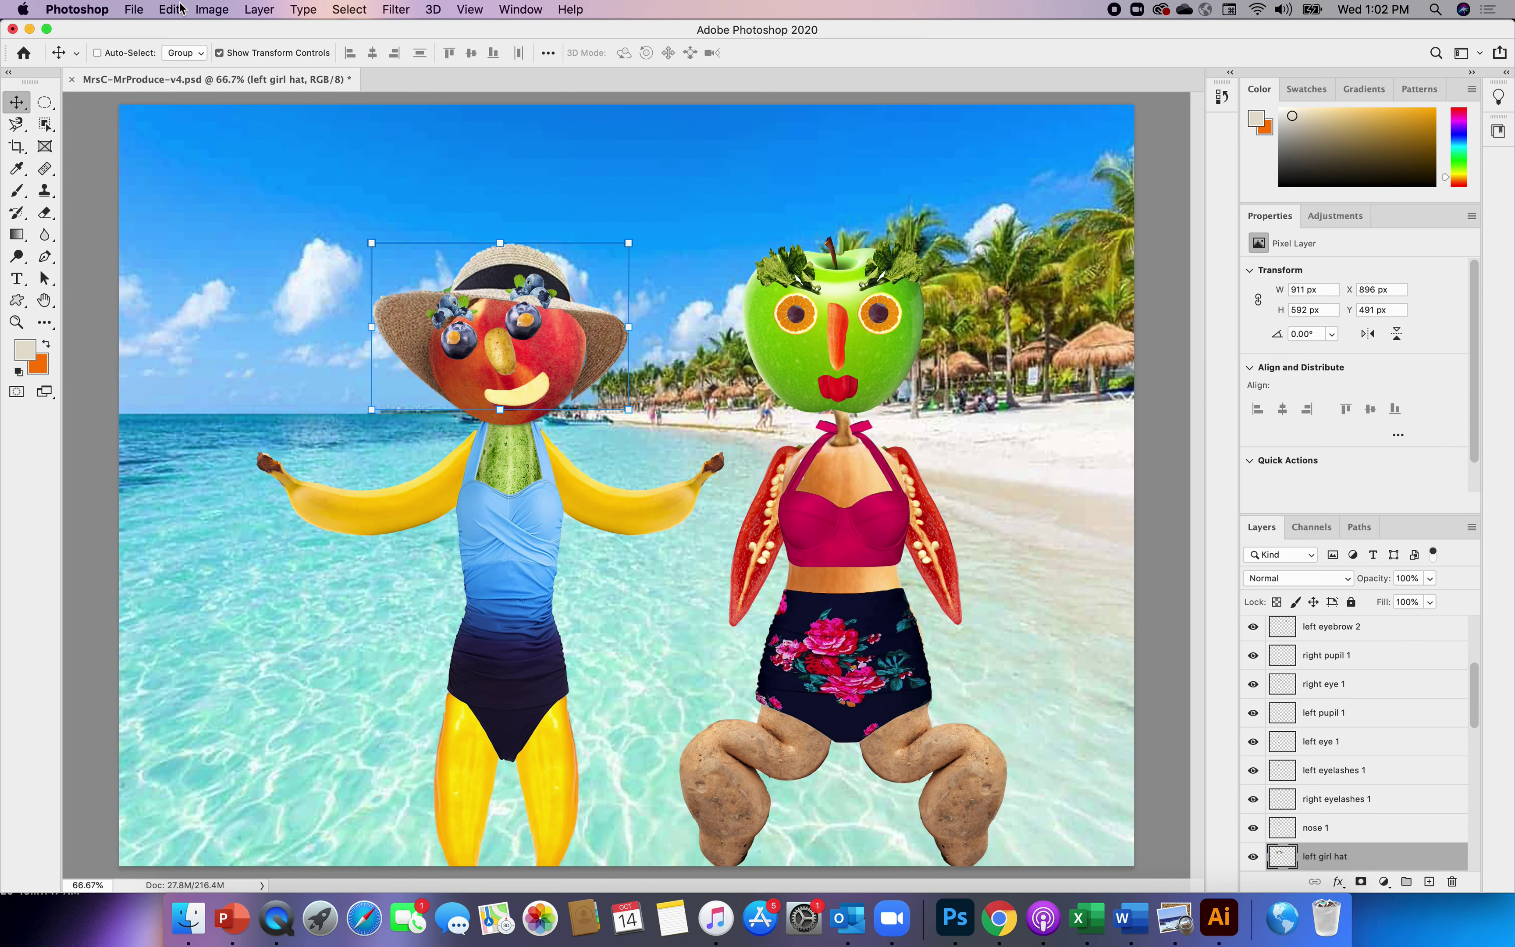
{"action": "left_click", "coordinate": [135, 12]}
{"action": "left_click", "coordinate": [153, 46]}
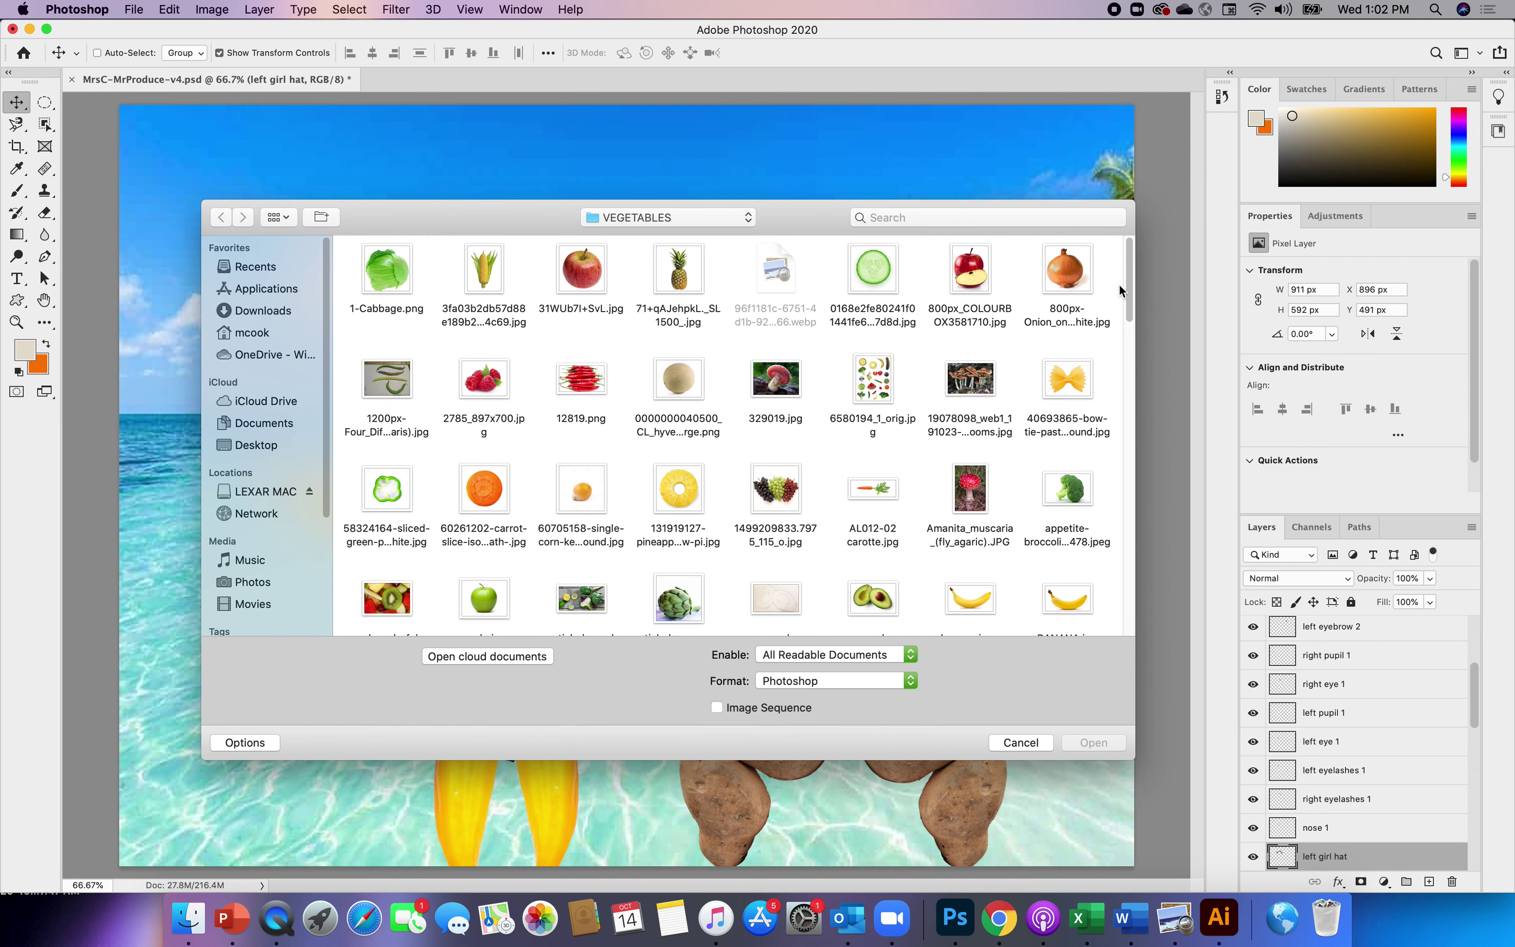
{"action": "left_click_drag", "start_coordinate": [1130, 276], "coordinate": [1180, 583]}
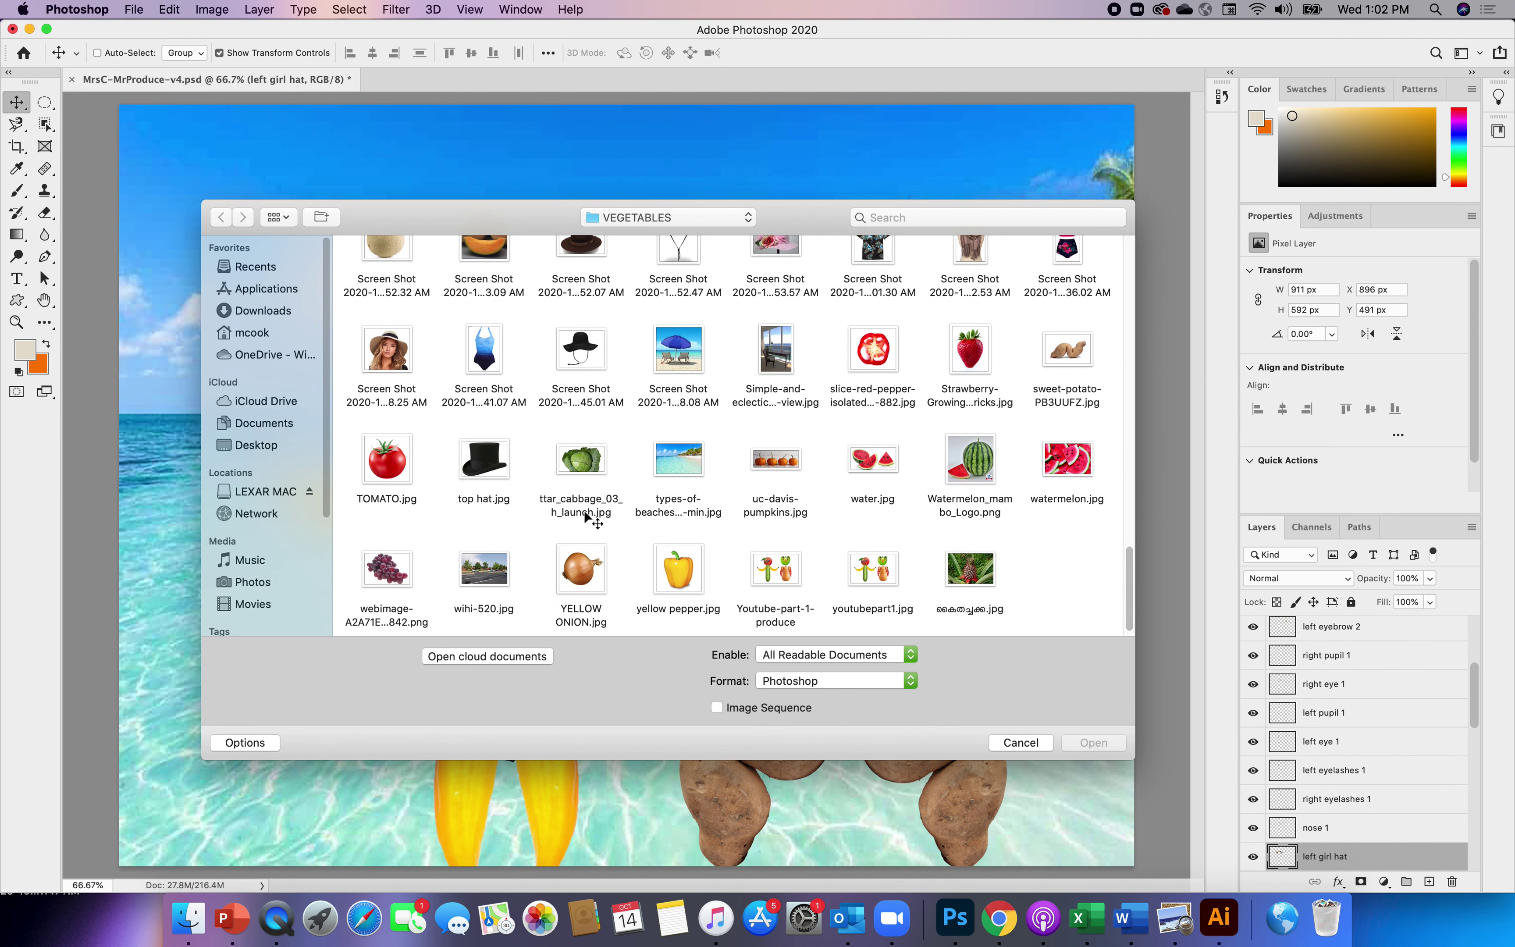
{"action": "left_click", "coordinate": [579, 351]}
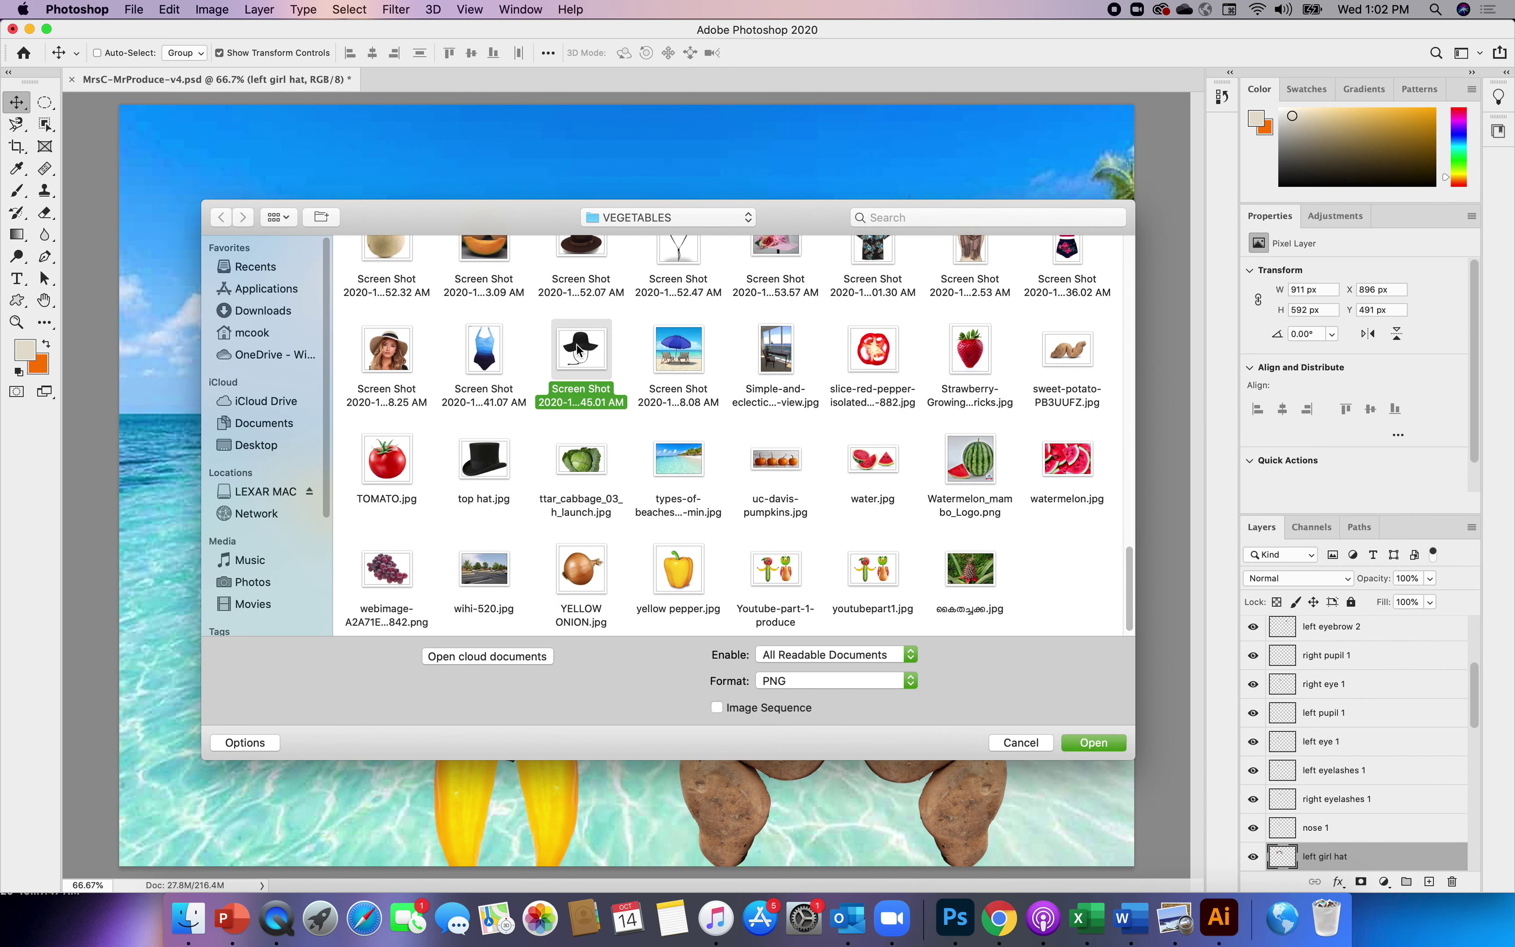
{"action": "left_click", "coordinate": [1104, 745]}
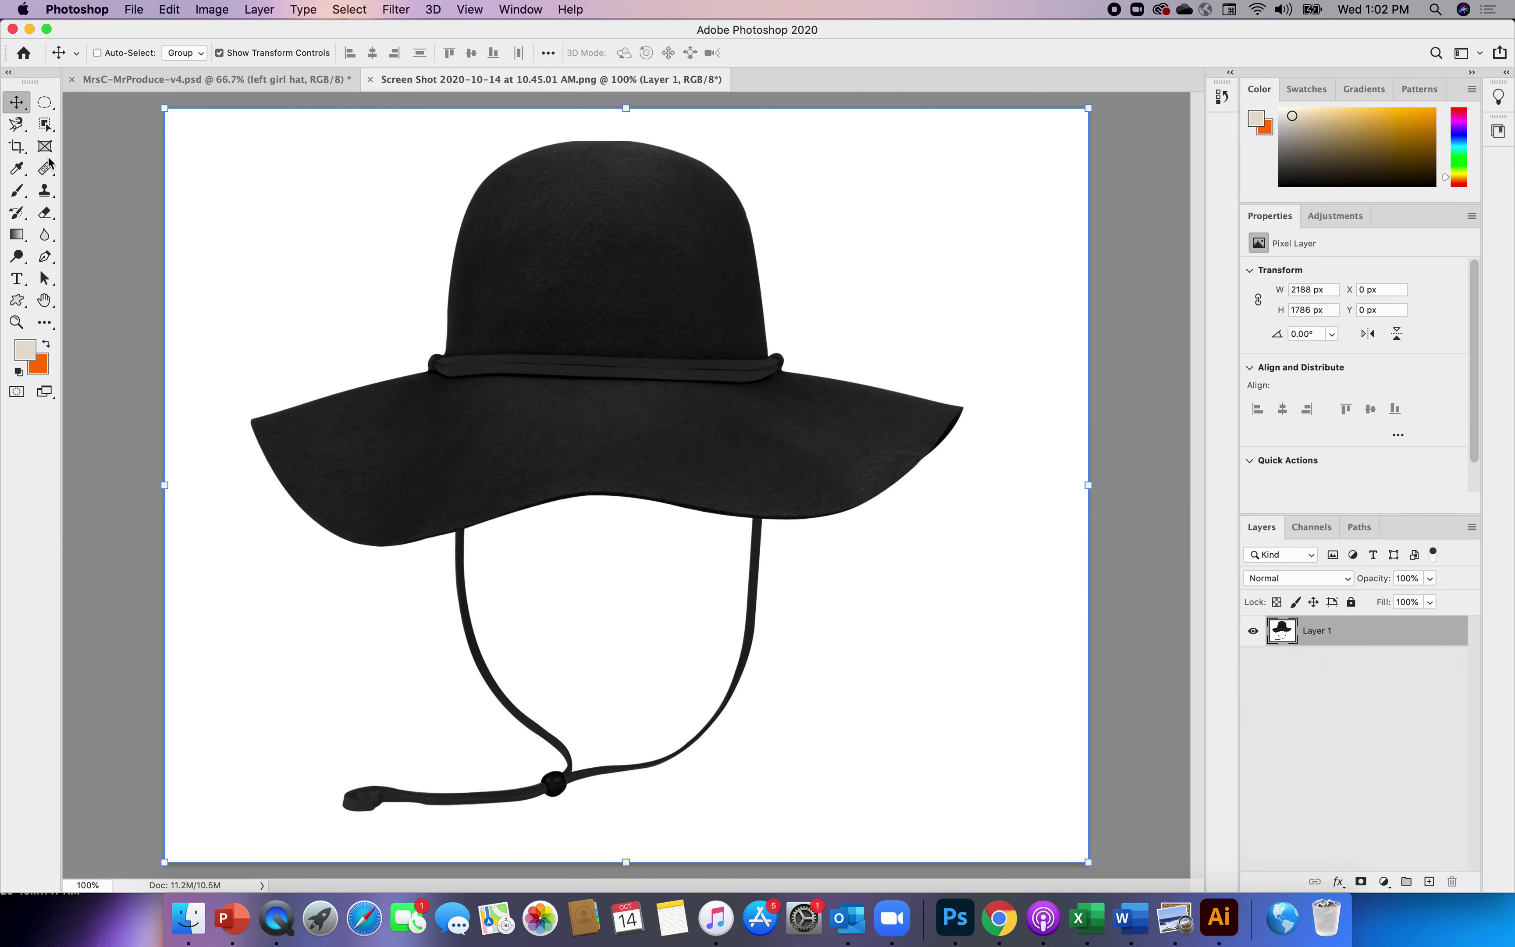
- Select only the black hat's crown and brim with the Quick Selection tool in add mode, leaving out the chin cord
{"action": "left_click", "coordinate": [44, 128]}
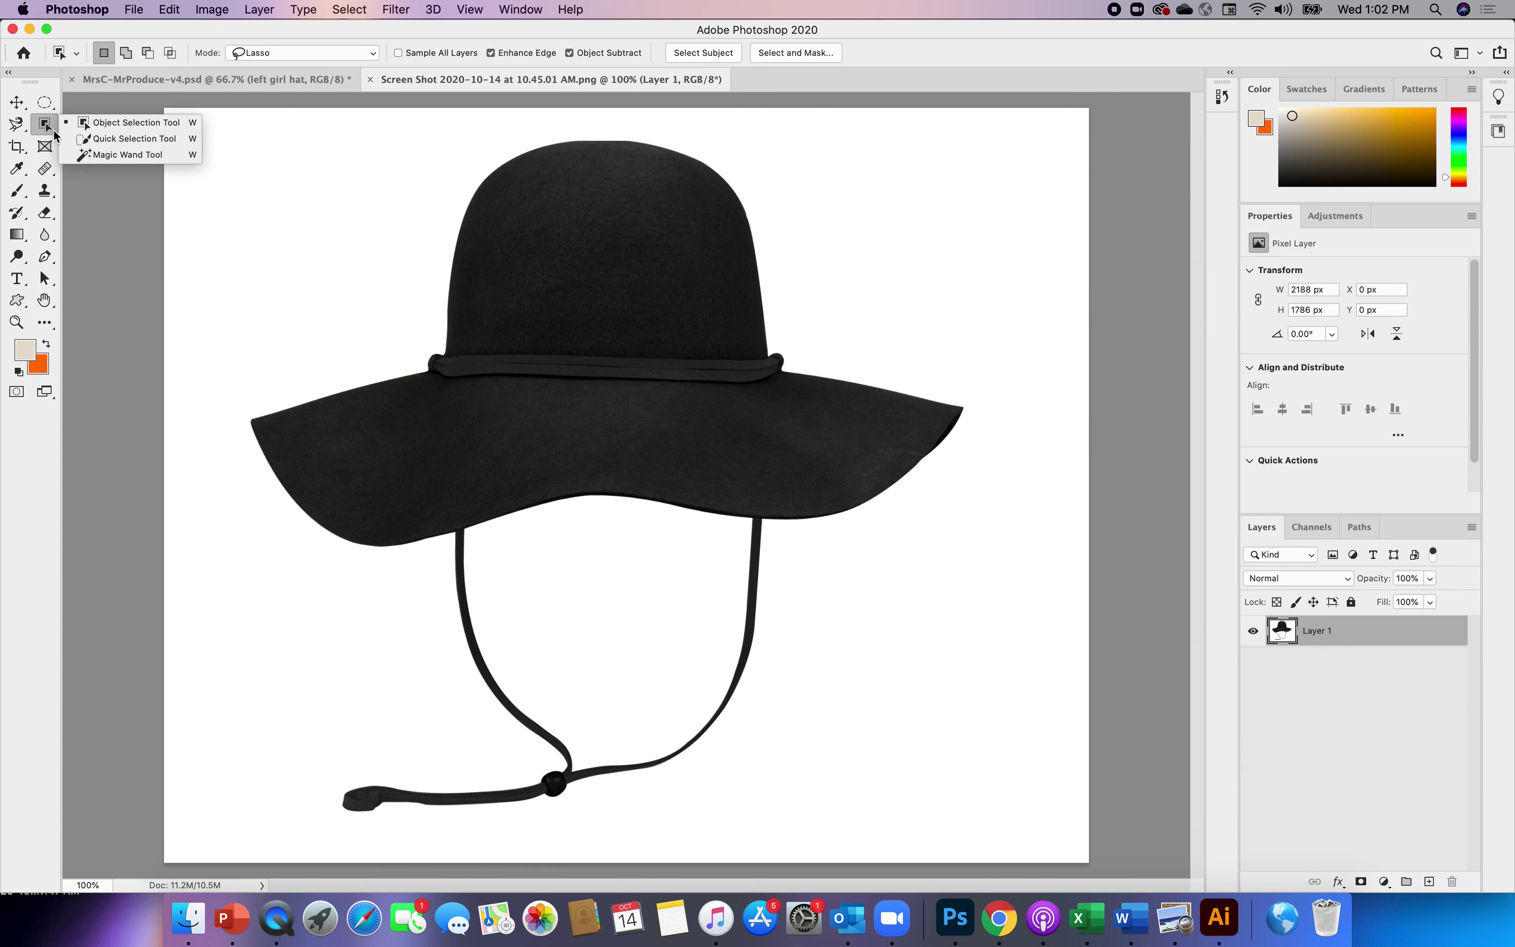
{"action": "left_click", "coordinate": [111, 139]}
{"action": "left_click_drag", "start_coordinate": [585, 290], "coordinate": [586, 292]}
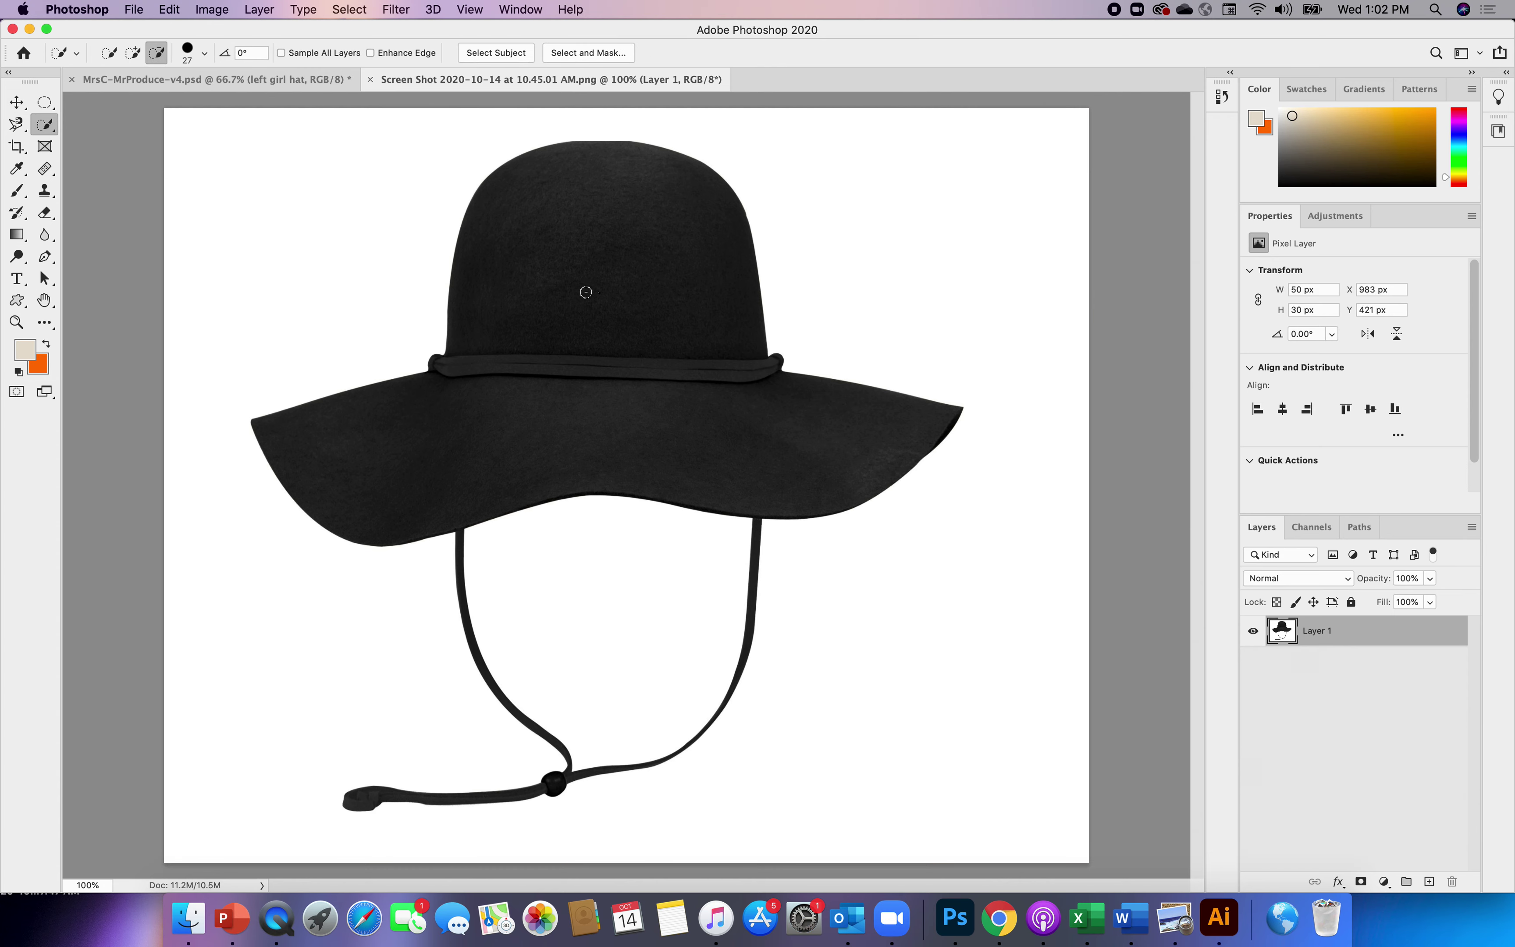
{"action": "left_click", "coordinate": [135, 53]}
{"action": "mouse_move", "coordinate": [613, 271]}
{"action": "left_mouse_down"}
{"action": "mouse_move", "coordinate": [509, 415]}
{"action": "mouse_move", "coordinate": [449, 440]}
{"action": "left_mouse_up"}
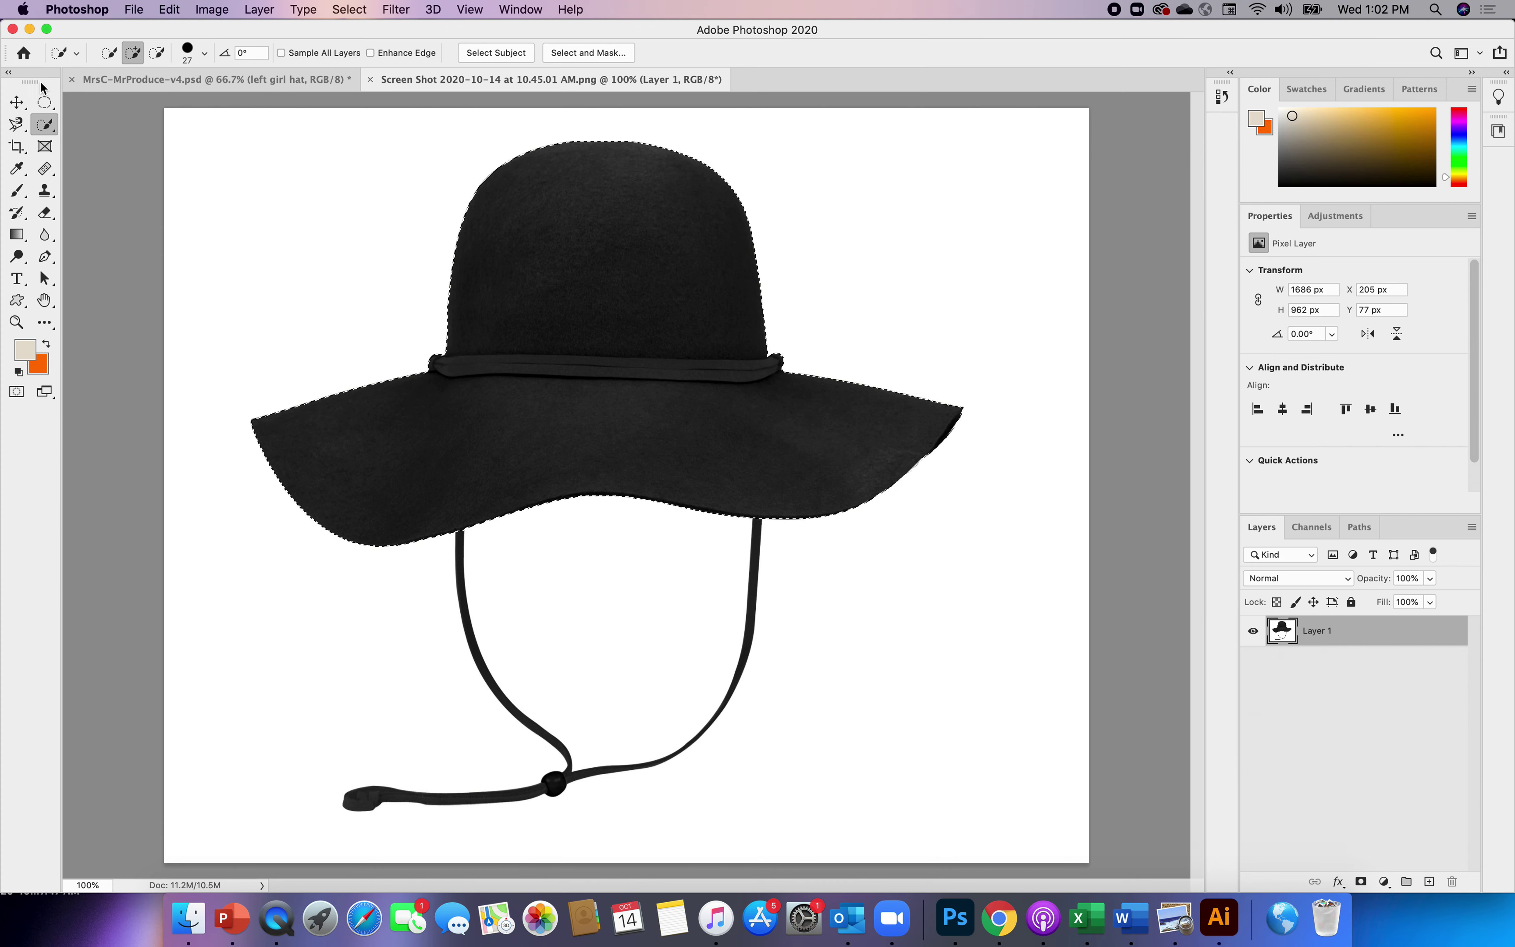
- Transfer the selected black hat into MrsC-MrProduce-v4.psd and place it over the green apple head
{"action": "left_click", "coordinate": [17, 103]}
{"action": "left_click_drag", "start_coordinate": [614, 290], "coordinate": [319, 77]}
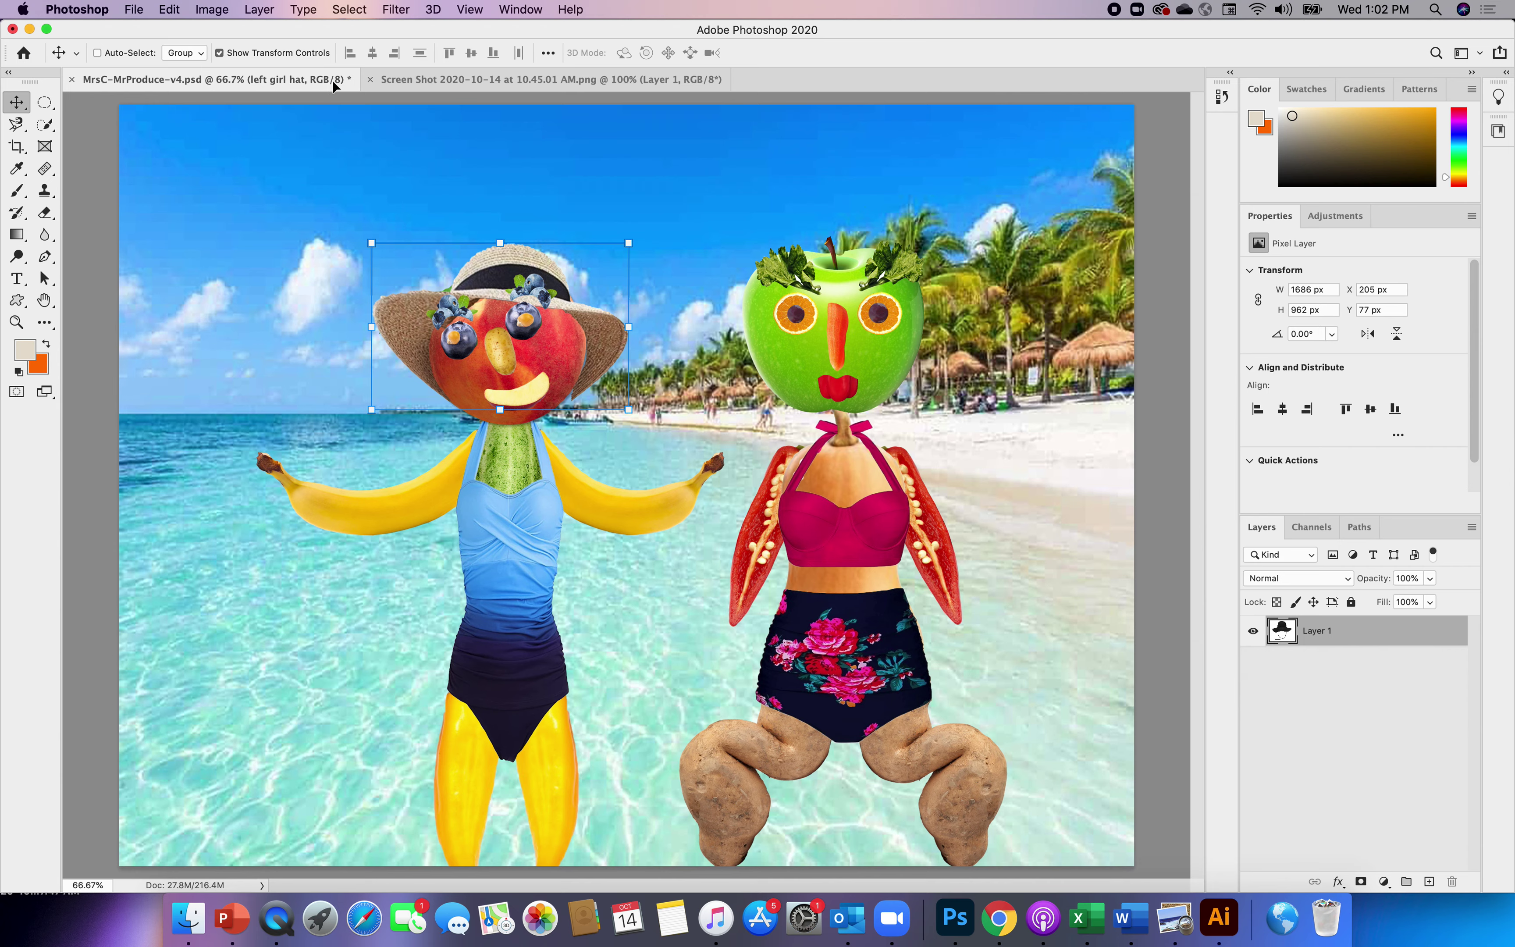
{"action": "left_click_drag", "start_coordinate": [892, 332], "coordinate": [891, 337]}
{"action": "left_click_drag", "start_coordinate": [964, 376], "coordinate": [932, 321]}
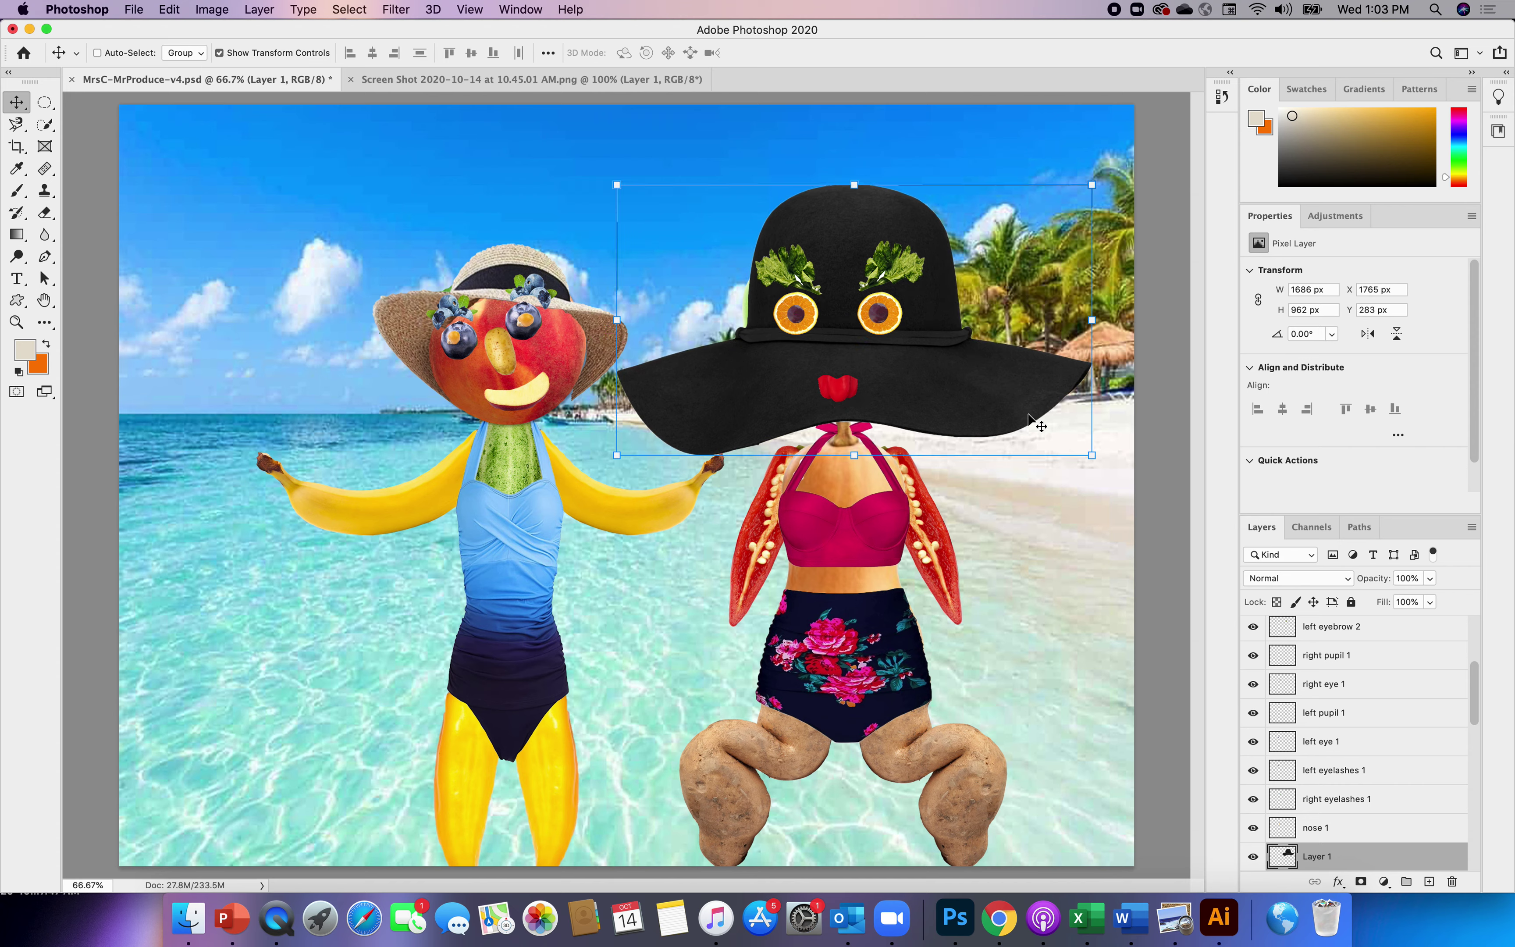
- Scale the black hat to about 51% width and 44% height and seat it on top of the green apple head
{"action": "left_click_drag", "start_coordinate": [1091, 456], "coordinate": [939, 377]}
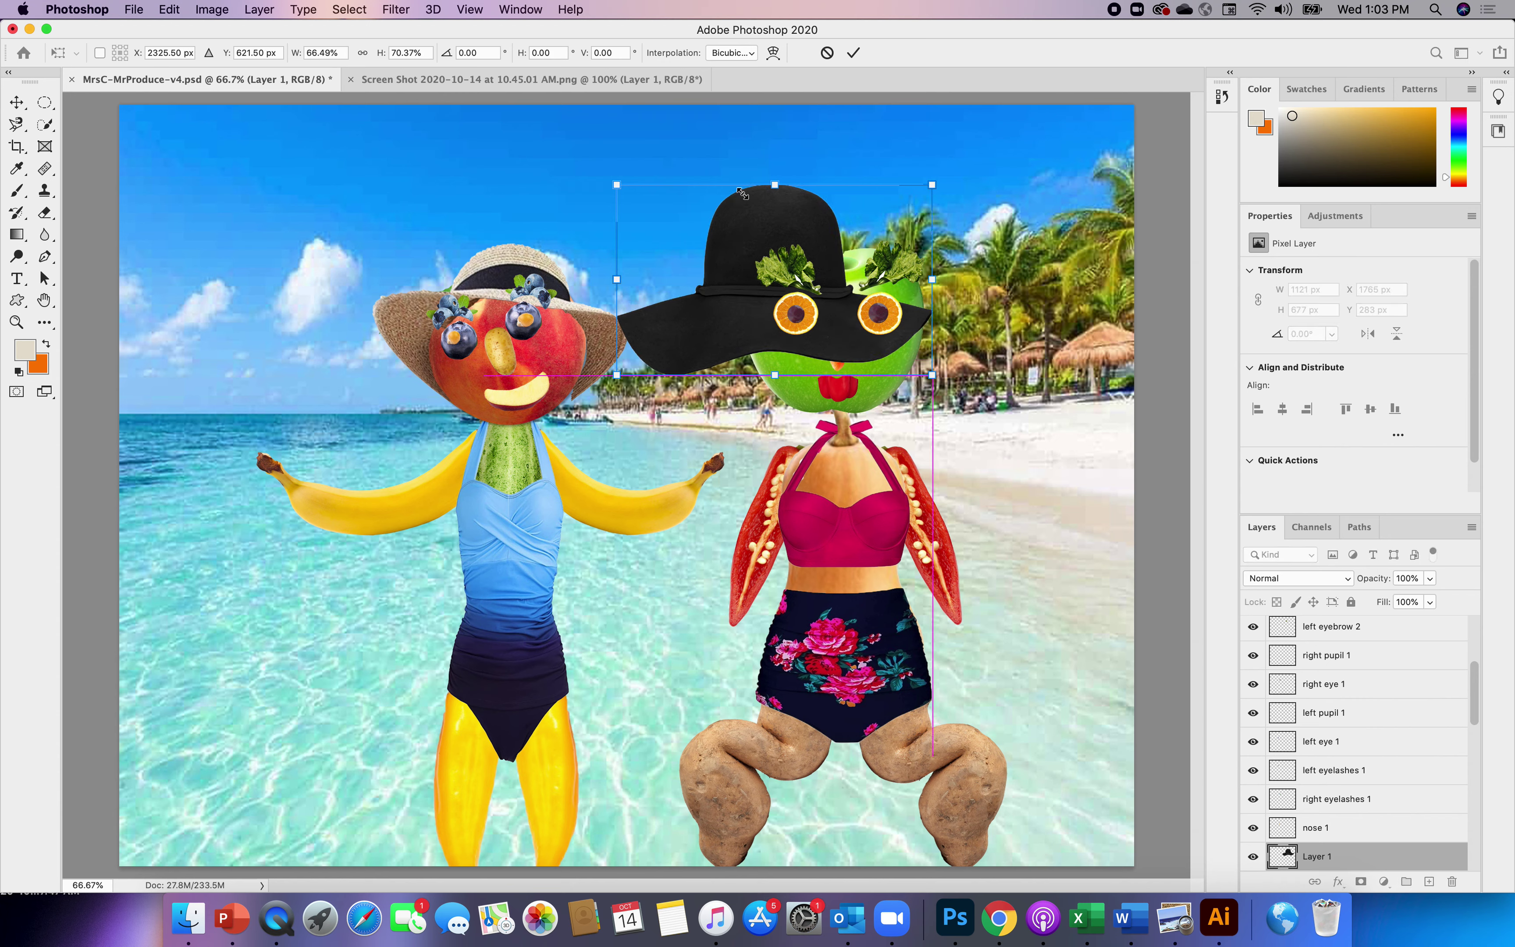
{"action": "left_click_drag", "start_coordinate": [750, 222], "coordinate": [826, 171]}
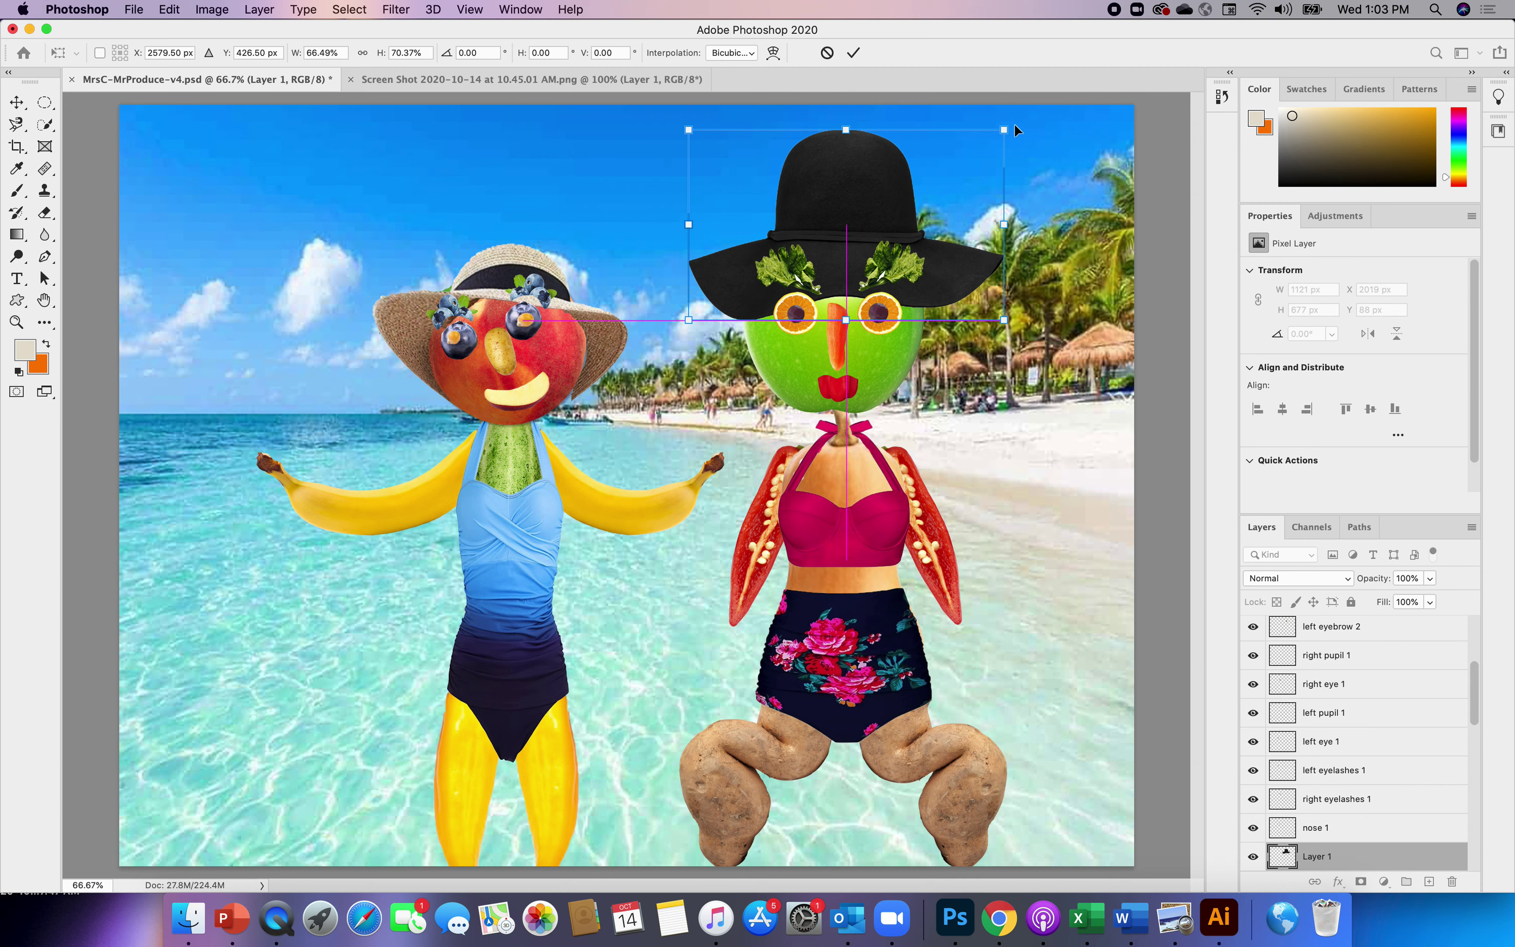
{"action": "left_click_drag", "start_coordinate": [1003, 129], "coordinate": [982, 162]}
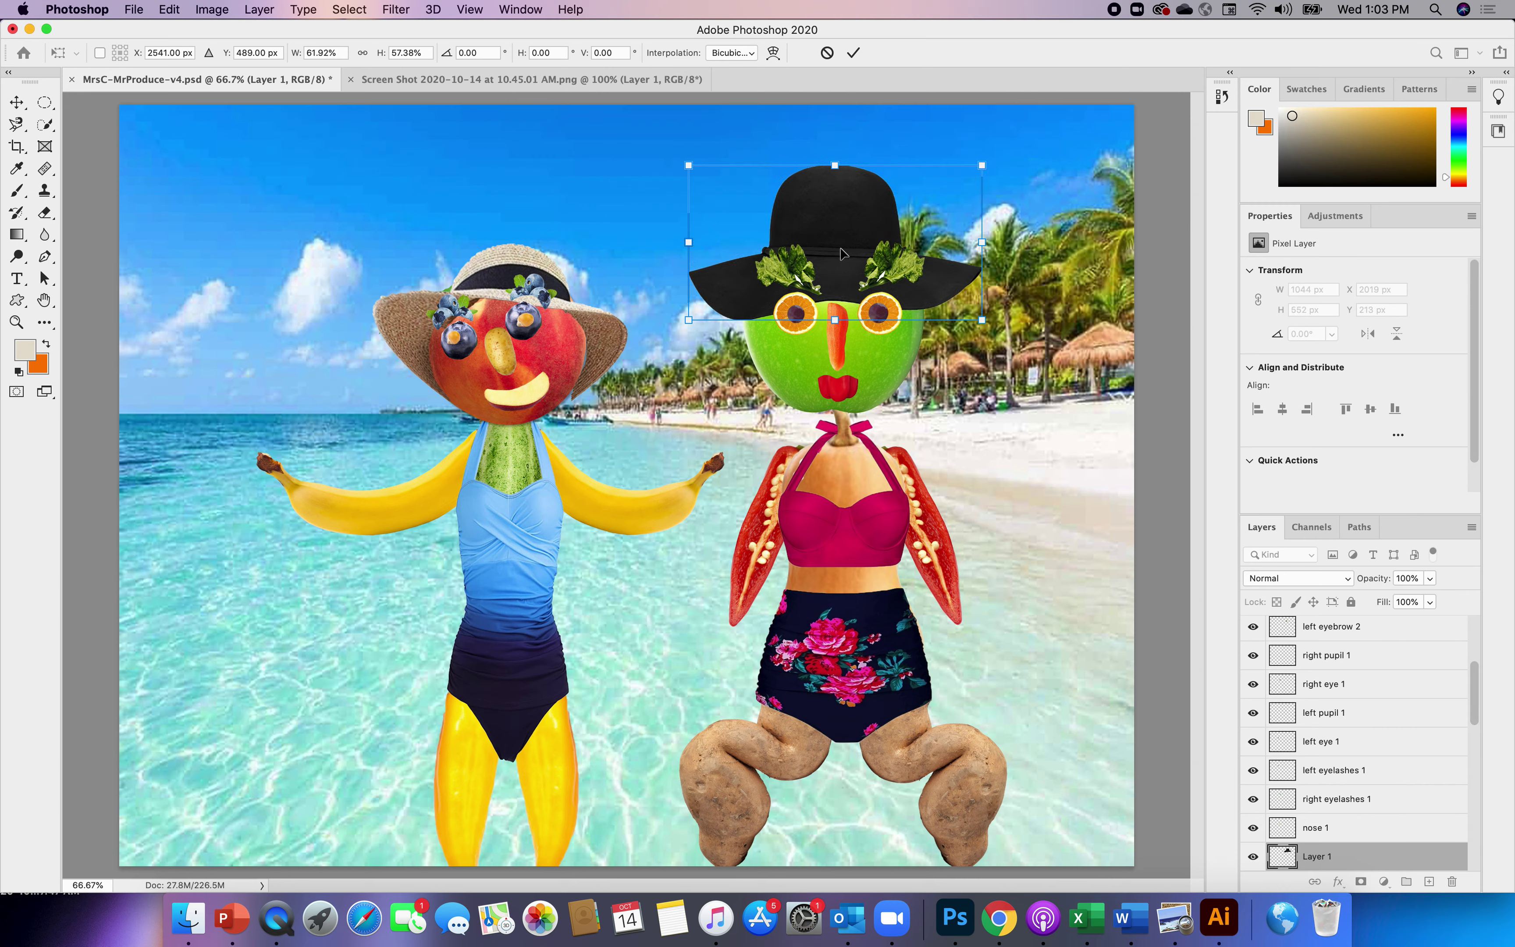
{"action": "left_click_drag", "start_coordinate": [848, 225], "coordinate": [850, 215]}
{"action": "key", "text": "Down"}
{"action": "key", "text": "Down"}
{"action": "key", "text": "Down"}
{"action": "key", "text": "Down"}
{"action": "key", "text": "Down"}
{"action": "key", "text": "Down"}
{"action": "key", "text": "Down"}
{"action": "key", "text": "Down"}
{"action": "key", "text": "Down"}
{"action": "left_click_drag", "start_coordinate": [986, 149], "coordinate": [939, 186]}
{"action": "left_click_drag", "start_coordinate": [839, 237], "coordinate": [863, 211]}
{"action": "left_click_drag", "start_coordinate": [861, 213], "coordinate": [862, 213]}
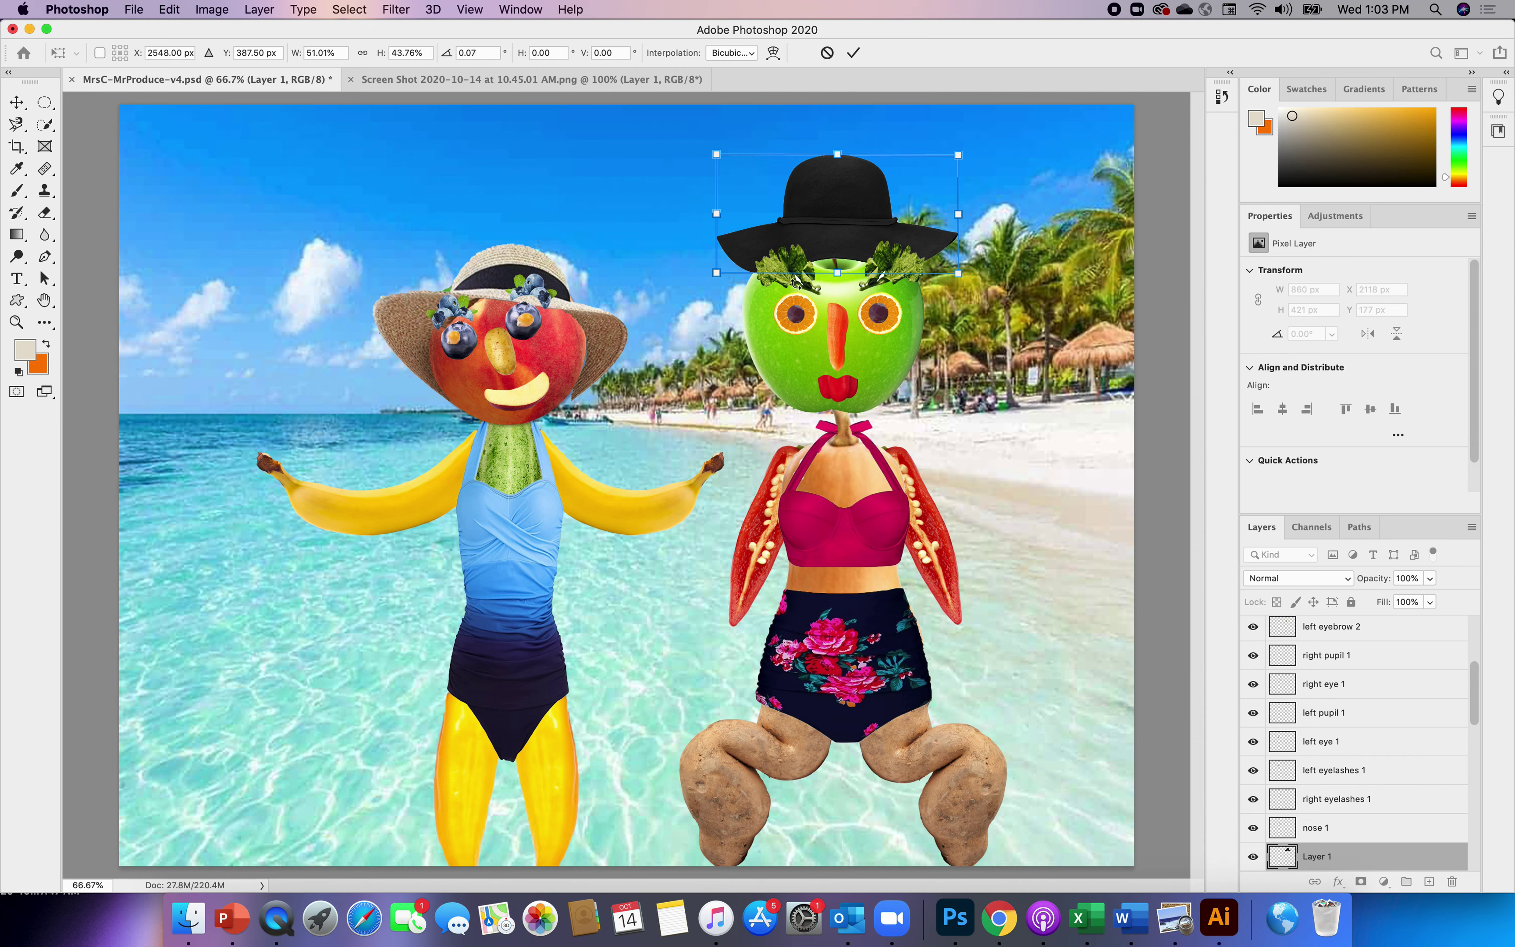
- Shrink the leafy eyebrow directly above the right pupil 1 layer to about 92.5% by 77.35% and warp it flatter beneath the hat brim
{"action": "left_click", "coordinate": [1331, 626]}
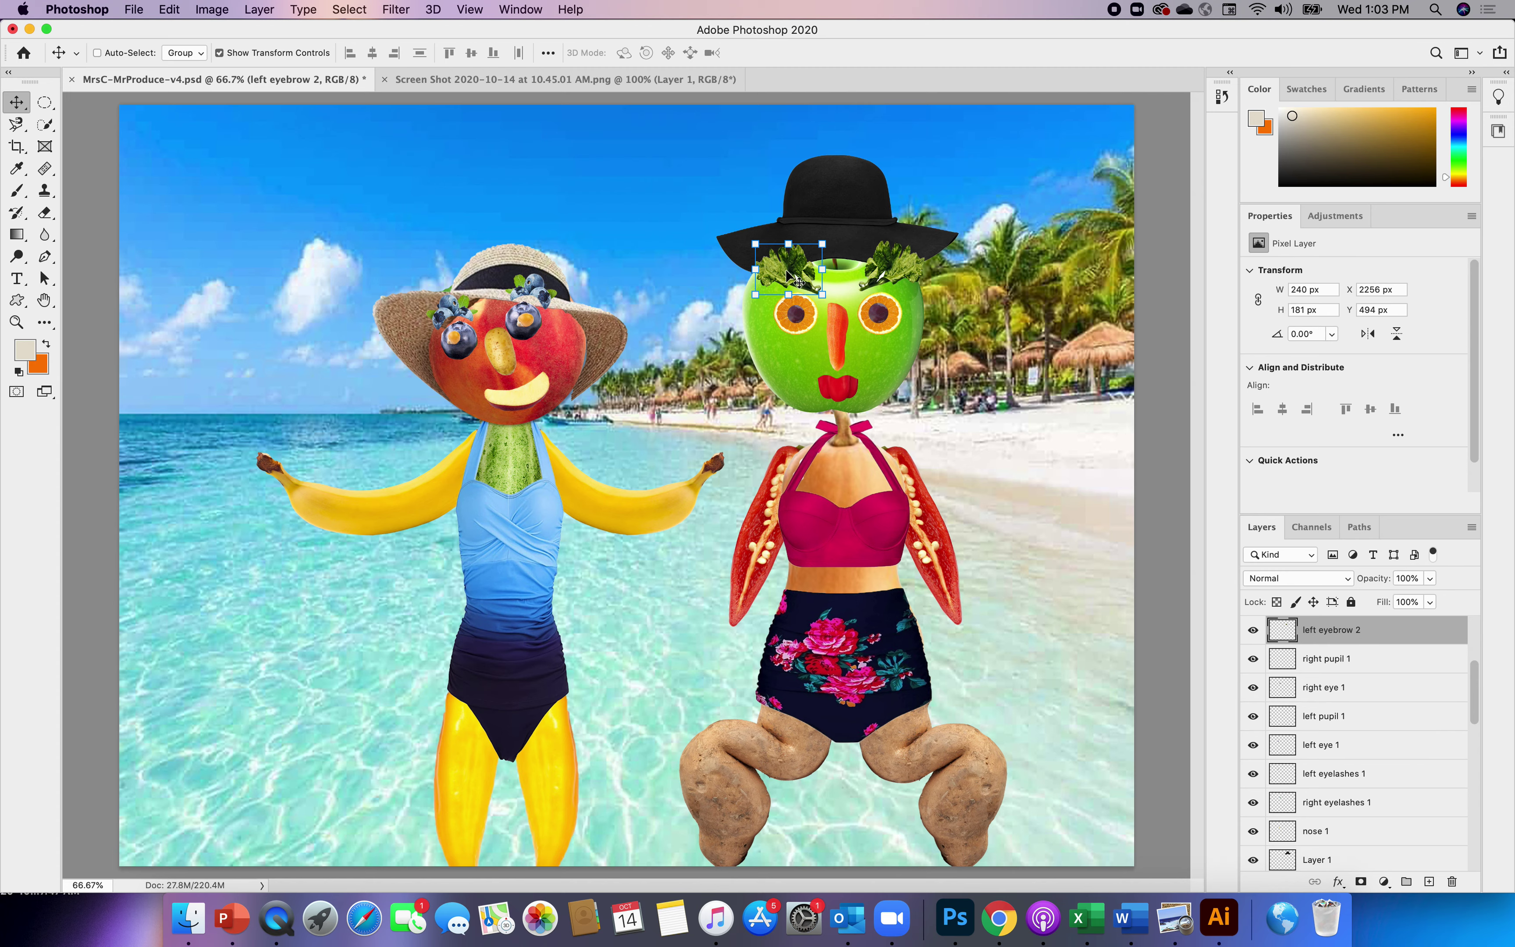
{"action": "left_click", "coordinate": [822, 243]}
{"action": "left_click_drag", "start_coordinate": [821, 244], "coordinate": [817, 256]}
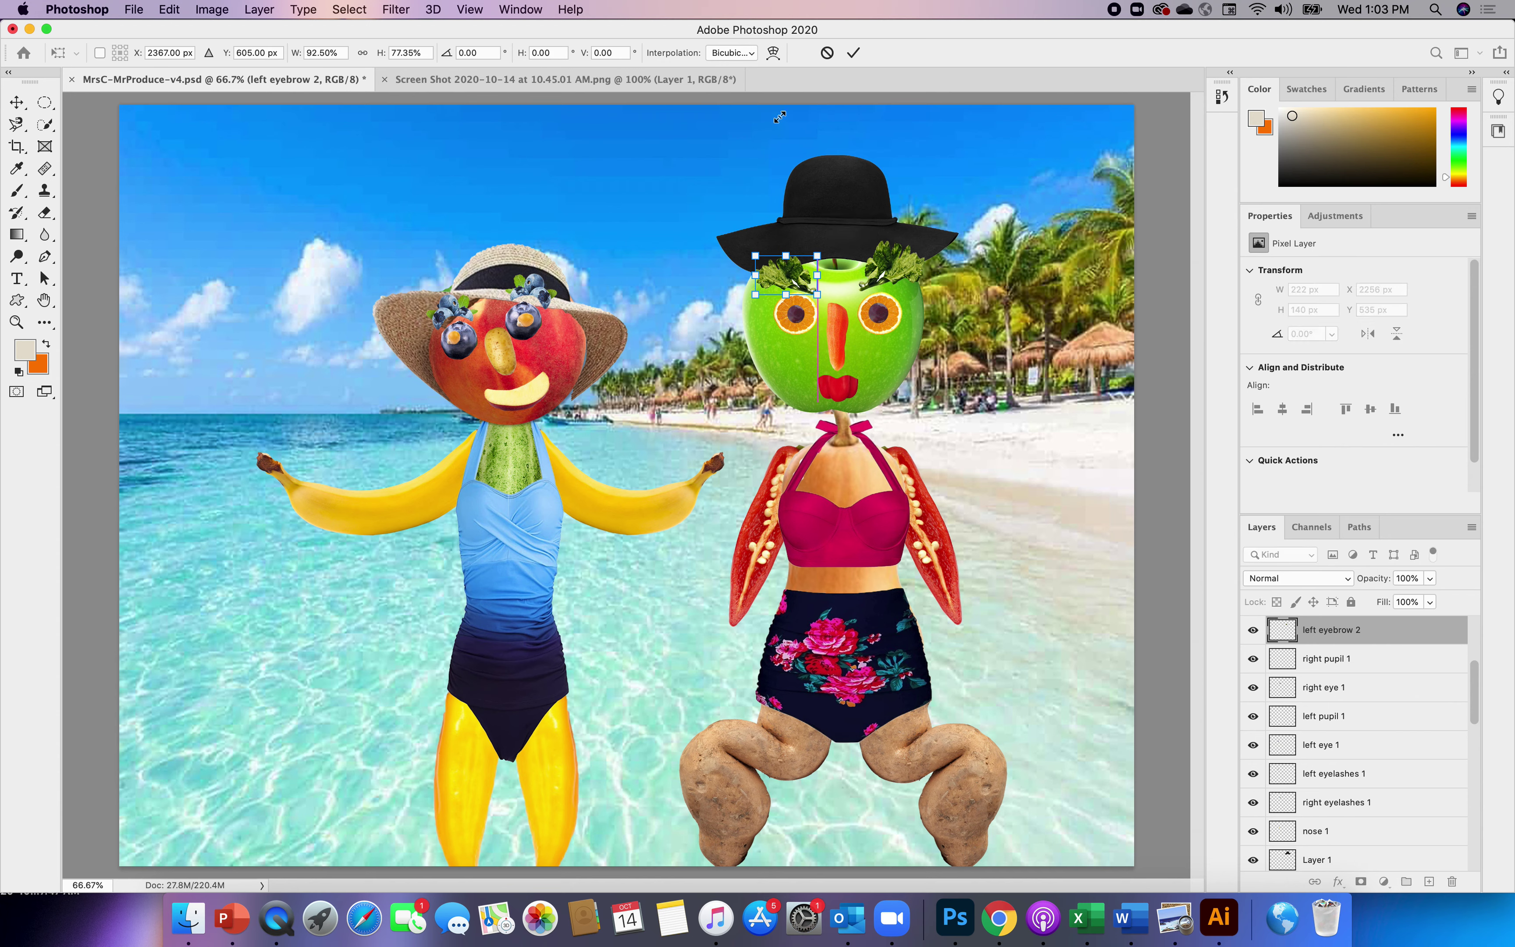
{"action": "left_click", "coordinate": [773, 53]}
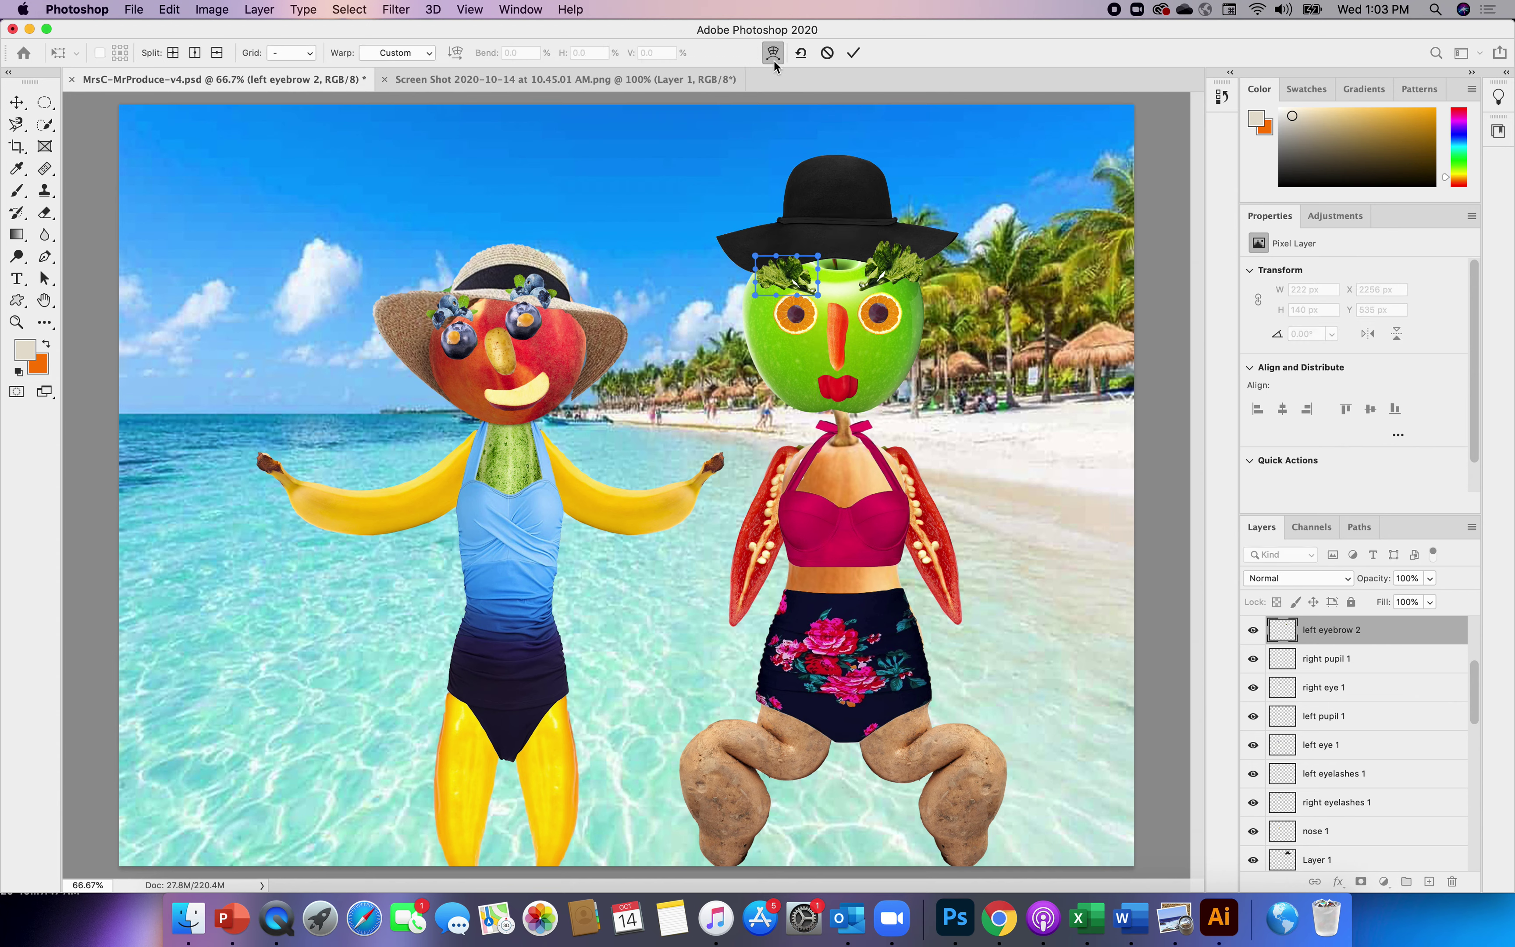
{"action": "left_click_drag", "start_coordinate": [801, 259], "coordinate": [784, 281]}
{"action": "left_click_drag", "start_coordinate": [818, 266], "coordinate": [817, 302]}
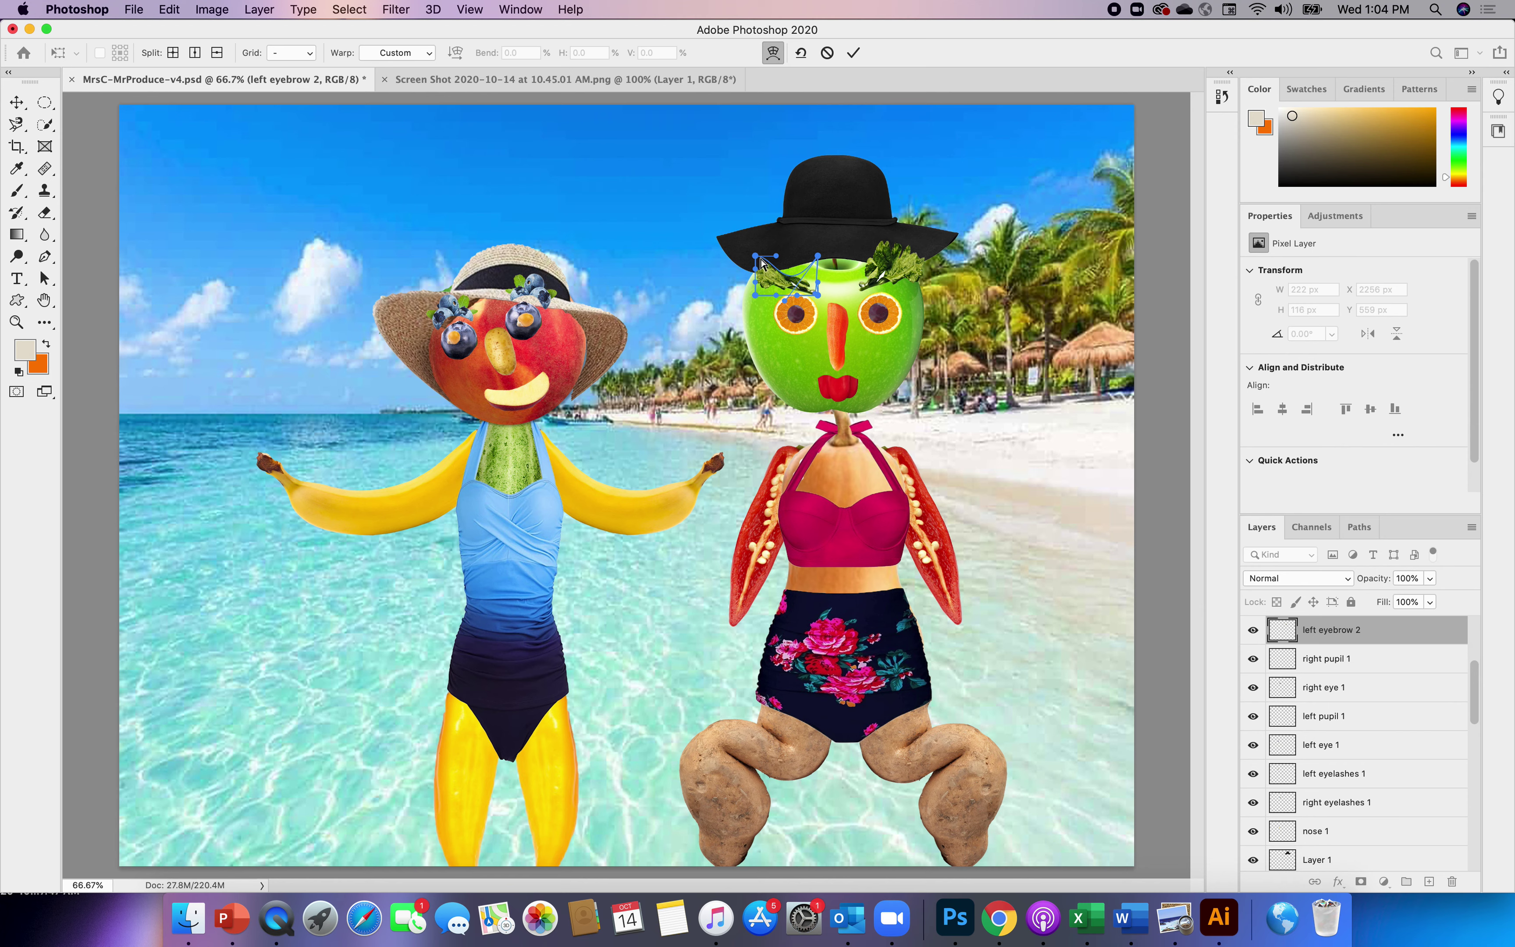
{"action": "left_click_drag", "start_coordinate": [755, 255], "coordinate": [757, 276]}
- Select the other leafy eyebrow's layer, directly below the mouth 2 layer
{"action": "scroll", "coordinate": [1472, 670], "scroll_direction": "up", "scroll_amount": 2}
{"action": "left_click", "coordinate": [1327, 659]}
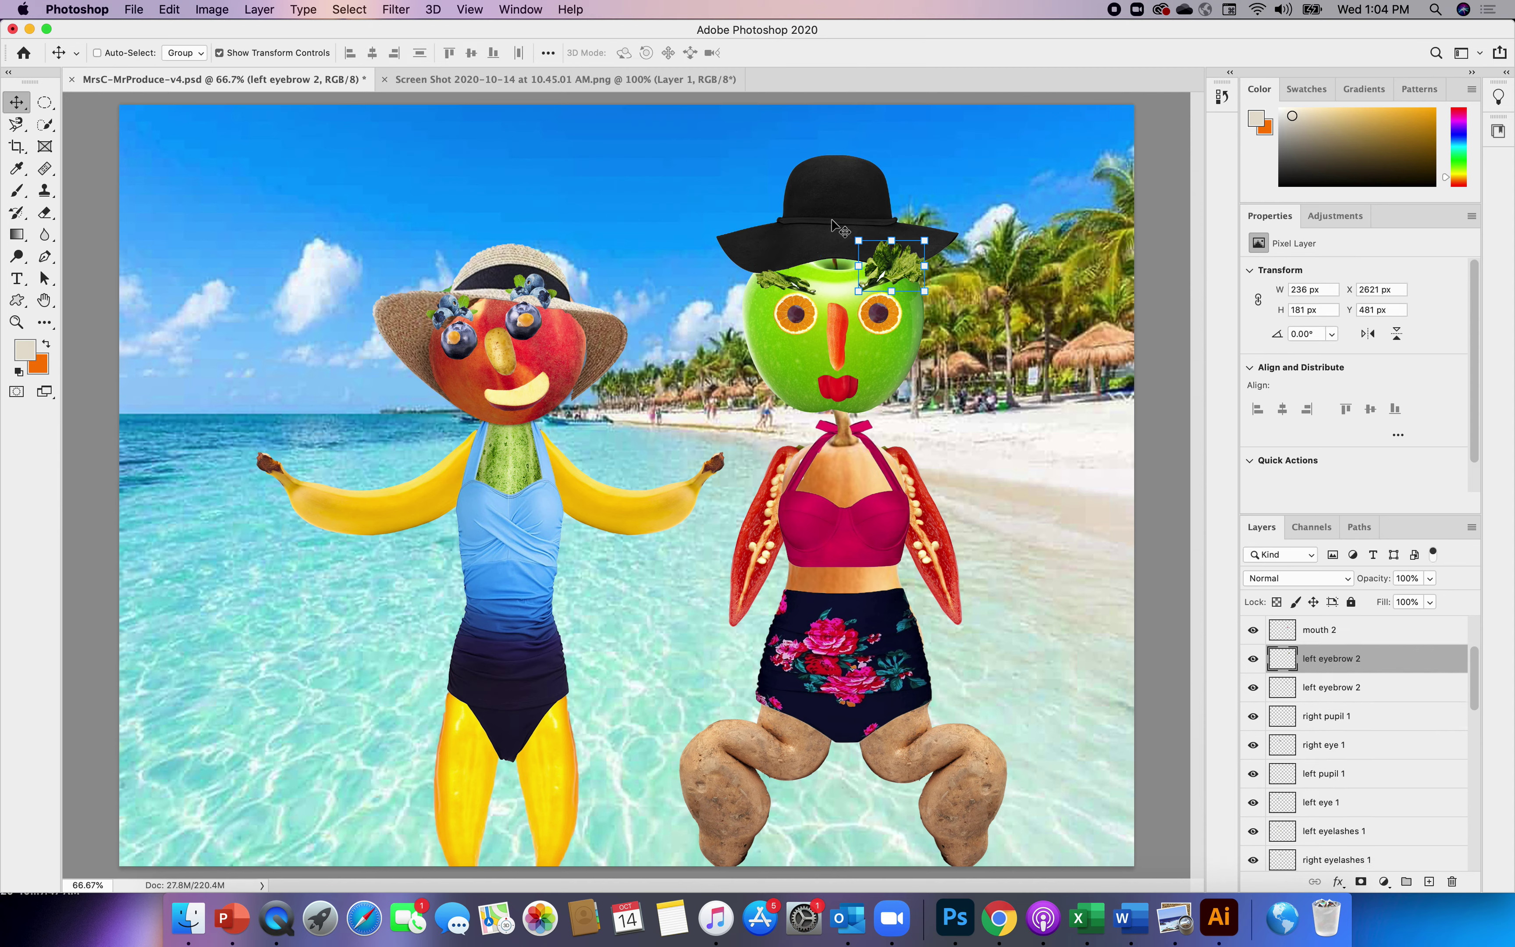
{"action": "left_click", "coordinate": [168, 10]}
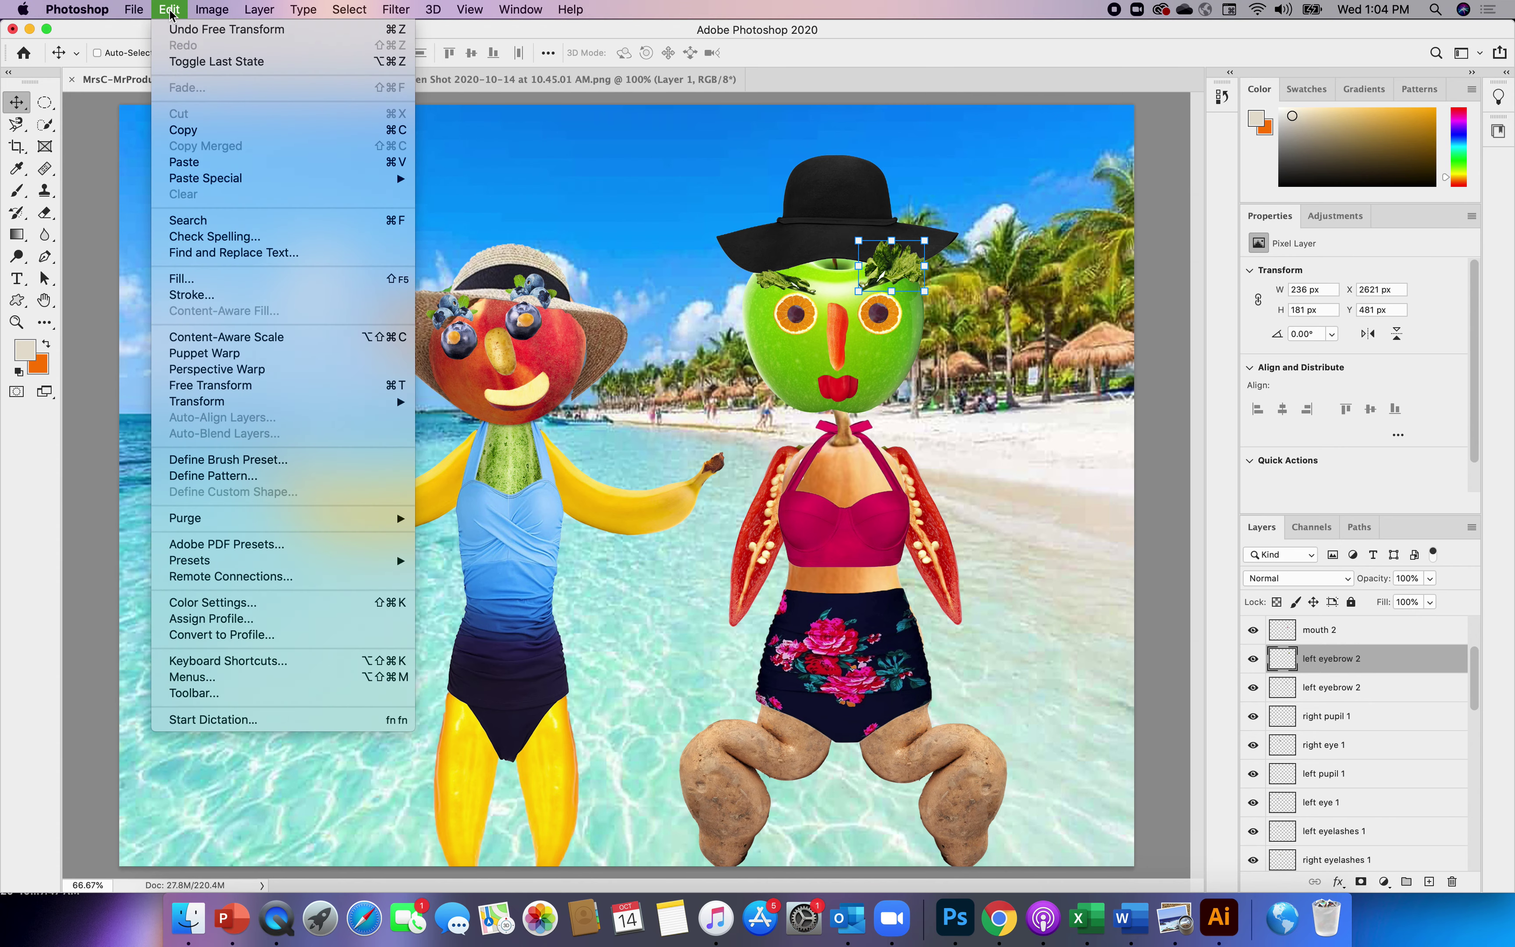
{"action": "left_click", "coordinate": [279, 371]}
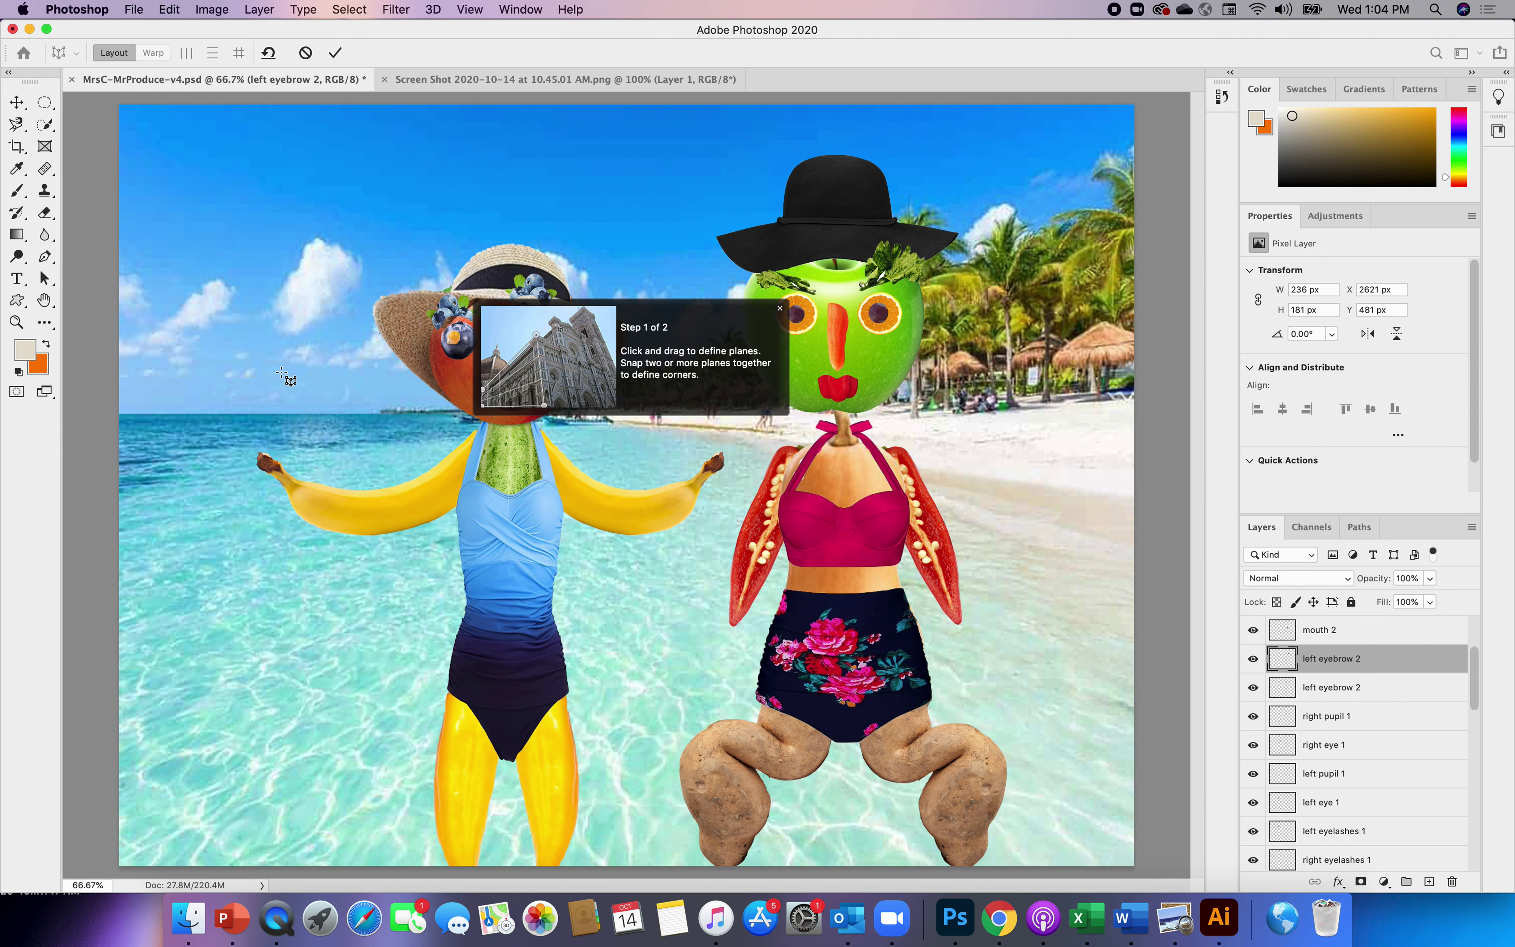
{"action": "left_click", "coordinate": [779, 311]}
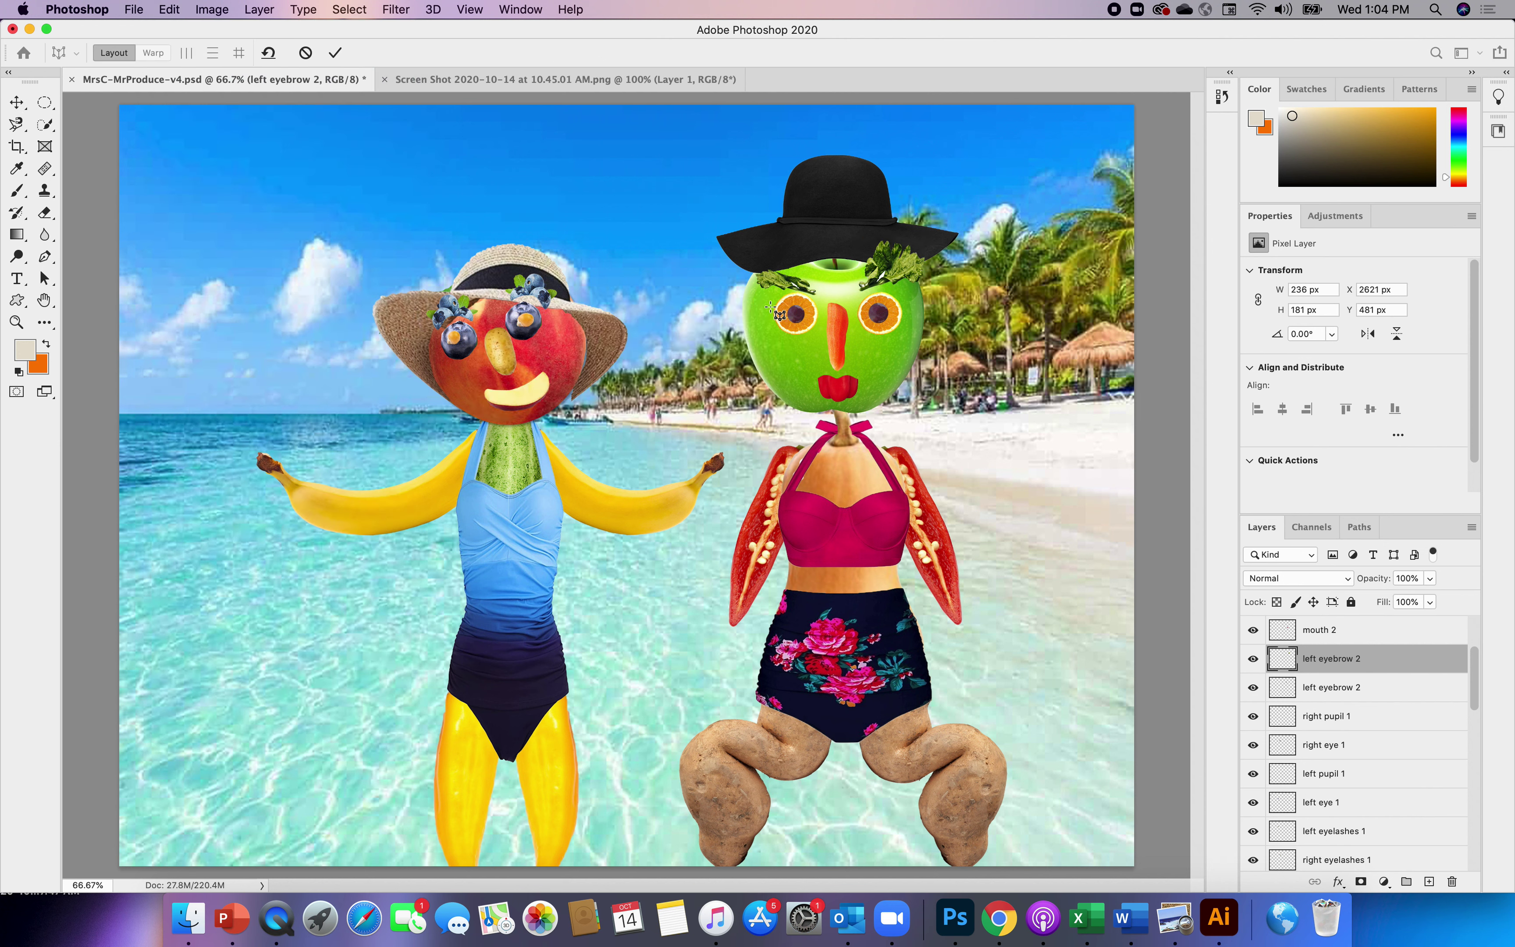
{"action": "left_click", "coordinate": [171, 8]}
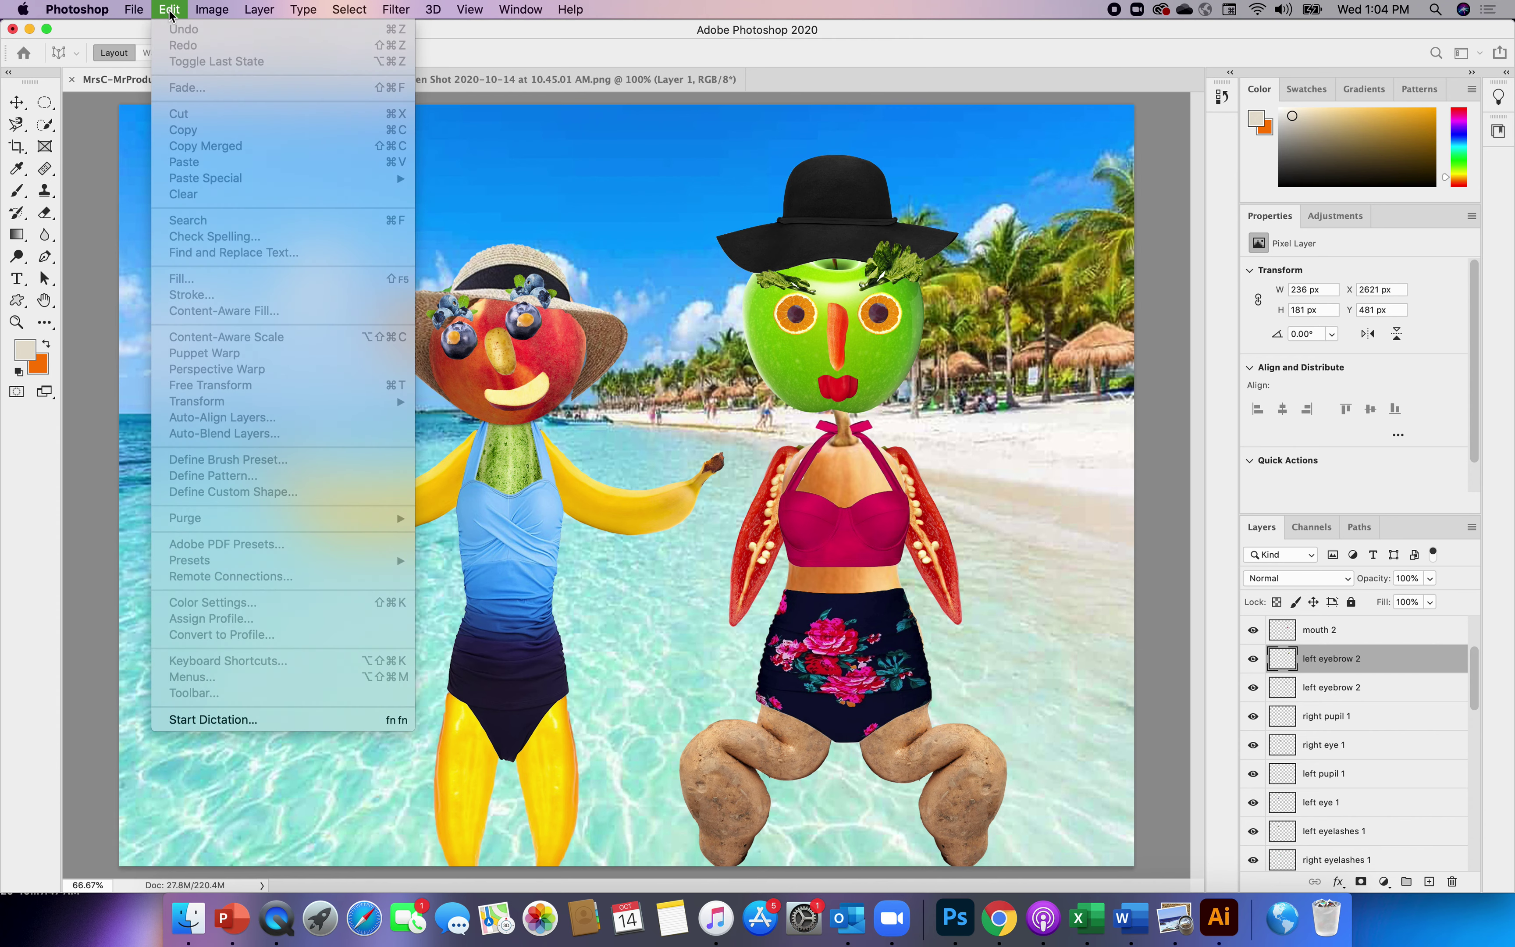
{"action": "left_click", "coordinate": [17, 102]}
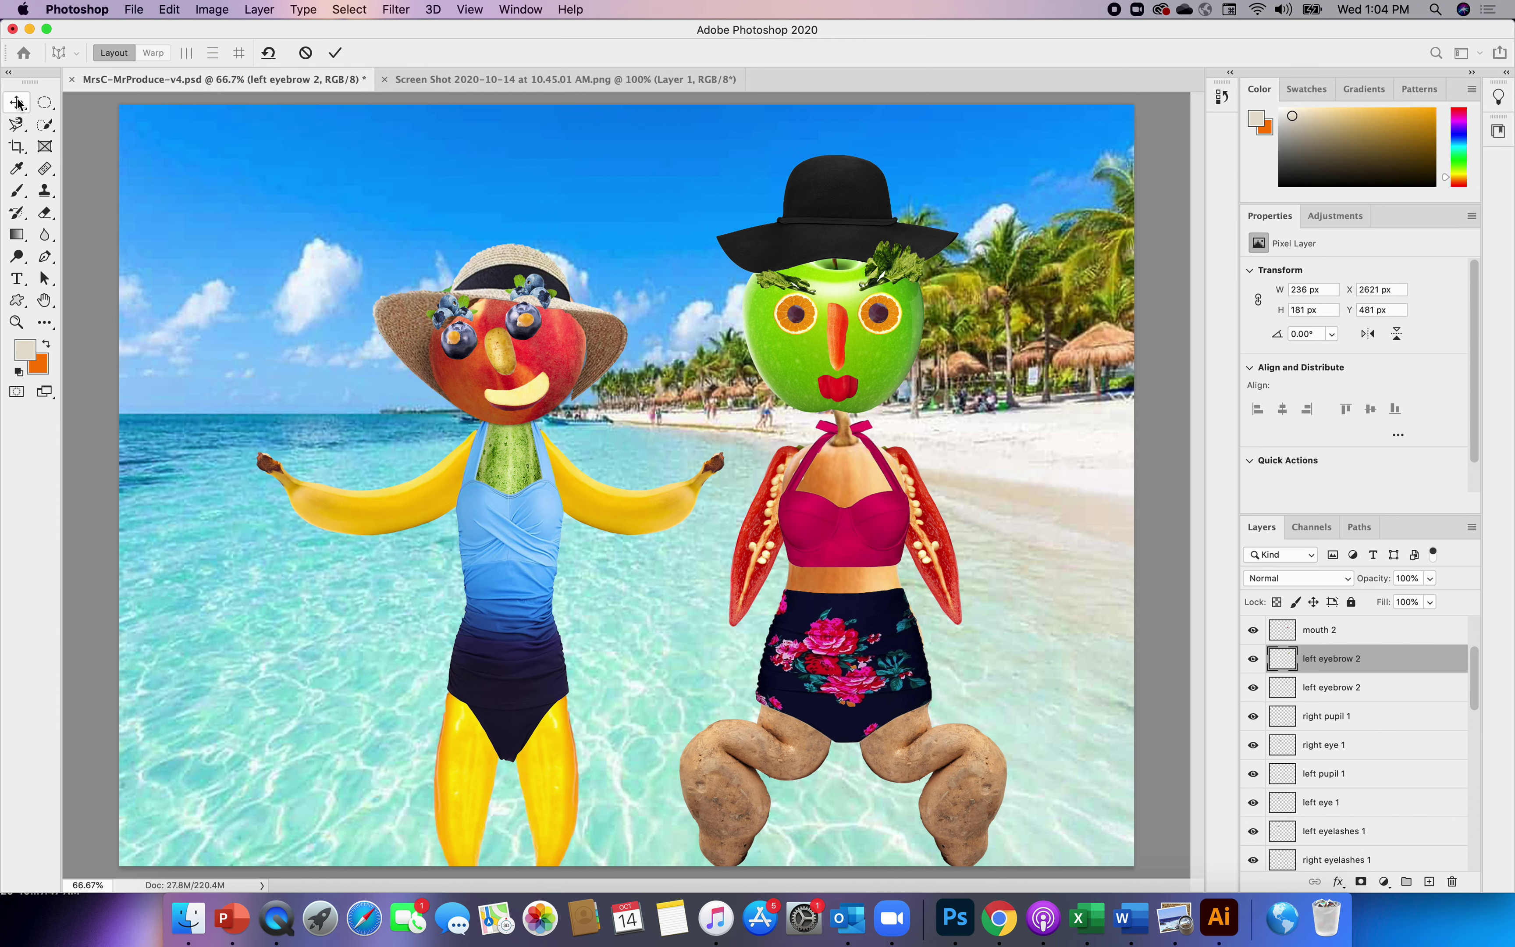
{"action": "left_click", "coordinate": [336, 53]}
- Warp the selected leafy eyebrow into a flatter, lower shape above the green apple's eye, beneath the hat brim
{"action": "left_click", "coordinate": [170, 10]}
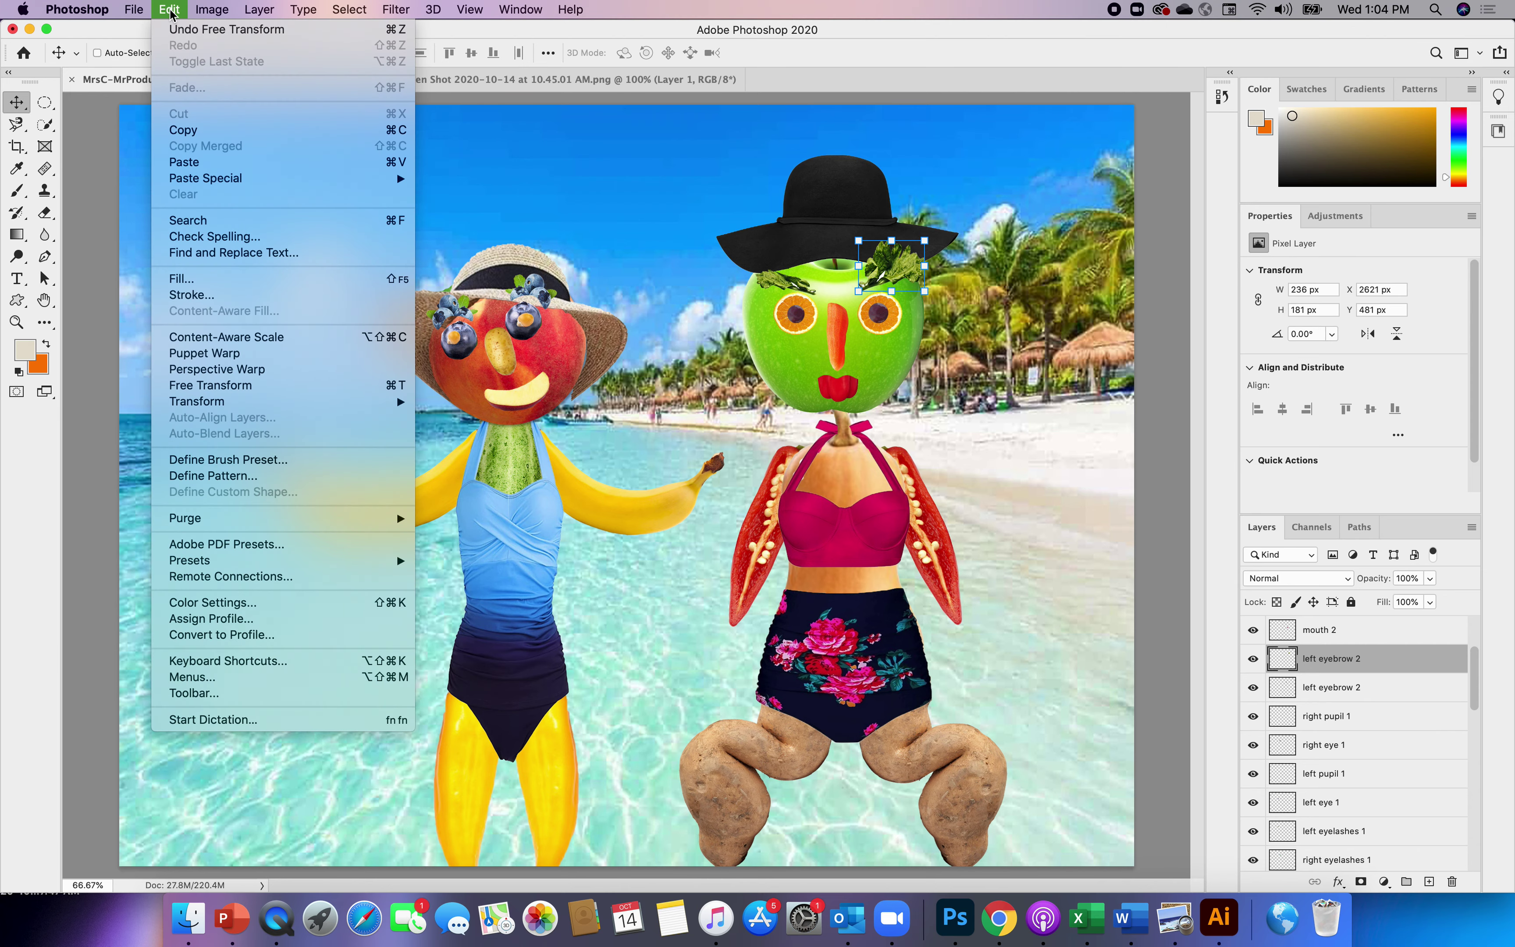
{"action": "left_click", "coordinate": [263, 386]}
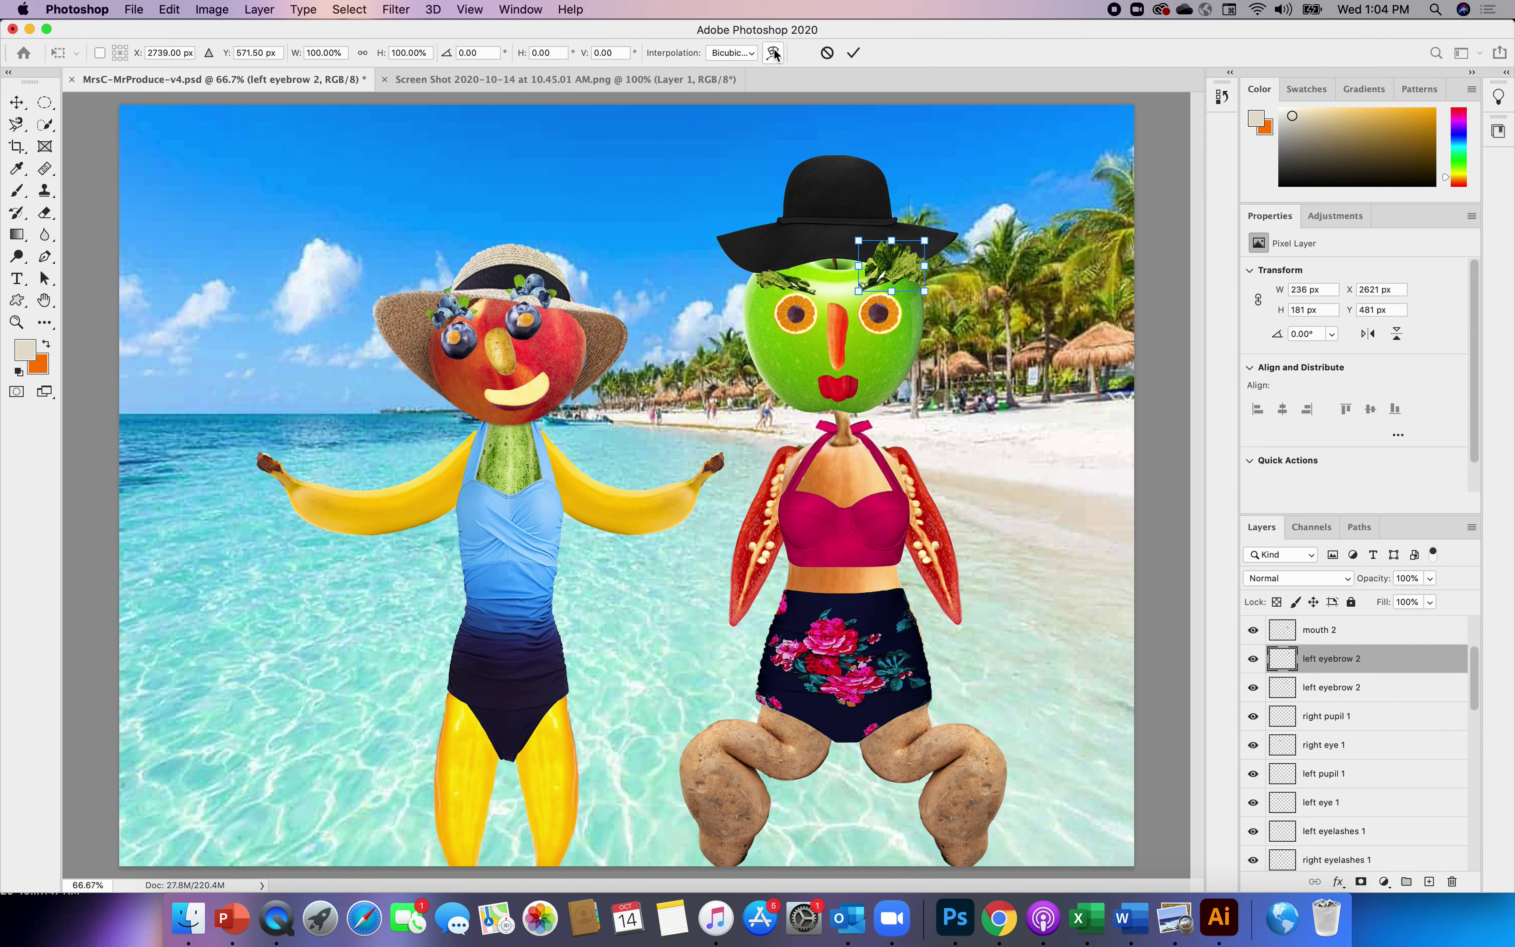
{"action": "left_click", "coordinate": [774, 55]}
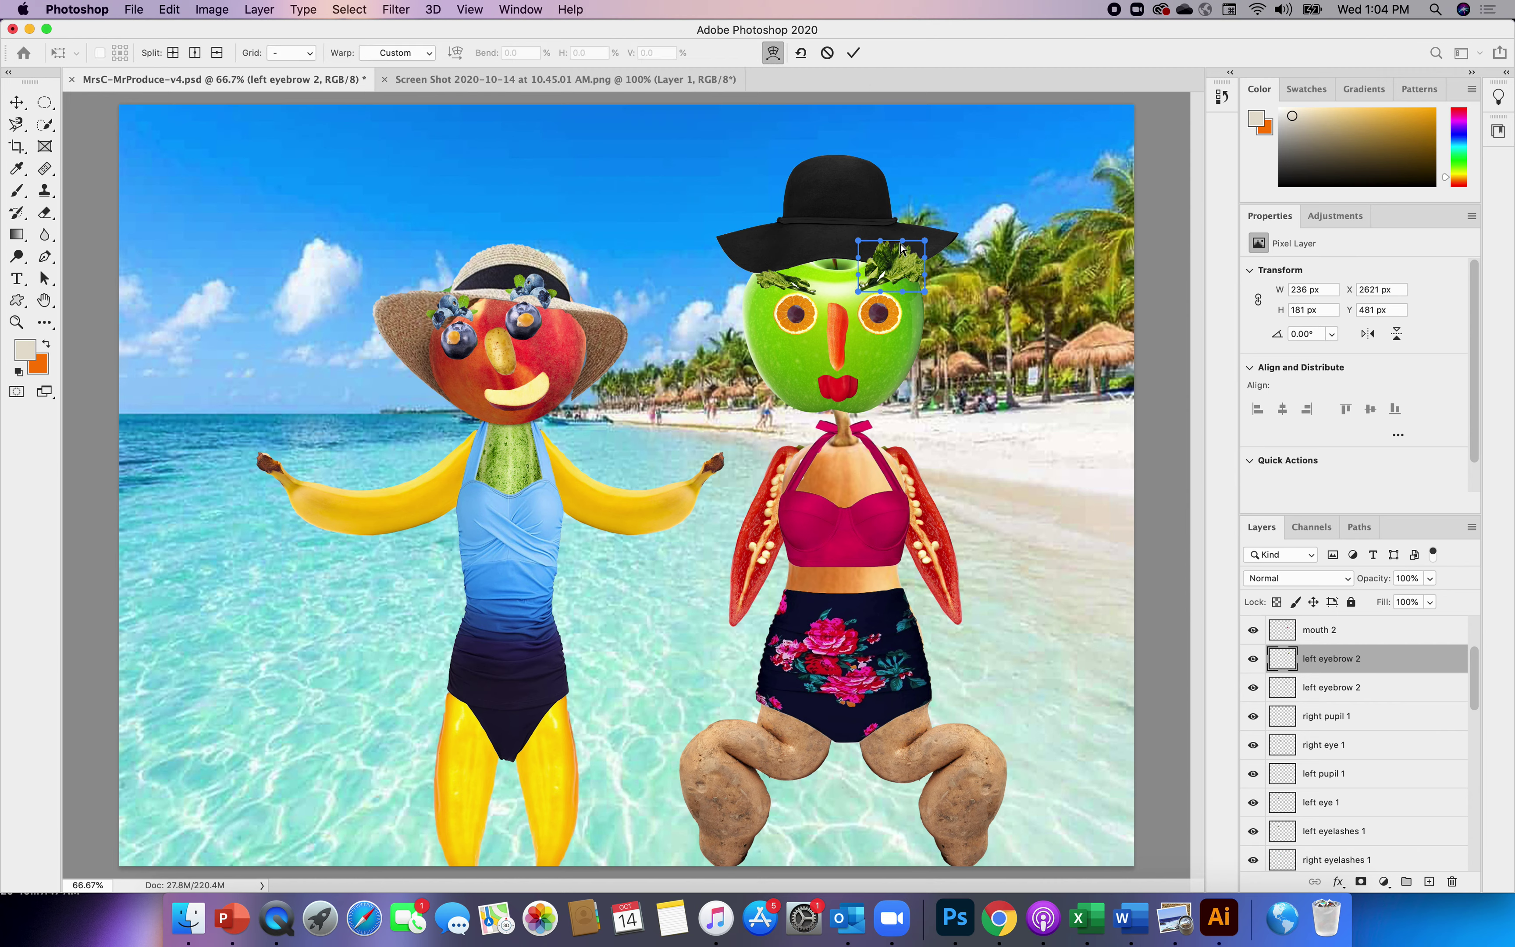
{"action": "left_click_drag", "start_coordinate": [902, 246], "coordinate": [910, 254]}
{"action": "left_click_drag", "start_coordinate": [864, 246], "coordinate": [906, 276]}
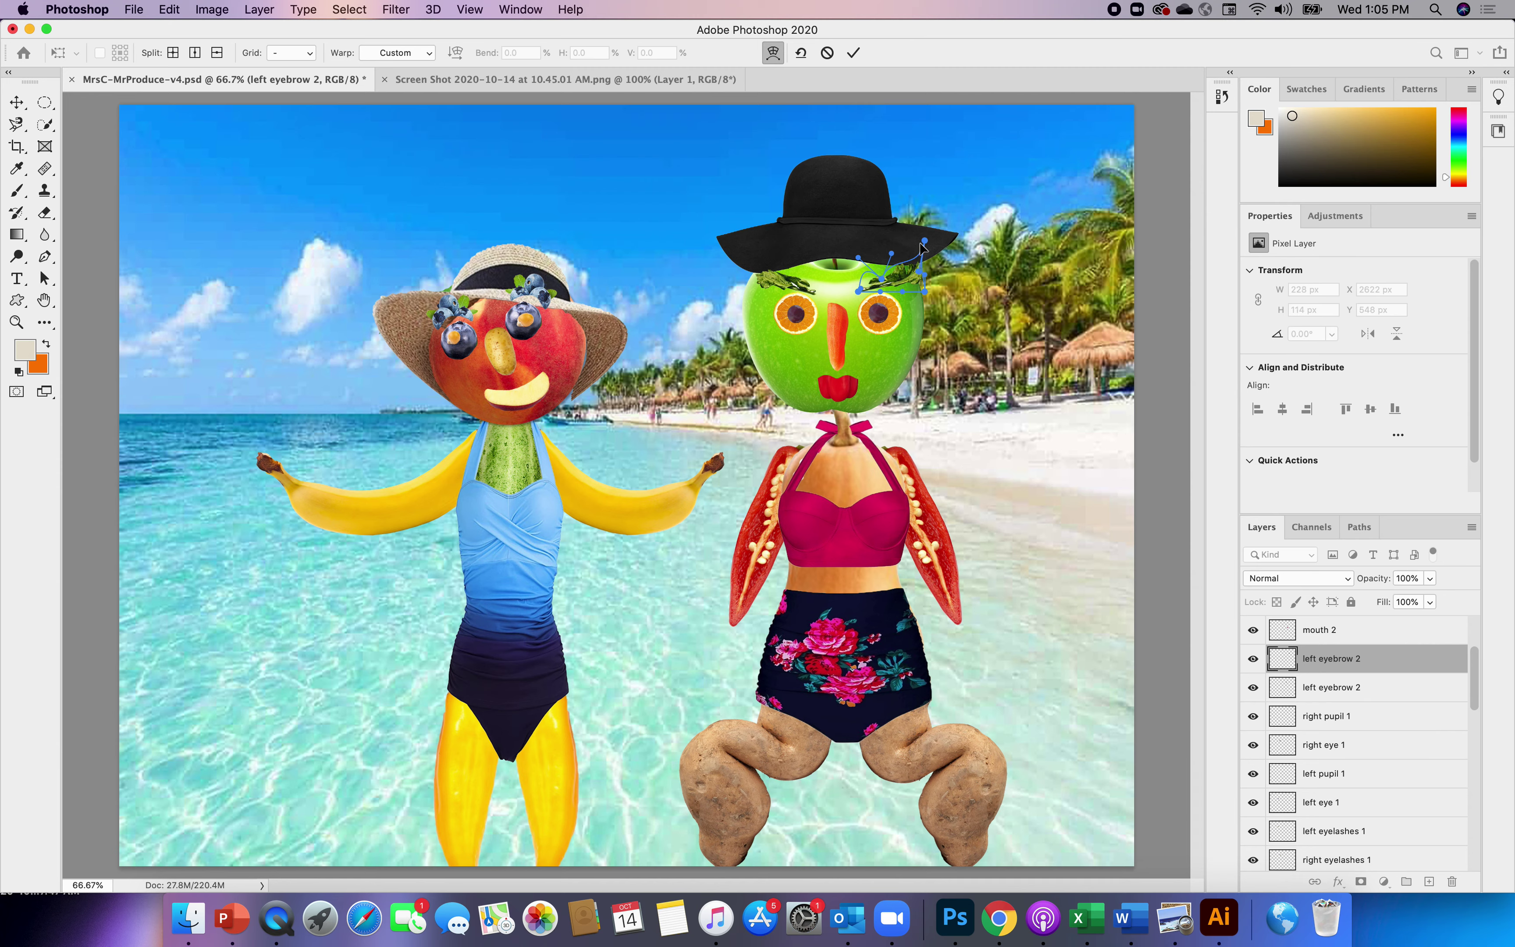
{"action": "left_click_drag", "start_coordinate": [924, 241], "coordinate": [918, 267]}
{"action": "left_click", "coordinate": [1398, 721]}
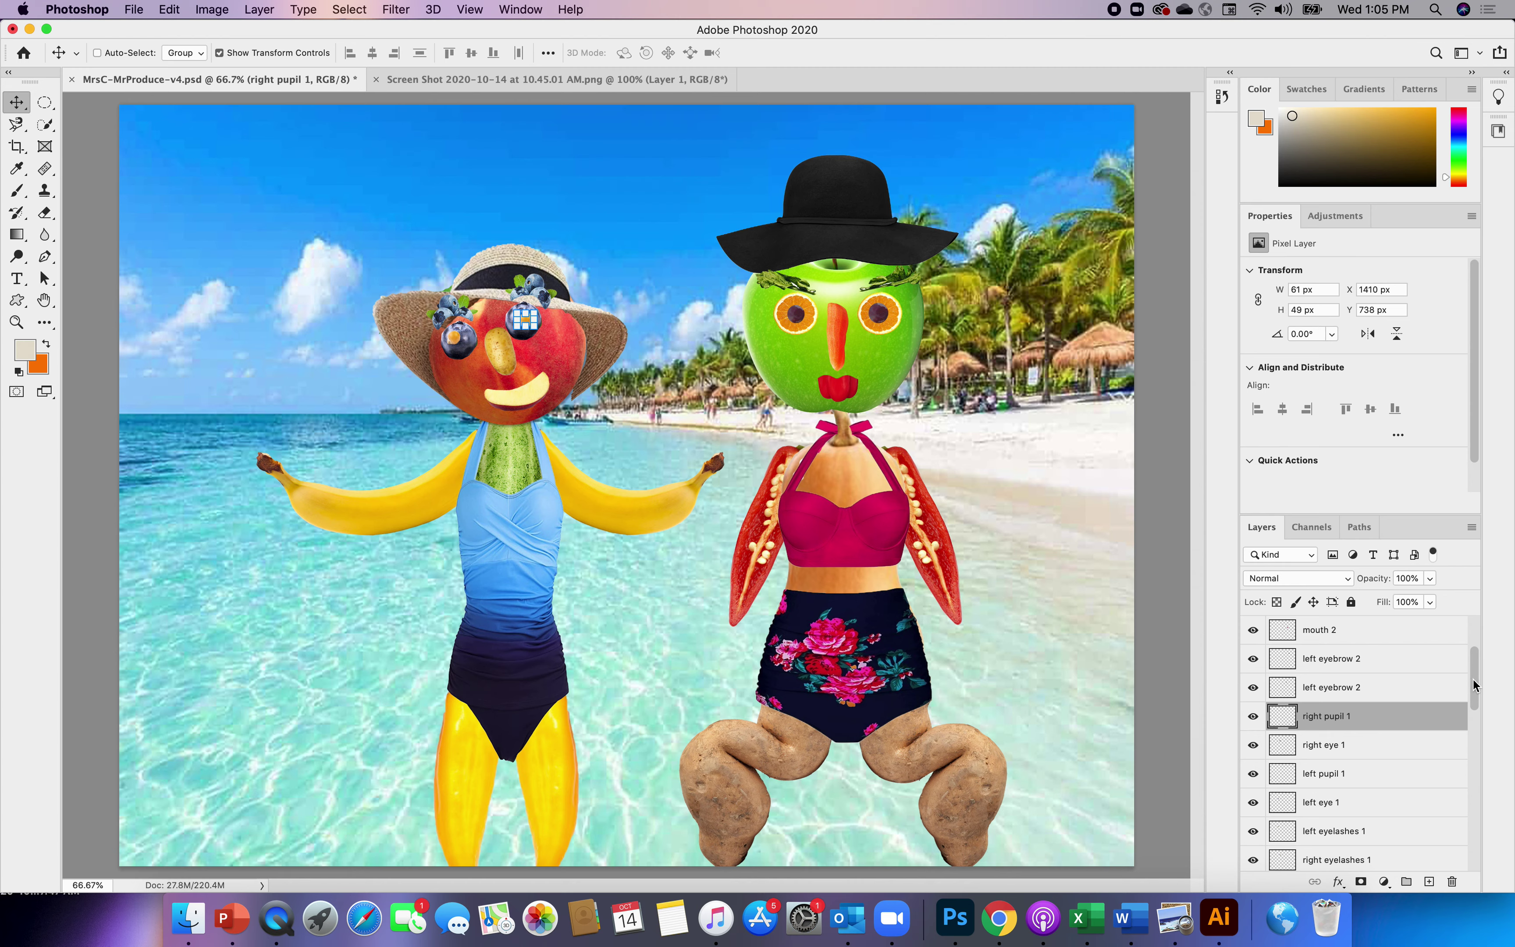
- Rename the black hat's layer, Layer 1 above left girl hat, as "hat 2"
{"action": "left_click_drag", "start_coordinate": [1473, 678], "coordinate": [1480, 786]}
{"action": "scroll", "coordinate": [1480, 786], "scroll_direction": "down", "scroll_amount": 5}
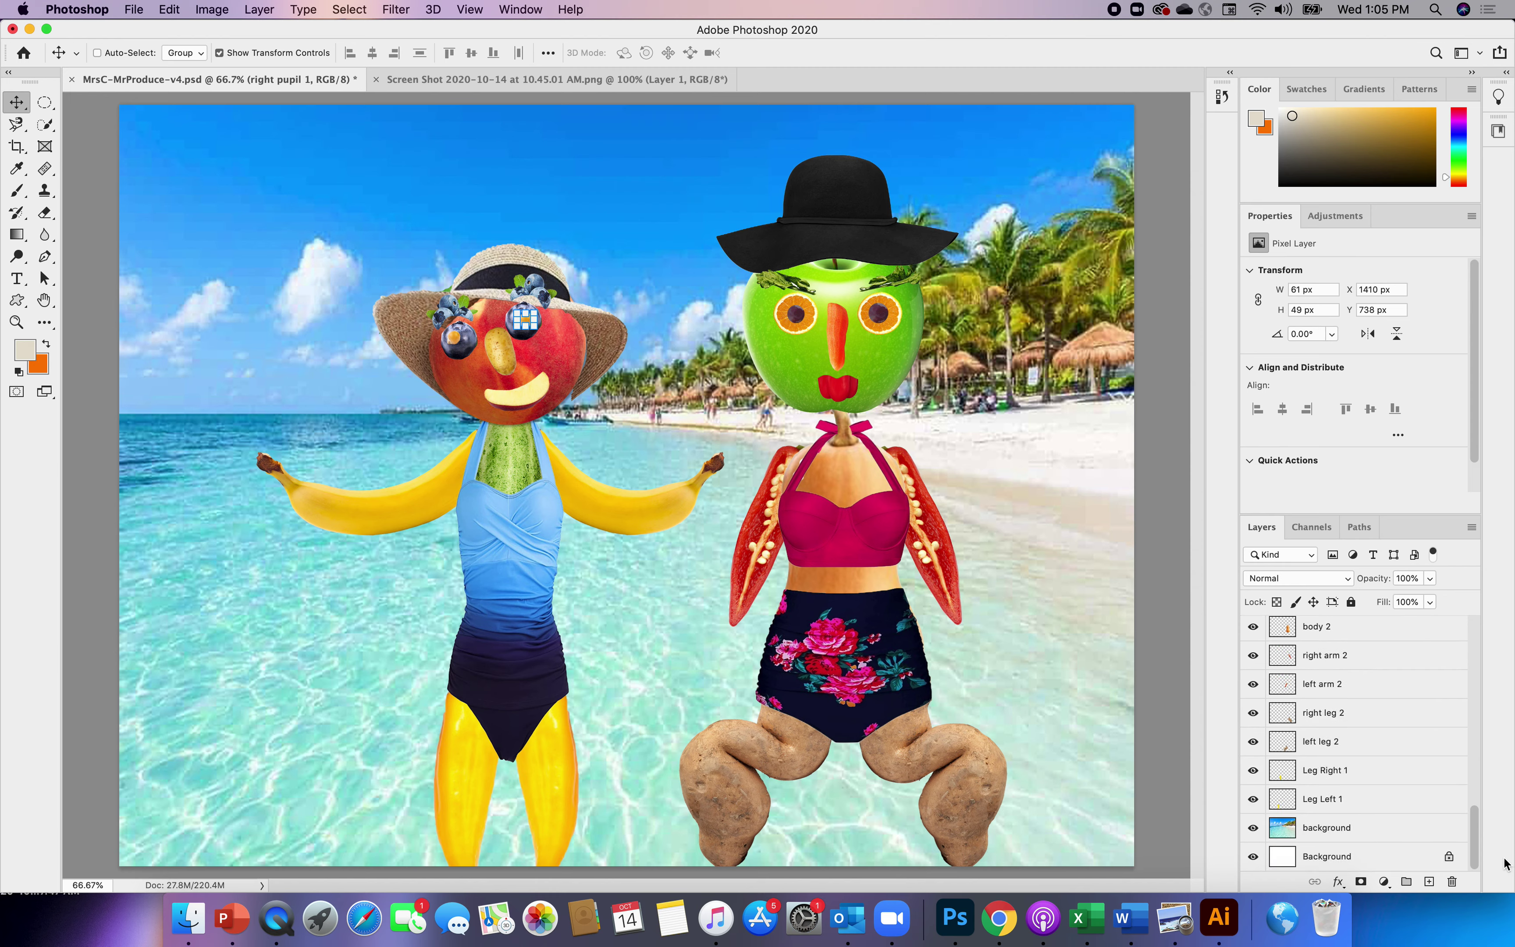
{"action": "scroll", "coordinate": [1490, 786], "scroll_direction": "up", "scroll_amount": 5}
{"action": "scroll", "coordinate": [1489, 780], "scroll_direction": "up", "scroll_amount": 1}
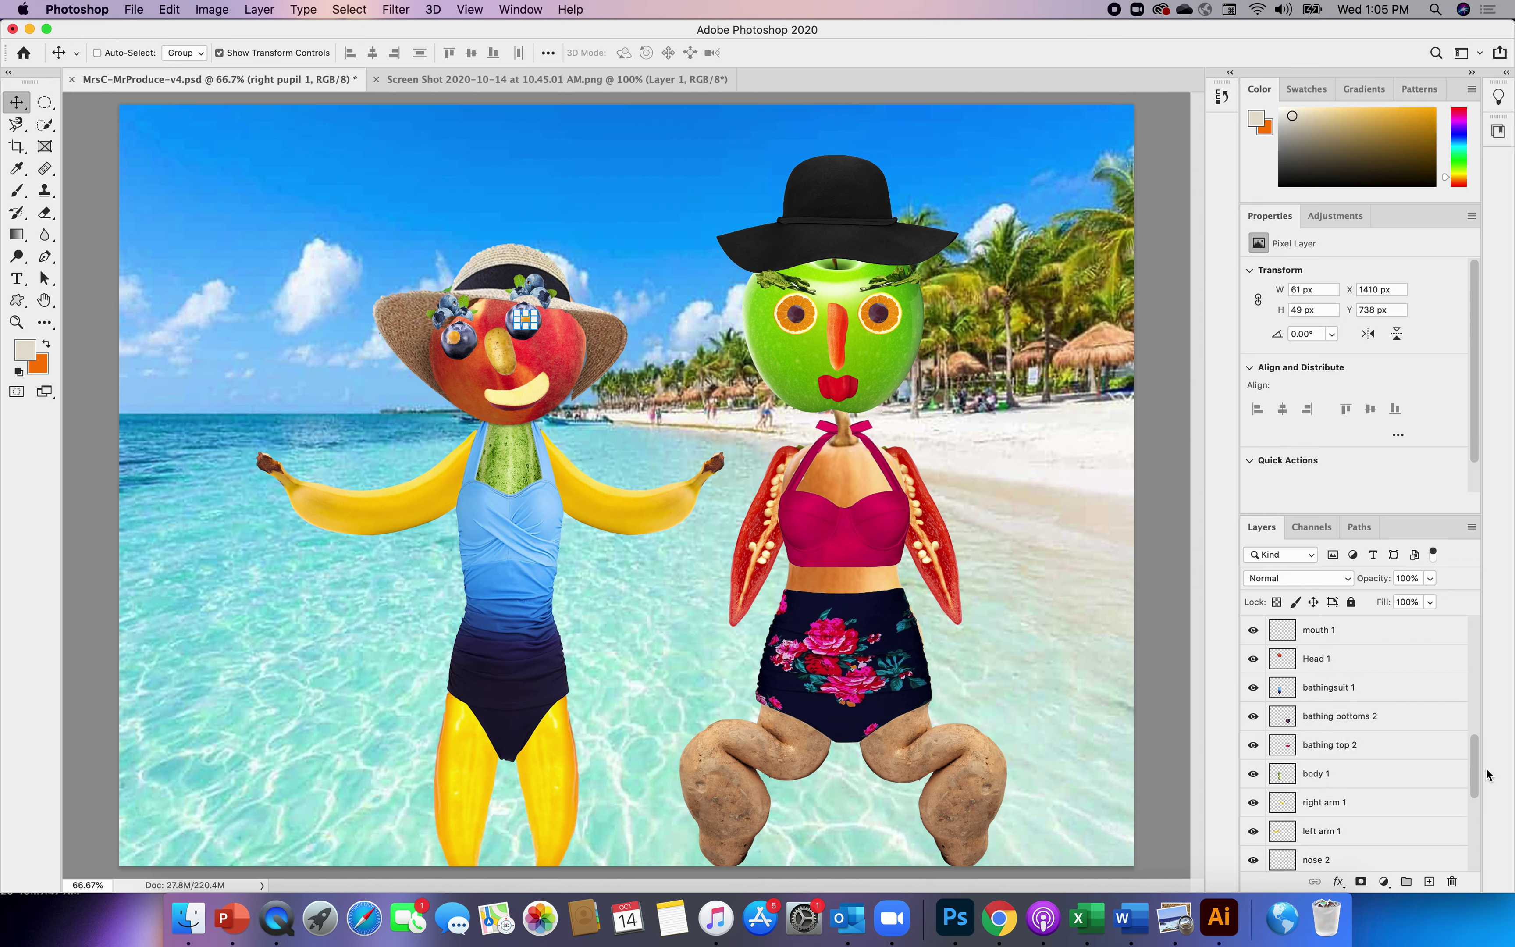
{"action": "scroll", "coordinate": [1486, 769], "scroll_direction": "up", "scroll_amount": 2}
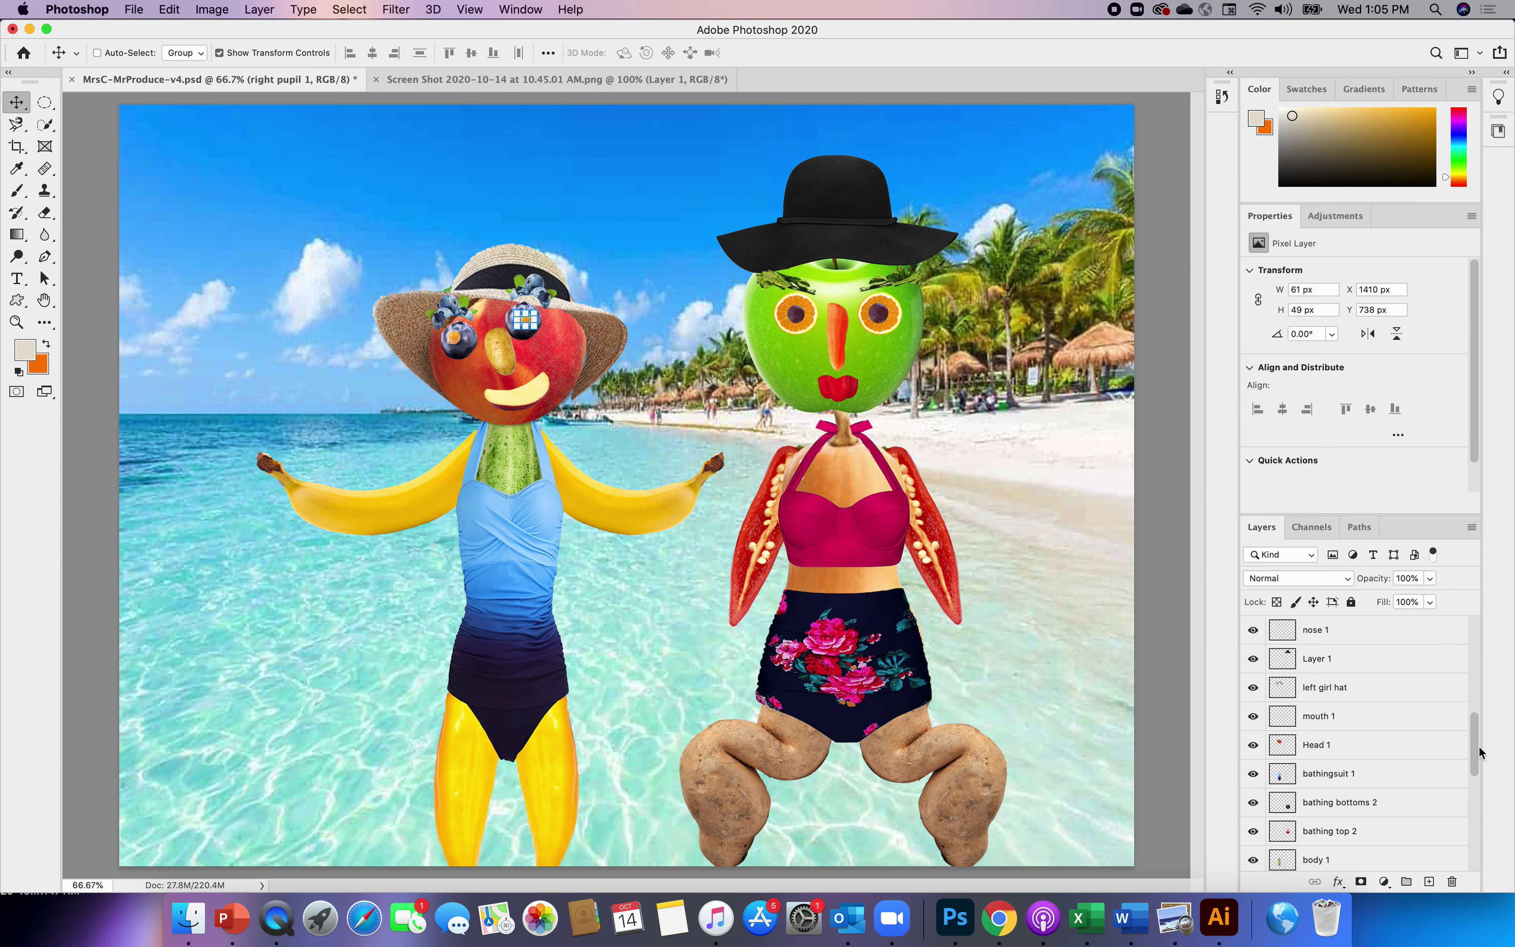
{"action": "left_click", "coordinate": [1312, 664]}
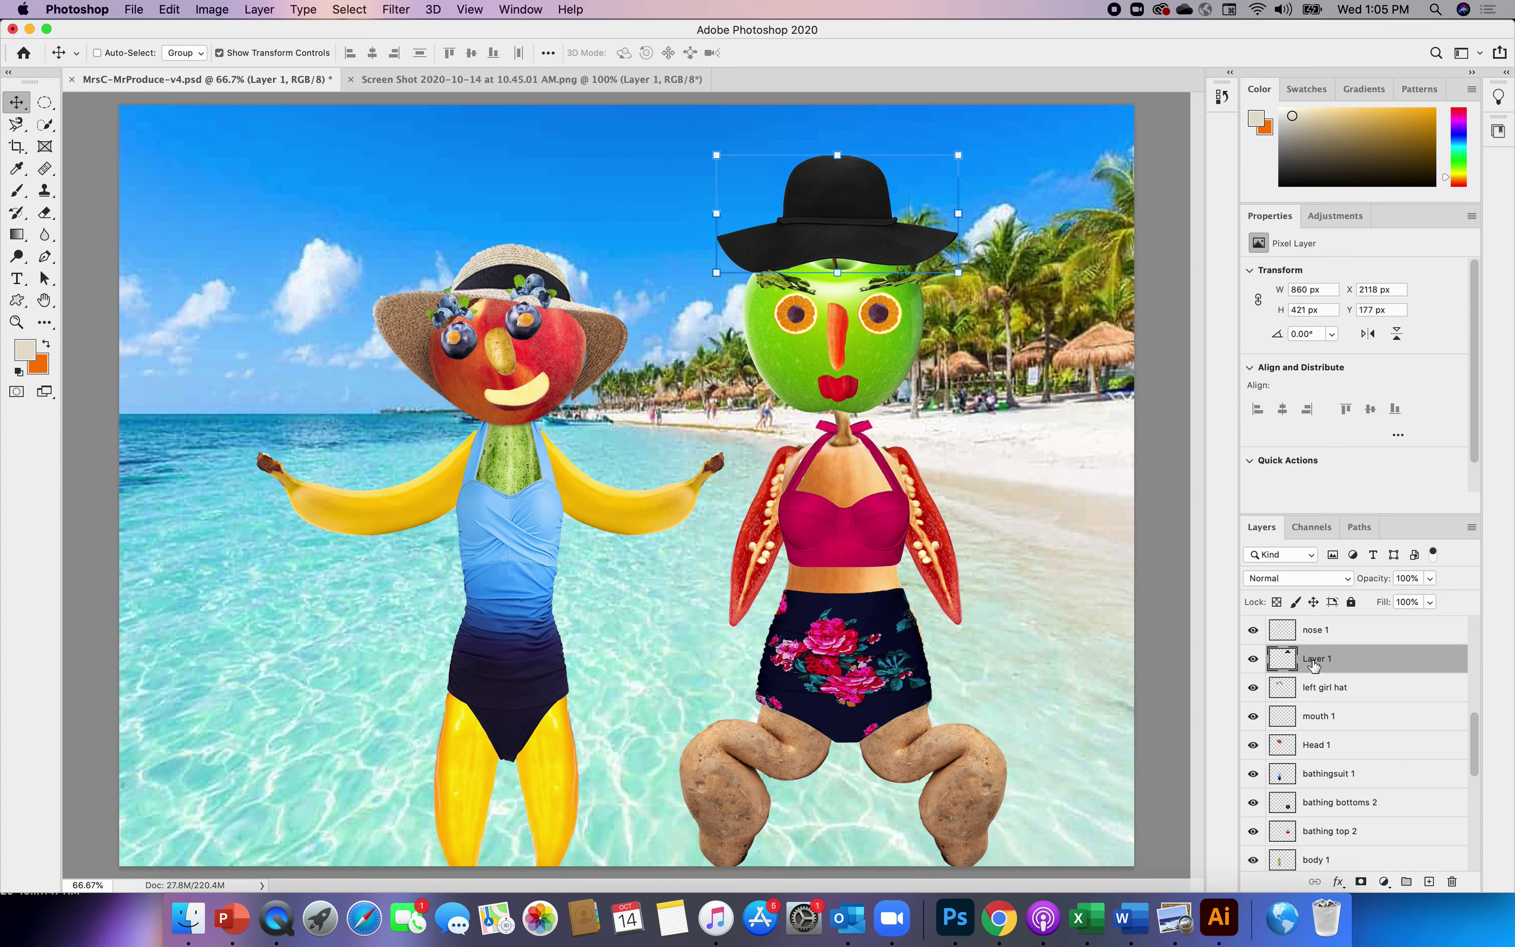
{"action": "double_click", "coordinate": [1314, 661]}
{"action": "type", "text": "hat 2"}
{"action": "key", "text": "Return"}
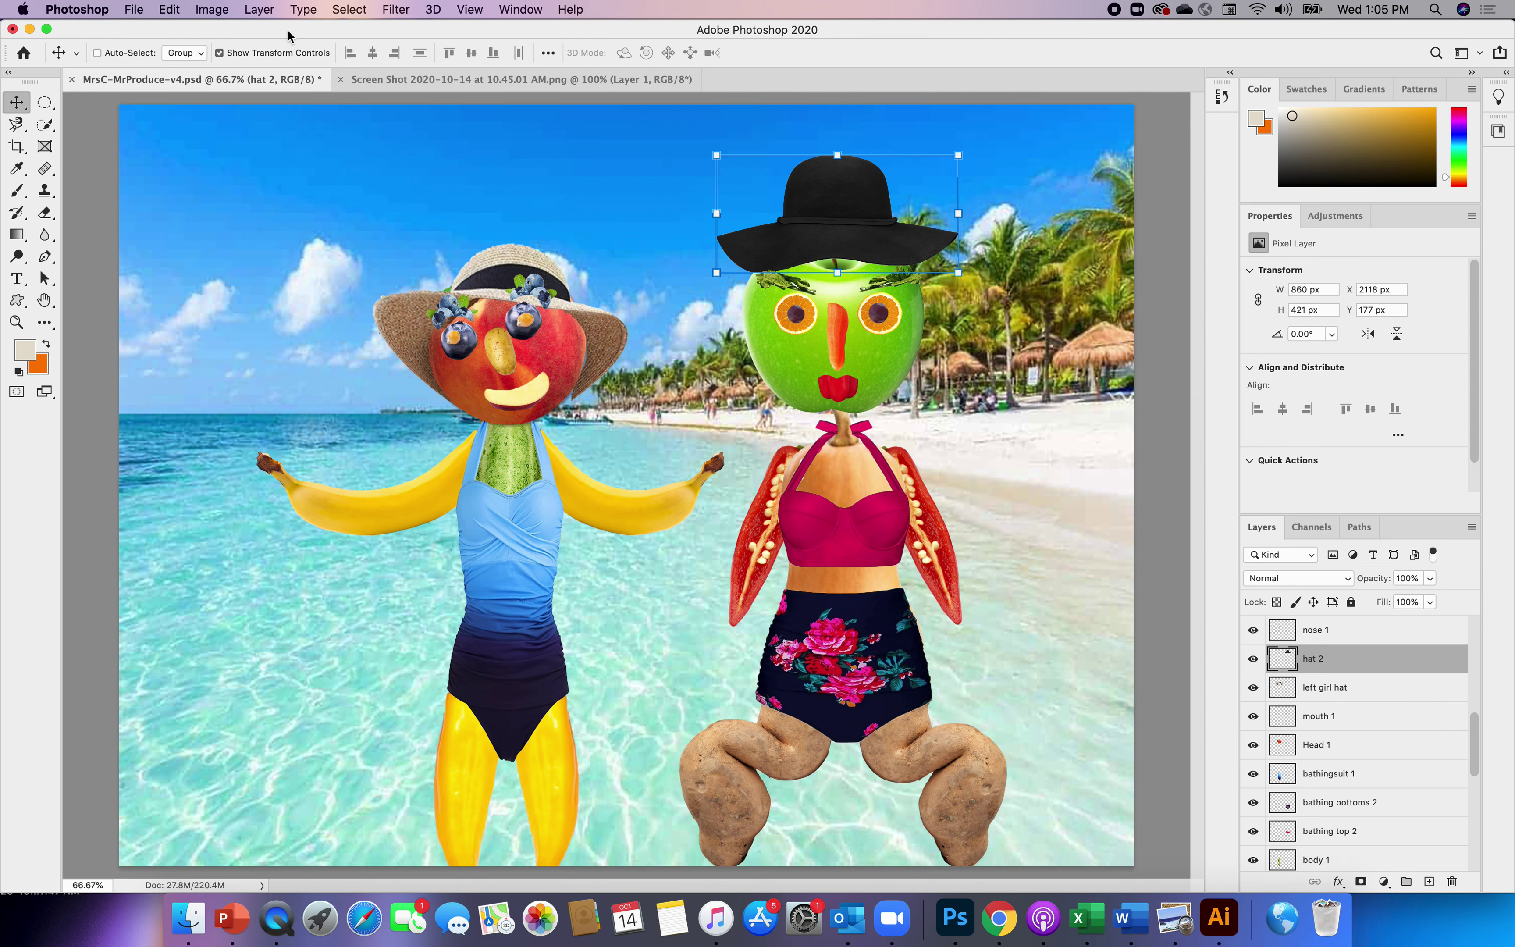
- Warp the black hat so both ends of its brim extend farther outward beyond the green apple head
{"action": "left_click", "coordinate": [170, 10]}
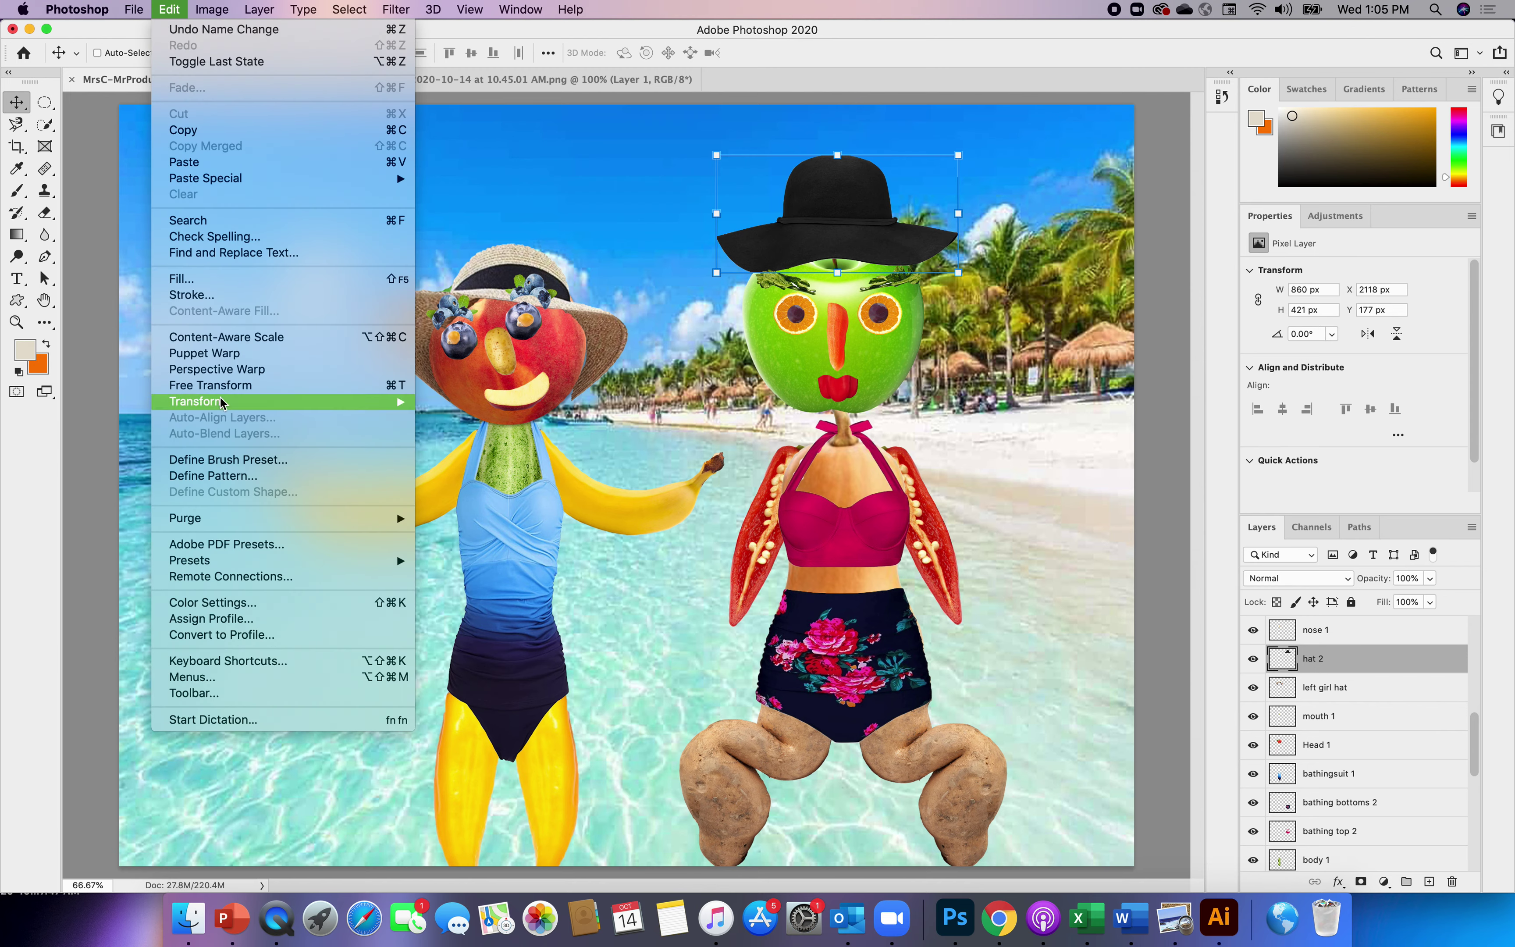
{"action": "left_click", "coordinate": [213, 386]}
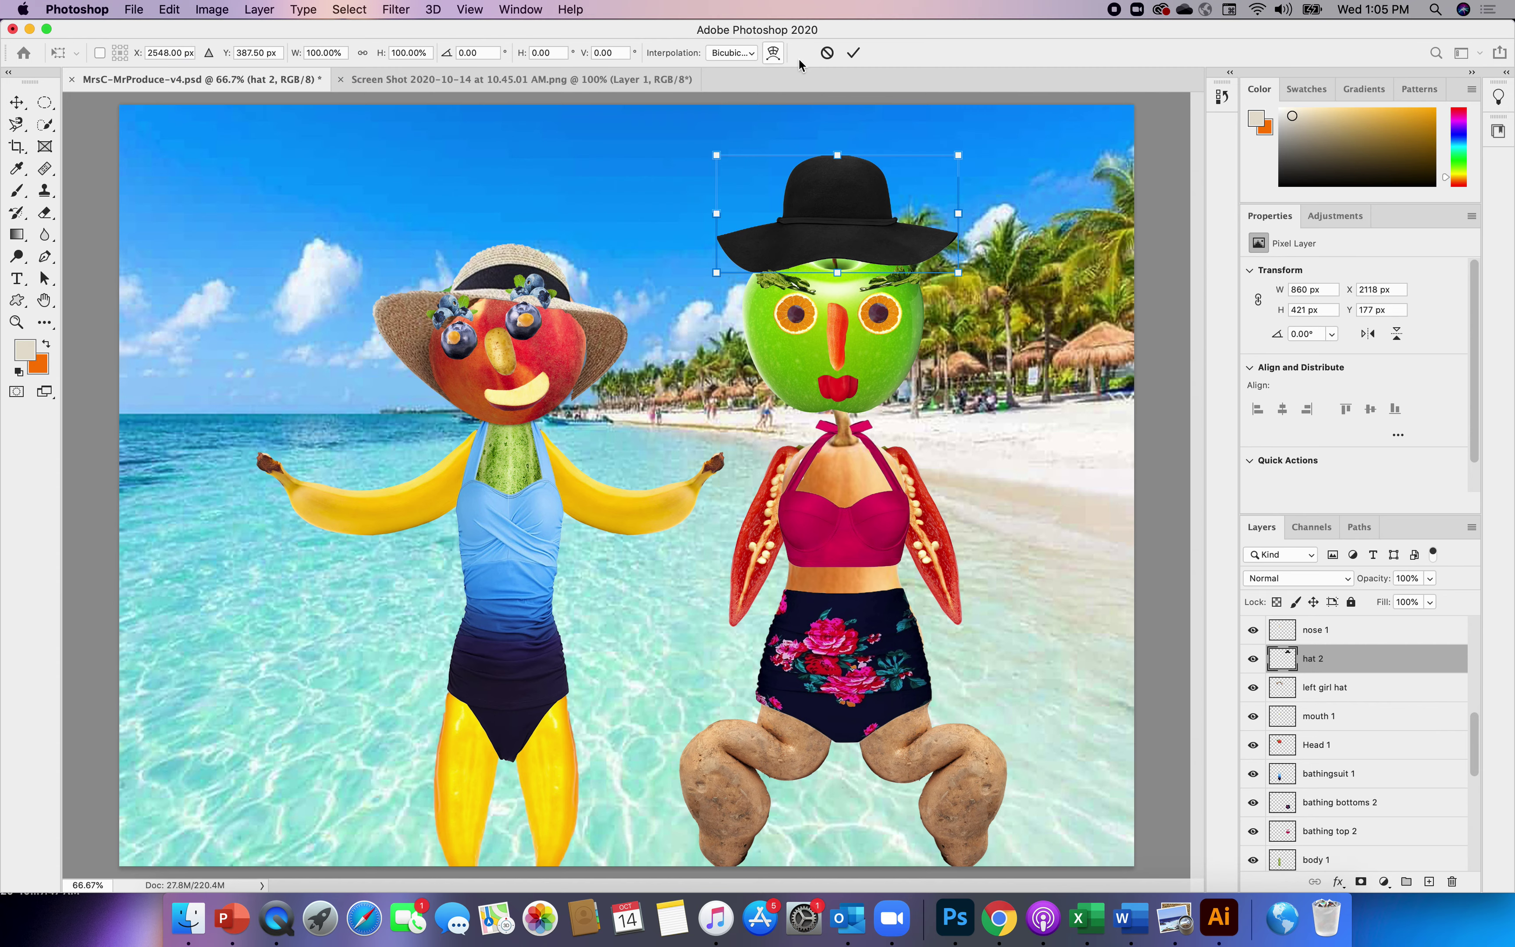
{"action": "left_click", "coordinate": [774, 53]}
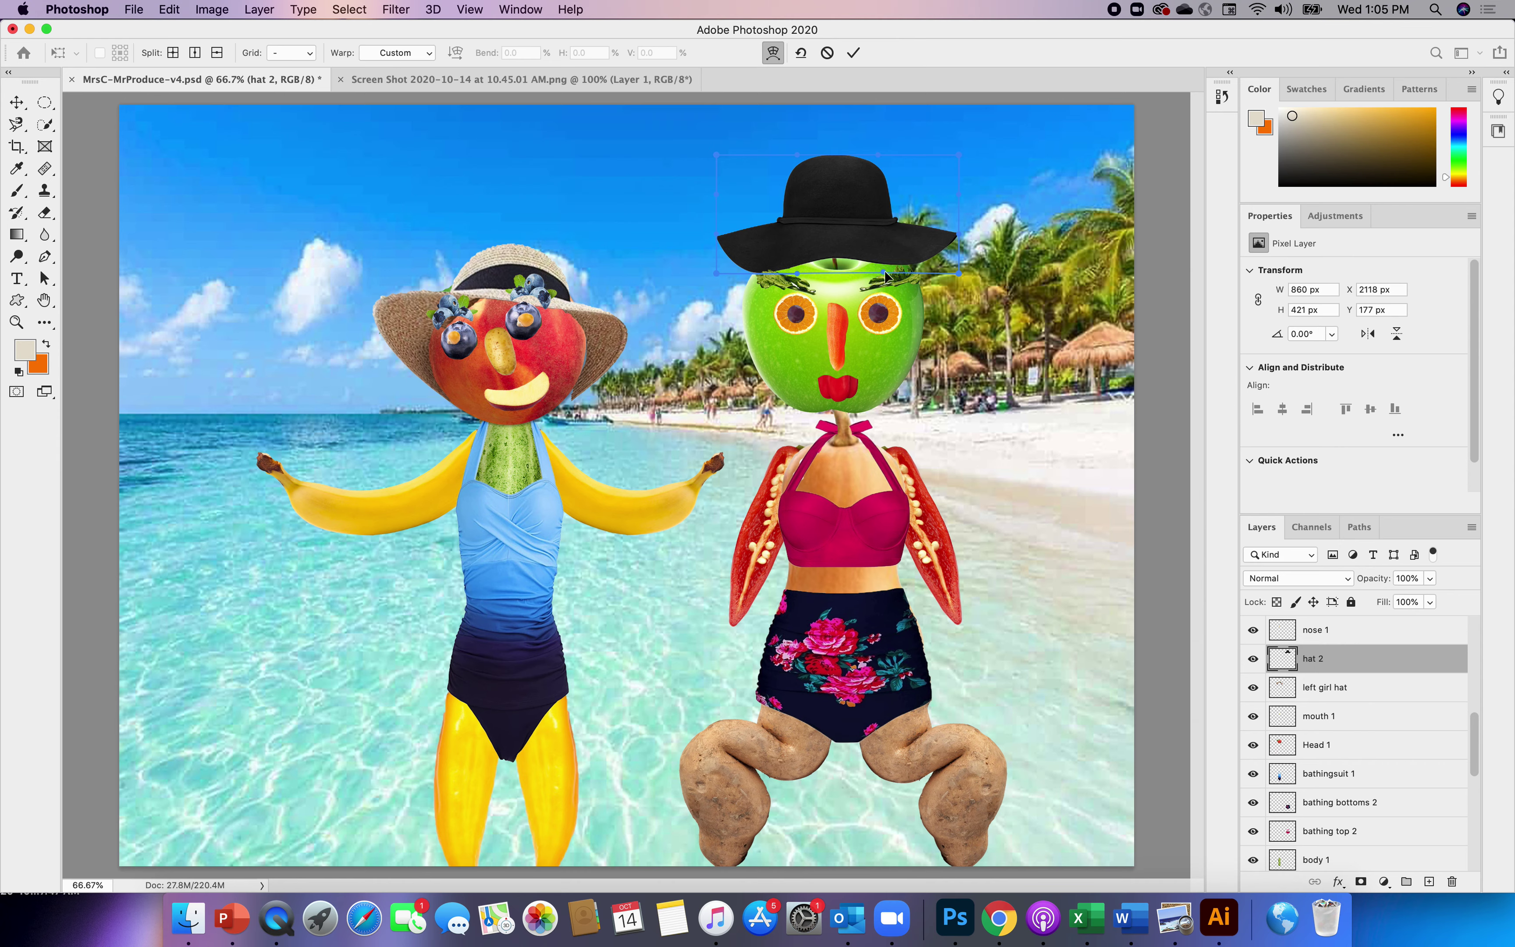
{"action": "left_click_drag", "start_coordinate": [887, 275], "coordinate": [887, 252]}
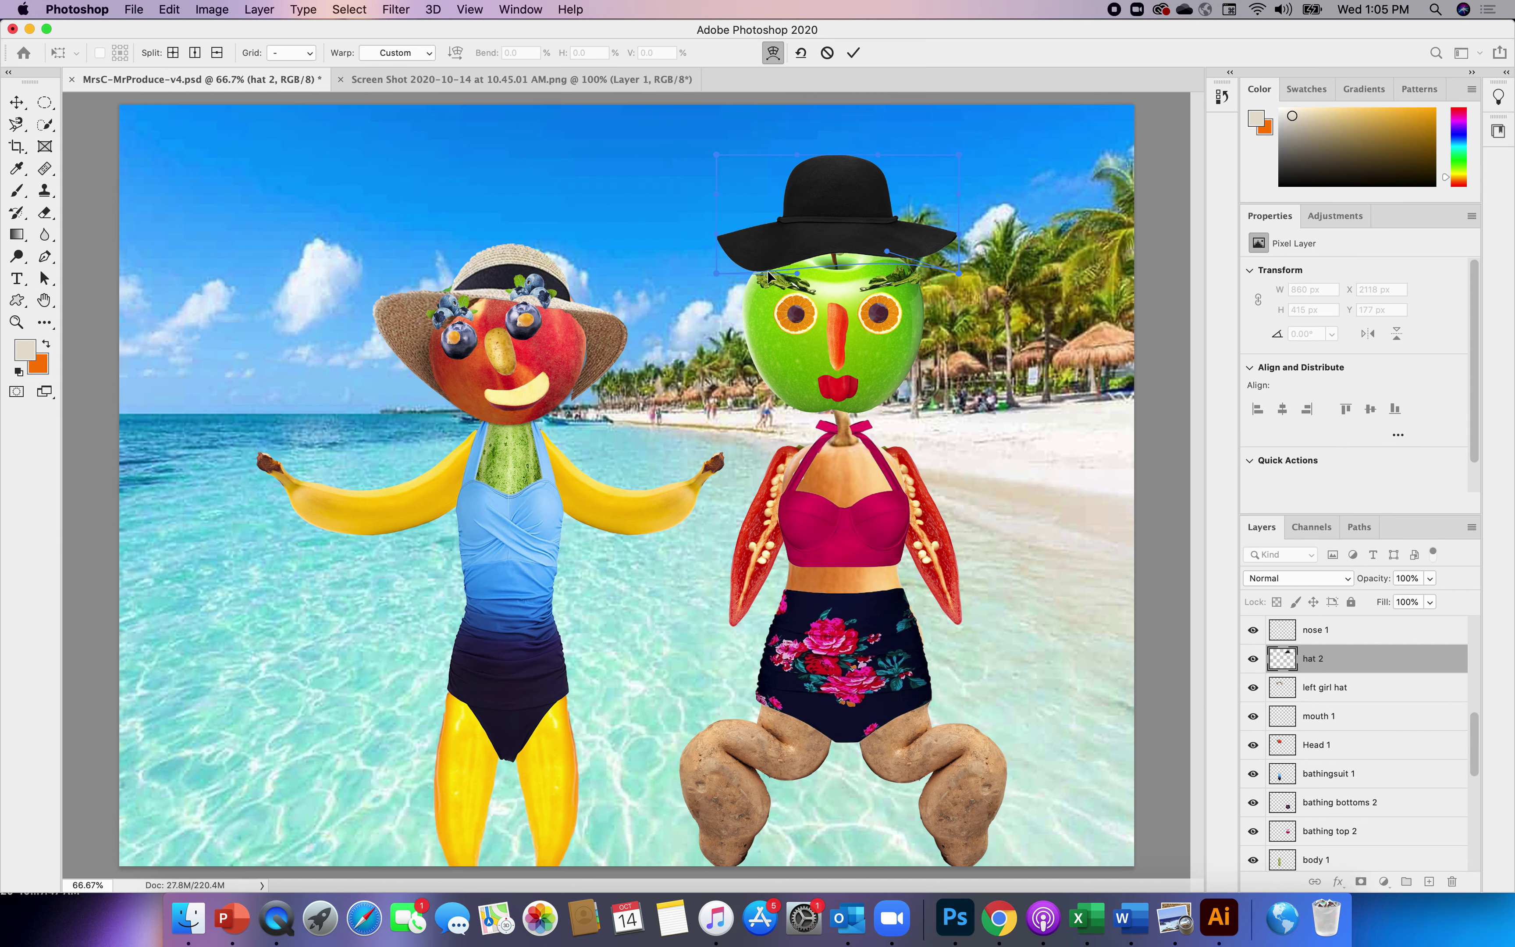
{"action": "left_click_drag", "start_coordinate": [766, 270], "coordinate": [642, 307]}
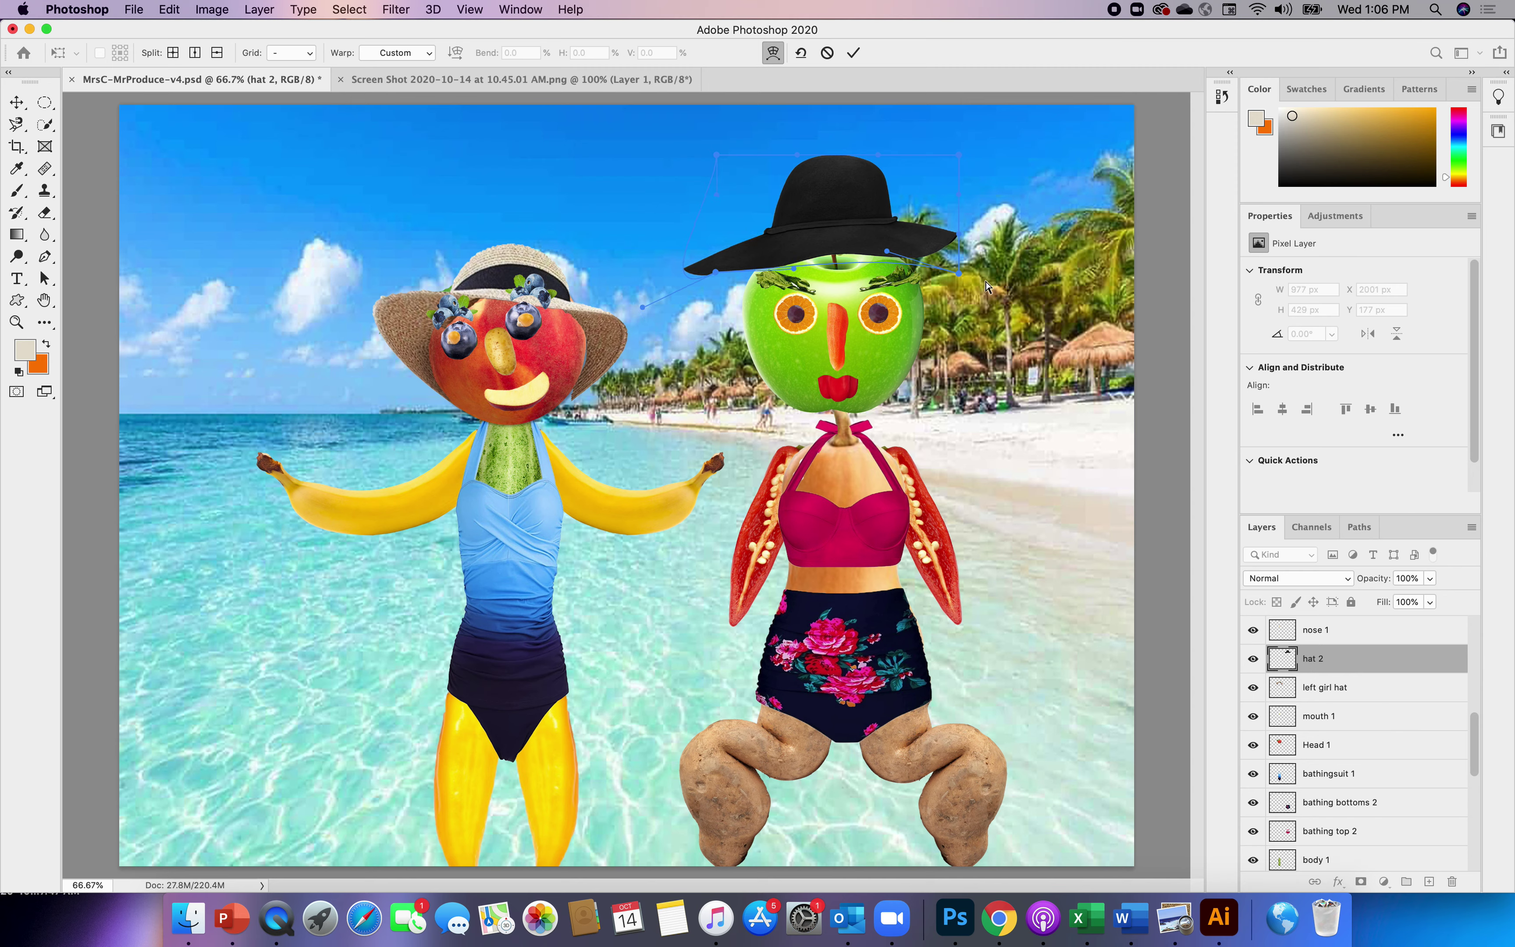
{"action": "left_click_drag", "start_coordinate": [958, 274], "coordinate": [1009, 294]}
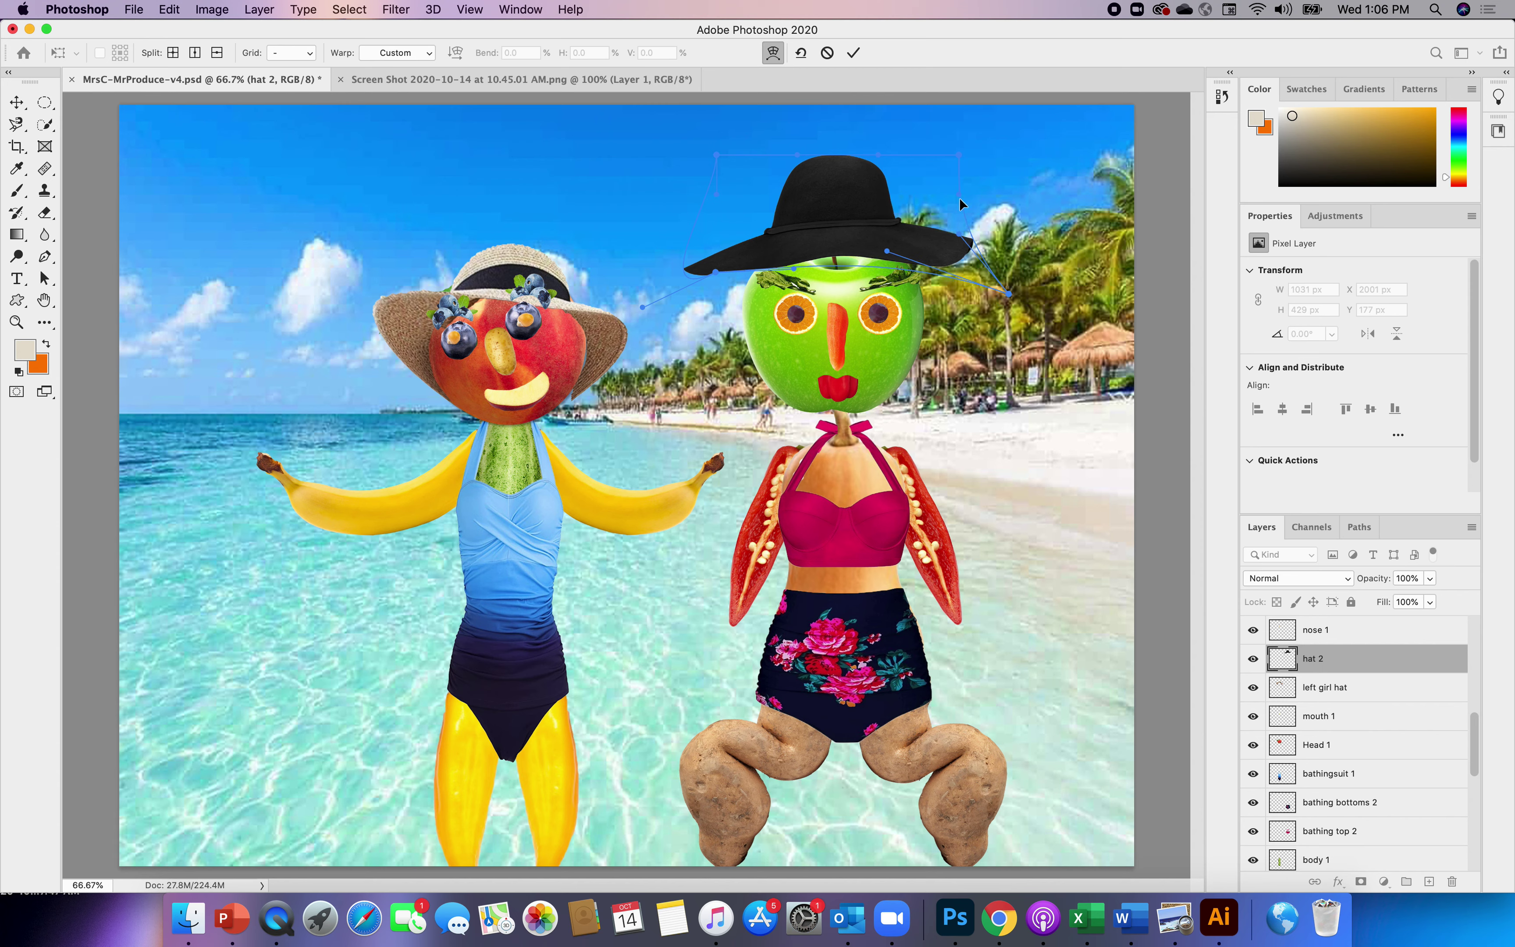
{"action": "left_click_drag", "start_coordinate": [959, 199], "coordinate": [1008, 232]}
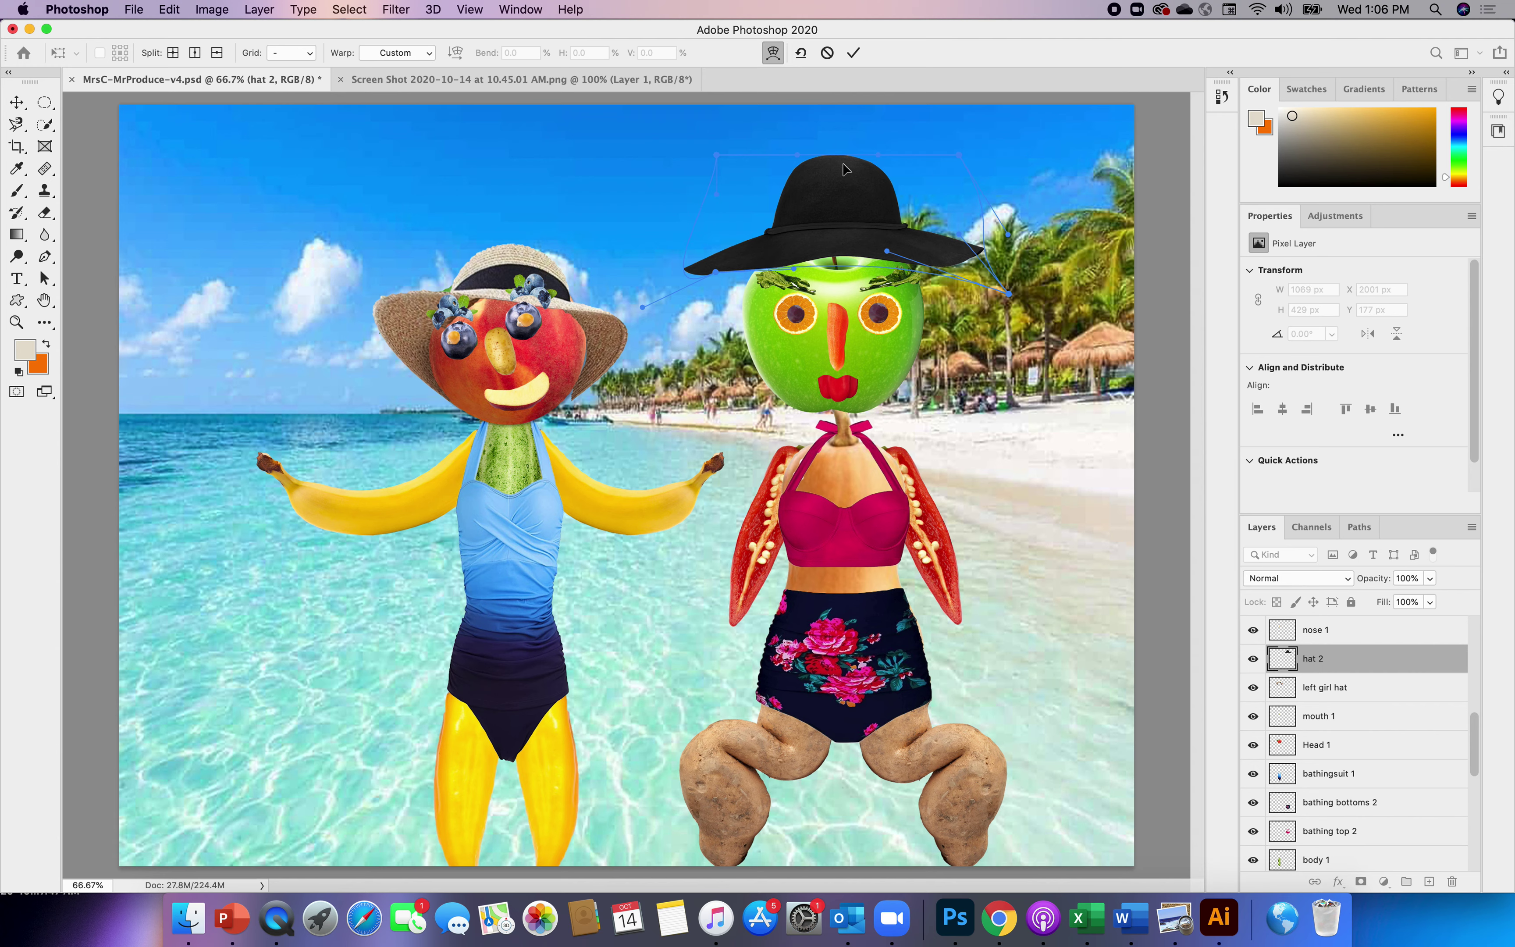
- Continue warping the black hat, lowering its crown and pulling the brim's underside down over the top of the apple
{"action": "left_click_drag", "start_coordinate": [839, 161], "coordinate": [839, 173]}
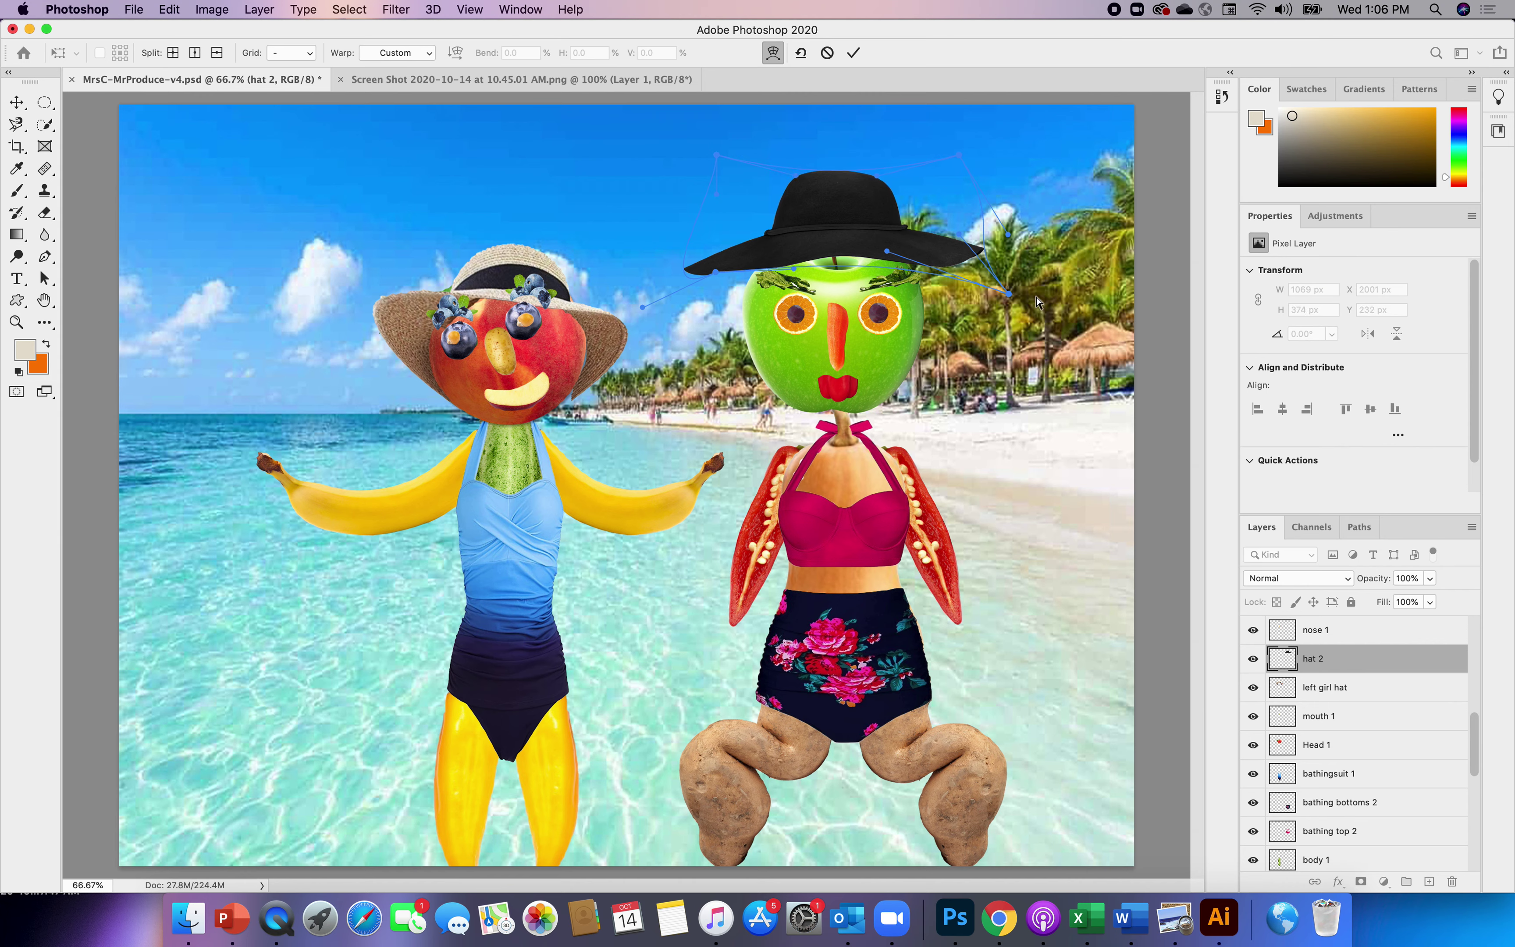
{"action": "left_click_drag", "start_coordinate": [840, 254], "coordinate": [907, 275]}
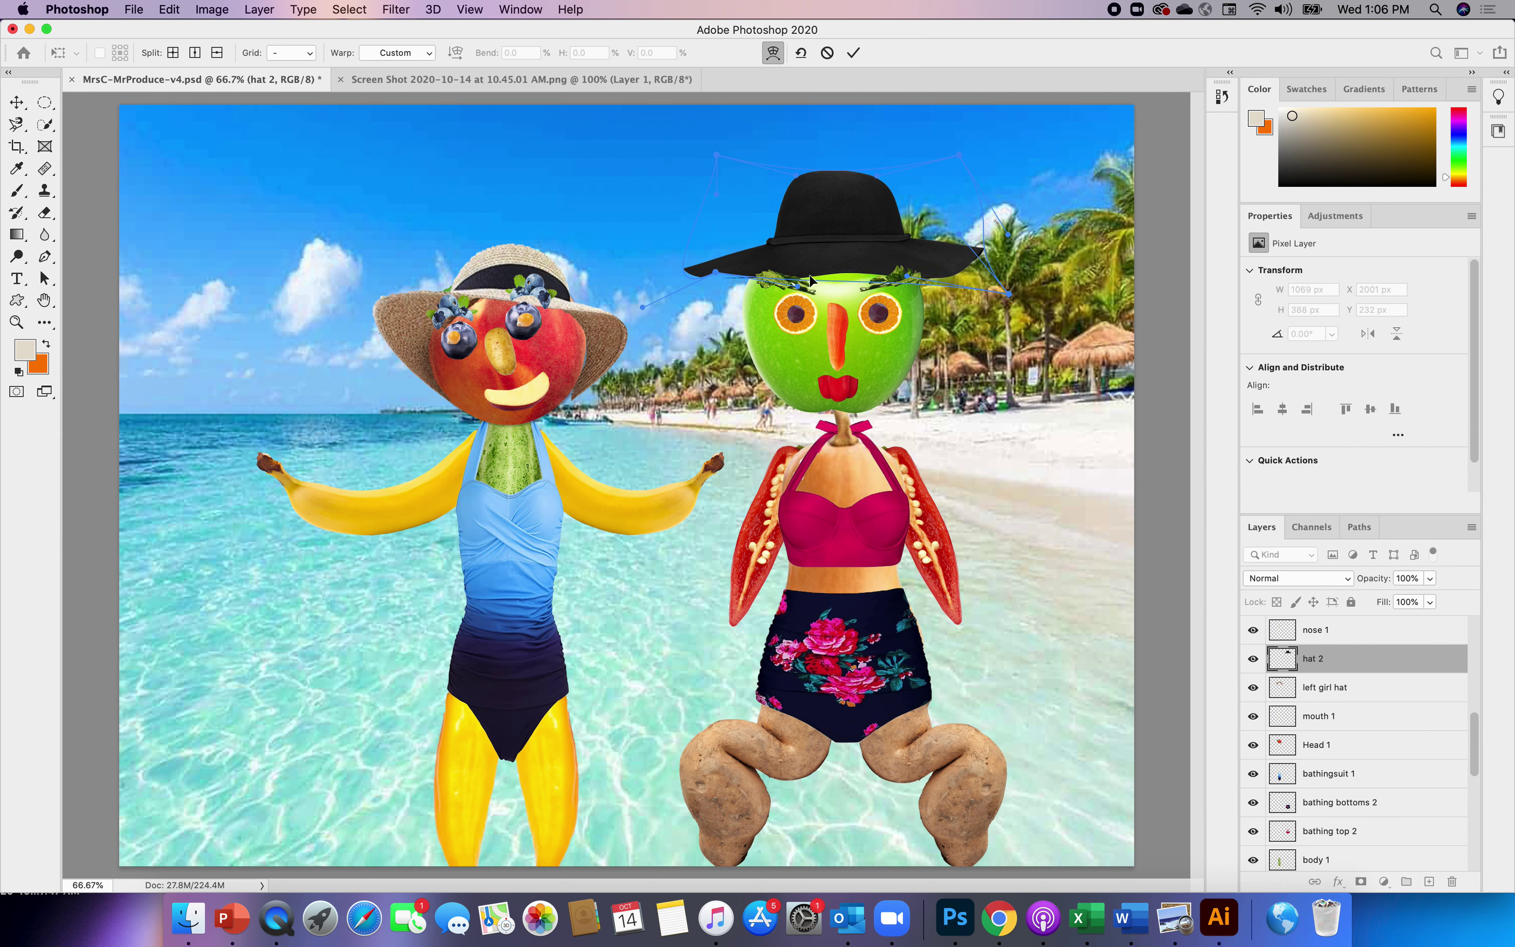
{"action": "left_click_drag", "start_coordinate": [733, 276], "coordinate": [727, 277]}
- Erase the unwanted parts of the hat 2 layer along the brim's lower edge above the apple's face
{"action": "left_click", "coordinate": [42, 218]}
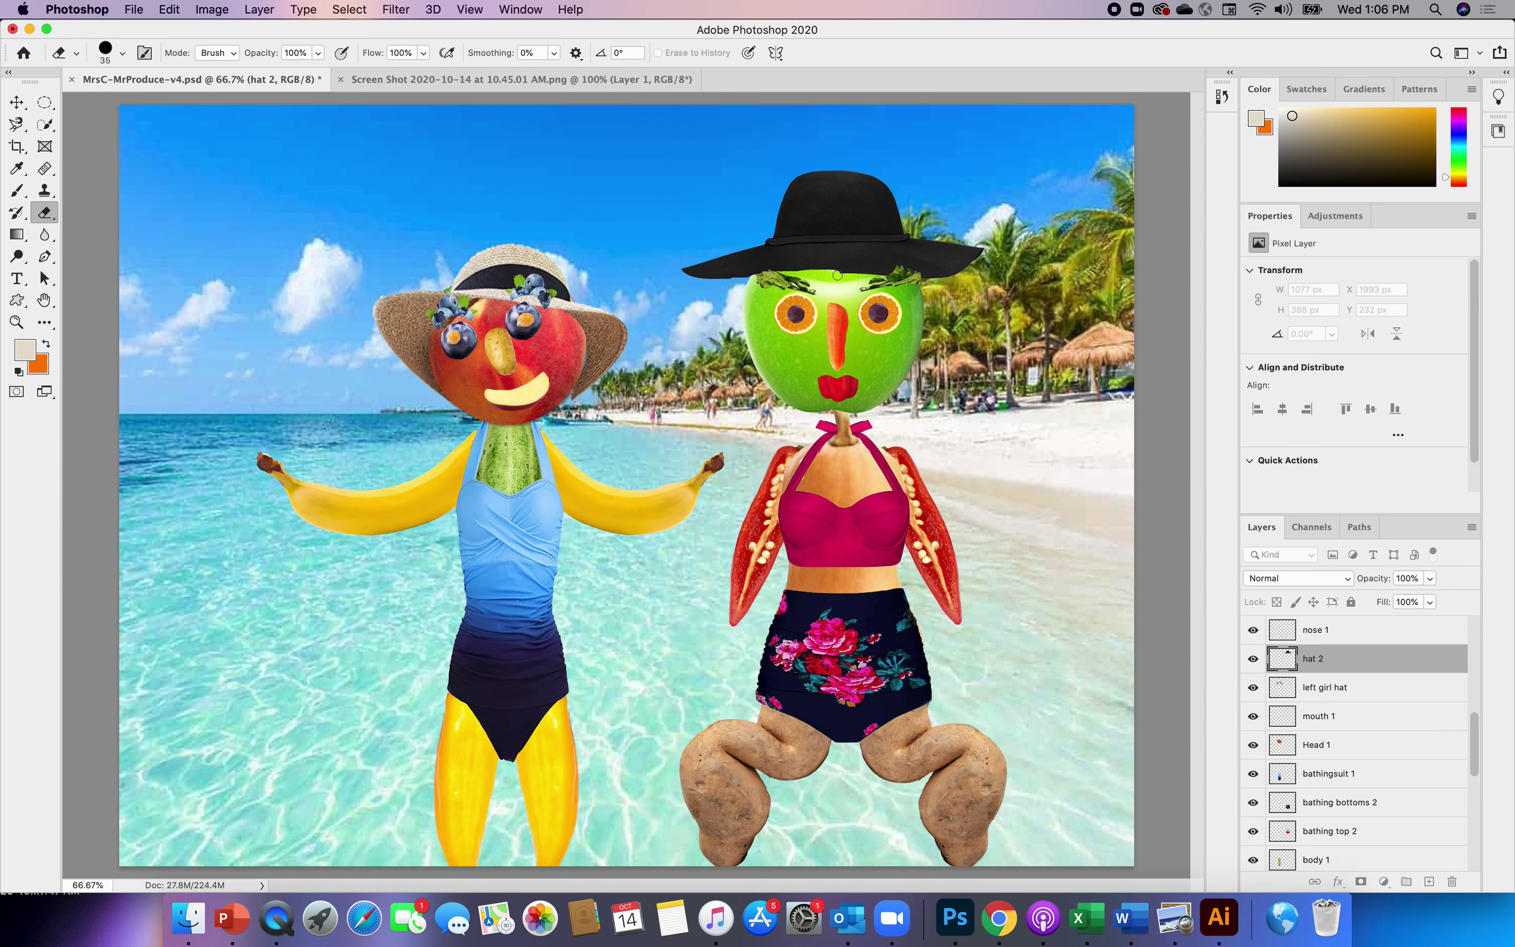
{"action": "left_click_drag", "start_coordinate": [853, 281], "coordinate": [849, 278]}
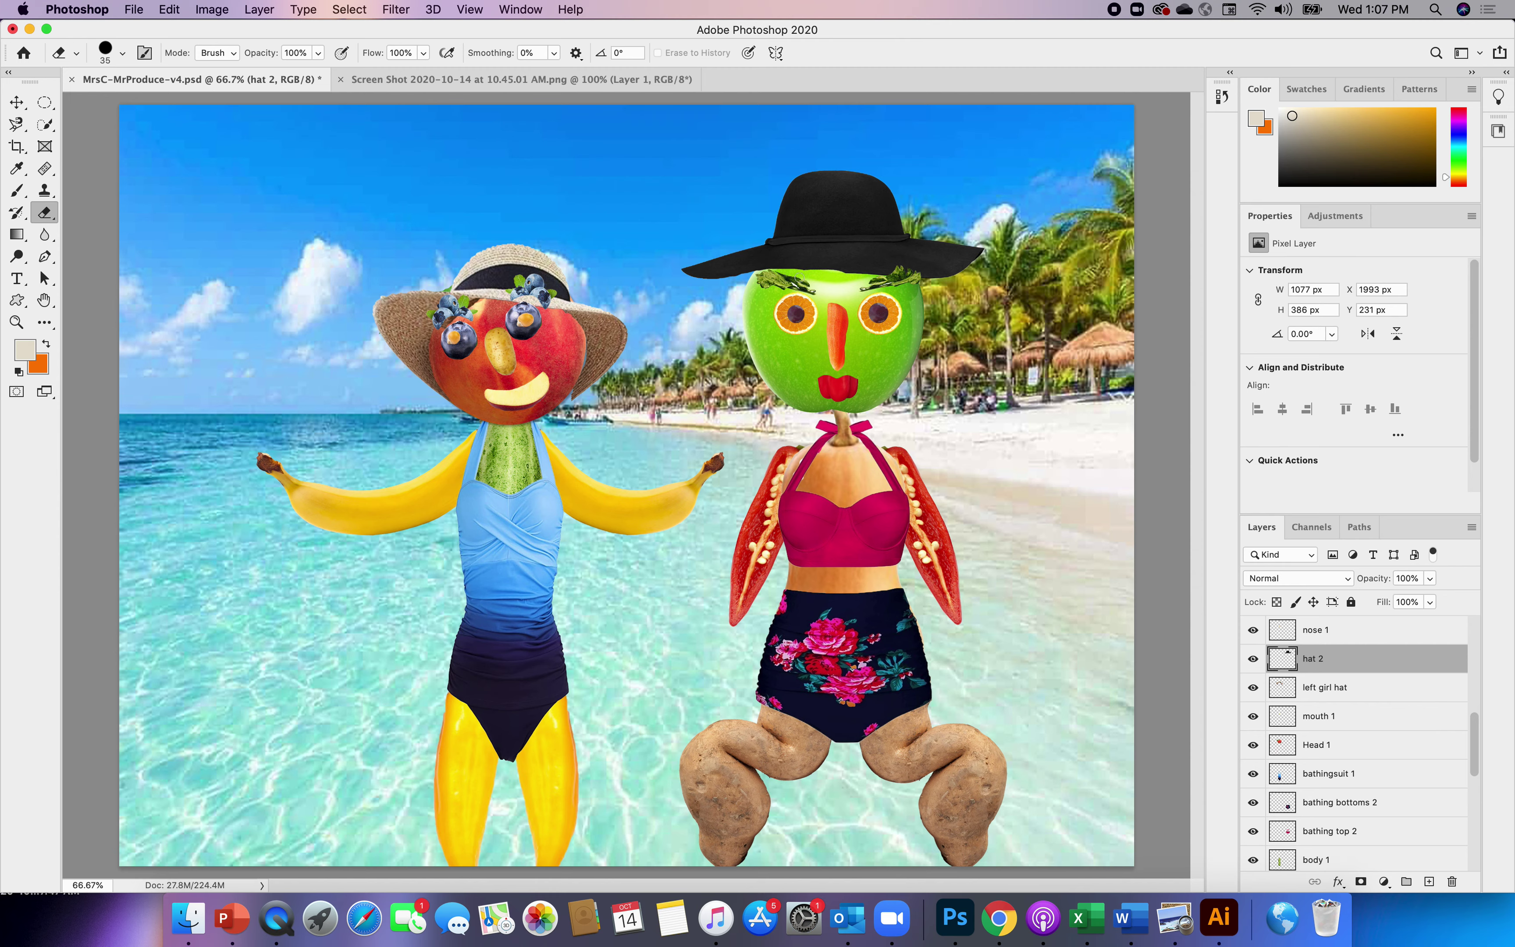
{"action": "left_click_drag", "start_coordinate": [832, 276], "coordinate": [947, 281]}
{"action": "left_click", "coordinate": [16, 109]}
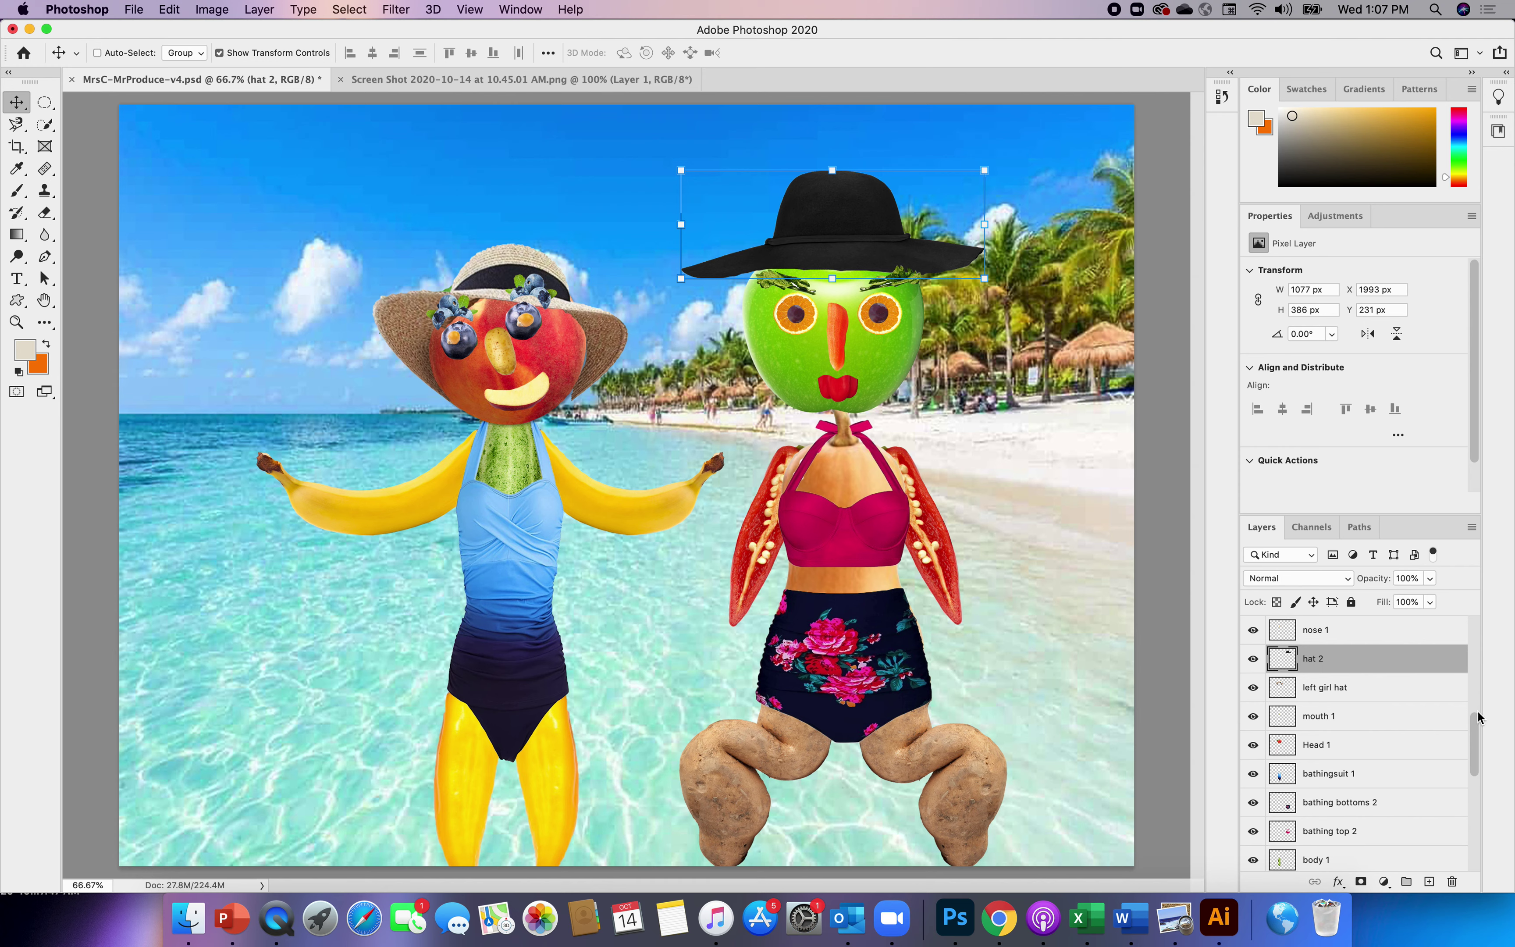
- Add a drop shadow to the Leg Left 1 layer with Darken mode, 51% opacity, 90° angle, 14 px distance, 9% spread and 49 px size
{"action": "left_click_drag", "start_coordinate": [1475, 743], "coordinate": [1478, 851]}
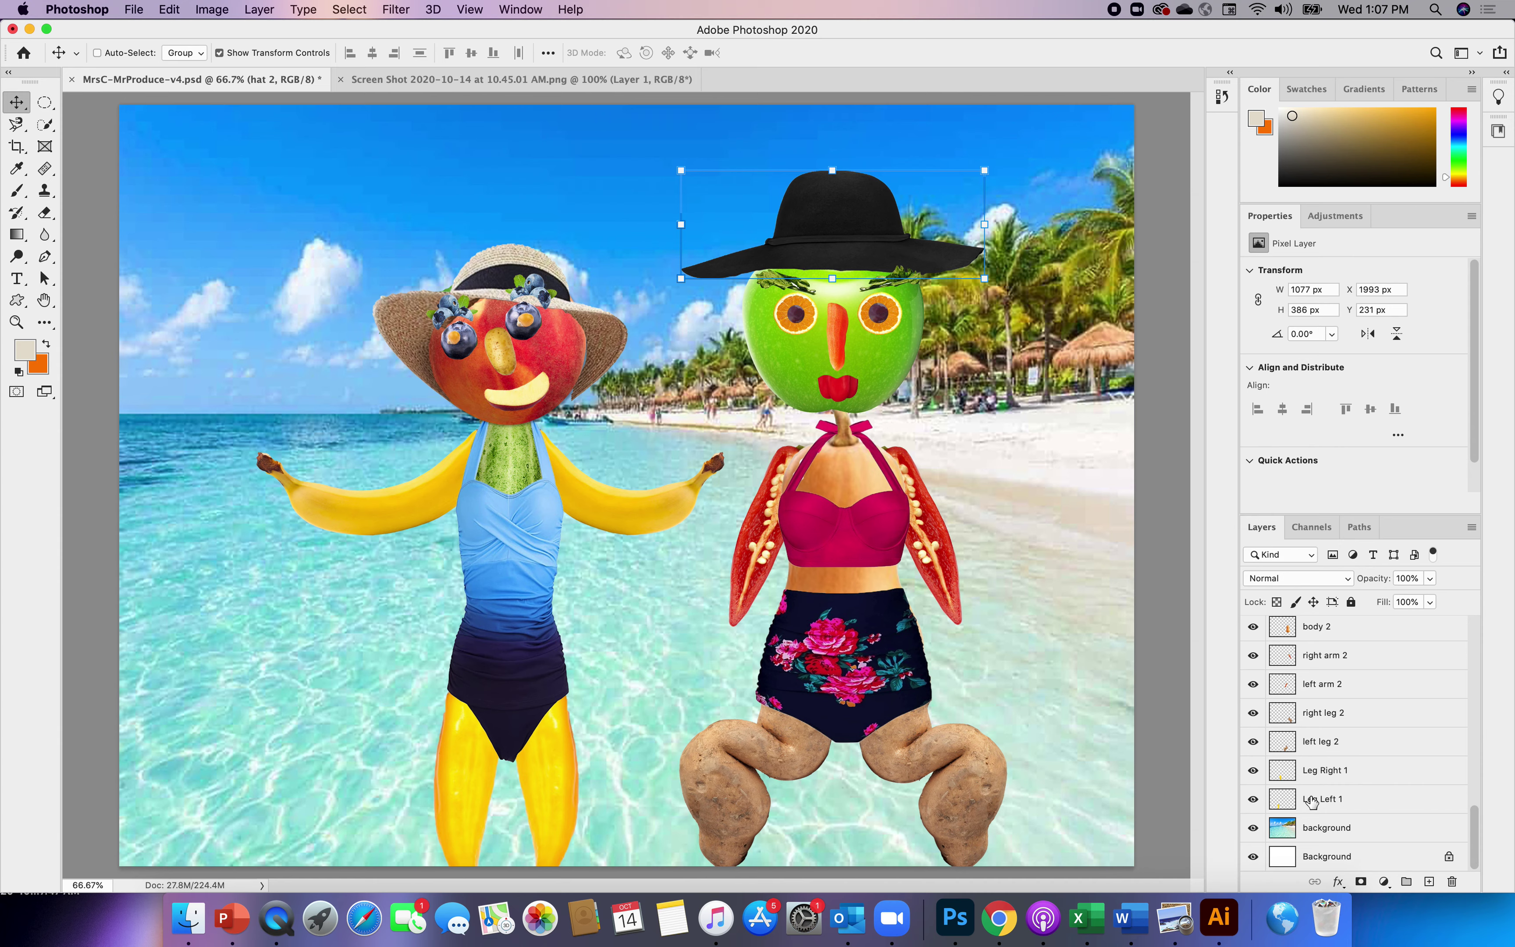
{"action": "left_click", "coordinate": [1278, 802]}
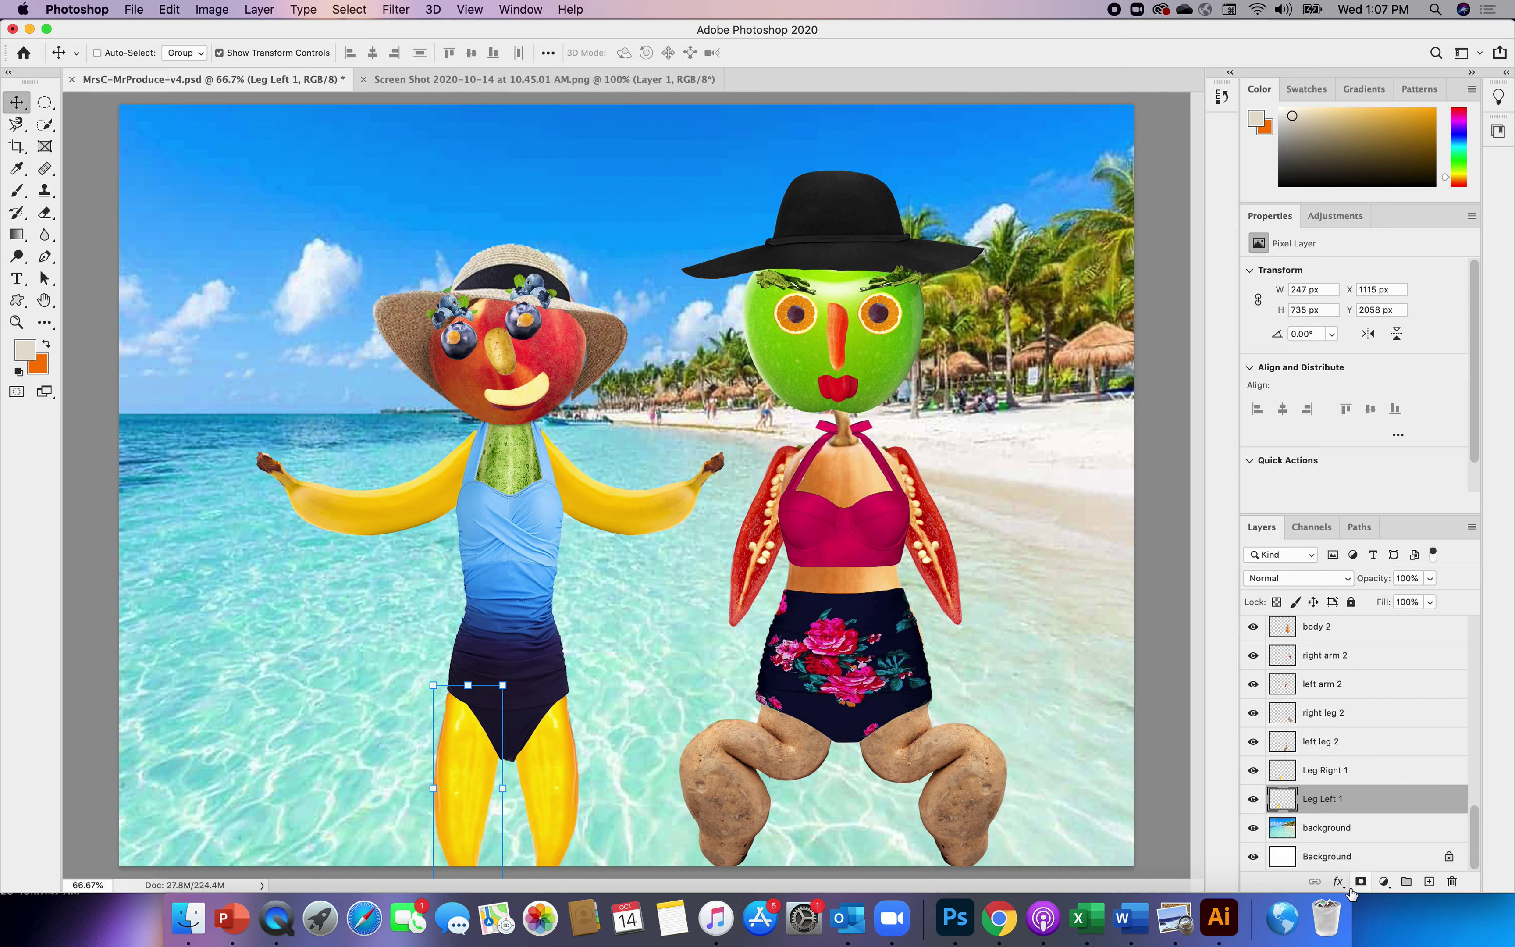
{"action": "left_click", "coordinate": [1337, 881]}
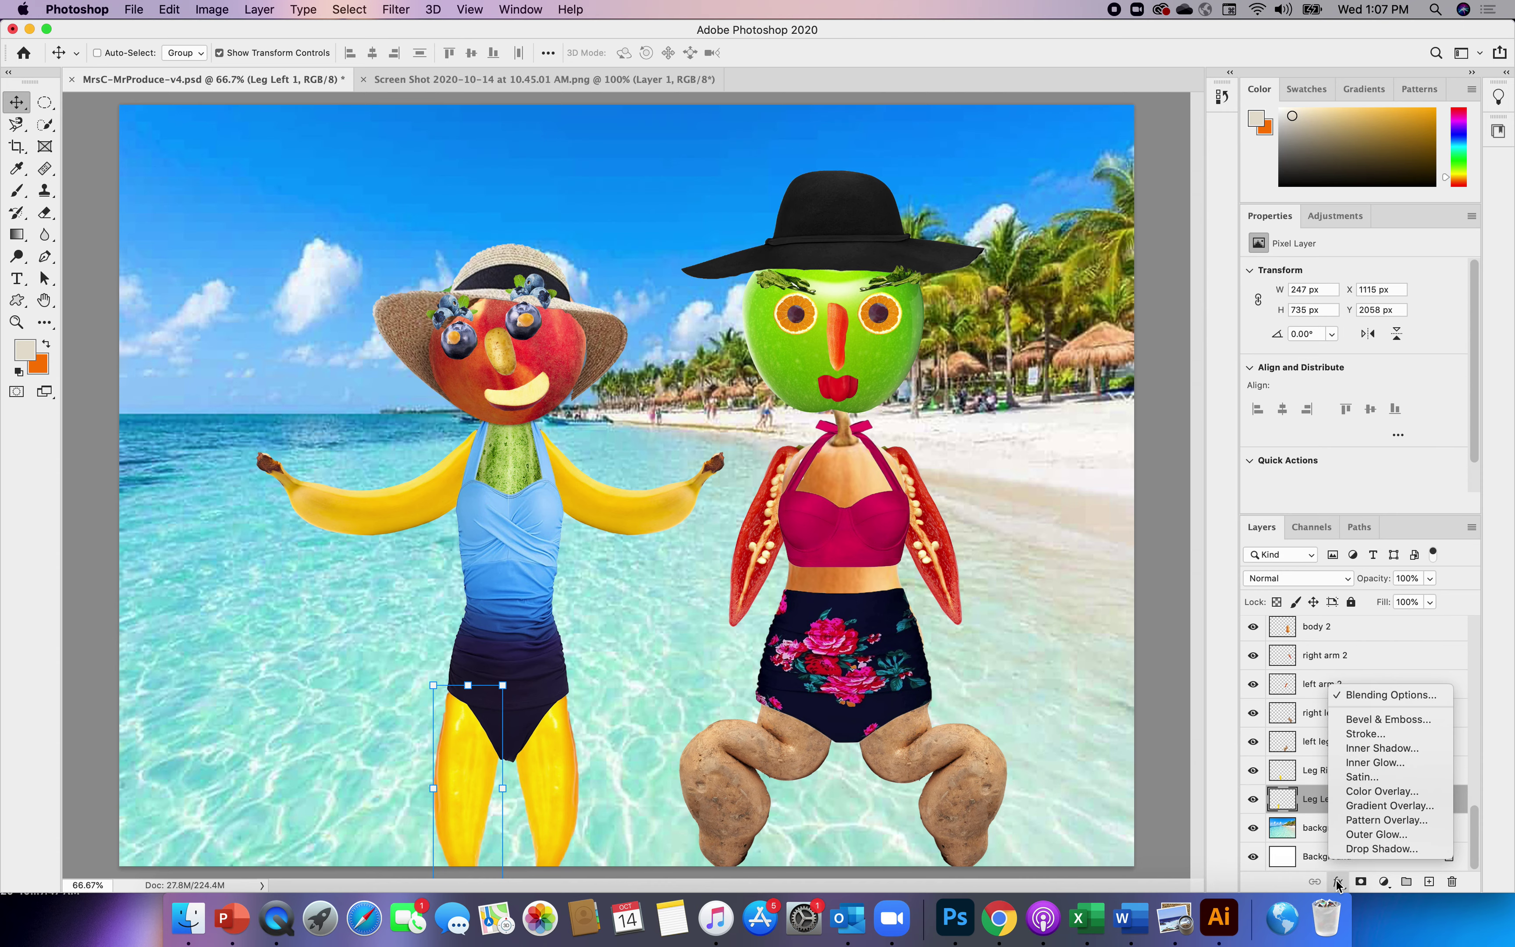
{"action": "left_click", "coordinate": [1351, 849]}
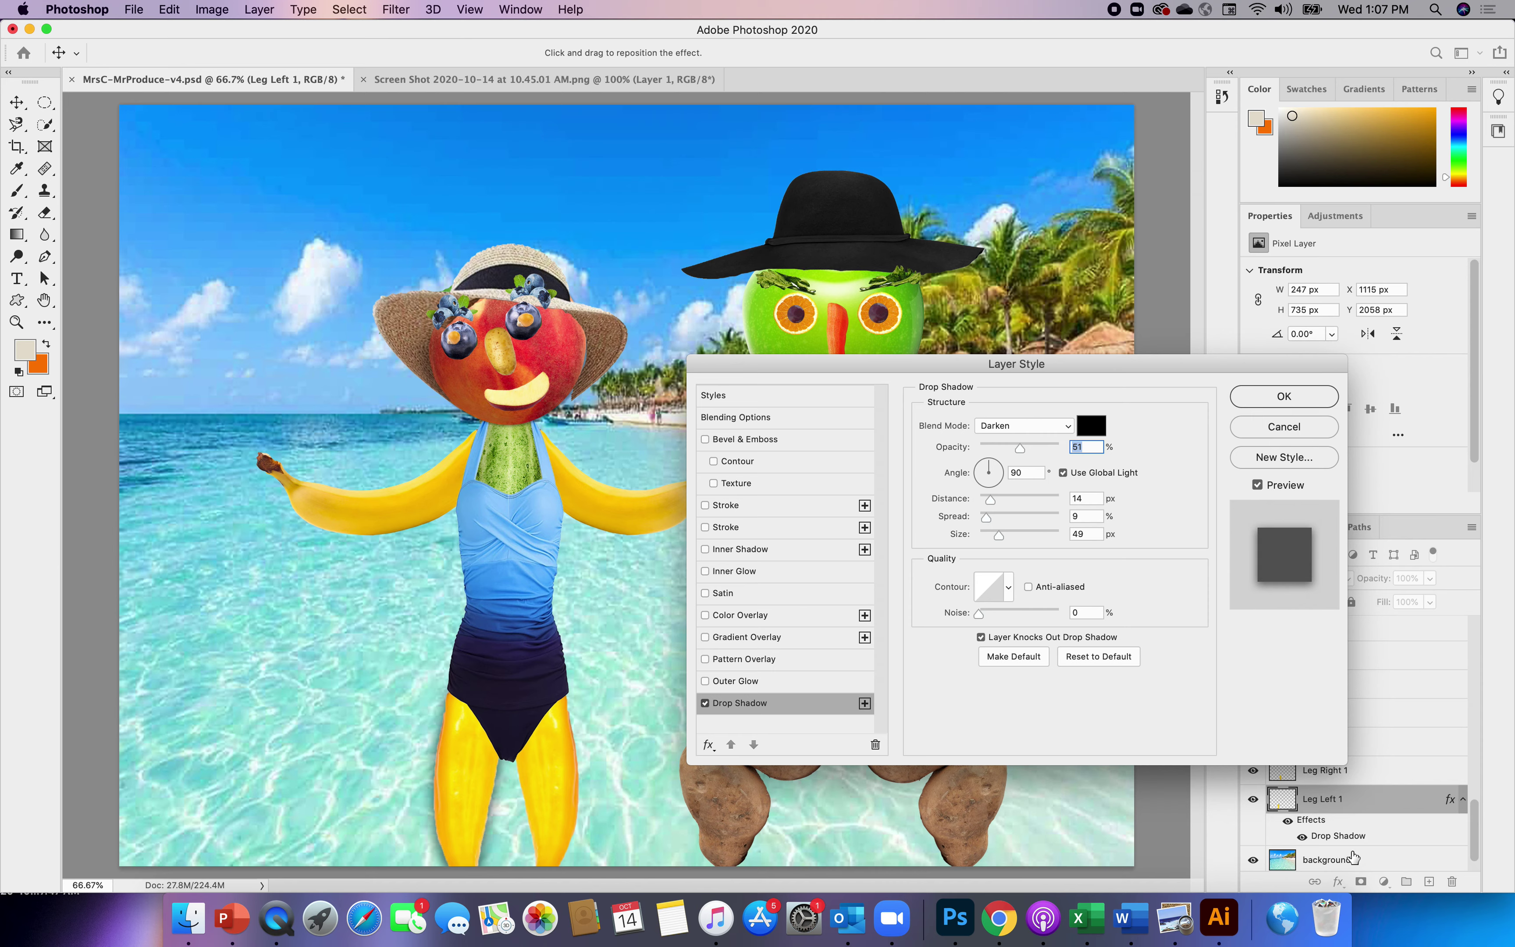
{"action": "left_click", "coordinate": [1310, 402]}
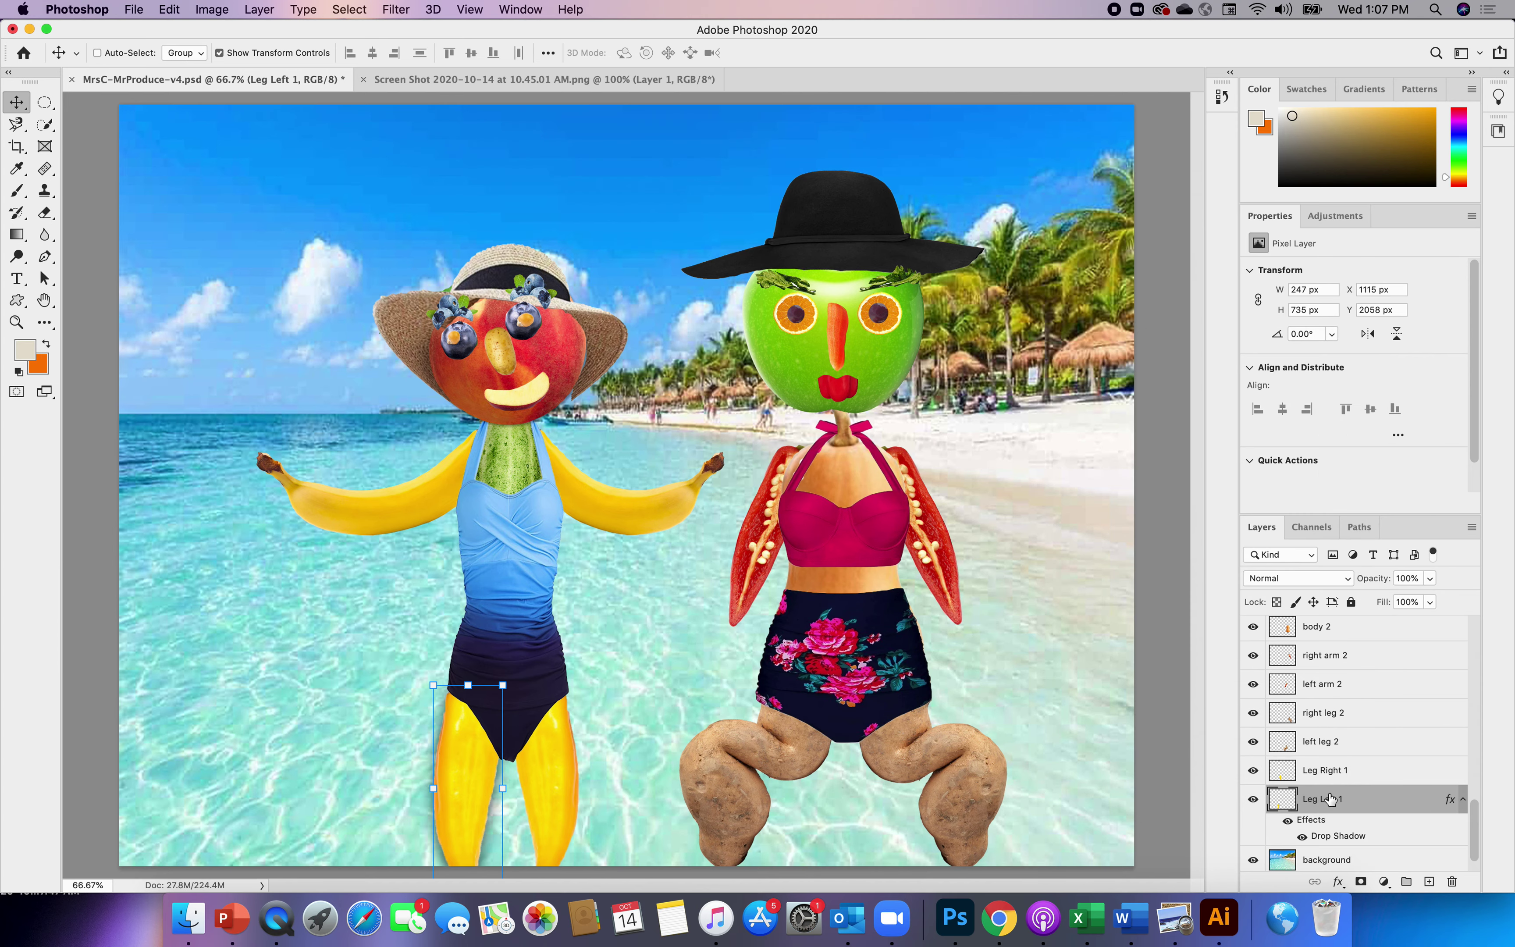
- Apply a Darken drop shadow to the Leg Right 1 layer with 51% opacity, 14 px distance, 9% spread and 49 px size
{"action": "left_click", "coordinate": [1324, 770]}
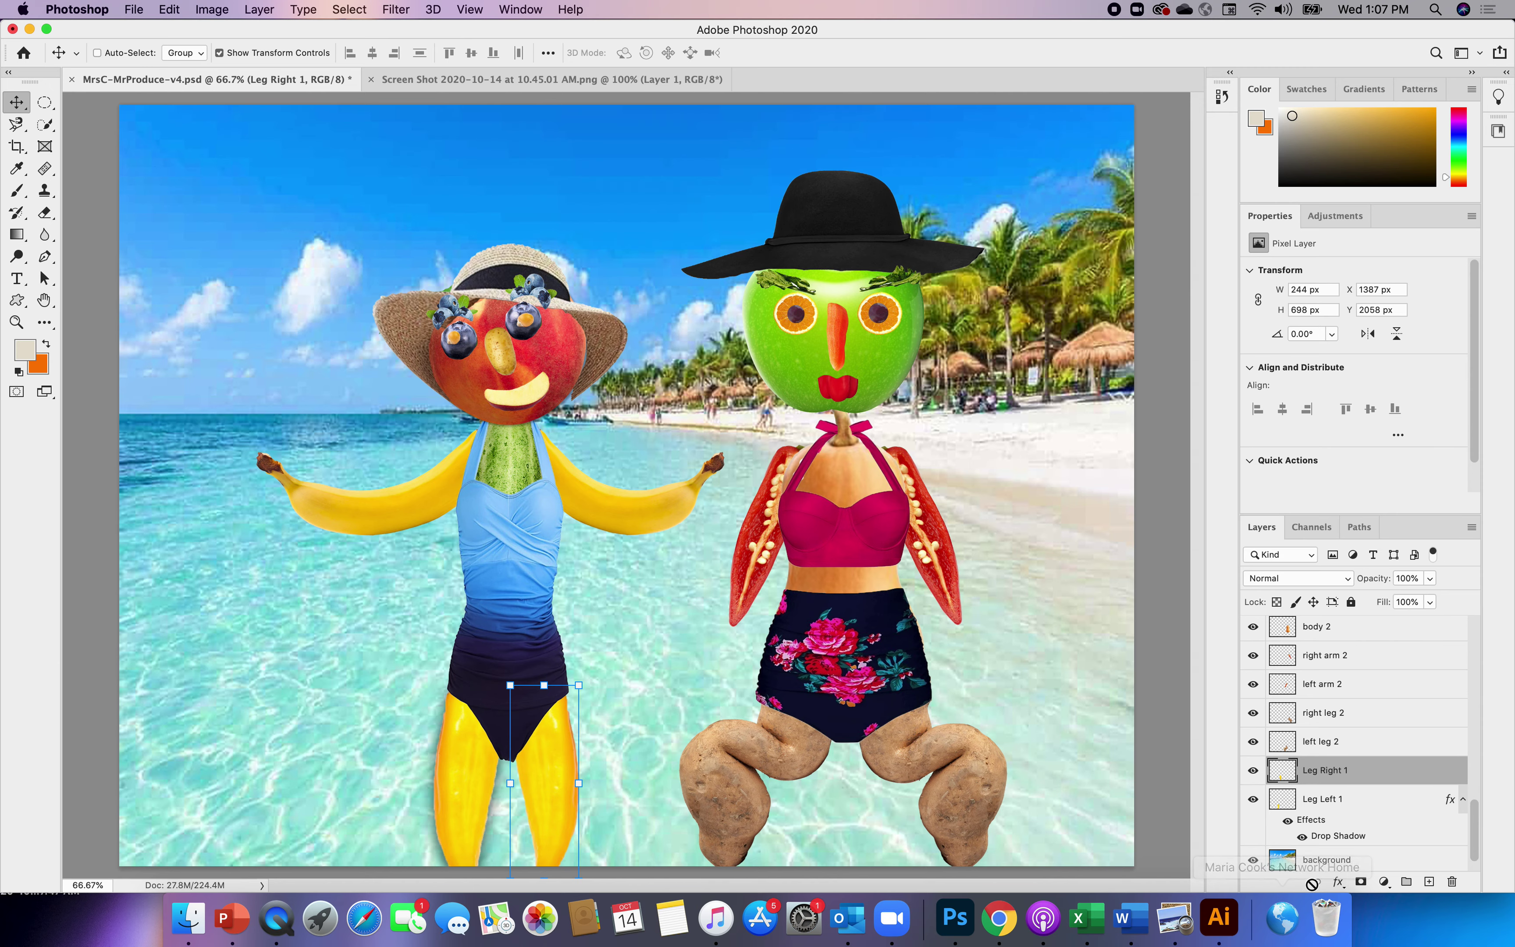
{"action": "left_click", "coordinate": [1338, 881]}
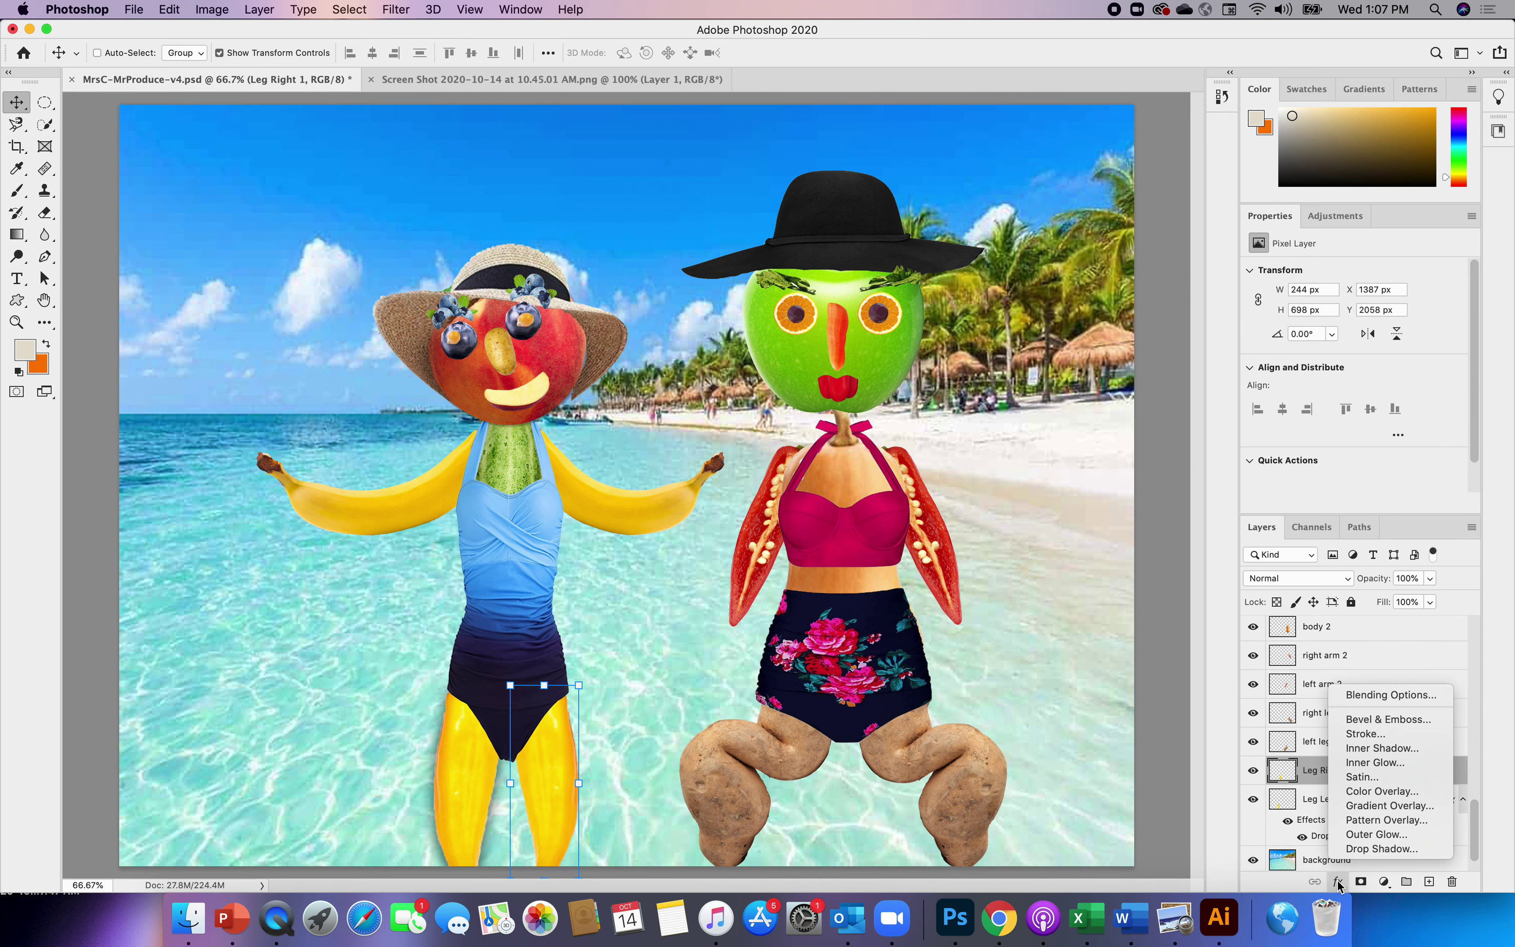
{"action": "left_click", "coordinate": [1350, 851]}
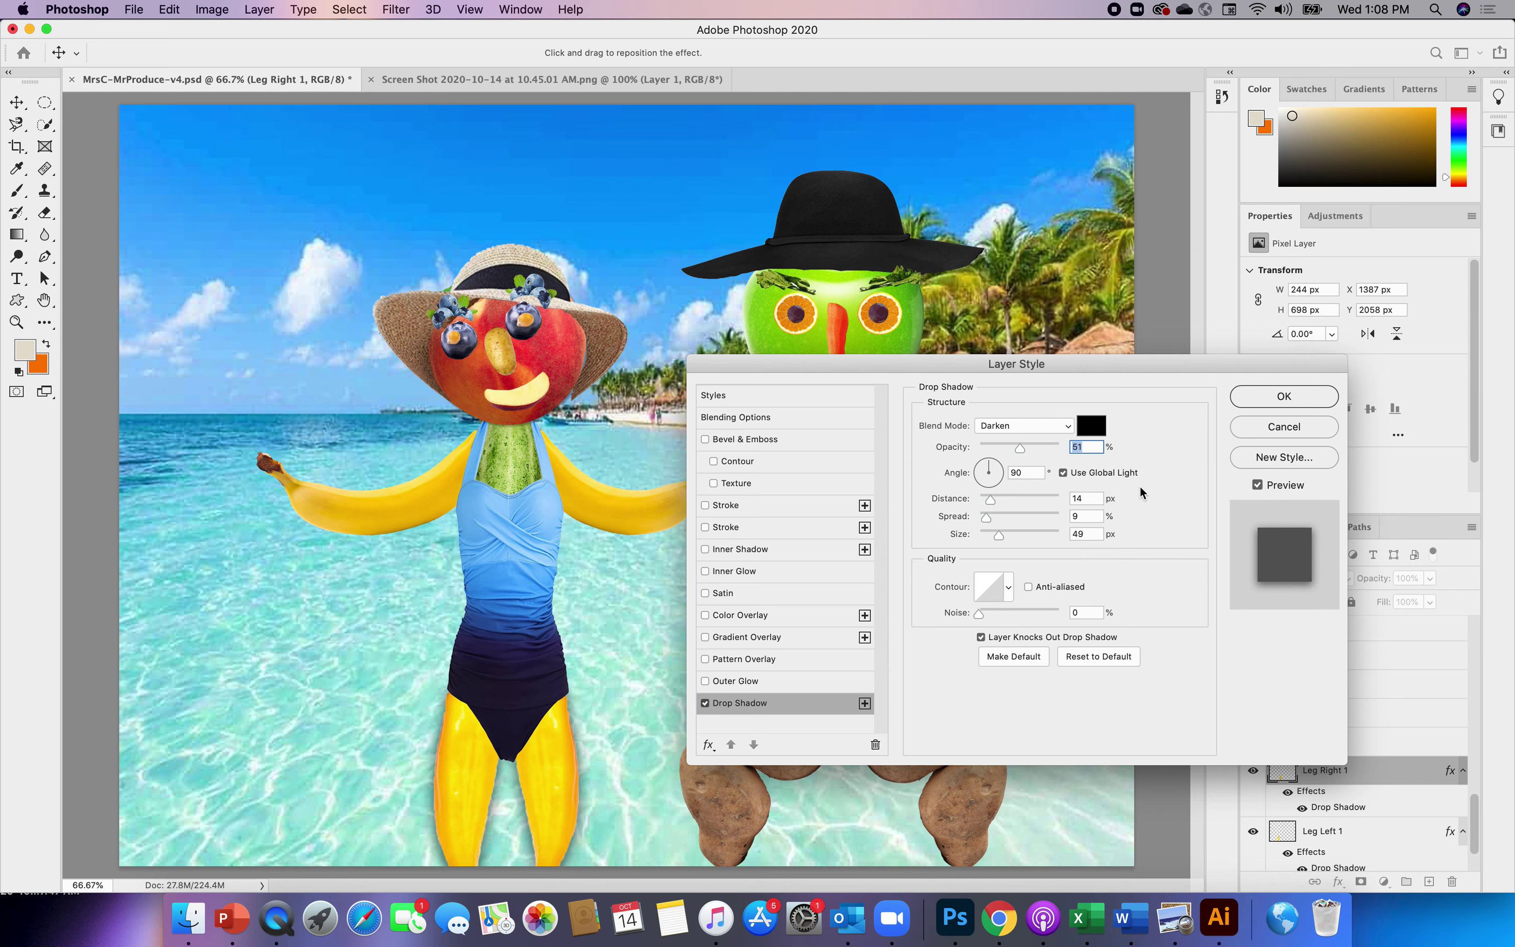
{"action": "left_click_drag", "start_coordinate": [1125, 371], "coordinate": [1084, 323]}
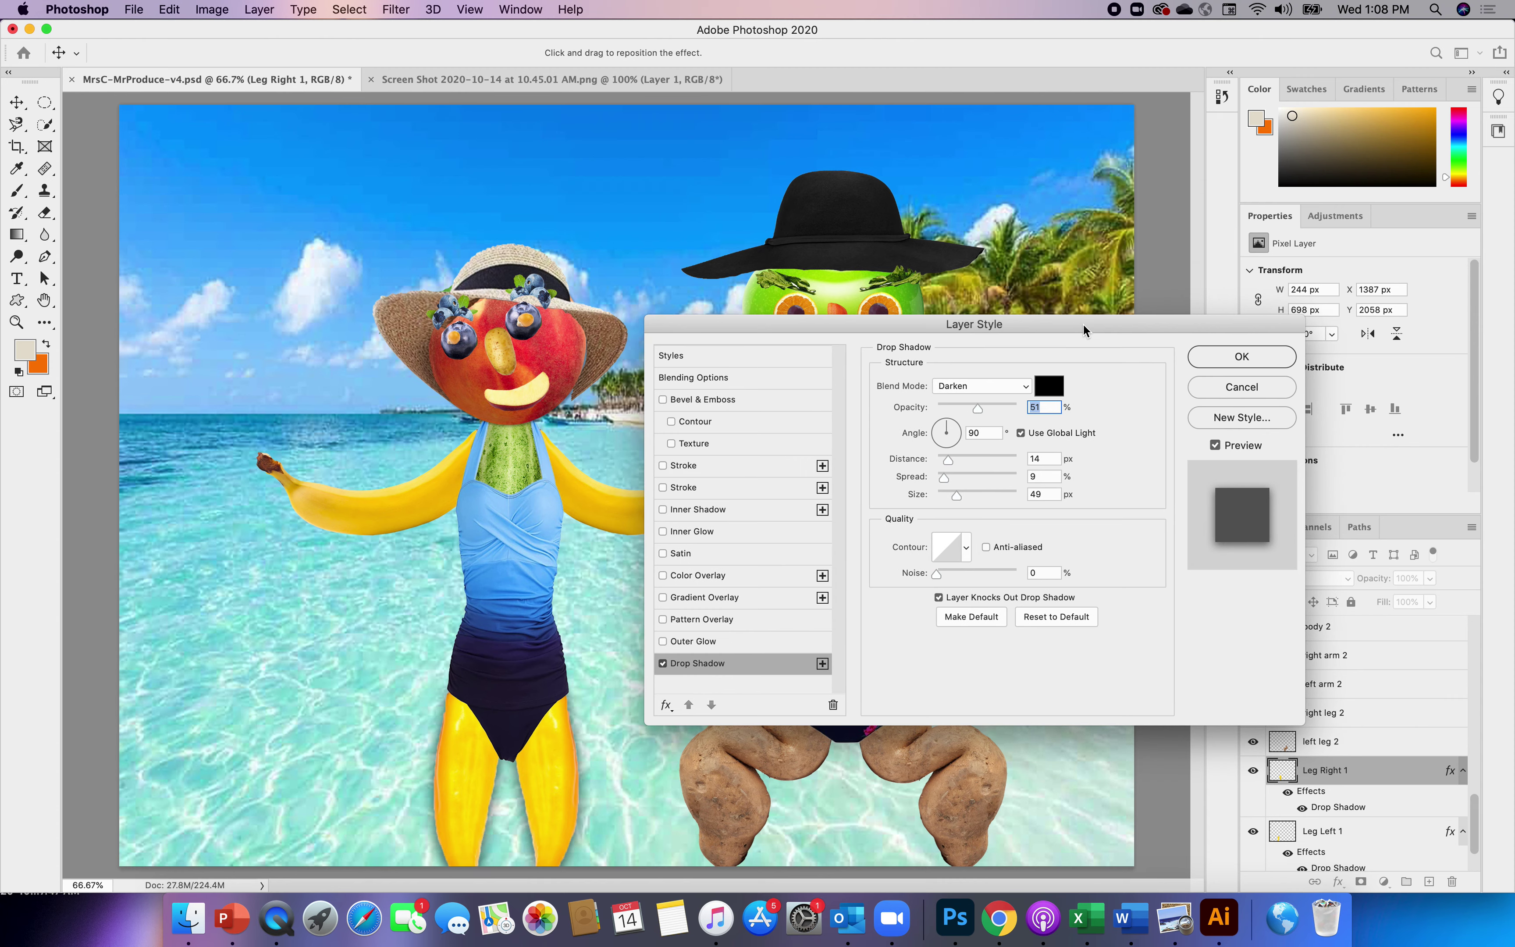
{"action": "left_click", "coordinate": [1262, 359]}
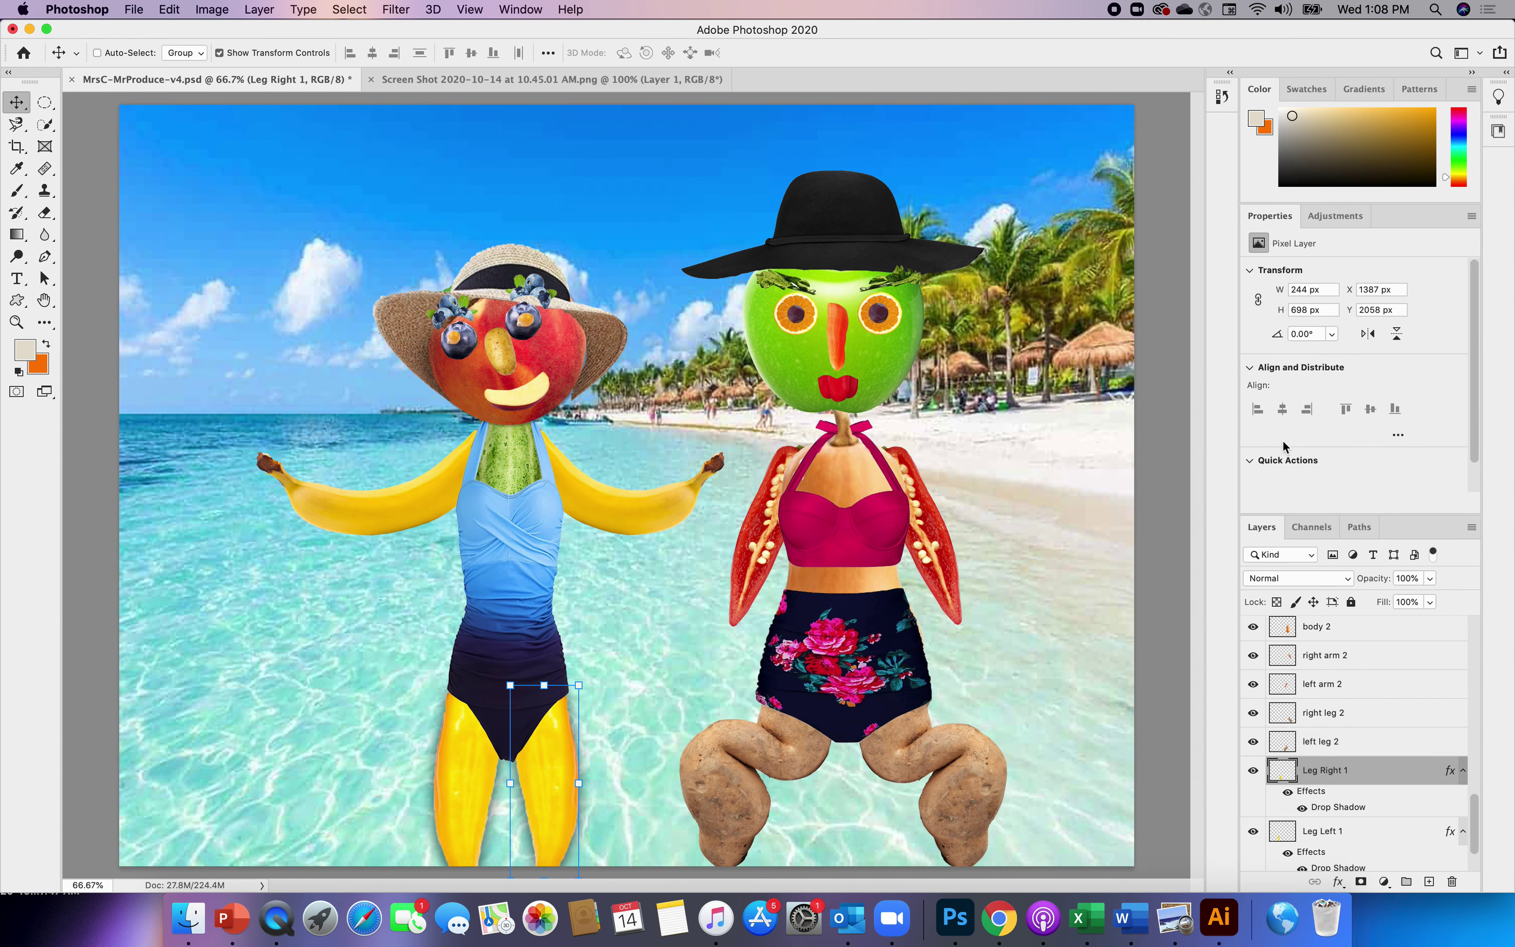
- Add a Darken drop shadow to the bathingsuit 1 layer with 51% opacity, 90° angle, 14 px distance, 9% spread and 49 px size
{"action": "scroll", "coordinate": [1473, 813], "scroll_direction": "up", "scroll_amount": 6}
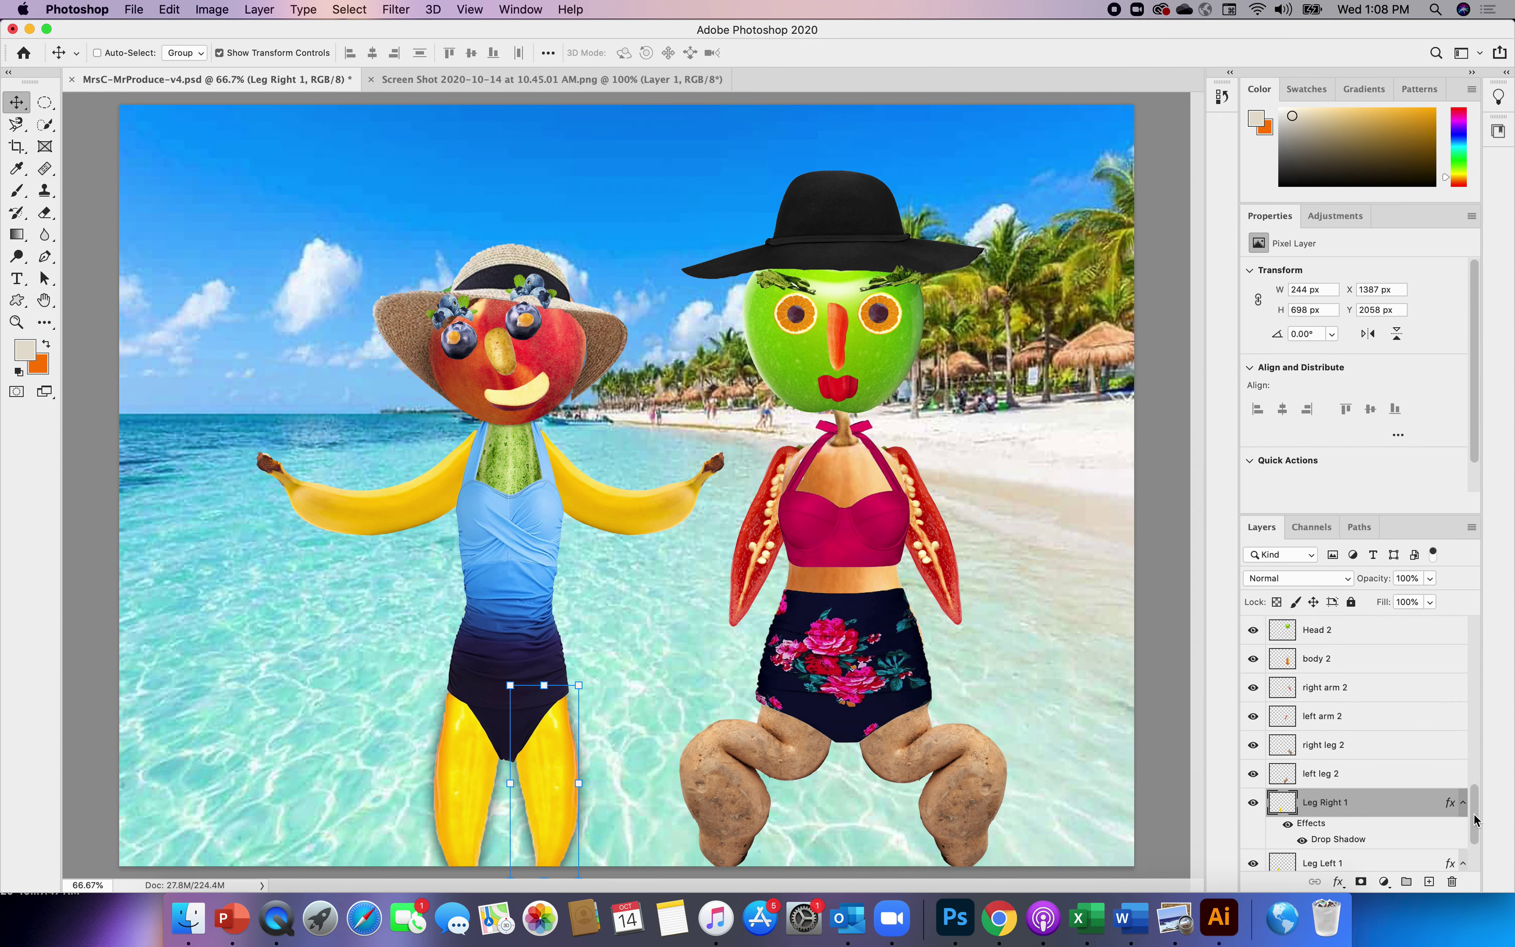
{"action": "scroll", "coordinate": [1464, 781], "scroll_direction": "up", "scroll_amount": 1}
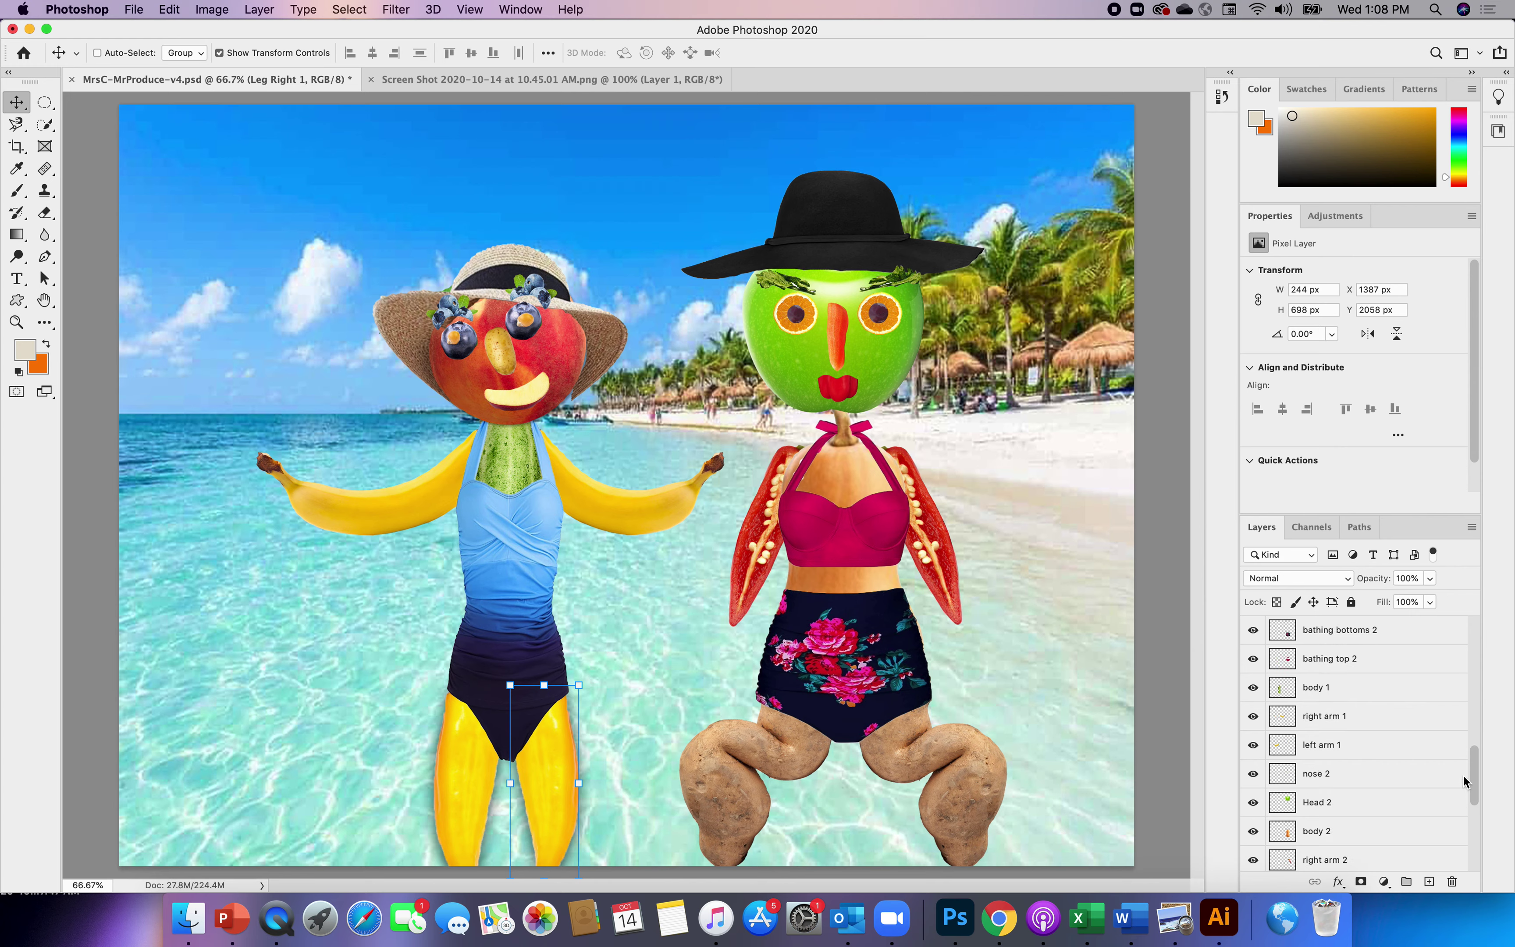
{"action": "scroll", "coordinate": [1463, 769], "scroll_direction": "up", "scroll_amount": 2}
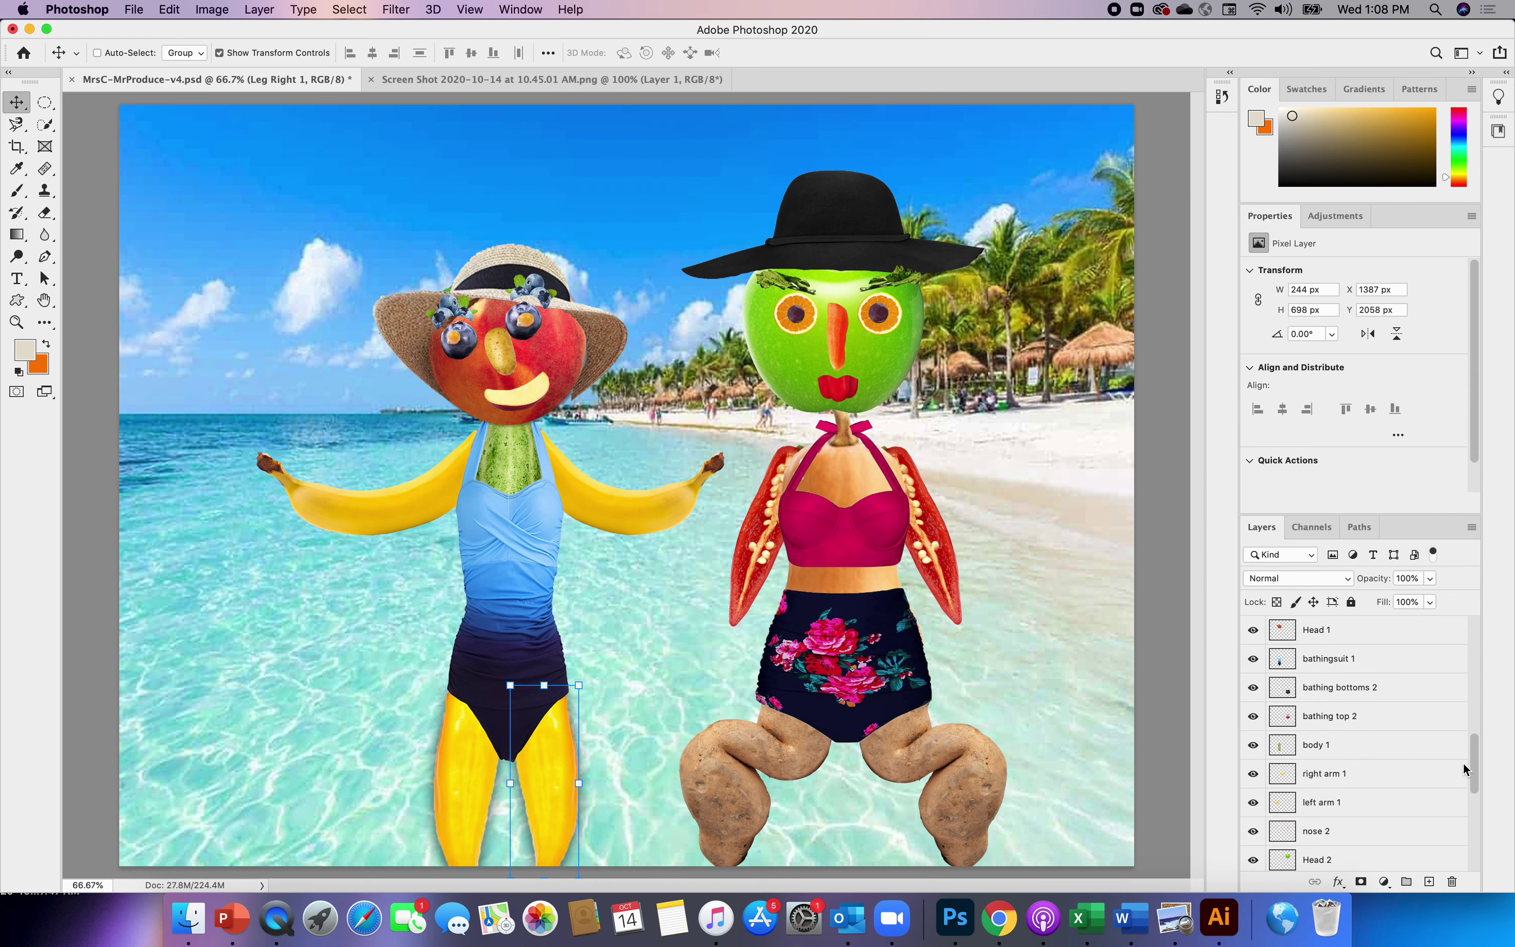
{"action": "left_click", "coordinate": [1342, 659]}
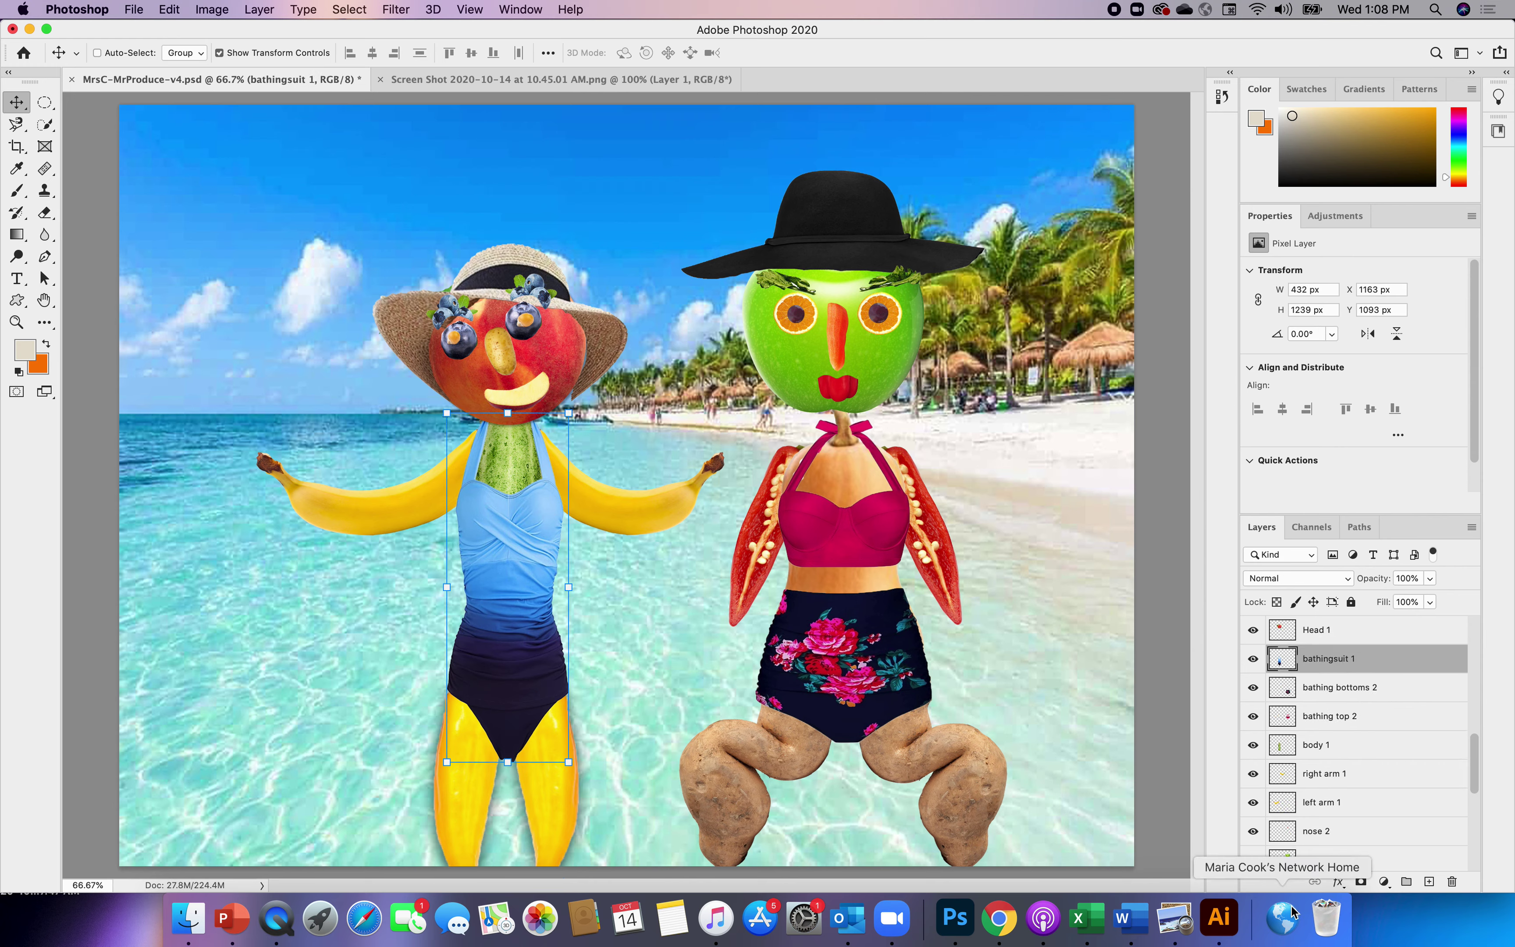
{"action": "left_click", "coordinate": [1337, 883]}
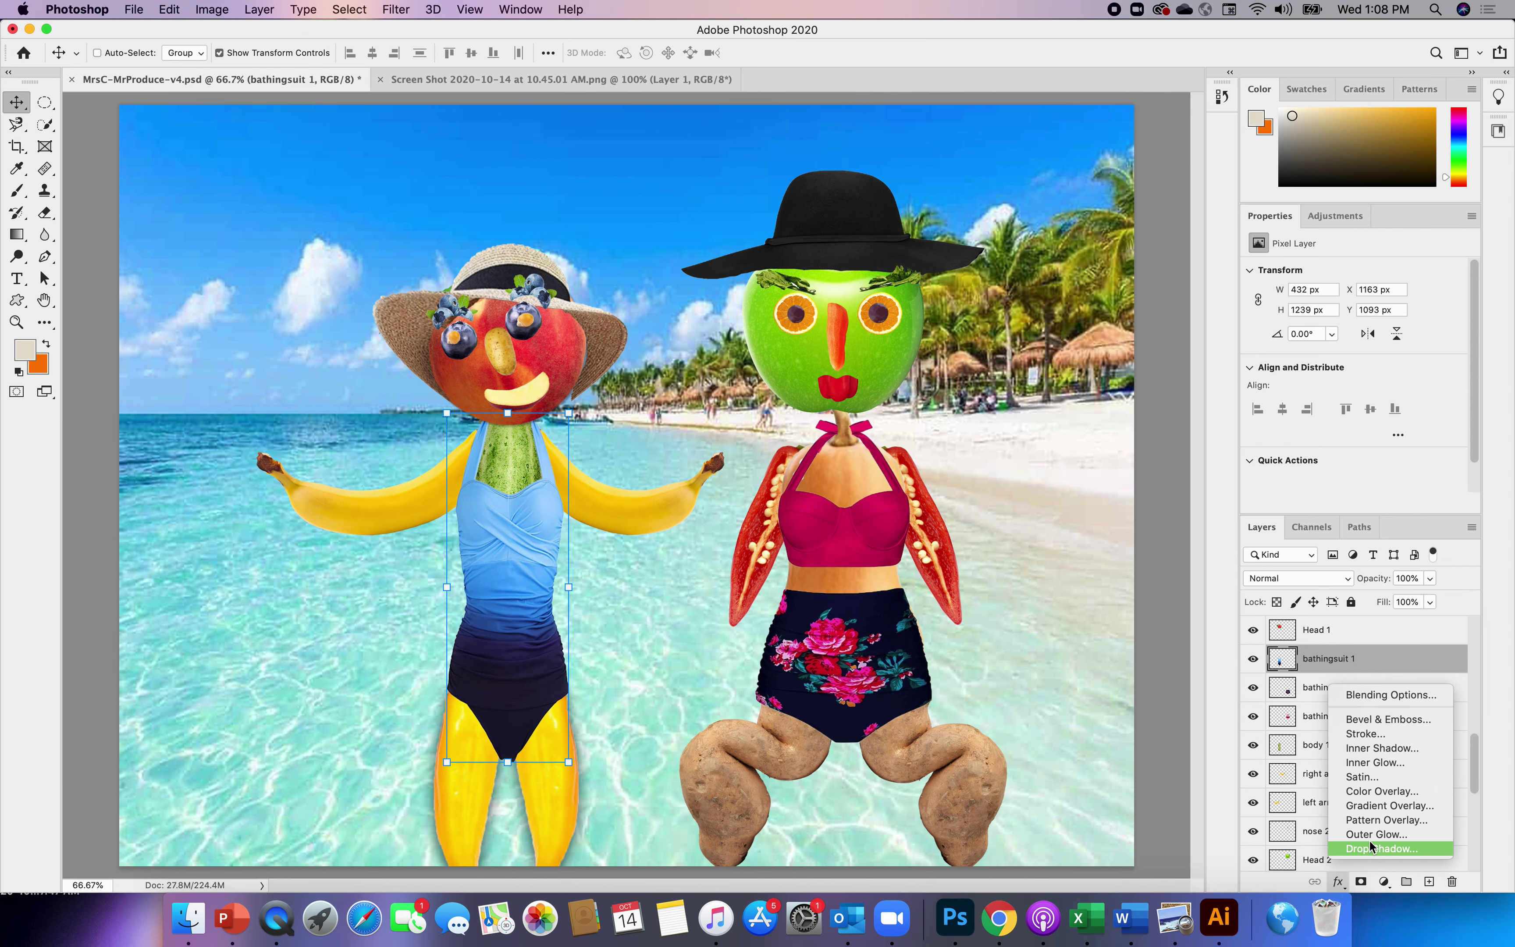
{"action": "left_click", "coordinate": [1369, 858]}
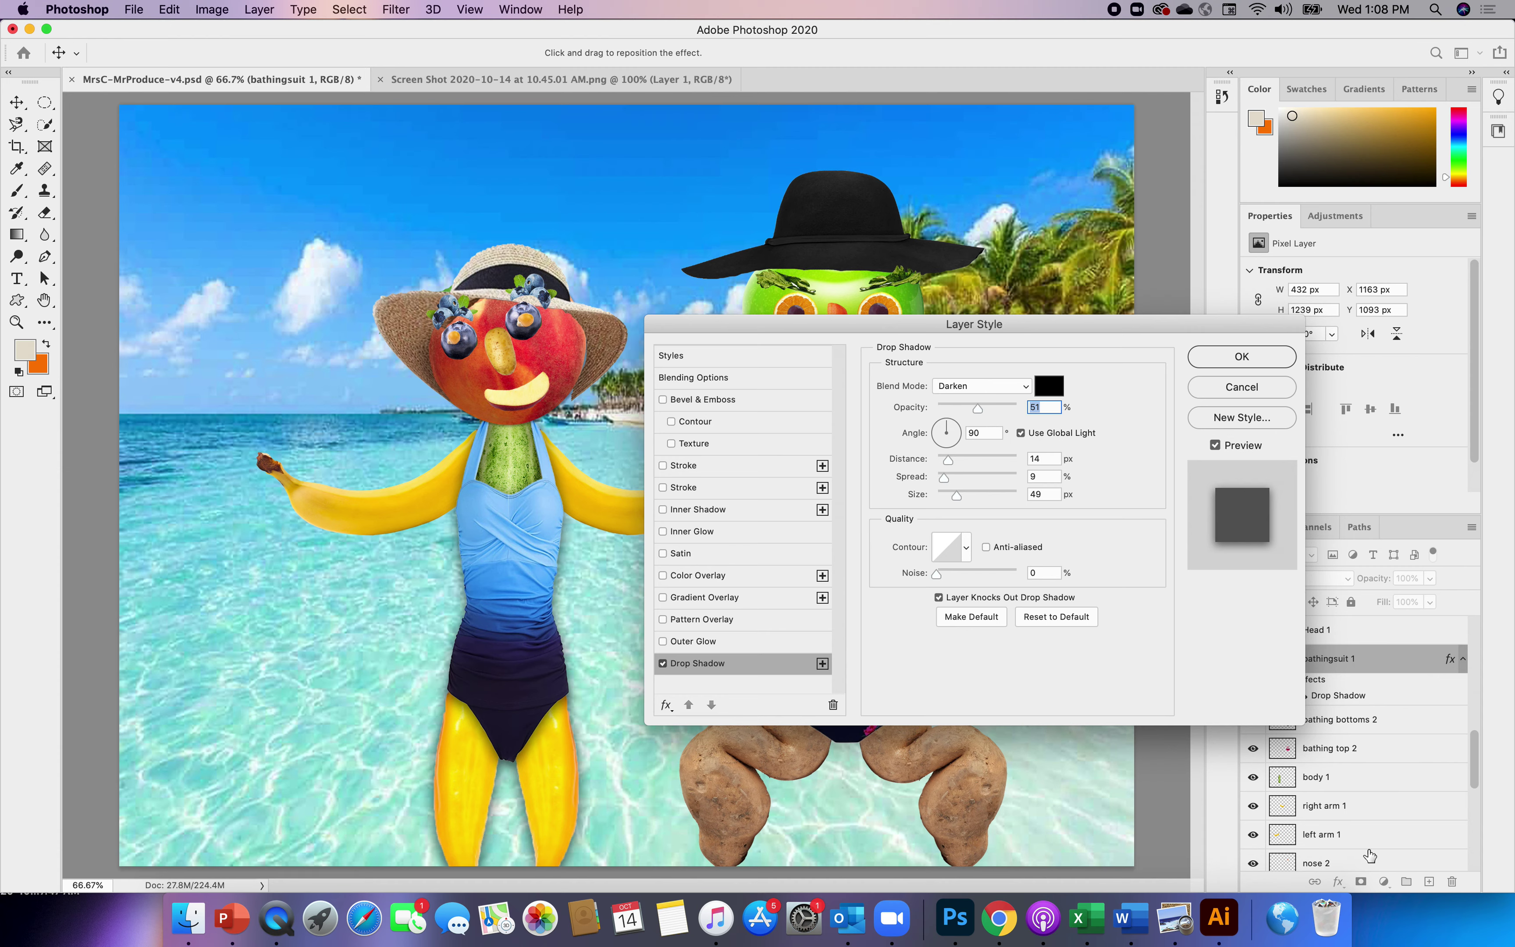
{"action": "left_click", "coordinate": [1213, 366]}
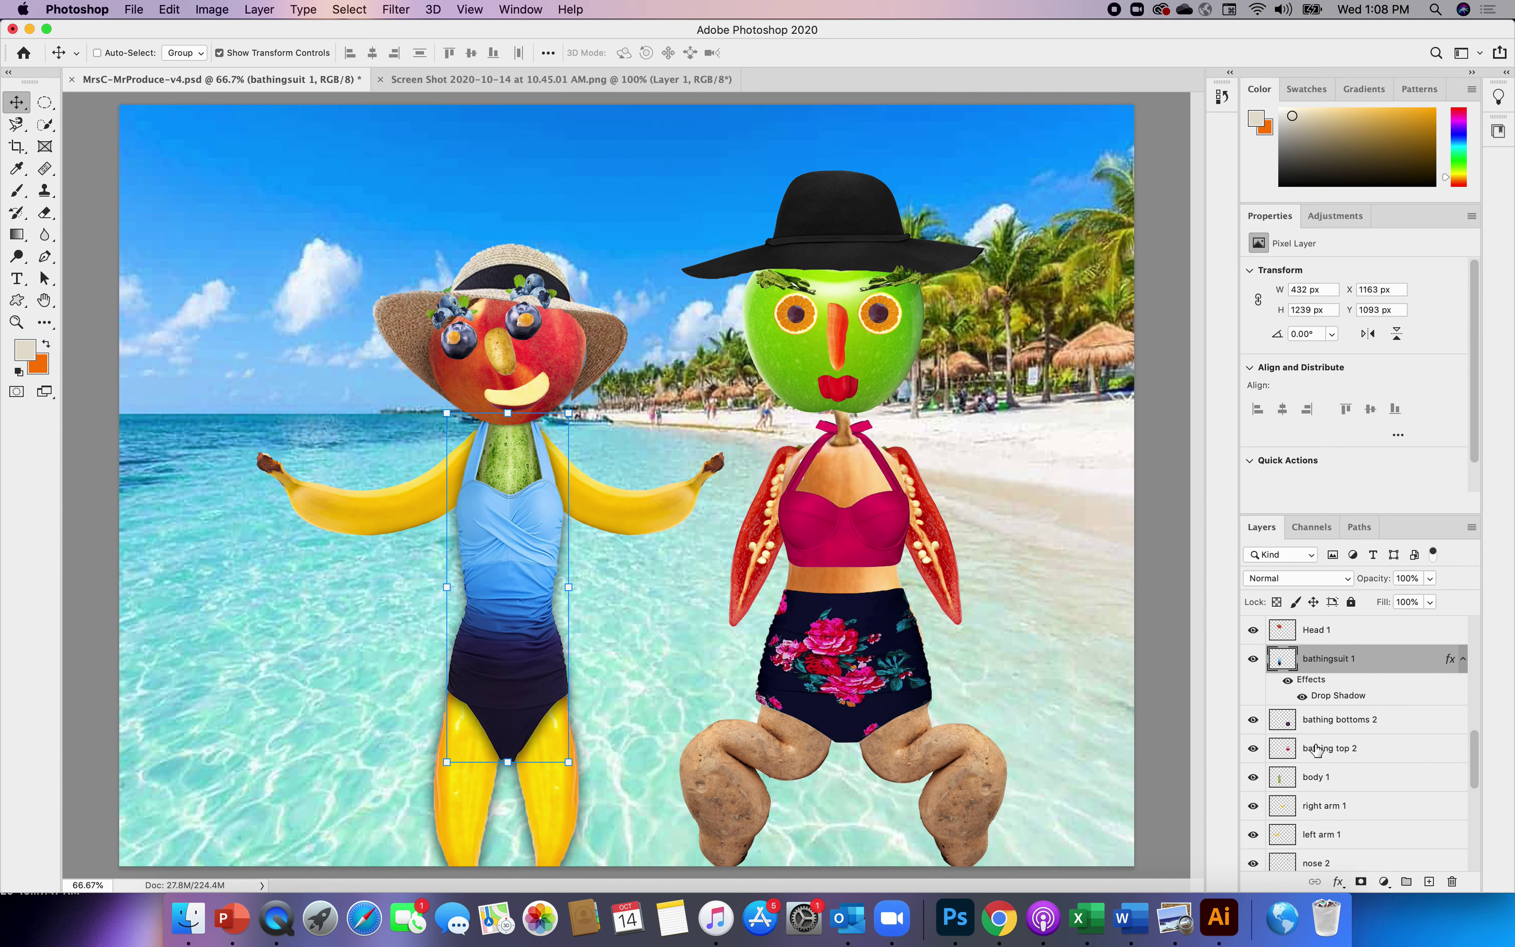
- Apply a drop shadow to the Head 1 layer using Darken mode, 51% opacity, 14 px distance, 9% spread and 49 px size
{"action": "scroll", "coordinate": [1472, 759], "scroll_direction": "up", "scroll_amount": 1}
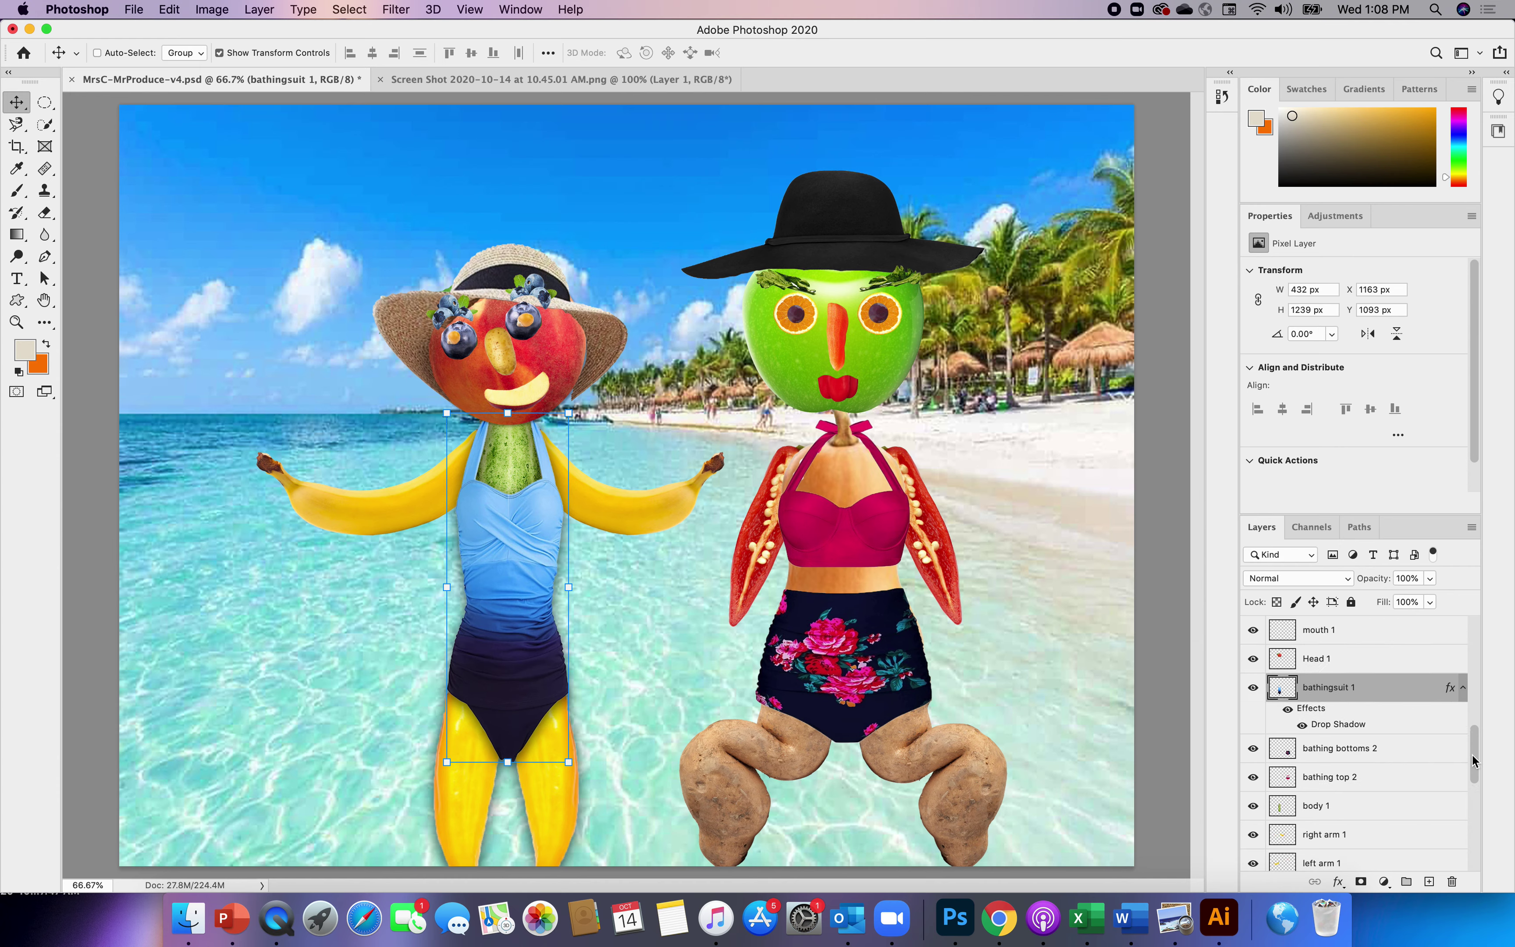
{"action": "left_click", "coordinate": [1320, 658]}
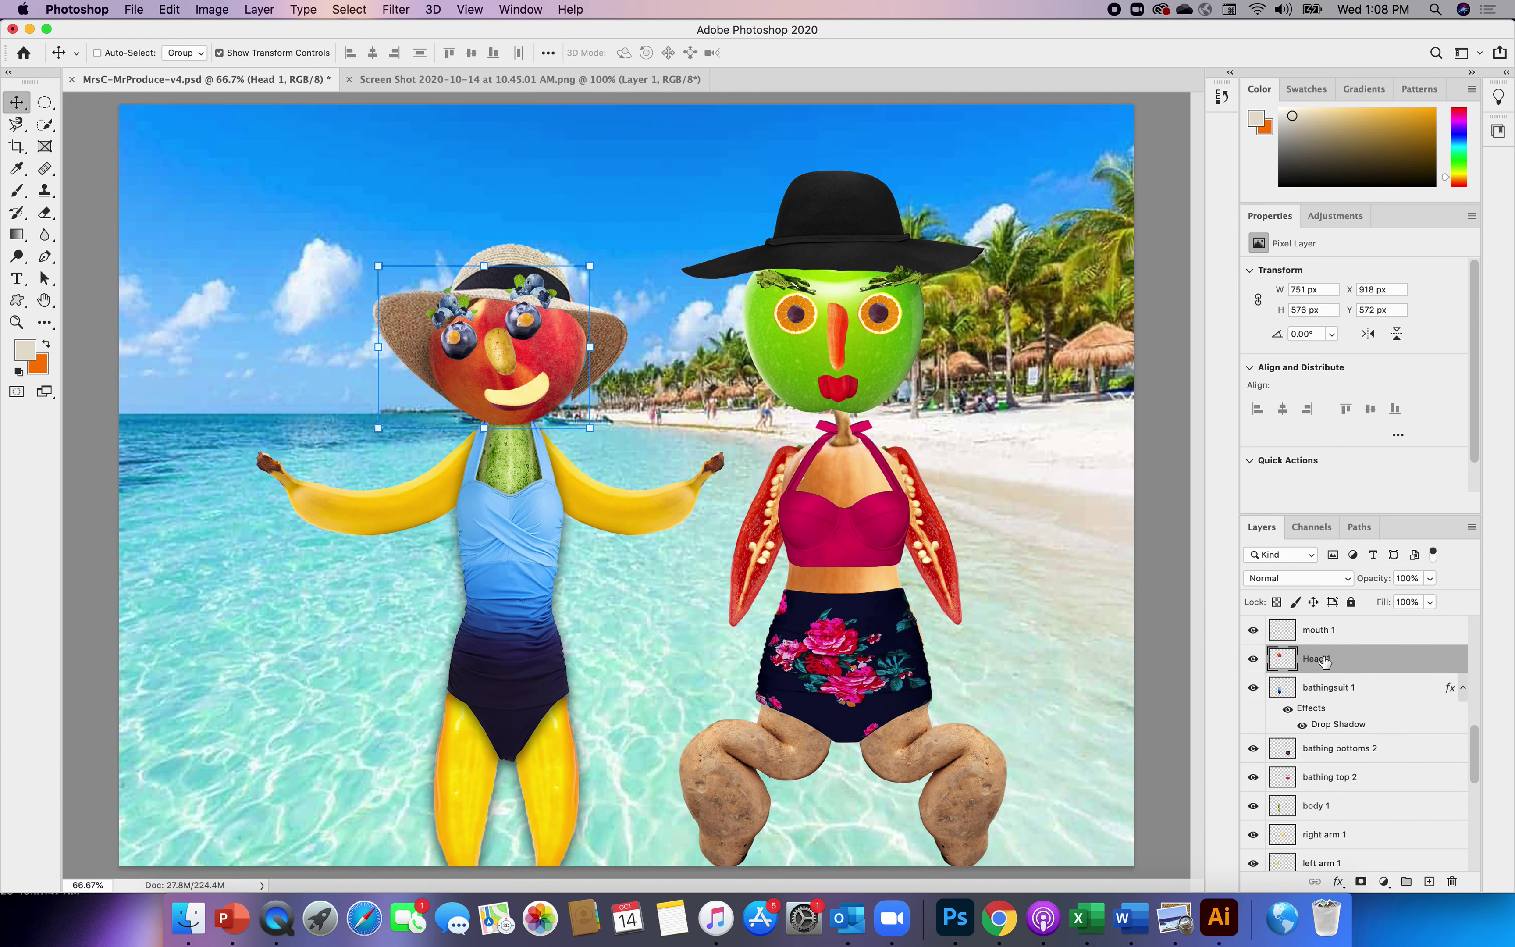
{"action": "left_click", "coordinate": [1338, 882]}
{"action": "left_click", "coordinate": [1354, 850]}
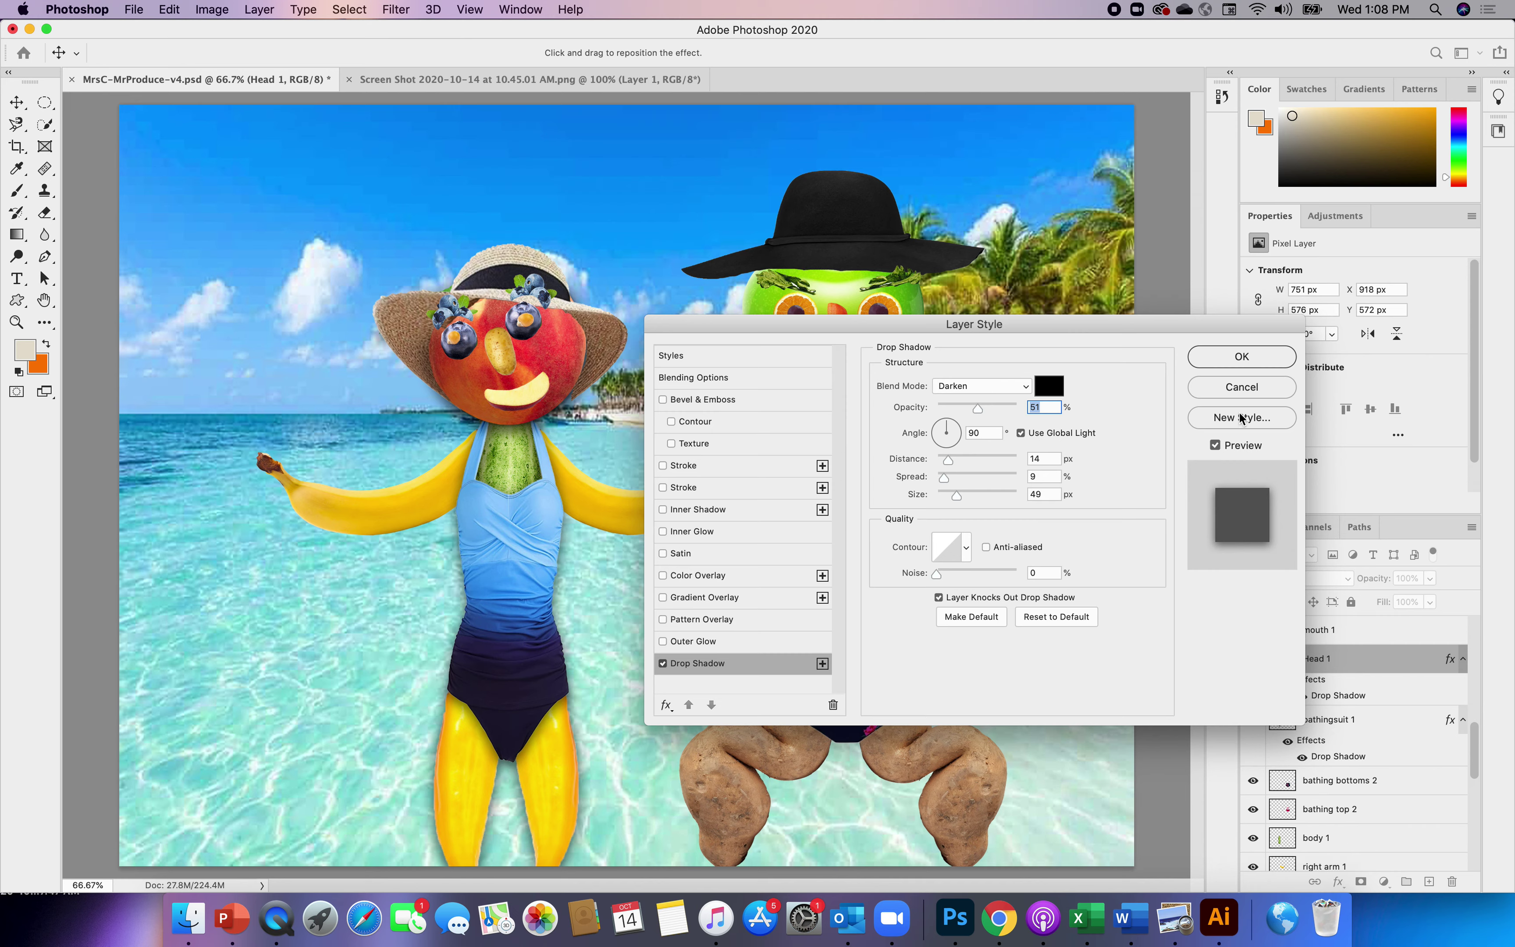
{"action": "left_click", "coordinate": [1242, 357]}
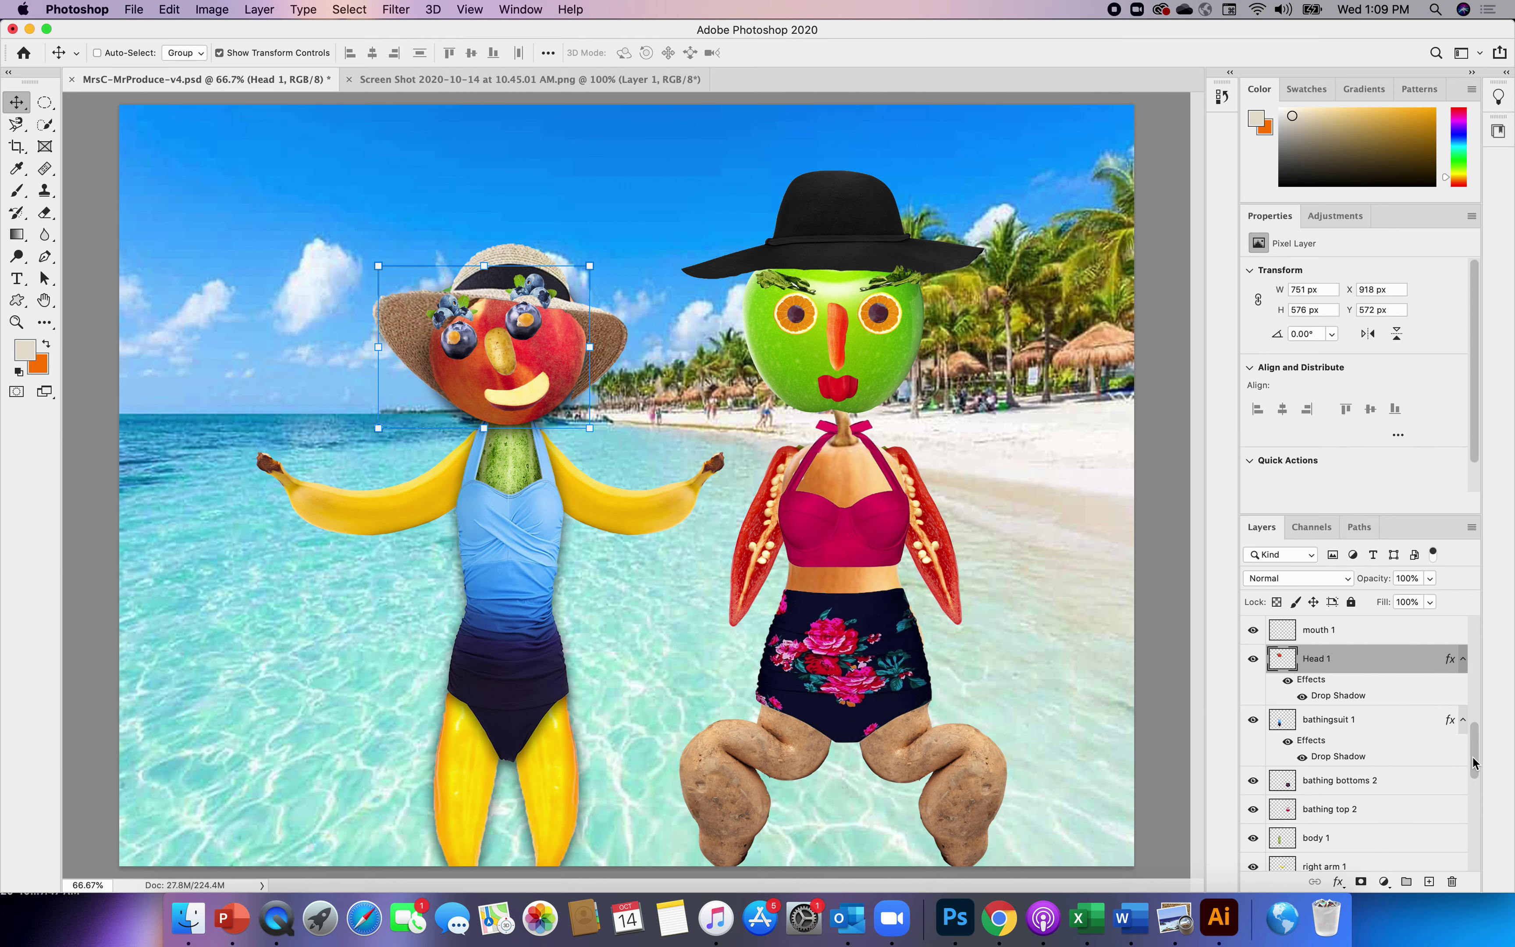
- Recolor the bathing top 2 layer lime green with a clipped Hue/Saturation adjustment layer, shifting its hue to about +95
{"action": "left_click_drag", "start_coordinate": [1471, 752], "coordinate": [1467, 690]}
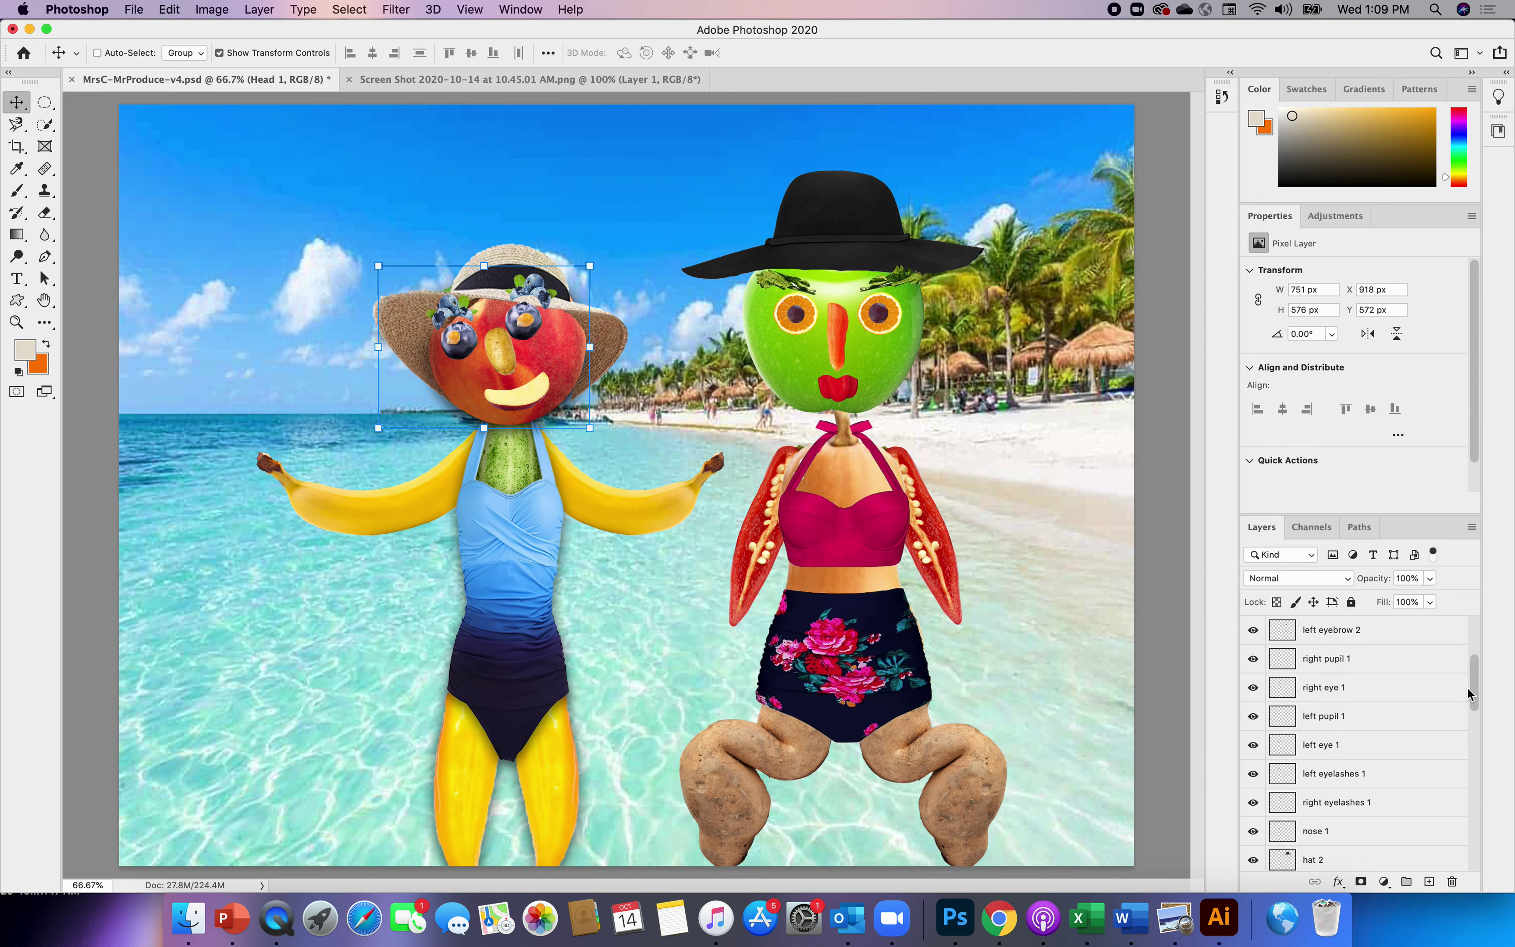
{"action": "left_click_drag", "start_coordinate": [1467, 689], "coordinate": [1472, 756]}
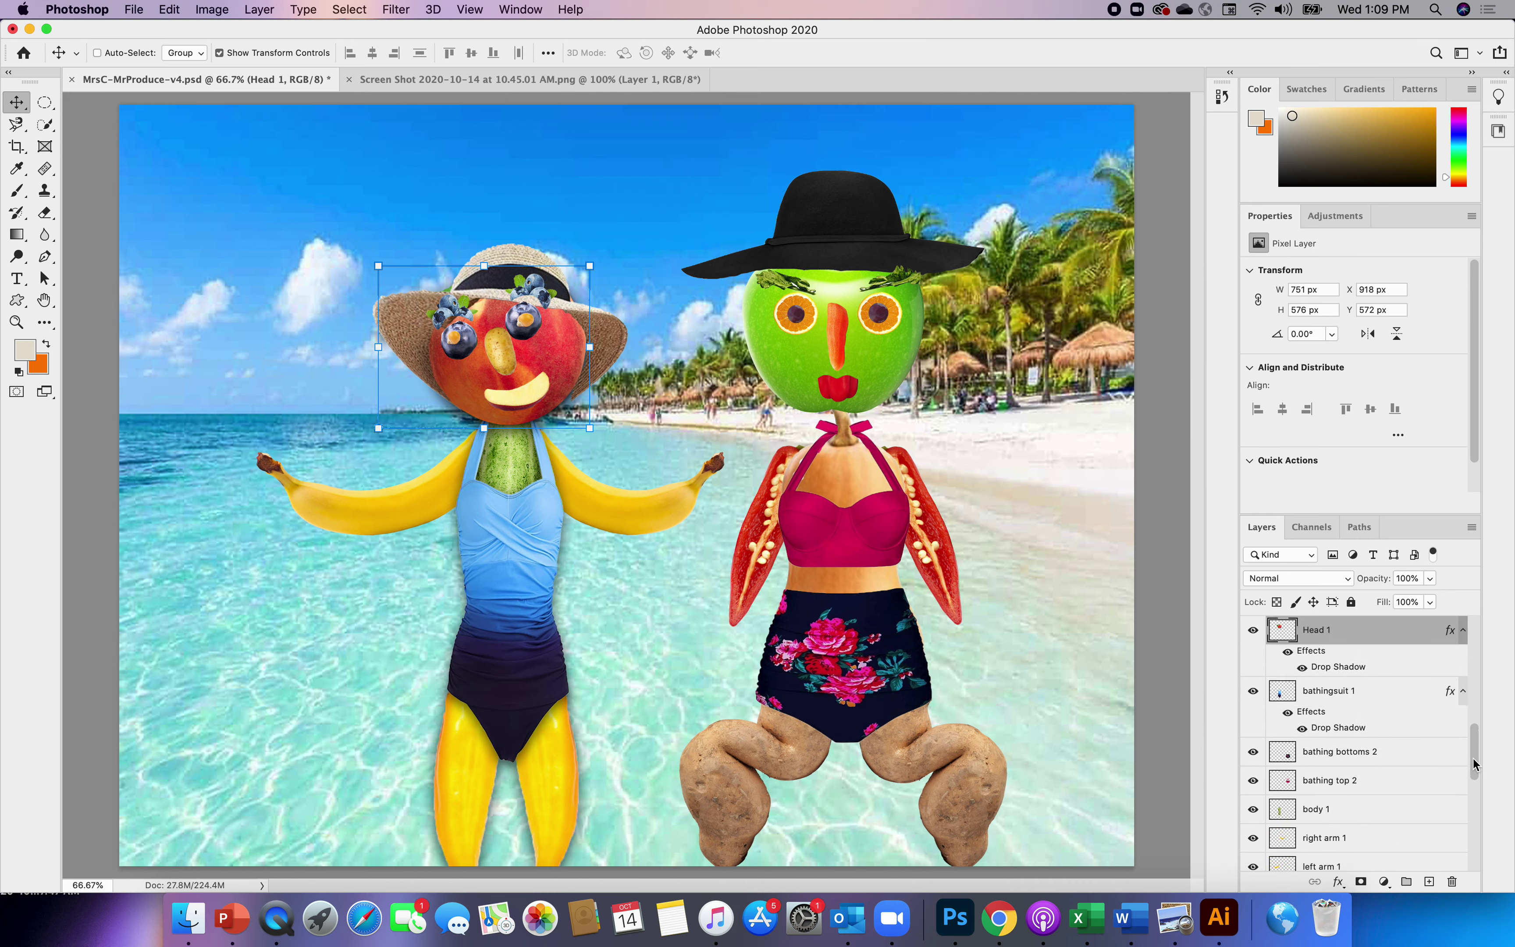
{"action": "left_click", "coordinate": [1327, 785]}
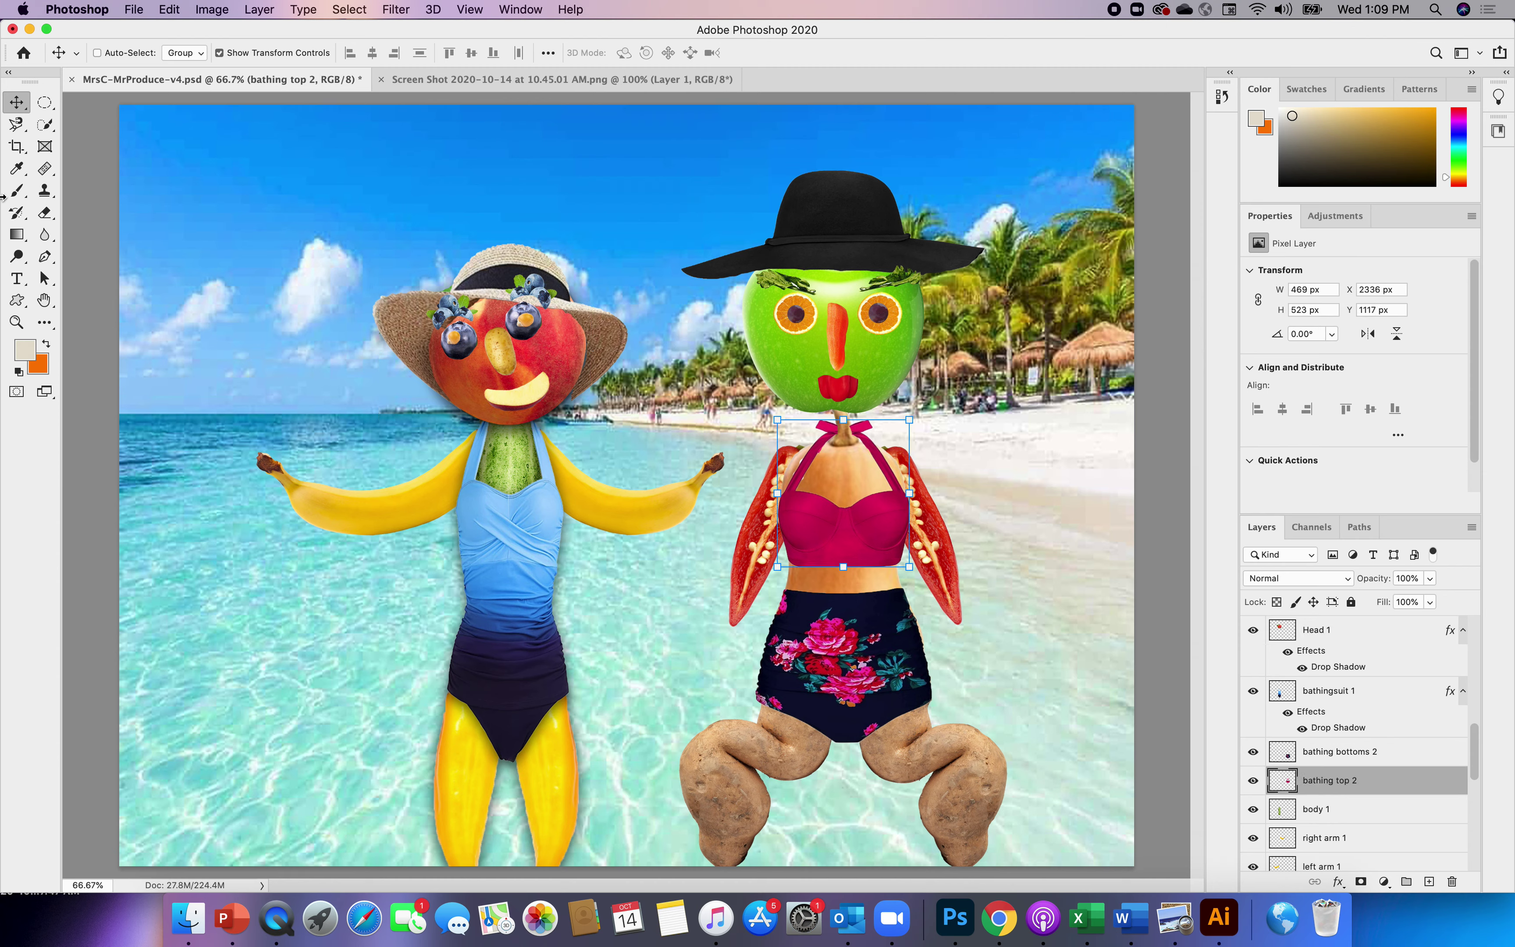
{"action": "left_click", "coordinate": [268, 13]}
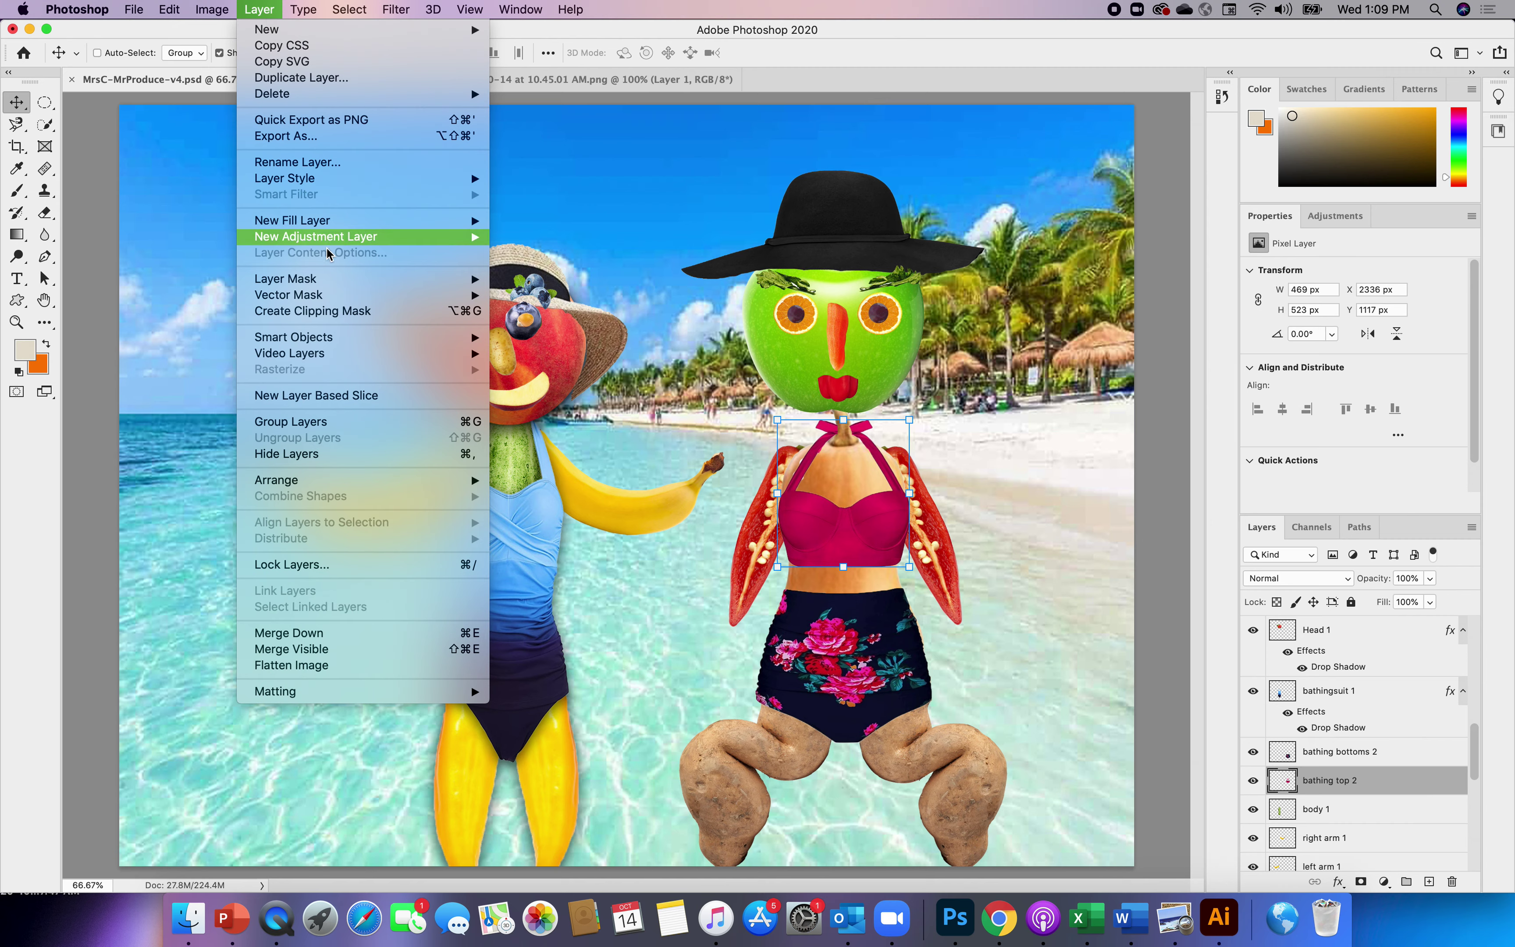
{"action": "mouse_move", "coordinate": [338, 242]}
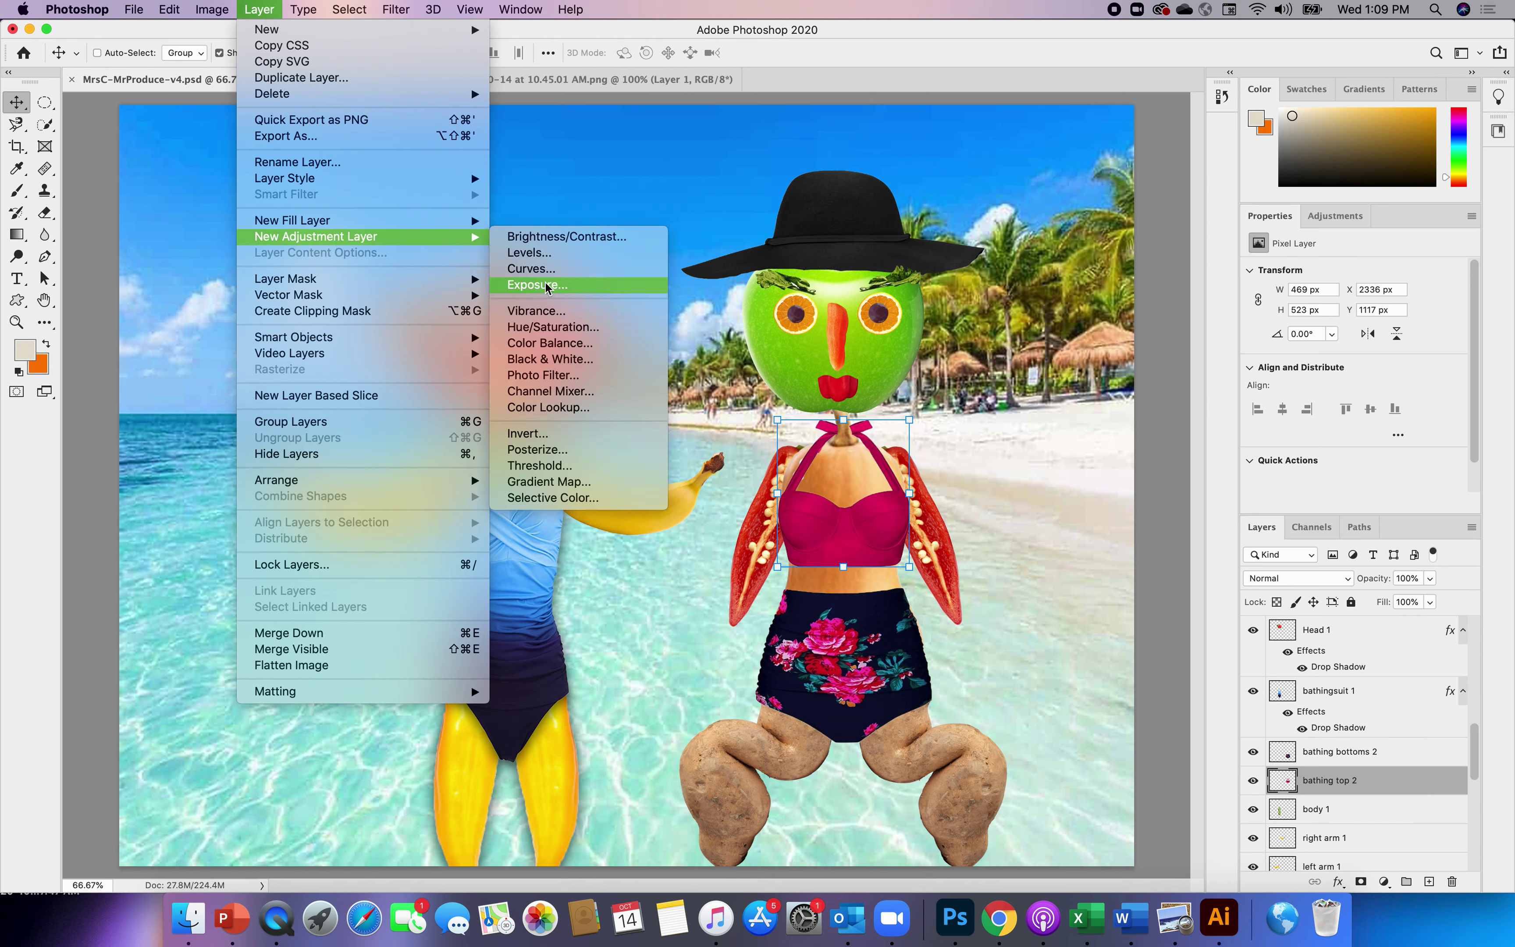
{"action": "left_click", "coordinate": [543, 327]}
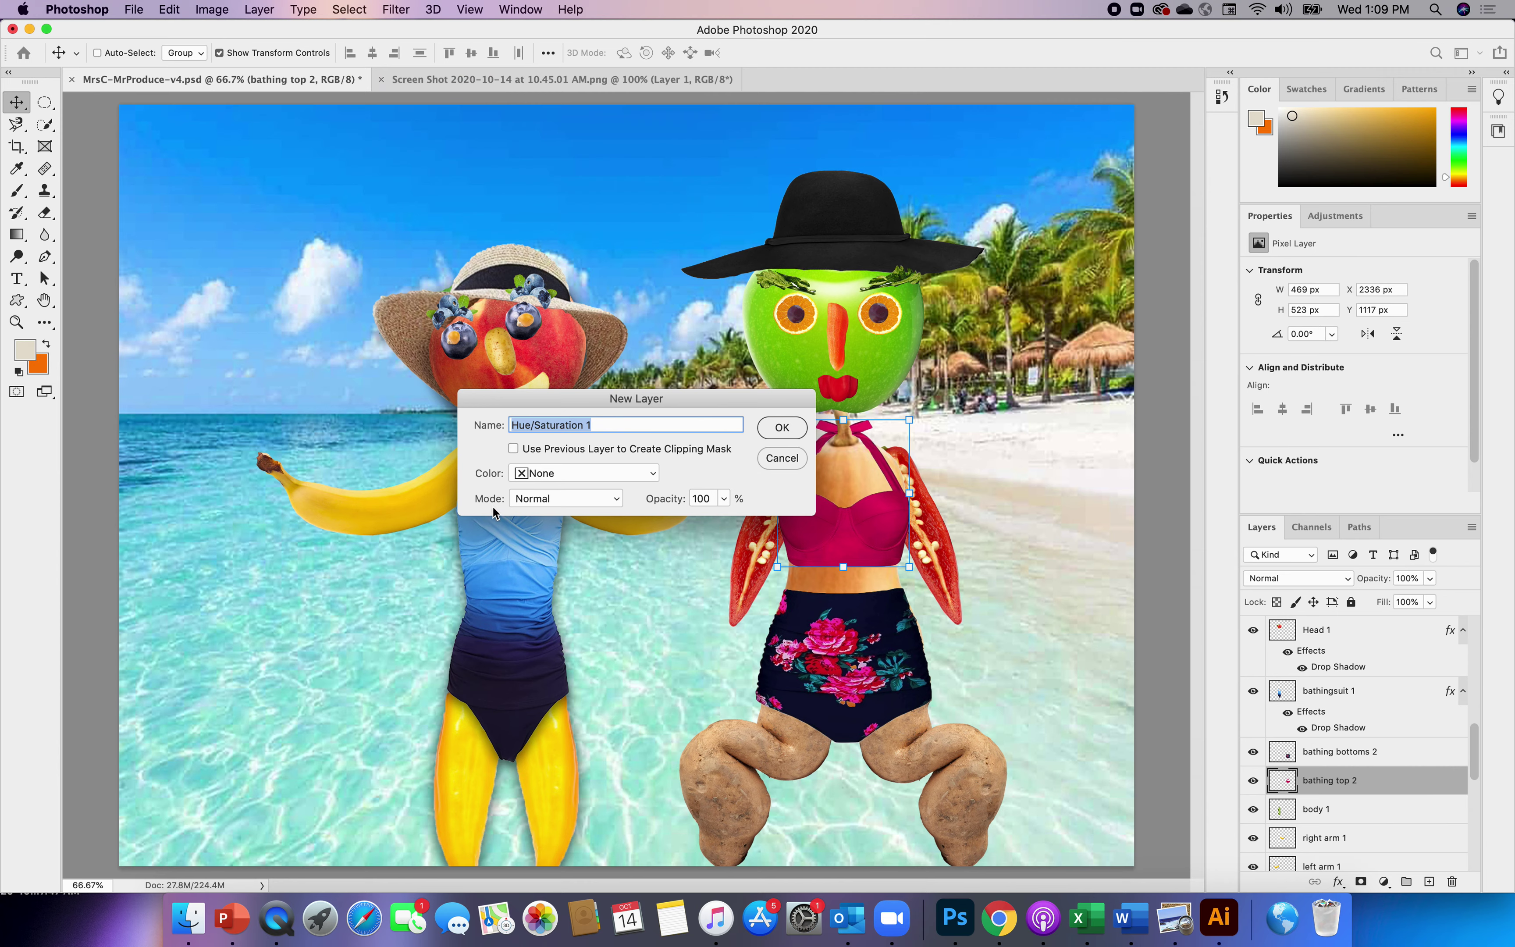
{"action": "left_click", "coordinate": [788, 428]}
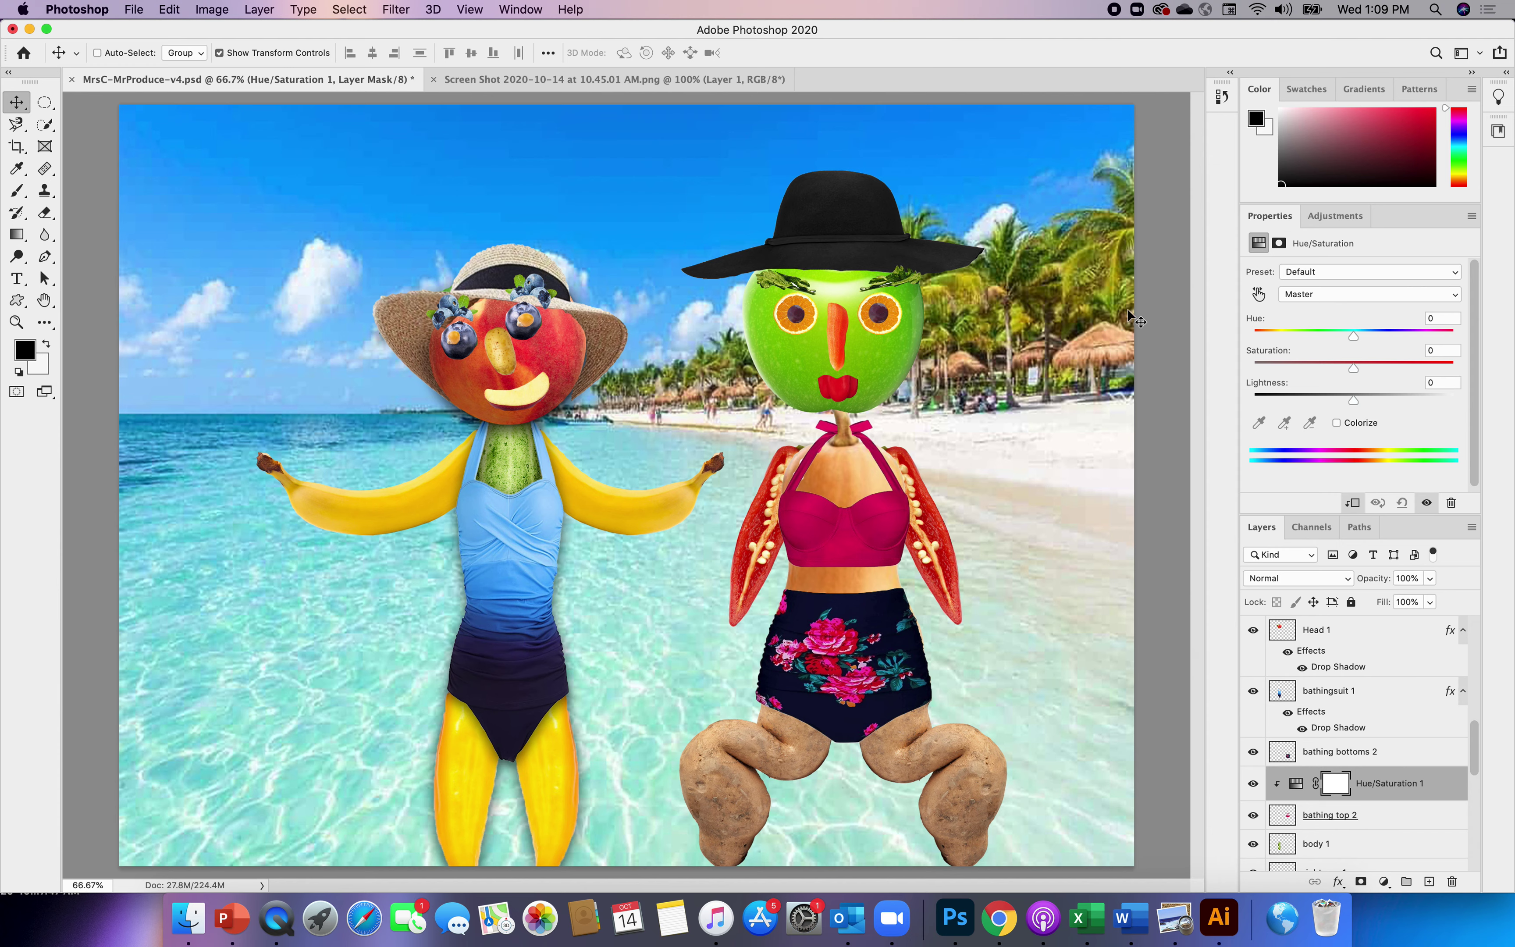
{"action": "left_click_drag", "start_coordinate": [1353, 339], "coordinate": [1420, 335]}
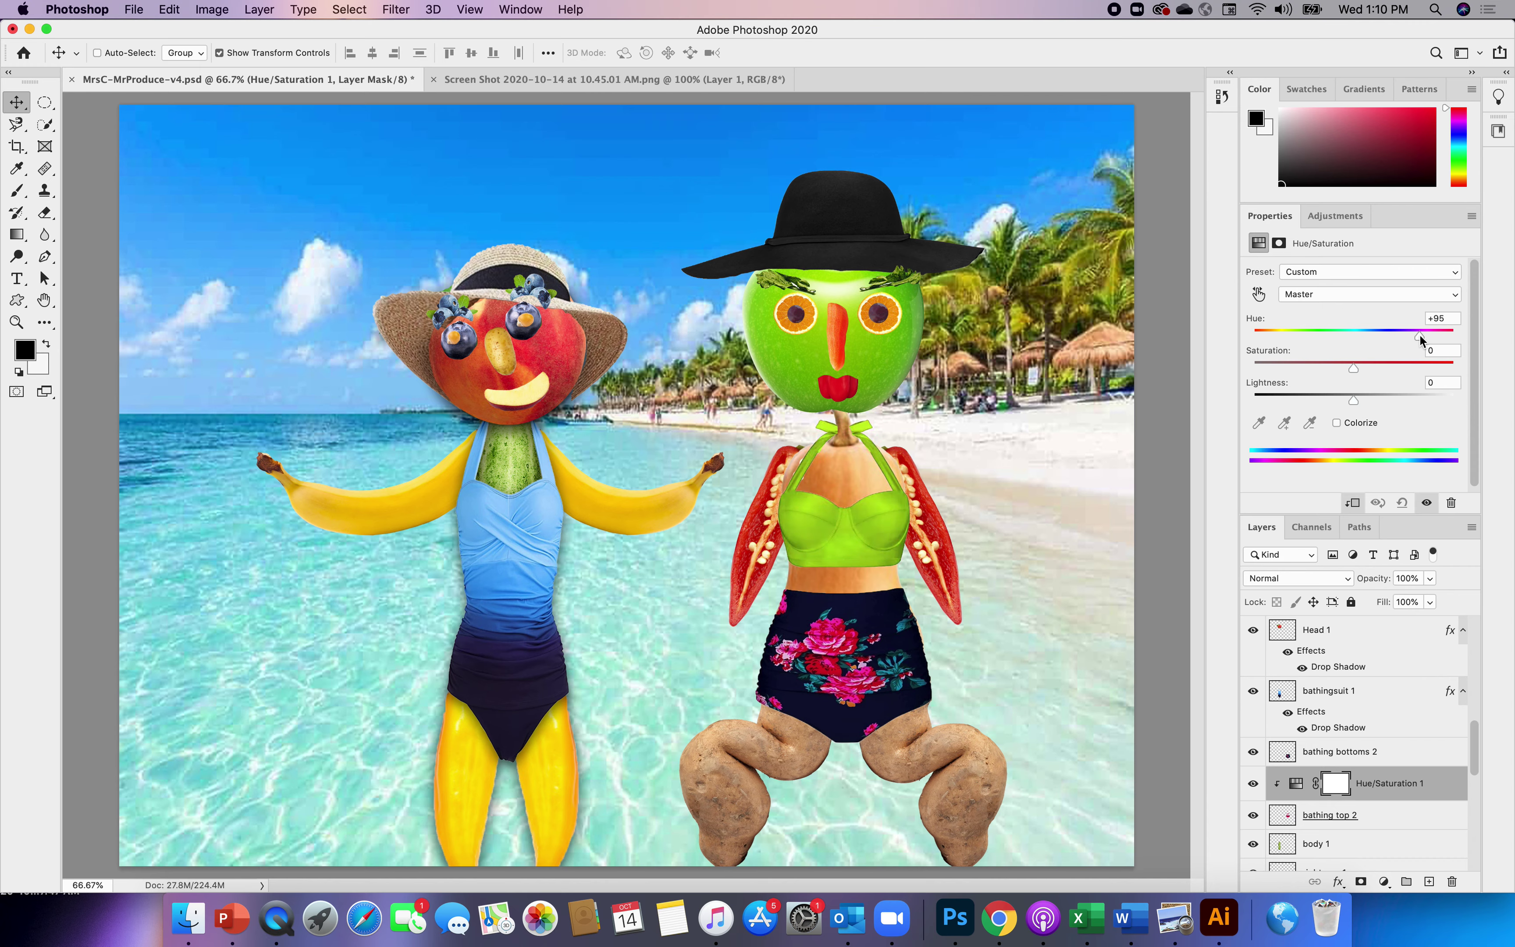
{"action": "left_click_drag", "start_coordinate": [1420, 335], "coordinate": [1422, 334]}
- Add a Photo Filter adjustment layer above bathingsuit 1, using the previous layer as its clipping mask
{"action": "left_click", "coordinate": [1346, 691]}
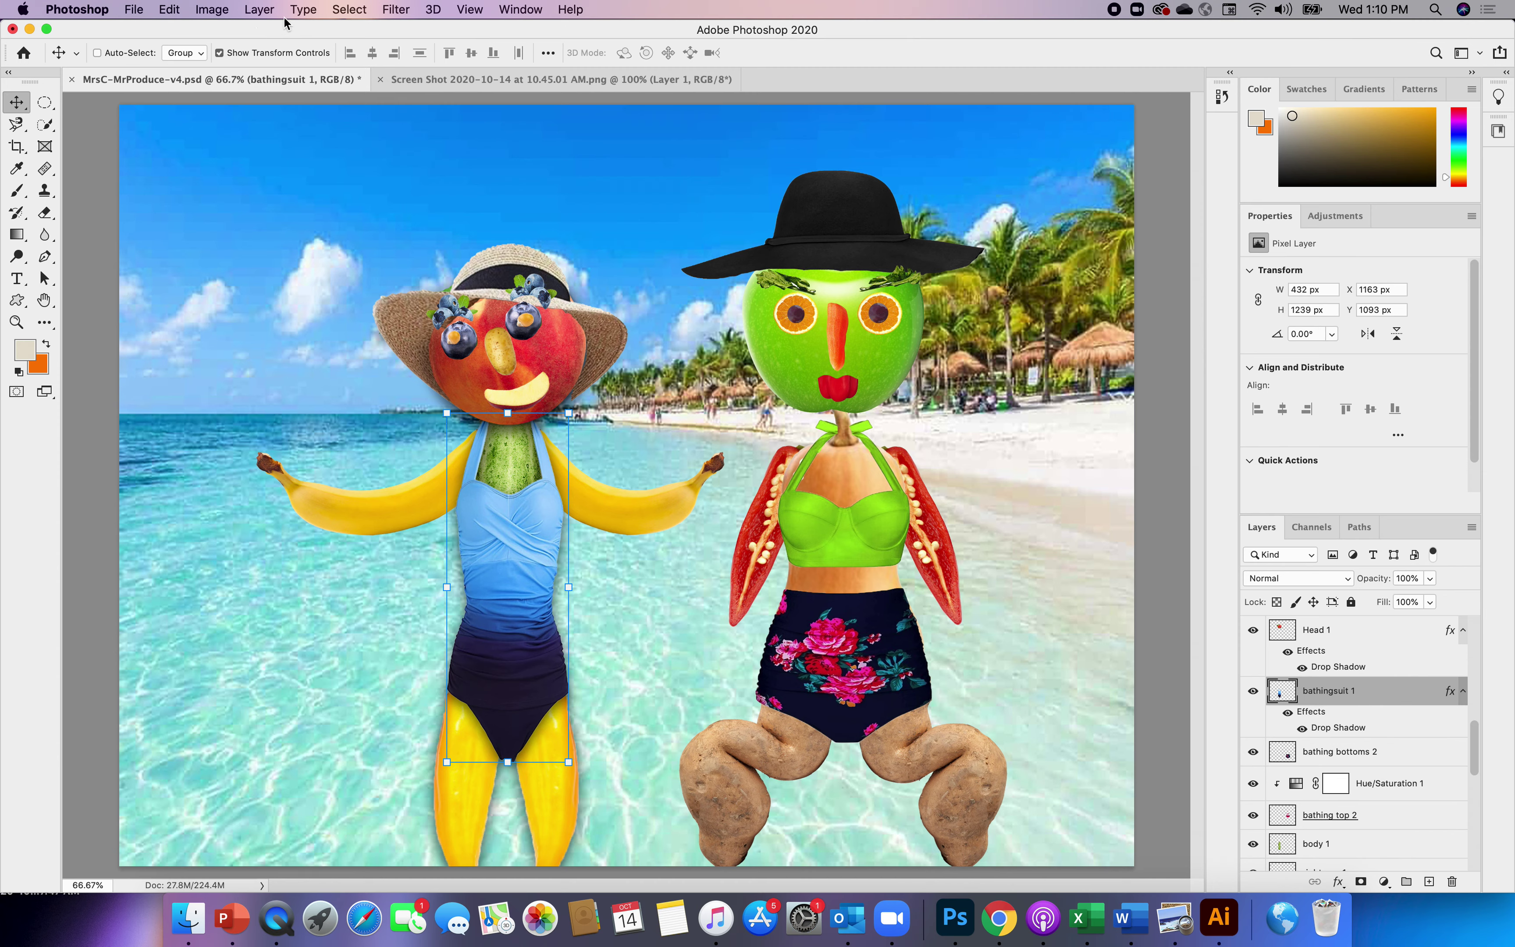
{"action": "left_click", "coordinate": [259, 11]}
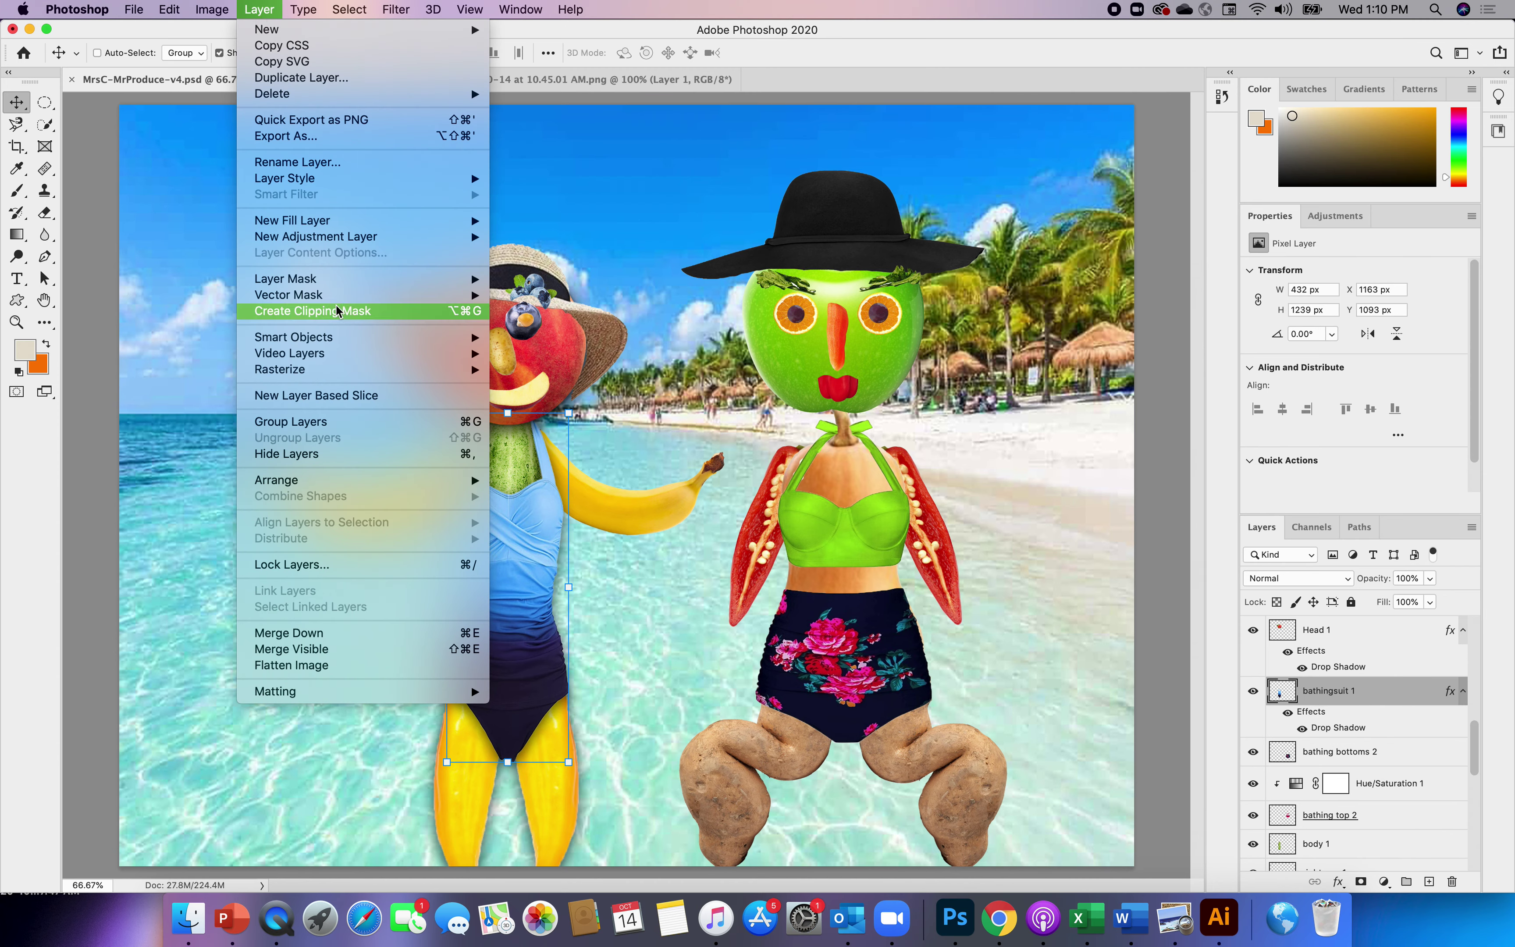
{"action": "mouse_move", "coordinate": [304, 238]}
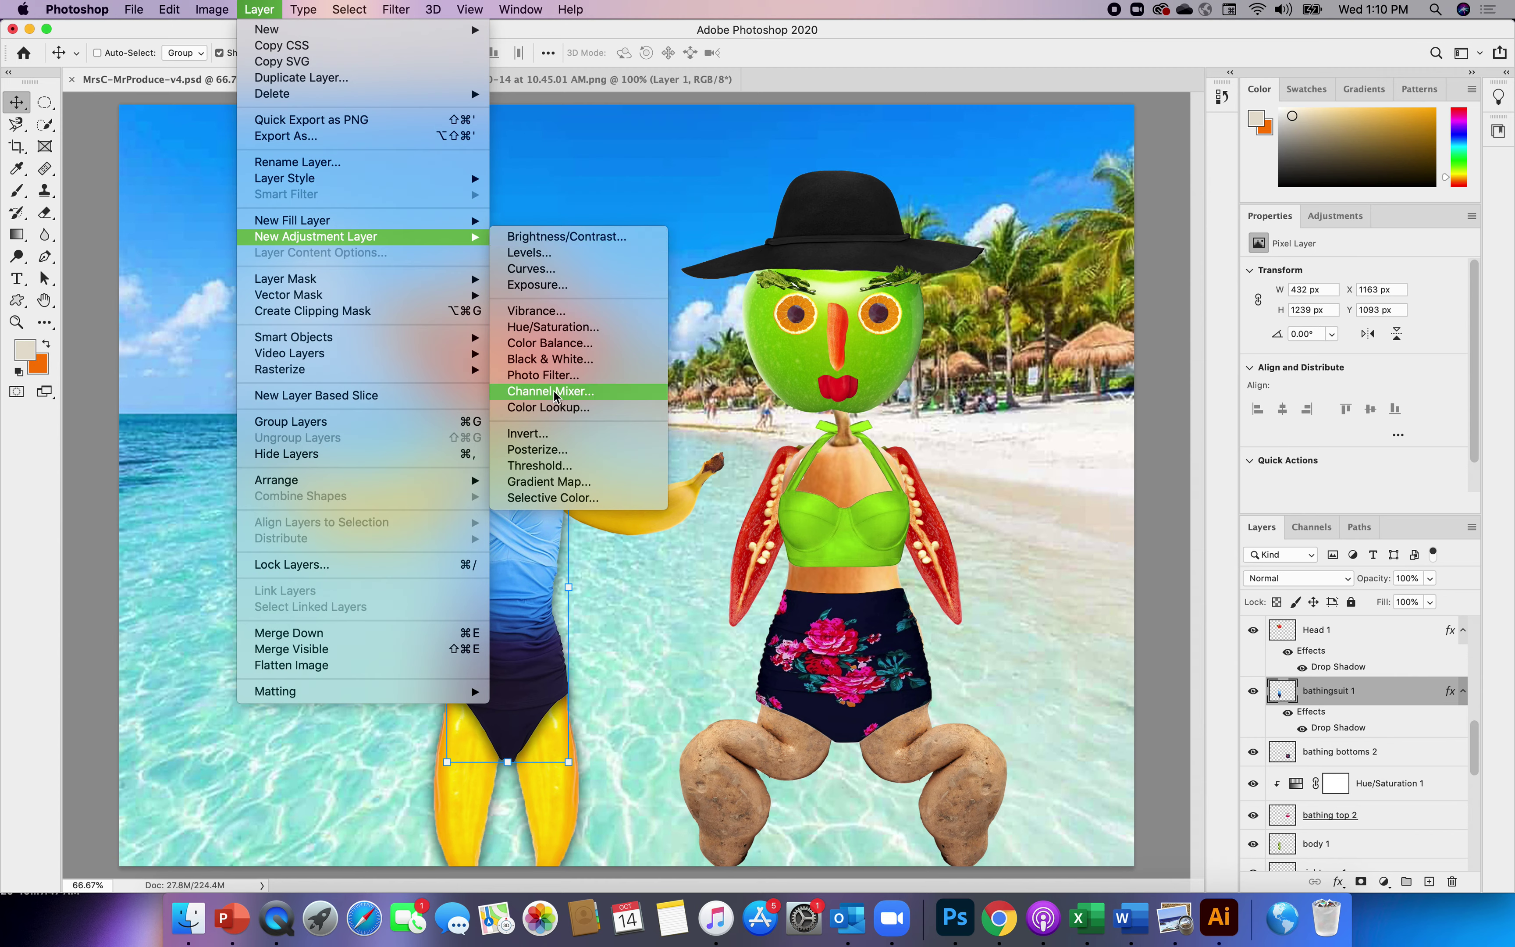
{"action": "left_click", "coordinate": [551, 376]}
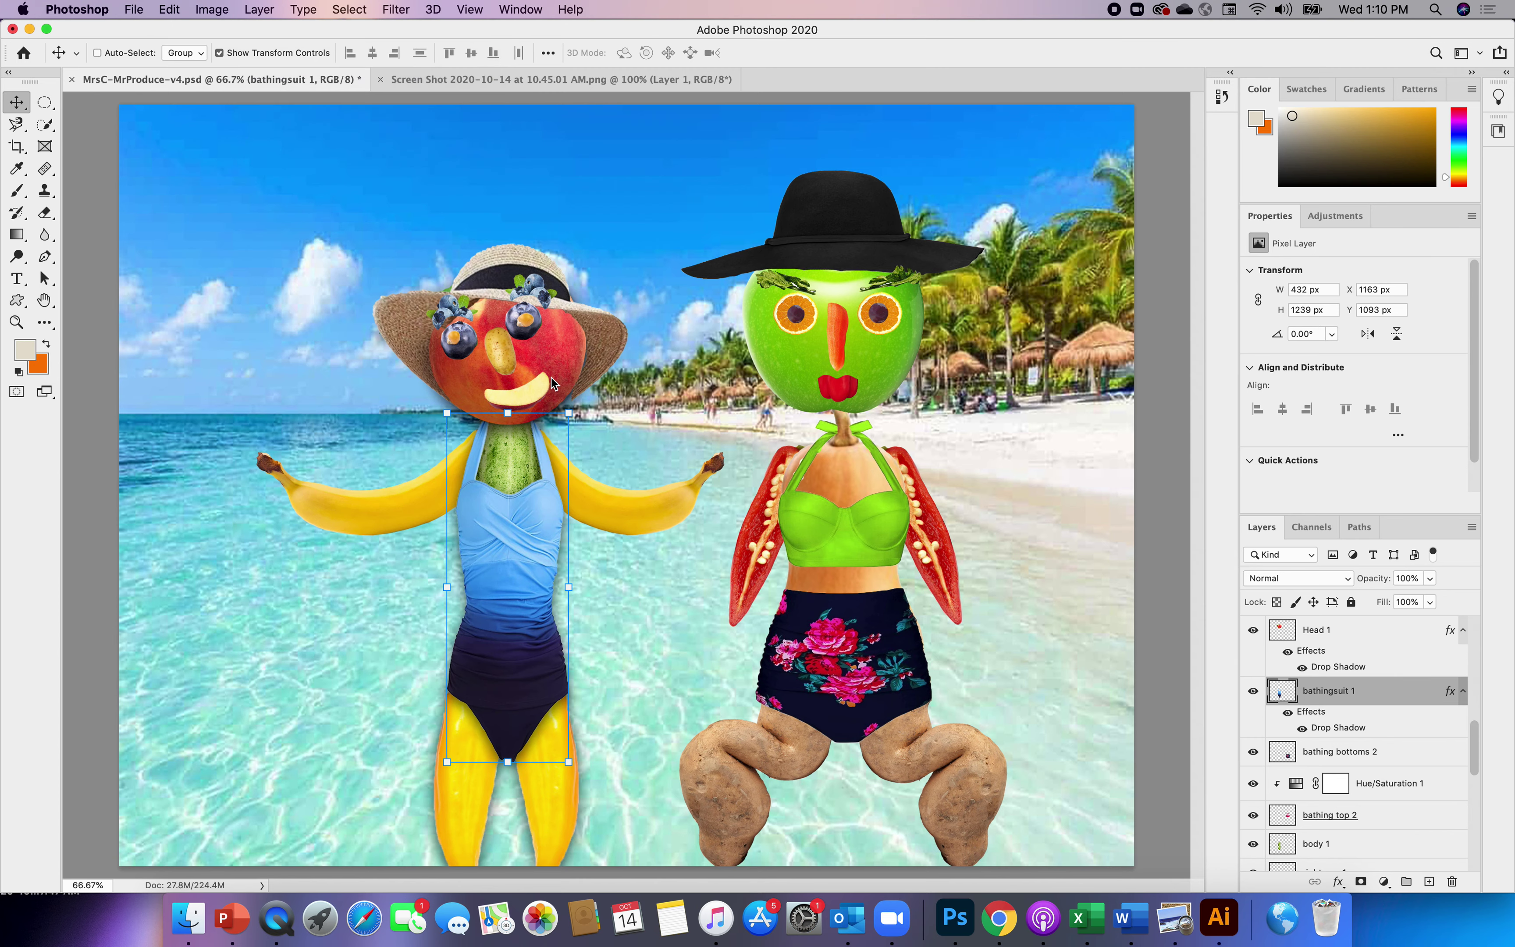
{"action": "left_click", "coordinate": [513, 448]}
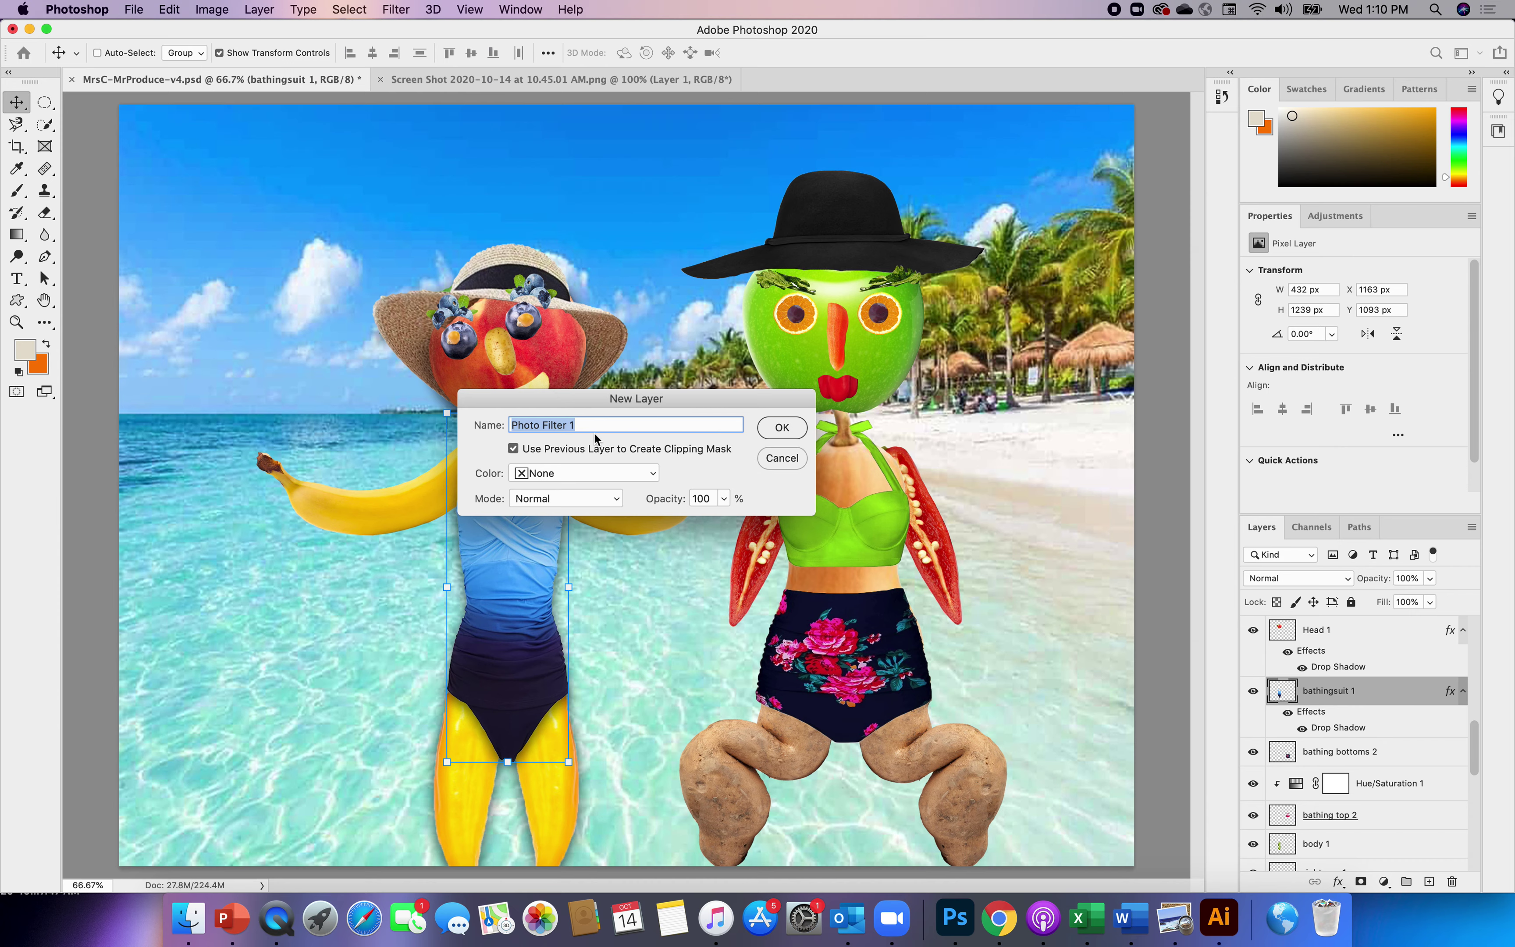
{"action": "left_click", "coordinate": [794, 429]}
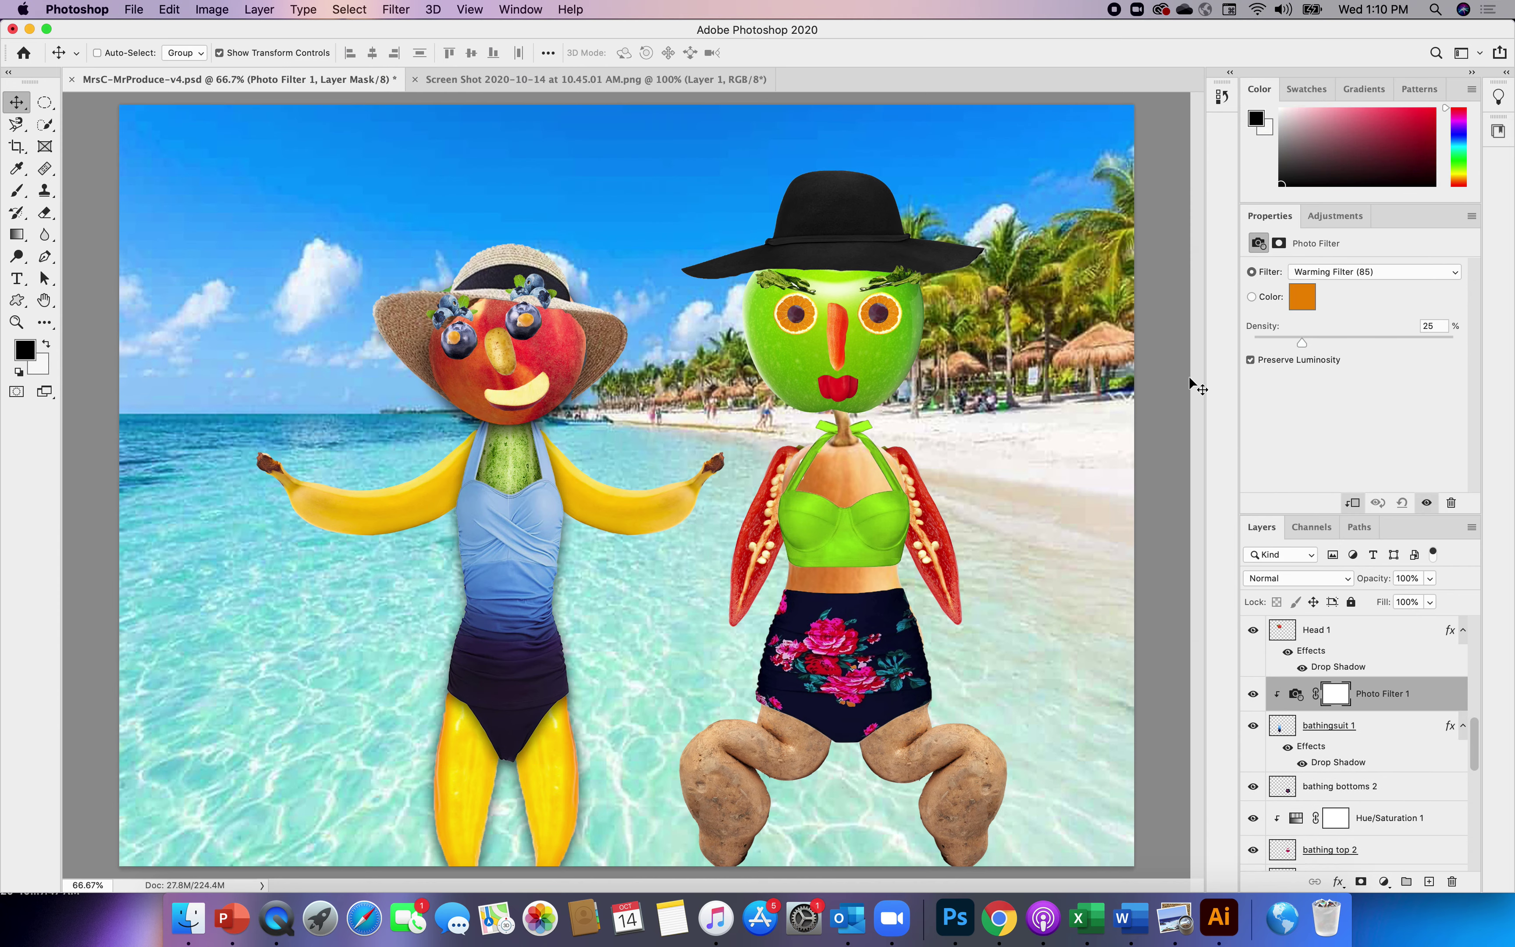
- Set the swimsuit's photo filter to Orange and raise its density to 76%
{"action": "left_click", "coordinate": [1452, 271]}
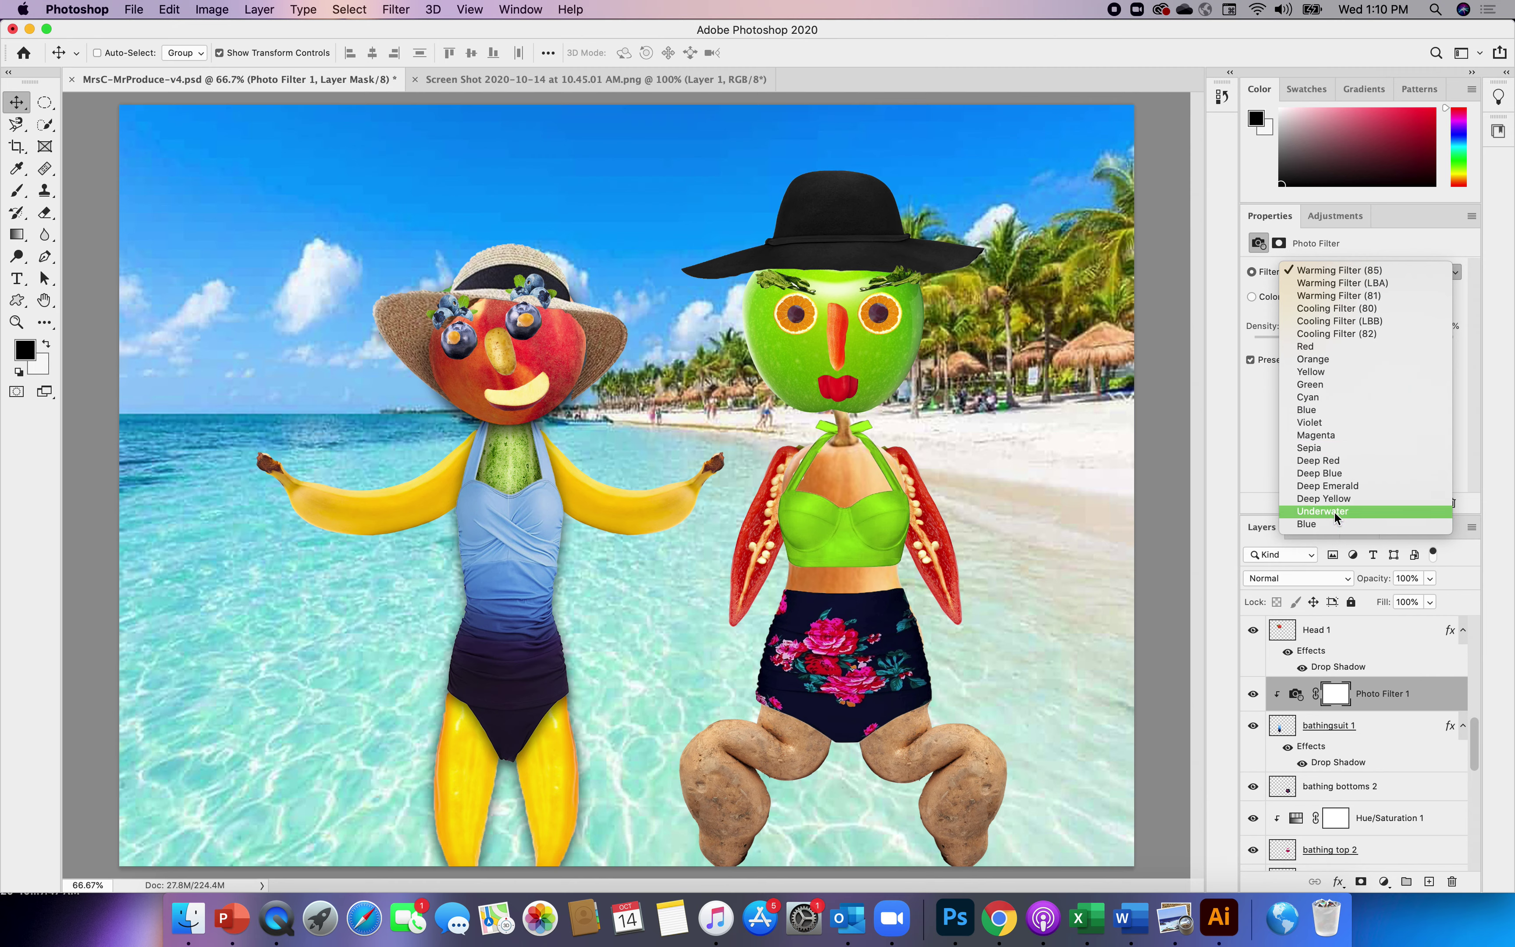
{"action": "left_click", "coordinate": [1312, 360]}
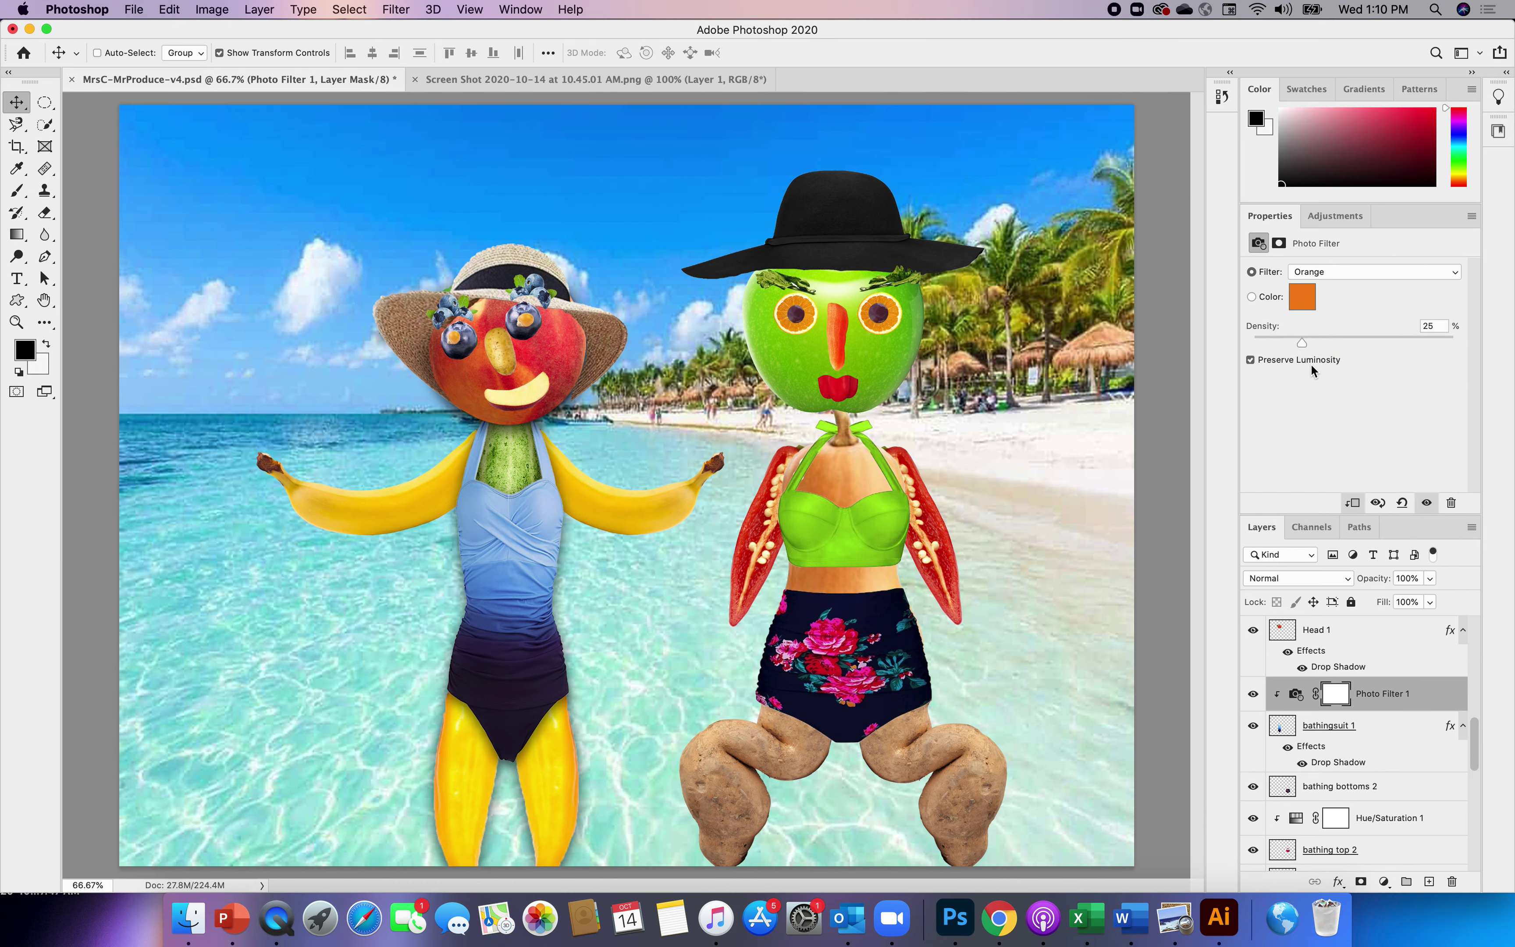
{"action": "left_click", "coordinate": [1299, 342]}
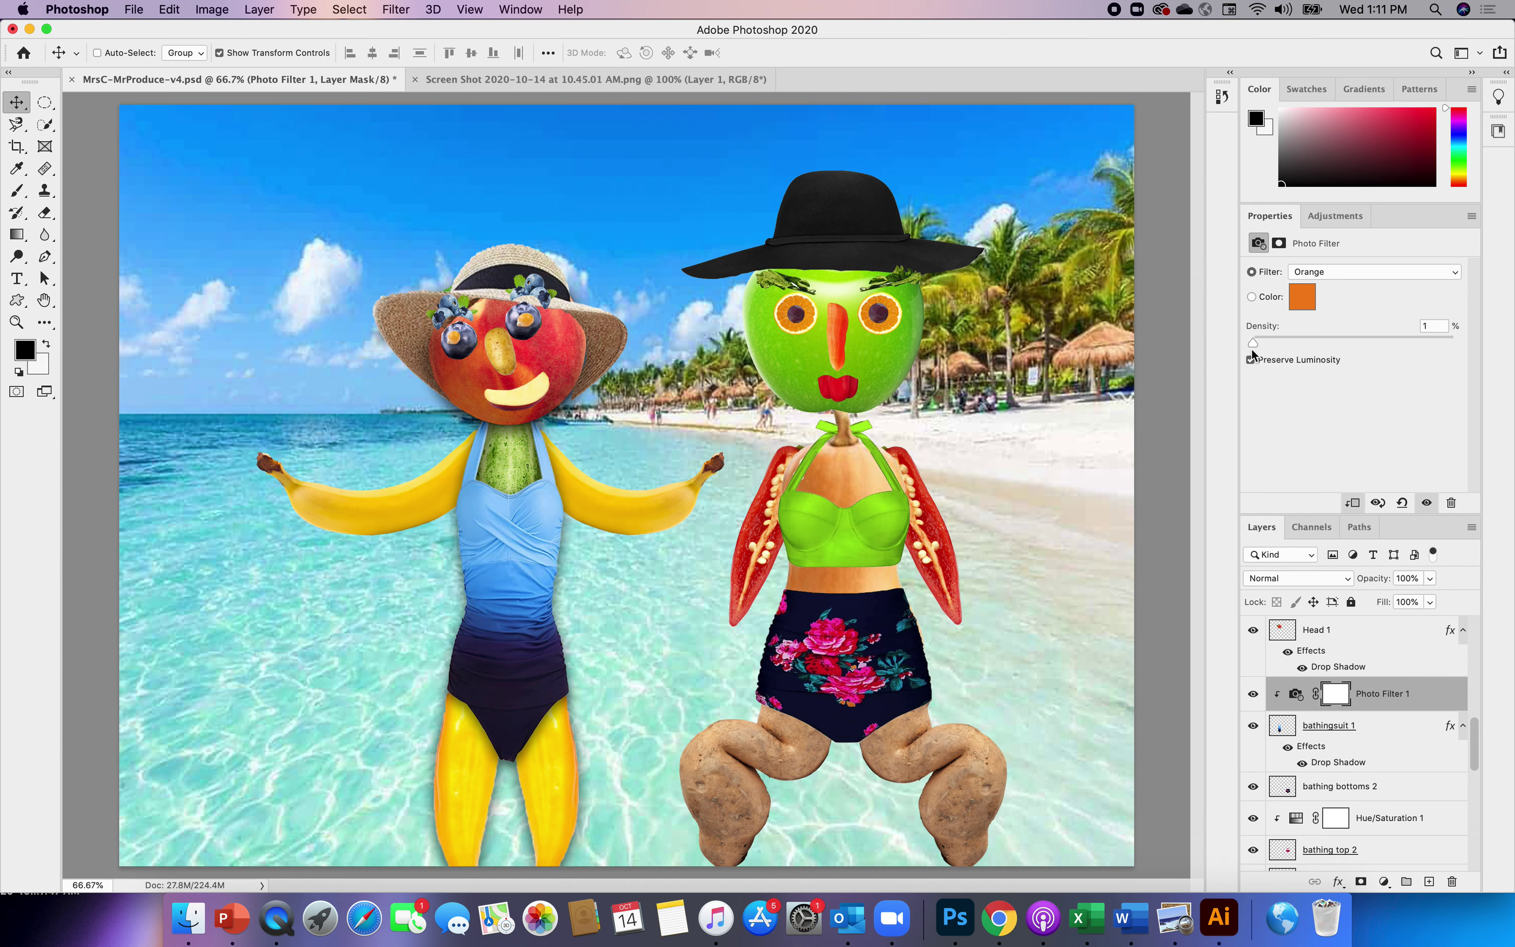
{"action": "left_click_drag", "start_coordinate": [1277, 342], "coordinate": [1356, 342]}
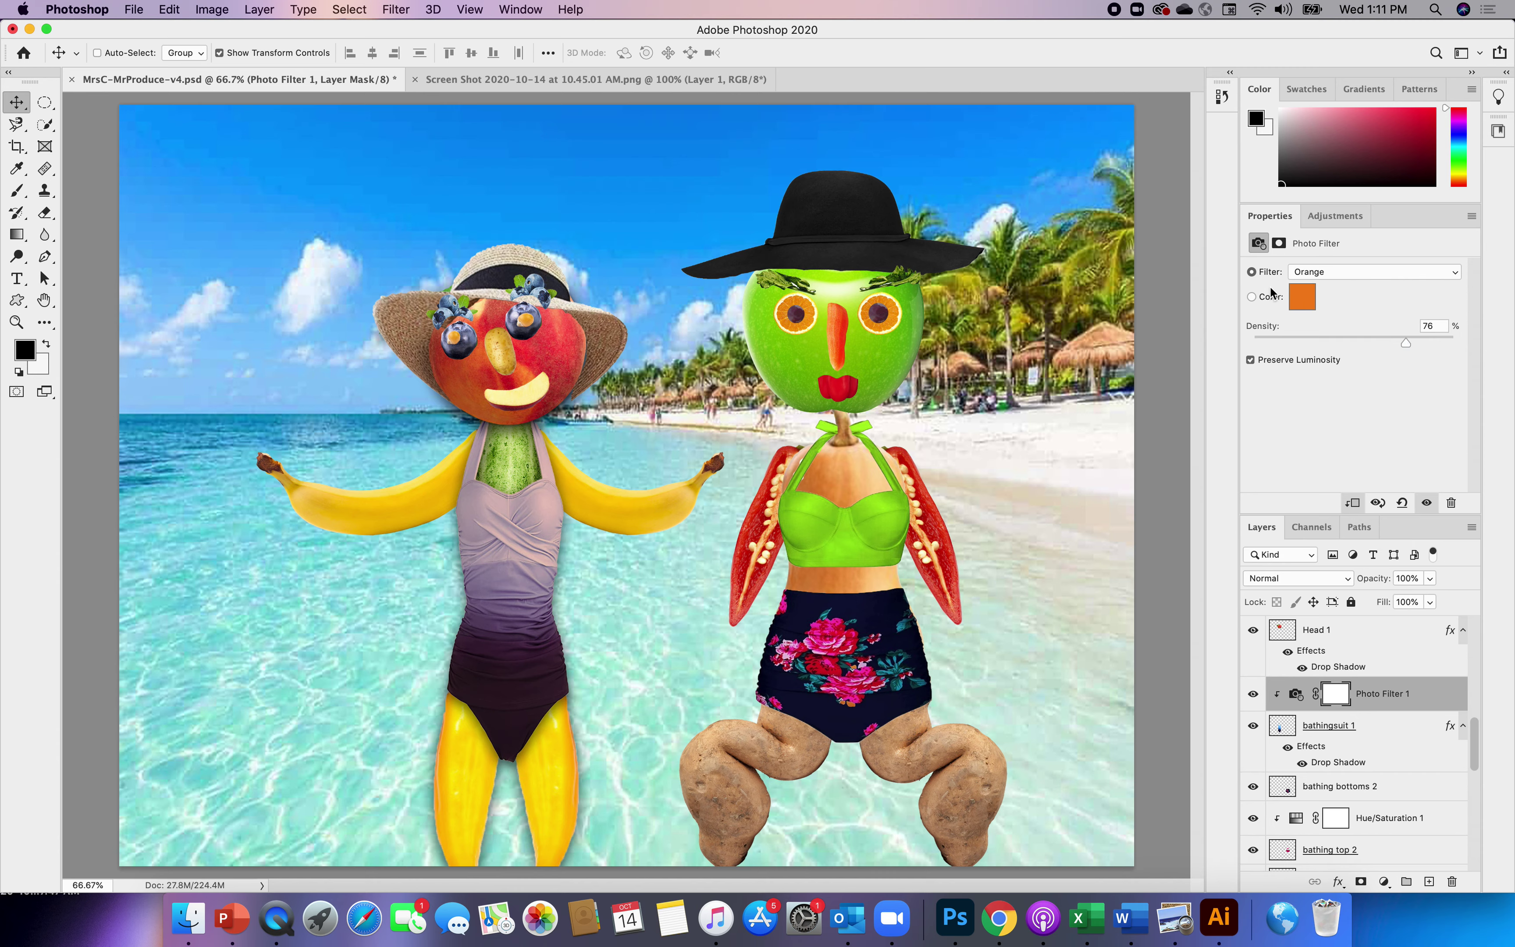
- Change the photo filter color to red f34017, disable Preserve Luminosity and set the density to 83%
{"action": "left_click", "coordinate": [1299, 301]}
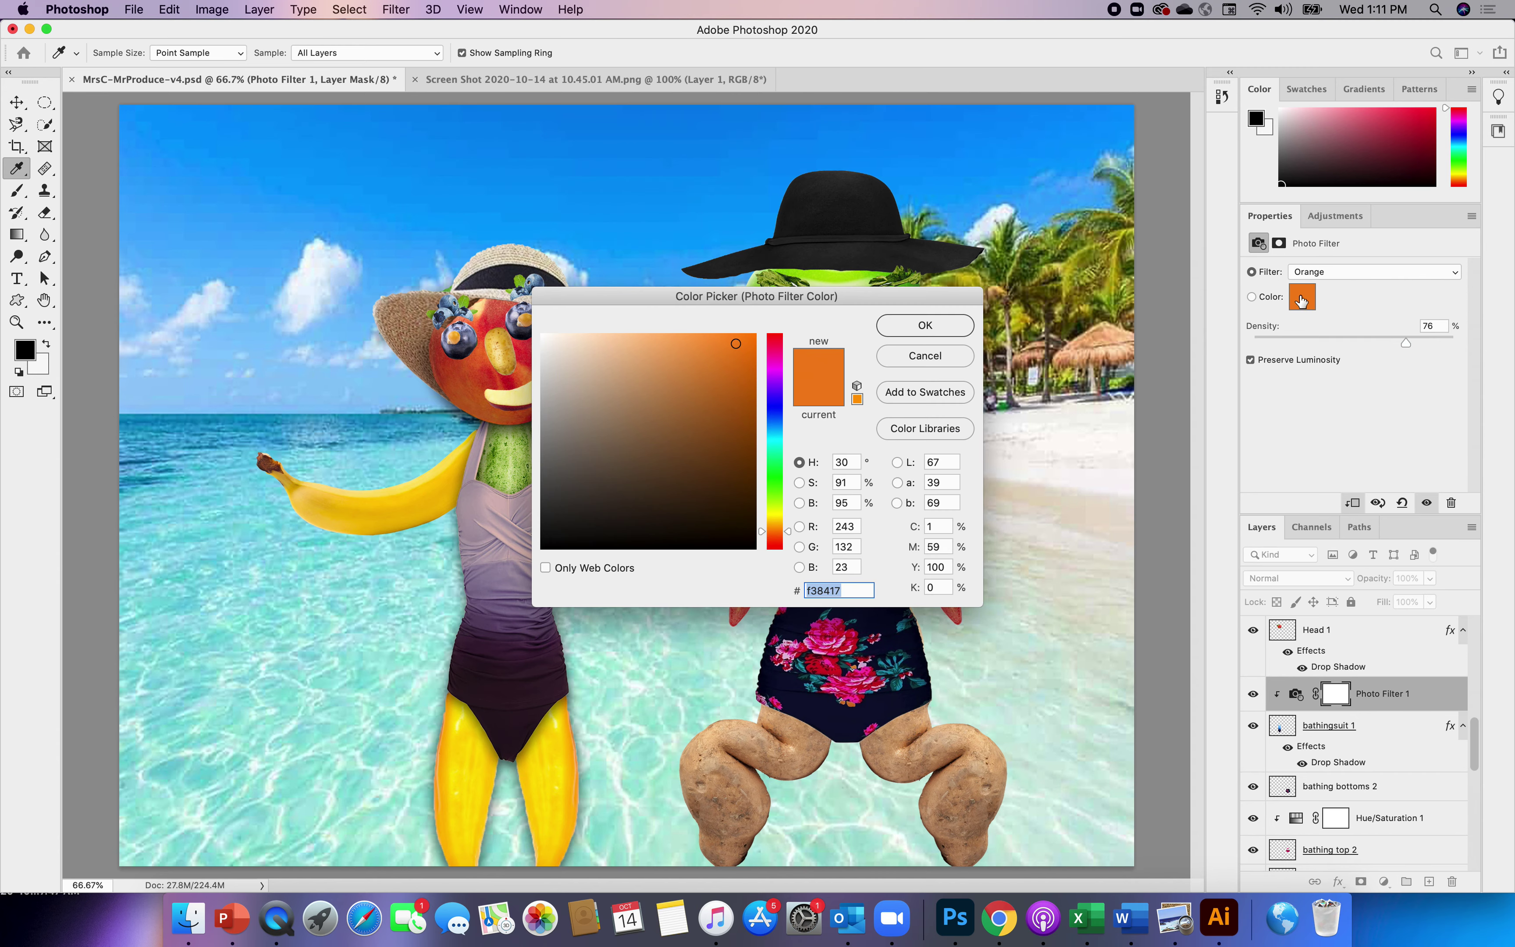
{"action": "left_click", "coordinate": [776, 543]}
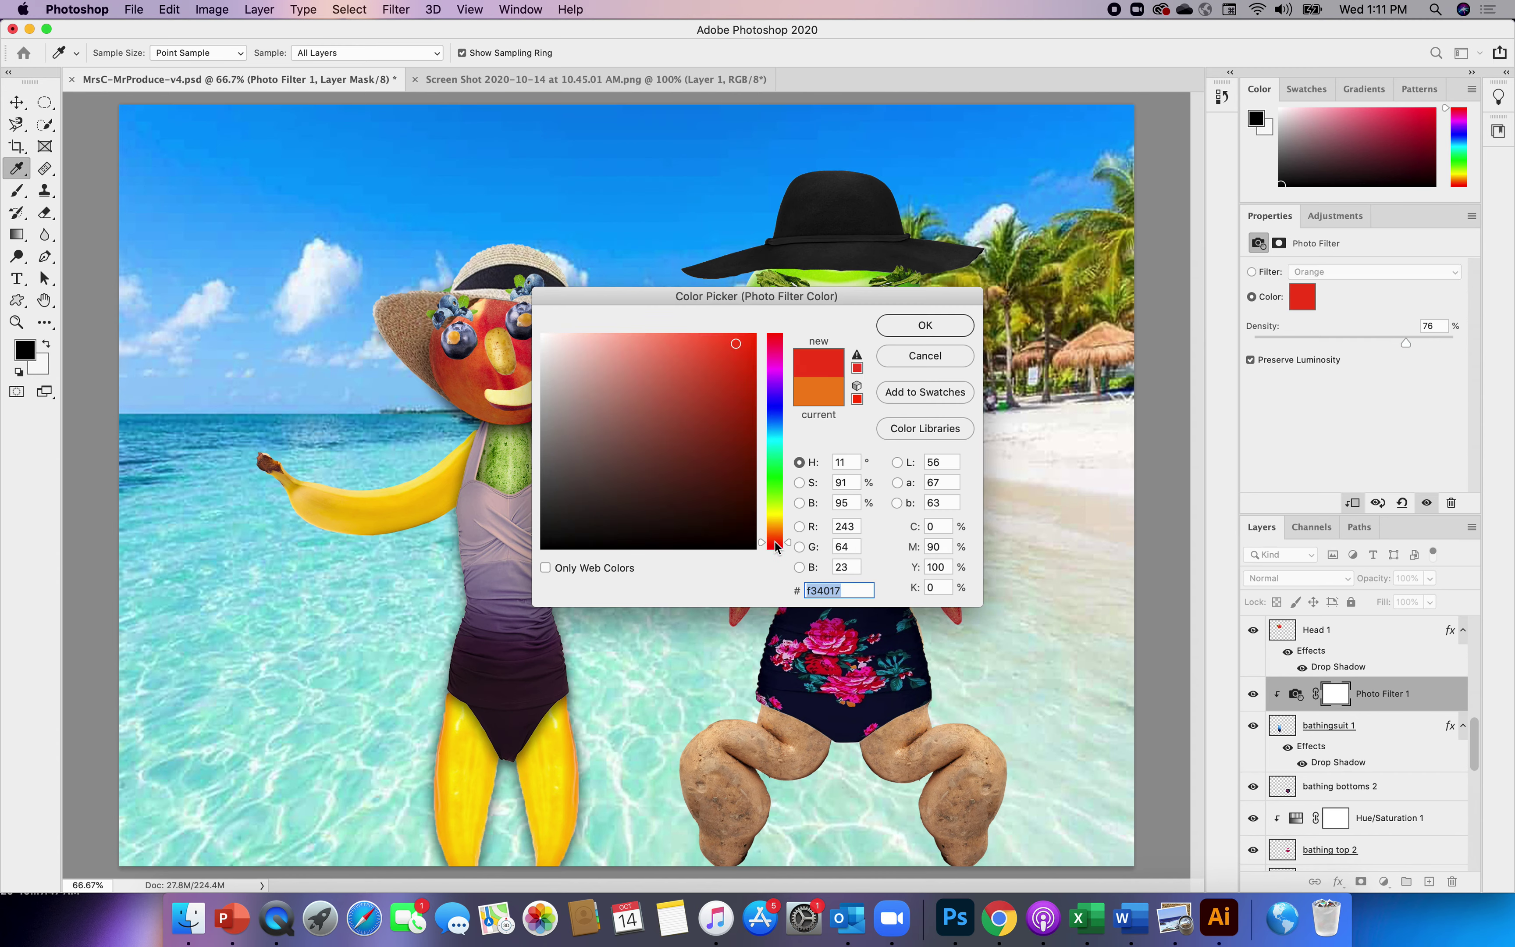
{"action": "left_click", "coordinate": [931, 335]}
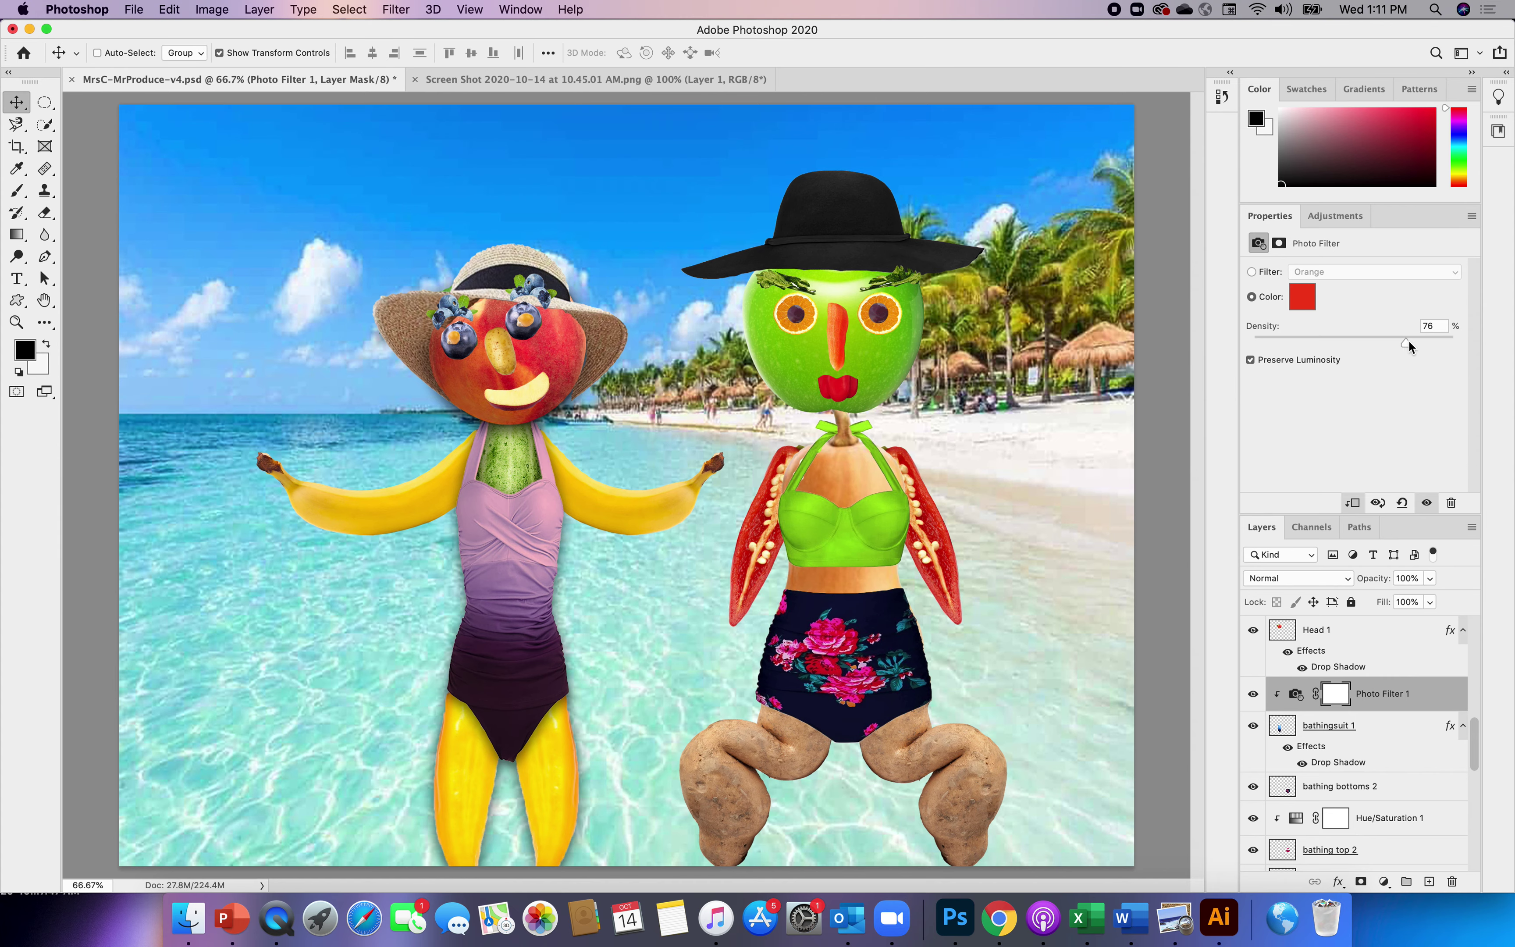
{"action": "left_click", "coordinate": [1251, 360]}
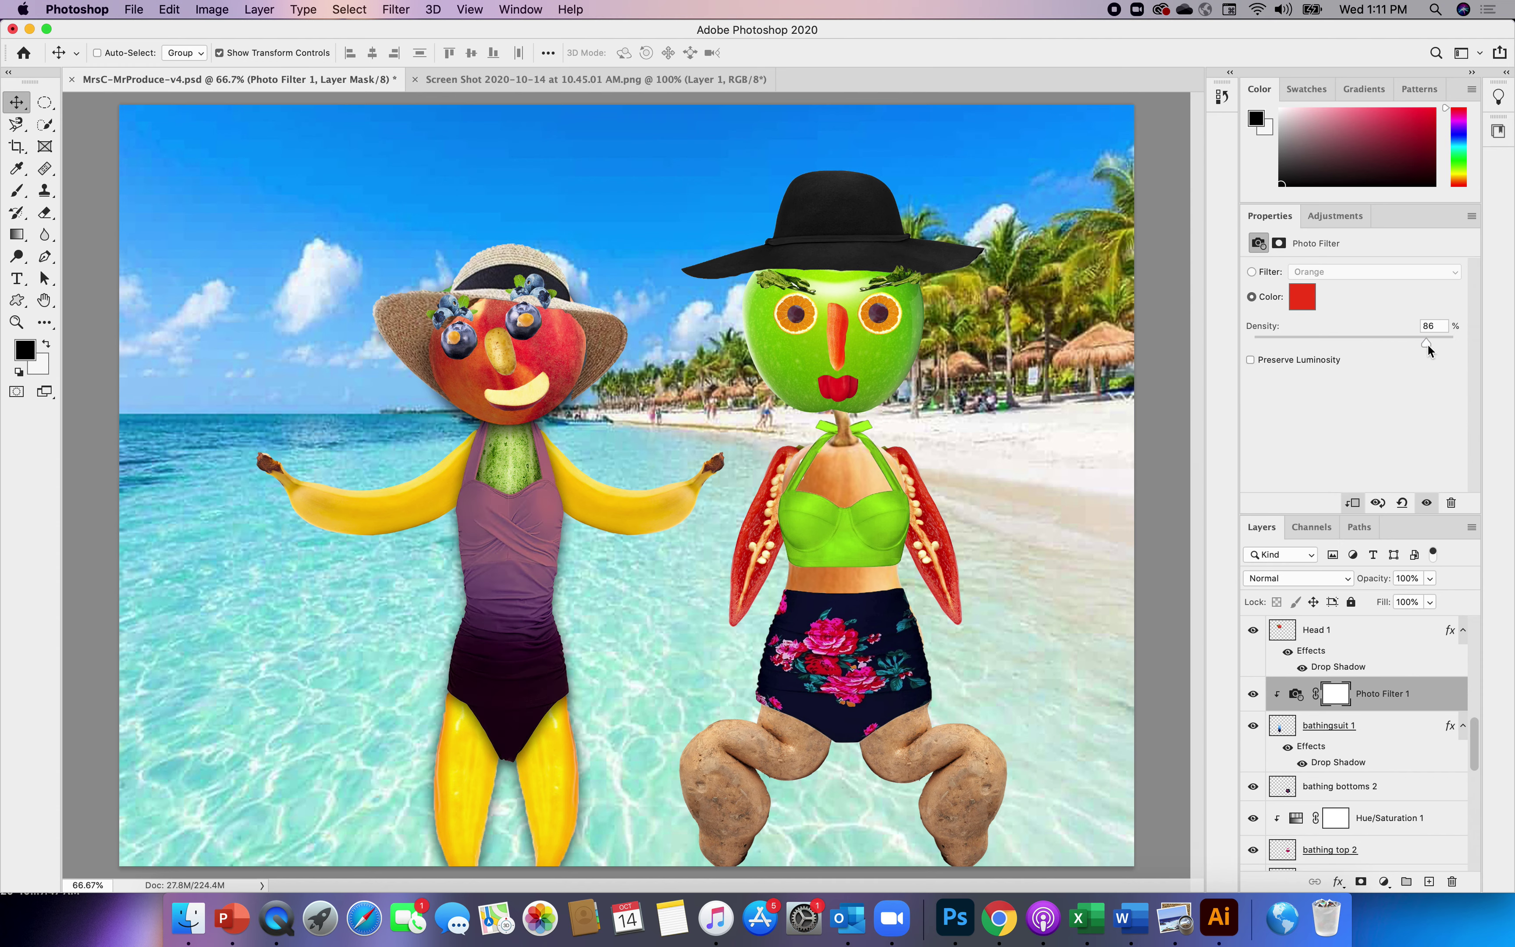
{"action": "left_click_drag", "start_coordinate": [1427, 346], "coordinate": [1432, 347]}
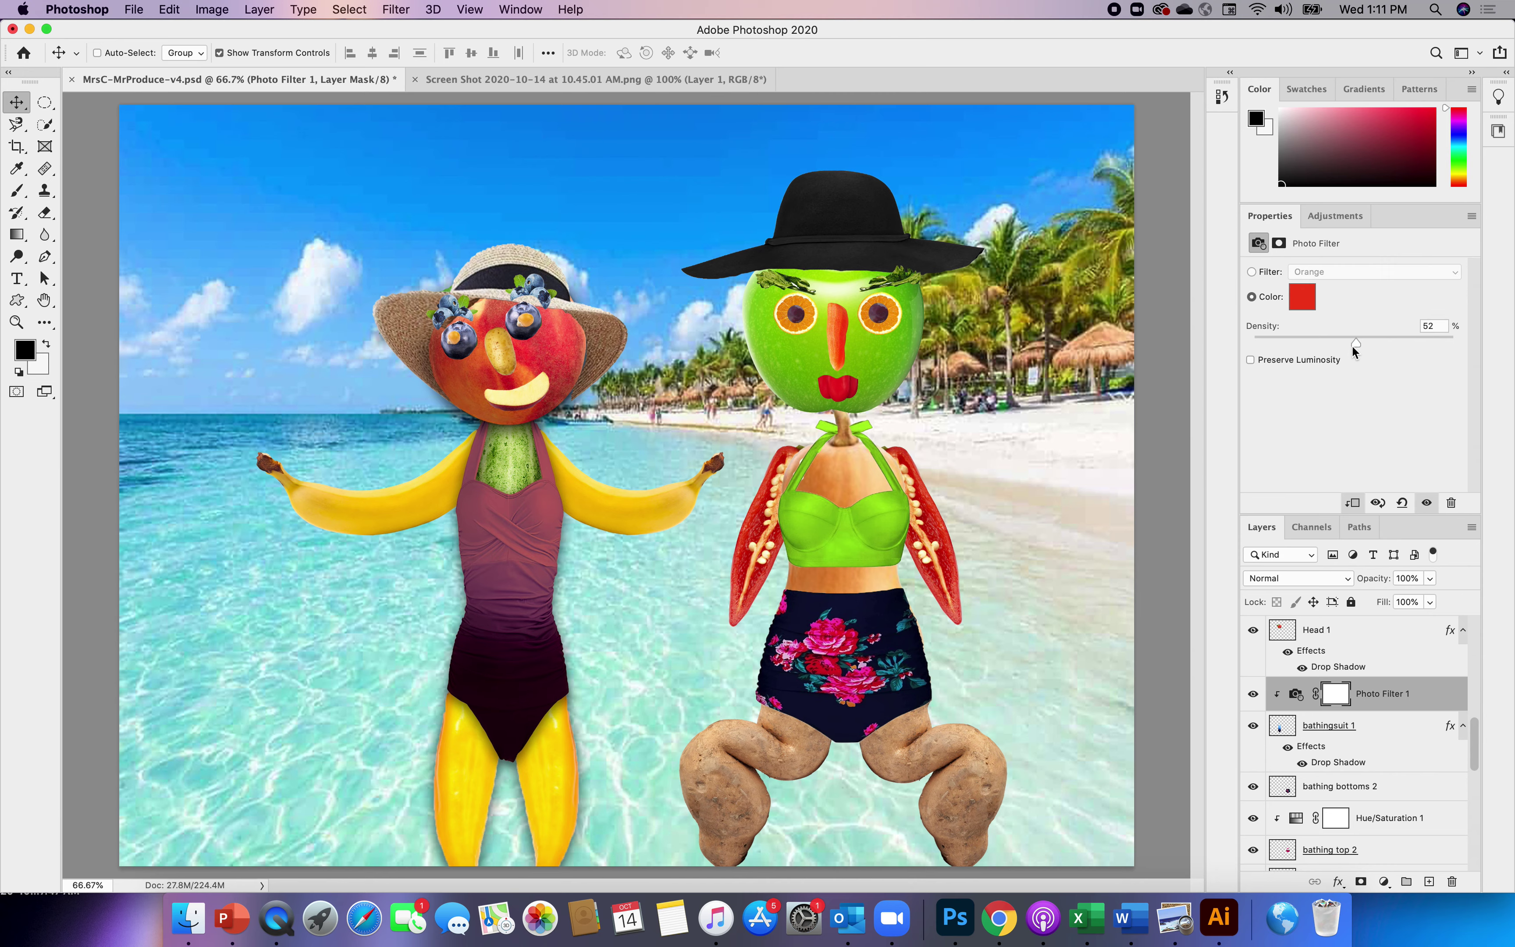
{"action": "left_click_drag", "start_coordinate": [1287, 344], "coordinate": [1401, 355]}
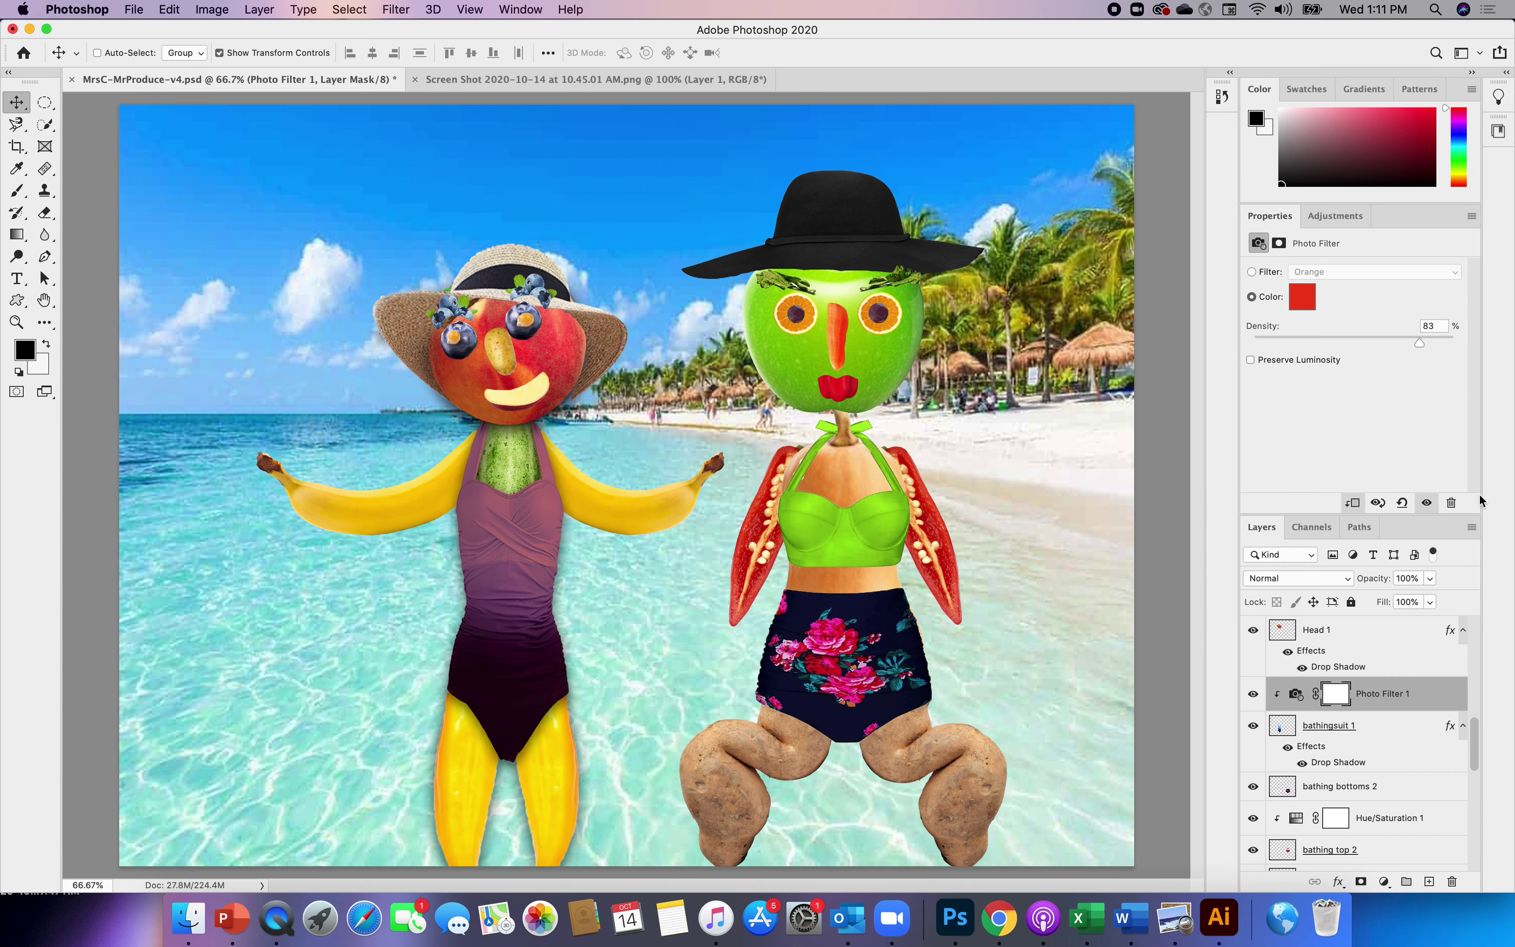
- Add a Hue/Saturation adjustment layer above the beach background layer, using the previous layer as its clipping mask
{"action": "left_click_drag", "start_coordinate": [1478, 749], "coordinate": [1475, 930]}
{"action": "left_click", "coordinate": [1291, 831]}
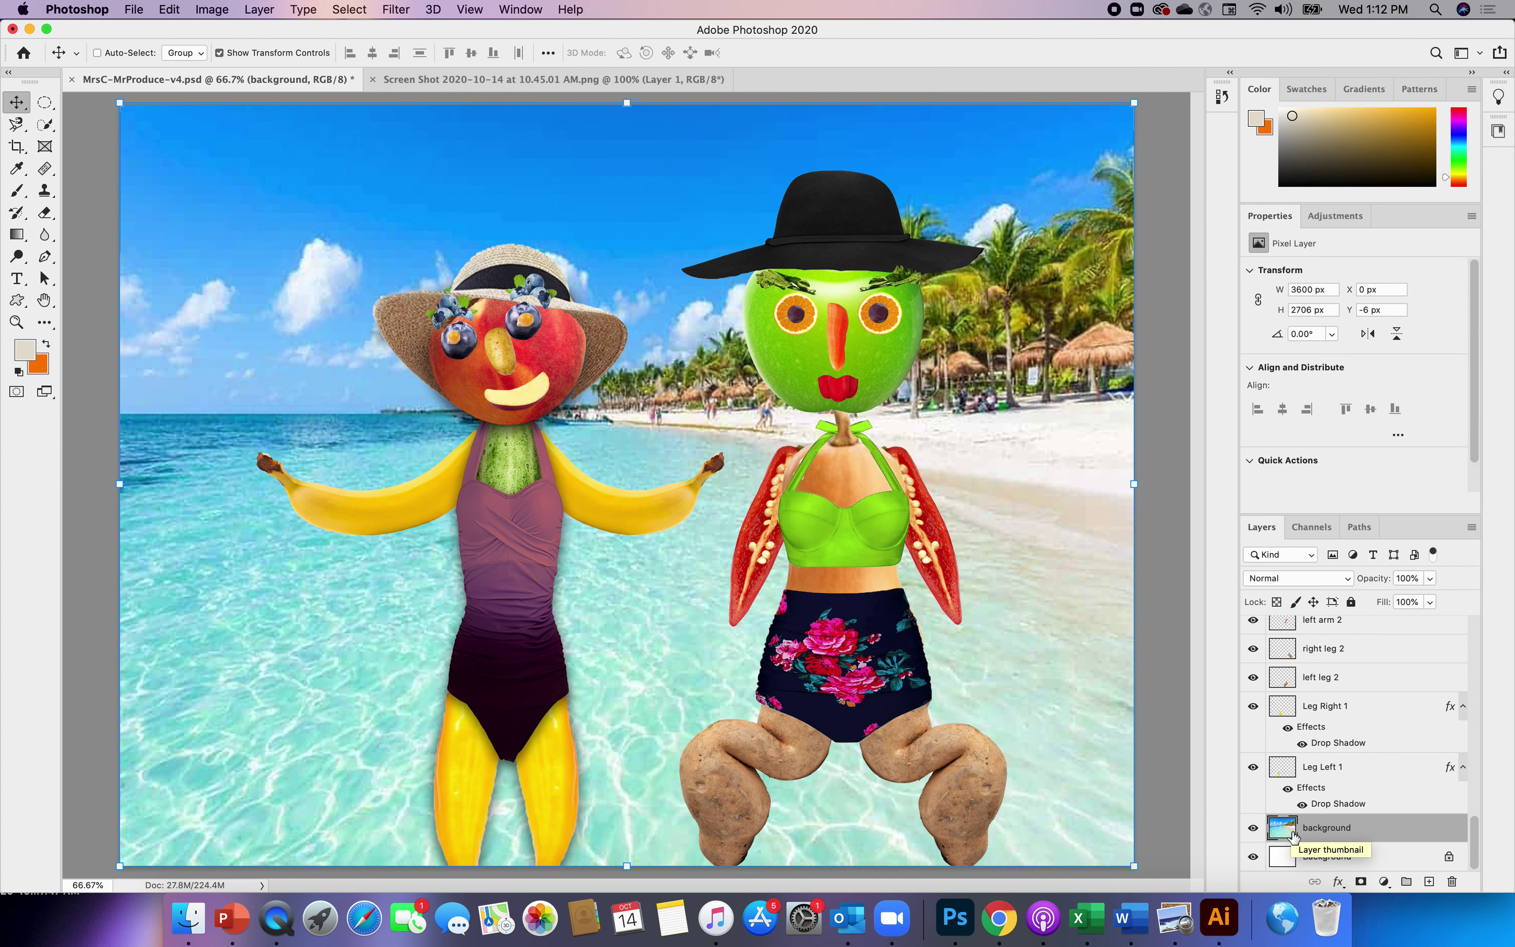
{"action": "left_click", "coordinate": [259, 10]}
{"action": "mouse_move", "coordinate": [319, 241]}
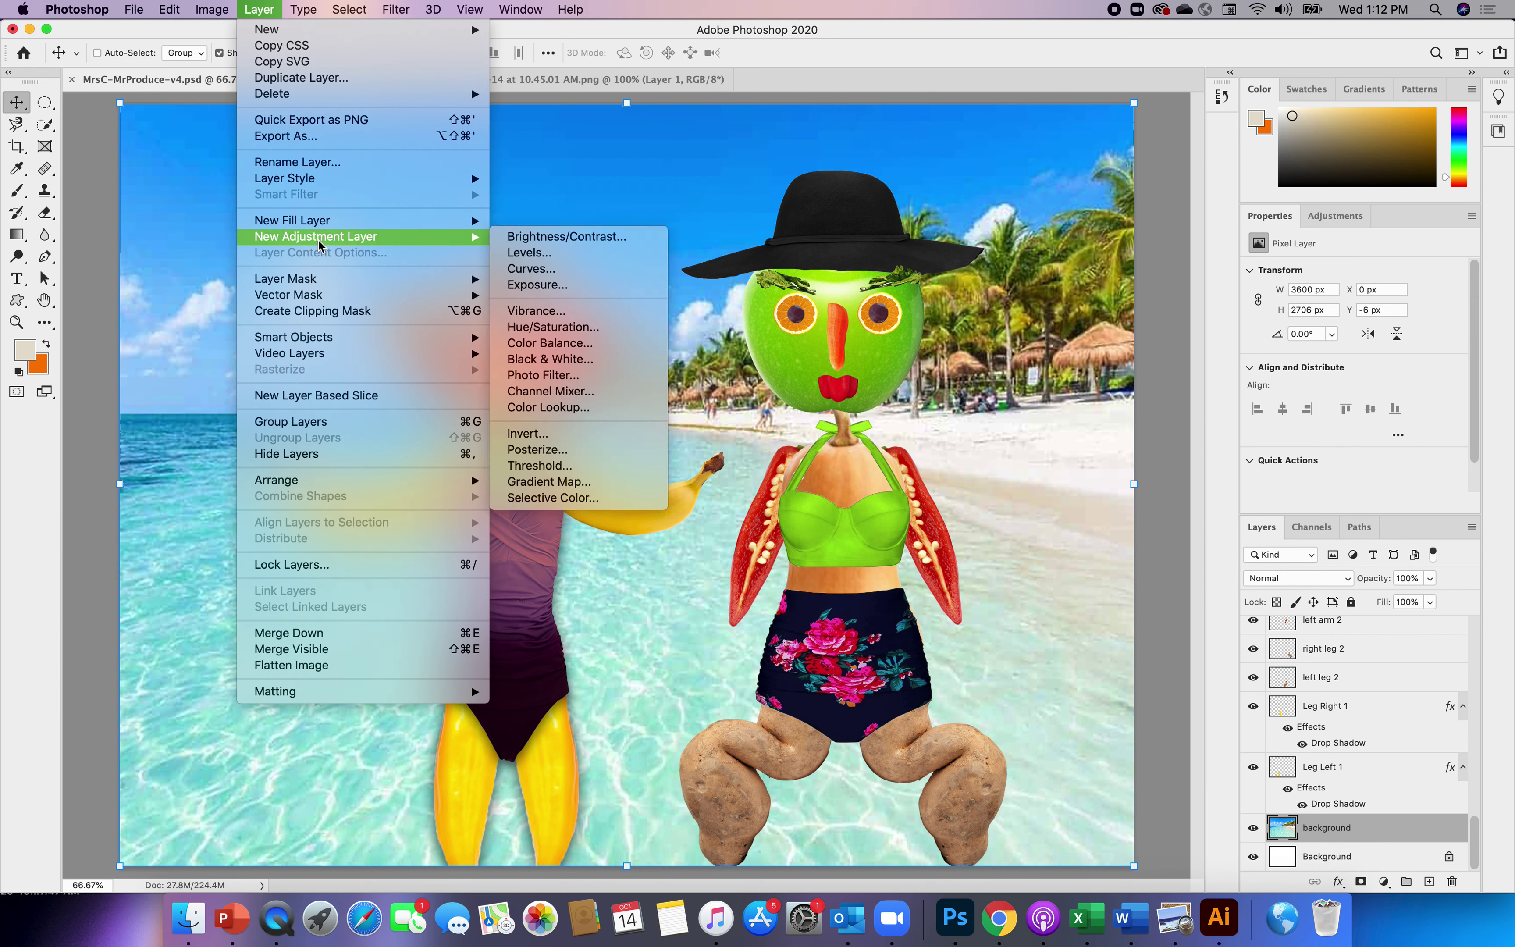
{"action": "left_click", "coordinate": [562, 328]}
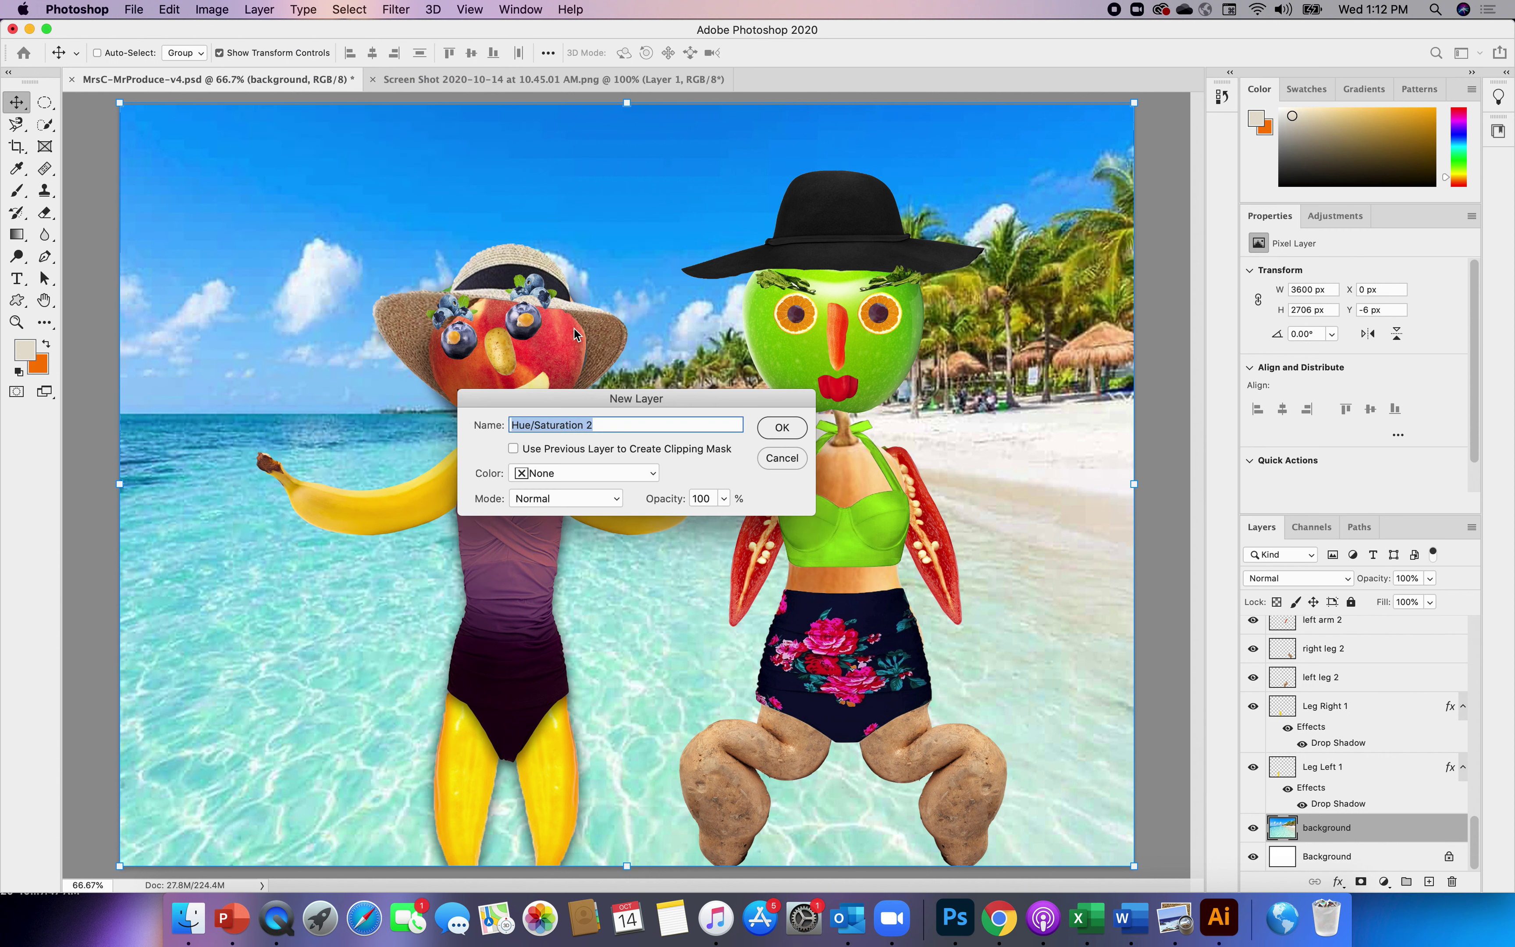
{"action": "left_click", "coordinate": [513, 448]}
{"action": "left_click", "coordinate": [782, 427]}
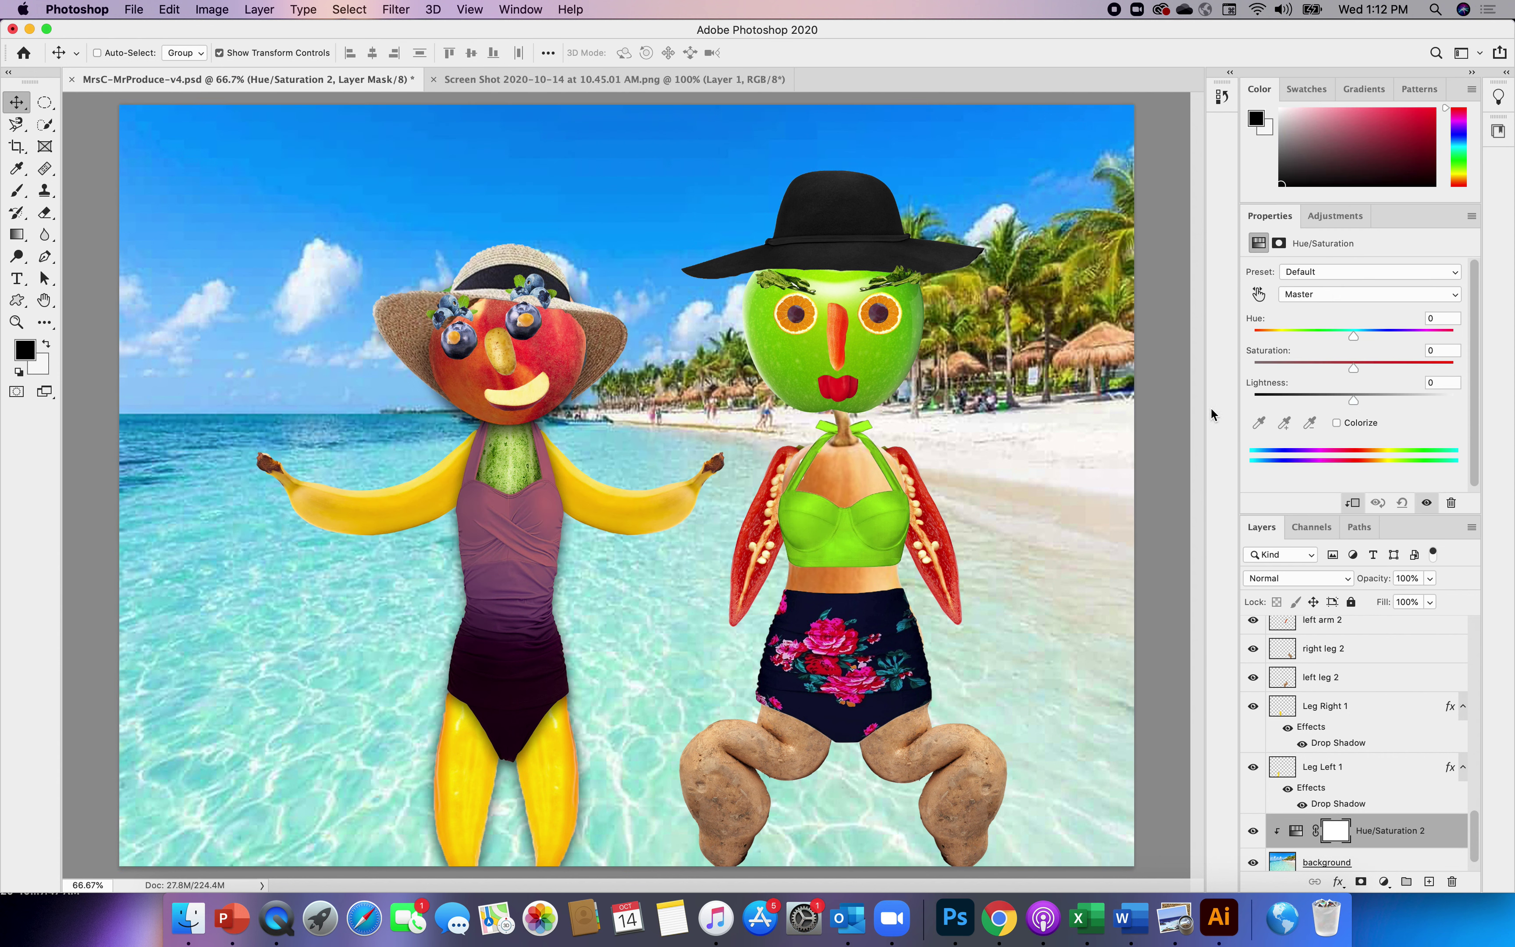
- Shift the beach background's hue to about +10 and raise its saturation to about +18 in the clipped Hue/Saturation adjustment
{"action": "mouse_move", "coordinate": [1353, 337]}
{"action": "left_mouse_down"}
{"action": "mouse_move", "coordinate": [1393, 338]}
{"action": "mouse_move", "coordinate": [1327, 343]}
{"action": "mouse_move", "coordinate": [1342, 340]}
{"action": "left_mouse_up"}
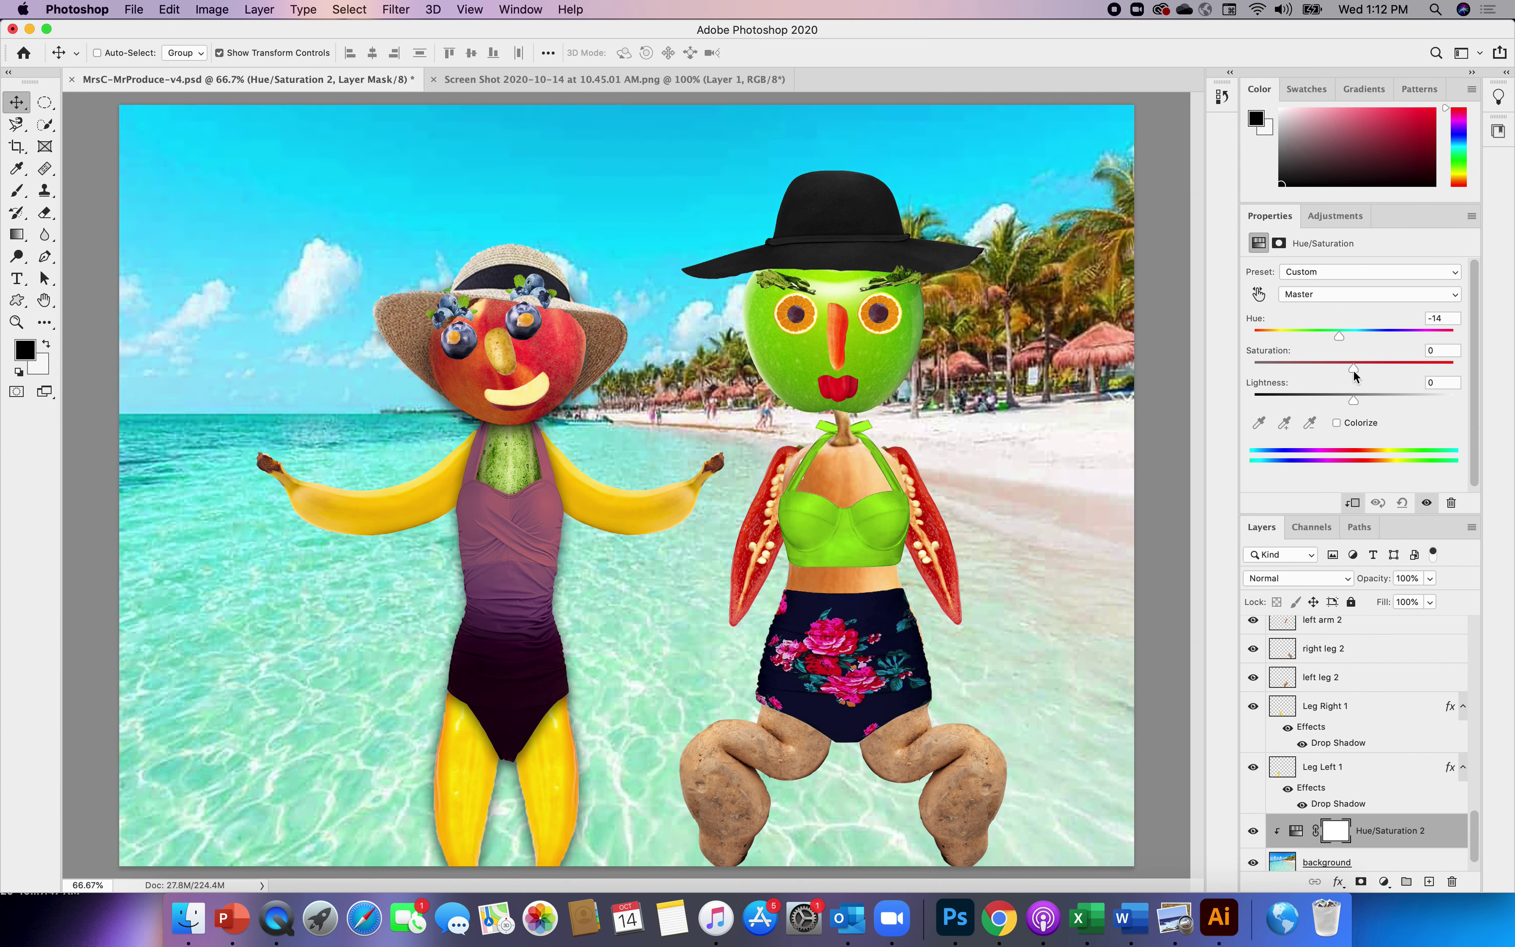
{"action": "mouse_move", "coordinate": [1353, 367]}
{"action": "left_mouse_down"}
{"action": "mouse_move", "coordinate": [1326, 371]}
{"action": "mouse_move", "coordinate": [1400, 371]}
{"action": "mouse_move", "coordinate": [1326, 368]}
{"action": "mouse_move", "coordinate": [1370, 369]}
{"action": "mouse_move", "coordinate": [1366, 339]}
{"action": "left_mouse_up"}
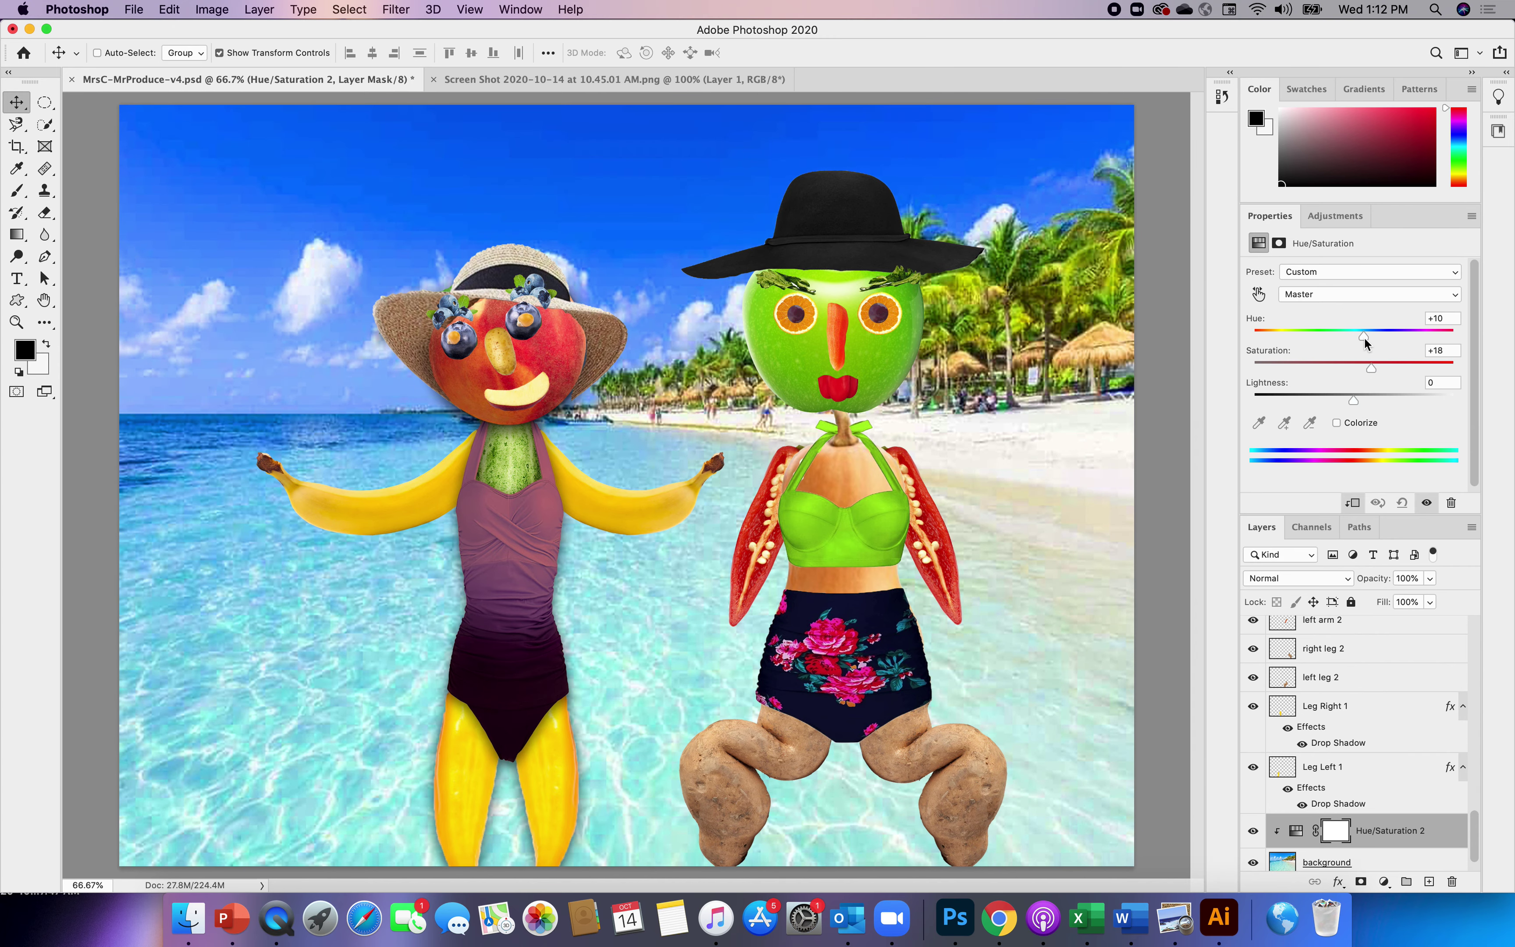